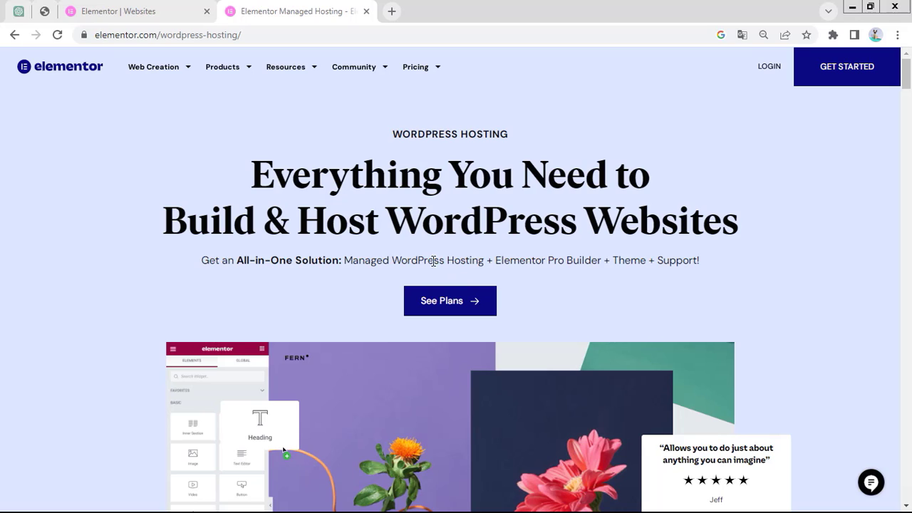
Highlight 'Managed WordPress Hosting' and 'Elementor Pro Builder' in the hero subtitle.
{"action": "left_click_drag", "start_coordinate": [486, 261], "coordinate": [351, 267]}
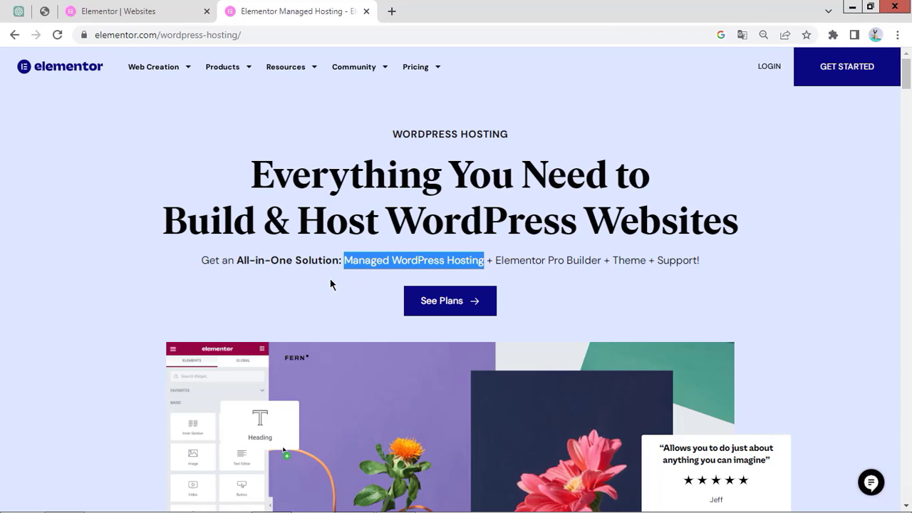
{"action": "left_click_drag", "start_coordinate": [495, 259], "coordinate": [717, 265]}
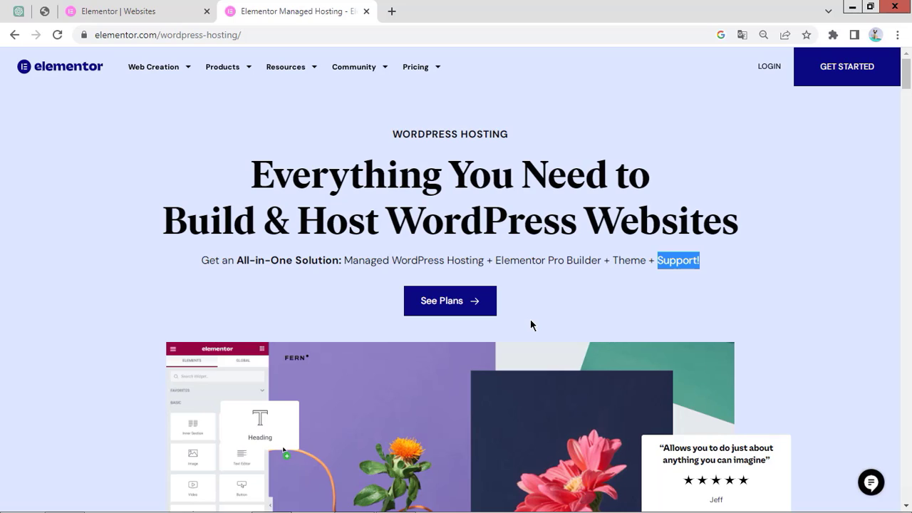
{"action": "scroll", "coordinate": [424, 340], "scroll_direction": "down", "scroll_amount": 8}
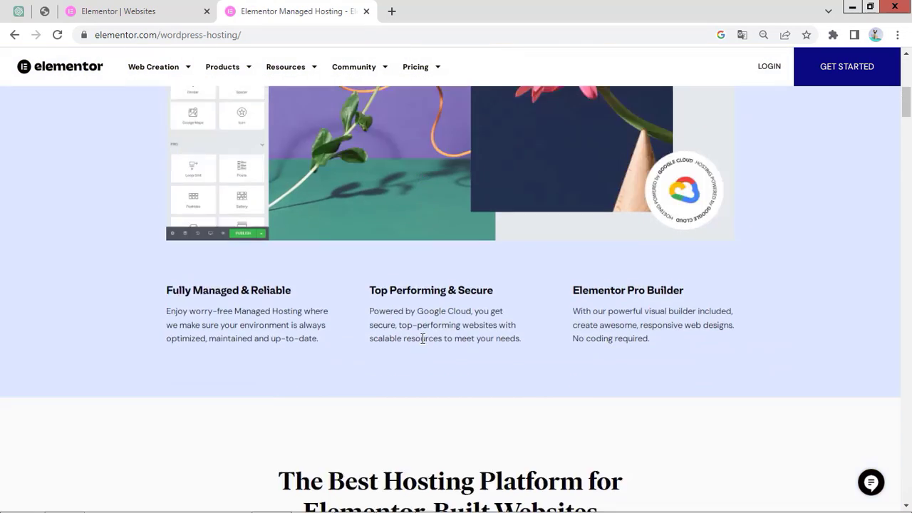
{"action": "scroll", "coordinate": [424, 339], "scroll_direction": "up", "scroll_amount": 4}
{"action": "scroll", "coordinate": [691, 435], "scroll_direction": "down", "scroll_amount": 4}
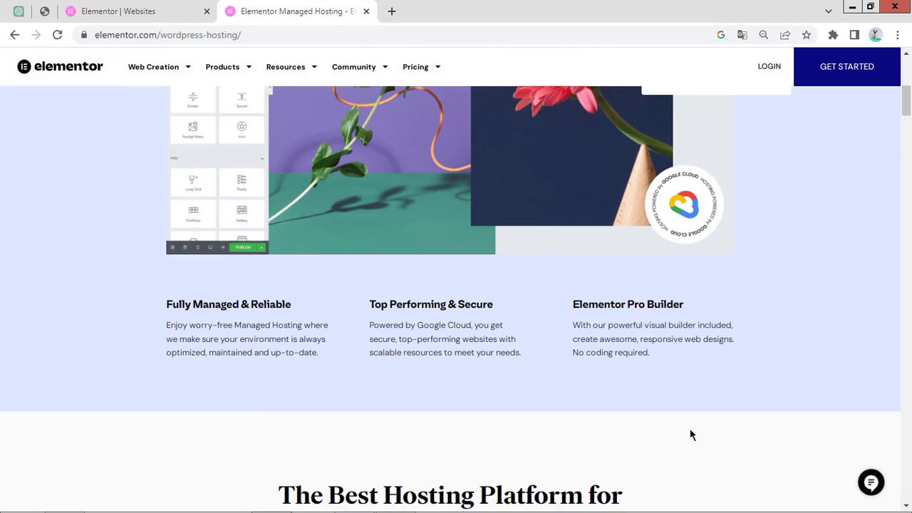
Scroll down the hosting page to the 'Compare our WordPress Hosting plans' table.
{"action": "scroll", "coordinate": [477, 214], "scroll_direction": "down", "scroll_amount": 4}
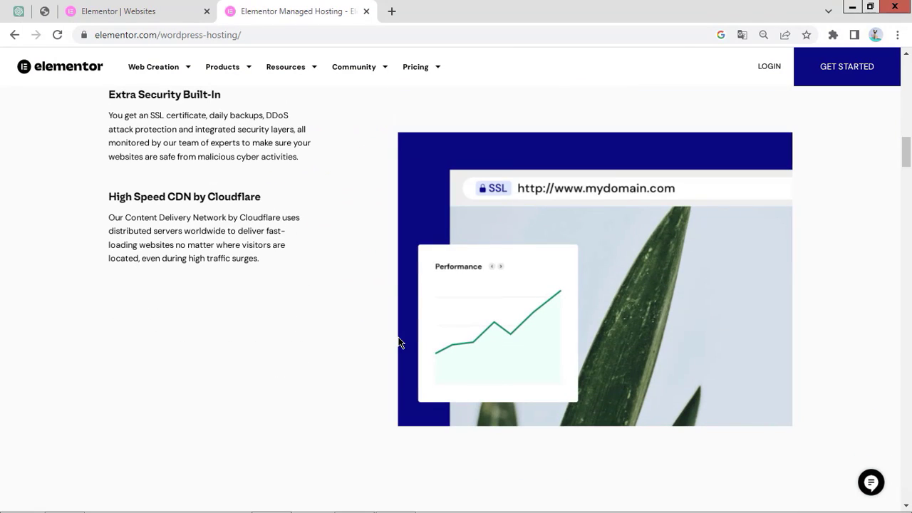
{"action": "scroll", "coordinate": [402, 343], "scroll_direction": "up", "scroll_amount": 2}
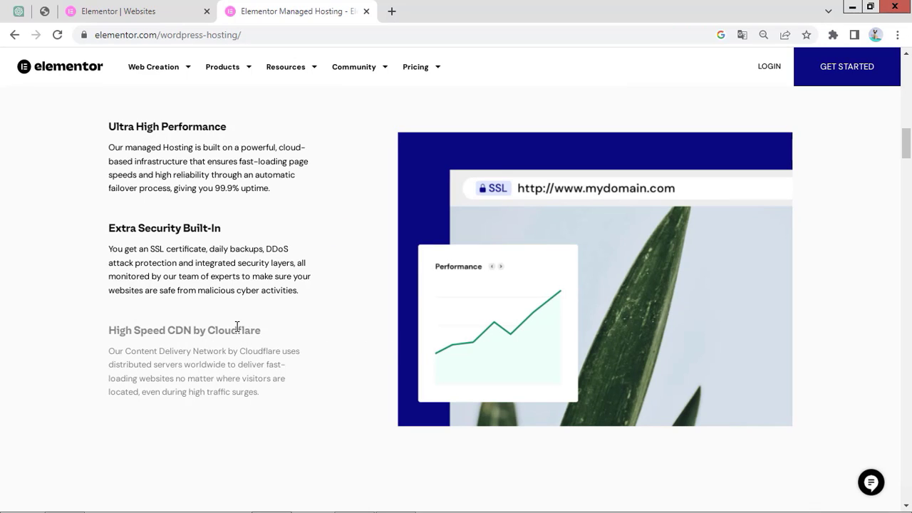
{"action": "scroll", "coordinate": [269, 318], "scroll_direction": "up", "scroll_amount": 2}
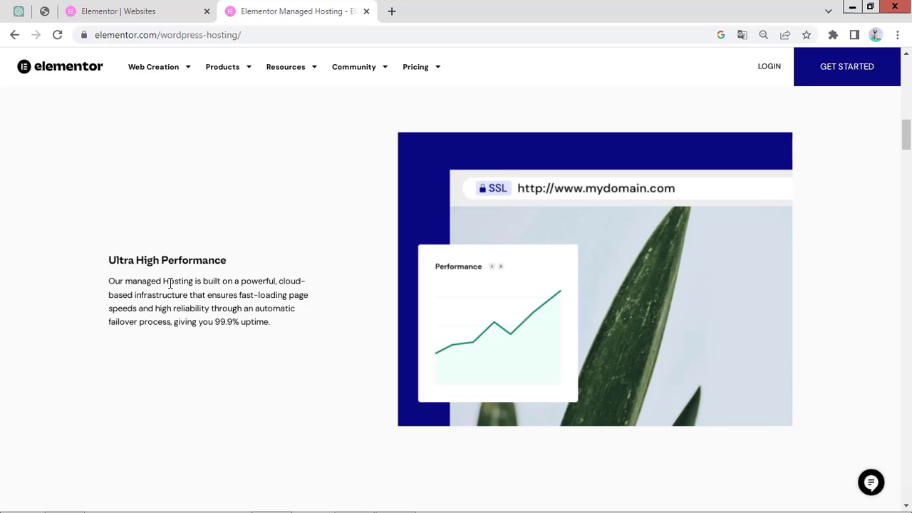
{"action": "scroll", "coordinate": [603, 289], "scroll_direction": "down", "scroll_amount": 5}
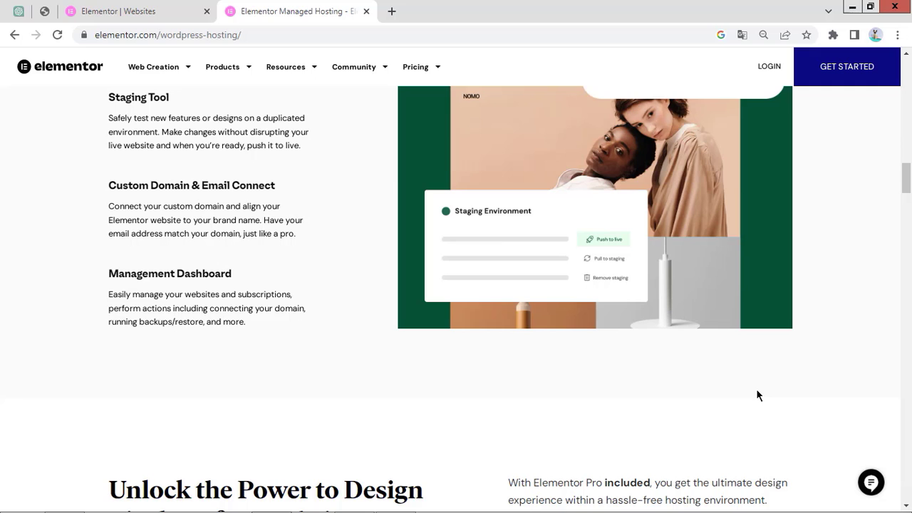
{"action": "scroll", "coordinate": [412, 371], "scroll_direction": "down", "scroll_amount": 4}
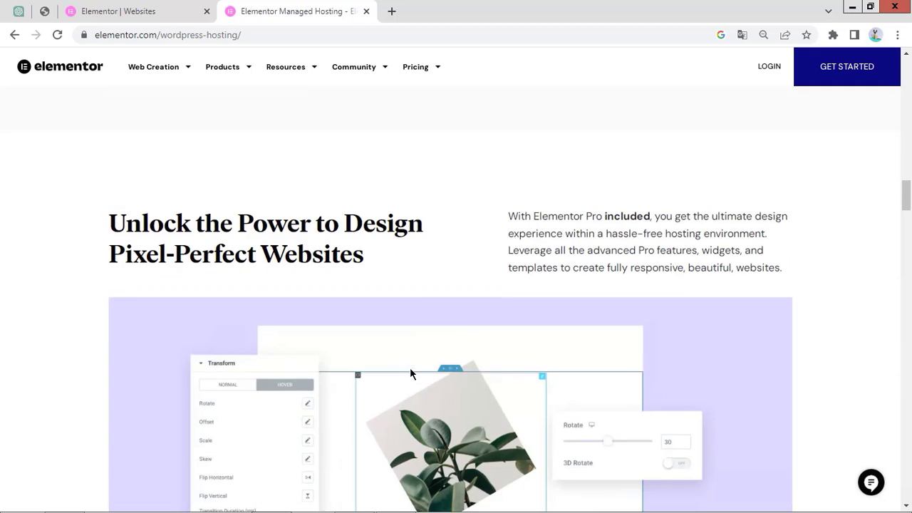
{"action": "scroll", "coordinate": [407, 360], "scroll_direction": "down", "scroll_amount": 8}
{"action": "scroll", "coordinate": [407, 361], "scroll_direction": "down", "scroll_amount": 5}
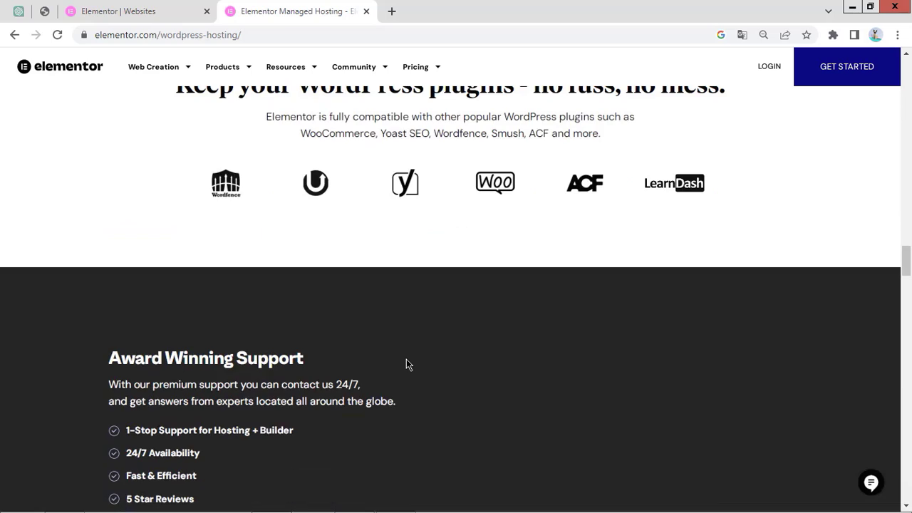
{"action": "scroll", "coordinate": [407, 359], "scroll_direction": "down", "scroll_amount": 5}
{"action": "scroll", "coordinate": [408, 359], "scroll_direction": "down", "scroll_amount": 4}
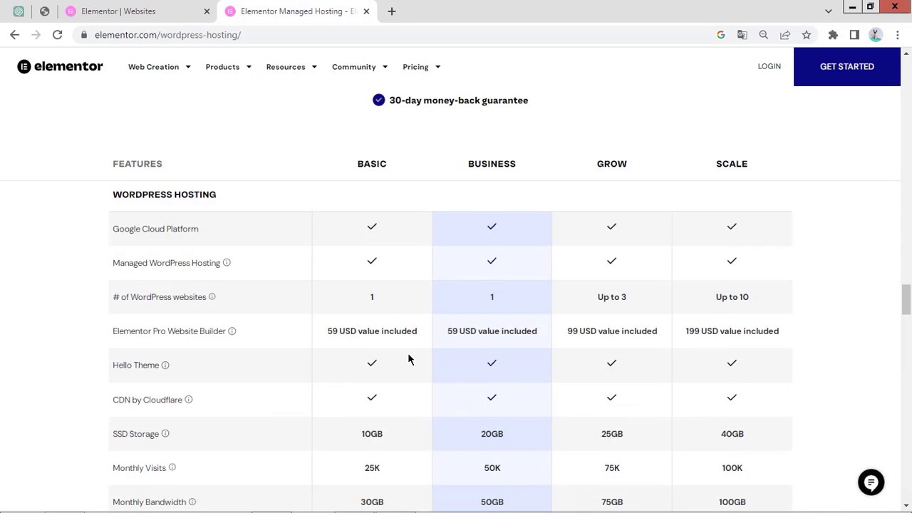
Scroll the comparison table to the 'Choose your plan' row showing 9.99, 19.99, 22.99 and 49.99 USD/Mo.
{"action": "scroll", "coordinate": [408, 358], "scroll_direction": "up", "scroll_amount": 2}
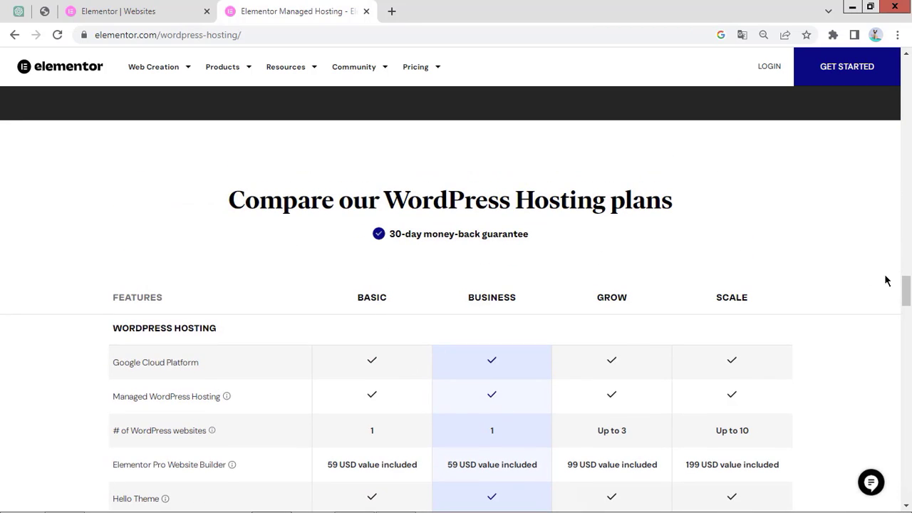
{"action": "left_click_drag", "start_coordinate": [909, 287], "coordinate": [909, 302]}
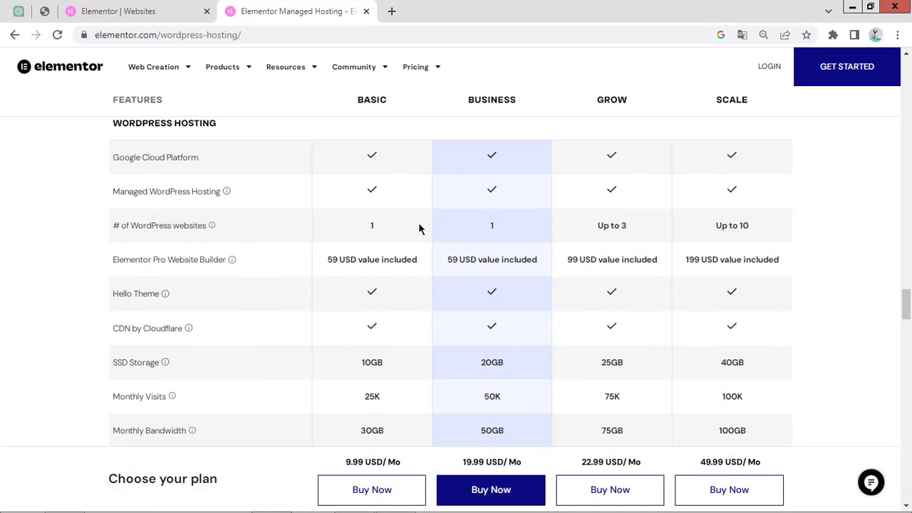
{"action": "scroll", "coordinate": [401, 253], "scroll_direction": "up", "scroll_amount": 3}
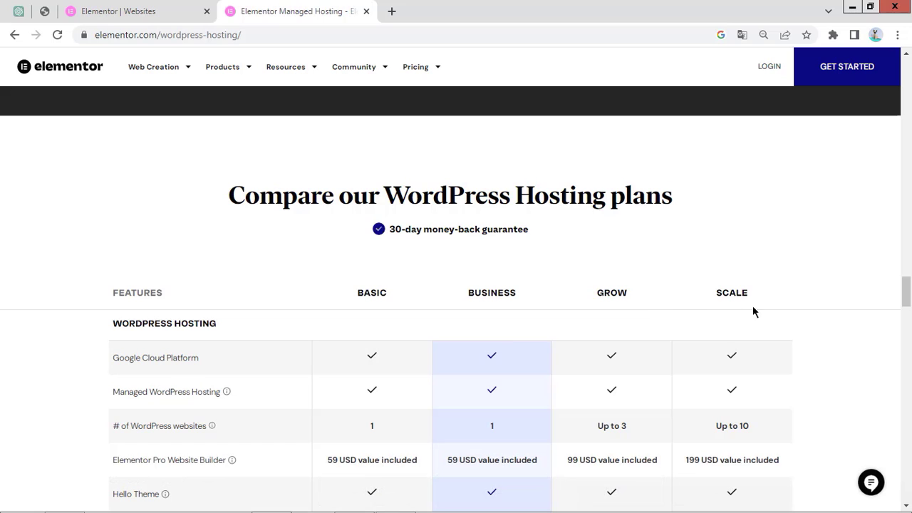
{"action": "scroll", "coordinate": [466, 332], "scroll_direction": "down", "scroll_amount": 2}
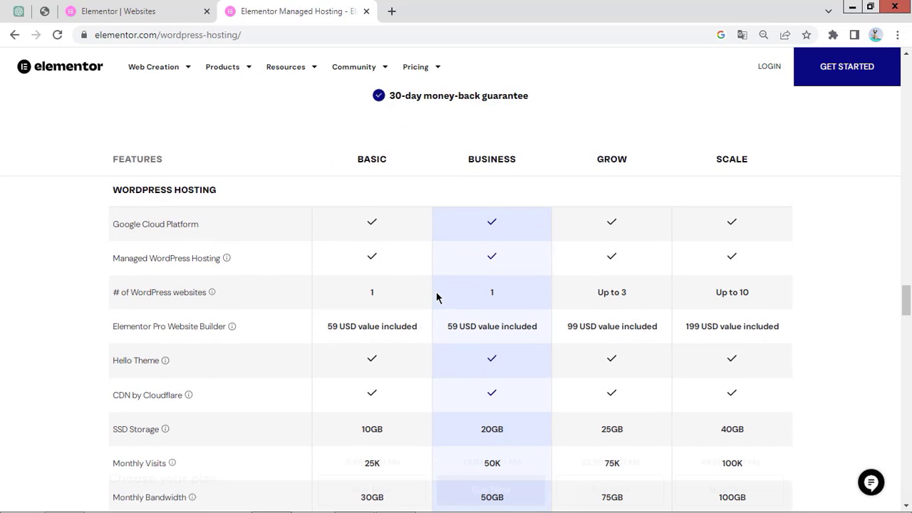
{"action": "scroll", "coordinate": [436, 298], "scroll_direction": "down", "scroll_amount": 2}
{"action": "scroll", "coordinate": [563, 349], "scroll_direction": "up", "scroll_amount": 2}
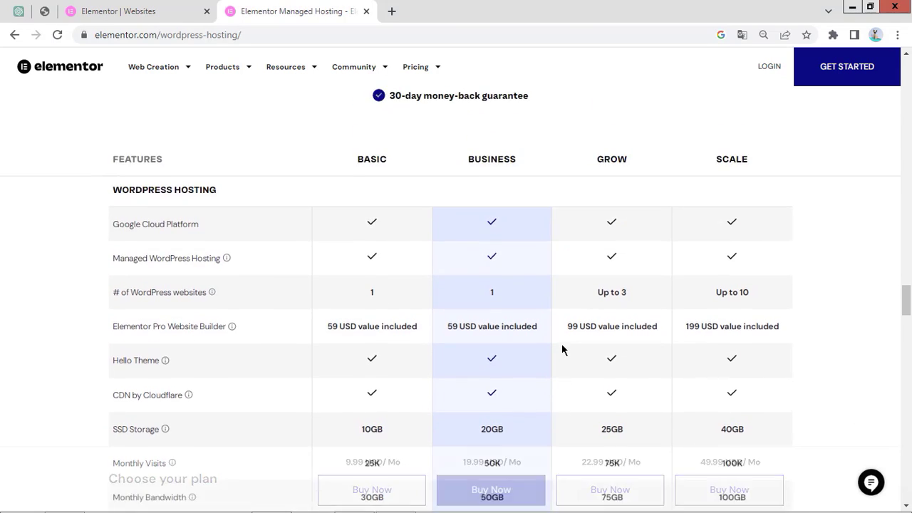
{"action": "scroll", "coordinate": [563, 348], "scroll_direction": "down", "scroll_amount": 2}
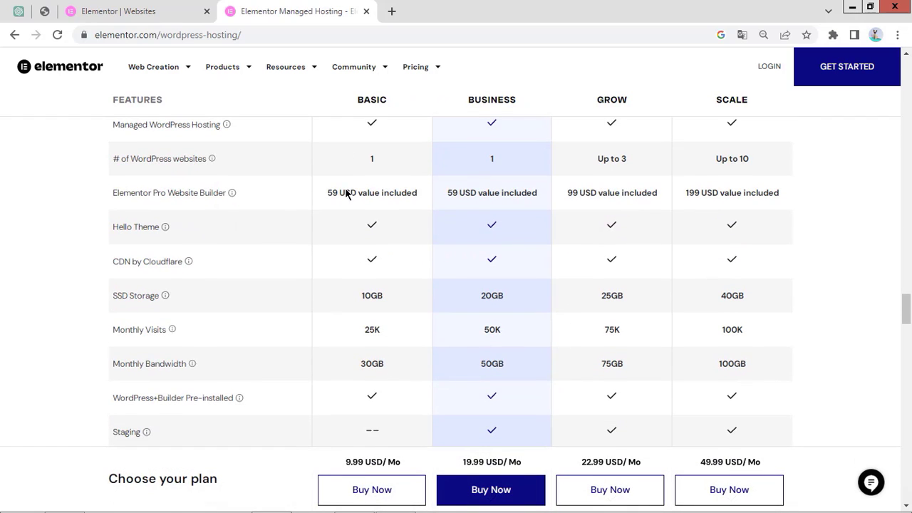
{"action": "scroll", "coordinate": [332, 292], "scroll_direction": "up", "scroll_amount": 3}
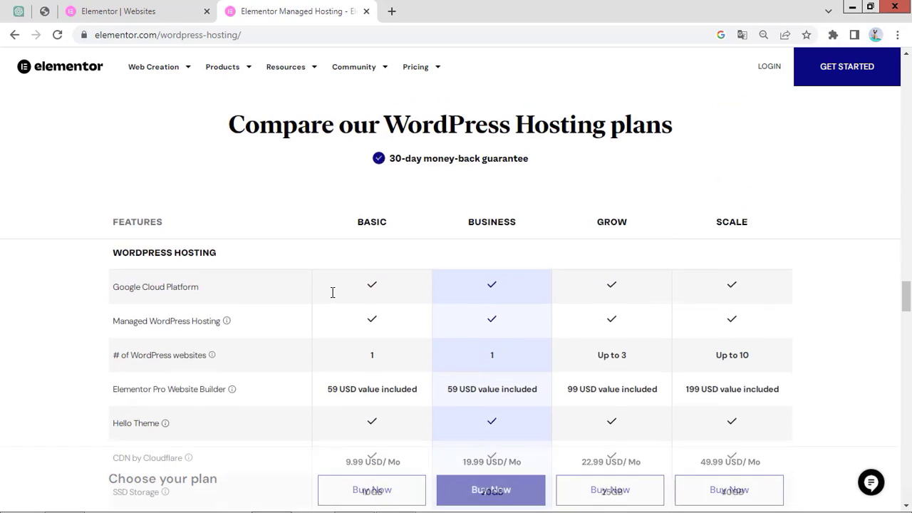
{"action": "scroll", "coordinate": [331, 315], "scroll_direction": "down", "scroll_amount": 1}
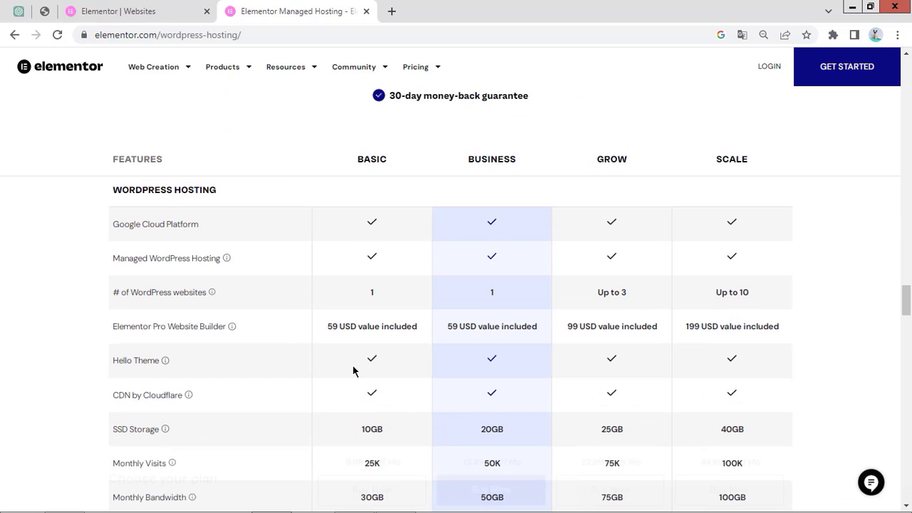
{"action": "scroll", "coordinate": [352, 371], "scroll_direction": "down", "scroll_amount": 2}
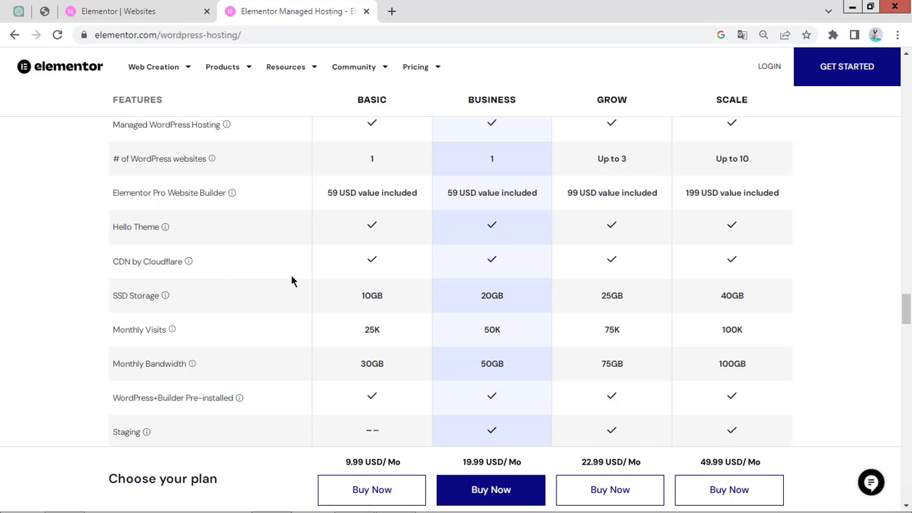
{"action": "mouse_move", "coordinate": [188, 263]}
{"action": "scroll", "coordinate": [370, 365], "scroll_direction": "down", "scroll_amount": 3}
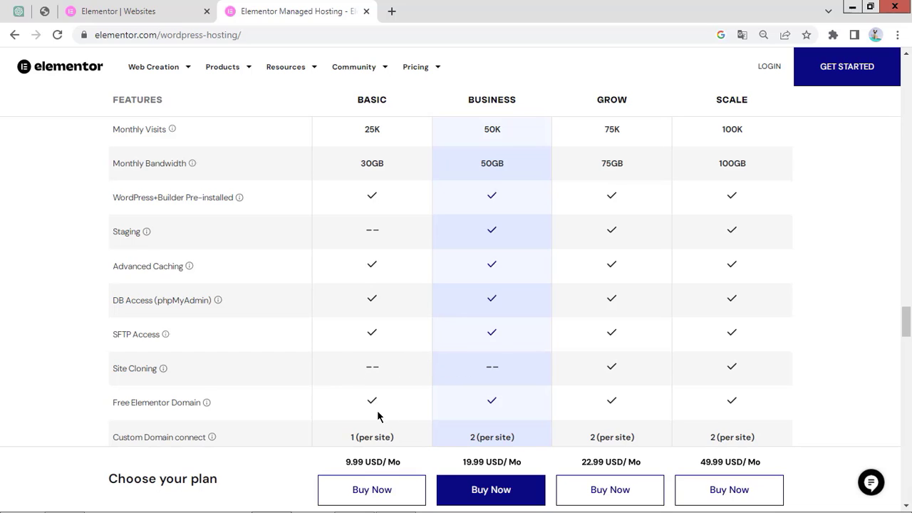
{"action": "scroll", "coordinate": [377, 400], "scroll_direction": "down", "scroll_amount": 3}
{"action": "scroll", "coordinate": [409, 307], "scroll_direction": "down", "scroll_amount": 3}
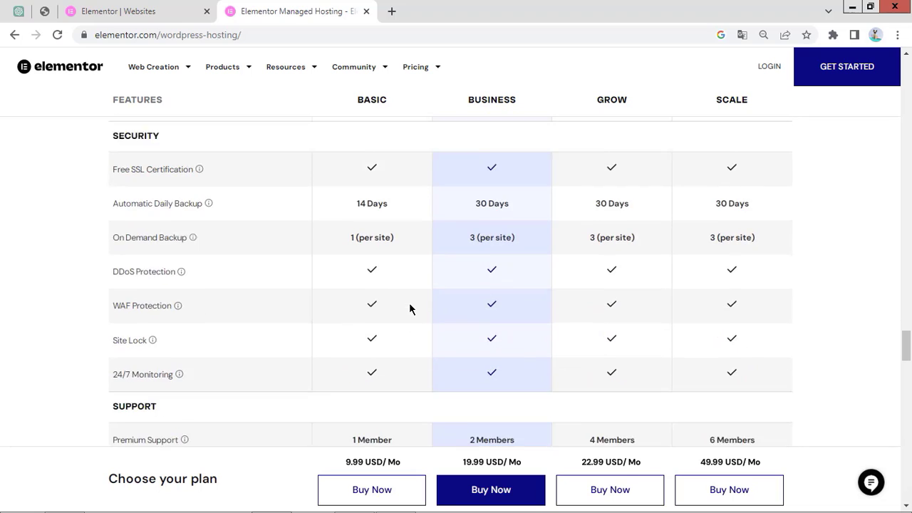
{"action": "scroll", "coordinate": [348, 116], "scroll_direction": "up", "scroll_amount": 1}
{"action": "scroll", "coordinate": [354, 314], "scroll_direction": "down", "scroll_amount": 14}
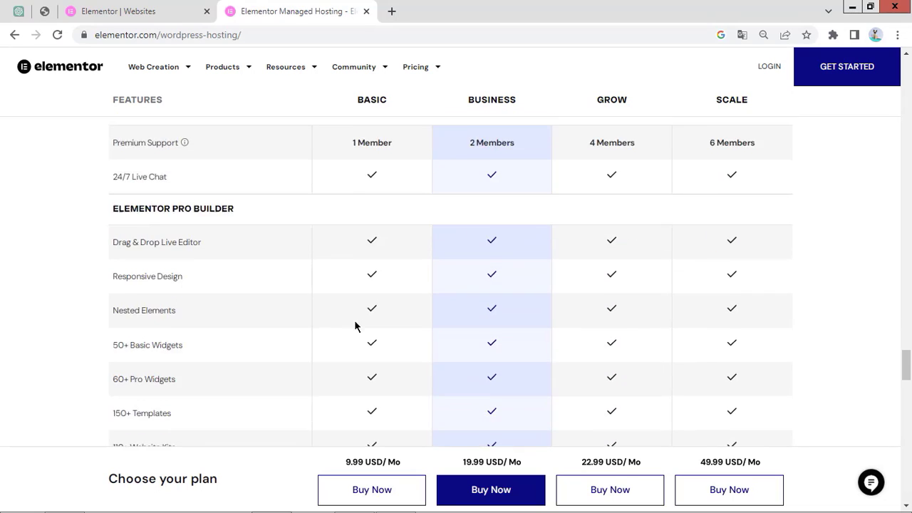
{"action": "scroll", "coordinate": [362, 256], "scroll_direction": "up", "scroll_amount": 1}
{"action": "scroll", "coordinate": [362, 253], "scroll_direction": "up", "scroll_amount": 2}
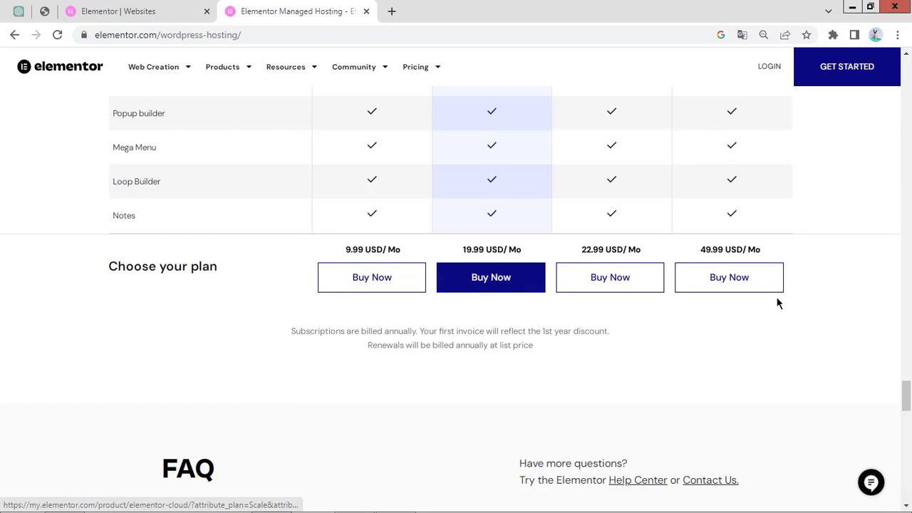
{"action": "scroll", "coordinate": [530, 306], "scroll_direction": "up", "scroll_amount": 15}
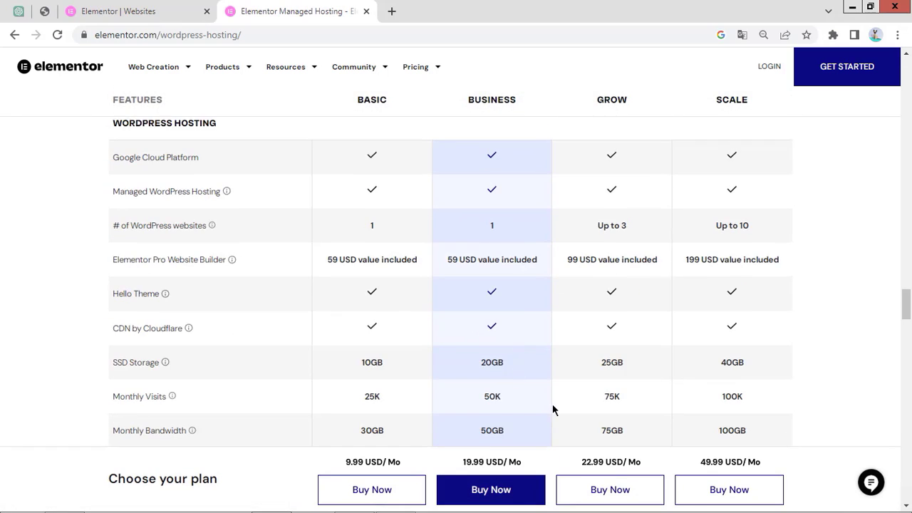
{"action": "scroll", "coordinate": [546, 385], "scroll_direction": "up", "scroll_amount": 3}
{"action": "scroll", "coordinate": [520, 378], "scroll_direction": "down", "scroll_amount": 18}
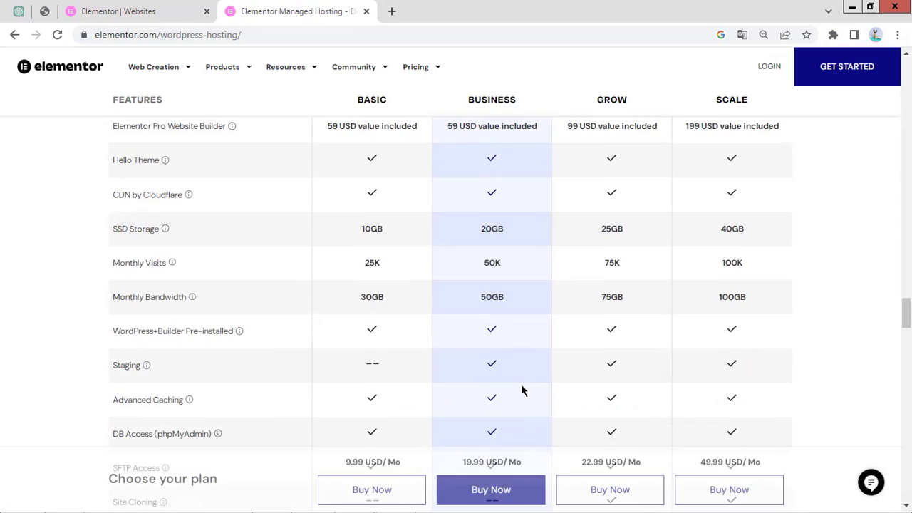
{"action": "scroll", "coordinate": [522, 390], "scroll_direction": "down", "scroll_amount": 20}
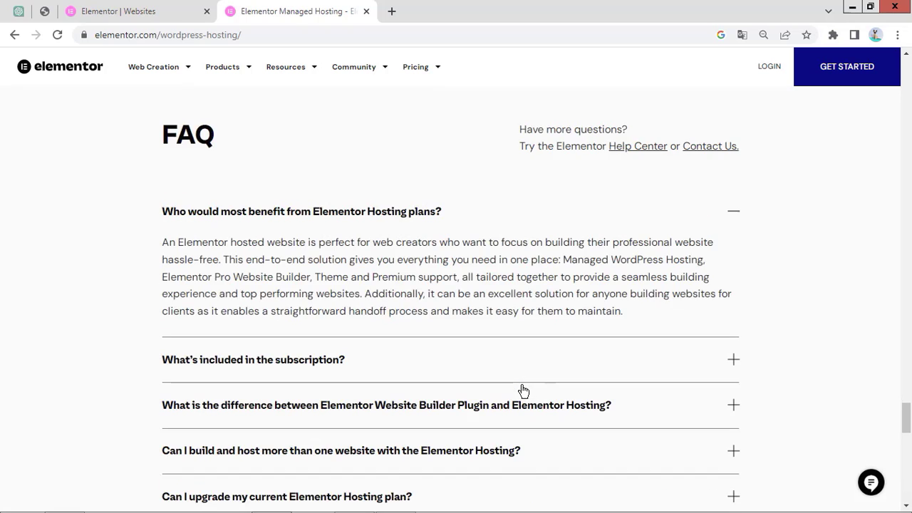
{"action": "scroll", "coordinate": [524, 391], "scroll_direction": "up", "scroll_amount": 10}
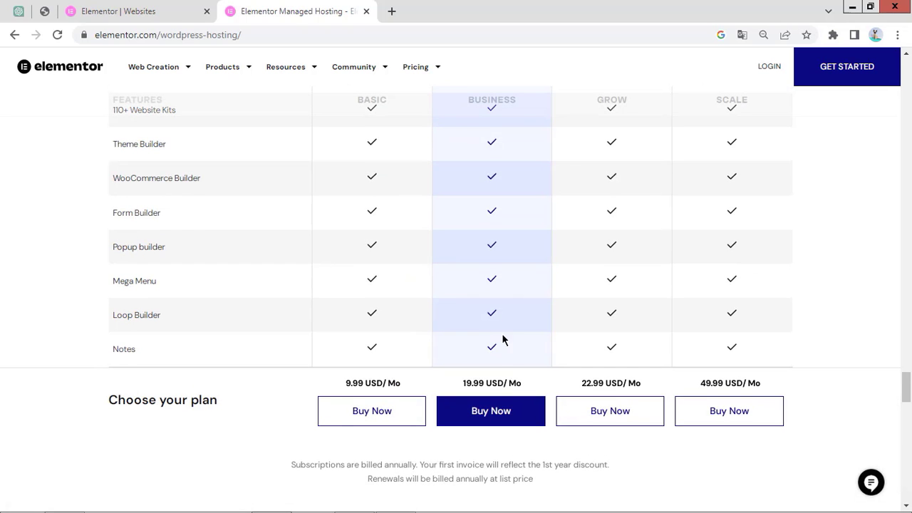
Open the Websites page, copy its address, and close the duplicate Websites tab.
{"action": "left_click", "coordinate": [831, 75]}
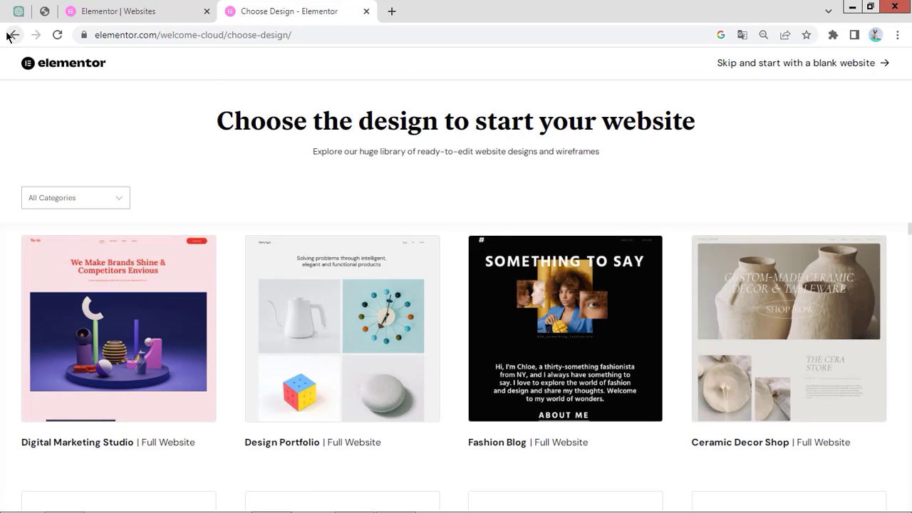
{"action": "left_click", "coordinate": [305, 35]}
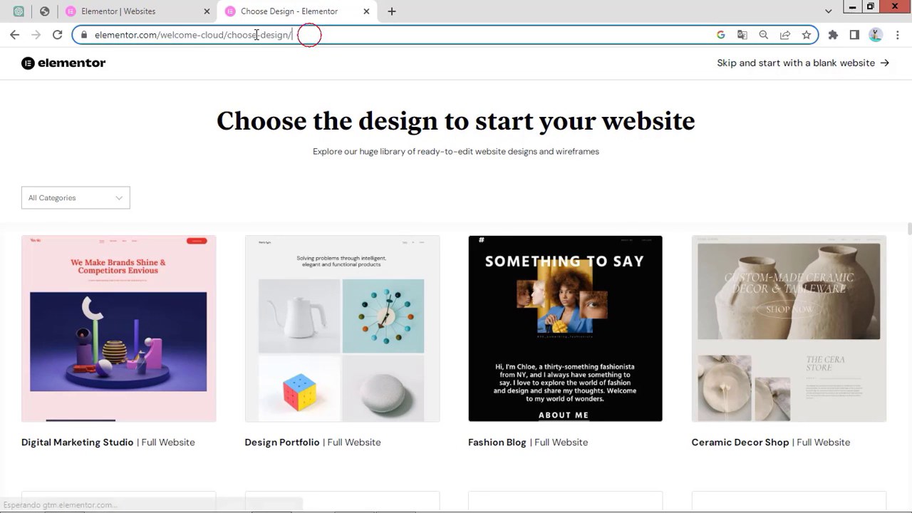
{"action": "left_click", "coordinate": [14, 35]}
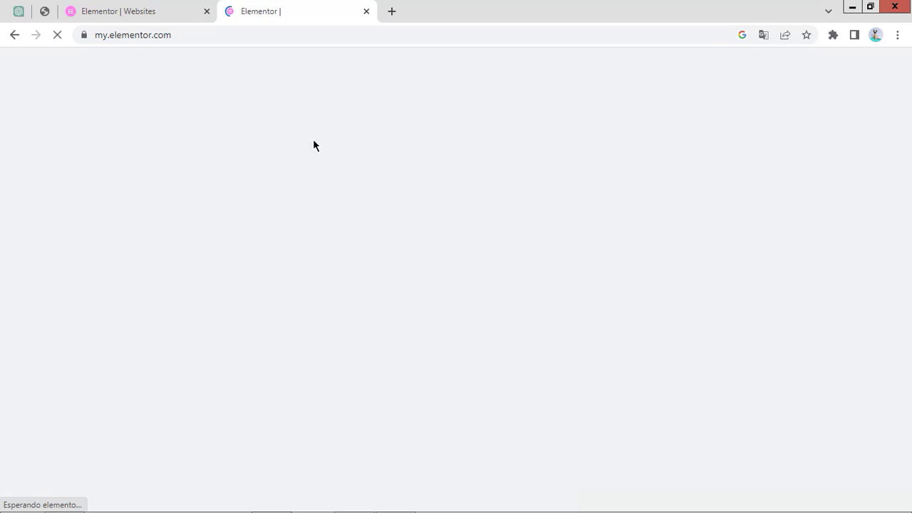
{"action": "left_click", "coordinate": [183, 35]}
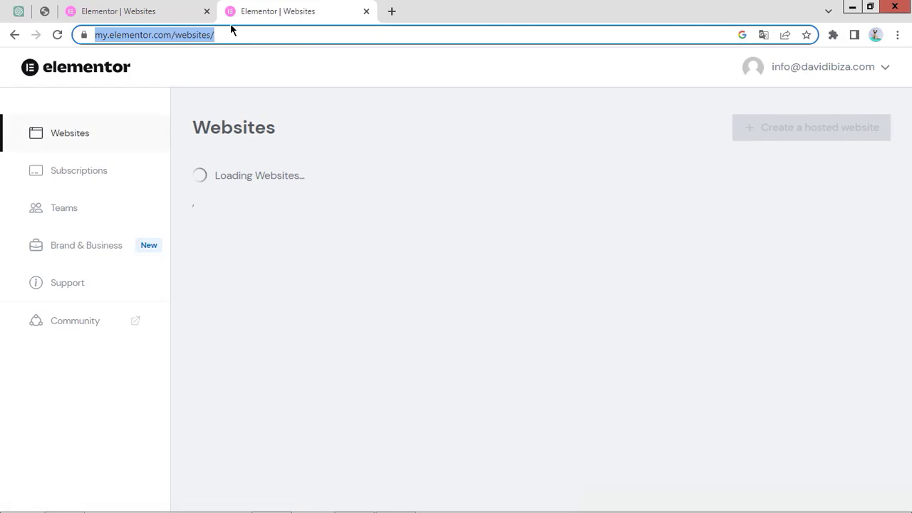
{"action": "left_click", "coordinate": [365, 12]}
Load the my.elementor.com/websites address in a new incognito window, dismissing the translation offer.
{"action": "left_click", "coordinate": [898, 35]}
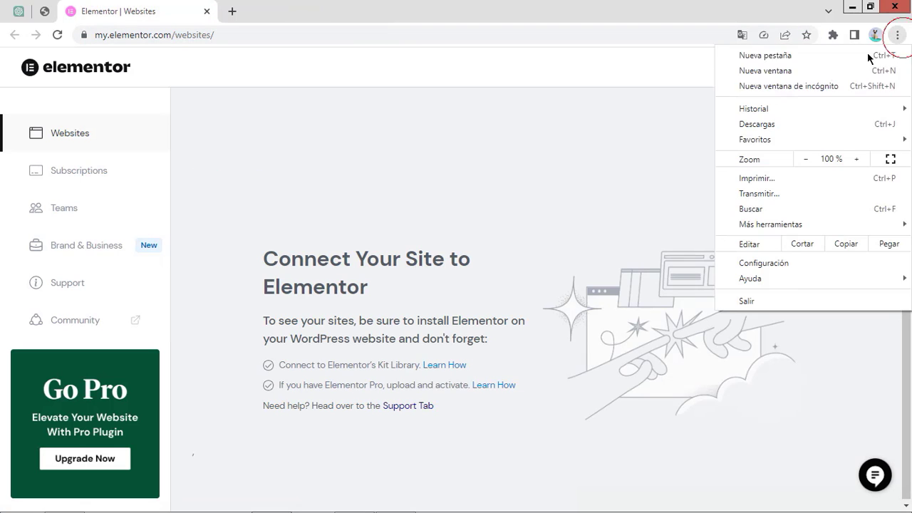
{"action": "left_click", "coordinate": [811, 85]}
{"action": "type", "text": "https://my.elementor.com/websites/"}
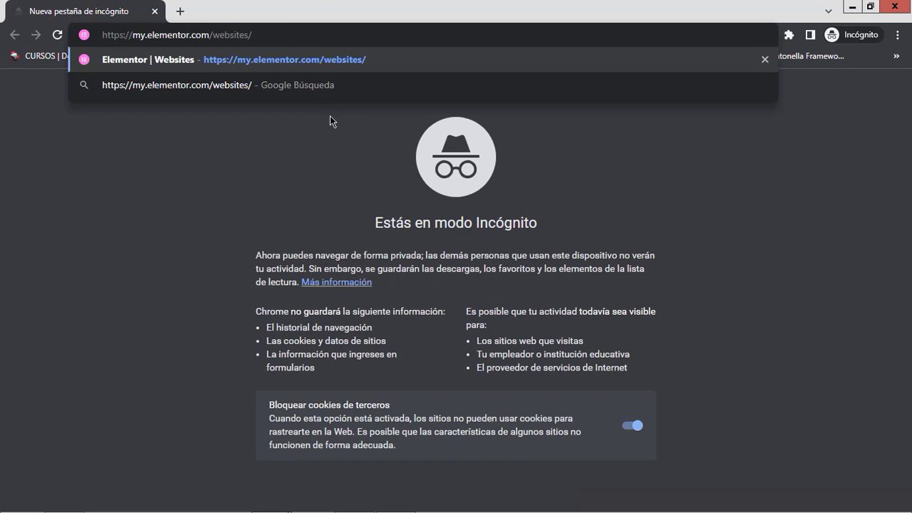
{"action": "key", "text": "Return"}
{"action": "left_click", "coordinate": [756, 62]}
{"action": "scroll", "coordinate": [456, 249], "scroll_direction": "down", "scroll_amount": 2}
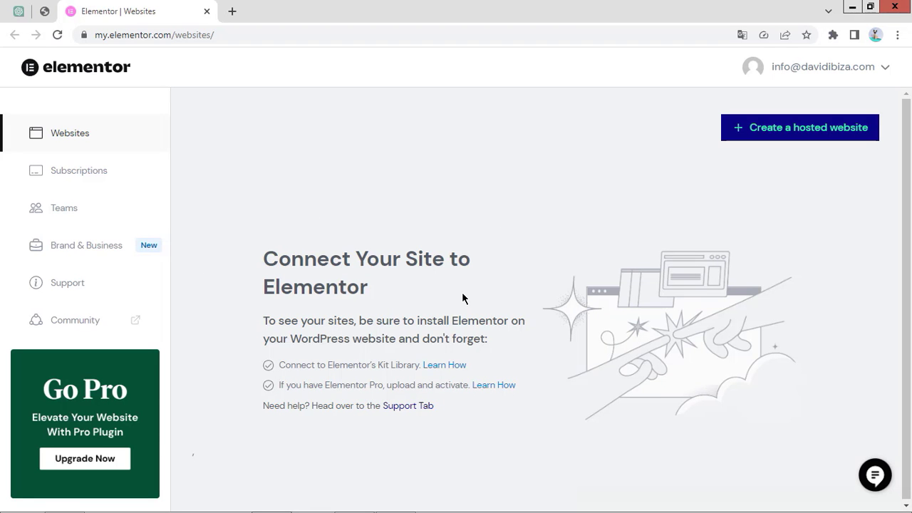
From Subscriptions, choose Buy Now on the Basic hosting plan at 9.99 USD/Mo.
{"action": "left_click", "coordinate": [80, 176]}
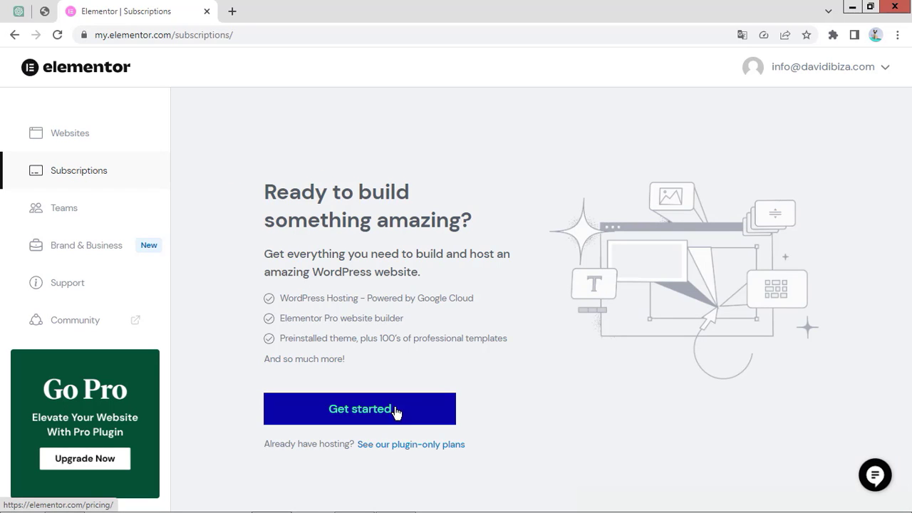
{"action": "left_click", "coordinate": [233, 11]}
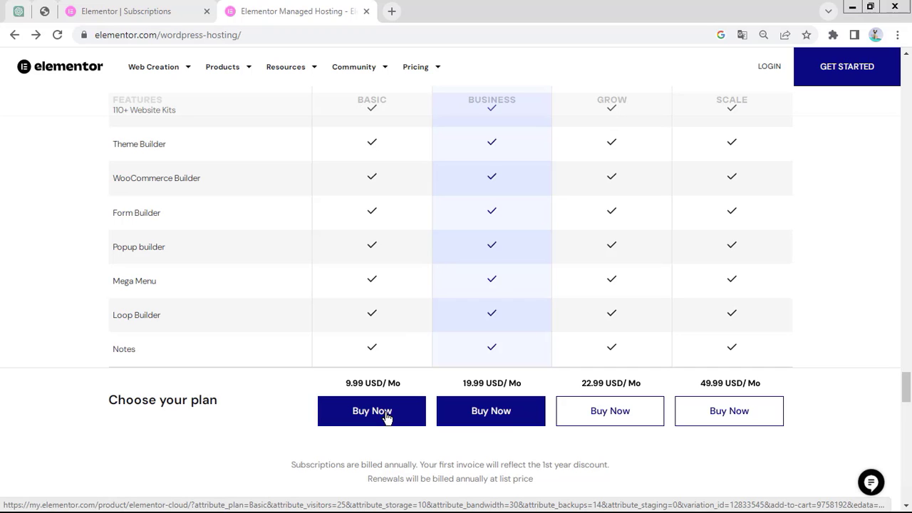
{"action": "left_click", "coordinate": [366, 10]}
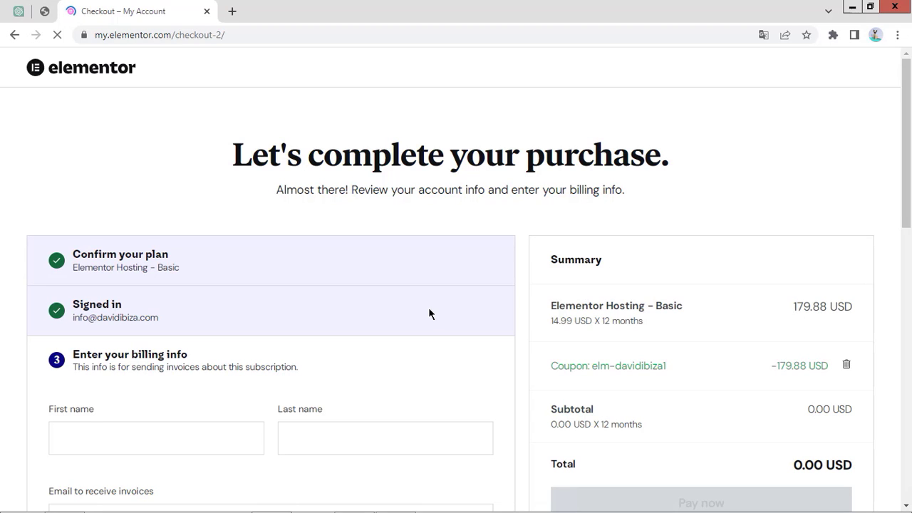
{"action": "scroll", "coordinate": [409, 330], "scroll_direction": "down", "scroll_amount": 2}
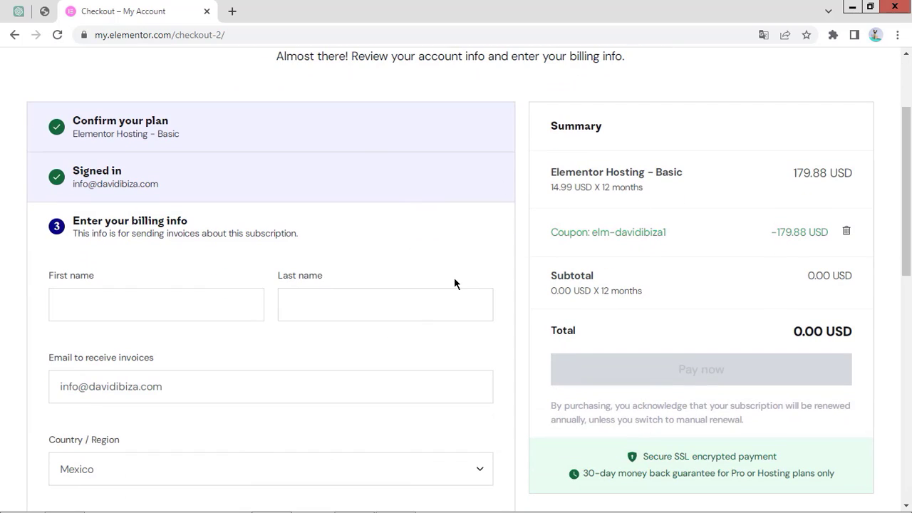
{"action": "scroll", "coordinate": [484, 289], "scroll_direction": "down", "scroll_amount": 3}
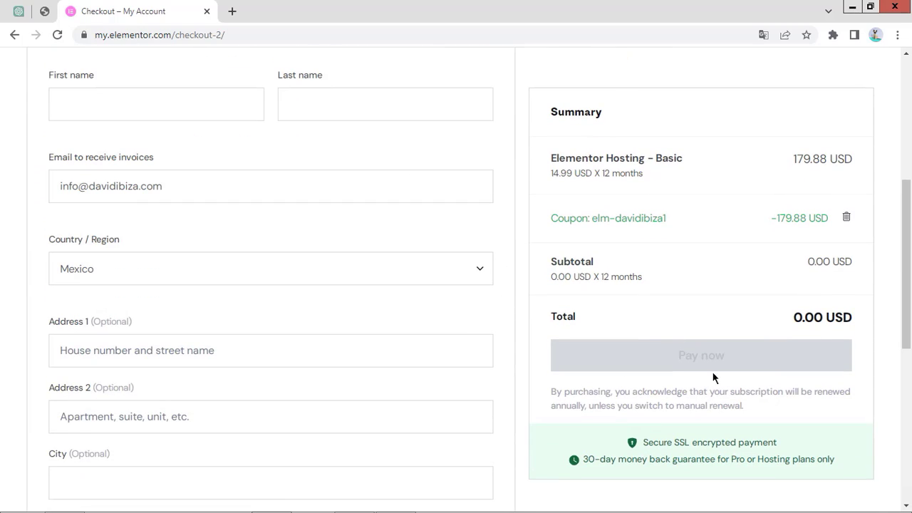
{"action": "scroll", "coordinate": [356, 337], "scroll_direction": "up", "scroll_amount": 3}
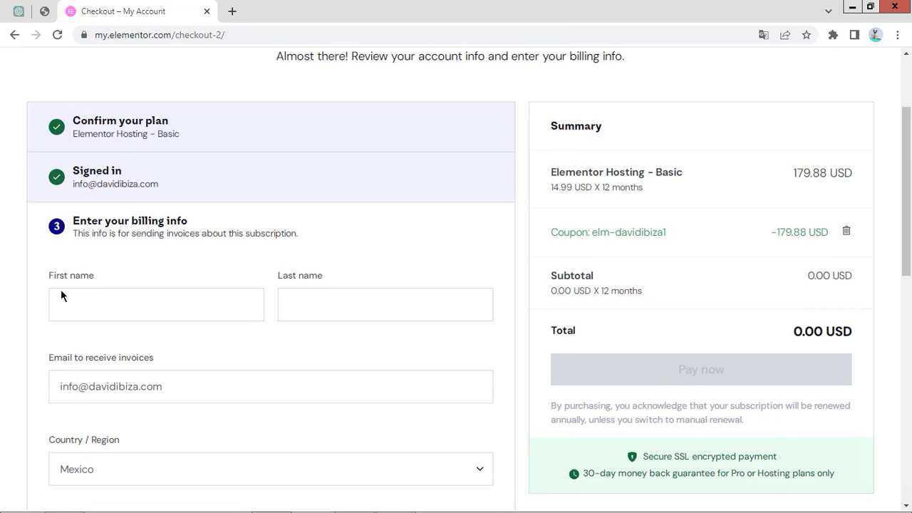
Fill in the billing first name, country Spain and postal code, then confirm the zero-cost order.
{"action": "left_click", "coordinate": [111, 305]}
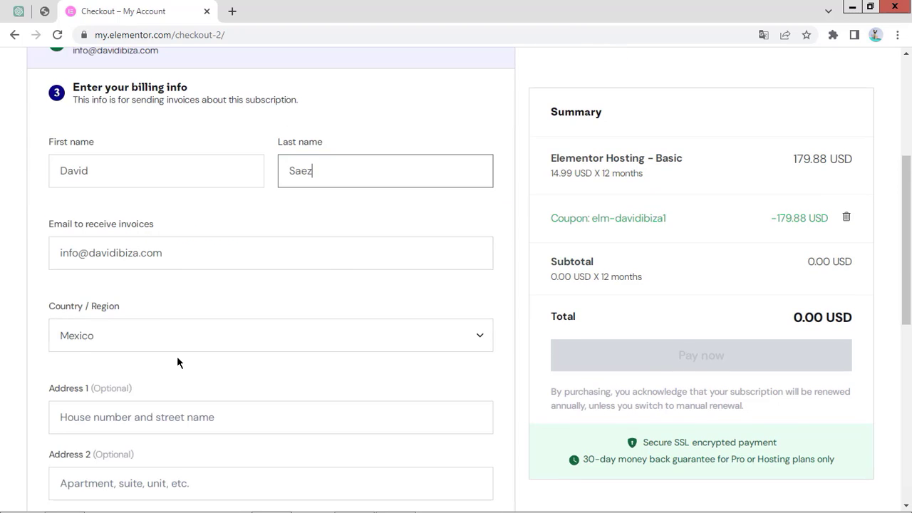
{"action": "scroll", "coordinate": [177, 360], "scroll_direction": "down", "scroll_amount": 1}
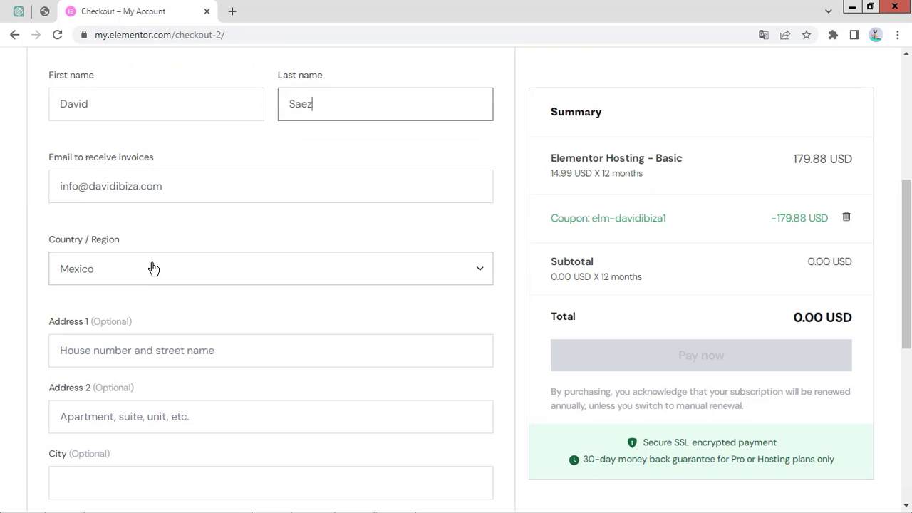
{"action": "left_click", "coordinate": [96, 270]}
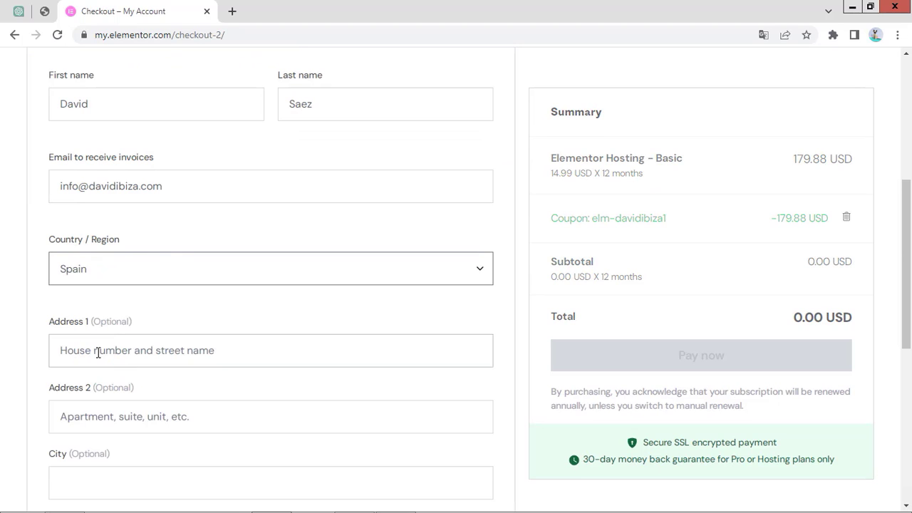
{"action": "scroll", "coordinate": [106, 416], "scroll_direction": "down", "scroll_amount": 1}
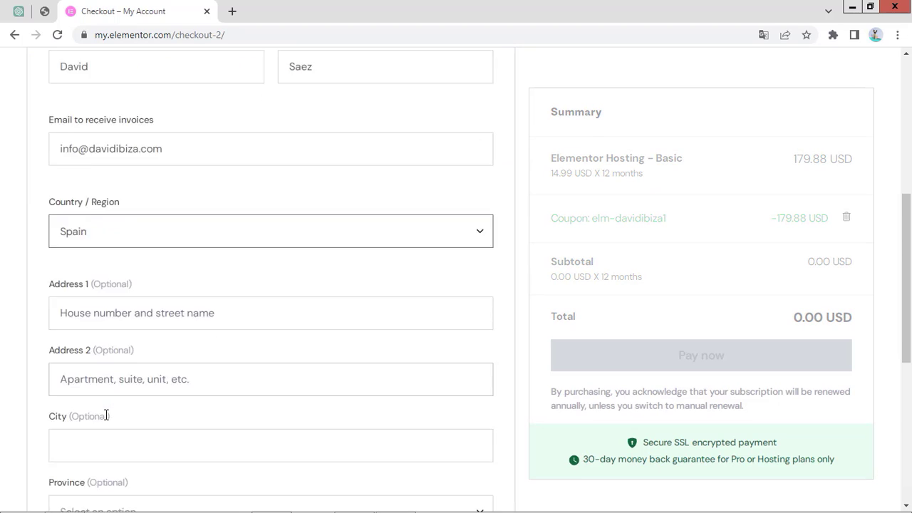
{"action": "scroll", "coordinate": [107, 415], "scroll_direction": "down", "scroll_amount": 2}
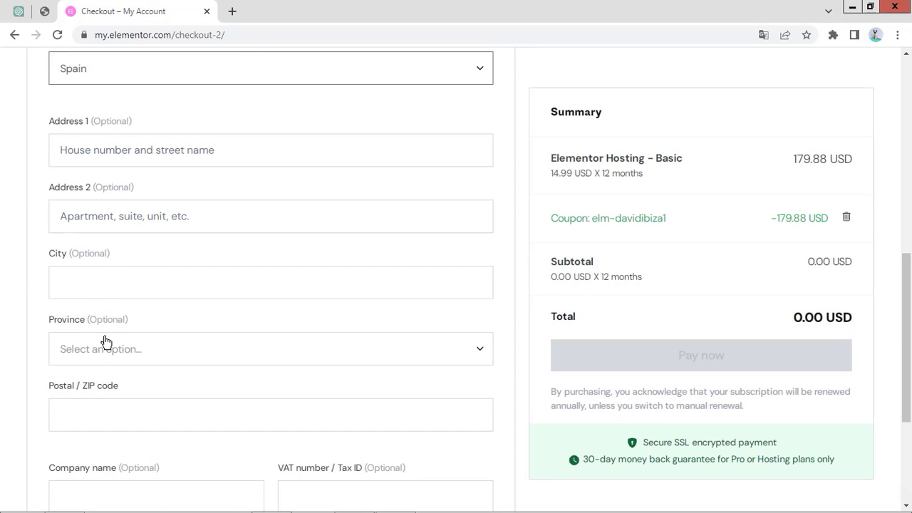
{"action": "scroll", "coordinate": [207, 392], "scroll_direction": "down", "scroll_amount": 3}
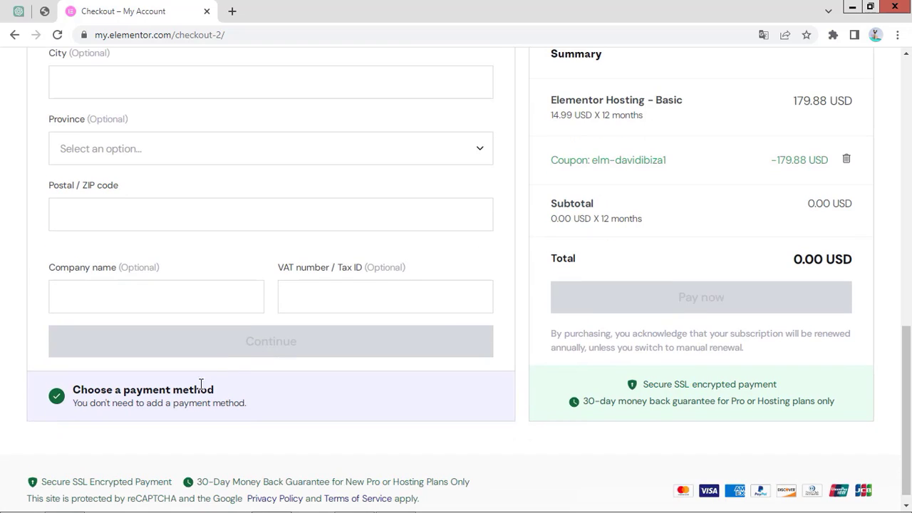
{"action": "left_click", "coordinate": [115, 219]}
{"action": "type", "text": "07820"}
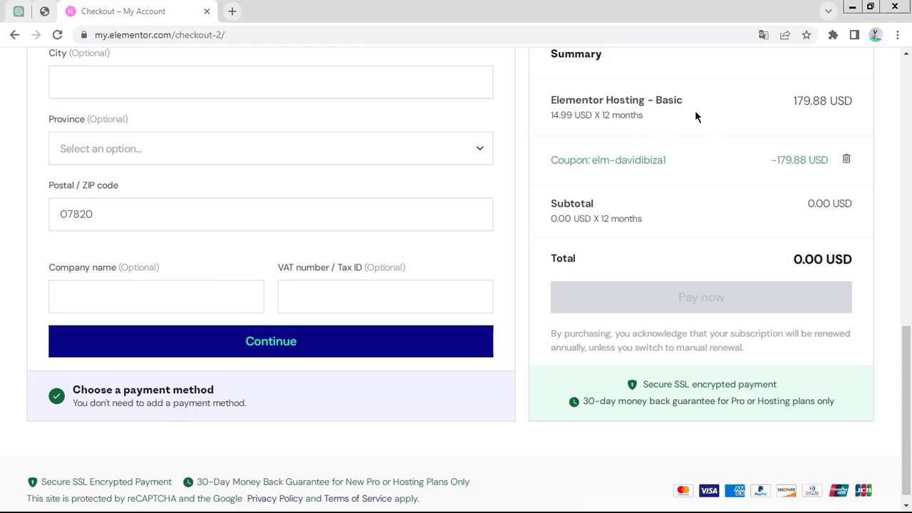
{"action": "left_click", "coordinate": [391, 342]}
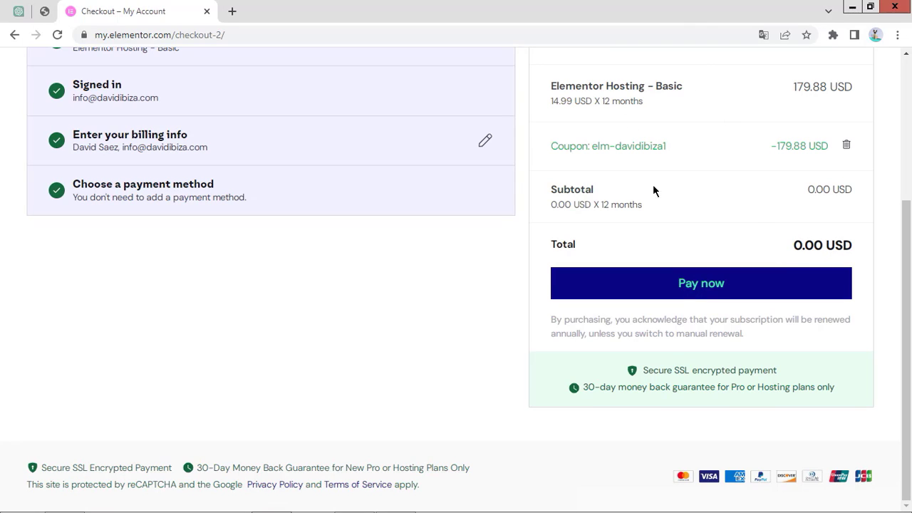
{"action": "left_click", "coordinate": [682, 287]}
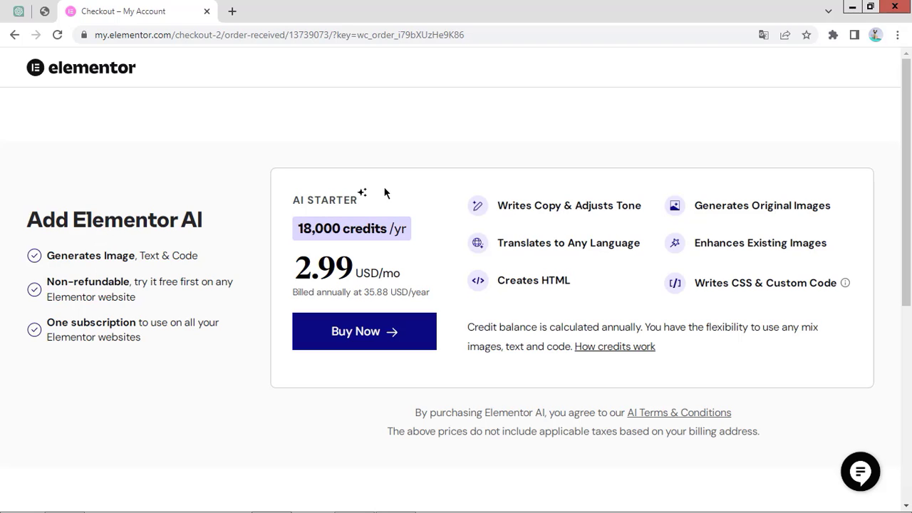
Scroll to the completed Basic order confirmation and start creating the website.
{"action": "scroll", "coordinate": [533, 309], "scroll_direction": "down", "scroll_amount": 4}
{"action": "scroll", "coordinate": [533, 309], "scroll_direction": "down", "scroll_amount": 1}
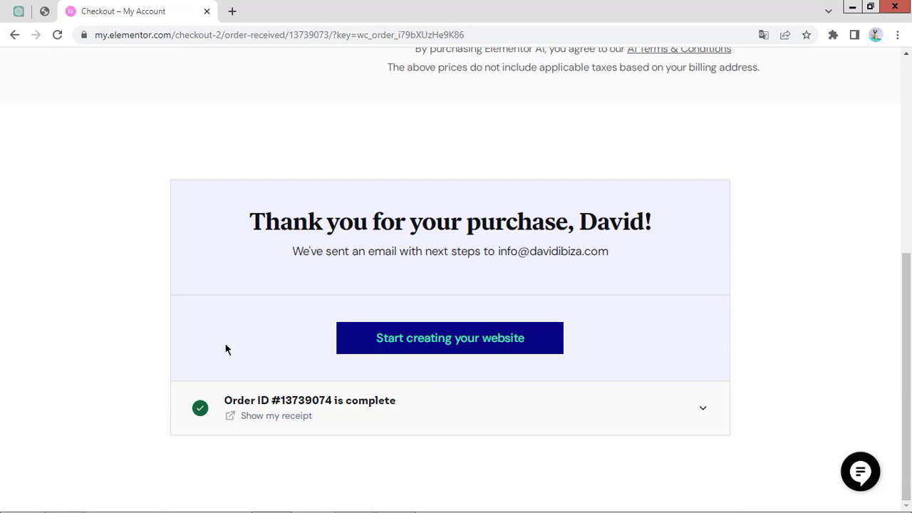
{"action": "left_click", "coordinate": [474, 342]}
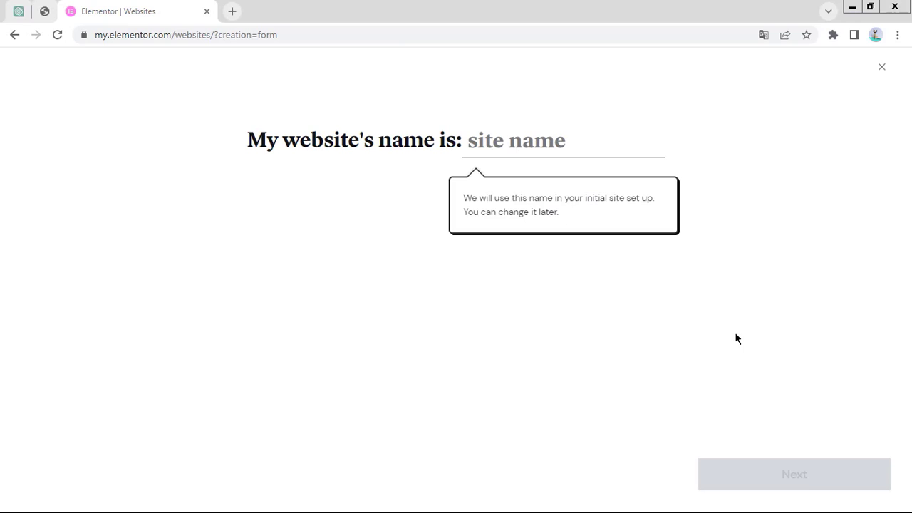
Enter 'Svit' as the website name without a trailing space and continue.
{"action": "left_click", "coordinate": [542, 140]}
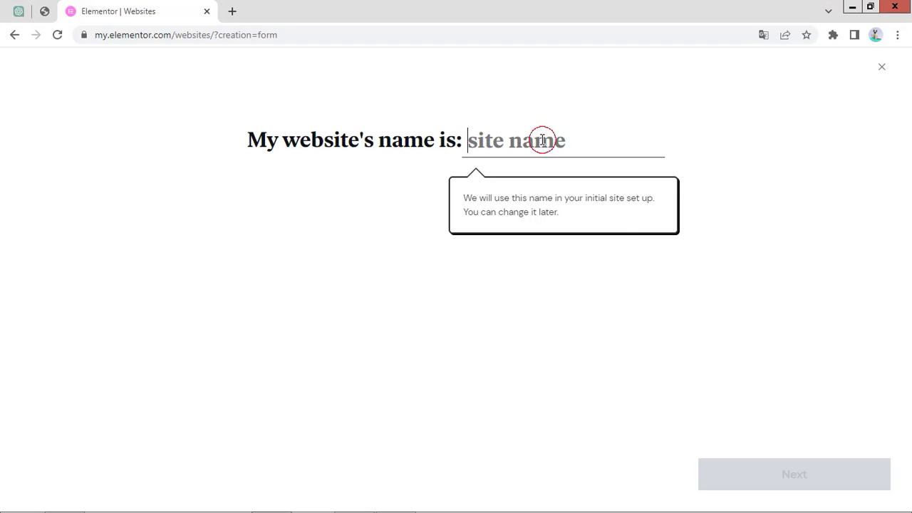
{"action": "type", "text": "Svit"}
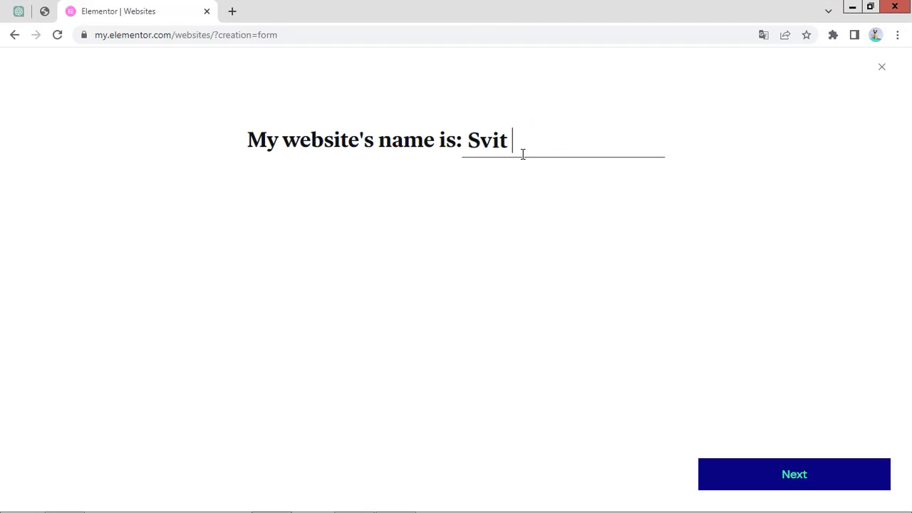
{"action": "key", "text": "BackSpace"}
{"action": "left_click", "coordinate": [742, 472]}
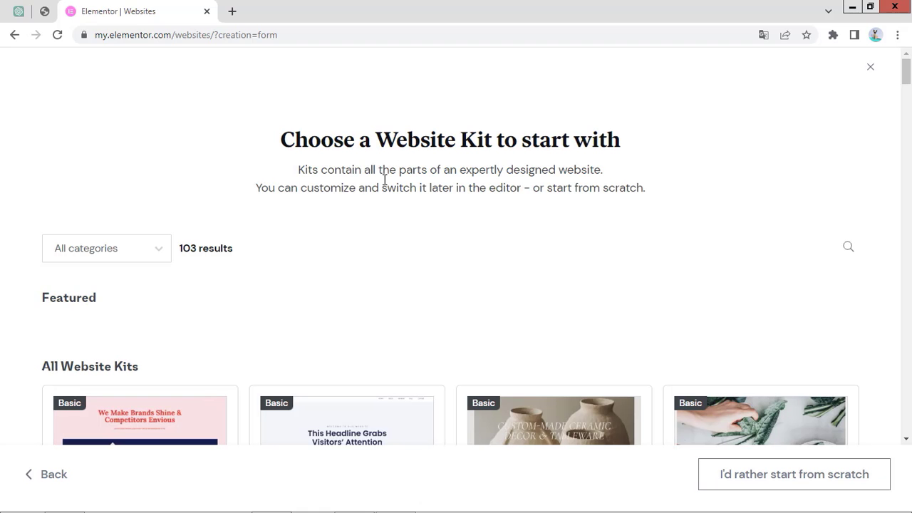
Browse the top of the kit grid and check the category list without changing it.
{"action": "scroll", "coordinate": [450, 247], "scroll_direction": "down", "scroll_amount": 1}
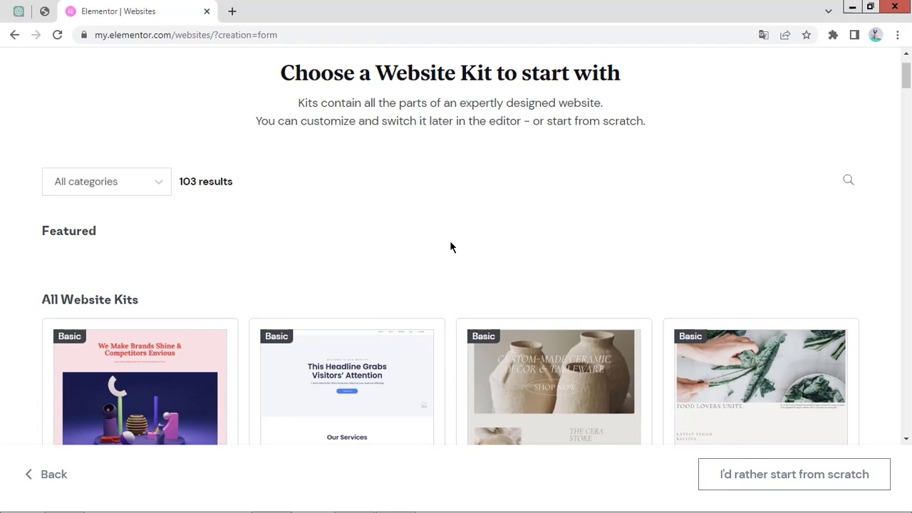
{"action": "scroll", "coordinate": [450, 247], "scroll_direction": "down", "scroll_amount": 4}
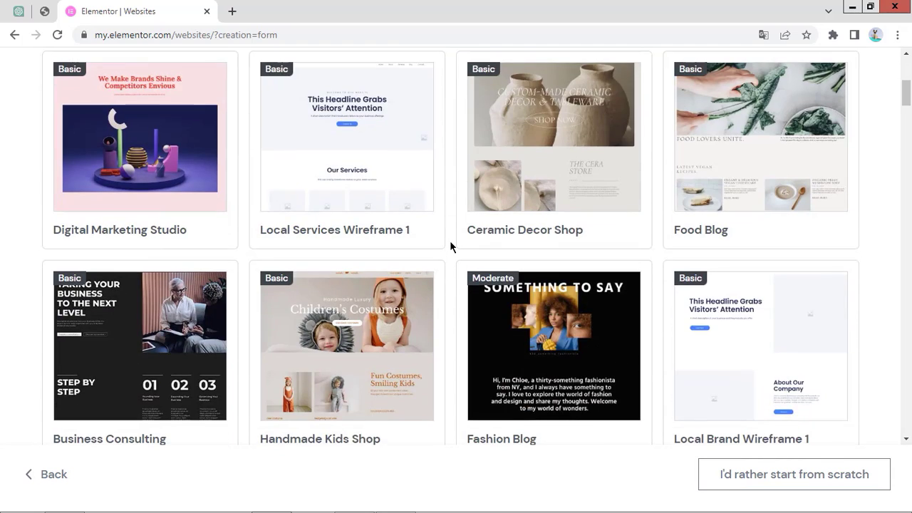
{"action": "scroll", "coordinate": [450, 247], "scroll_direction": "down", "scroll_amount": 8}
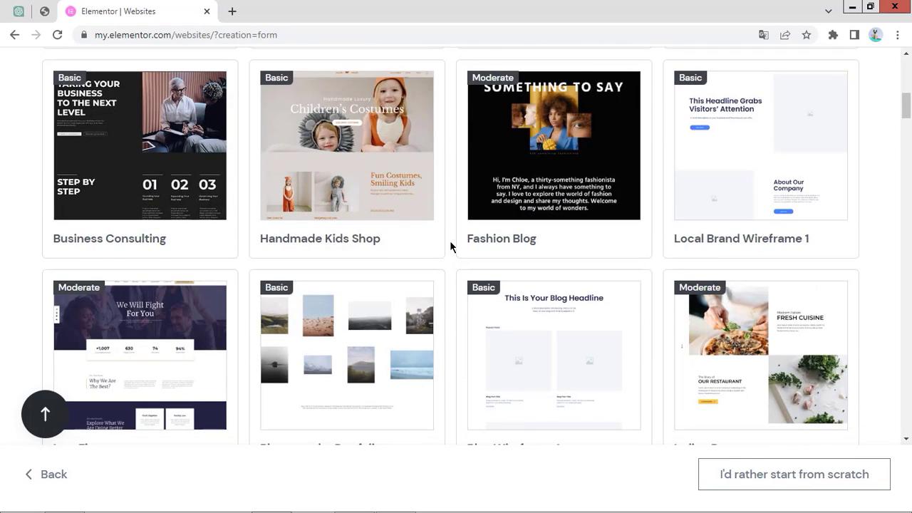
{"action": "scroll", "coordinate": [450, 247], "scroll_direction": "up", "scroll_amount": 4}
{"action": "scroll", "coordinate": [450, 247], "scroll_direction": "up", "scroll_amount": 8}
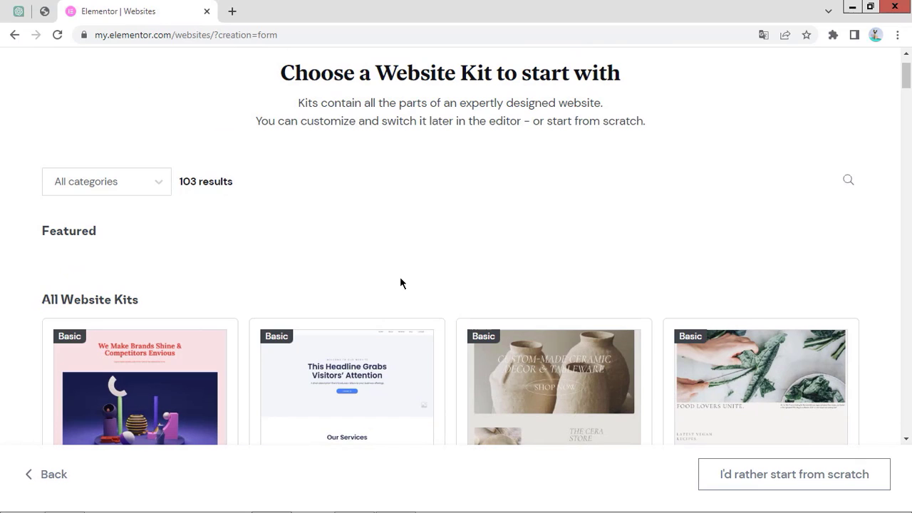
{"action": "left_click", "coordinate": [142, 186]}
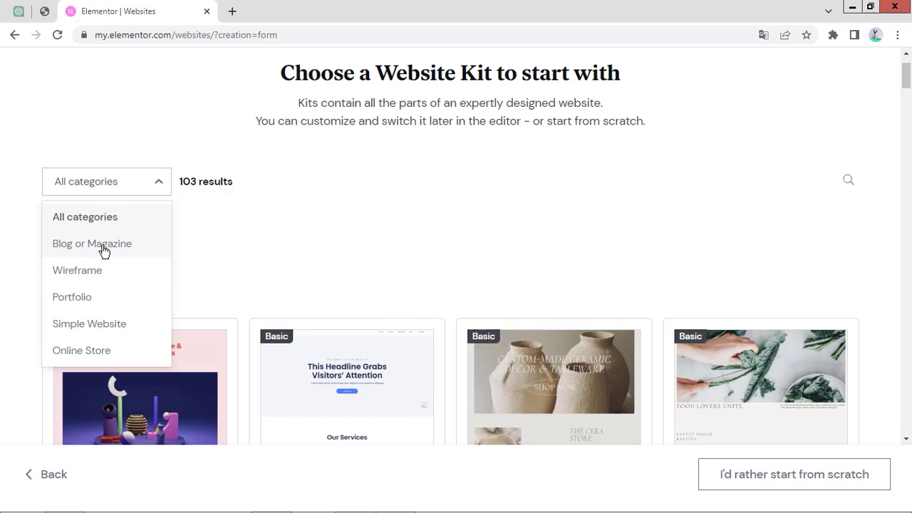
{"action": "left_click", "coordinate": [321, 208]}
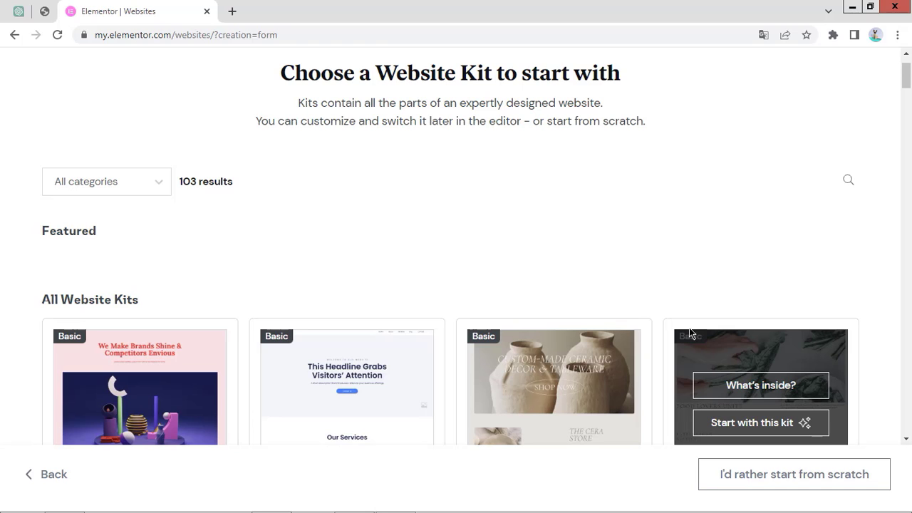
Scroll through the rest of the 103 kits, then return to the top of the list.
{"action": "scroll", "coordinate": [641, 326], "scroll_direction": "down", "scroll_amount": 4}
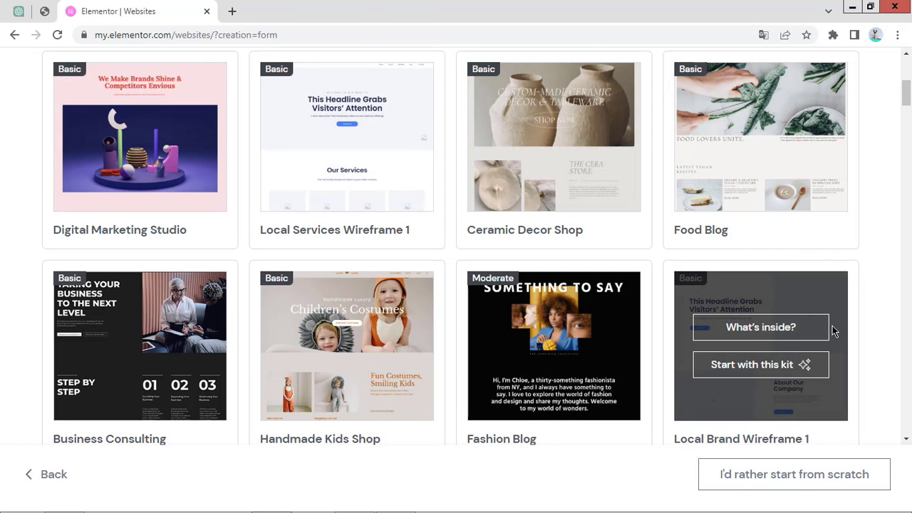
{"action": "scroll", "coordinate": [833, 326], "scroll_direction": "down", "scroll_amount": 3}
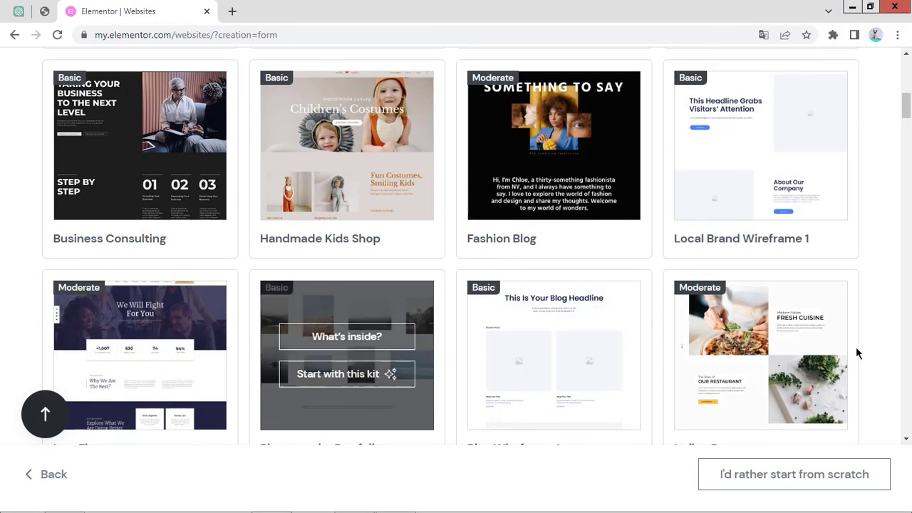
{"action": "scroll", "coordinate": [894, 345], "scroll_direction": "down", "scroll_amount": 1}
{"action": "scroll", "coordinate": [894, 345], "scroll_direction": "down", "scroll_amount": 8}
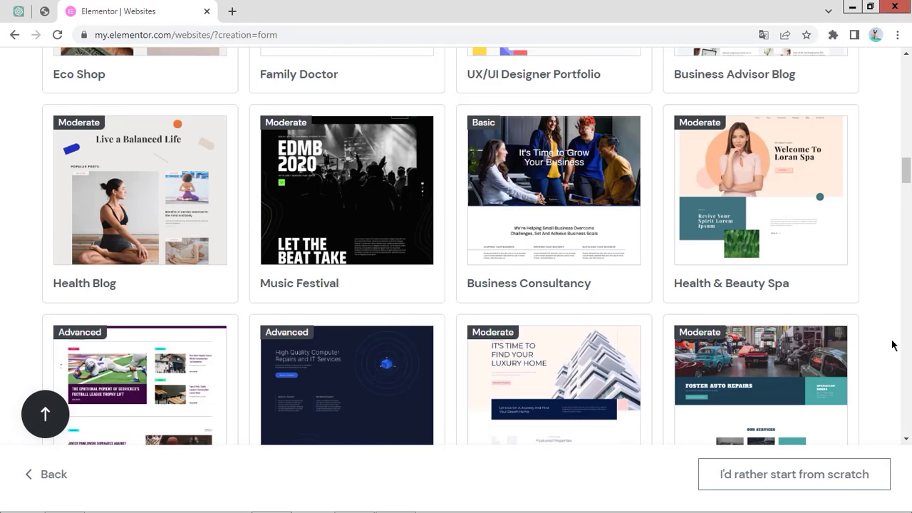
{"action": "mouse_move", "coordinate": [758, 209]}
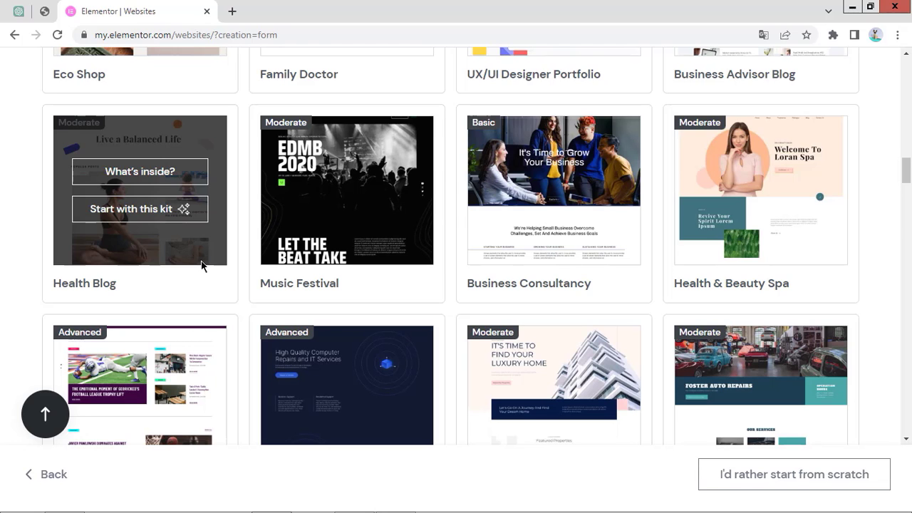
{"action": "scroll", "coordinate": [444, 265], "scroll_direction": "down", "scroll_amount": 2}
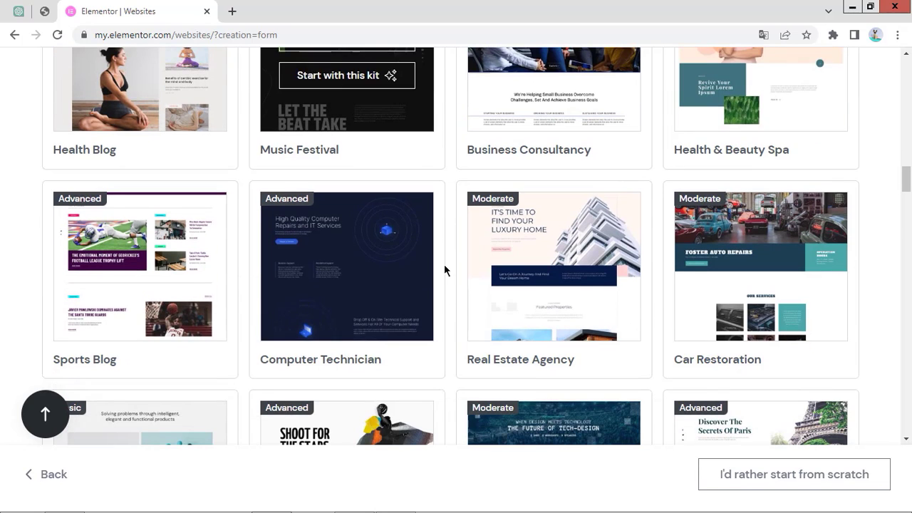
{"action": "scroll", "coordinate": [444, 264], "scroll_direction": "down", "scroll_amount": 10}
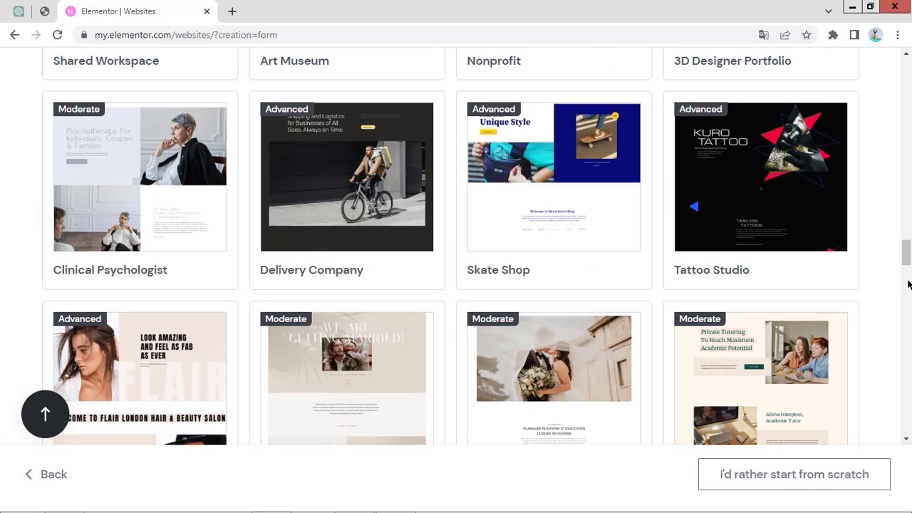
{"action": "scroll", "coordinate": [908, 284], "scroll_direction": "down", "scroll_amount": 3}
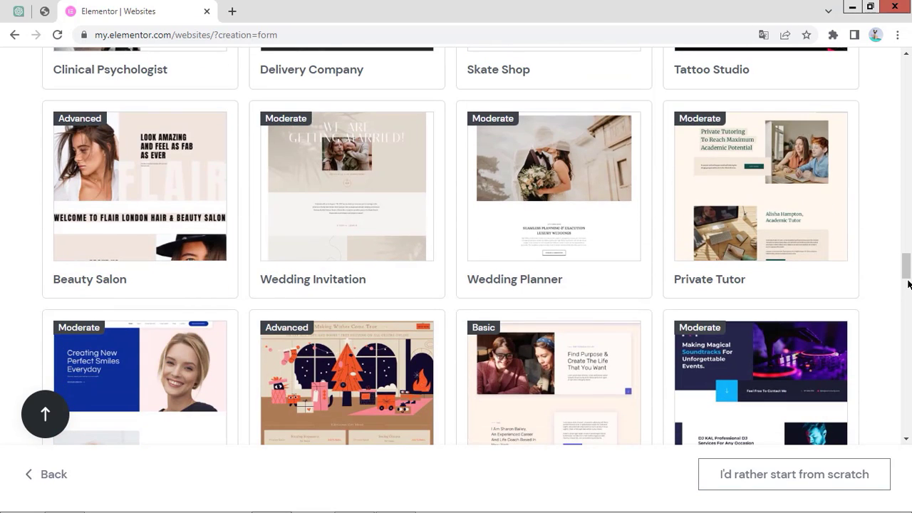
{"action": "scroll", "coordinate": [908, 284], "scroll_direction": "down", "scroll_amount": 3}
{"action": "scroll", "coordinate": [908, 284], "scroll_direction": "down", "scroll_amount": 12}
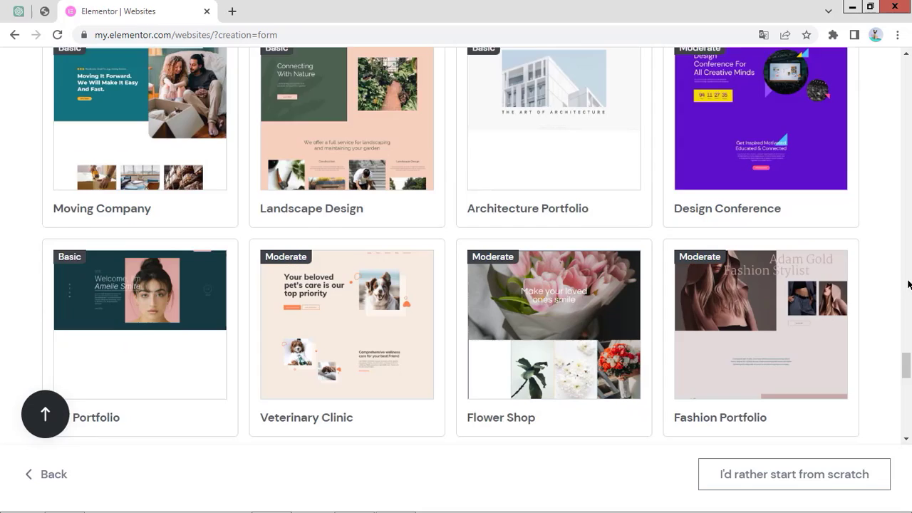
{"action": "scroll", "coordinate": [909, 284], "scroll_direction": "down", "scroll_amount": 4}
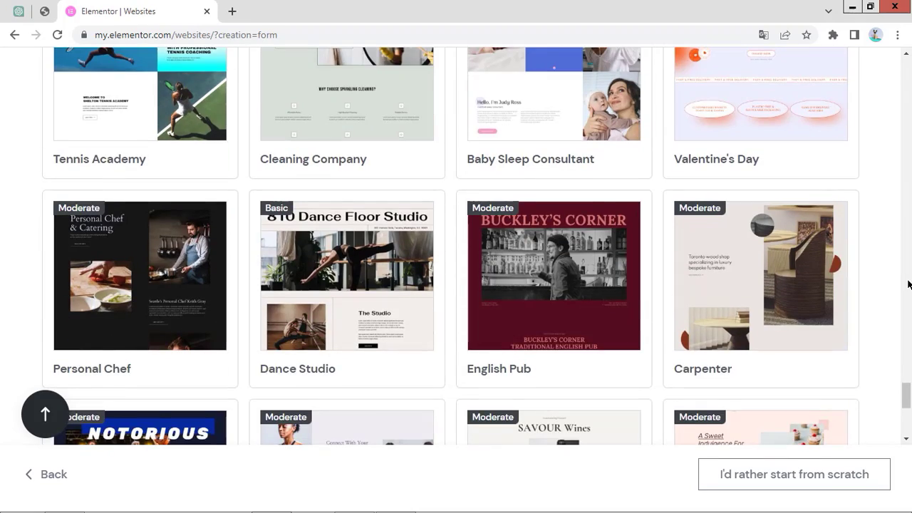
{"action": "scroll", "coordinate": [909, 285], "scroll_direction": "down", "scroll_amount": 2}
{"action": "left_click_drag", "start_coordinate": [908, 404], "coordinate": [907, 70]}
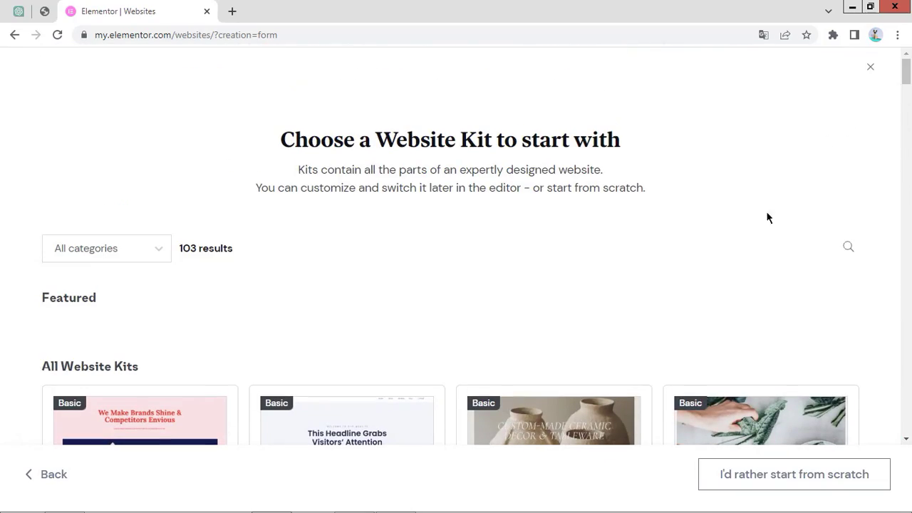
Search the kits for 'constr' and open the Construction Company kit's contents.
{"action": "left_click", "coordinate": [846, 248]}
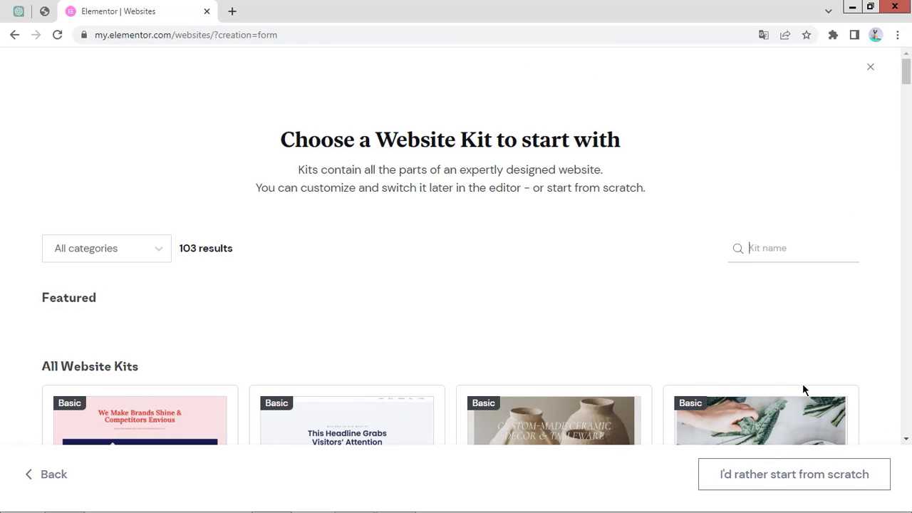
{"action": "left_click", "coordinate": [839, 498]}
{"action": "left_click", "coordinate": [845, 248]}
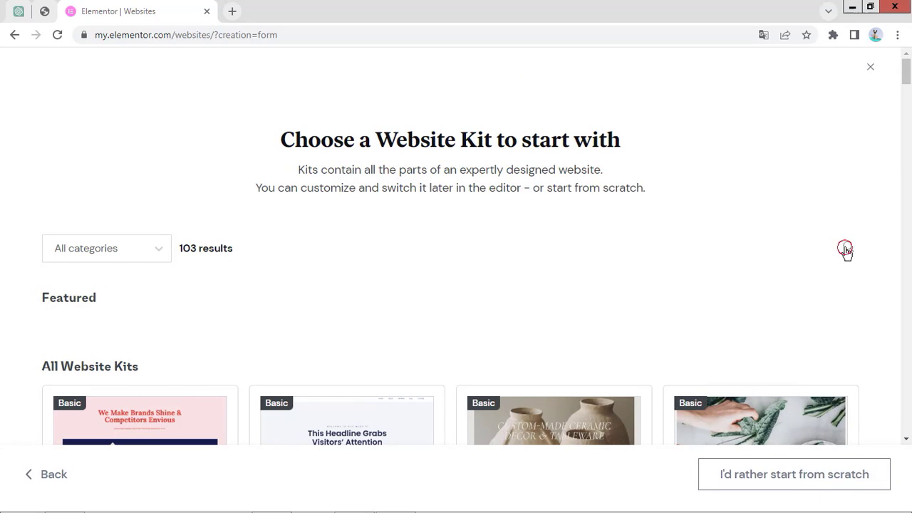
{"action": "type", "text": "c"}
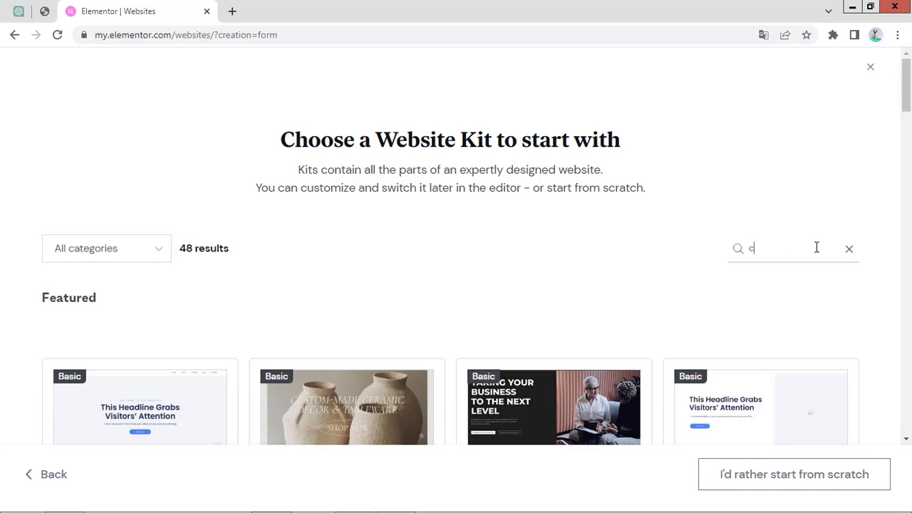
{"action": "type", "text": "onstr"}
{"action": "scroll", "coordinate": [1, 281], "scroll_direction": "down", "scroll_amount": 2}
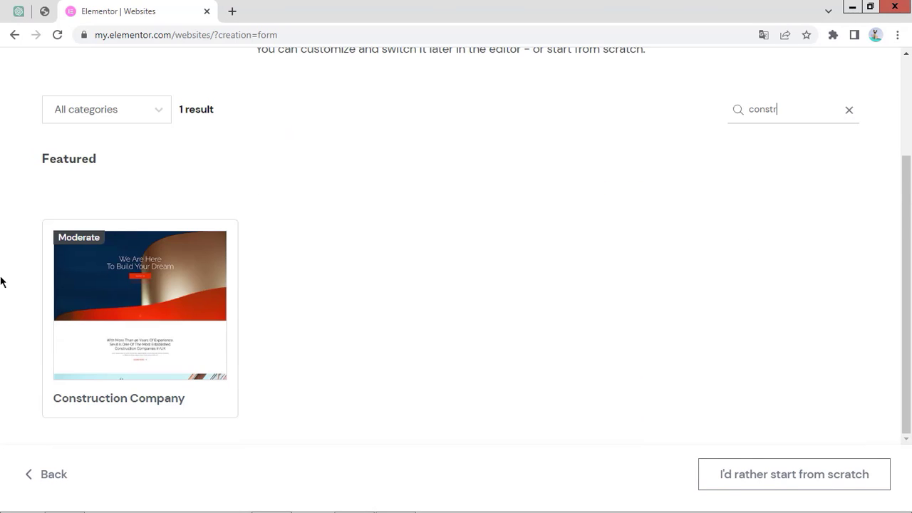
{"action": "mouse_move", "coordinate": [90, 310]}
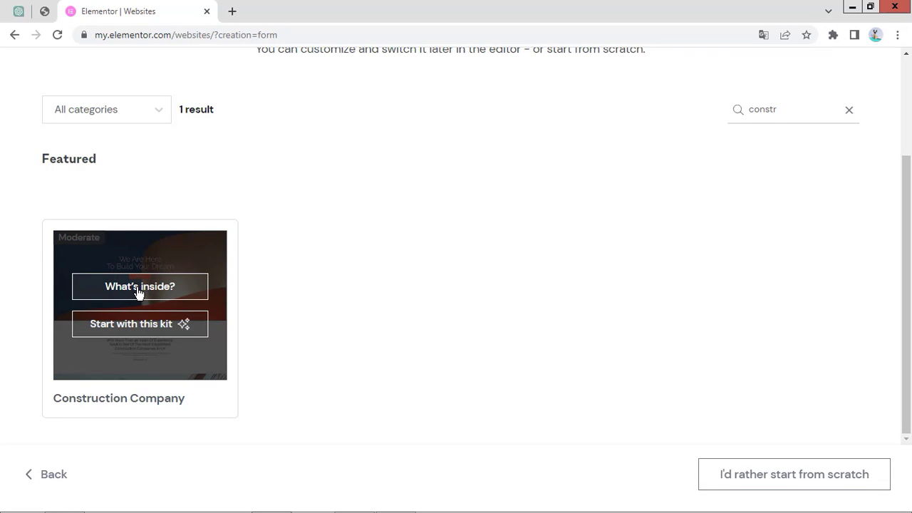
{"action": "left_click", "coordinate": [142, 287]}
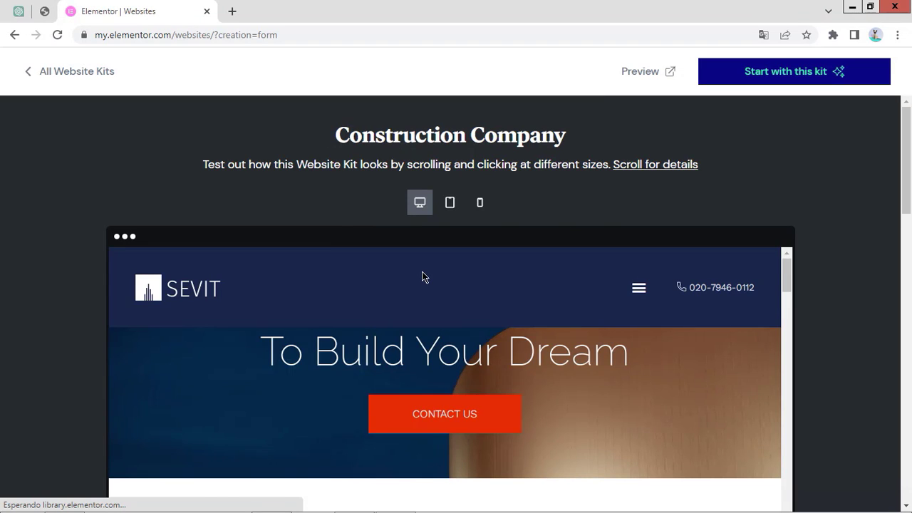
Scroll through the Construction Company kit's pages and site parts in the desktop preview.
{"action": "scroll", "coordinate": [422, 276], "scroll_direction": "down", "scroll_amount": 2}
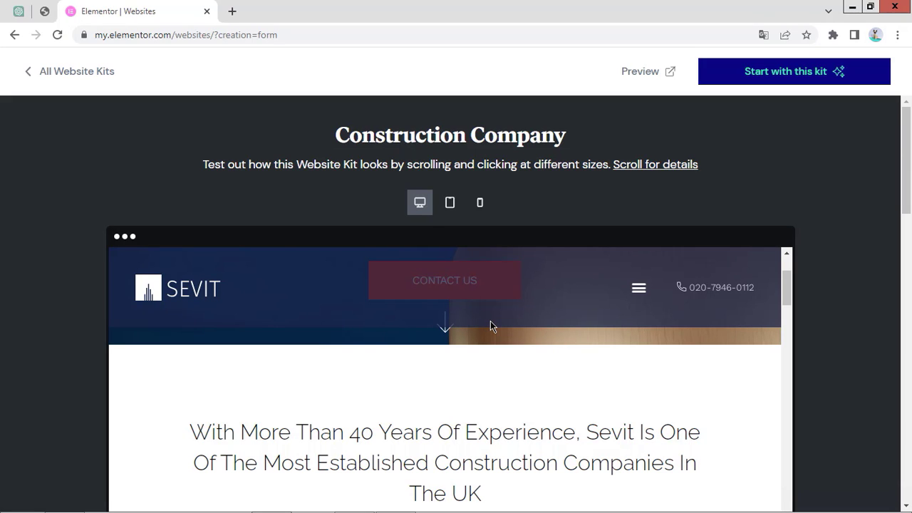
{"action": "scroll", "coordinate": [490, 324], "scroll_direction": "down", "scroll_amount": 2}
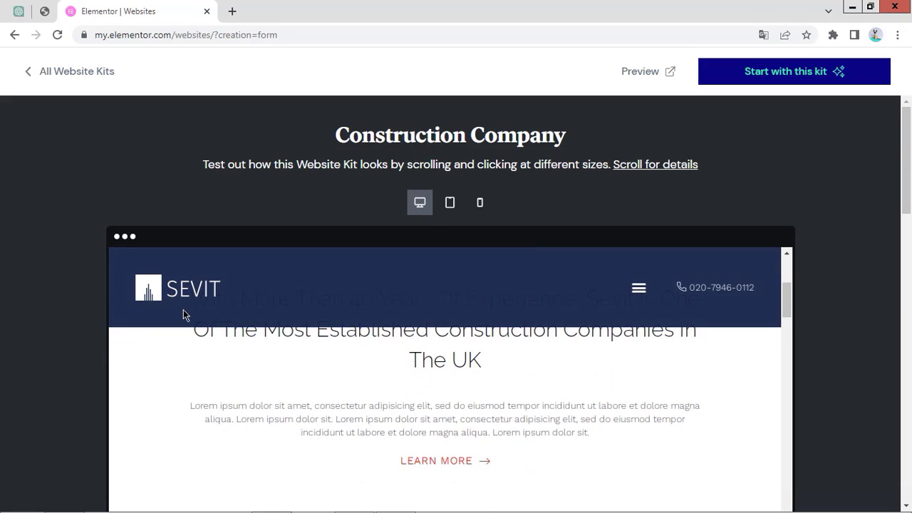
{"action": "scroll", "coordinate": [541, 375], "scroll_direction": "down", "scroll_amount": 3}
{"action": "scroll", "coordinate": [551, 380], "scroll_direction": "down", "scroll_amount": 3}
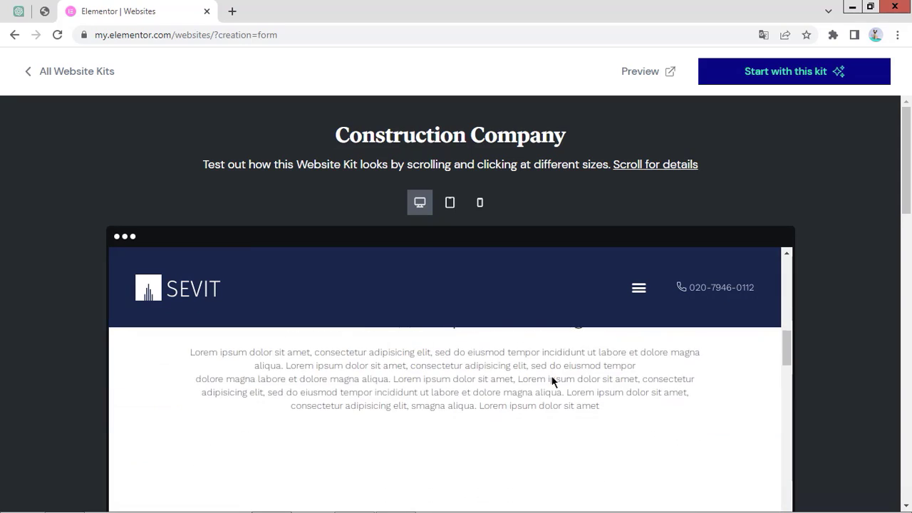
{"action": "scroll", "coordinate": [549, 385], "scroll_direction": "down", "scroll_amount": 3}
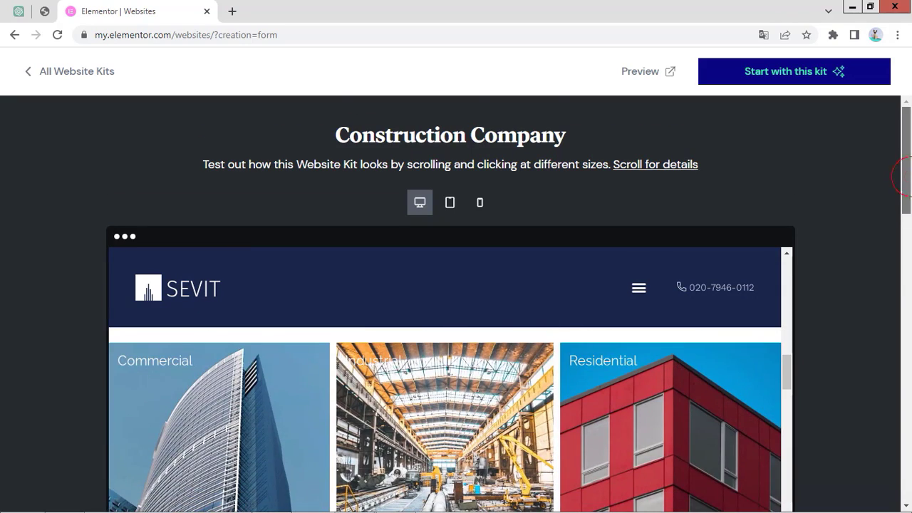
{"action": "scroll", "coordinate": [549, 385], "scroll_direction": "down", "scroll_amount": 6}
{"action": "scroll", "coordinate": [549, 385], "scroll_direction": "down", "scroll_amount": 6}
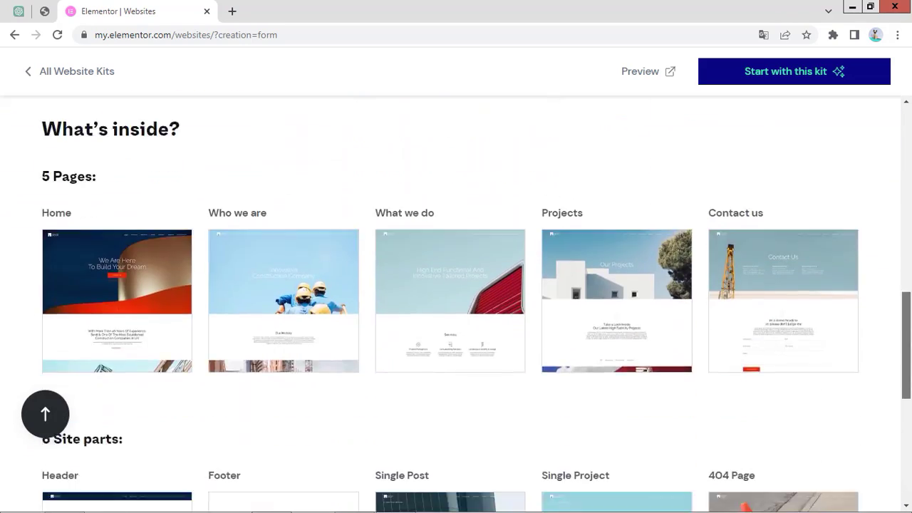
{"action": "scroll", "coordinate": [549, 385], "scroll_direction": "up", "scroll_amount": 4}
{"action": "scroll", "coordinate": [442, 165], "scroll_direction": "up", "scroll_amount": 10}
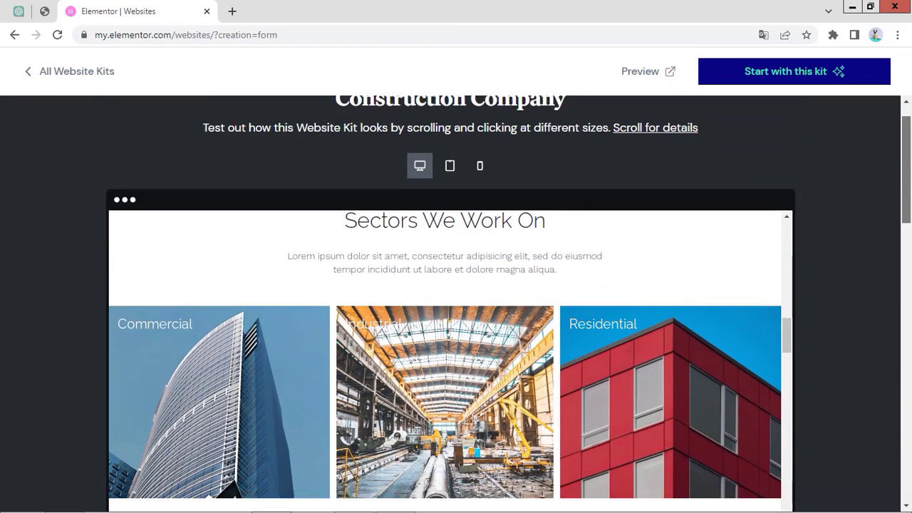
{"action": "scroll", "coordinate": [442, 166], "scroll_direction": "down", "scroll_amount": 1}
Preview the kit at tablet and phone widths, scrolling through the mobile layout and back up.
{"action": "left_click", "coordinate": [446, 151]}
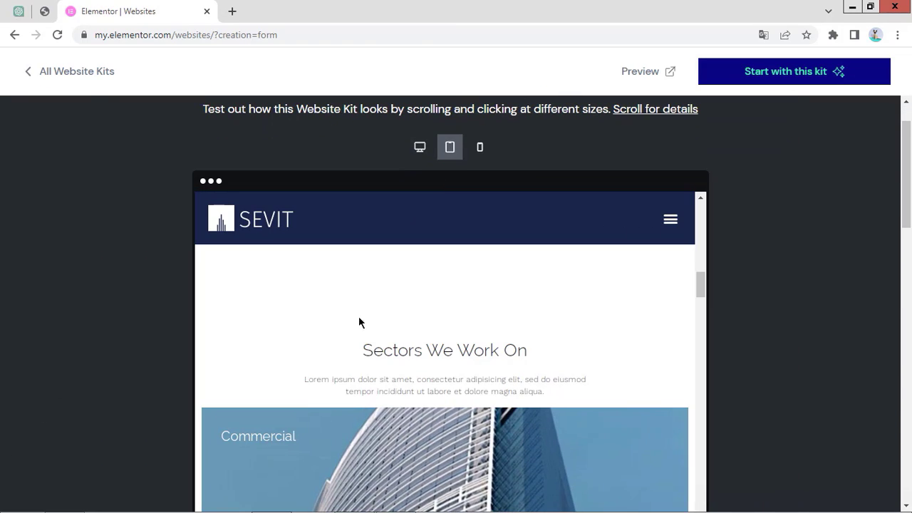
{"action": "left_click", "coordinate": [480, 148]}
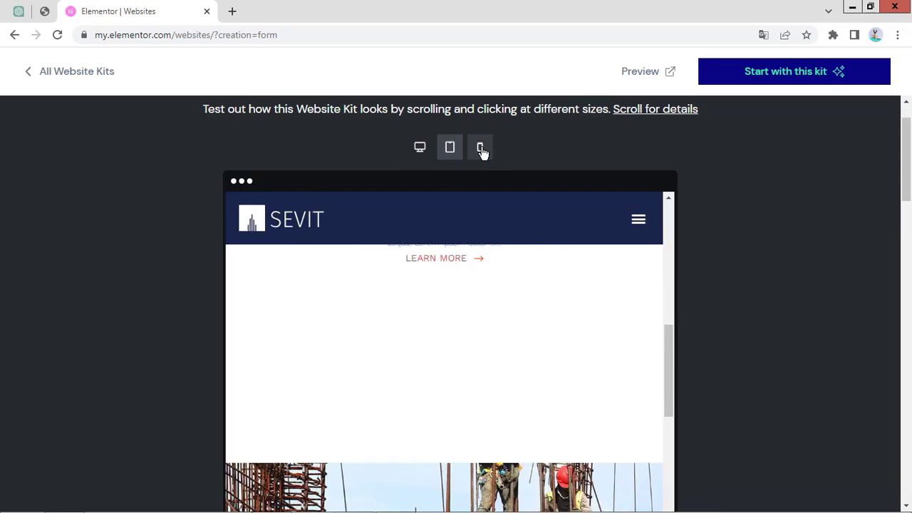
{"action": "scroll", "coordinate": [445, 368], "scroll_direction": "down", "scroll_amount": 15}
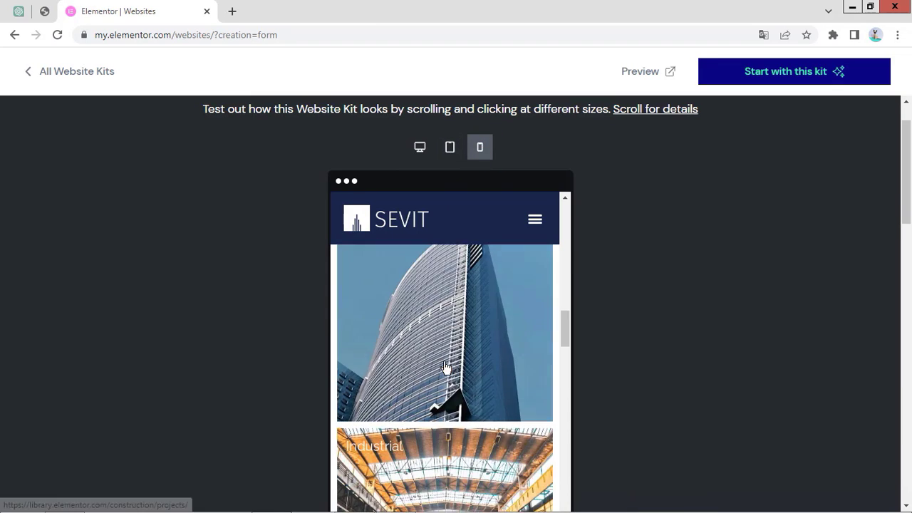
{"action": "scroll", "coordinate": [416, 363], "scroll_direction": "down", "scroll_amount": 10}
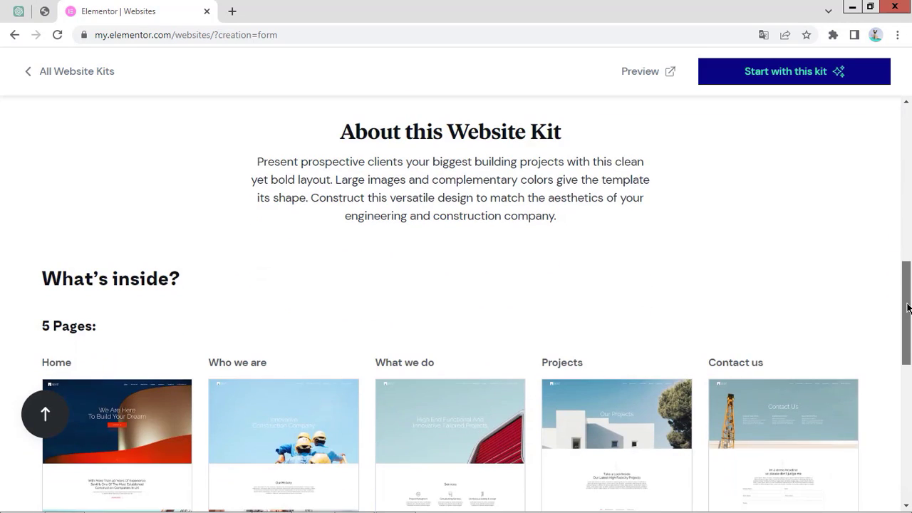
{"action": "left_click_drag", "start_coordinate": [907, 308], "coordinate": [907, 309]}
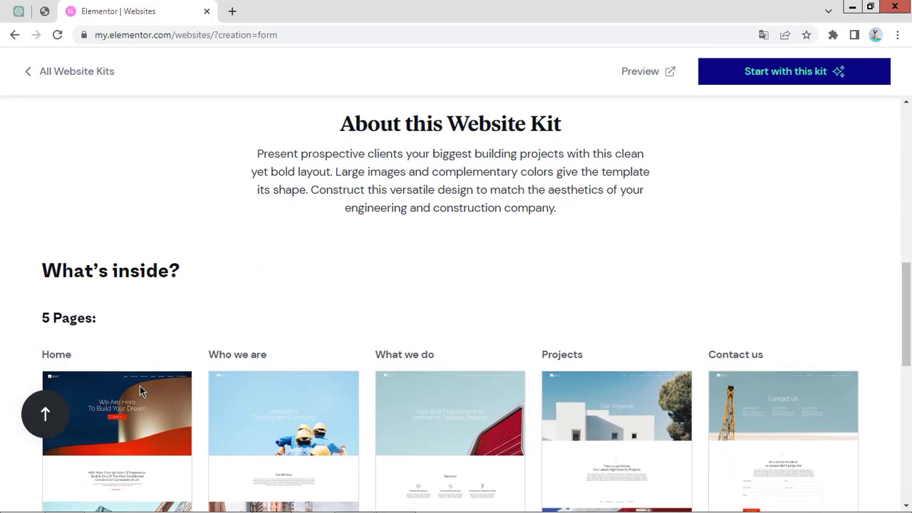
{"action": "scroll", "coordinate": [293, 275], "scroll_direction": "down", "scroll_amount": 4}
{"action": "scroll", "coordinate": [220, 259], "scroll_direction": "up", "scroll_amount": 2}
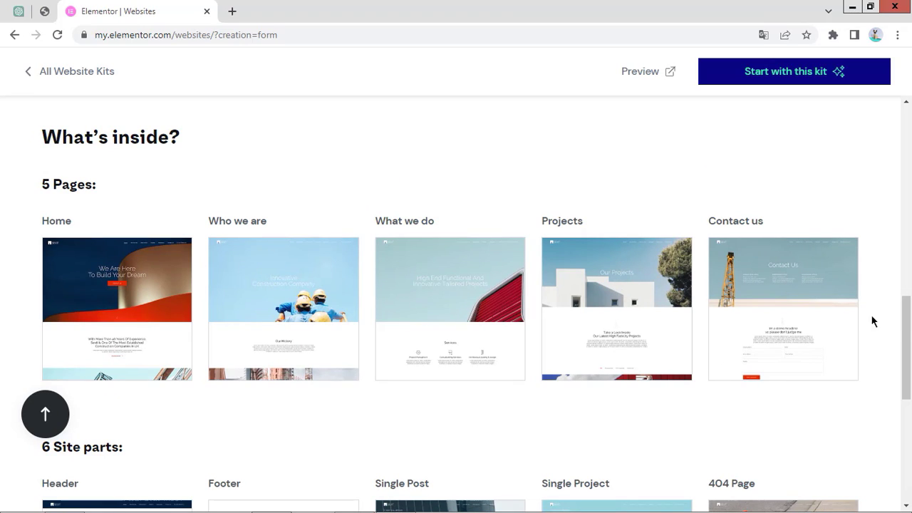
{"action": "left_click_drag", "start_coordinate": [905, 318], "coordinate": [906, 389]}
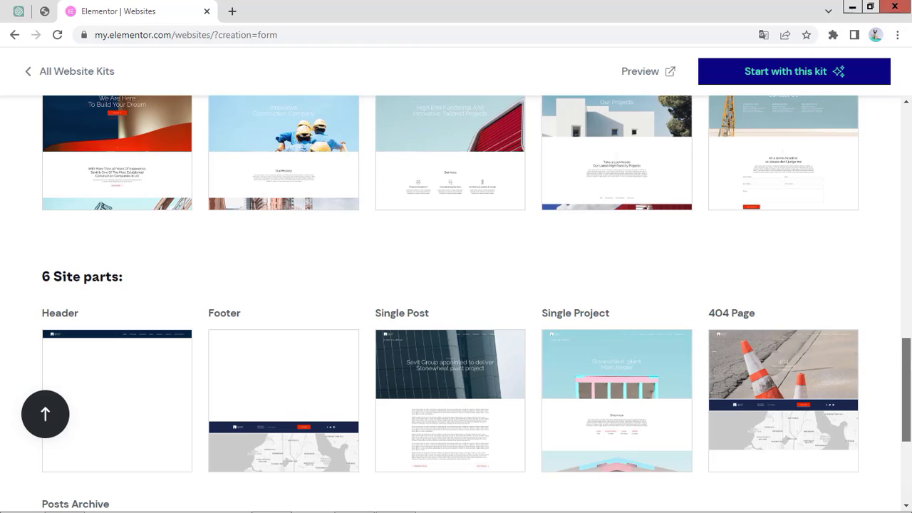
{"action": "left_click_drag", "start_coordinate": [906, 390], "coordinate": [906, 414]}
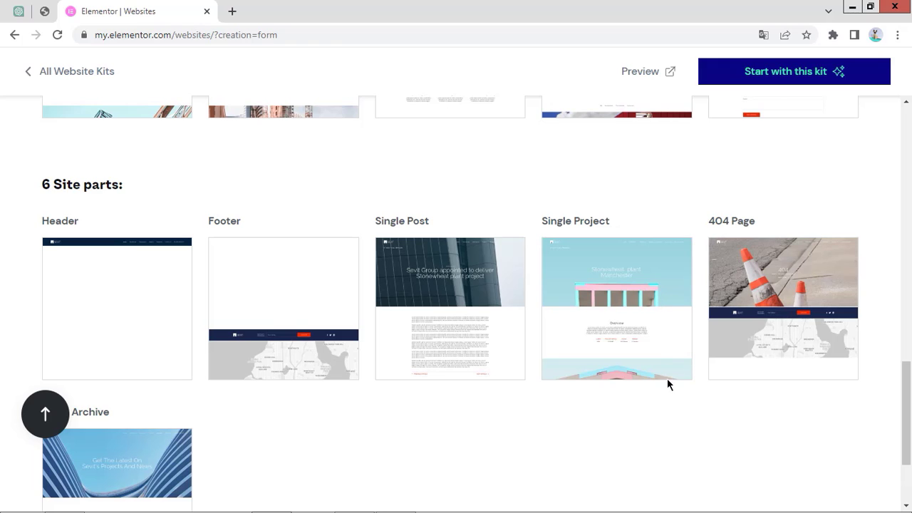
{"action": "scroll", "coordinate": [220, 342], "scroll_direction": "down", "scroll_amount": 2}
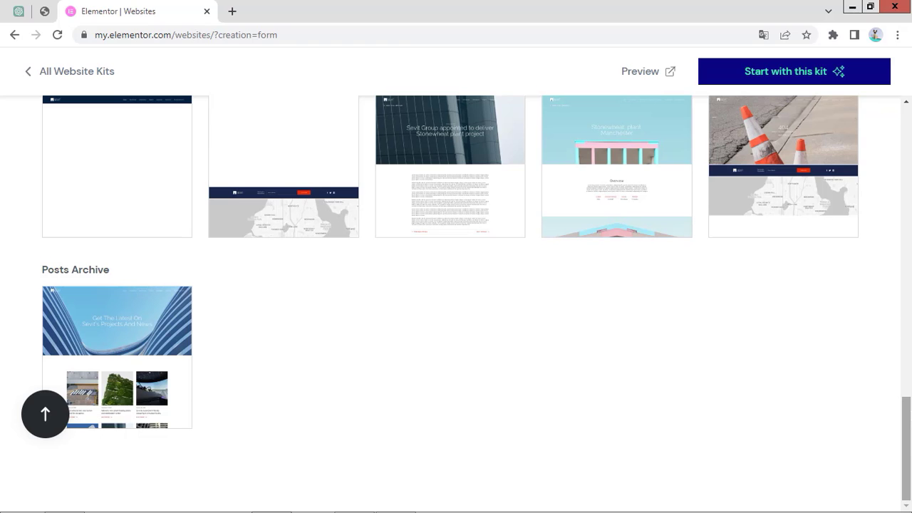
{"action": "left_click_drag", "start_coordinate": [906, 432], "coordinate": [906, 143]}
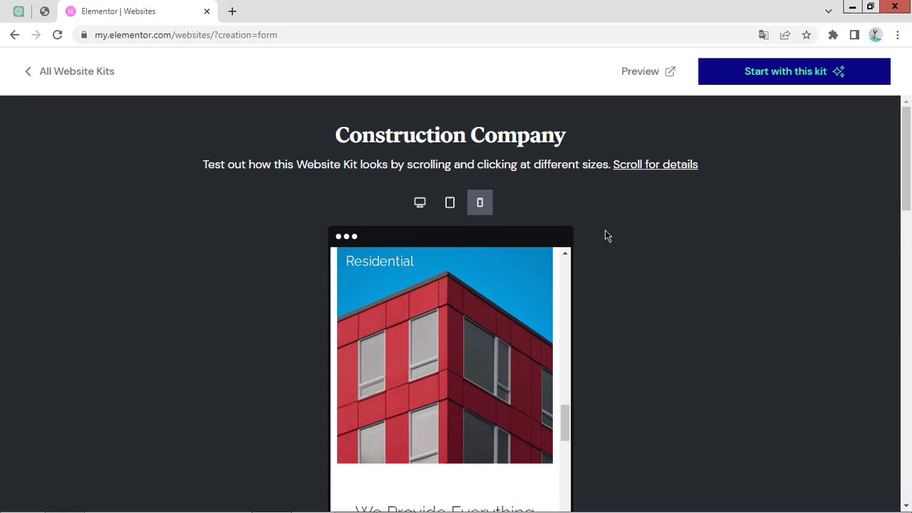
Build the Svit site from the Construction Company kit and go to the finished site.
{"action": "left_click", "coordinate": [822, 85]}
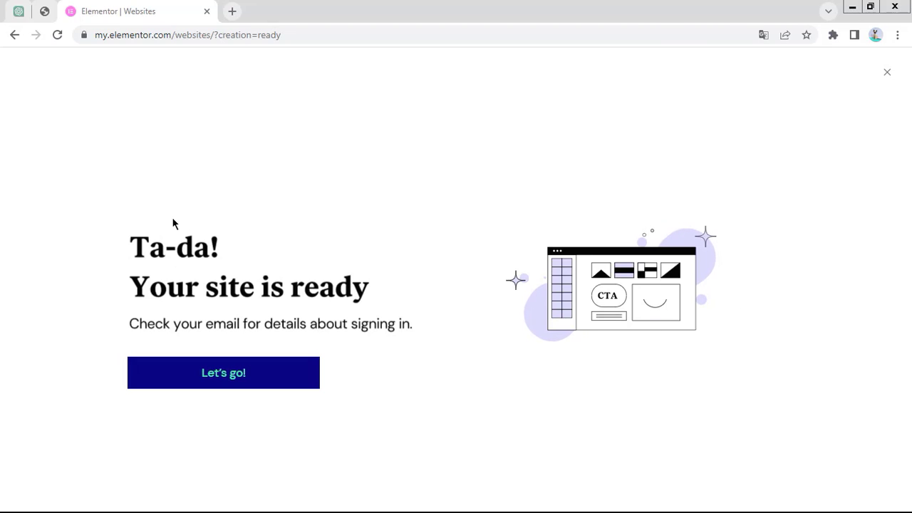
{"action": "left_click", "coordinate": [261, 374]}
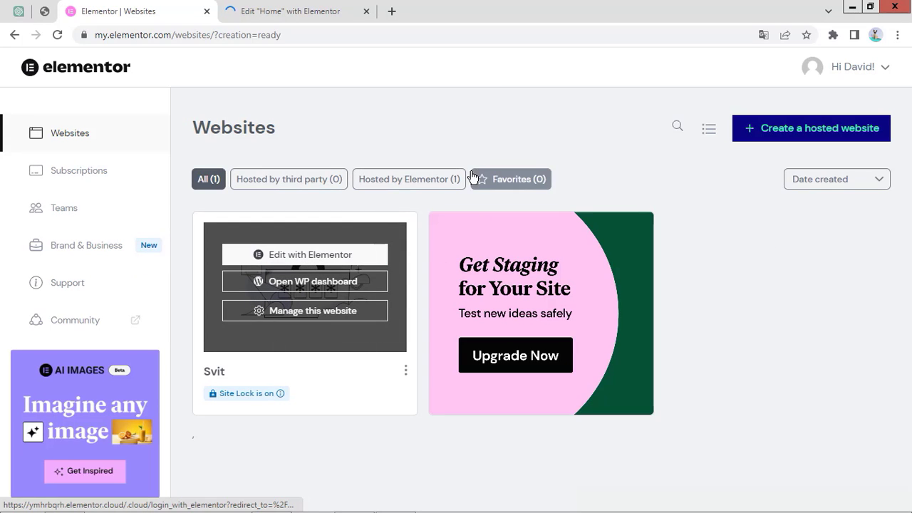
Open Subscriptions to show the active Elementor Hosting - Basic plan, billed 179.88 USD next.
{"action": "left_click", "coordinate": [72, 138]}
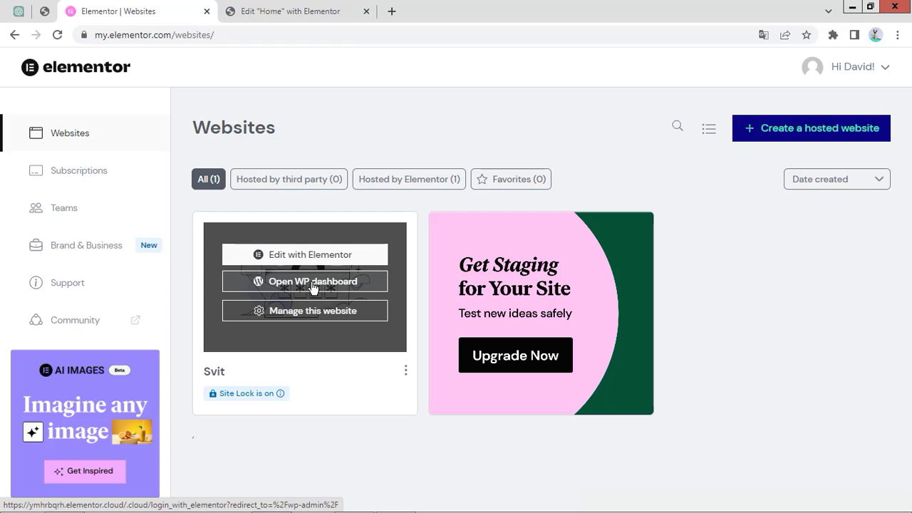
{"action": "left_click", "coordinate": [322, 7]}
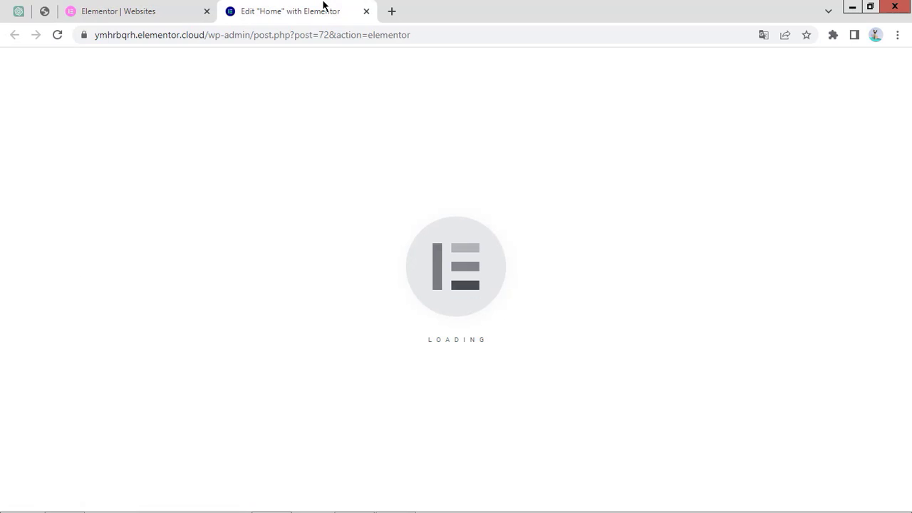
{"action": "left_click", "coordinate": [145, 12]}
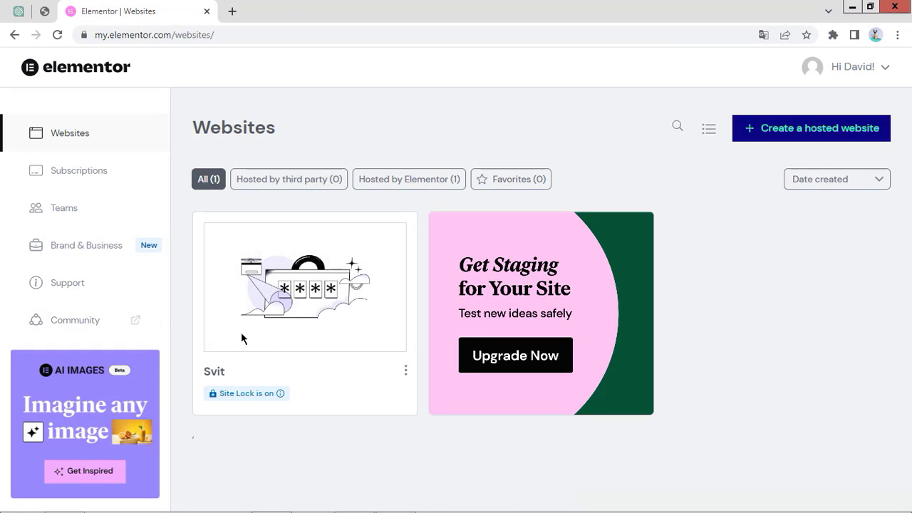
{"action": "mouse_move", "coordinate": [258, 332]}
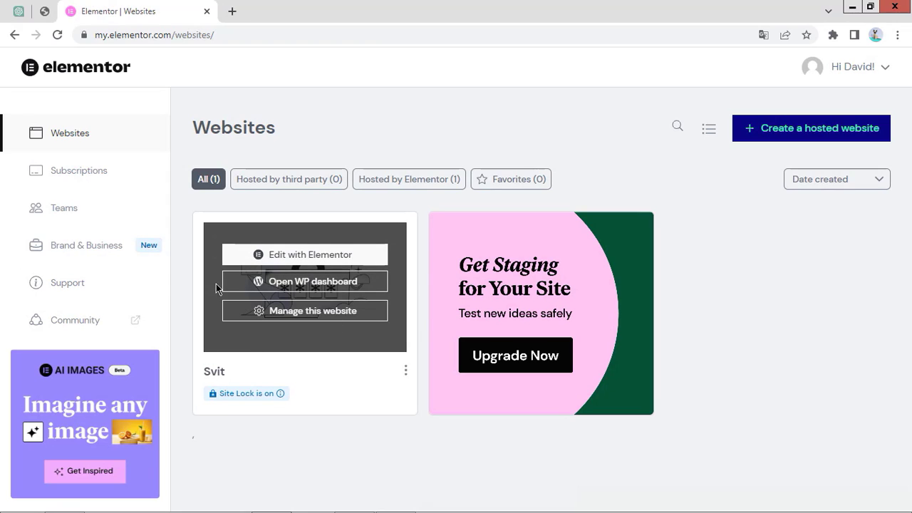
{"action": "left_click", "coordinate": [79, 174]}
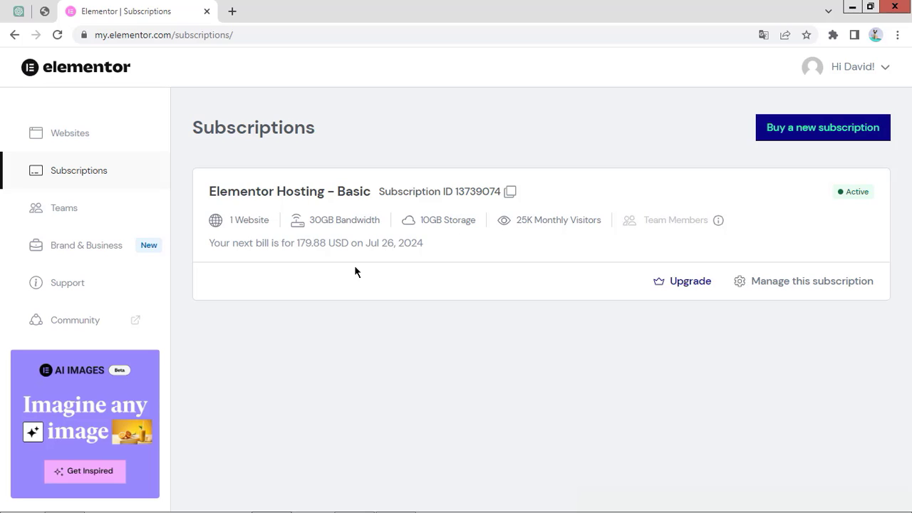
Look over the Teams page, then return to the Websites list with the Svit card's buttons showing.
{"action": "left_click", "coordinate": [68, 212]}
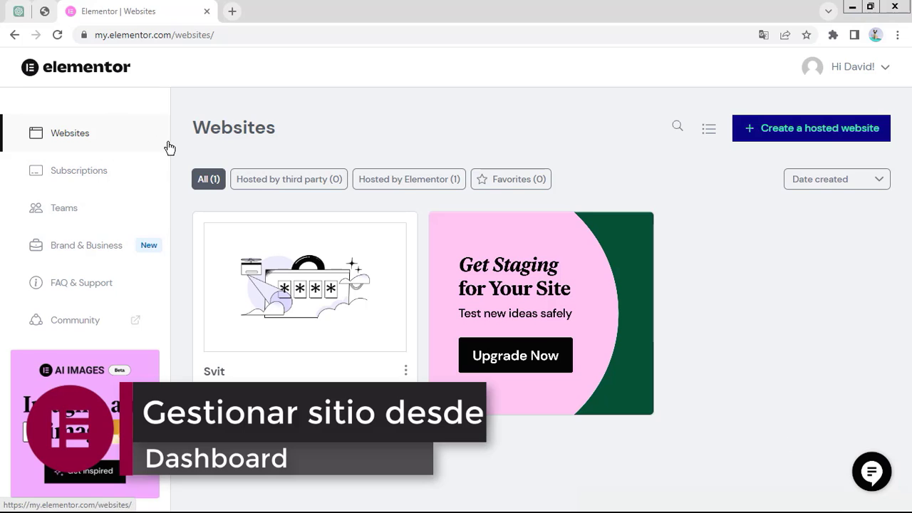
{"action": "mouse_move", "coordinate": [373, 347]}
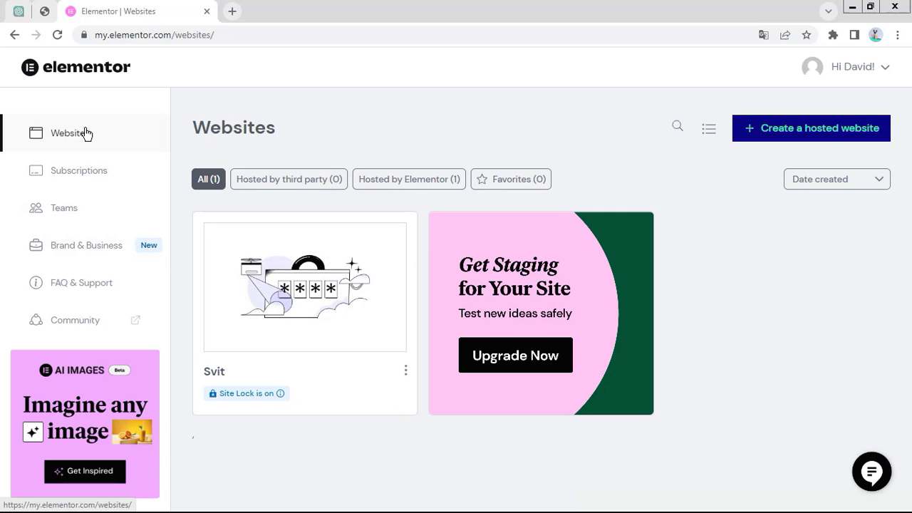
{"action": "mouse_move", "coordinate": [316, 254]}
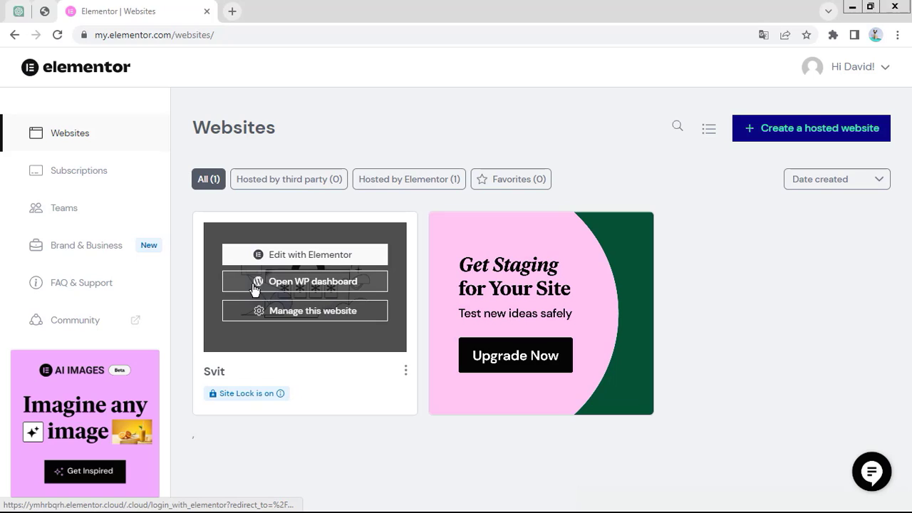
{"action": "left_click", "coordinate": [316, 285]}
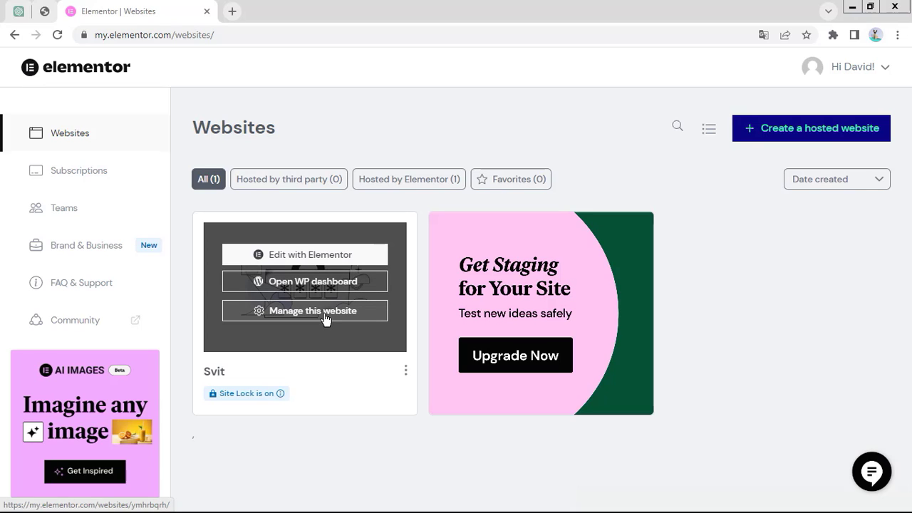
Open Svit's management page and select the default domain ymhrbqrh.elementor.cloud under Manage Domains.
{"action": "left_click", "coordinate": [326, 318]}
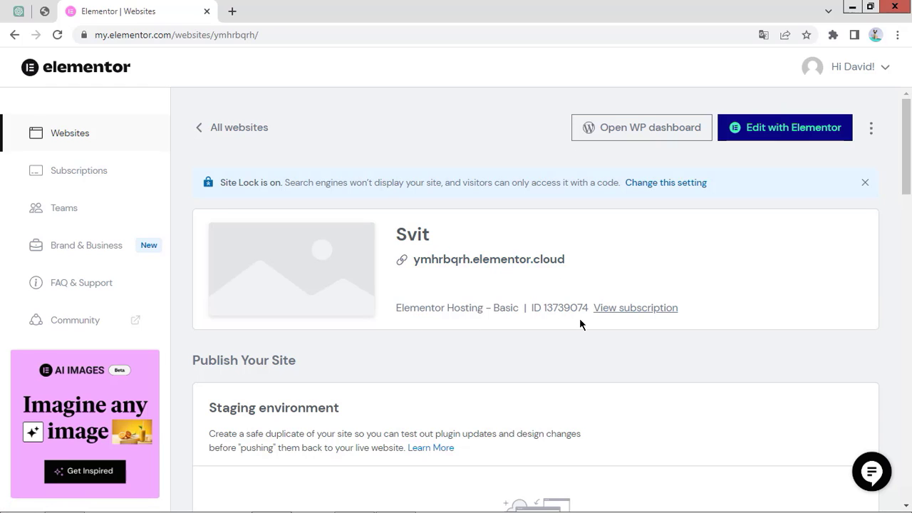
{"action": "scroll", "coordinate": [509, 364], "scroll_direction": "down", "scroll_amount": 5}
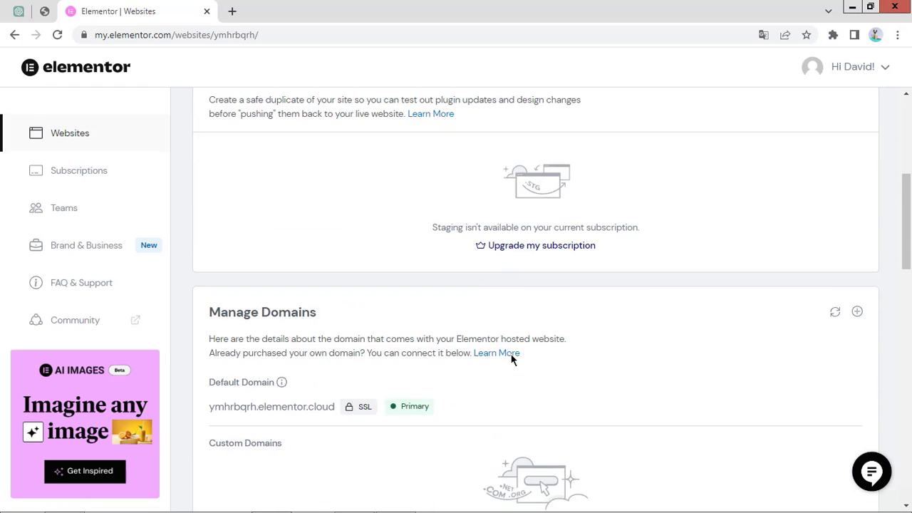
{"action": "scroll", "coordinate": [512, 358], "scroll_direction": "up", "scroll_amount": 2}
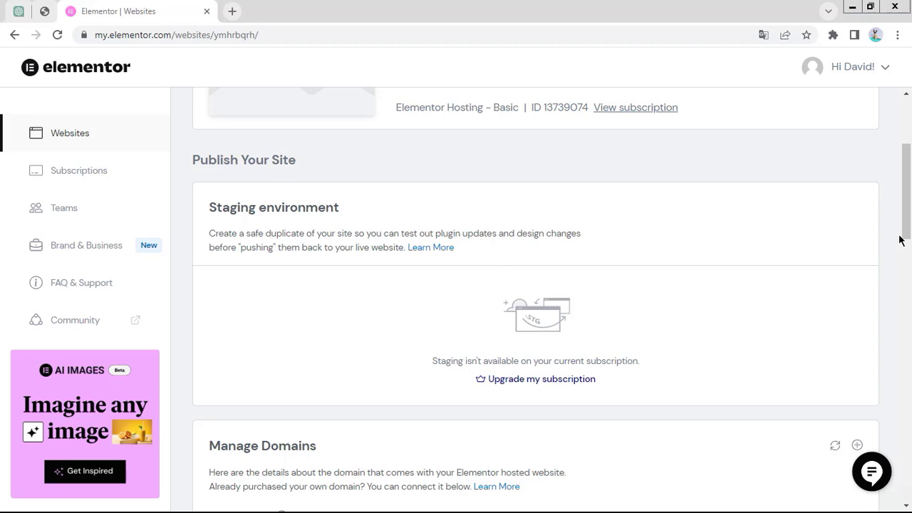
{"action": "left_click_drag", "start_coordinate": [902, 238], "coordinate": [902, 371]}
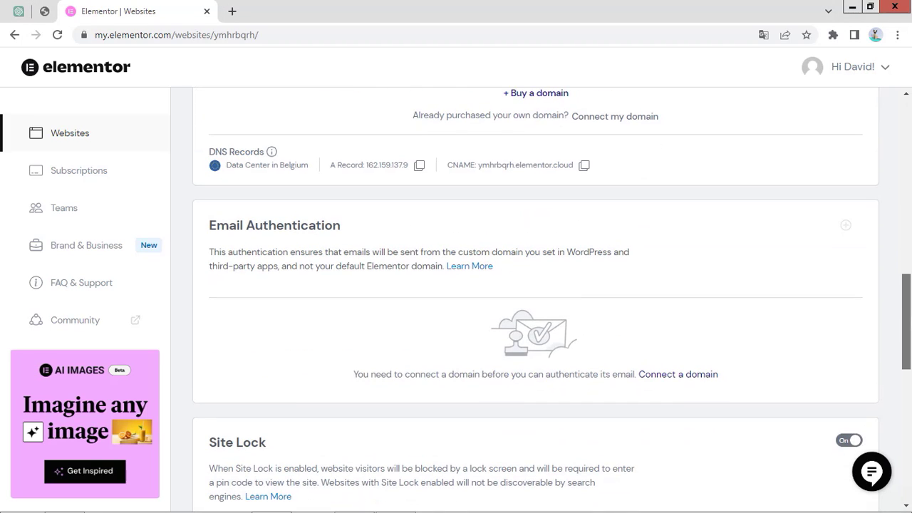
{"action": "left_click_drag", "start_coordinate": [909, 322], "coordinate": [891, 247]}
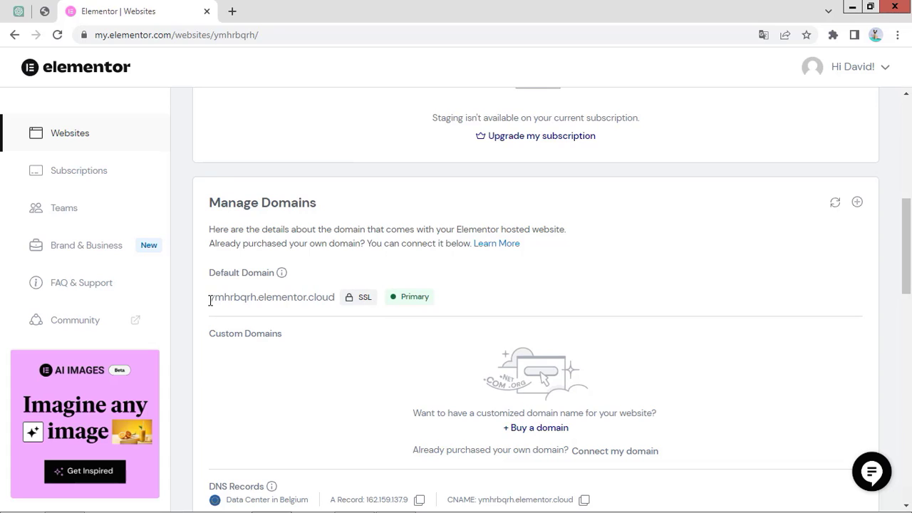
{"action": "left_click_drag", "start_coordinate": [209, 298], "coordinate": [337, 297]}
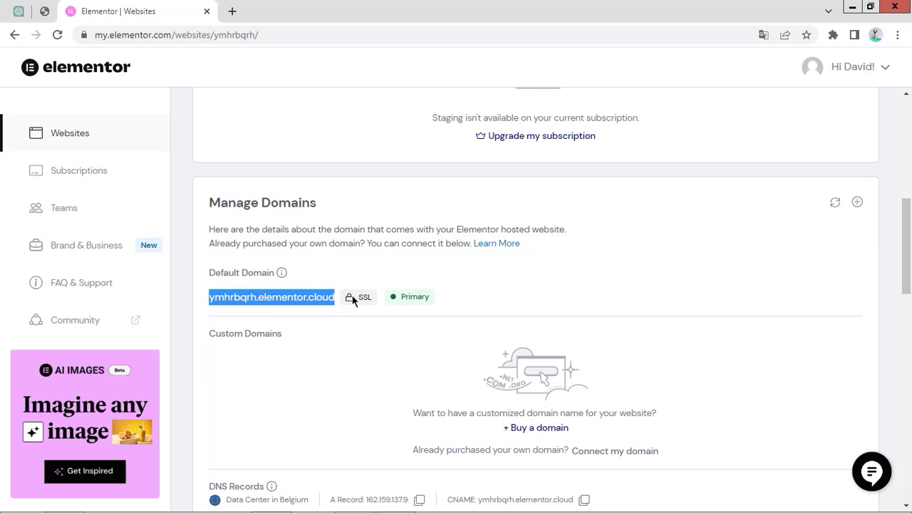
{"action": "scroll", "coordinate": [656, 356], "scroll_direction": "down", "scroll_amount": 3}
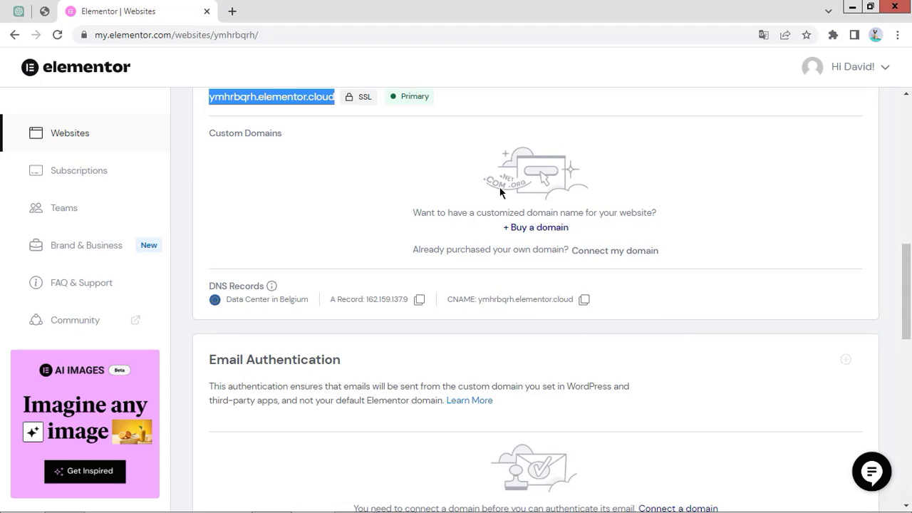
{"action": "right_click", "coordinate": [547, 229]}
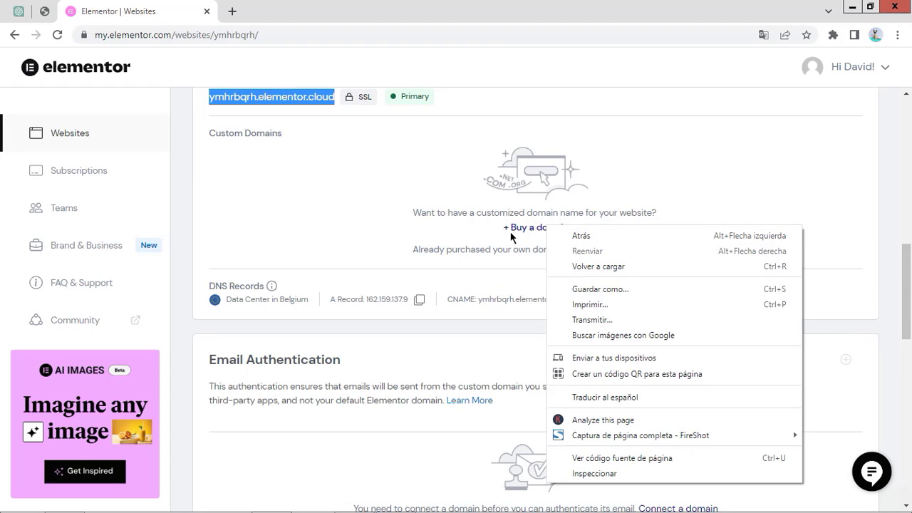
{"action": "left_click", "coordinate": [522, 229]}
{"action": "left_click", "coordinate": [523, 230]}
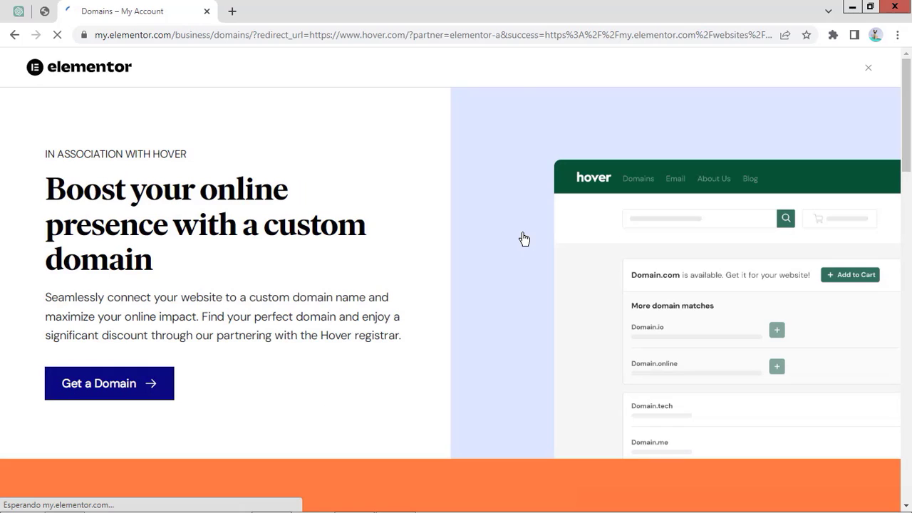
{"action": "left_click", "coordinate": [14, 34]}
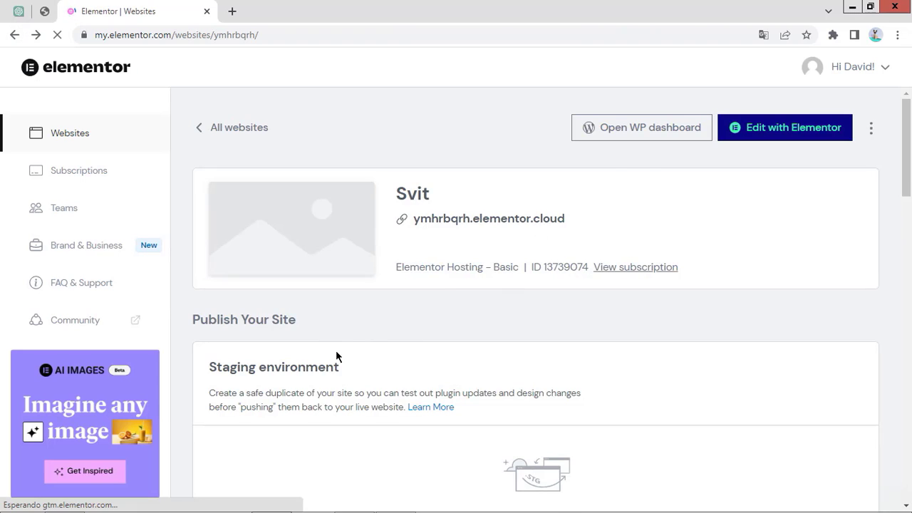
{"action": "scroll", "coordinate": [650, 348], "scroll_direction": "down", "scroll_amount": 9}
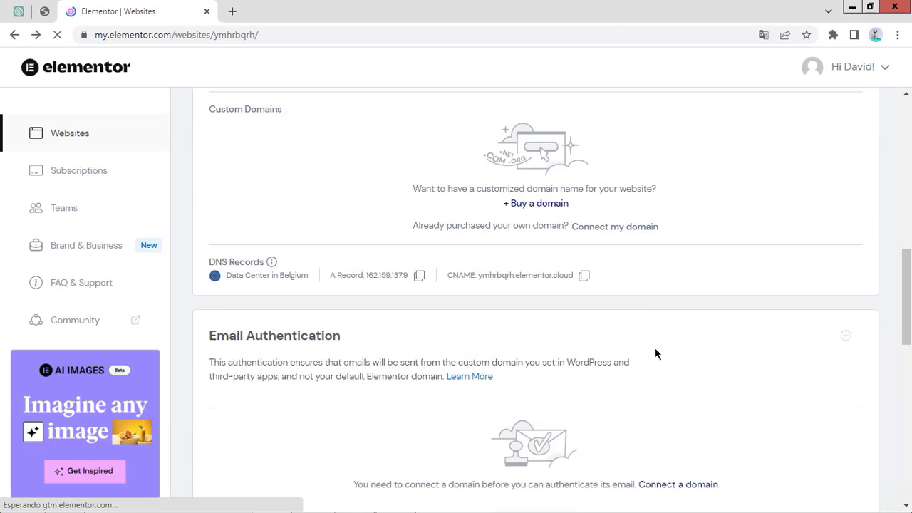
{"action": "right_click", "coordinate": [644, 228]}
{"action": "left_click", "coordinate": [590, 226]}
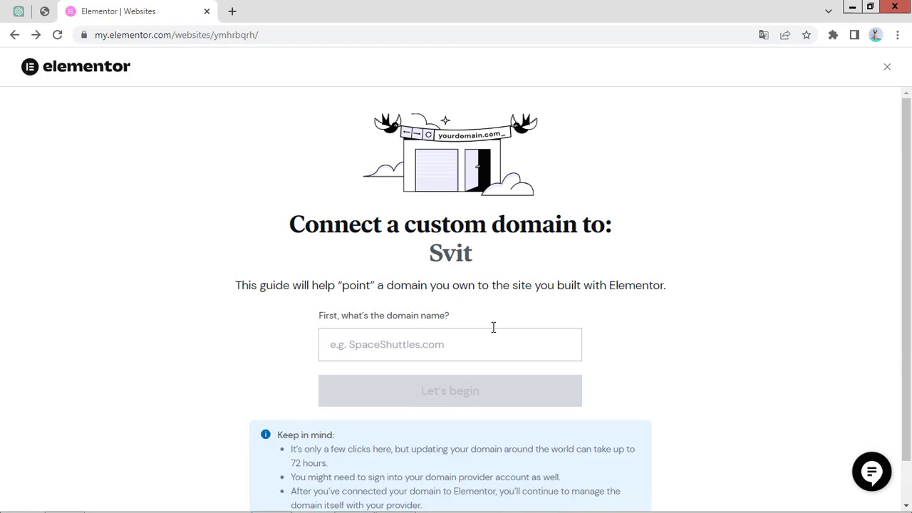
{"action": "scroll", "coordinate": [493, 327], "scroll_direction": "down", "scroll_amount": 2}
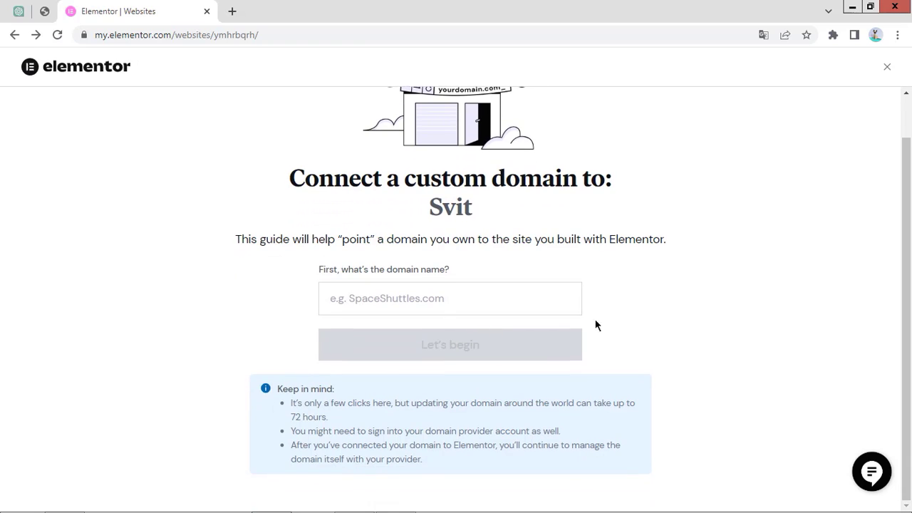
{"action": "left_click", "coordinate": [393, 297]}
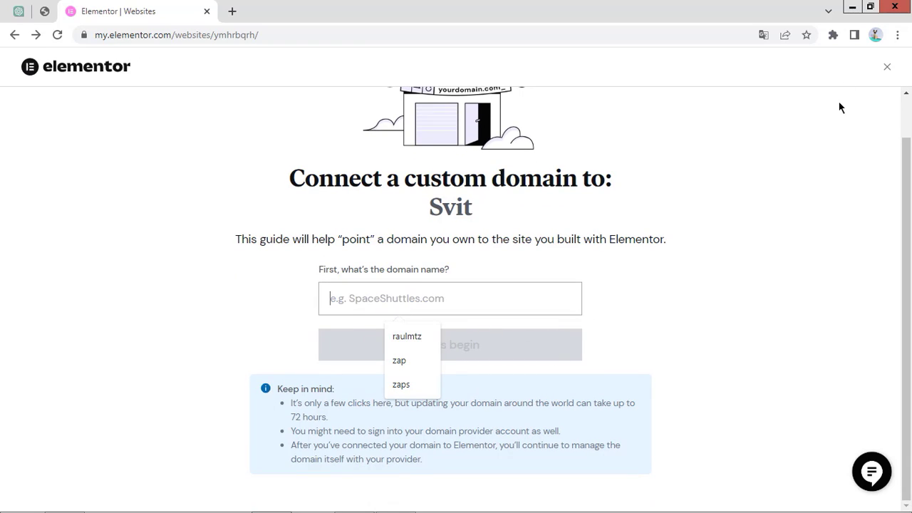
{"action": "left_click", "coordinate": [888, 70]}
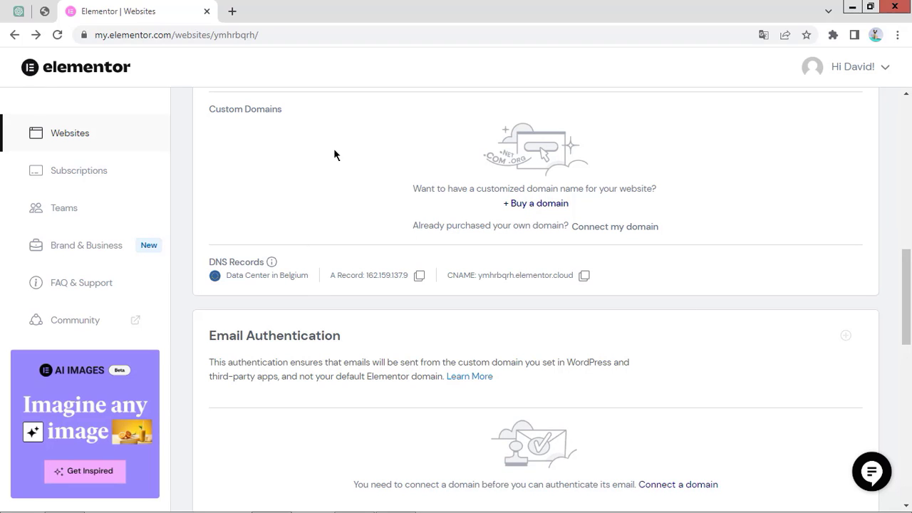
{"action": "scroll", "coordinate": [518, 295], "scroll_direction": "up", "scroll_amount": 5}
{"action": "scroll", "coordinate": [528, 293], "scroll_direction": "down", "scroll_amount": 1}
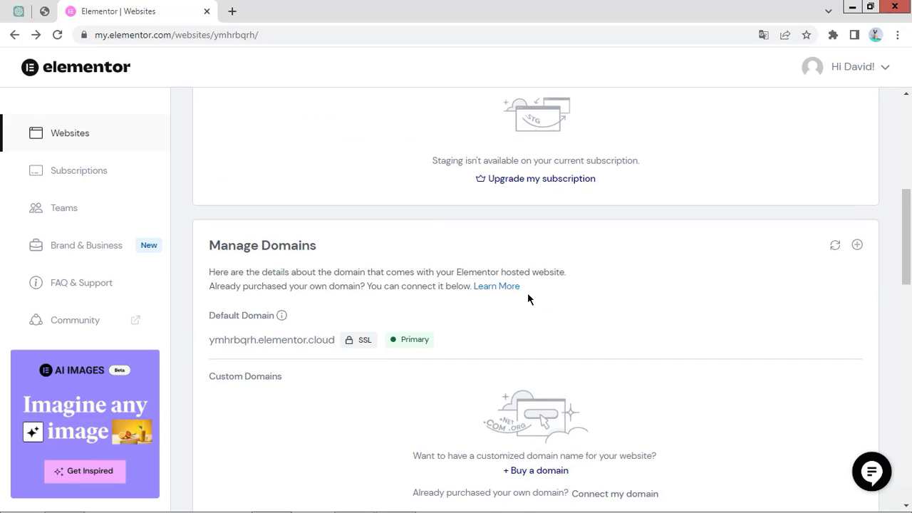
{"action": "scroll", "coordinate": [527, 293], "scroll_direction": "up", "scroll_amount": 2}
{"action": "scroll", "coordinate": [473, 309], "scroll_direction": "up", "scroll_amount": 2}
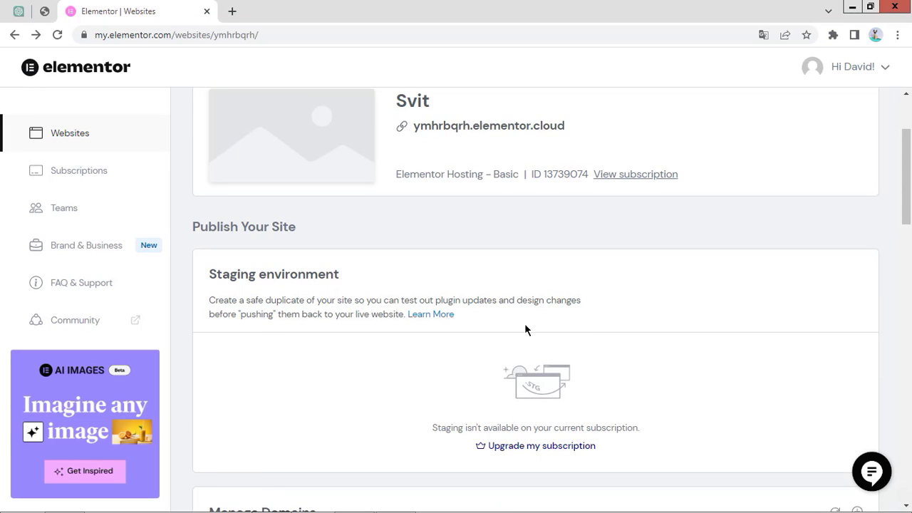
{"action": "scroll", "coordinate": [524, 322], "scroll_direction": "down", "scroll_amount": 5}
{"action": "scroll", "coordinate": [524, 322], "scroll_direction": "down", "scroll_amount": 4}
{"action": "scroll", "coordinate": [524, 325], "scroll_direction": "down", "scroll_amount": 5}
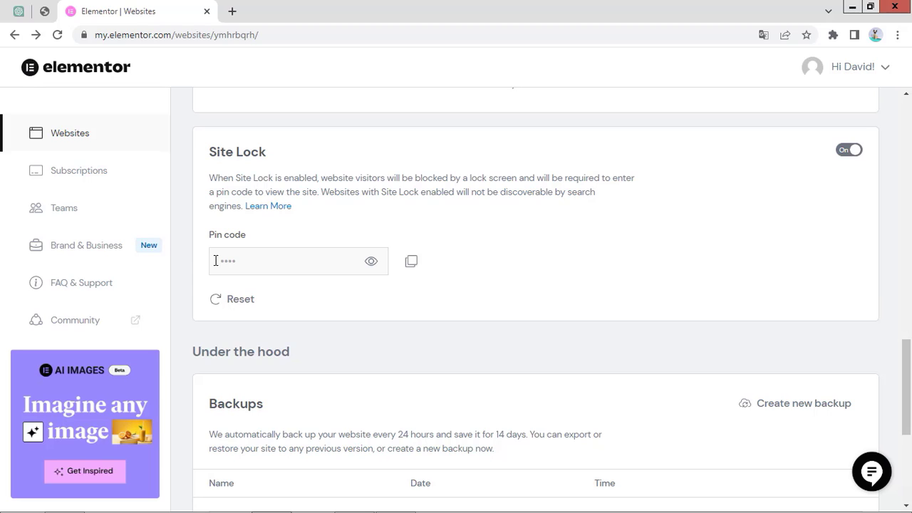
{"action": "scroll", "coordinate": [477, 307], "scroll_direction": "down", "scroll_amount": 3}
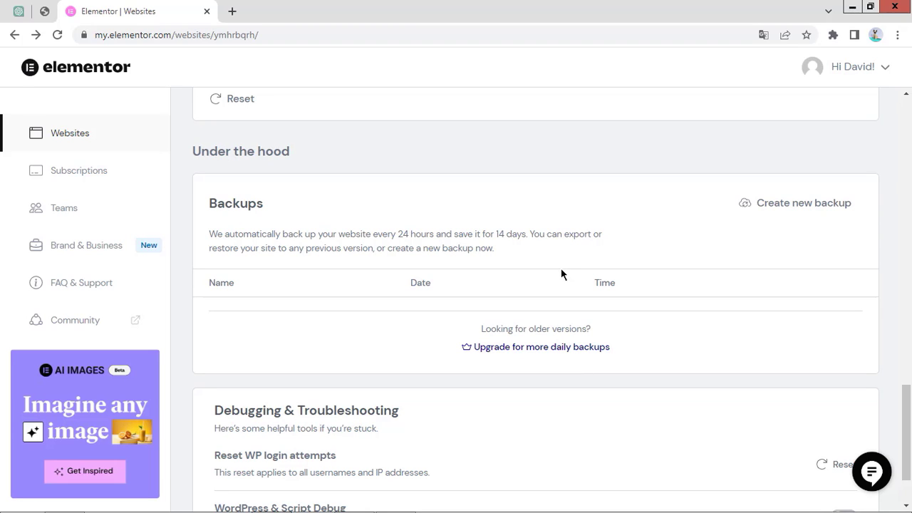
{"action": "scroll", "coordinate": [531, 331], "scroll_direction": "down", "scroll_amount": 1}
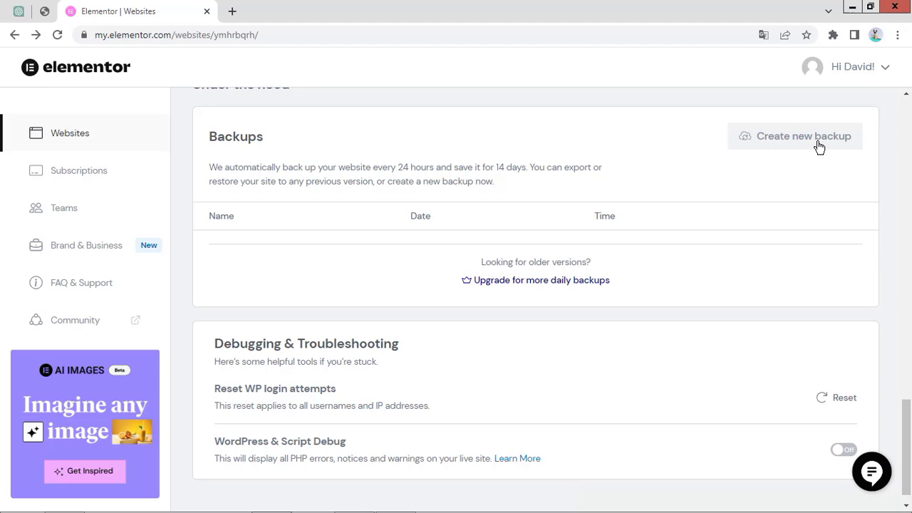
{"action": "scroll", "coordinate": [299, 385], "scroll_direction": "down", "scroll_amount": 1}
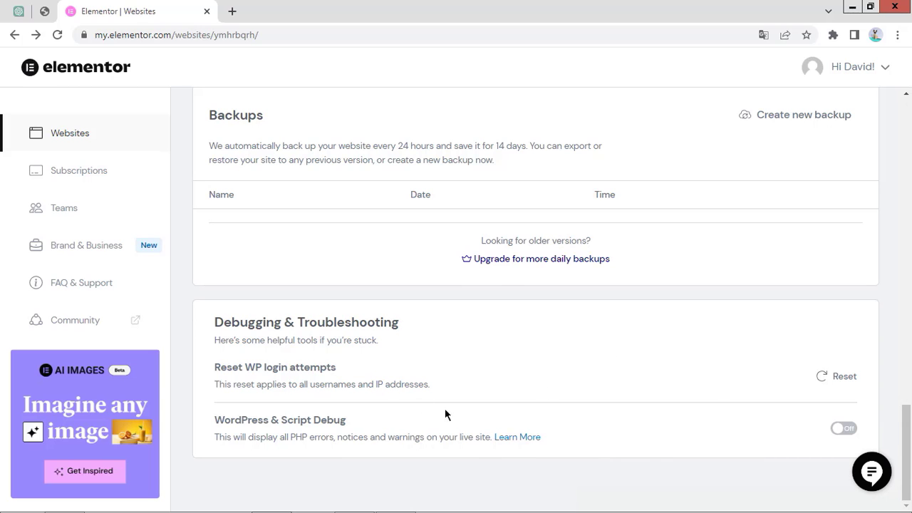
{"action": "scroll", "coordinate": [591, 404], "scroll_direction": "up", "scroll_amount": 7}
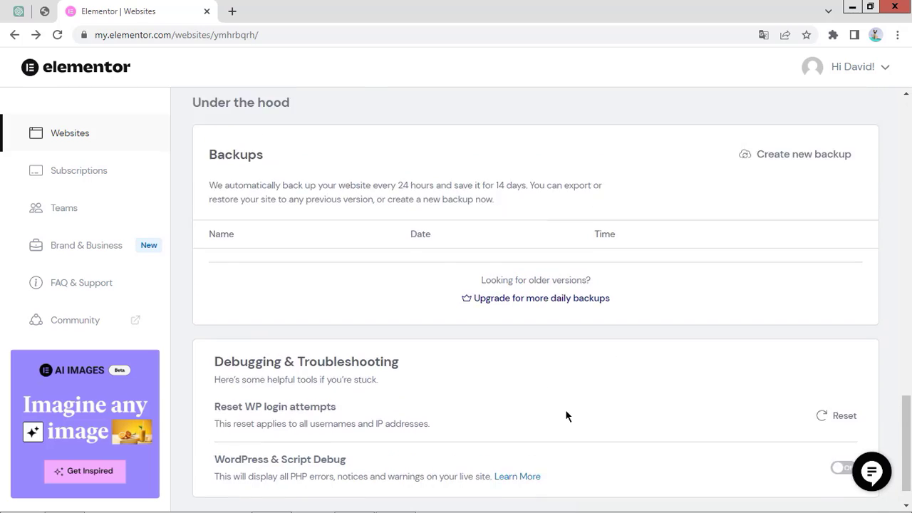
{"action": "scroll", "coordinate": [660, 430], "scroll_direction": "up", "scroll_amount": 2}
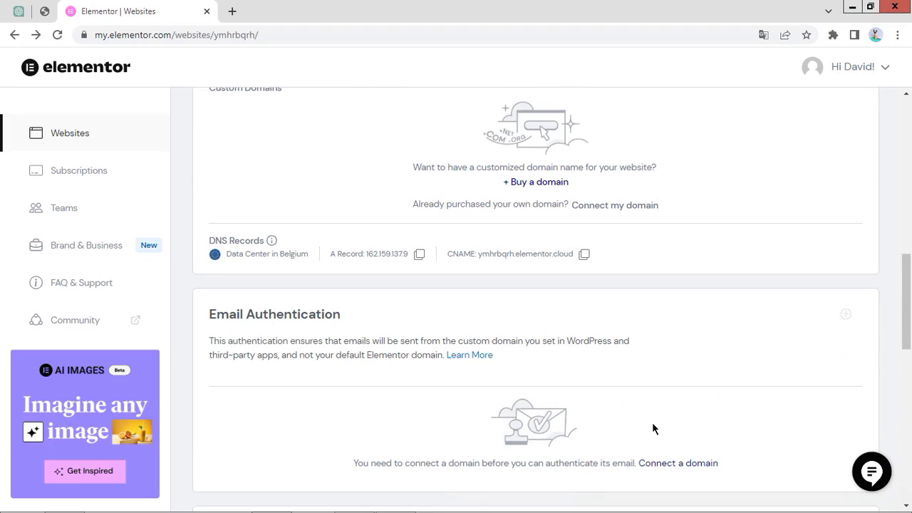
{"action": "scroll", "coordinate": [654, 423], "scroll_direction": "down", "scroll_amount": 9}
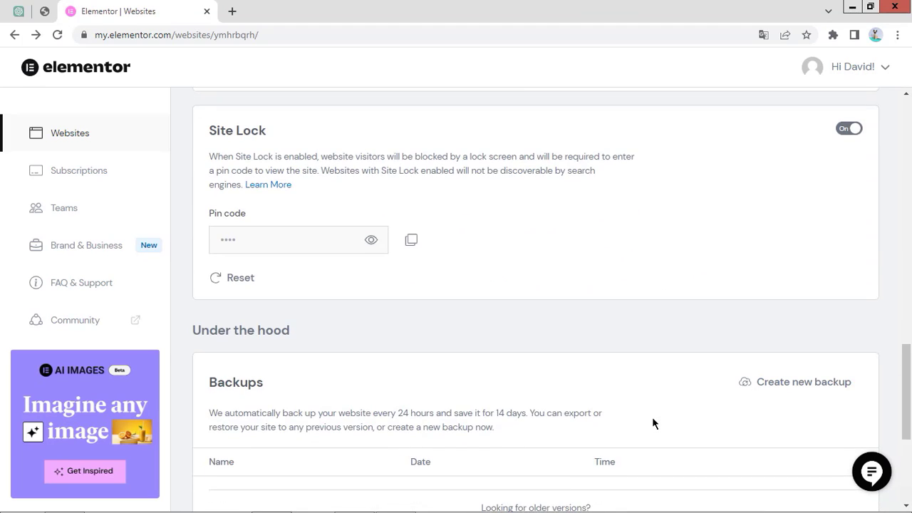
{"action": "scroll", "coordinate": [653, 423], "scroll_direction": "up", "scroll_amount": 9}
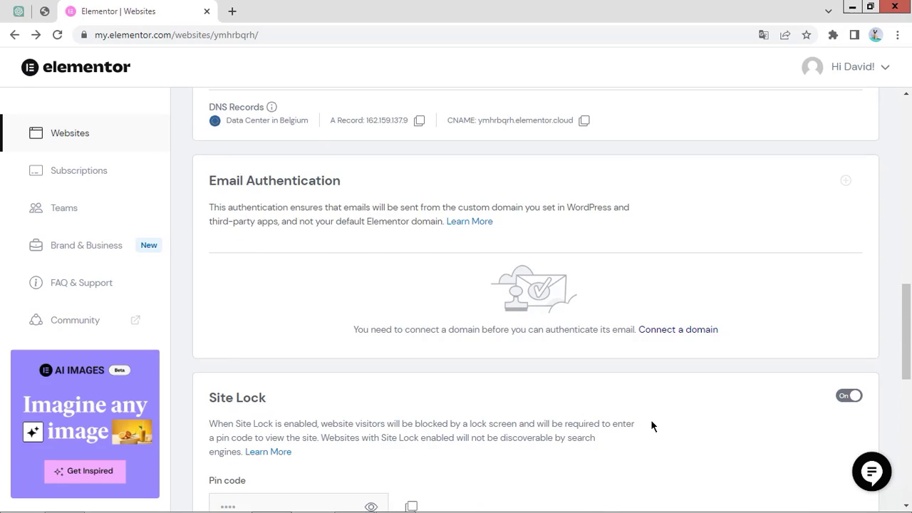
{"action": "scroll", "coordinate": [327, 316], "scroll_direction": "up", "scroll_amount": 4}
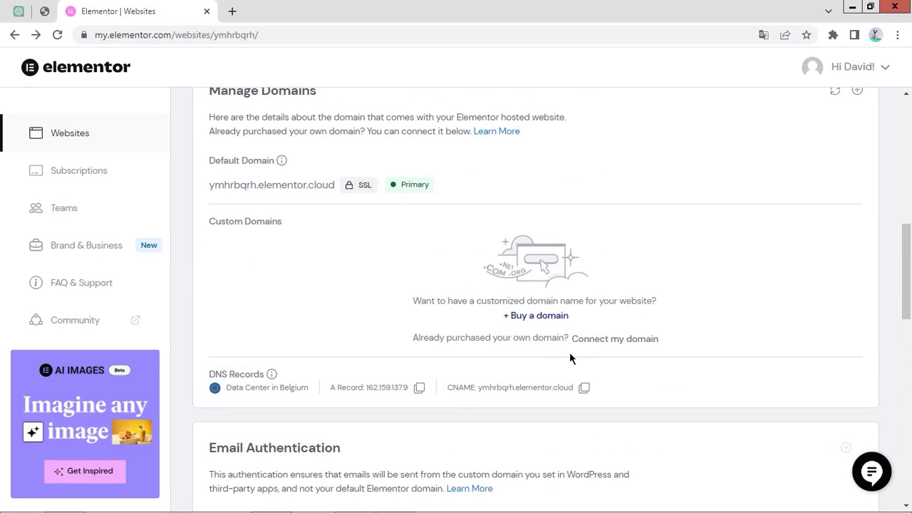
{"action": "scroll", "coordinate": [562, 357], "scroll_direction": "up", "scroll_amount": 2}
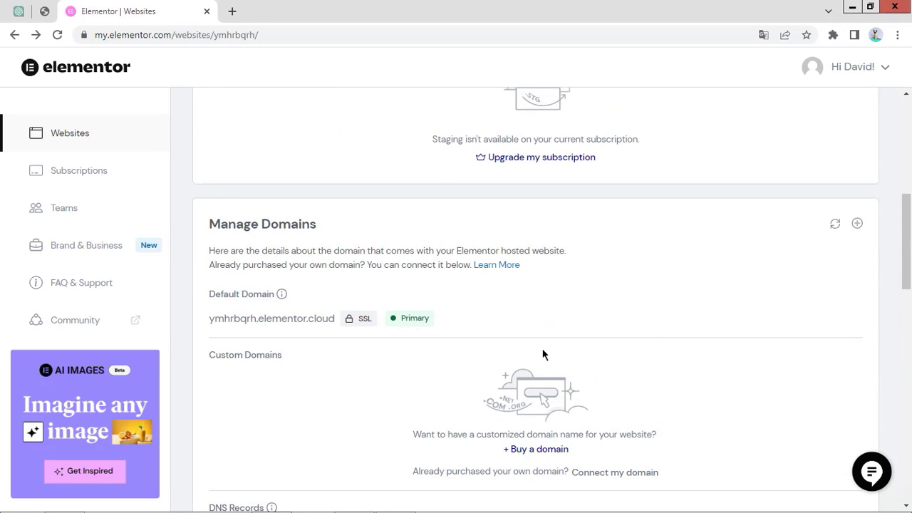
{"action": "scroll", "coordinate": [514, 348], "scroll_direction": "down", "scroll_amount": 2}
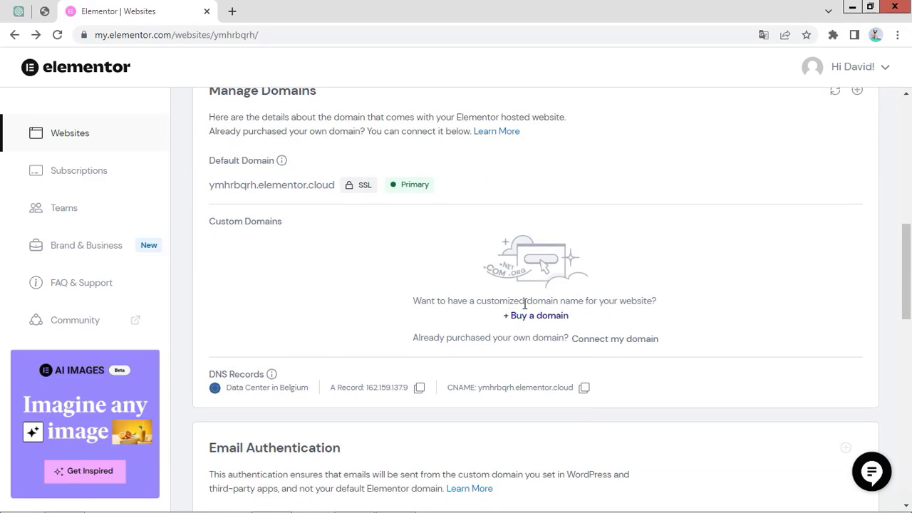
{"action": "scroll", "coordinate": [499, 286], "scroll_direction": "up", "scroll_amount": 1}
{"action": "scroll", "coordinate": [476, 233], "scroll_direction": "up", "scroll_amount": 5}
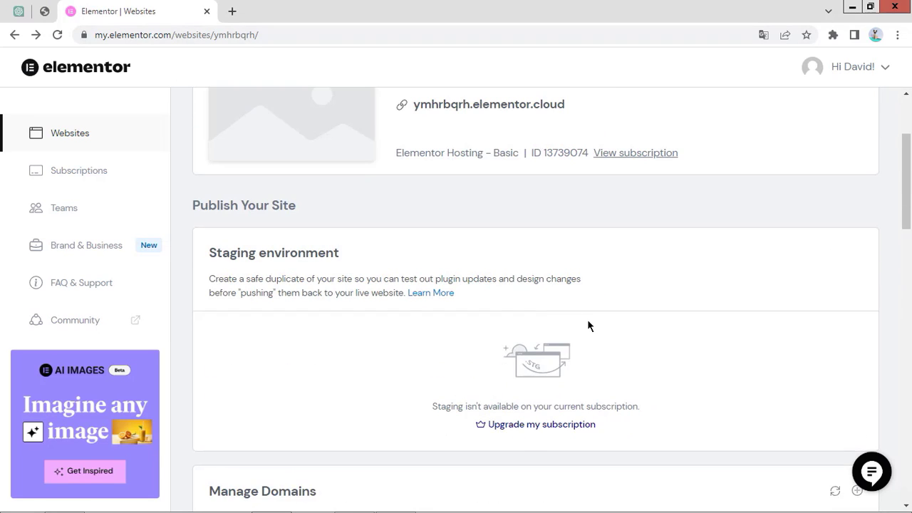
{"action": "scroll", "coordinate": [588, 326], "scroll_direction": "up", "scroll_amount": 2}
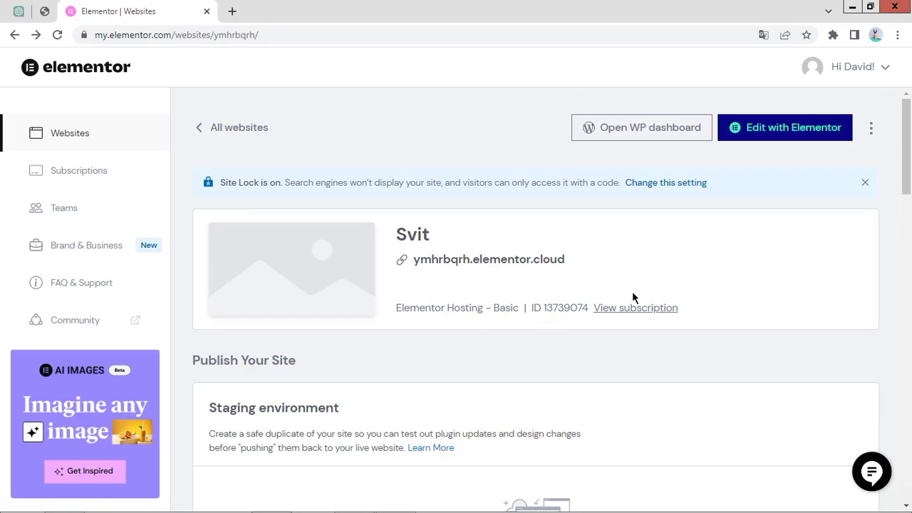
{"action": "scroll", "coordinate": [286, 345], "scroll_direction": "down", "scroll_amount": 1}
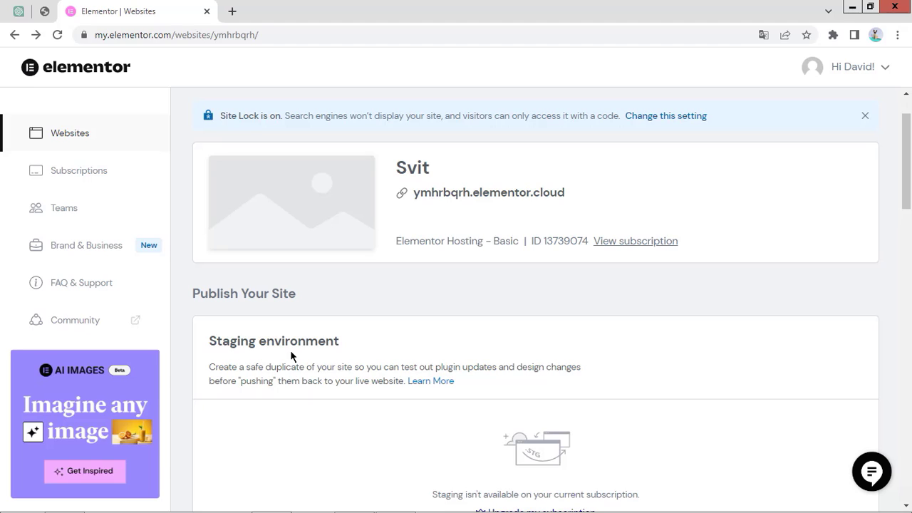
Go back to the Websites list and launch Svit's WP dashboard from its card.
{"action": "left_click", "coordinate": [14, 34]}
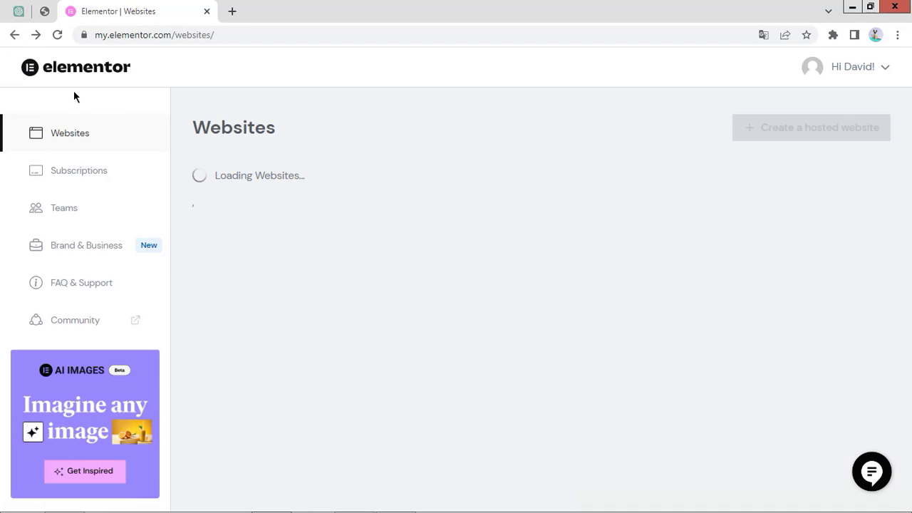
{"action": "mouse_move", "coordinate": [348, 339]}
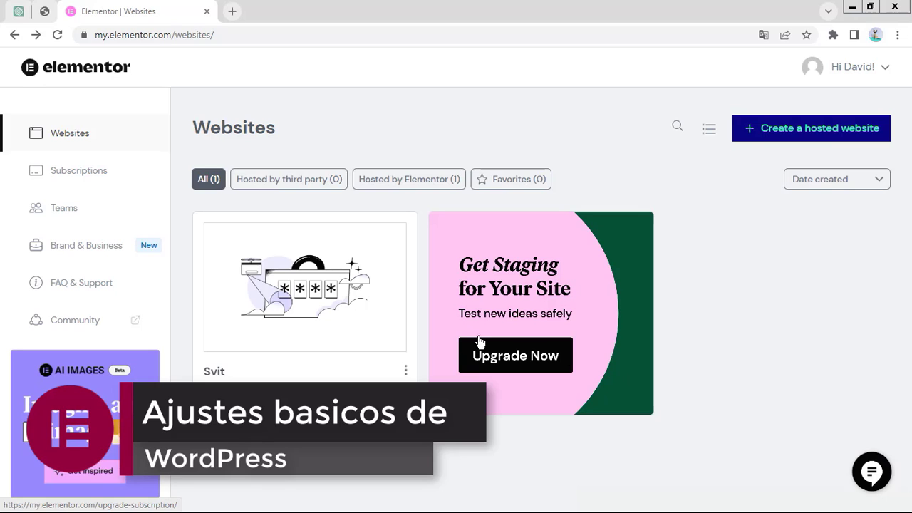
{"action": "mouse_move", "coordinate": [279, 267]}
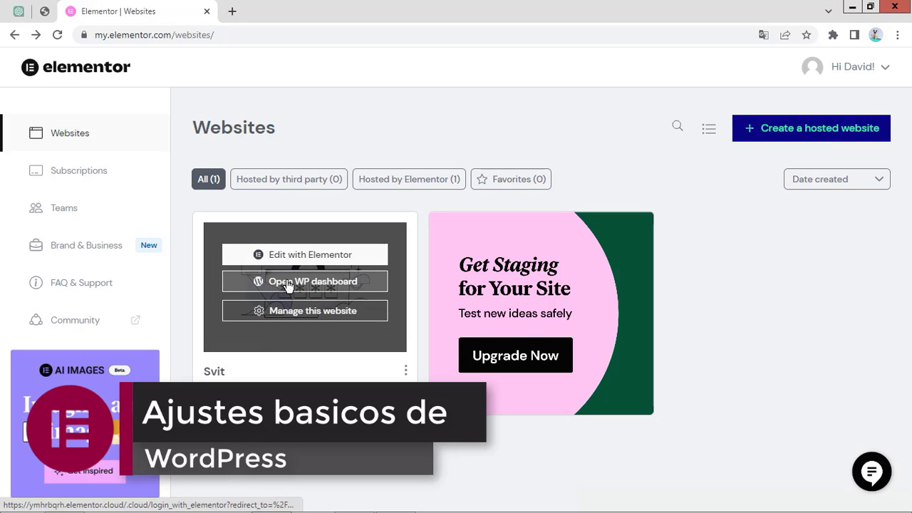
{"action": "left_click", "coordinate": [288, 282]}
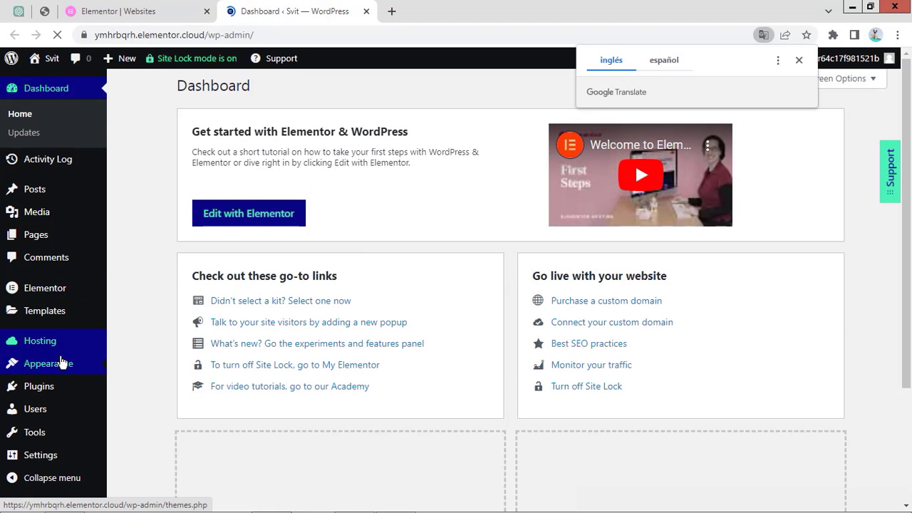
Load the live Construction Company homepage in a background tab, view it, then return to the Dashboard.
{"action": "mouse_move", "coordinate": [57, 361]}
{"action": "scroll", "coordinate": [57, 361], "scroll_direction": "down", "scroll_amount": 2}
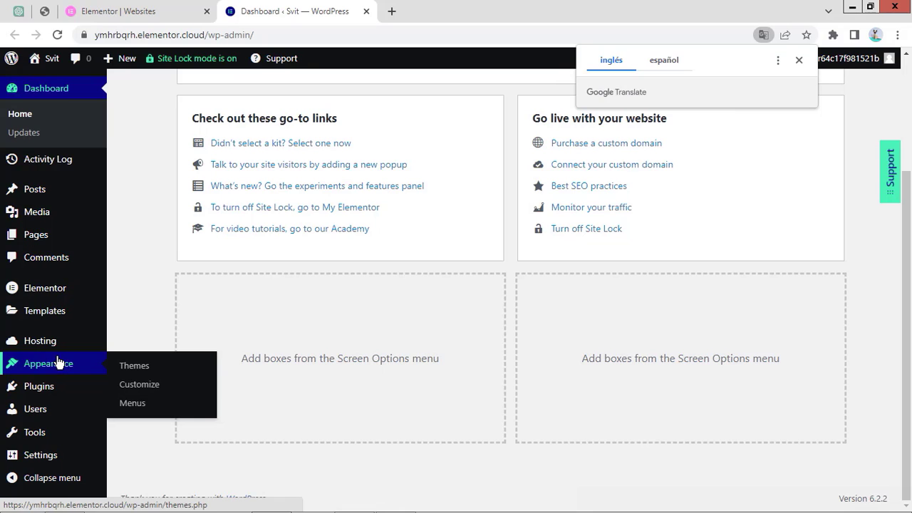
{"action": "scroll", "coordinate": [59, 362], "scroll_direction": "up", "scroll_amount": 2}
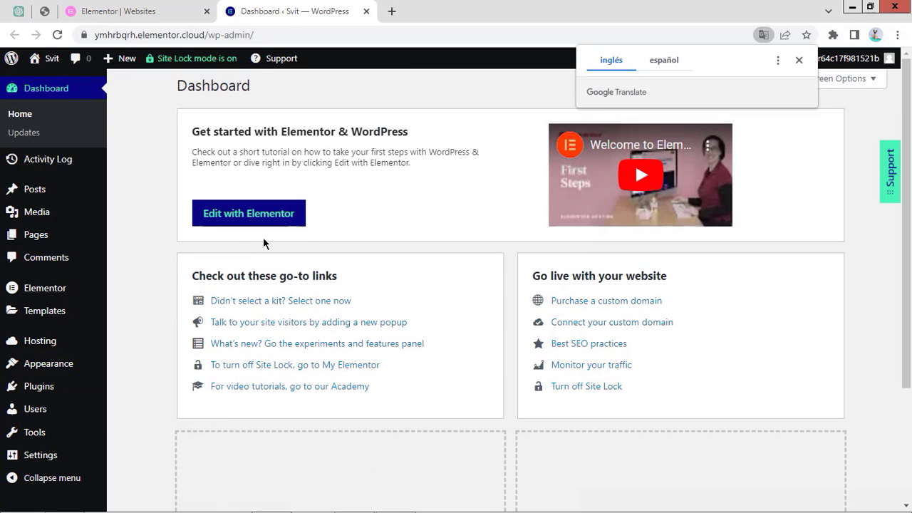
{"action": "middle_click", "coordinate": [47, 58]}
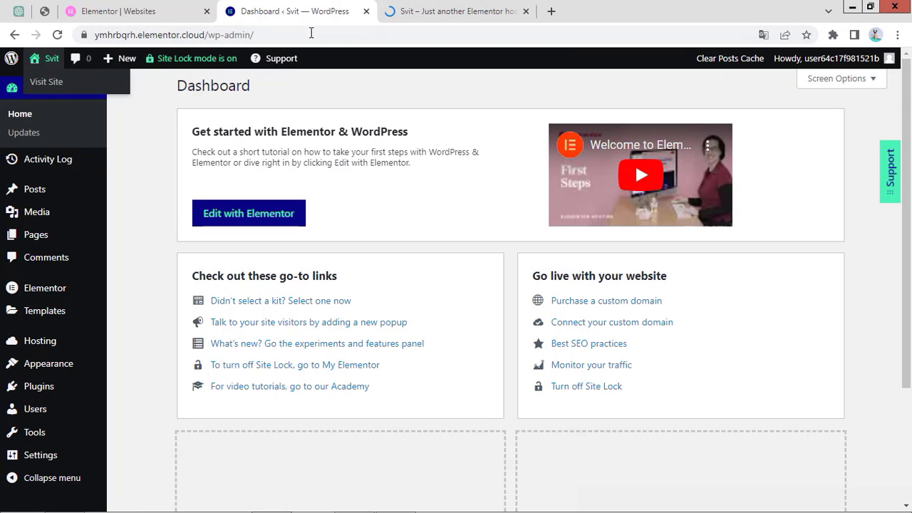
{"action": "left_click", "coordinate": [423, 10]}
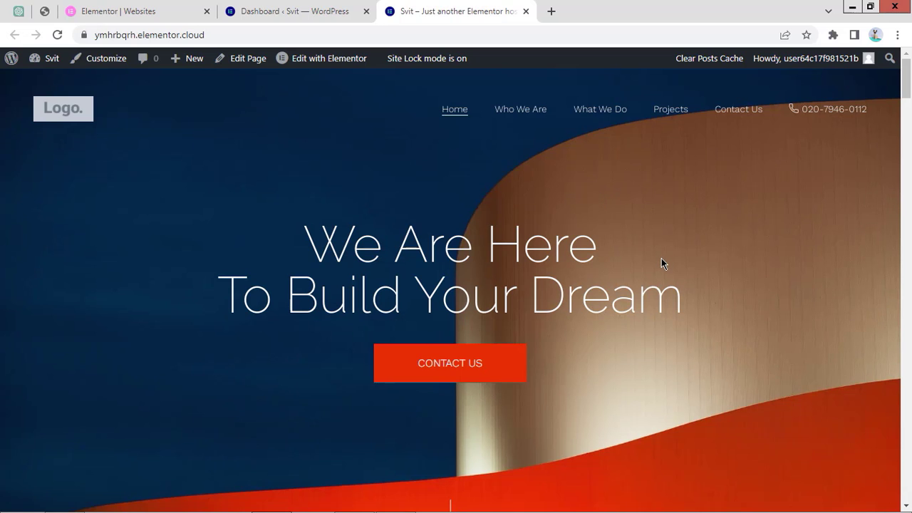
{"action": "scroll", "coordinate": [661, 262], "scroll_direction": "down", "scroll_amount": 4}
{"action": "scroll", "coordinate": [661, 262], "scroll_direction": "up", "scroll_amount": 4}
{"action": "left_click", "coordinate": [289, 13]}
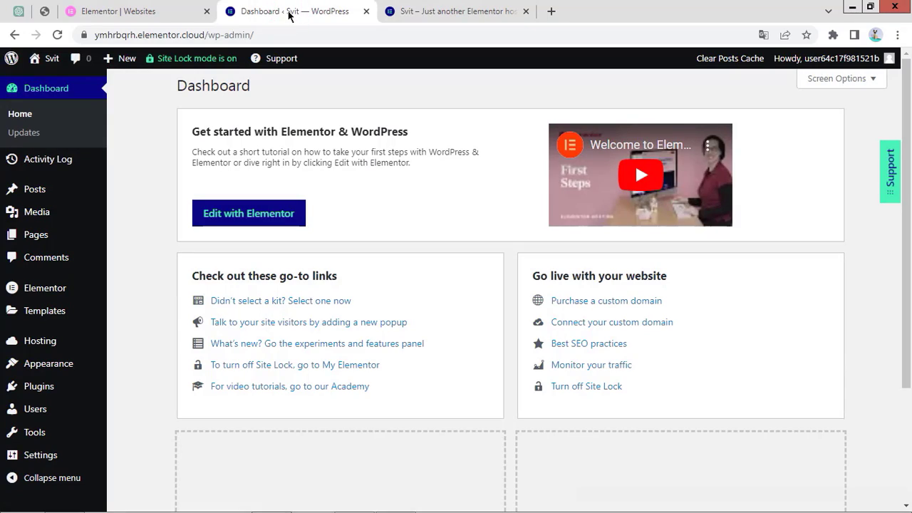
{"action": "mouse_move", "coordinate": [53, 198]}
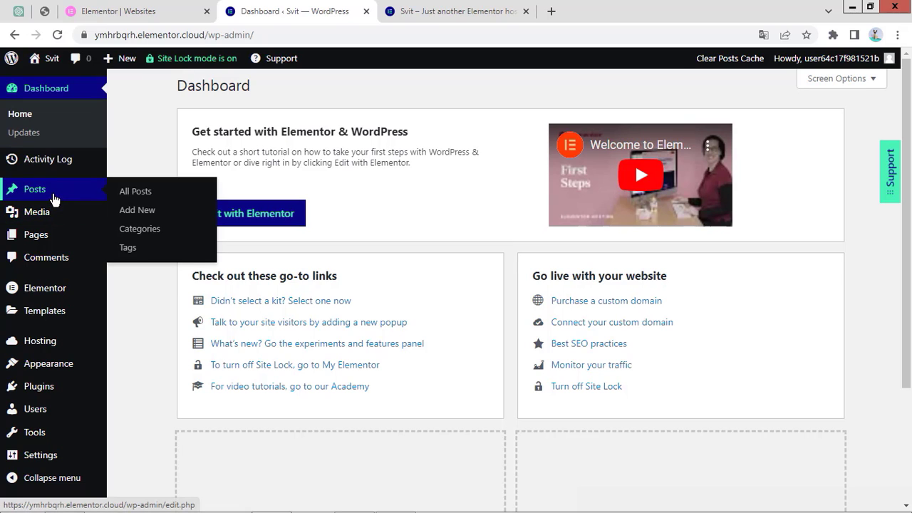
{"action": "scroll", "coordinate": [92, 394], "scroll_direction": "down", "scroll_amount": 1}
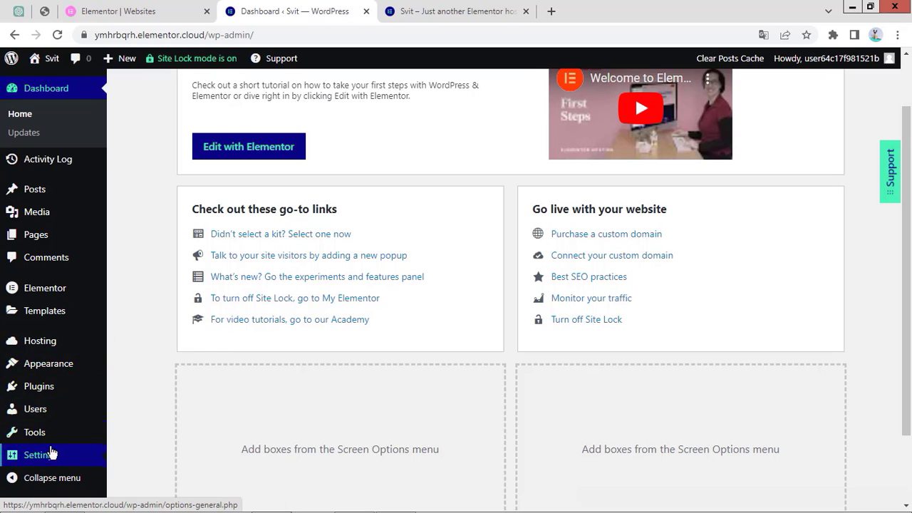
In General Settings choose Español and the m/d/Y (07/26/2023) date format, save, and view the homepage.
{"action": "mouse_move", "coordinate": [86, 446]}
{"action": "left_click", "coordinate": [130, 341]}
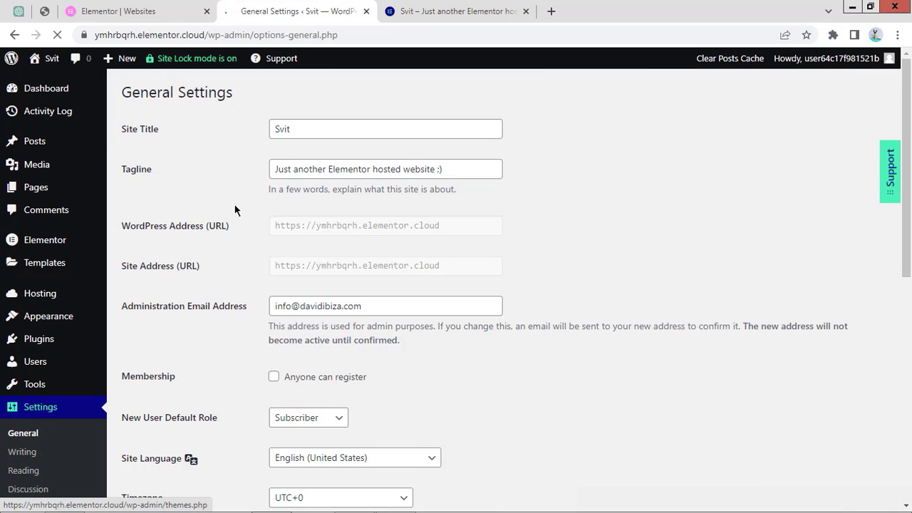
{"action": "scroll", "coordinate": [388, 228], "scroll_direction": "down", "scroll_amount": 4}
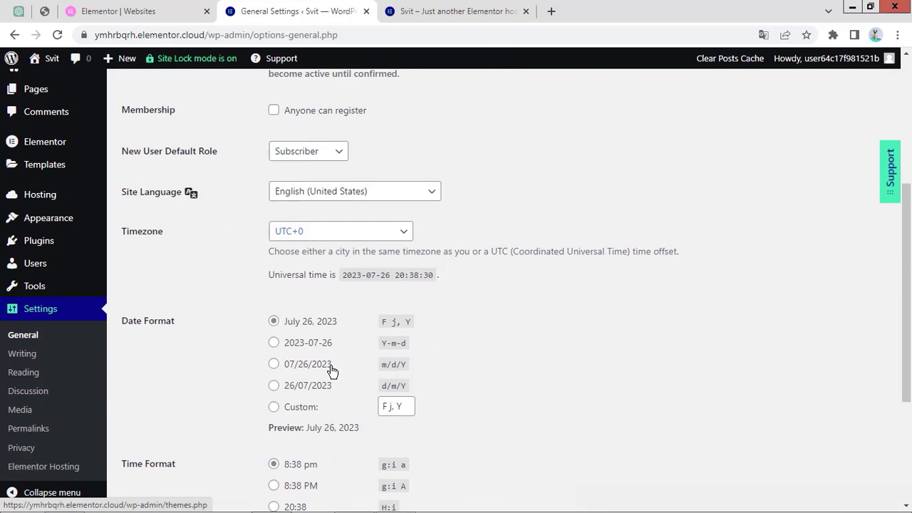
{"action": "left_click", "coordinate": [326, 190]}
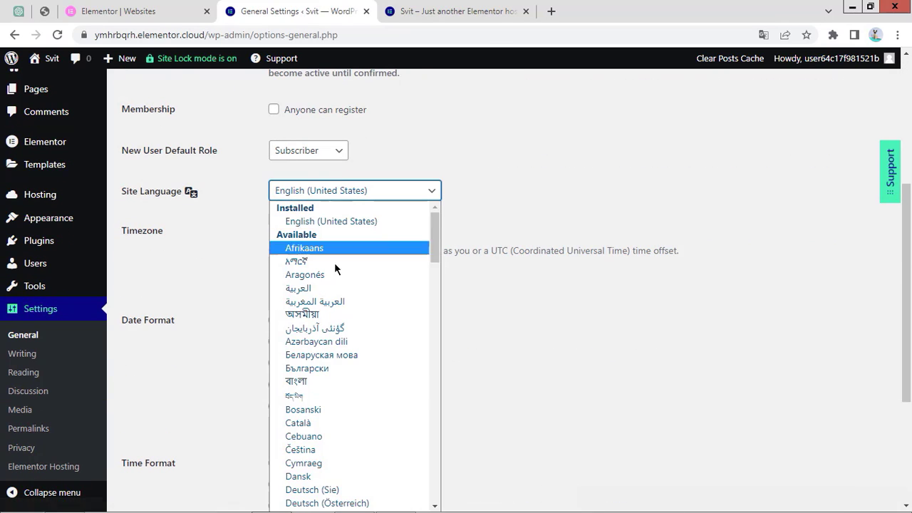
{"action": "scroll", "coordinate": [335, 286], "scroll_direction": "down", "scroll_amount": 5}
{"action": "left_click", "coordinate": [322, 278]}
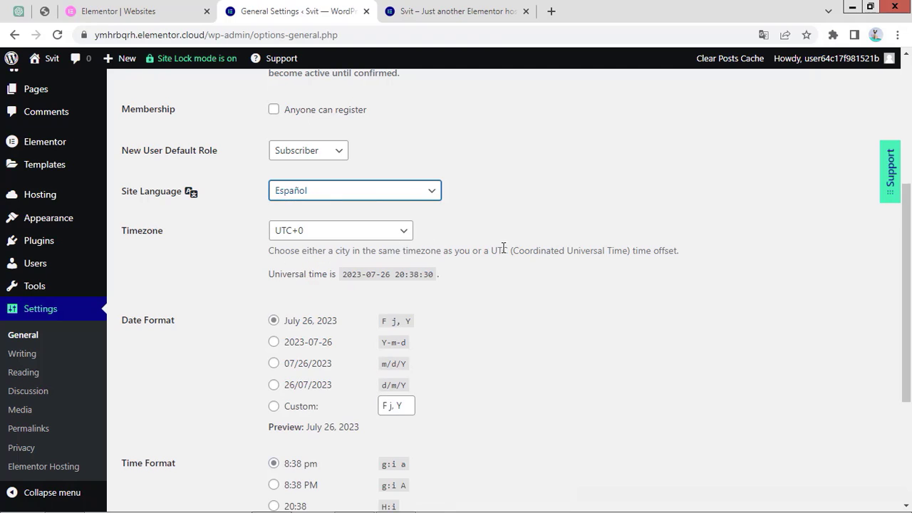
{"action": "left_click", "coordinate": [314, 365]}
{"action": "scroll", "coordinate": [380, 396], "scroll_direction": "down", "scroll_amount": 3}
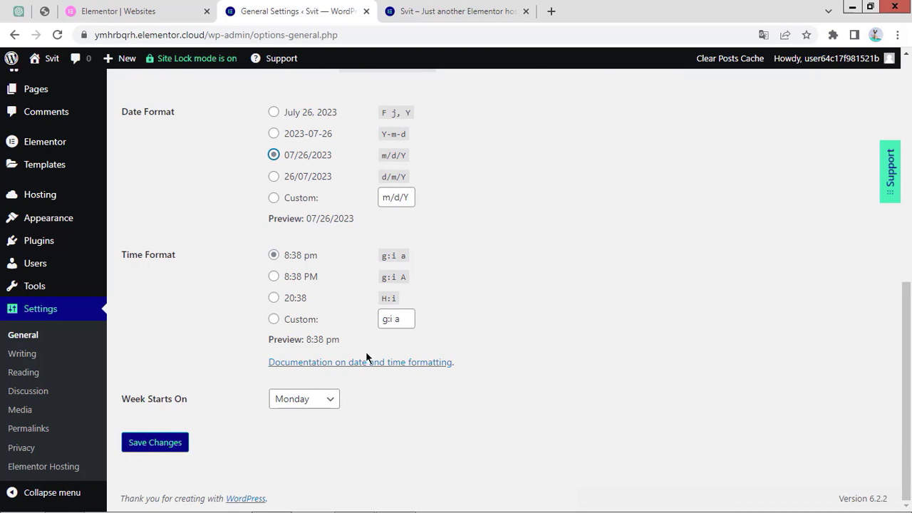
{"action": "left_click", "coordinate": [181, 443]}
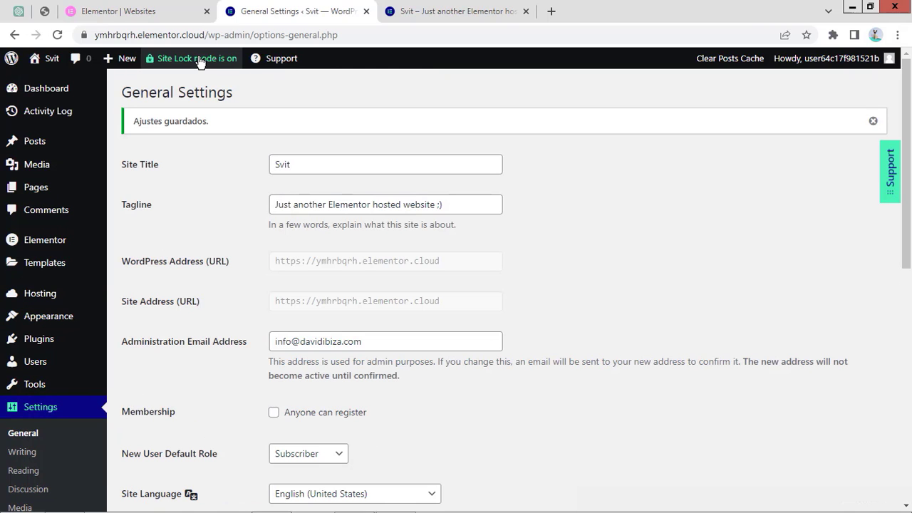
{"action": "left_click", "coordinate": [461, 10]}
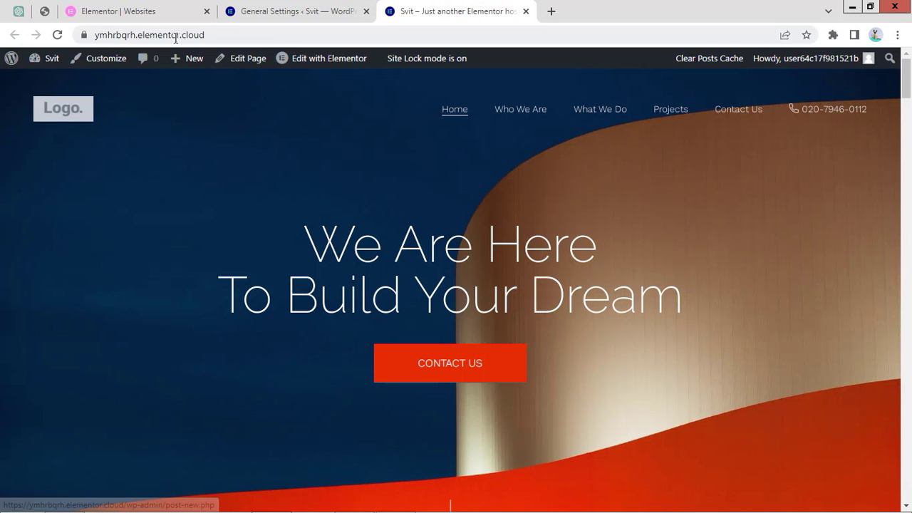
Load the copied site URL in an incognito window to confirm the Site Lock pin page, then close it.
{"action": "left_click", "coordinate": [175, 35]}
{"action": "right_click", "coordinate": [175, 36]}
{"action": "key", "text": "ctrl+c"}
{"action": "left_click", "coordinate": [207, 102]}
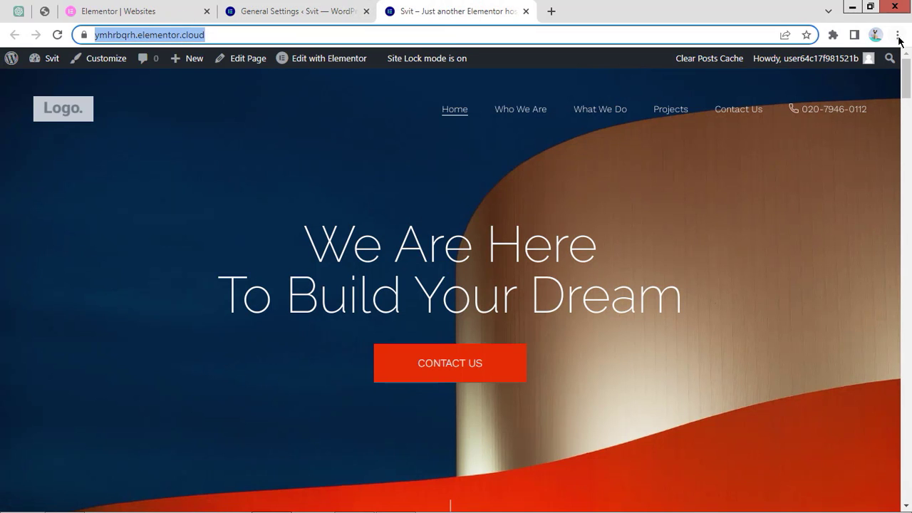
{"action": "left_click", "coordinate": [898, 35]}
{"action": "left_click", "coordinate": [845, 86]}
{"action": "right_click", "coordinate": [288, 35]}
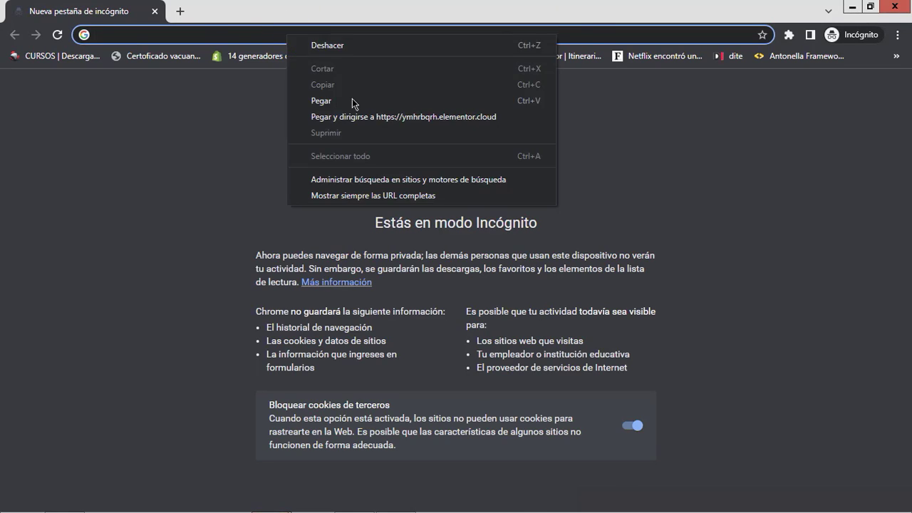
{"action": "left_click", "coordinate": [349, 117]}
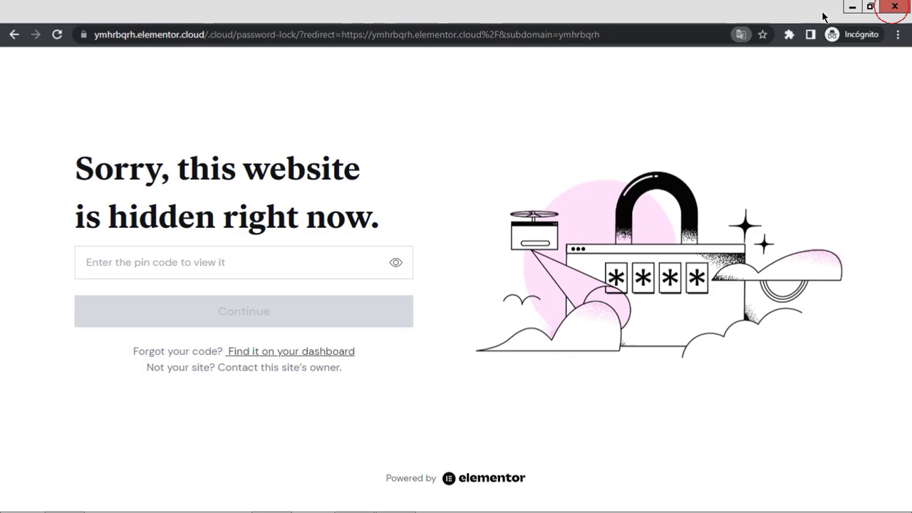
{"action": "left_click", "coordinate": [894, 7]}
Reopen Svit's Elementor management page and scroll to its Site Lock settings.
{"action": "left_click", "coordinate": [126, 10]}
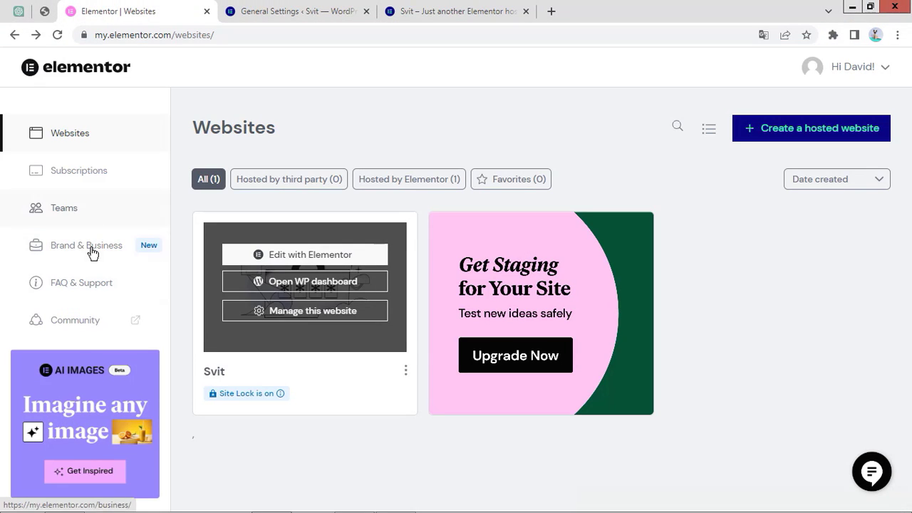
{"action": "left_click", "coordinate": [316, 311]}
{"action": "scroll", "coordinate": [434, 328], "scroll_direction": "down", "scroll_amount": 15}
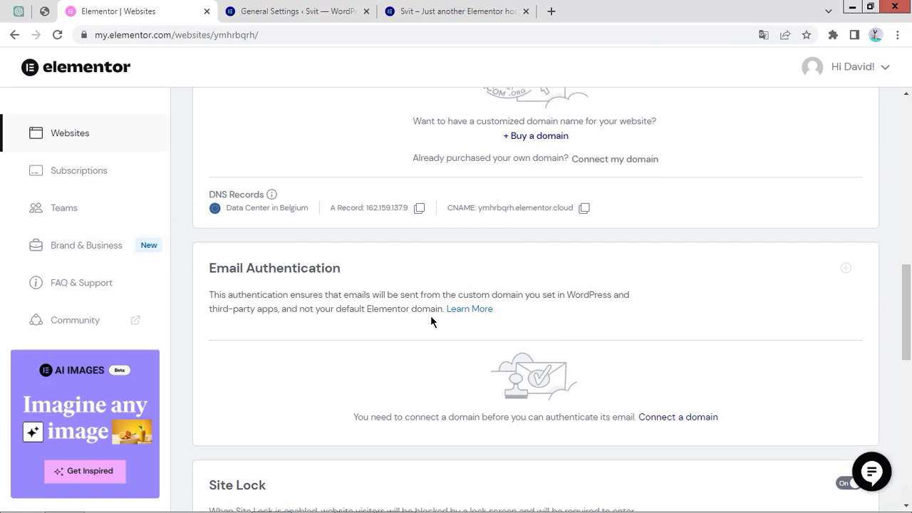
Back on General Settings, choose Español as the Site Language.
{"action": "left_click", "coordinate": [459, 9]}
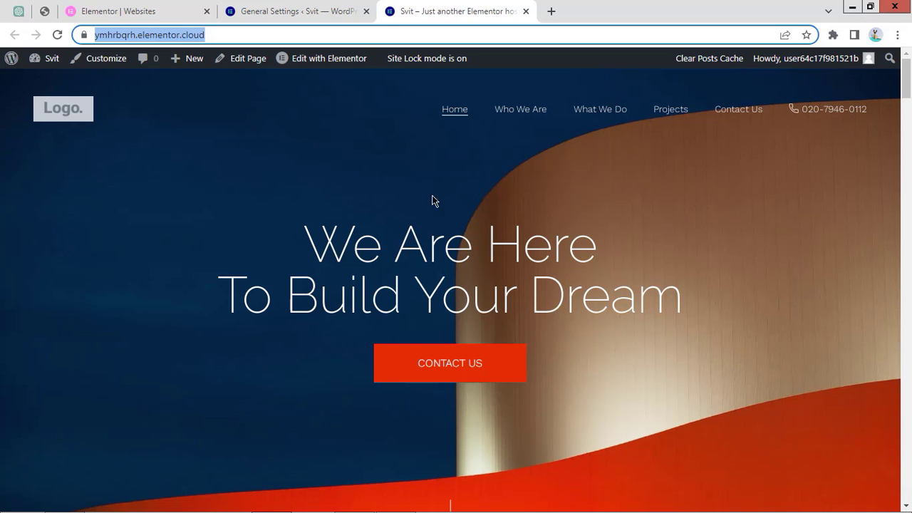
{"action": "scroll", "coordinate": [524, 225], "scroll_direction": "down", "scroll_amount": 3}
{"action": "key", "text": "ctrl+shift+Tab"}
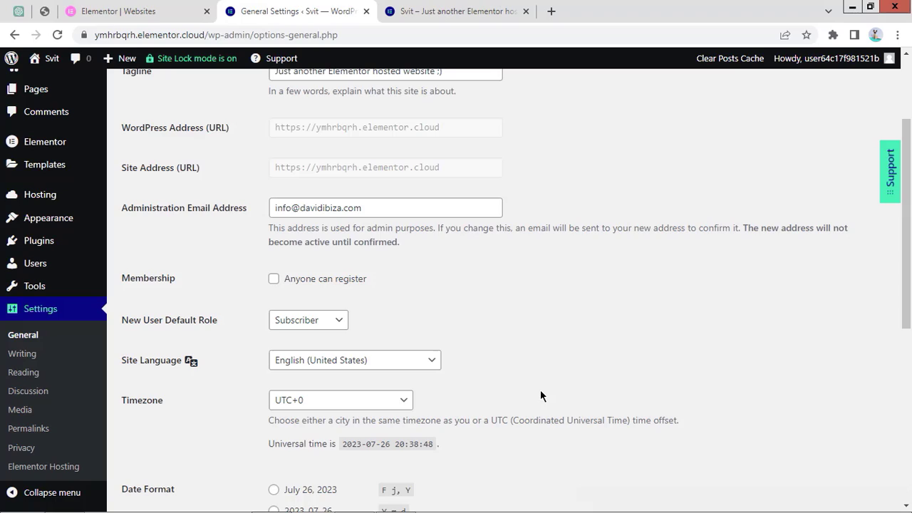
{"action": "left_click", "coordinate": [407, 372]}
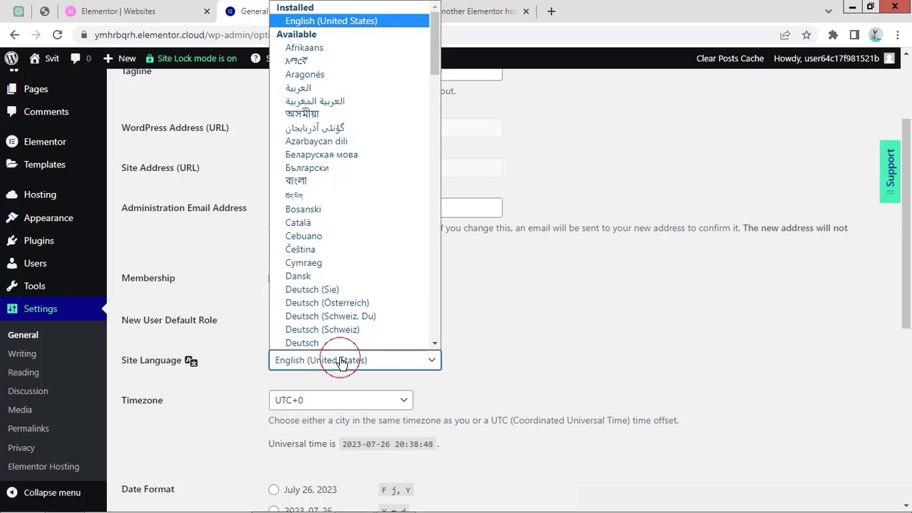
{"action": "scroll", "coordinate": [349, 203], "scroll_direction": "down", "scroll_amount": 5}
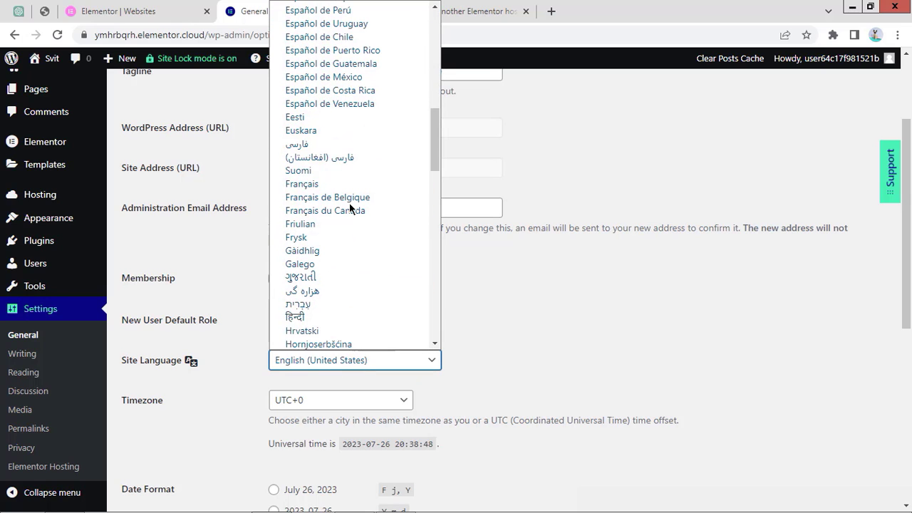
{"action": "scroll", "coordinate": [348, 203], "scroll_direction": "down", "scroll_amount": 5}
{"action": "scroll", "coordinate": [369, 213], "scroll_direction": "down", "scroll_amount": 6}
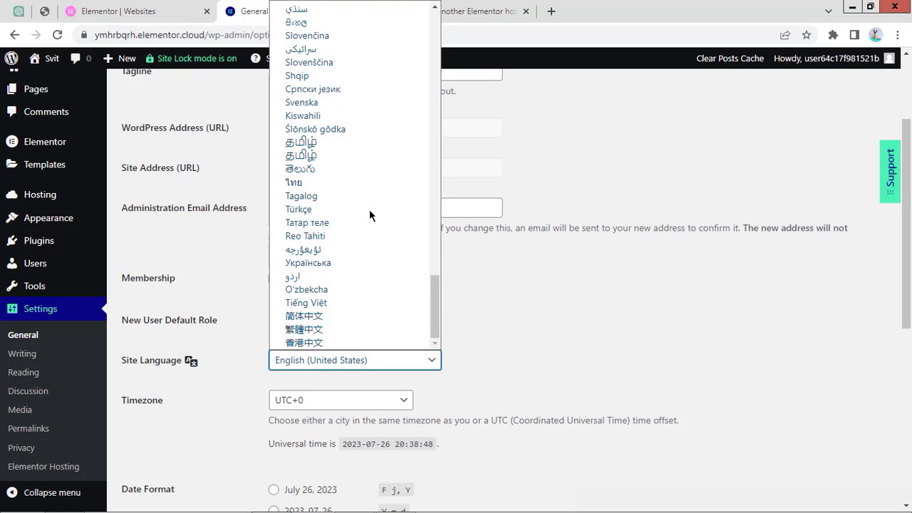
{"action": "scroll", "coordinate": [369, 216], "scroll_direction": "up", "scroll_amount": 8}
{"action": "scroll", "coordinate": [369, 214], "scroll_direction": "up", "scroll_amount": 12}
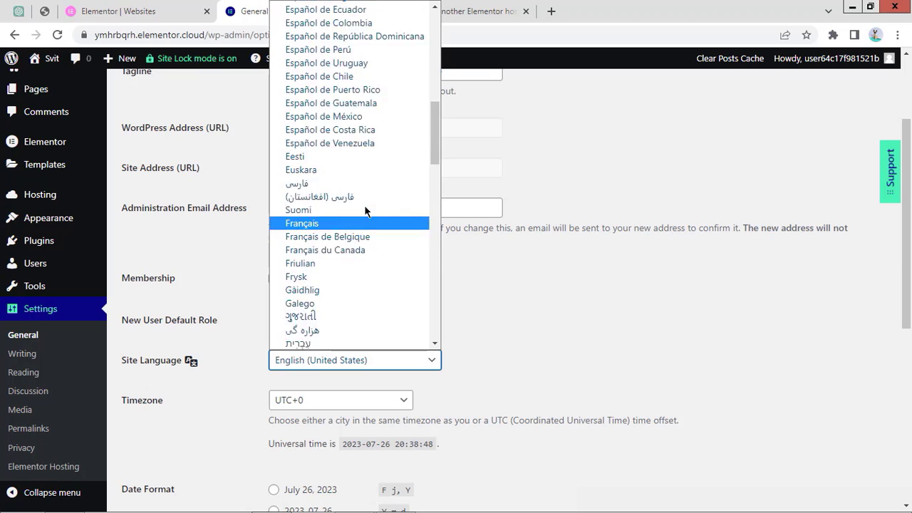
{"action": "scroll", "coordinate": [346, 285], "scroll_direction": "down", "scroll_amount": 6}
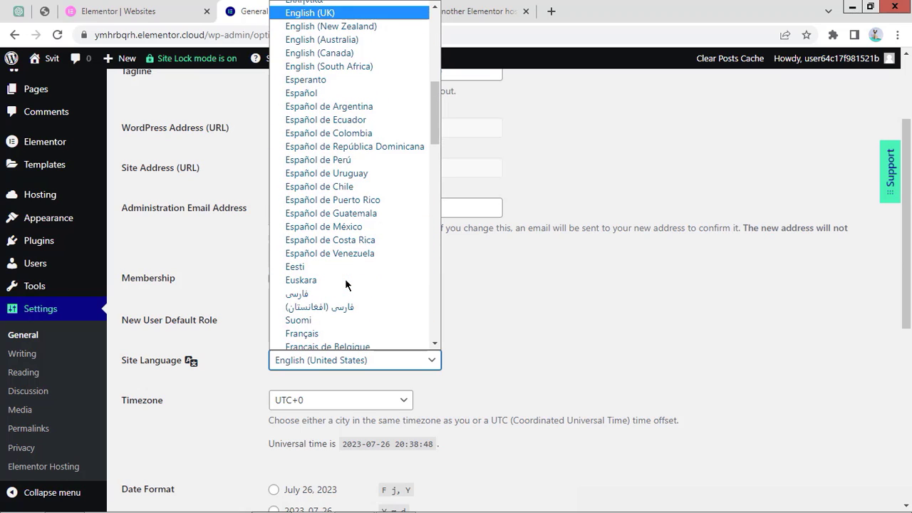
{"action": "left_click", "coordinate": [312, 92]}
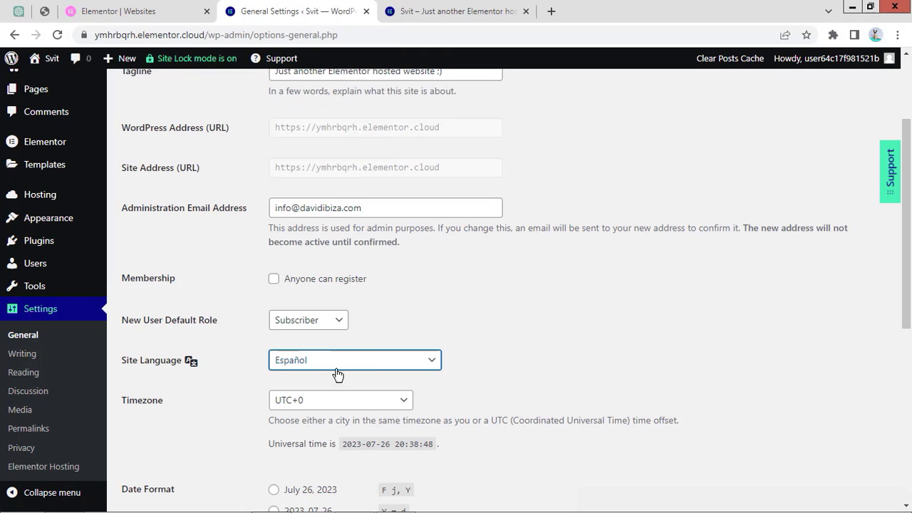
Set the timezone to Mexico City (Ciudad de México) and save the general settings.
{"action": "scroll", "coordinate": [337, 375], "scroll_direction": "down", "scroll_amount": 3}
{"action": "left_click", "coordinate": [403, 134]}
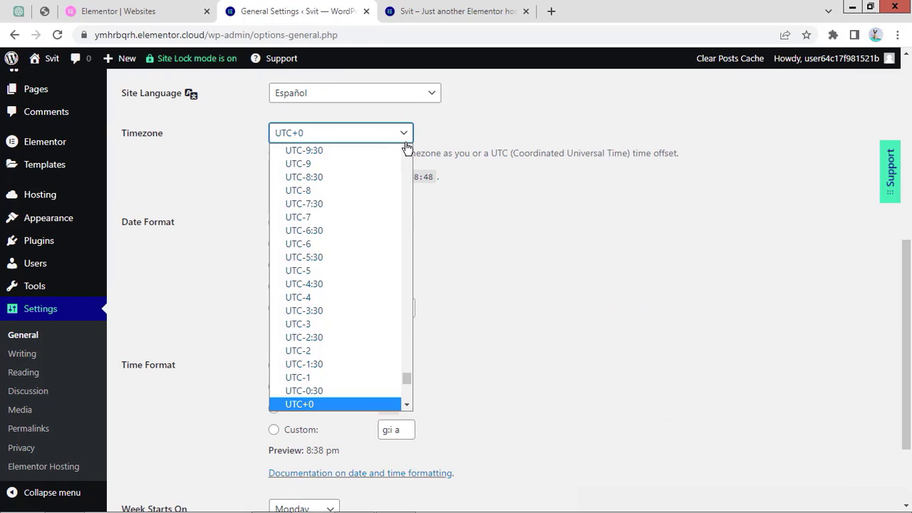
{"action": "scroll", "coordinate": [363, 321], "scroll_direction": "down", "scroll_amount": 15}
{"action": "scroll", "coordinate": [363, 334], "scroll_direction": "up", "scroll_amount": 20}
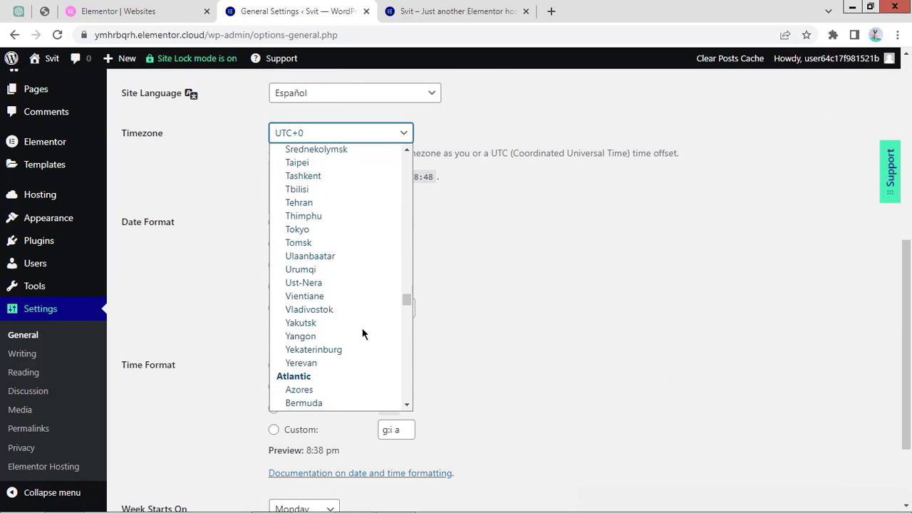
{"action": "scroll", "coordinate": [363, 334], "scroll_direction": "down", "scroll_amount": 5}
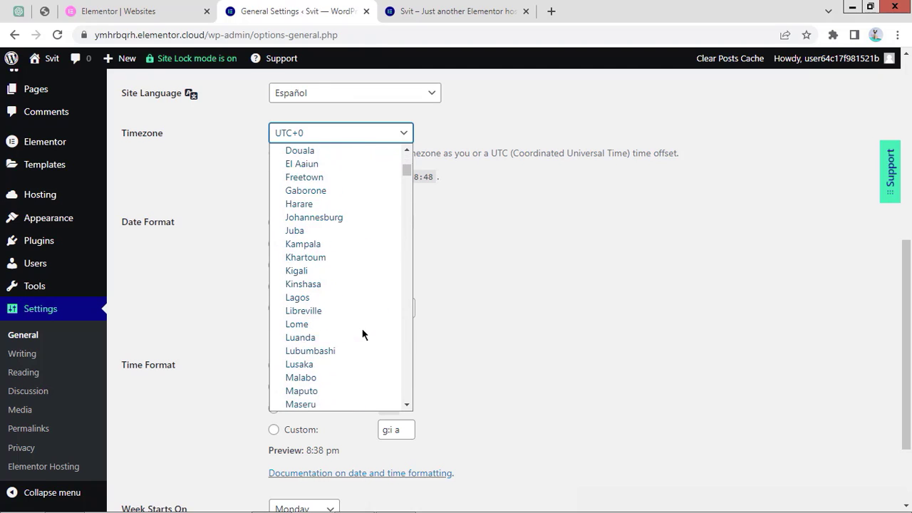
{"action": "scroll", "coordinate": [363, 334], "scroll_direction": "up", "scroll_amount": 5}
{"action": "scroll", "coordinate": [363, 334], "scroll_direction": "down", "scroll_amount": 20}
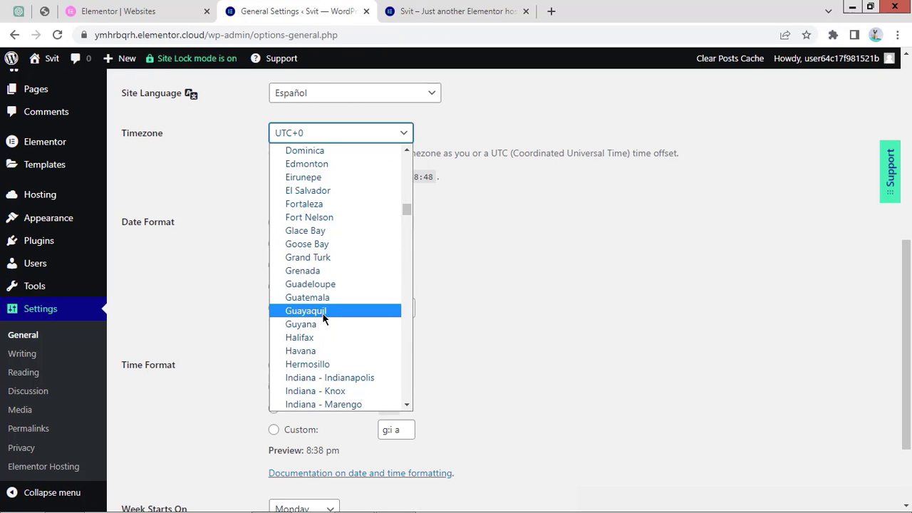
{"action": "scroll", "coordinate": [346, 321], "scroll_direction": "down", "scroll_amount": 5}
{"action": "left_click", "coordinate": [334, 362]}
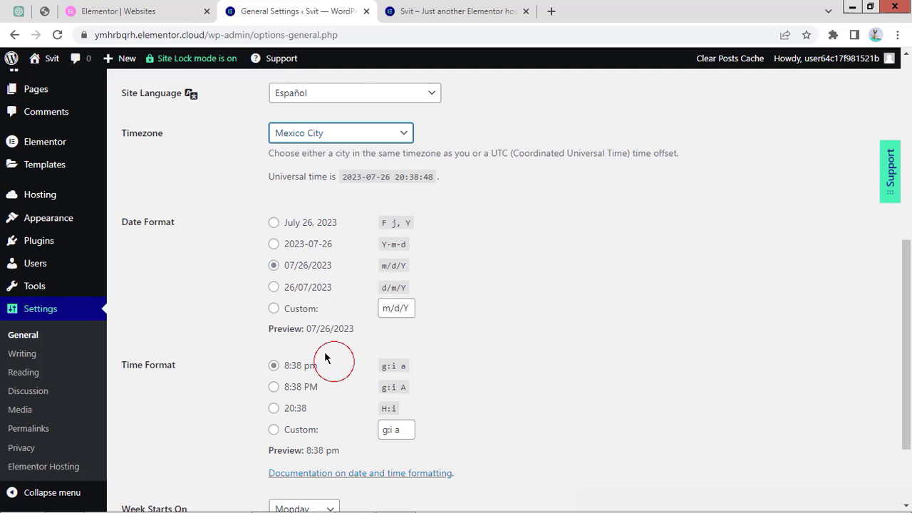
{"action": "scroll", "coordinate": [602, 314], "scroll_direction": "down", "scroll_amount": 3}
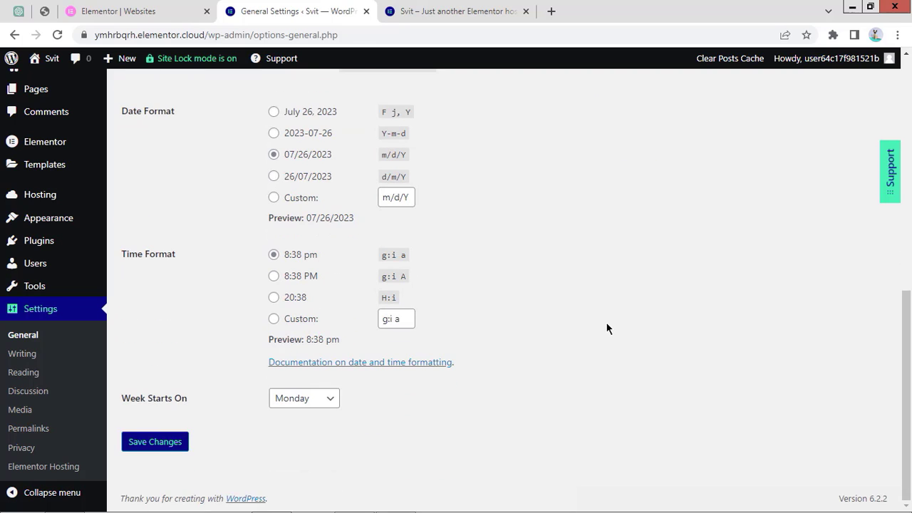
{"action": "left_click", "coordinate": [177, 435]}
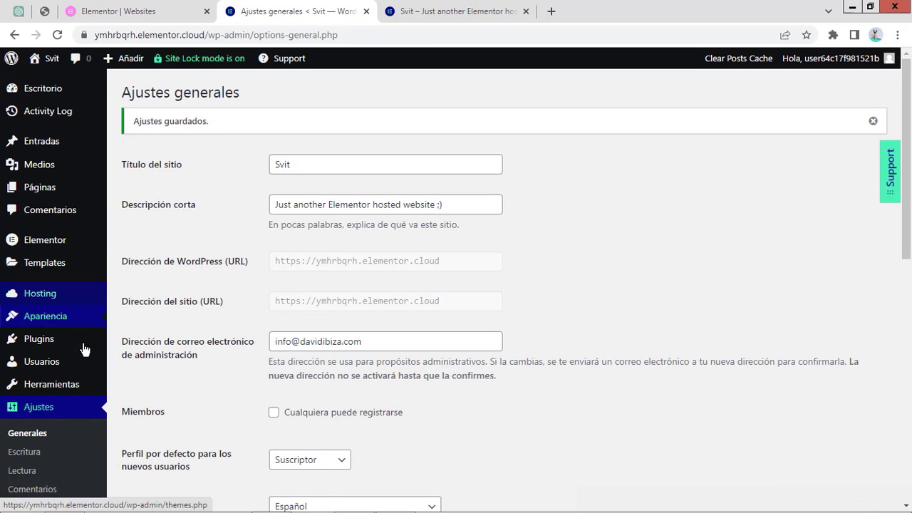
{"action": "scroll", "coordinate": [497, 350], "scroll_direction": "down", "scroll_amount": 8}
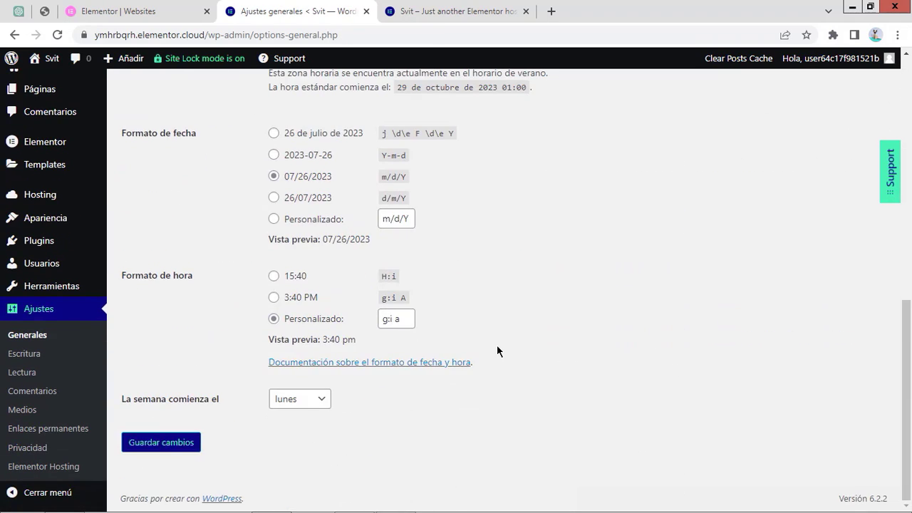
{"action": "scroll", "coordinate": [115, 315], "scroll_direction": "up", "scroll_amount": 4}
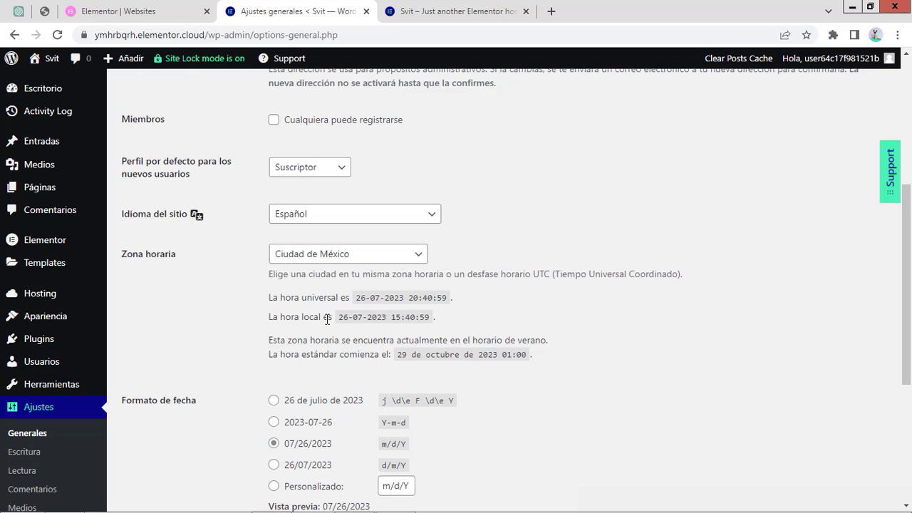
{"action": "scroll", "coordinate": [327, 319], "scroll_direction": "down", "scroll_amount": 4}
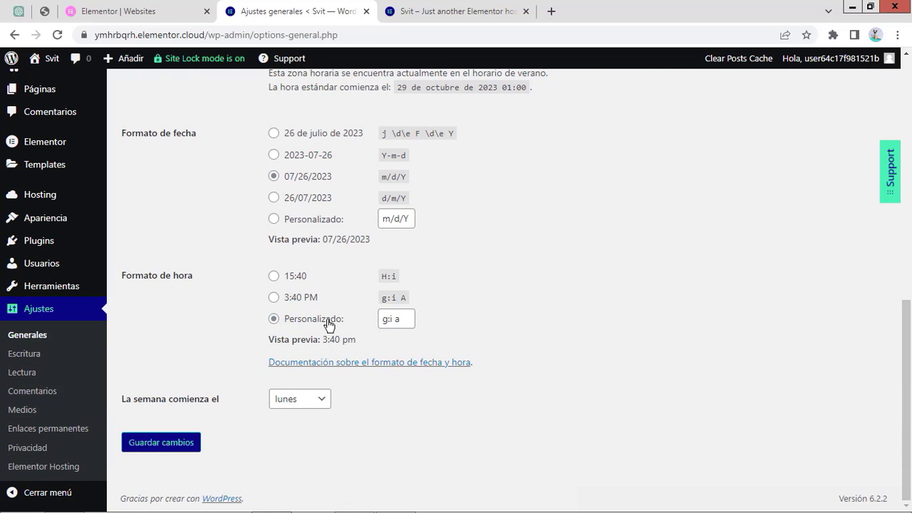
Review the active Hello Elementor theme, then the installed plugins: Activity Log, Elementor, Elementor Pro.
{"action": "mouse_move", "coordinate": [46, 217]}
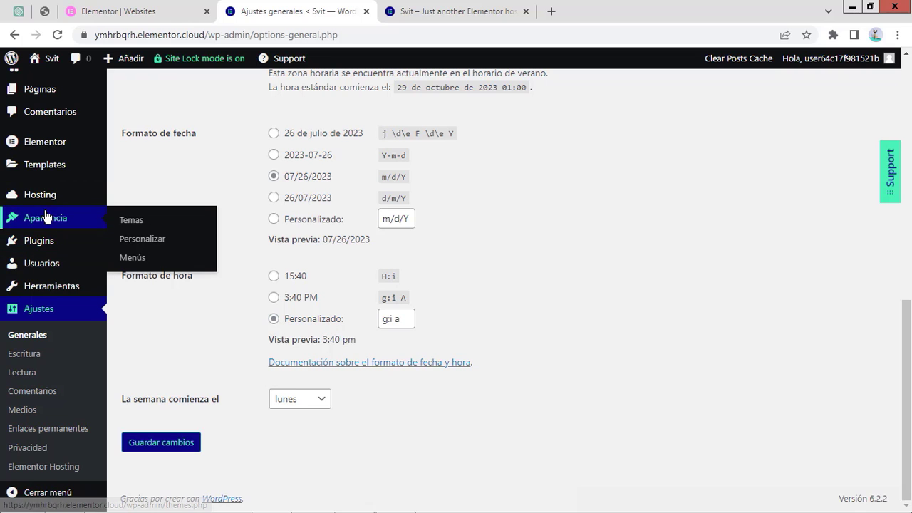
{"action": "left_click", "coordinate": [133, 221]}
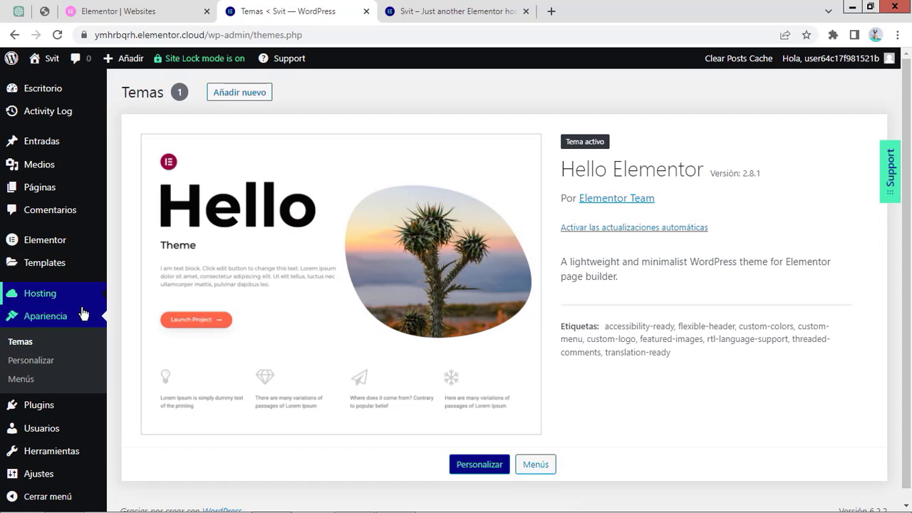
{"action": "mouse_move", "coordinate": [57, 414]}
{"action": "left_click", "coordinate": [146, 411]}
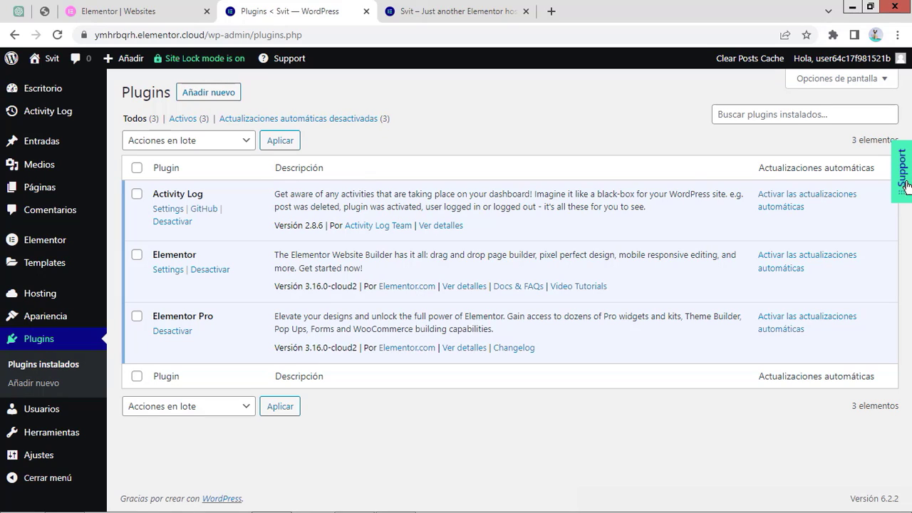
Check the Site Lock settings in the Elementor tab, then go to the Elementor Hosting page.
{"action": "left_click", "coordinate": [904, 181]}
{"action": "left_click", "coordinate": [204, 64]}
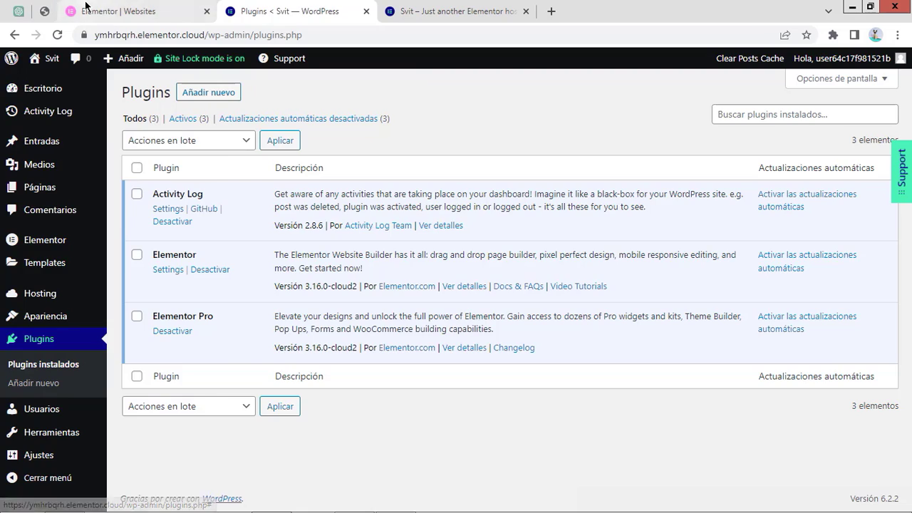
{"action": "left_click", "coordinate": [261, 17]}
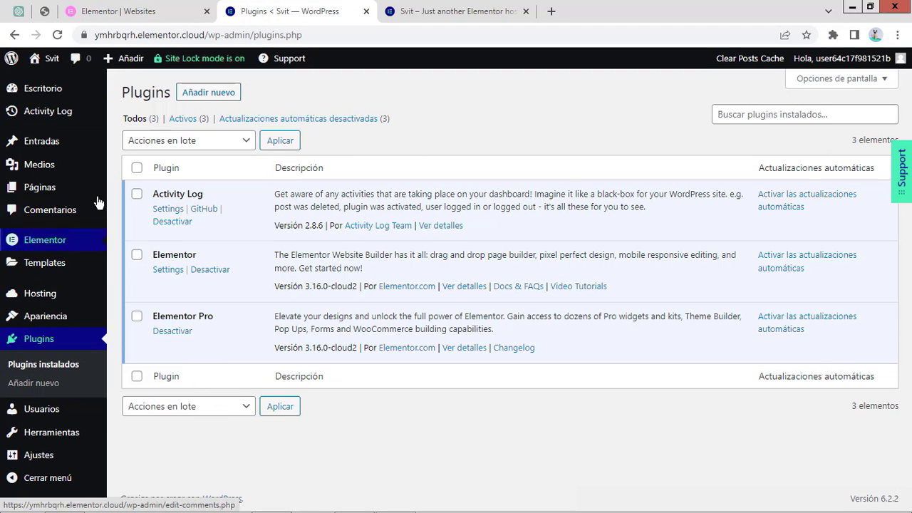
{"action": "mouse_move", "coordinate": [11, 170]}
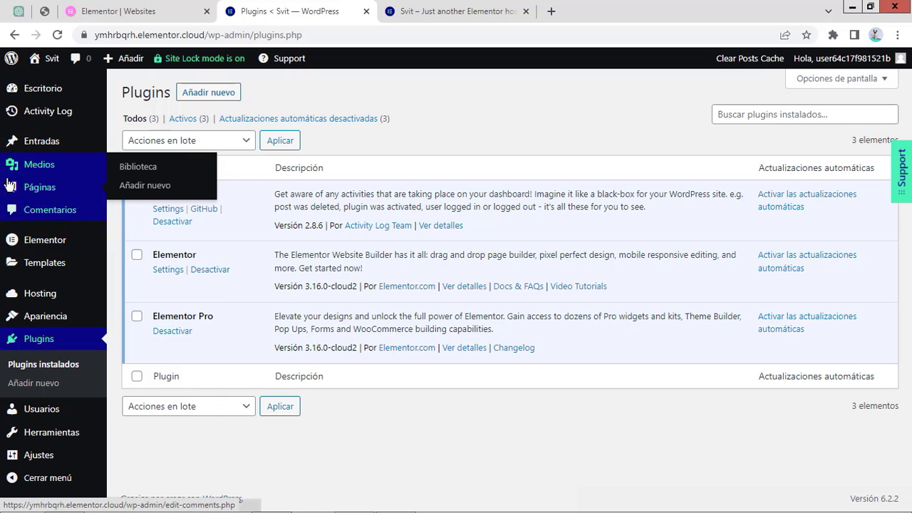
{"action": "mouse_move", "coordinate": [33, 119]}
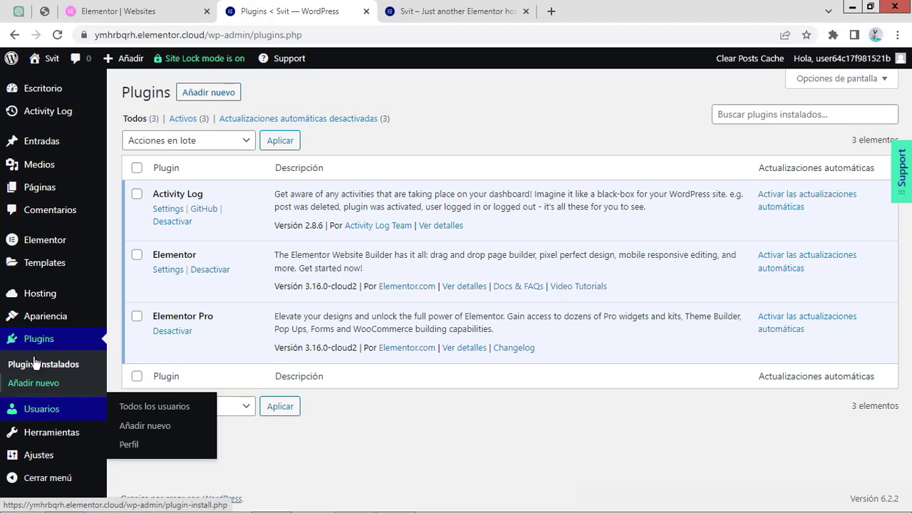
{"action": "mouse_move", "coordinate": [50, 297]}
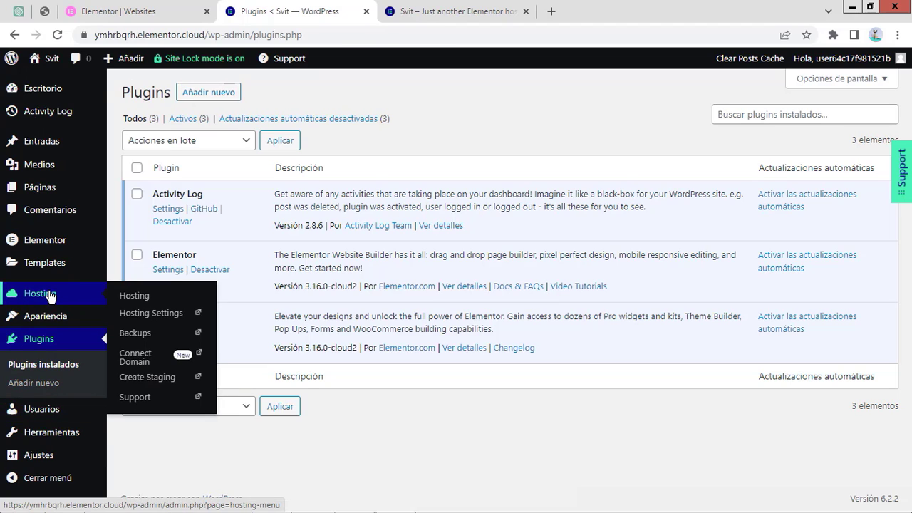
{"action": "left_click", "coordinate": [50, 297]}
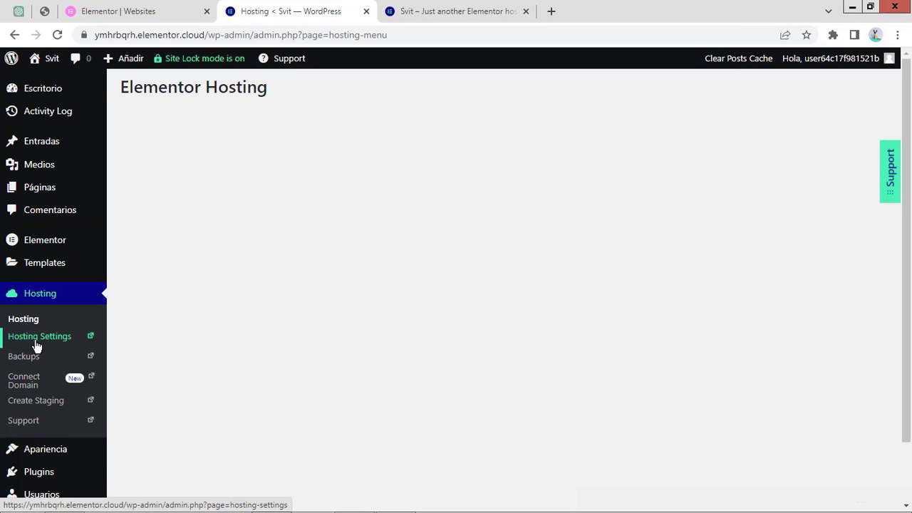
Try Connect Domain, then close the extra websites tab it opens.
{"action": "left_click", "coordinate": [30, 384]}
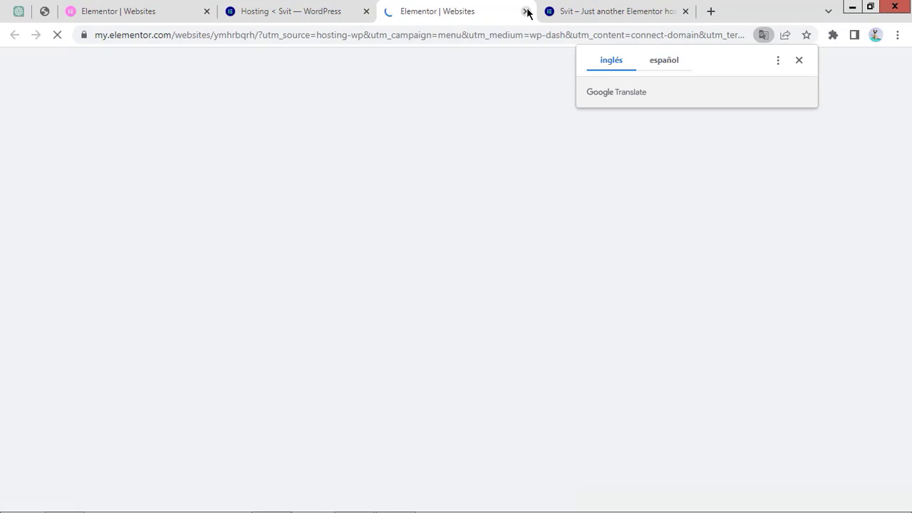
{"action": "key", "text": "ctrl+w"}
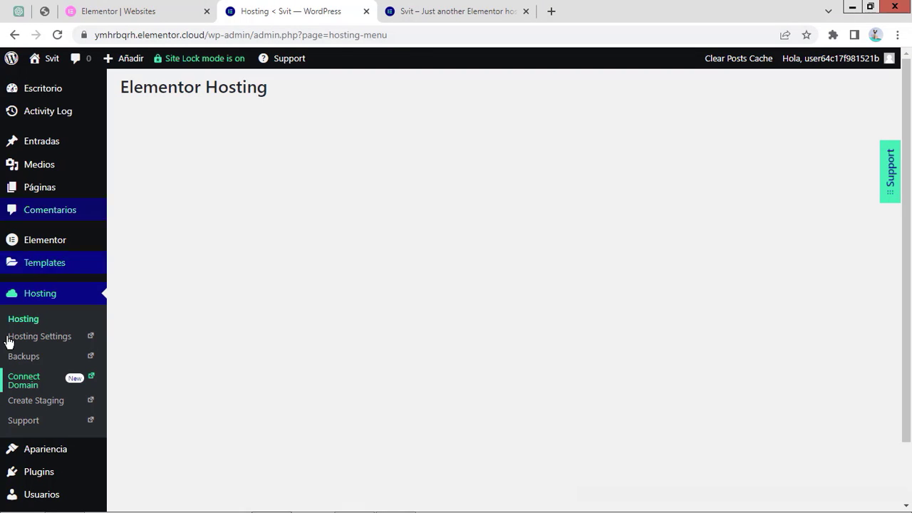
{"action": "scroll", "coordinate": [59, 467], "scroll_direction": "down", "scroll_amount": 1}
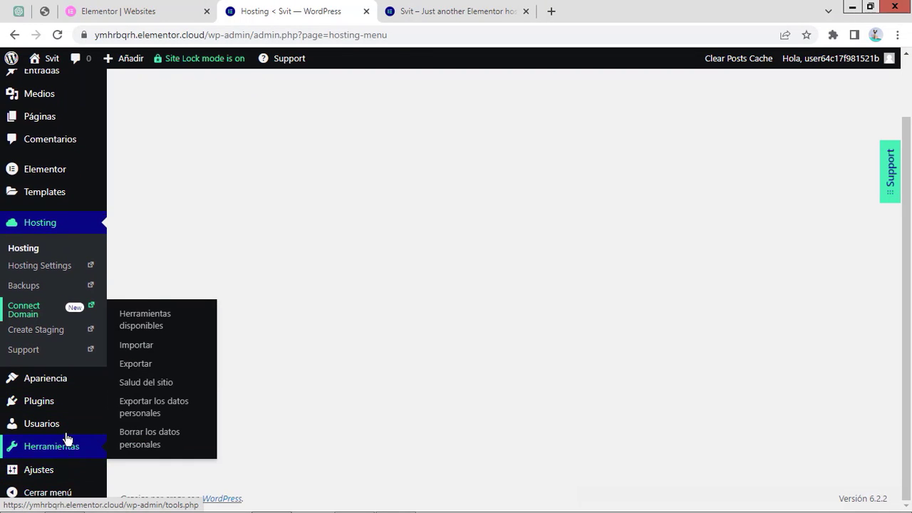
{"action": "scroll", "coordinate": [65, 436], "scroll_direction": "up", "scroll_amount": 1}
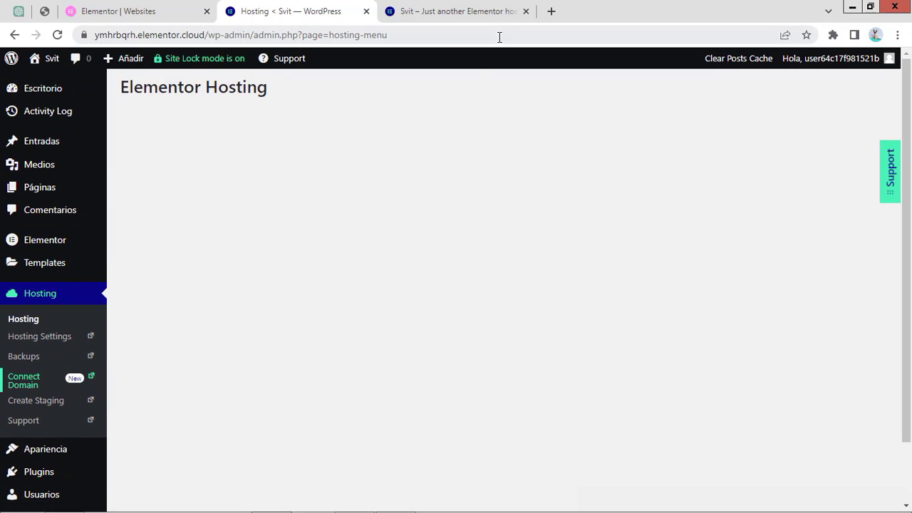
Go to Ajustes > Enlaces permanentes, where the /%postname%/ structure is in force.
{"action": "mouse_move", "coordinate": [65, 91]}
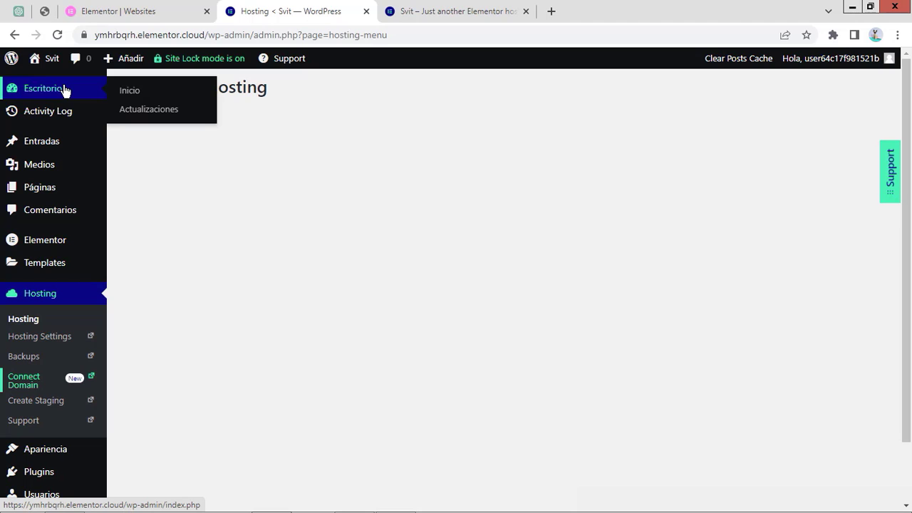
{"action": "scroll", "coordinate": [21, 375], "scroll_direction": "down", "scroll_amount": 1}
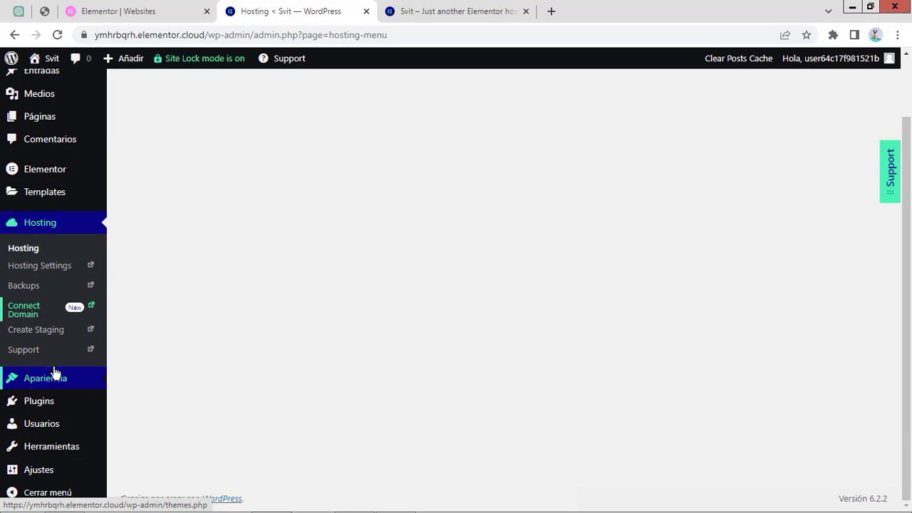
{"action": "mouse_move", "coordinate": [57, 374]}
{"action": "mouse_move", "coordinate": [34, 470]}
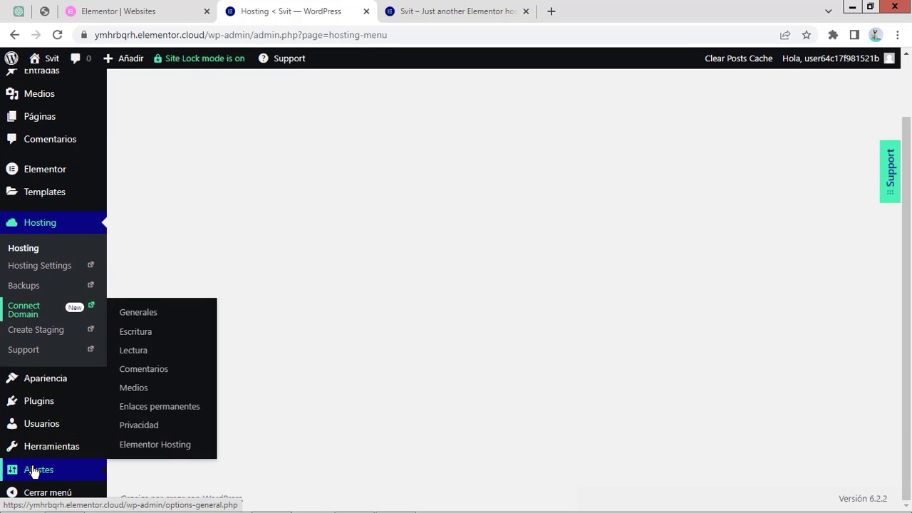
{"action": "left_click", "coordinate": [161, 411]}
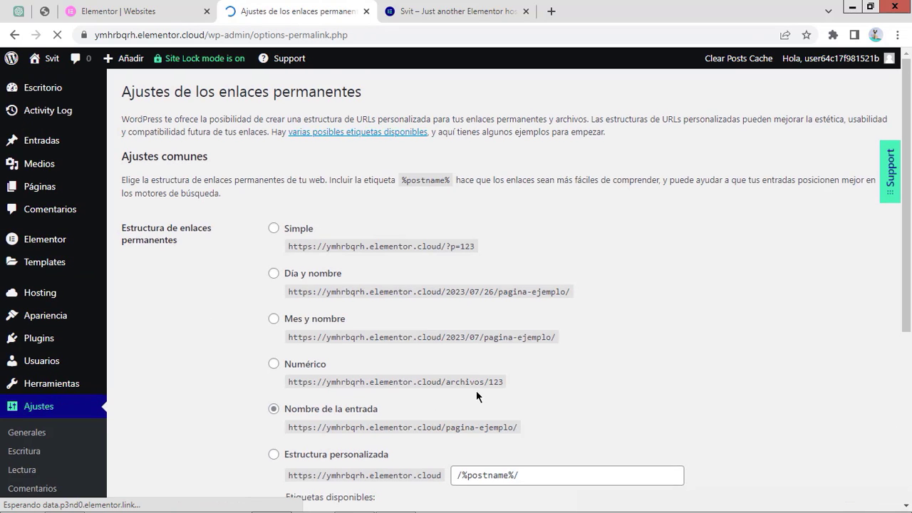
Set the permalink structure to 'Nombre de la entrada' and save the changes.
{"action": "scroll", "coordinate": [354, 262], "scroll_direction": "down", "scroll_amount": 3}
{"action": "left_click", "coordinate": [305, 209]}
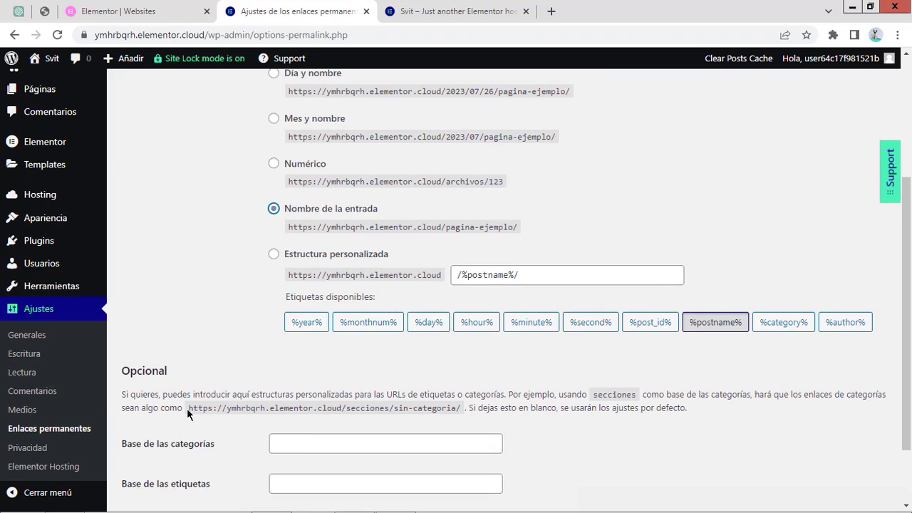
{"action": "scroll", "coordinate": [187, 409], "scroll_direction": "down", "scroll_amount": 2}
{"action": "left_click", "coordinate": [168, 445]}
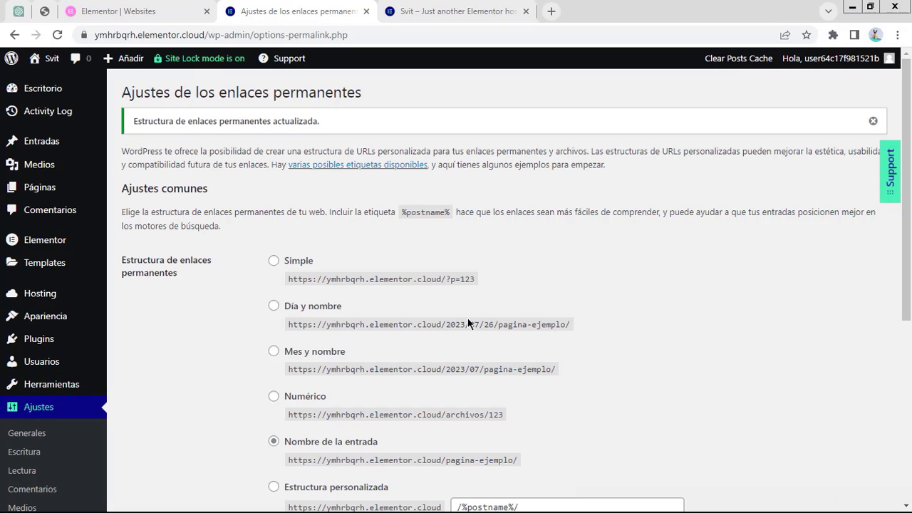
Glance at the live Svit site, then go to the list of all pages.
{"action": "left_click", "coordinate": [433, 12]}
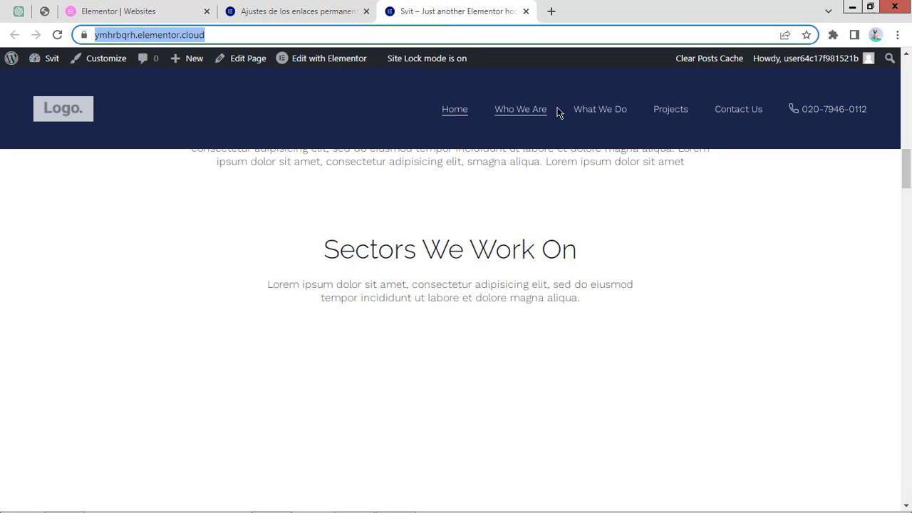
{"action": "left_click", "coordinate": [302, 9]}
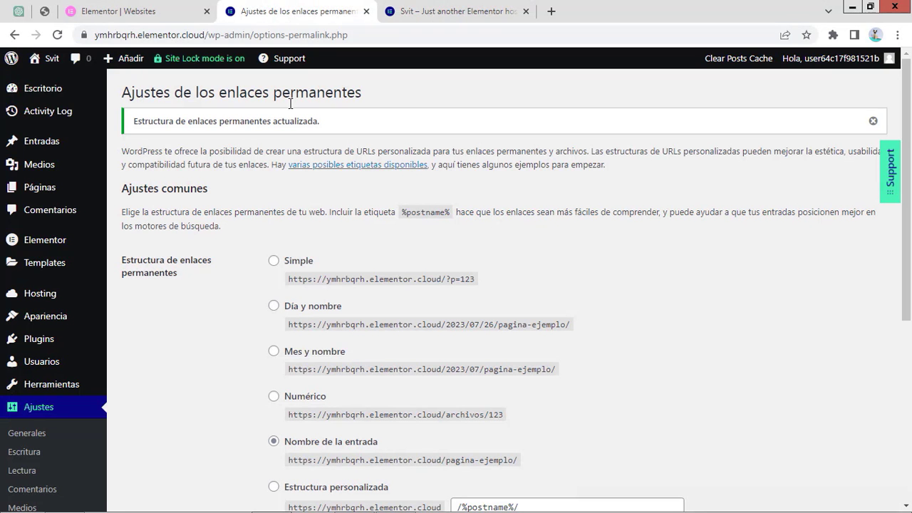
{"action": "mouse_move", "coordinate": [25, 193]}
{"action": "left_click", "coordinate": [147, 190]}
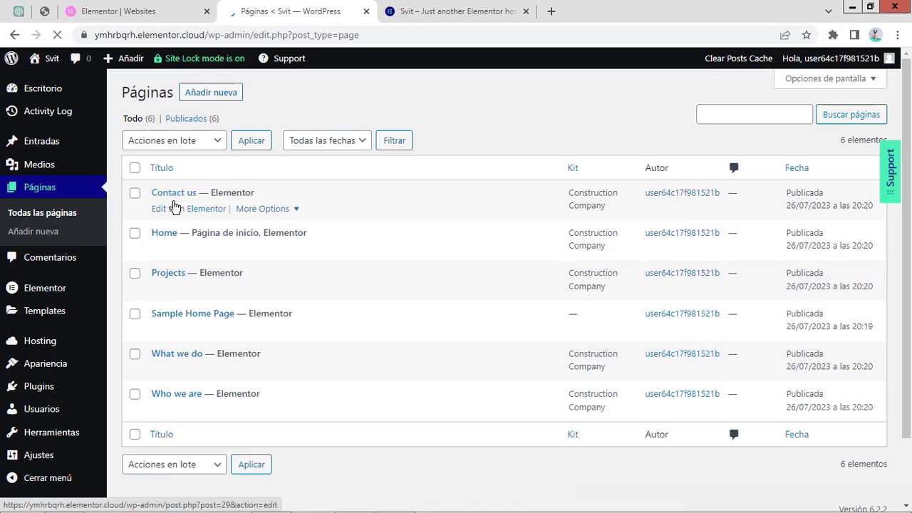
Rename the Contact us page to 'Contacto' and Home to 'Inicio'.
{"action": "mouse_move", "coordinate": [186, 210]}
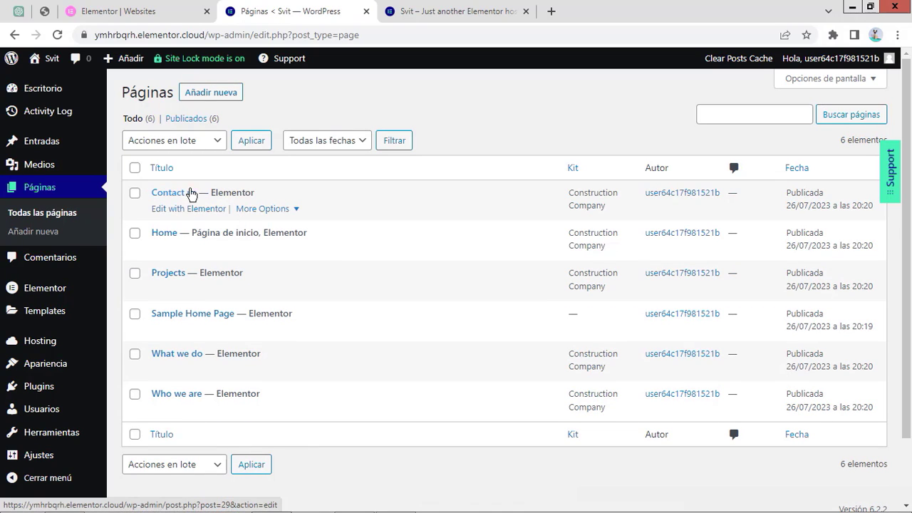
{"action": "left_click", "coordinate": [298, 211]}
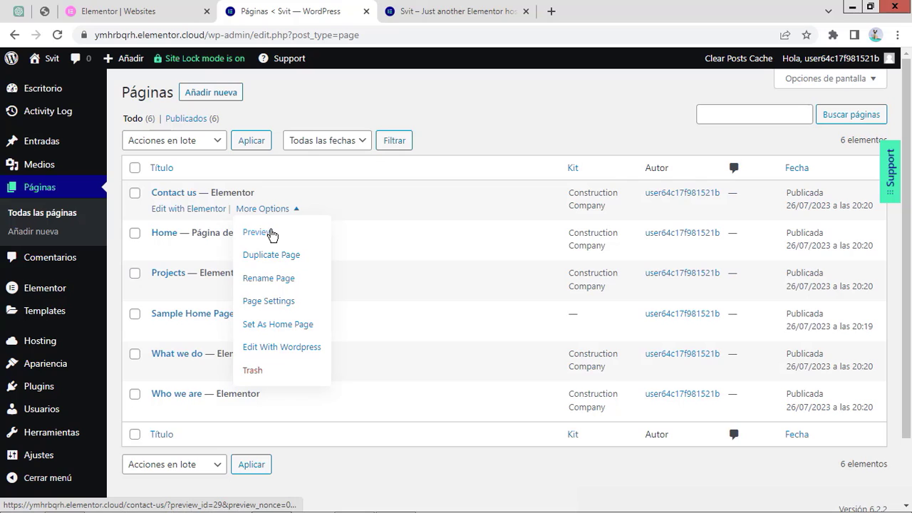
{"action": "left_click", "coordinate": [256, 279]}
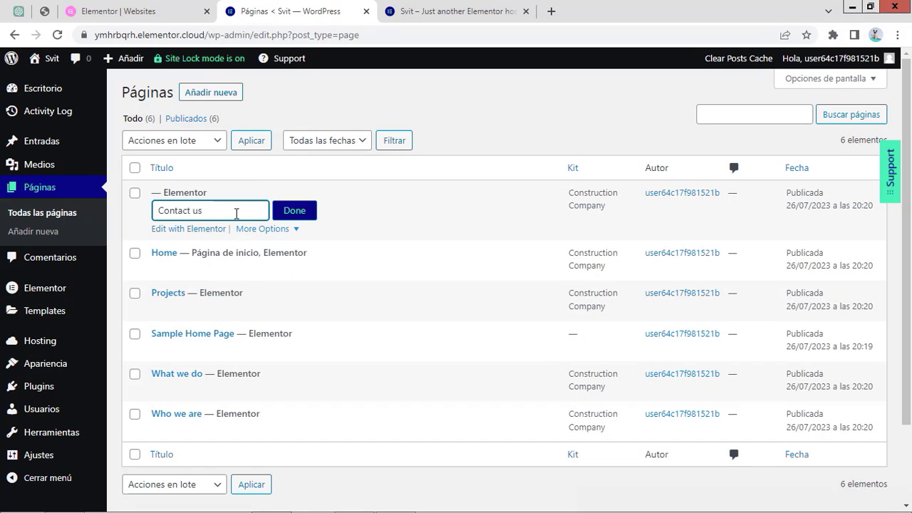
{"action": "left_click", "coordinate": [224, 212]}
{"action": "left_click", "coordinate": [294, 210]}
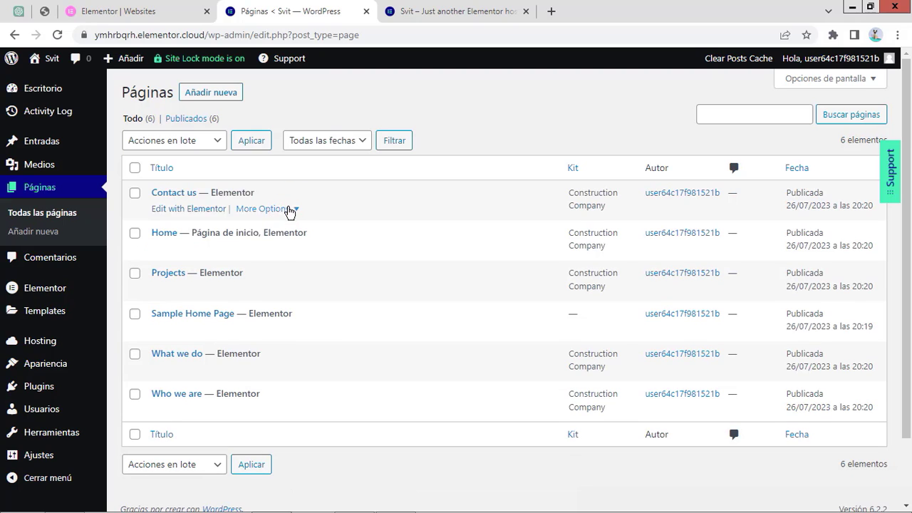
{"action": "left_click", "coordinate": [294, 249]}
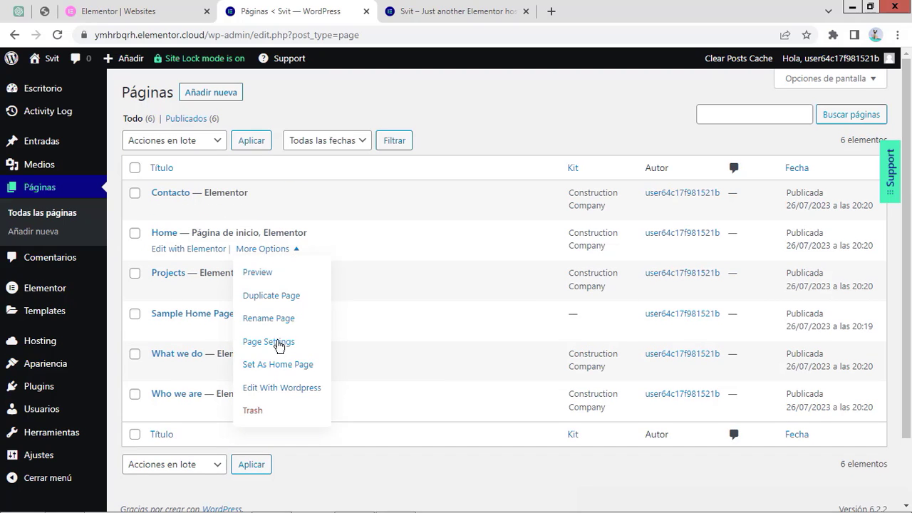
{"action": "left_click", "coordinate": [279, 318]}
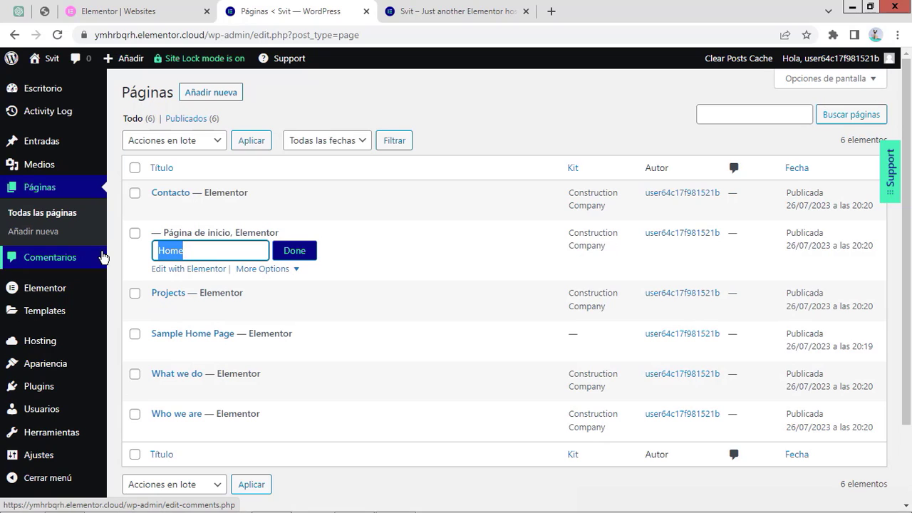
{"action": "type", "text": "Inicio"}
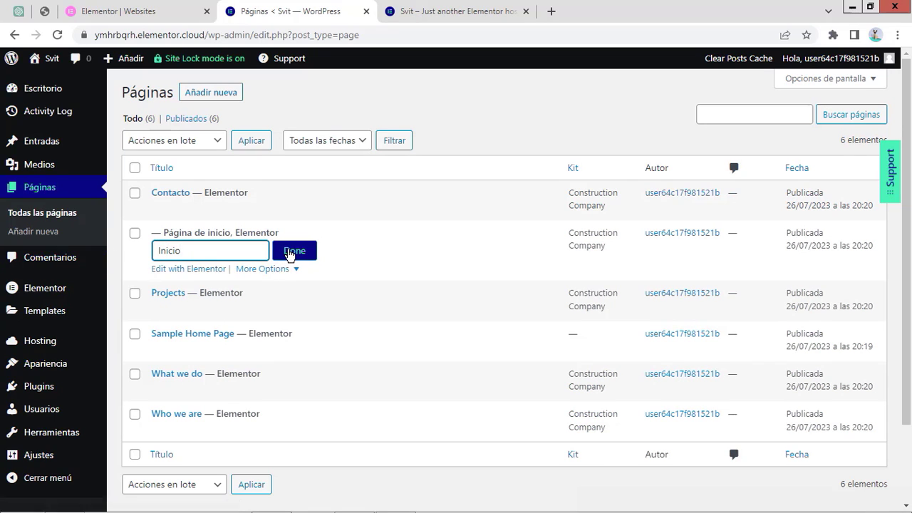
{"action": "left_click", "coordinate": [294, 250]}
Rename the Projects page to 'Proyectos' and What we do to 'Que hacemos'.
{"action": "left_click", "coordinate": [298, 292]}
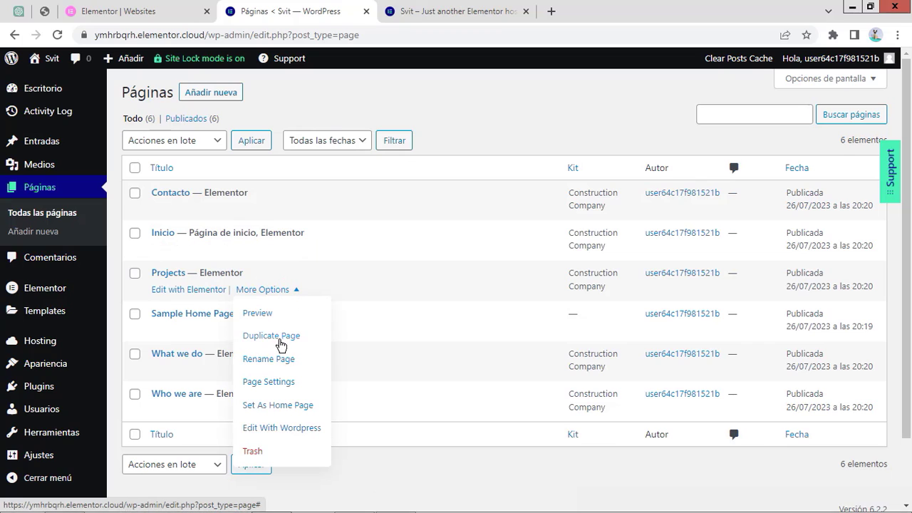
{"action": "left_click", "coordinate": [279, 361]}
{"action": "double_click", "coordinate": [178, 292]}
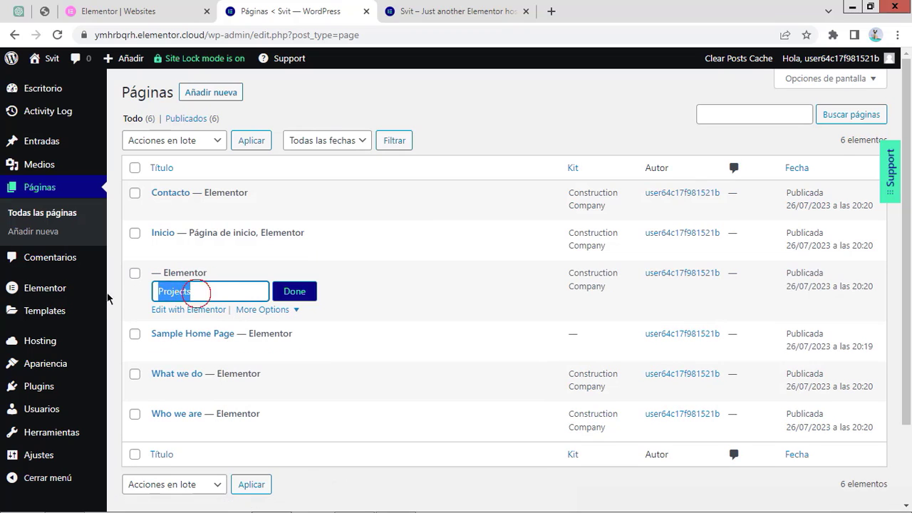
{"action": "mouse_move", "coordinate": [95, 298]}
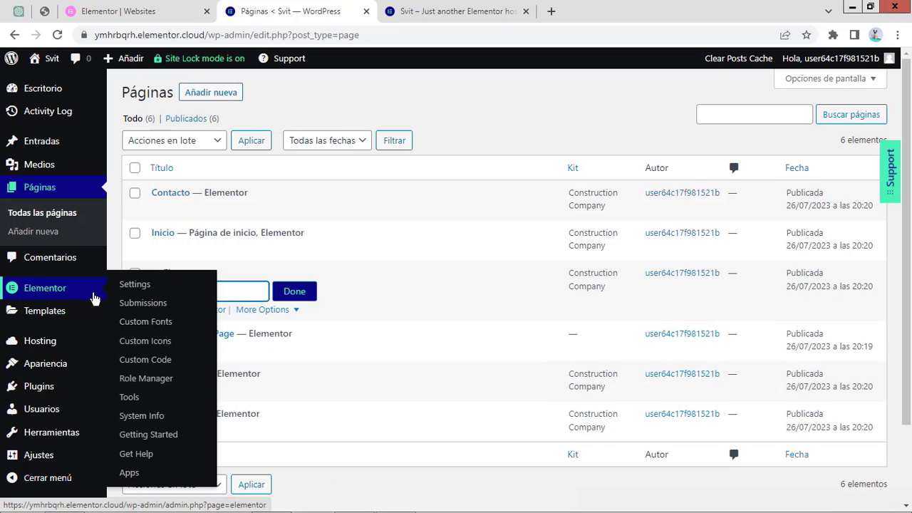
{"action": "type", "text": "Proyectos"}
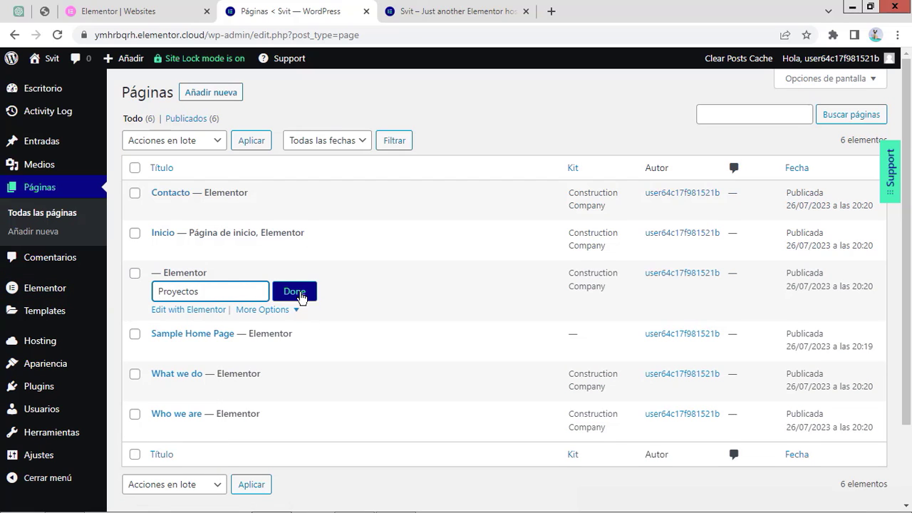
{"action": "left_click", "coordinate": [296, 292]}
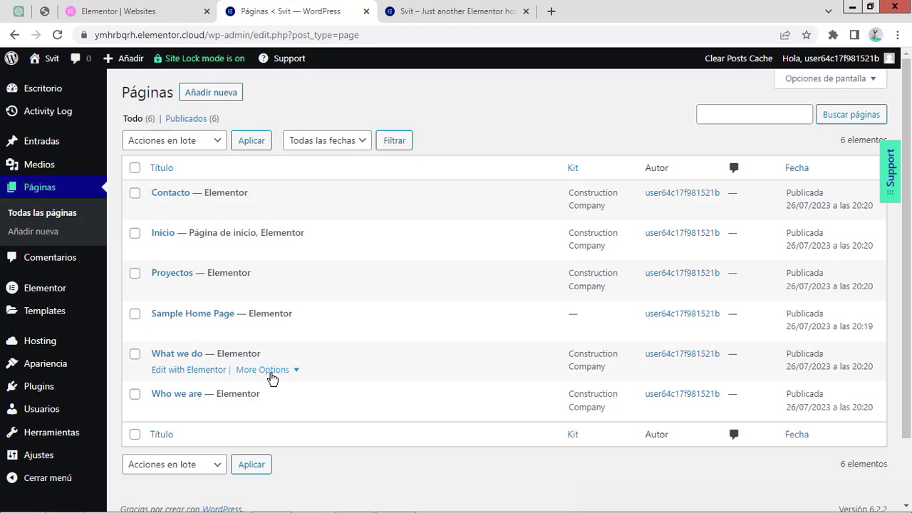
{"action": "left_click", "coordinate": [298, 370]}
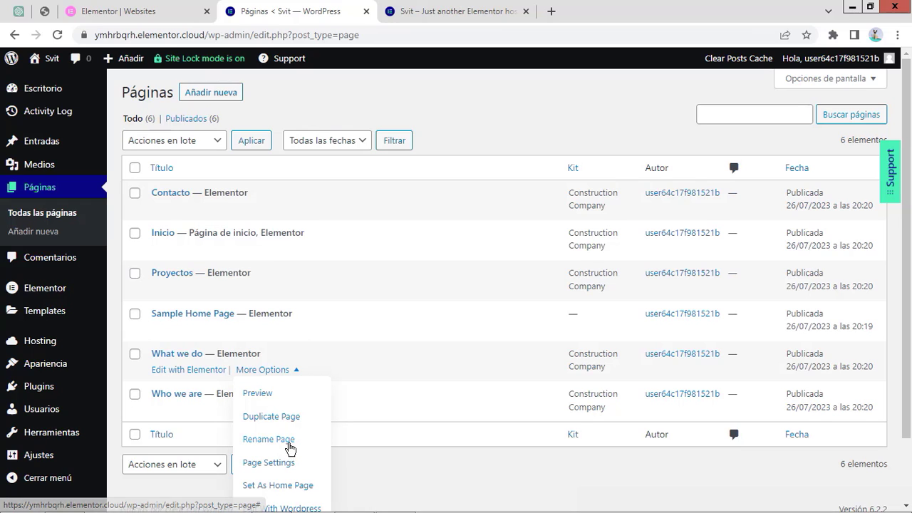
{"action": "left_click", "coordinate": [278, 441]}
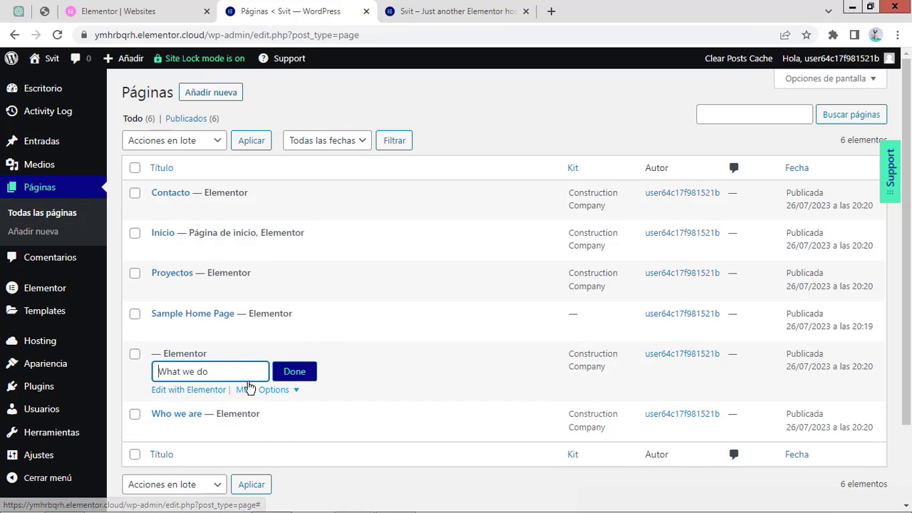
{"action": "left_click_drag", "start_coordinate": [230, 372], "coordinate": [112, 377]}
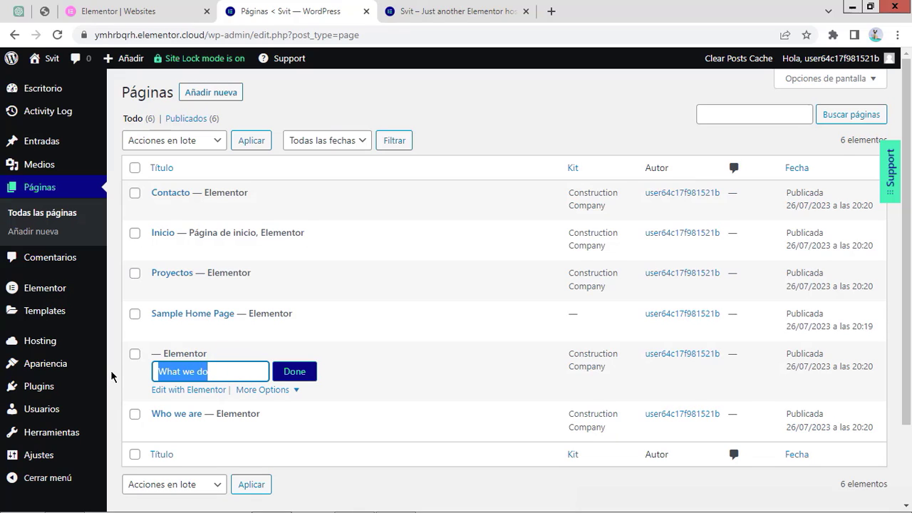
{"action": "type", "text": "Que hacemos"}
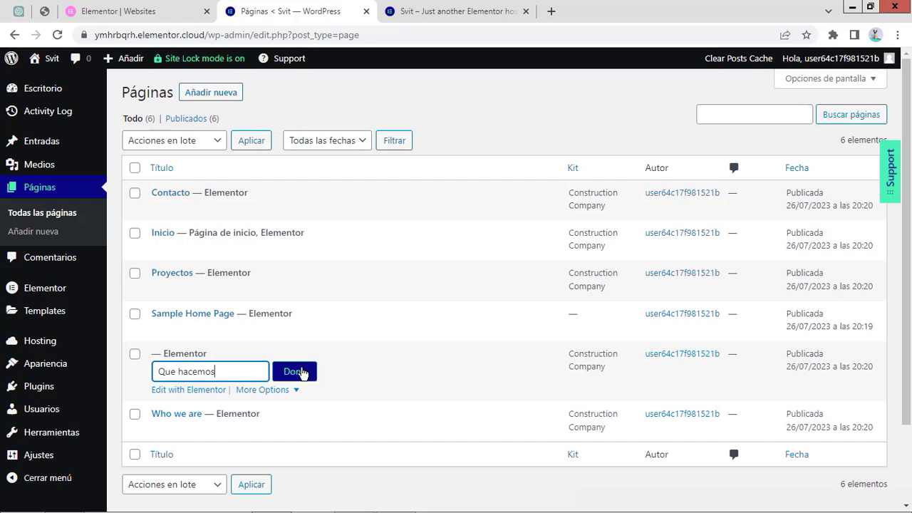
{"action": "left_click", "coordinate": [302, 373]}
Rename Who we are to 'Quienes somos', then reload the live site to check the menu.
{"action": "left_click", "coordinate": [296, 411]}
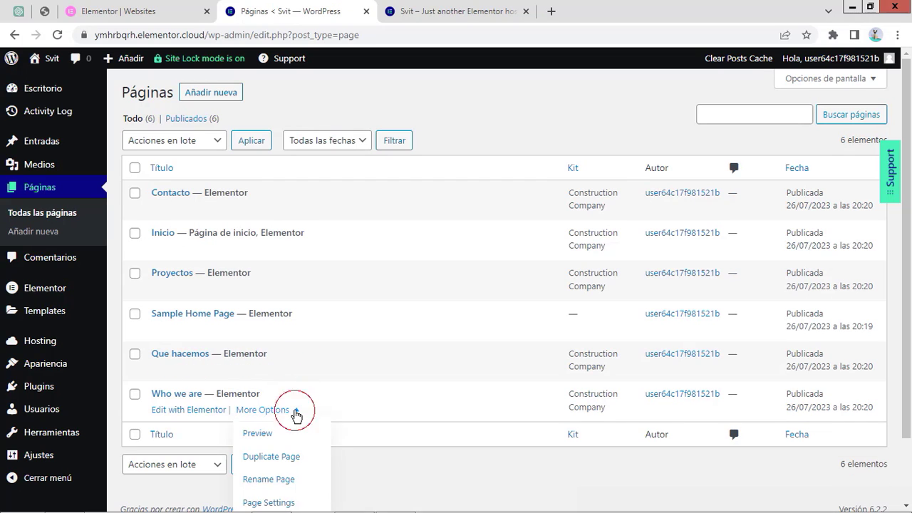
{"action": "left_click", "coordinate": [284, 480]}
{"action": "left_click_drag", "start_coordinate": [221, 412], "coordinate": [10, 412]}
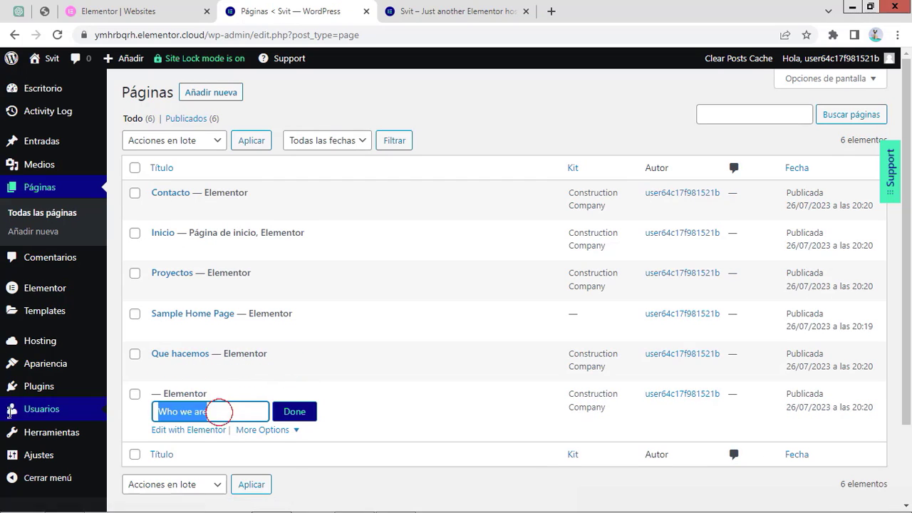
{"action": "mouse_move", "coordinate": [8, 417]}
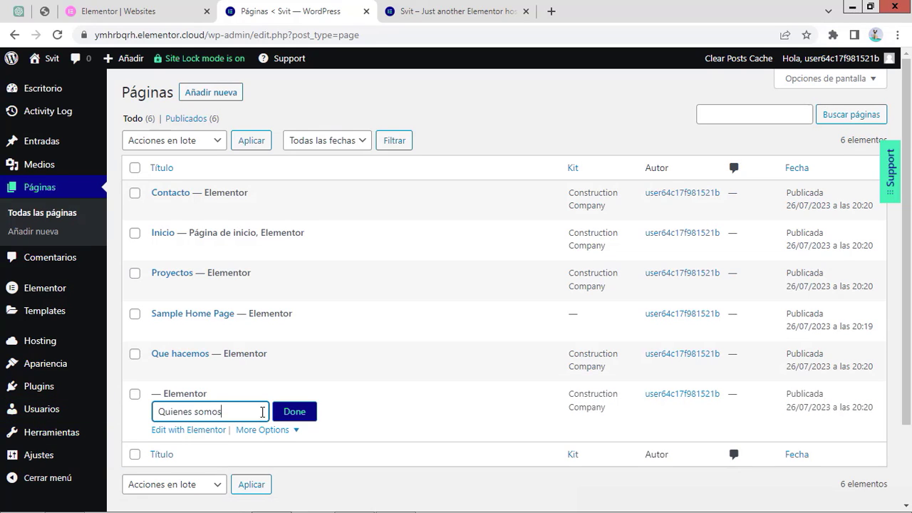
{"action": "left_click", "coordinate": [294, 412]}
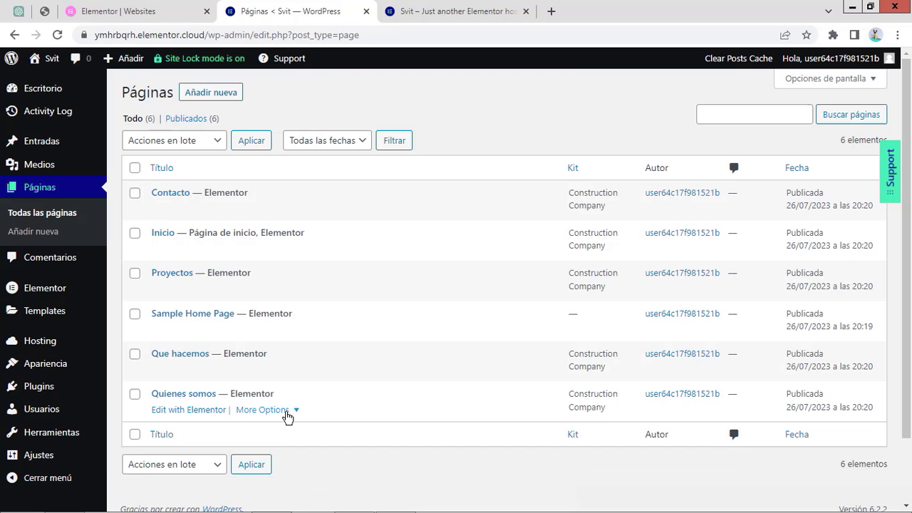
{"action": "left_click", "coordinate": [422, 11]}
{"action": "left_click", "coordinate": [57, 34]}
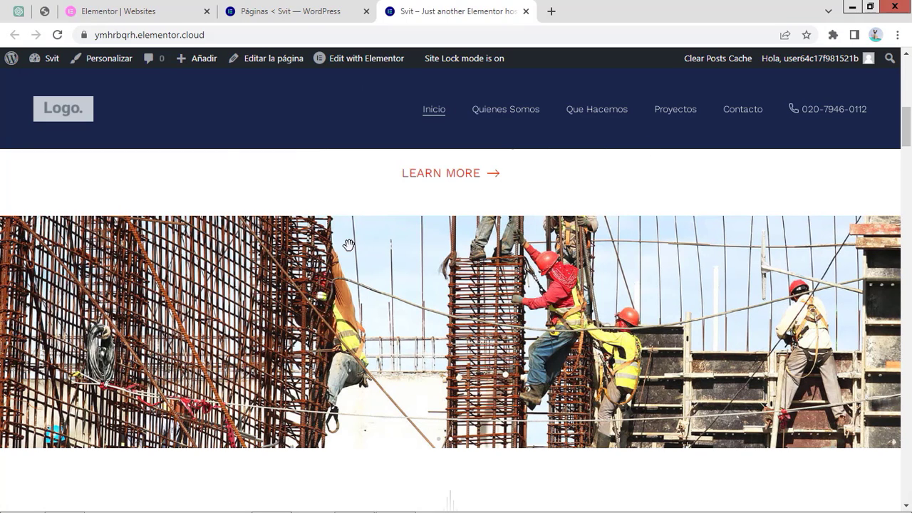
{"action": "scroll", "coordinate": [349, 245], "scroll_direction": "up", "scroll_amount": 8}
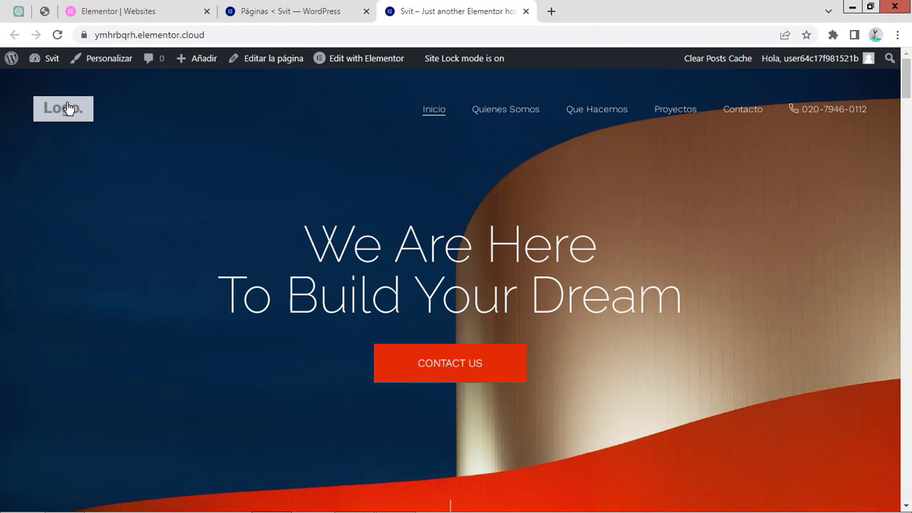
{"action": "left_click", "coordinate": [313, 9]}
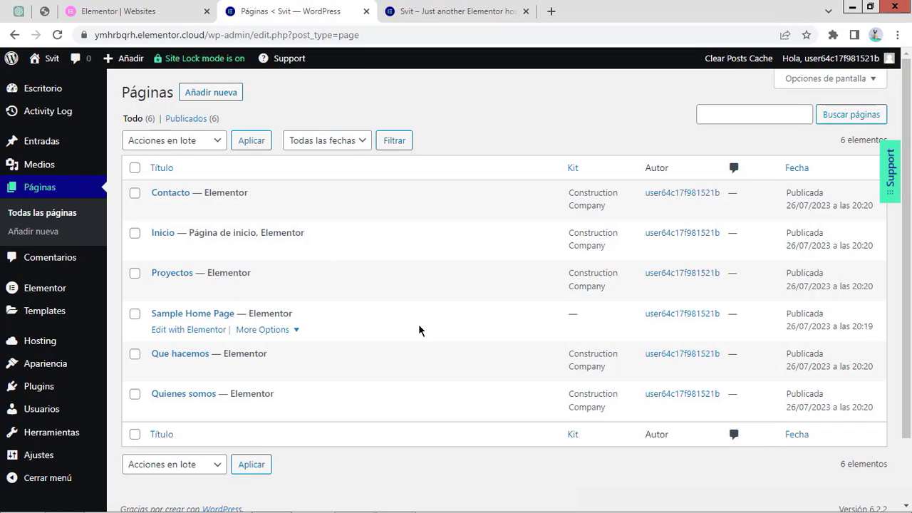
{"action": "mouse_move", "coordinate": [350, 235]}
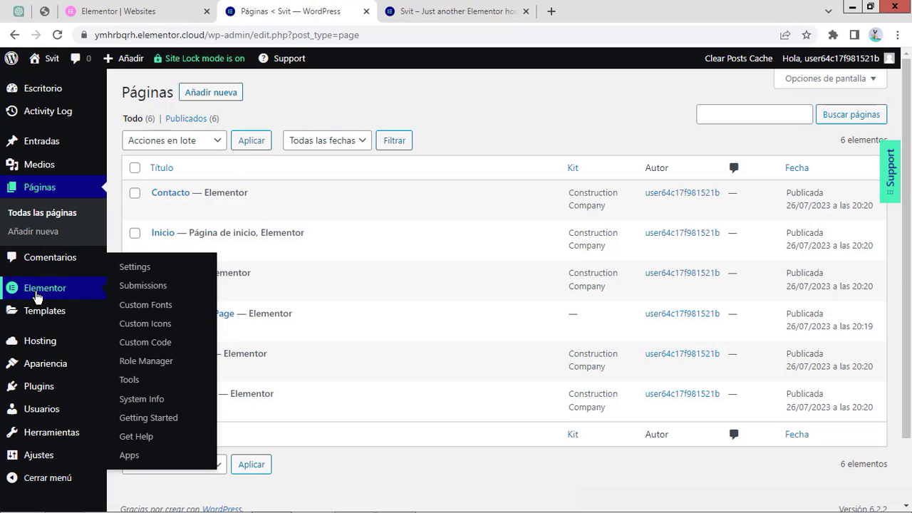
{"action": "left_click", "coordinate": [421, 12]}
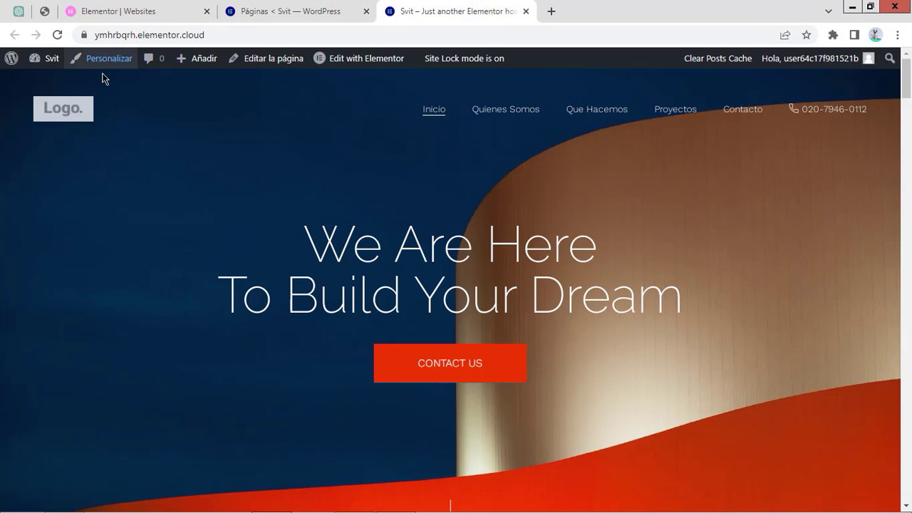
{"action": "left_click", "coordinate": [72, 114]}
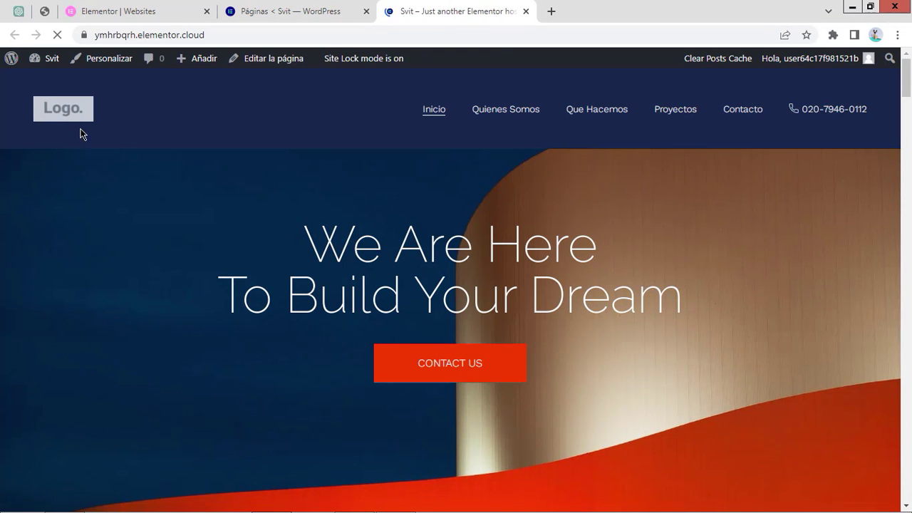
{"action": "left_click", "coordinate": [310, 14]}
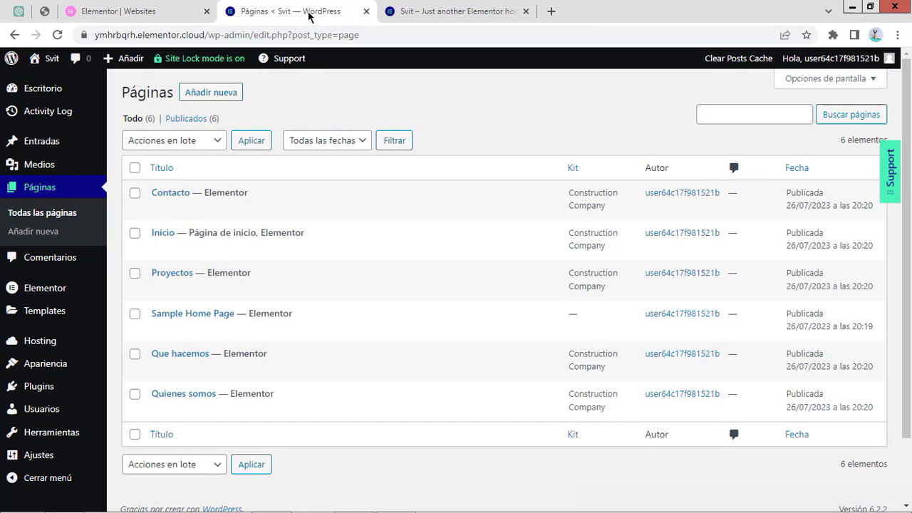
Open Apariencia > Personalizar in a new browser tab and switch to it.
{"action": "mouse_move", "coordinate": [62, 311]}
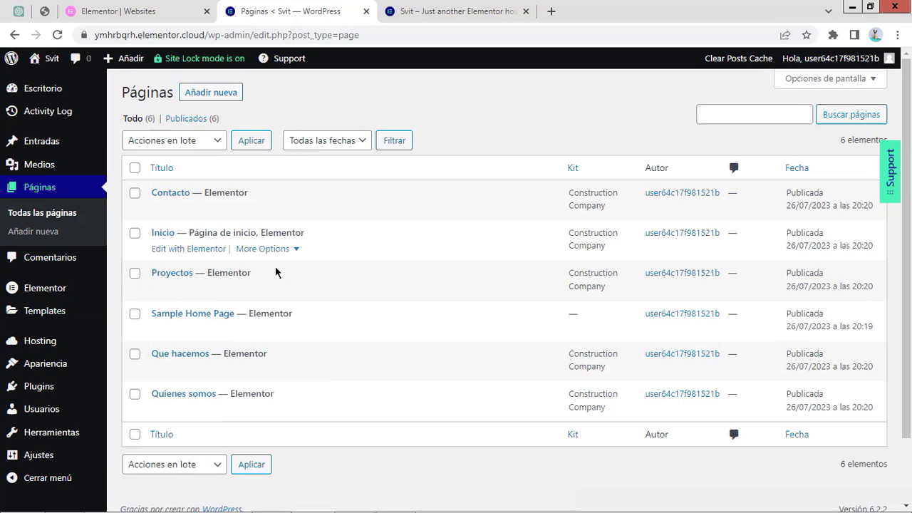
{"action": "mouse_move", "coordinate": [47, 372]}
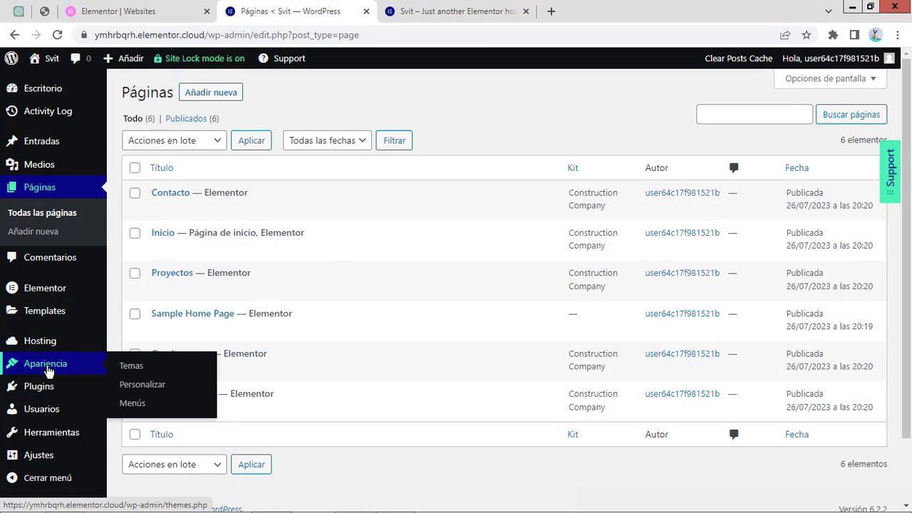
{"action": "right_click", "coordinate": [144, 384]}
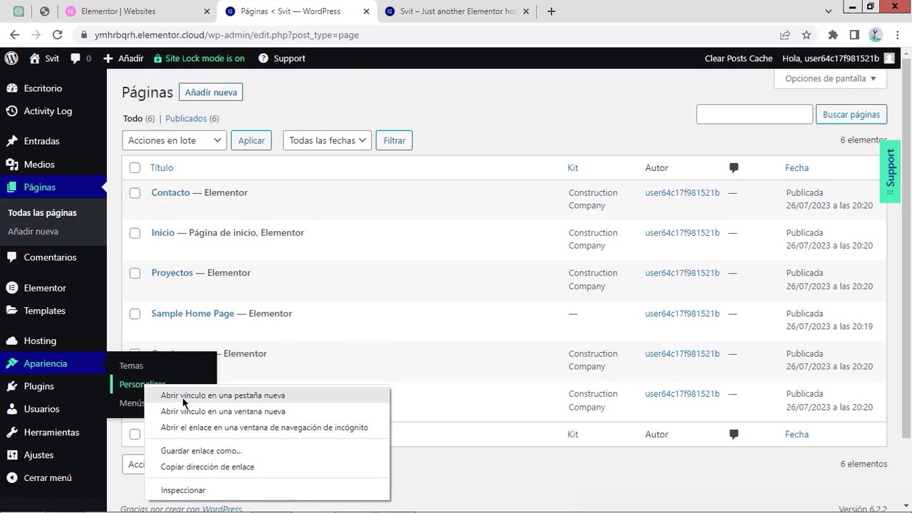
{"action": "left_click", "coordinate": [182, 401]}
{"action": "left_click", "coordinate": [425, 7]}
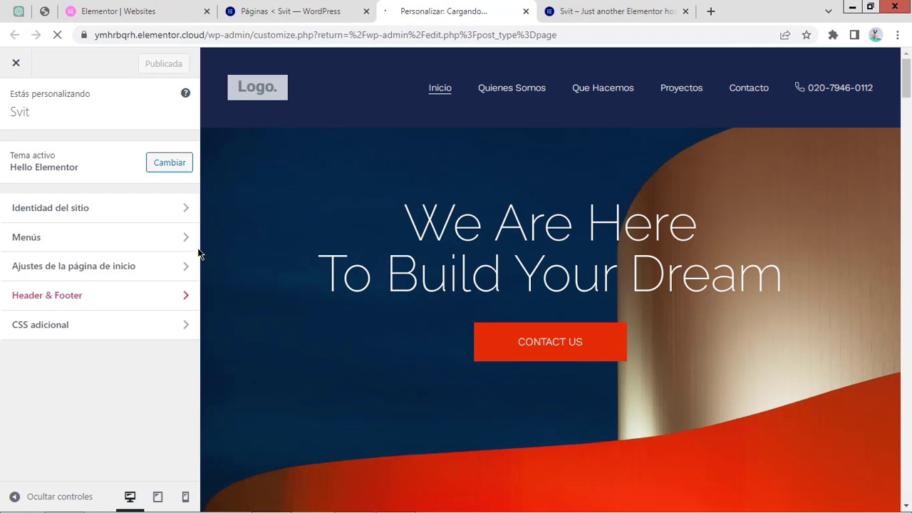
Open Identidad del sitio and browse the media library for a logo, closing it without choosing.
{"action": "left_click", "coordinate": [157, 207]}
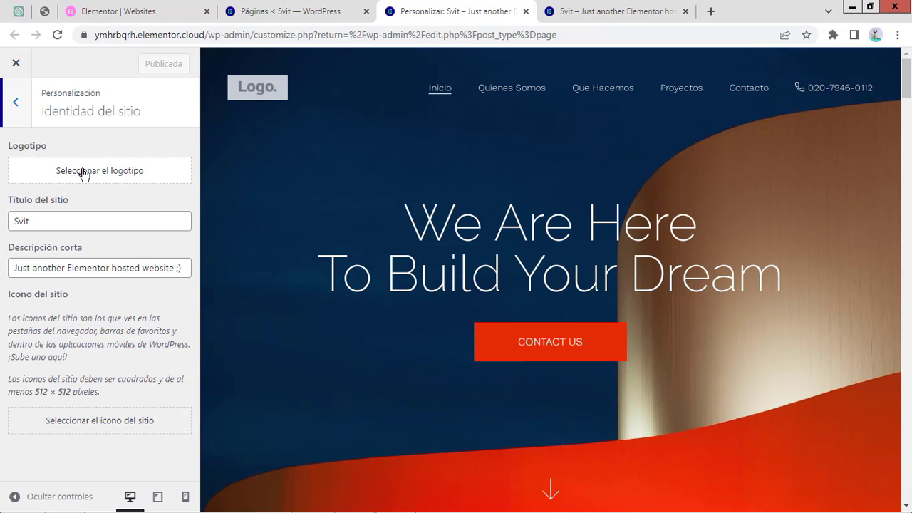
{"action": "left_click", "coordinate": [83, 172]}
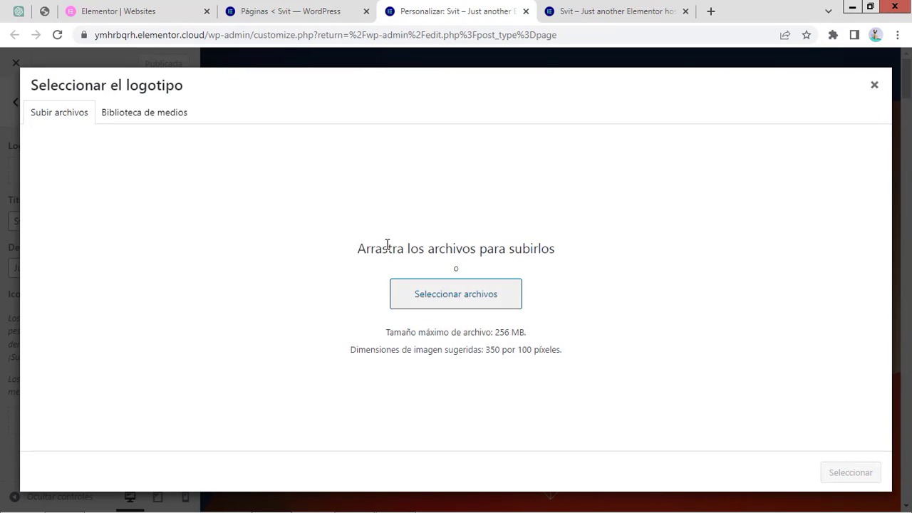
{"action": "left_click", "coordinate": [158, 111]}
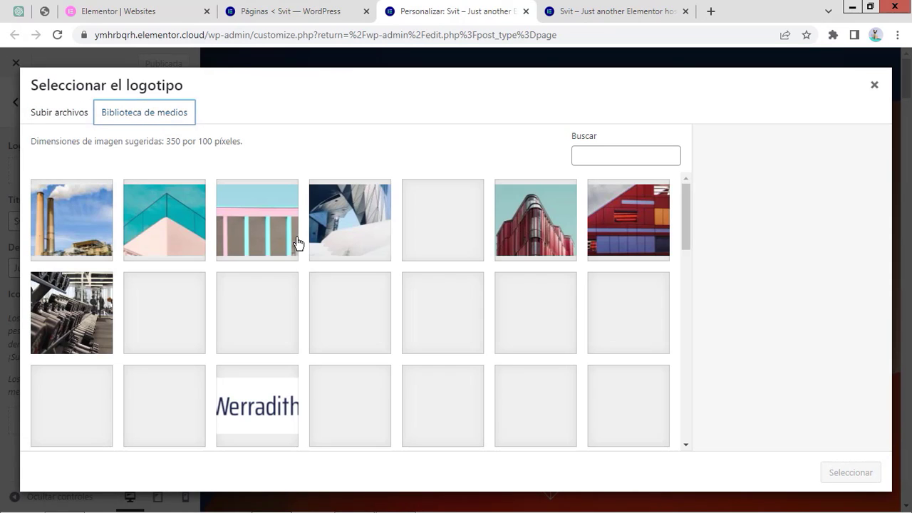
{"action": "scroll", "coordinate": [487, 360], "scroll_direction": "down", "scroll_amount": 3}
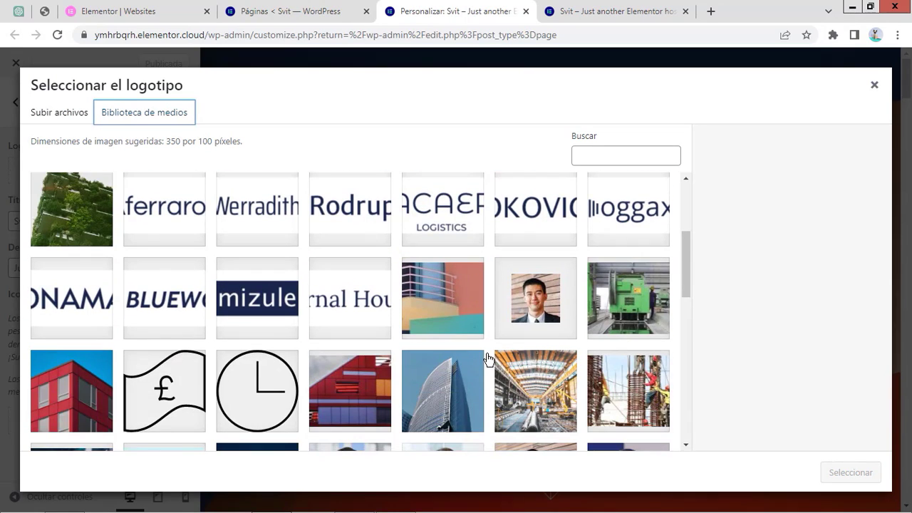
{"action": "scroll", "coordinate": [487, 358], "scroll_direction": "down", "scroll_amount": 6}
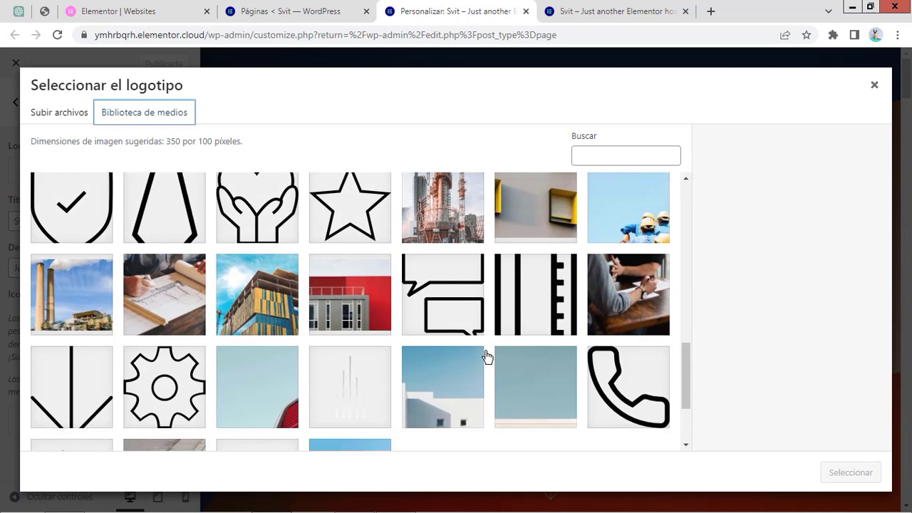
{"action": "scroll", "coordinate": [487, 356], "scroll_direction": "down", "scroll_amount": 3}
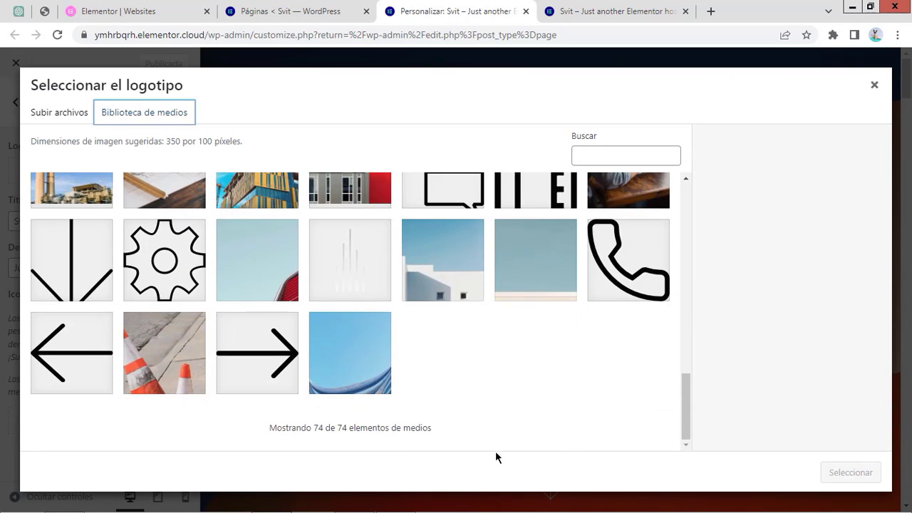
{"action": "scroll", "coordinate": [488, 419], "scroll_direction": "up", "scroll_amount": 12}
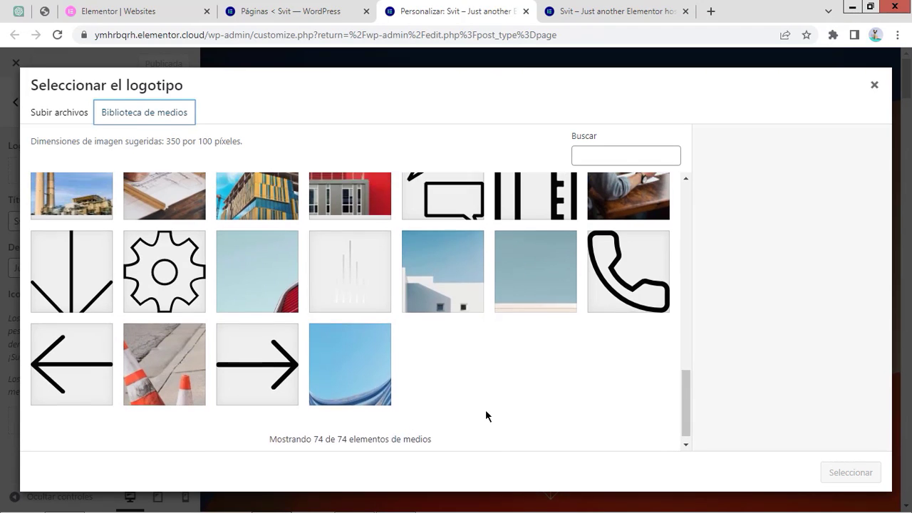
{"action": "scroll", "coordinate": [488, 416], "scroll_direction": "up", "scroll_amount": 2}
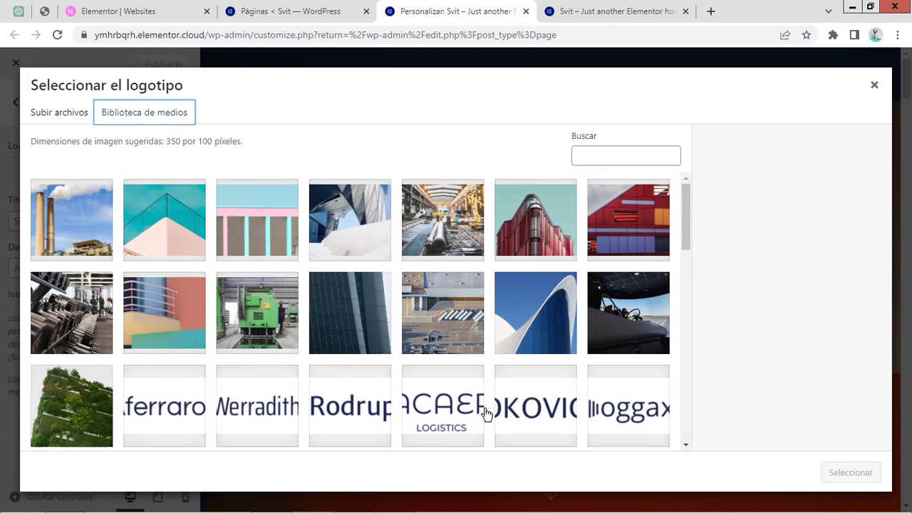
{"action": "left_click", "coordinate": [875, 85]}
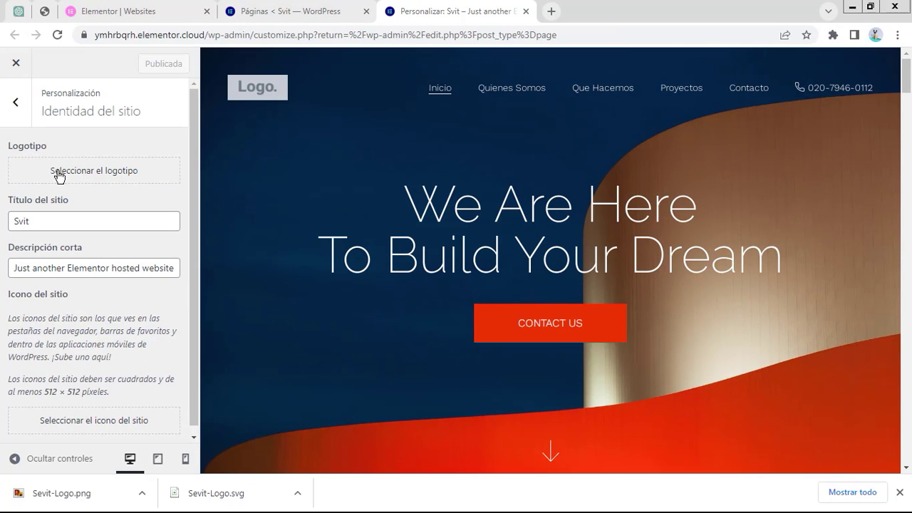
Upload Sevit-Logo.png from the computer as the site logo.
{"action": "left_click", "coordinate": [60, 176]}
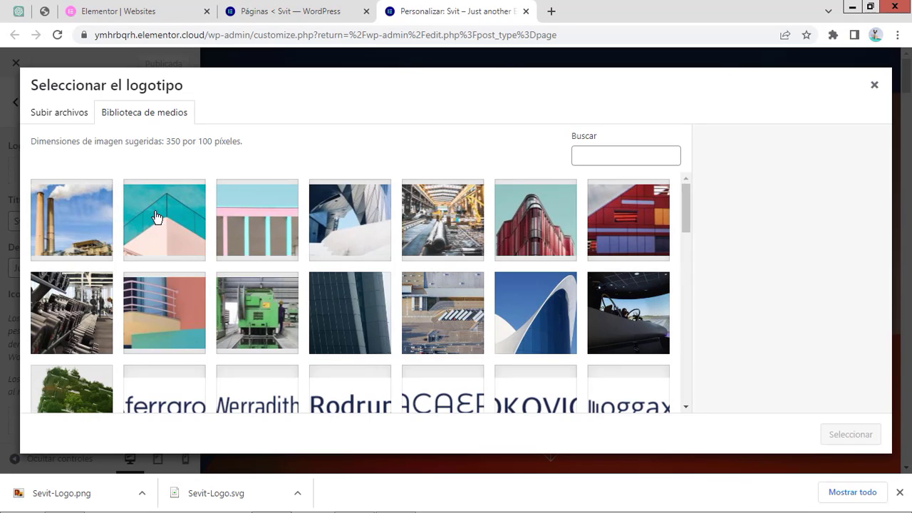
{"action": "left_click", "coordinate": [69, 116]}
{"action": "left_click", "coordinate": [449, 279]}
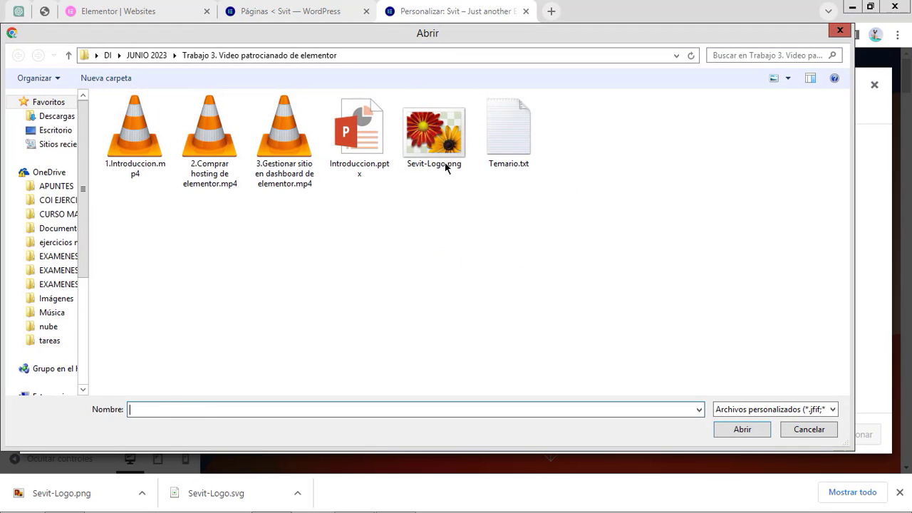
{"action": "double_click", "coordinate": [434, 136]}
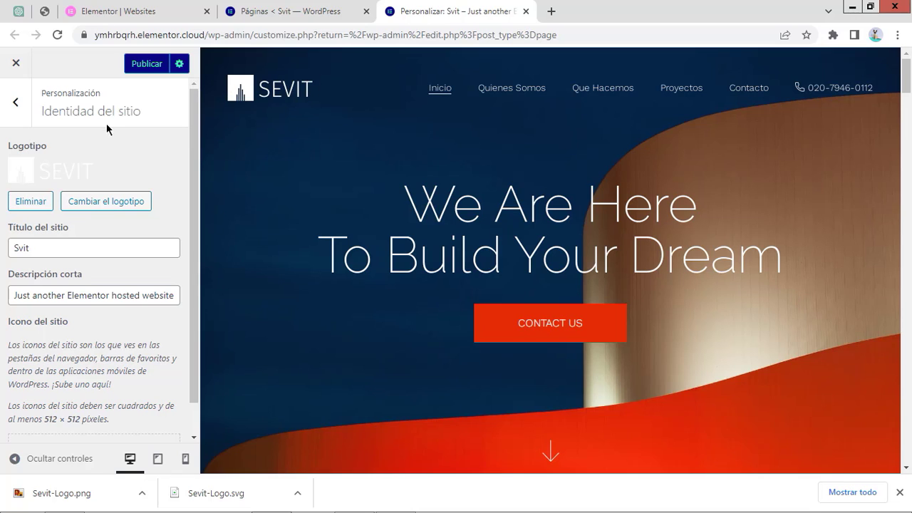
Publish the logo change and close the Customizer tab.
{"action": "left_click", "coordinate": [143, 65]}
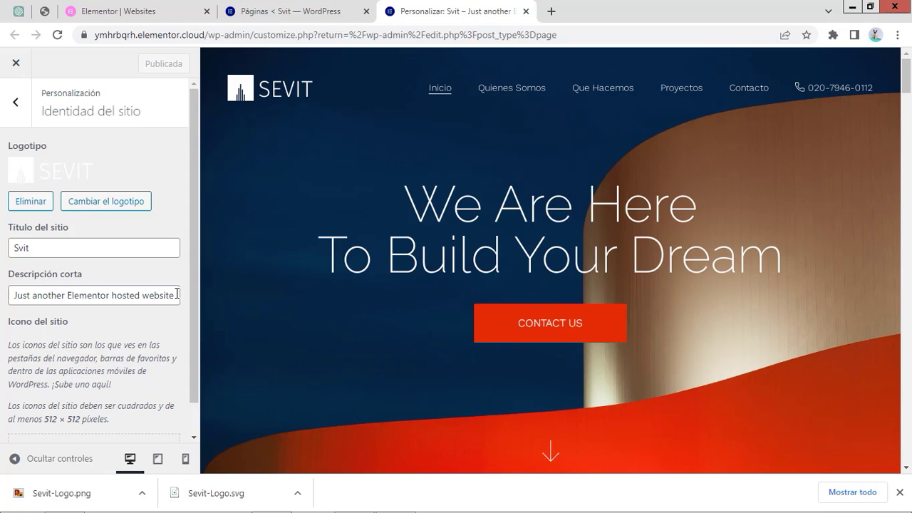
{"action": "scroll", "coordinate": [178, 293], "scroll_direction": "down", "scroll_amount": 1}
{"action": "scroll", "coordinate": [179, 293], "scroll_direction": "up", "scroll_amount": 1}
{"action": "left_click", "coordinate": [526, 12]}
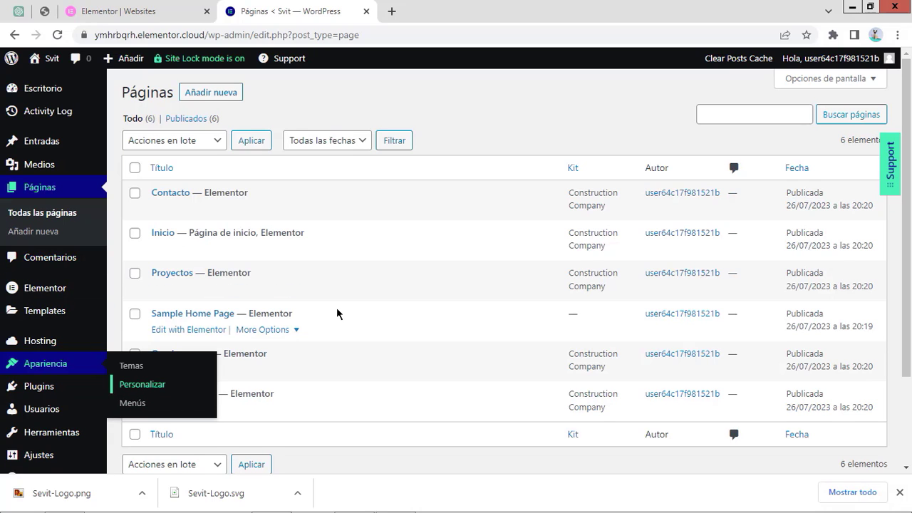
Go to the Escritorio home, look through the sidebar menus, then return to Páginas.
{"action": "mouse_move", "coordinate": [55, 87]}
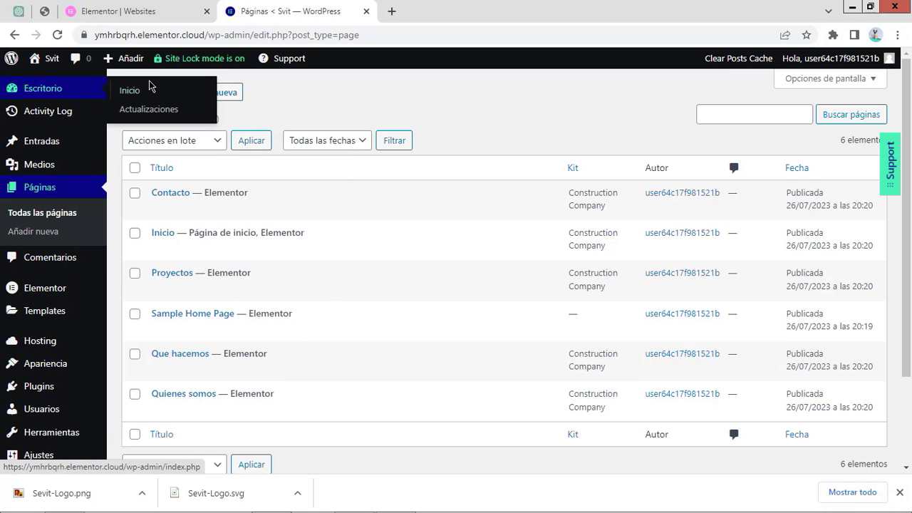
{"action": "left_click", "coordinate": [147, 91]}
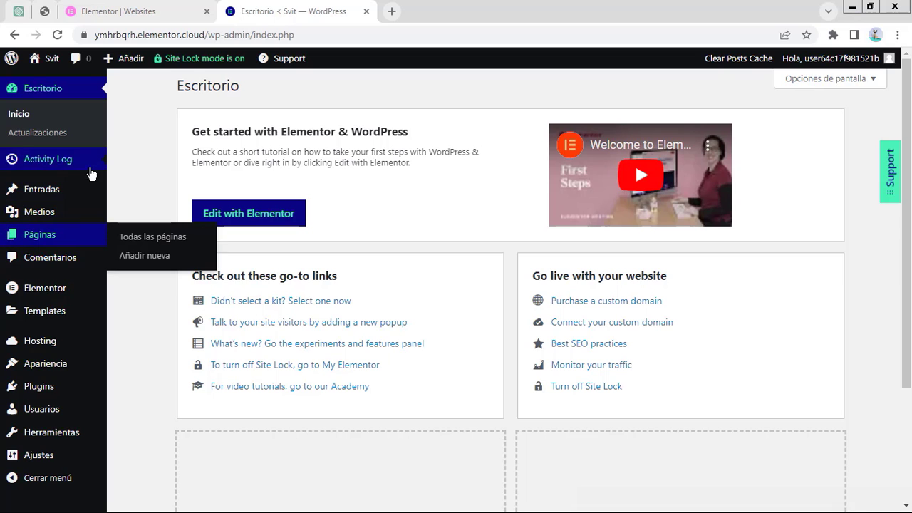
{"action": "mouse_move", "coordinate": [46, 314]}
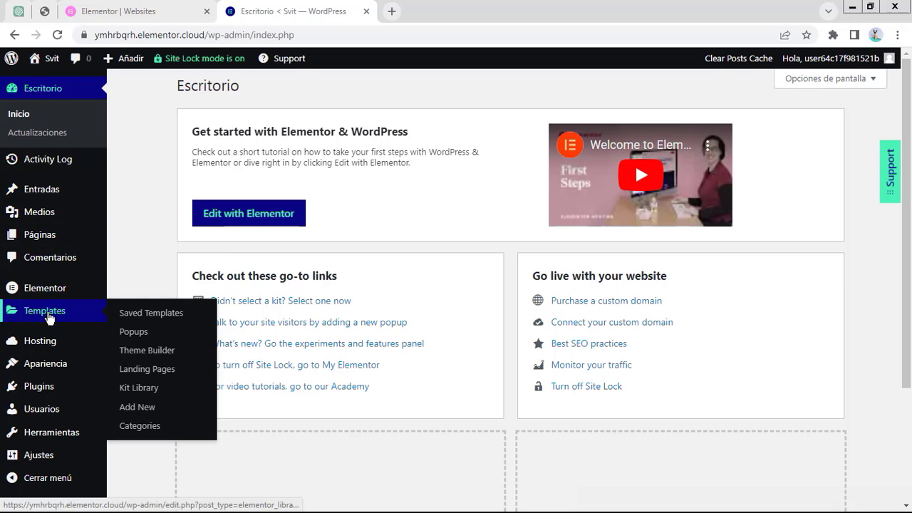
{"action": "mouse_move", "coordinate": [17, 193]}
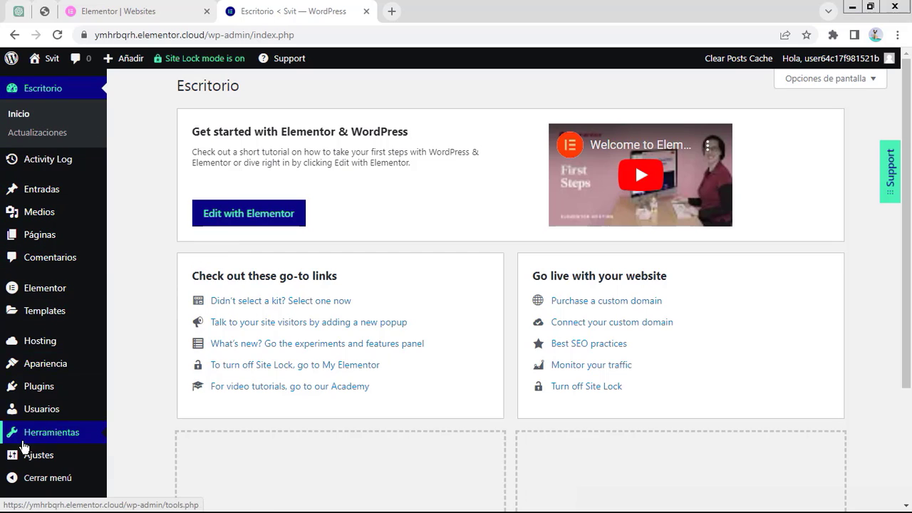
{"action": "mouse_move", "coordinate": [56, 456]}
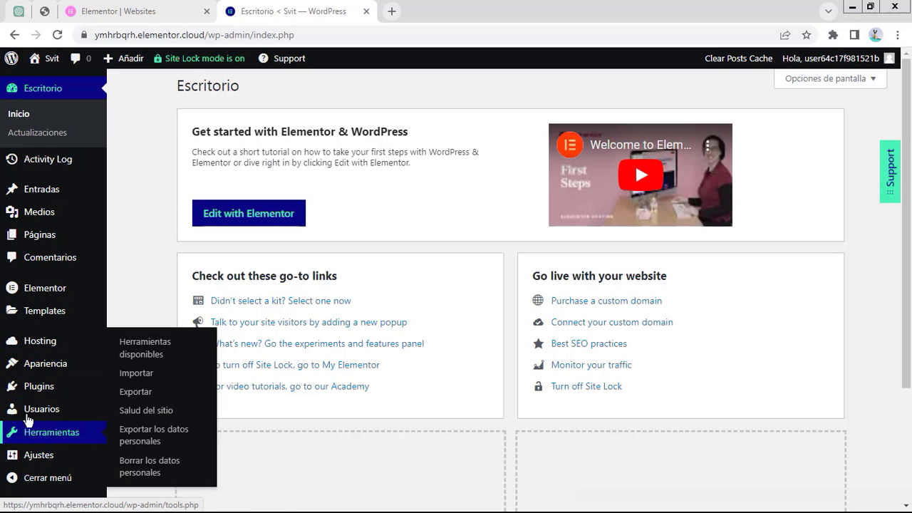
{"action": "mouse_move", "coordinate": [8, 304]}
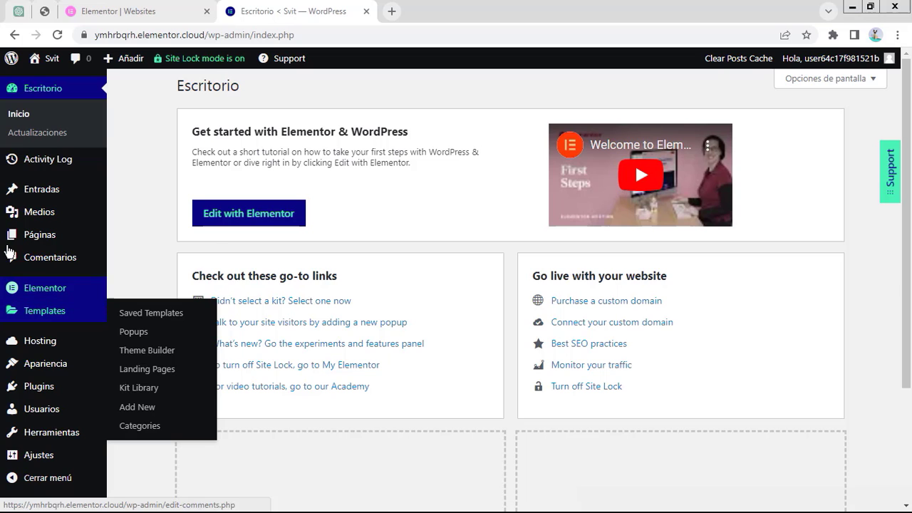
{"action": "left_click", "coordinate": [34, 235]}
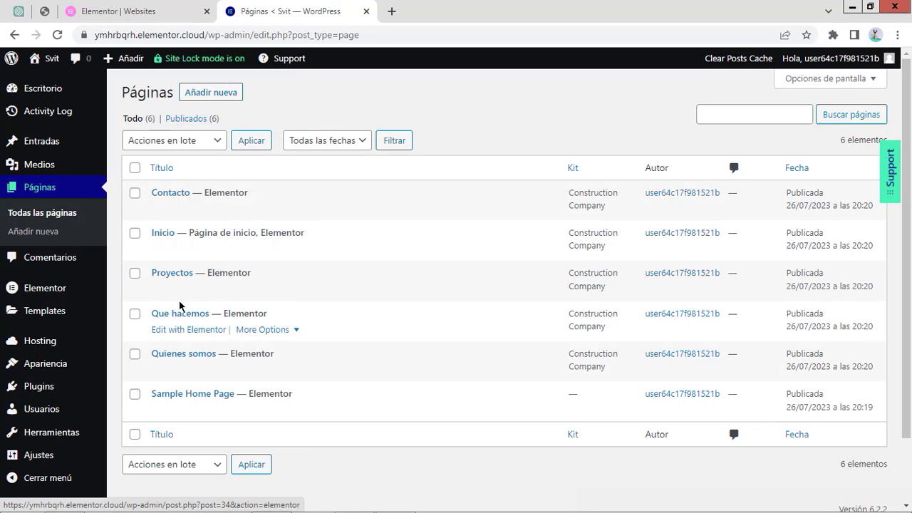
Open Sample Home Page's 'Edit with Elementor' link in a new tab and switch to it.
{"action": "scroll", "coordinate": [311, 372], "scroll_direction": "down", "scroll_amount": 2}
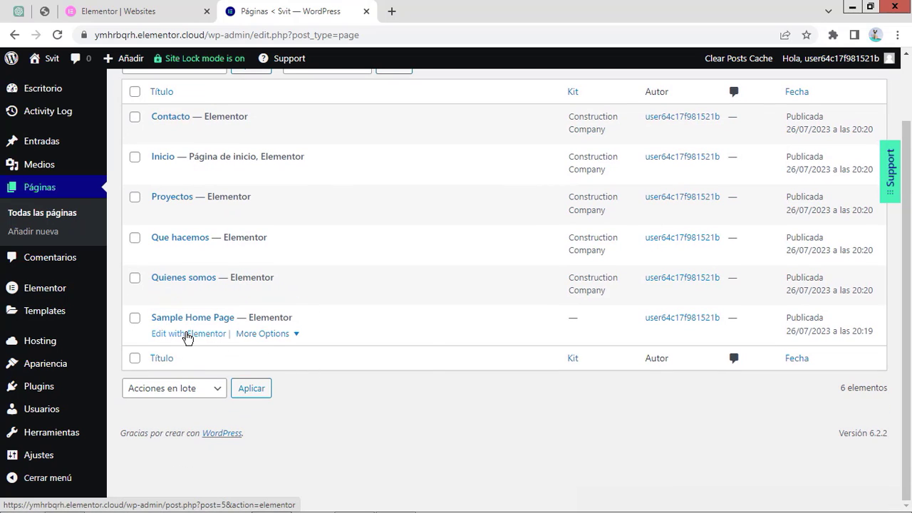
{"action": "right_click", "coordinate": [186, 335]}
{"action": "left_click", "coordinate": [211, 346]}
{"action": "left_click", "coordinate": [462, 15]}
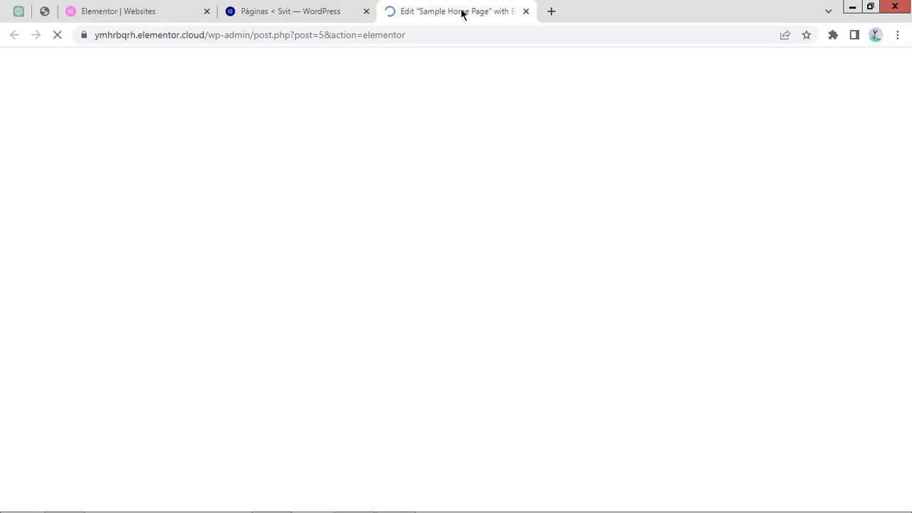
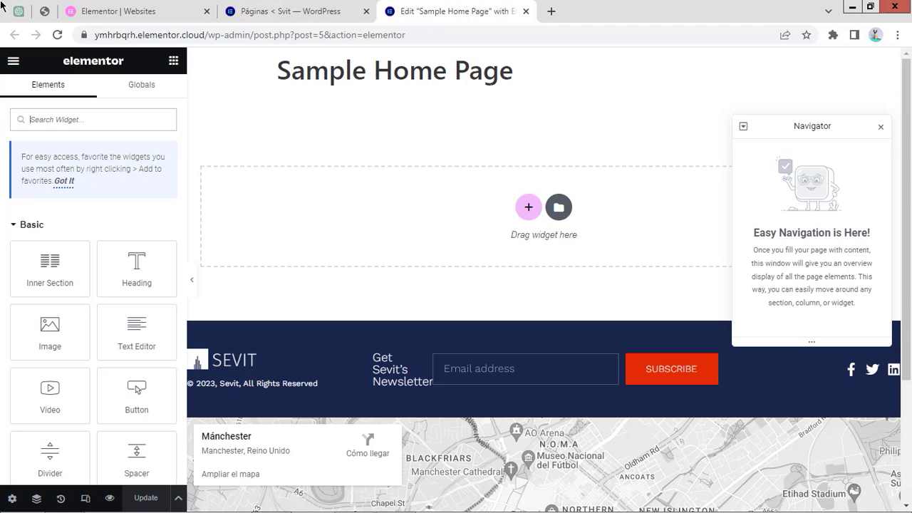
Close the Navigator panel over the Sample Home Page canvas.
{"action": "left_click", "coordinate": [881, 127]}
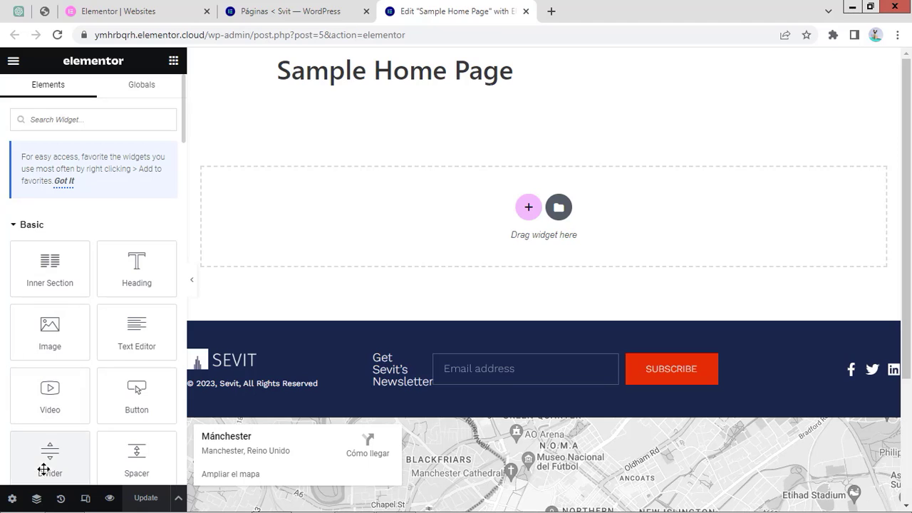
Open Page Settings and look through its Settings, Style and Advanced tabs.
{"action": "left_click", "coordinate": [12, 499]}
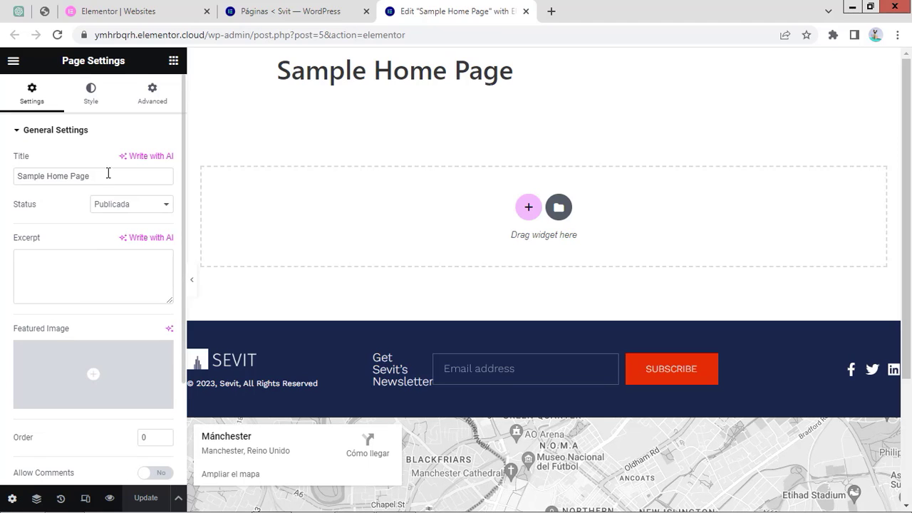
{"action": "left_click_drag", "start_coordinate": [108, 176], "coordinate": [1, 179]}
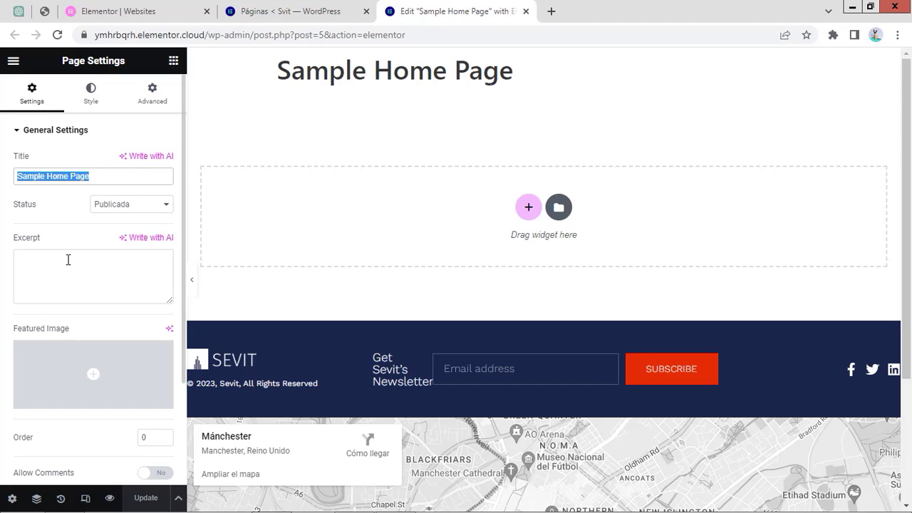
{"action": "left_click", "coordinate": [96, 96]}
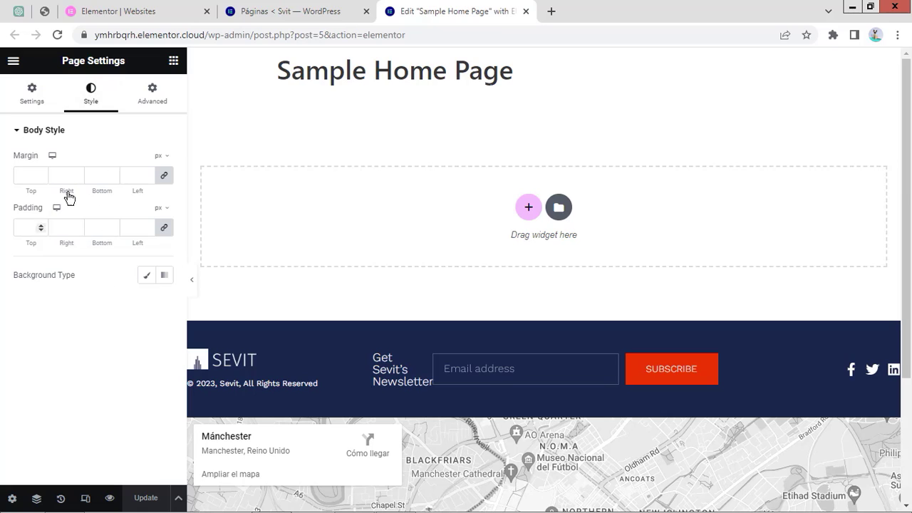
{"action": "left_click", "coordinate": [153, 94]}
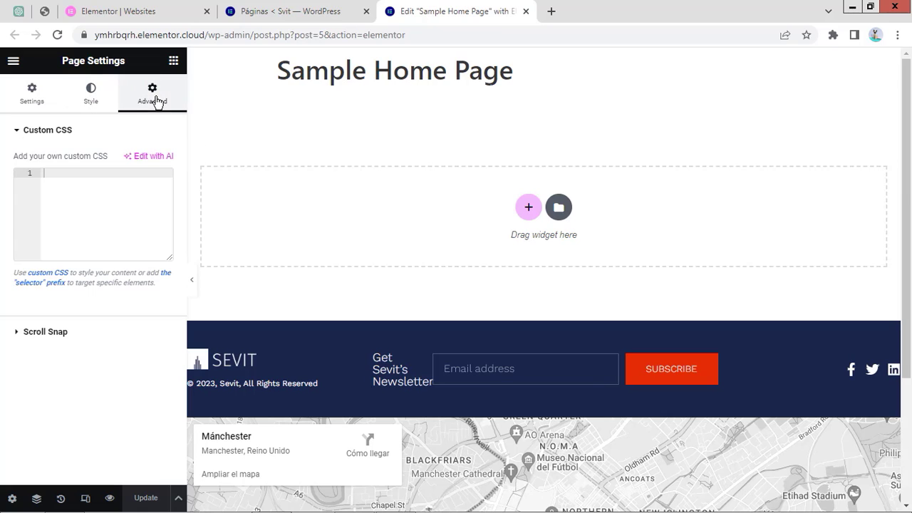
Toggle the Navigator and Responsive Mode on and off, then preview the page and close the preview.
{"action": "left_click", "coordinate": [35, 497]}
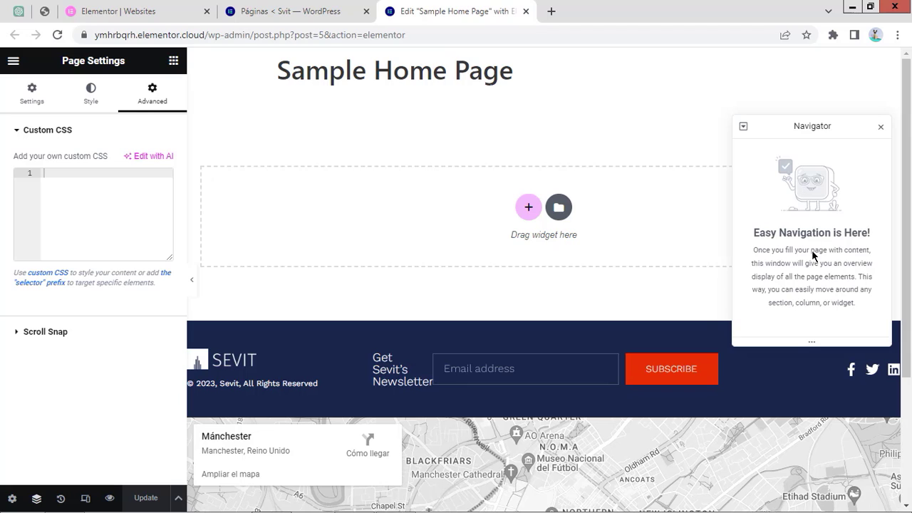
{"action": "left_click", "coordinate": [881, 127]}
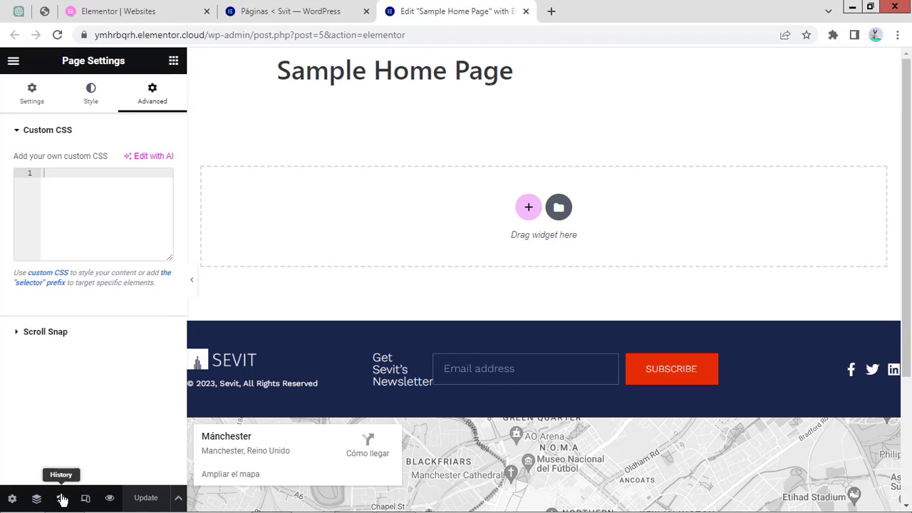
{"action": "left_click", "coordinate": [85, 498]}
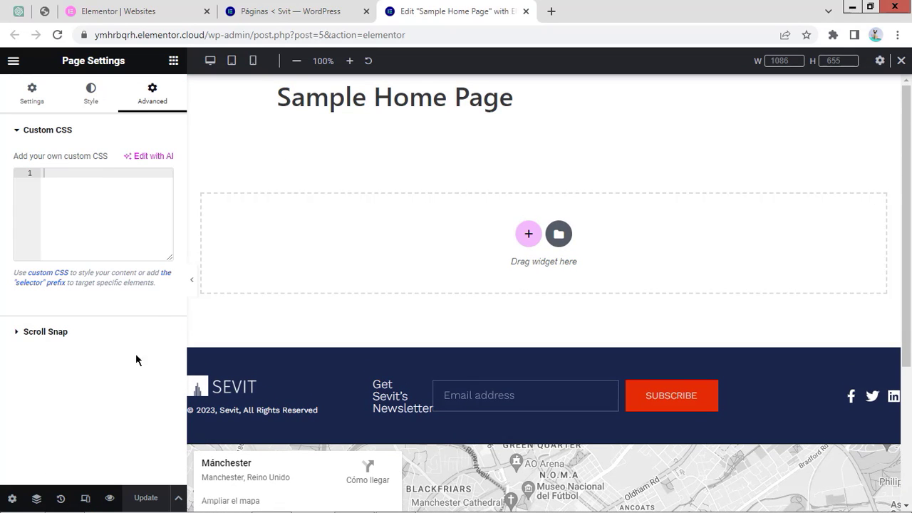
{"action": "left_click", "coordinate": [85, 498]}
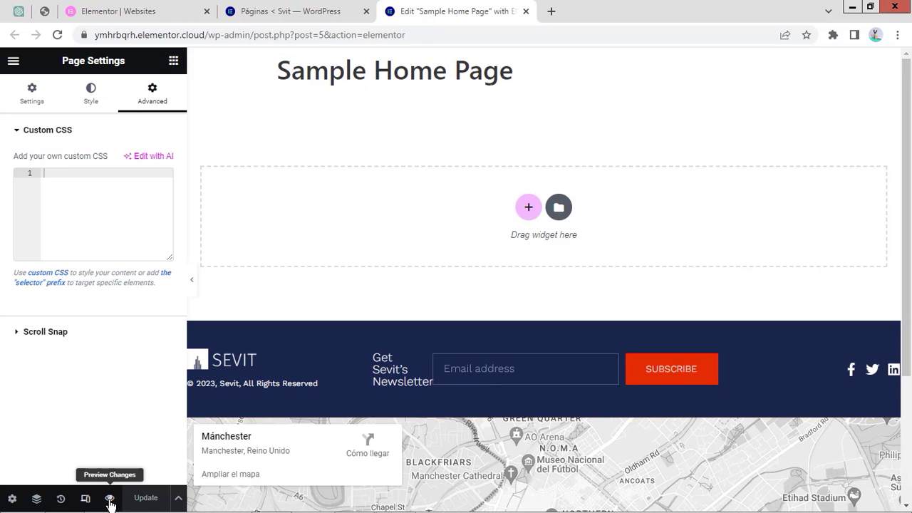
{"action": "left_click", "coordinate": [110, 498]}
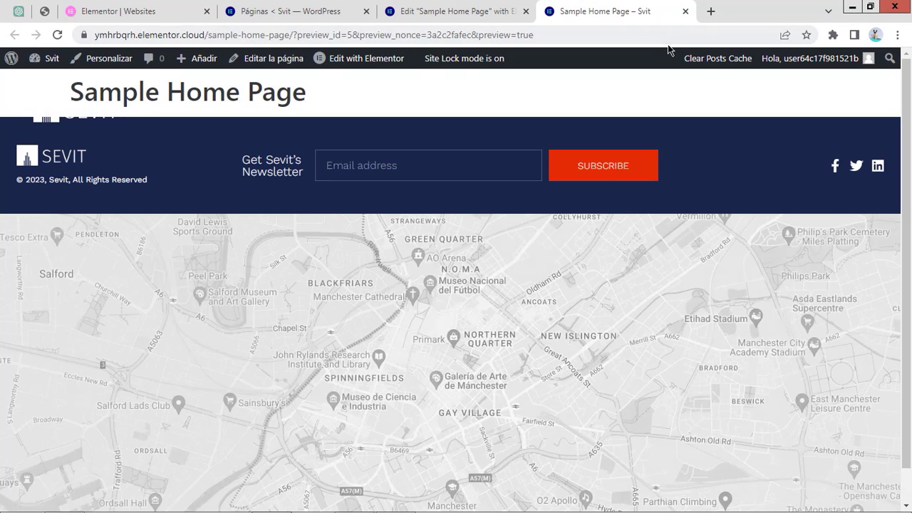
{"action": "left_click", "coordinate": [685, 11]}
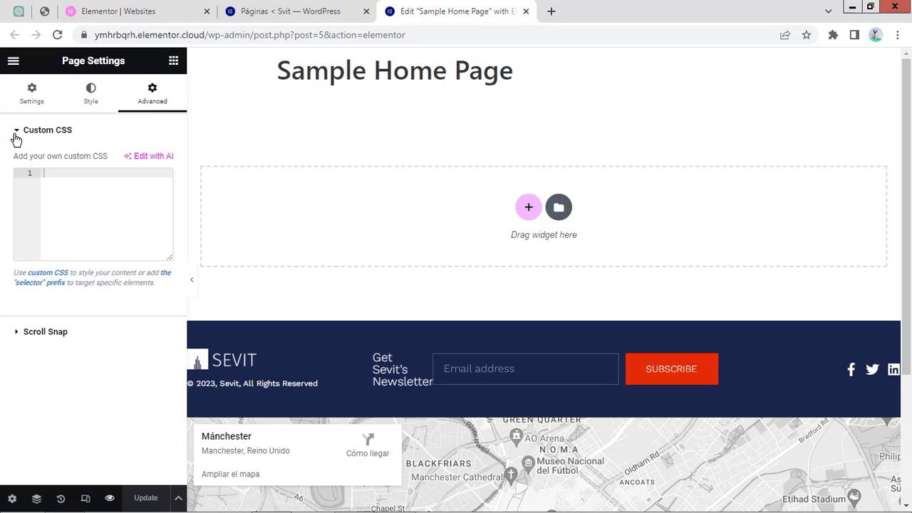
Add two two-column sections at the top of the page and select the second one.
{"action": "left_click", "coordinate": [32, 93]}
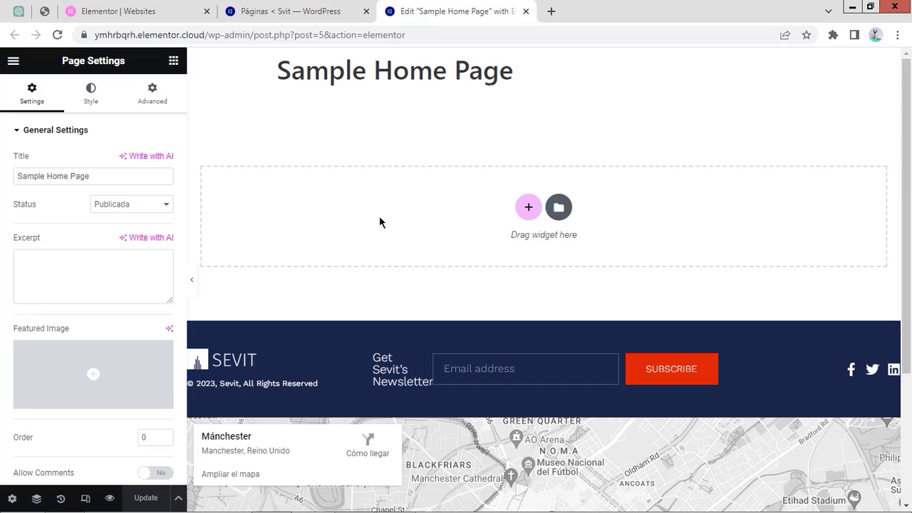
{"action": "left_click", "coordinate": [528, 207]}
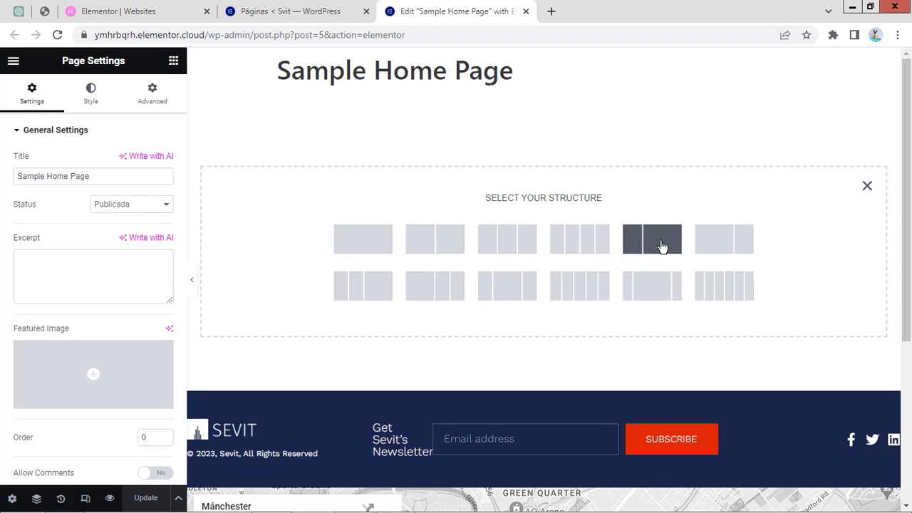
{"action": "left_click", "coordinate": [445, 246]}
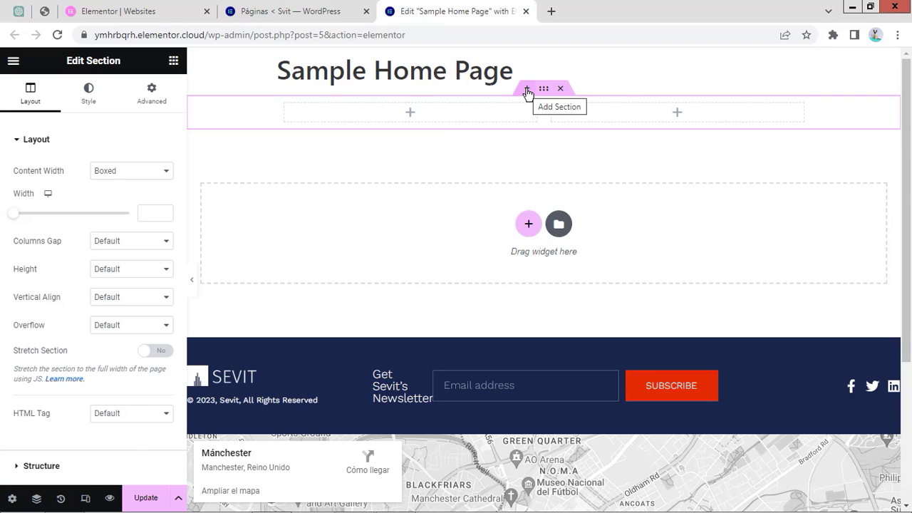
{"action": "left_click", "coordinate": [528, 224]}
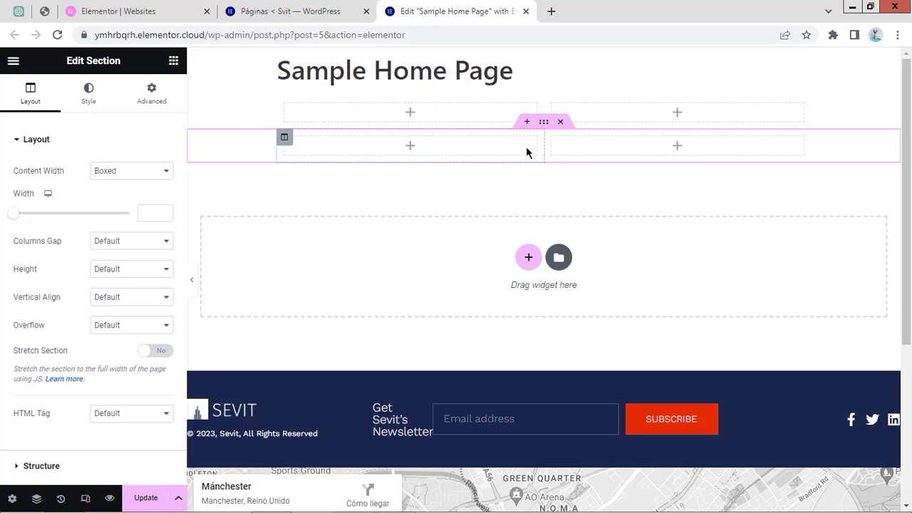
{"action": "left_click", "coordinate": [545, 126]}
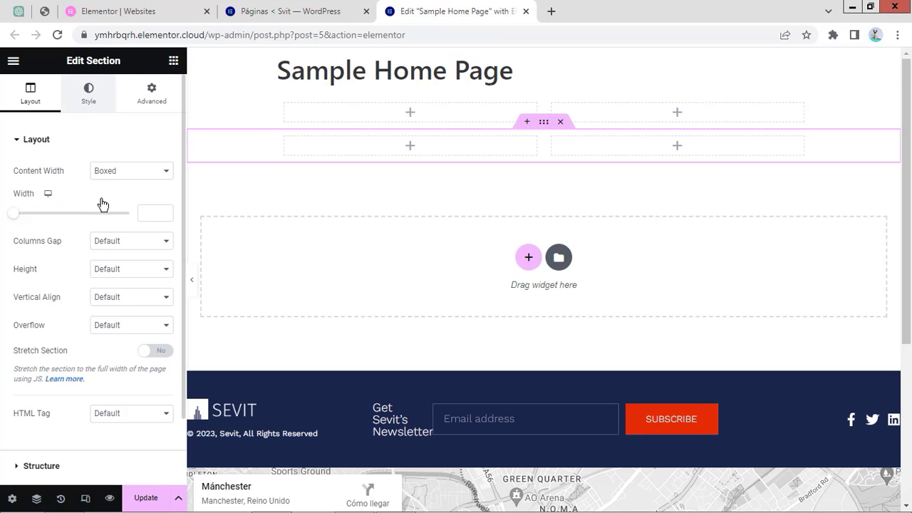
Give the section a classic grey background colour.
{"action": "left_click", "coordinate": [89, 94]}
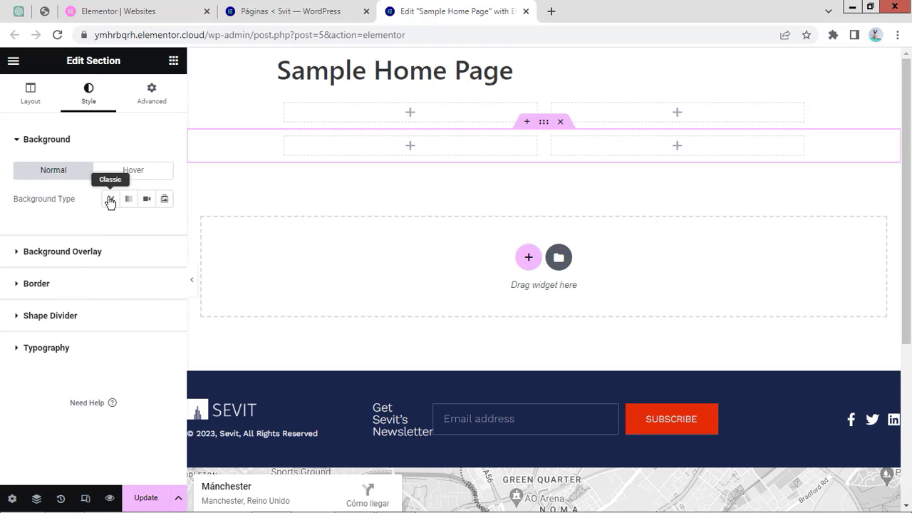
{"action": "left_click", "coordinate": [111, 198]}
{"action": "left_click", "coordinate": [164, 228]}
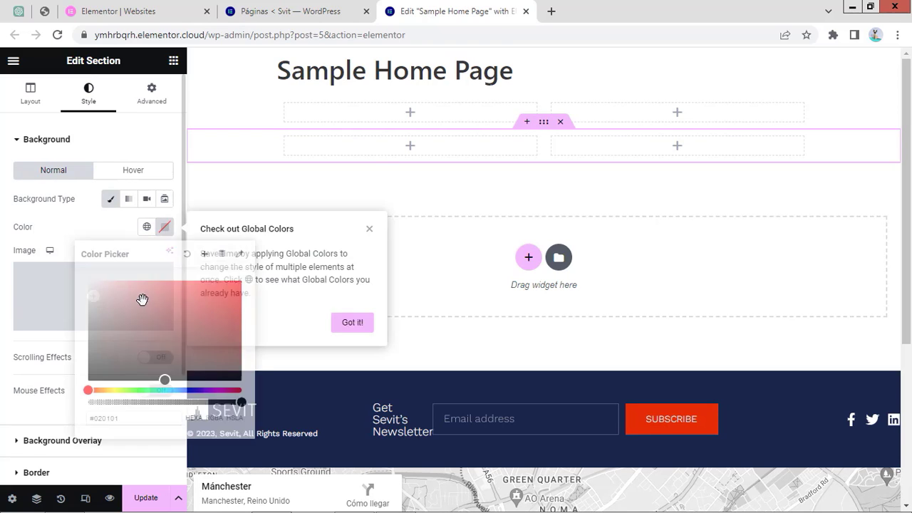
{"action": "left_click", "coordinate": [89, 325]}
Set the section to full-width content, Default height and Middle vertical alignment.
{"action": "left_click", "coordinate": [75, 210]}
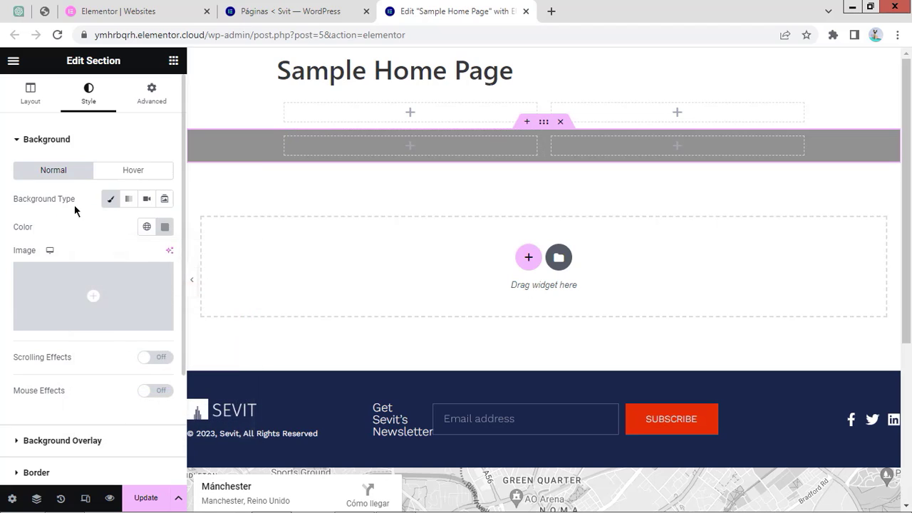
{"action": "left_click", "coordinate": [32, 96]}
{"action": "left_click", "coordinate": [118, 171]}
{"action": "left_click", "coordinate": [108, 194]}
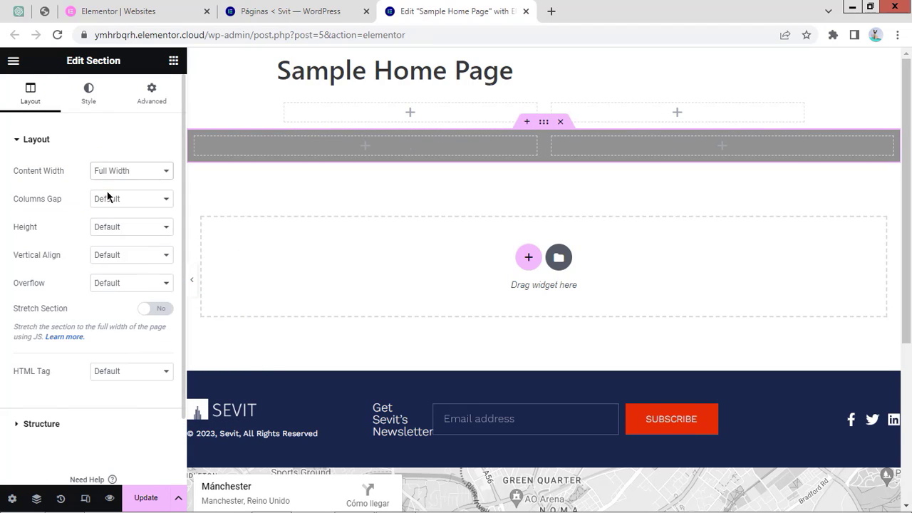
{"action": "left_click", "coordinate": [116, 235]}
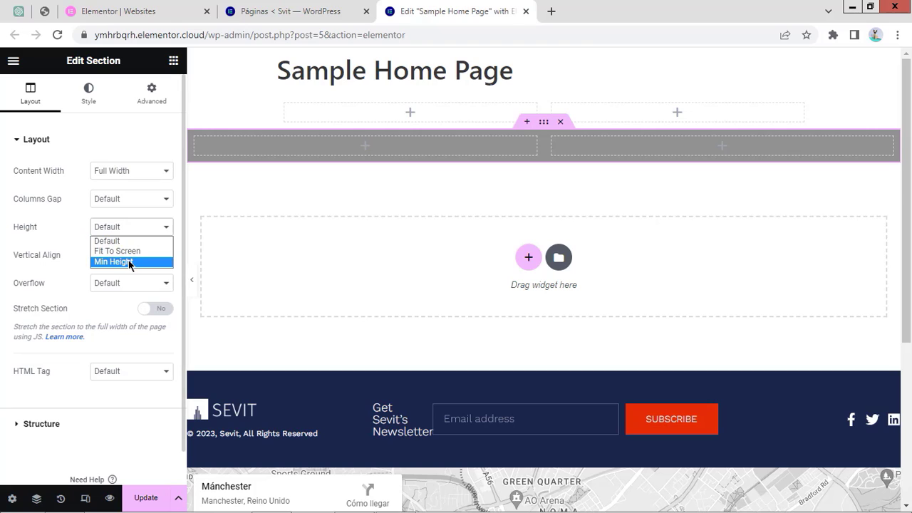
{"action": "left_click", "coordinate": [123, 251]}
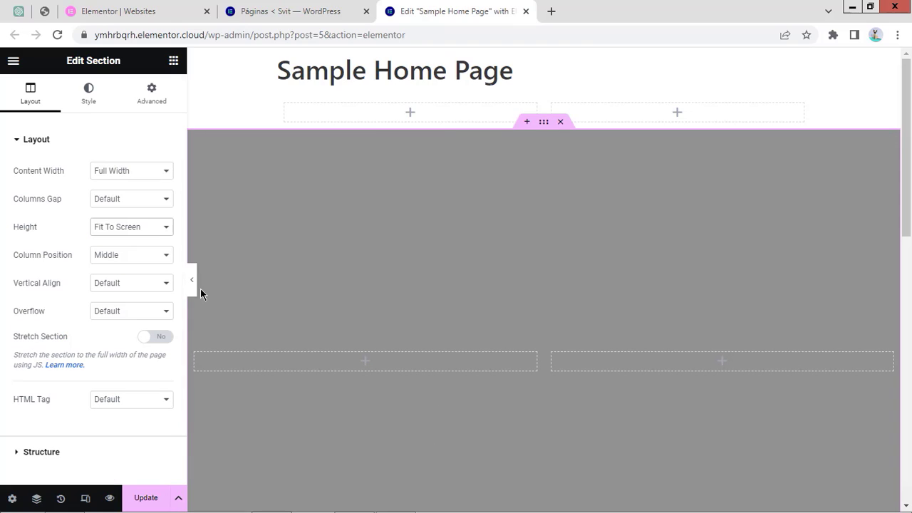
{"action": "left_click", "coordinate": [155, 227]}
{"action": "left_click", "coordinate": [144, 260]}
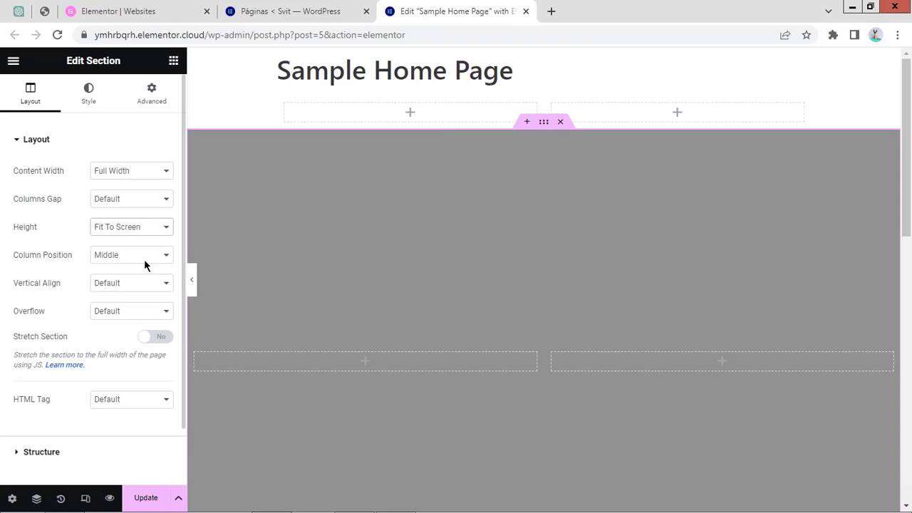
{"action": "left_click", "coordinate": [147, 228]}
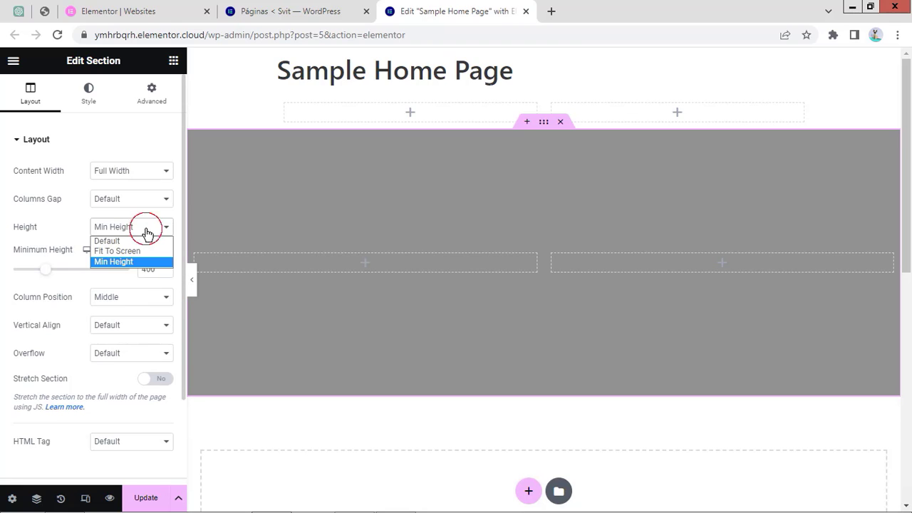
{"action": "left_click", "coordinate": [123, 241]}
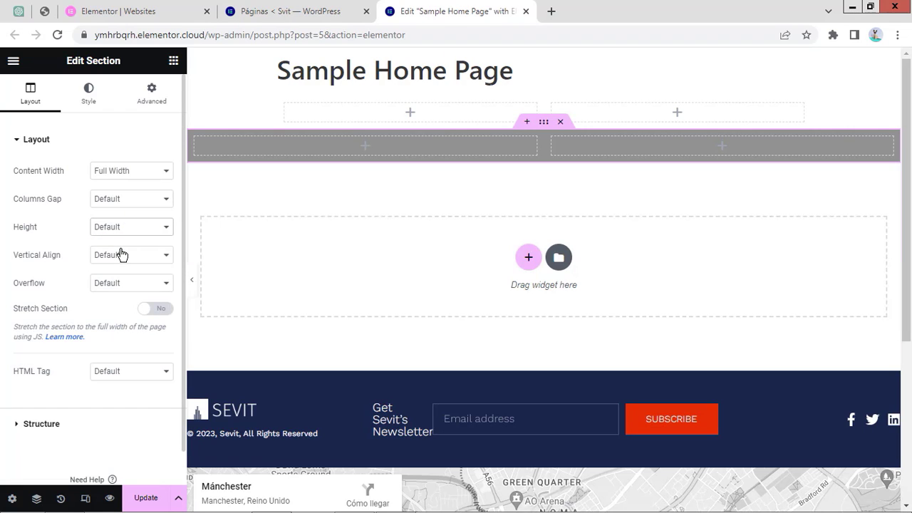
{"action": "left_click", "coordinate": [122, 257]}
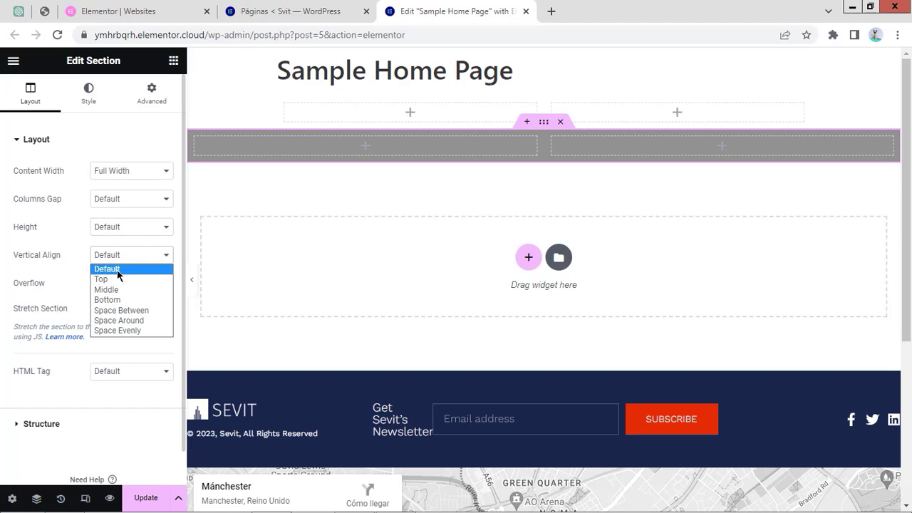
{"action": "left_click", "coordinate": [107, 291]}
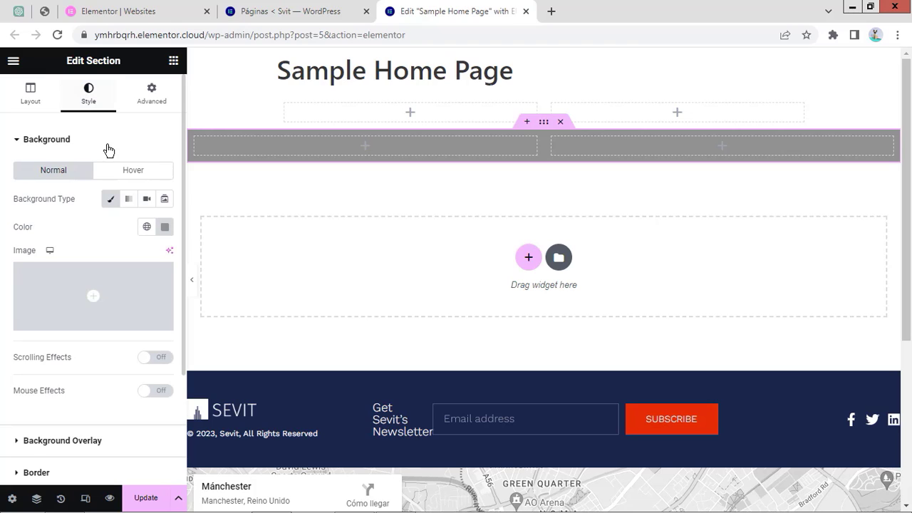
Try a gradient background starting at red #BB2222, then switch the background type to Slideshow.
{"action": "scroll", "coordinate": [120, 373], "scroll_direction": "down", "scroll_amount": 2}
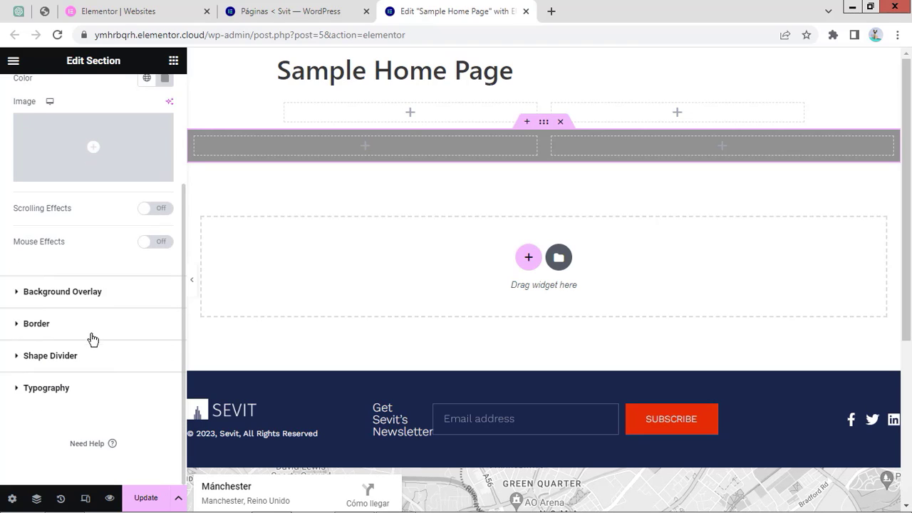
{"action": "scroll", "coordinate": [143, 335], "scroll_direction": "up", "scroll_amount": 2}
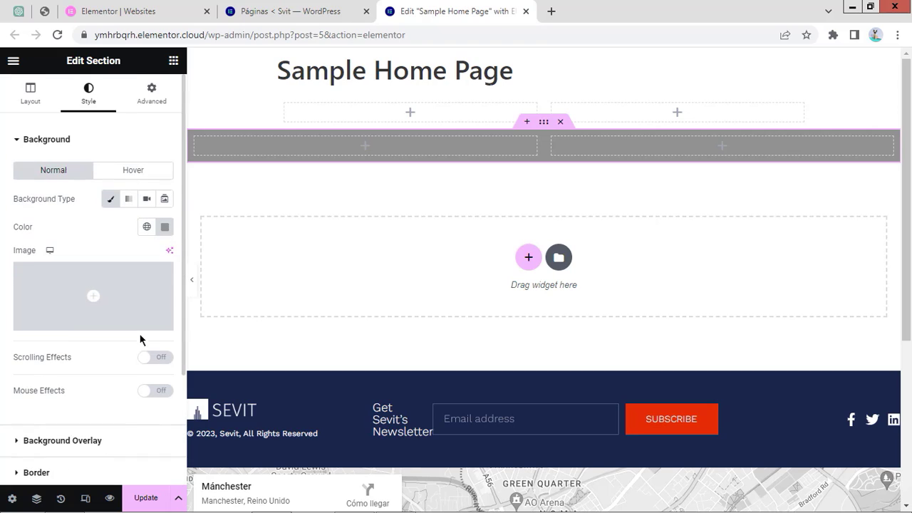
{"action": "left_click", "coordinate": [128, 198]}
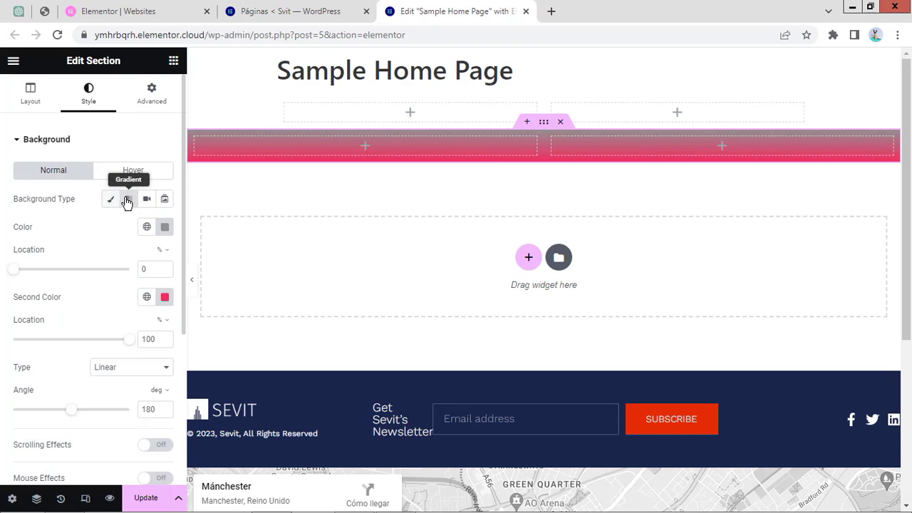
{"action": "left_click", "coordinate": [163, 228]}
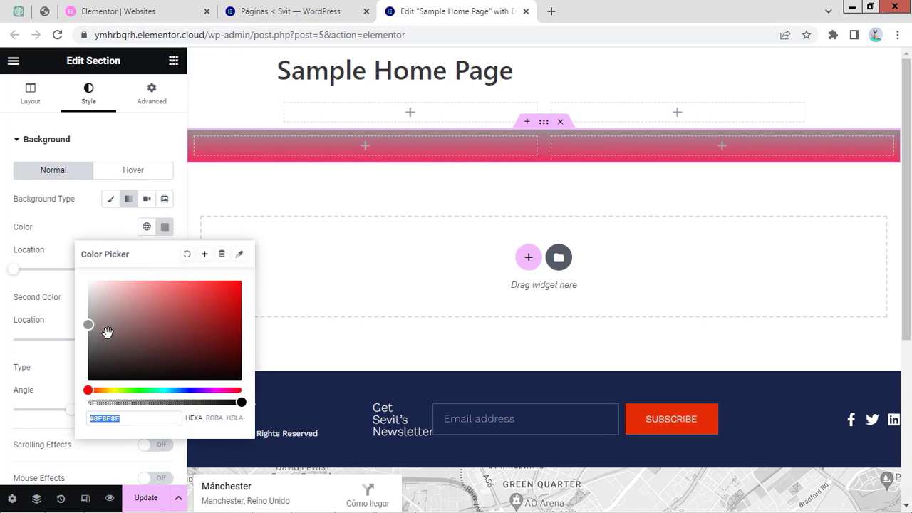
{"action": "left_click", "coordinate": [213, 307]}
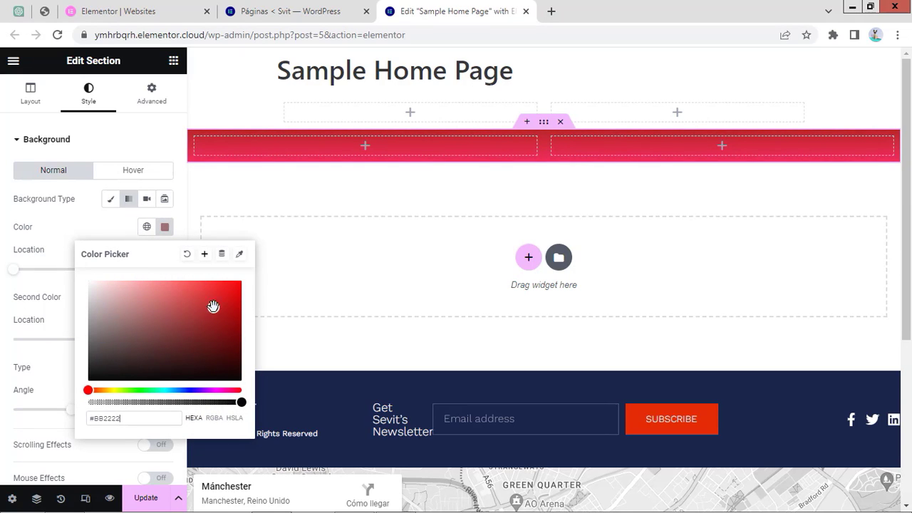
{"action": "left_click", "coordinate": [146, 198]}
{"action": "left_click", "coordinate": [165, 199]}
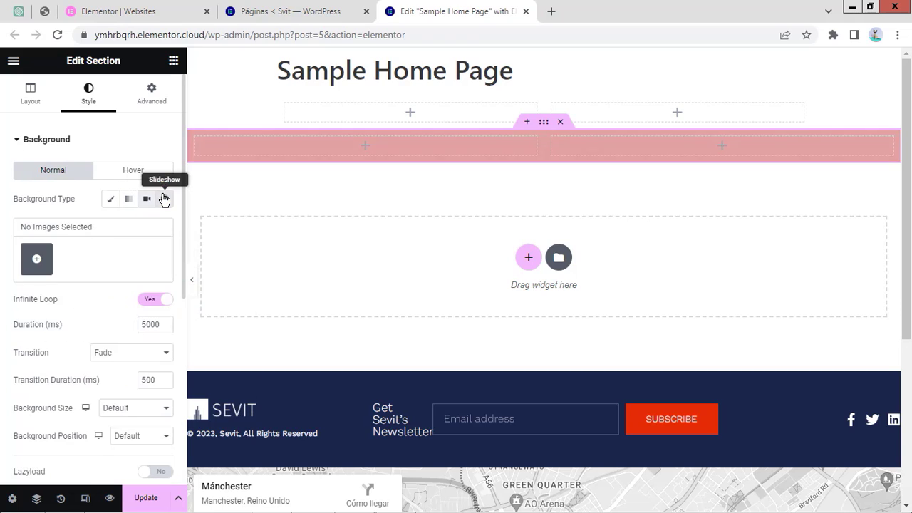
Insert a four-image gallery (red building, gym, balcony, blue-white building) as the slideshow background.
{"action": "left_click", "coordinate": [37, 262]}
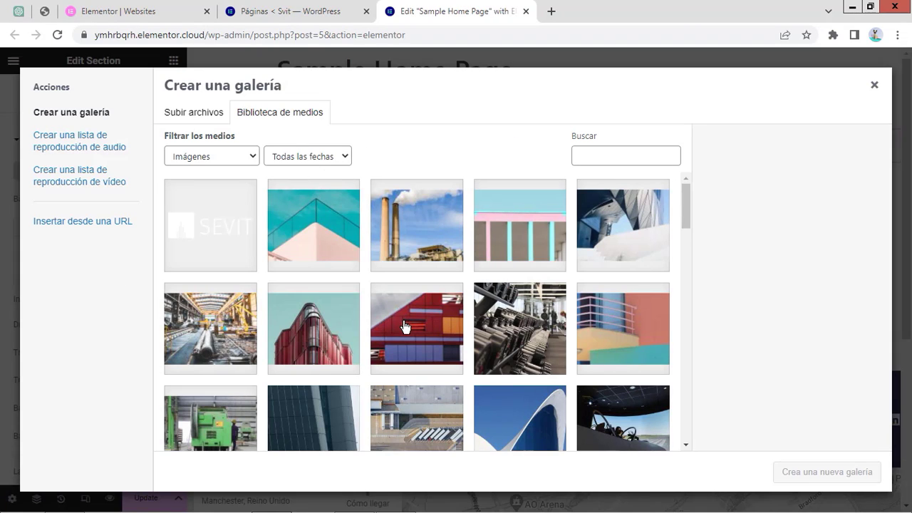
{"action": "left_click", "coordinate": [403, 327]}
{"action": "left_click", "coordinate": [520, 324]}
{"action": "left_click", "coordinate": [631, 322]}
{"action": "left_click", "coordinate": [637, 259]}
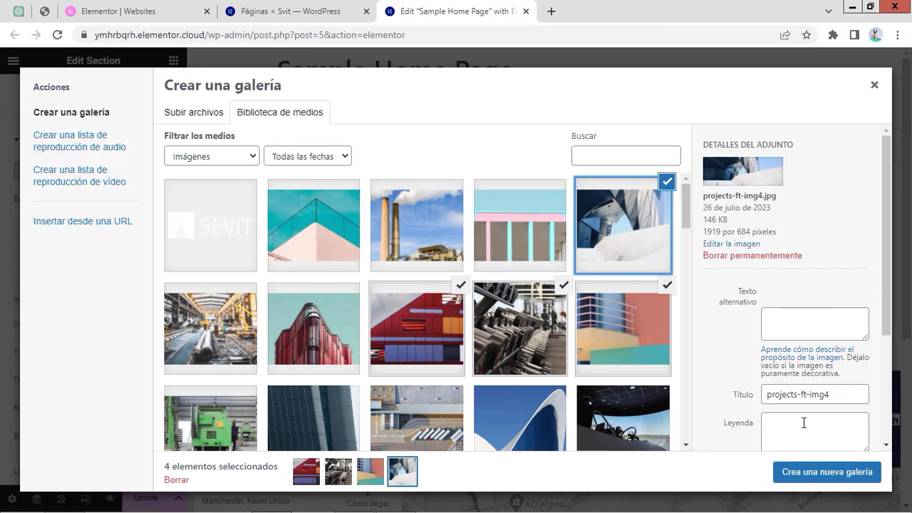
{"action": "left_click", "coordinate": [806, 473]}
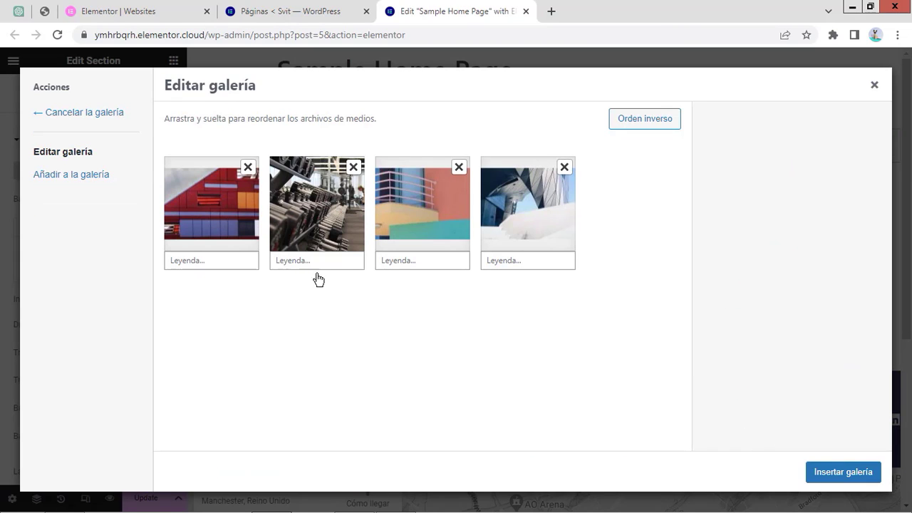
{"action": "left_click", "coordinate": [864, 472]}
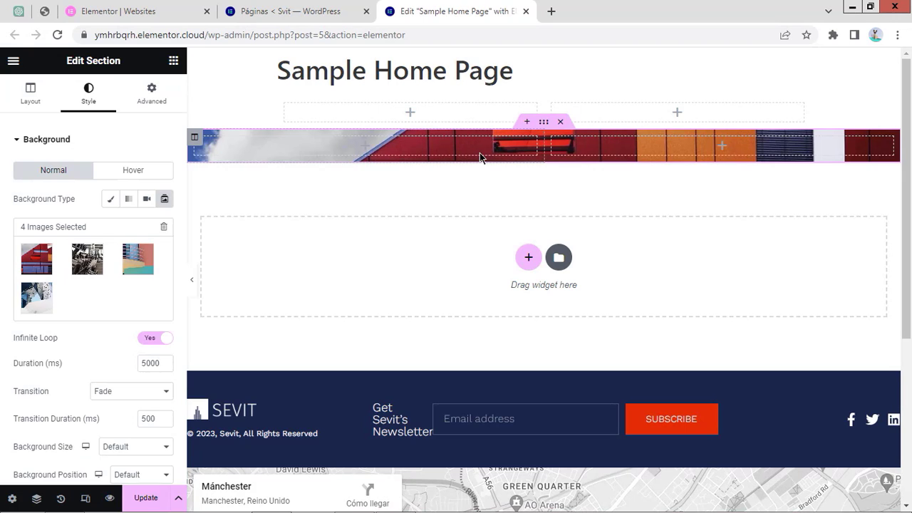
Set the section height to Min Height 400 px and switch the background back to Classic.
{"action": "left_click", "coordinate": [32, 104]}
{"action": "left_click", "coordinate": [109, 228]}
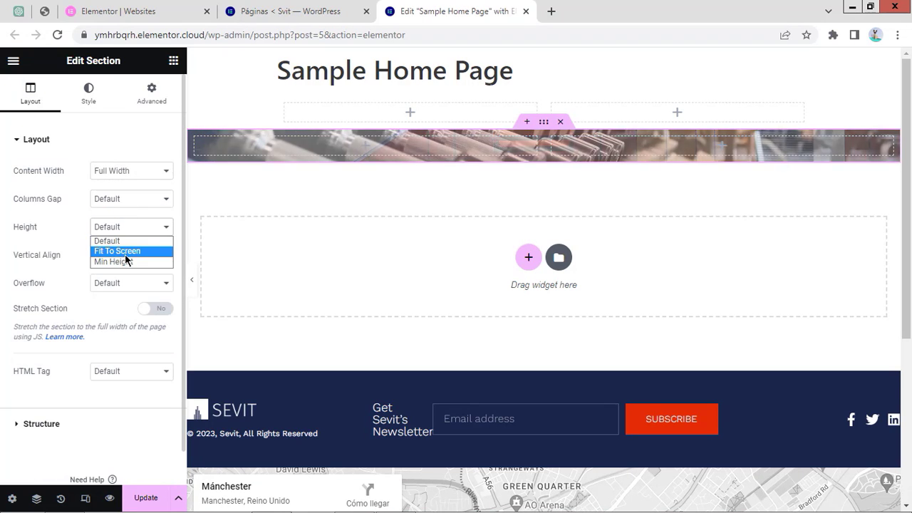
{"action": "left_click", "coordinate": [122, 261]}
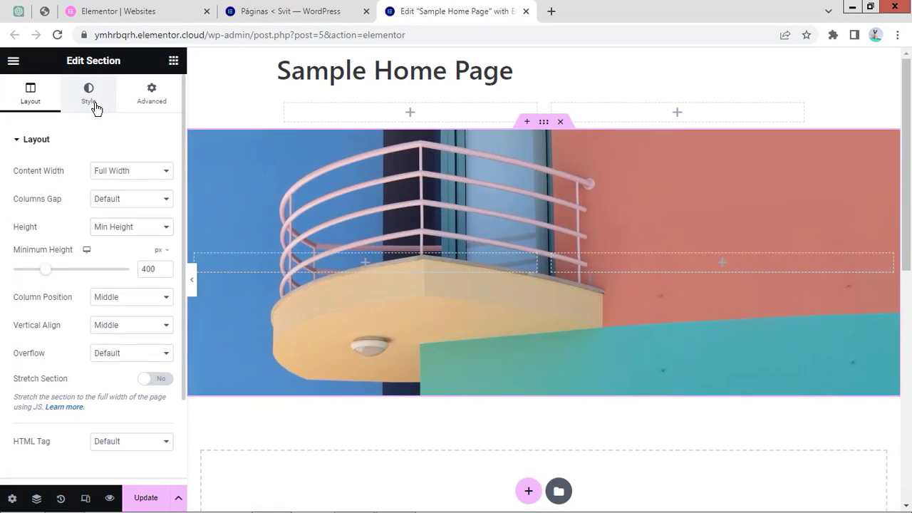
{"action": "left_click", "coordinate": [97, 108]}
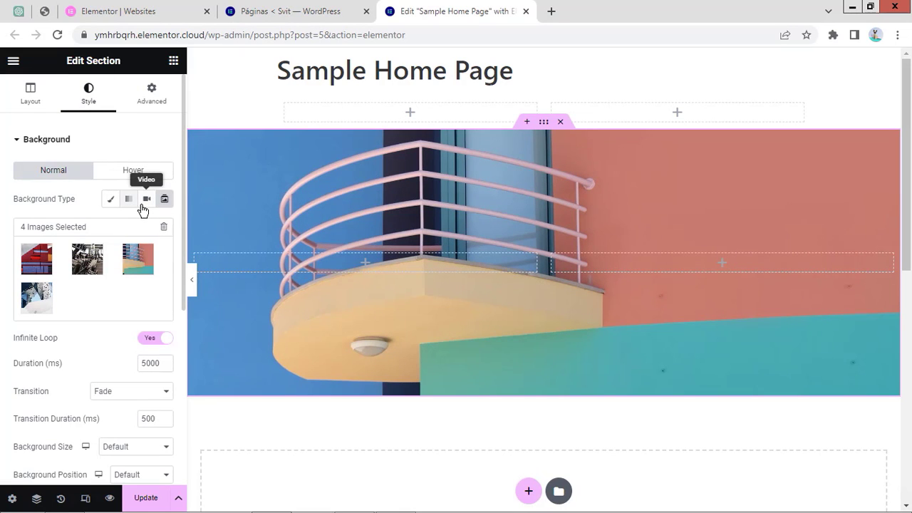
{"action": "left_click", "coordinate": [112, 200]}
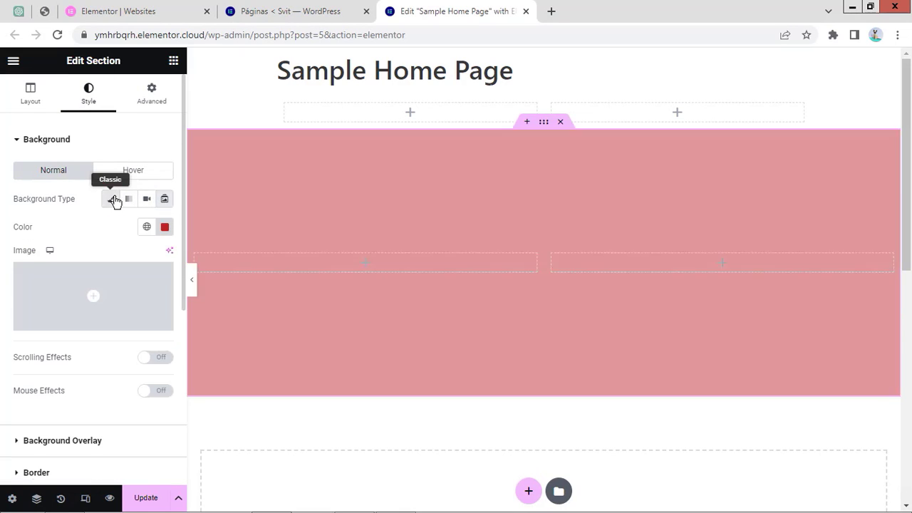
Set the left column's width to 35%, leaving vertical alignment at Default.
{"action": "left_click", "coordinate": [31, 106]}
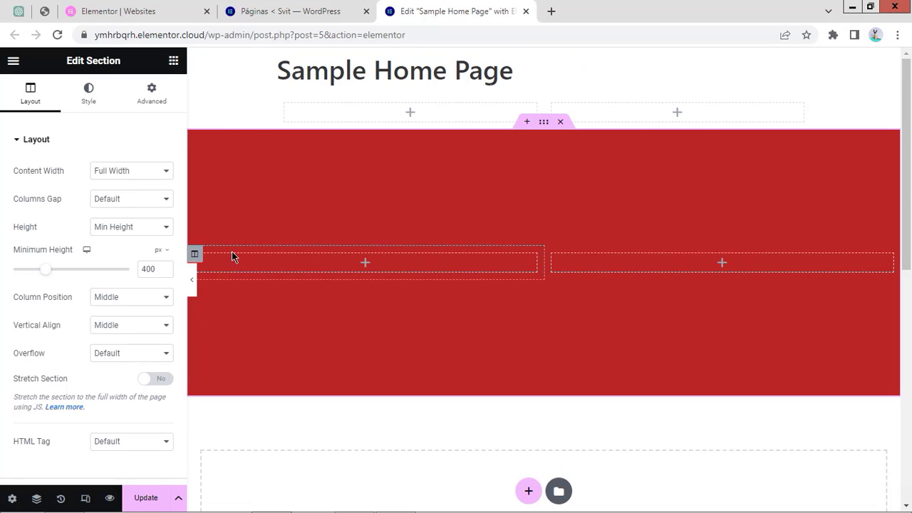
{"action": "left_click", "coordinate": [195, 254]}
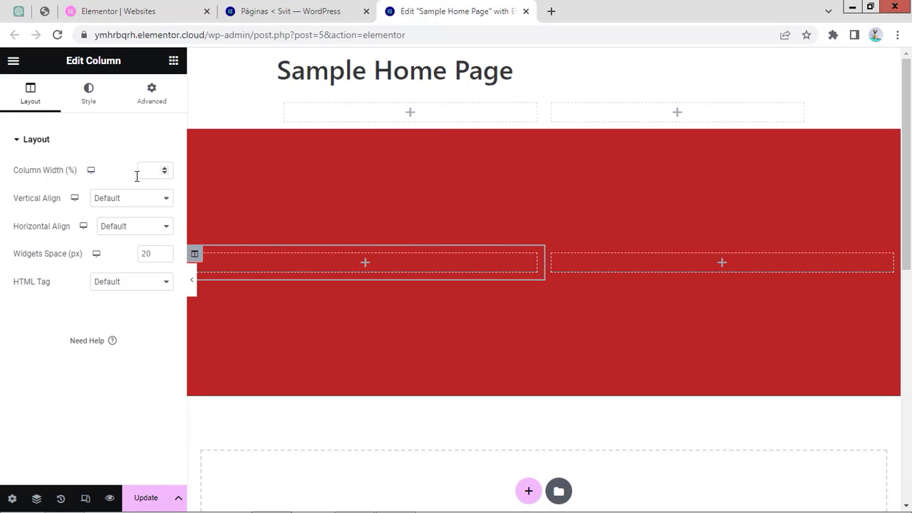
{"action": "left_click", "coordinate": [144, 171]}
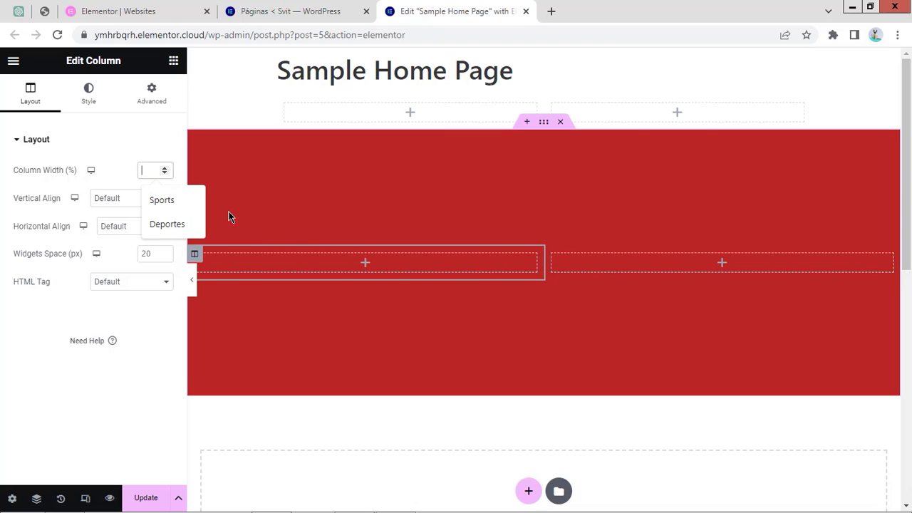
{"action": "type", "text": "35"}
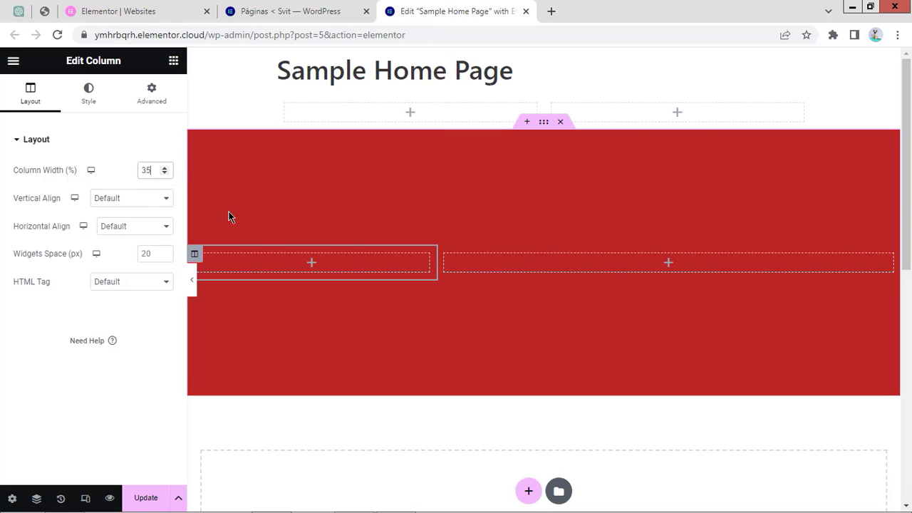
{"action": "left_click", "coordinate": [139, 199]}
{"action": "left_click", "coordinate": [139, 199]}
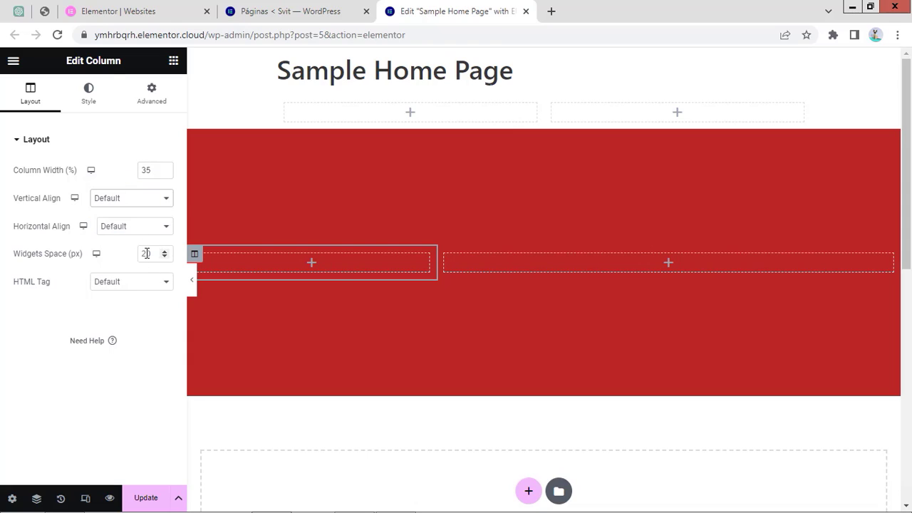
{"action": "left_click", "coordinate": [87, 99]}
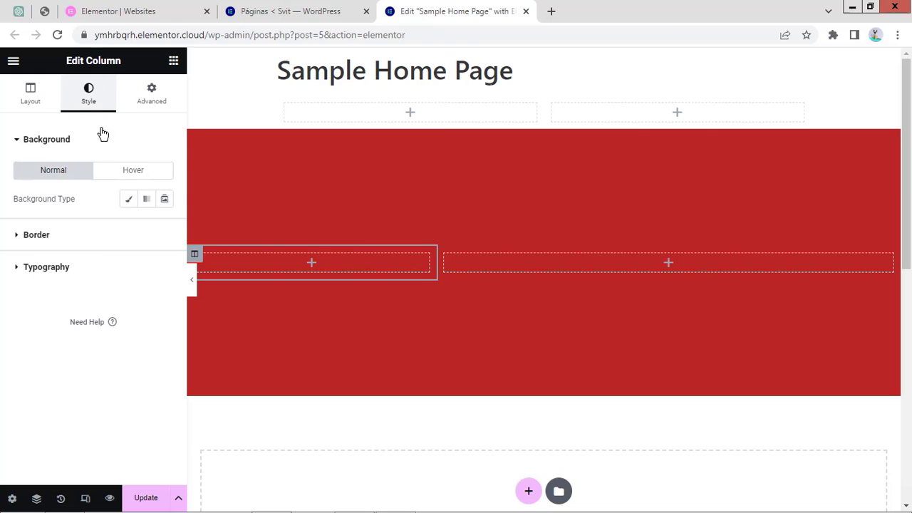
Fill the left column with grey #969696 and a dark red #7A1616 hover colour.
{"action": "left_click", "coordinate": [129, 199]}
{"action": "left_click", "coordinate": [164, 227]}
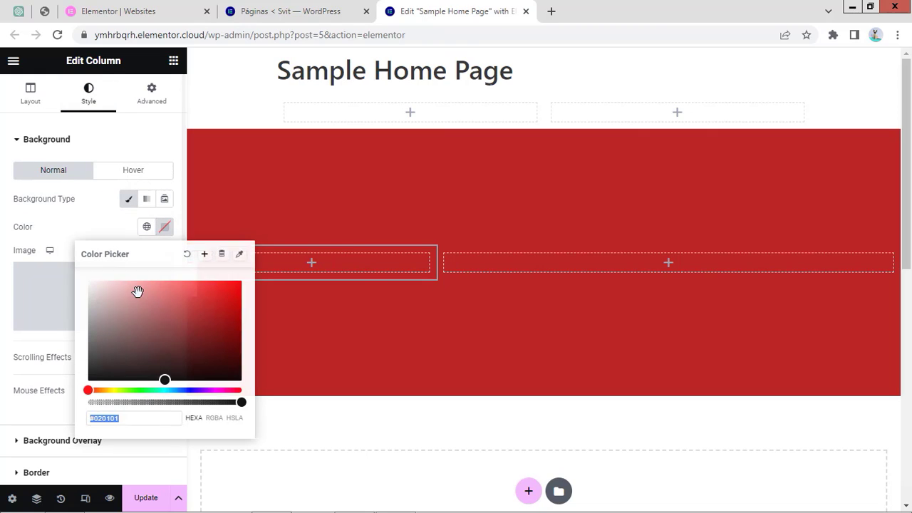
{"action": "mouse_move", "coordinate": [138, 291]}
{"action": "left_mouse_down"}
{"action": "mouse_move", "coordinate": [90, 299]}
{"action": "mouse_move", "coordinate": [78, 328]}
{"action": "left_mouse_up"}
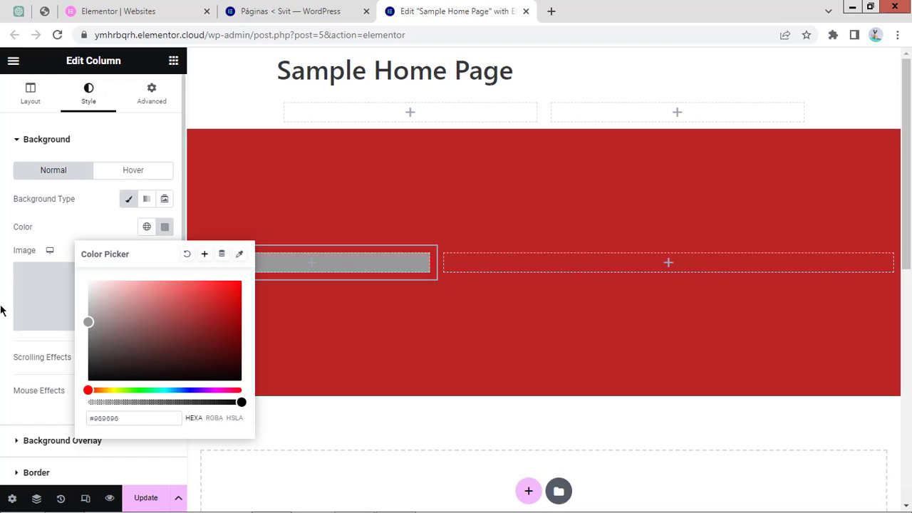
{"action": "left_click", "coordinate": [2, 340]}
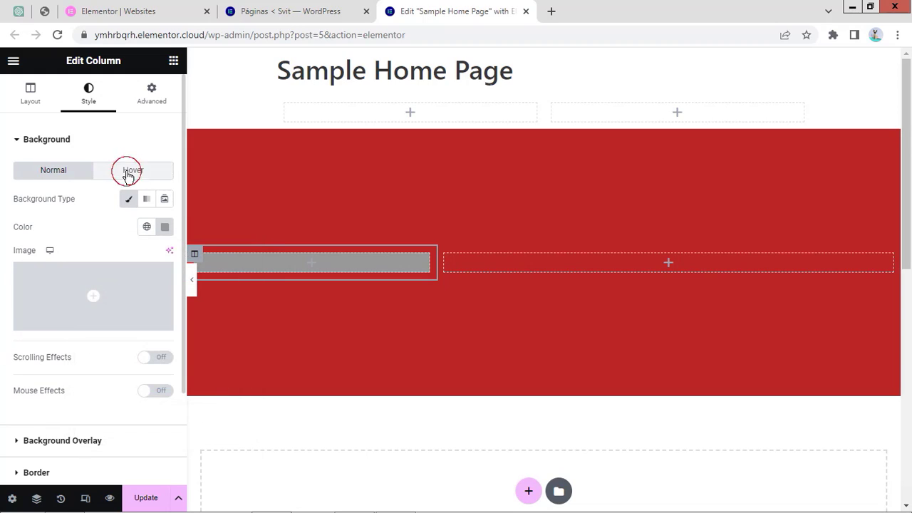
{"action": "left_click", "coordinate": [128, 170]}
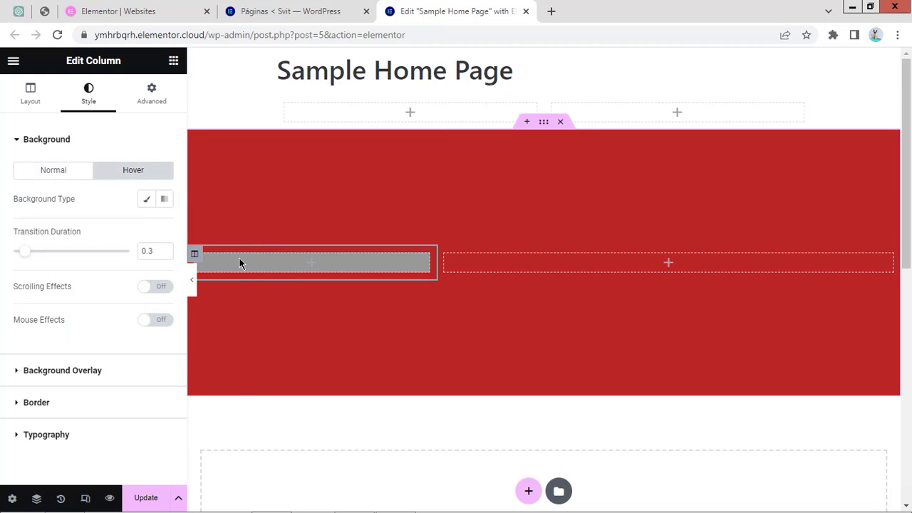
{"action": "mouse_move", "coordinate": [127, 293]}
{"action": "left_mouse_down"}
{"action": "mouse_move", "coordinate": [131, 315]}
{"action": "mouse_move", "coordinate": [214, 333]}
{"action": "left_mouse_up"}
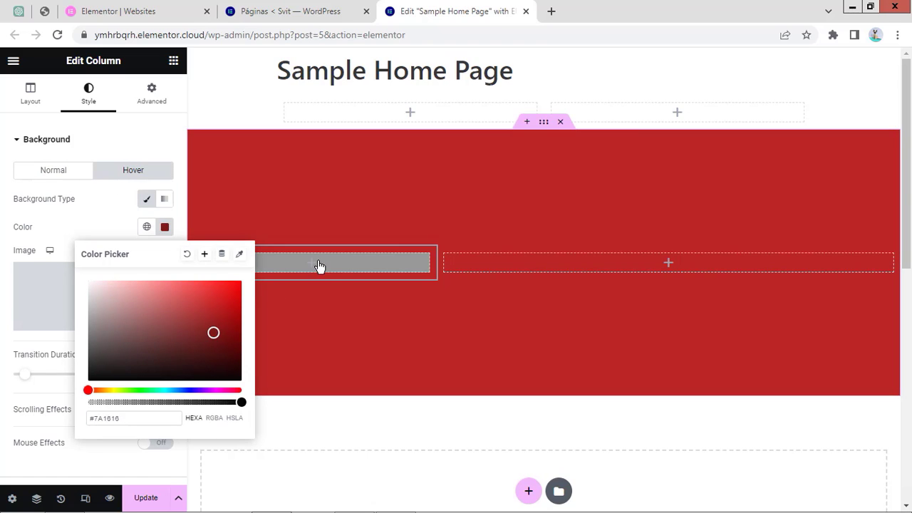
{"action": "left_click", "coordinate": [83, 220]}
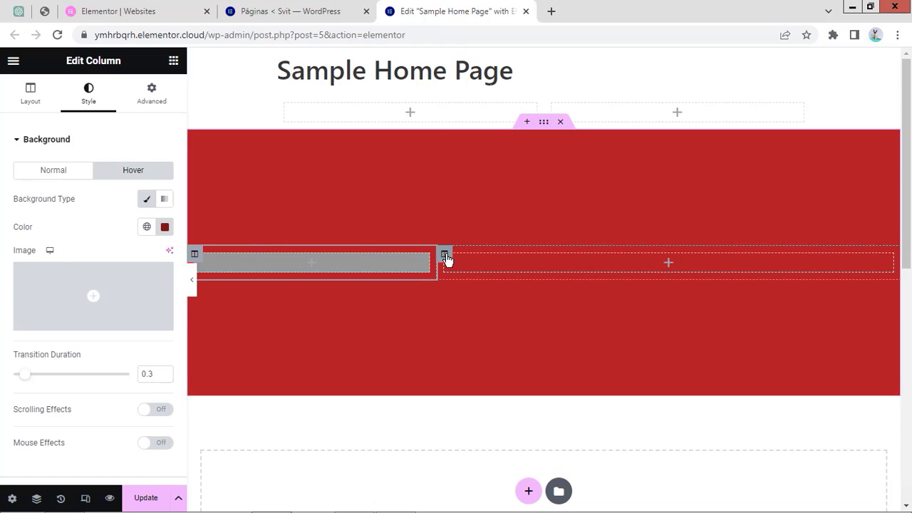
{"action": "left_click", "coordinate": [446, 258]}
Review the right column's Layout (65% width), Style and Advanced settings without changing anything.
{"action": "left_click", "coordinate": [30, 98]}
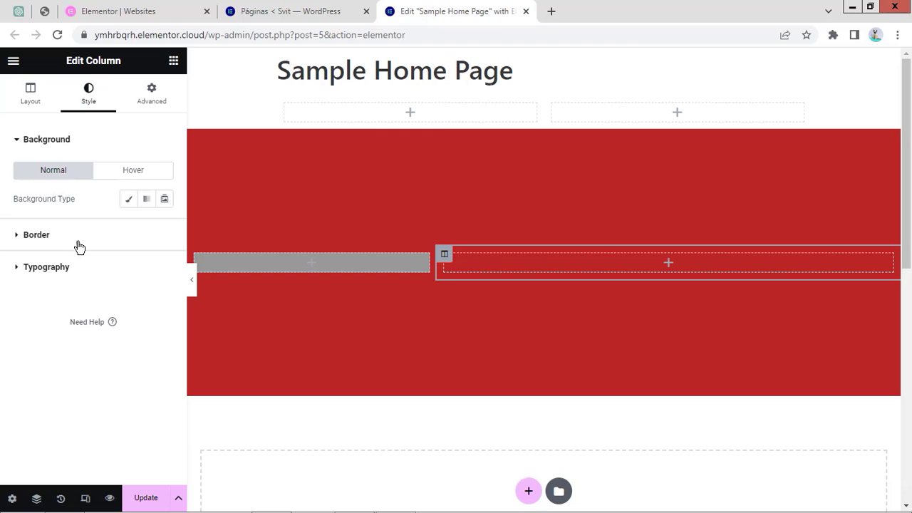
{"action": "left_click", "coordinate": [76, 234]}
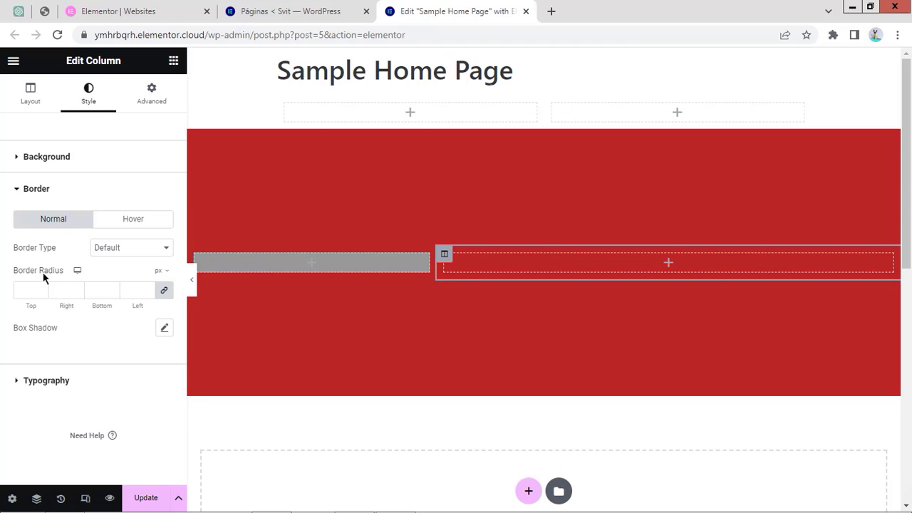
{"action": "left_click", "coordinate": [31, 94]}
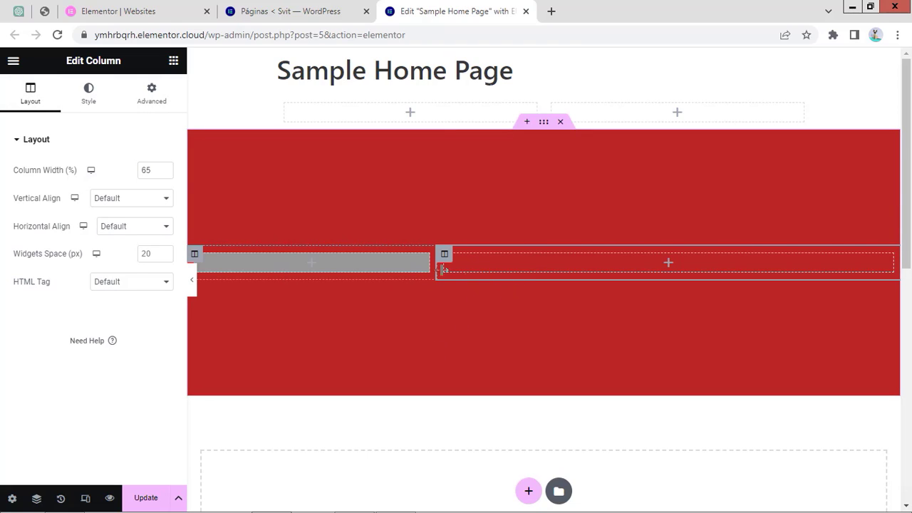
{"action": "left_click", "coordinate": [86, 94]}
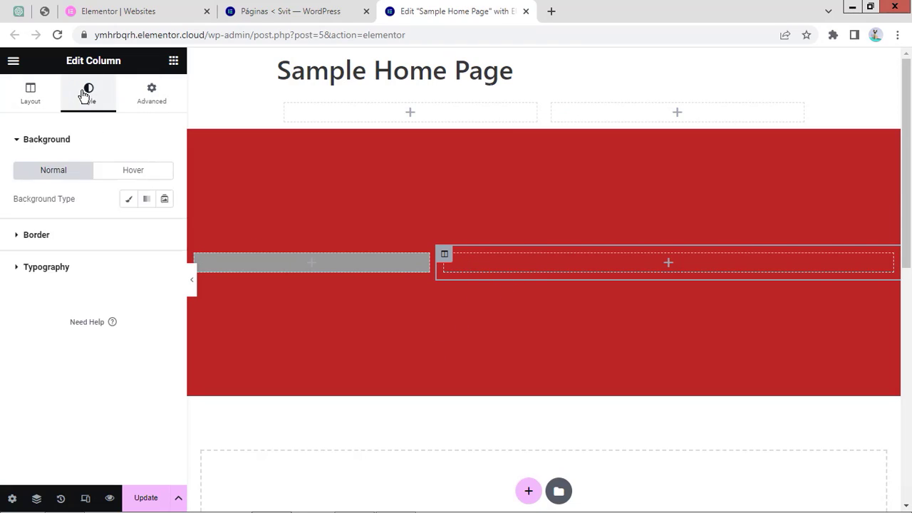
{"action": "left_click", "coordinate": [146, 94]}
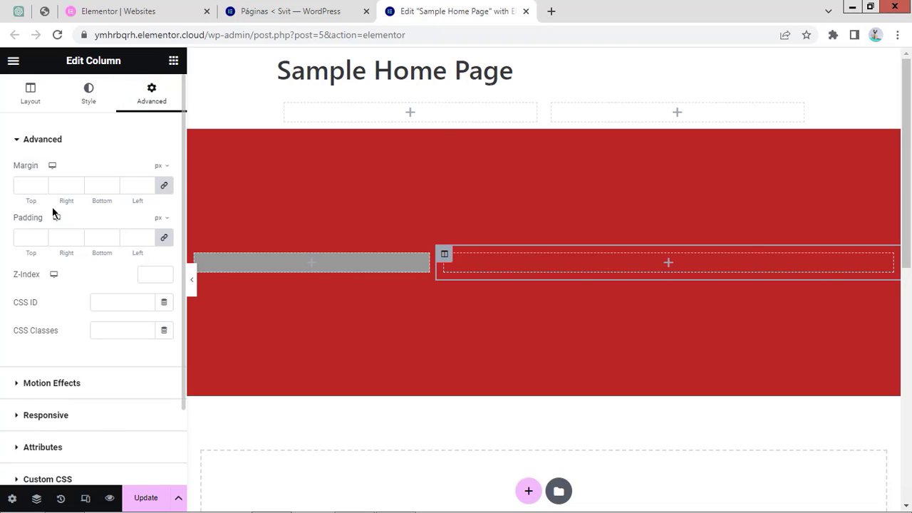
{"action": "scroll", "coordinate": [85, 357], "scroll_direction": "down", "scroll_amount": 2}
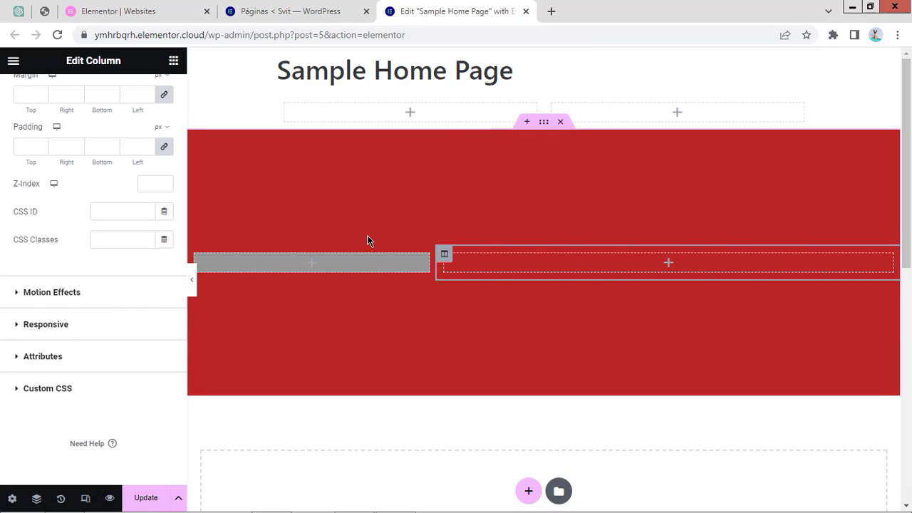
{"action": "left_click", "coordinate": [308, 268]}
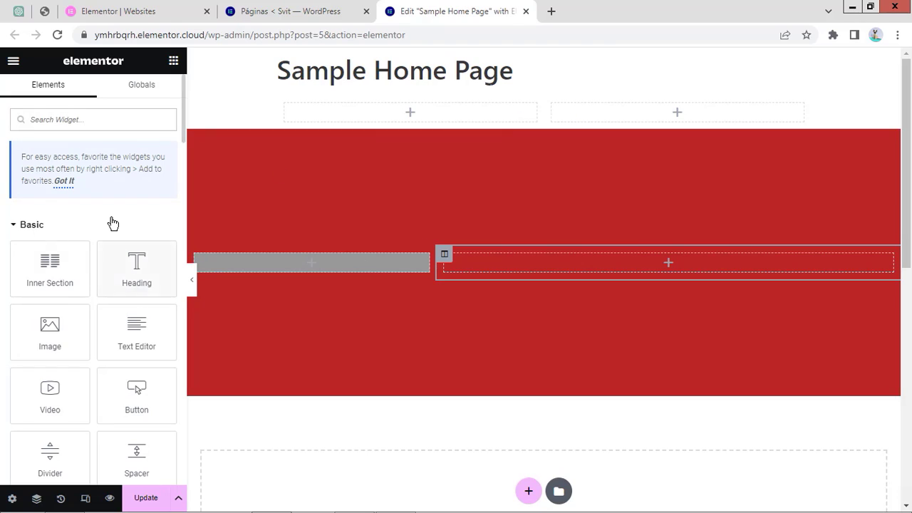
Drop a Heading and a Text Editor widget into the grey left column.
{"action": "left_click", "coordinate": [18, 225]}
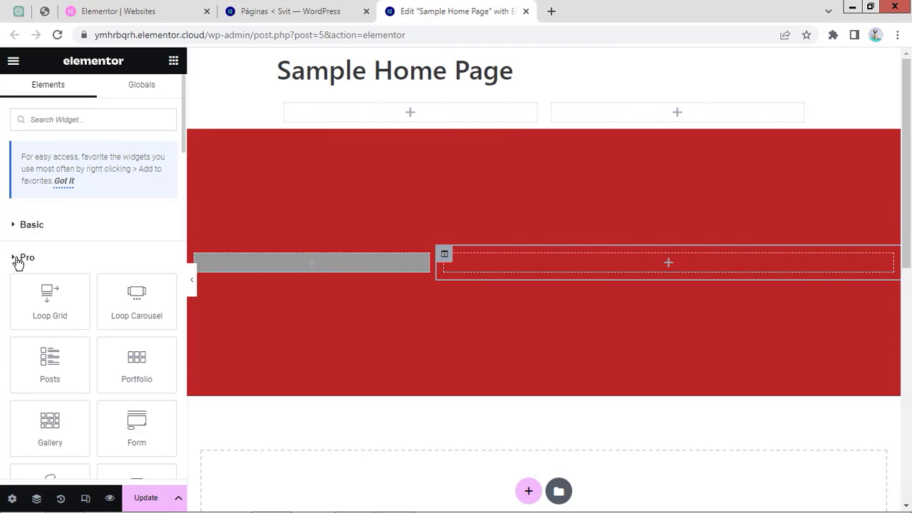
{"action": "left_click", "coordinate": [19, 257]}
{"action": "left_click", "coordinate": [19, 294]}
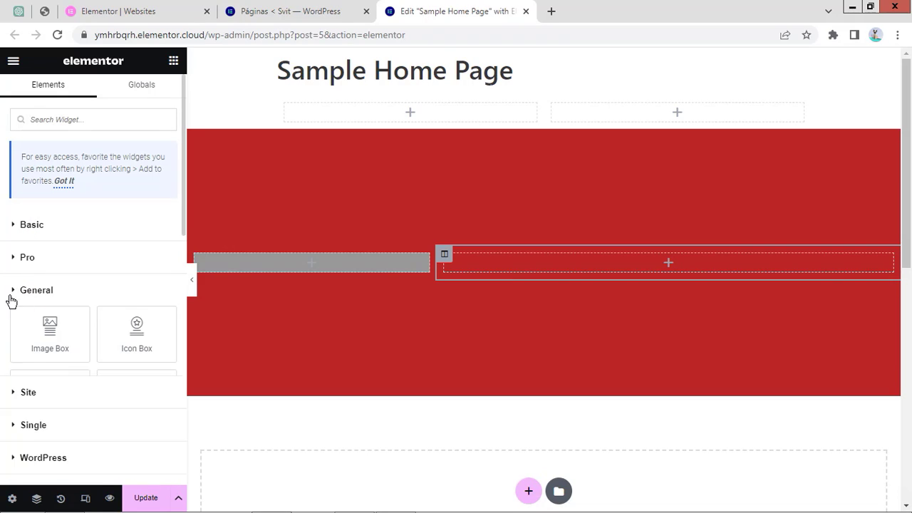
{"action": "left_click", "coordinate": [26, 228]}
{"action": "scroll", "coordinate": [20, 321], "scroll_direction": "down", "scroll_amount": 2}
{"action": "scroll", "coordinate": [20, 322], "scroll_direction": "up", "scroll_amount": 1}
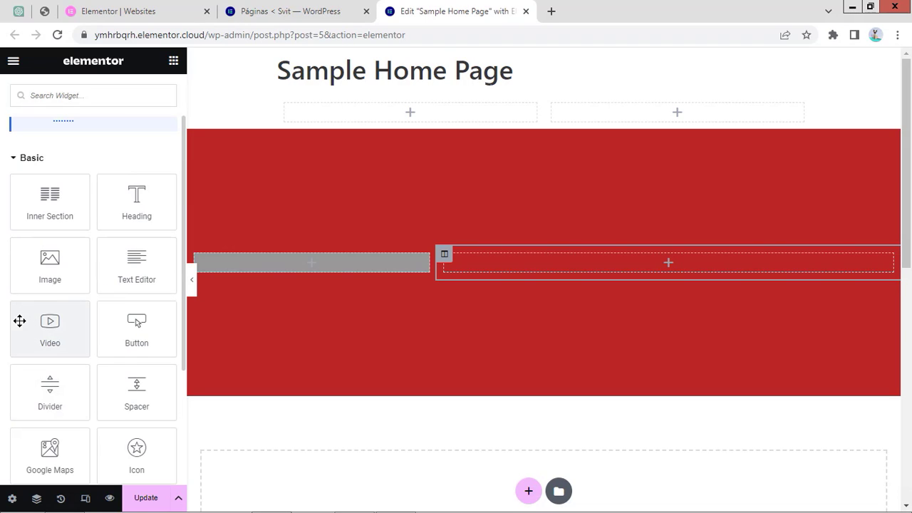
{"action": "left_click_drag", "start_coordinate": [136, 211], "coordinate": [299, 269]}
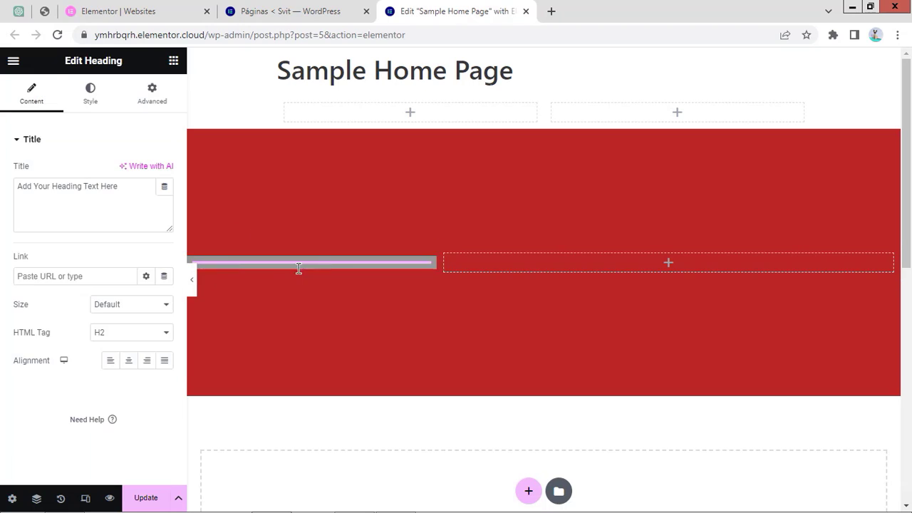
{"action": "left_click", "coordinate": [173, 61]}
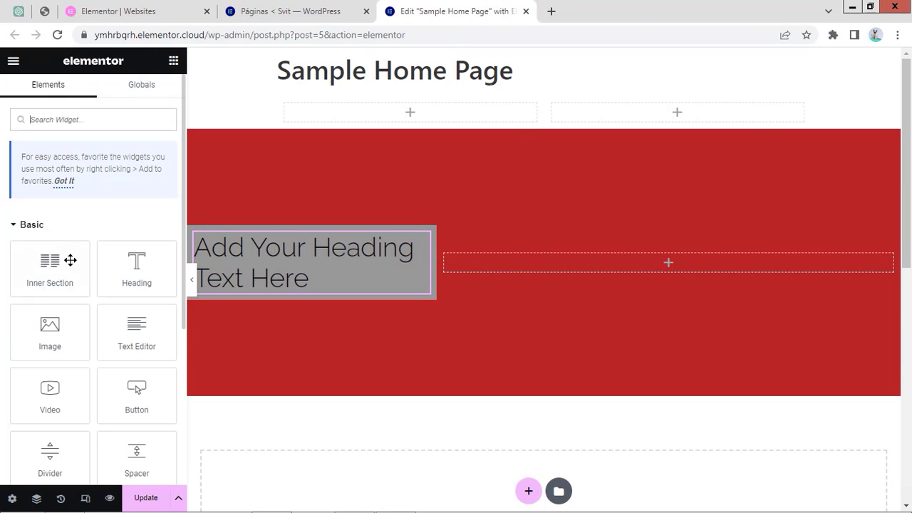
{"action": "left_click_drag", "start_coordinate": [136, 322], "coordinate": [265, 271]}
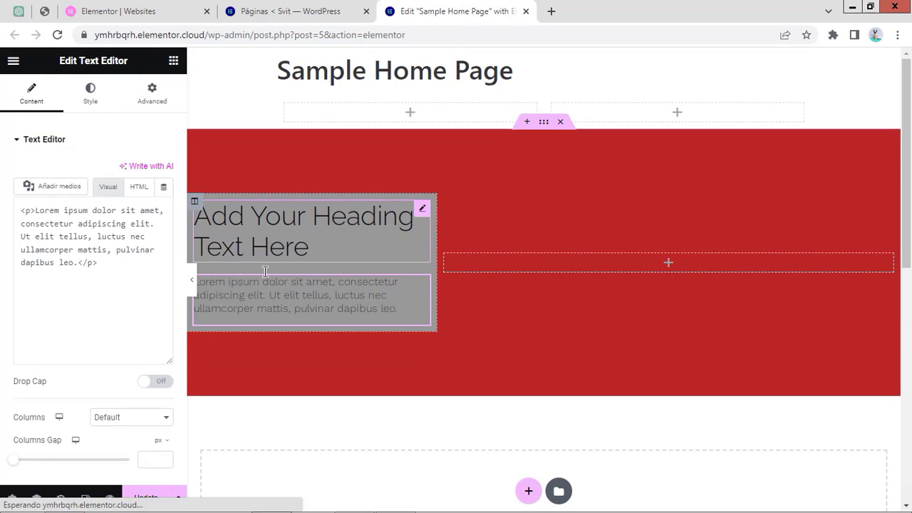
{"action": "left_click", "coordinate": [173, 60]}
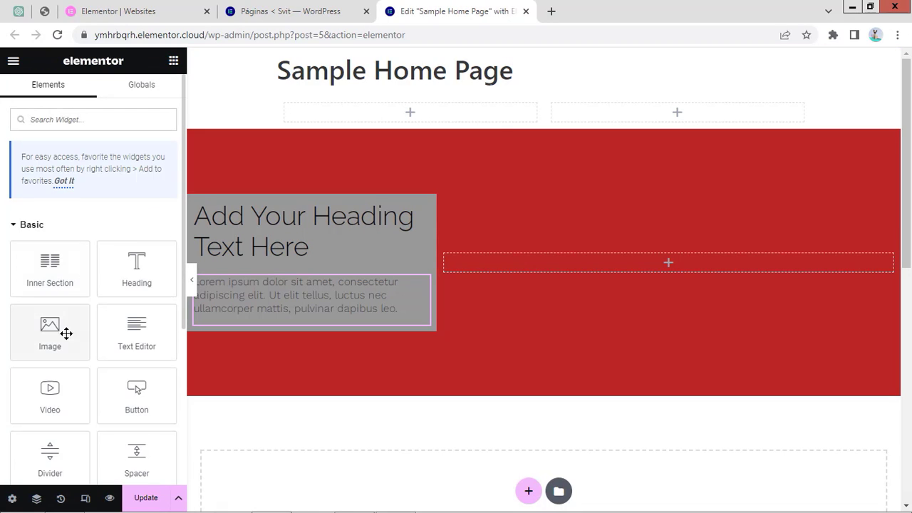
Add an Image widget and a Button widget below it in the right column.
{"action": "left_click_drag", "start_coordinate": [66, 333], "coordinate": [546, 272]}
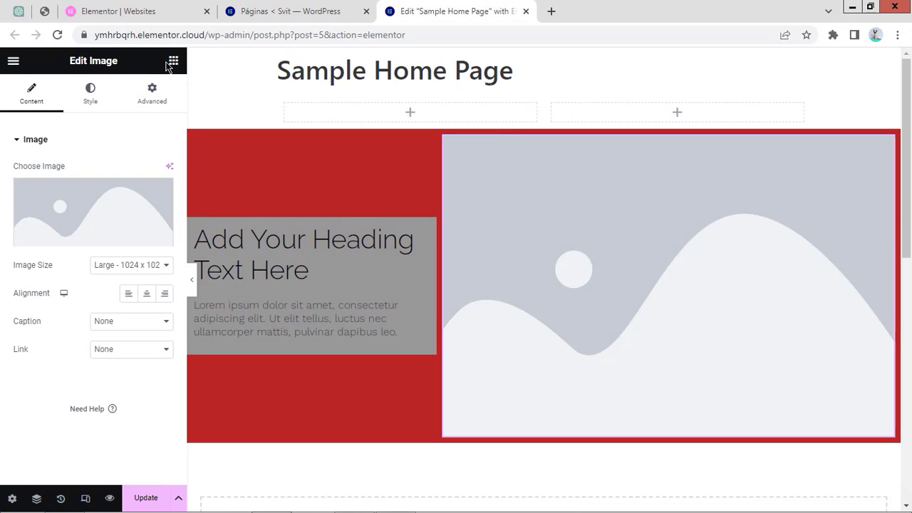
{"action": "left_click", "coordinate": [168, 64]}
{"action": "left_click_drag", "start_coordinate": [134, 391], "coordinate": [584, 405]}
{"action": "left_click", "coordinate": [173, 63]}
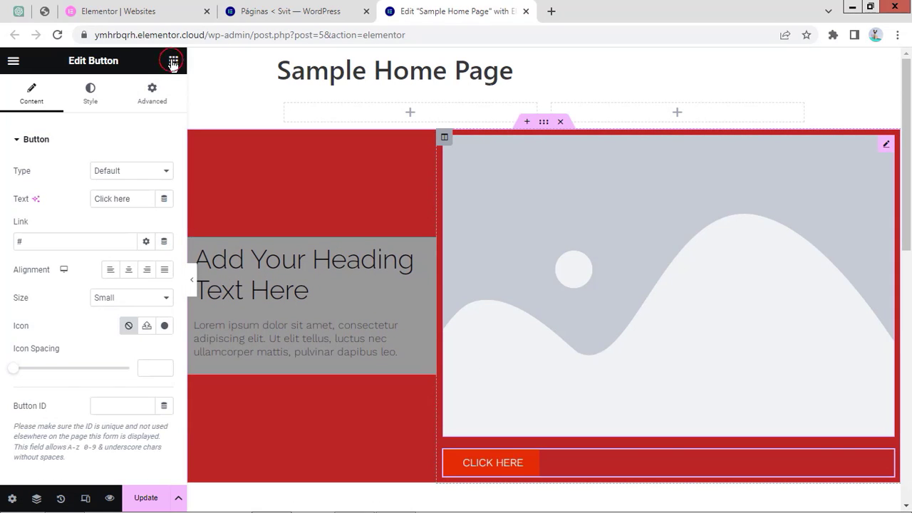
Expand the Pro, General, Site, Single and WordPress widget categories to survey them.
{"action": "scroll", "coordinate": [116, 340], "scroll_direction": "down", "scroll_amount": 3}
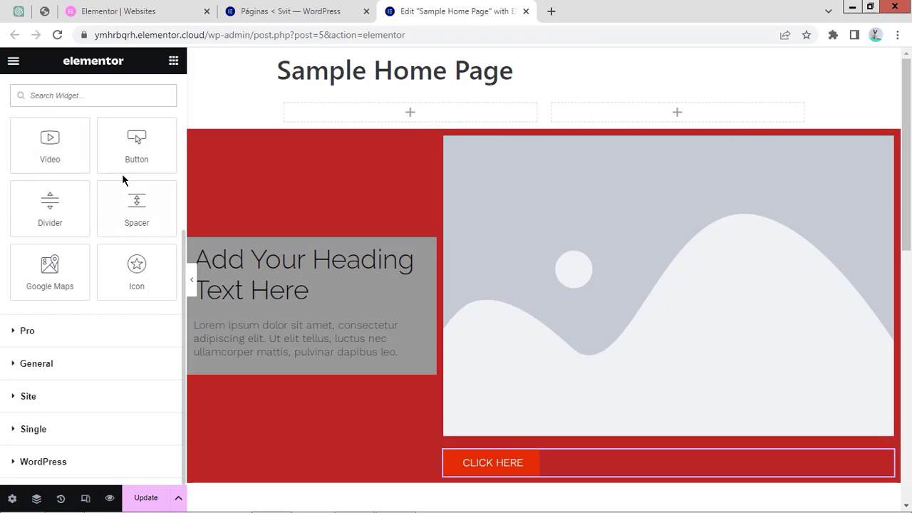
{"action": "scroll", "coordinate": [86, 300], "scroll_direction": "up", "scroll_amount": 3}
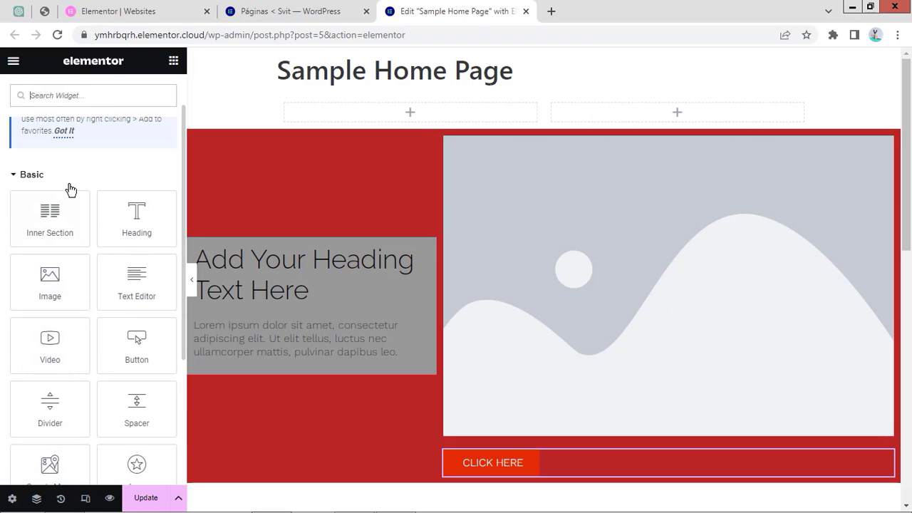
{"action": "scroll", "coordinate": [136, 330], "scroll_direction": "down", "scroll_amount": 2}
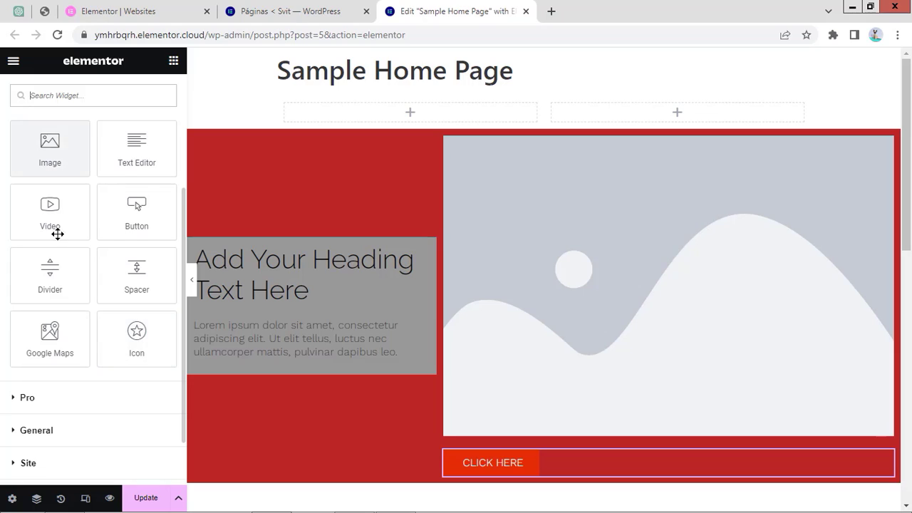
{"action": "scroll", "coordinate": [71, 342], "scroll_direction": "down", "scroll_amount": 1}
{"action": "left_click", "coordinate": [22, 329]}
{"action": "scroll", "coordinate": [59, 354], "scroll_direction": "down", "scroll_amount": 3}
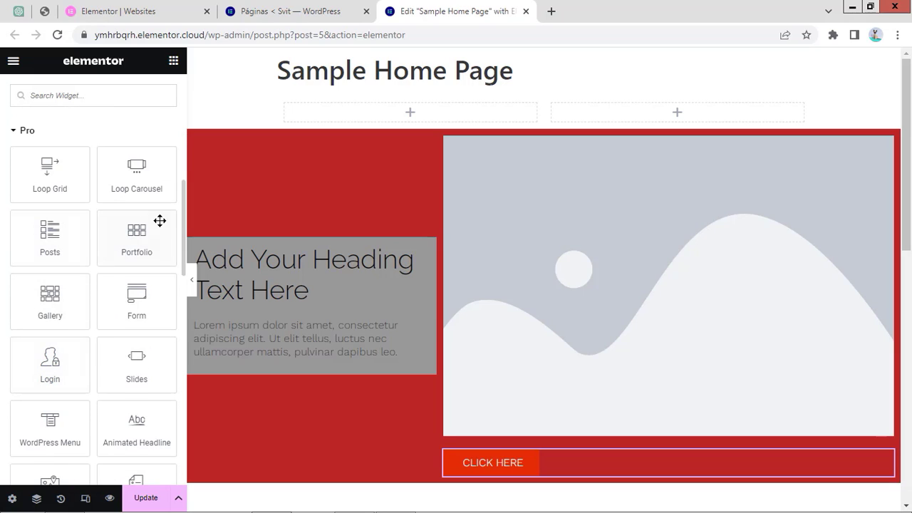
{"action": "scroll", "coordinate": [152, 378], "scroll_direction": "down", "scroll_amount": 10}
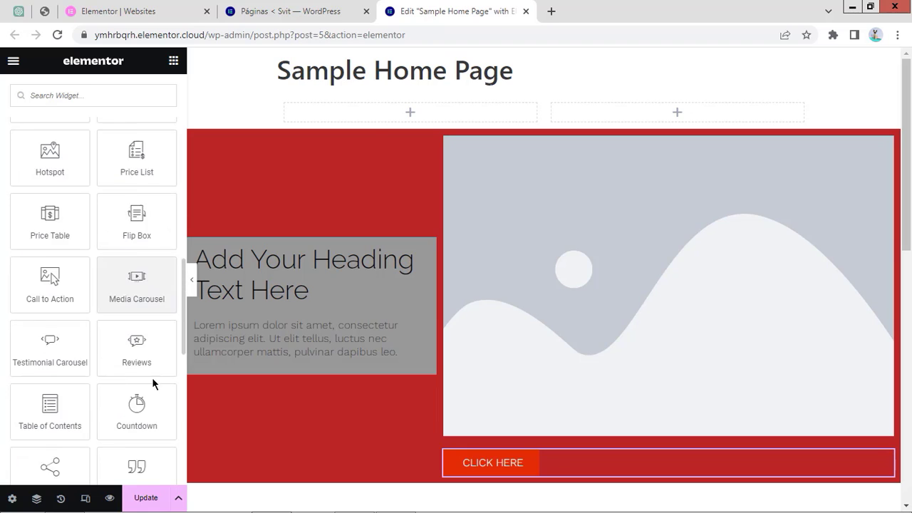
{"action": "scroll", "coordinate": [153, 385], "scroll_direction": "down", "scroll_amount": 2}
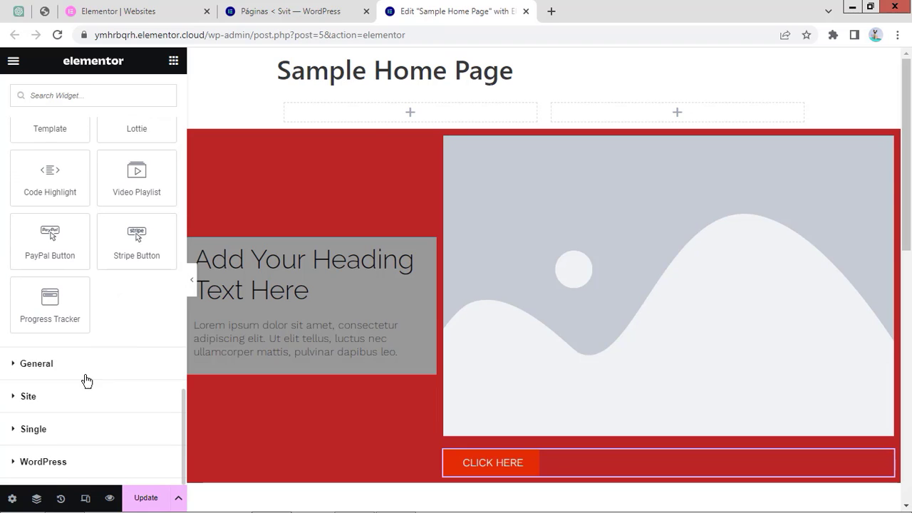
{"action": "left_click", "coordinate": [32, 365]}
{"action": "scroll", "coordinate": [60, 362], "scroll_direction": "down", "scroll_amount": 12}
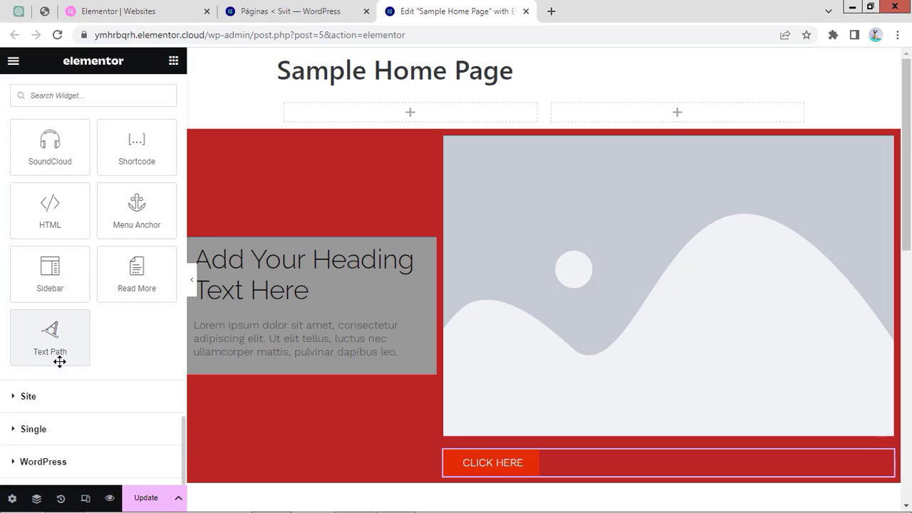
{"action": "left_click", "coordinate": [33, 403]}
{"action": "scroll", "coordinate": [75, 385], "scroll_direction": "down", "scroll_amount": 5}
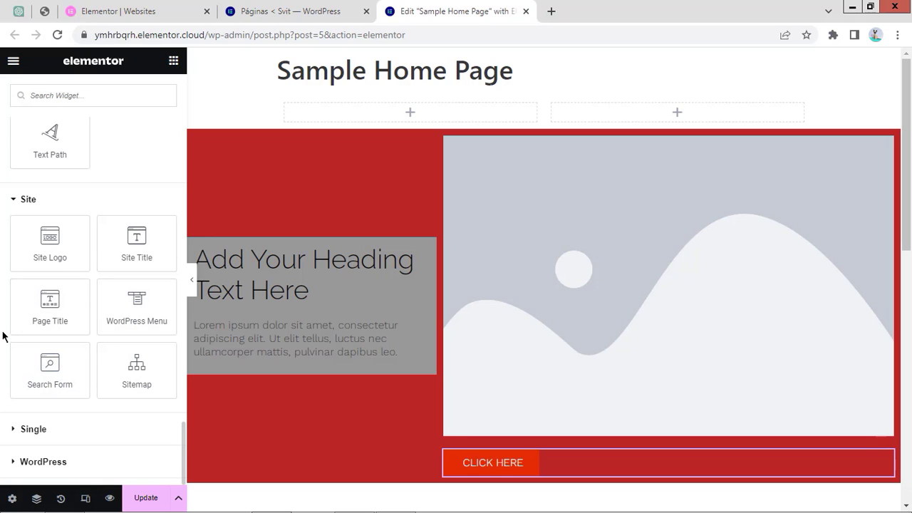
{"action": "left_click", "coordinate": [37, 431]}
{"action": "scroll", "coordinate": [43, 414], "scroll_direction": "down", "scroll_amount": 5}
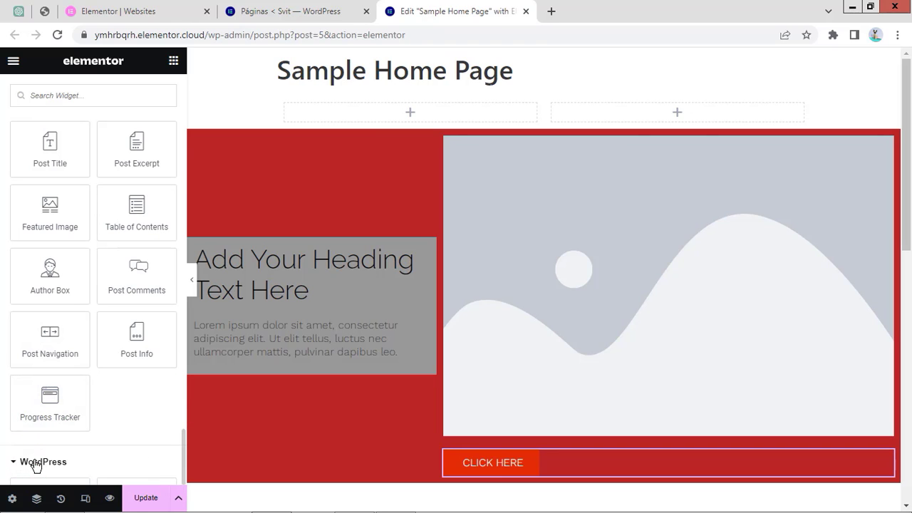
{"action": "left_click", "coordinate": [33, 462]}
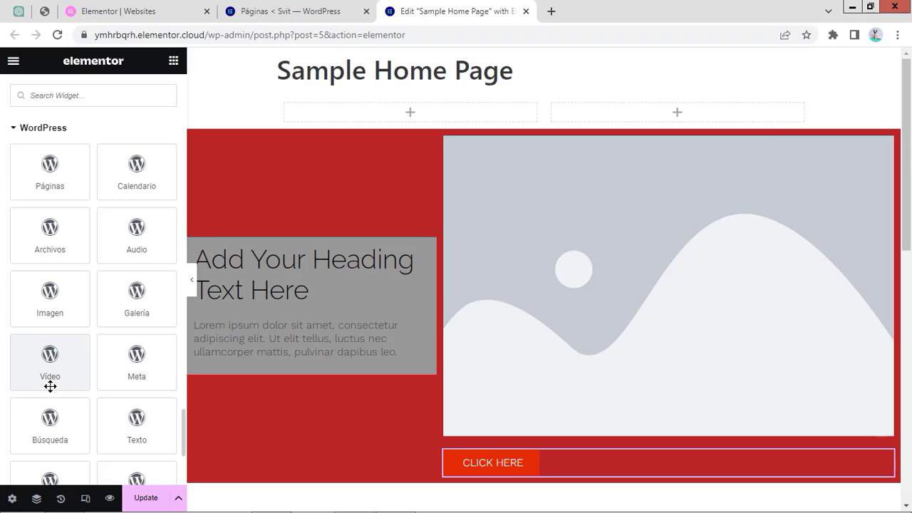
{"action": "scroll", "coordinate": [48, 389], "scroll_direction": "up", "scroll_amount": 15}
{"action": "scroll", "coordinate": [51, 391], "scroll_direction": "up", "scroll_amount": 20}
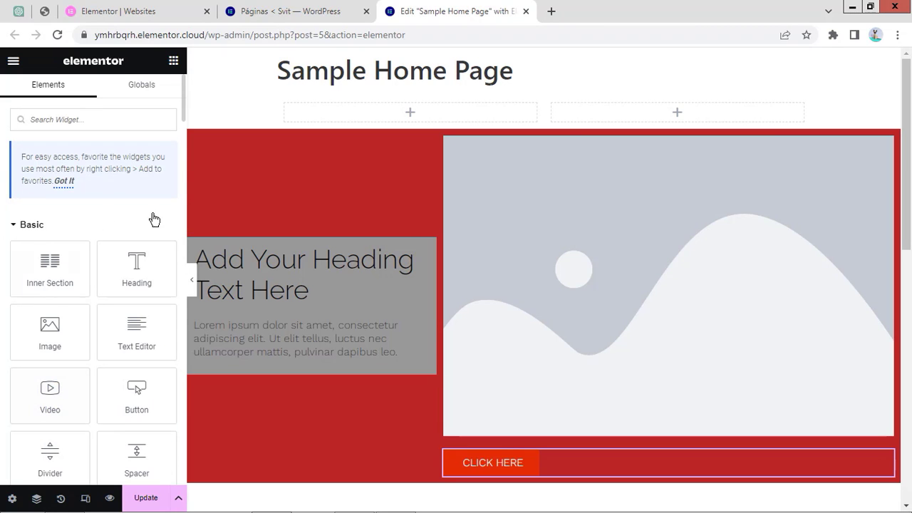
Change the heading text to 'Hola' at Default size and centre it.
{"action": "left_click", "coordinate": [321, 268]}
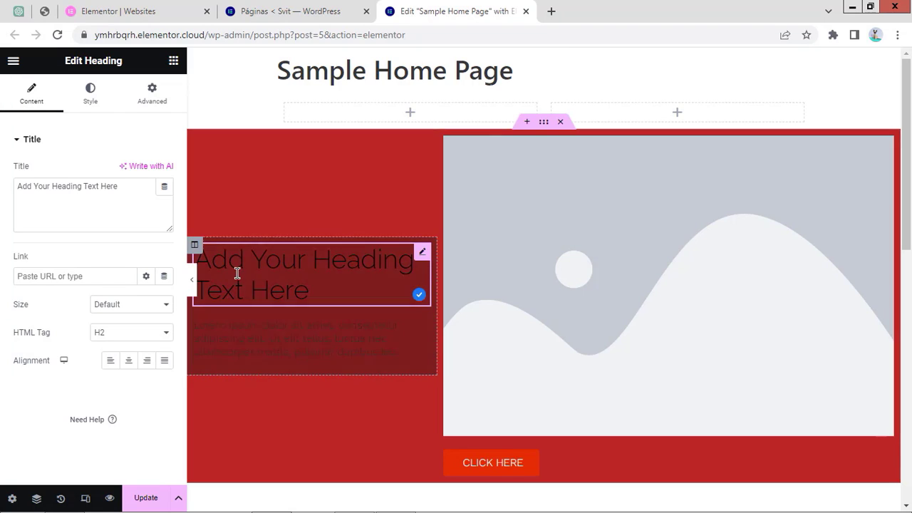
{"action": "left_click", "coordinate": [147, 196]}
{"action": "key", "text": "ctrl+a"}
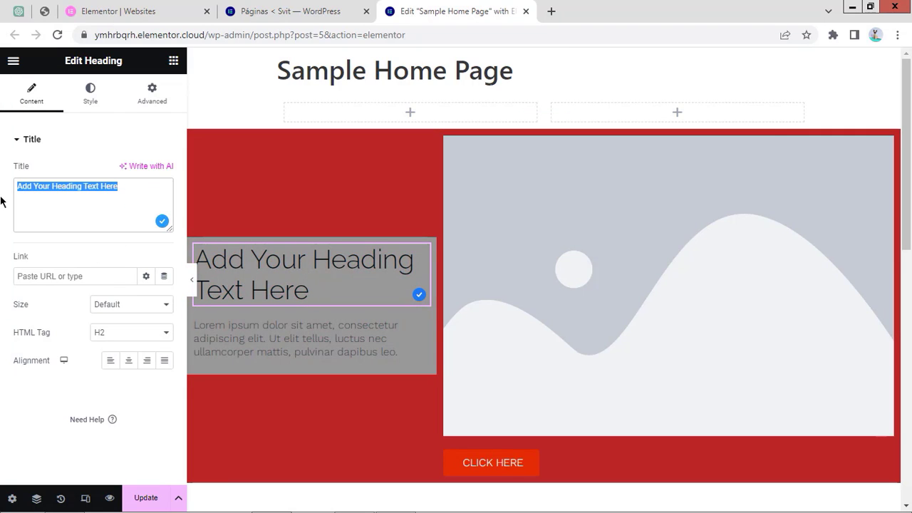
{"action": "type", "text": "Hola"}
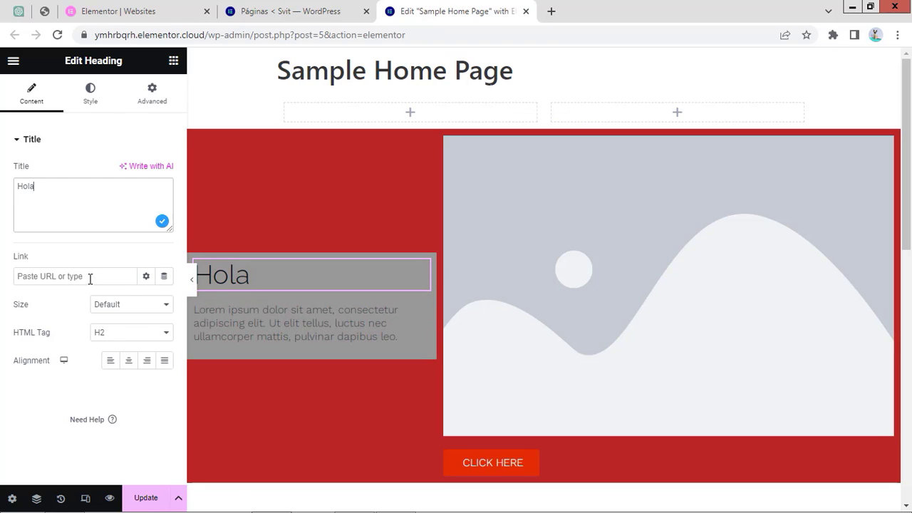
{"action": "left_click", "coordinate": [146, 306]}
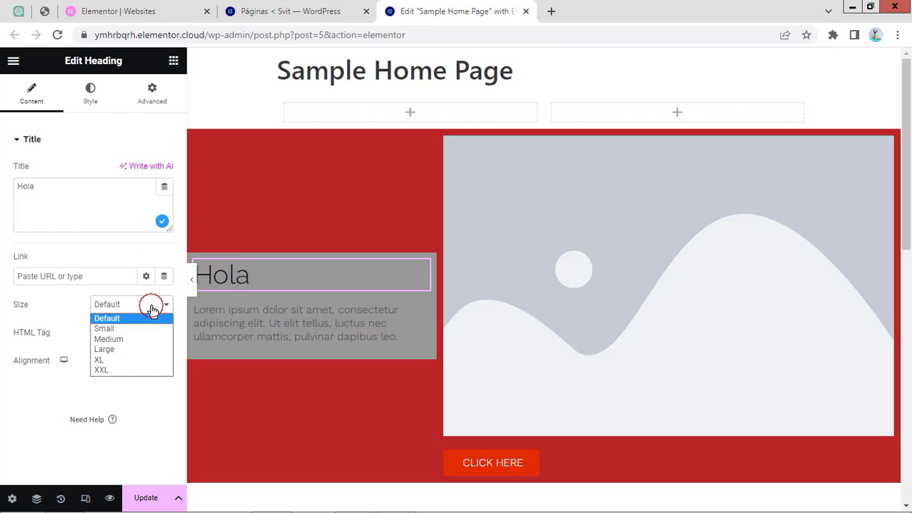
{"action": "left_click", "coordinate": [28, 311]}
{"action": "left_click", "coordinate": [128, 365]}
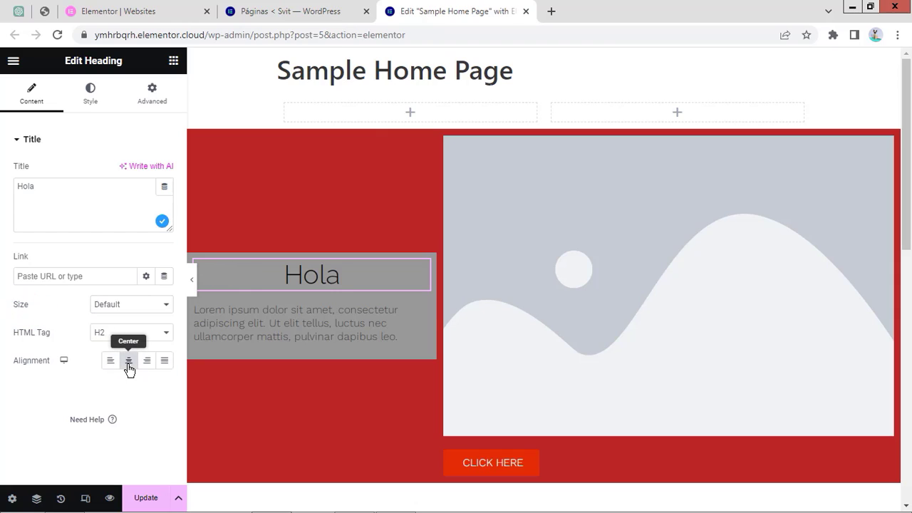
Colour the Hola heading text dark red.
{"action": "left_click", "coordinate": [95, 95]}
{"action": "left_click", "coordinate": [165, 171]}
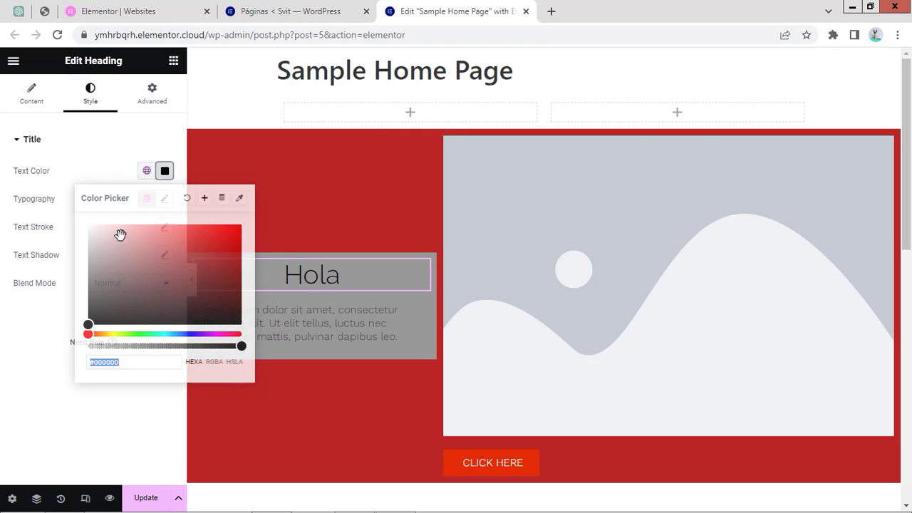
{"action": "left_click_drag", "start_coordinate": [121, 259], "coordinate": [216, 265]}
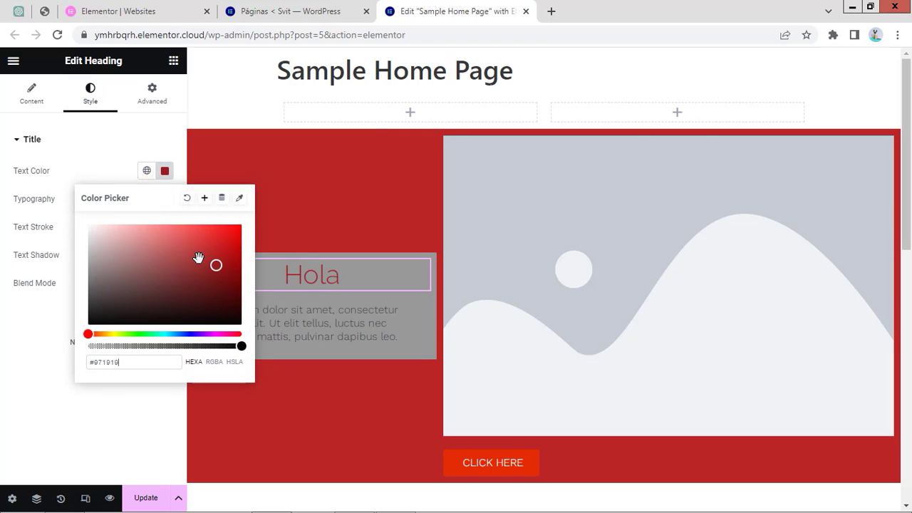
{"action": "left_click", "coordinate": [109, 157]}
Set the heading font to Ramabhadra at 47 px with Default weight.
{"action": "left_click", "coordinate": [58, 163]}
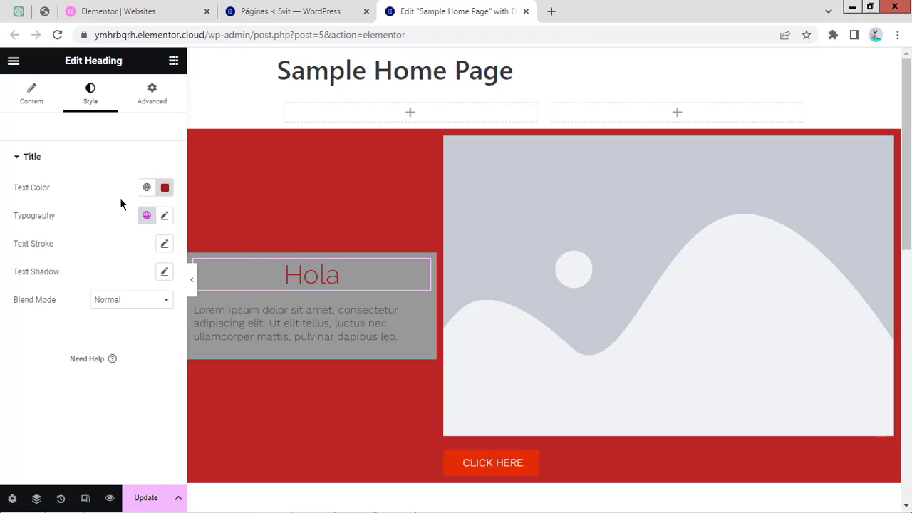
{"action": "left_click", "coordinate": [165, 215]}
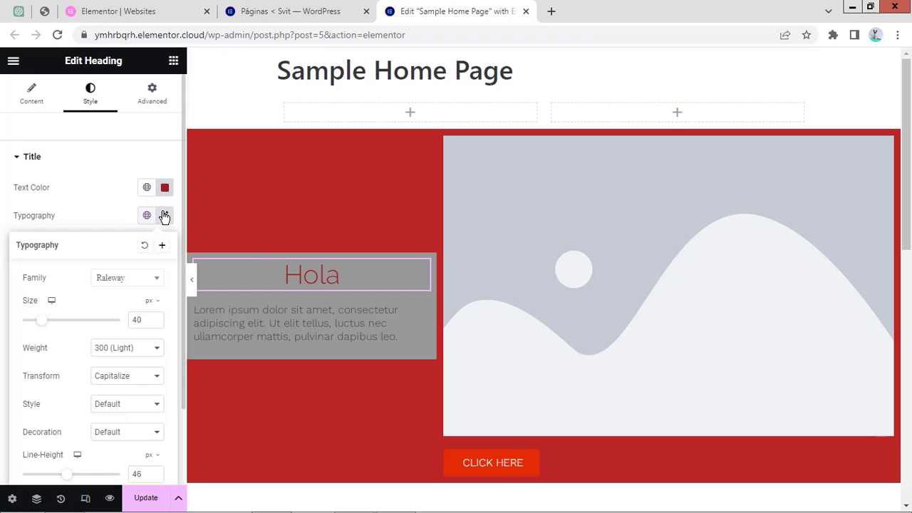
{"action": "left_click", "coordinate": [143, 283]}
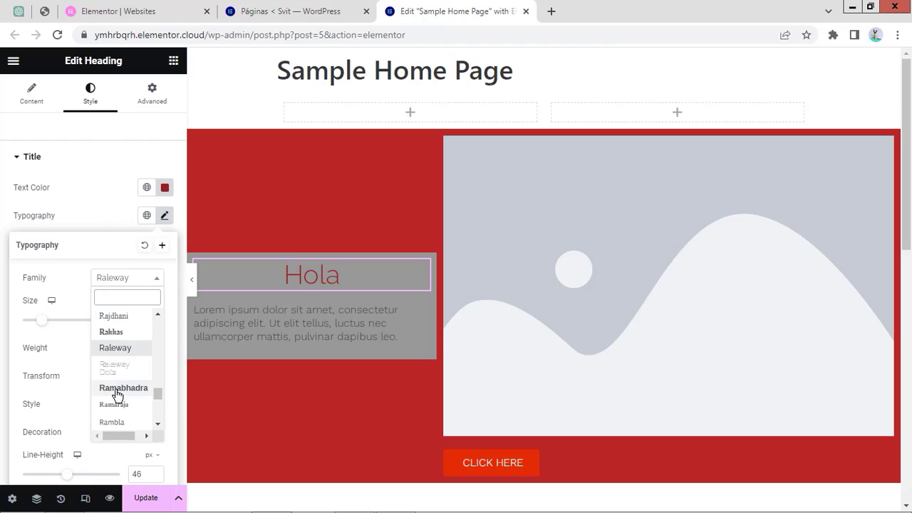
{"action": "left_click", "coordinate": [118, 389]}
{"action": "left_click_drag", "start_coordinate": [42, 327], "coordinate": [47, 329]}
{"action": "left_click", "coordinate": [122, 349]}
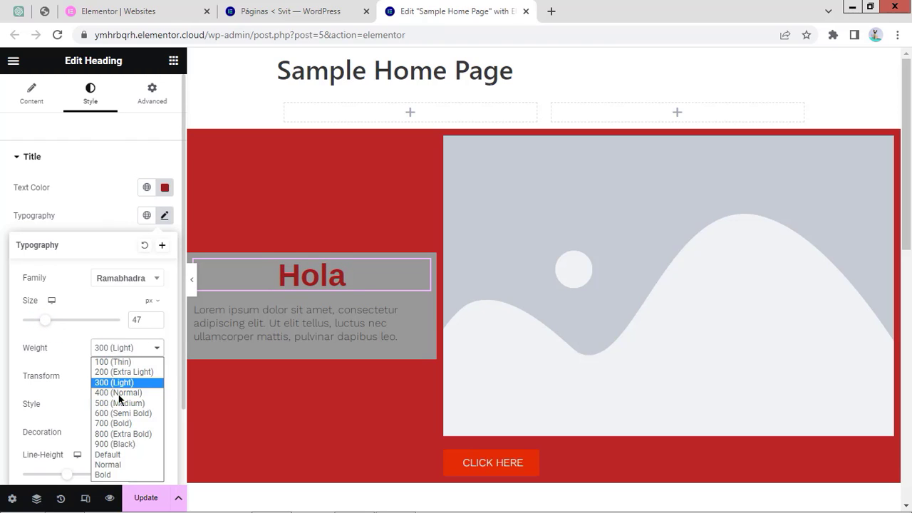
{"action": "left_click", "coordinate": [112, 460]}
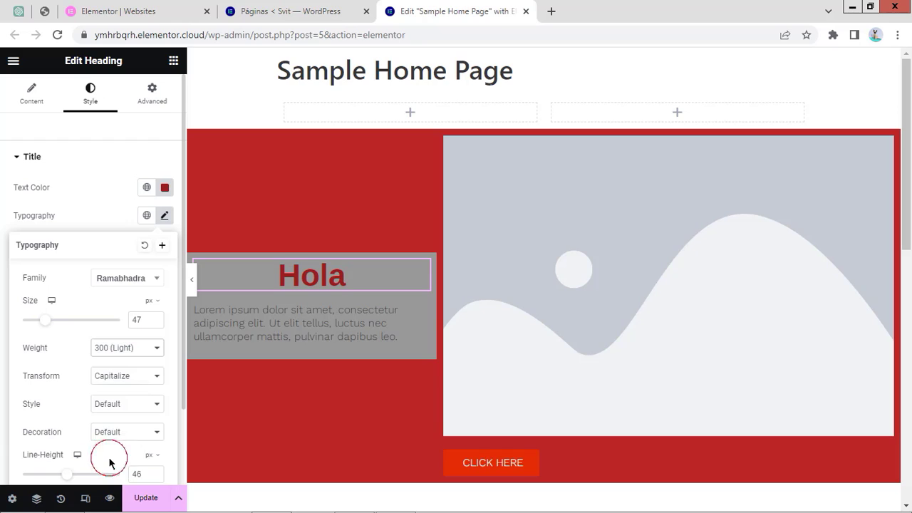
Make the heading Capitalize, italic and underlined with about 2.9 letter spacing.
{"action": "left_click", "coordinate": [125, 385]}
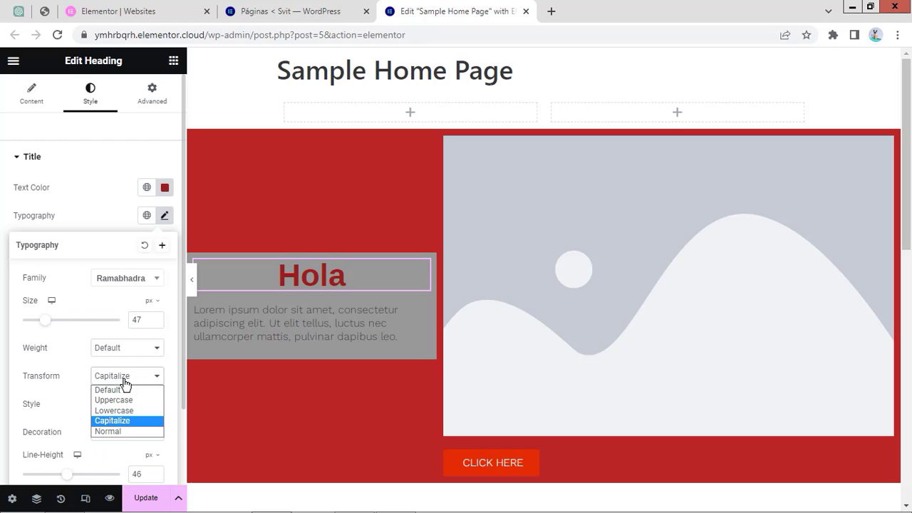
{"action": "left_click", "coordinate": [115, 421]}
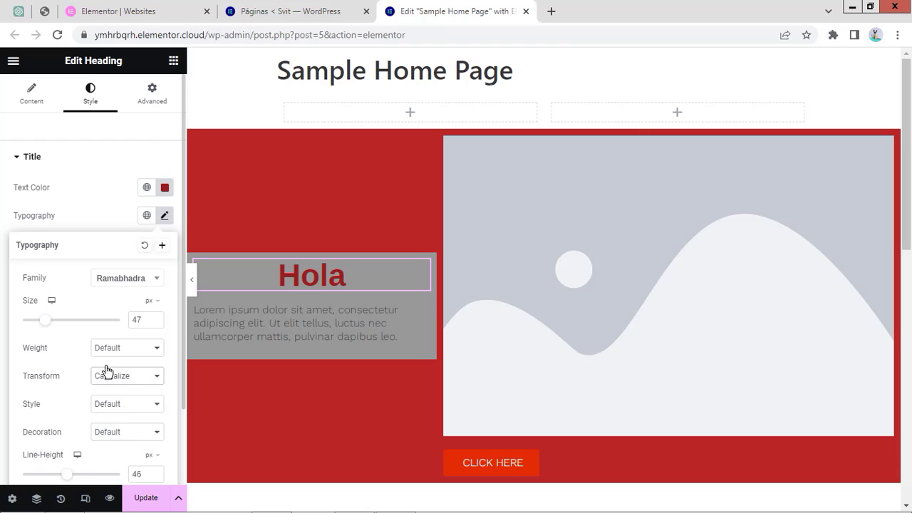
{"action": "left_click", "coordinate": [128, 406]}
{"action": "left_click", "coordinate": [119, 437]}
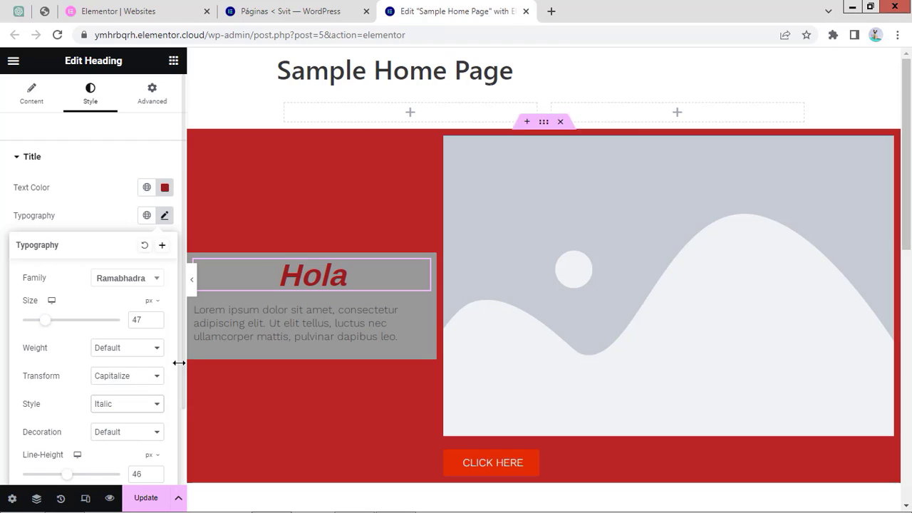
{"action": "scroll", "coordinate": [112, 416], "scroll_direction": "down", "scroll_amount": 2}
{"action": "left_click", "coordinate": [108, 342]}
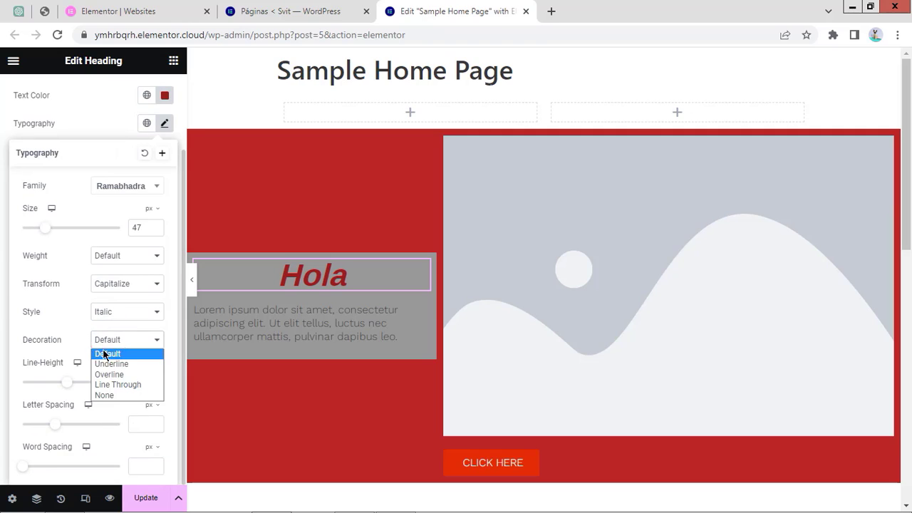
{"action": "left_click", "coordinate": [106, 364]}
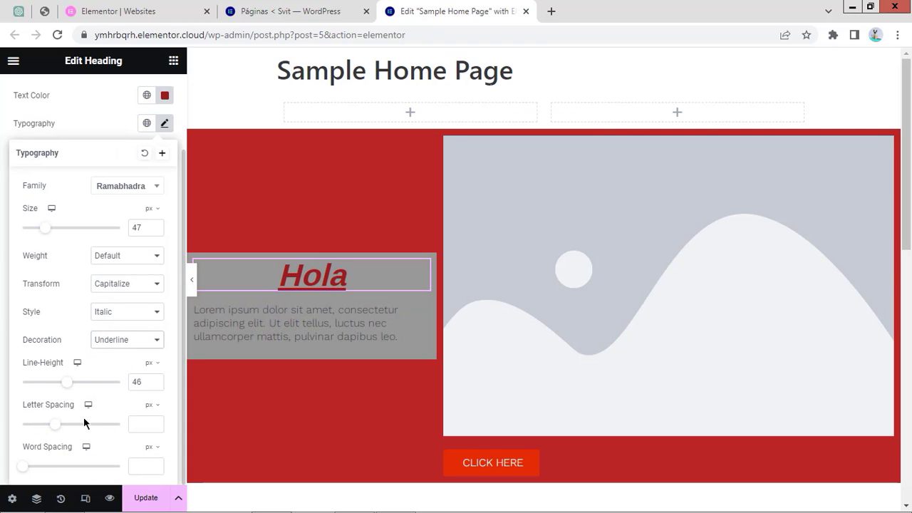
{"action": "left_click_drag", "start_coordinate": [56, 428], "coordinate": [75, 430]}
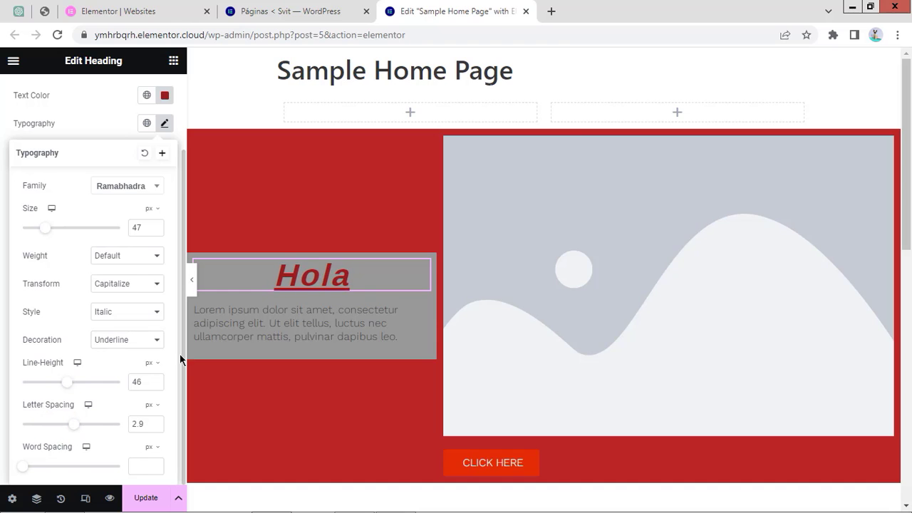
{"action": "left_click", "coordinate": [228, 332]}
{"action": "left_click", "coordinate": [91, 95]}
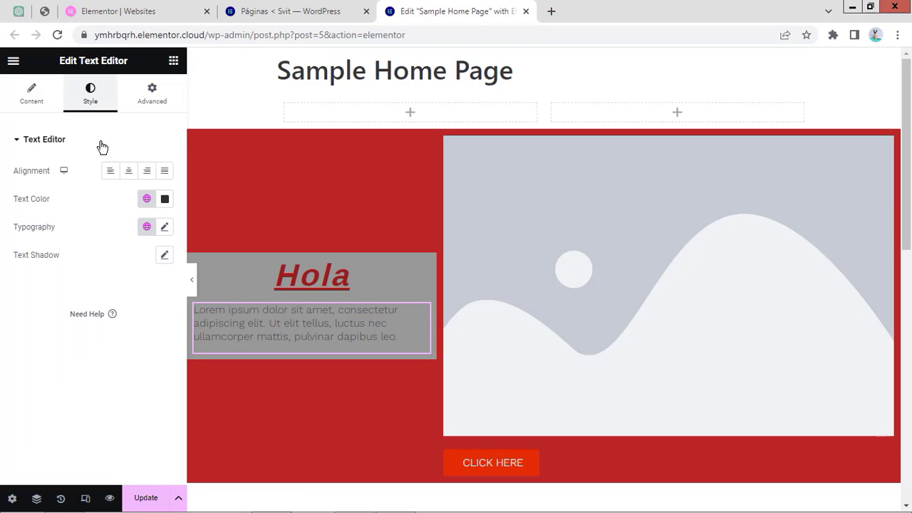
Centre the Lorem paragraph with line height 23 and word spacing 10.
{"action": "left_click", "coordinate": [128, 171]}
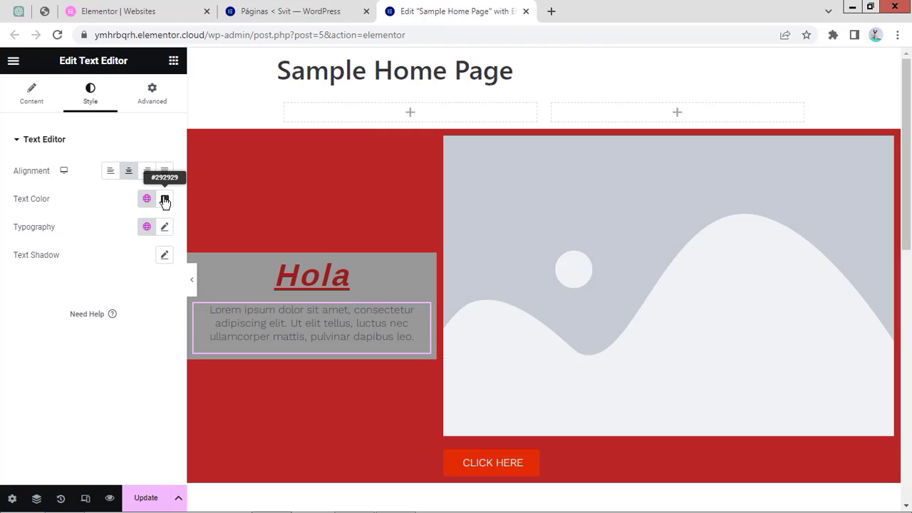
{"action": "left_click", "coordinate": [164, 227]}
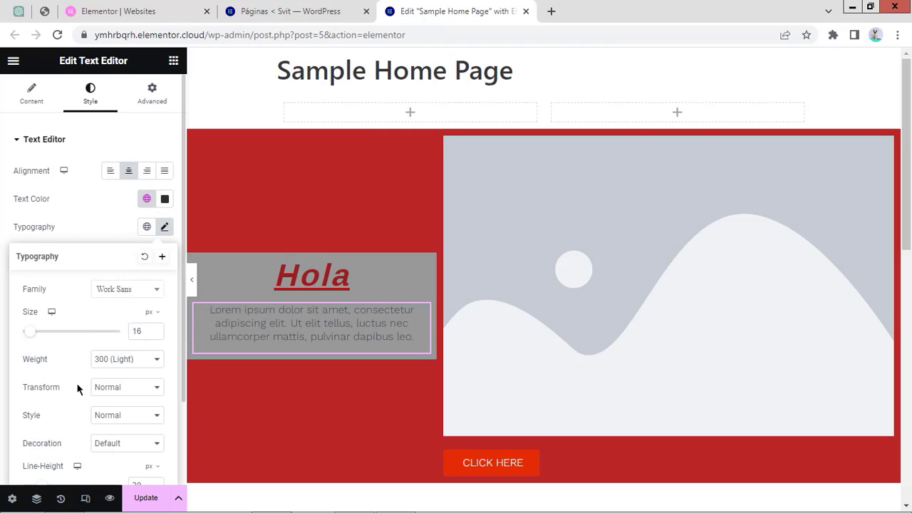
{"action": "scroll", "coordinate": [76, 399], "scroll_direction": "down", "scroll_amount": 2}
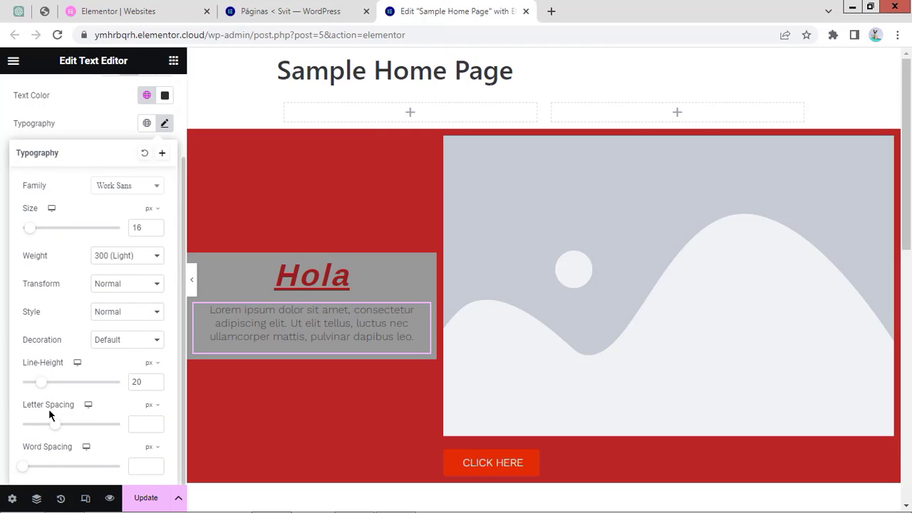
{"action": "left_click_drag", "start_coordinate": [40, 383], "coordinate": [44, 382]}
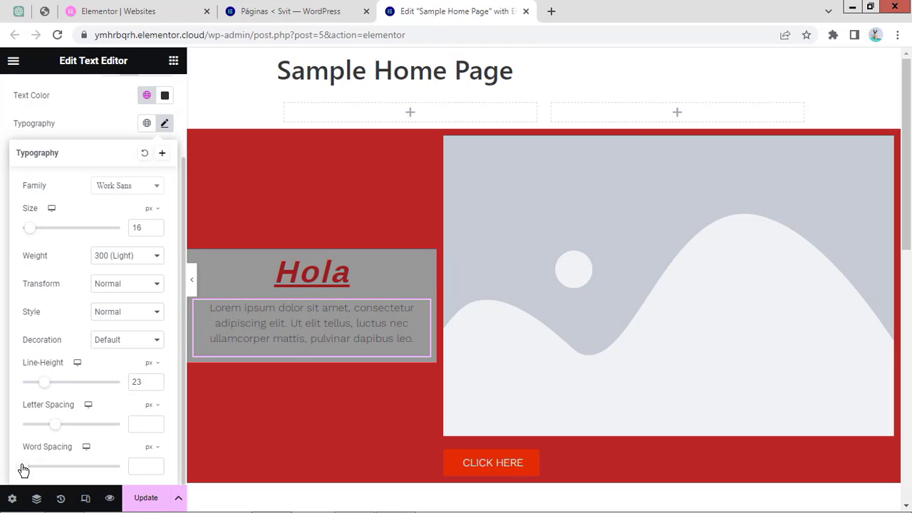
{"action": "left_click_drag", "start_coordinate": [22, 467], "coordinate": [32, 467]}
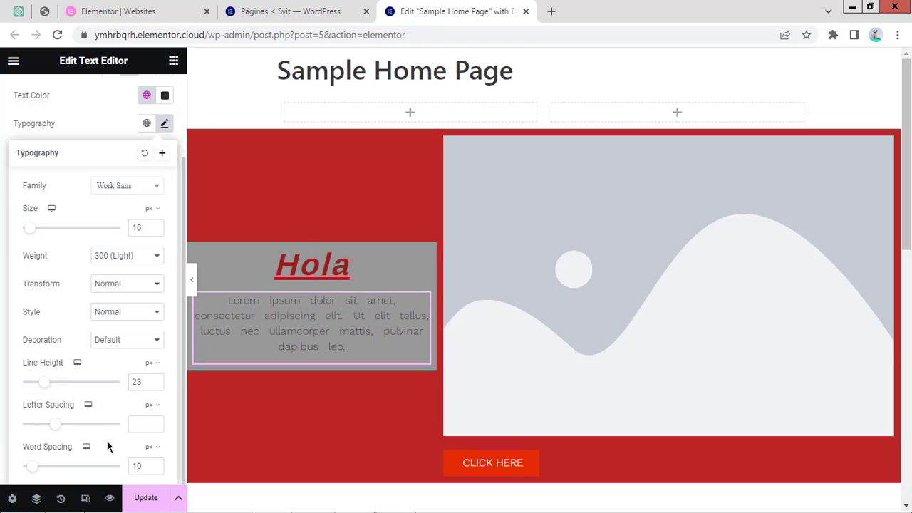
{"action": "left_click", "coordinate": [165, 124]}
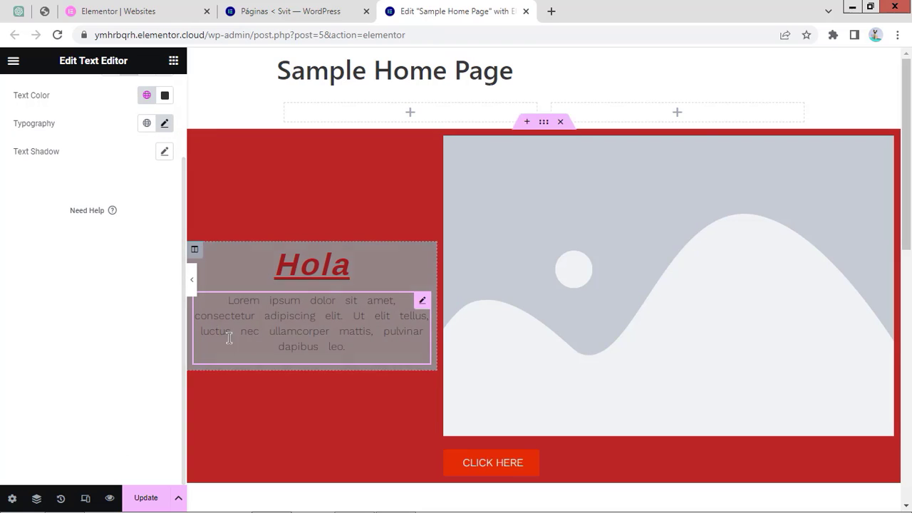
{"action": "left_click", "coordinate": [36, 100]}
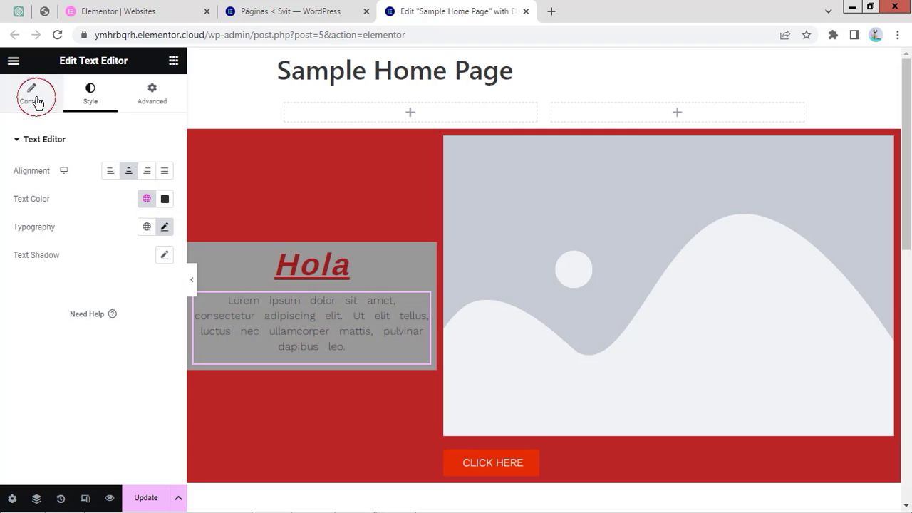
{"action": "left_click", "coordinate": [88, 93]}
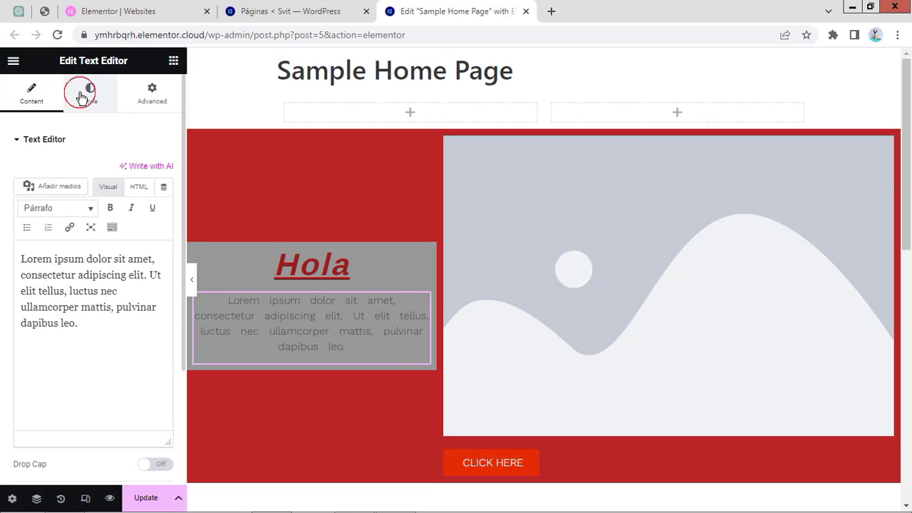
Set only the paragraph's top margin to 24 px and all four paddings to 29 px.
{"action": "left_click", "coordinate": [152, 95]}
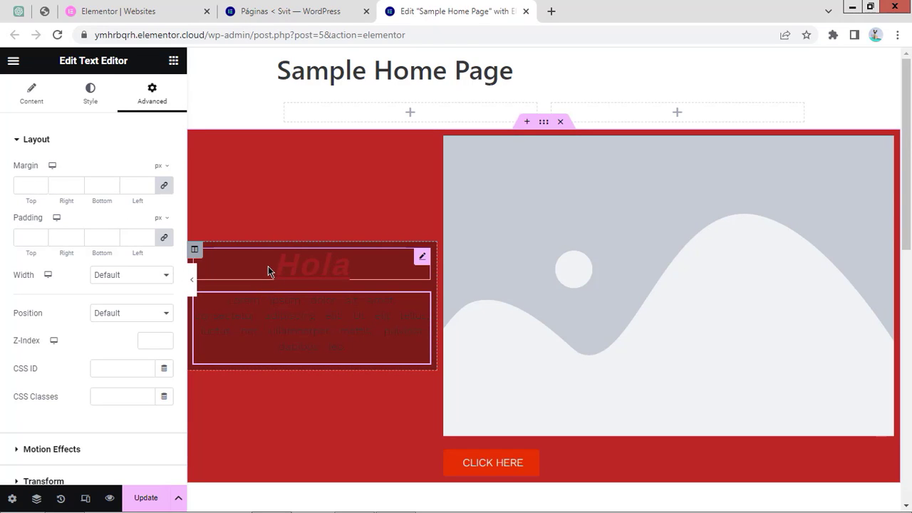
{"action": "left_click", "coordinate": [164, 187]}
{"action": "left_click_drag", "start_coordinate": [30, 201], "coordinate": [52, 207]}
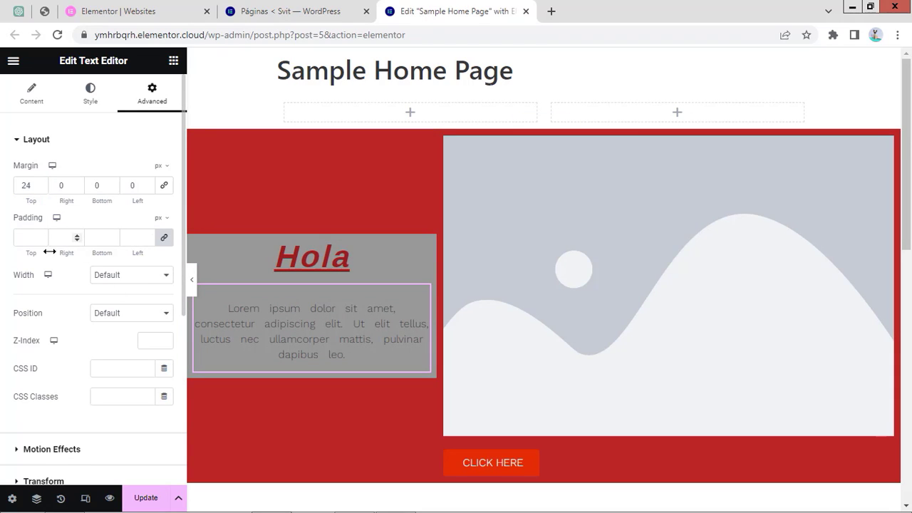
{"action": "left_click_drag", "start_coordinate": [28, 254], "coordinate": [212, 317]}
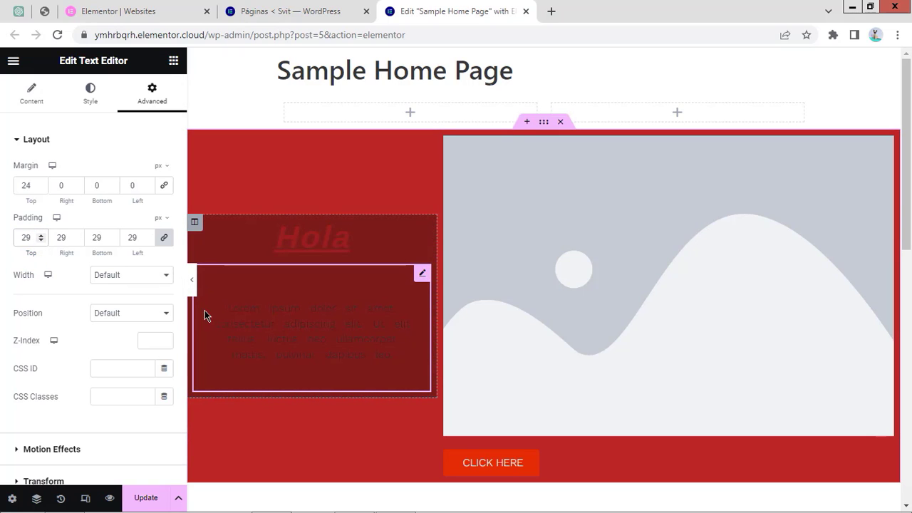
{"action": "scroll", "coordinate": [125, 385], "scroll_direction": "down", "scroll_amount": 3}
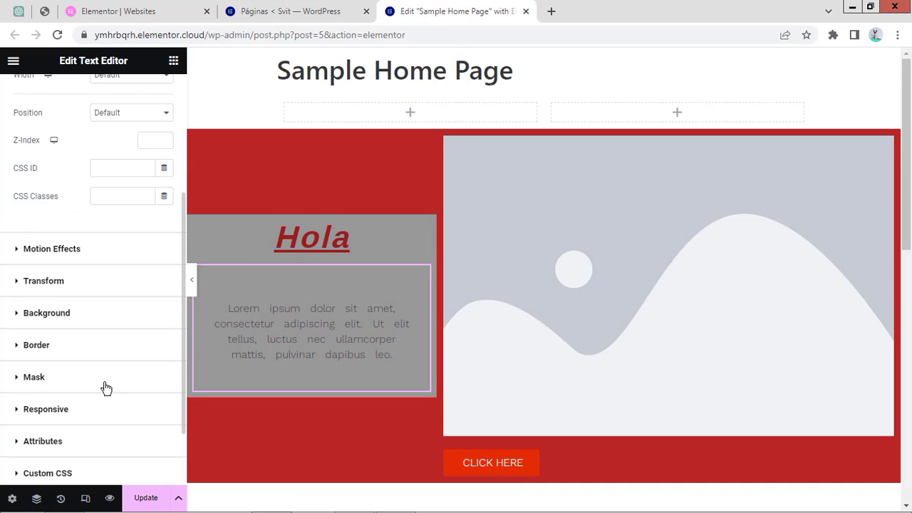
{"action": "scroll", "coordinate": [103, 385], "scroll_direction": "down", "scroll_amount": 2}
{"action": "left_click", "coordinate": [63, 165]}
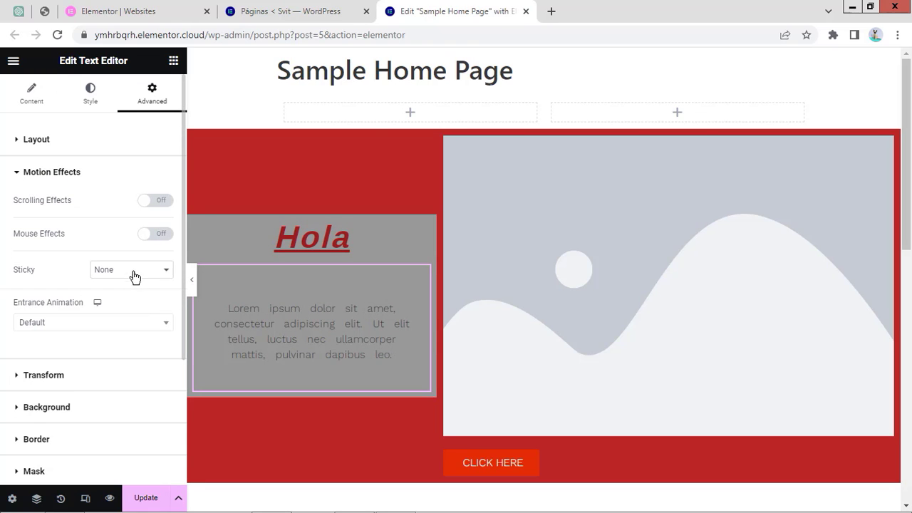
{"action": "scroll", "coordinate": [87, 409], "scroll_direction": "down", "scroll_amount": 4}
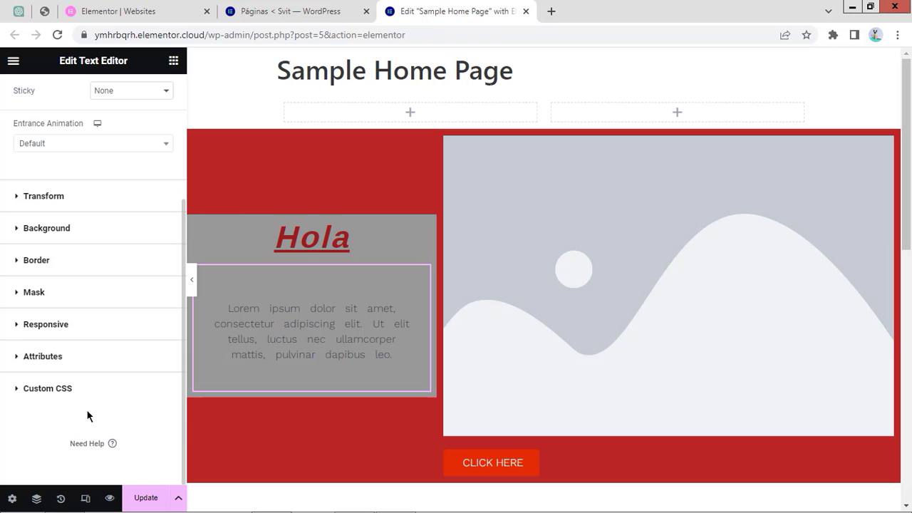
{"action": "left_click", "coordinate": [71, 198]}
{"action": "scroll", "coordinate": [97, 404], "scroll_direction": "down", "scroll_amount": 4}
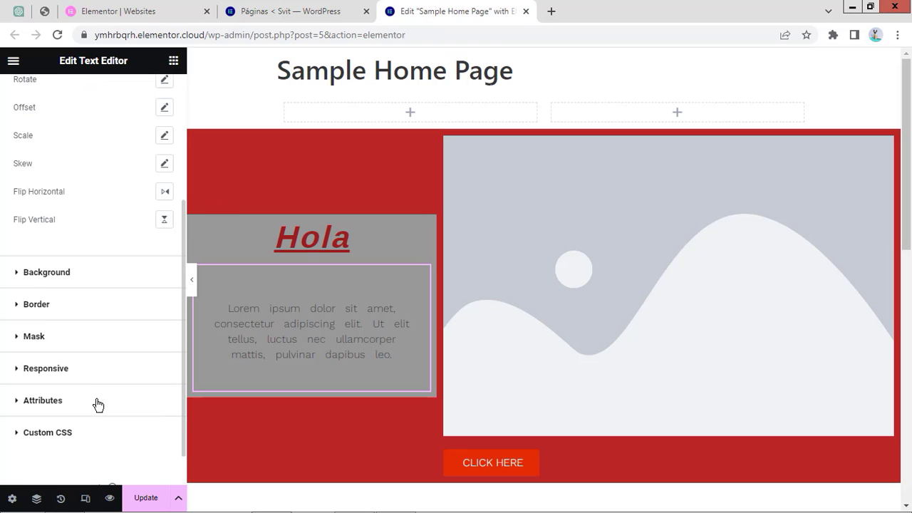
{"action": "left_click", "coordinate": [58, 273]}
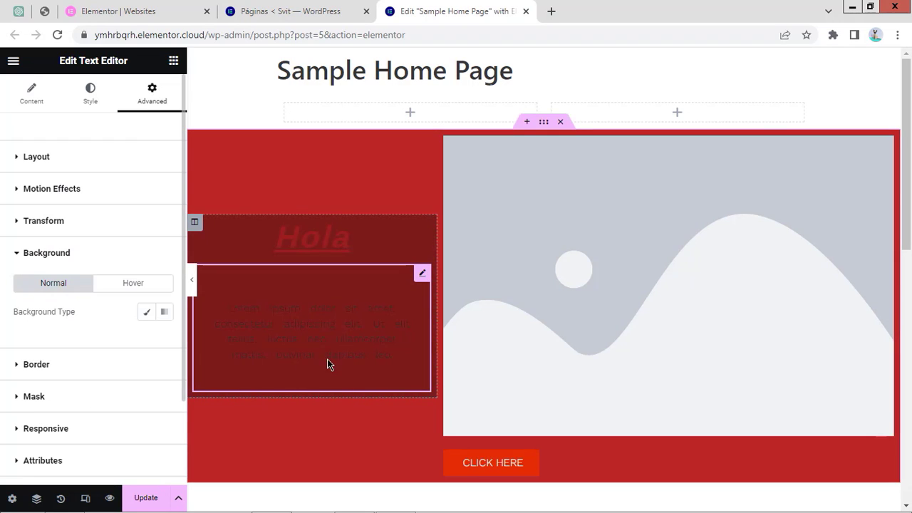
{"action": "left_click", "coordinate": [98, 368]}
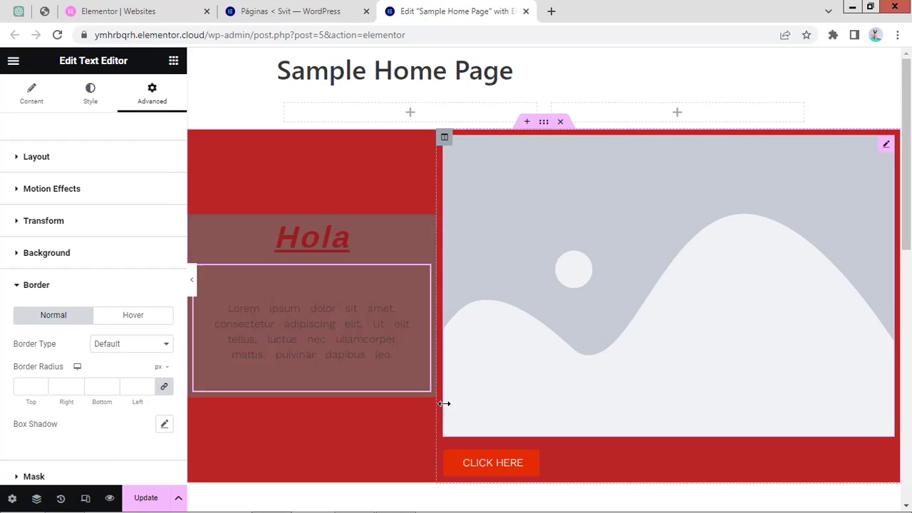
{"action": "scroll", "coordinate": [132, 414], "scroll_direction": "down", "scroll_amount": 3}
{"action": "left_click", "coordinate": [82, 296]}
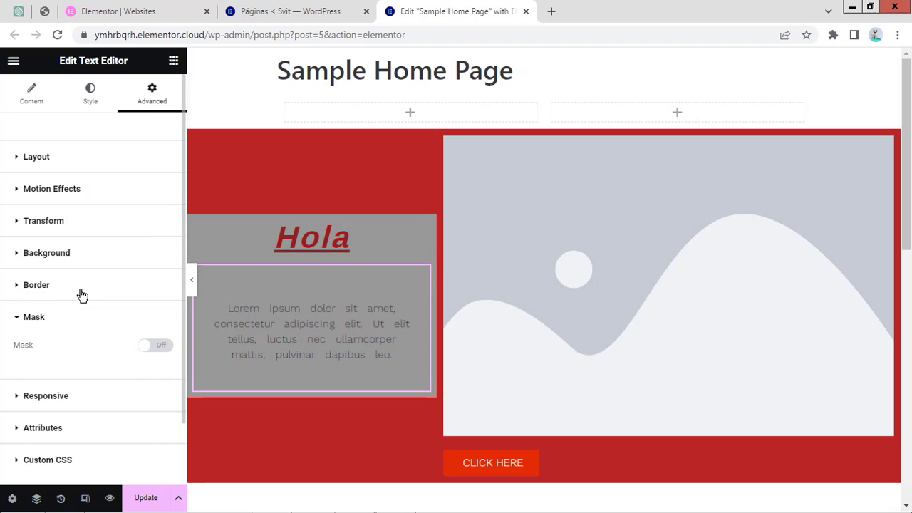
{"action": "left_click", "coordinate": [79, 322]}
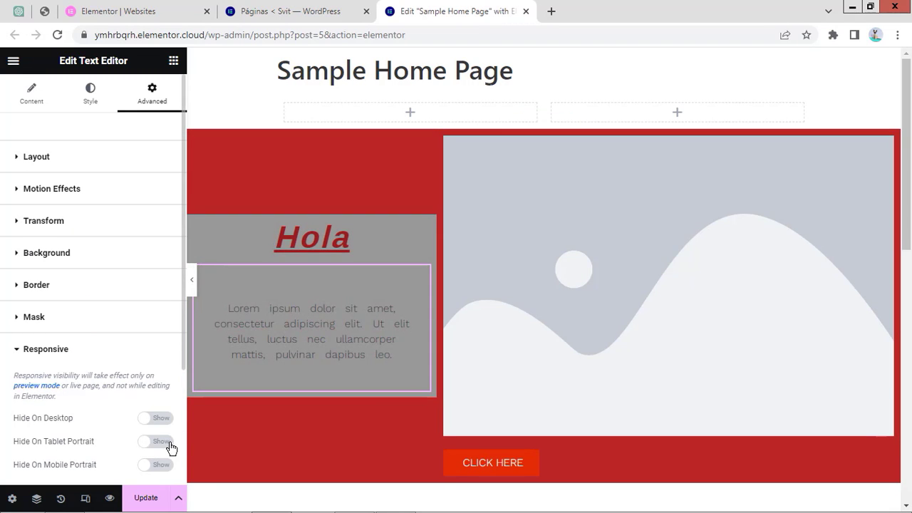
{"action": "left_click", "coordinate": [93, 350]}
{"action": "left_click", "coordinate": [62, 419]}
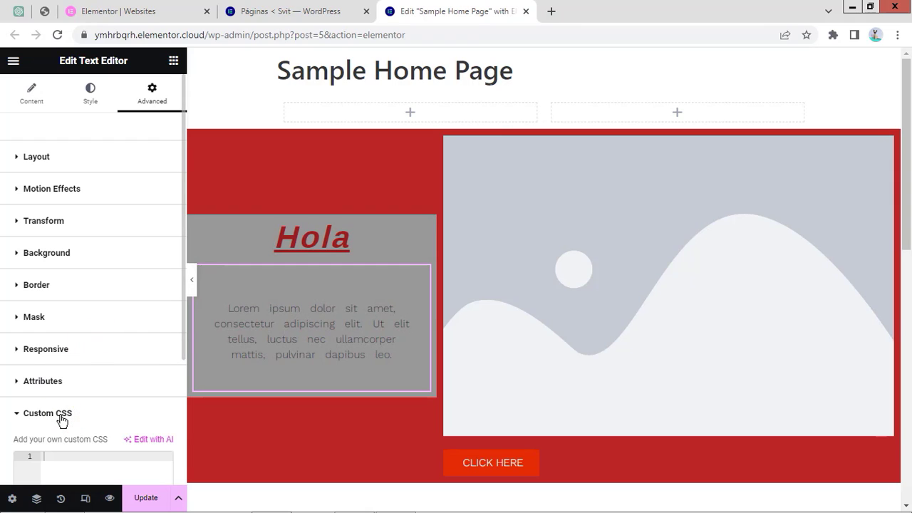
{"action": "left_click", "coordinate": [733, 242]}
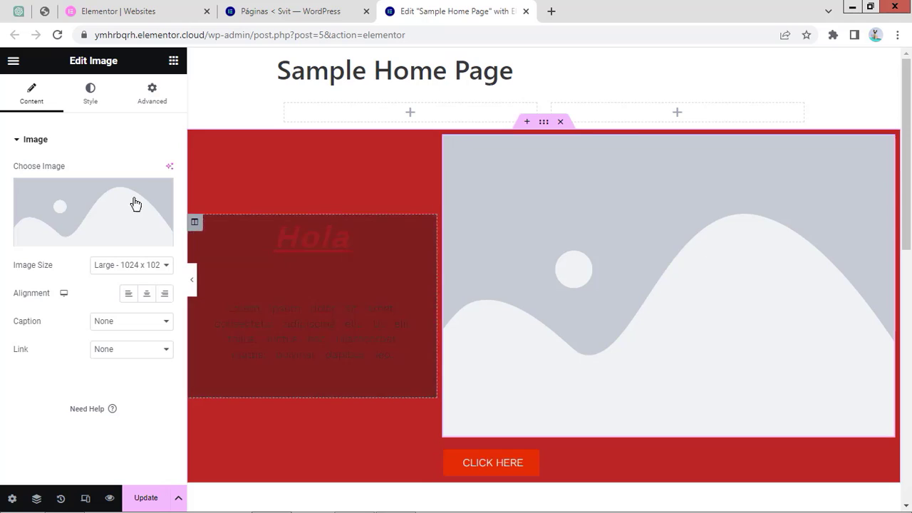
Insert the projects-ft-img1 factory chimneys photo from the Media Library.
{"action": "left_click", "coordinate": [133, 202]}
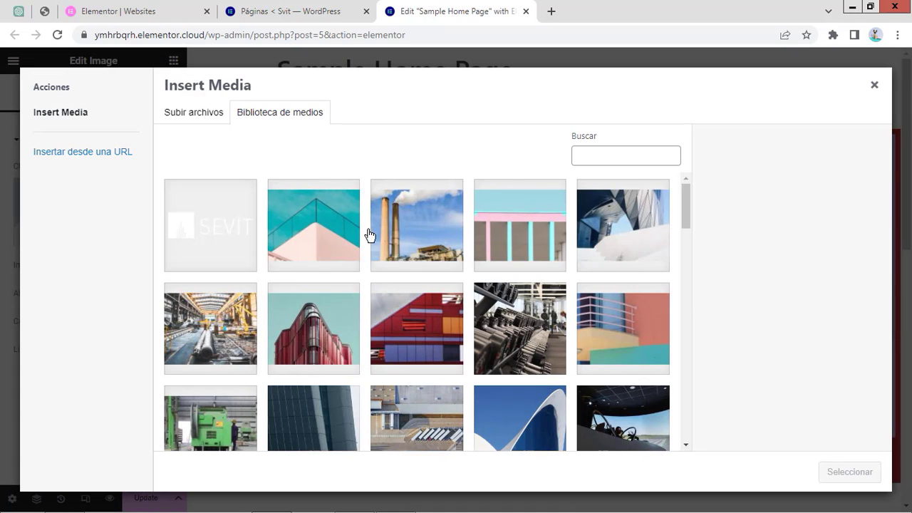
{"action": "left_click", "coordinate": [411, 228]}
{"action": "left_click", "coordinate": [200, 114]}
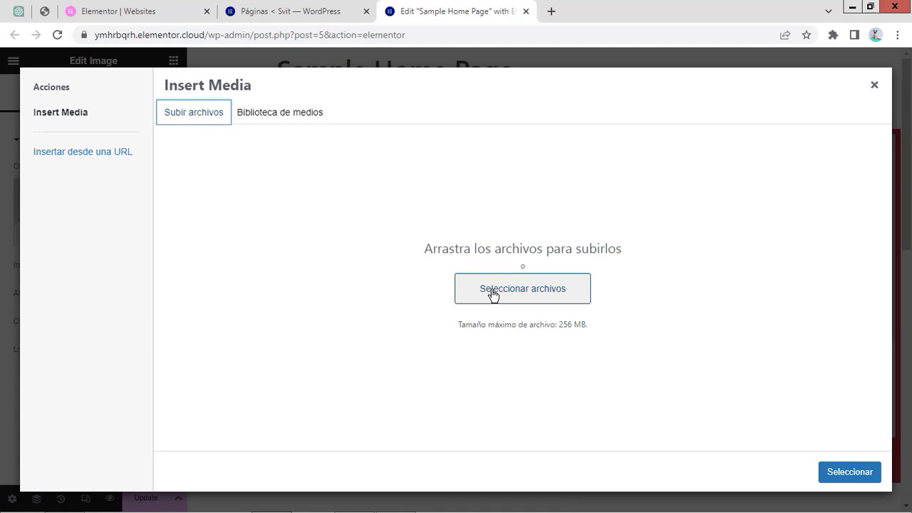
{"action": "left_click", "coordinate": [304, 115]}
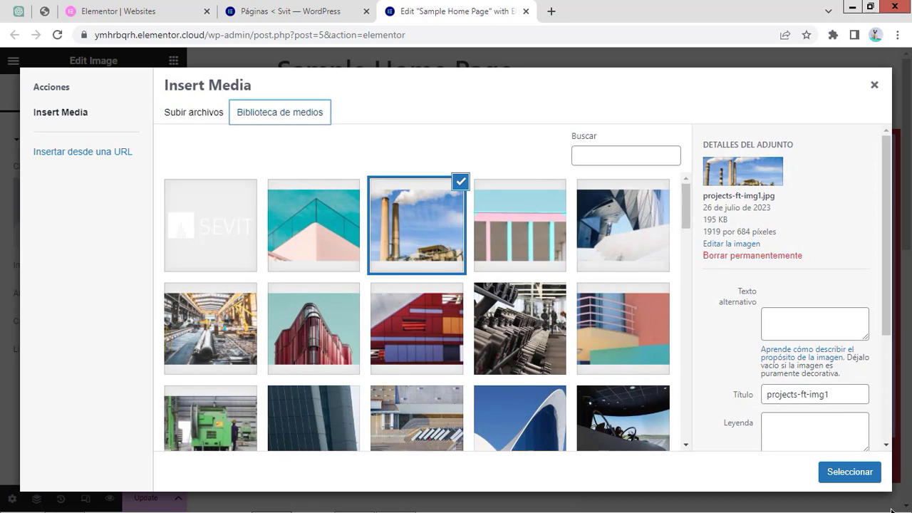
{"action": "left_click", "coordinate": [851, 472]}
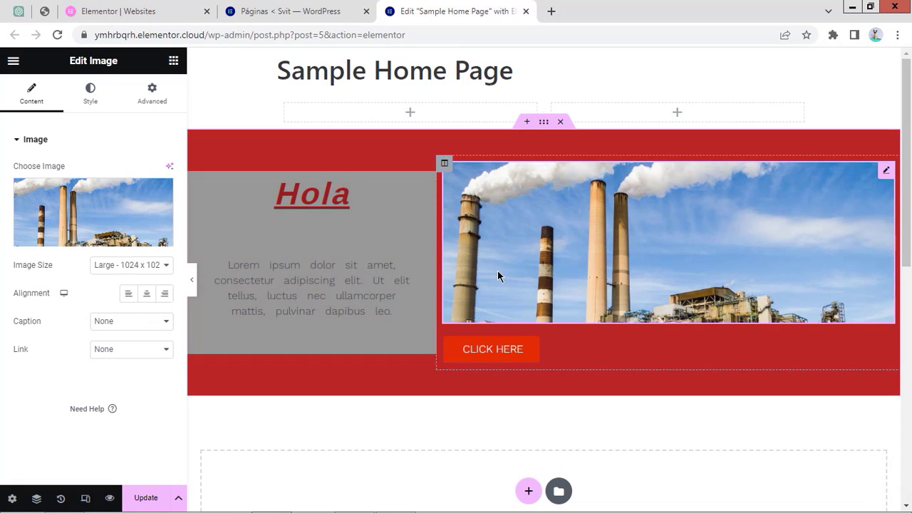
Set the image size to Large and centre it in the column.
{"action": "left_click", "coordinate": [110, 267]}
{"action": "left_click", "coordinate": [110, 290]}
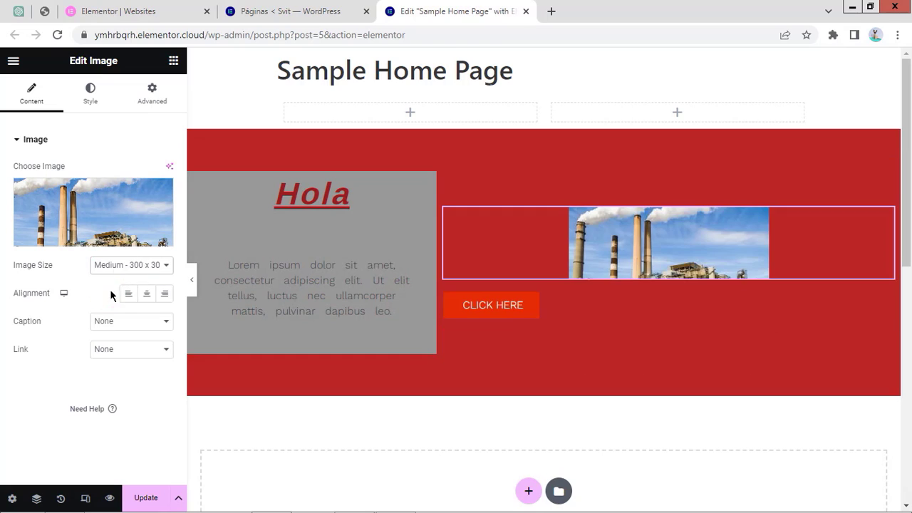
{"action": "left_click", "coordinate": [128, 265]}
{"action": "left_click", "coordinate": [118, 309]}
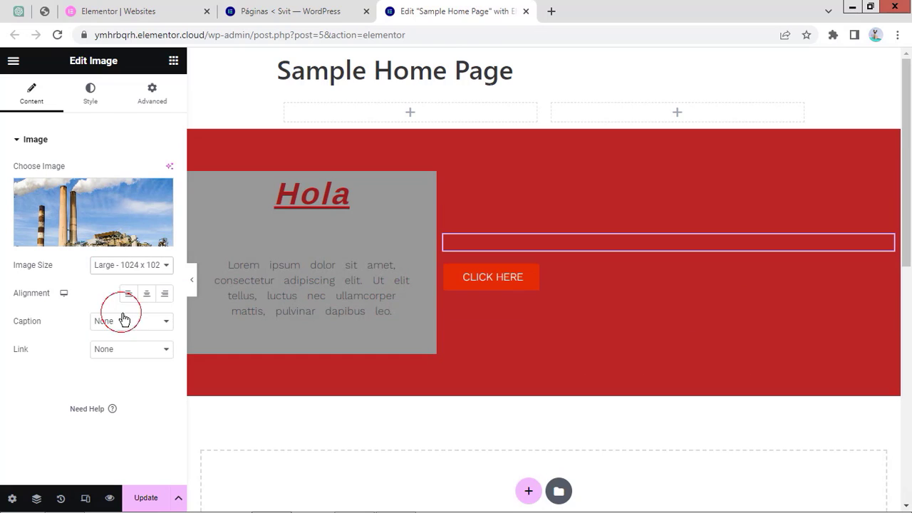
{"action": "left_click", "coordinate": [144, 296]}
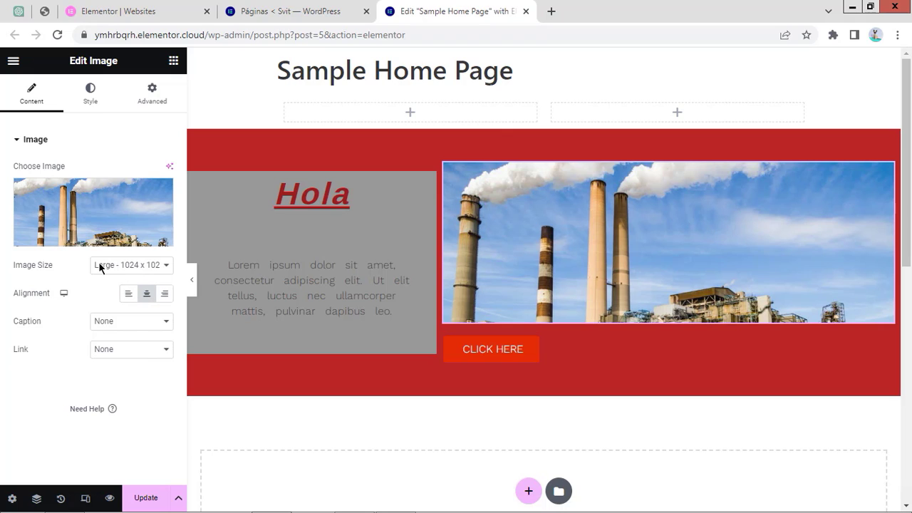
{"action": "left_click", "coordinate": [90, 92]}
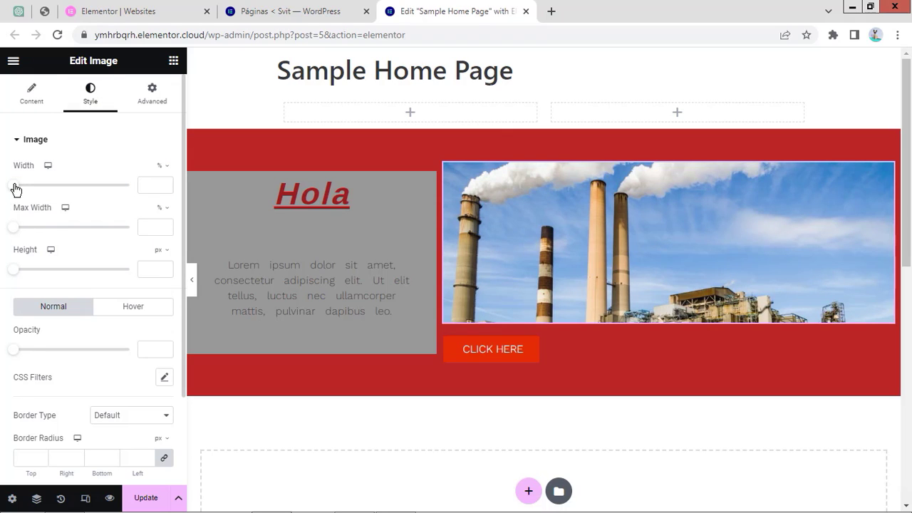
Size the factory image to 70% width and 245 px height with 0.54 opacity.
{"action": "left_click_drag", "start_coordinate": [16, 188], "coordinate": [94, 221]}
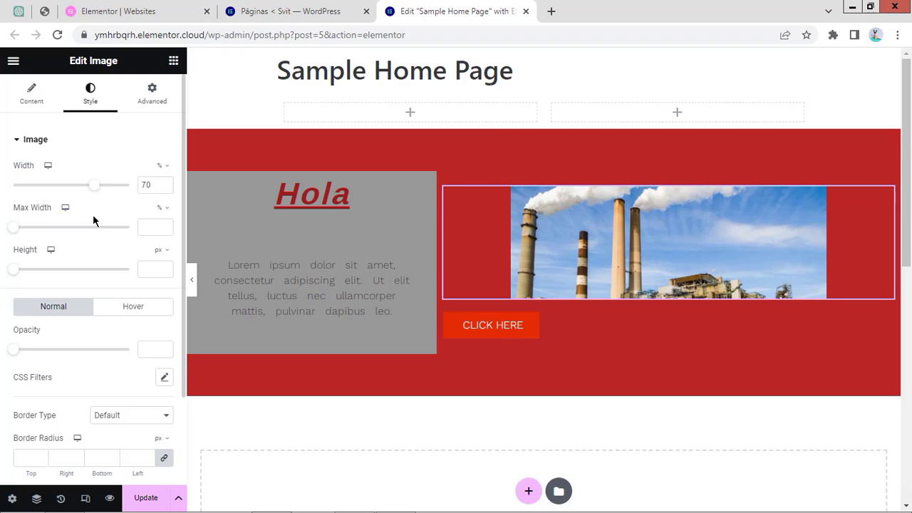
{"action": "left_click_drag", "start_coordinate": [20, 273], "coordinate": [69, 278]}
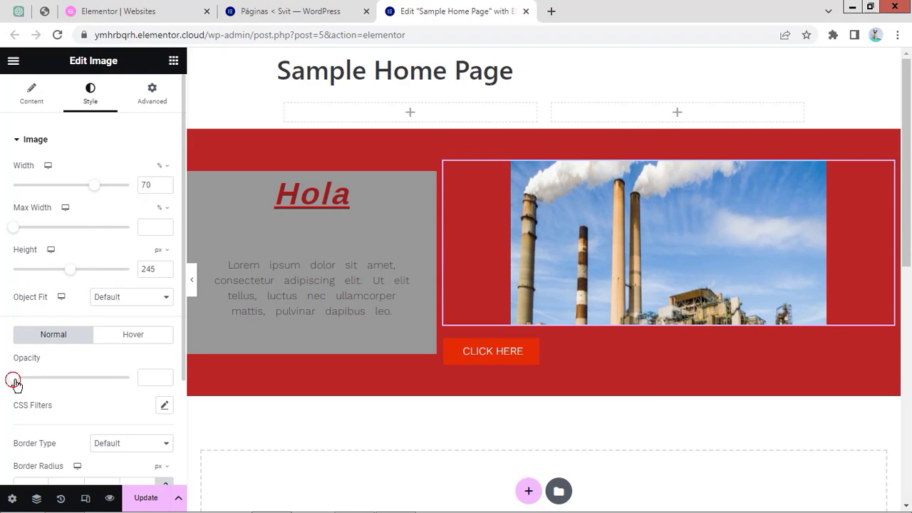
{"action": "left_click_drag", "start_coordinate": [16, 383], "coordinate": [69, 383]}
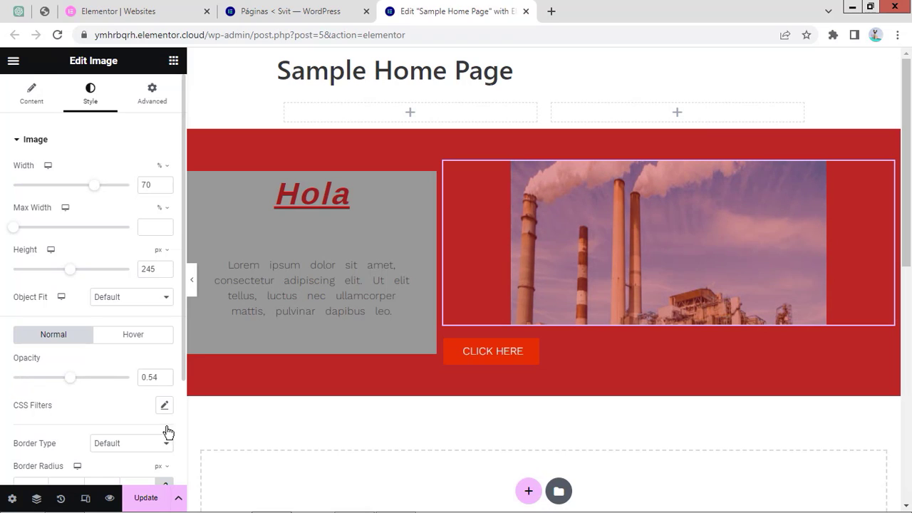
{"action": "scroll", "coordinate": [168, 428], "scroll_direction": "down", "scroll_amount": 2}
{"action": "left_click", "coordinate": [165, 272]}
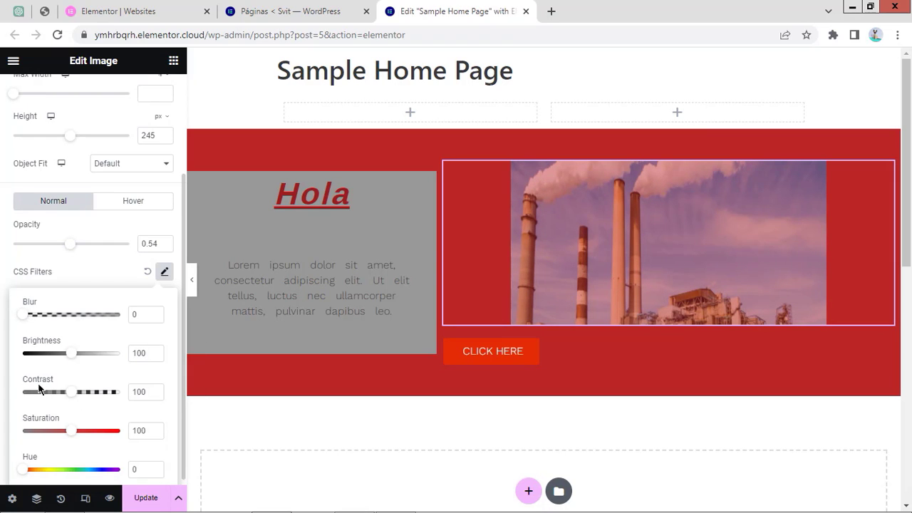
{"action": "left_click", "coordinate": [20, 268]}
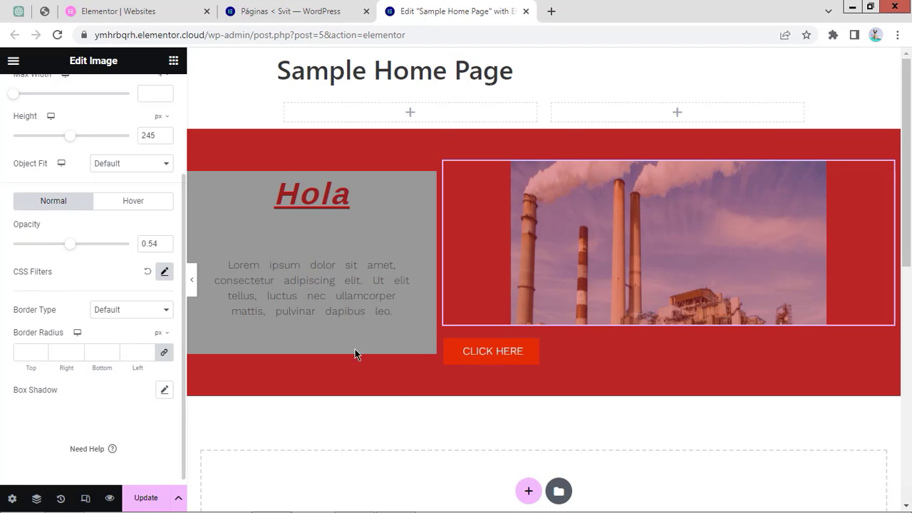
{"action": "left_click", "coordinate": [506, 361]}
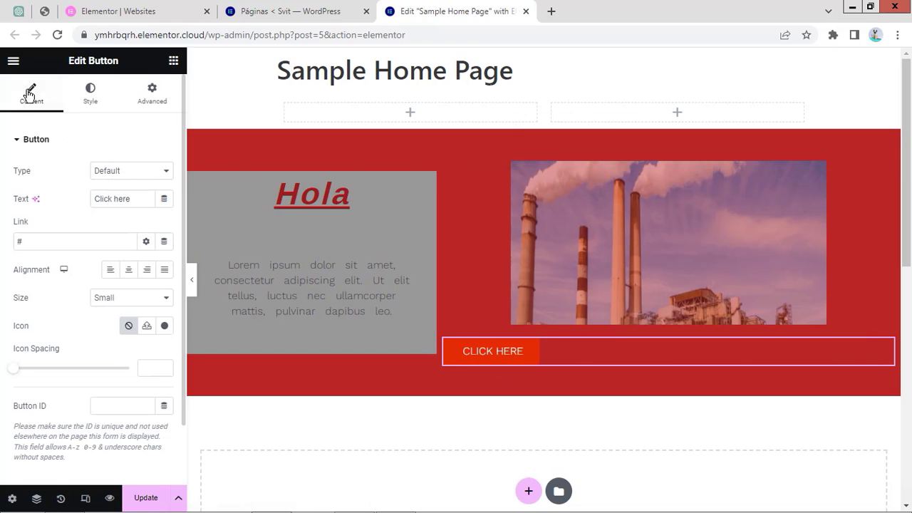
Make it an Info button labelled 'boton' and clear the # placeholder link.
{"action": "left_click", "coordinate": [143, 171]}
{"action": "left_click", "coordinate": [134, 191]}
{"action": "left_click_drag", "start_coordinate": [139, 203], "coordinate": [95, 201]}
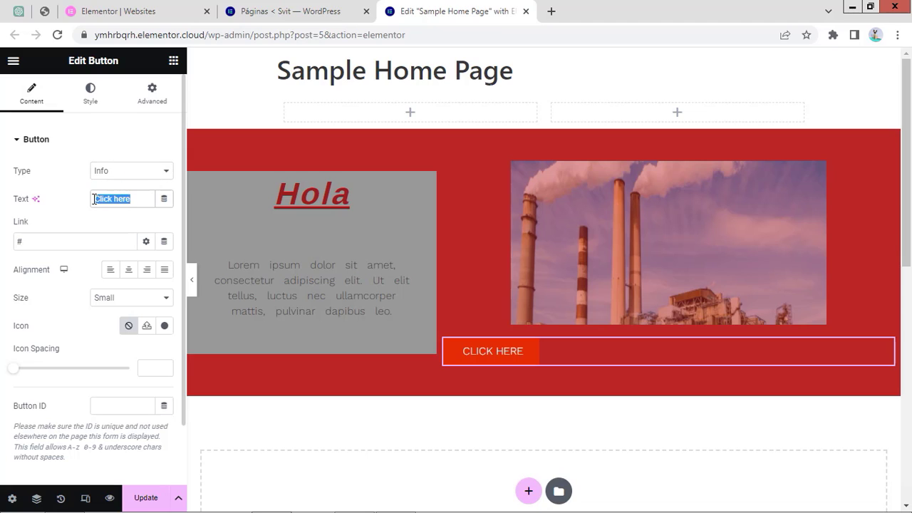
{"action": "key", "text": "BackSpace"}
{"action": "type", "text": "boton"}
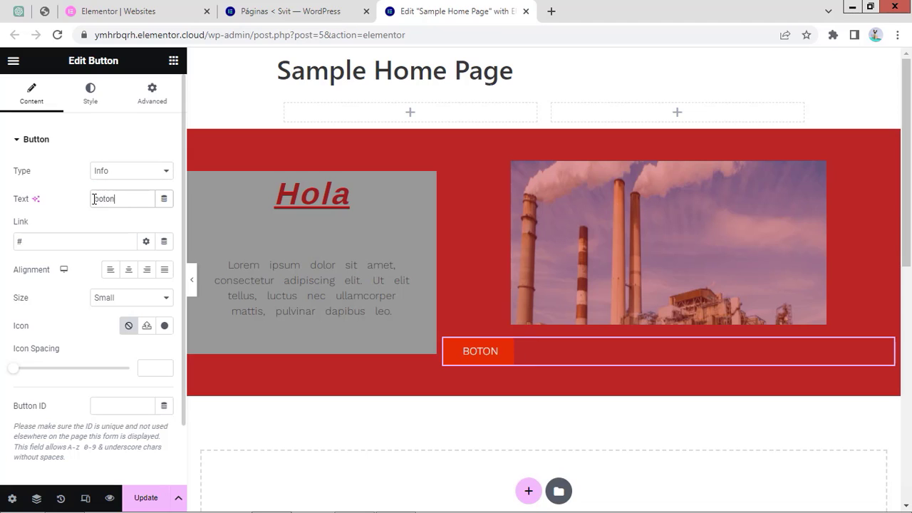
{"action": "left_click_drag", "start_coordinate": [83, 243], "coordinate": [0, 244]}
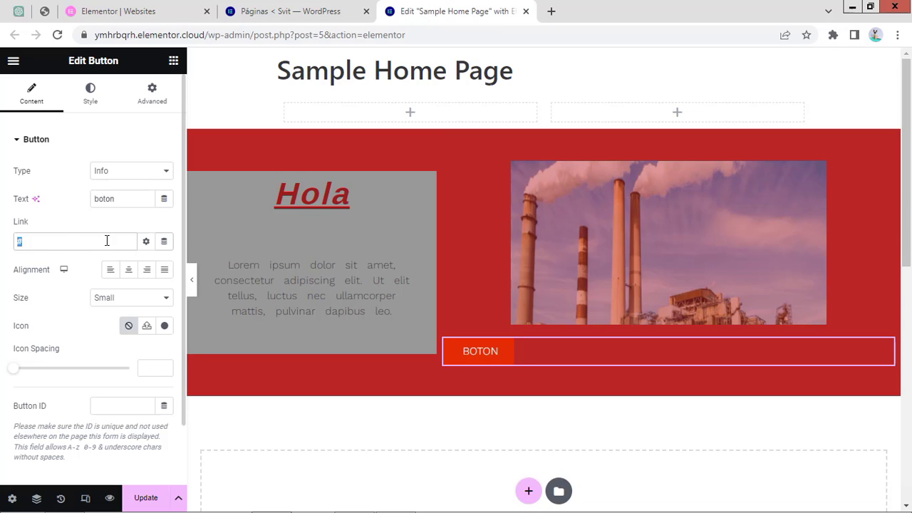
{"action": "key", "text": "BackSpace"}
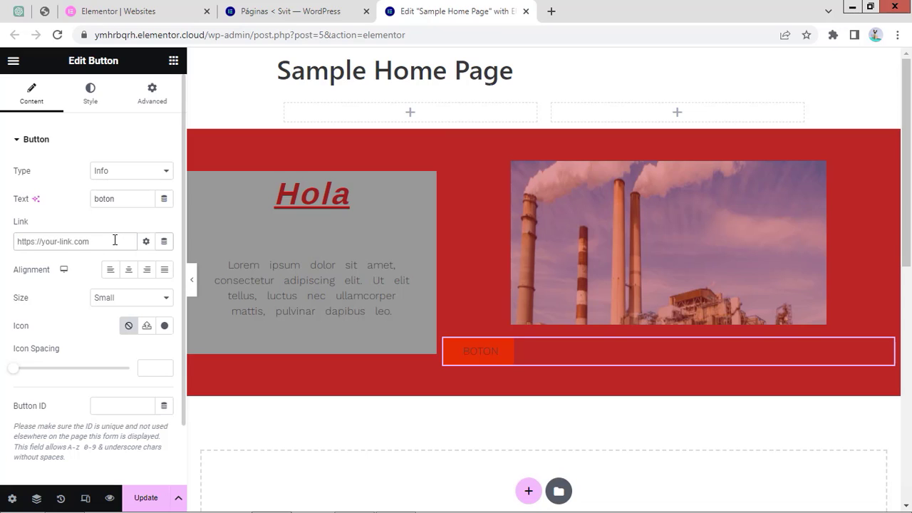
Link the button via an Internal URL dynamic tag to the Contacto page.
{"action": "left_click", "coordinate": [165, 243]}
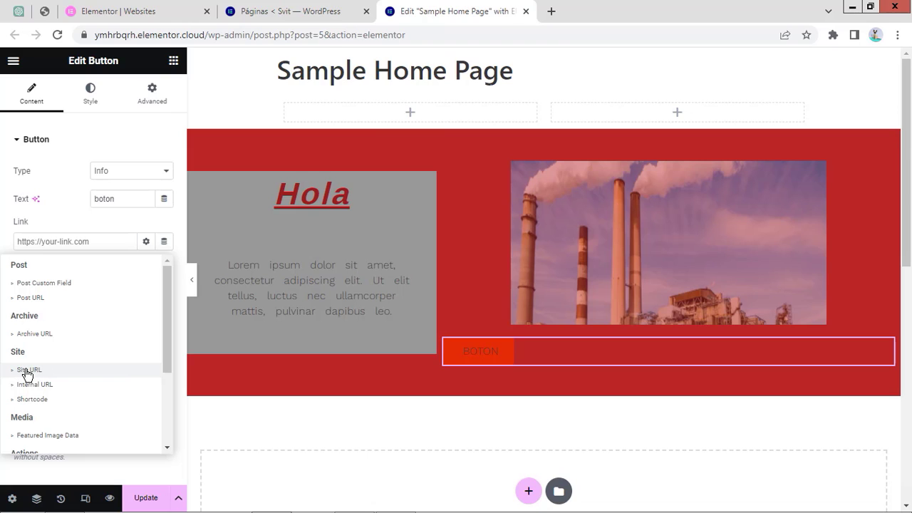
{"action": "left_click", "coordinate": [44, 385]}
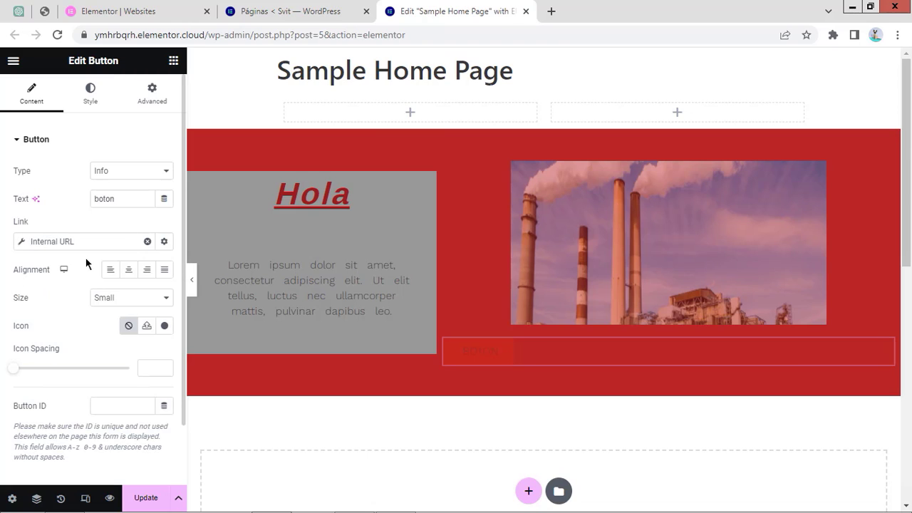
{"action": "left_click", "coordinate": [21, 242]}
{"action": "left_click", "coordinate": [126, 302]}
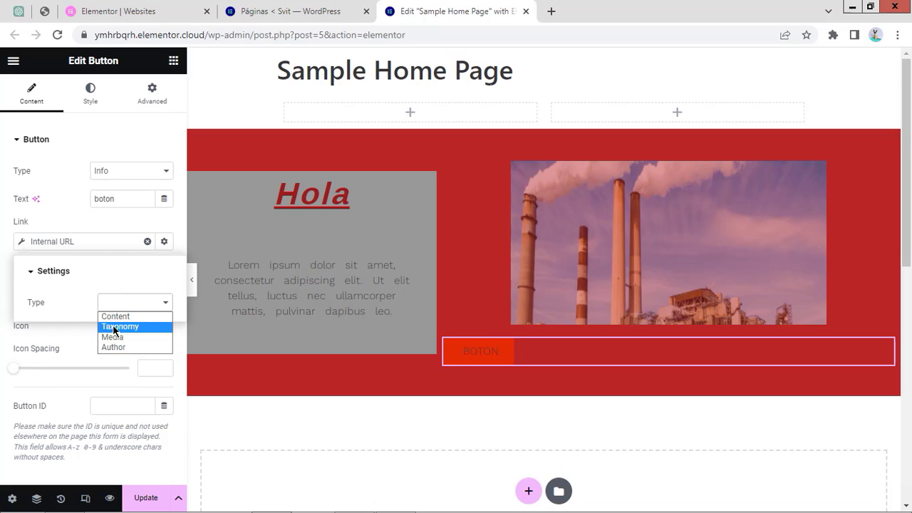
{"action": "left_click", "coordinate": [111, 316]}
{"action": "left_click", "coordinate": [74, 346]}
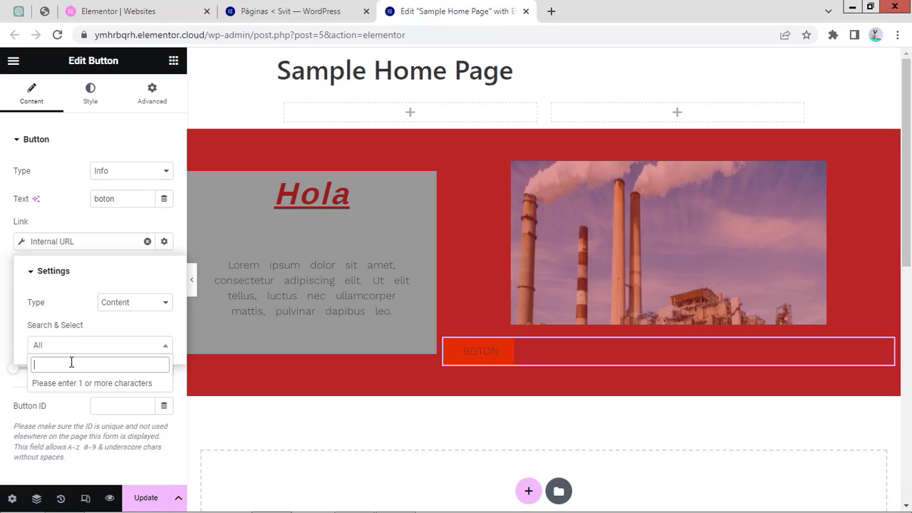
{"action": "type", "text": "conta"}
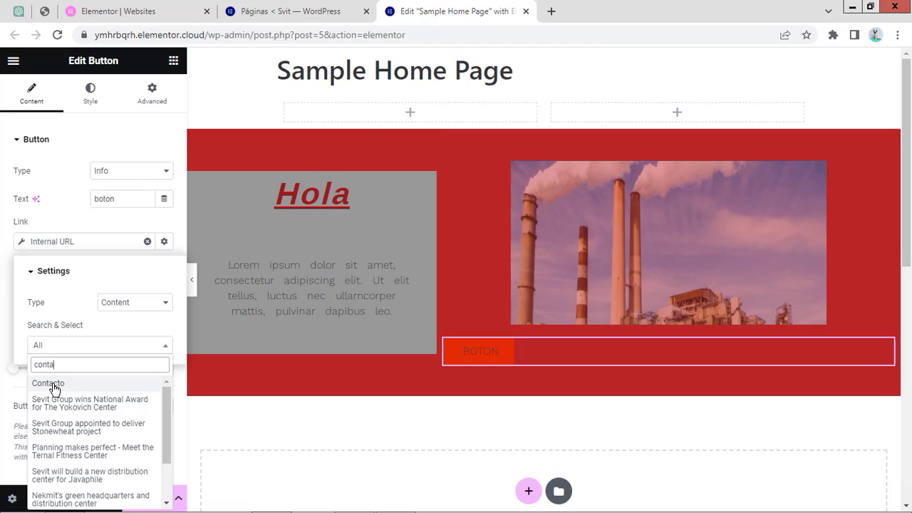
{"action": "left_click", "coordinate": [51, 383]}
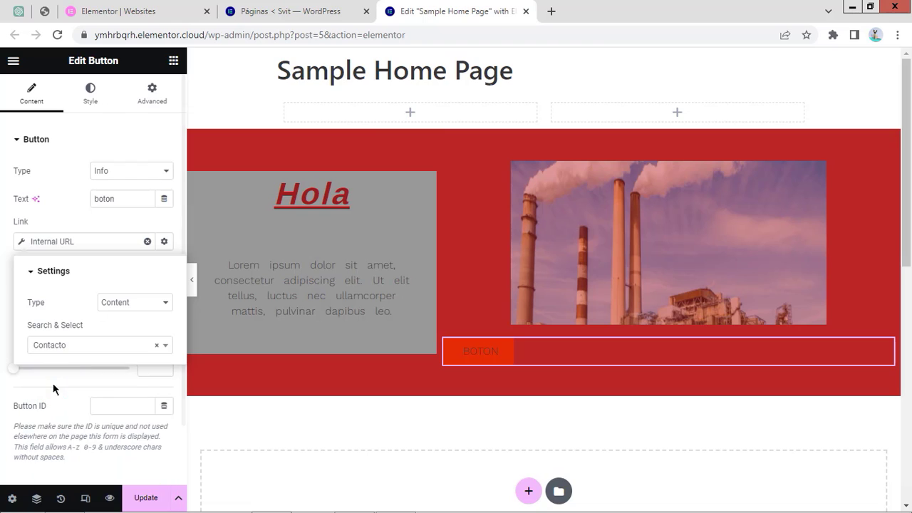
{"action": "left_click", "coordinate": [67, 222]}
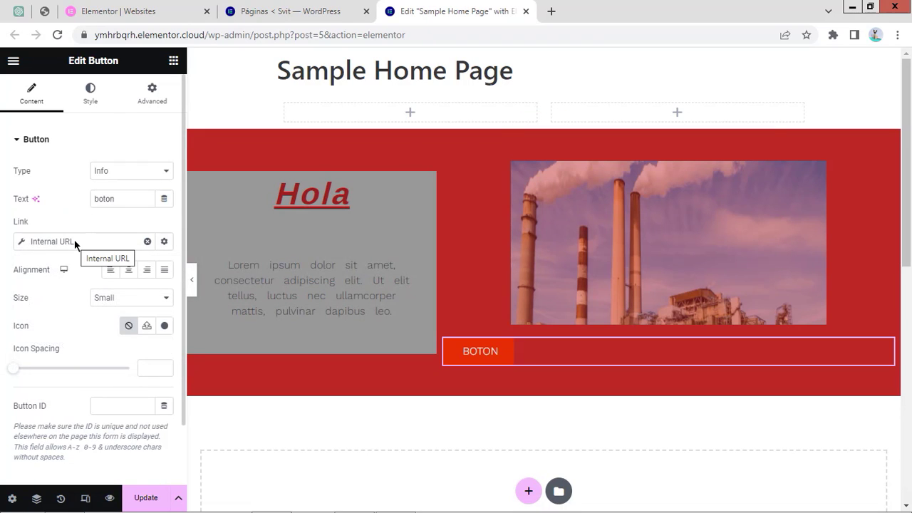
Insert the phone SVG icon from the media library before the BOTON label.
{"action": "left_click", "coordinate": [148, 326]}
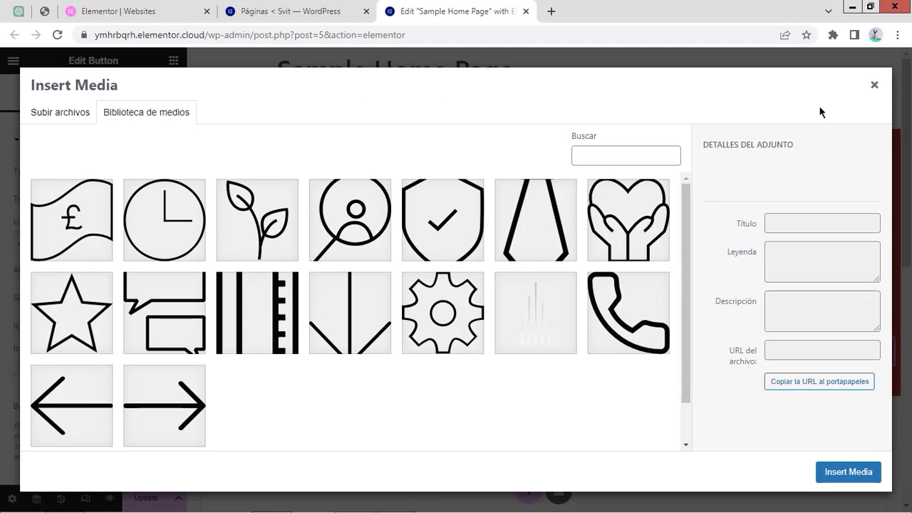
{"action": "left_click", "coordinate": [643, 306]}
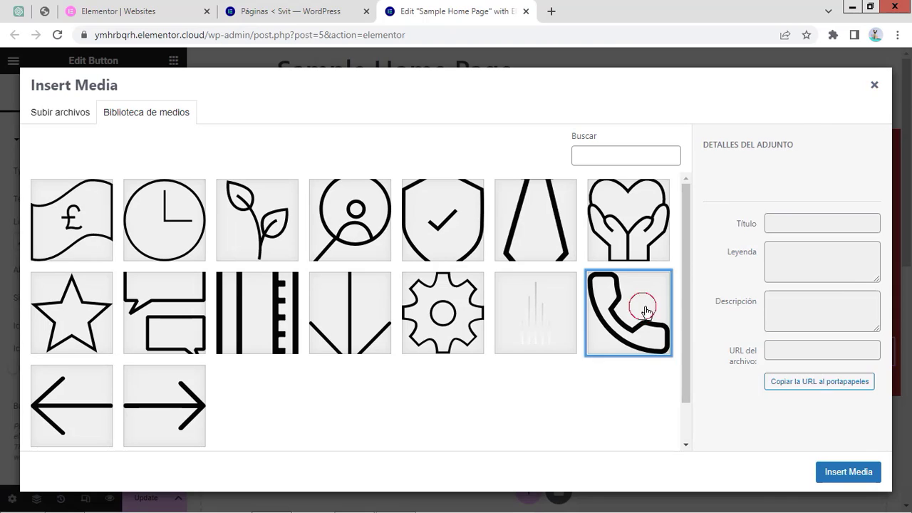
{"action": "left_click", "coordinate": [834, 473]}
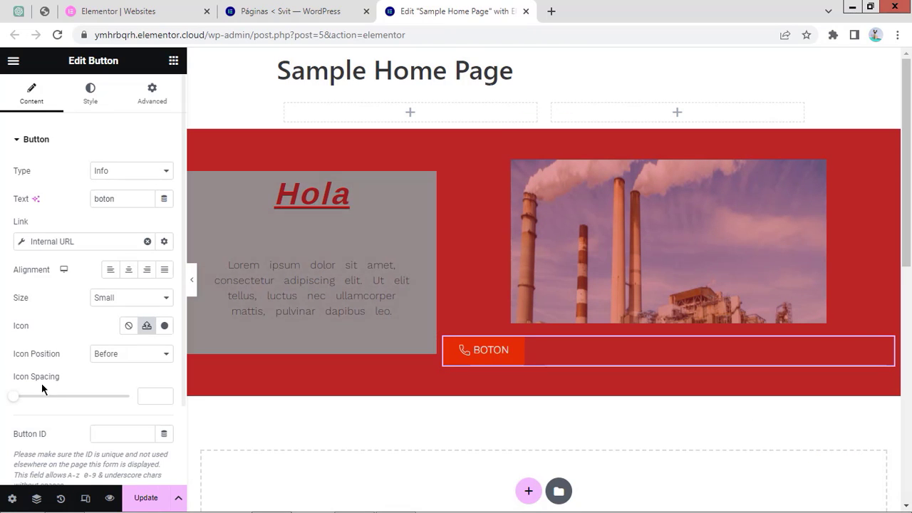
{"action": "scroll", "coordinate": [71, 389], "scroll_direction": "down", "scroll_amount": 2}
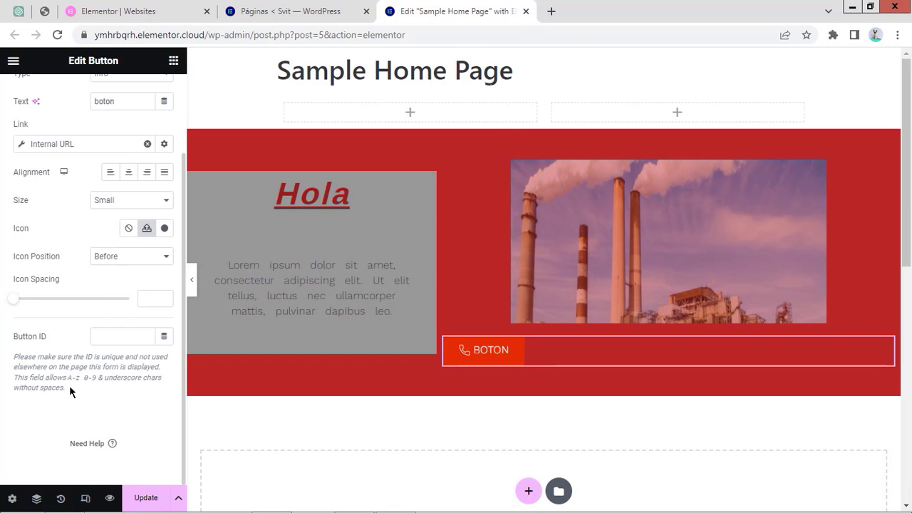
{"action": "scroll", "coordinate": [115, 314], "scroll_direction": "up", "scroll_amount": 2}
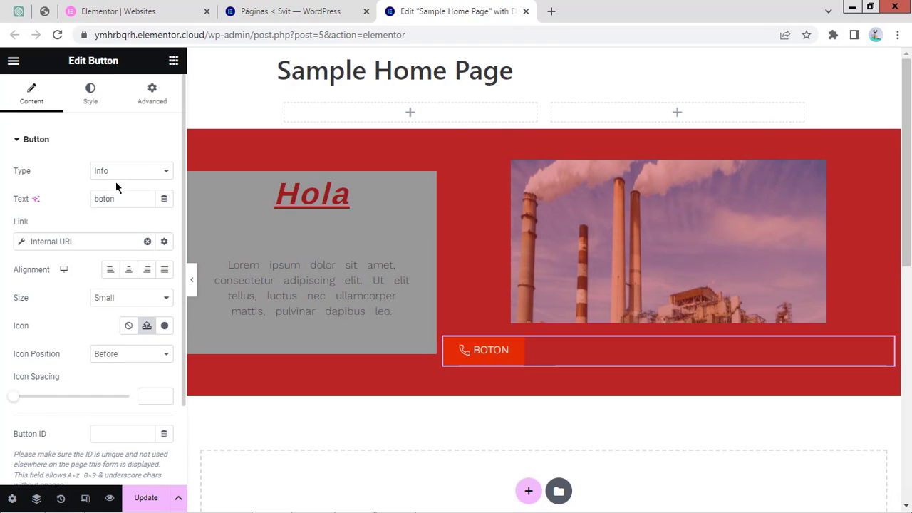
{"action": "left_click", "coordinate": [86, 94]}
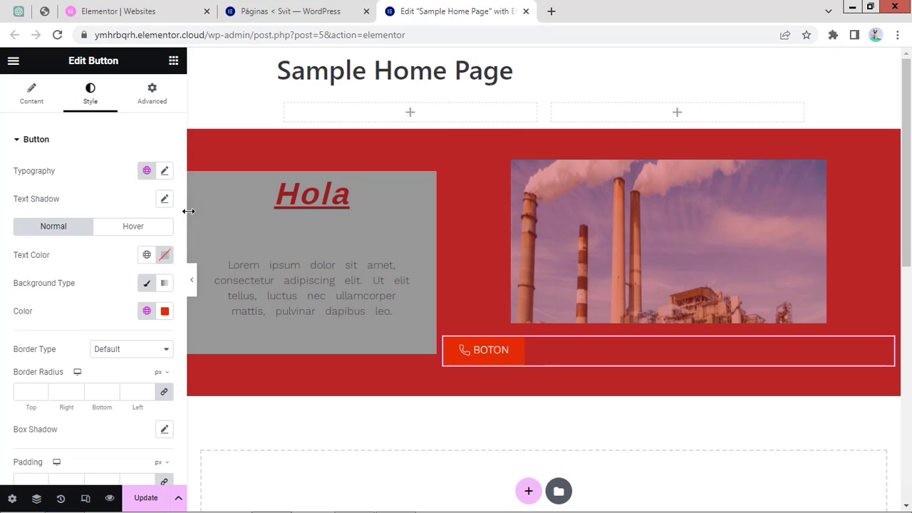
Darken the button background colour to #CE3819 and glance at its Advanced options.
{"action": "left_click", "coordinate": [165, 171]}
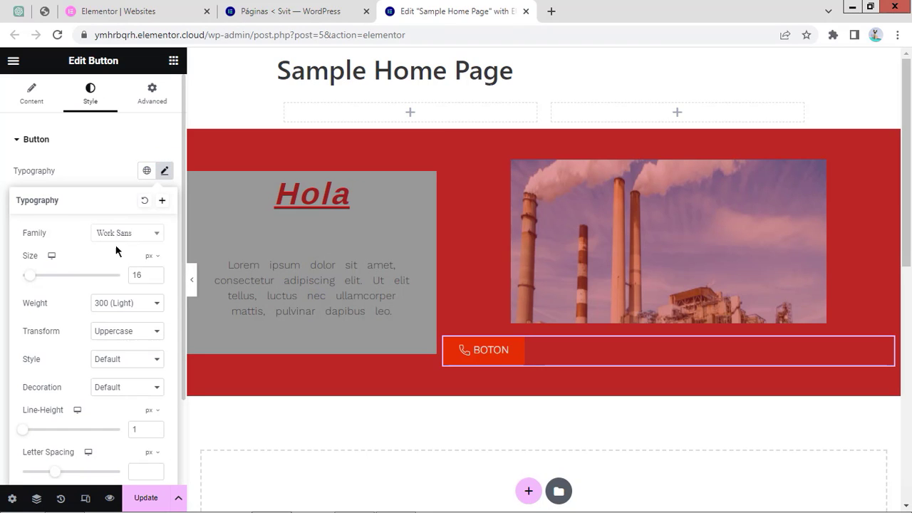
{"action": "left_click", "coordinate": [88, 143]}
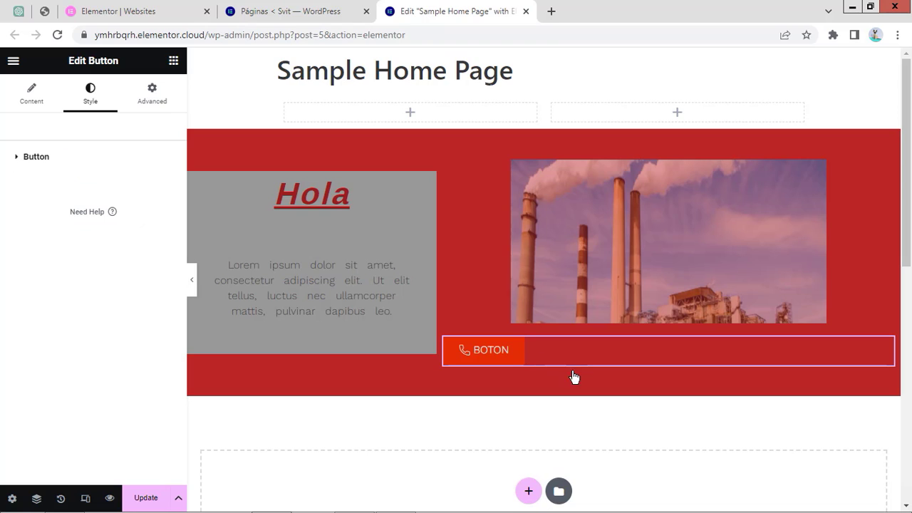
{"action": "left_click", "coordinate": [487, 350]}
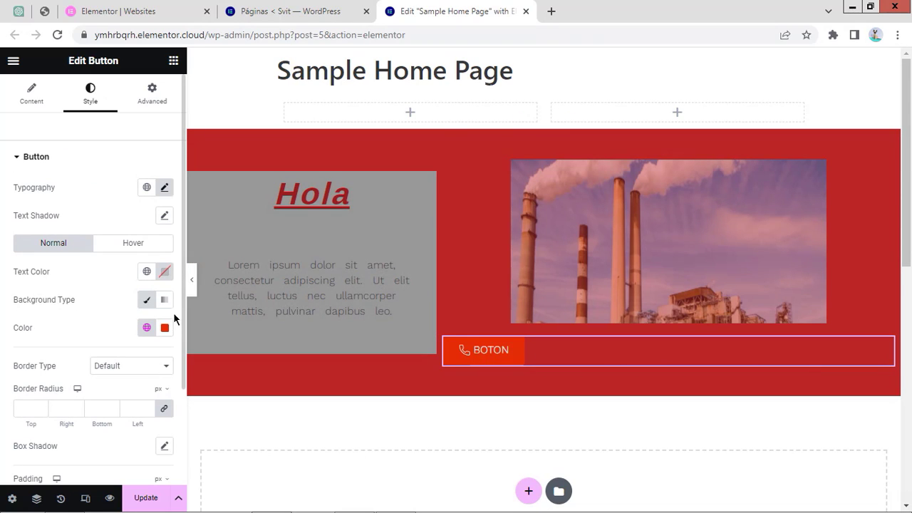
{"action": "left_click", "coordinate": [166, 329]}
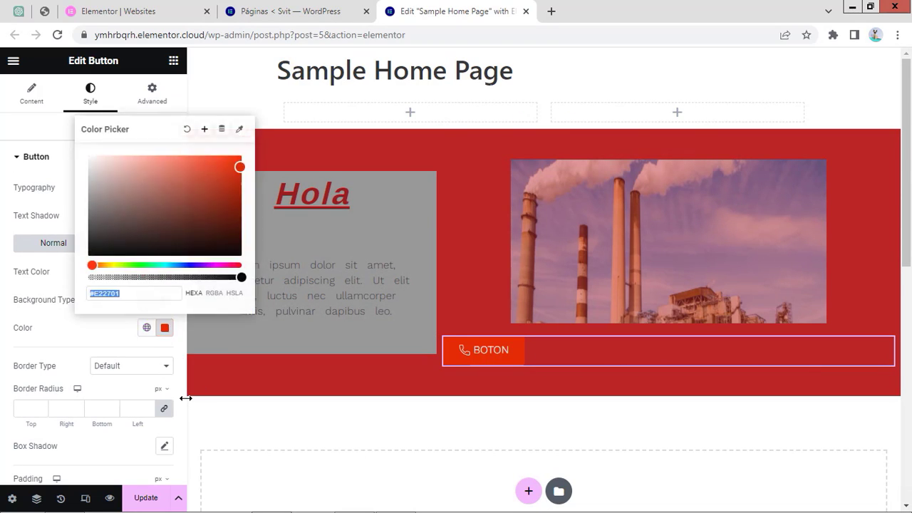
{"action": "left_click", "coordinate": [154, 201]}
{"action": "left_click_drag", "start_coordinate": [155, 201], "coordinate": [222, 176]}
{"action": "left_click", "coordinate": [81, 341]}
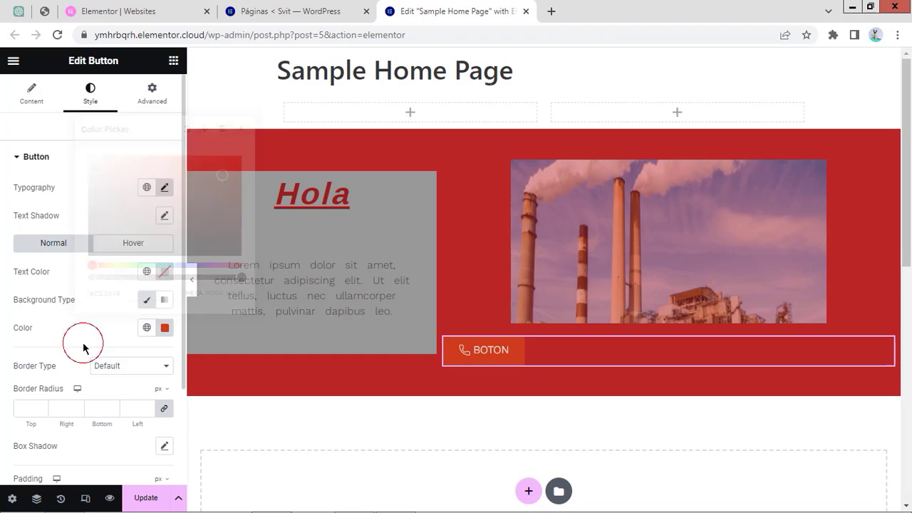
{"action": "scroll", "coordinate": [83, 342], "scroll_direction": "down", "scroll_amount": 2}
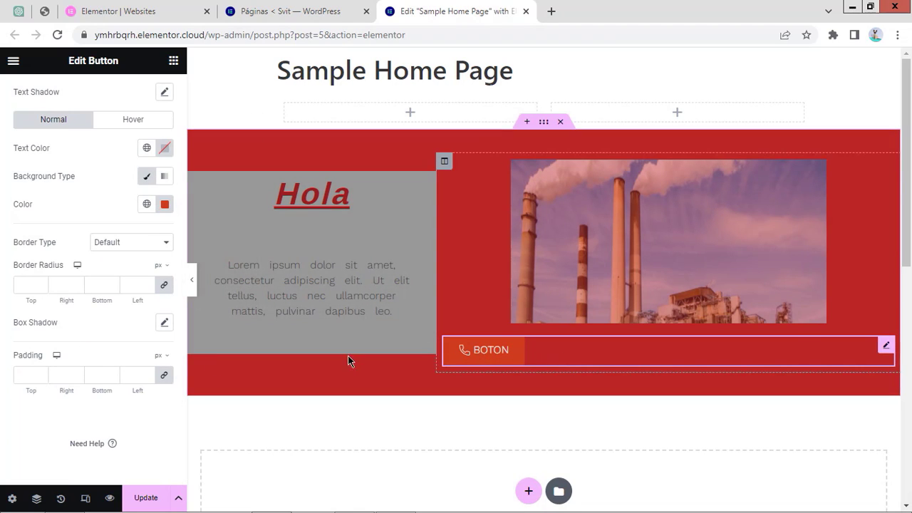
{"action": "scroll", "coordinate": [28, 371], "scroll_direction": "up", "scroll_amount": 2}
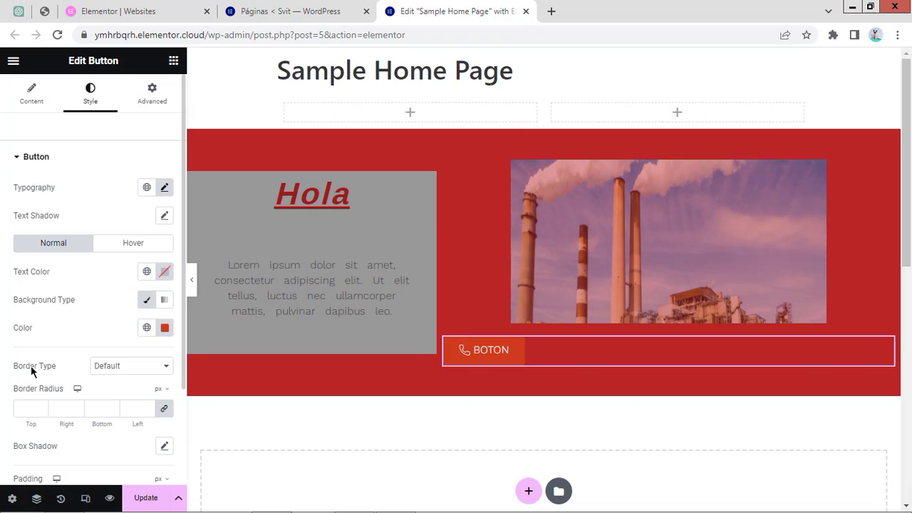
{"action": "left_click", "coordinate": [159, 90]}
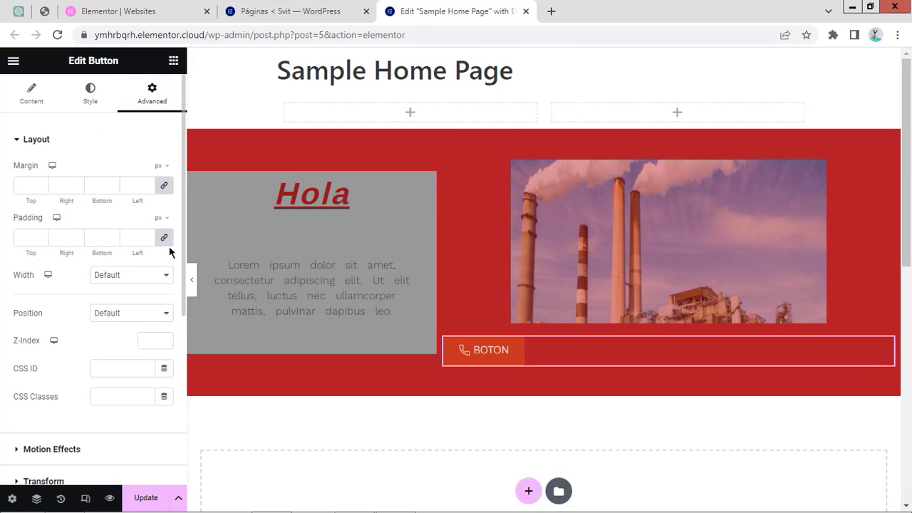
{"action": "left_click", "coordinate": [31, 92]}
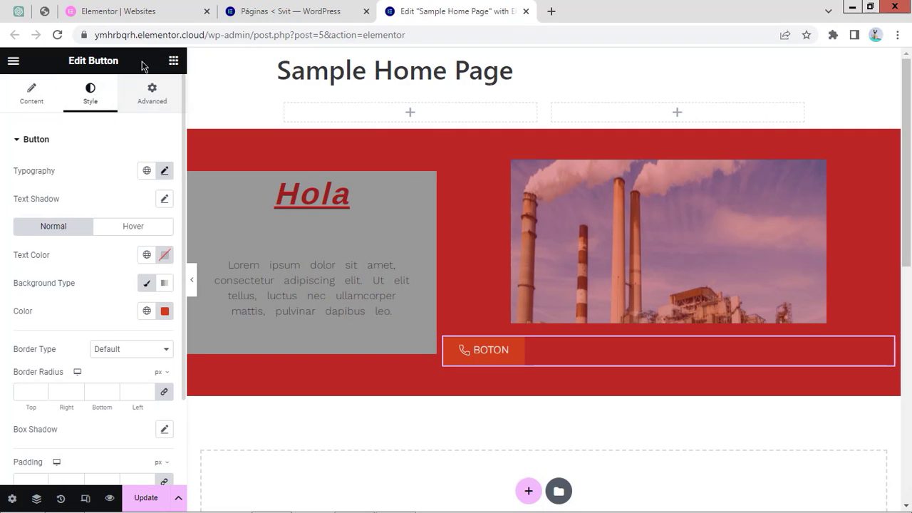
In the Navigator, select the section, both columns, heading, text, image and button in turn.
{"action": "left_click", "coordinate": [12, 499]}
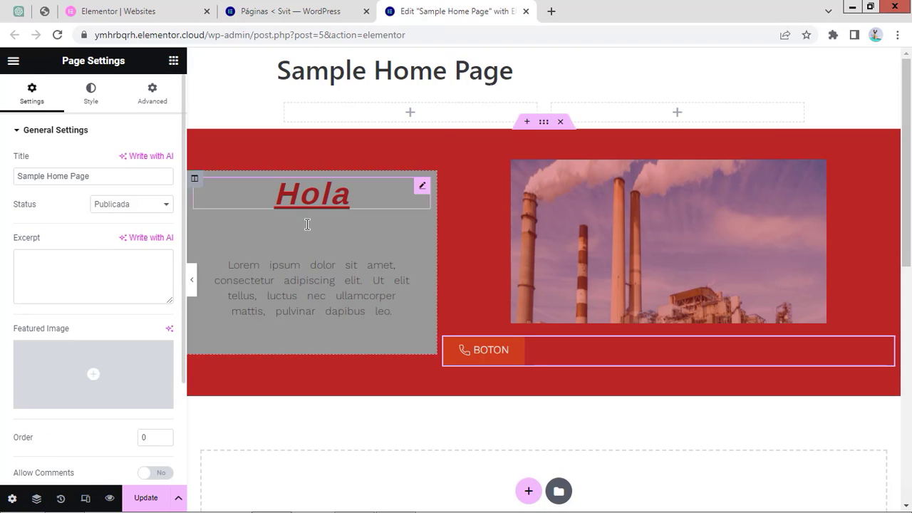
{"action": "left_click", "coordinate": [37, 499]}
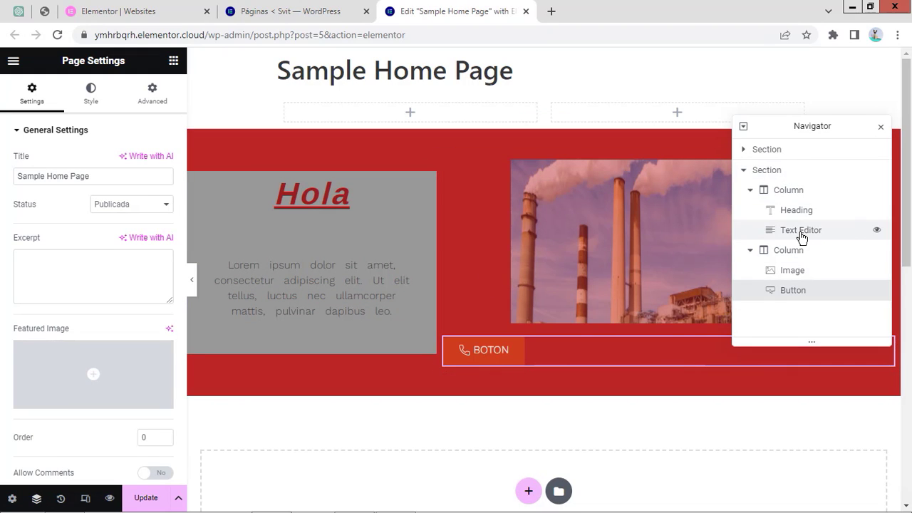
{"action": "left_click", "coordinate": [768, 171]}
{"action": "left_click", "coordinate": [784, 191]}
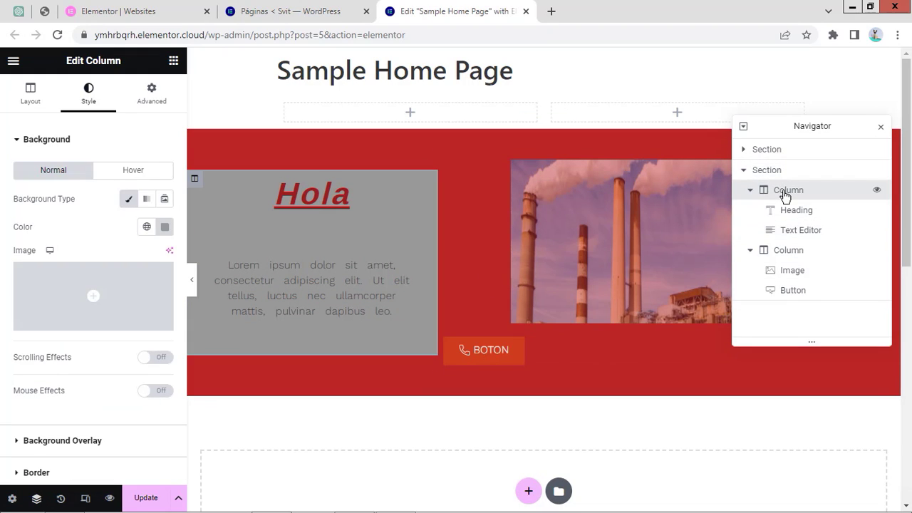
{"action": "left_click", "coordinate": [773, 172]}
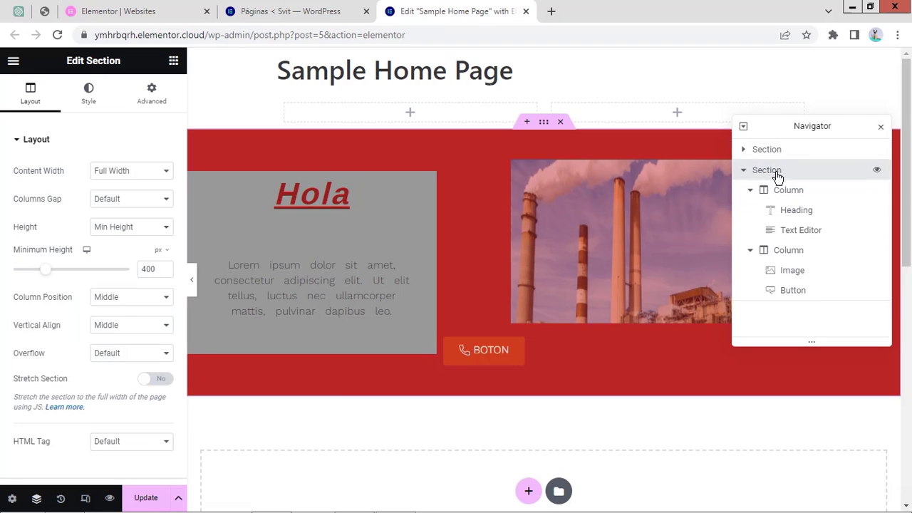
{"action": "left_click", "coordinate": [787, 190]}
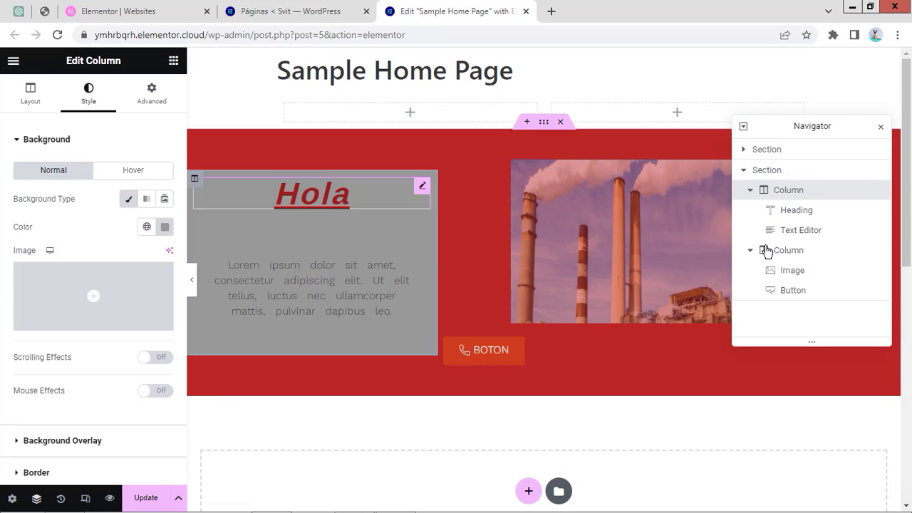
{"action": "left_click", "coordinate": [794, 212]}
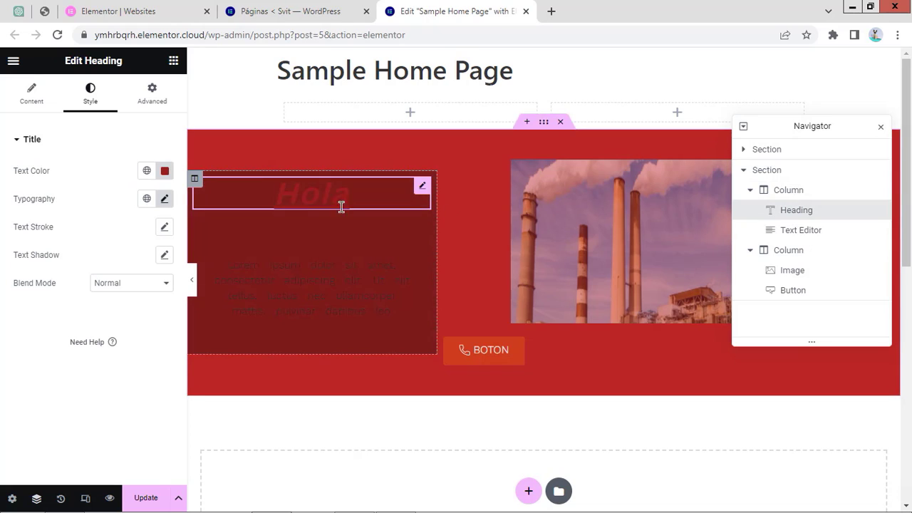
{"action": "left_click", "coordinate": [790, 230]}
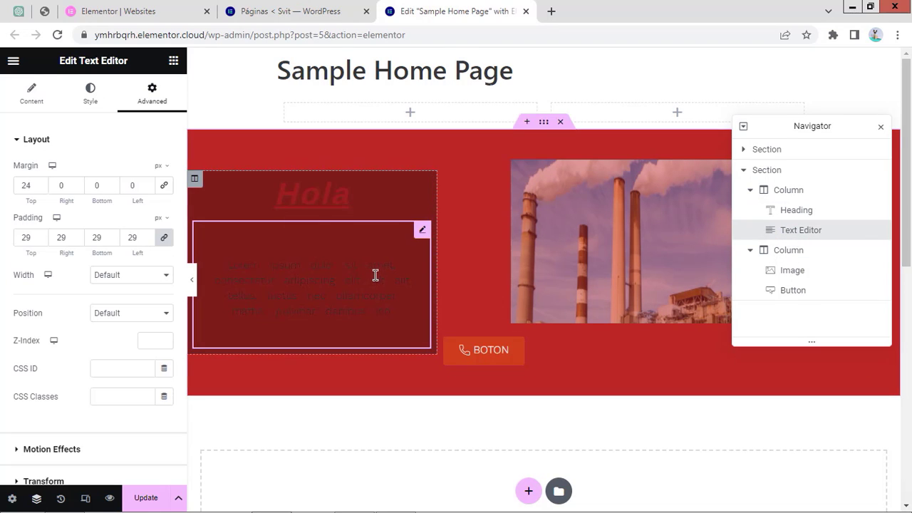
{"action": "left_click", "coordinate": [787, 253]}
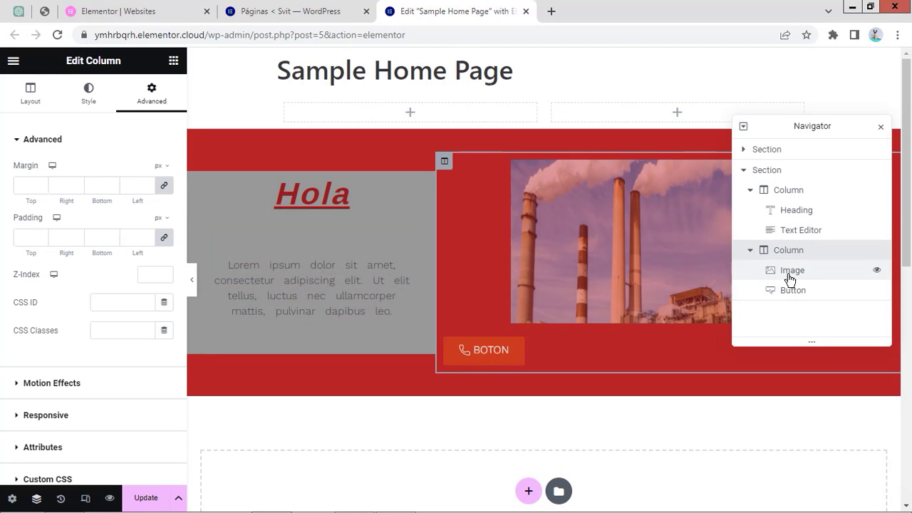
{"action": "left_click", "coordinate": [792, 273]}
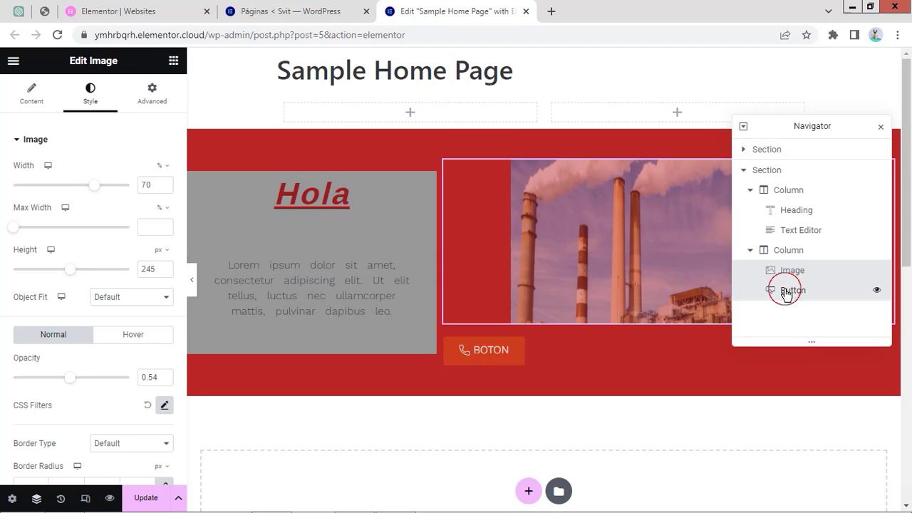
{"action": "left_click", "coordinate": [787, 293]}
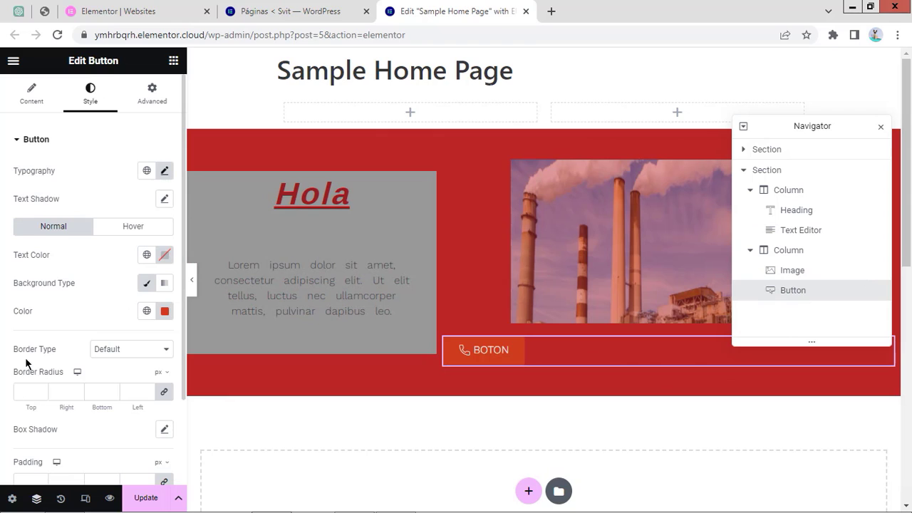
Review the Button Color history entries and view the page at tablet and mobile widths.
{"action": "left_click", "coordinate": [60, 499]}
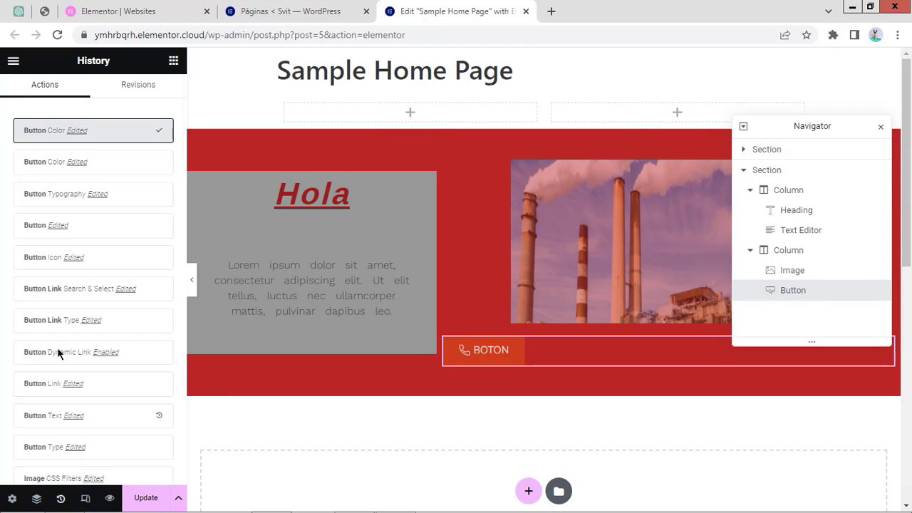
{"action": "left_click", "coordinate": [58, 164]}
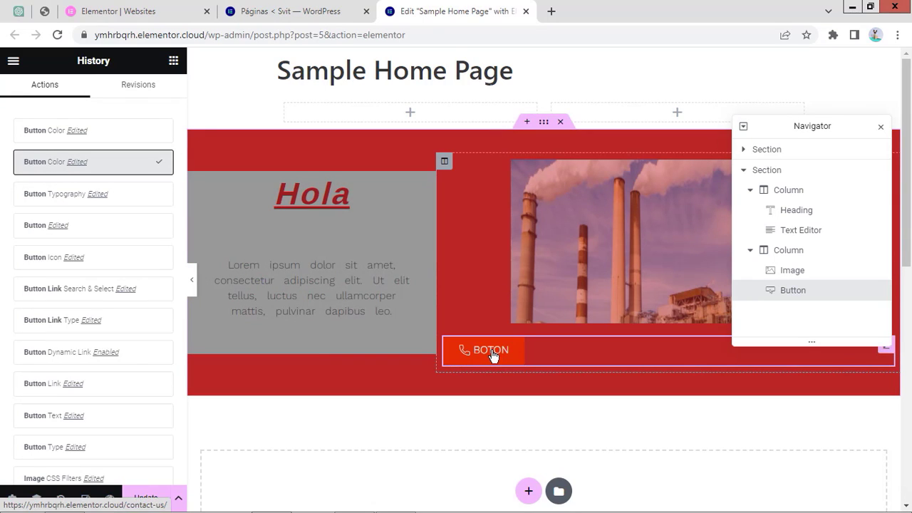
{"action": "left_click", "coordinate": [71, 130]}
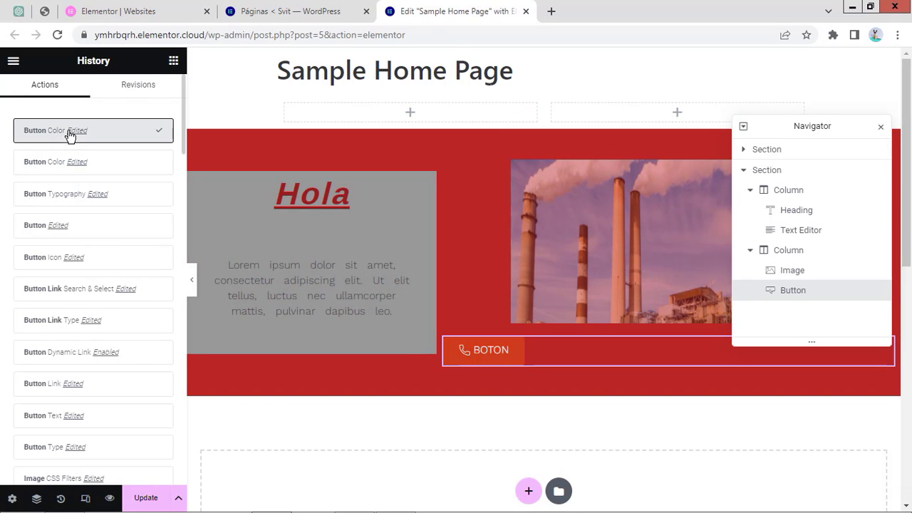
{"action": "left_click", "coordinate": [85, 497]}
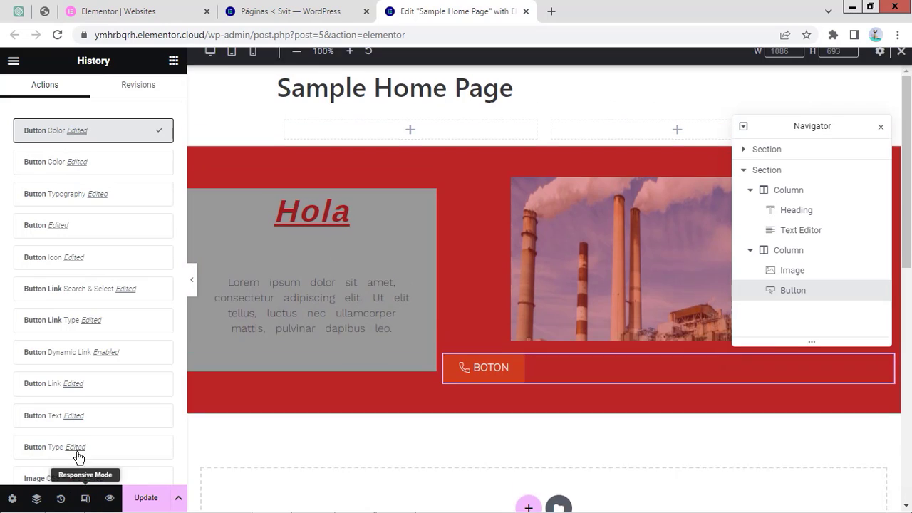
{"action": "left_click", "coordinate": [232, 62]}
{"action": "left_click", "coordinate": [253, 62]}
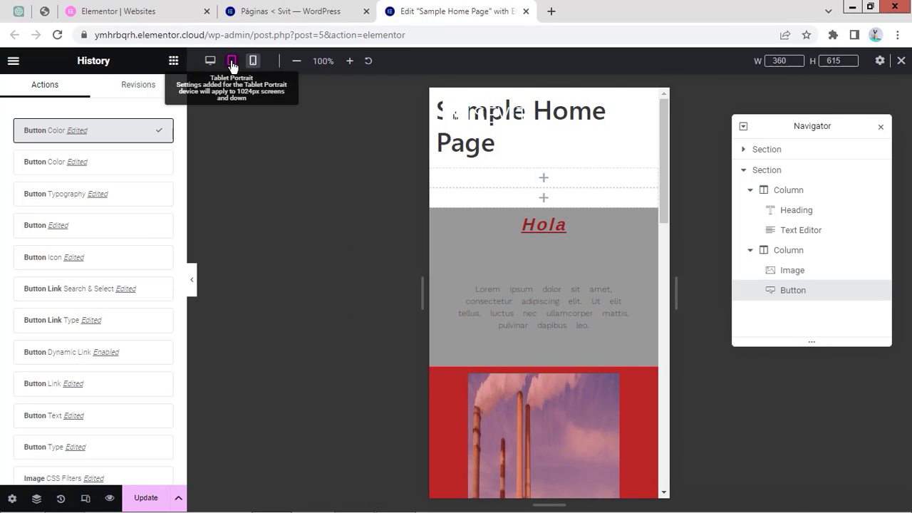
{"action": "left_click", "coordinate": [232, 62]}
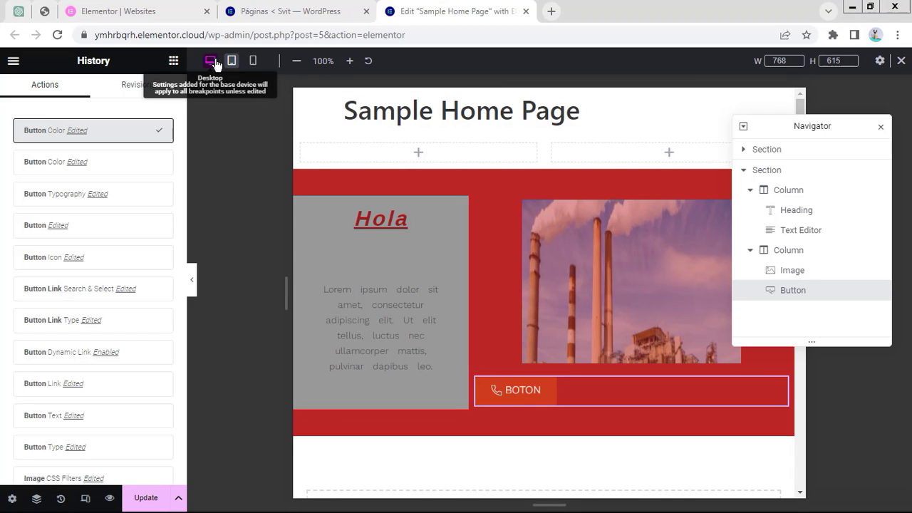
Update the page and check it in a preview tab, then close the preview.
{"action": "left_click", "coordinate": [151, 500]}
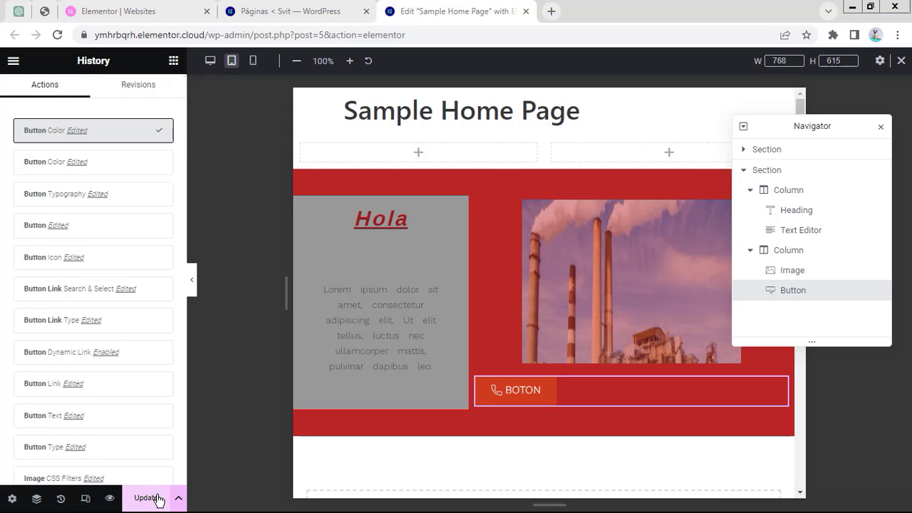
{"action": "left_click", "coordinate": [109, 501]}
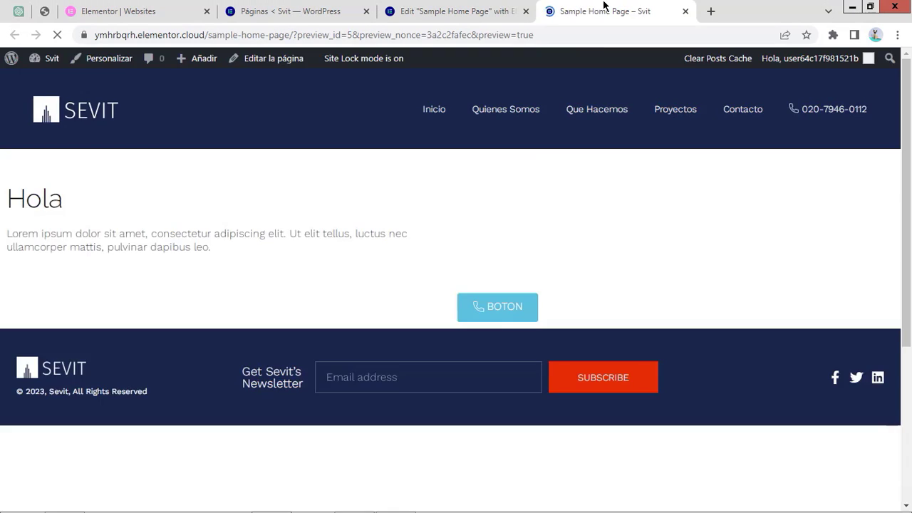
{"action": "left_click", "coordinate": [686, 12]}
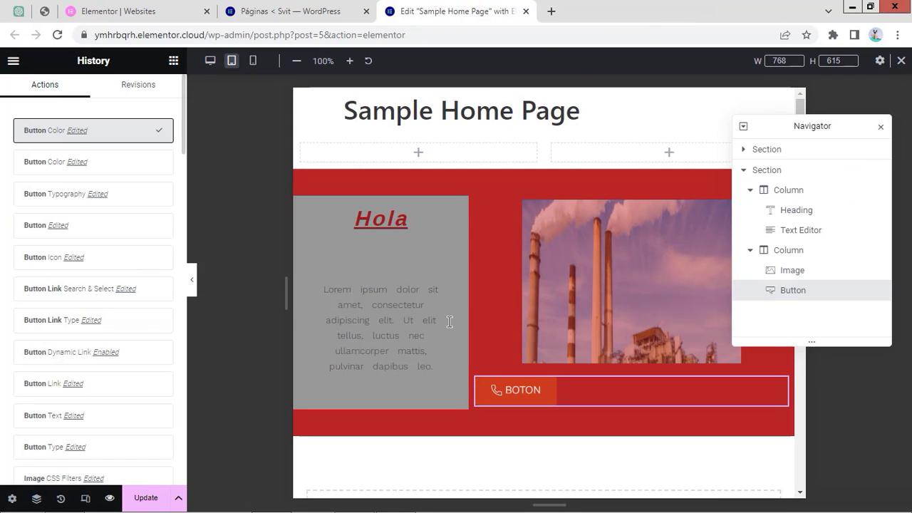
Exit responsive mode to full desktop width and bring back the Elements widget list.
{"action": "left_click", "coordinate": [901, 60]}
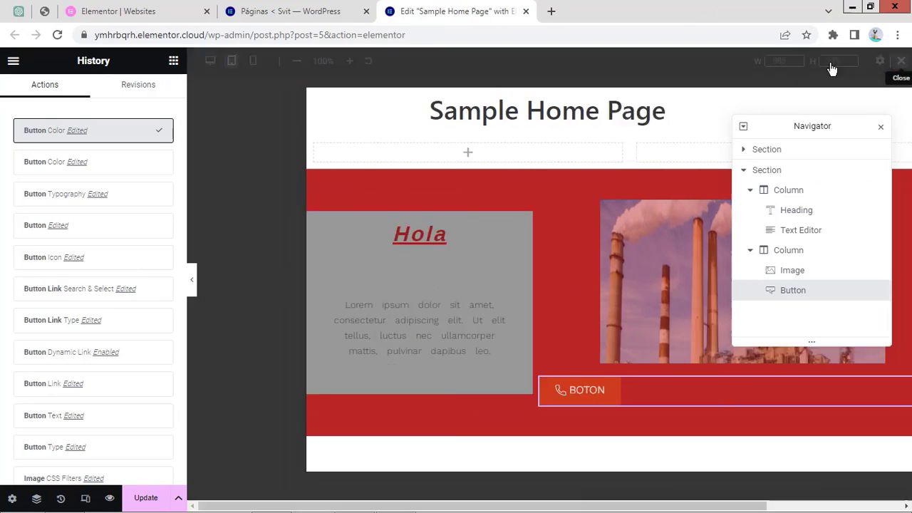
{"action": "left_click", "coordinate": [173, 60]}
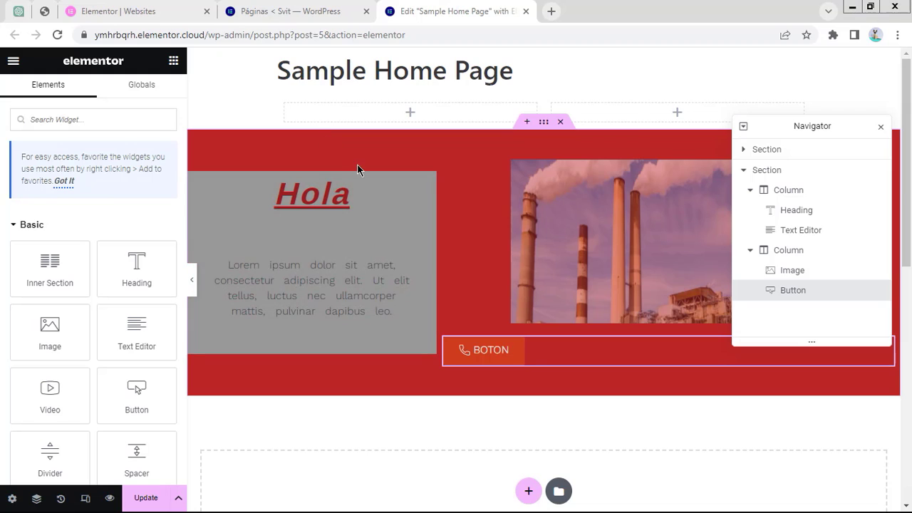
Open Site Settings from the editor menu and review its Design System, Theme Style and Settings groups.
{"action": "left_click", "coordinate": [12, 62]}
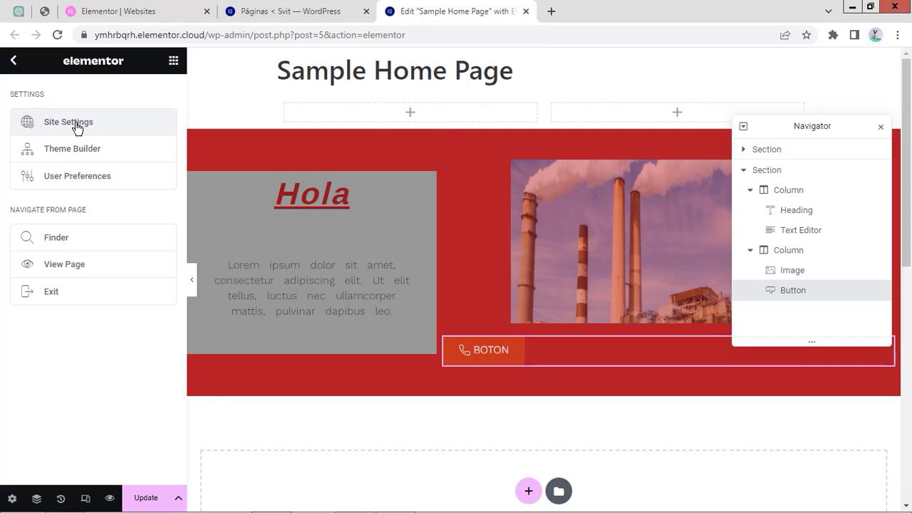
{"action": "left_click", "coordinate": [77, 125]}
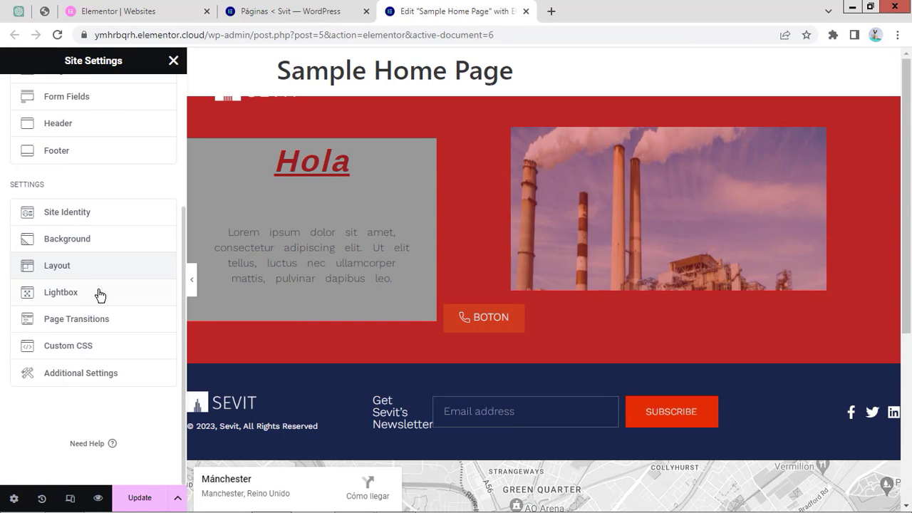
{"action": "scroll", "coordinate": [53, 394], "scroll_direction": "up", "scroll_amount": 3}
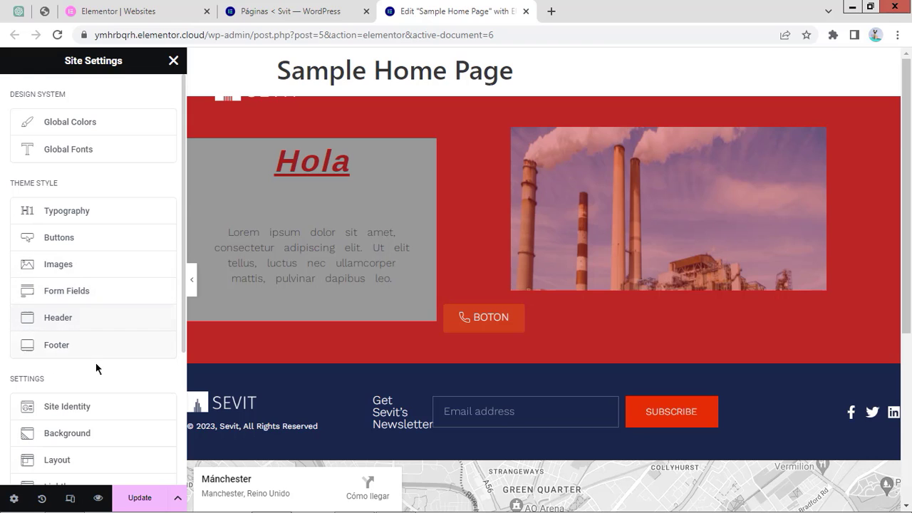
{"action": "scroll", "coordinate": [99, 366], "scroll_direction": "down", "scroll_amount": 3}
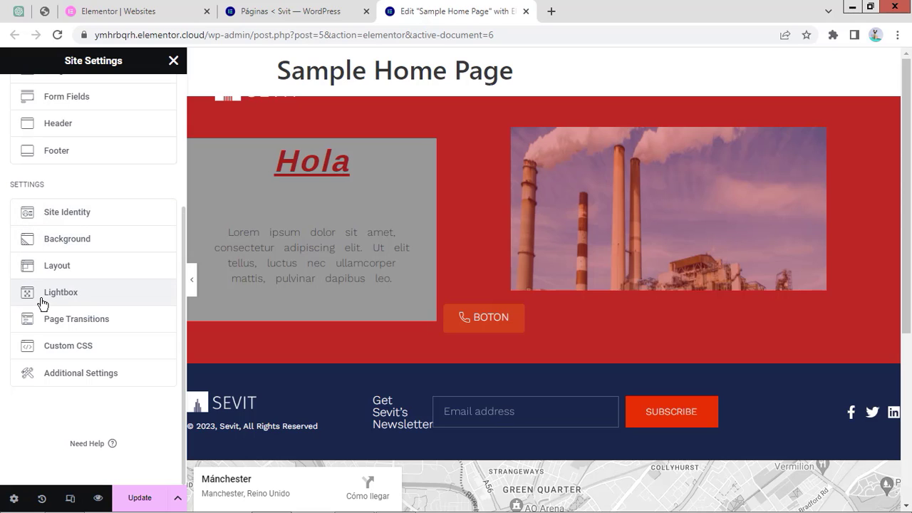
{"action": "scroll", "coordinate": [92, 303], "scroll_direction": "up", "scroll_amount": 3}
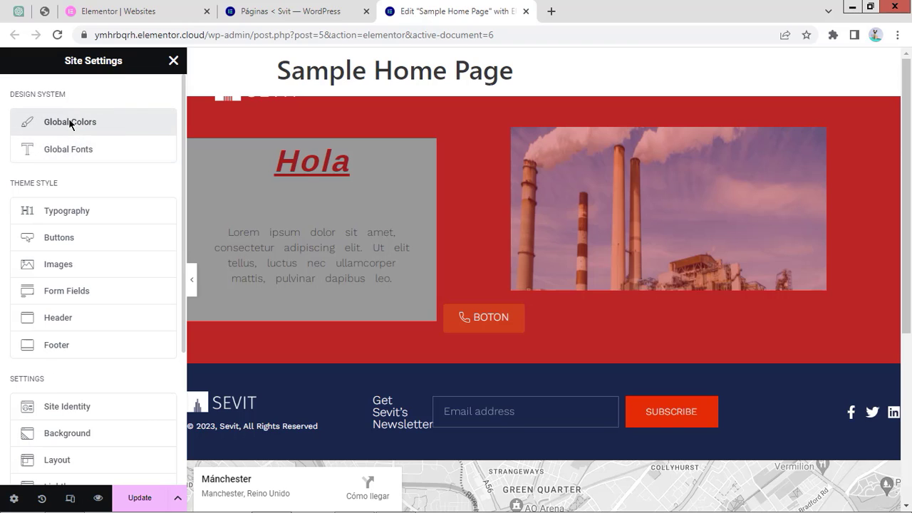
Open Global Colors with the style guide previewing the system and custom colours.
{"action": "left_click", "coordinate": [69, 123]}
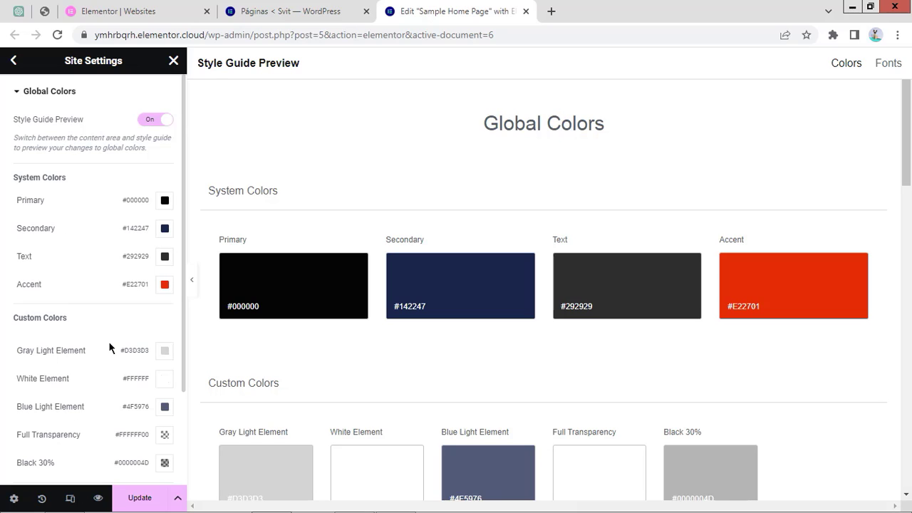
{"action": "scroll", "coordinate": [111, 345], "scroll_direction": "down", "scroll_amount": 3}
{"action": "scroll", "coordinate": [99, 338], "scroll_direction": "up", "scroll_amount": 3}
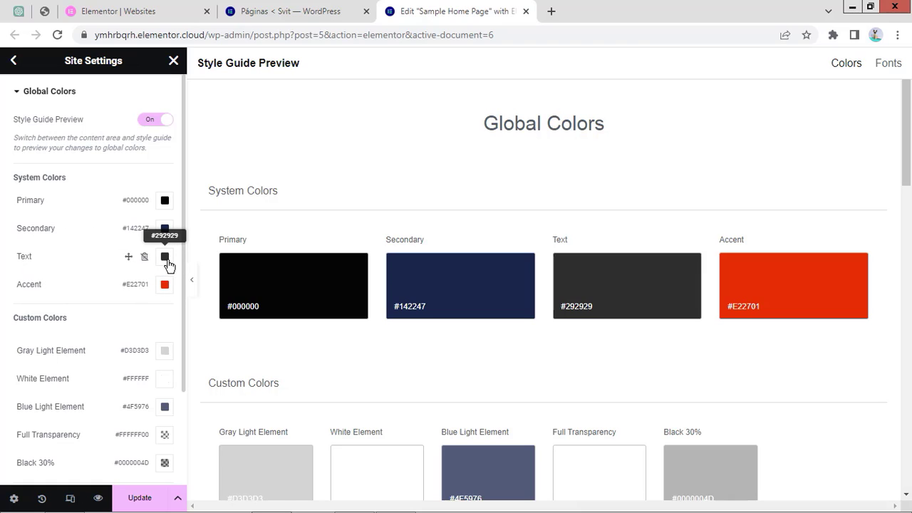
Inspect the Primary colour's #000000 value and rename the Text colour to 'Texto'.
{"action": "left_click", "coordinate": [165, 202]}
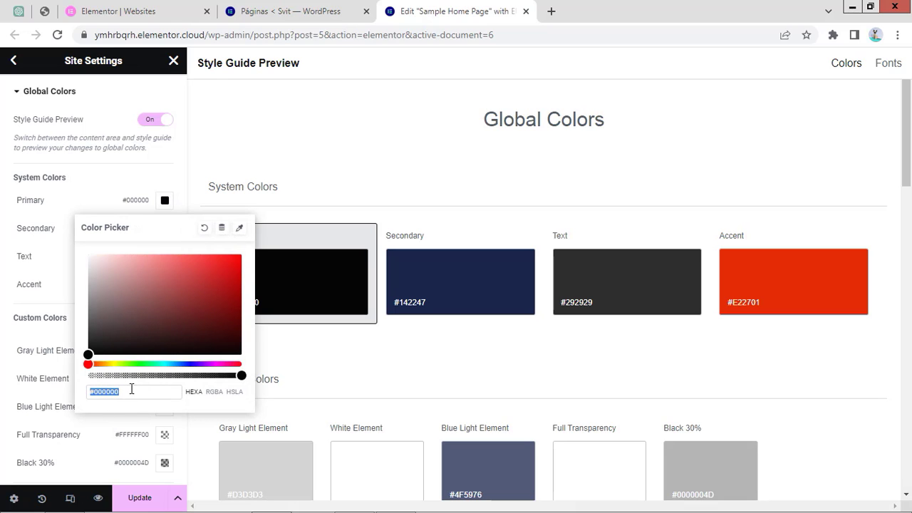
{"action": "left_click", "coordinate": [66, 199]}
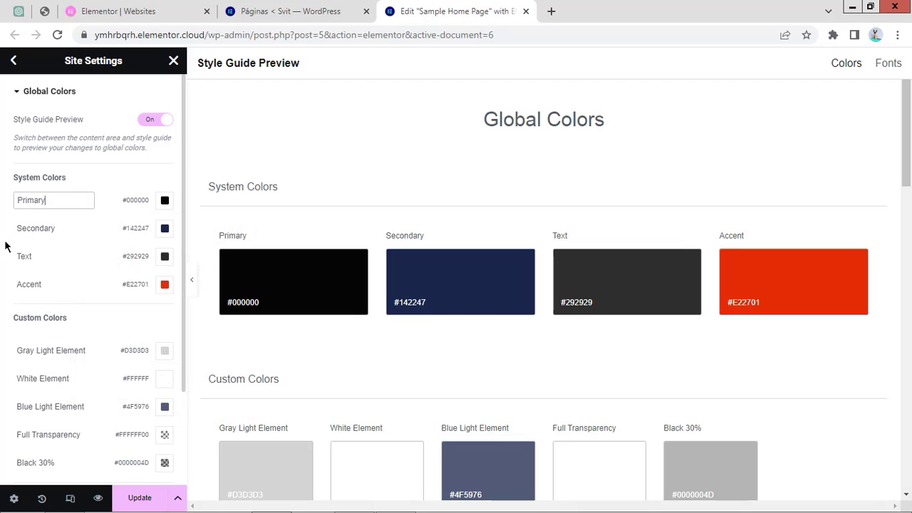
{"action": "left_click_drag", "start_coordinate": [57, 200], "coordinate": [1, 202]}
{"action": "left_click", "coordinate": [44, 255]}
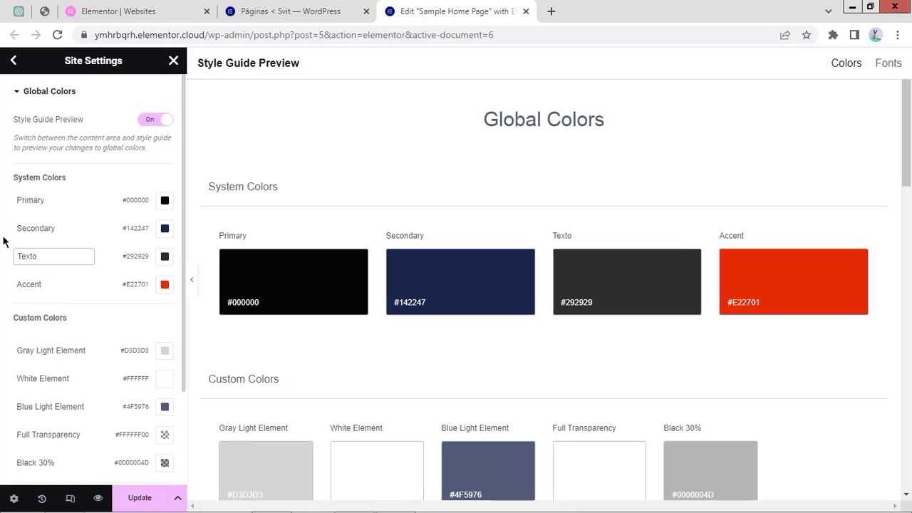
{"action": "key", "text": "Return"}
{"action": "scroll", "coordinate": [118, 401], "scroll_direction": "down", "scroll_amount": 2}
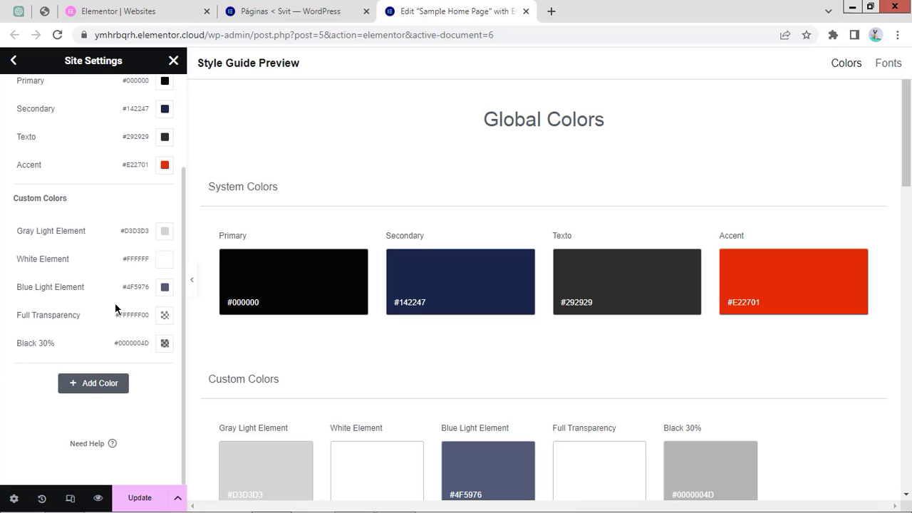
Add a trial custom colour, New Item #6, then delete it again.
{"action": "left_click", "coordinate": [83, 383]}
{"action": "left_click_drag", "start_coordinate": [59, 370], "coordinate": [4, 376]}
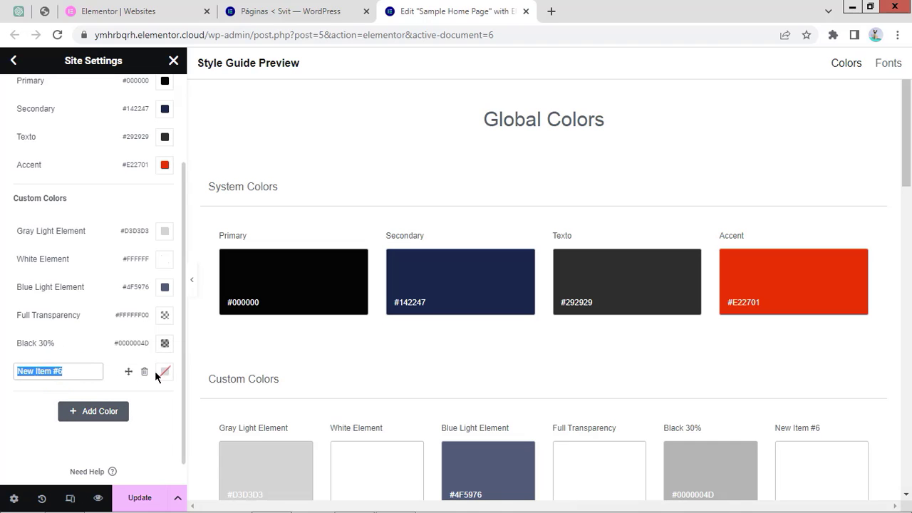
{"action": "left_click", "coordinate": [144, 371]}
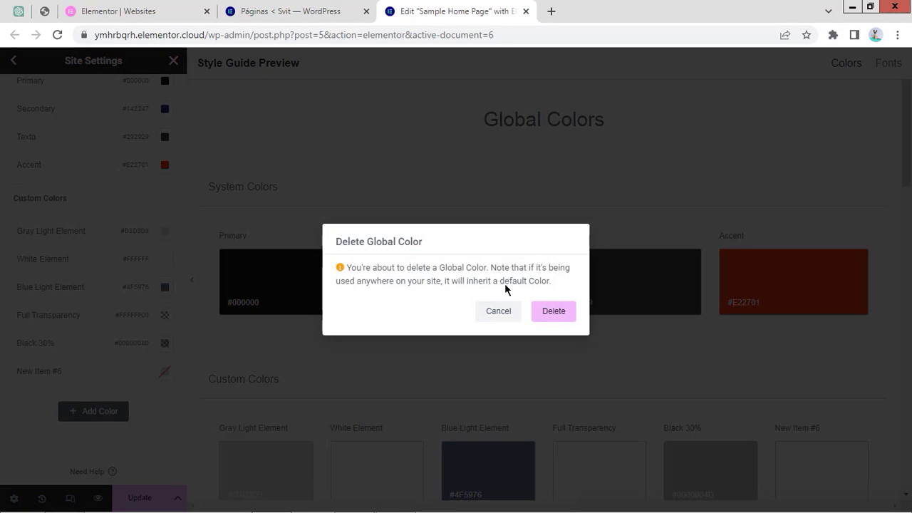
{"action": "left_click", "coordinate": [555, 311]}
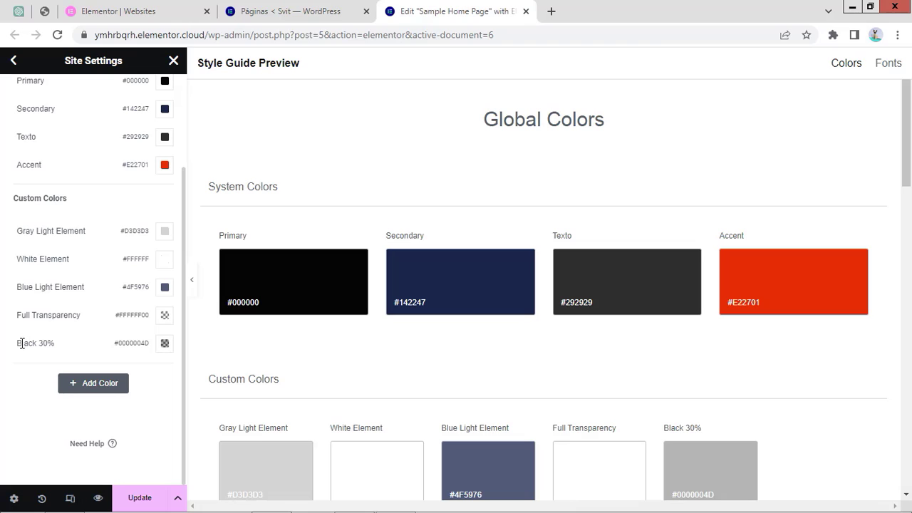
{"action": "scroll", "coordinate": [77, 304], "scroll_direction": "up", "scroll_amount": 2}
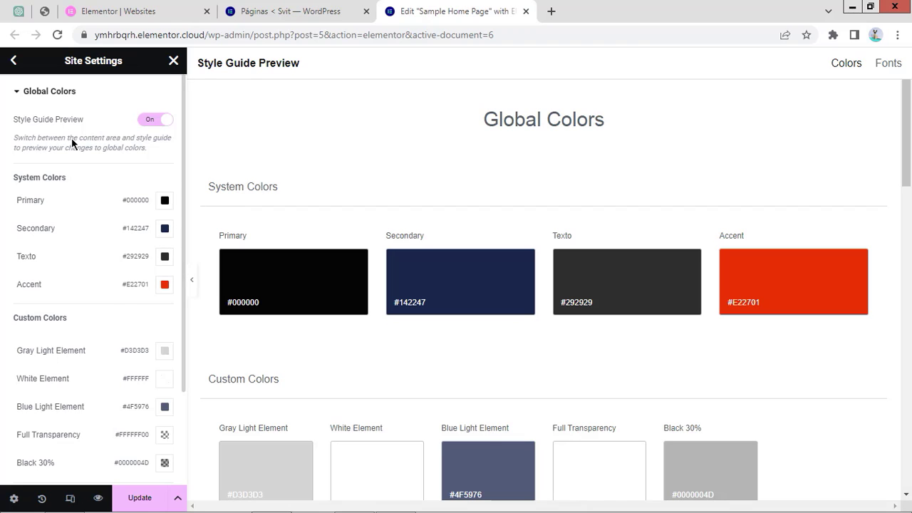
{"action": "scroll", "coordinate": [52, 253], "scroll_direction": "down", "scroll_amount": 3}
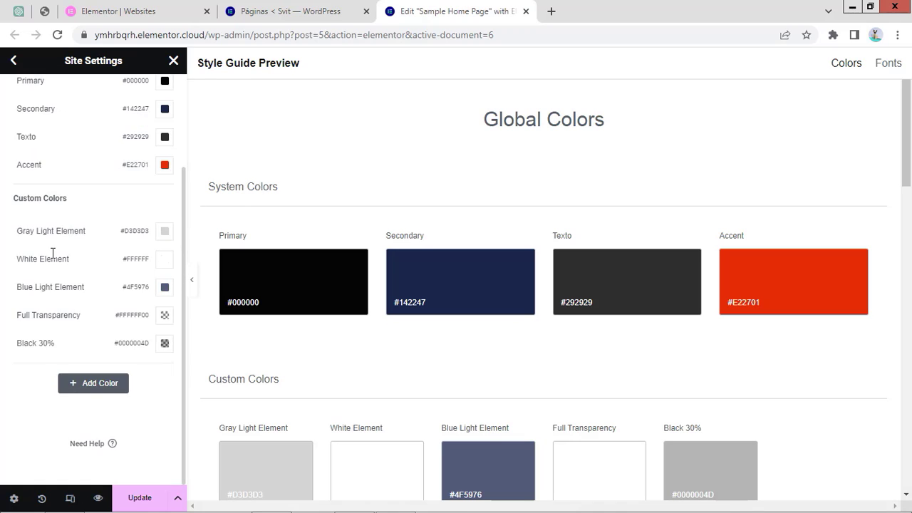
{"action": "scroll", "coordinate": [52, 253], "scroll_direction": "up", "scroll_amount": 2}
Close Site Settings and save the site settings changes.
{"action": "left_click", "coordinate": [13, 61]}
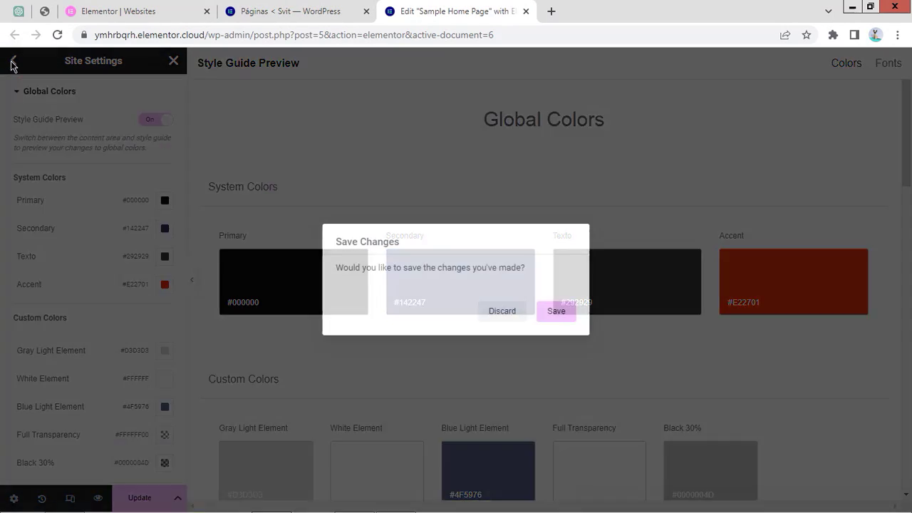
{"action": "left_click", "coordinate": [513, 316]}
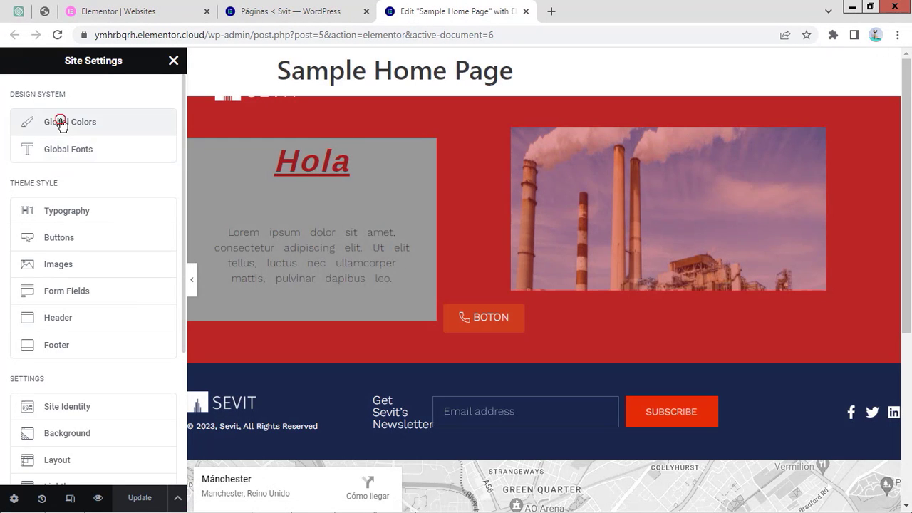
{"action": "left_click", "coordinate": [61, 123]}
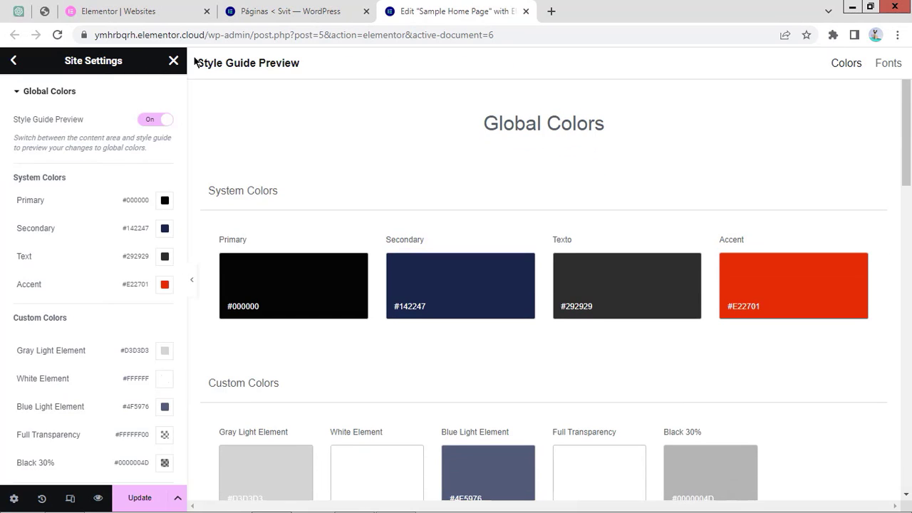
{"action": "left_click", "coordinate": [173, 64]}
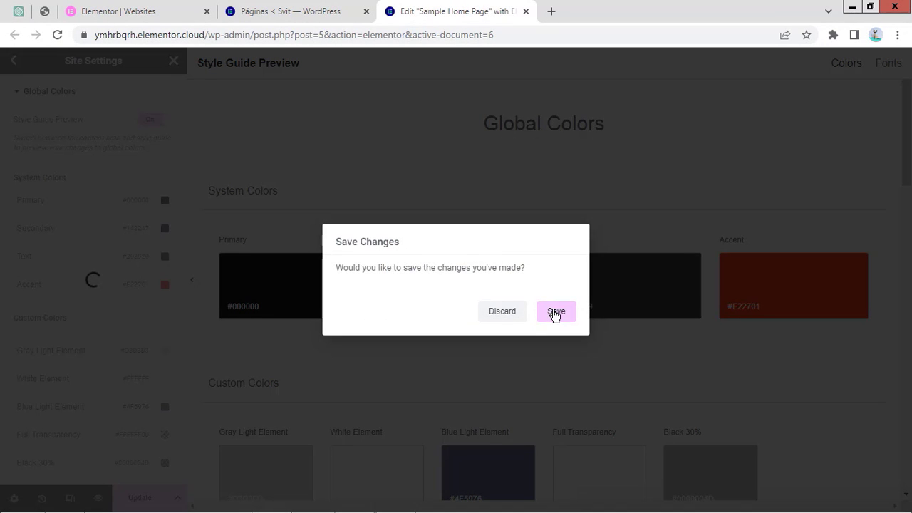
{"action": "left_click", "coordinate": [554, 312]}
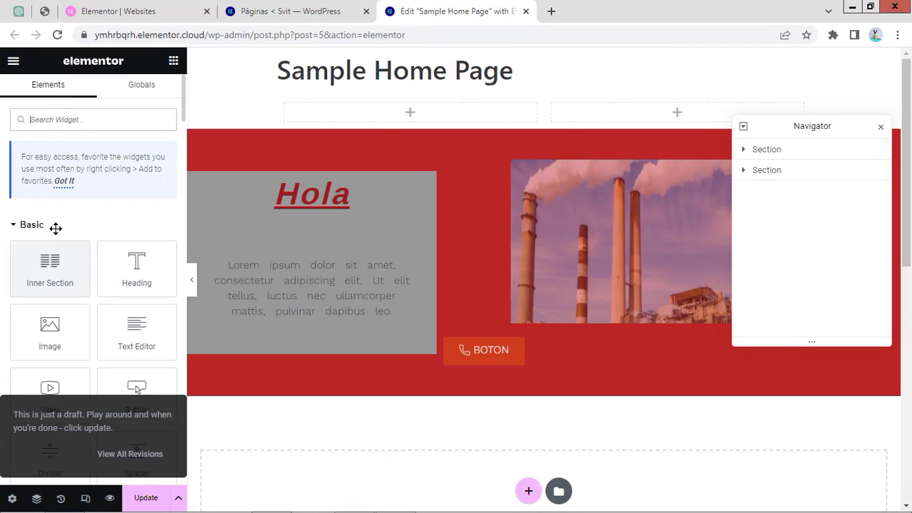
Open Site Settings > Global Fonts and browse the system and custom font styles.
{"action": "left_click", "coordinate": [13, 60]}
{"action": "left_click", "coordinate": [61, 122]}
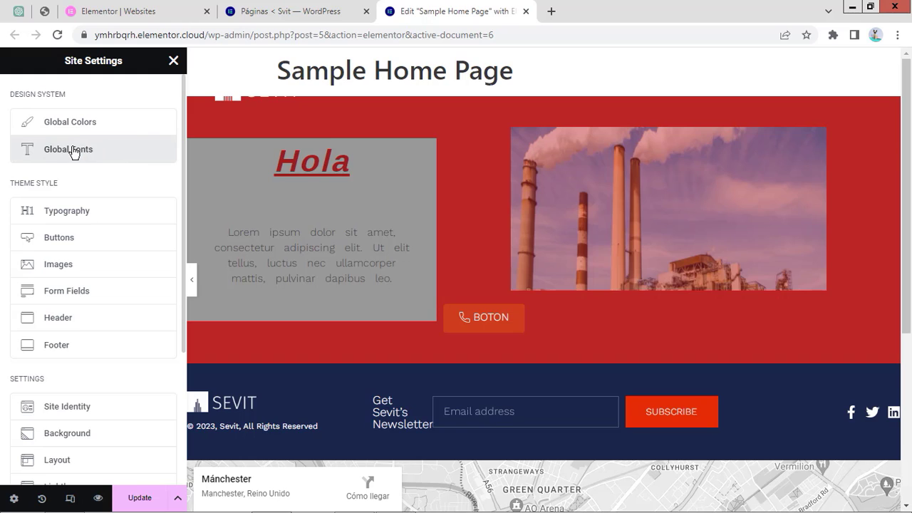
{"action": "left_click", "coordinate": [75, 153]}
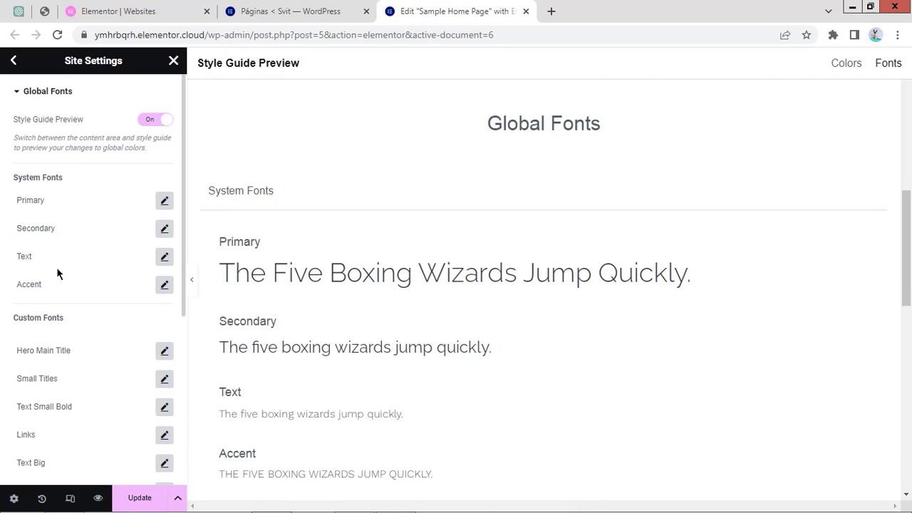
{"action": "scroll", "coordinate": [111, 449], "scroll_direction": "down", "scroll_amount": 2}
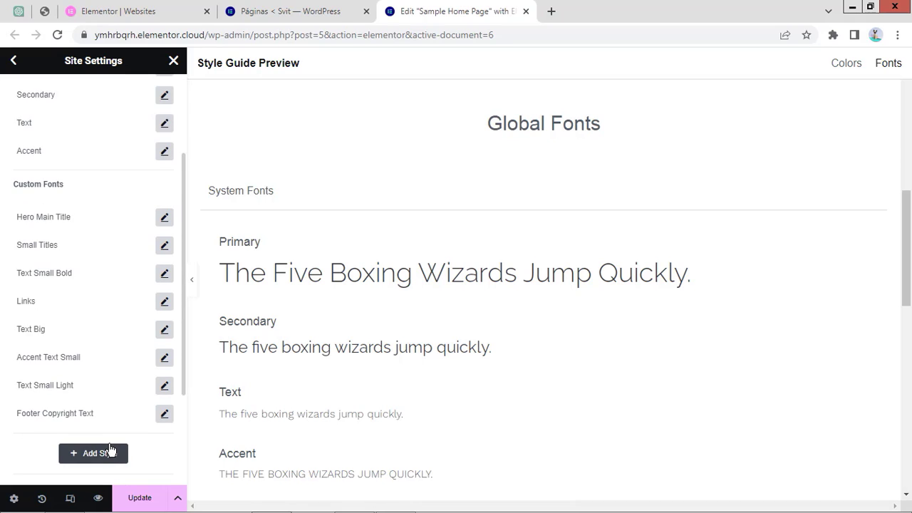
{"action": "scroll", "coordinate": [111, 449], "scroll_direction": "up", "scroll_amount": 2}
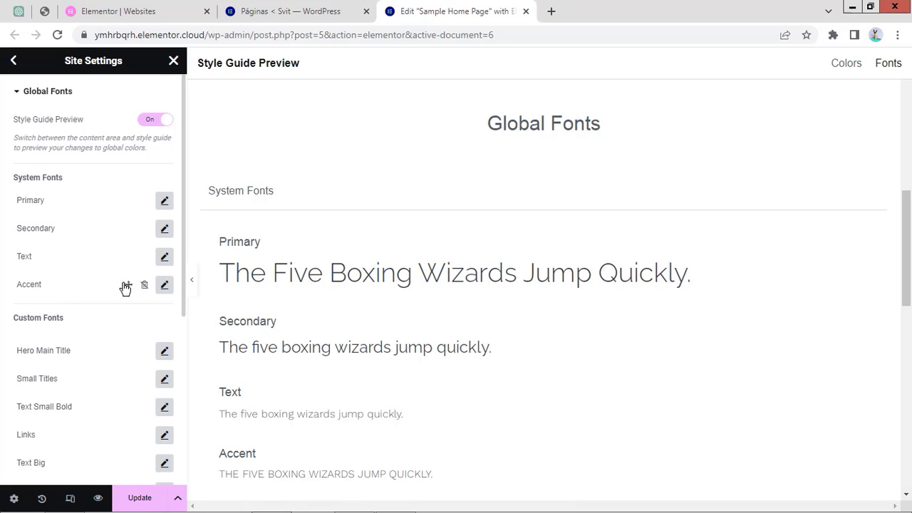
{"action": "scroll", "coordinate": [118, 409], "scroll_direction": "down", "scroll_amount": 2}
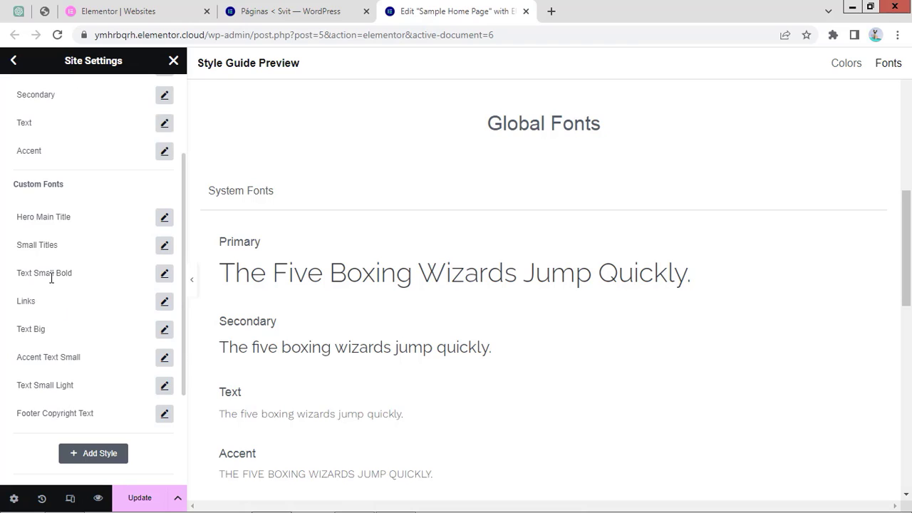
{"action": "scroll", "coordinate": [70, 377], "scroll_direction": "up", "scroll_amount": 2}
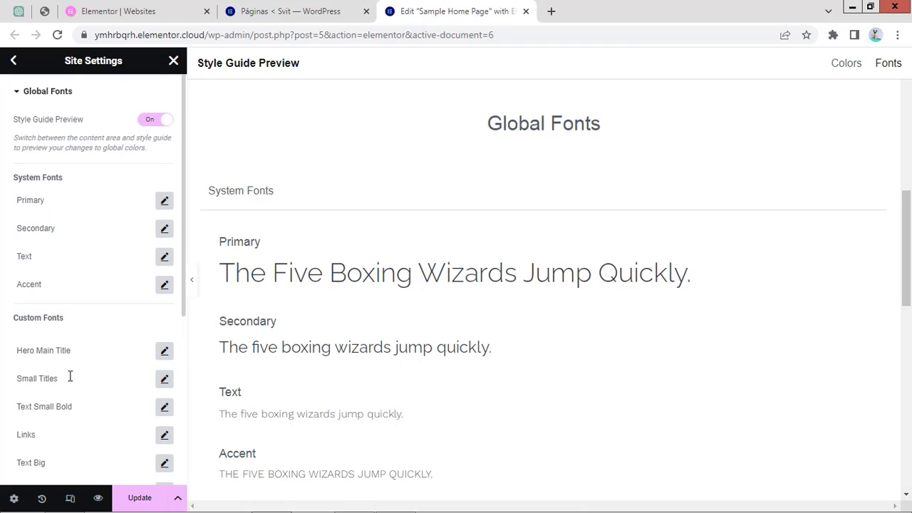
Inspect the Primary font's typography: capitalized Raleway 300, 40 px, 46 px line height.
{"action": "left_click", "coordinate": [161, 202]}
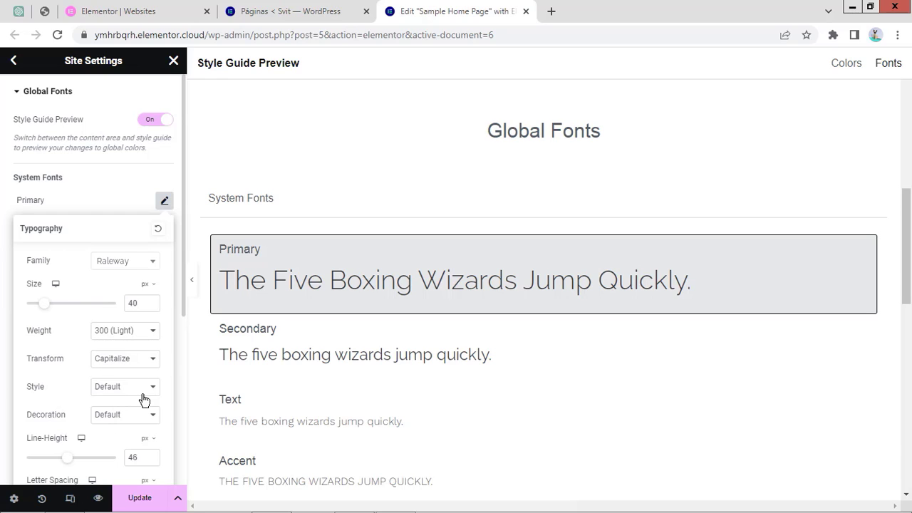
{"action": "scroll", "coordinate": [143, 401], "scroll_direction": "down", "scroll_amount": 1}
{"action": "scroll", "coordinate": [147, 428], "scroll_direction": "down", "scroll_amount": 2}
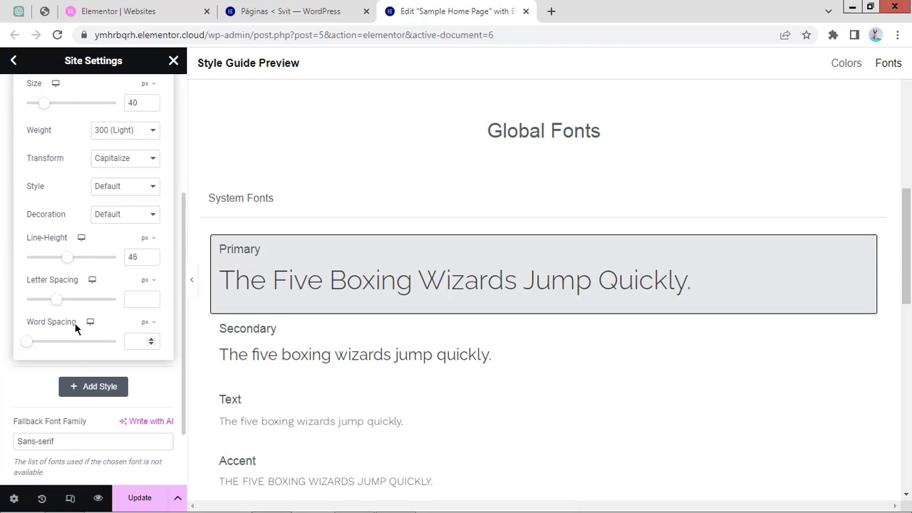
{"action": "left_click", "coordinate": [2, 201]}
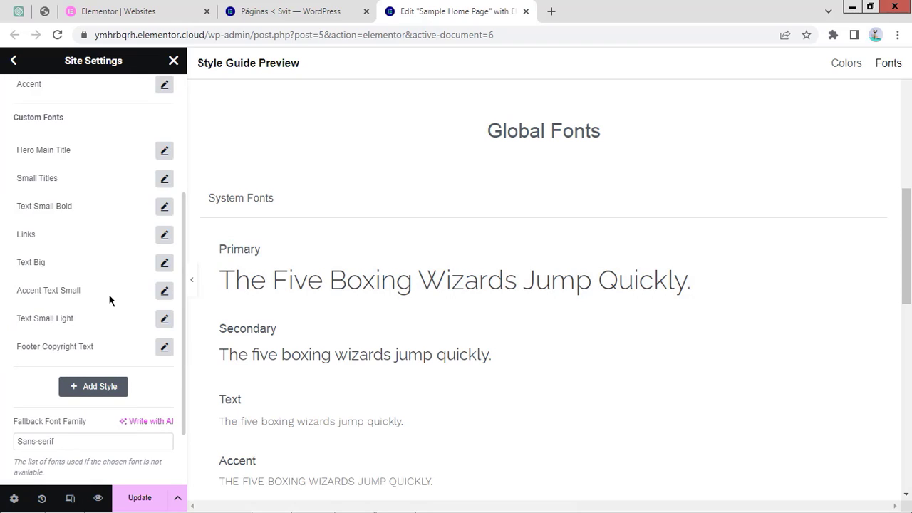
{"action": "scroll", "coordinate": [110, 294], "scroll_direction": "up", "scroll_amount": 3}
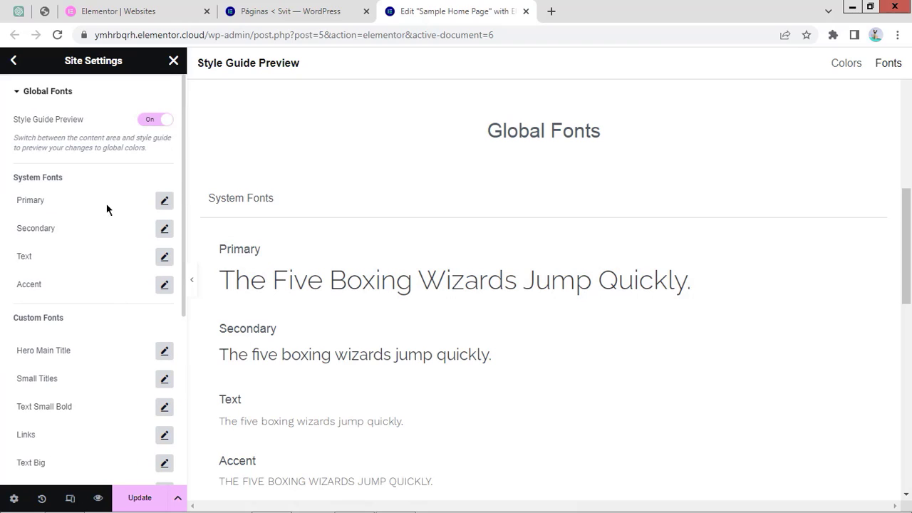
{"action": "left_click", "coordinate": [165, 230]}
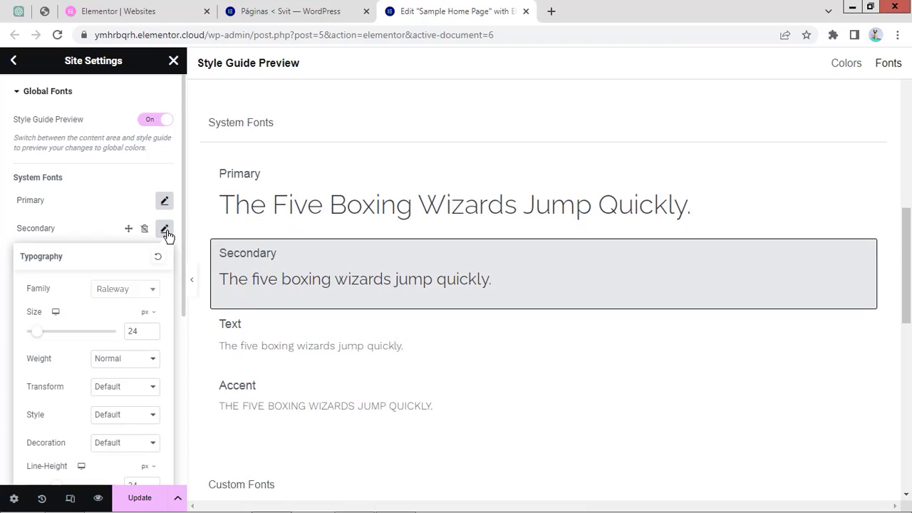
{"action": "left_click", "coordinate": [107, 200]}
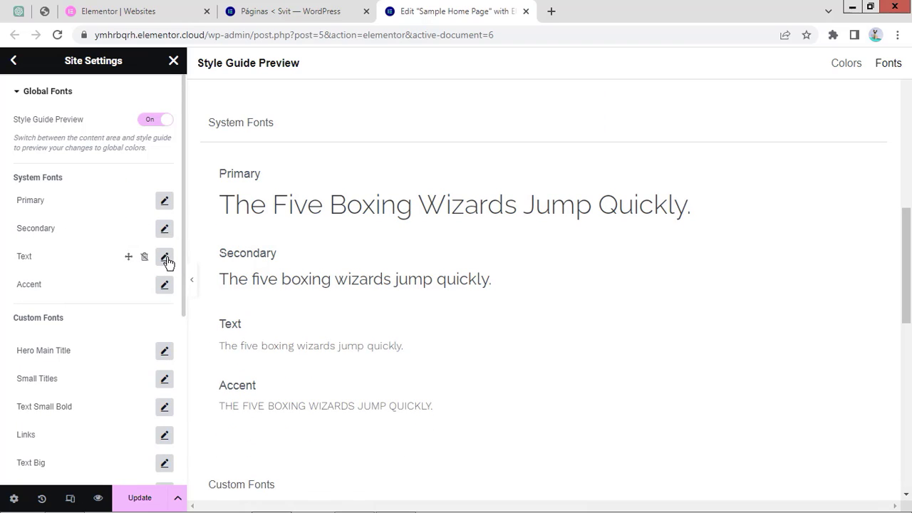
{"action": "left_click", "coordinate": [165, 258]}
{"action": "left_click", "coordinate": [93, 243]}
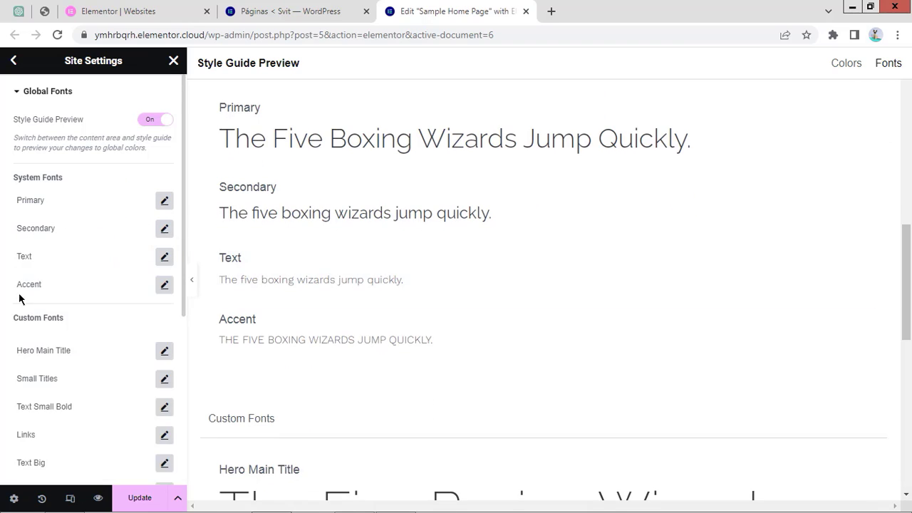
{"action": "left_click", "coordinate": [163, 286]}
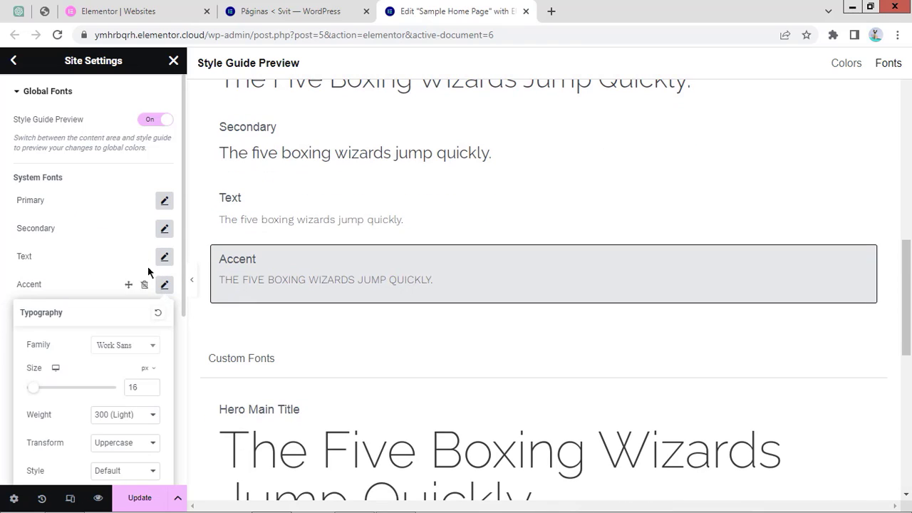
{"action": "left_click", "coordinate": [87, 235]}
{"action": "left_click", "coordinate": [3, 310]}
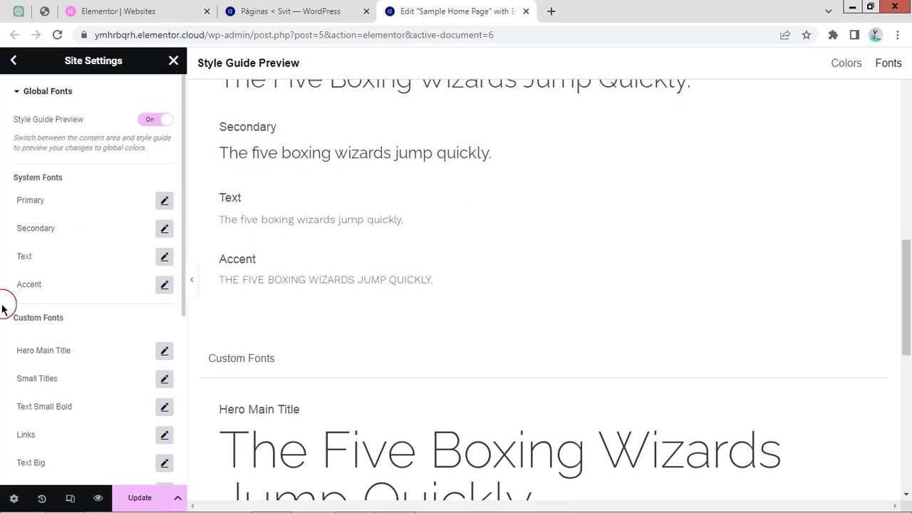
{"action": "scroll", "coordinate": [2, 310], "scroll_direction": "down", "scroll_amount": 3}
{"action": "scroll", "coordinate": [2, 310], "scroll_direction": "up", "scroll_amount": 1}
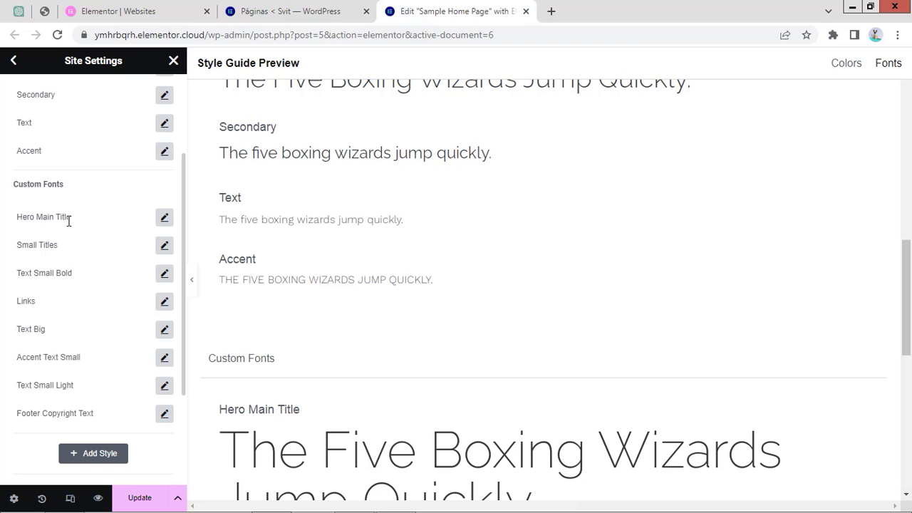
{"action": "left_click", "coordinate": [168, 216]}
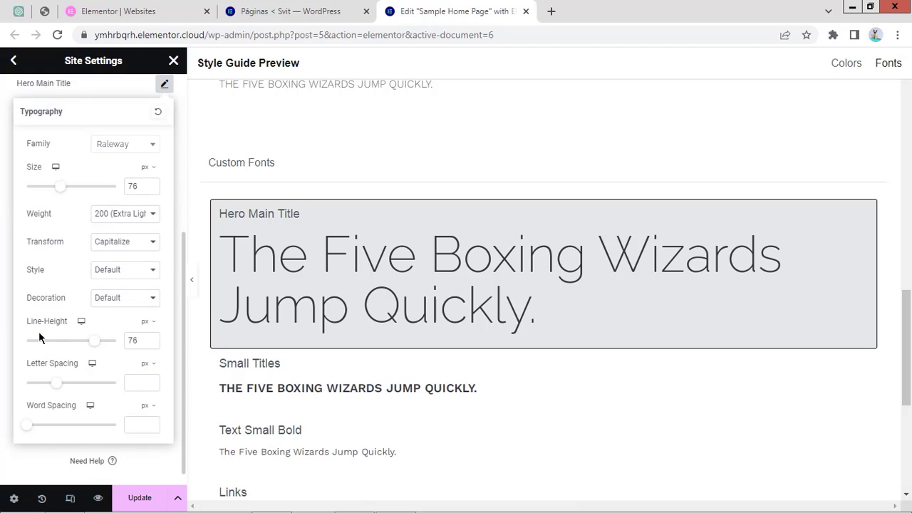
{"action": "scroll", "coordinate": [38, 335], "scroll_direction": "up", "scroll_amount": 3}
{"action": "left_click", "coordinate": [3, 257]}
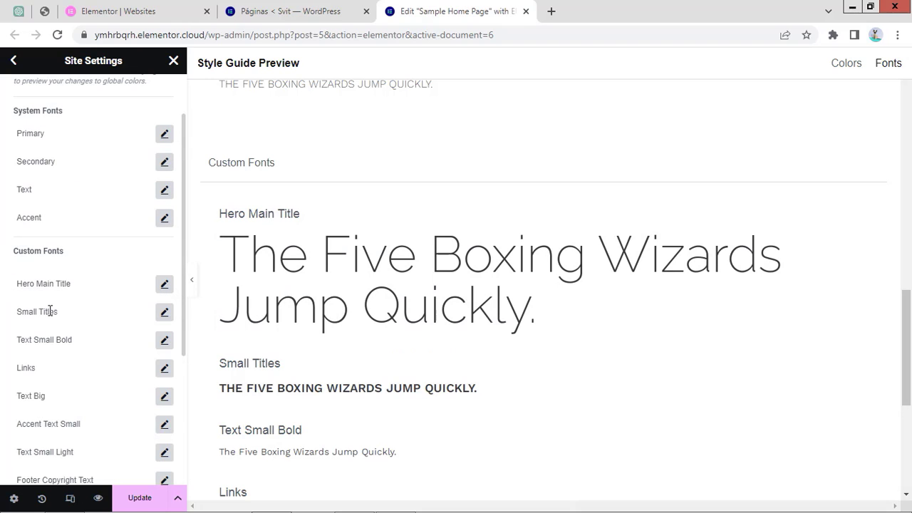
{"action": "scroll", "coordinate": [138, 364], "scroll_direction": "down", "scroll_amount": 2}
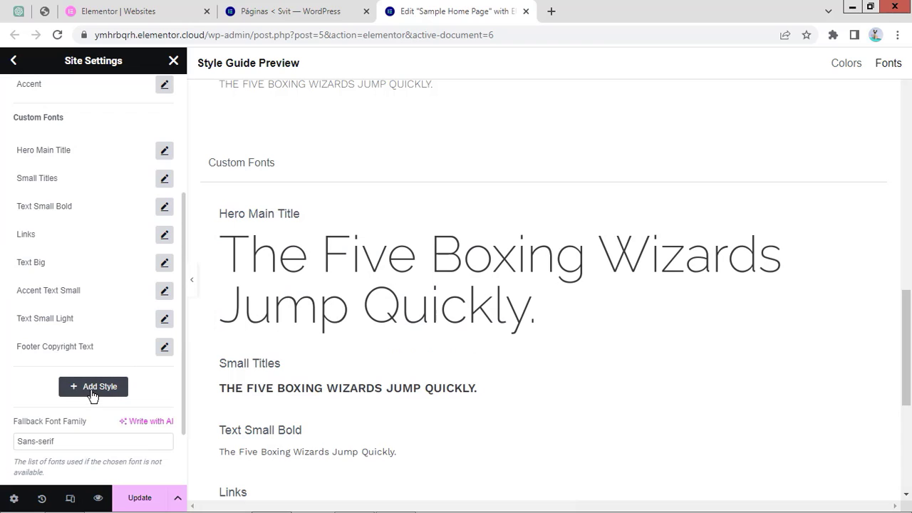
{"action": "scroll", "coordinate": [90, 385], "scroll_direction": "down", "scroll_amount": 2}
{"action": "scroll", "coordinate": [90, 381], "scroll_direction": "up", "scroll_amount": 5}
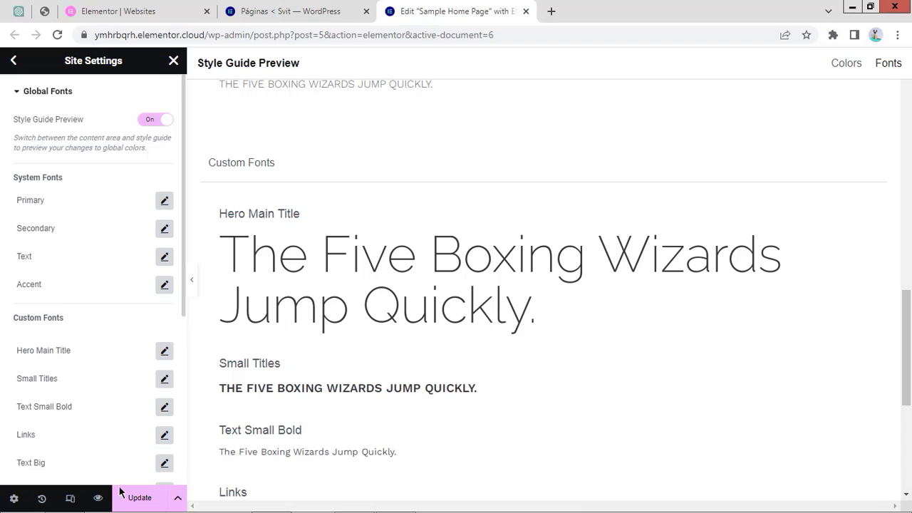
Discard the unsaved Global Fonts edits, then close Site Settings and save its changes.
{"action": "left_click", "coordinate": [12, 64]}
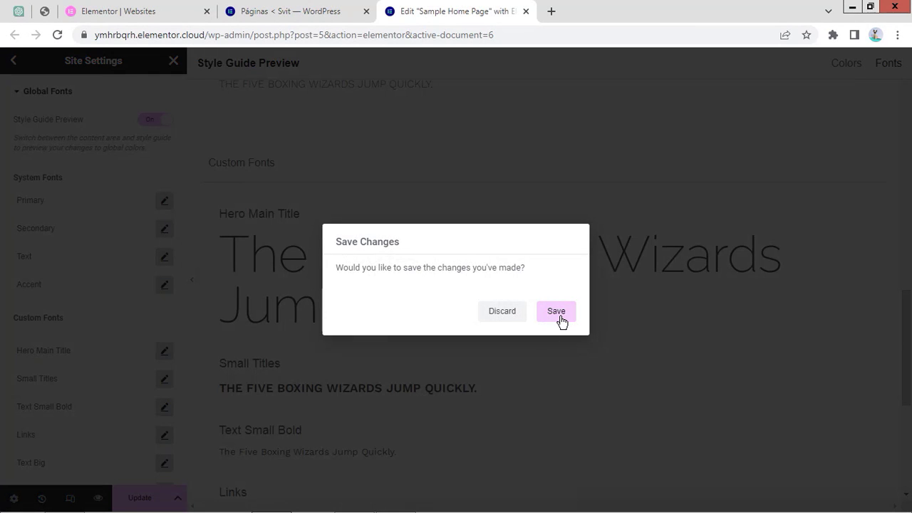
{"action": "left_click", "coordinate": [514, 312]}
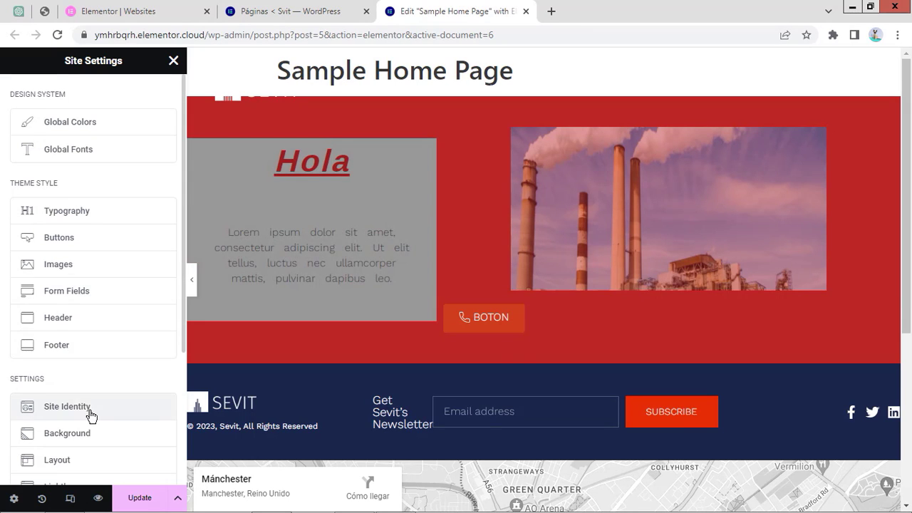
{"action": "scroll", "coordinate": [90, 416], "scroll_direction": "down", "scroll_amount": 3}
{"action": "scroll", "coordinate": [91, 416], "scroll_direction": "up", "scroll_amount": 3}
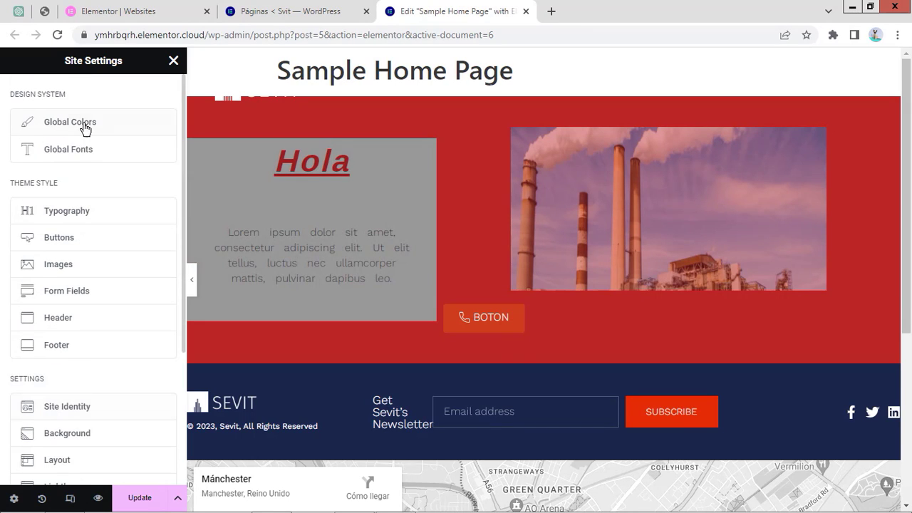
{"action": "left_click", "coordinate": [172, 61]}
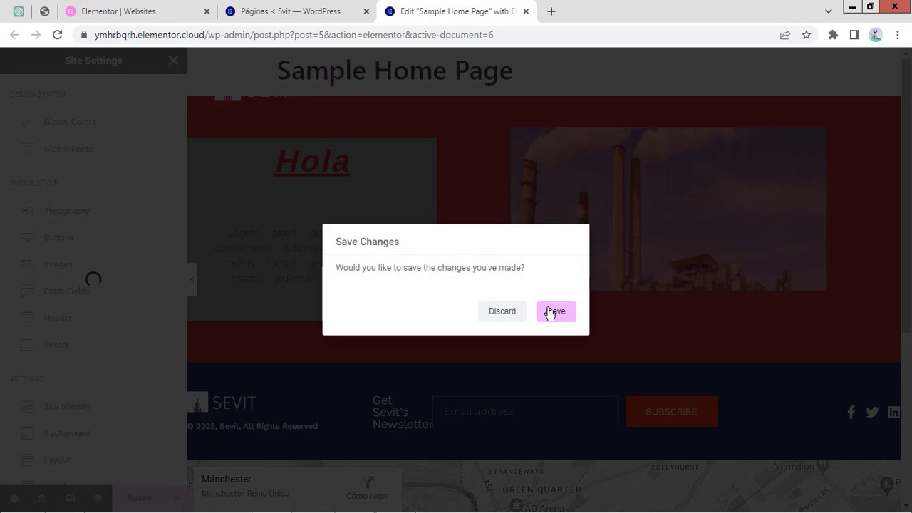
{"action": "left_click", "coordinate": [555, 312]}
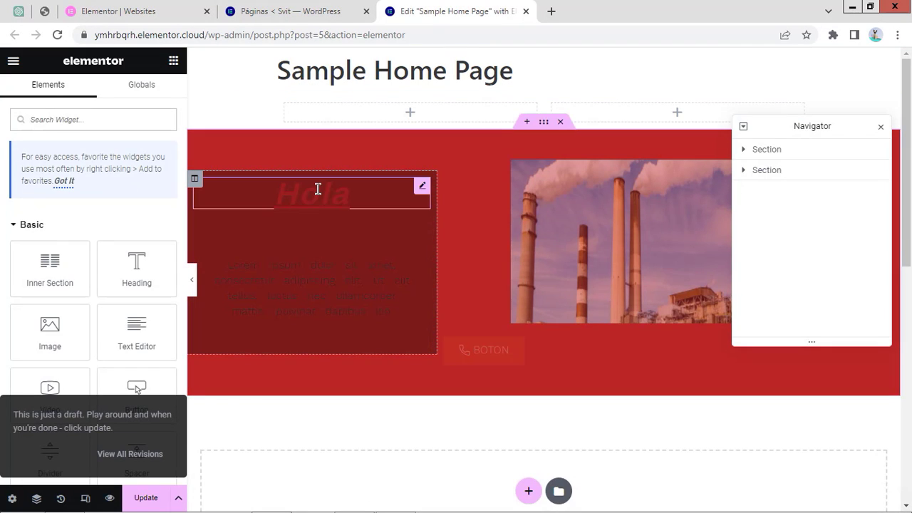
Select the Hola heading and review its text colour in the Global Colors list.
{"action": "left_click", "coordinate": [318, 189]}
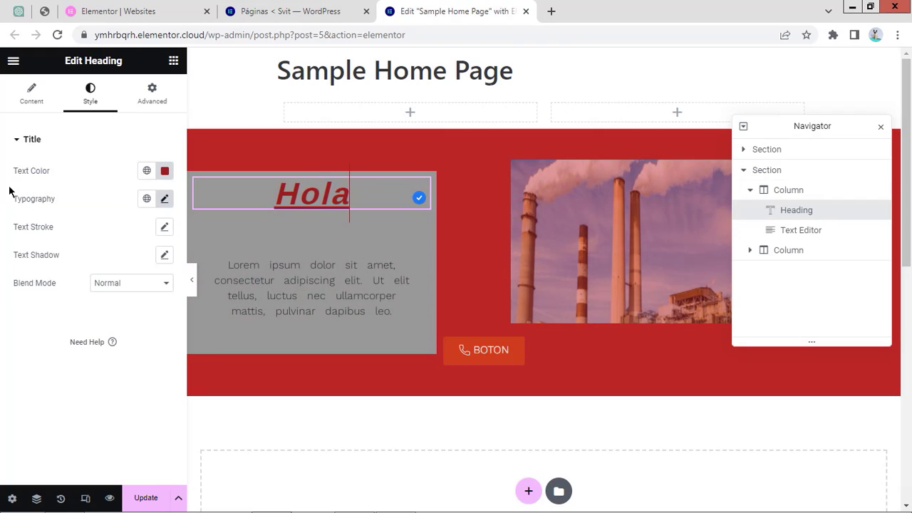
{"action": "left_click", "coordinate": [165, 174]}
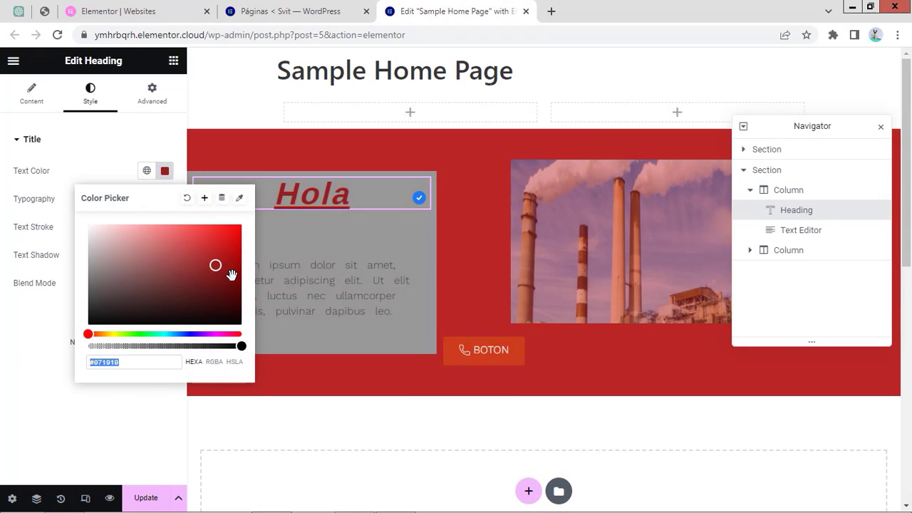
{"action": "left_click", "coordinate": [146, 172]}
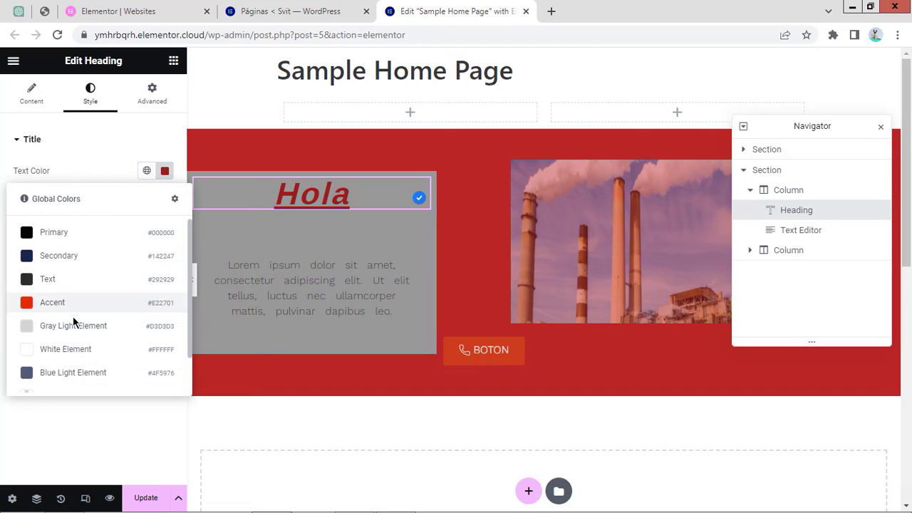
{"action": "scroll", "coordinate": [76, 309], "scroll_direction": "down", "scroll_amount": 1}
{"action": "scroll", "coordinate": [63, 350], "scroll_direction": "up", "scroll_amount": 1}
{"action": "left_click", "coordinate": [84, 163]}
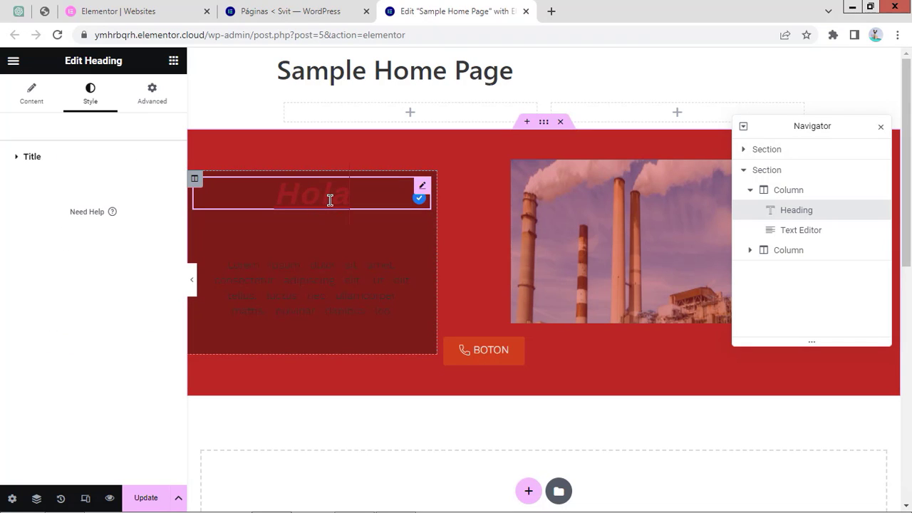
Show the heading's custom typography: Ramabhadra, 47 px, capitalized, italic, underlined.
{"action": "left_click", "coordinate": [20, 159]}
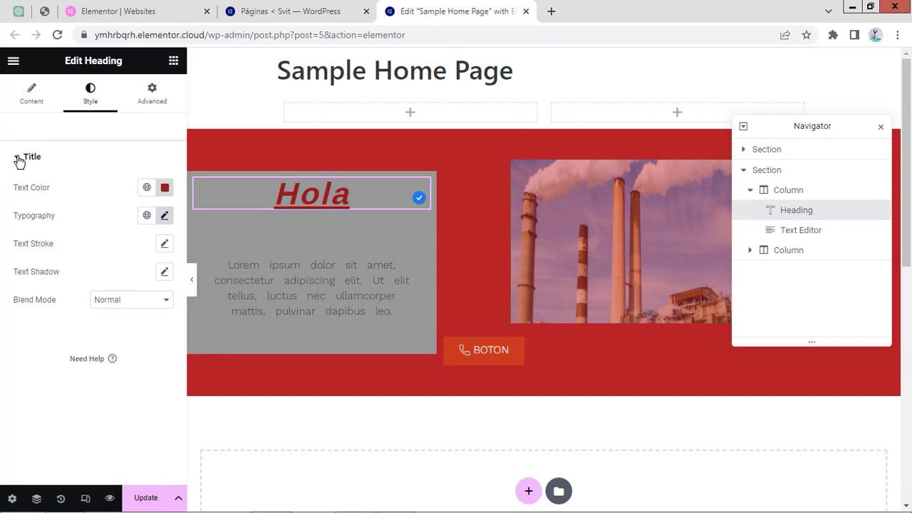
{"action": "left_click", "coordinate": [165, 216]}
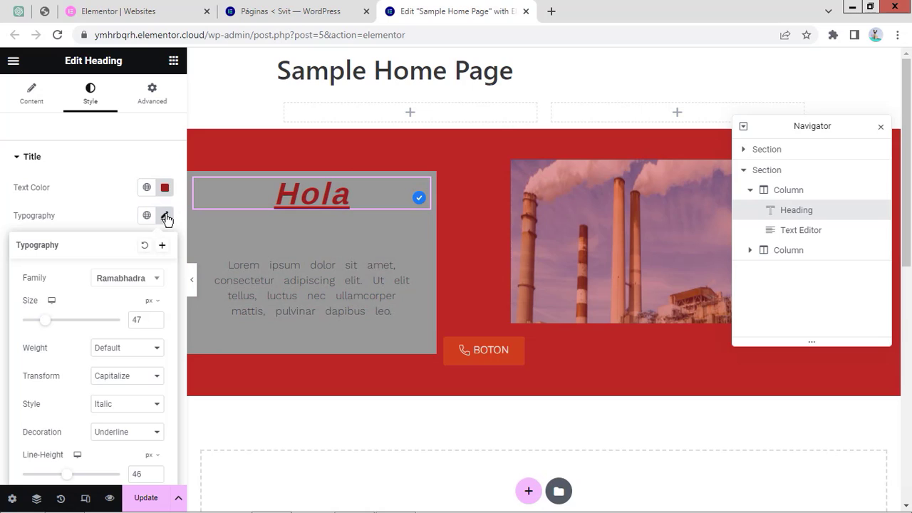
{"action": "left_click", "coordinate": [154, 280]}
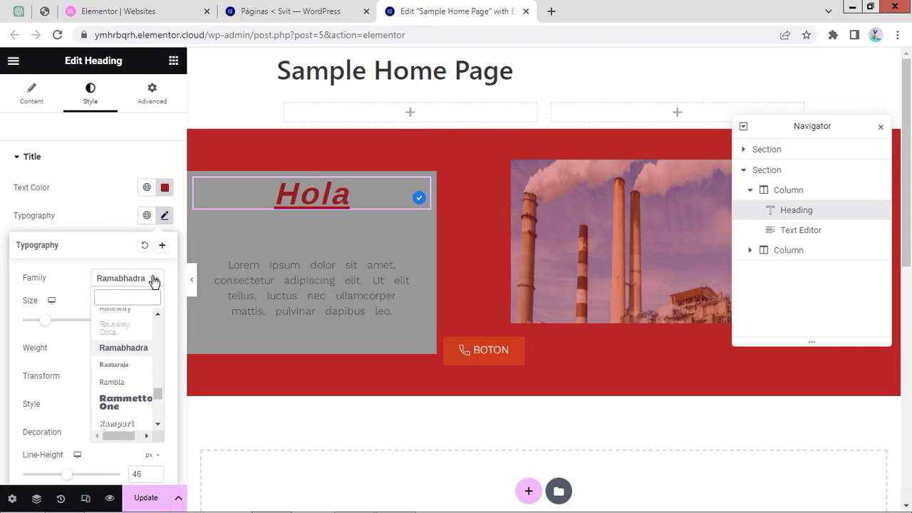
{"action": "left_click", "coordinate": [75, 249]}
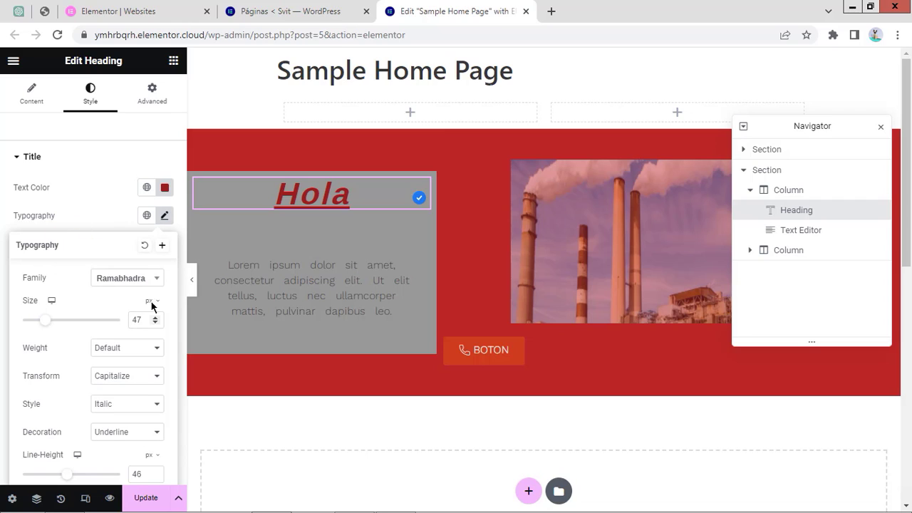
{"action": "scroll", "coordinate": [103, 368], "scroll_direction": "down", "scroll_amount": 2}
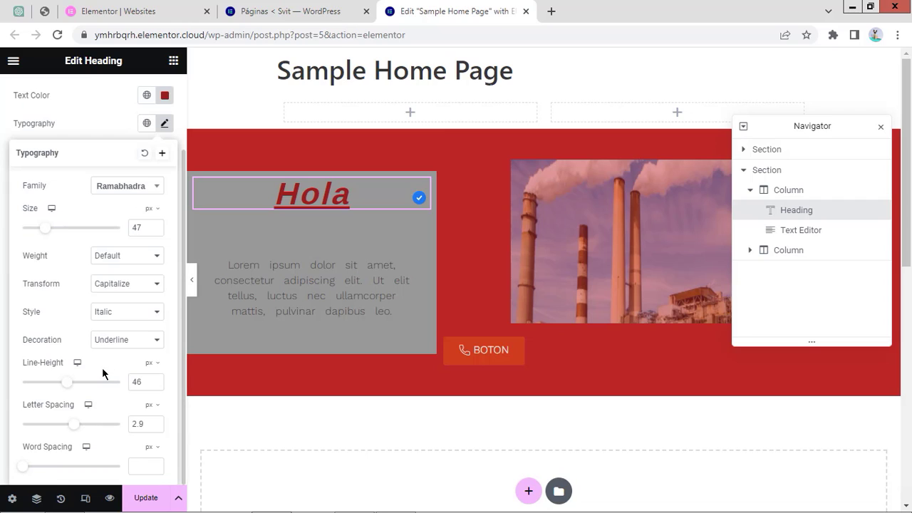
{"action": "scroll", "coordinate": [102, 364], "scroll_direction": "up", "scroll_amount": 2}
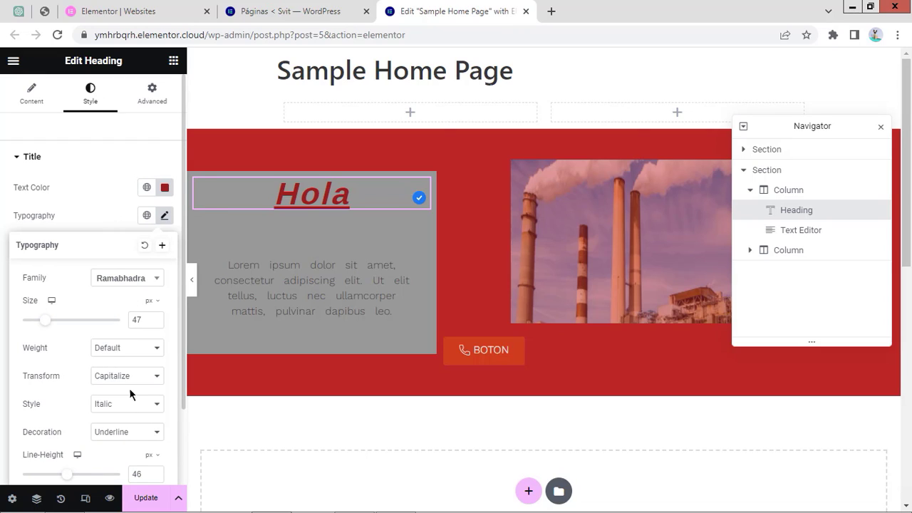
Switch the Hola heading's typography to the Primary global font.
{"action": "left_click", "coordinate": [147, 217]}
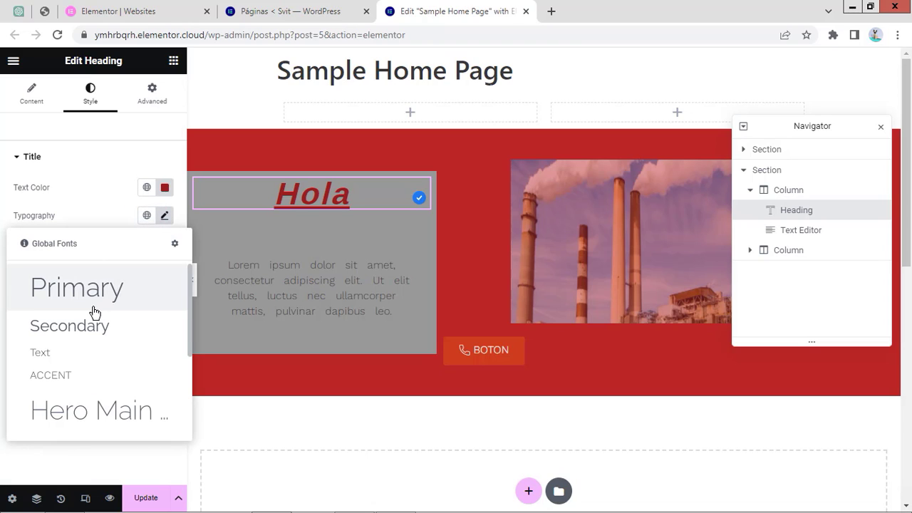
{"action": "scroll", "coordinate": [87, 324], "scroll_direction": "down", "scroll_amount": 2}
{"action": "scroll", "coordinate": [87, 325], "scroll_direction": "down", "scroll_amount": 2}
{"action": "scroll", "coordinate": [87, 325], "scroll_direction": "up", "scroll_amount": 4}
{"action": "left_click", "coordinate": [93, 292]}
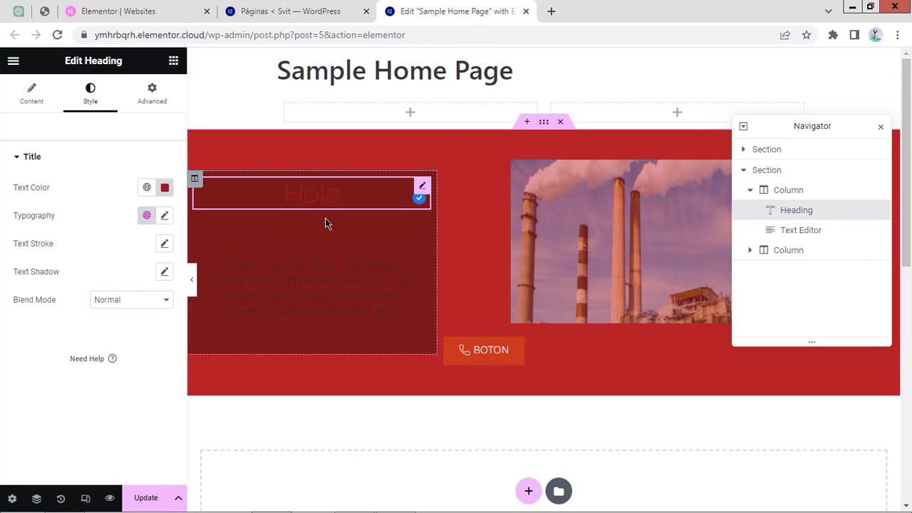
Recheck the Global Fonts list, then bring up the editor's main menu.
{"action": "left_click", "coordinate": [147, 215]}
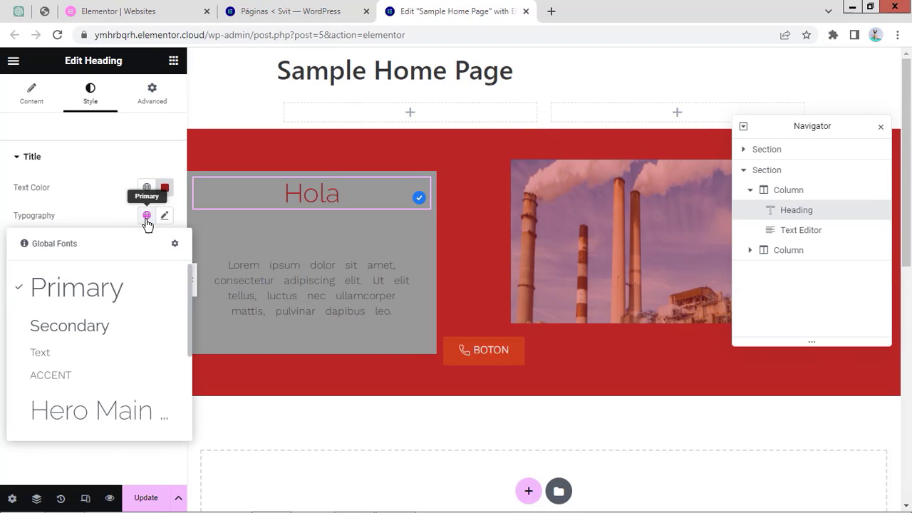
{"action": "left_click", "coordinate": [78, 192]}
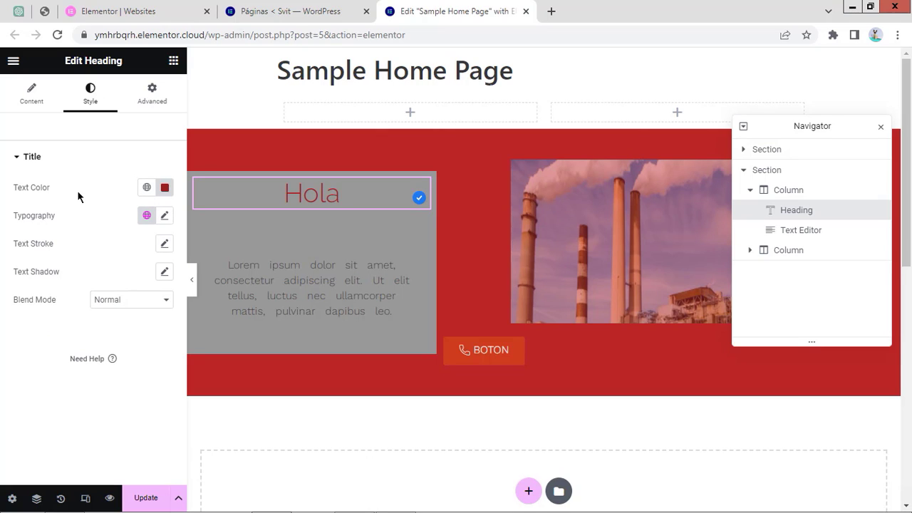
{"action": "left_click", "coordinate": [19, 63]}
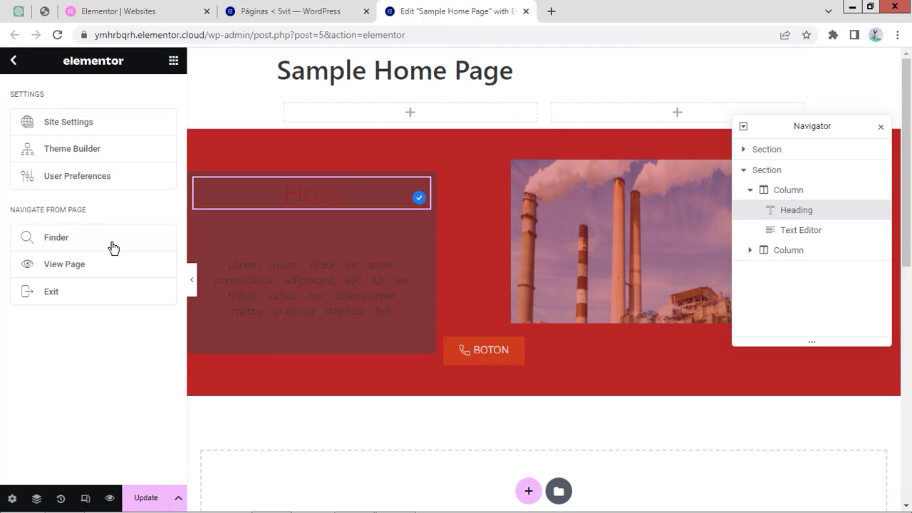
Review the editor's User Preferences, including Panel Width, then return to the Elements panel.
{"action": "left_click", "coordinate": [63, 179]}
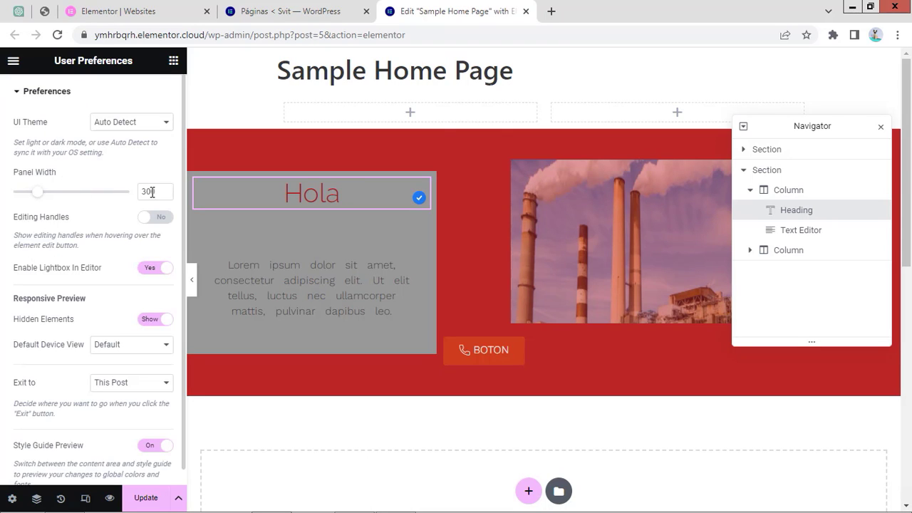
{"action": "scroll", "coordinate": [75, 333], "scroll_direction": "down", "scroll_amount": 1}
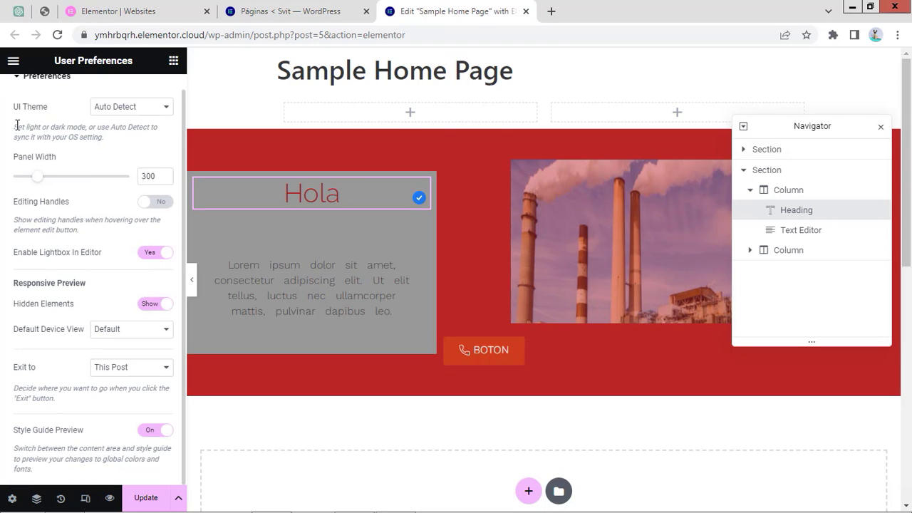
{"action": "scroll", "coordinate": [19, 168], "scroll_direction": "up", "scroll_amount": 1}
{"action": "left_click", "coordinate": [14, 61]}
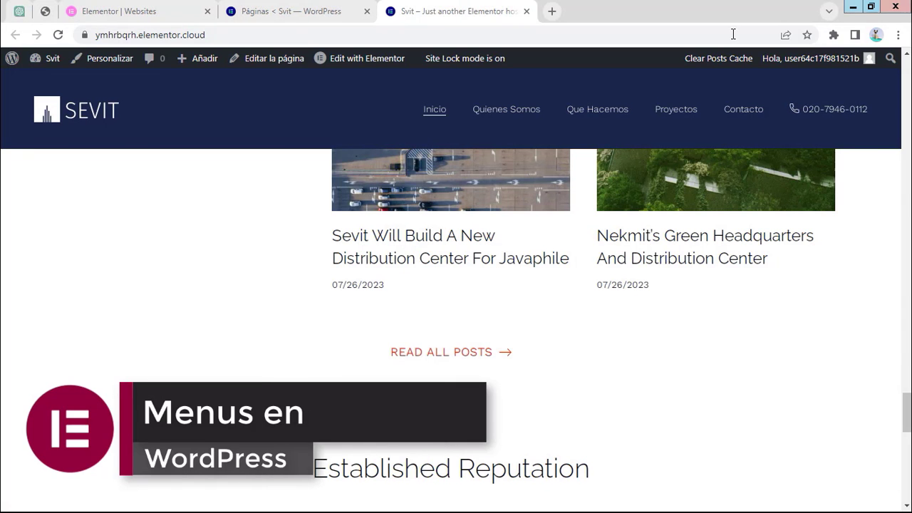
Open the live Sevit site in a new tab, scroll to its footer, then return to Páginas.
{"action": "left_click", "coordinate": [526, 11]}
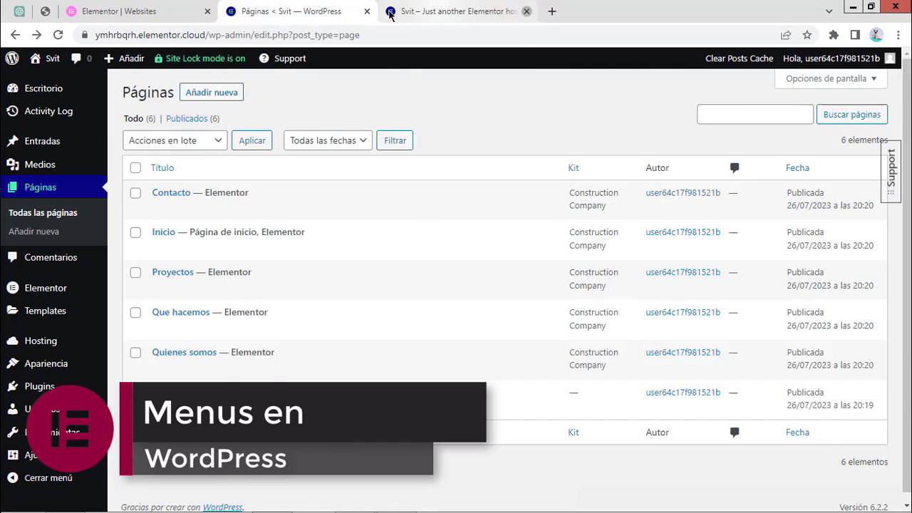
{"action": "mouse_move", "coordinate": [43, 60]}
{"action": "right_click", "coordinate": [57, 83]}
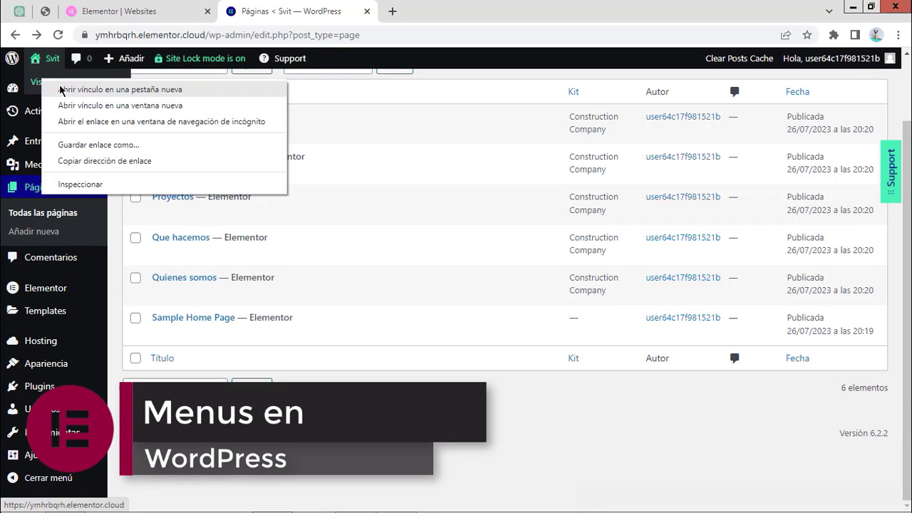
{"action": "left_click", "coordinate": [63, 88]}
{"action": "left_click", "coordinate": [463, 8]}
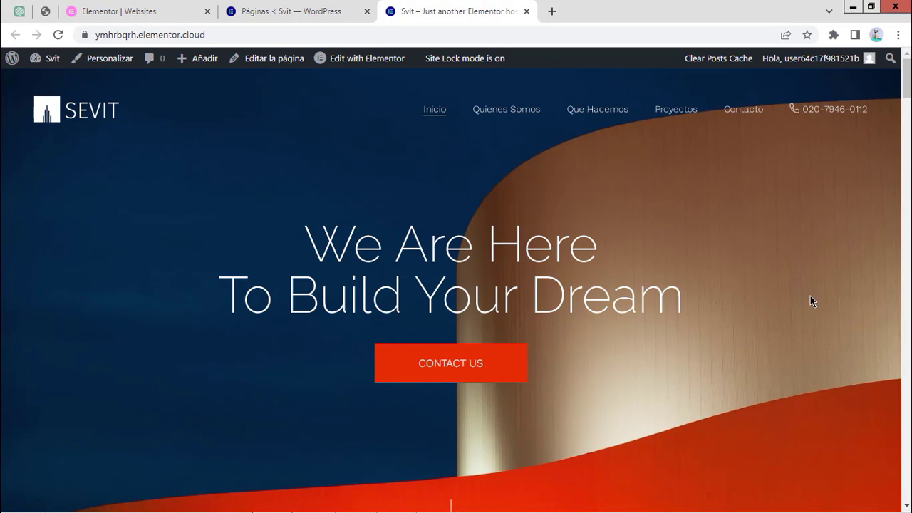
{"action": "scroll", "coordinate": [810, 299], "scroll_direction": "down", "scroll_amount": 1}
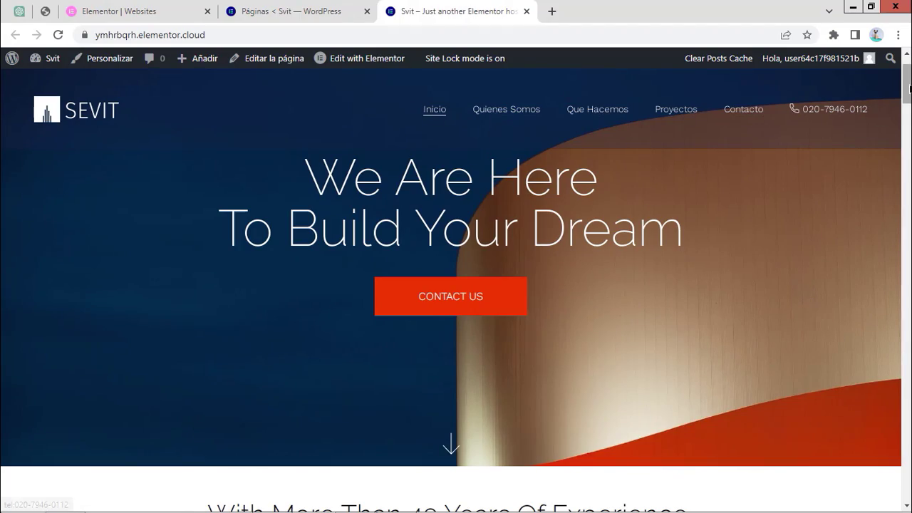
{"action": "mouse_move", "coordinate": [910, 88]}
{"action": "left_mouse_down"}
{"action": "mouse_move", "coordinate": [910, 488]}
{"action": "mouse_move", "coordinate": [910, 79]}
{"action": "left_mouse_up"}
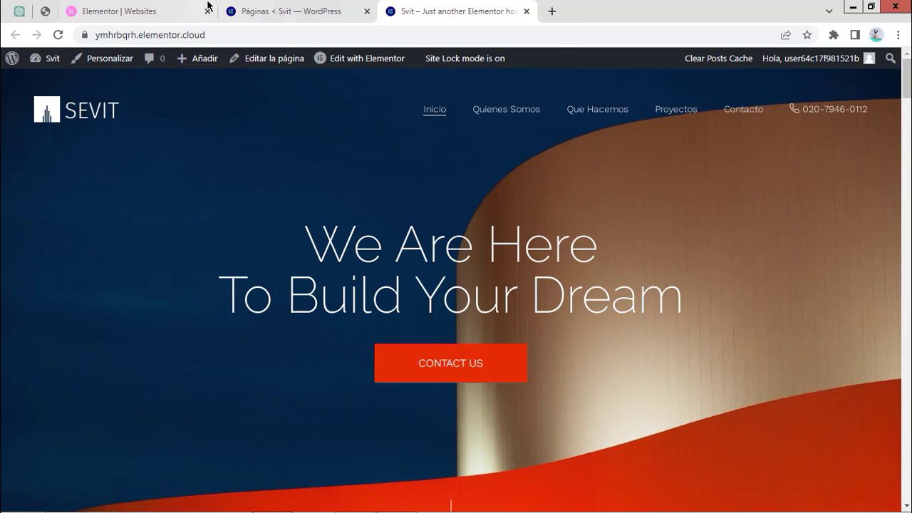
{"action": "left_click", "coordinate": [276, 10]}
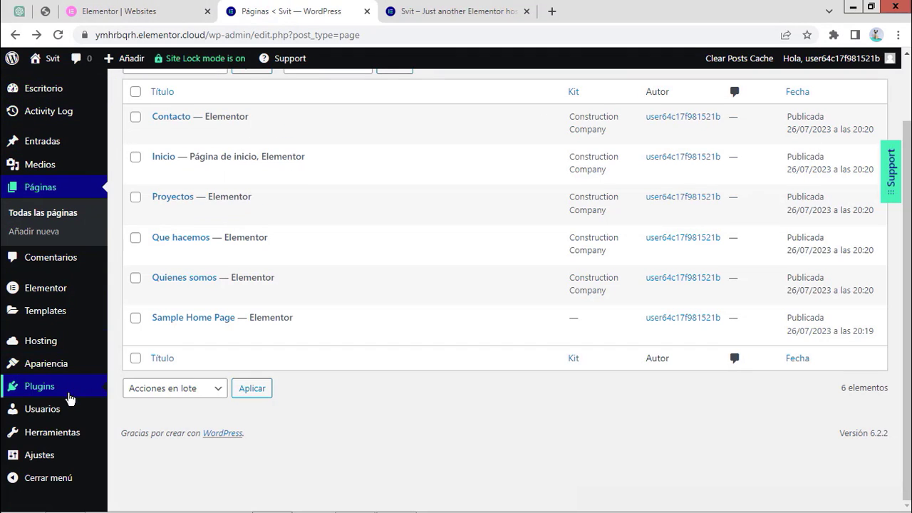
Open the Menús editor to view Menu 1, comparing it with the live site's front page.
{"action": "mouse_move", "coordinate": [42, 365]}
{"action": "left_click", "coordinate": [134, 379]}
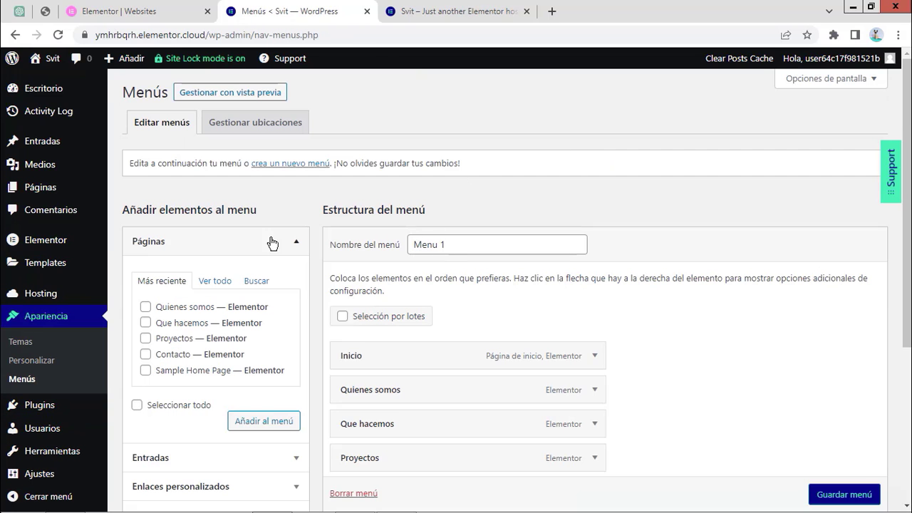
{"action": "scroll", "coordinate": [479, 327], "scroll_direction": "down", "scroll_amount": 3}
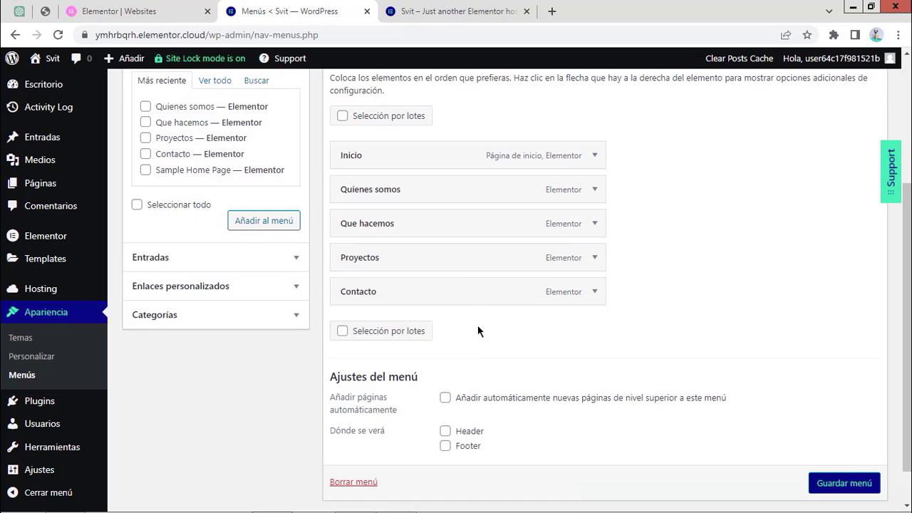
{"action": "scroll", "coordinate": [477, 328], "scroll_direction": "up", "scroll_amount": 3}
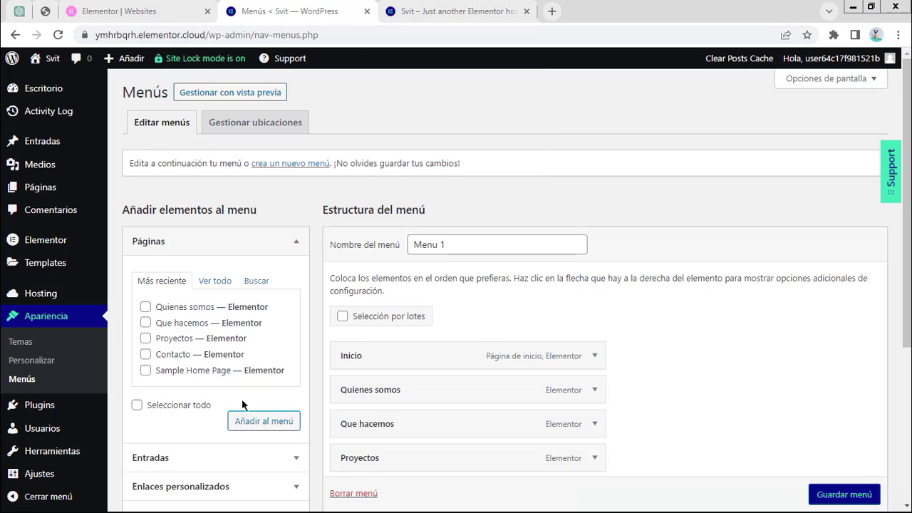
{"action": "mouse_move", "coordinate": [57, 142]}
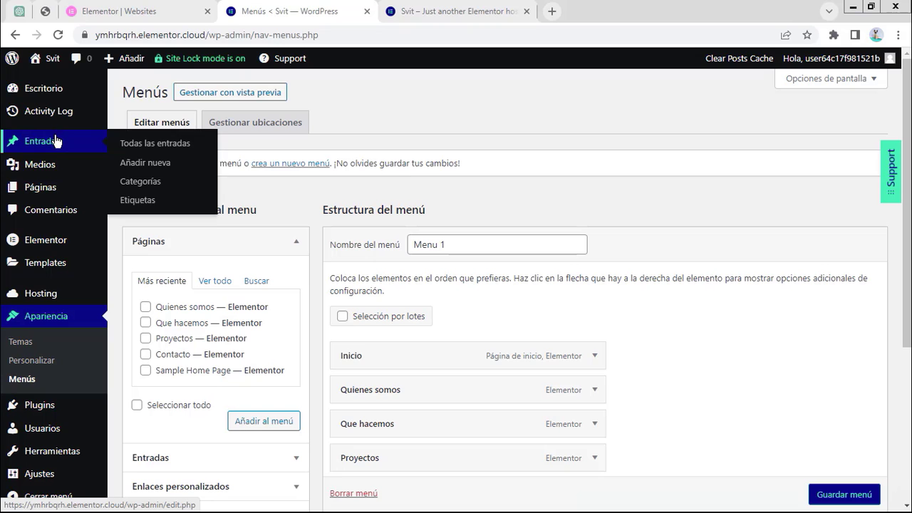
{"action": "left_click", "coordinate": [445, 9]}
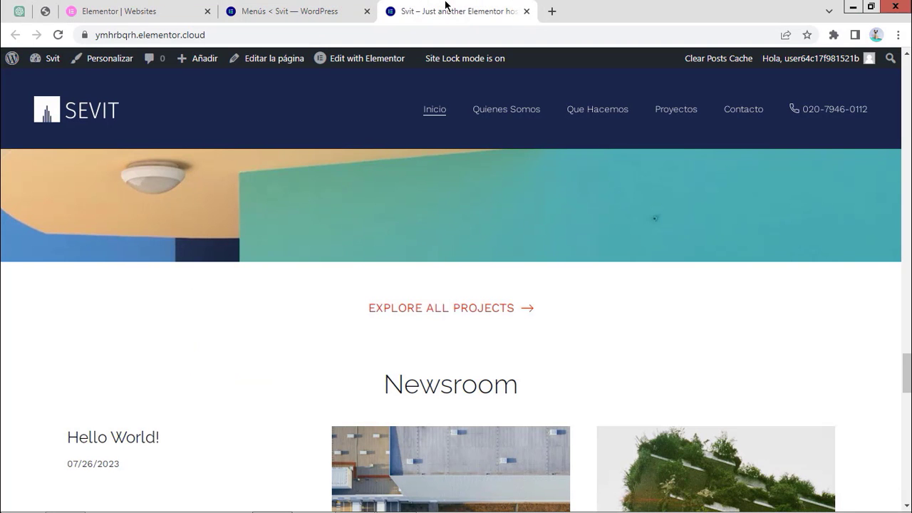
{"action": "left_click", "coordinate": [364, 9]}
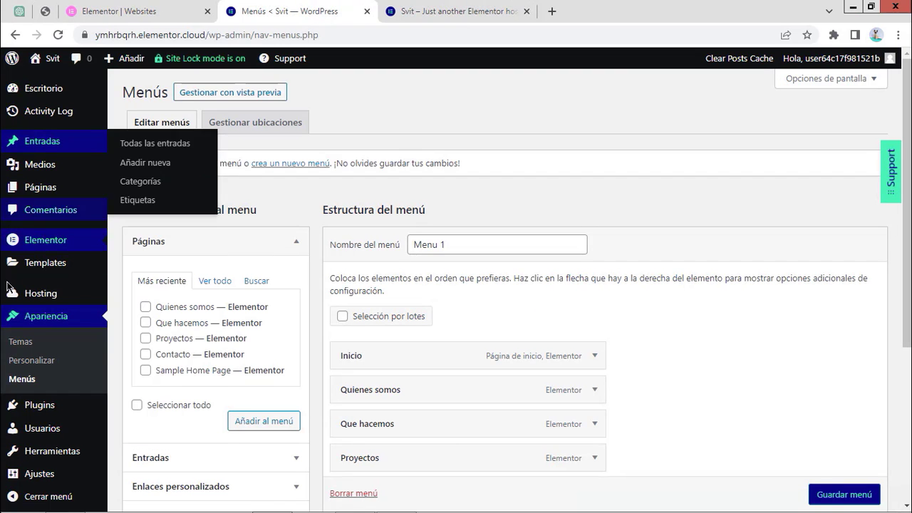
Browse the Entradas list, then expand the Enlaces personalizados panel.
{"action": "scroll", "coordinate": [368, 400], "scroll_direction": "down", "scroll_amount": 4}
{"action": "scroll", "coordinate": [342, 392], "scroll_direction": "up", "scroll_amount": 1}
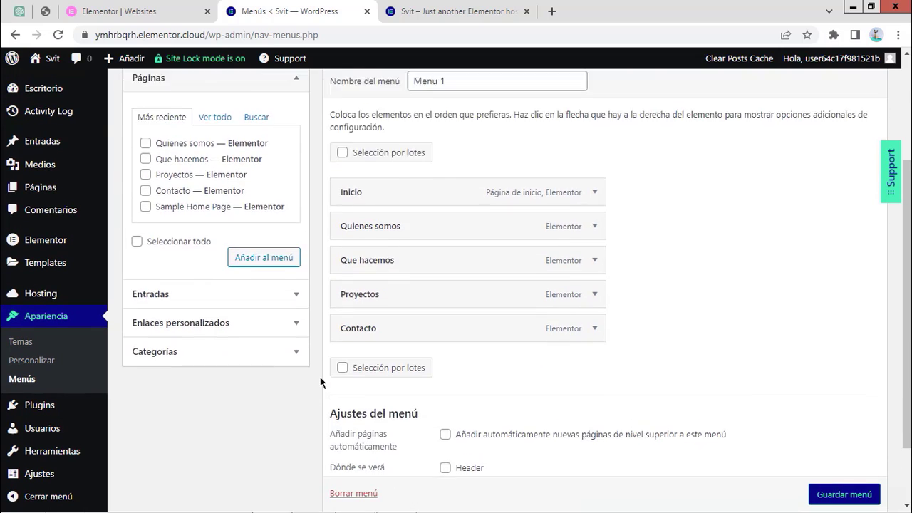
{"action": "scroll", "coordinate": [321, 382], "scroll_direction": "up", "scroll_amount": 1}
{"action": "left_click", "coordinate": [206, 393]}
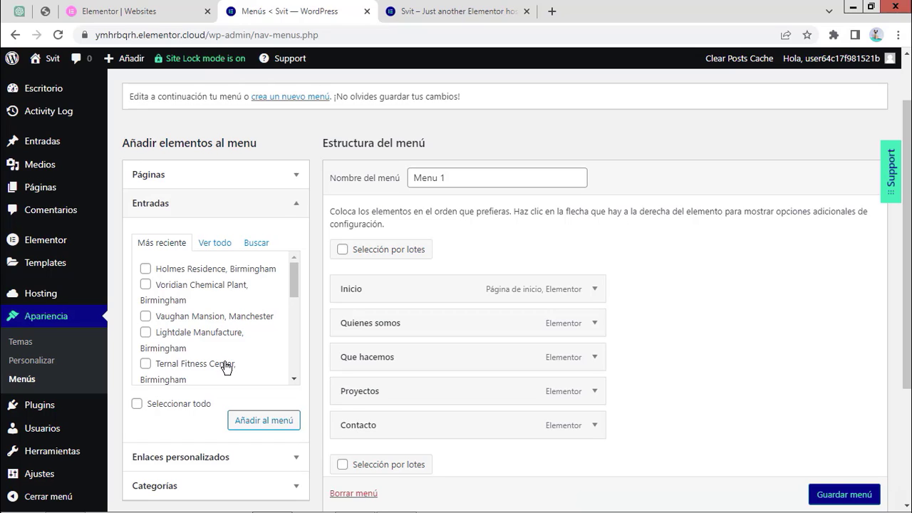
{"action": "scroll", "coordinate": [226, 369], "scroll_direction": "down", "scroll_amount": 5}
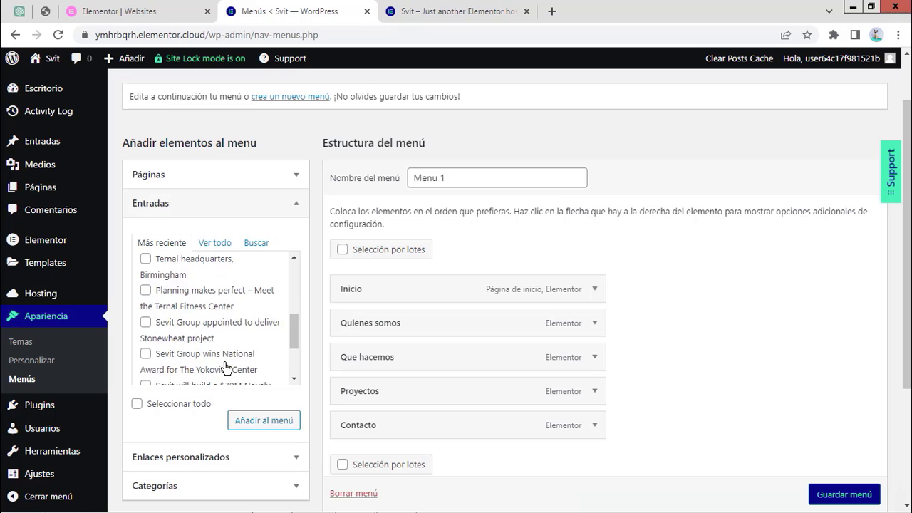
{"action": "scroll", "coordinate": [226, 370], "scroll_direction": "down", "scroll_amount": 2}
{"action": "scroll", "coordinate": [226, 370], "scroll_direction": "up", "scroll_amount": 1}
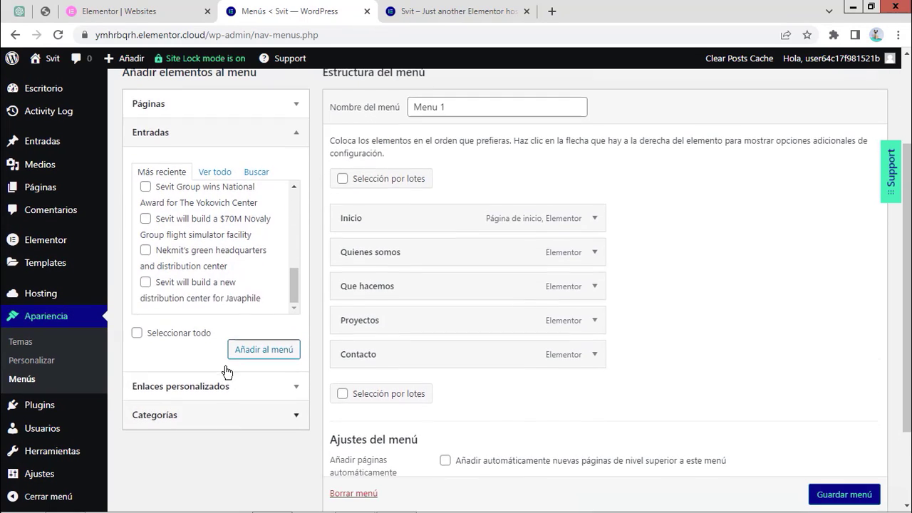
{"action": "left_click", "coordinate": [183, 389]}
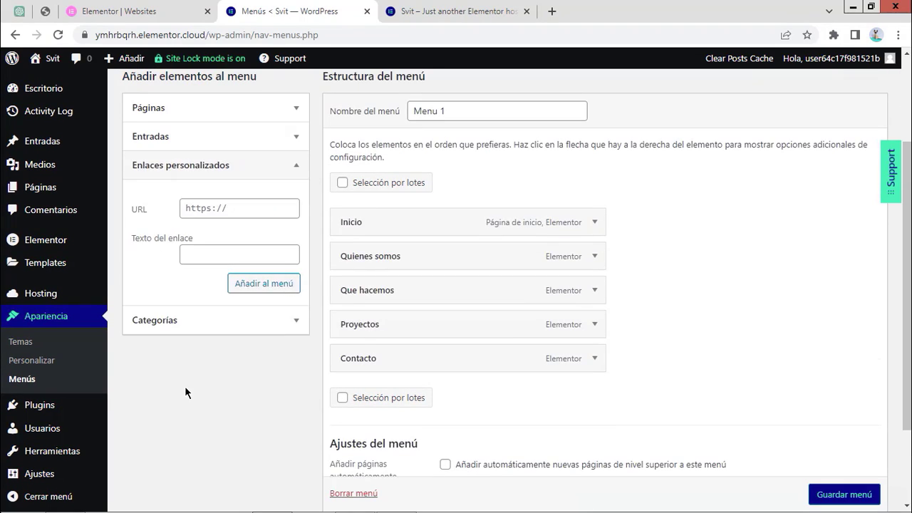
Add a custom link Nosotros with URL # to Menu 1 and drag it under Inicio.
{"action": "left_click", "coordinate": [204, 254]}
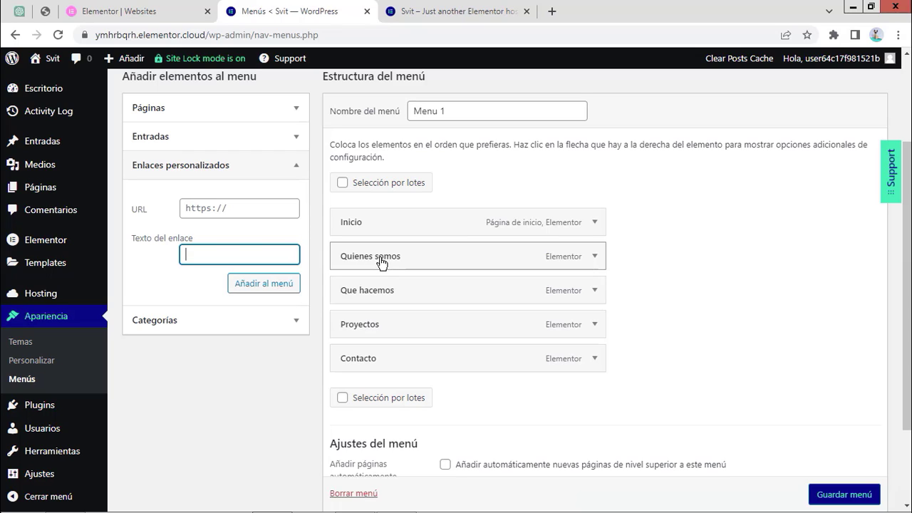
{"action": "left_click", "coordinate": [213, 254]}
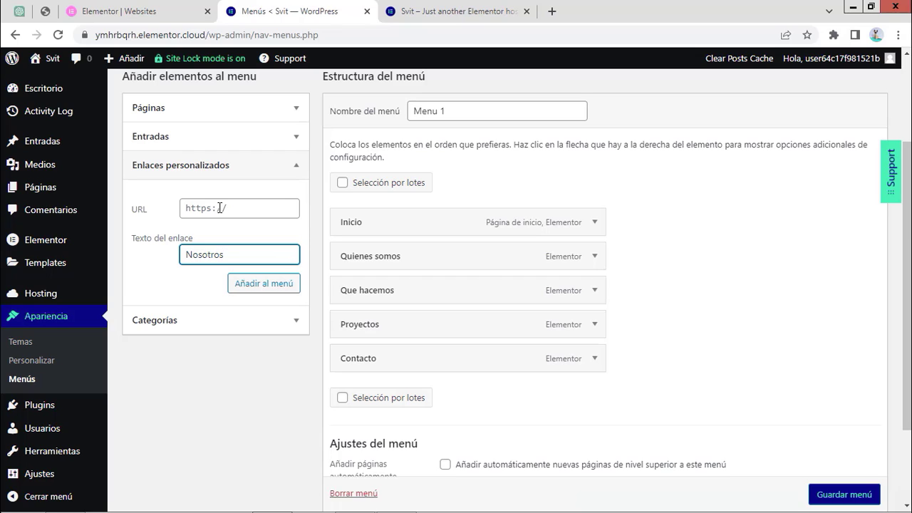
{"action": "left_click", "coordinate": [220, 207]}
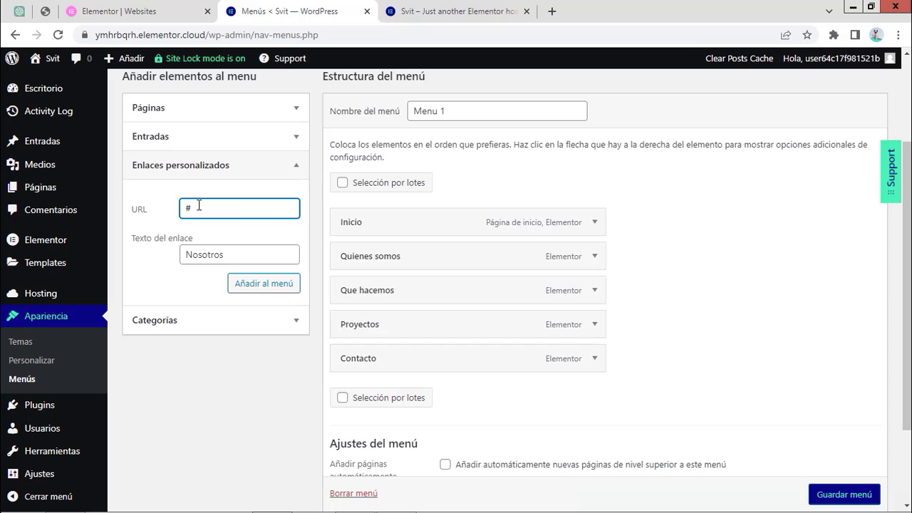
{"action": "left_click", "coordinate": [266, 285]}
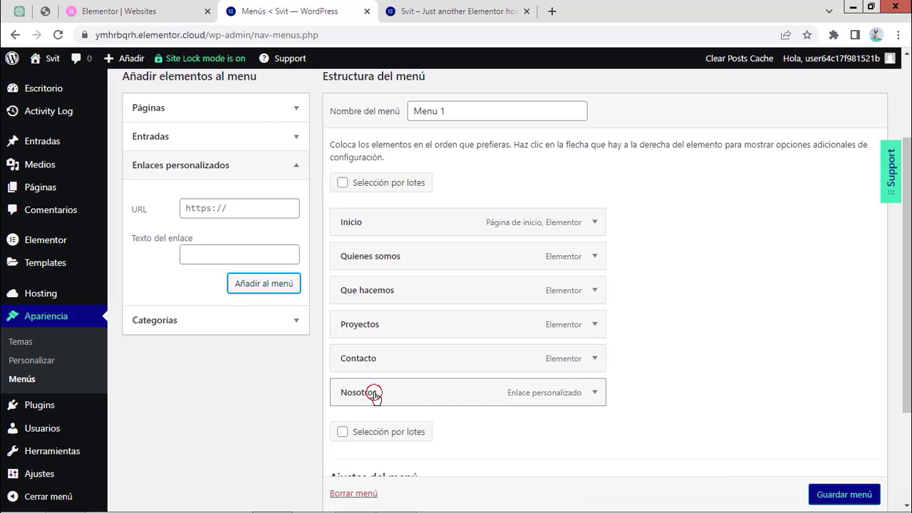
{"action": "left_click_drag", "start_coordinate": [374, 395], "coordinate": [375, 257]}
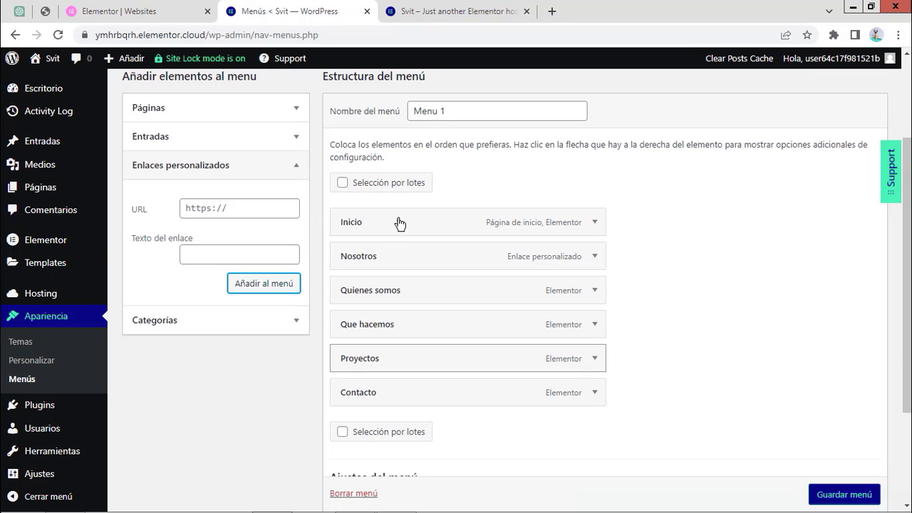
Save Menu 1, reload the live site, and test the new Nosotros header link.
{"action": "left_click", "coordinate": [425, 12]}
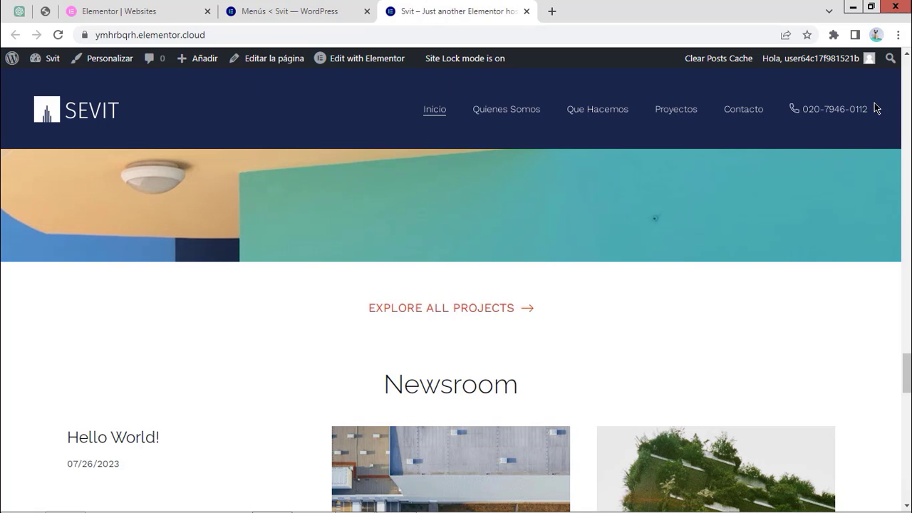
{"action": "left_click", "coordinate": [299, 11]}
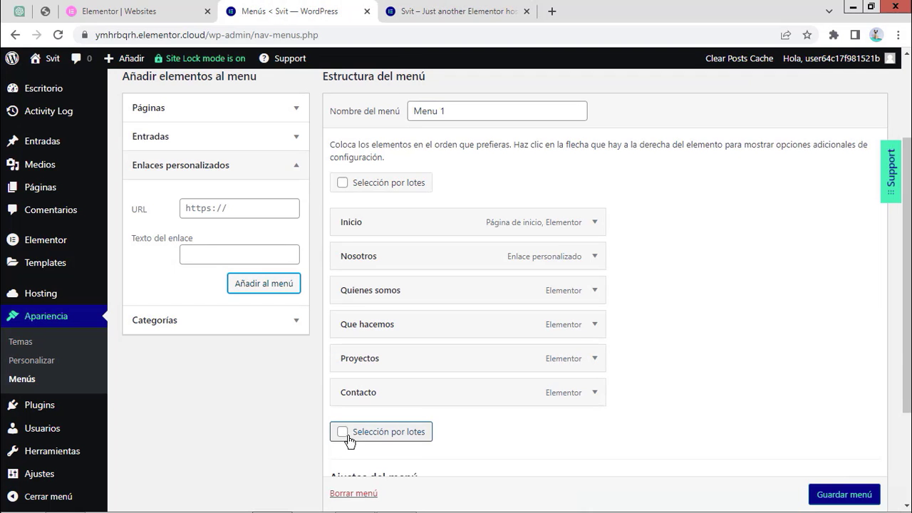
{"action": "left_click", "coordinate": [433, 11]}
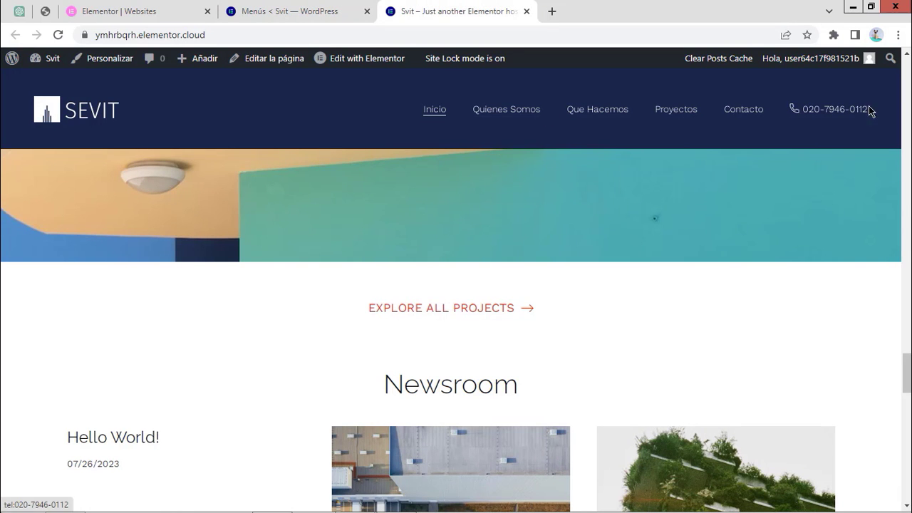
{"action": "left_click", "coordinate": [302, 10]}
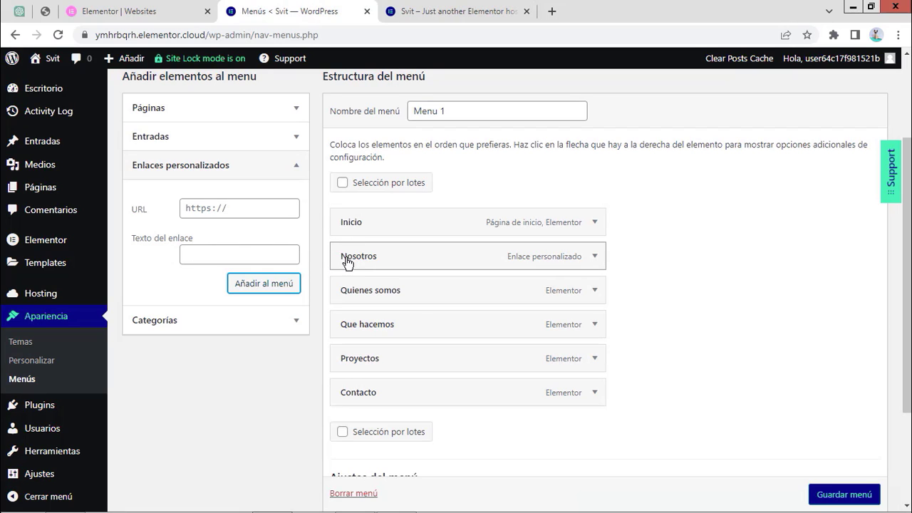
{"action": "scroll", "coordinate": [591, 285], "scroll_direction": "down", "scroll_amount": 2}
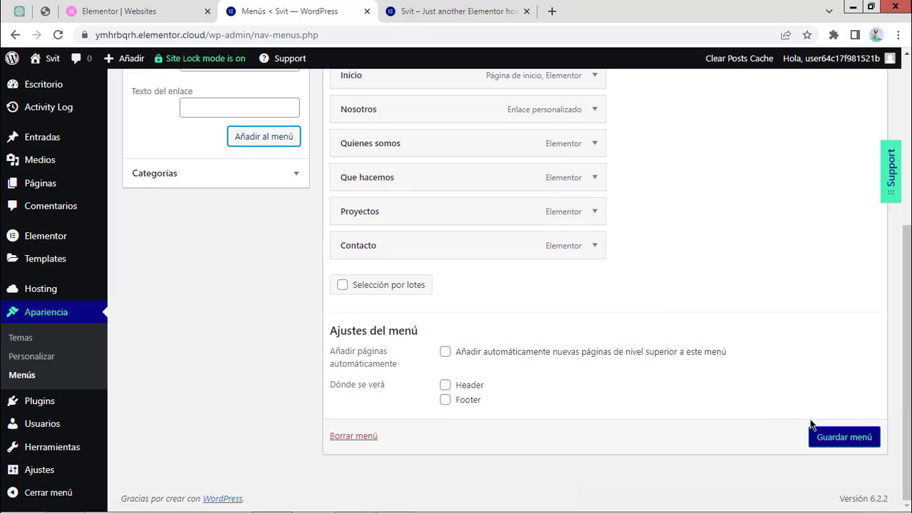
{"action": "left_click", "coordinate": [830, 436]}
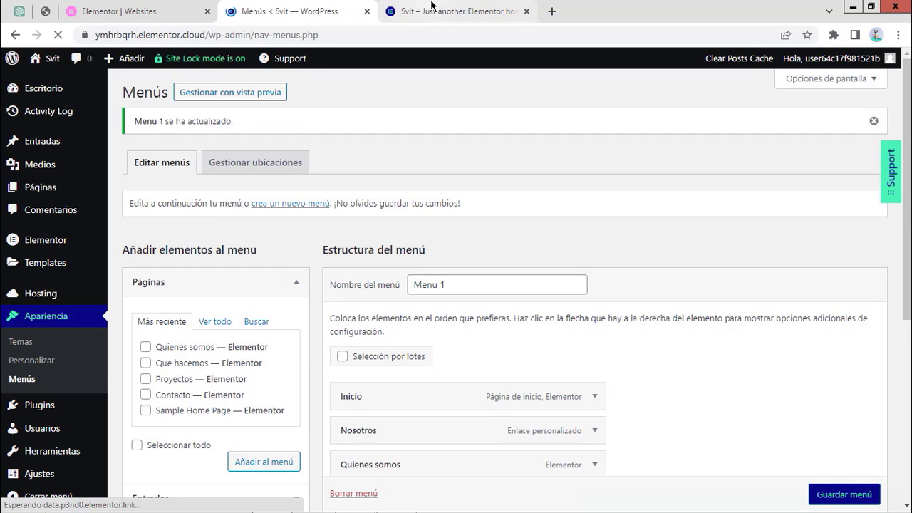
{"action": "left_click", "coordinate": [433, 5]}
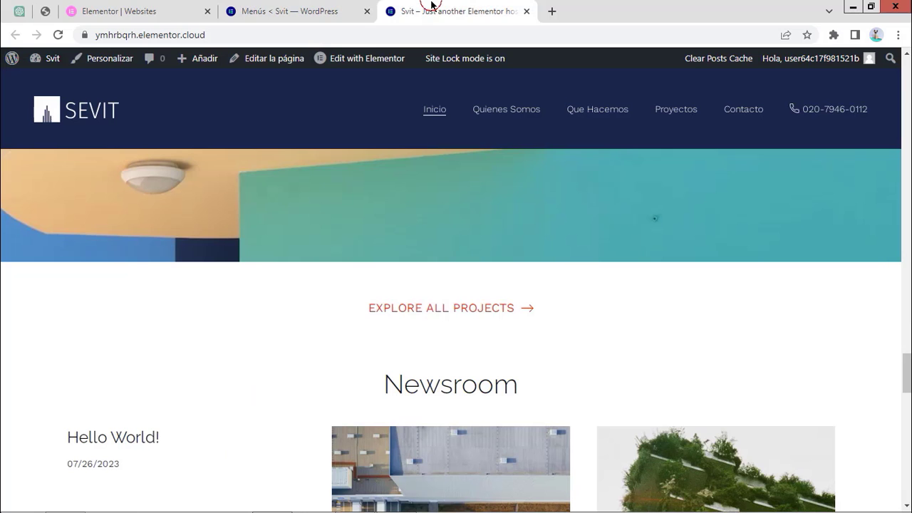
{"action": "left_click", "coordinate": [58, 35]}
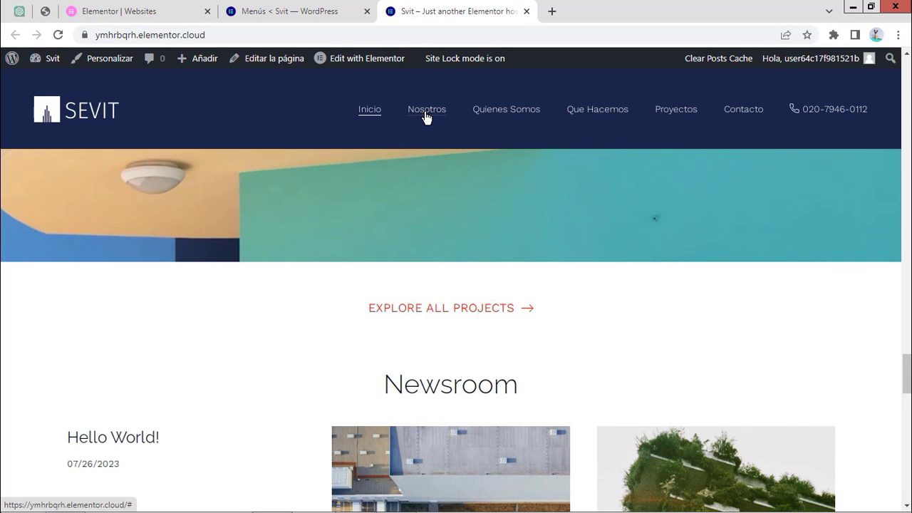
{"action": "left_click", "coordinate": [426, 111]}
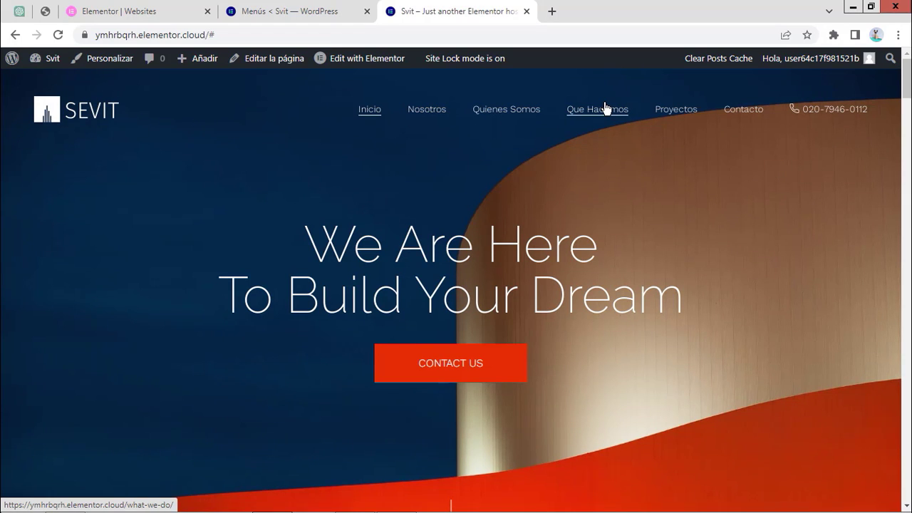
Nest Quienes somos and Que hacemos under Nosotros, save, and check the live dropdown.
{"action": "left_click", "coordinate": [299, 11]}
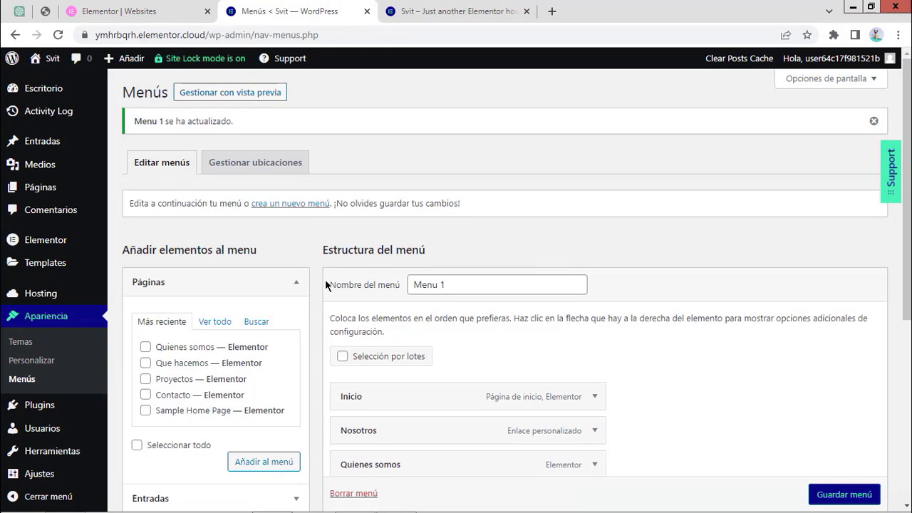
{"action": "scroll", "coordinate": [413, 289], "scroll_direction": "down", "scroll_amount": 3}
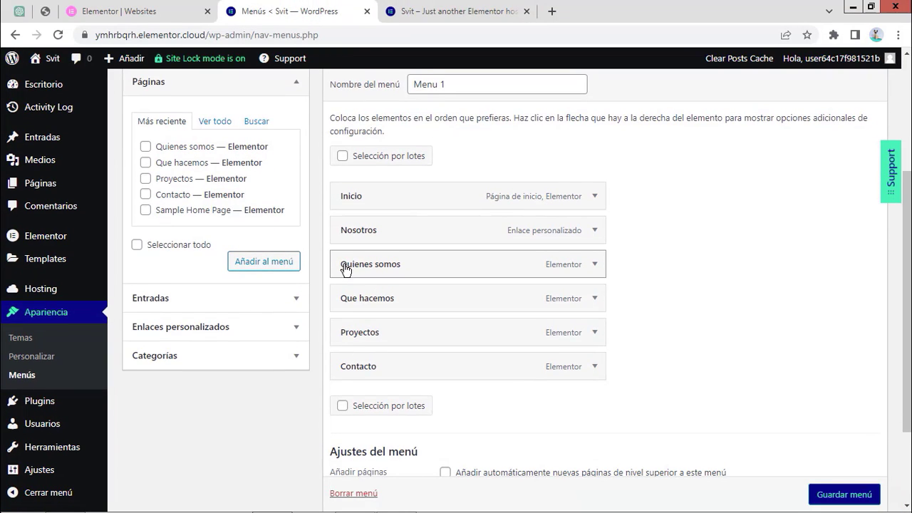
{"action": "left_click_drag", "start_coordinate": [345, 268], "coordinate": [368, 268]}
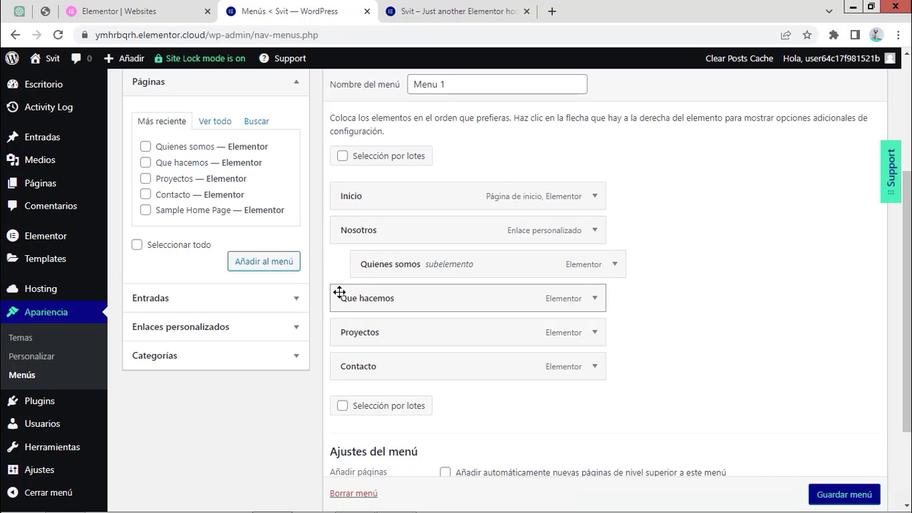
{"action": "left_click_drag", "start_coordinate": [339, 292], "coordinate": [362, 295]}
{"action": "scroll", "coordinate": [479, 345], "scroll_direction": "down", "scroll_amount": 1}
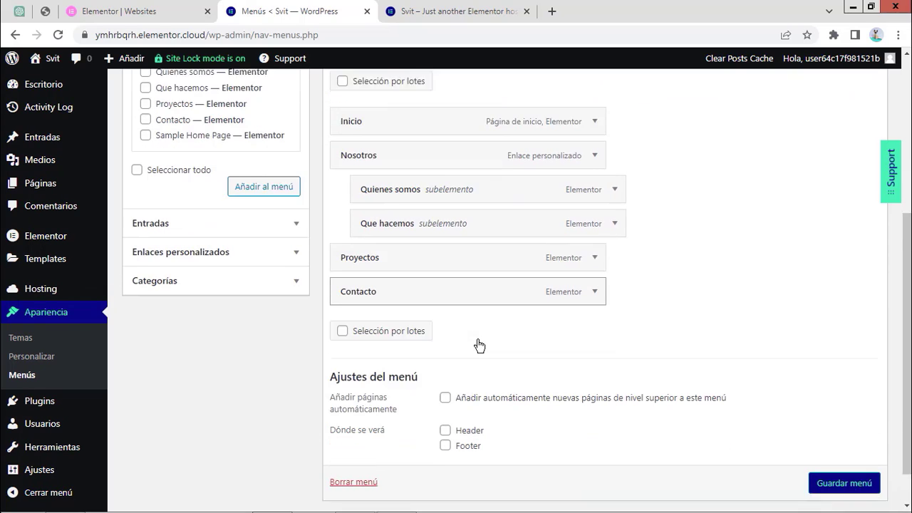
{"action": "scroll", "coordinate": [479, 345], "scroll_direction": "down", "scroll_amount": 1}
{"action": "left_click", "coordinate": [834, 439]}
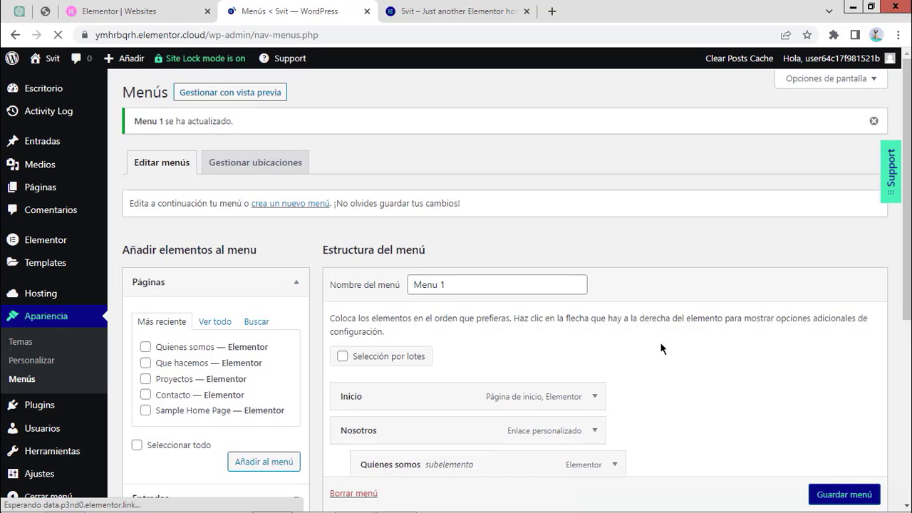
{"action": "left_click", "coordinate": [454, 11]}
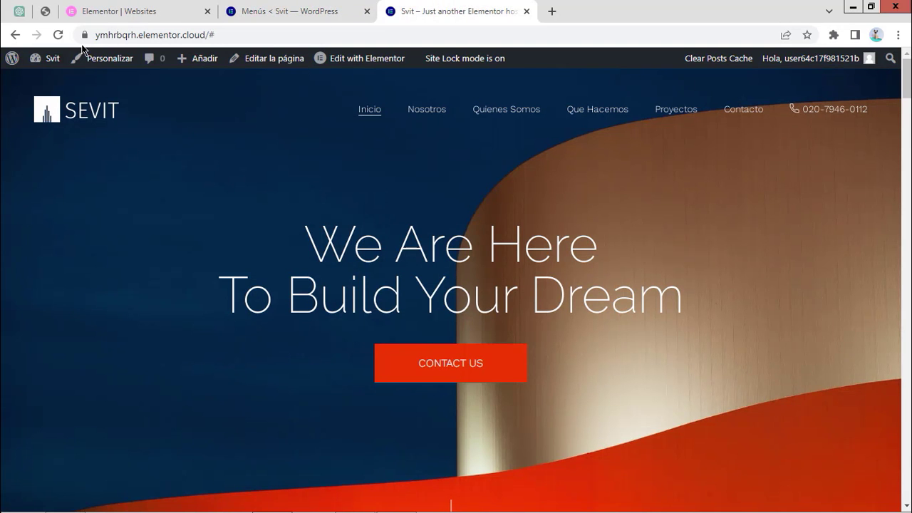
{"action": "left_click", "coordinate": [59, 37]}
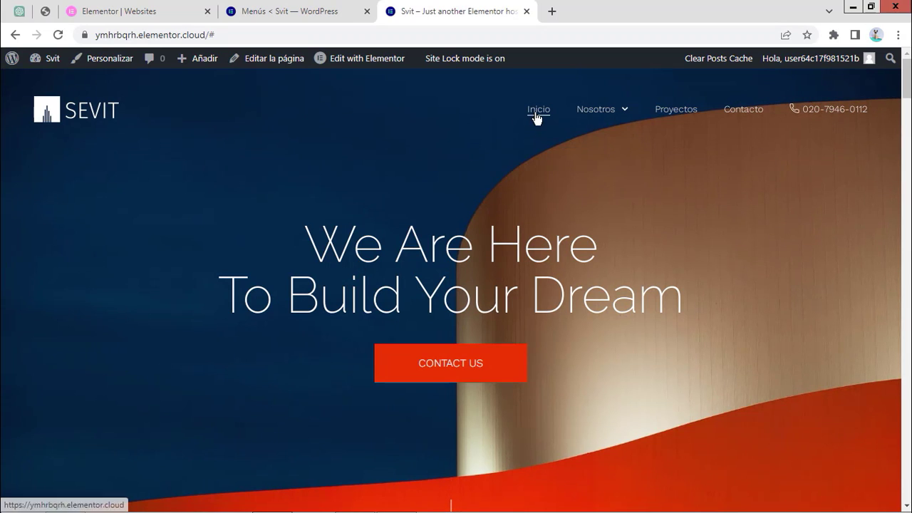
{"action": "mouse_move", "coordinate": [611, 116]}
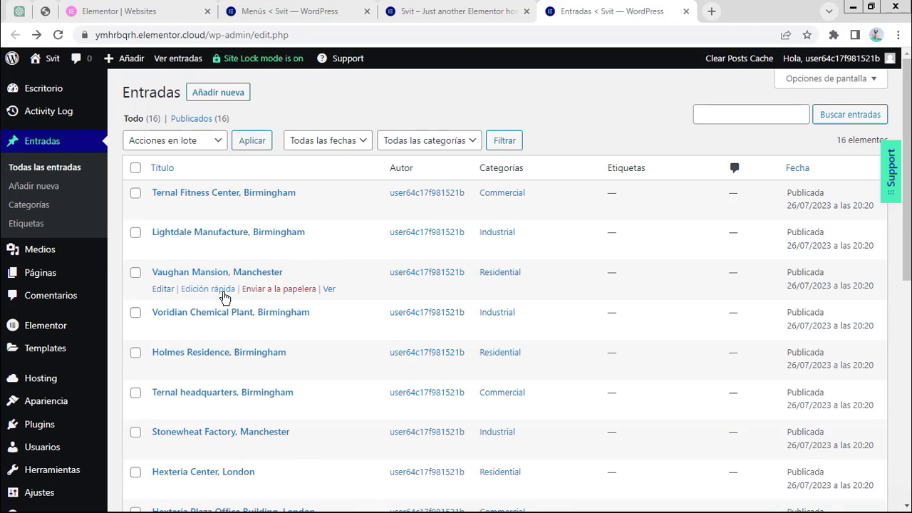
Expand Enlaces personalizados and clear the Google text from the custom link form.
{"action": "left_click", "coordinate": [421, 11]}
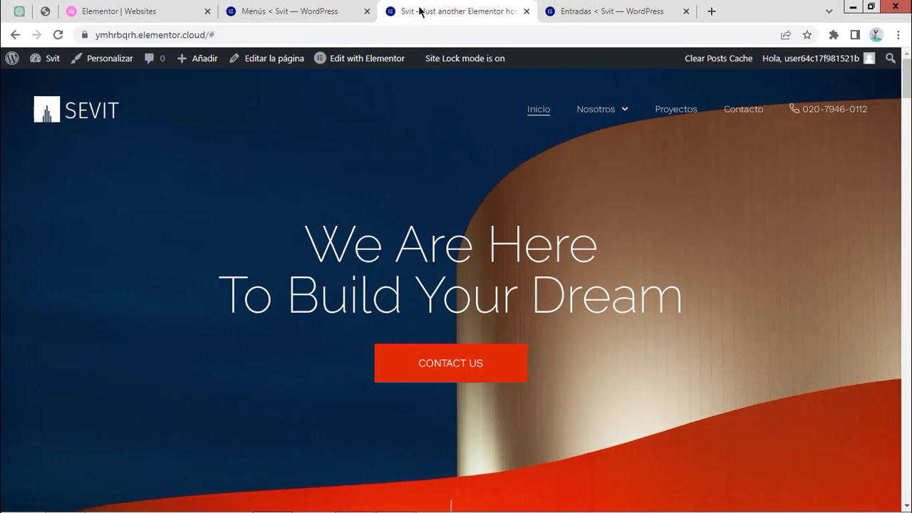
{"action": "left_click", "coordinate": [293, 9]}
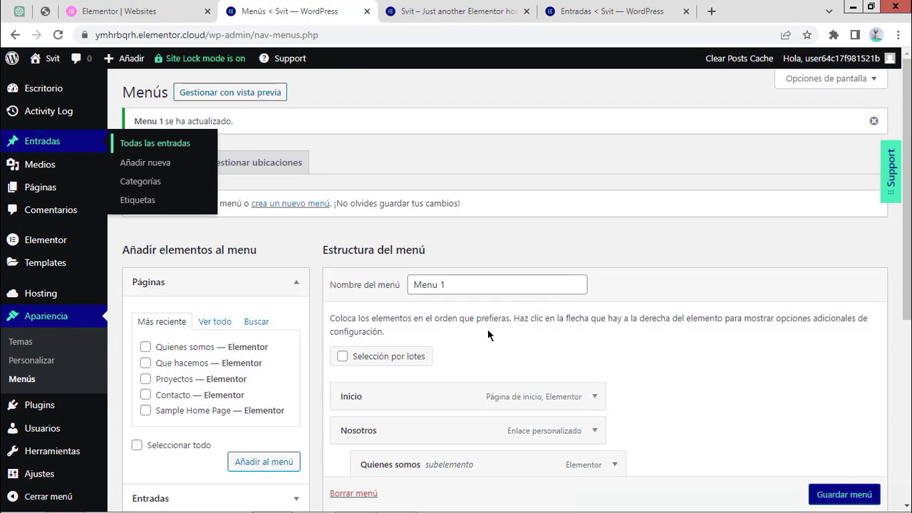
{"action": "scroll", "coordinate": [489, 335], "scroll_direction": "down", "scroll_amount": 3}
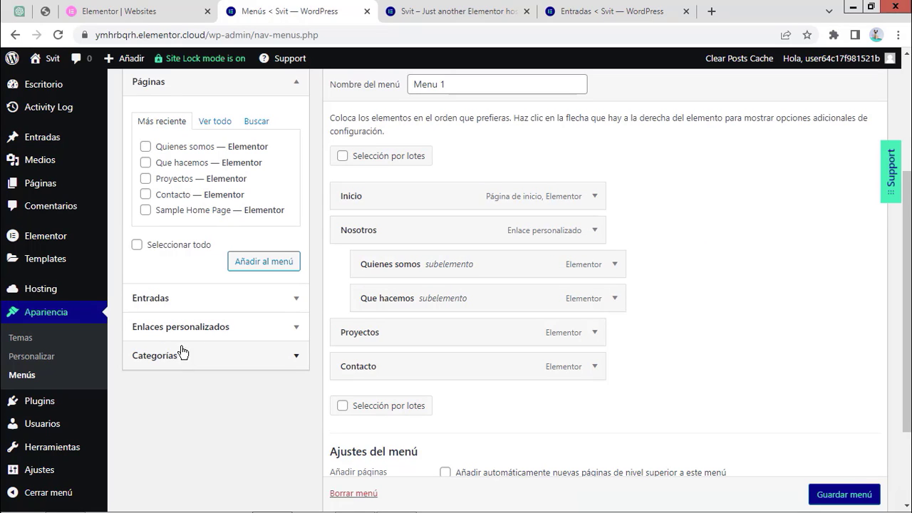
{"action": "scroll", "coordinate": [193, 350], "scroll_direction": "up", "scroll_amount": 3}
{"action": "scroll", "coordinate": [221, 404], "scroll_direction": "down", "scroll_amount": 2}
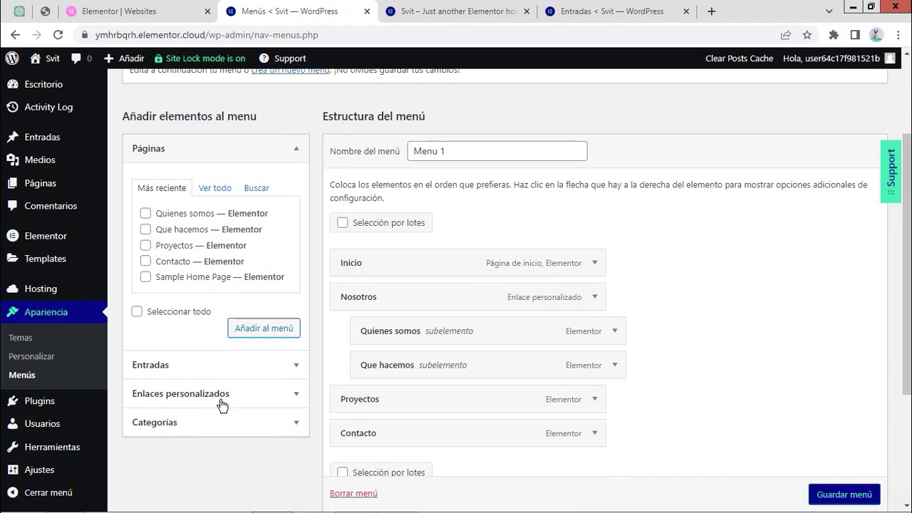
{"action": "left_click", "coordinate": [211, 397]}
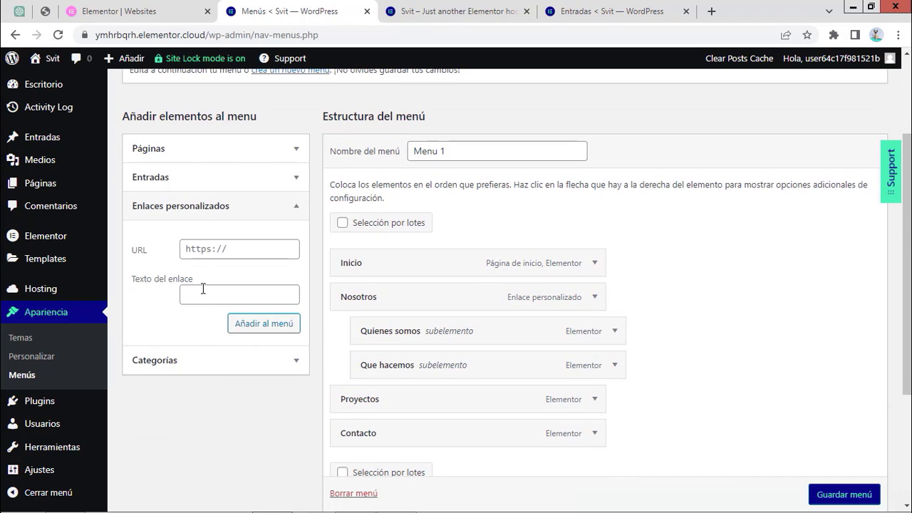
{"action": "left_click", "coordinate": [204, 302]}
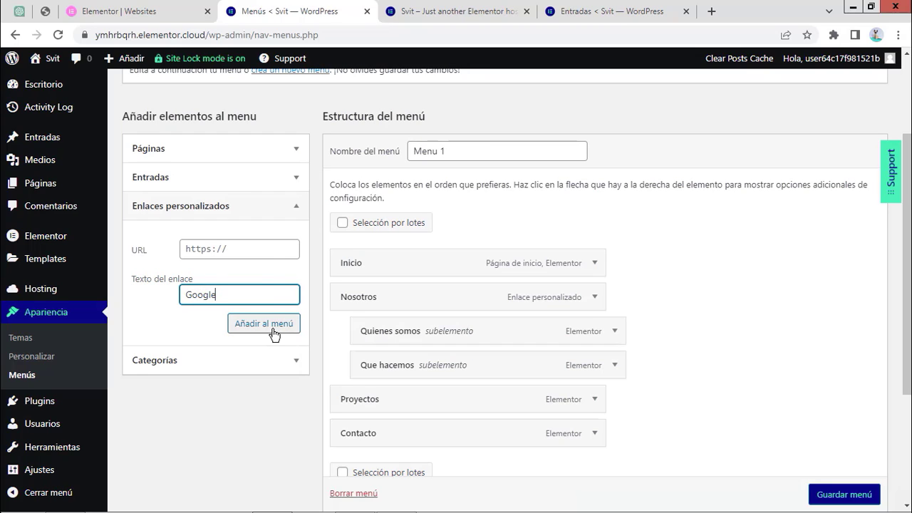
{"action": "left_click", "coordinate": [438, 11]}
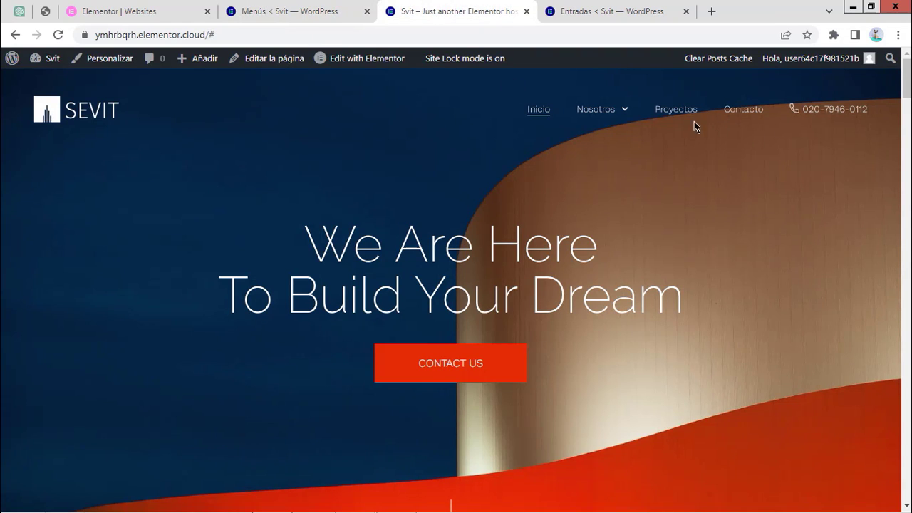
{"action": "left_click", "coordinate": [285, 10]}
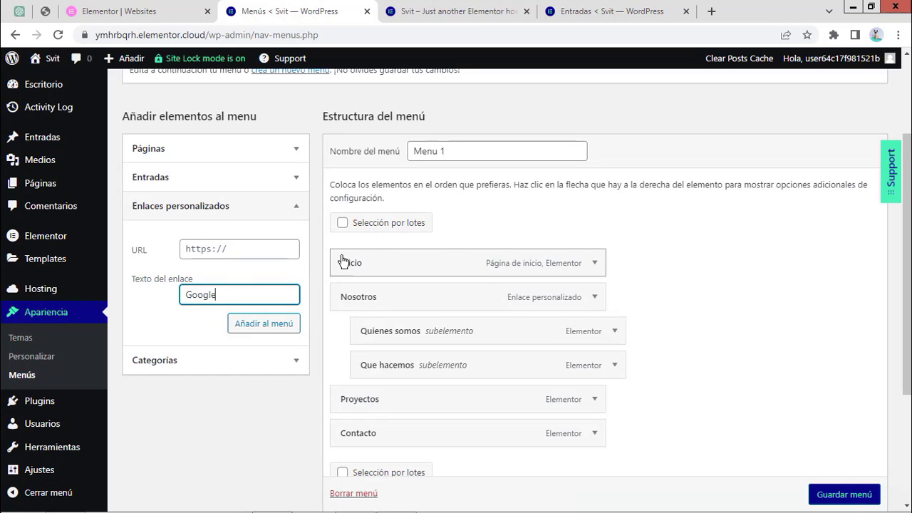
{"action": "left_click_drag", "start_coordinate": [223, 292], "coordinate": [128, 301]}
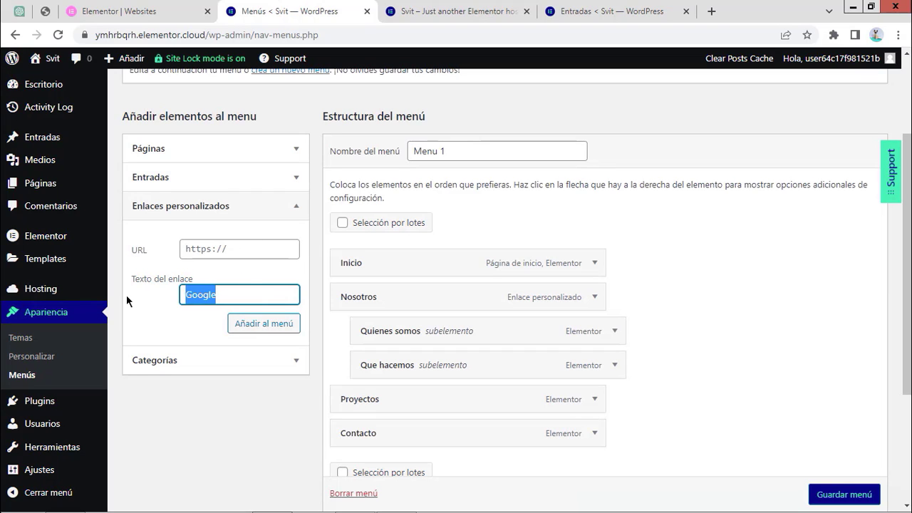
{"action": "key", "text": "BackSpace"}
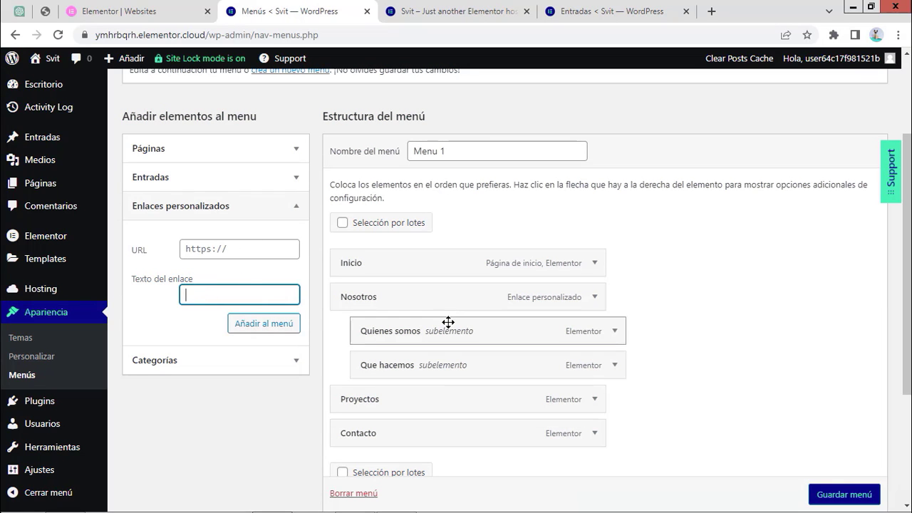
{"action": "scroll", "coordinate": [435, 285], "scroll_direction": "down", "scroll_amount": 2}
{"action": "scroll", "coordinate": [432, 292], "scroll_direction": "up", "scroll_amount": 1}
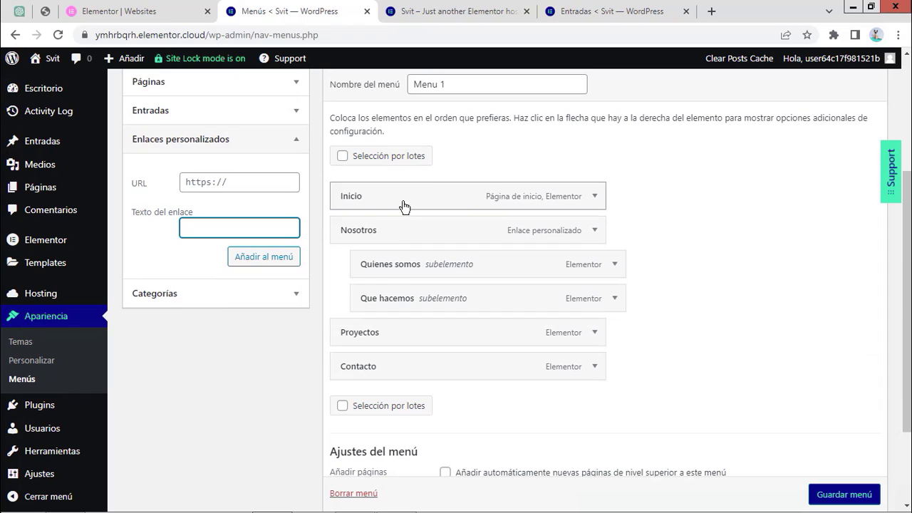
Save Menu 1 with its structure unchanged and verify the live site's navigation.
{"action": "left_click", "coordinate": [437, 12]}
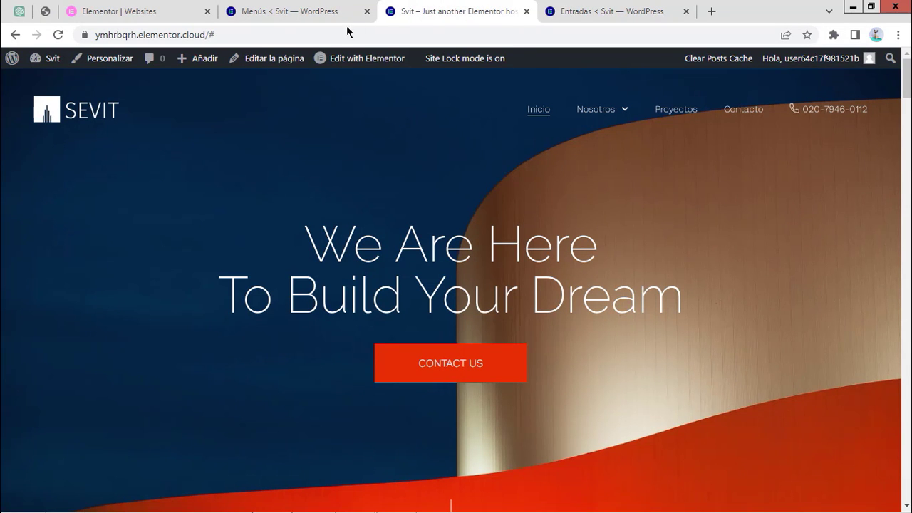
{"action": "left_click", "coordinate": [302, 12]}
{"action": "scroll", "coordinate": [430, 265], "scroll_direction": "up", "scroll_amount": 3}
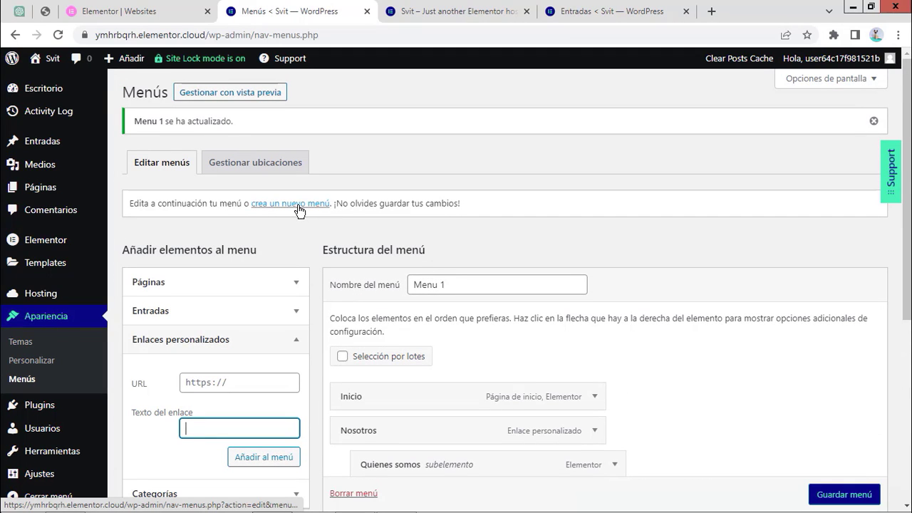
{"action": "scroll", "coordinate": [305, 281], "scroll_direction": "down", "scroll_amount": 3}
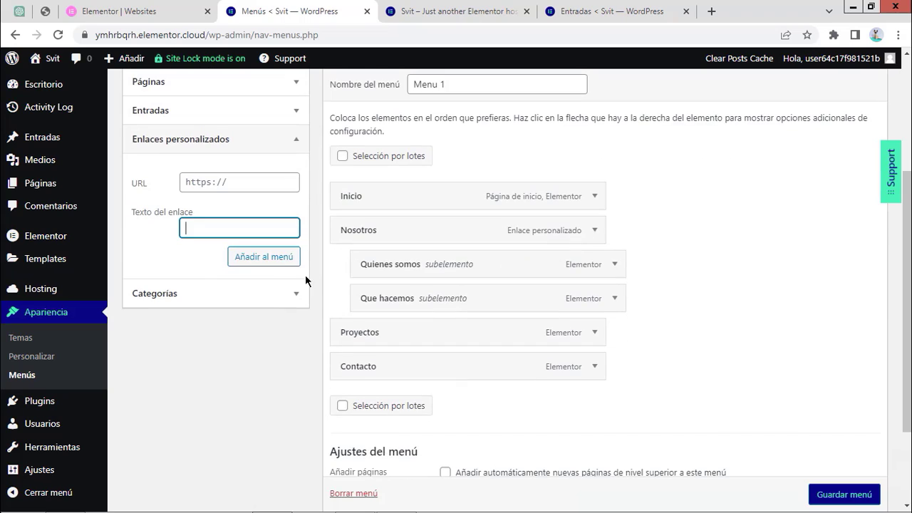
{"action": "scroll", "coordinate": [164, 265], "scroll_direction": "up", "scroll_amount": 1}
{"action": "scroll", "coordinate": [164, 265], "scroll_direction": "up", "scroll_amount": 1}
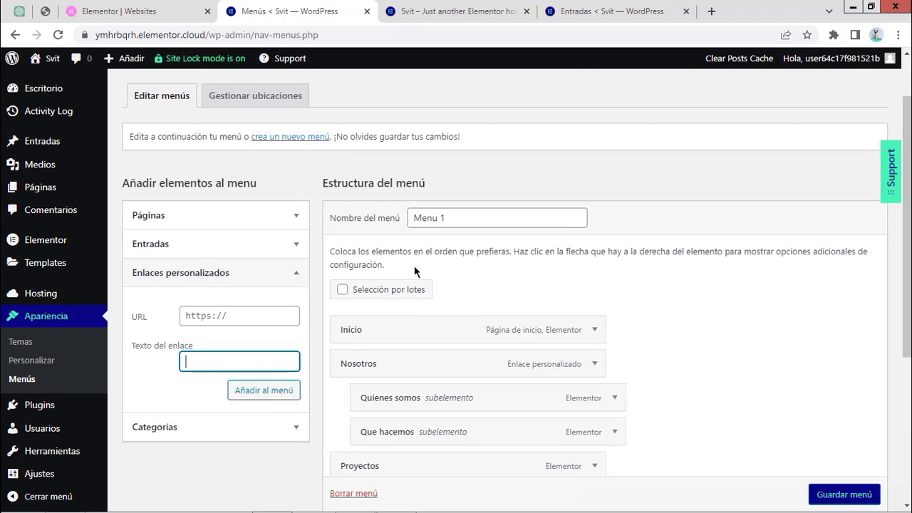
{"action": "scroll", "coordinate": [560, 306], "scroll_direction": "down", "scroll_amount": 4}
{"action": "scroll", "coordinate": [797, 416], "scroll_direction": "up", "scroll_amount": 2}
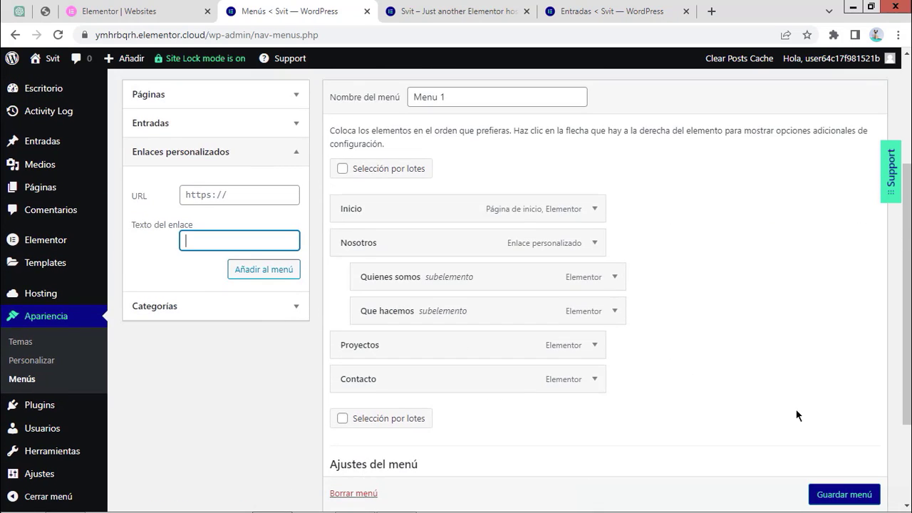
{"action": "scroll", "coordinate": [817, 436], "scroll_direction": "down", "scroll_amount": 2}
{"action": "left_click", "coordinate": [832, 440]}
{"action": "left_click", "coordinate": [441, 11]}
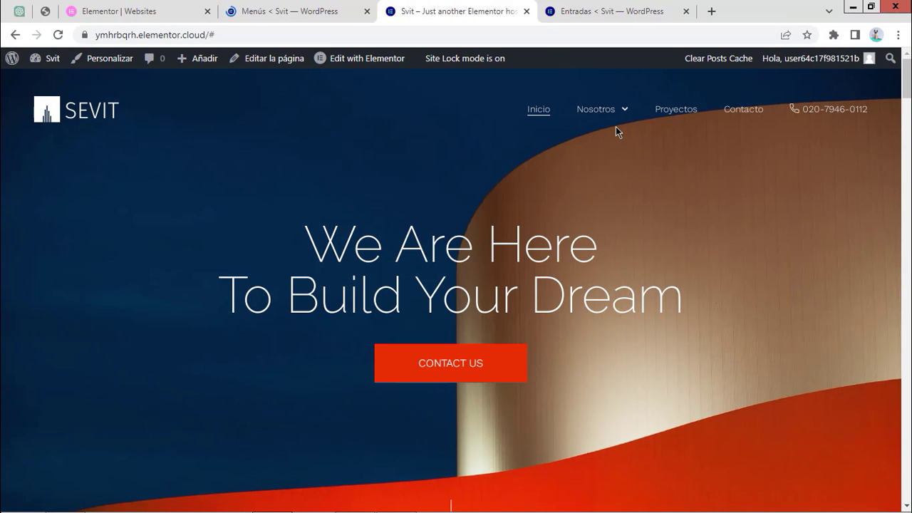
{"action": "left_click", "coordinate": [285, 10]}
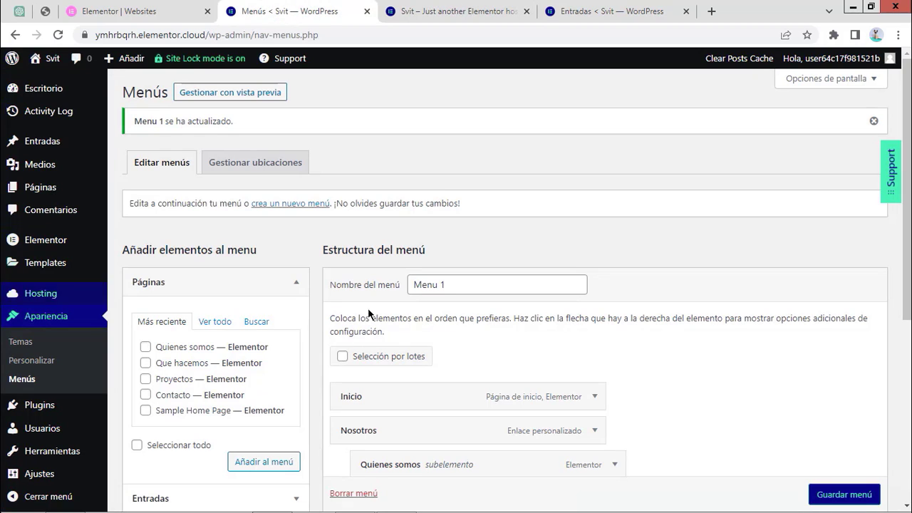
Add the Inicio page to Menu 1 from the full list of pages.
{"action": "scroll", "coordinate": [431, 300], "scroll_direction": "down", "scroll_amount": 5}
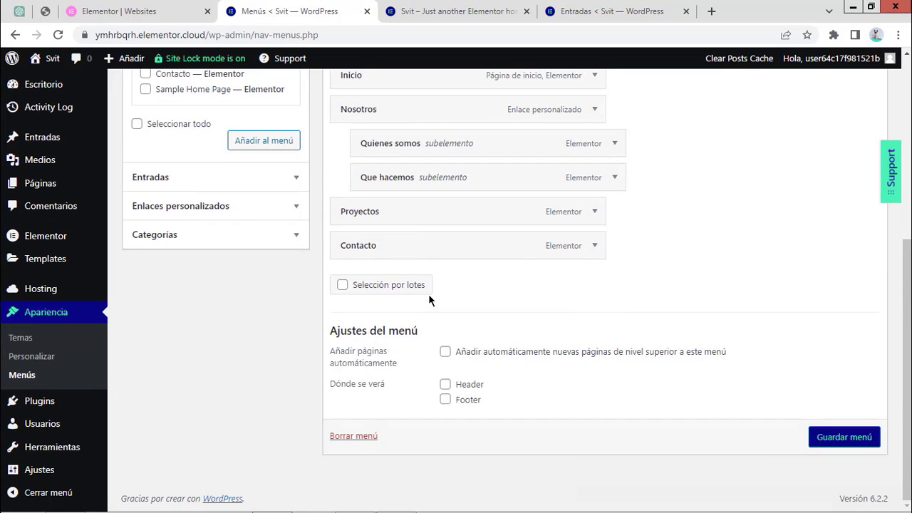
{"action": "scroll", "coordinate": [271, 302], "scroll_direction": "up", "scroll_amount": 4}
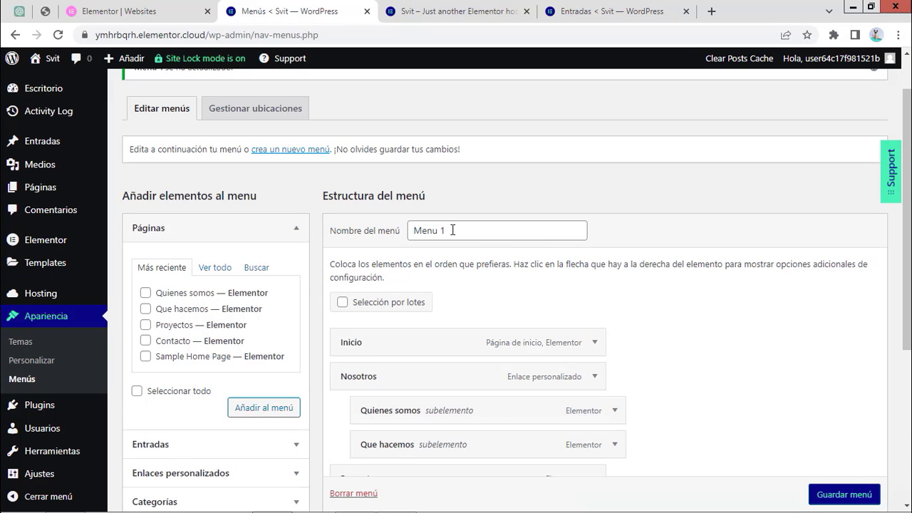
{"action": "scroll", "coordinate": [531, 317], "scroll_direction": "down", "scroll_amount": 2}
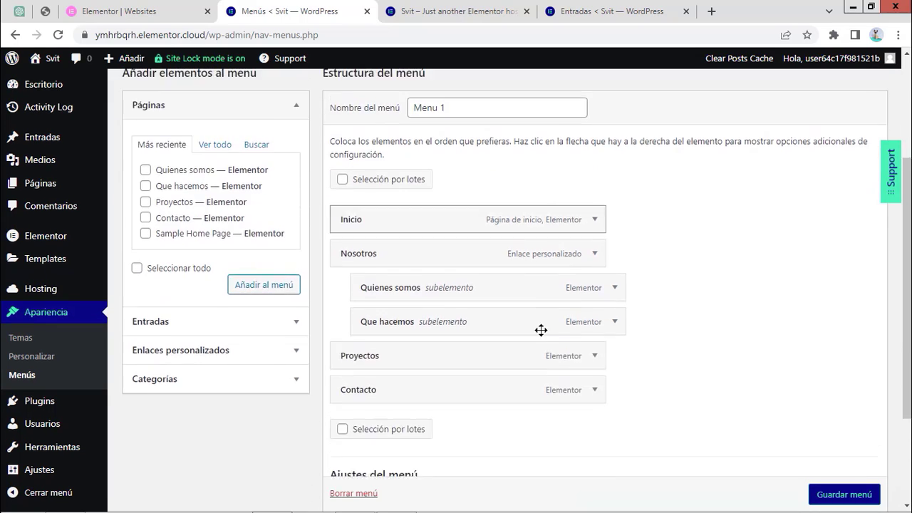
{"action": "left_click", "coordinate": [214, 134]}
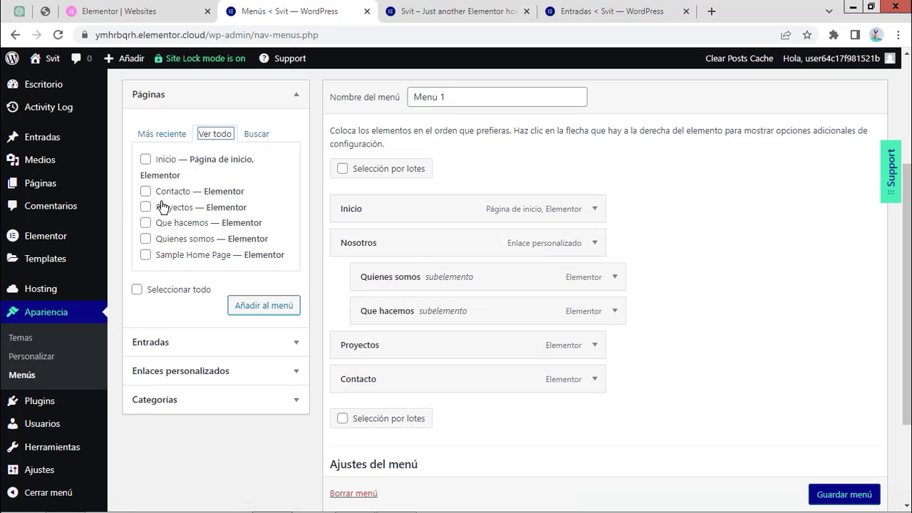
{"action": "left_click", "coordinate": [146, 159]}
{"action": "left_click", "coordinate": [256, 308]}
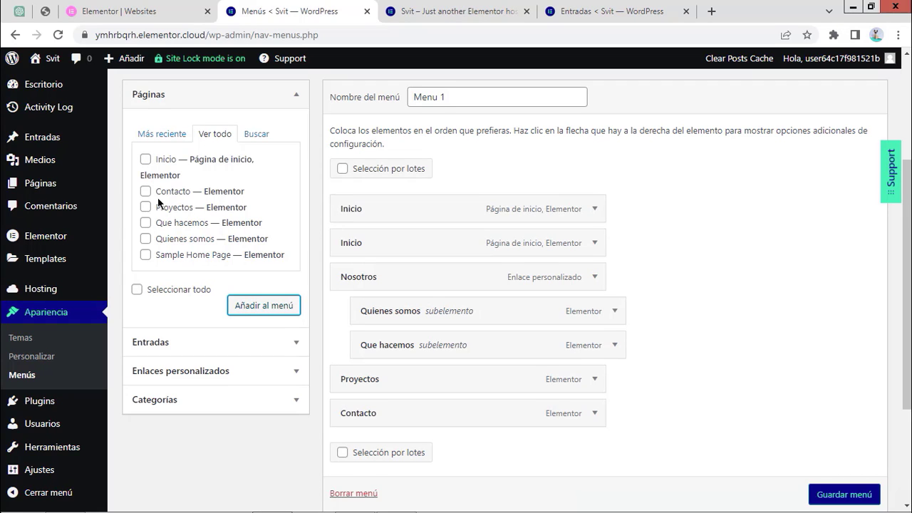
Delete the duplicate Inicio item and open the remaining Inicio item's settings.
{"action": "left_click", "coordinate": [597, 245]}
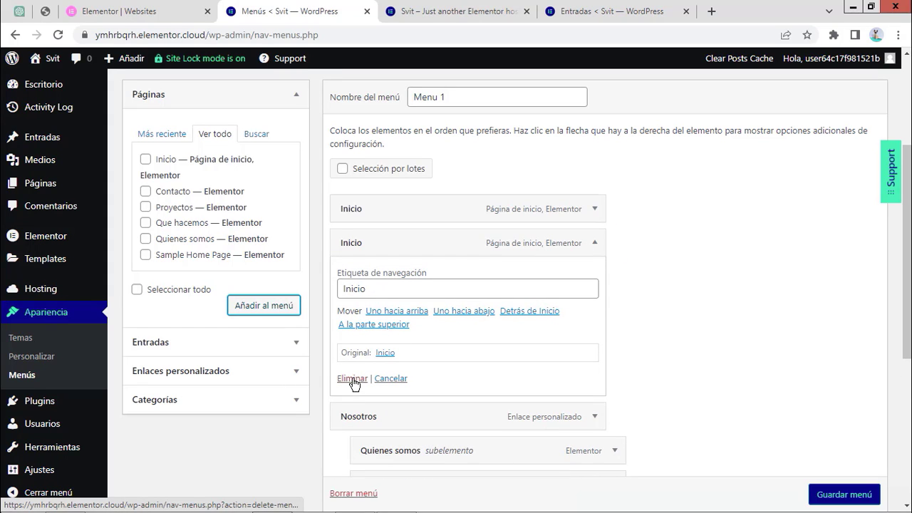
{"action": "left_click_drag", "start_coordinate": [377, 289], "coordinate": [334, 287]}
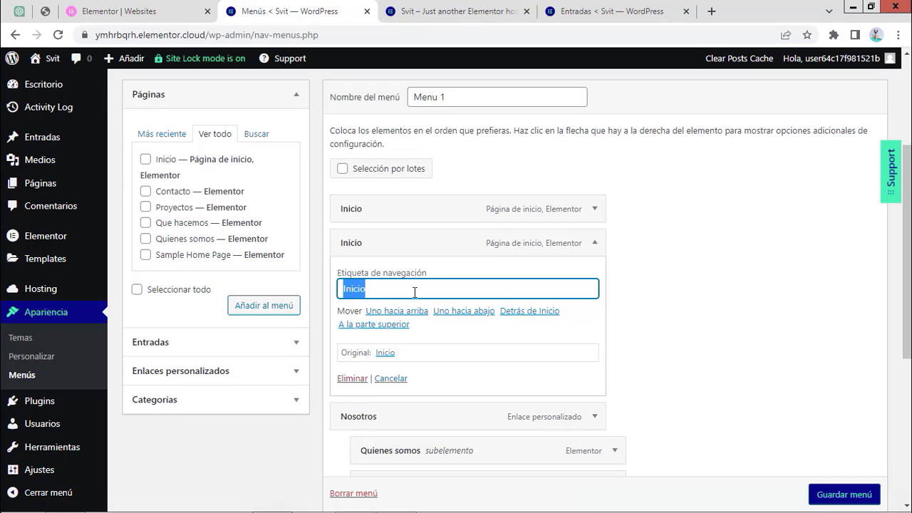
{"action": "left_click", "coordinate": [361, 382]}
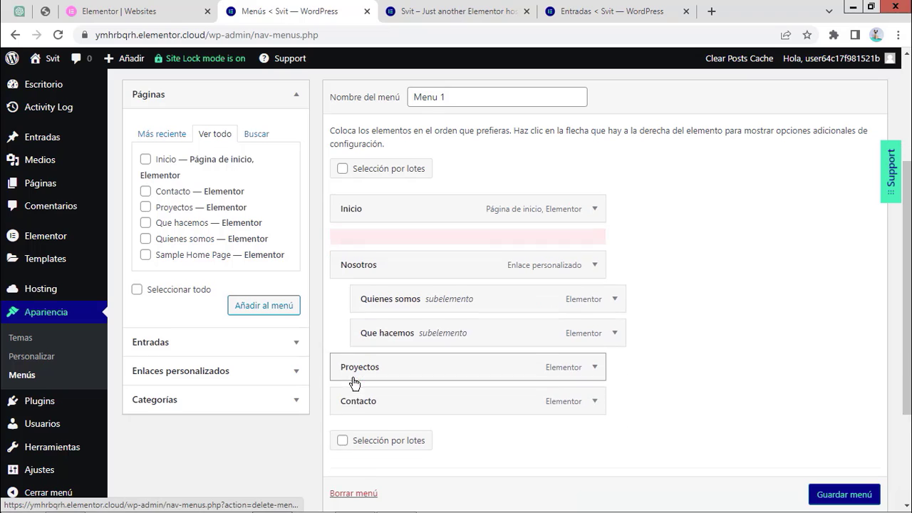
{"action": "left_click", "coordinate": [595, 209]}
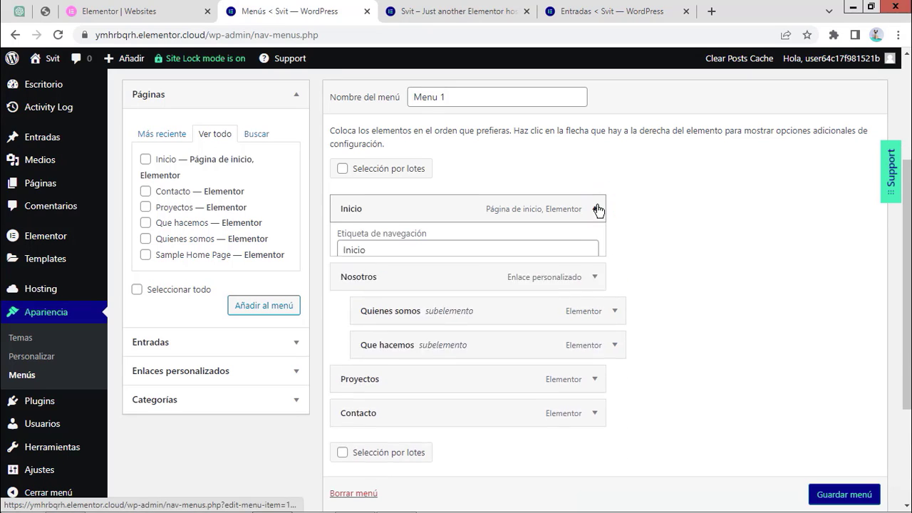
{"action": "left_click_drag", "start_coordinate": [368, 254], "coordinate": [316, 260]}
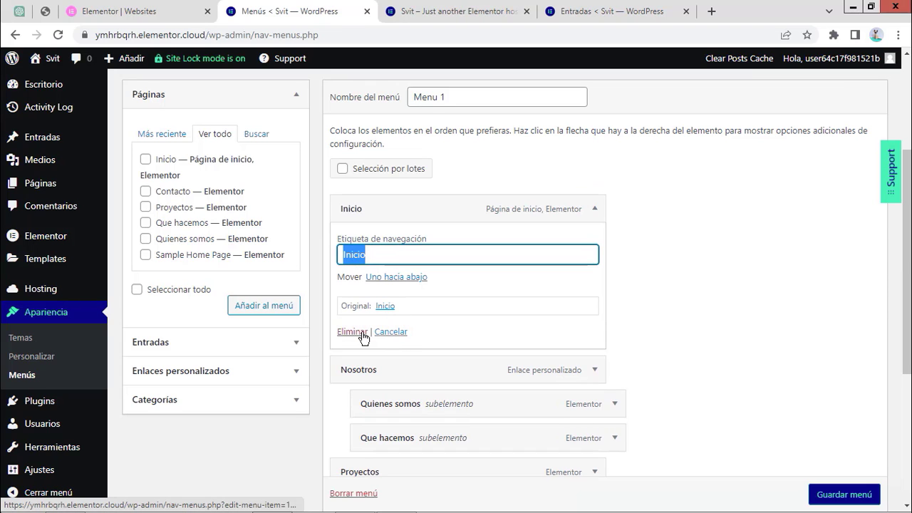
{"action": "left_click", "coordinate": [594, 209]}
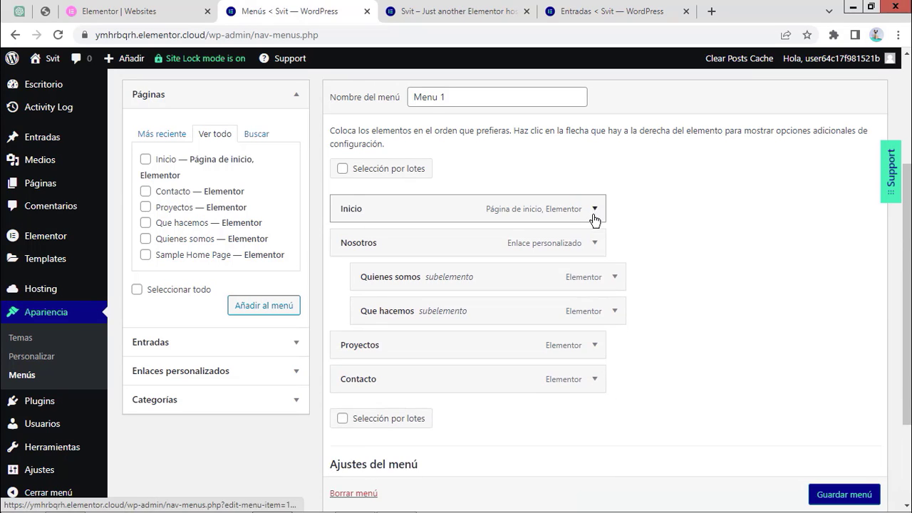
{"action": "scroll", "coordinate": [654, 318], "scroll_direction": "down", "scroll_amount": 2}
{"action": "left_click", "coordinate": [841, 438]}
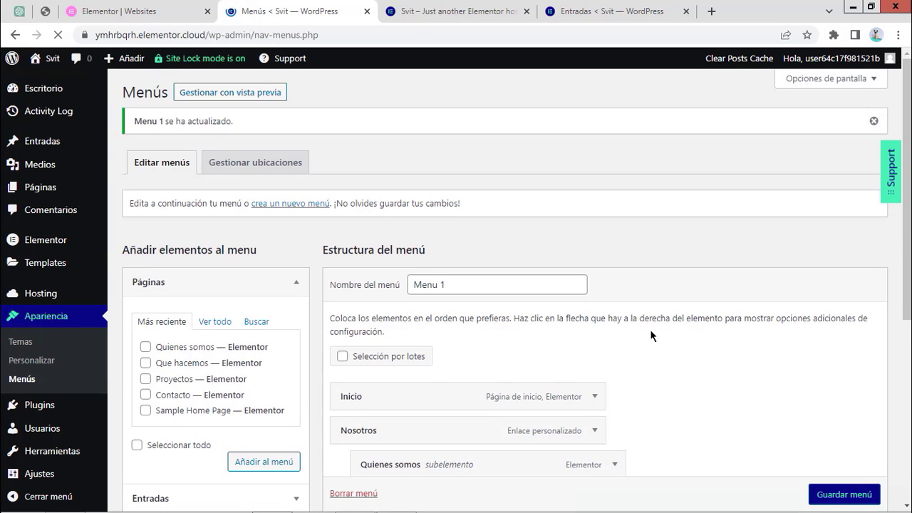
{"action": "scroll", "coordinate": [586, 373], "scroll_direction": "down", "scroll_amount": 2}
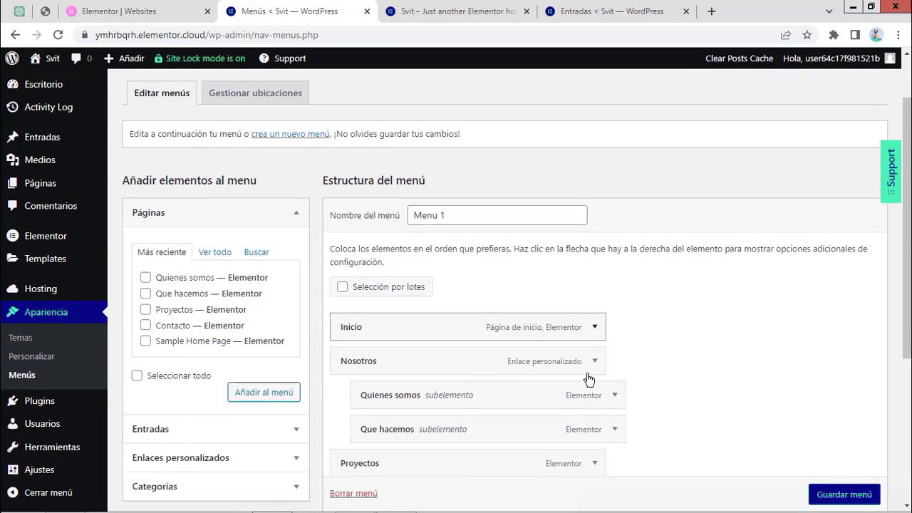
{"action": "left_click", "coordinate": [433, 10]}
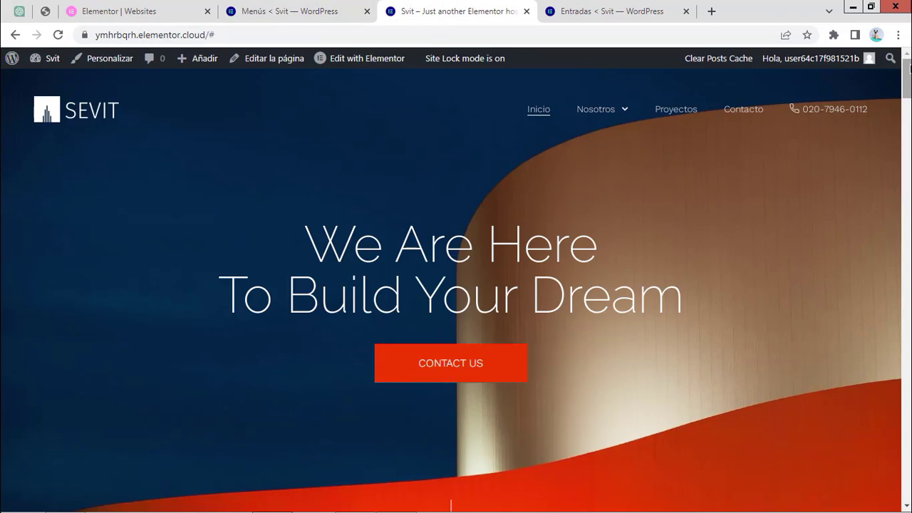
{"action": "left_click_drag", "start_coordinate": [907, 76], "coordinate": [908, 306]}
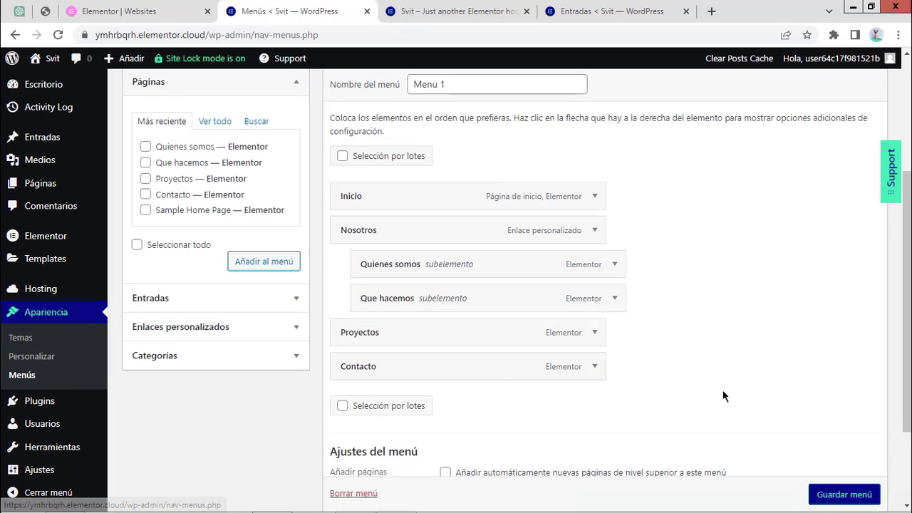
{"action": "mouse_move", "coordinate": [43, 403]}
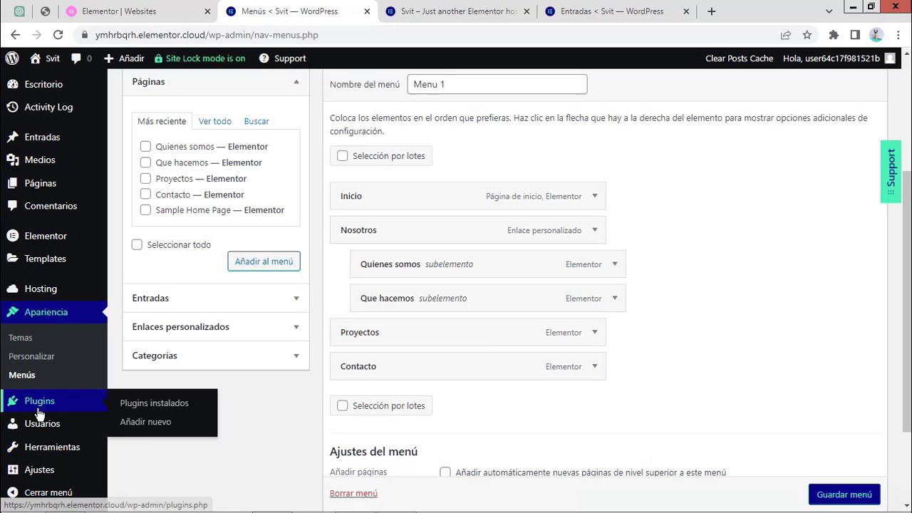
Search the plugin directory for 'rgpd' and install Protección de datos – RGPD.
{"action": "left_click", "coordinate": [148, 426]}
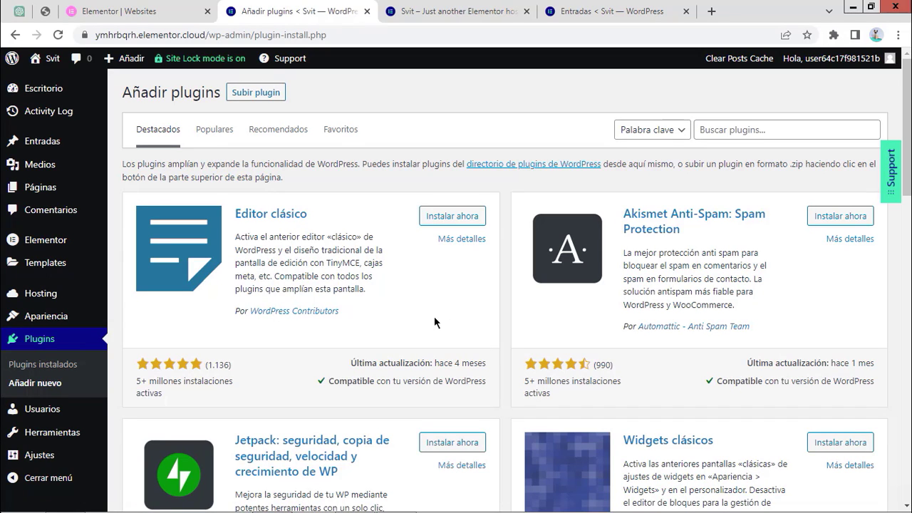
{"action": "left_click", "coordinate": [840, 506]}
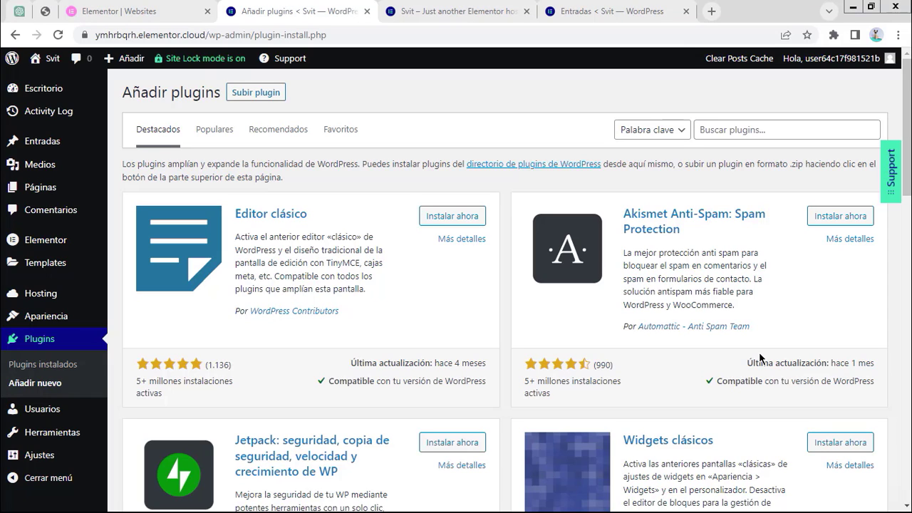
{"action": "left_click", "coordinate": [750, 126]}
{"action": "type", "text": "rgp"}
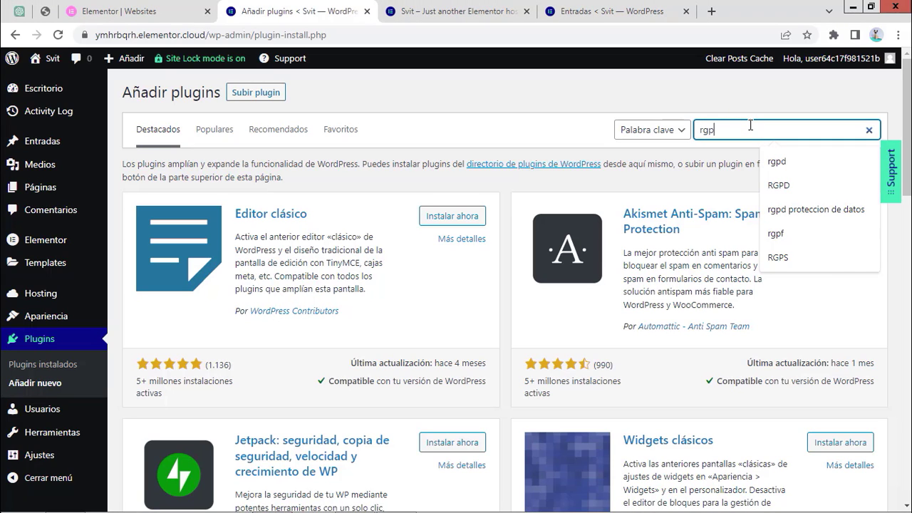
{"action": "type", "text": "d"}
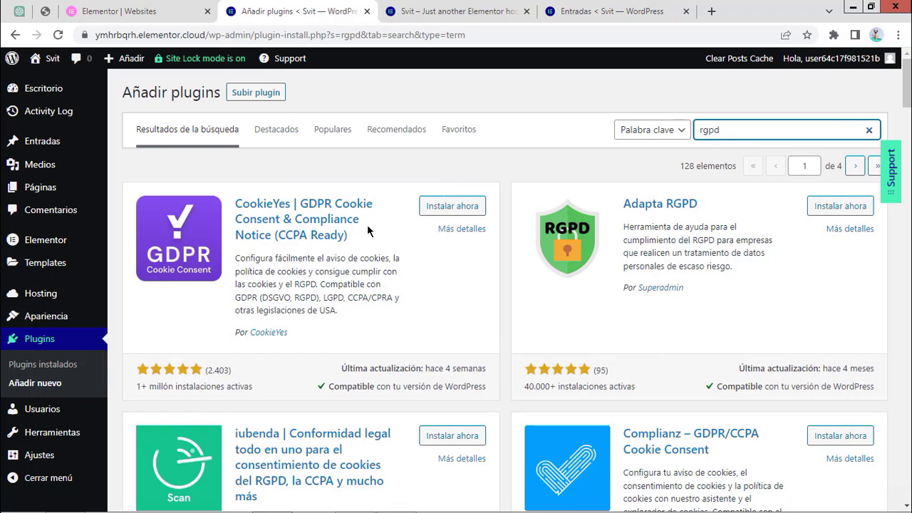
{"action": "scroll", "coordinate": [346, 318], "scroll_direction": "down", "scroll_amount": 5}
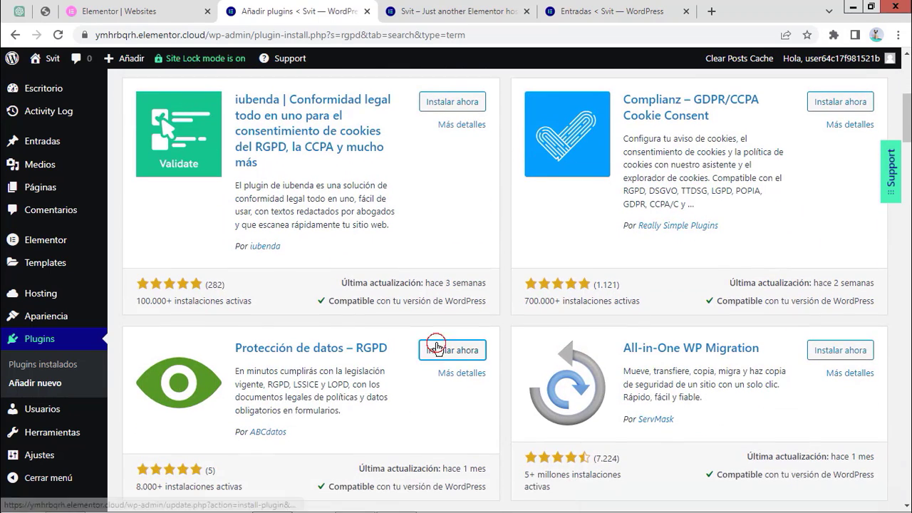
{"action": "left_click", "coordinate": [435, 349]}
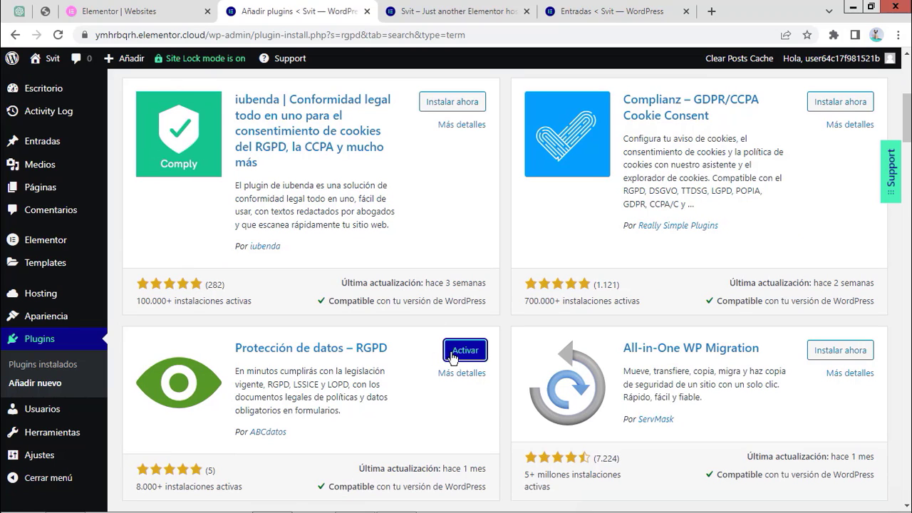
{"action": "left_click", "coordinate": [454, 355]}
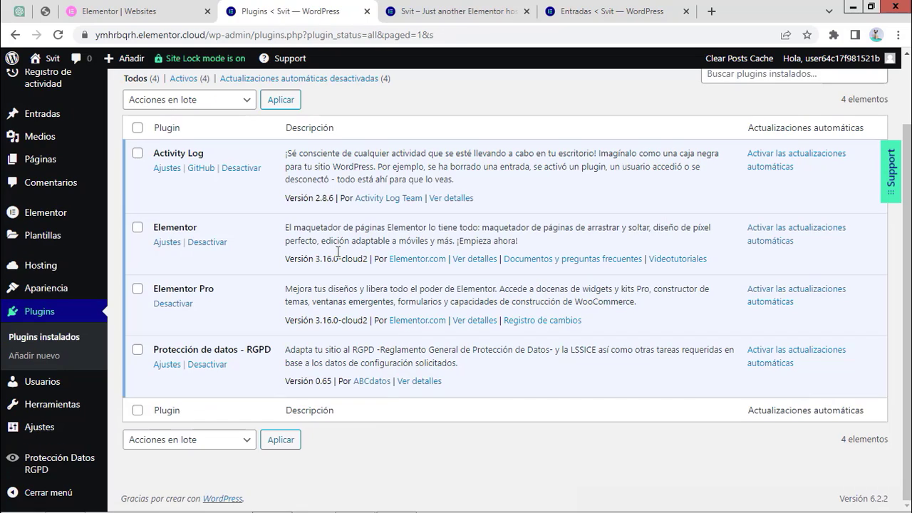
Save the Protección Datos RGPD settings to generate the legal, privacy and cookies pages.
{"action": "left_click", "coordinate": [63, 464]}
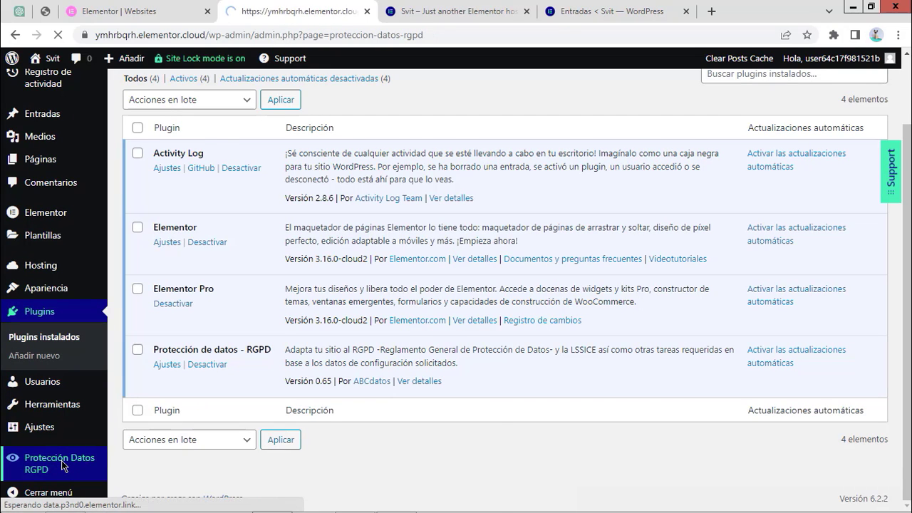
{"action": "scroll", "coordinate": [406, 356], "scroll_direction": "down", "scroll_amount": 4}
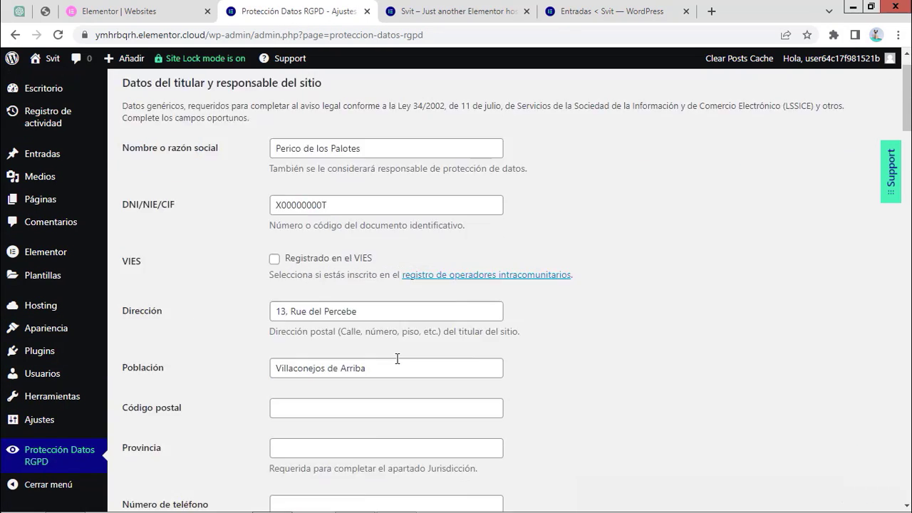
{"action": "scroll", "coordinate": [307, 384], "scroll_direction": "down", "scroll_amount": 10}
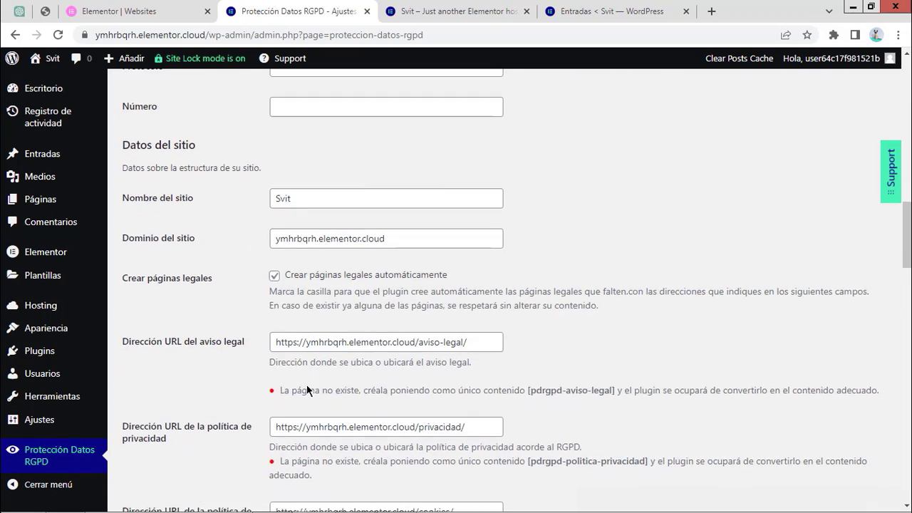
{"action": "scroll", "coordinate": [306, 384], "scroll_direction": "down", "scroll_amount": 4}
{"action": "scroll", "coordinate": [307, 384], "scroll_direction": "up", "scroll_amount": 3}
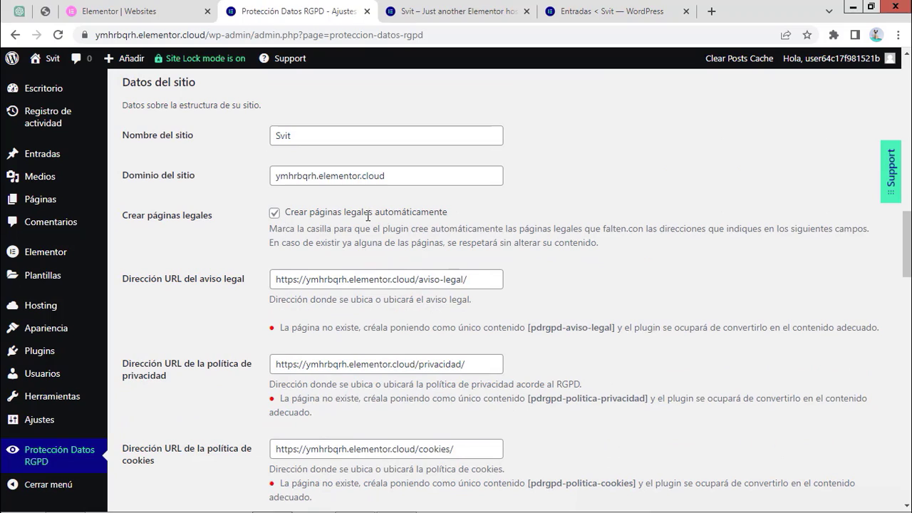
{"action": "scroll", "coordinate": [421, 421], "scroll_direction": "down", "scroll_amount": 10}
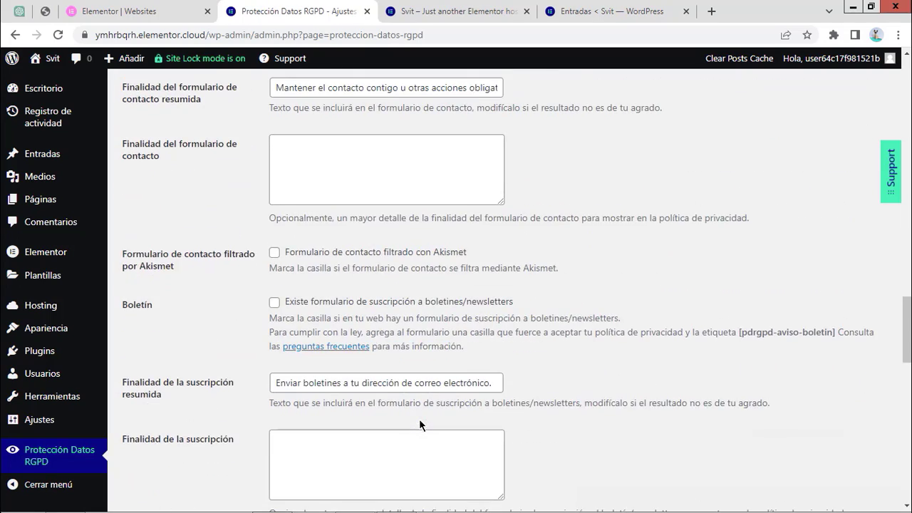
{"action": "scroll", "coordinate": [255, 369], "scroll_direction": "down", "scroll_amount": 5}
{"action": "scroll", "coordinate": [253, 369], "scroll_direction": "down", "scroll_amount": 5}
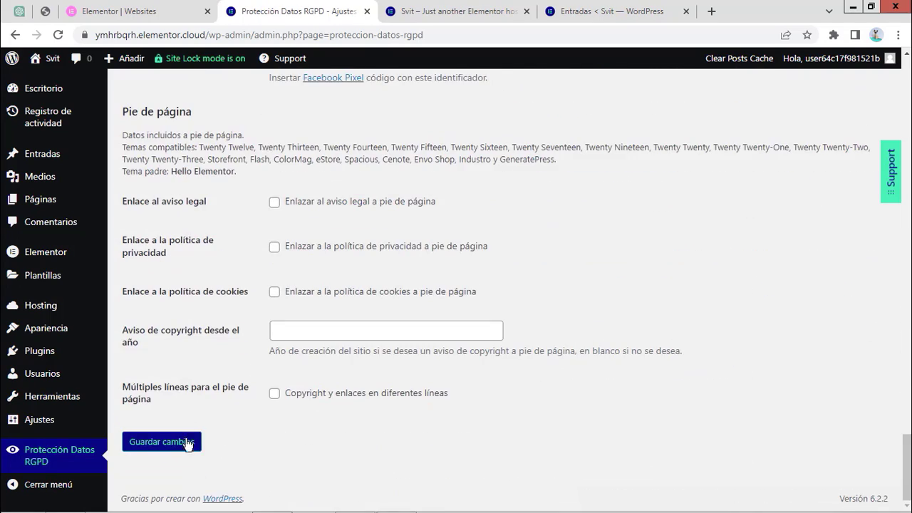
{"action": "left_click", "coordinate": [186, 442]}
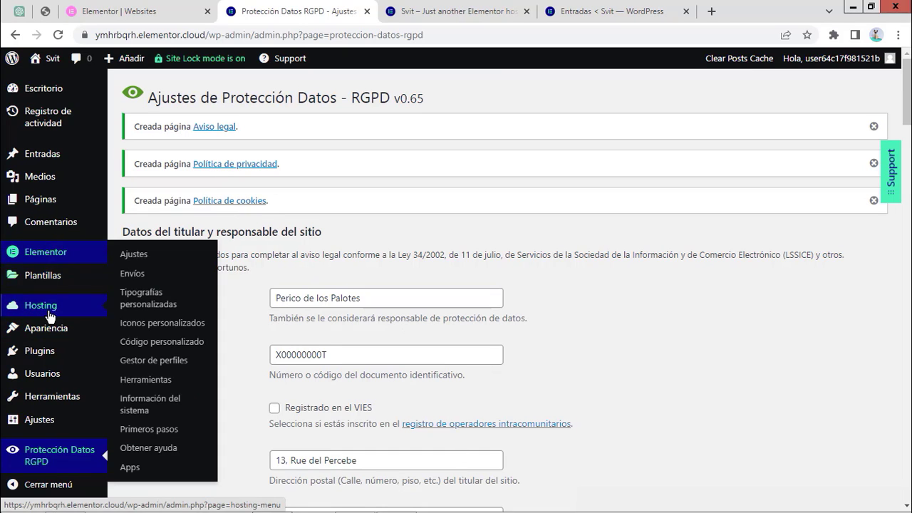
Create a new navigation menu named 'Avisos'.
{"action": "mouse_move", "coordinate": [52, 331]}
{"action": "left_click", "coordinate": [132, 368]}
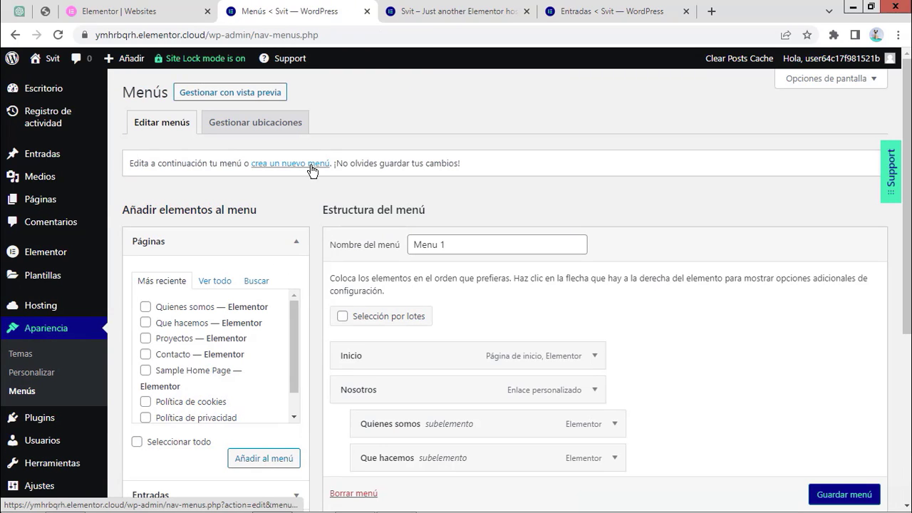
{"action": "left_click", "coordinate": [312, 166]}
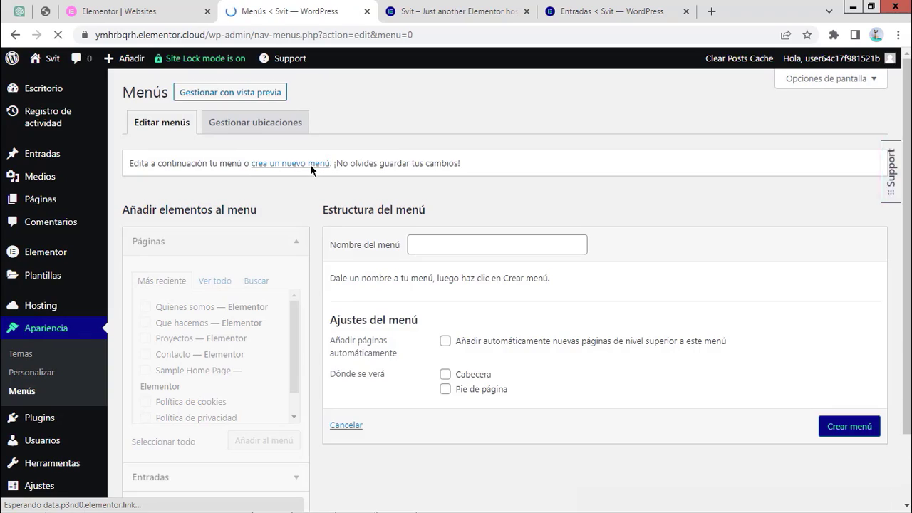
{"action": "left_click", "coordinate": [449, 244]}
{"action": "type", "text": "A"}
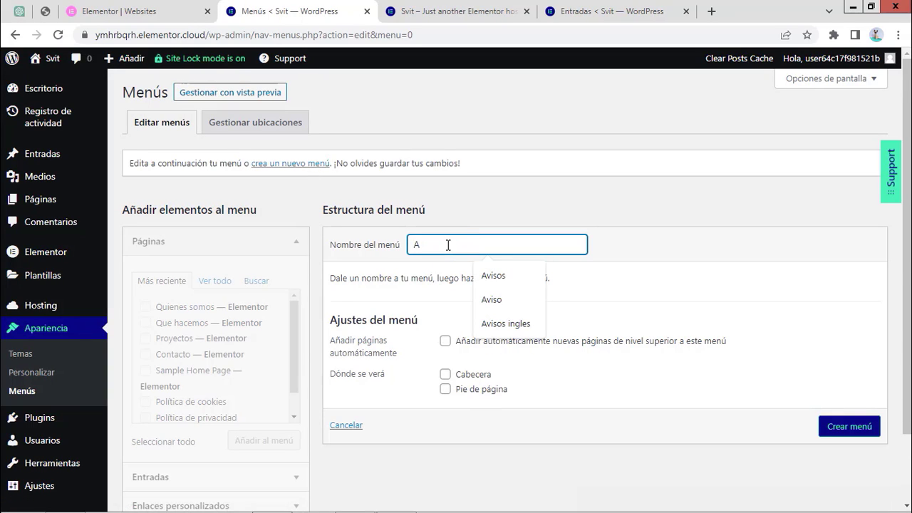
{"action": "type", "text": "visos"}
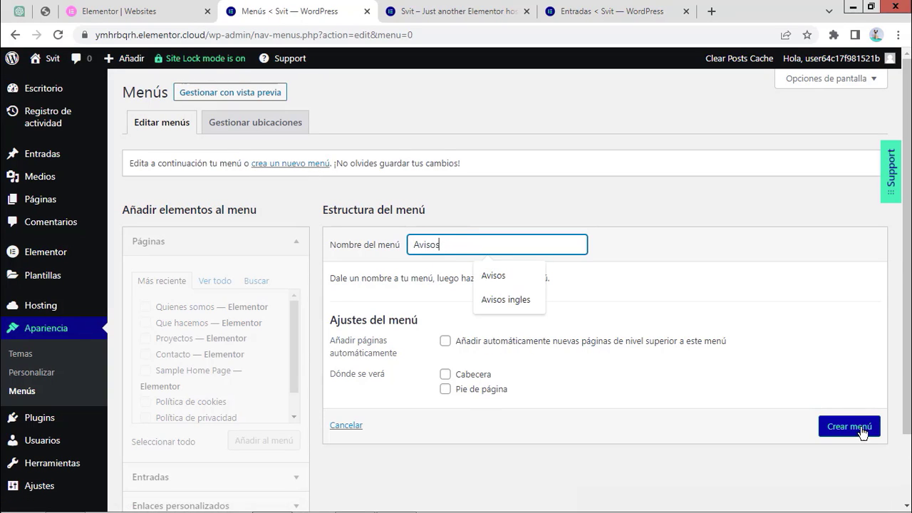
{"action": "left_click", "coordinate": [857, 429]}
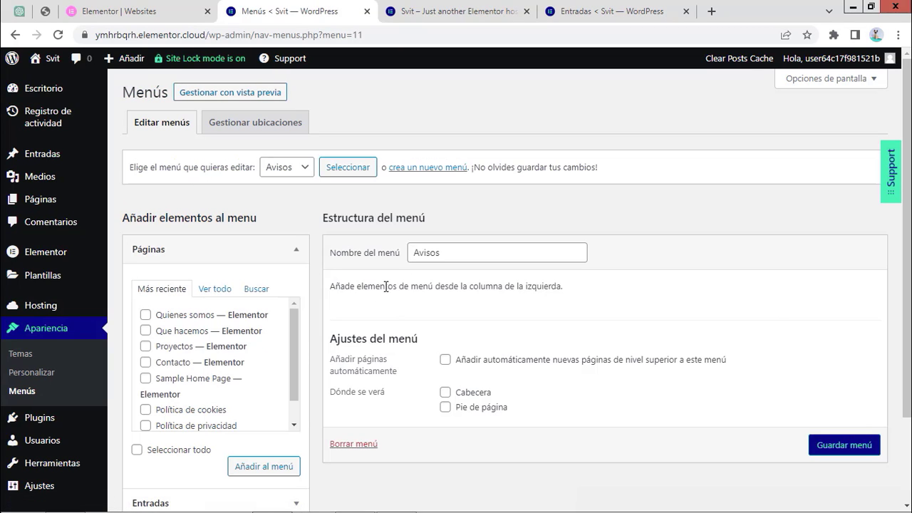
Add Aviso legal, Política de cookies and Política de privacidad to Avisos and save.
{"action": "left_click", "coordinate": [211, 290]}
{"action": "left_click", "coordinate": [146, 347]}
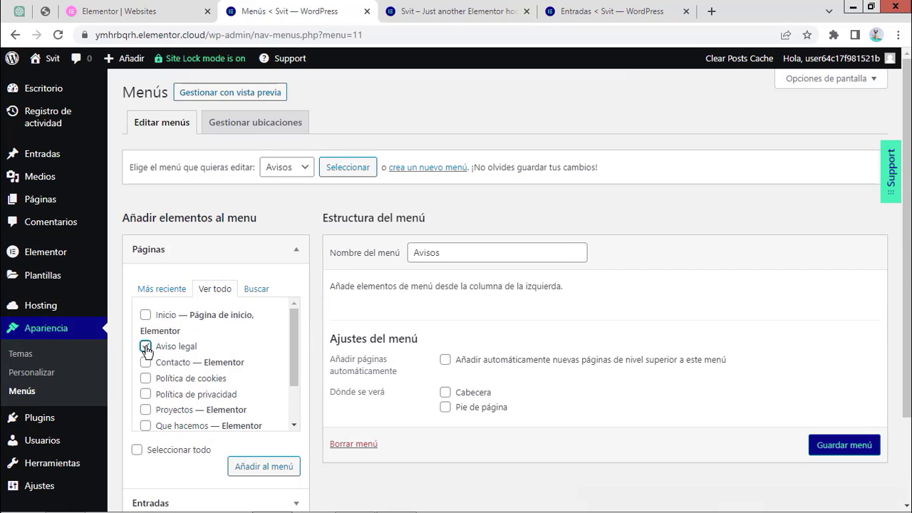
{"action": "left_click", "coordinate": [145, 379]}
{"action": "left_click", "coordinate": [146, 394]}
{"action": "left_click", "coordinate": [254, 471]}
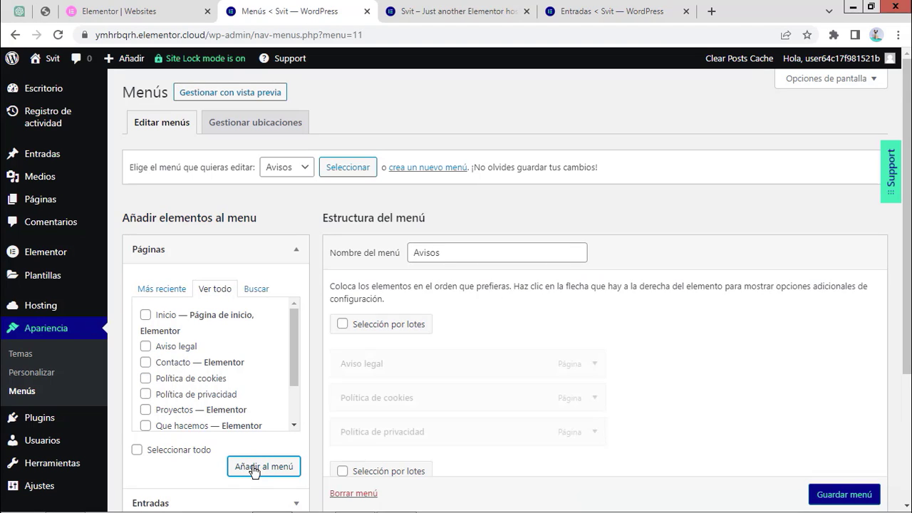
{"action": "scroll", "coordinate": [760, 359], "scroll_direction": "down", "scroll_amount": 4}
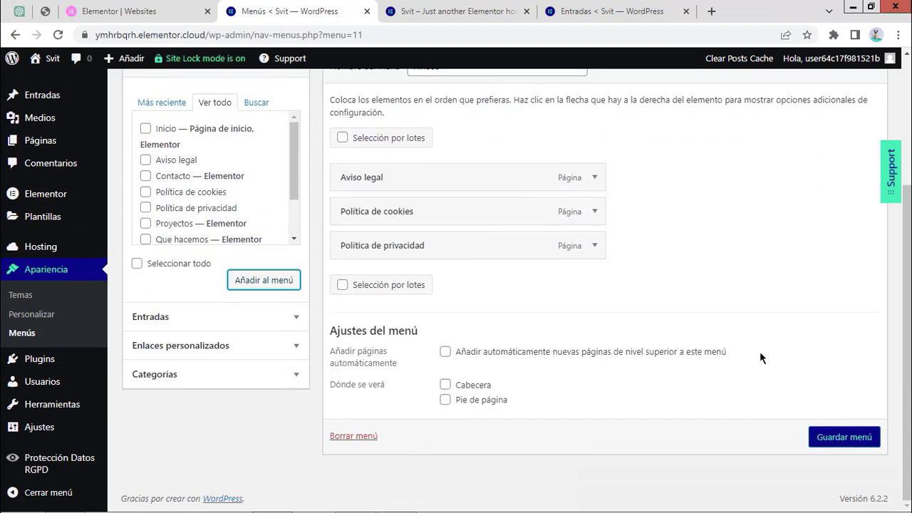
{"action": "left_click", "coordinate": [834, 438]}
{"action": "scroll", "coordinate": [680, 323], "scroll_direction": "down", "scroll_amount": 2}
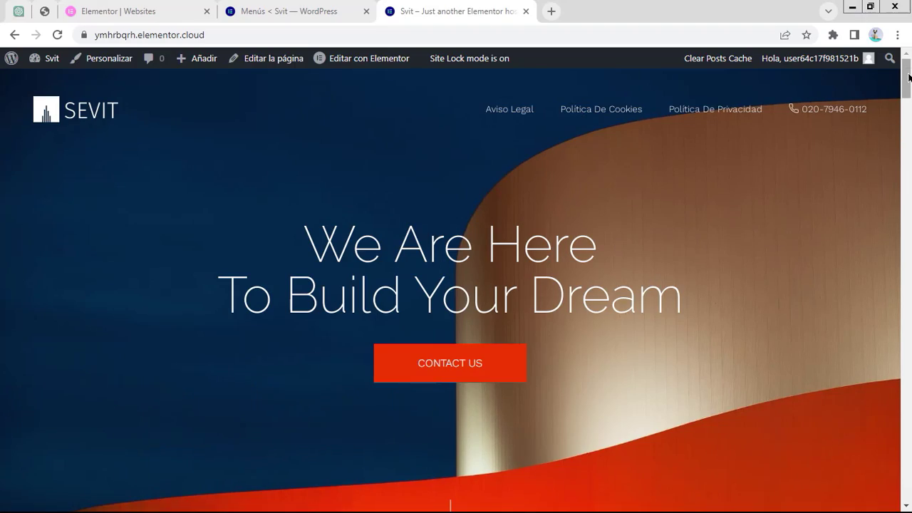
View the live Aviso Legal page from the site header.
{"action": "scroll", "coordinate": [456, 285], "scroll_direction": "down", "scroll_amount": 10}
{"action": "scroll", "coordinate": [456, 328], "scroll_direction": "down", "scroll_amount": 15}
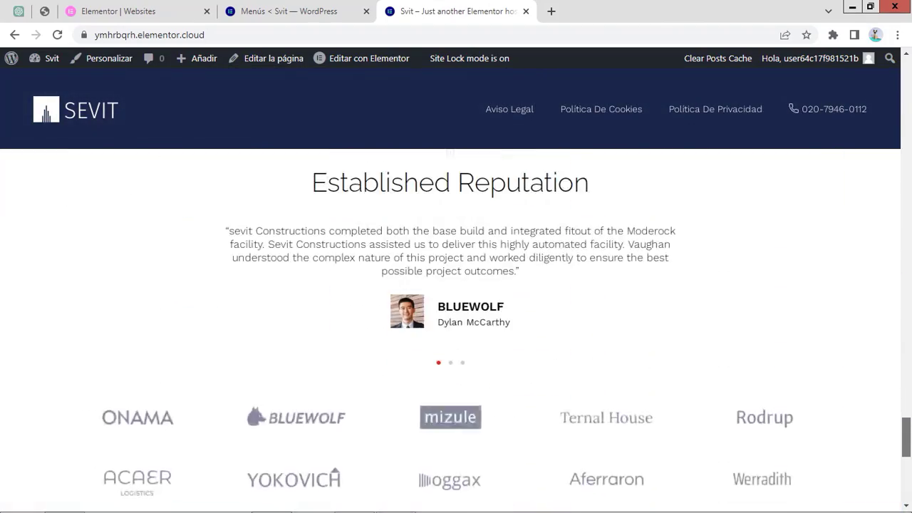
{"action": "scroll", "coordinate": [879, 291], "scroll_direction": "up", "scroll_amount": 10}
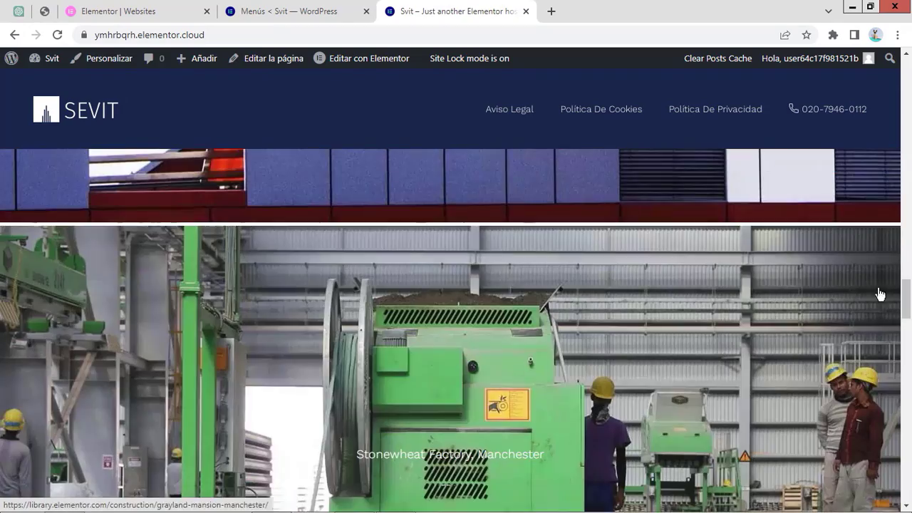
{"action": "left_click", "coordinate": [516, 111]}
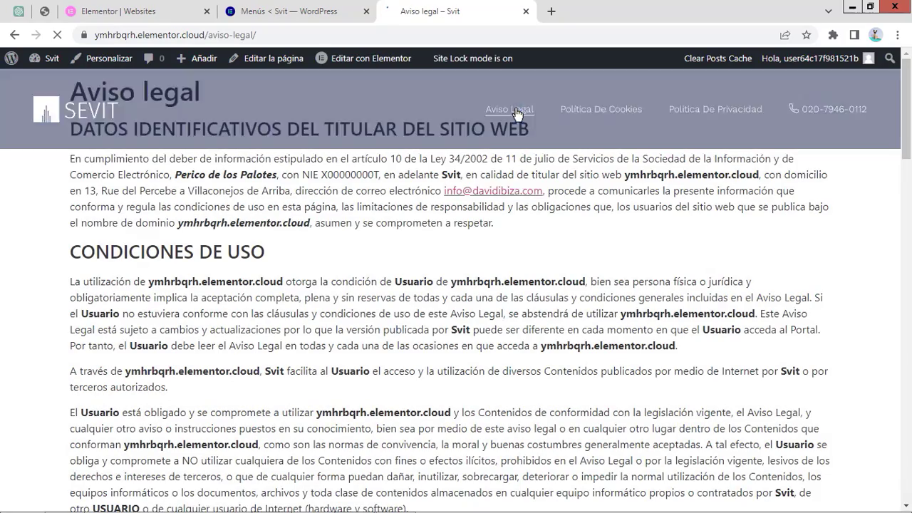
{"action": "scroll", "coordinate": [571, 252], "scroll_direction": "down", "scroll_amount": 4}
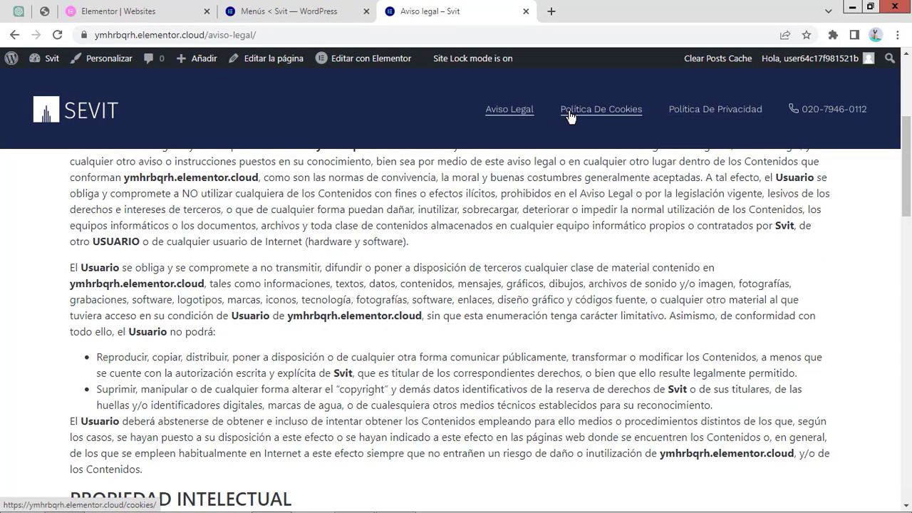
Scroll through the live Política De Cookies page and its footer, then return to Menús.
{"action": "left_click", "coordinate": [605, 114]}
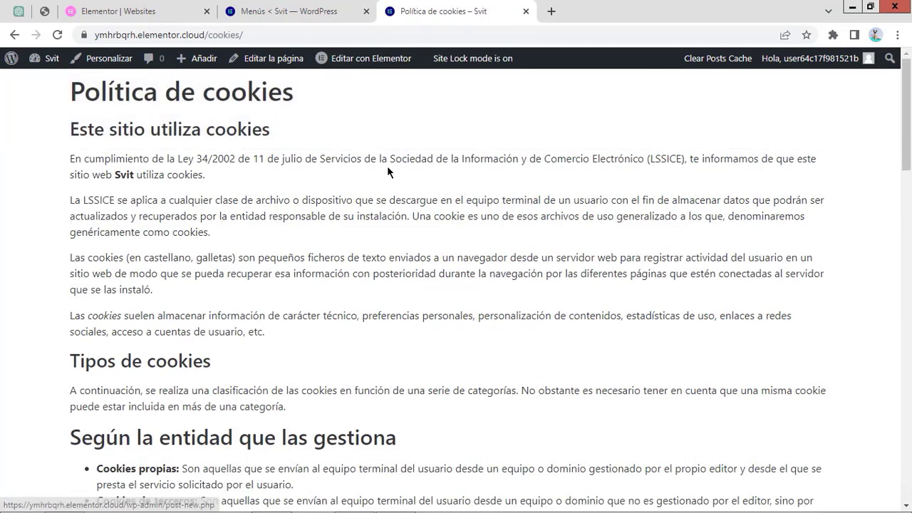
{"action": "scroll", "coordinate": [388, 168], "scroll_direction": "down", "scroll_amount": 3}
{"action": "scroll", "coordinate": [389, 169], "scroll_direction": "up", "scroll_amount": 1}
{"action": "left_click_drag", "start_coordinate": [907, 146], "coordinate": [907, 443]}
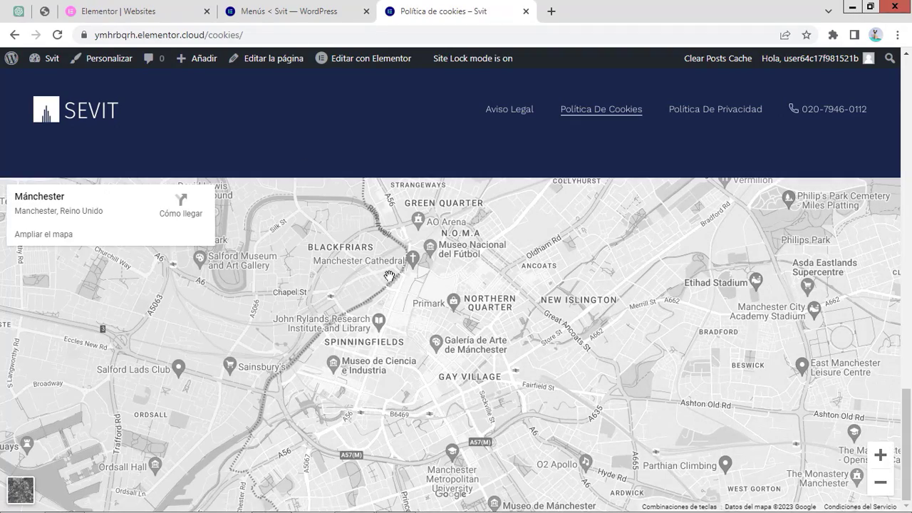
{"action": "scroll", "coordinate": [410, 367], "scroll_direction": "up", "scroll_amount": 3}
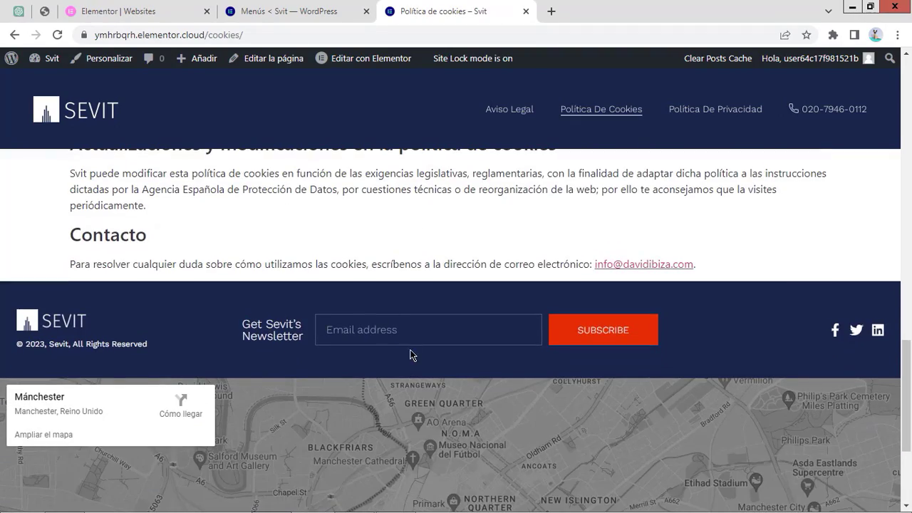
{"action": "scroll", "coordinate": [411, 351], "scroll_direction": "up", "scroll_amount": 20}
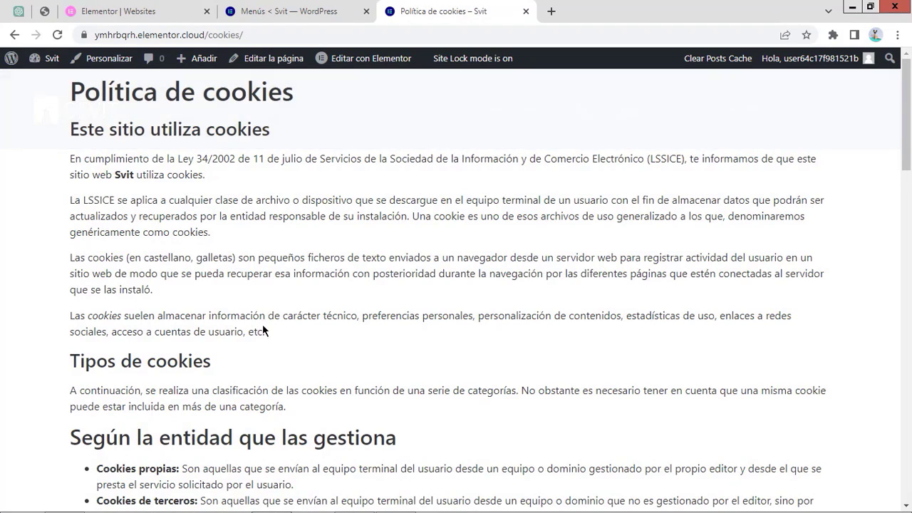
{"action": "scroll", "coordinate": [598, 107], "scroll_direction": "down", "scroll_amount": 3}
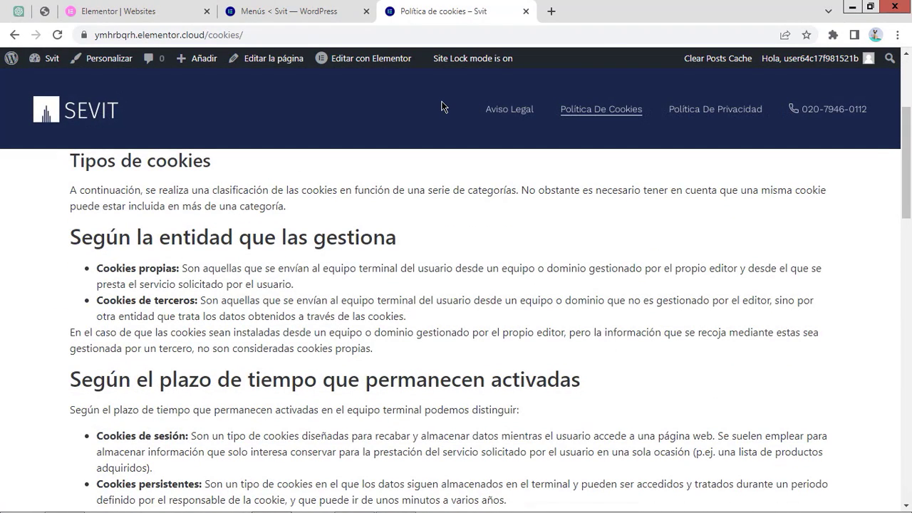
{"action": "left_click", "coordinate": [299, 8]}
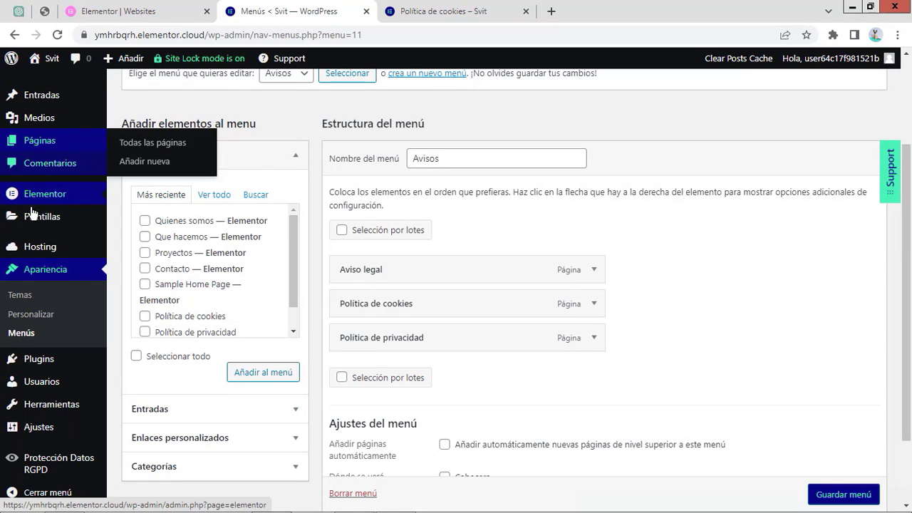
Open the Header template from the theme builder's Cabecera list in Elementor.
{"action": "mouse_move", "coordinate": [35, 221]}
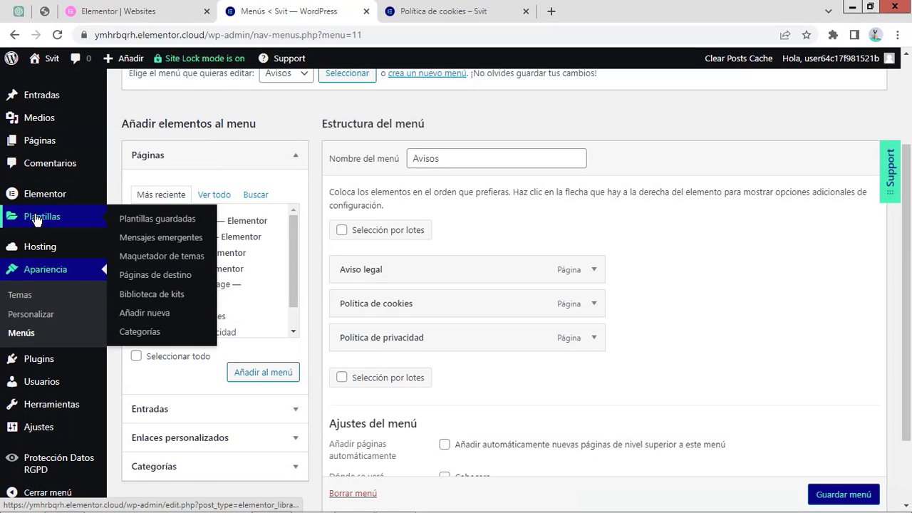
{"action": "left_click", "coordinate": [177, 258]}
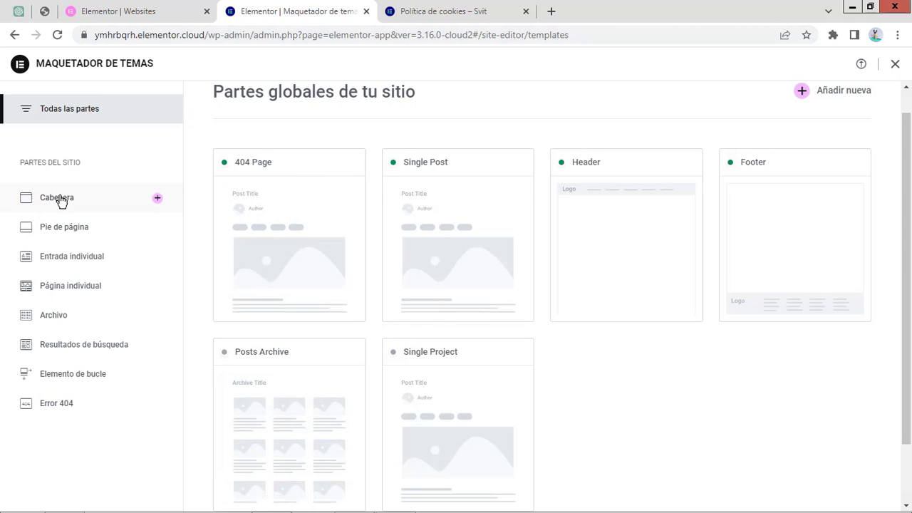
{"action": "left_click", "coordinate": [59, 199]}
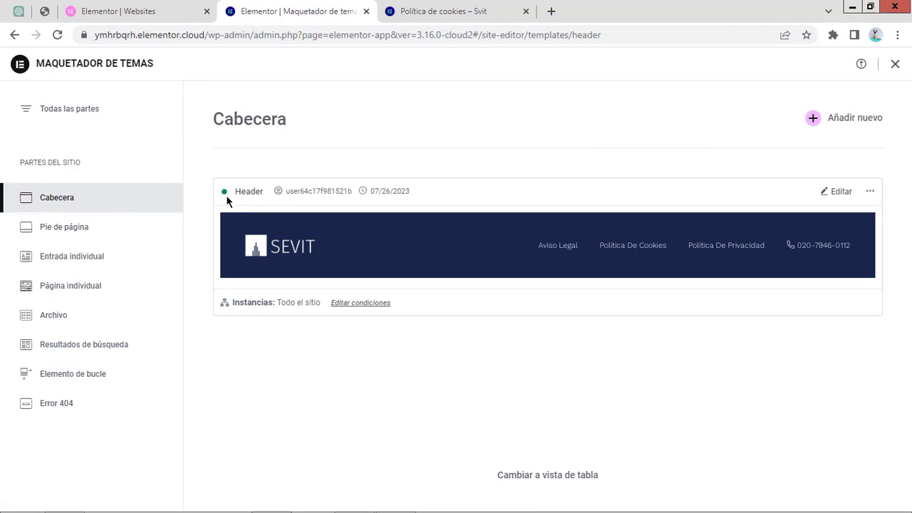
{"action": "left_click", "coordinate": [839, 191]}
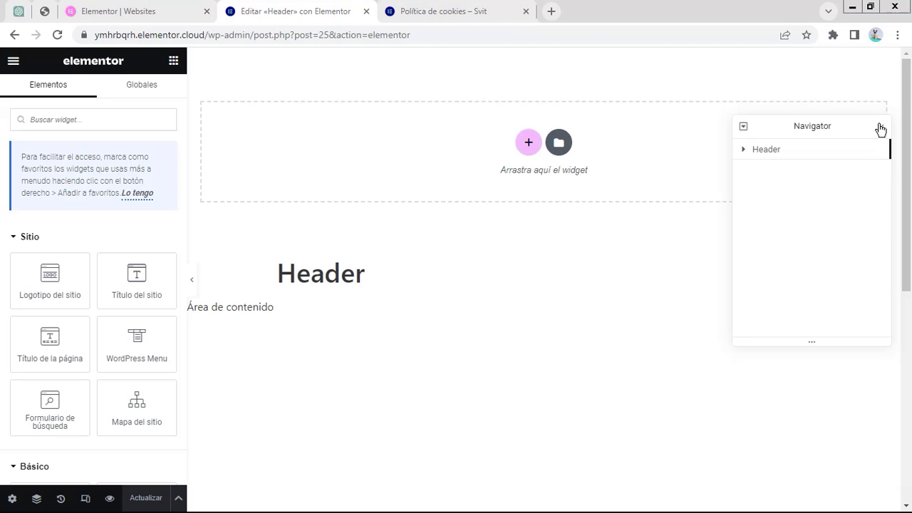
{"action": "left_click", "coordinate": [881, 127]}
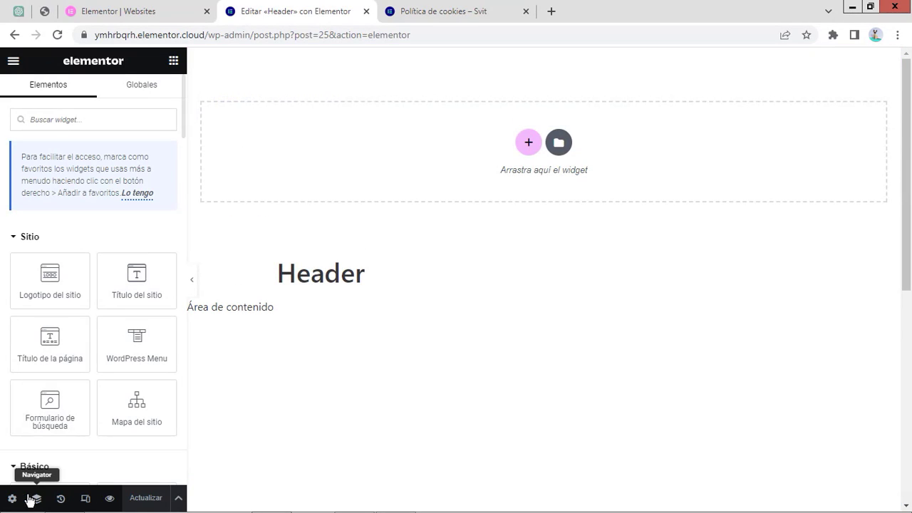
Inspect the Header's outer section style and background settings.
{"action": "left_click", "coordinate": [37, 498]}
{"action": "left_click", "coordinate": [788, 151]}
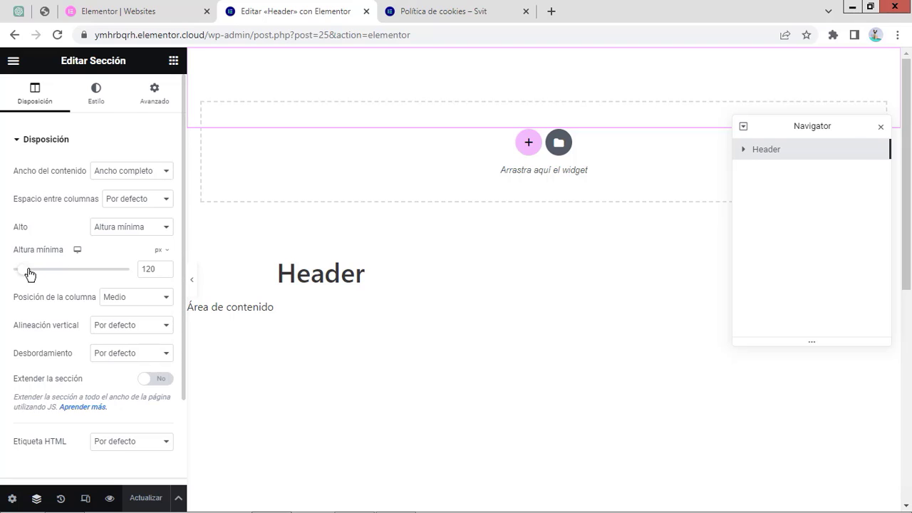
{"action": "left_click", "coordinate": [95, 91]}
{"action": "left_click", "coordinate": [95, 91]}
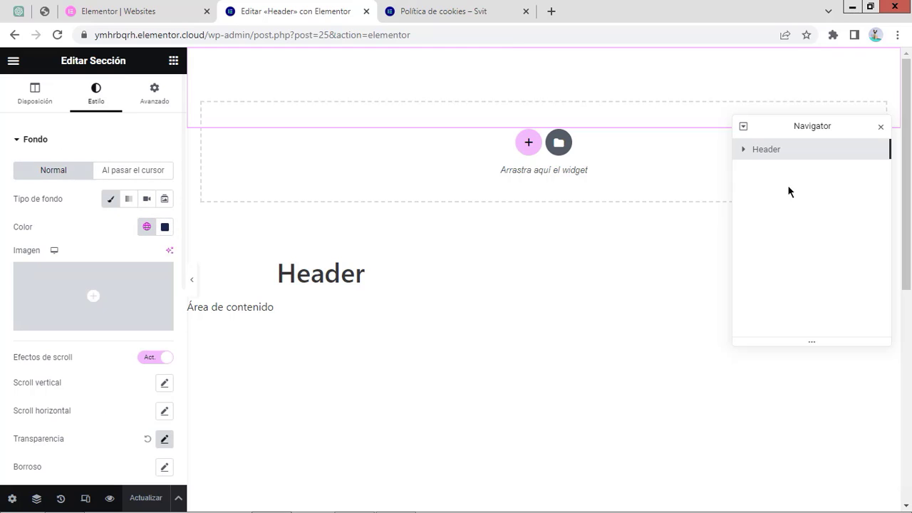
Review the SEVIT site logo and its site identity setting without changes.
{"action": "left_click", "coordinate": [743, 152]}
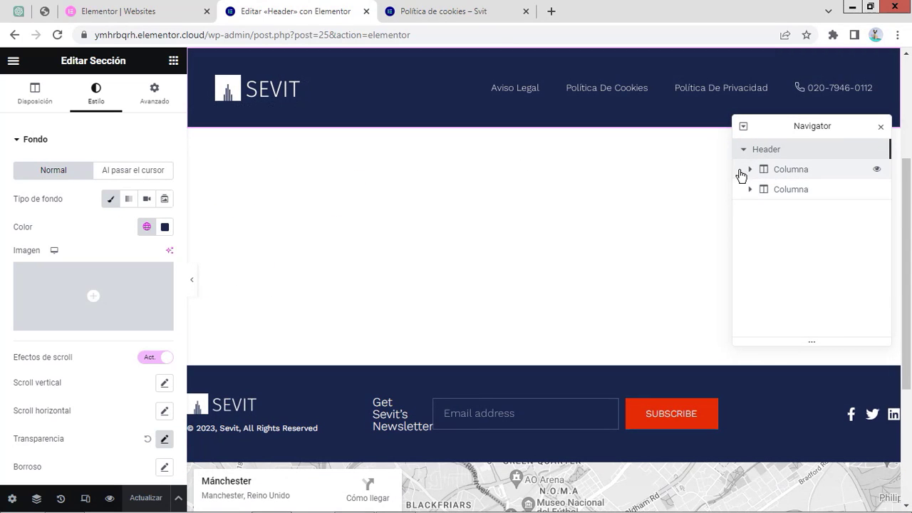
{"action": "left_click", "coordinate": [750, 170]}
{"action": "left_click", "coordinate": [808, 189]}
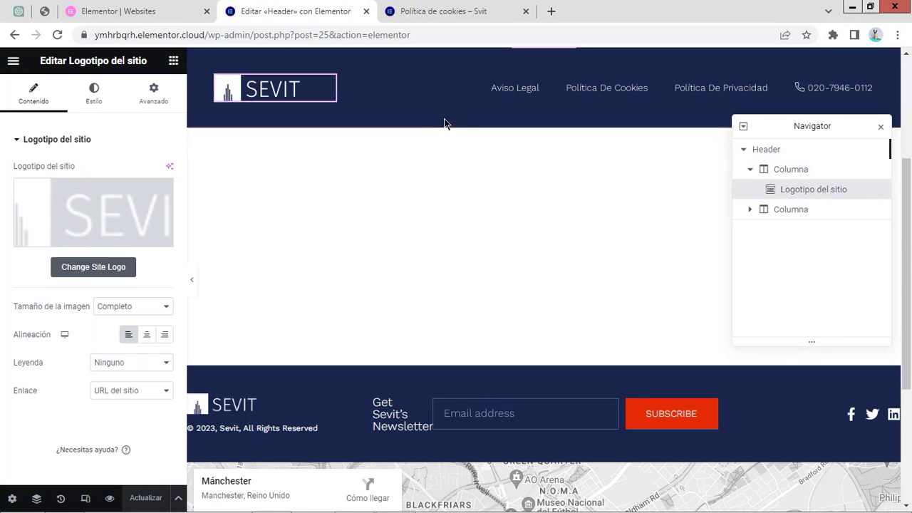
{"action": "left_click", "coordinate": [300, 96]}
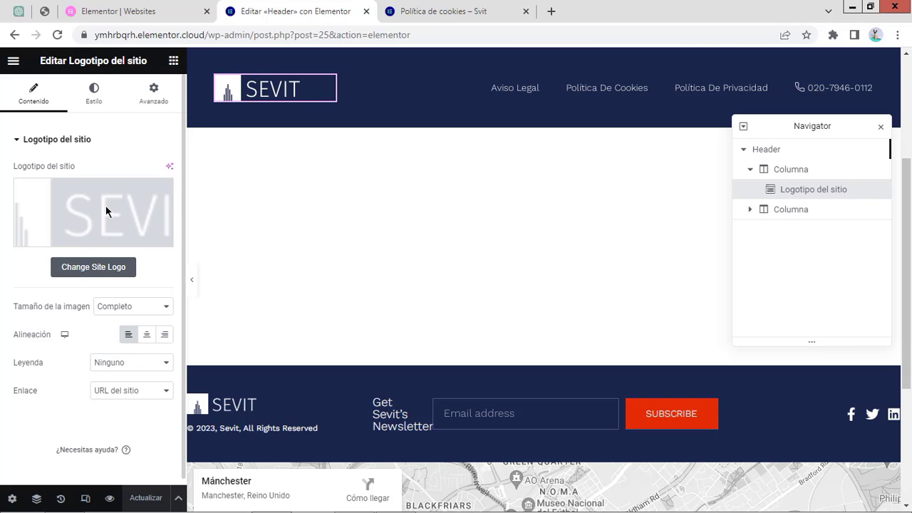
{"action": "left_click", "coordinate": [104, 268]}
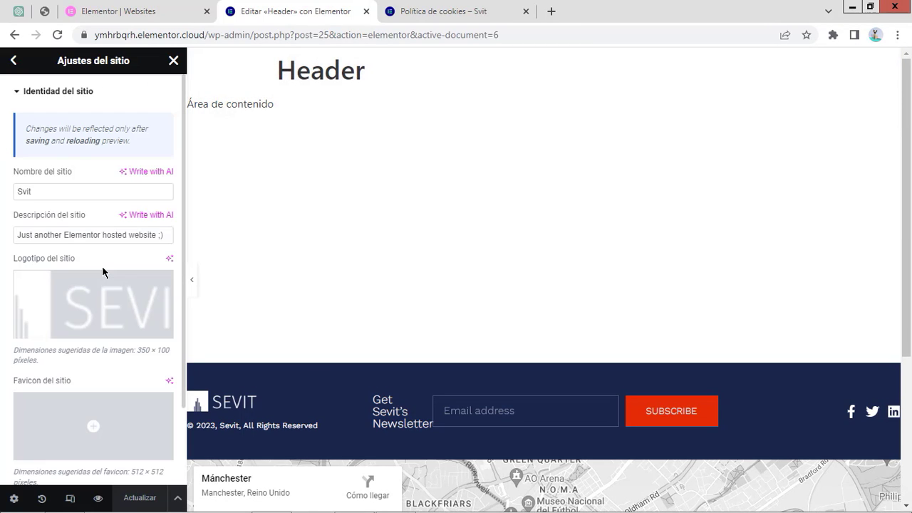
{"action": "left_click", "coordinate": [116, 301]}
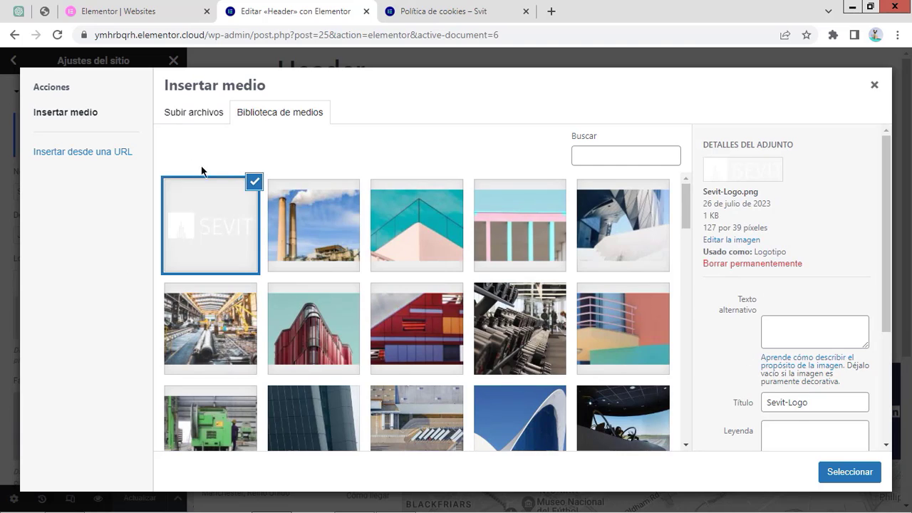
{"action": "left_click", "coordinate": [875, 85]}
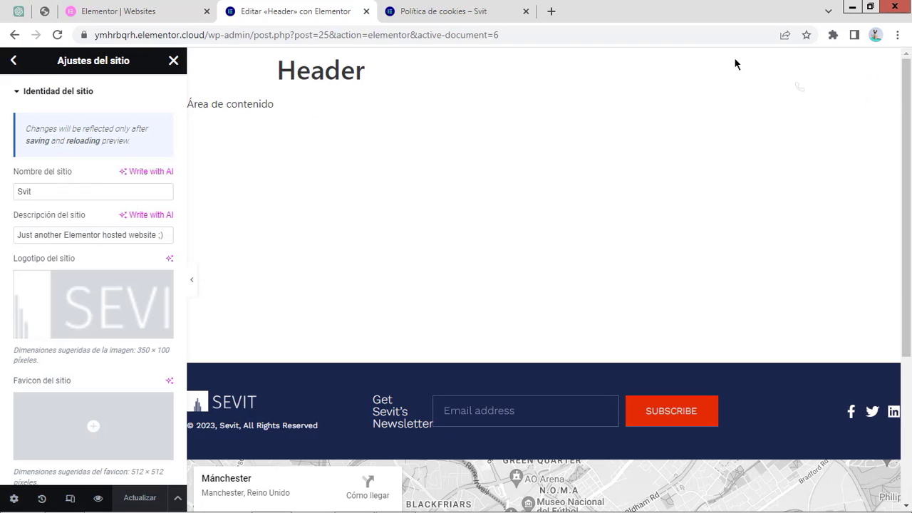
{"action": "left_click", "coordinate": [12, 61]}
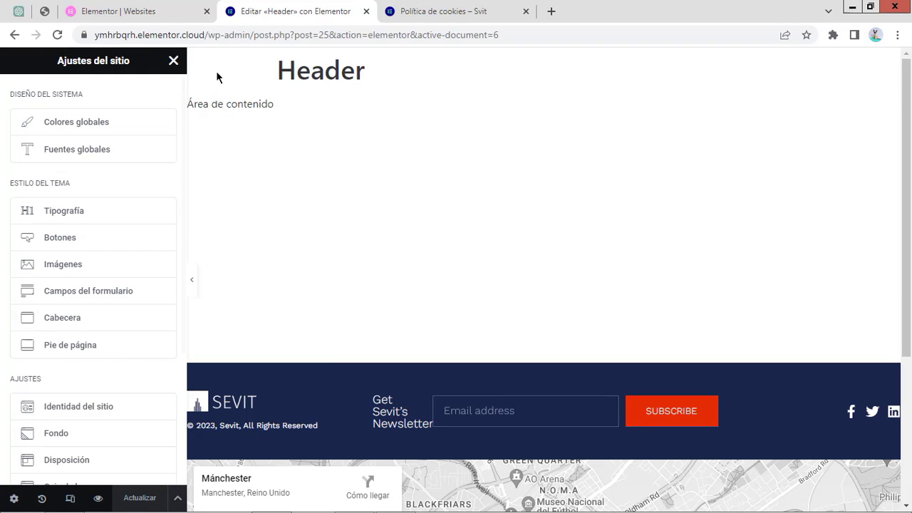
{"action": "left_click", "coordinate": [173, 61]}
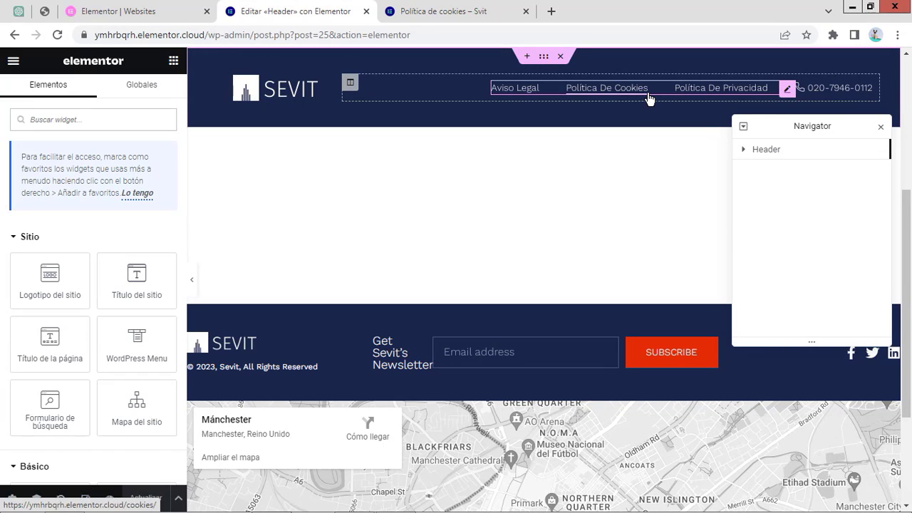
Switch the header's WordPress Menu widget to Menu 1.
{"action": "left_click", "coordinate": [727, 93]}
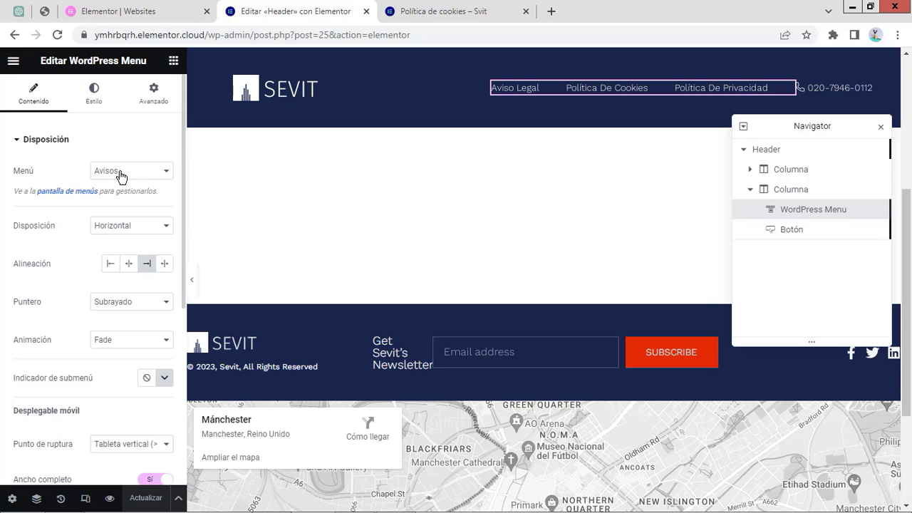
{"action": "left_click", "coordinate": [120, 174]}
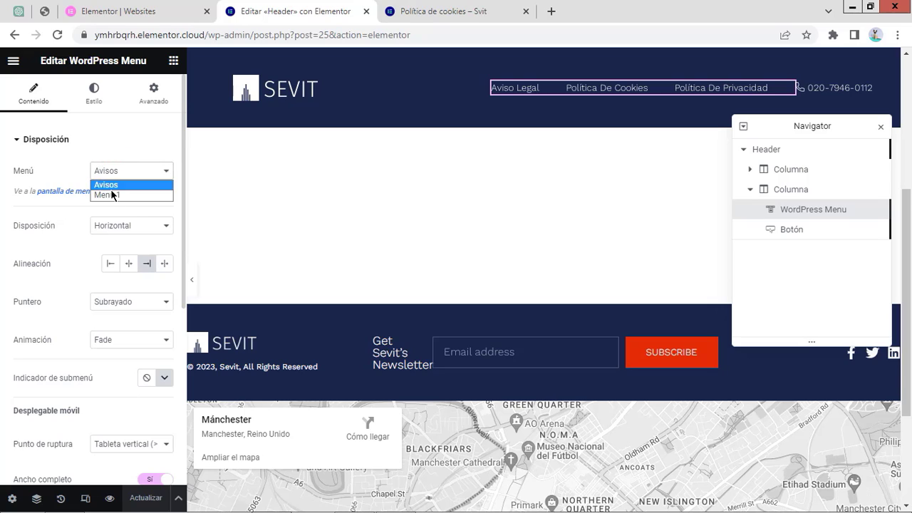
{"action": "left_click", "coordinate": [111, 194]}
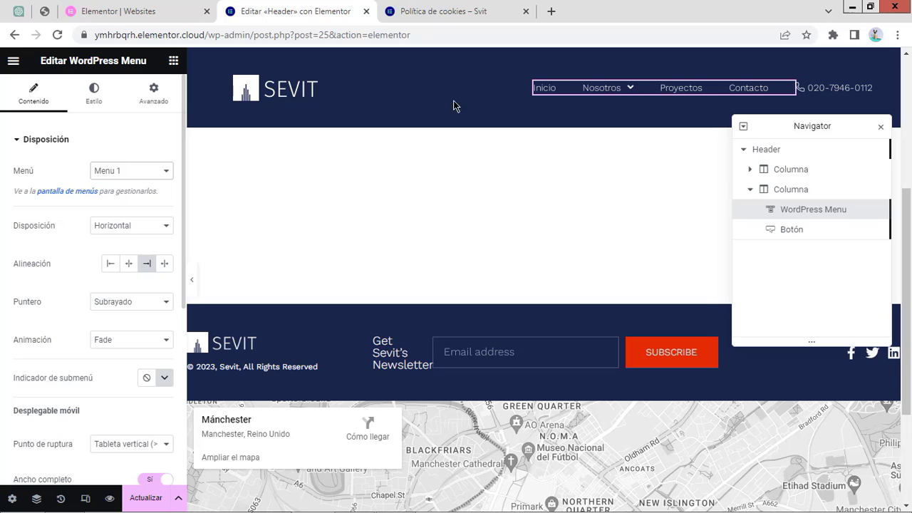
Try centred alignment and no hover pointer, then restore right alignment and underline.
{"action": "left_click", "coordinate": [169, 225]}
{"action": "left_click", "coordinate": [171, 227]}
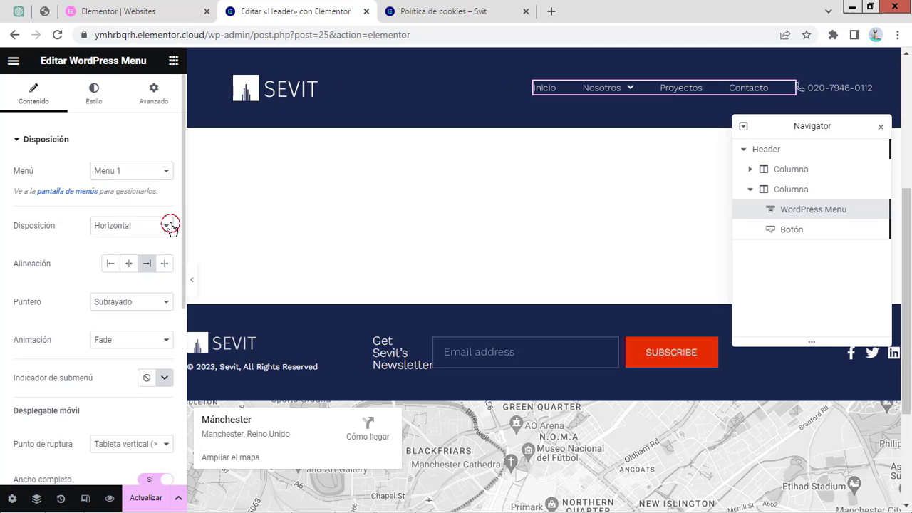
{"action": "left_click", "coordinate": [132, 264]}
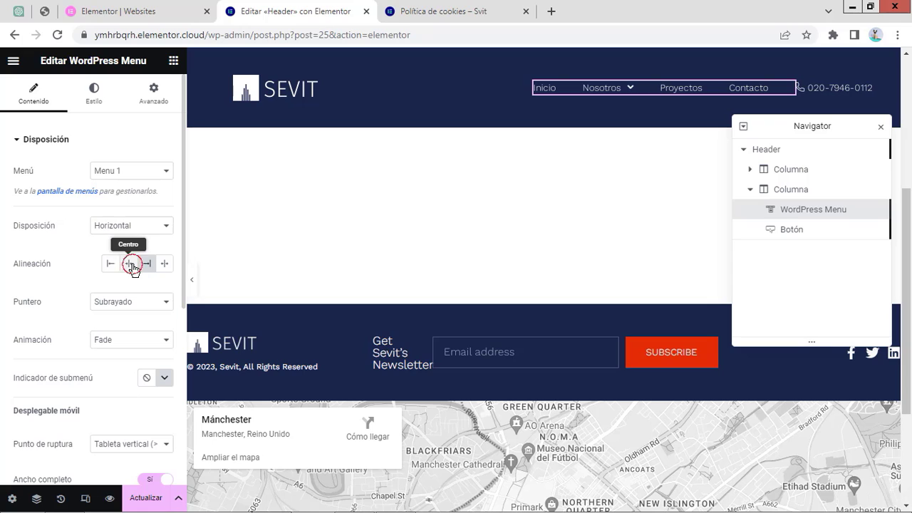
{"action": "left_click", "coordinate": [146, 262]}
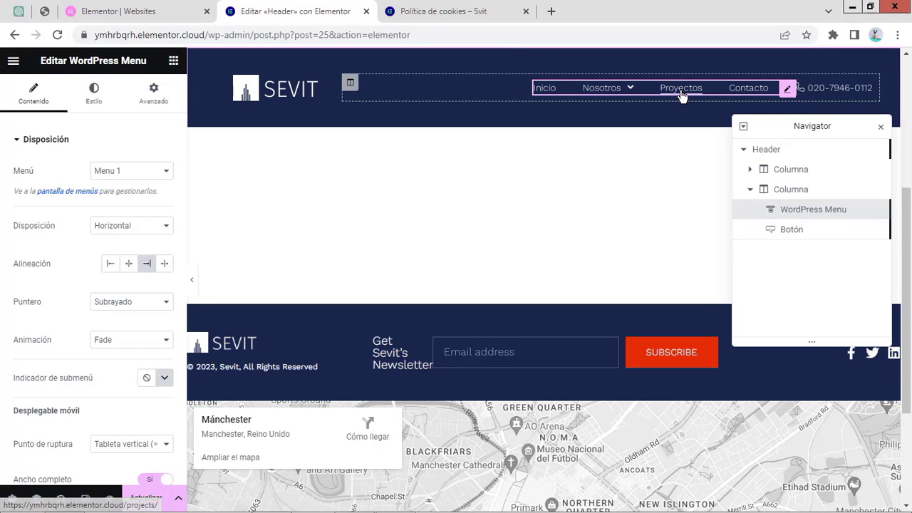
{"action": "left_click", "coordinate": [159, 302]}
{"action": "left_click", "coordinate": [143, 312]}
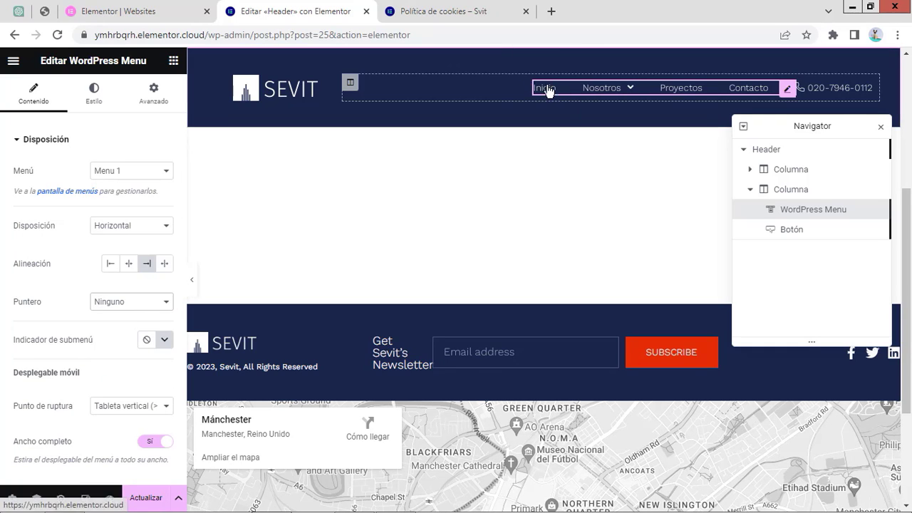
{"action": "left_click", "coordinate": [159, 306]}
{"action": "left_click", "coordinate": [127, 322]}
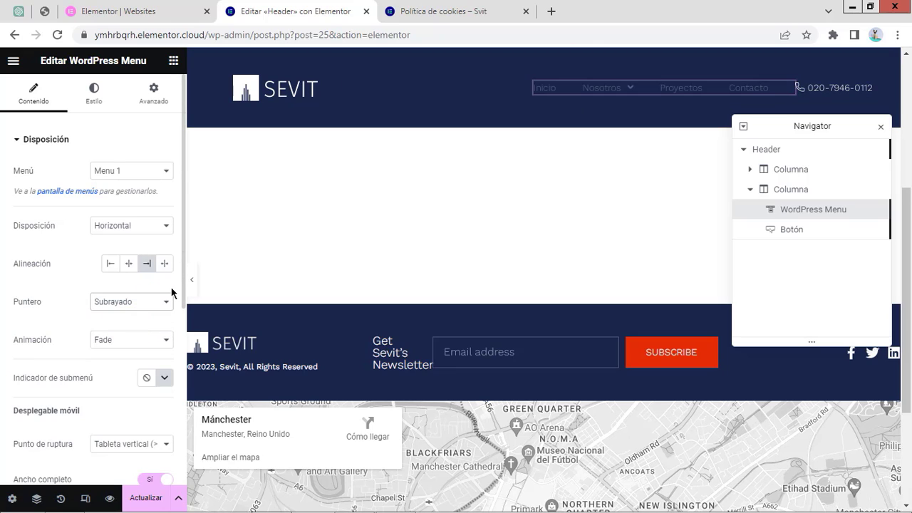
Compare the menu toggle button's normal and hover-state settings.
{"action": "scroll", "coordinate": [172, 292], "scroll_direction": "down", "scroll_amount": 1}
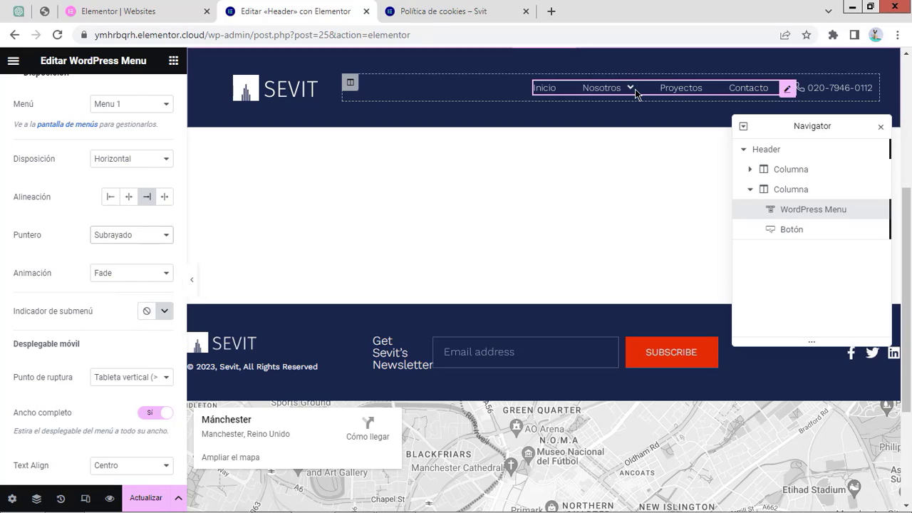
{"action": "scroll", "coordinate": [98, 407], "scroll_direction": "down", "scroll_amount": 2}
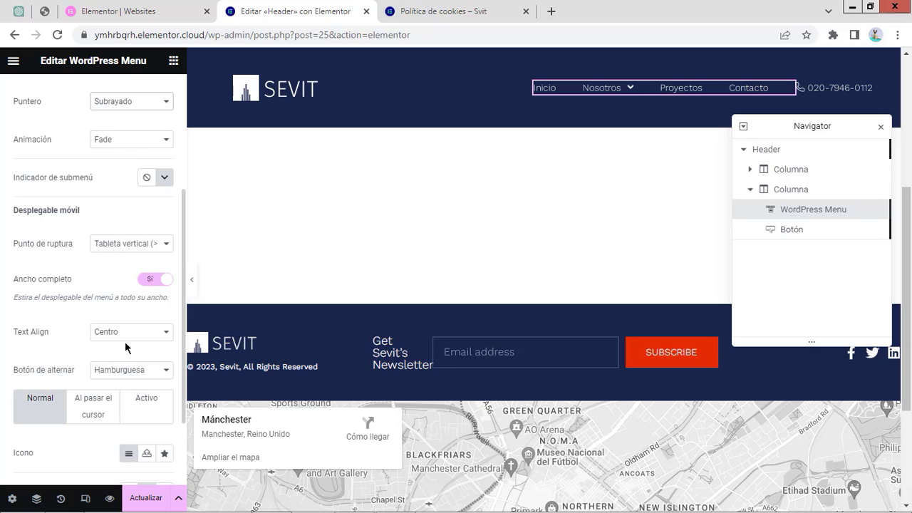
{"action": "scroll", "coordinate": [124, 335], "scroll_direction": "down", "scroll_amount": 2}
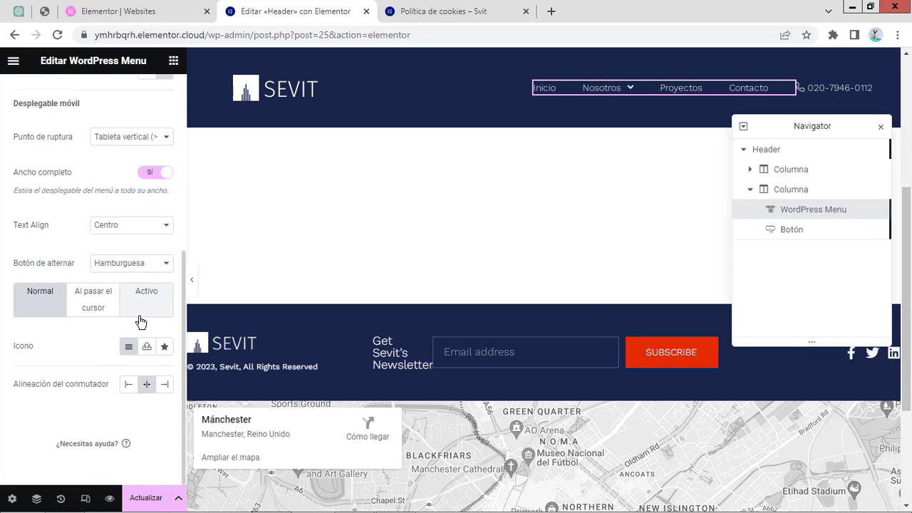
{"action": "left_click", "coordinate": [94, 299]}
{"action": "left_click", "coordinate": [30, 291]}
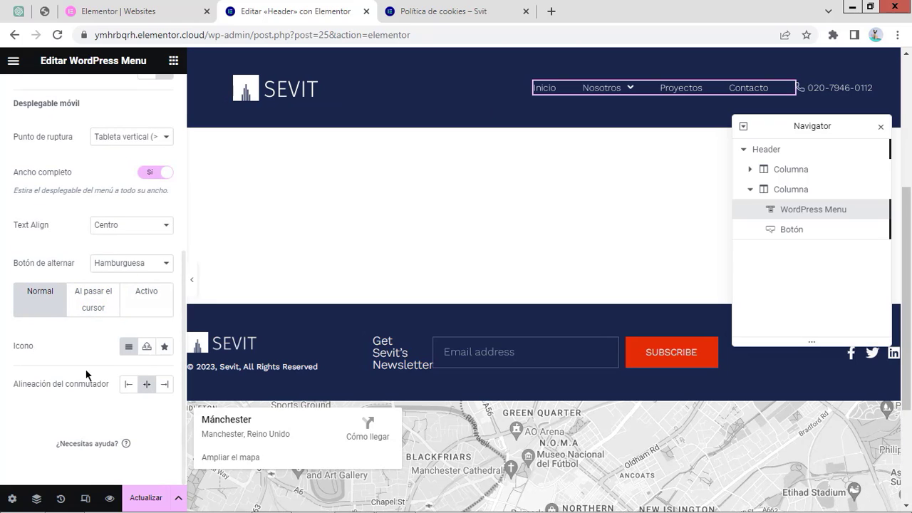
Preview the header at mobile width, then return to the desktop preview.
{"action": "left_click", "coordinate": [85, 498]}
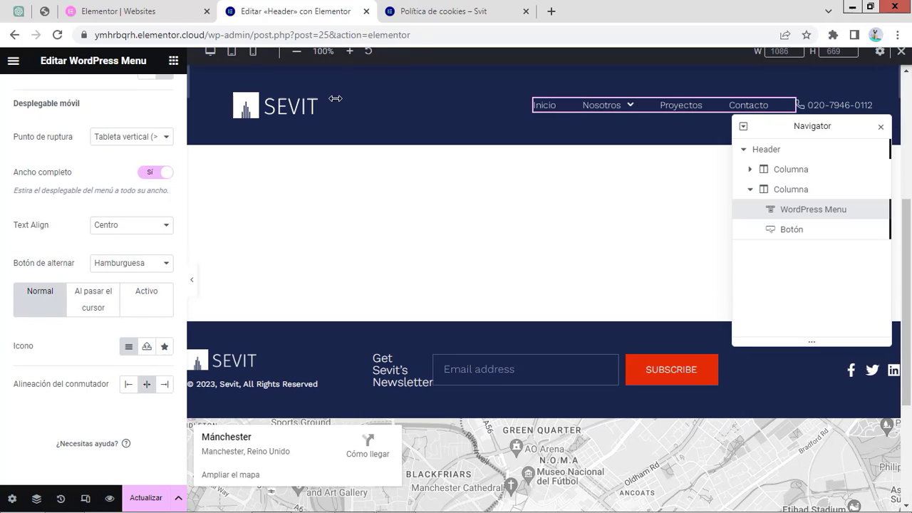
{"action": "left_click", "coordinate": [253, 60]}
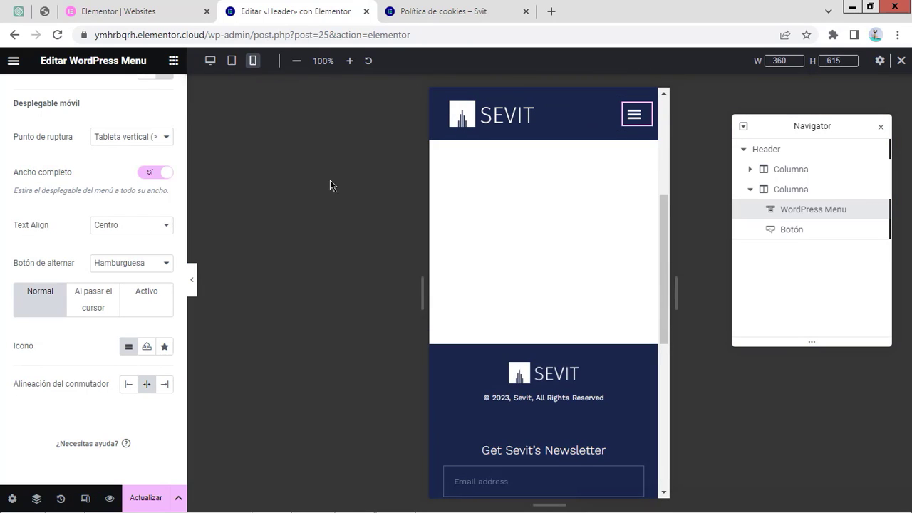
{"action": "left_click", "coordinate": [211, 62]}
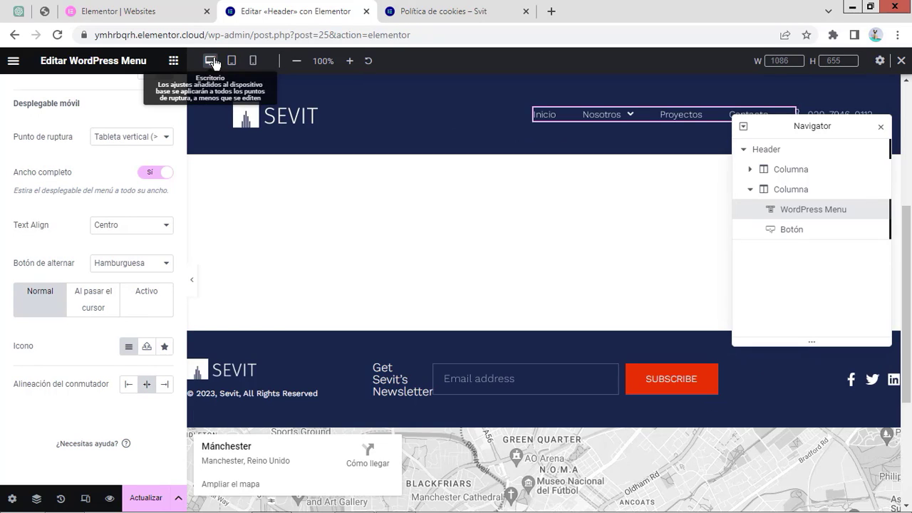
{"action": "scroll", "coordinate": [55, 292], "scroll_direction": "up", "scroll_amount": 4}
{"action": "scroll", "coordinate": [54, 292], "scroll_direction": "up", "scroll_amount": 1}
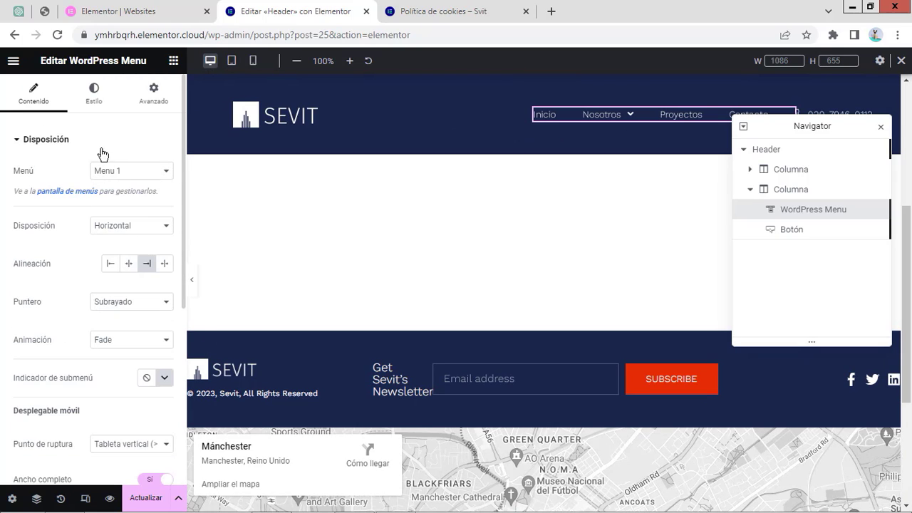
Set the main menu's active item text colour to the red global Accent.
{"action": "left_click", "coordinate": [96, 100]}
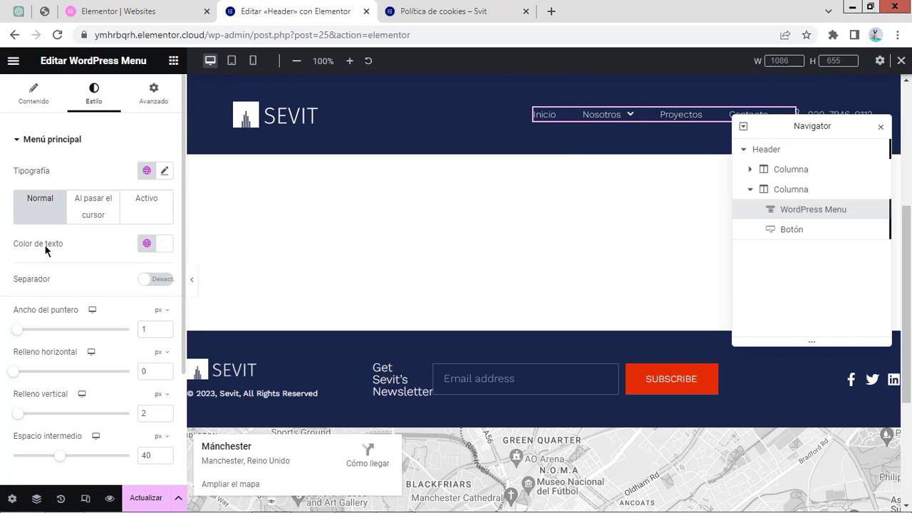
{"action": "left_click", "coordinate": [109, 216]}
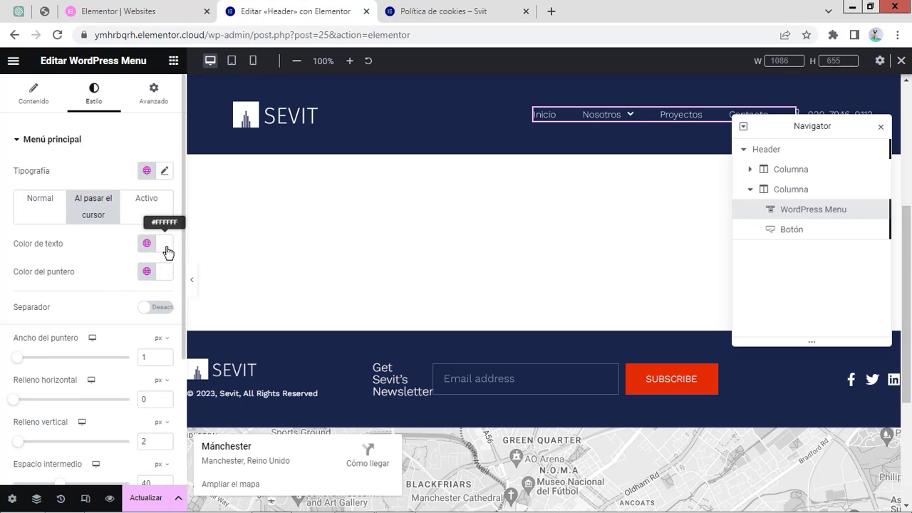
{"action": "left_click", "coordinate": [144, 206]}
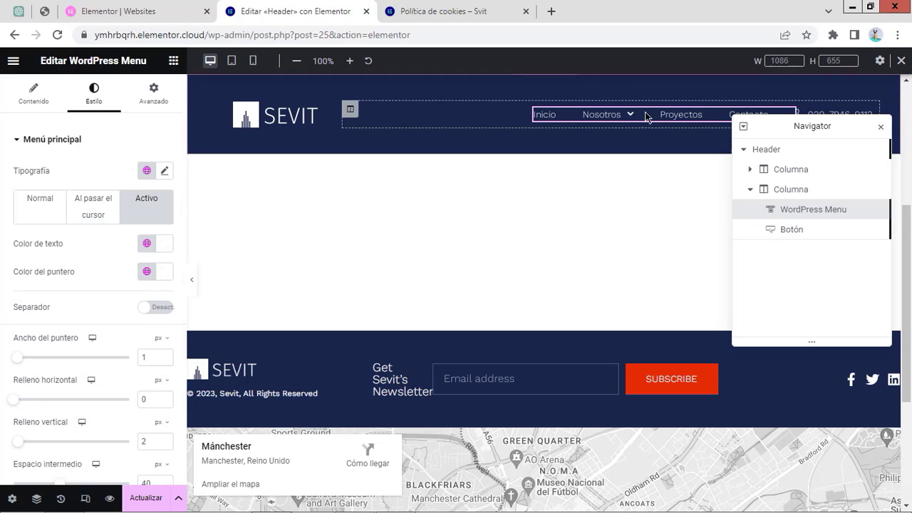
{"action": "mouse_move", "coordinate": [608, 118]}
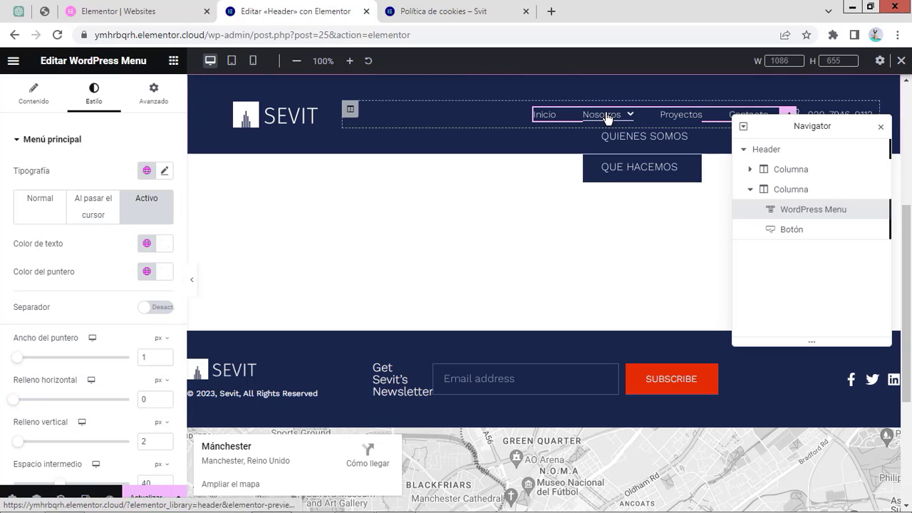
{"action": "left_click", "coordinate": [147, 243]}
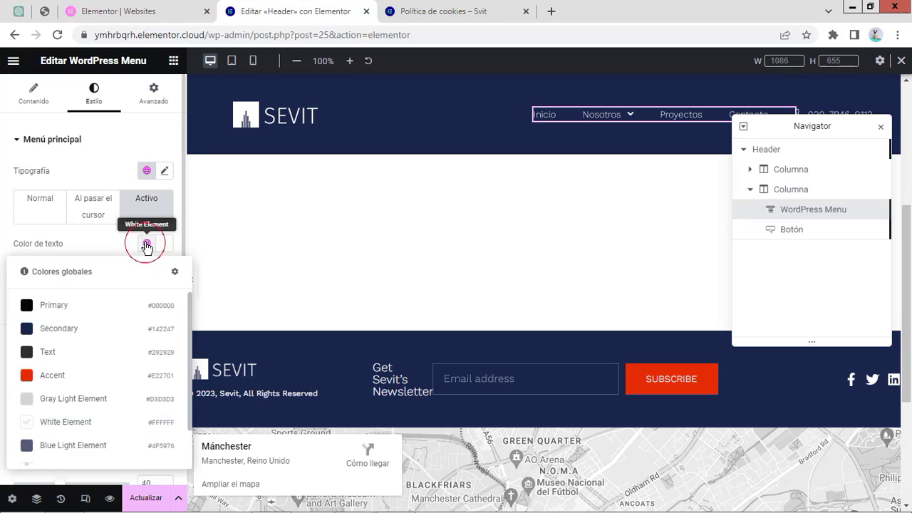
{"action": "left_click", "coordinate": [59, 383]}
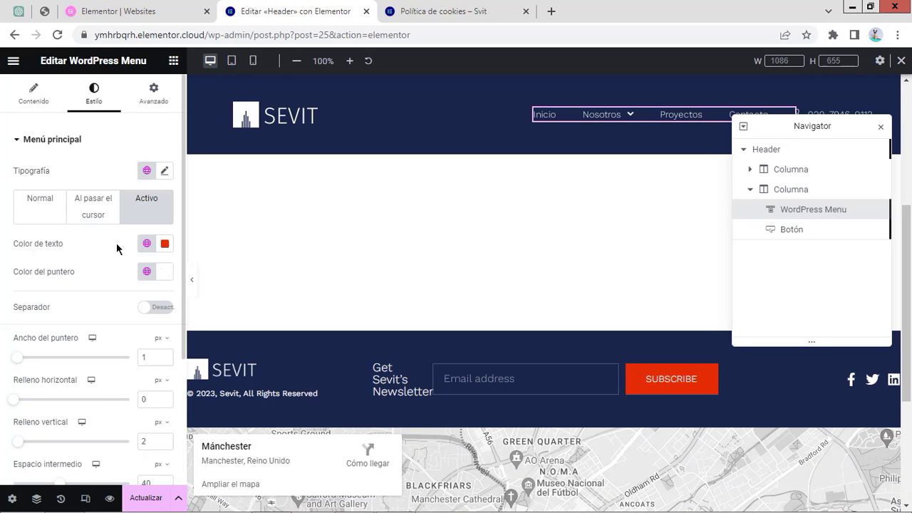
Set the dropdown submenu typography's text transform to Por defecto.
{"action": "scroll", "coordinate": [105, 401], "scroll_direction": "down", "scroll_amount": 3}
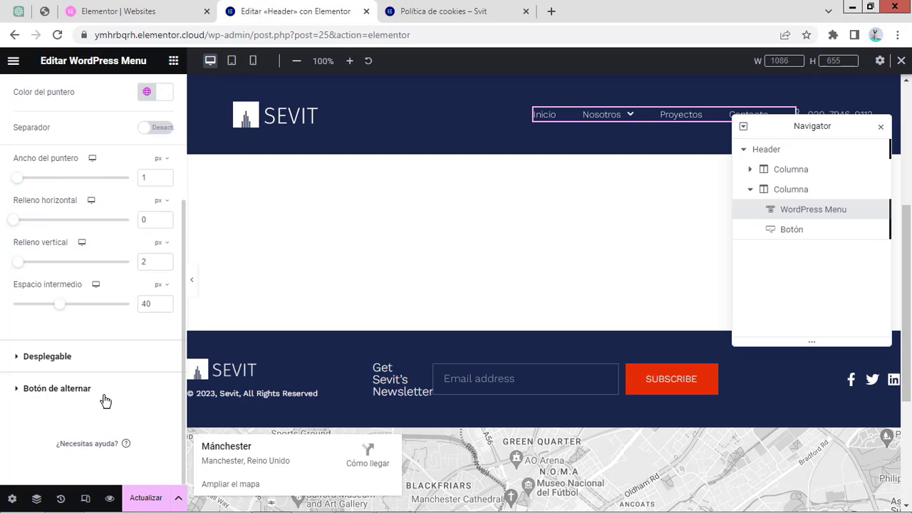
{"action": "left_click", "coordinate": [76, 357]}
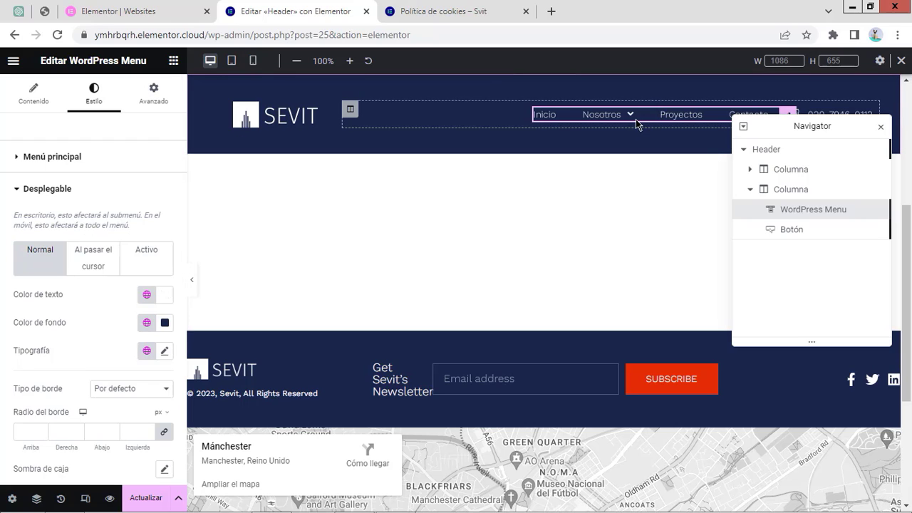
{"action": "mouse_move", "coordinate": [631, 119]}
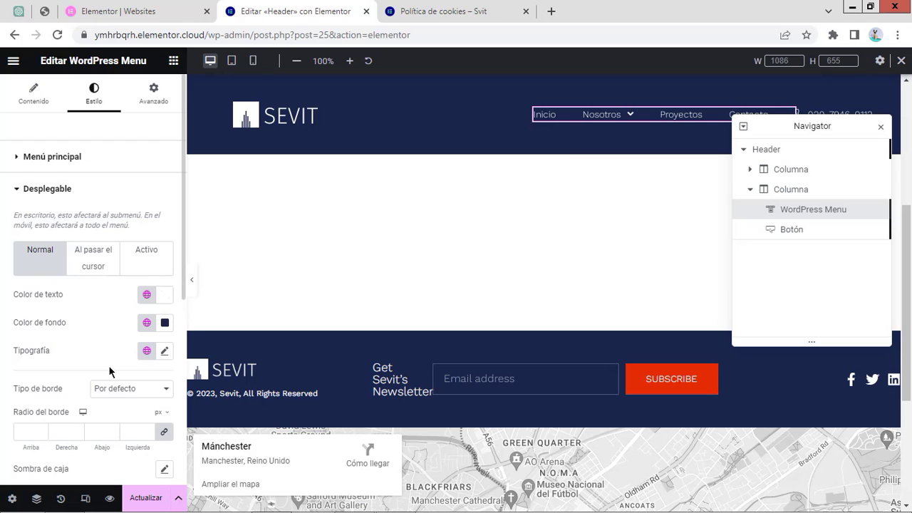
{"action": "scroll", "coordinate": [108, 365], "scroll_direction": "down", "scroll_amount": 2}
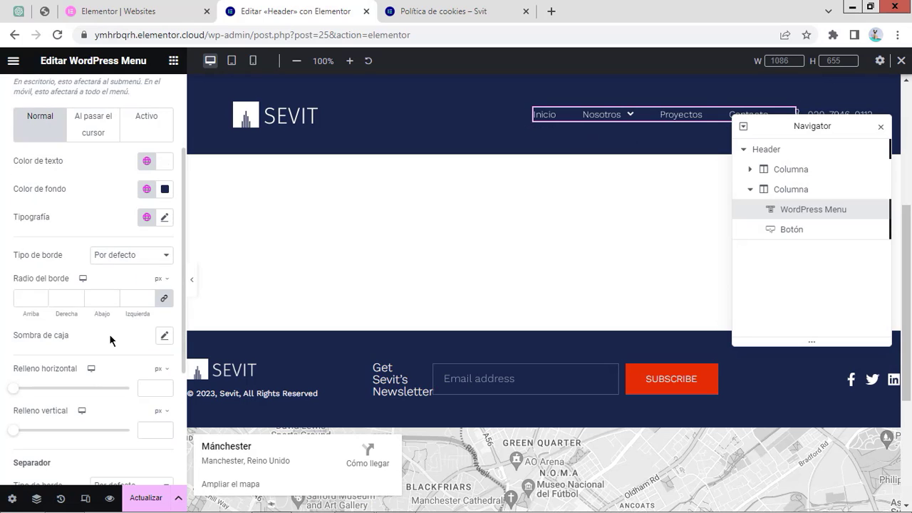
{"action": "left_click", "coordinate": [165, 219]}
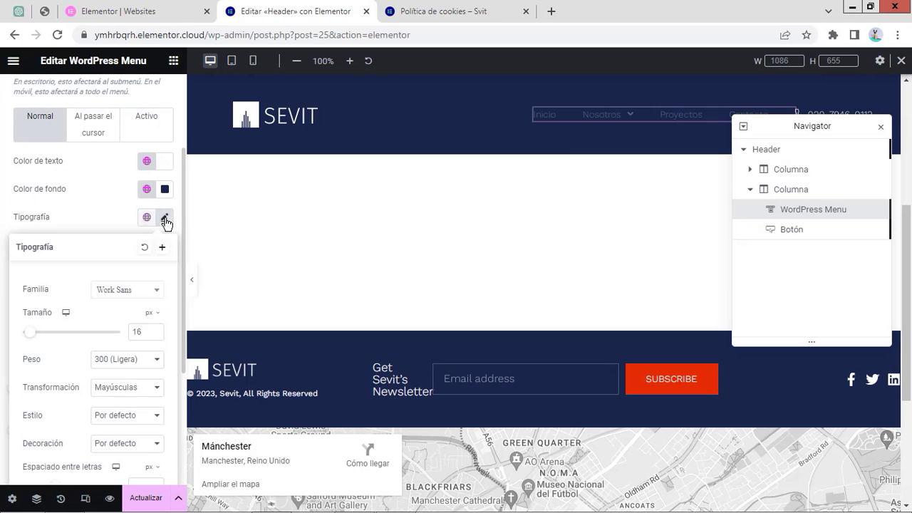
{"action": "left_click", "coordinate": [150, 388]}
{"action": "left_click", "coordinate": [129, 403]}
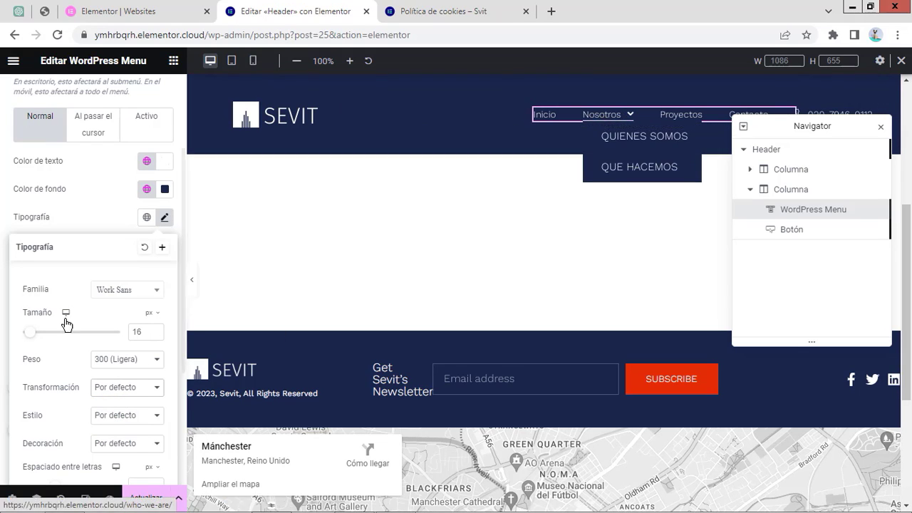
{"action": "scroll", "coordinate": [64, 320], "scroll_direction": "up", "scroll_amount": 1}
{"action": "left_click", "coordinate": [93, 200]}
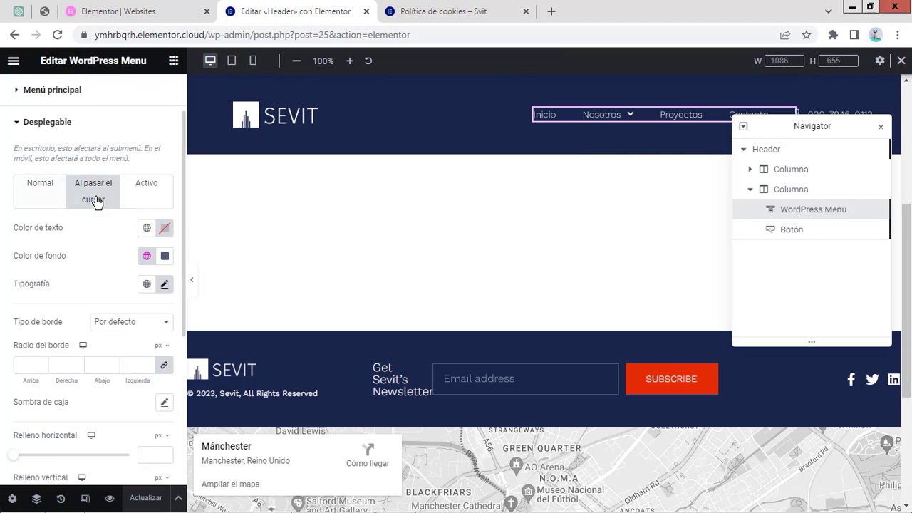
Give the hamburger toggle button a red hover colour.
{"action": "left_click", "coordinate": [145, 196]}
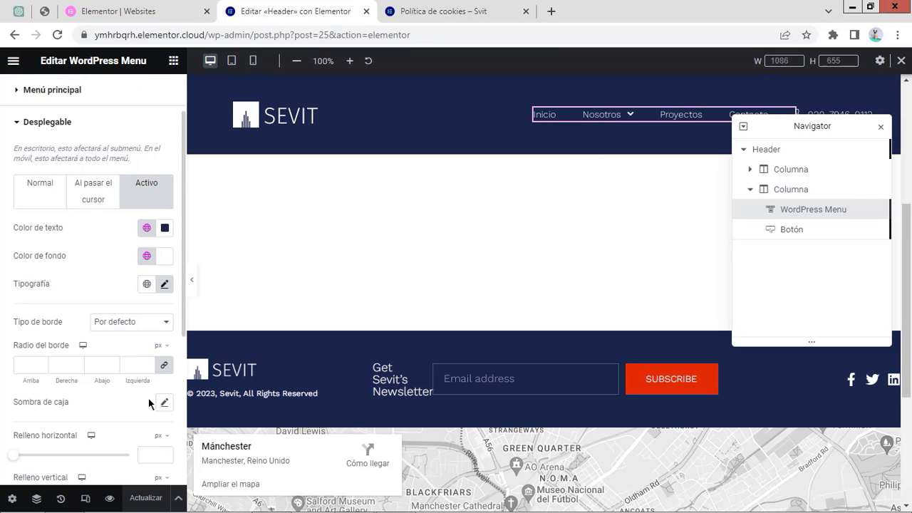
{"action": "scroll", "coordinate": [149, 404], "scroll_direction": "down", "scroll_amount": 4}
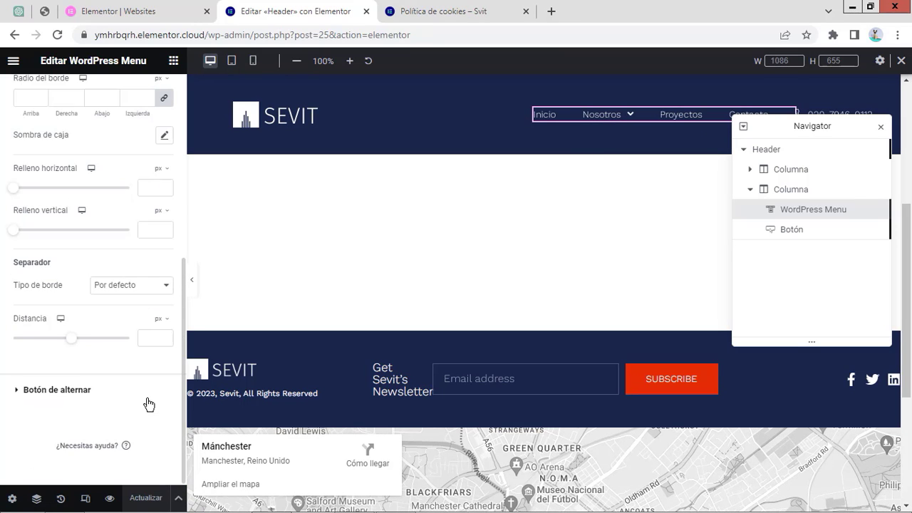
{"action": "left_click", "coordinate": [77, 393]}
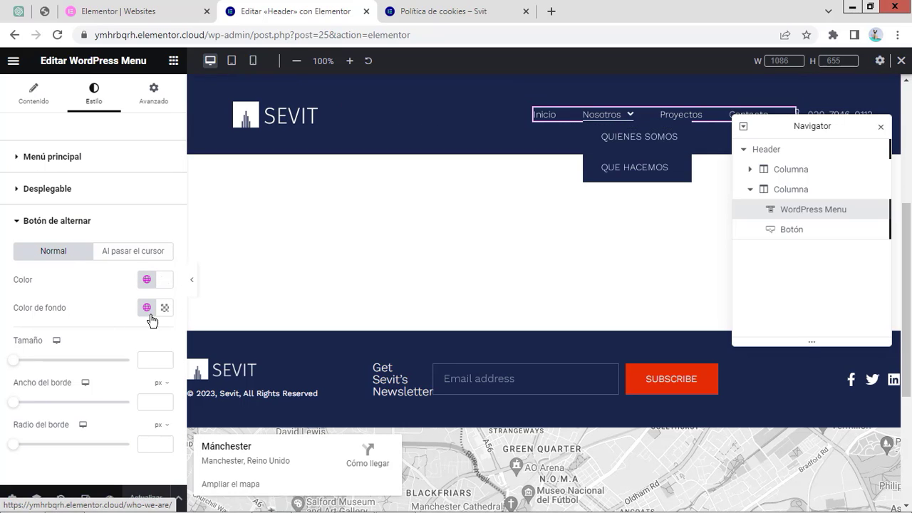
{"action": "left_click", "coordinate": [120, 254]}
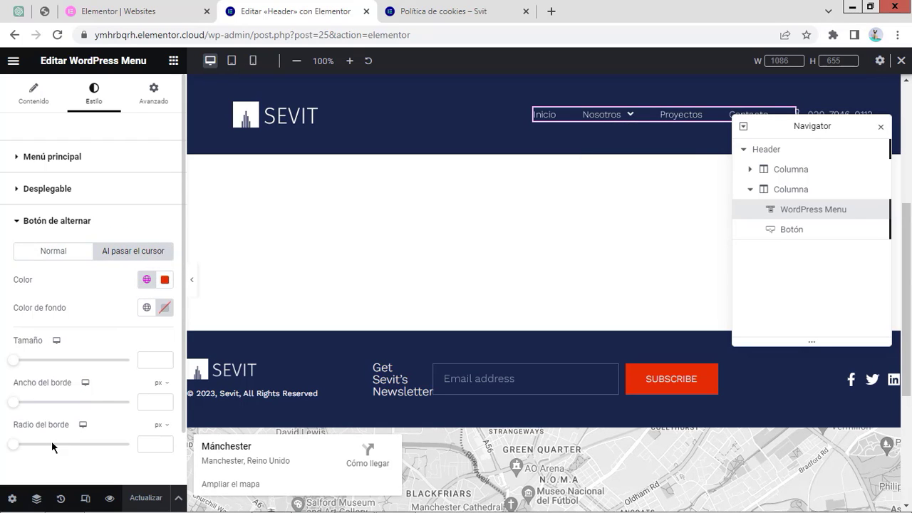
Preview the header at mobile width, return to desktop, and close the Navigator.
{"action": "left_click", "coordinate": [253, 60]}
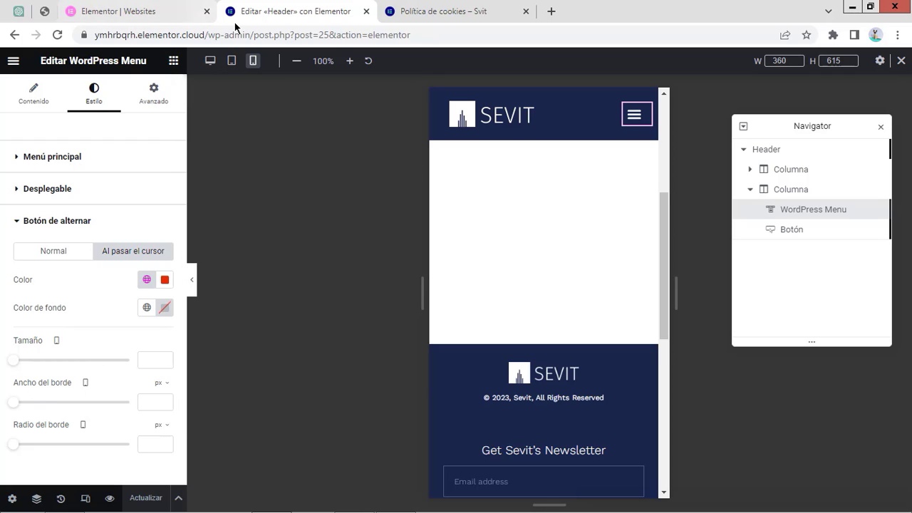
{"action": "left_click", "coordinate": [211, 64]}
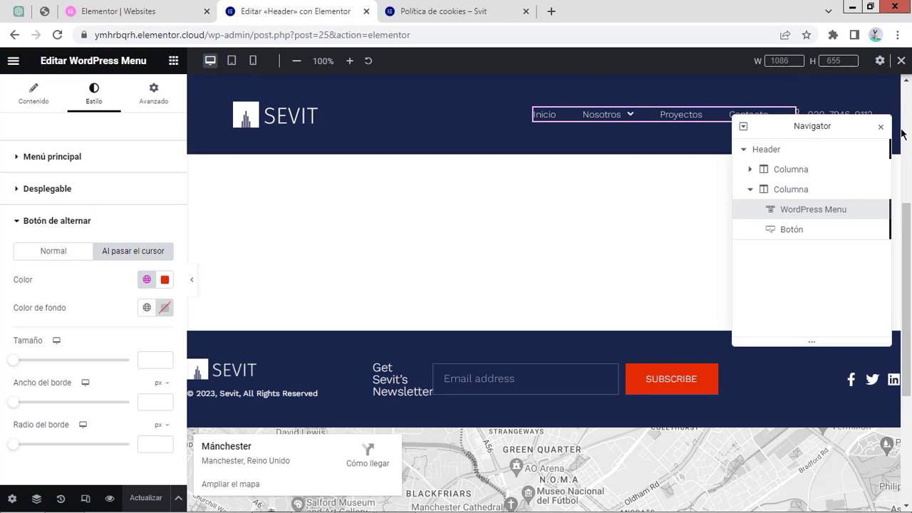
{"action": "left_click", "coordinate": [881, 127]}
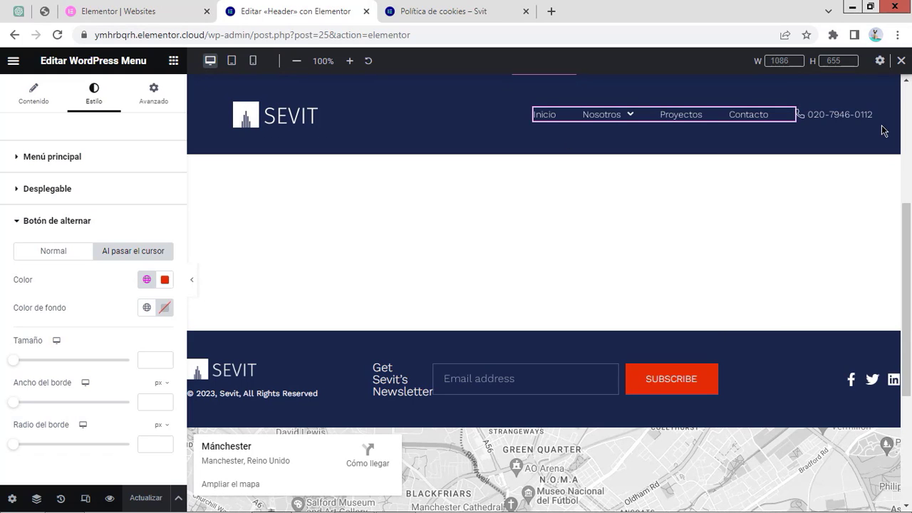
Select the header's phone-number button and review its label and tel: link.
{"action": "left_click", "coordinate": [820, 119]}
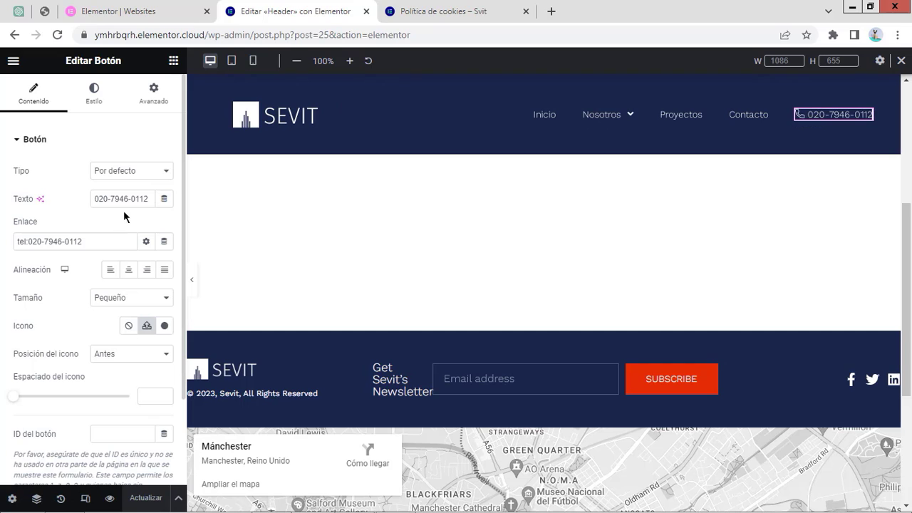
{"action": "left_click_drag", "start_coordinate": [99, 198], "coordinate": [39, 199]}
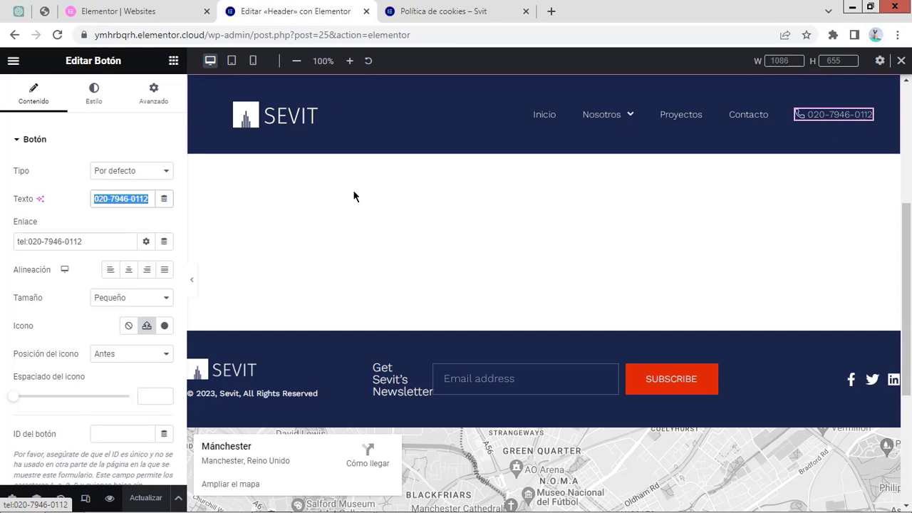
{"action": "left_click_drag", "start_coordinate": [87, 243], "coordinate": [34, 249]}
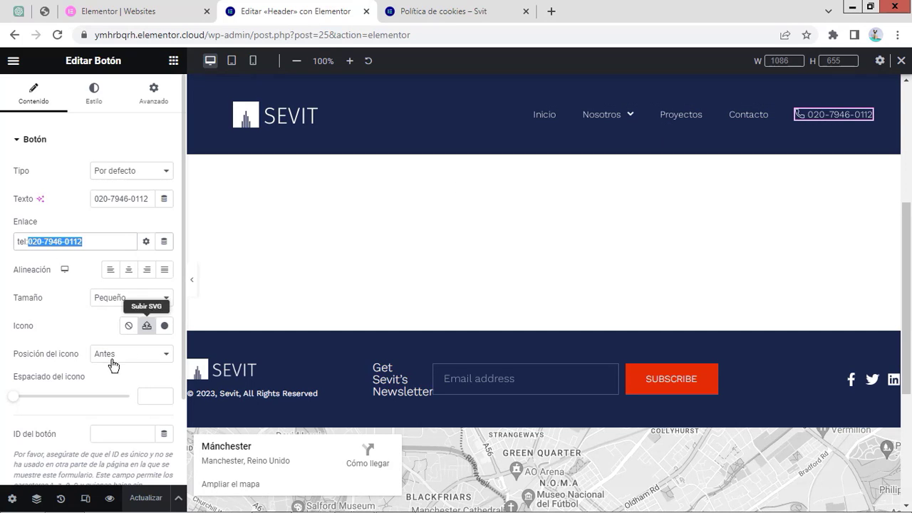
{"action": "scroll", "coordinate": [89, 442], "scroll_direction": "down", "scroll_amount": 2}
{"action": "scroll", "coordinate": [91, 448], "scroll_direction": "up", "scroll_amount": 2}
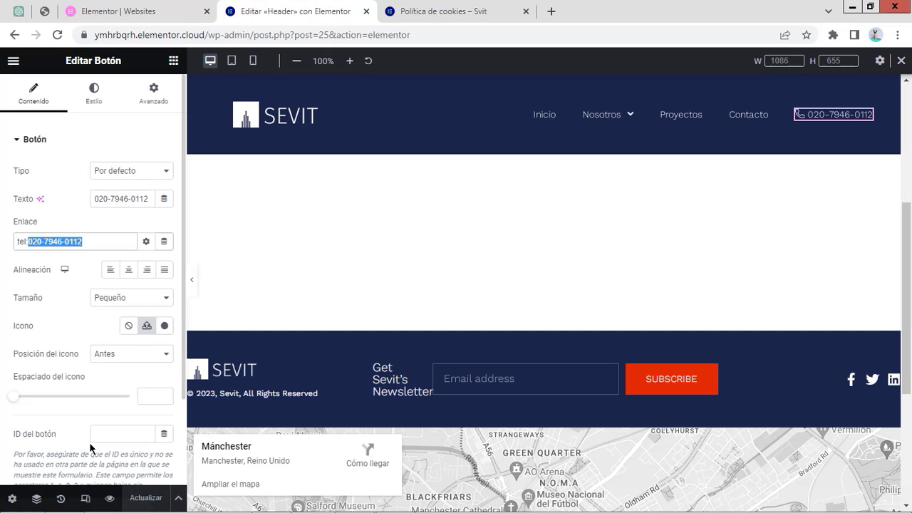
Collapse the button's typography style settings, return to its content, and show the Elementos widget panel.
{"action": "left_click", "coordinate": [95, 104]}
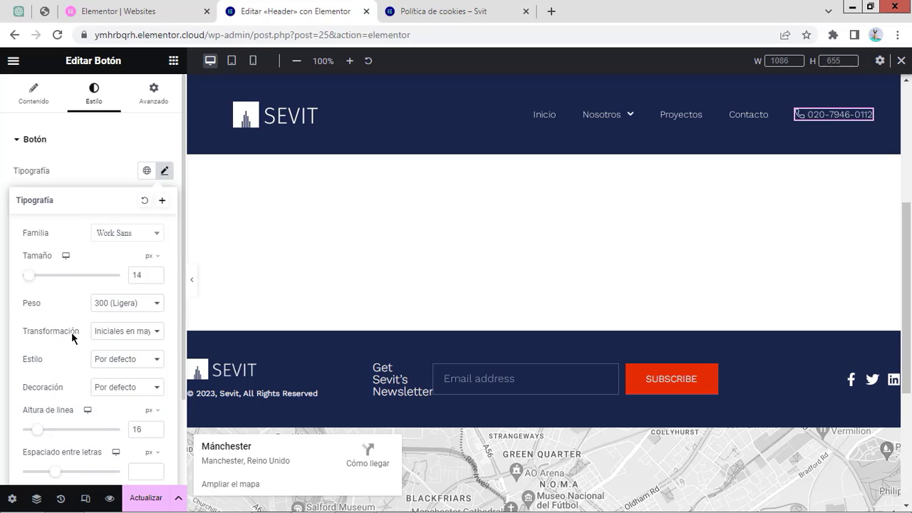
{"action": "left_click", "coordinate": [100, 141]}
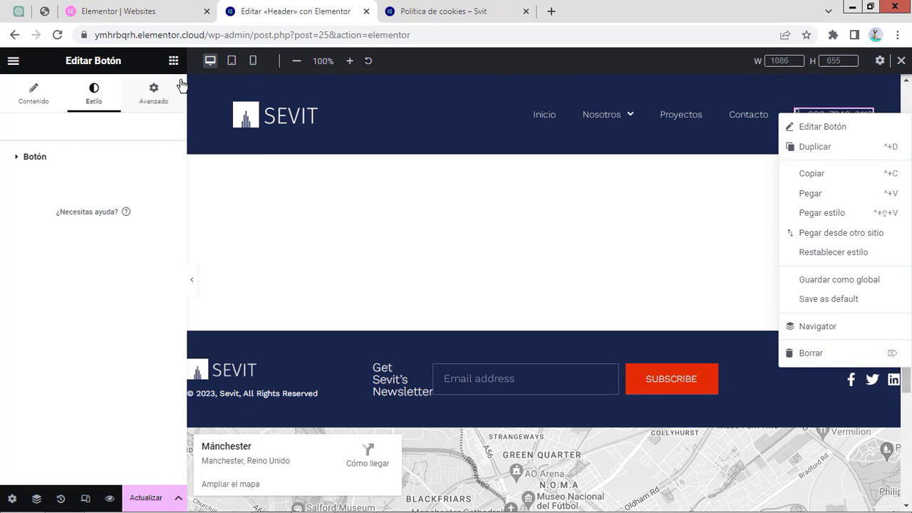
{"action": "left_click", "coordinate": [33, 90]}
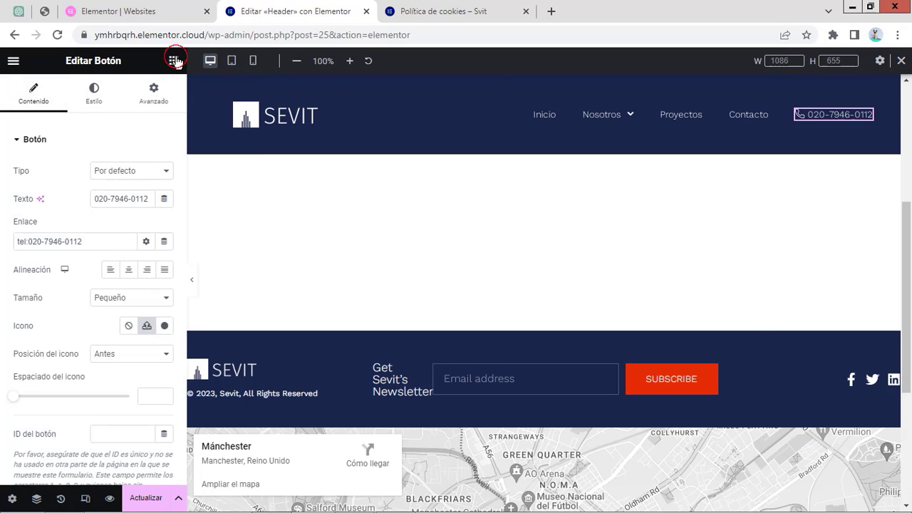
{"action": "left_click", "coordinate": [173, 61]}
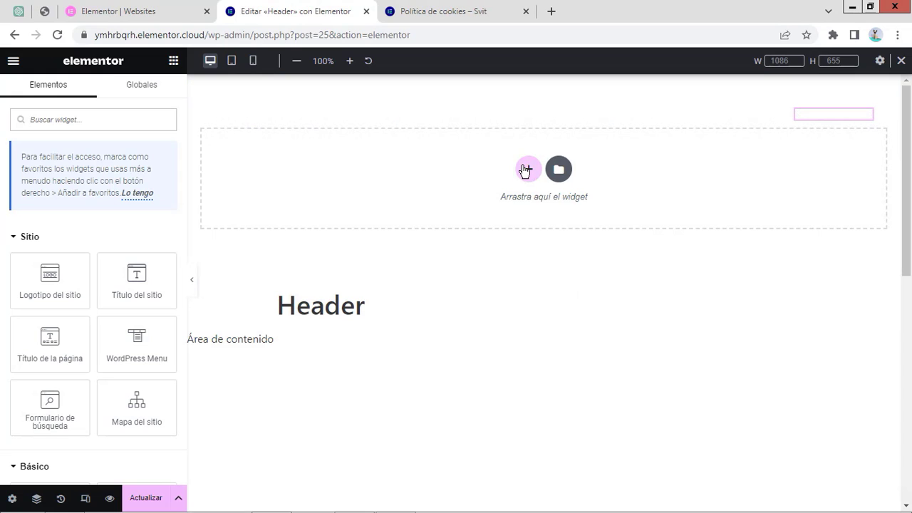
Add a one-column section, then delete it (Borrar) from the Navigator.
{"action": "left_click", "coordinate": [526, 168]}
{"action": "left_click", "coordinate": [348, 204]}
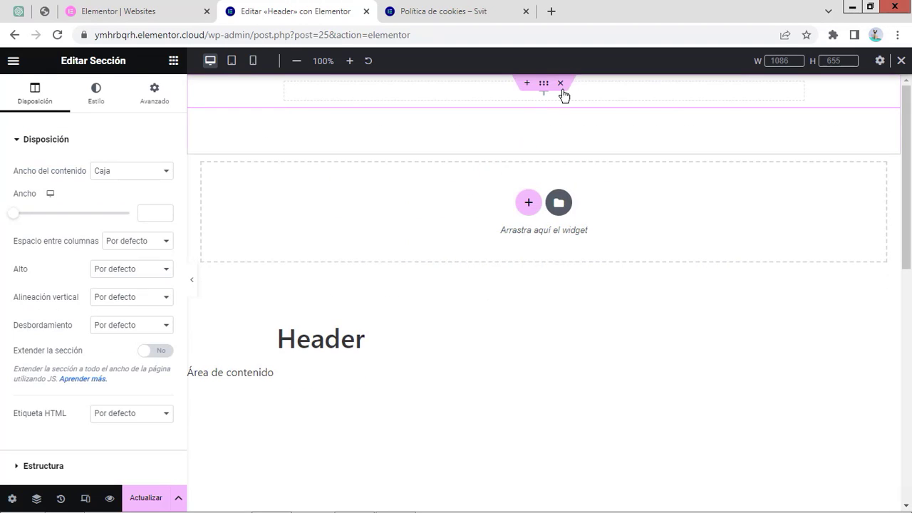
{"action": "left_click", "coordinate": [36, 499]}
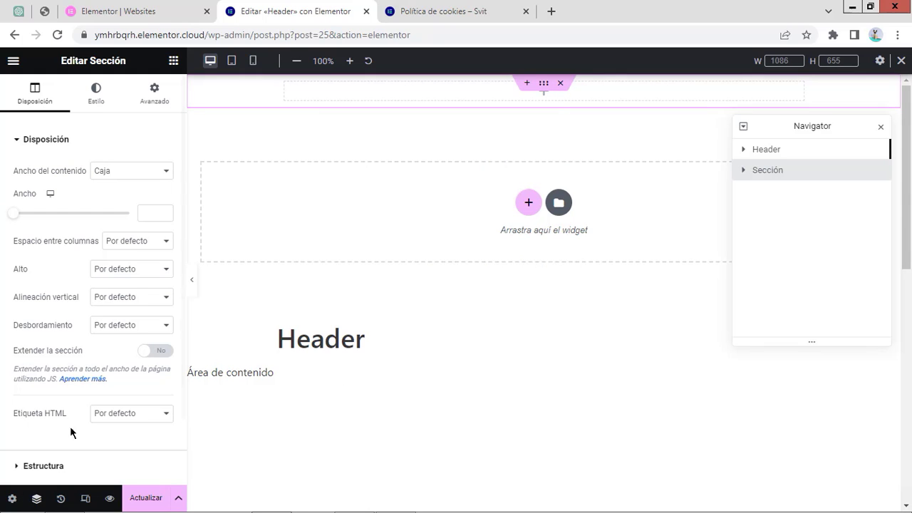
{"action": "right_click", "coordinate": [853, 177]}
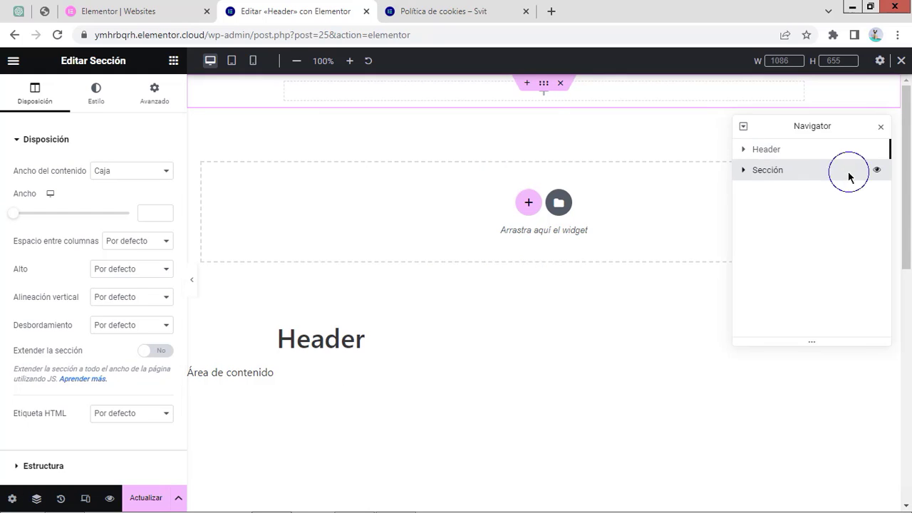
{"action": "left_click", "coordinate": [802, 367]}
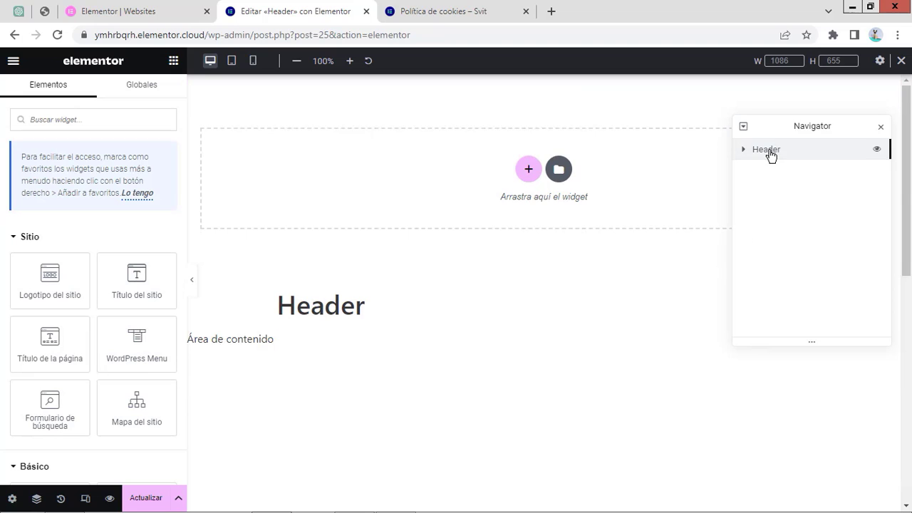
Close the Navigator and save the Header template with Actualizar.
{"action": "left_click", "coordinate": [769, 154]}
{"action": "scroll", "coordinate": [479, 157], "scroll_direction": "down", "scroll_amount": 3}
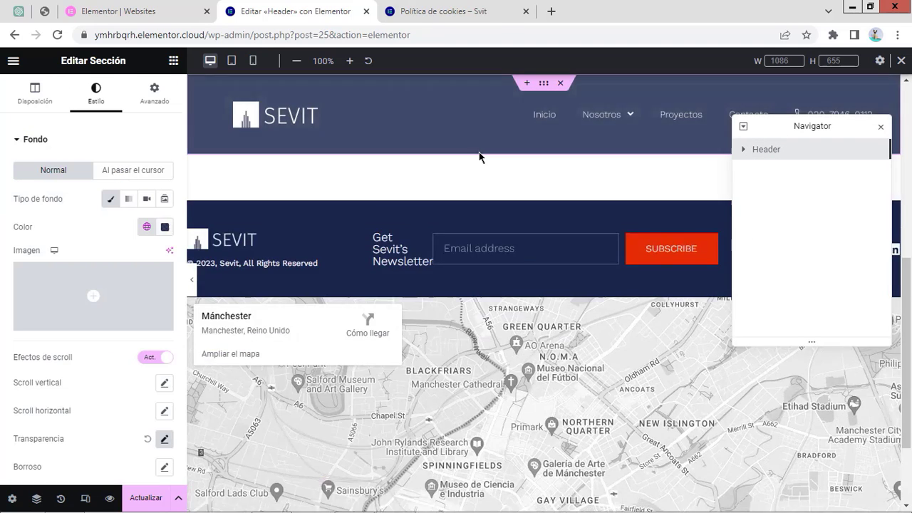
{"action": "scroll", "coordinate": [480, 158], "scroll_direction": "up", "scroll_amount": 3}
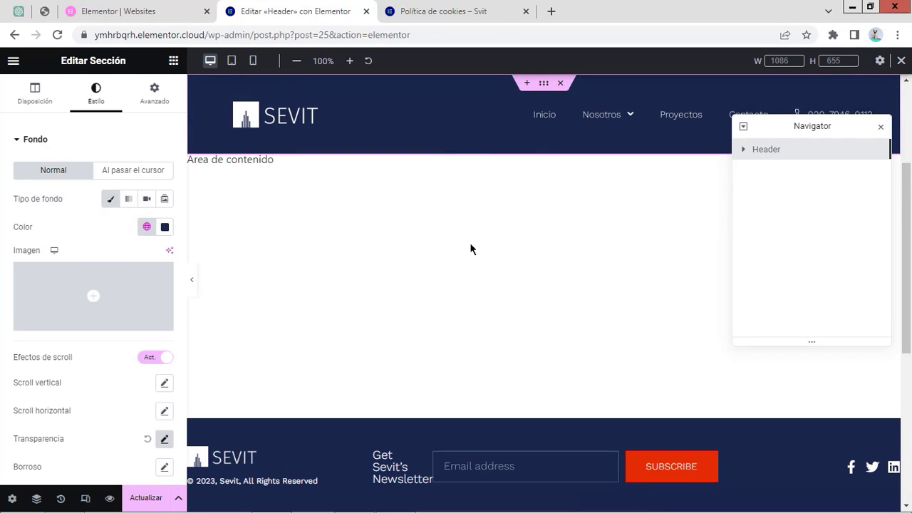
{"action": "left_click", "coordinate": [882, 128]}
{"action": "left_click", "coordinate": [144, 498]}
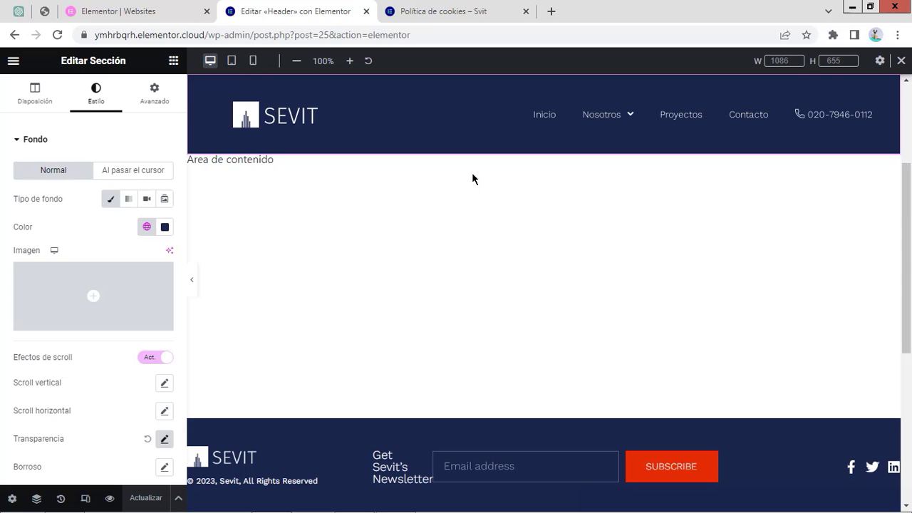
{"action": "left_click", "coordinate": [16, 62]}
Exit the editor via Salir, applying the exit destination and confirming leaving.
{"action": "left_click", "coordinate": [49, 293]}
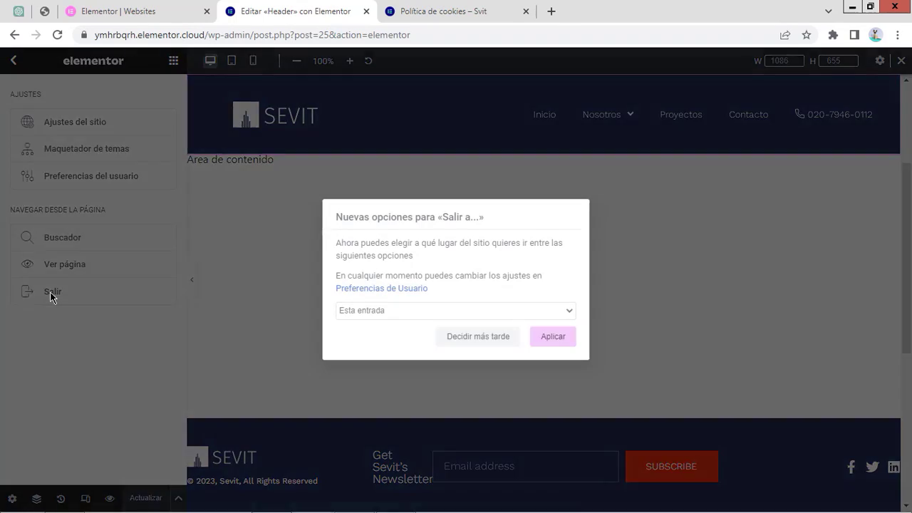
{"action": "left_click", "coordinate": [548, 339]}
{"action": "left_click", "coordinate": [496, 124]}
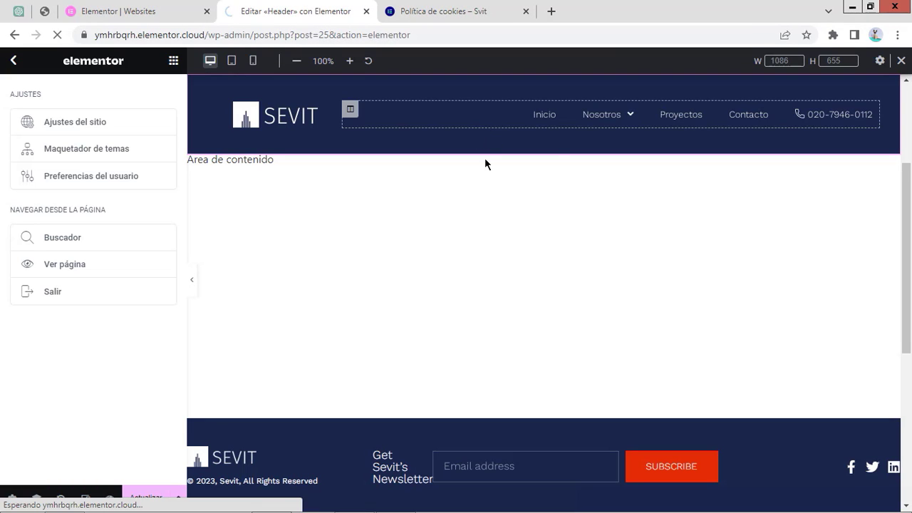
Check the updated header on the reloaded cookies page and home page, then return to the template tab.
{"action": "left_click", "coordinate": [421, 11]}
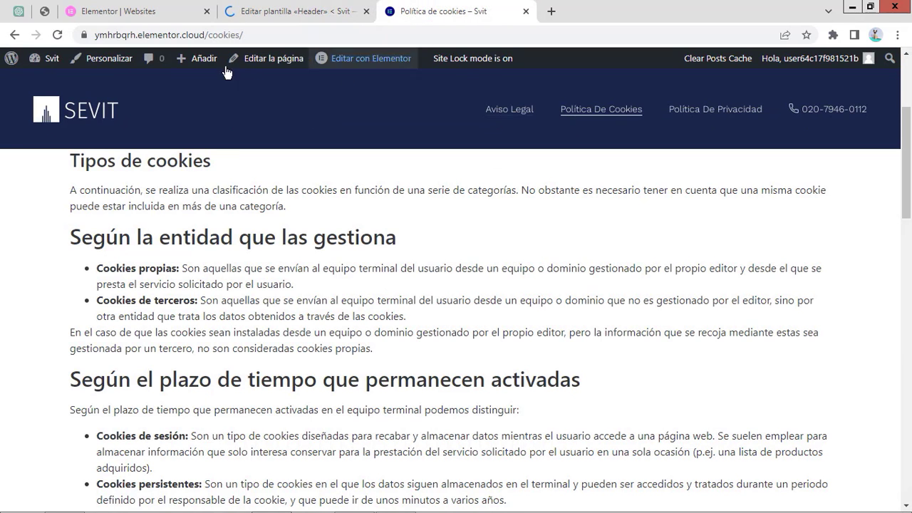
{"action": "left_click", "coordinate": [57, 35]}
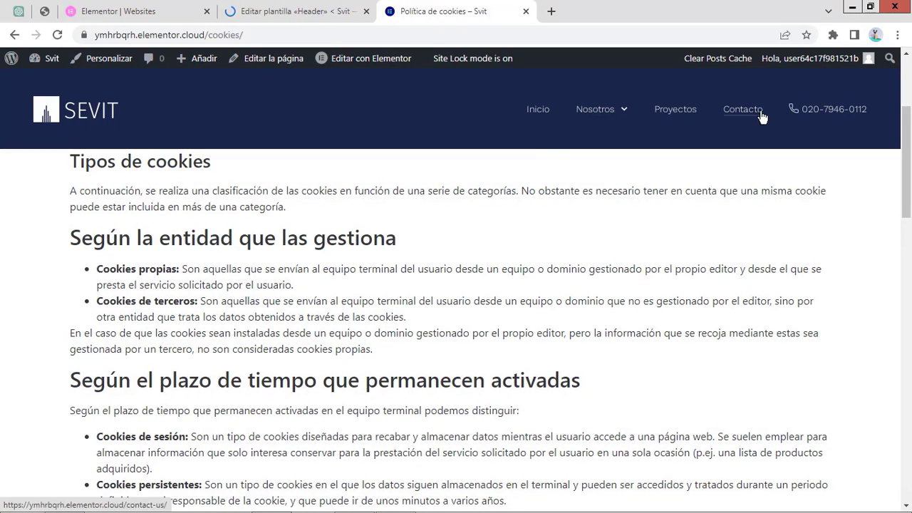
{"action": "scroll", "coordinate": [759, 292], "scroll_direction": "down", "scroll_amount": 2}
{"action": "scroll", "coordinate": [762, 301], "scroll_direction": "up", "scroll_amount": 3}
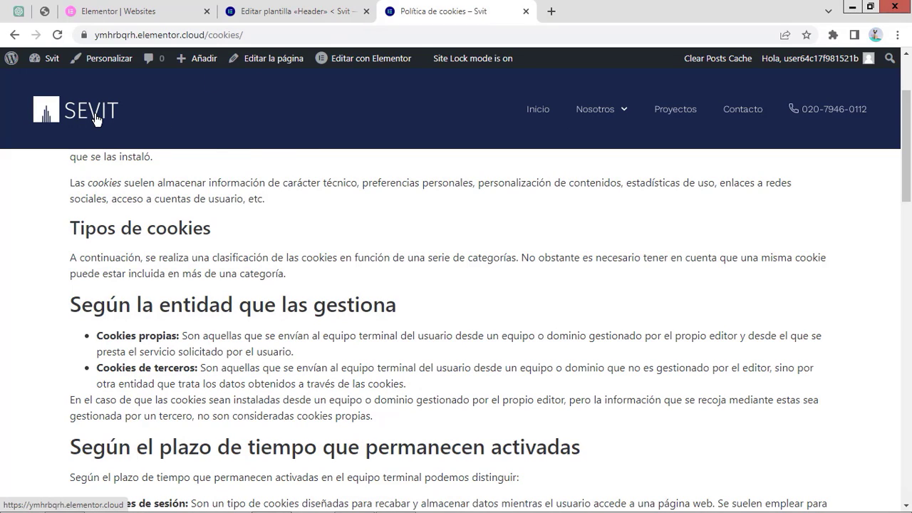
{"action": "left_click", "coordinate": [159, 130]}
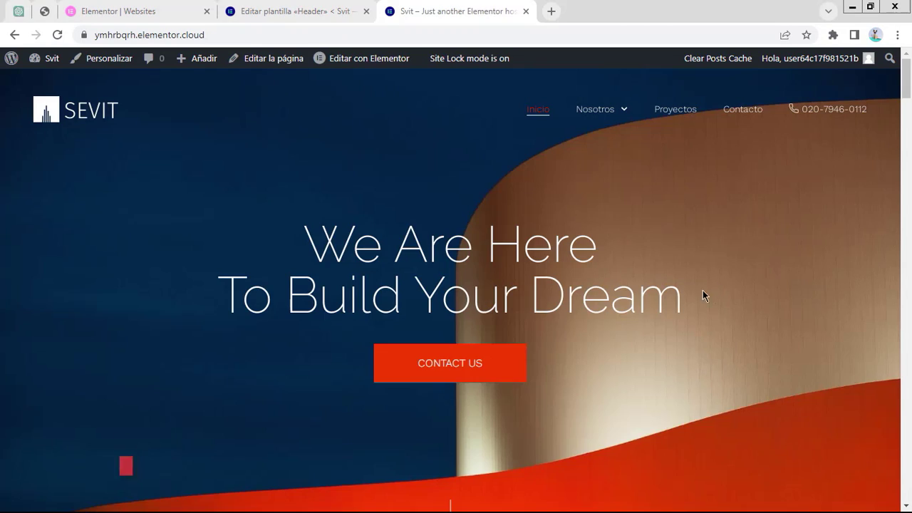
{"action": "left_click_drag", "start_coordinate": [908, 105], "coordinate": [908, 476]}
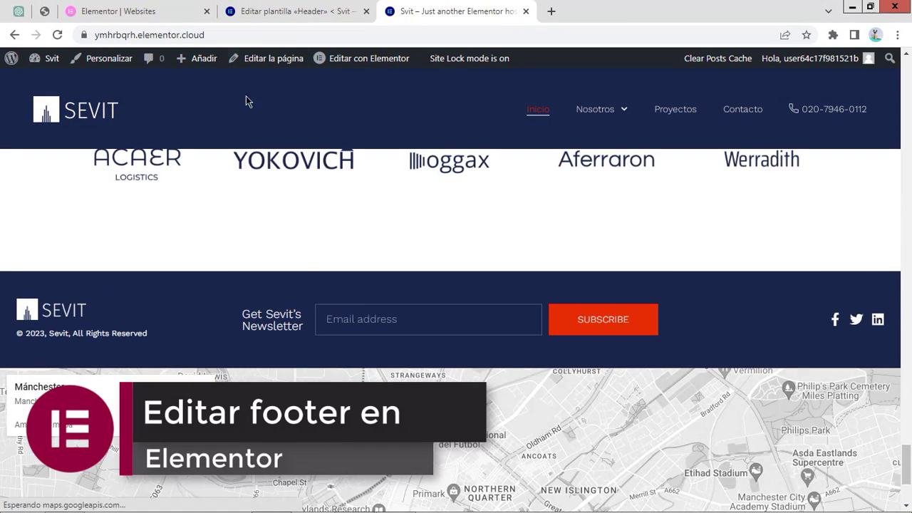
{"action": "left_click", "coordinate": [264, 12]}
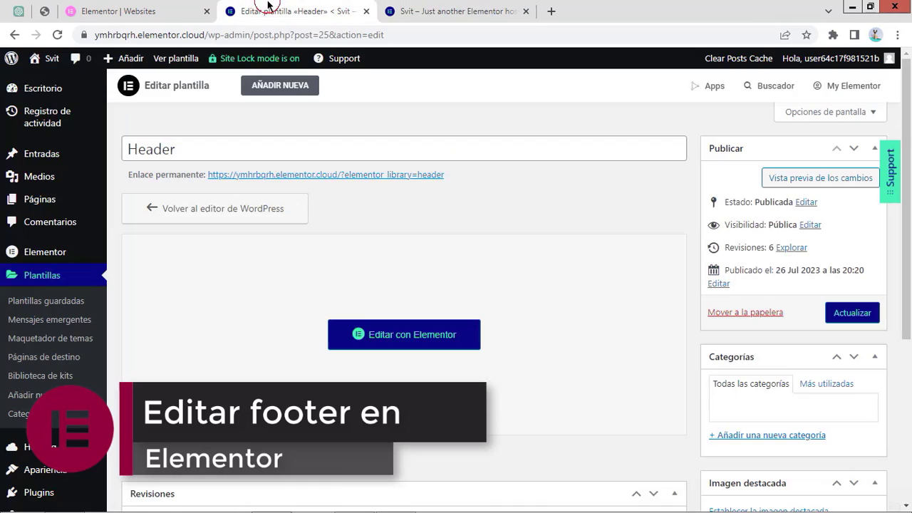
In Maquetador de temas, pick the Footer part and open its Footer template with Editar.
{"action": "left_click", "coordinate": [47, 336]}
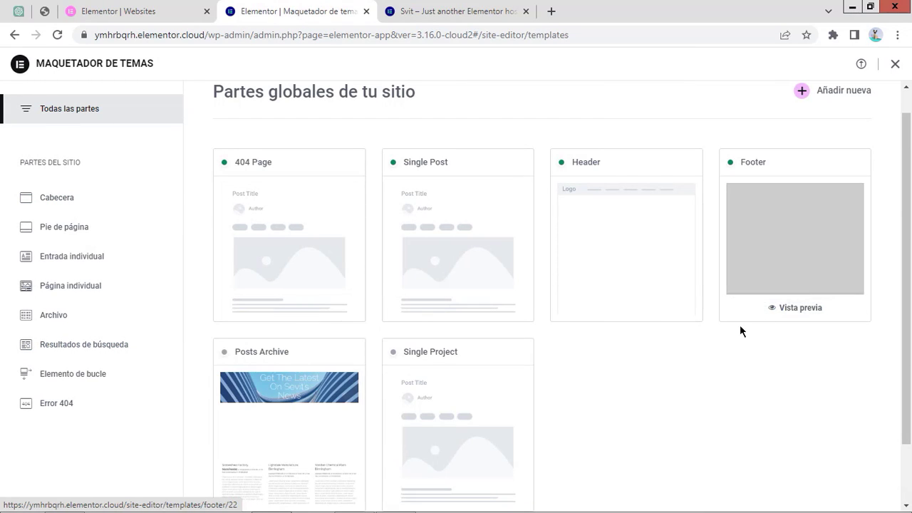
{"action": "left_click", "coordinate": [777, 194]}
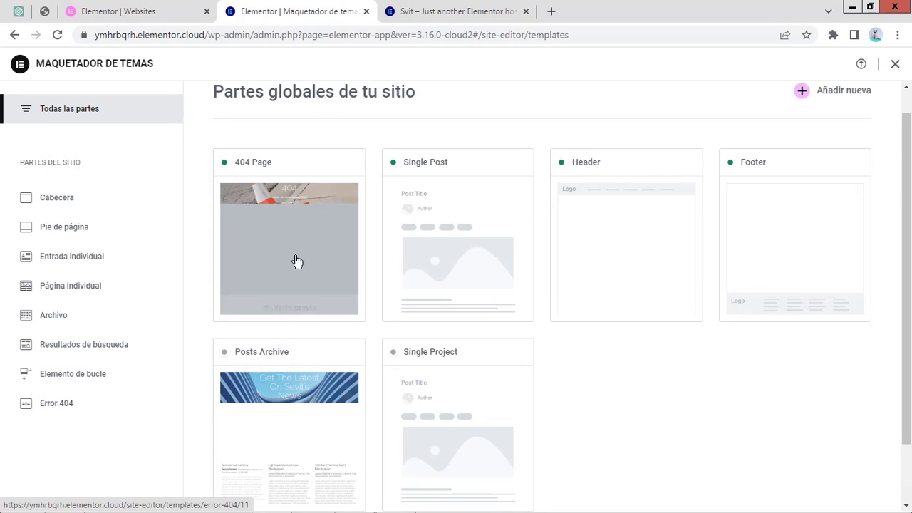
{"action": "left_click", "coordinate": [785, 210]}
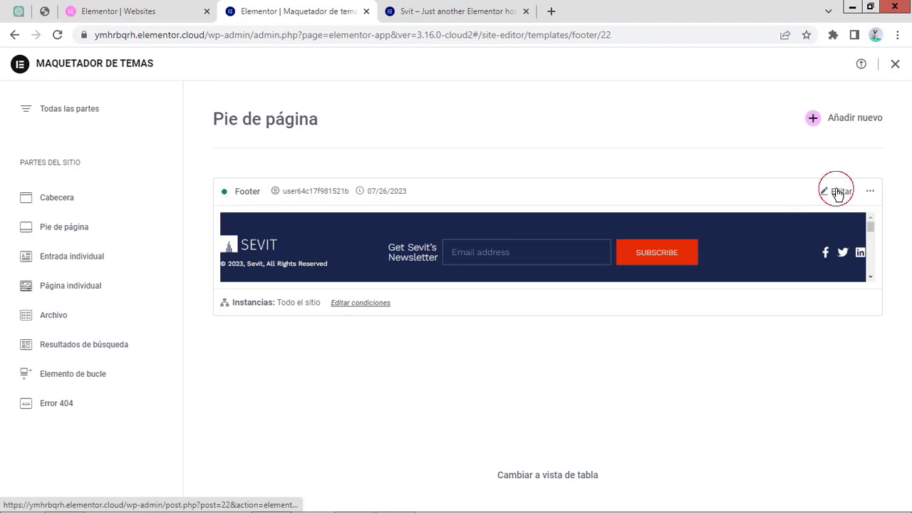
{"action": "left_click", "coordinate": [838, 191]}
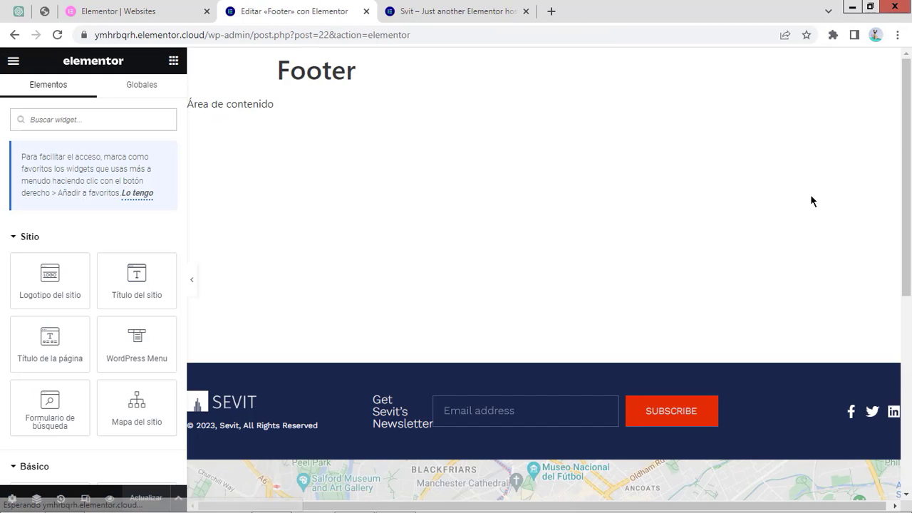
Select the footer copyright text and open its Fecha y hora actuales tag's Avanzado options.
{"action": "scroll", "coordinate": [516, 331], "scroll_direction": "down", "scroll_amount": 2}
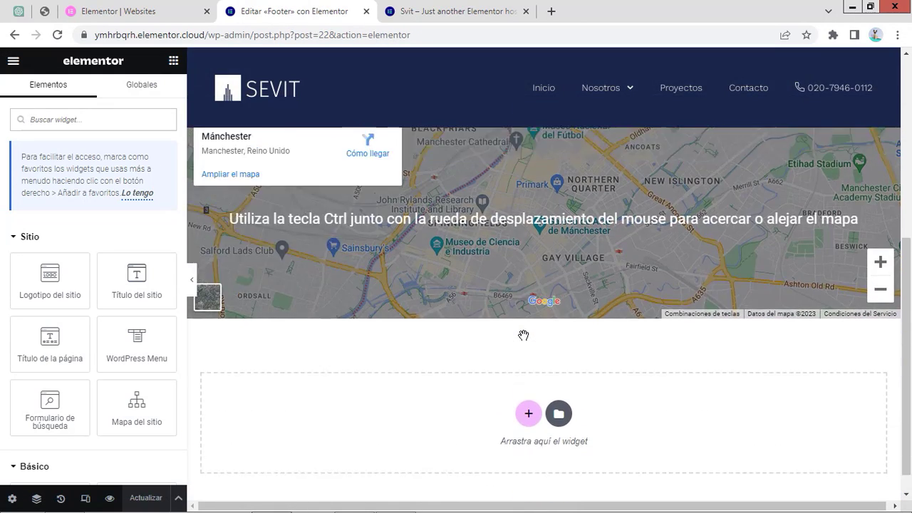
{"action": "scroll", "coordinate": [524, 335], "scroll_direction": "up", "scroll_amount": 3}
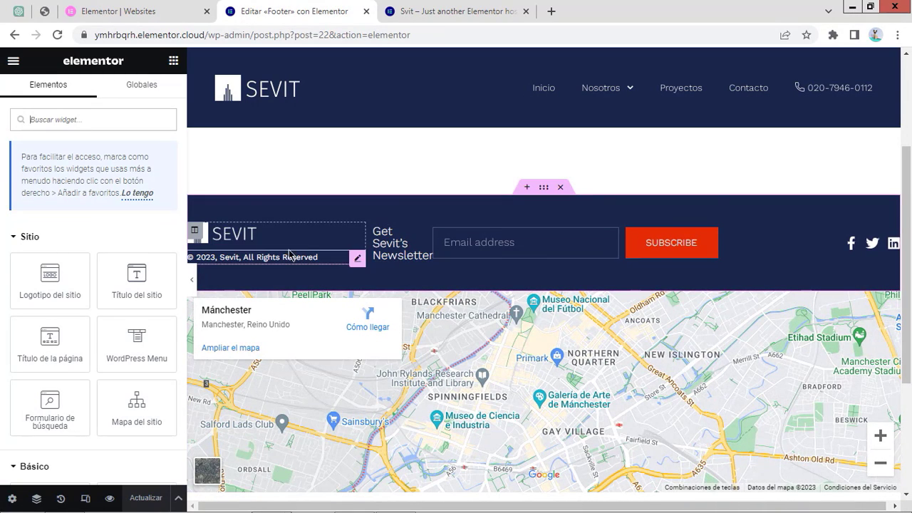
{"action": "left_click", "coordinate": [271, 245]}
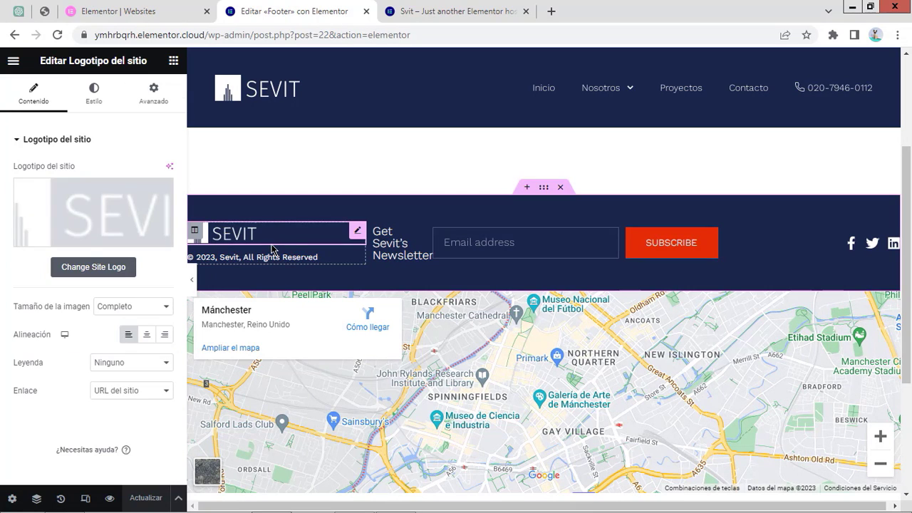
{"action": "left_click", "coordinate": [265, 258]}
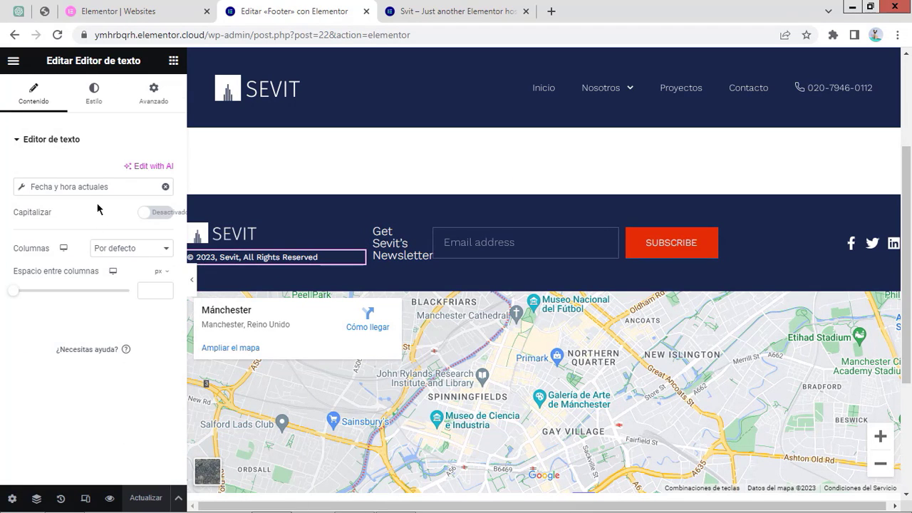
{"action": "left_click", "coordinate": [23, 189]}
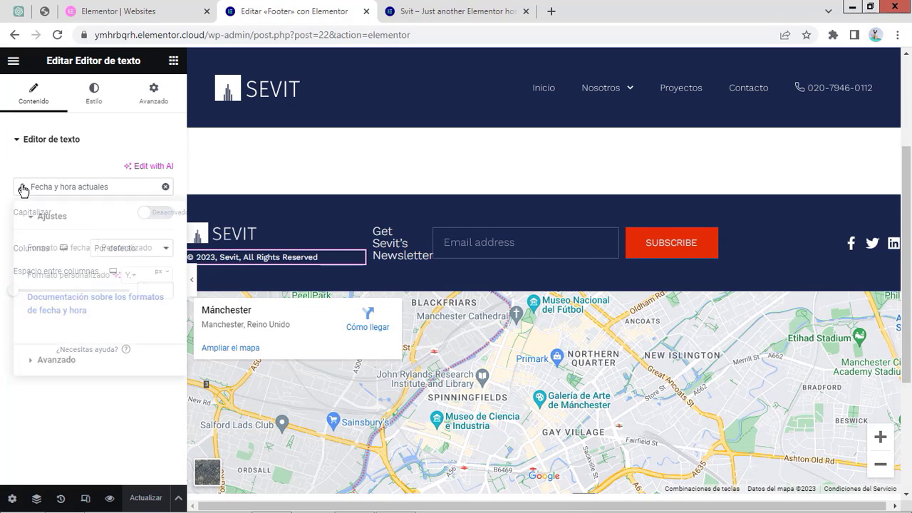
{"action": "left_click", "coordinate": [57, 360]}
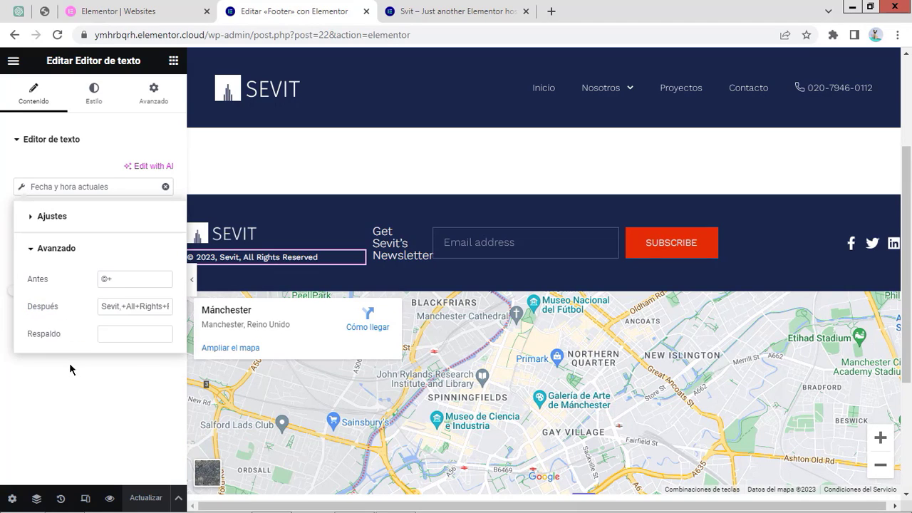
Rewrite the Después text as 'Sevit, Todos los derechos reservados' and close the popup.
{"action": "double_click", "coordinate": [129, 309]}
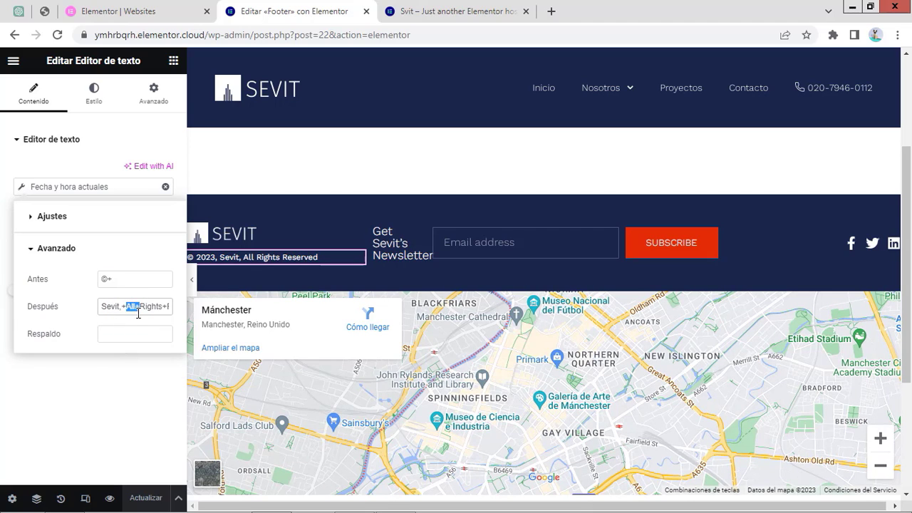
{"action": "left_click_drag", "start_coordinate": [139, 313], "coordinate": [136, 314]}
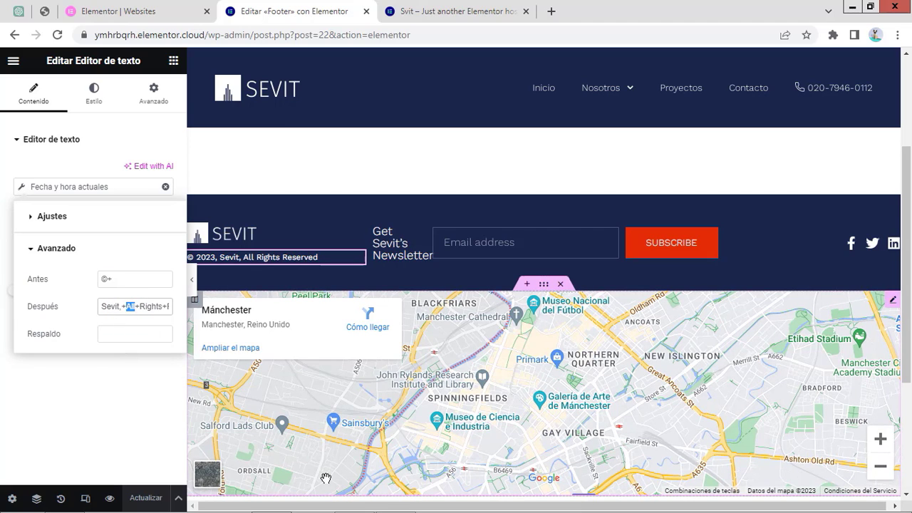
{"action": "type", "text": "Todos"}
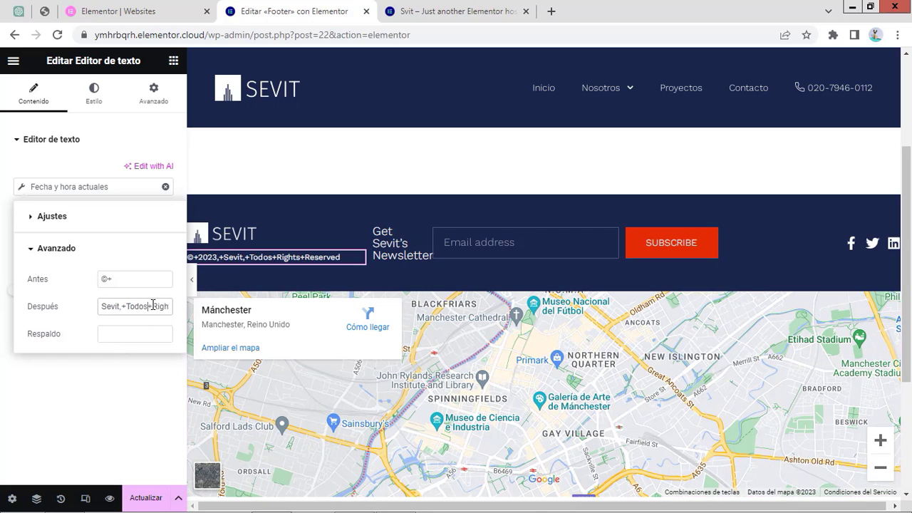
{"action": "left_click_drag", "start_coordinate": [153, 306], "coordinate": [185, 308]}
{"action": "left_click", "coordinate": [122, 302]}
{"action": "left_click_drag", "start_coordinate": [129, 303], "coordinate": [155, 311]}
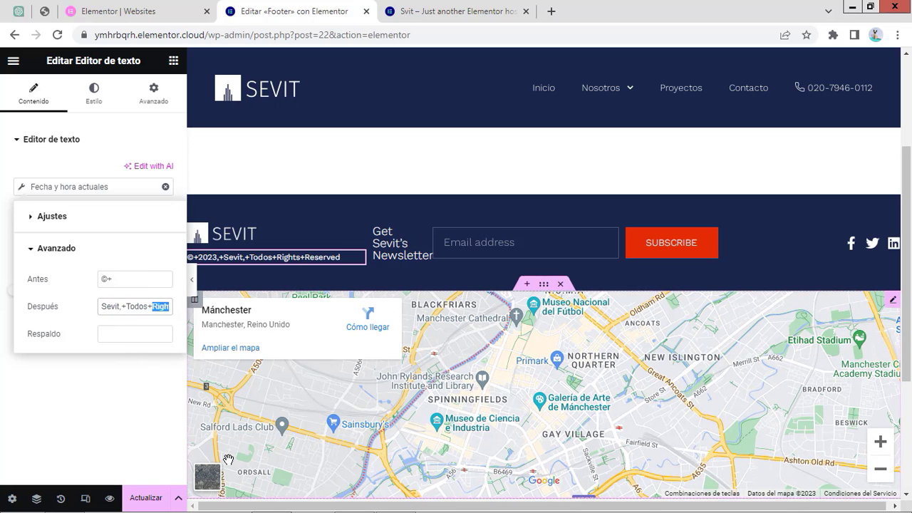
{"action": "type", "text": "los derec"}
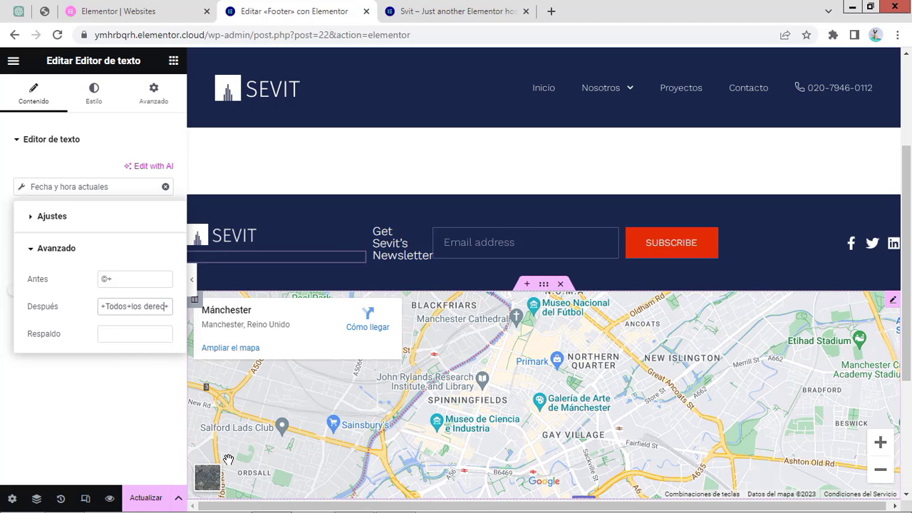
{"action": "type", "text": "hos"}
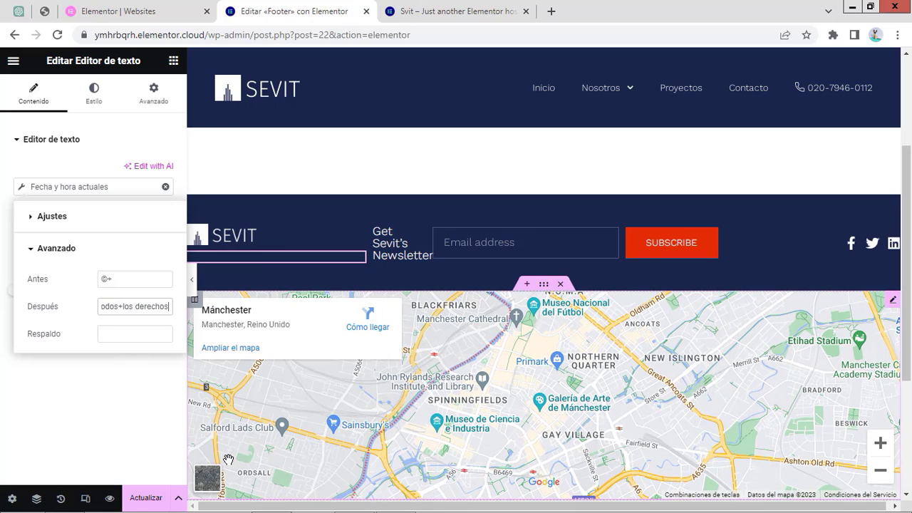
{"action": "type", "text": "+Reserved"}
{"action": "key", "text": "BackSpace"}
{"action": "key", "text": "BackSpace"}
{"action": "key", "text": "BackSpace"}
{"action": "key", "text": "BackSpace"}
{"action": "key", "text": "BackSpace"}
{"action": "key", "text": "BackSpace"}
{"action": "key", "text": "BackSpace"}
{"action": "key", "text": "BackSpace"}
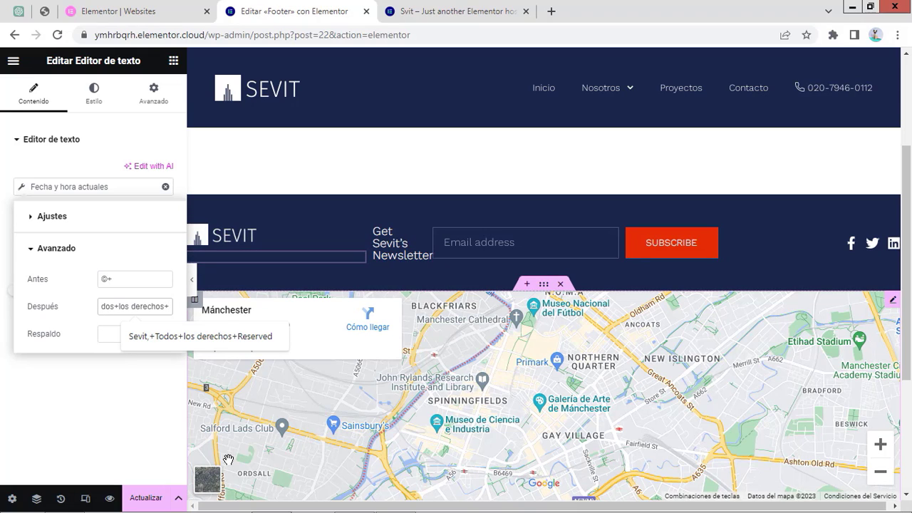
{"action": "type", "text": "reservados"}
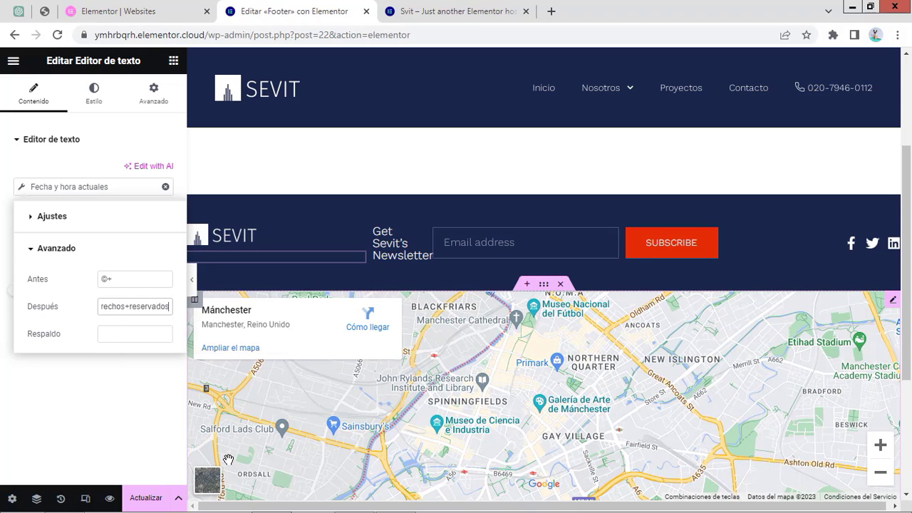
{"action": "triple_click", "coordinate": [171, 309]}
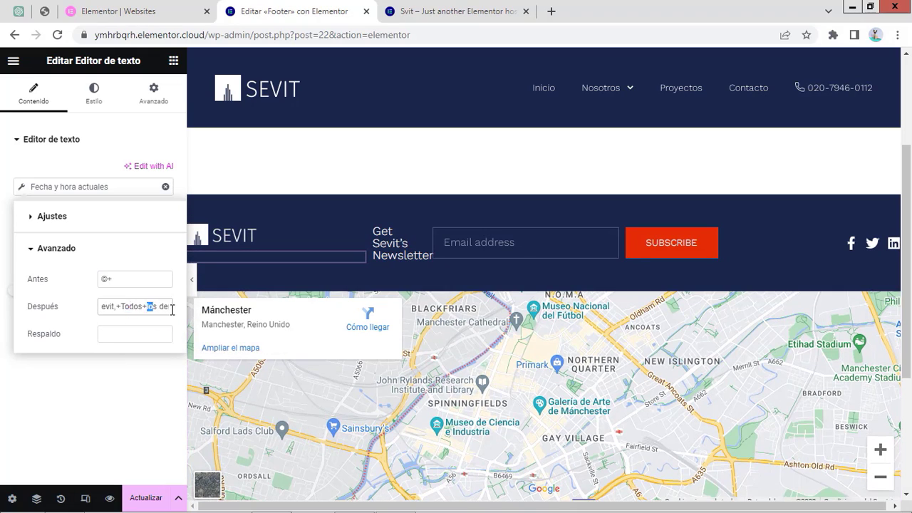
{"action": "left_click", "coordinate": [131, 395]}
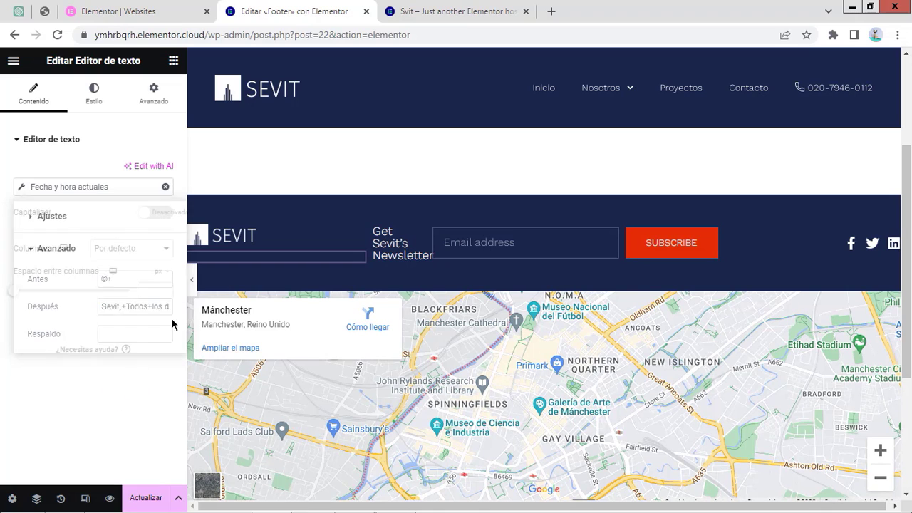
Delete the newsletter email form with its Subscribe button using Borrar from the context menu.
{"action": "left_click", "coordinate": [391, 253]}
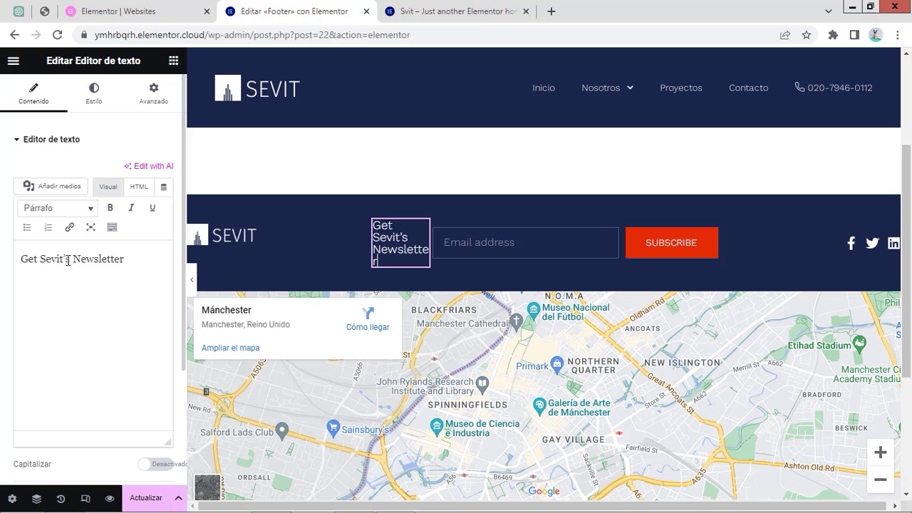
{"action": "left_click_drag", "start_coordinate": [135, 264], "coordinate": [1, 267]}
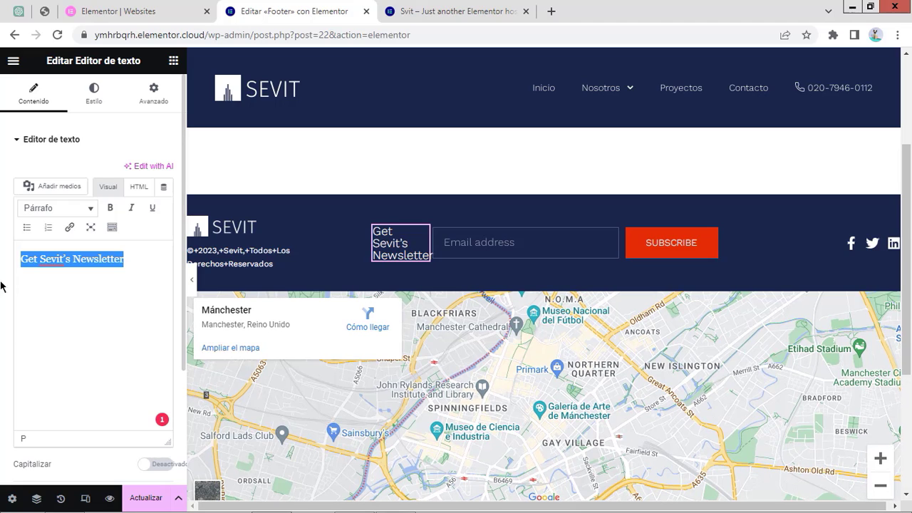
{"action": "right_click", "coordinate": [601, 251]}
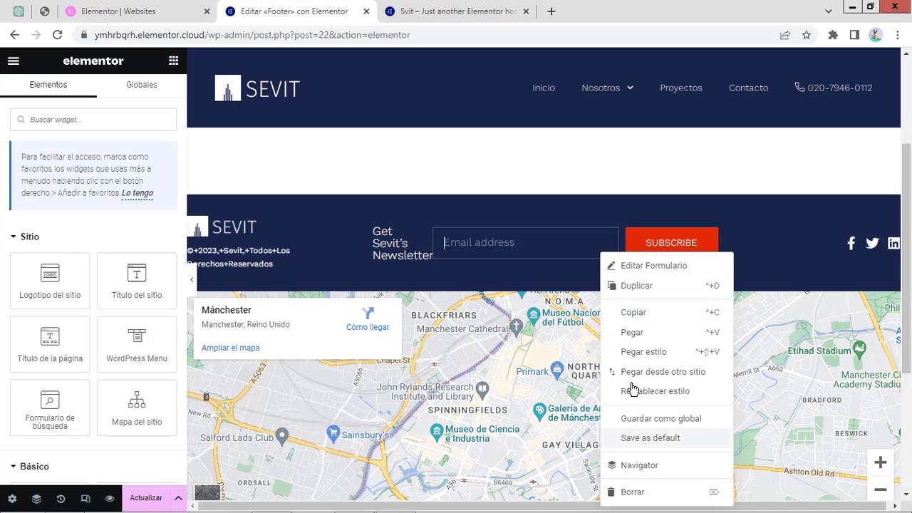
{"action": "right_click", "coordinate": [527, 229]}
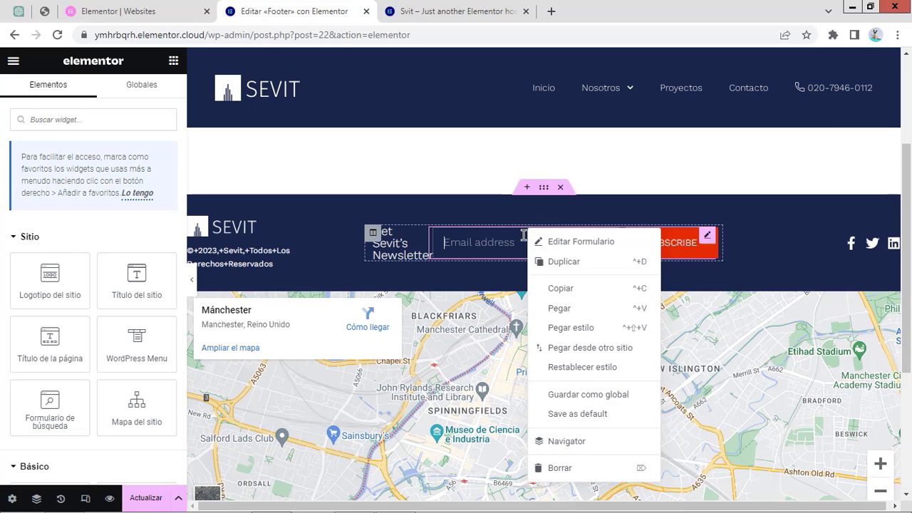
{"action": "right_click", "coordinate": [704, 241]}
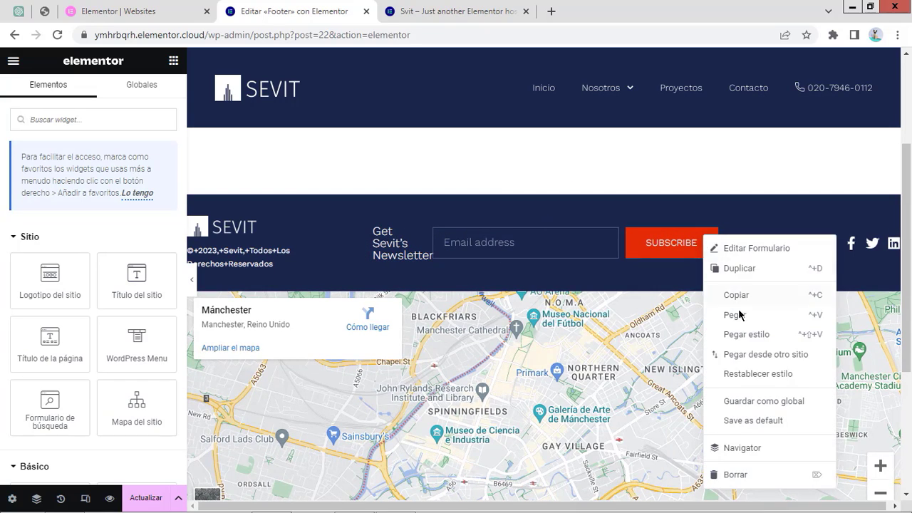
{"action": "left_click", "coordinate": [732, 476]}
{"action": "right_click", "coordinate": [560, 244]}
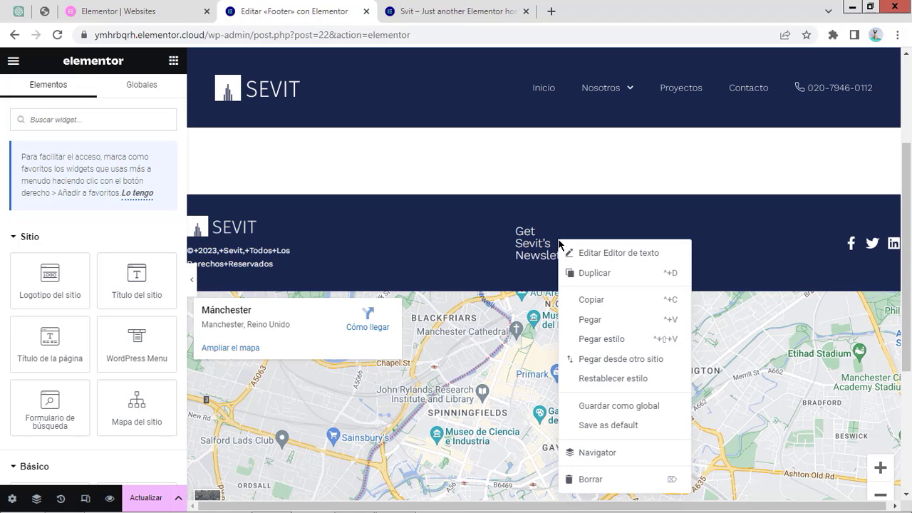
Delete the Get Sevit's Newsletter heading and revisit the copyright tag's Después suffix under Avanzado.
{"action": "left_click", "coordinate": [579, 479]}
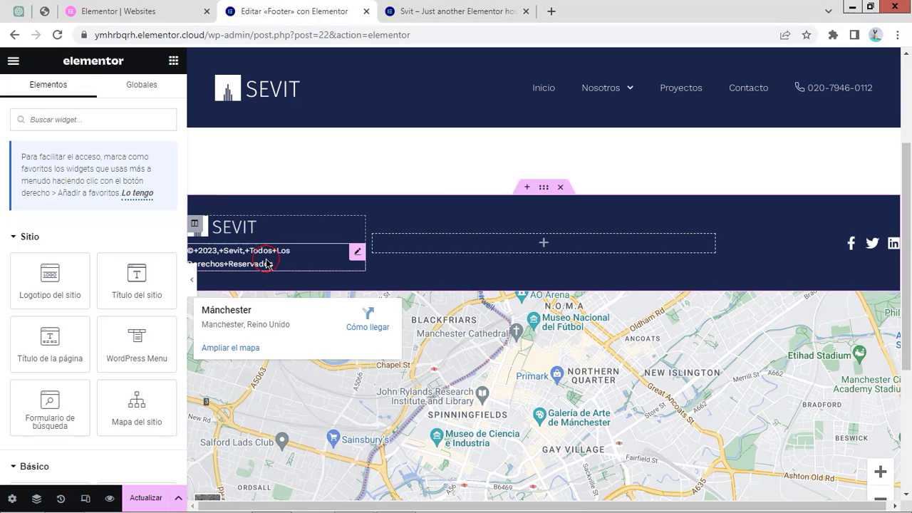
{"action": "left_click", "coordinate": [267, 264]}
{"action": "left_click", "coordinate": [21, 187]}
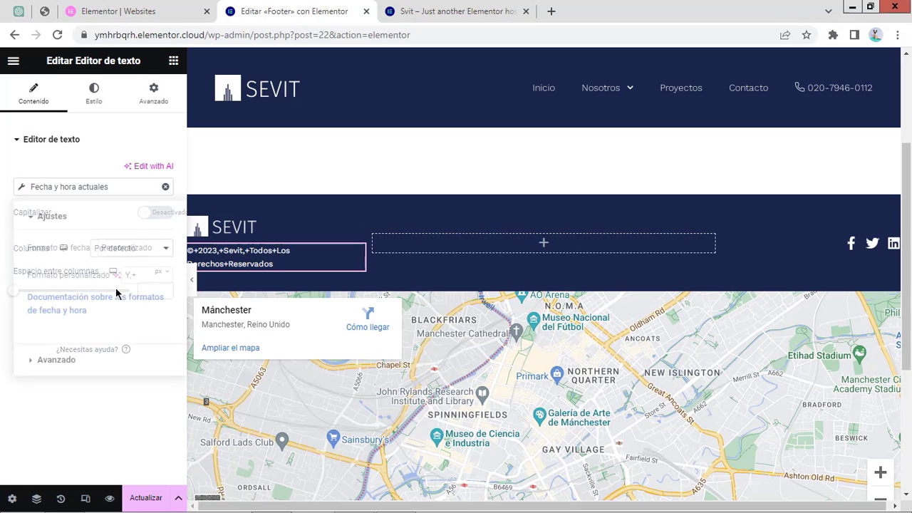
{"action": "left_click", "coordinate": [67, 358]}
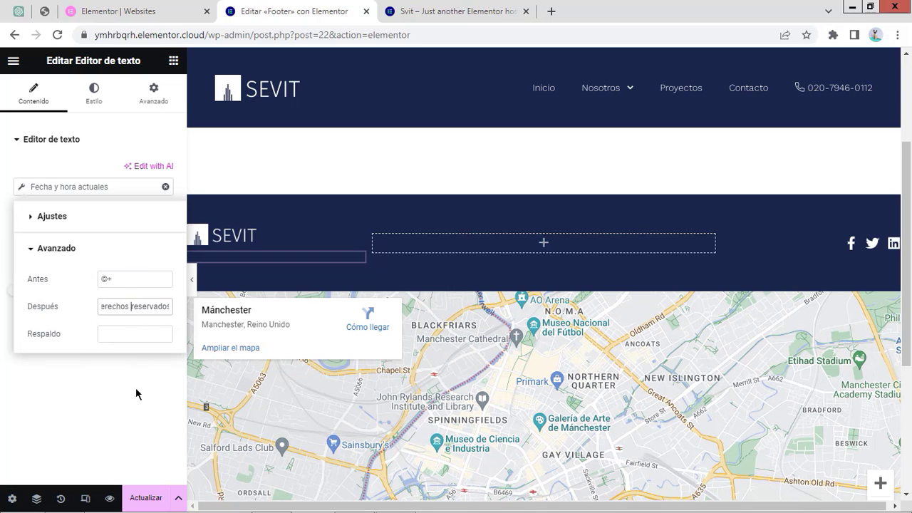
{"action": "left_click", "coordinate": [114, 393]}
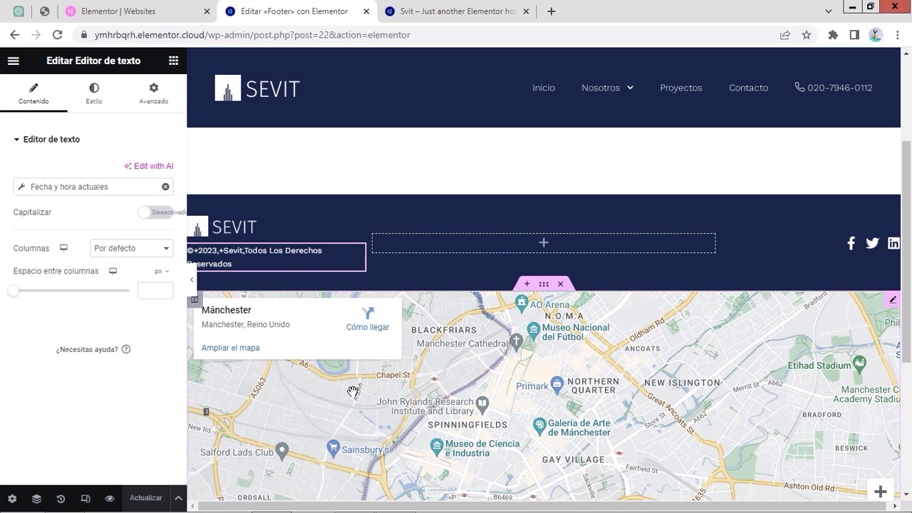
{"action": "left_click_drag", "start_coordinate": [305, 506], "coordinate": [427, 507]}
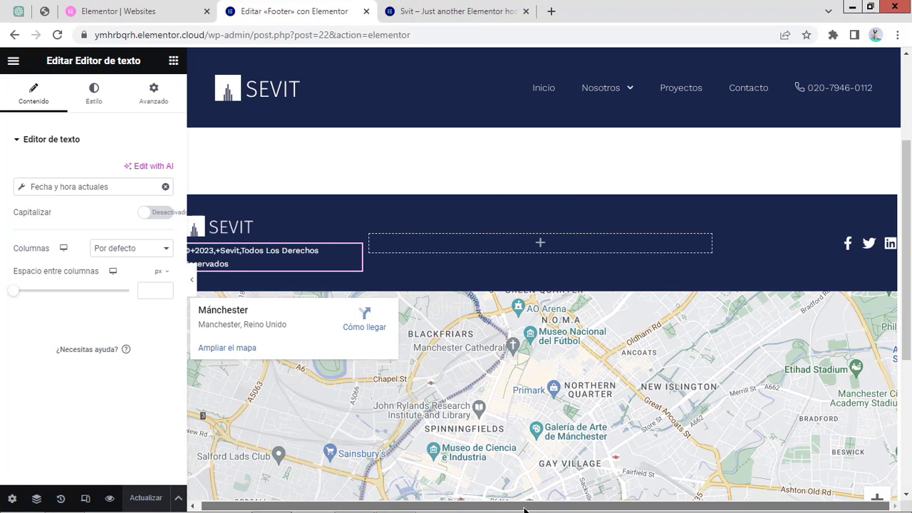
Open the footer's social icons and review the Facebook, Twitter and Linkedin items.
{"action": "left_click", "coordinate": [868, 248]}
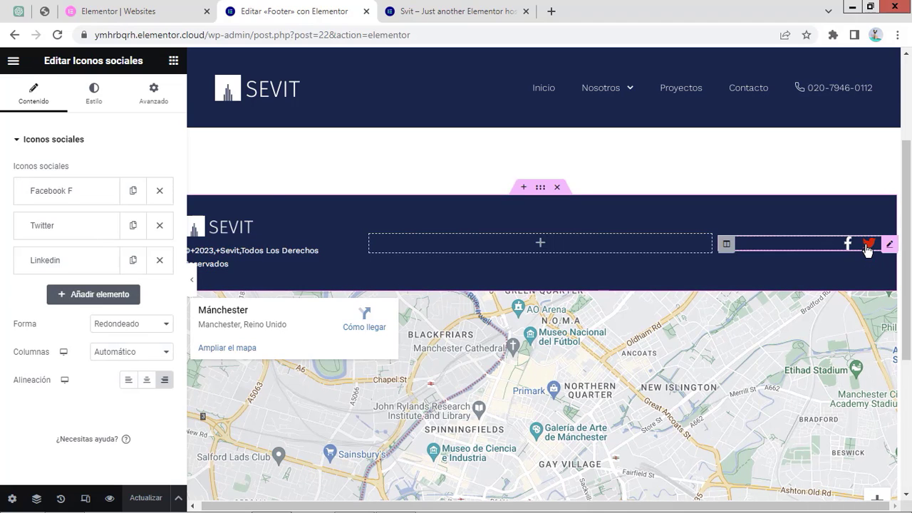
{"action": "left_click", "coordinate": [76, 206]}
{"action": "mouse_move", "coordinate": [78, 253]}
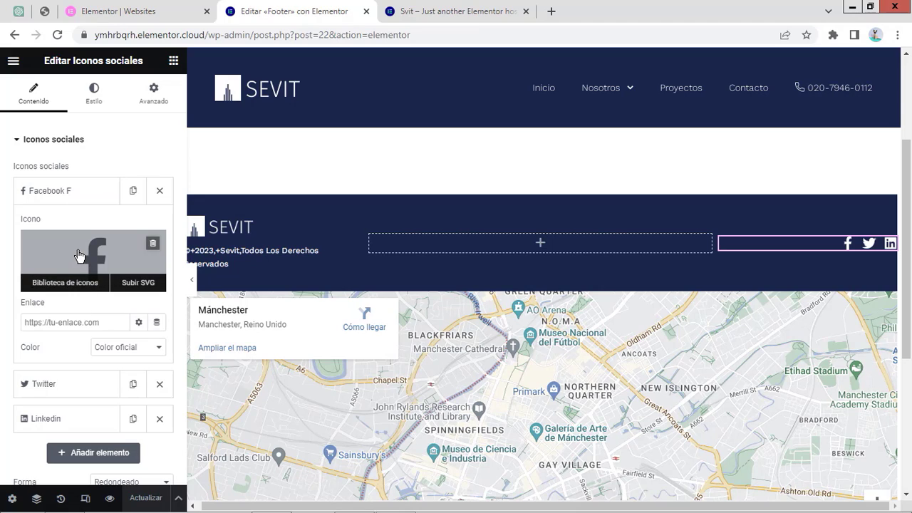
{"action": "left_click", "coordinate": [72, 322]}
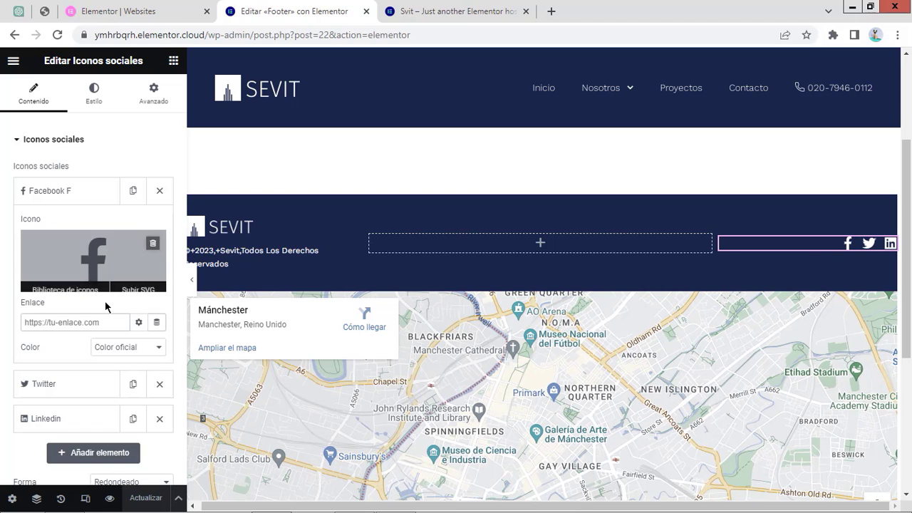
{"action": "left_click", "coordinate": [52, 385]}
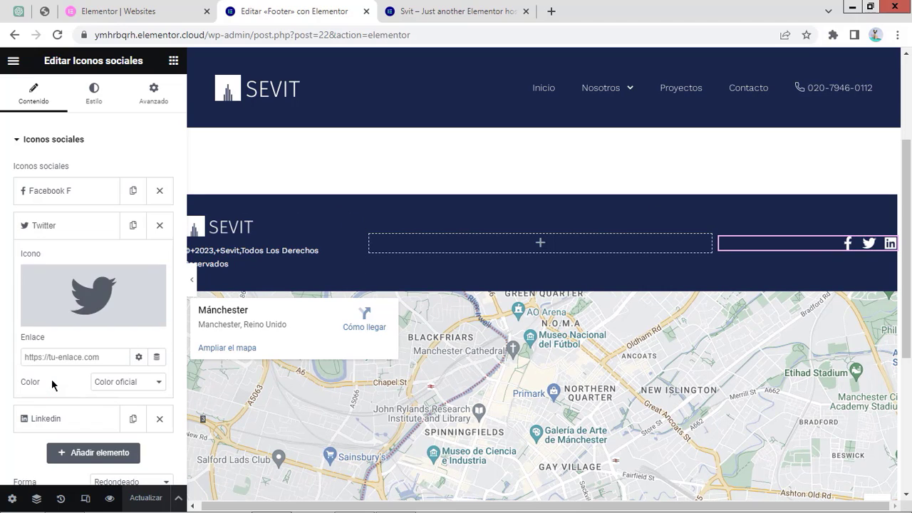
{"action": "left_click", "coordinate": [47, 418]}
{"action": "left_click", "coordinate": [72, 260]}
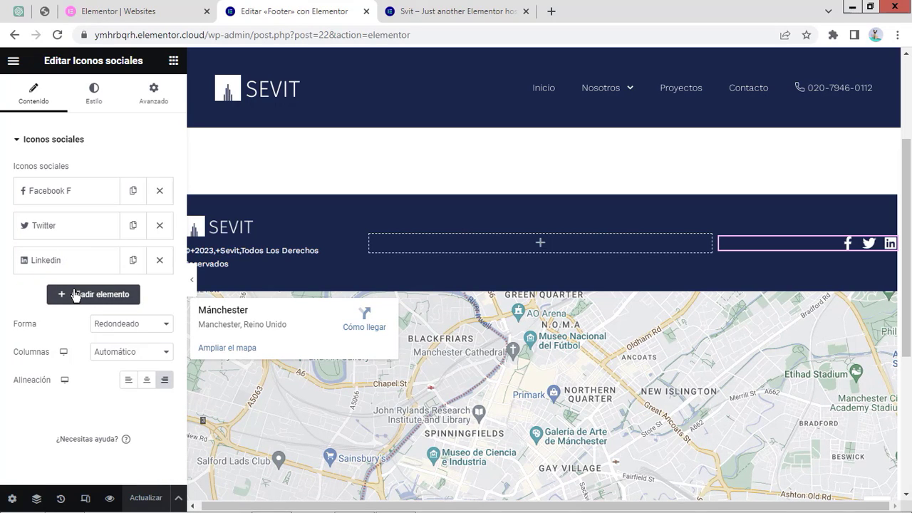
Duplicate the Linkedin item and replace its icon with Instagram from the icon library.
{"action": "left_click", "coordinate": [133, 262]}
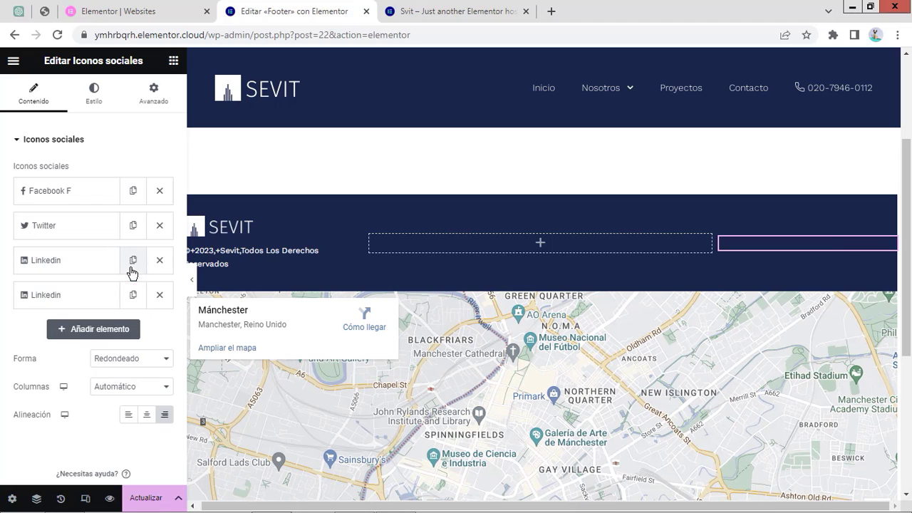
{"action": "left_click", "coordinate": [86, 295]}
{"action": "left_click", "coordinate": [104, 362]}
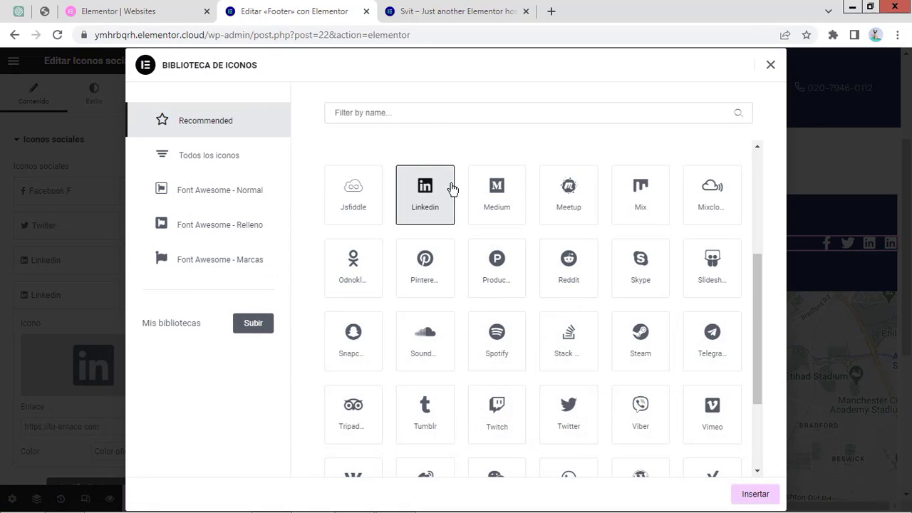
{"action": "left_click", "coordinate": [402, 118]}
{"action": "type", "text": "ins"}
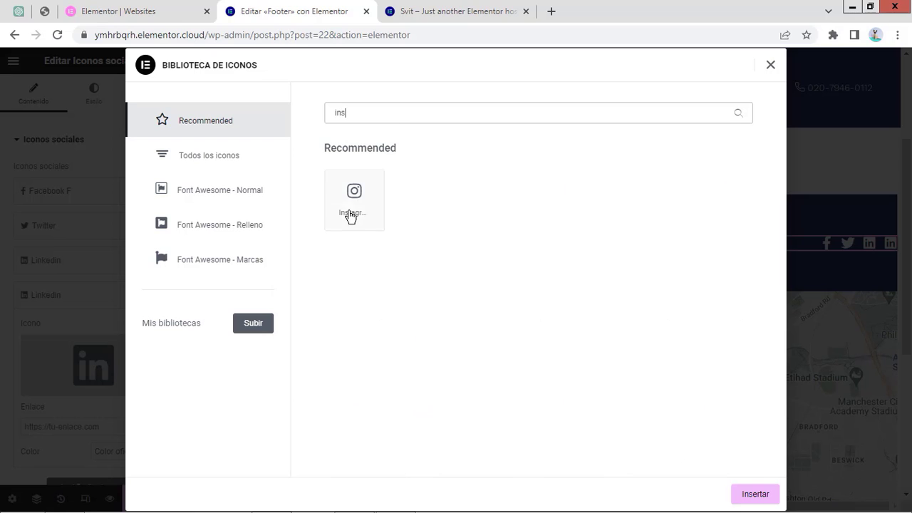
{"action": "left_click", "coordinate": [366, 214]}
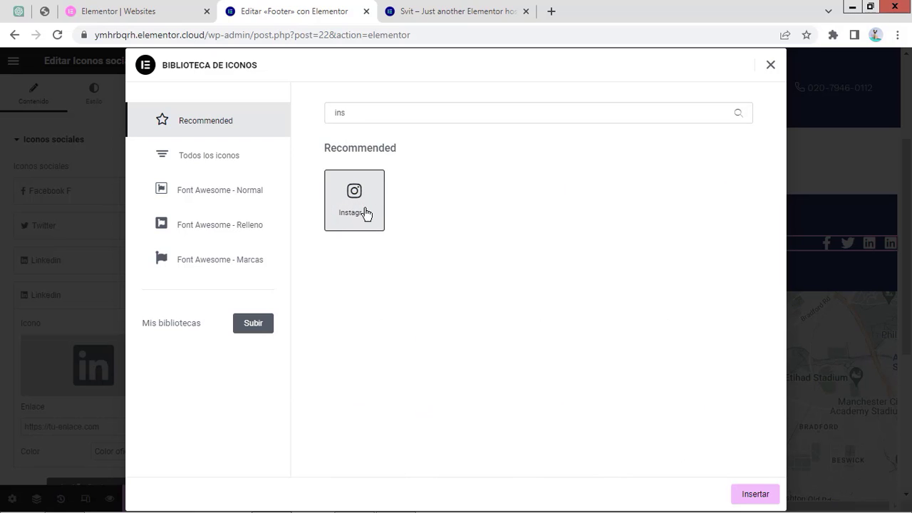
{"action": "left_click", "coordinate": [739, 489]}
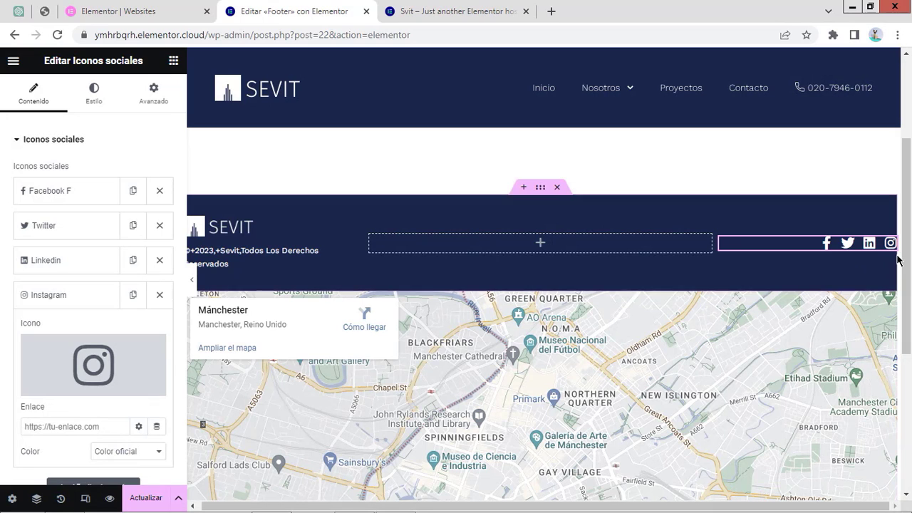
{"action": "scroll", "coordinate": [84, 387], "scroll_direction": "down", "scroll_amount": 5}
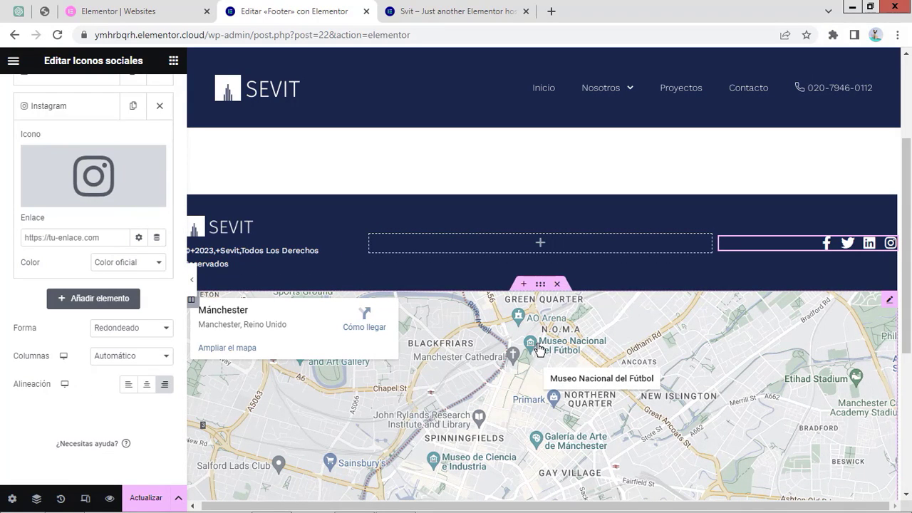
Check the Google map's MANCHESTER location, save the footer, and show the widget list.
{"action": "left_click", "coordinate": [890, 302]}
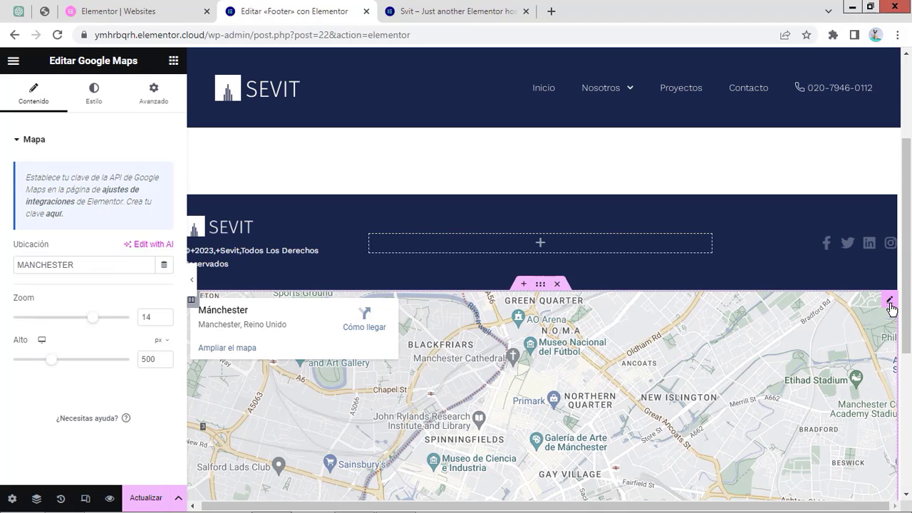
{"action": "left_click_drag", "start_coordinate": [90, 264], "coordinate": [1, 265]}
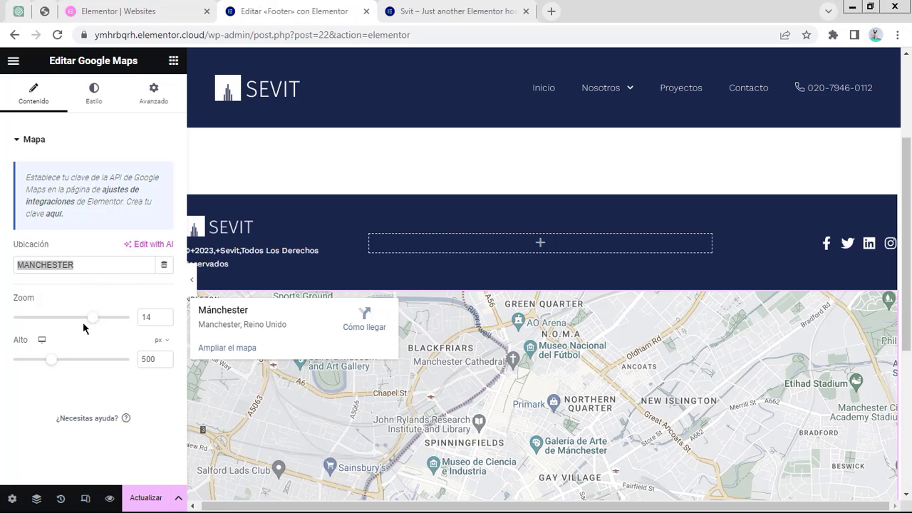
{"action": "left_click", "coordinate": [143, 496]}
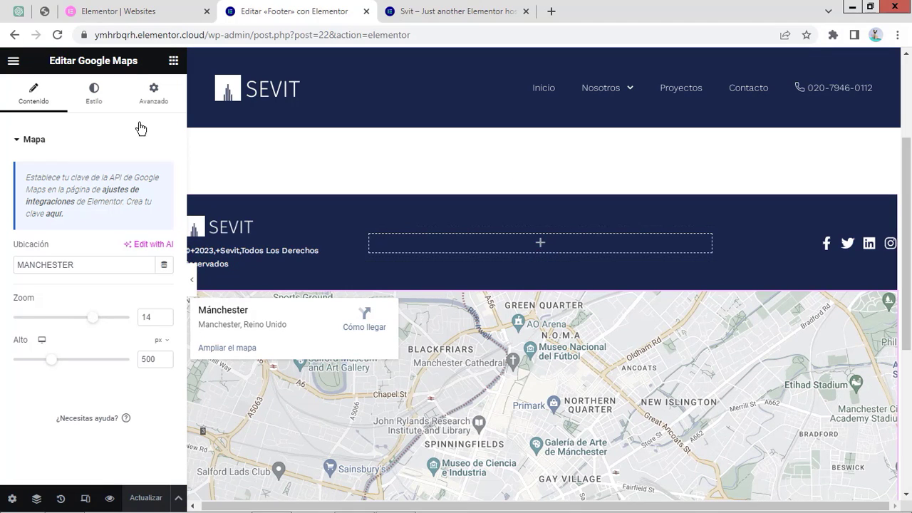
{"action": "left_click", "coordinate": [174, 61]}
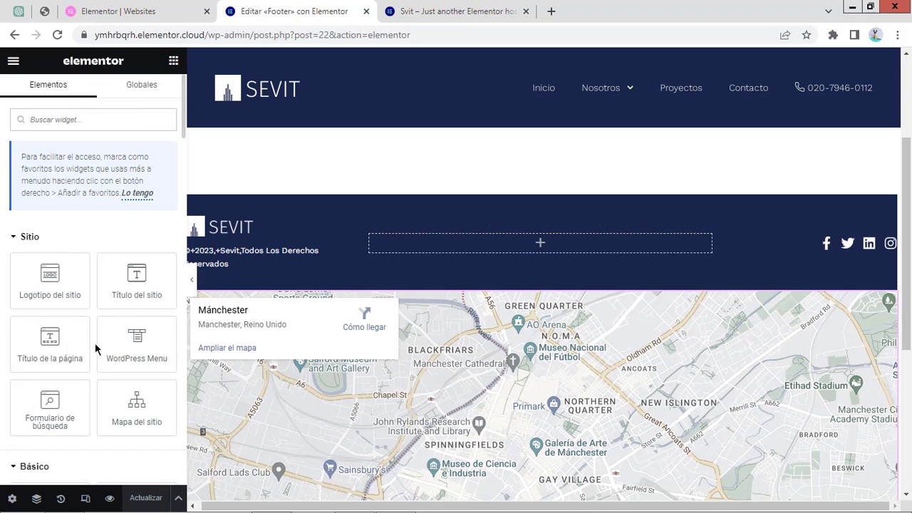
Drag a WordPress Menu widget into the footer's empty middle column, displaying the Avisos menu.
{"action": "scroll", "coordinate": [95, 346], "scroll_direction": "down", "scroll_amount": 4}
{"action": "scroll", "coordinate": [96, 349], "scroll_direction": "up", "scroll_amount": 2}
{"action": "left_click_drag", "start_coordinate": [174, 210], "coordinate": [465, 239]}
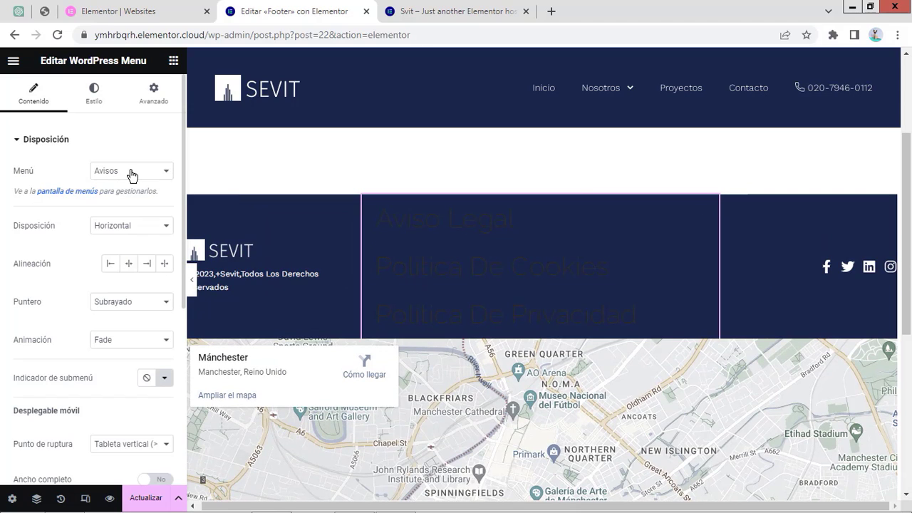
{"action": "left_click", "coordinate": [131, 174]}
{"action": "left_click", "coordinate": [126, 184]}
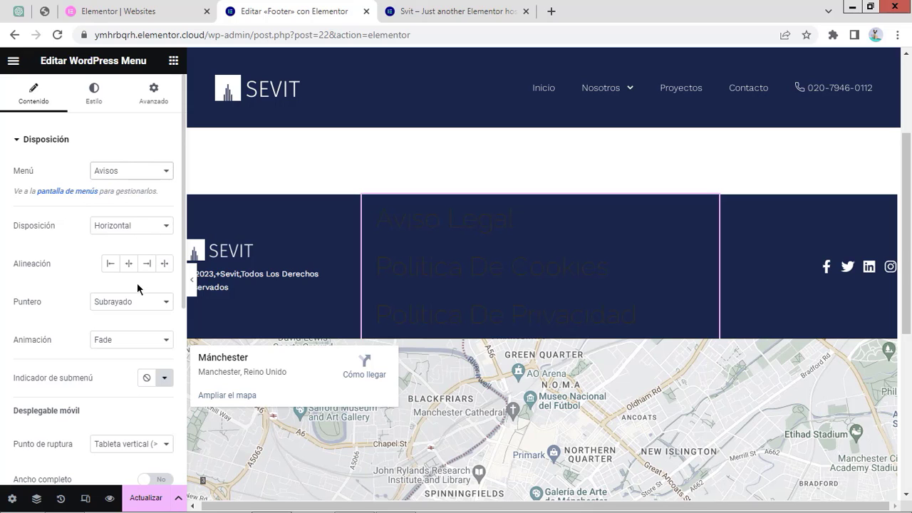
Set the menu's Puntero to Ninguno and its Punto de ruptura to Ninguno.
{"action": "left_click", "coordinate": [136, 301]}
{"action": "left_click", "coordinate": [130, 314]}
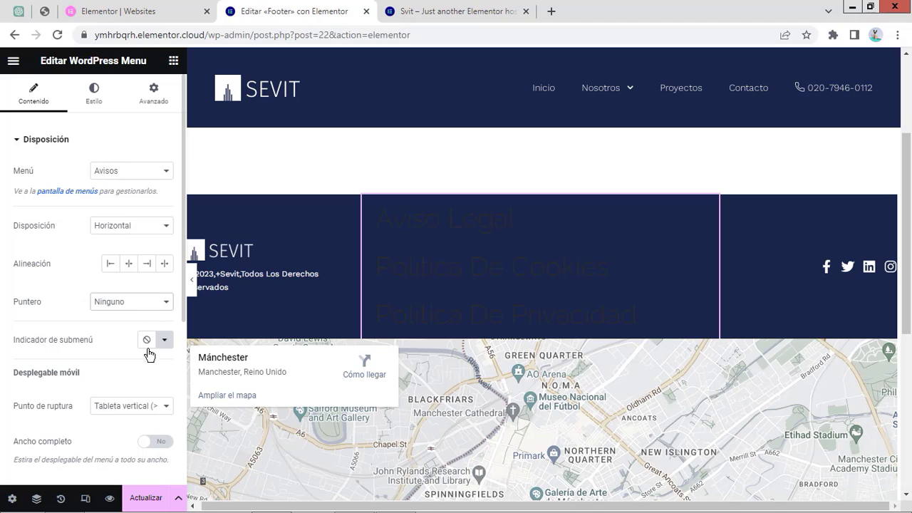
{"action": "left_click", "coordinate": [133, 406]}
{"action": "left_click", "coordinate": [130, 419]}
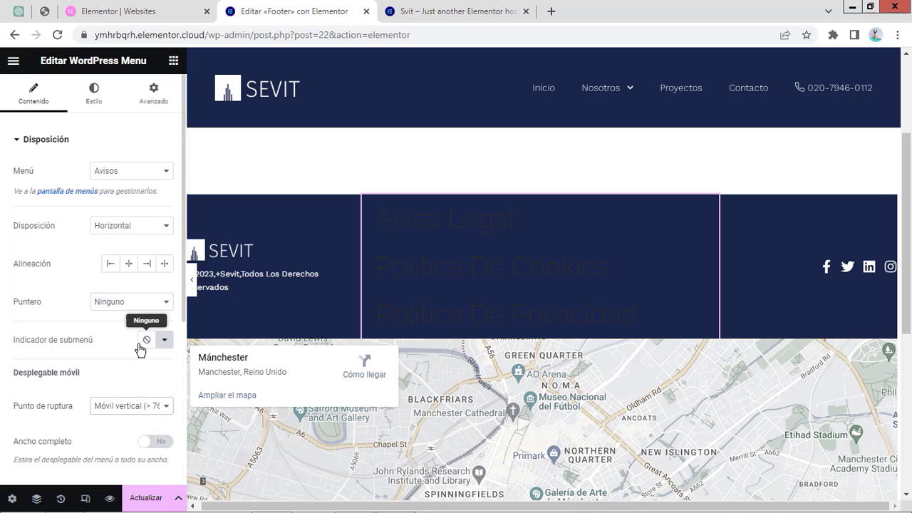
{"action": "left_click", "coordinate": [149, 407]}
{"action": "left_click", "coordinate": [131, 441]}
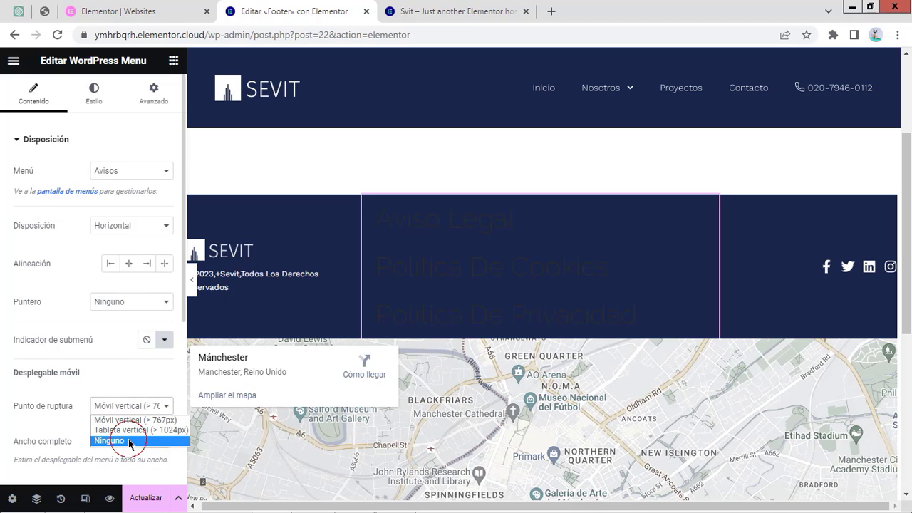
{"action": "scroll", "coordinate": [131, 317], "scroll_direction": "down", "scroll_amount": 2}
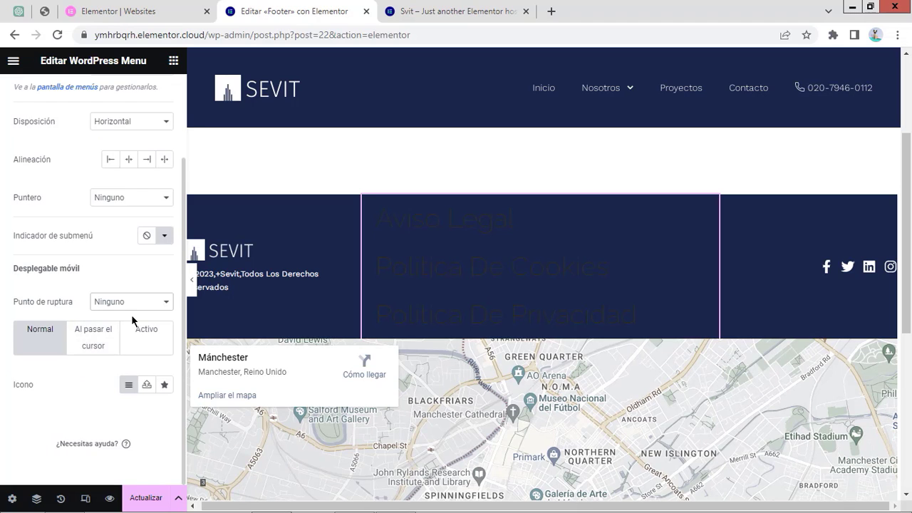
{"action": "scroll", "coordinate": [131, 318], "scroll_direction": "up", "scroll_amount": 2}
{"action": "left_click", "coordinate": [101, 96]}
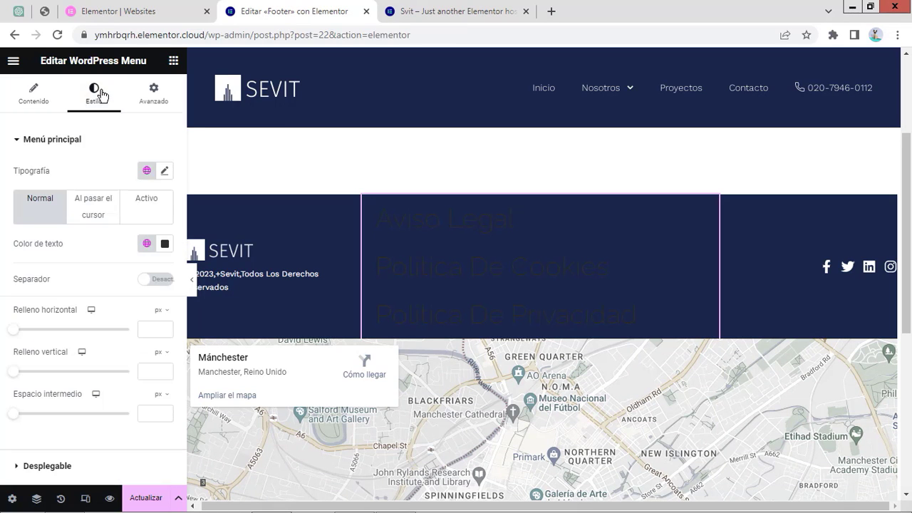
Make the legal-links menu text white (#FFFFFF) and keep its layout Horizontal.
{"action": "left_click", "coordinate": [165, 244]}
{"action": "left_click_drag", "start_coordinate": [120, 316], "coordinate": [45, 264]}
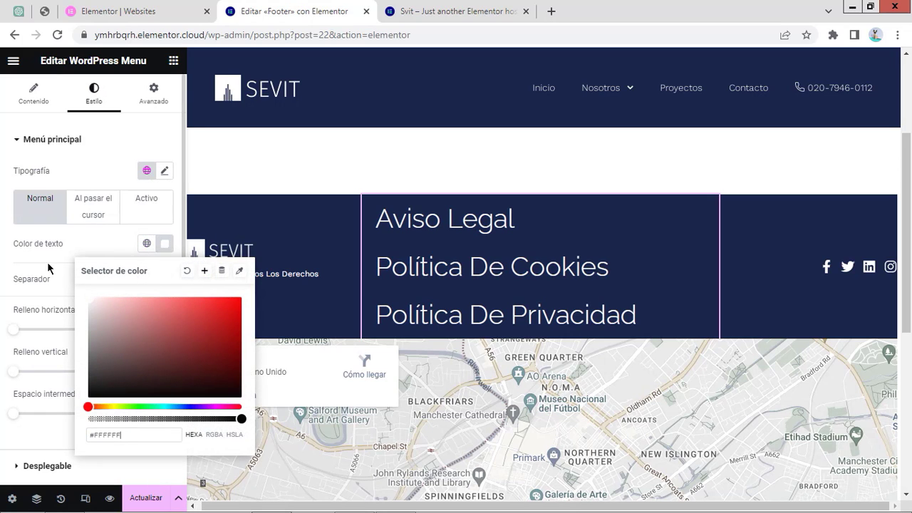
{"action": "left_click", "coordinate": [34, 95]}
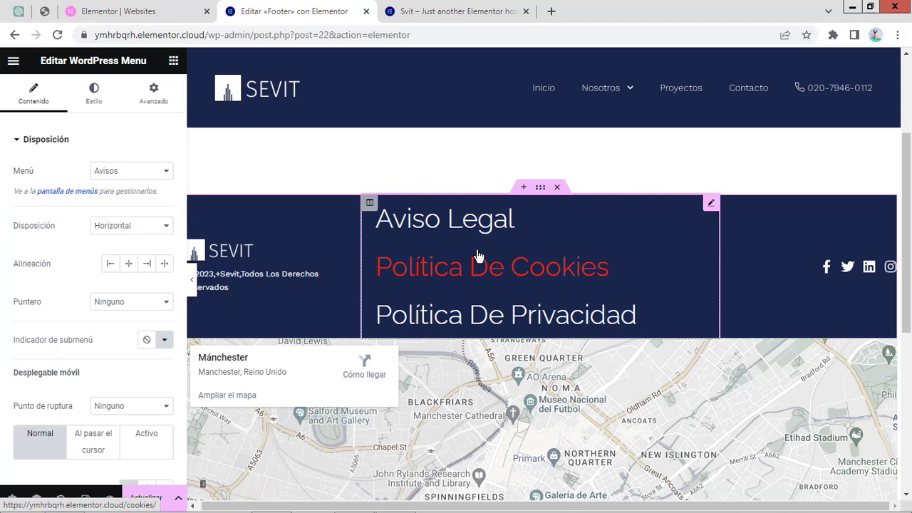
{"action": "left_click", "coordinate": [139, 234]}
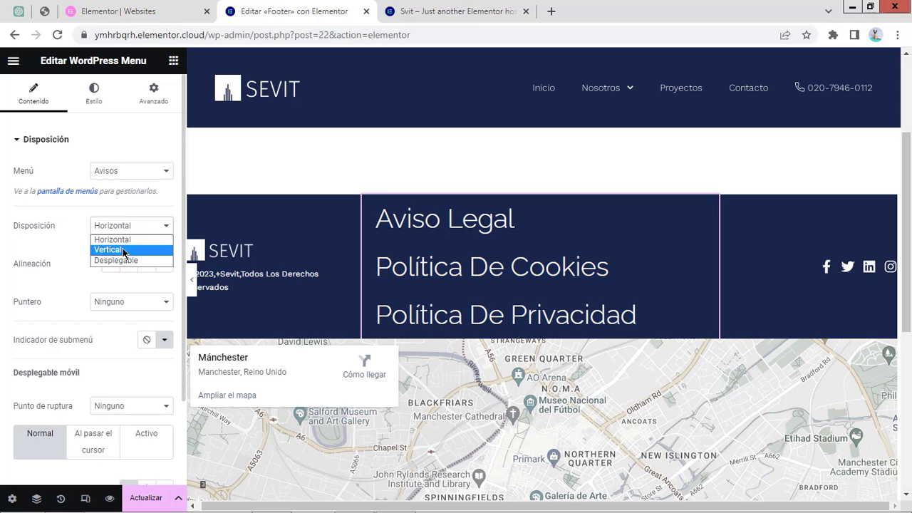
{"action": "left_click", "coordinate": [121, 241]}
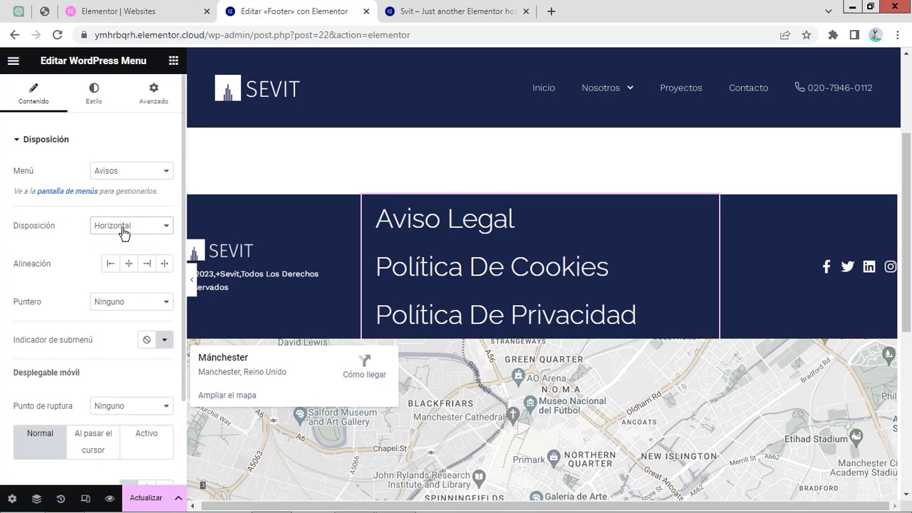
{"action": "left_click", "coordinate": [122, 228]}
{"action": "left_click", "coordinate": [122, 249]}
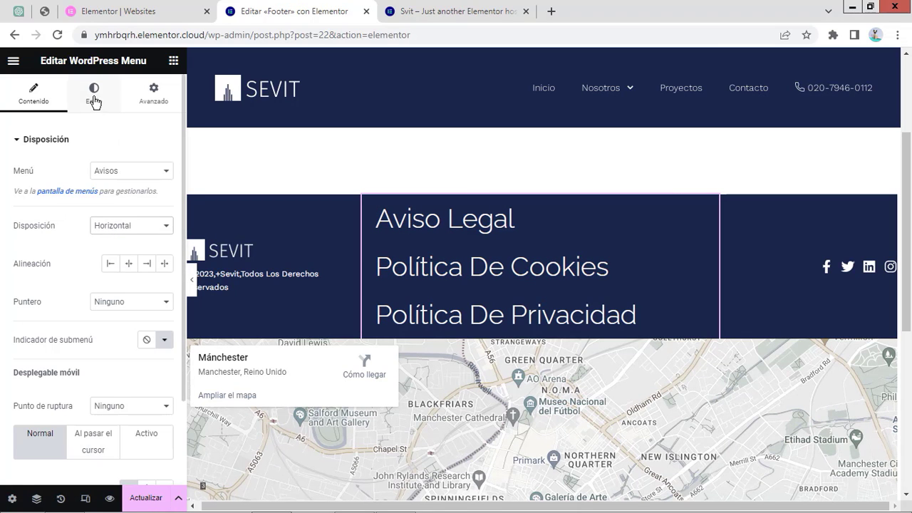
Shrink the menu typography size from 40 to 15 px so all three links fit one row.
{"action": "left_click", "coordinate": [94, 100]}
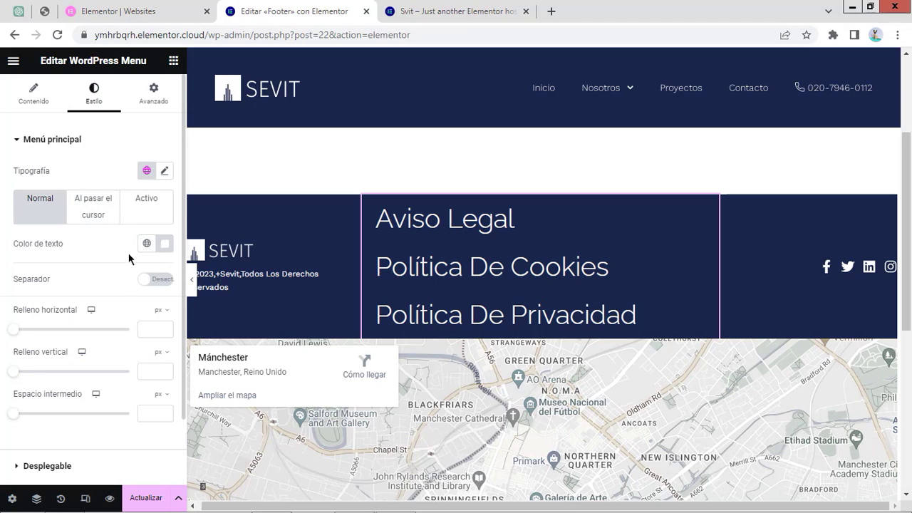
{"action": "left_click", "coordinate": [165, 170]}
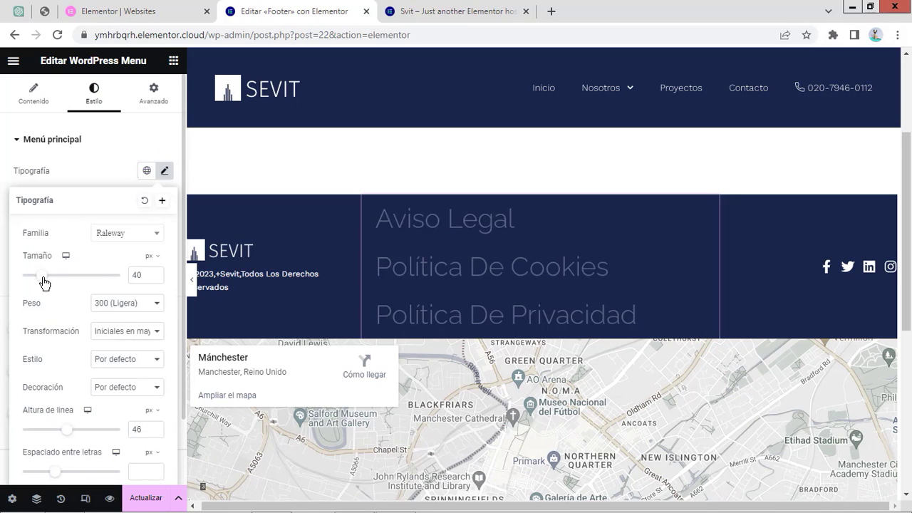
{"action": "left_click_drag", "start_coordinate": [44, 283], "coordinate": [29, 281]}
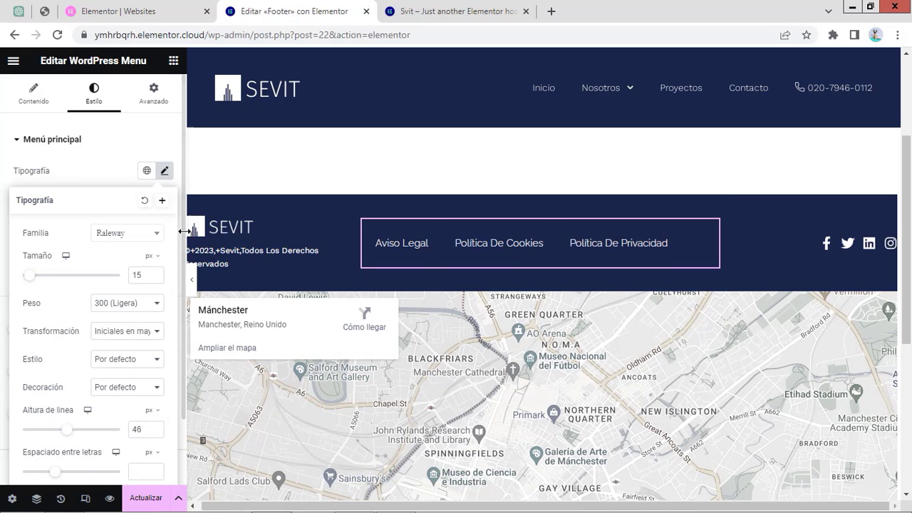
{"action": "left_click", "coordinate": [108, 167]}
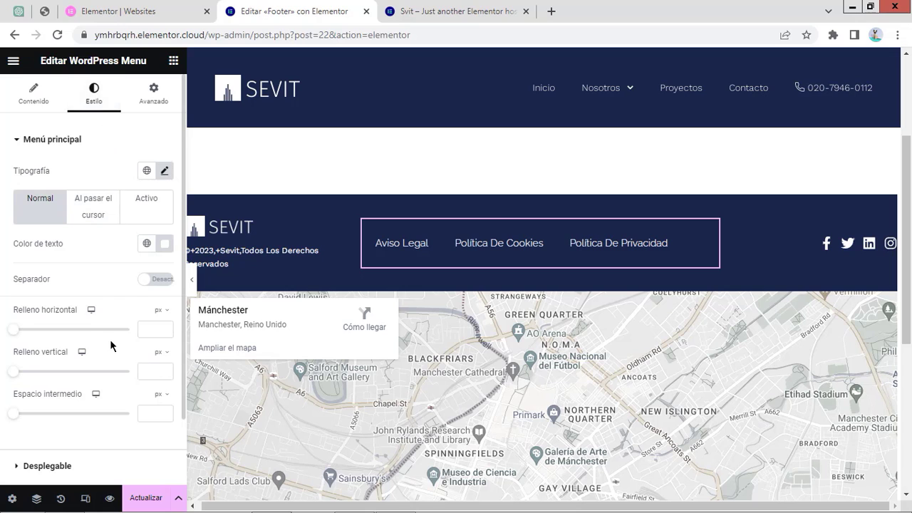
{"action": "scroll", "coordinate": [110, 339], "scroll_direction": "down", "scroll_amount": 2}
{"action": "scroll", "coordinate": [102, 330], "scroll_direction": "up", "scroll_amount": 2}
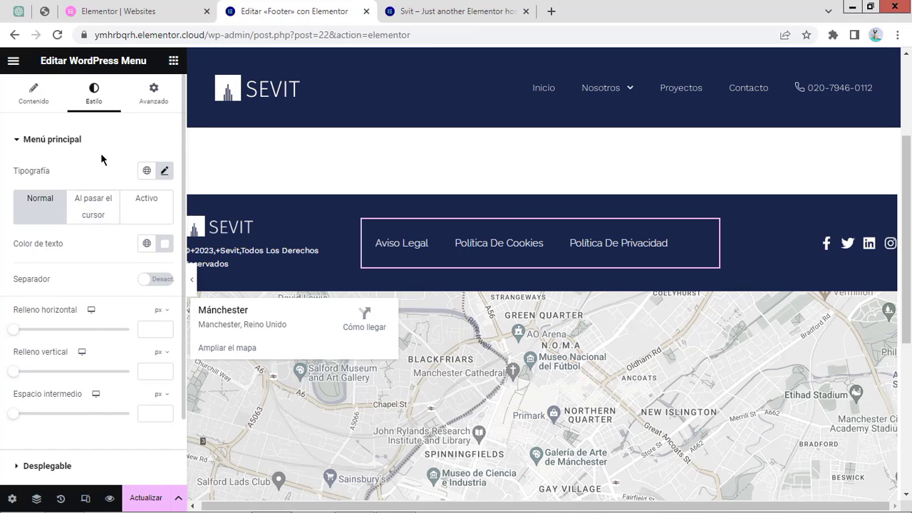
Set the WordPress Menu alignment to centre so the Avisos links sit centred in the middle column.
{"action": "left_click", "coordinate": [32, 94]}
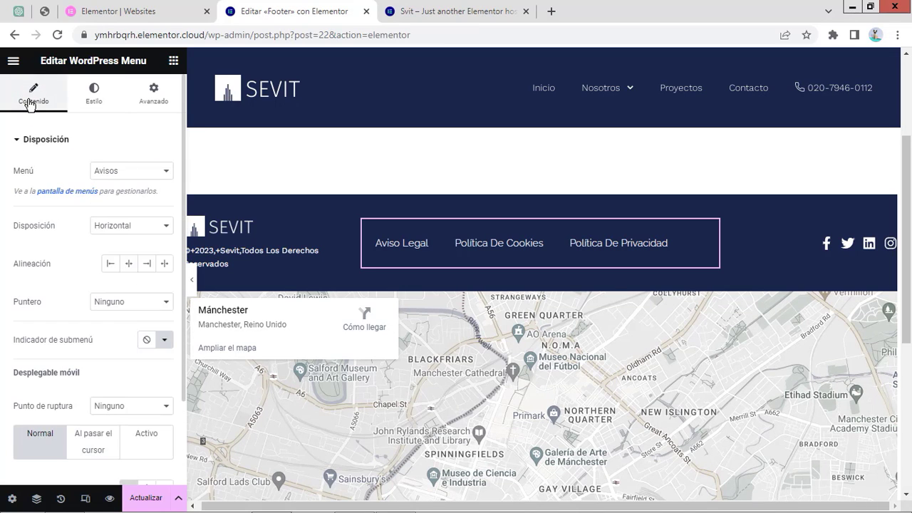
{"action": "left_click", "coordinate": [128, 263]}
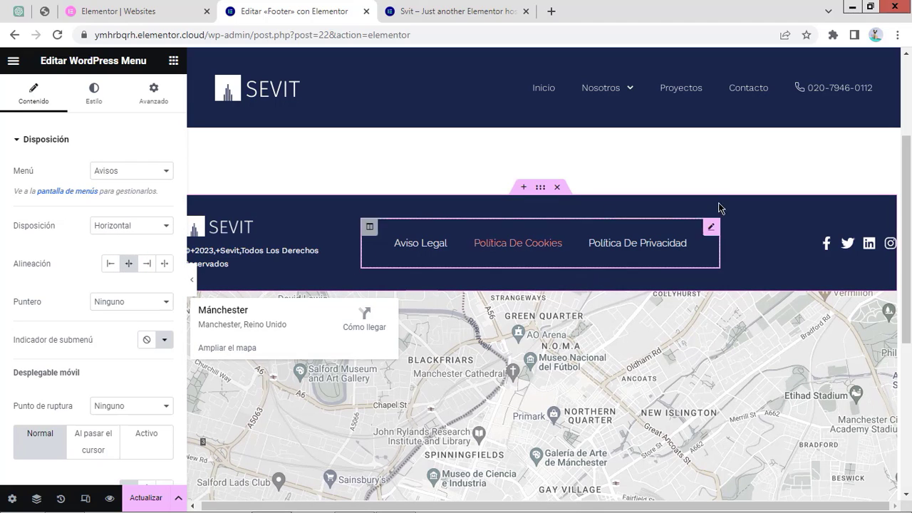
{"action": "left_click", "coordinate": [852, 245]}
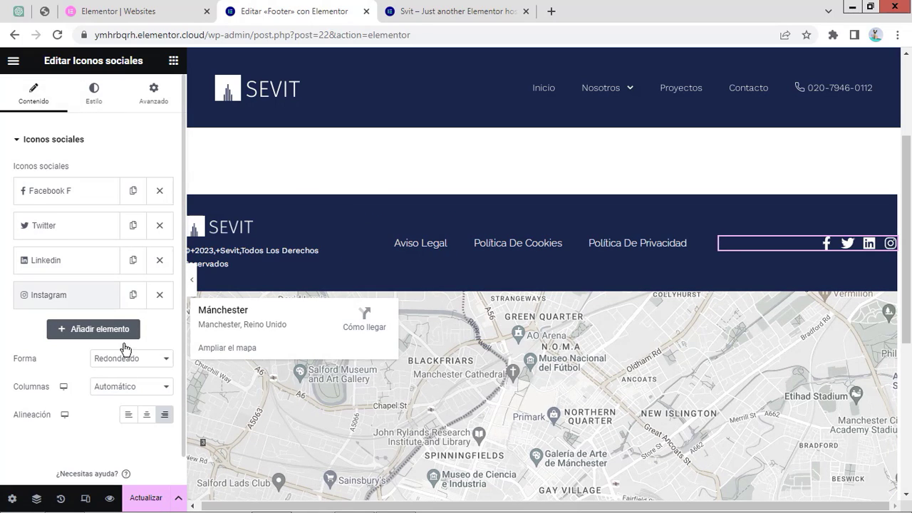
{"action": "scroll", "coordinate": [125, 352], "scroll_direction": "down", "scroll_amount": 1}
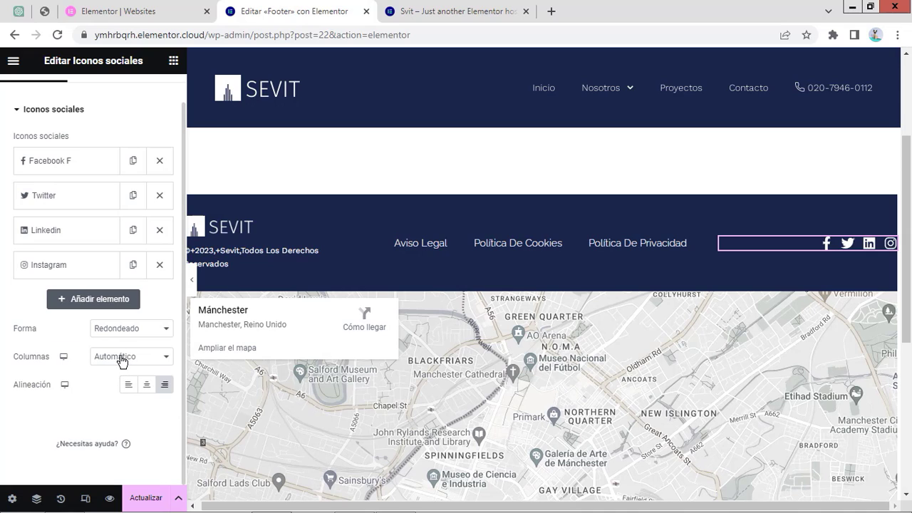
{"action": "left_click", "coordinate": [486, 249]}
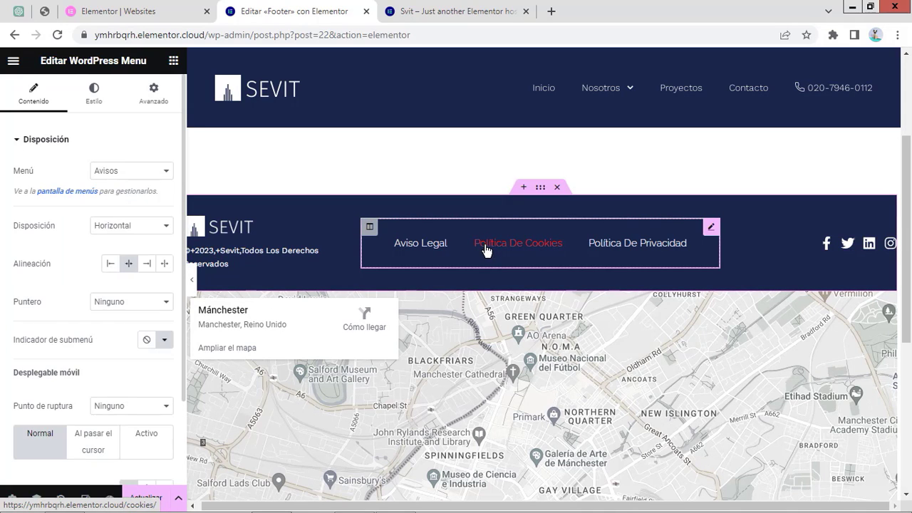
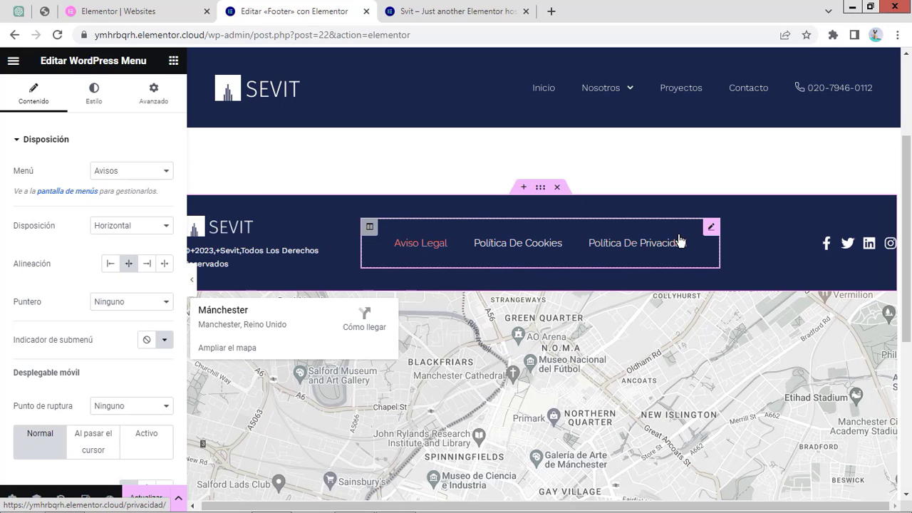
Save the footer template, check the copyright date tag's Avanzado settings, then save again.
{"action": "left_click", "coordinate": [147, 498]}
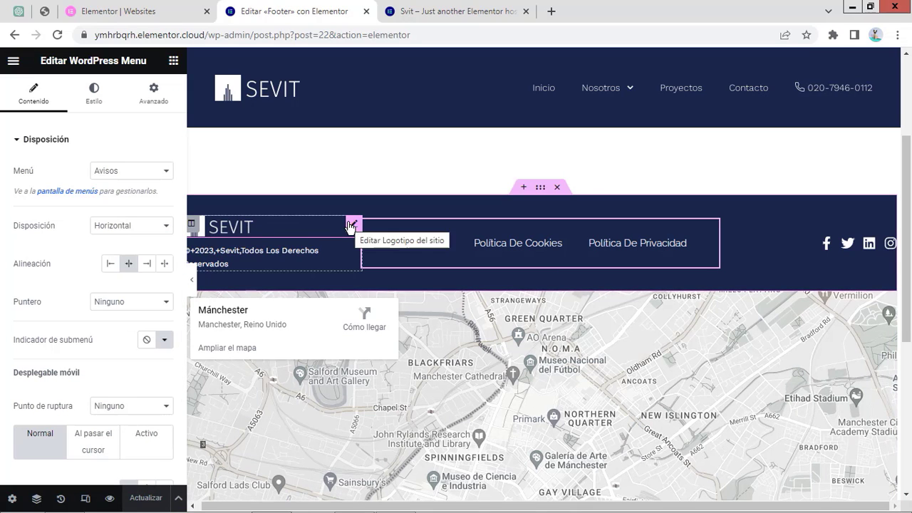
{"action": "left_click", "coordinate": [262, 248]}
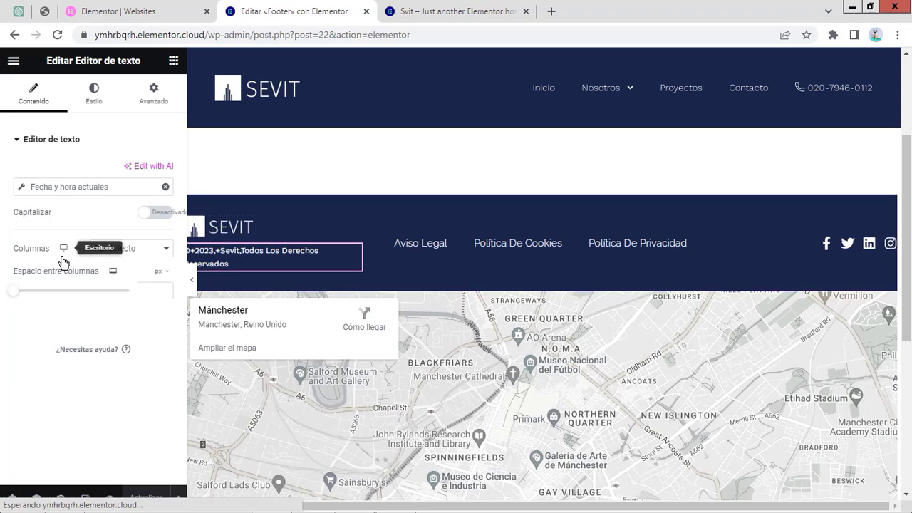
{"action": "left_click", "coordinate": [19, 187]}
{"action": "left_click", "coordinate": [57, 360]}
{"action": "left_click", "coordinate": [54, 393]}
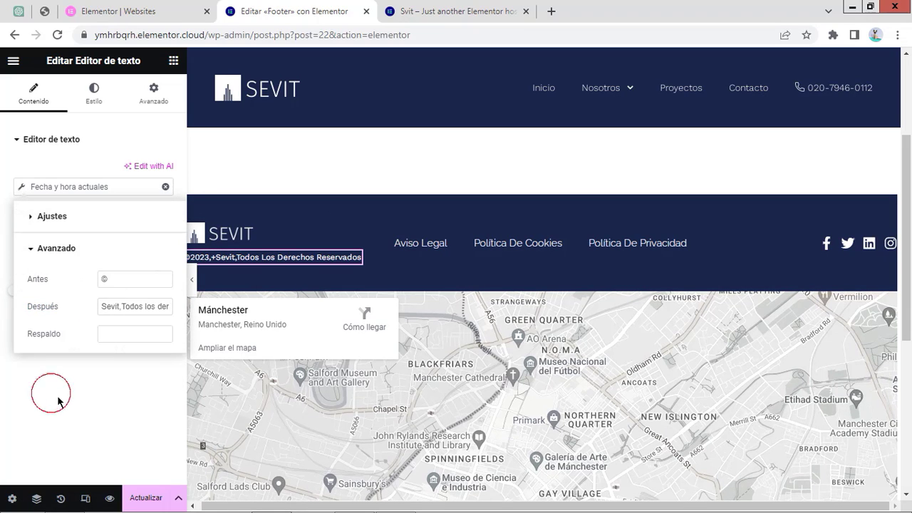
{"action": "left_click", "coordinate": [139, 498]}
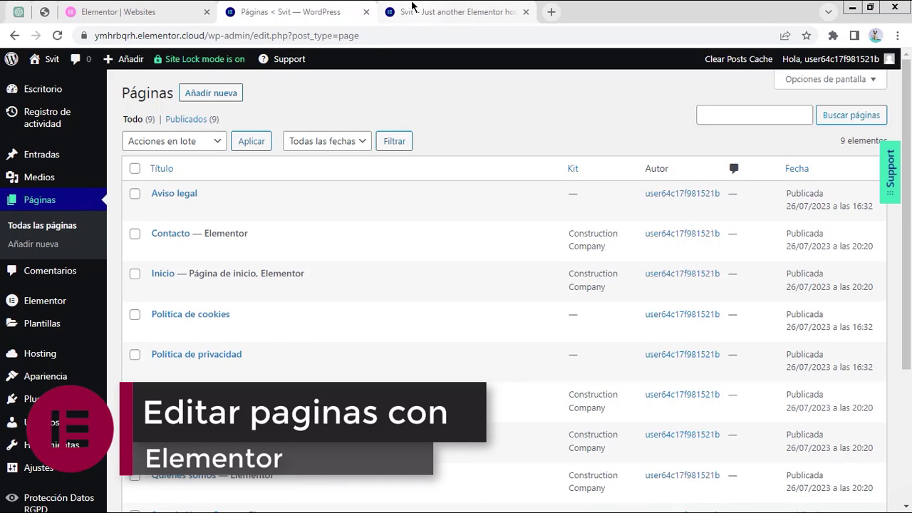
Scroll through the live Sevit homepage to review its current content.
{"action": "left_click", "coordinate": [414, 10]}
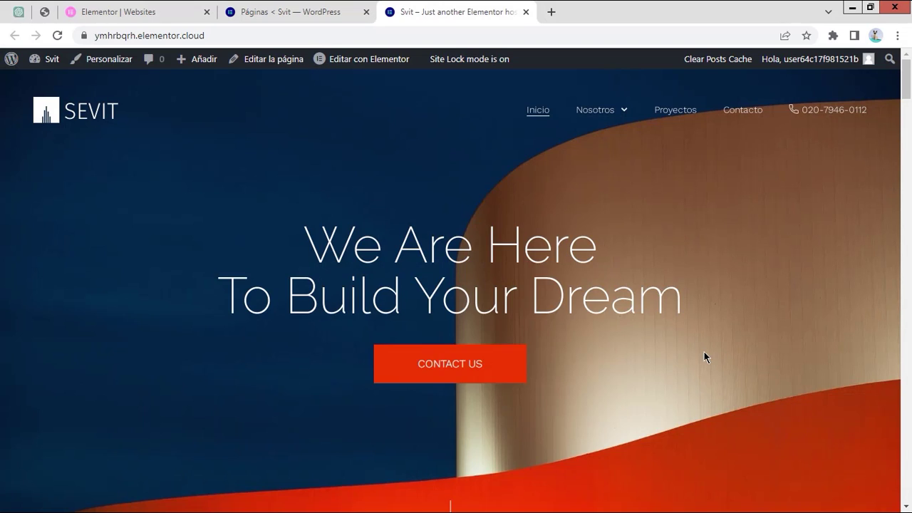
{"action": "scroll", "coordinate": [702, 351], "scroll_direction": "down", "scroll_amount": 5}
{"action": "scroll", "coordinate": [685, 340], "scroll_direction": "down", "scroll_amount": 7}
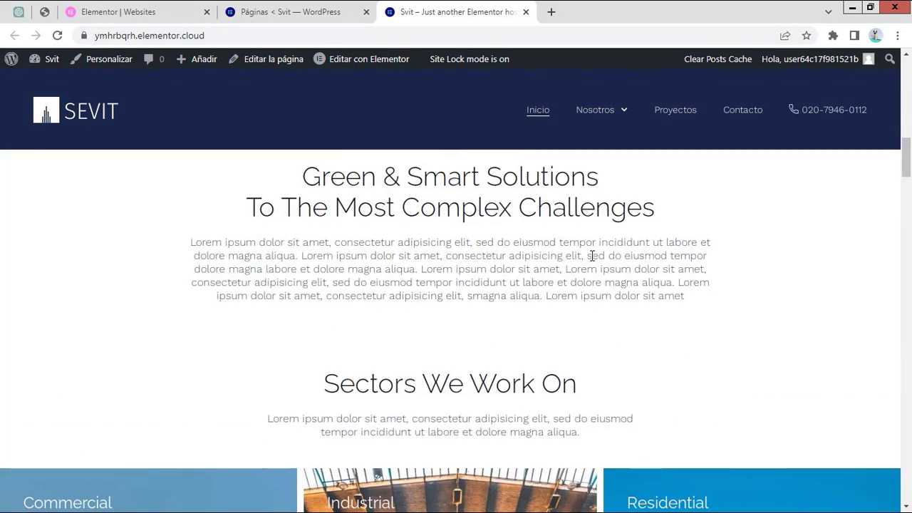
{"action": "scroll", "coordinate": [580, 274], "scroll_direction": "up", "scroll_amount": 9}
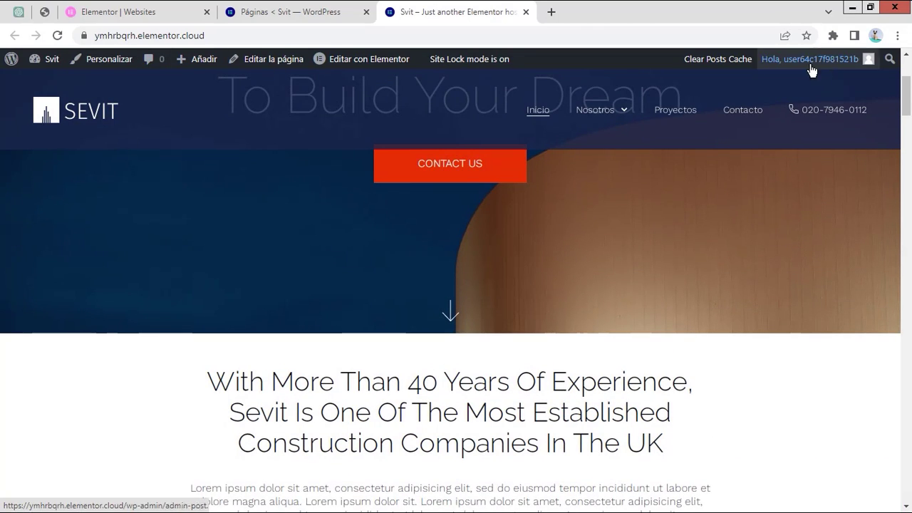
{"action": "mouse_move", "coordinate": [350, 60]}
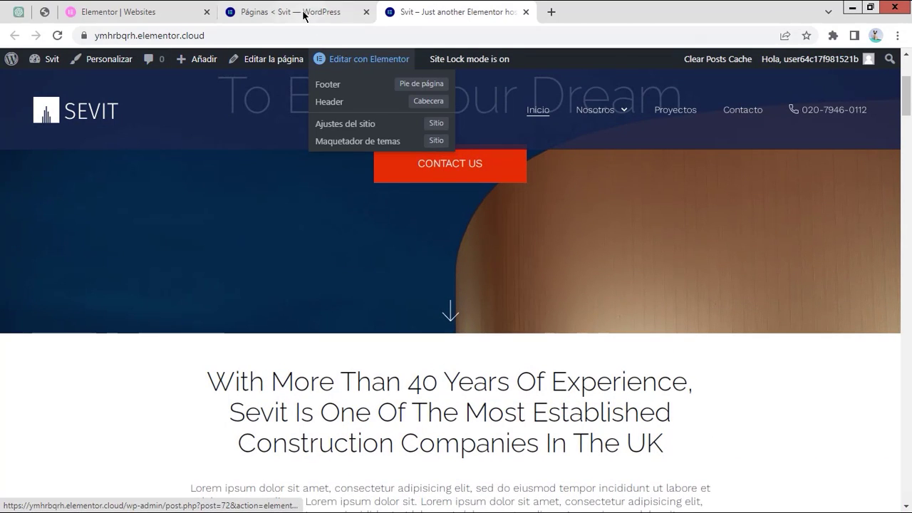
Open the Inicio page's 'Editar con Elementor' link in a new tab and switch to it.
{"action": "left_click", "coordinate": [305, 13]}
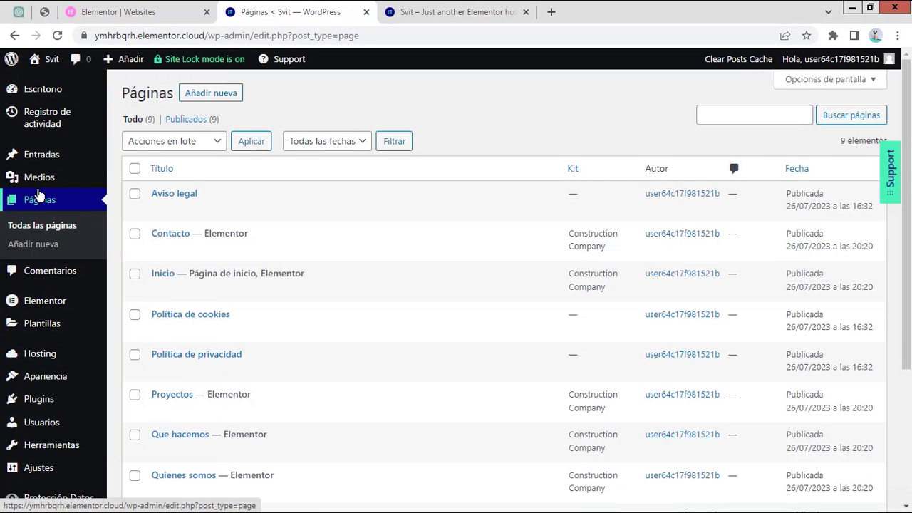
{"action": "scroll", "coordinate": [324, 292], "scroll_direction": "down", "scroll_amount": 3}
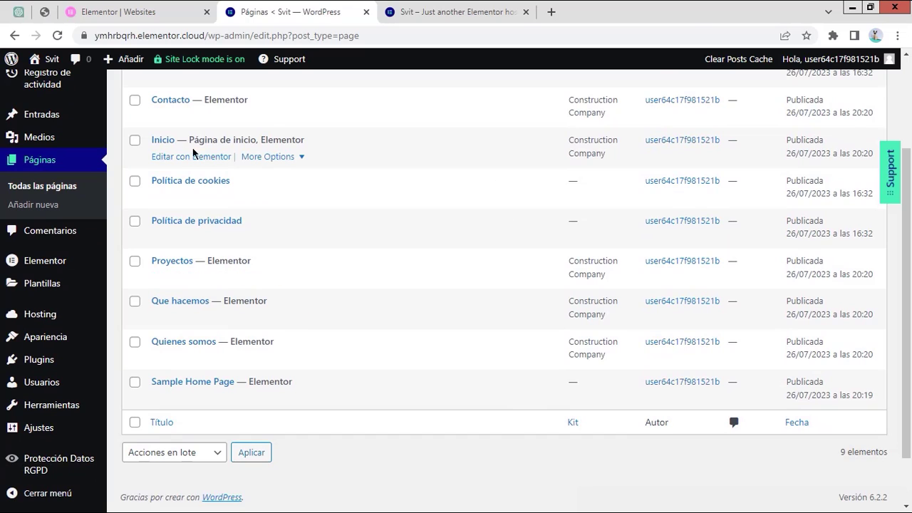
{"action": "right_click", "coordinate": [191, 159]}
{"action": "left_click", "coordinate": [214, 167]}
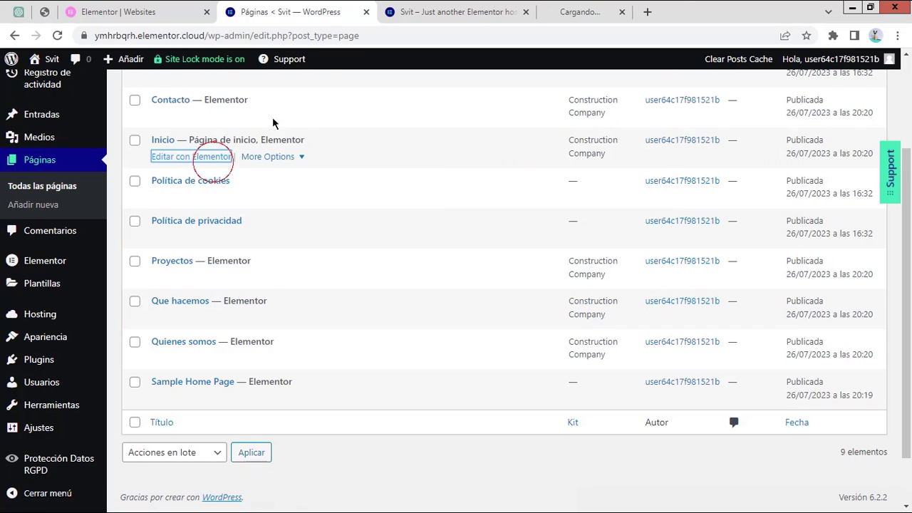
{"action": "left_click", "coordinate": [597, 14]}
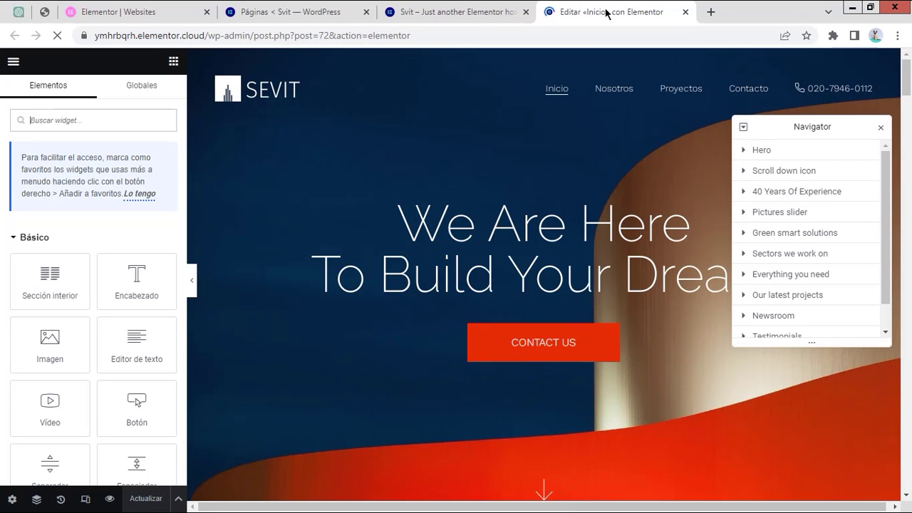
Replace the hero heading with 'Te ayudamos a construir tus sueños' and check its typography.
{"action": "left_click", "coordinate": [563, 227]}
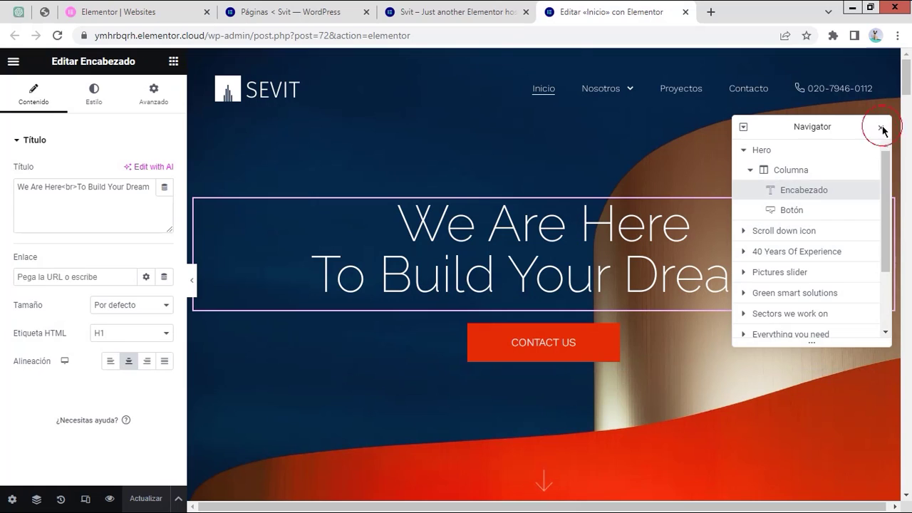
{"action": "left_click", "coordinate": [881, 127]}
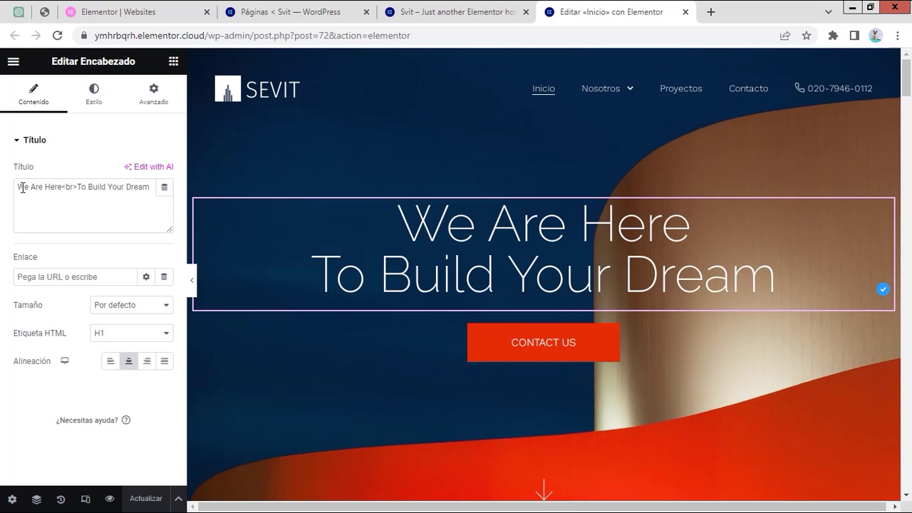
{"action": "left_click_drag", "start_coordinate": [22, 187], "coordinate": [242, 187]}
{"action": "type", "text": "Te a"}
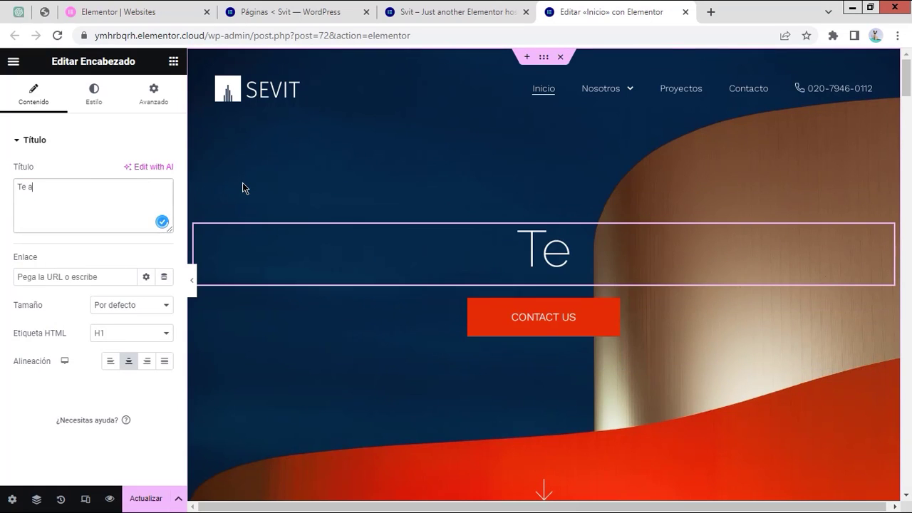
{"action": "type", "text": "yudamos a const"}
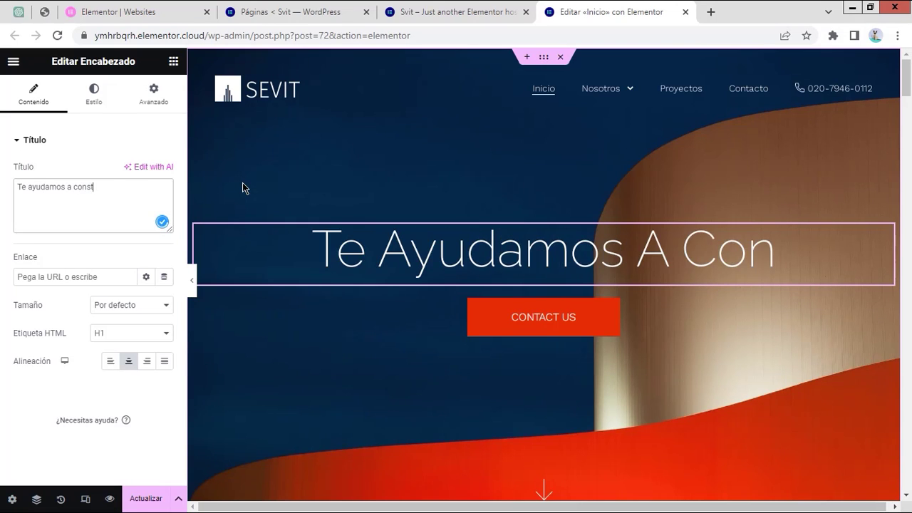
{"action": "type", "text": "ruir tus sue"}
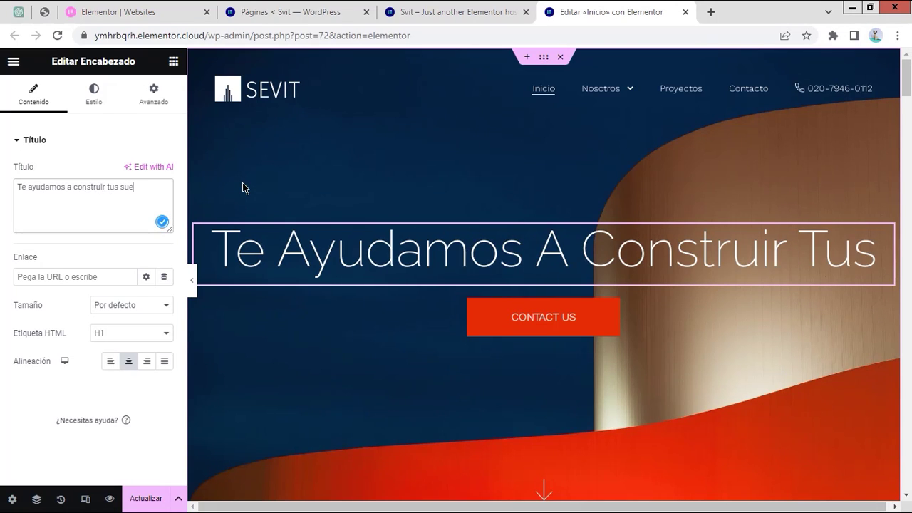
{"action": "type", "text": "ños"}
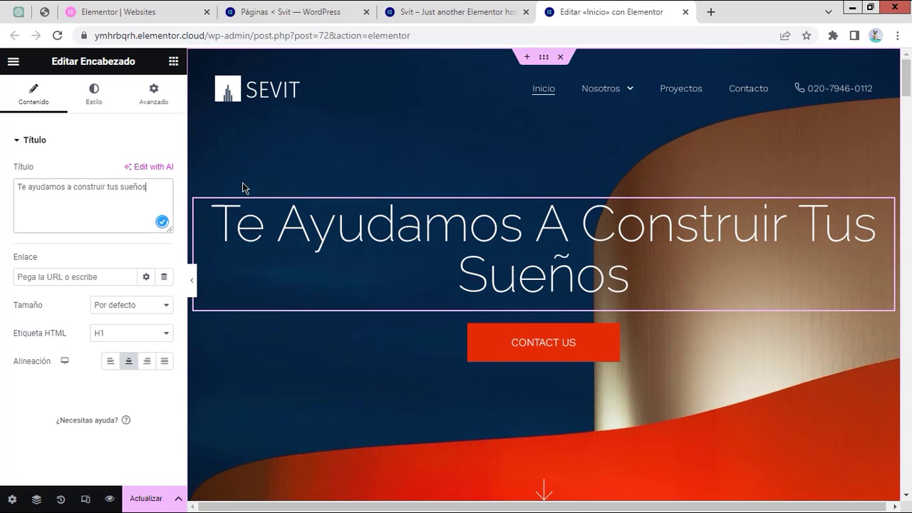
{"action": "left_click", "coordinate": [93, 98]}
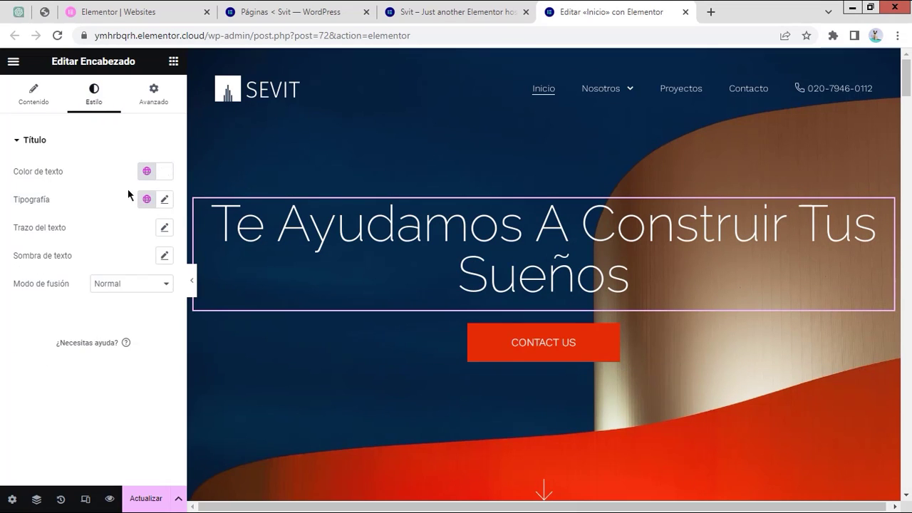
{"action": "left_click", "coordinate": [165, 203]}
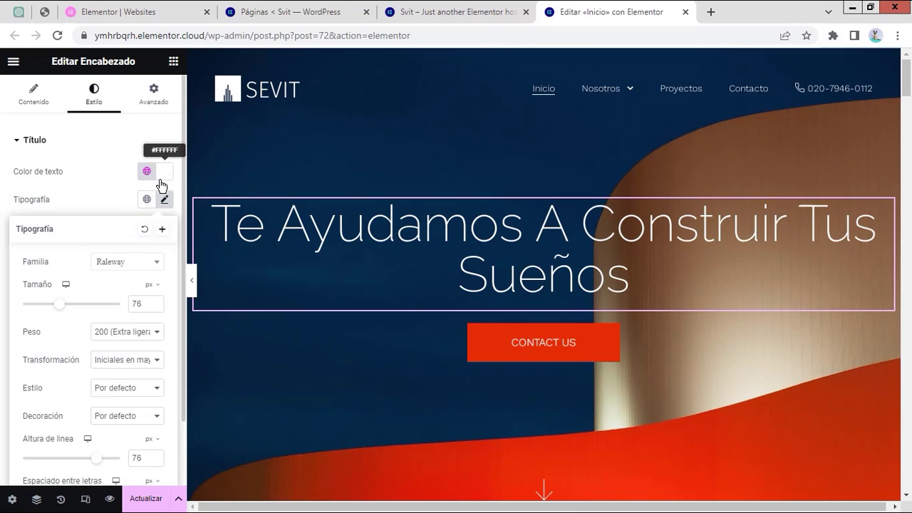
{"action": "left_click", "coordinate": [32, 92]}
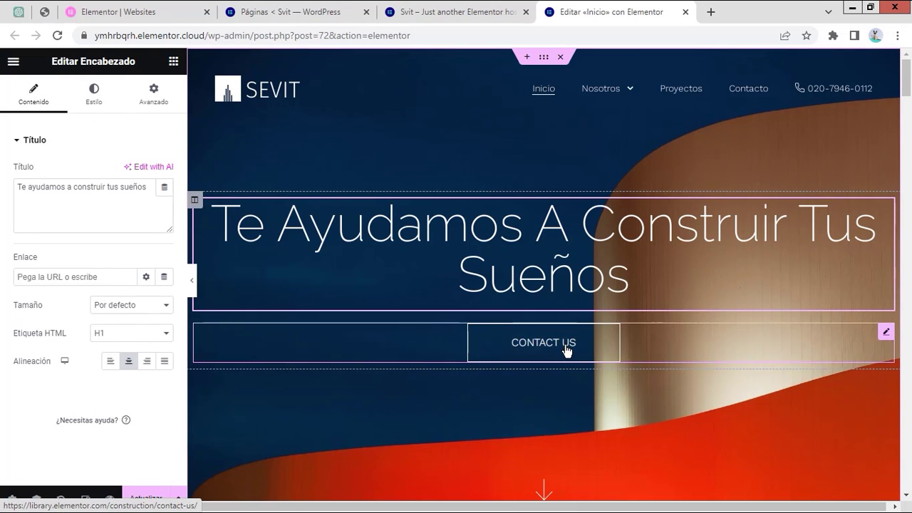
Change the hero button label to 'Contacto' and clear its old link.
{"action": "left_click", "coordinate": [566, 350]}
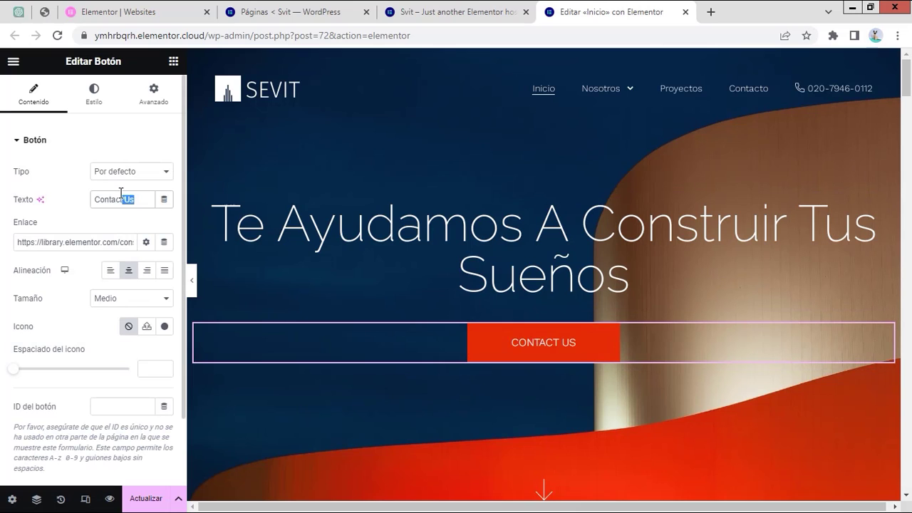
{"action": "type", "text": "o"}
{"action": "key", "text": "Tab"}
{"action": "key", "text": "BackSpace"}
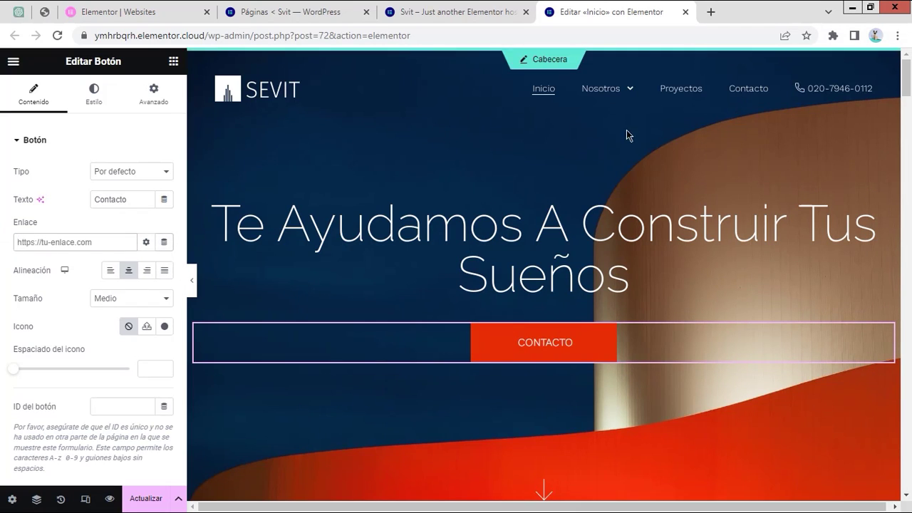
Link the button to the Contacto page via a URL interna Contenido tag, and save.
{"action": "left_click", "coordinate": [164, 244]}
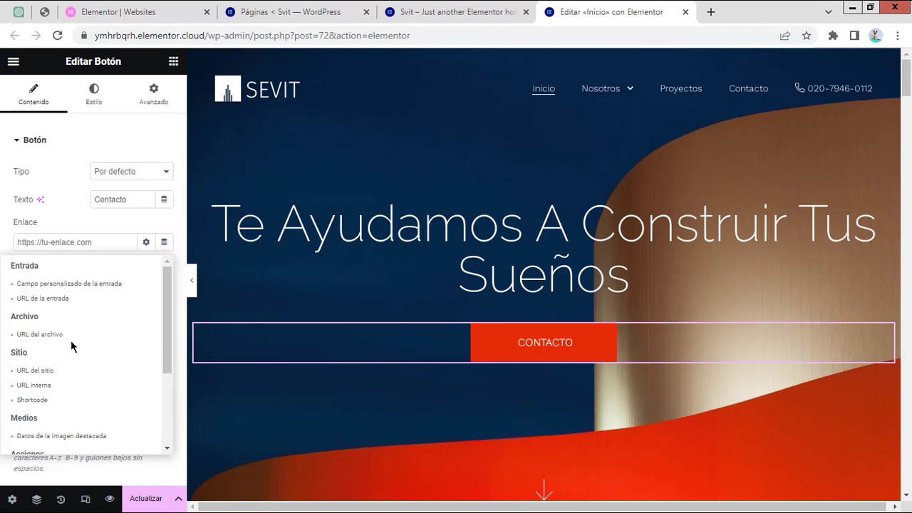
{"action": "left_click", "coordinate": [35, 385]}
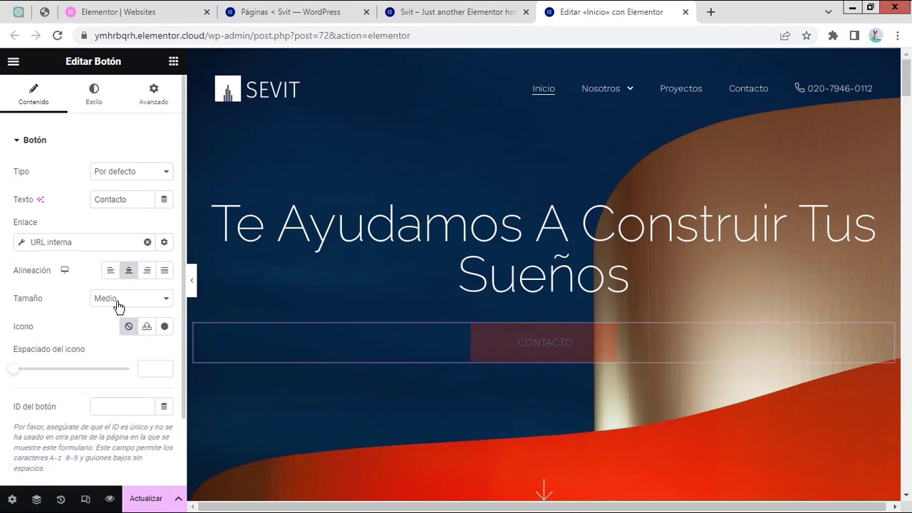
{"action": "left_click", "coordinate": [21, 243]}
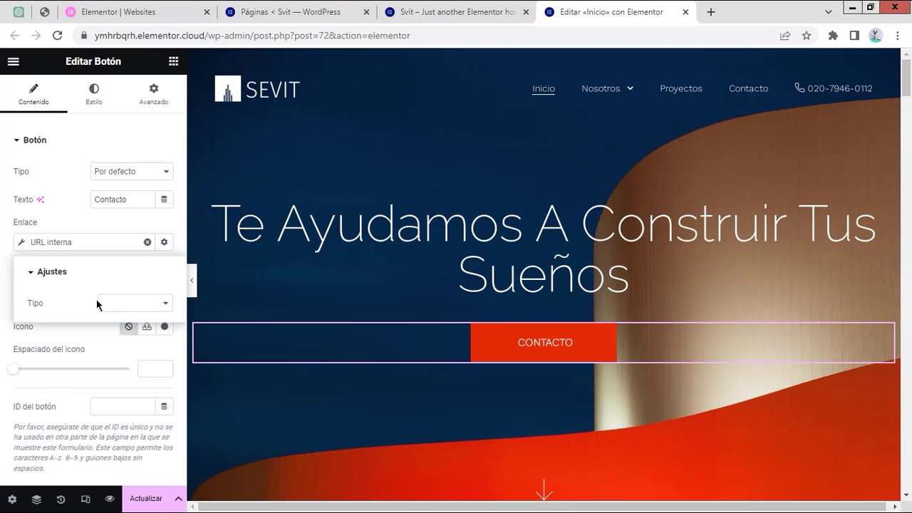
{"action": "left_click", "coordinate": [101, 304]}
{"action": "left_click", "coordinate": [109, 319]}
{"action": "left_click", "coordinate": [89, 353]}
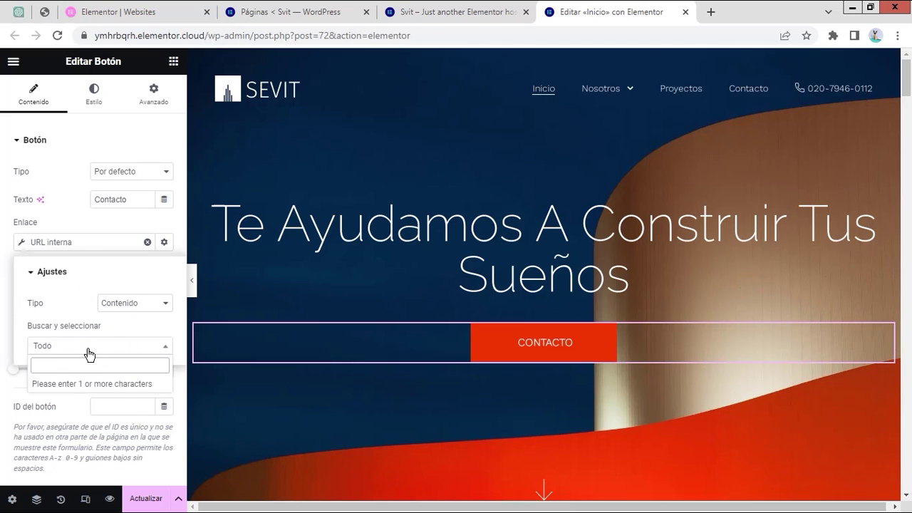
{"action": "type", "text": "contact"}
{"action": "left_click", "coordinate": [61, 389]}
{"action": "left_click", "coordinate": [150, 497]}
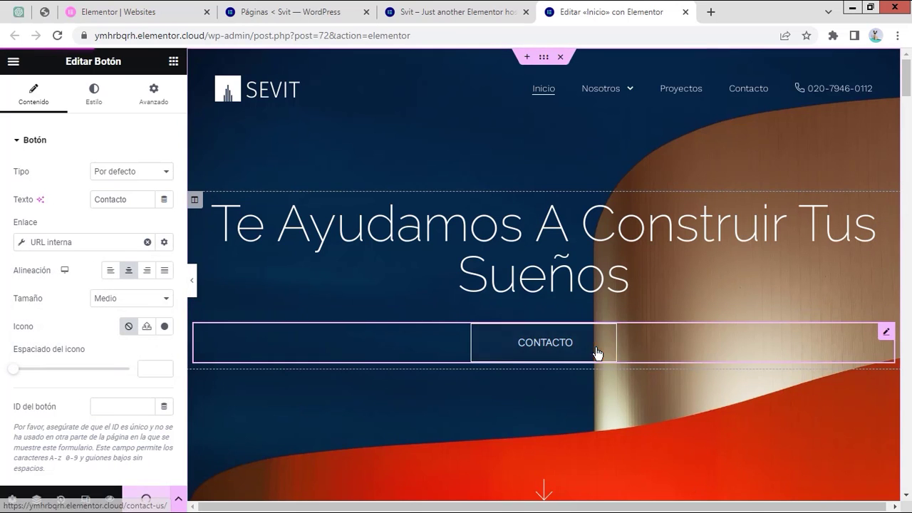
{"action": "scroll", "coordinate": [597, 354], "scroll_direction": "down", "scroll_amount": 5}
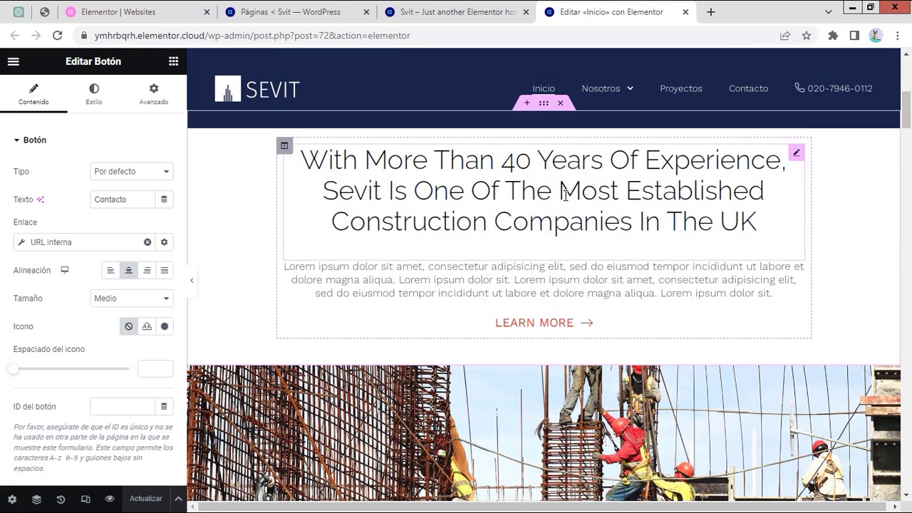
Cut the English 'With More Than 40 Years Of Experience' heading text from its Título box.
{"action": "left_click", "coordinate": [566, 194]}
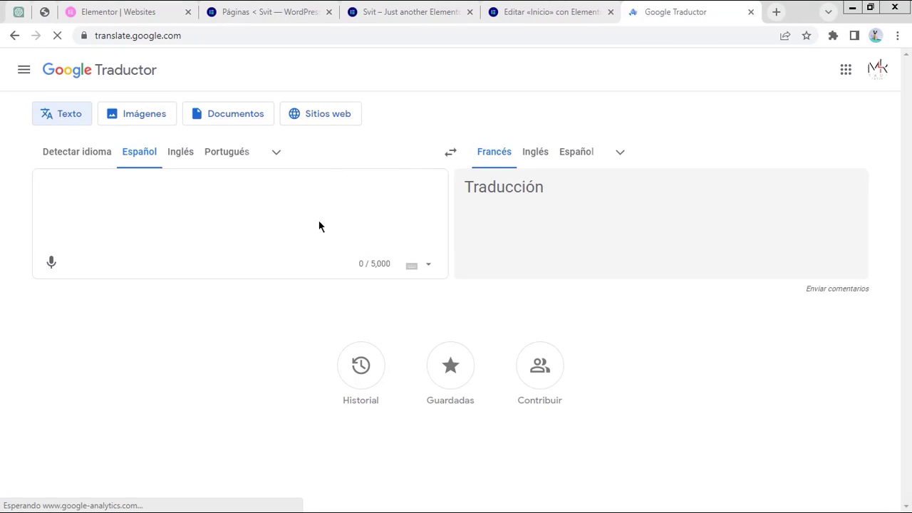
{"action": "left_click", "coordinate": [179, 155]}
{"action": "left_click", "coordinate": [513, 10]}
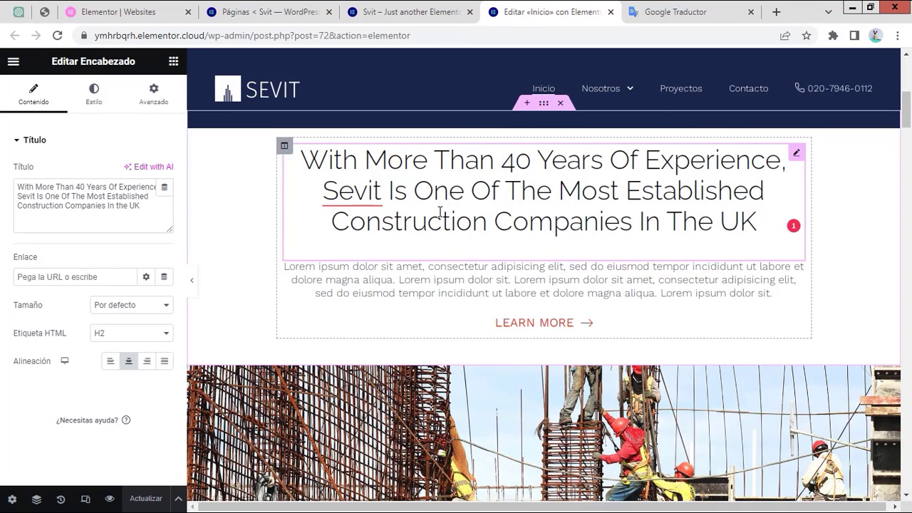
{"action": "left_click_drag", "start_coordinate": [148, 216], "coordinate": [9, 157]}
{"action": "key", "text": "ctrl+x"}
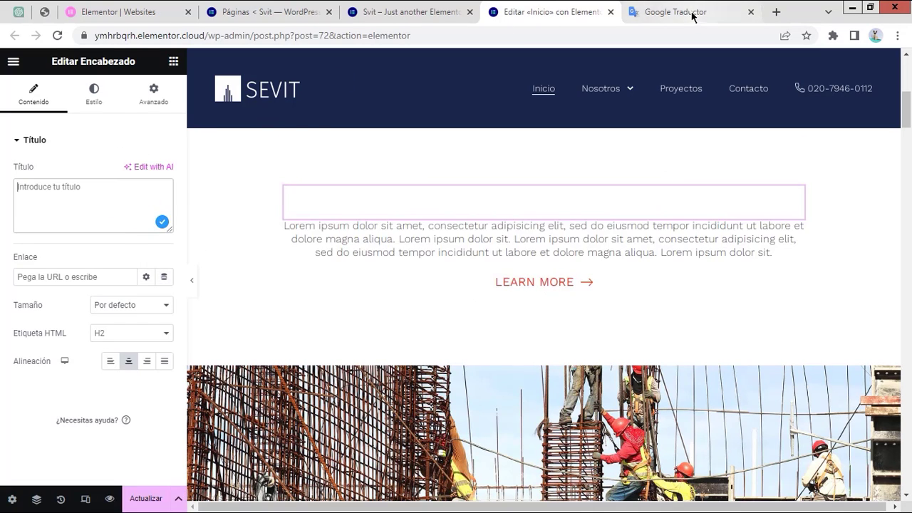
Translate the heading English→Spanish and paste 'Con más de 40 años de experiencia…' into Título.
{"action": "left_click", "coordinate": [674, 11]}
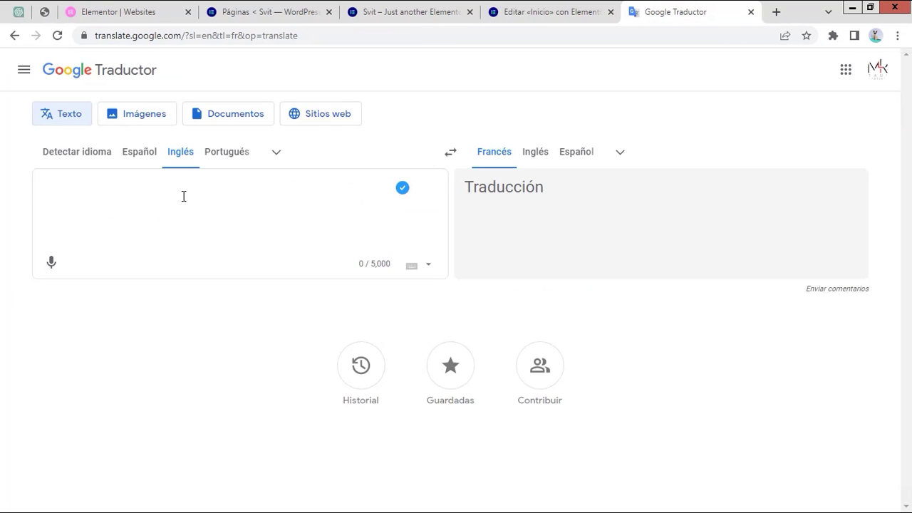
{"action": "key", "text": "ctrl+v"}
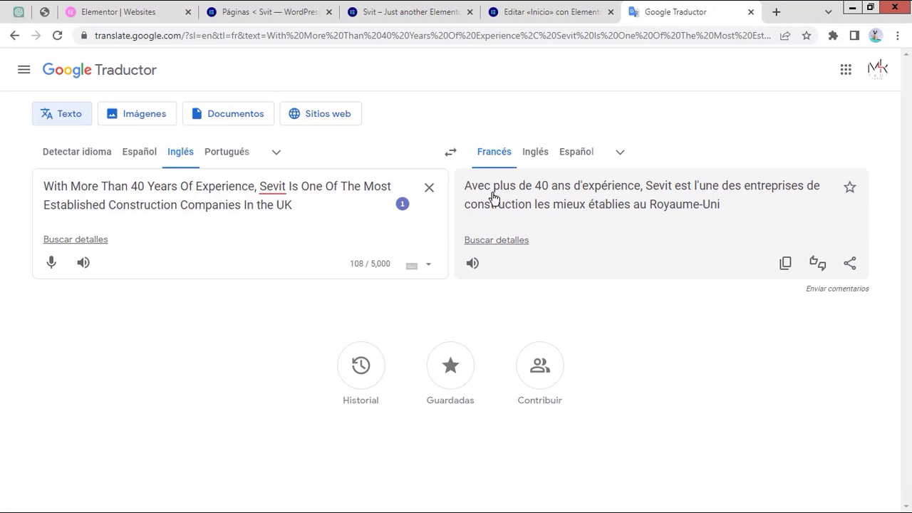
{"action": "left_click", "coordinate": [579, 152]}
{"action": "left_click", "coordinate": [785, 263]}
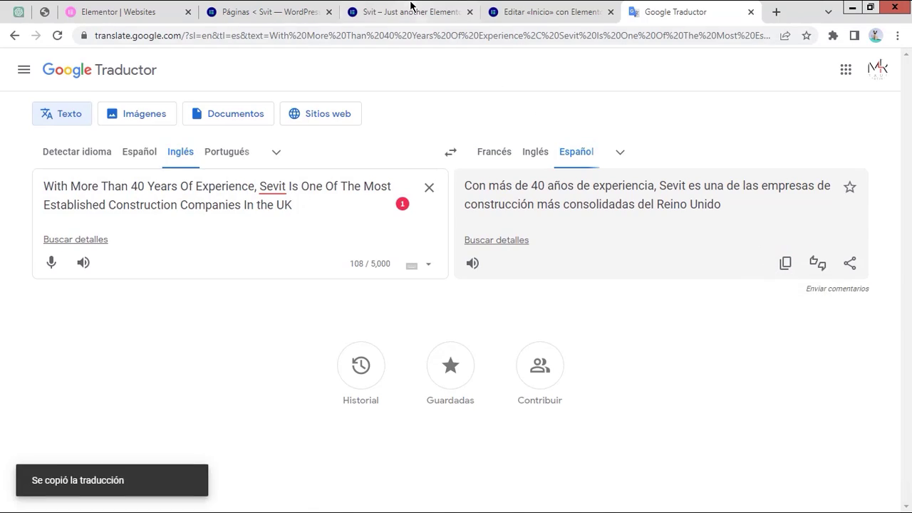
{"action": "left_click", "coordinate": [410, 8]}
{"action": "left_click", "coordinate": [517, 10]}
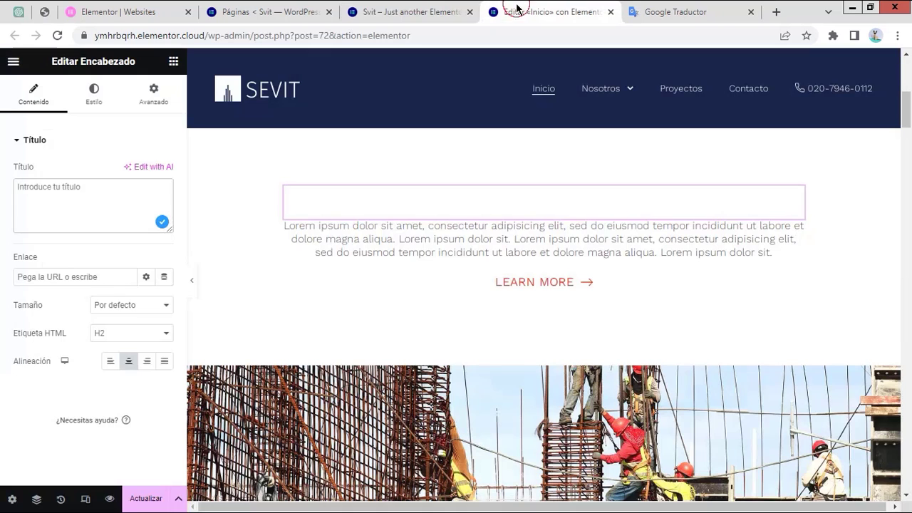
{"action": "left_click", "coordinate": [88, 197]}
{"action": "key", "text": "ctrl+v"}
{"action": "scroll", "coordinate": [605, 320], "scroll_direction": "down", "scroll_amount": 2}
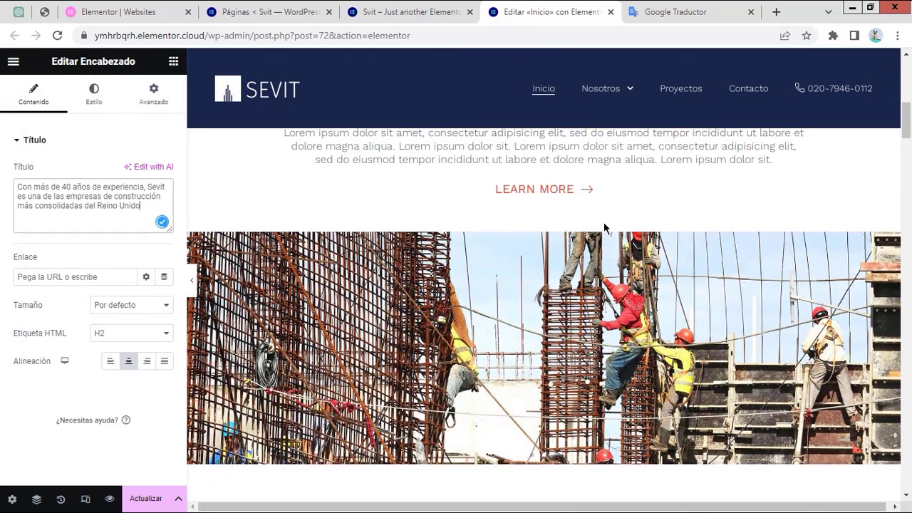
Rename the LEARN MORE button label to 'Conocenos más'.
{"action": "left_click", "coordinate": [529, 191]}
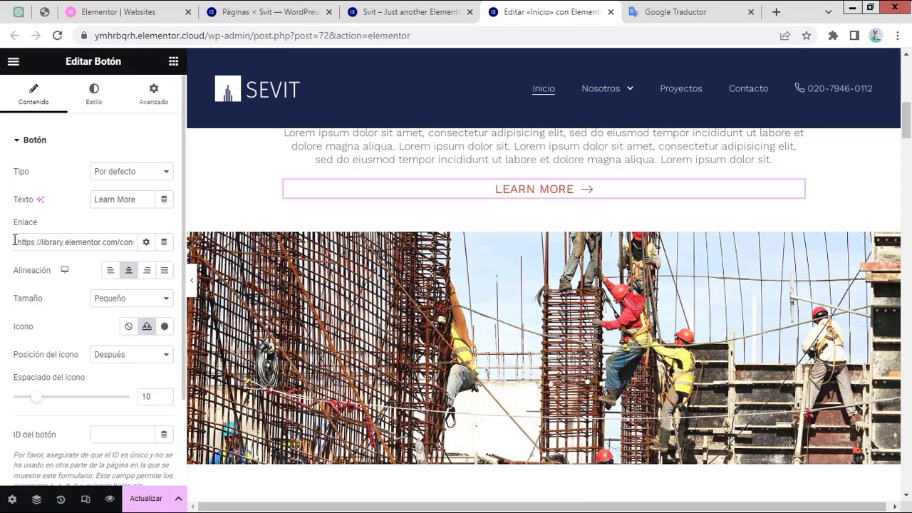
{"action": "left_click_drag", "start_coordinate": [15, 241], "coordinate": [207, 246]}
{"action": "left_click_drag", "start_coordinate": [143, 200], "coordinate": [2, 202]}
{"action": "type", "text": "Con"}
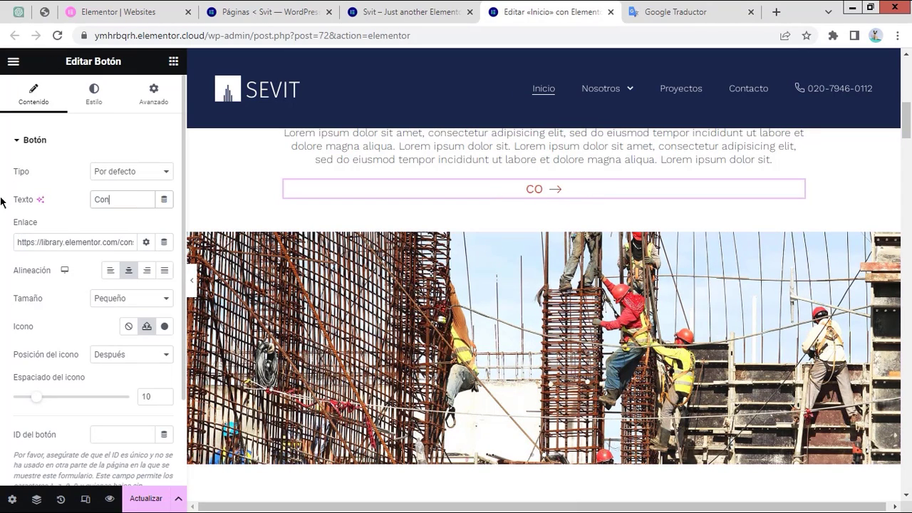
{"action": "type", "text": "ocenos m"}
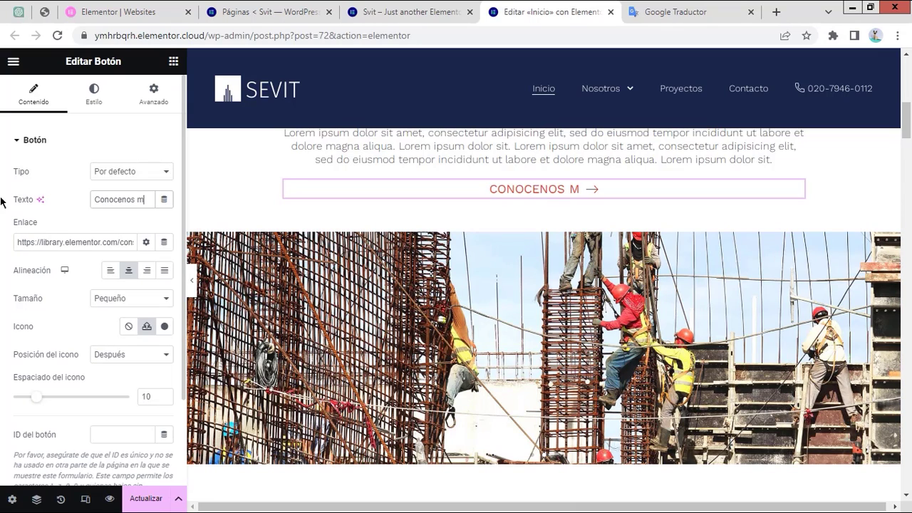
{"action": "type", "text": "ás"}
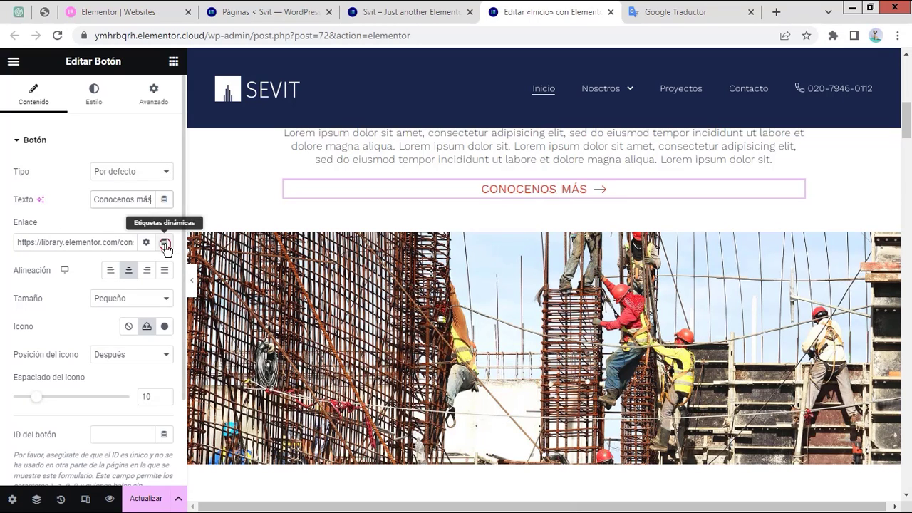
Link the button to the Que hacemos page through a URL interna Contenido tag.
{"action": "left_click", "coordinate": [164, 242]}
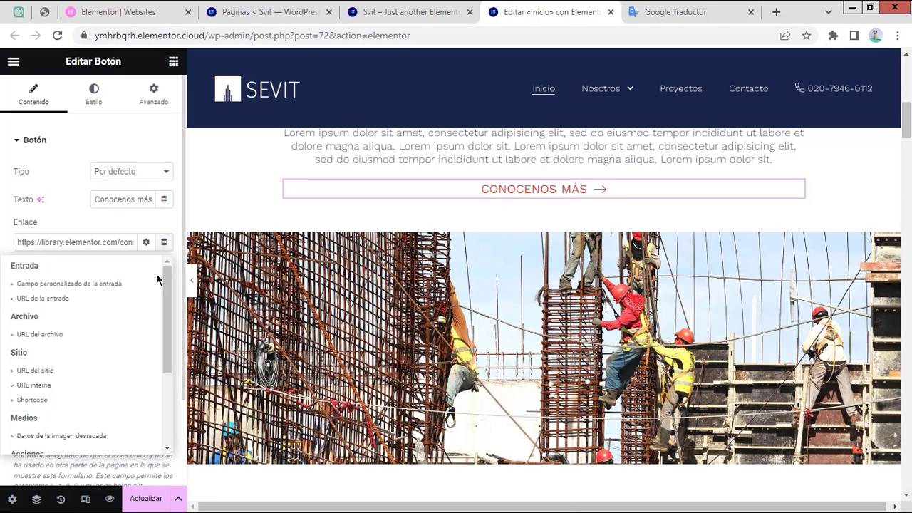
{"action": "left_click", "coordinate": [52, 385]}
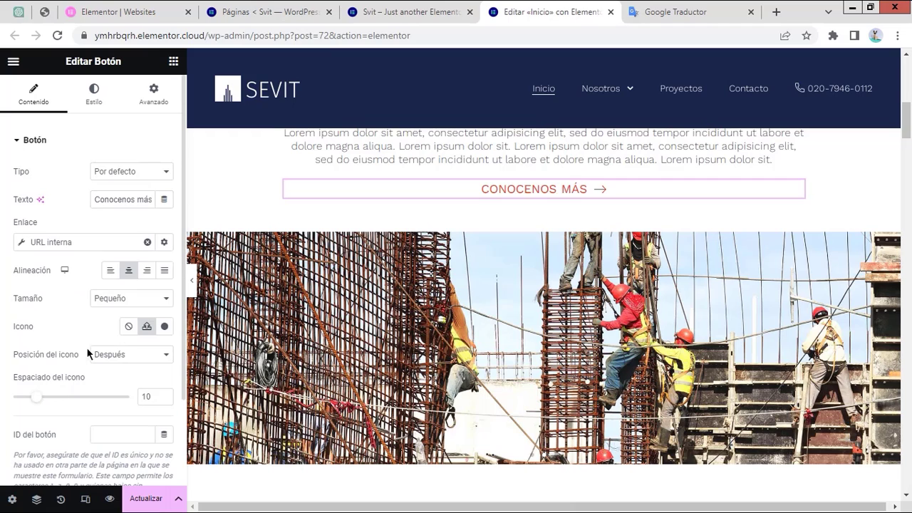
{"action": "left_click", "coordinate": [22, 243]}
{"action": "mouse_move", "coordinate": [608, 90]}
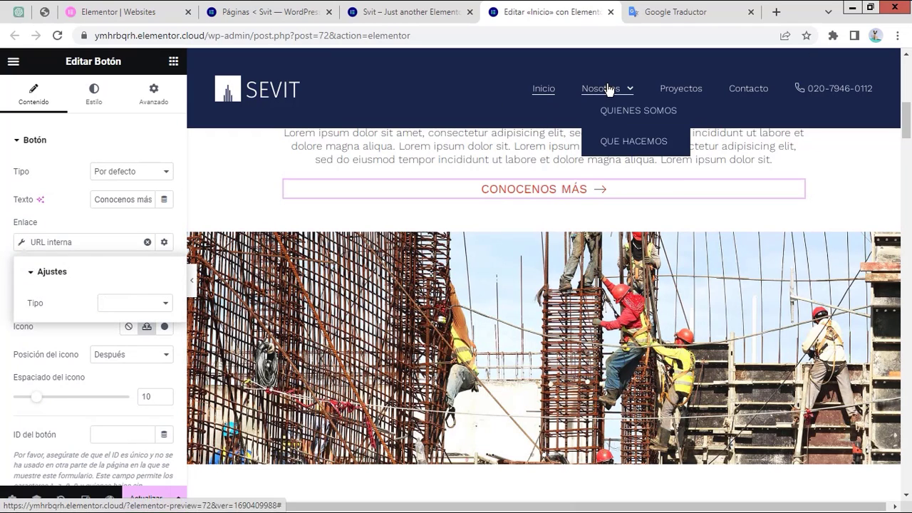
{"action": "left_click", "coordinate": [119, 305]}
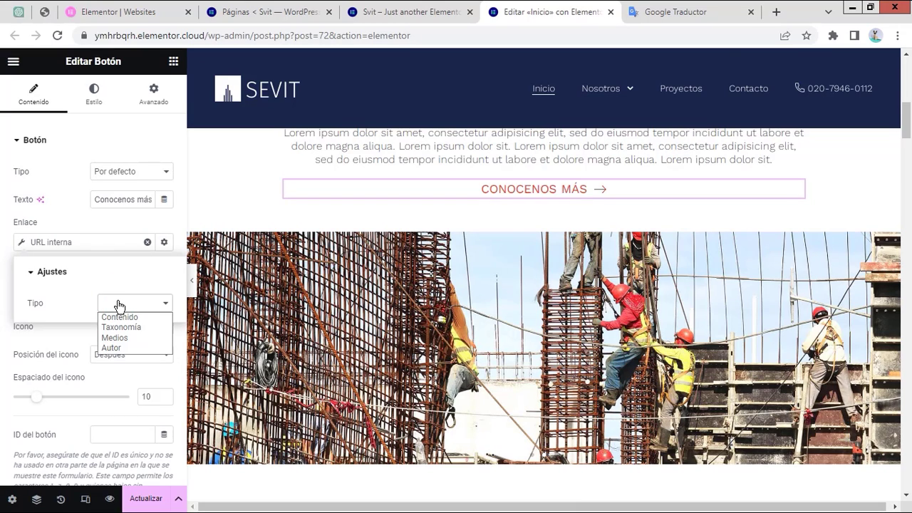
{"action": "left_click", "coordinate": [124, 318]}
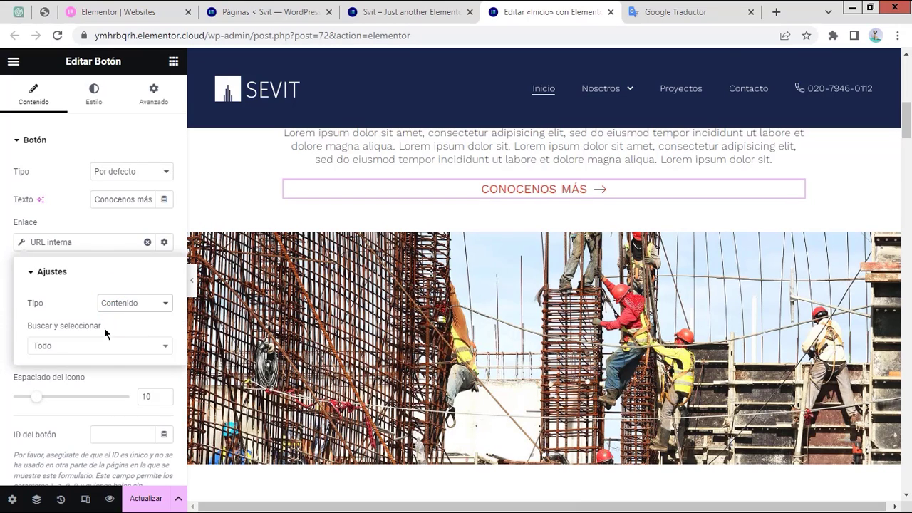
{"action": "left_click", "coordinate": [98, 352]}
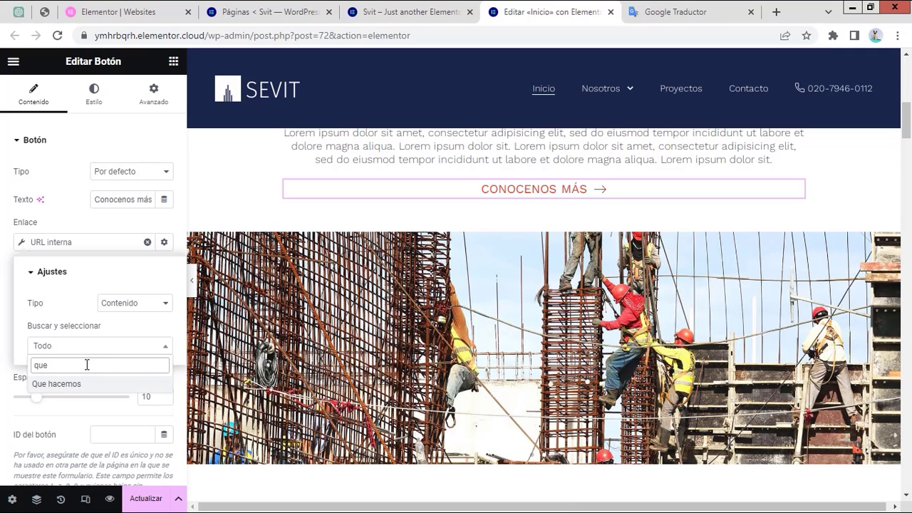
{"action": "left_click", "coordinate": [75, 384]}
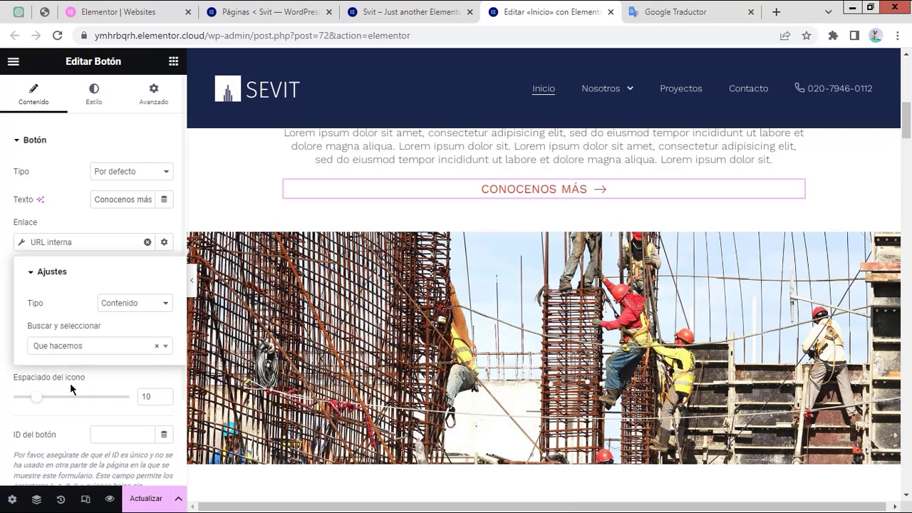
{"action": "left_click", "coordinate": [5, 240]}
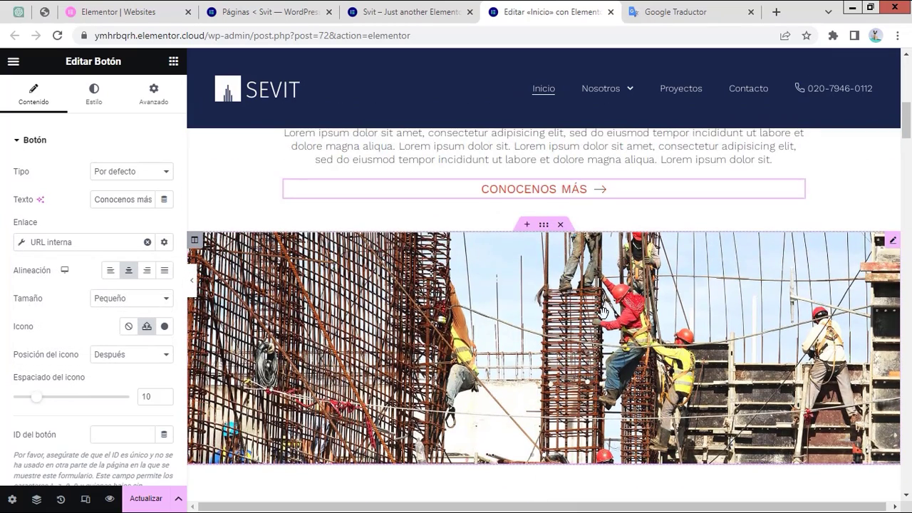
{"action": "left_click", "coordinate": [603, 312]}
{"action": "scroll", "coordinate": [603, 312], "scroll_direction": "down", "scroll_amount": 3}
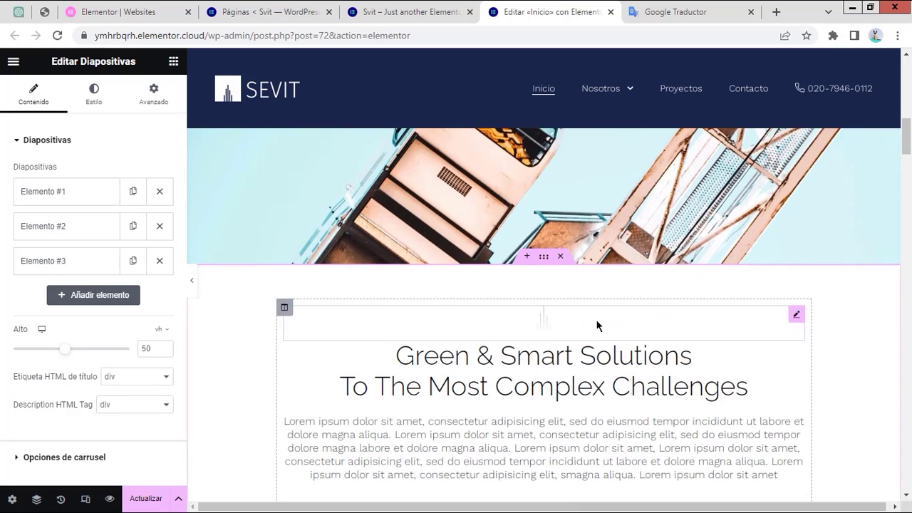
Inspect the slider's Elemento #1 and Elemento #2 settings.
{"action": "scroll", "coordinate": [596, 321], "scroll_direction": "up", "scroll_amount": 2}
{"action": "left_click", "coordinate": [28, 189]}
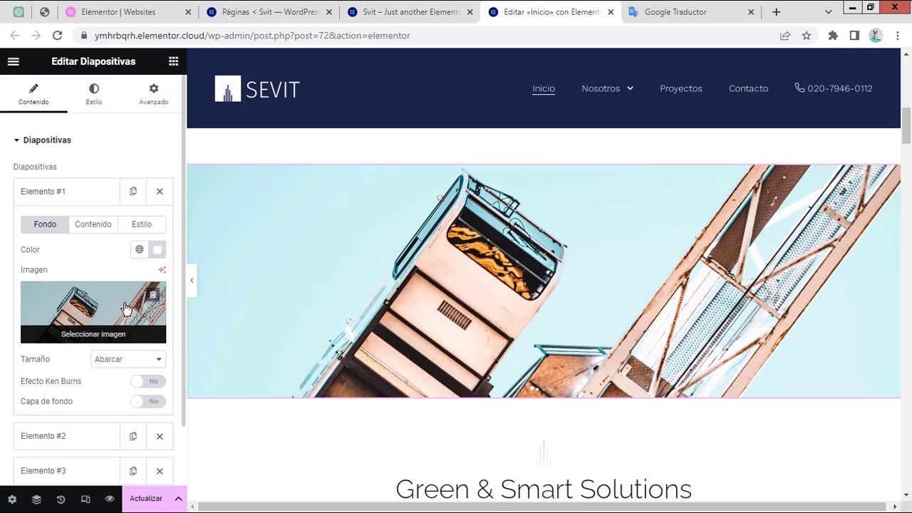
{"action": "left_click", "coordinate": [45, 197]}
{"action": "left_click", "coordinate": [52, 226]}
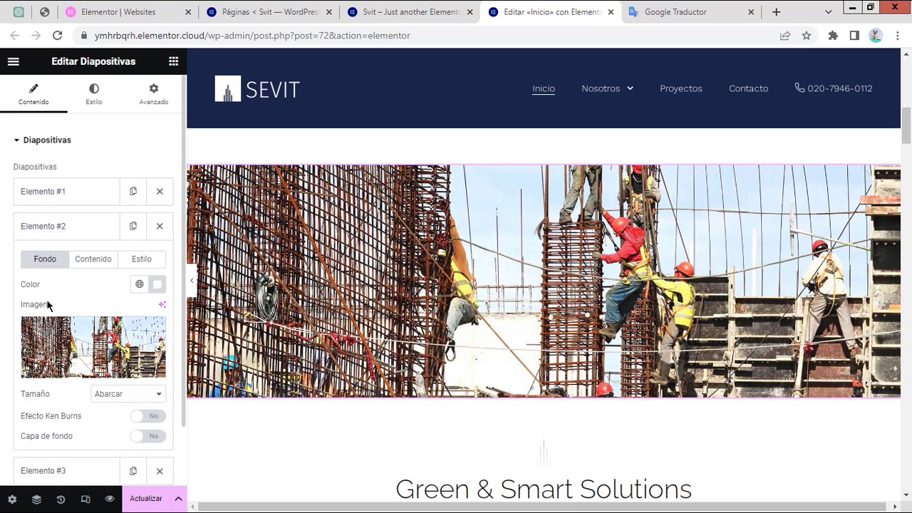
{"action": "left_click", "coordinate": [45, 225]}
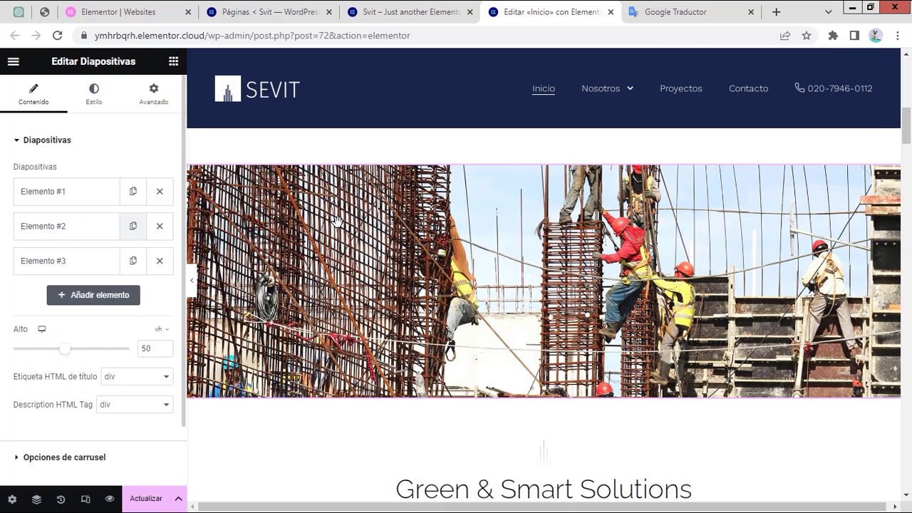
{"action": "left_click", "coordinate": [61, 226]}
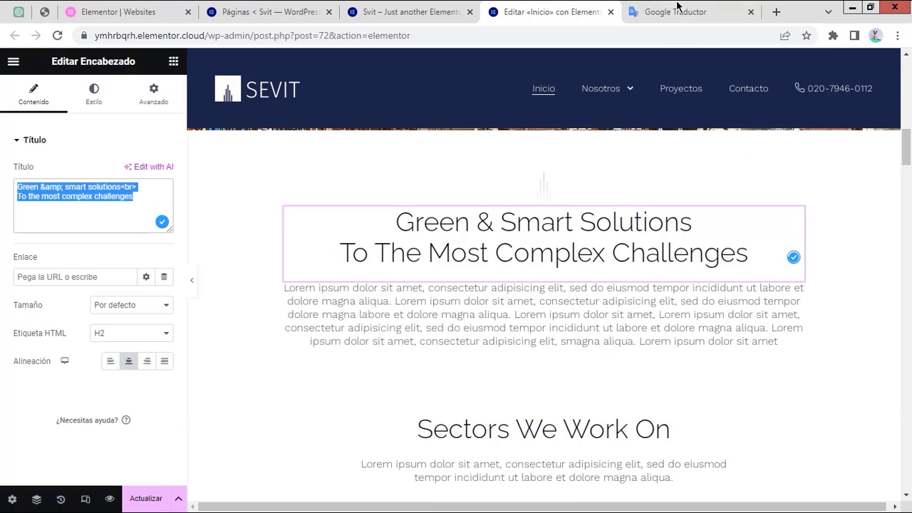
Replace the translator's text with the next English heading to get its Spanish version.
{"action": "left_click", "coordinate": [667, 12]}
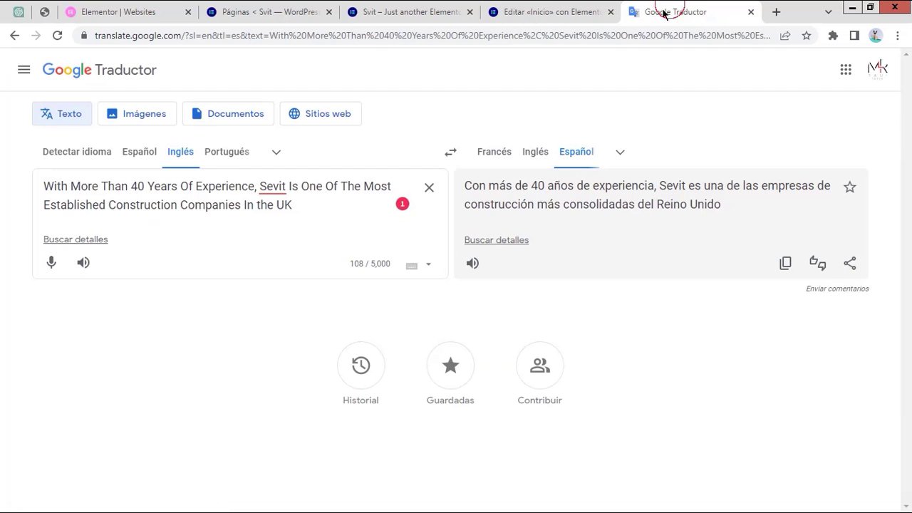
{"action": "left_click", "coordinate": [424, 191]}
{"action": "type", "text": "Green &amp; smart solutions<br> To the most complex challenges"}
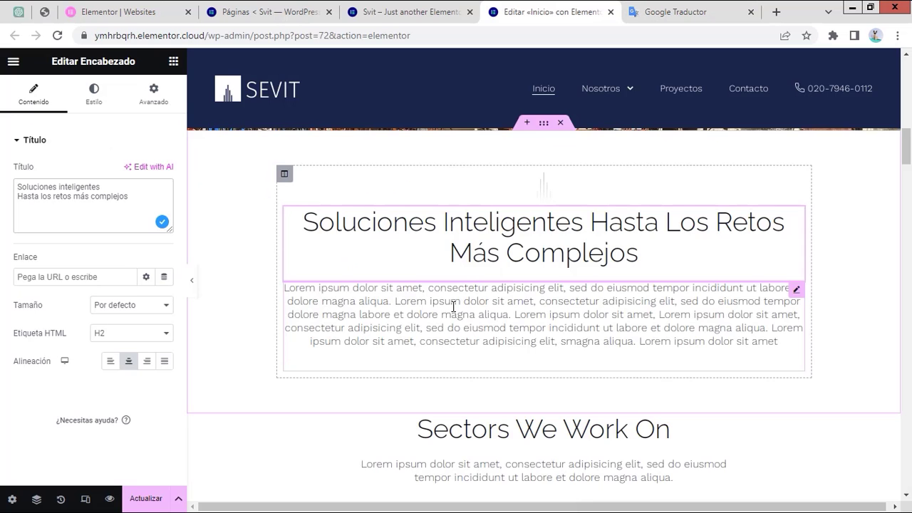
{"action": "scroll", "coordinate": [453, 306], "scroll_direction": "down", "scroll_amount": 3}
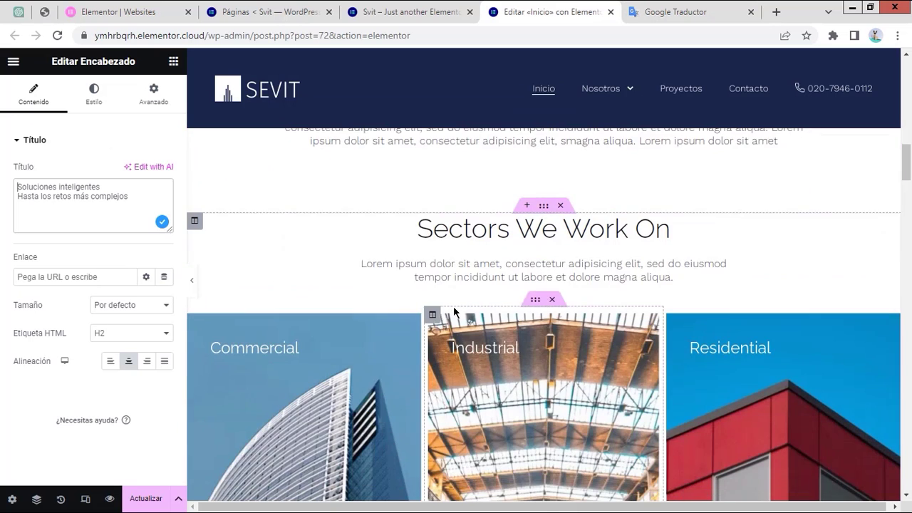
Replace the Sectors We Work On title with 'Sectores en que trabajamos'.
{"action": "left_click", "coordinate": [375, 213]}
{"action": "left_click_drag", "start_coordinate": [114, 204], "coordinate": [2, 191]}
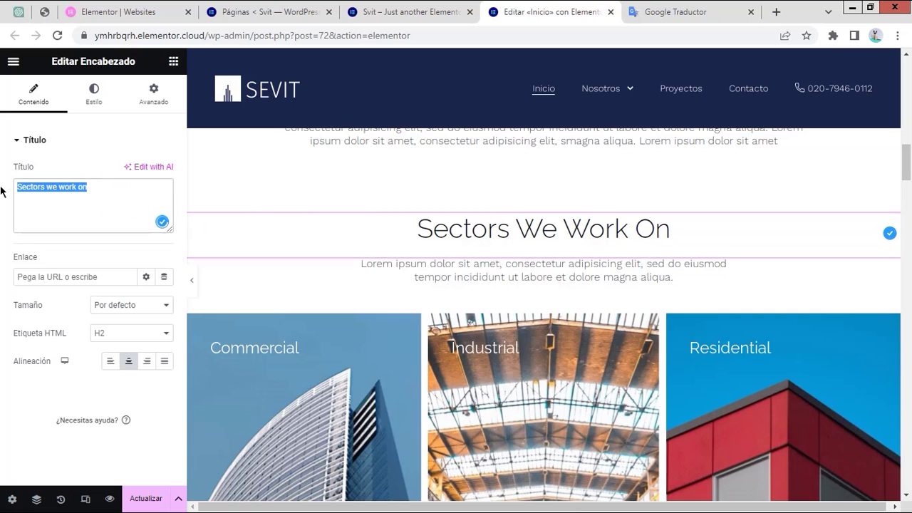
{"action": "type", "text": "sECTO"}
{"action": "key", "text": "BackSpace"}
{"action": "key", "text": "BackSpace"}
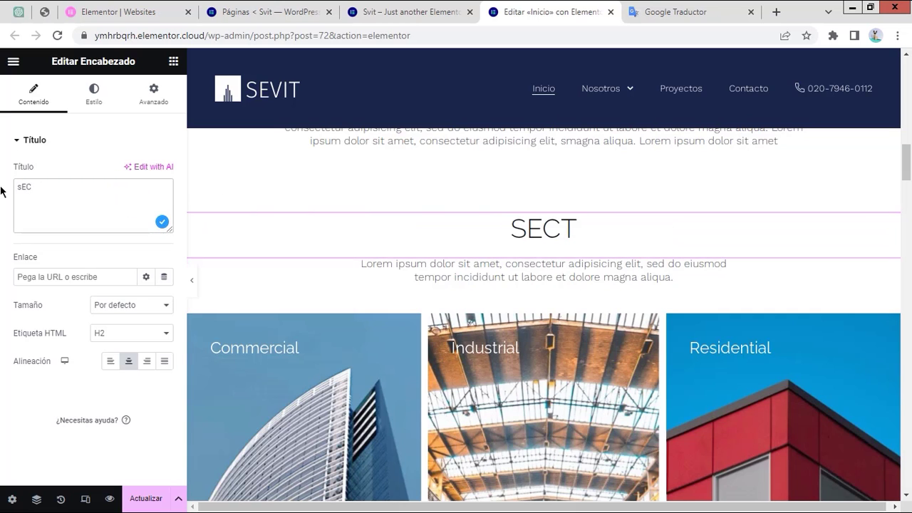
{"action": "type", "text": "Sectores en que trabajamos"}
{"action": "scroll", "coordinate": [385, 306], "scroll_direction": "down", "scroll_amount": 2}
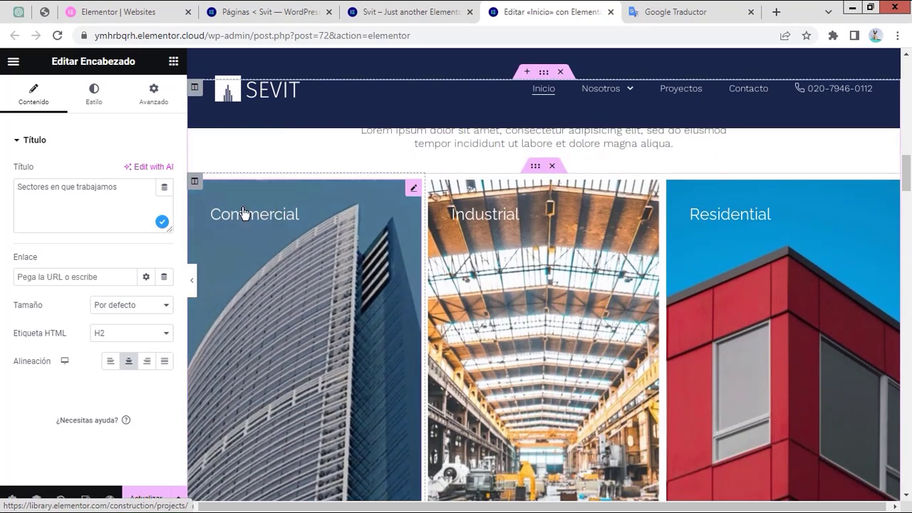
Retitle the Commercial and Residential cards as 'Comercial' and 'Residencial', leaving Industrial unchanged.
{"action": "left_click", "coordinate": [238, 214]}
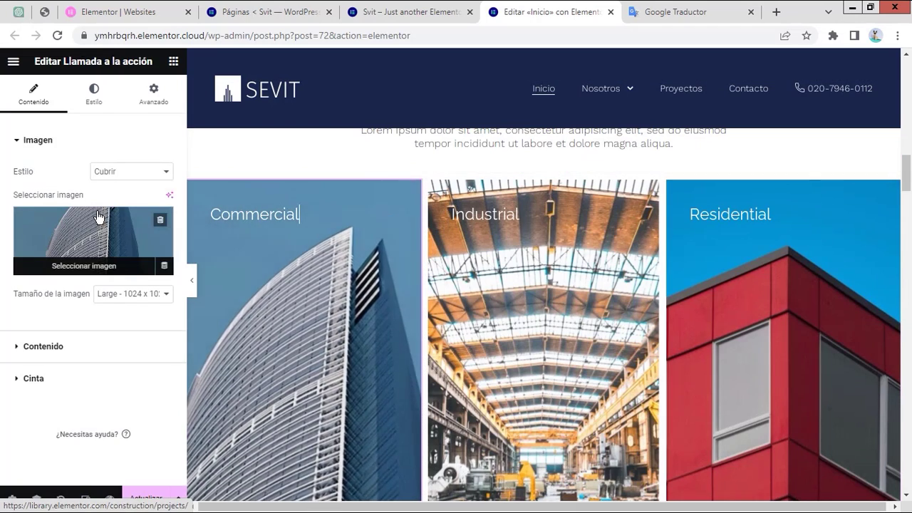
{"action": "left_click", "coordinate": [68, 344]}
{"action": "left_click_drag", "start_coordinate": [84, 258], "coordinate": [35, 273]}
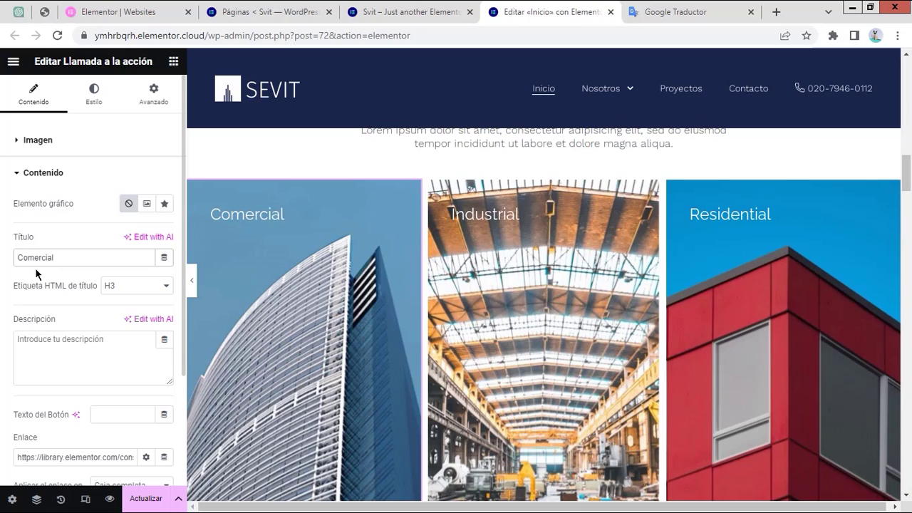
{"action": "left_click", "coordinate": [509, 214]}
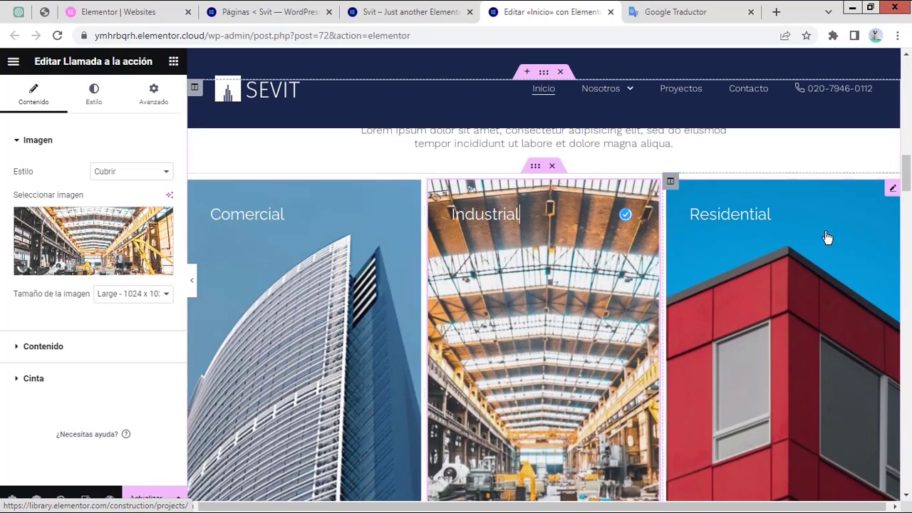
{"action": "left_click", "coordinate": [794, 234]}
{"action": "left_click", "coordinate": [53, 346]}
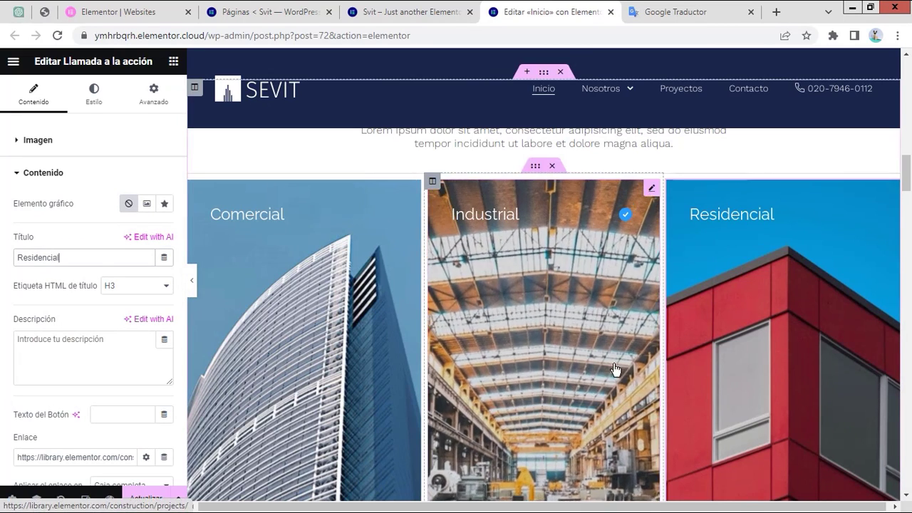
{"action": "scroll", "coordinate": [617, 372], "scroll_direction": "down", "scroll_amount": 6}
{"action": "left_click", "coordinate": [592, 240]}
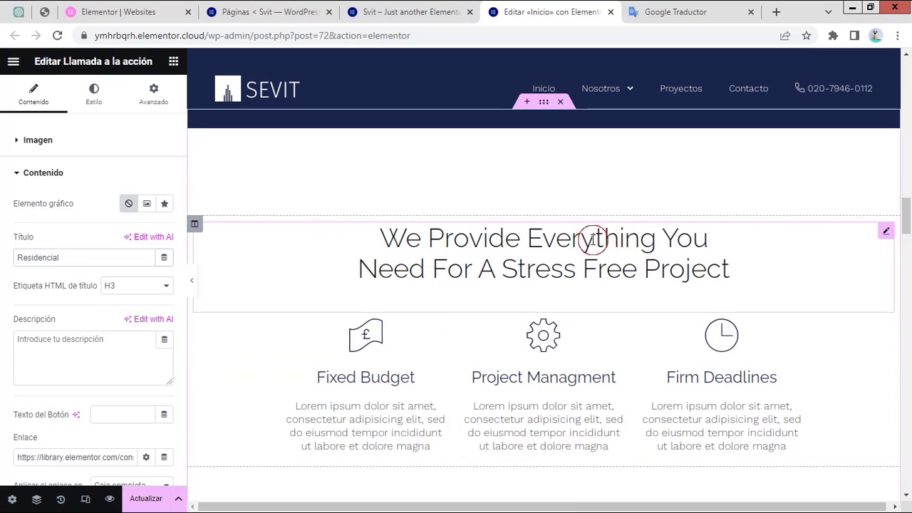
Replace the stress-free heading with 'Proporcionamos todo lo que necesita para un proyecto sin estrés'.
{"action": "left_click_drag", "start_coordinate": [101, 211], "coordinate": [7, 159]}
{"action": "key", "text": "ctrl+c"}
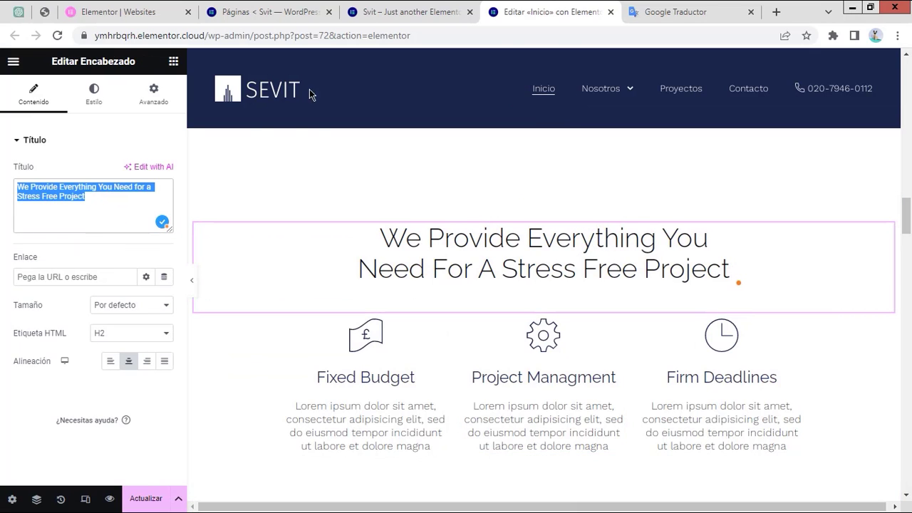
{"action": "left_click", "coordinate": [670, 12]}
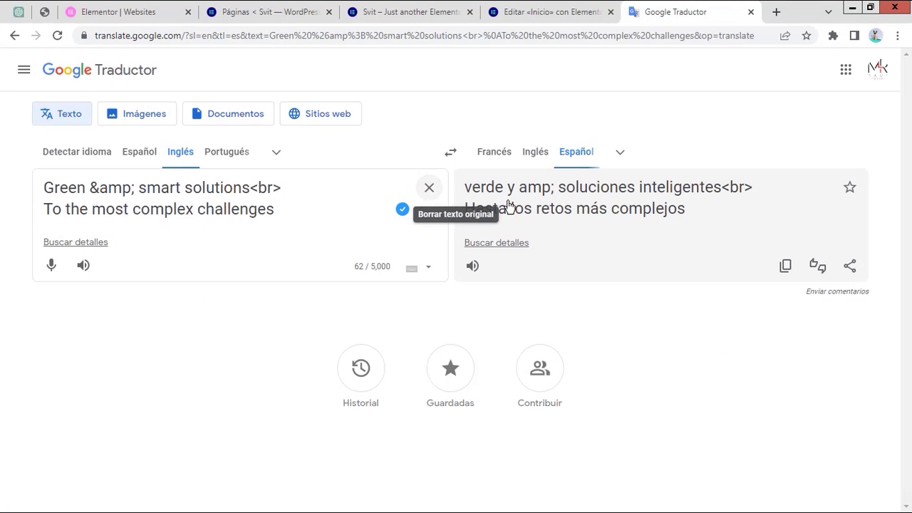
{"action": "left_click", "coordinate": [429, 187]}
{"action": "key", "text": "ctrl+v"}
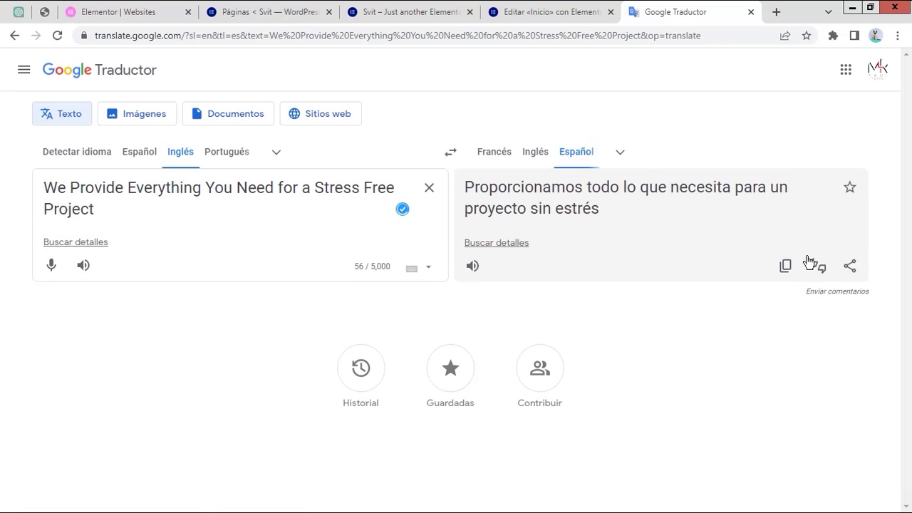
{"action": "left_click", "coordinate": [782, 261]}
{"action": "left_click", "coordinate": [549, 12]}
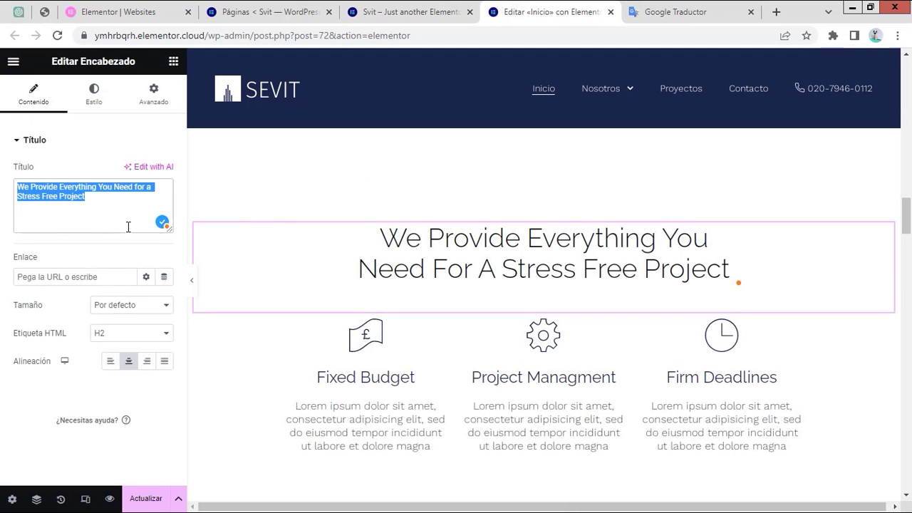
{"action": "key", "text": "ctrl+v"}
{"action": "scroll", "coordinate": [721, 330], "scroll_direction": "down", "scroll_amount": 3}
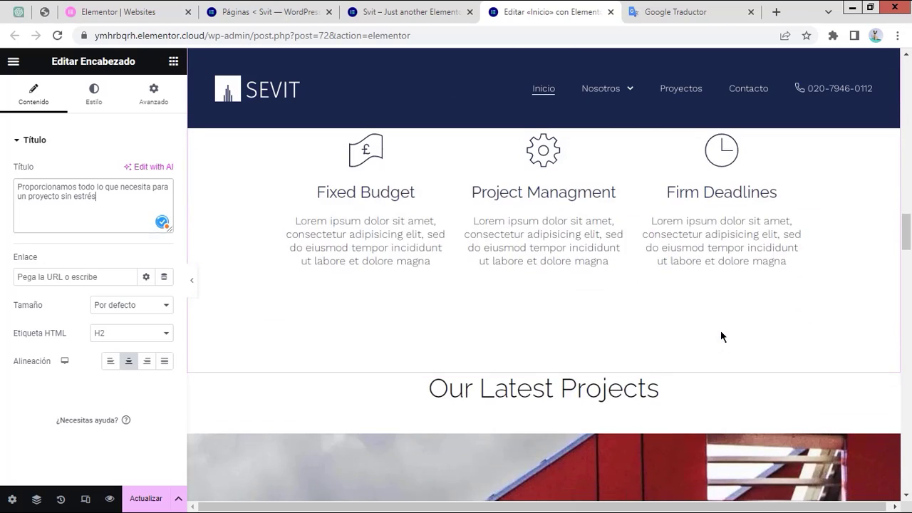
{"action": "scroll", "coordinate": [721, 330], "scroll_direction": "up", "scroll_amount": 2}
{"action": "scroll", "coordinate": [485, 206], "scroll_direction": "up", "scroll_amount": 2}
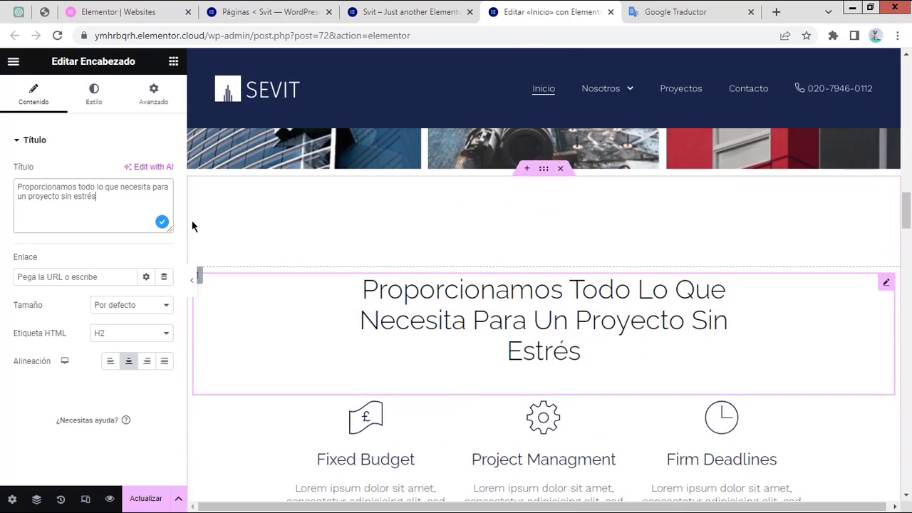
Lower the heading's typography size from 40 to 34 px.
{"action": "left_click", "coordinate": [89, 105]}
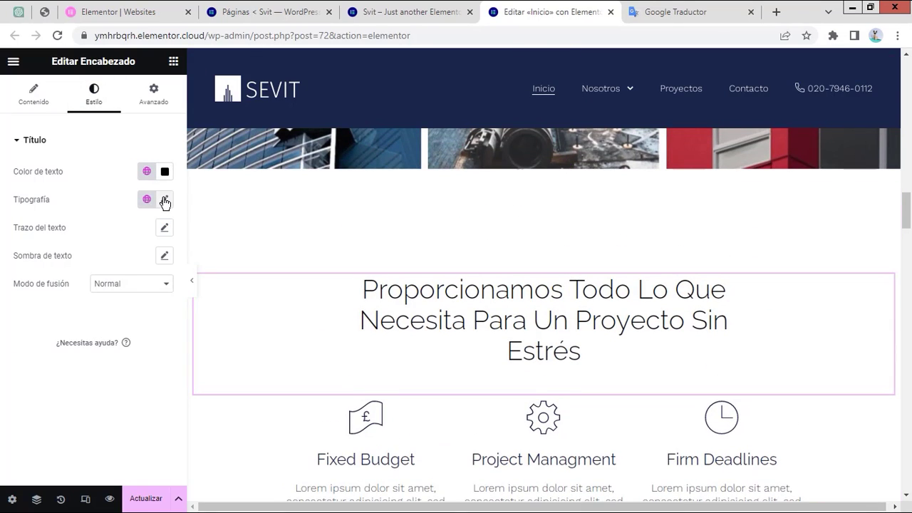
{"action": "left_click", "coordinate": [165, 201]}
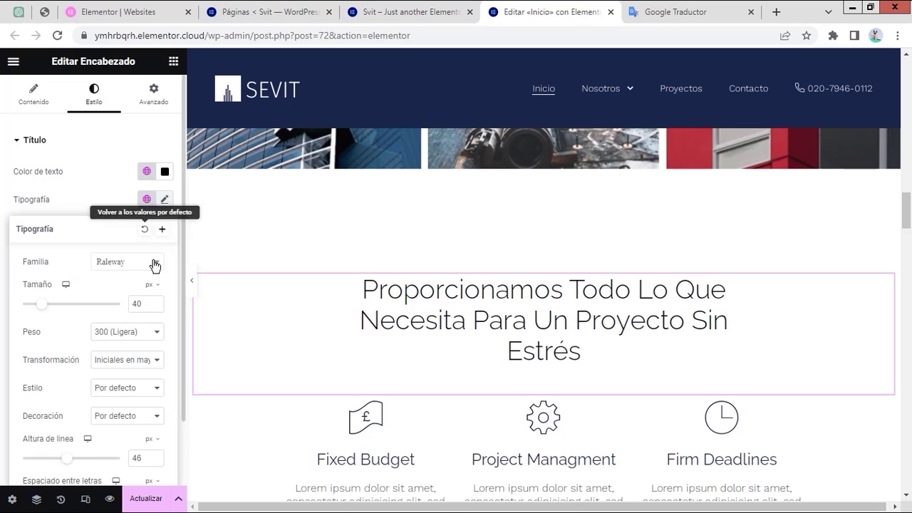
{"action": "left_click", "coordinate": [156, 307]}
{"action": "left_click", "coordinate": [155, 308]}
{"action": "left_click", "coordinate": [155, 308]}
{"action": "left_click", "coordinate": [156, 307]}
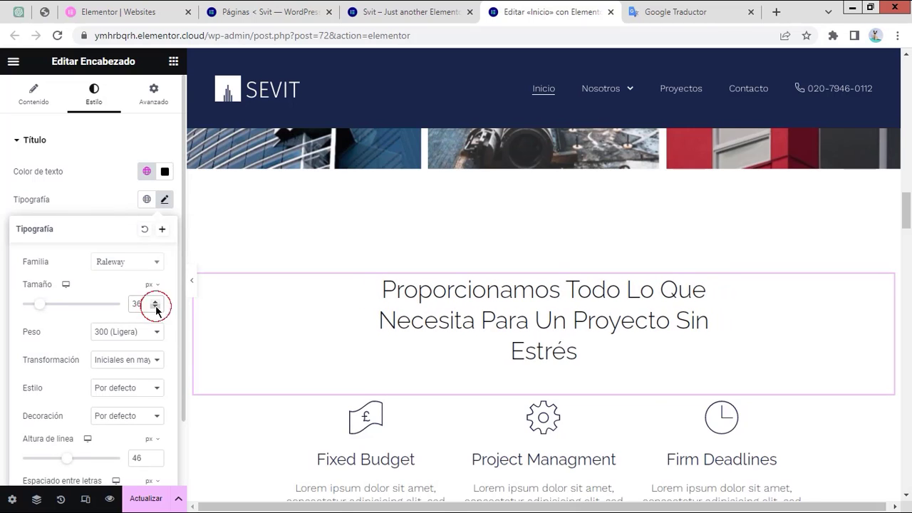
{"action": "left_click", "coordinate": [155, 308]}
{"action": "left_click", "coordinate": [155, 307]}
{"action": "scroll", "coordinate": [436, 361], "scroll_direction": "down", "scroll_amount": 3}
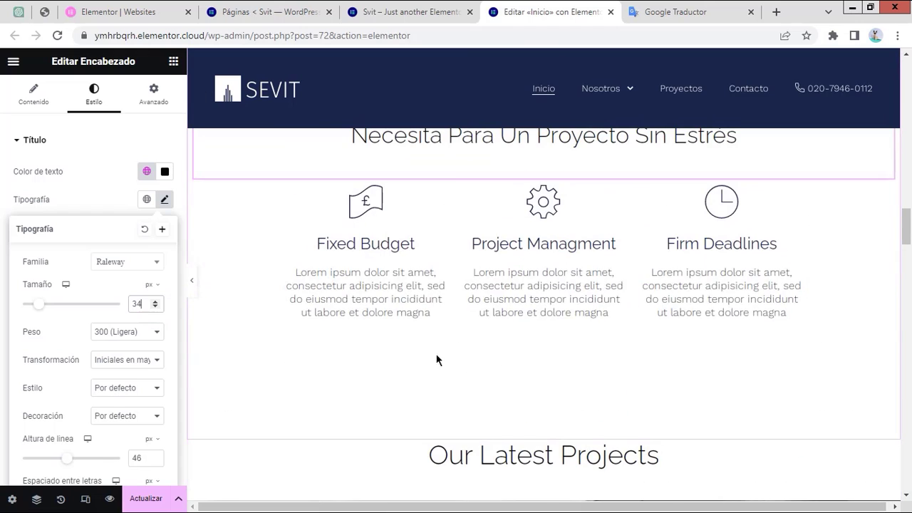
{"action": "left_click", "coordinate": [380, 245]}
{"action": "left_click_drag", "start_coordinate": [77, 308], "coordinate": [2, 313]}
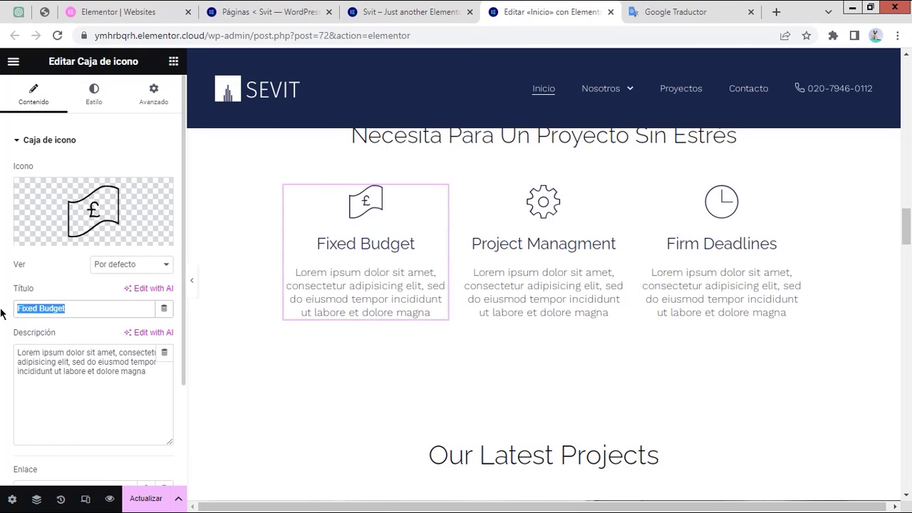
Retitle Our Latest Projects as 'Últimos proyectos' using the accented spelling suggestion.
{"action": "left_click", "coordinate": [495, 254]}
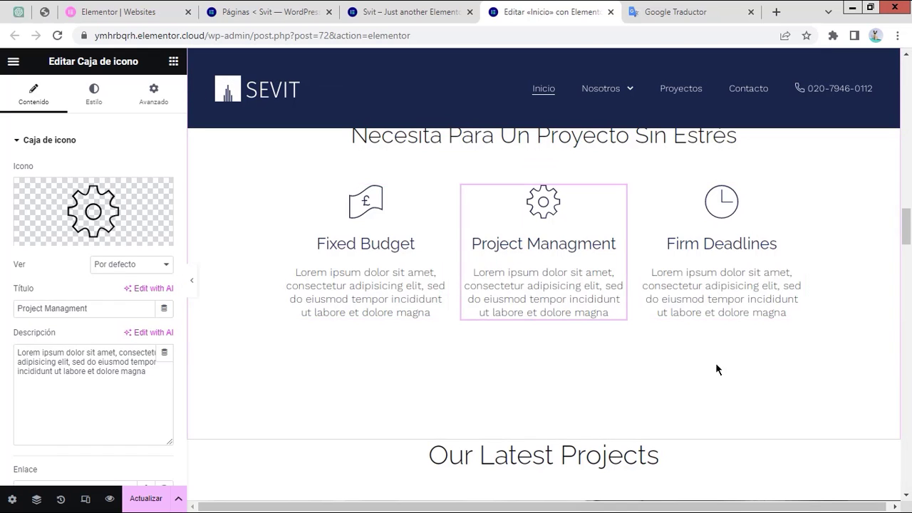
{"action": "scroll", "coordinate": [719, 369], "scroll_direction": "down", "scroll_amount": 3}
{"action": "left_click", "coordinate": [523, 256]}
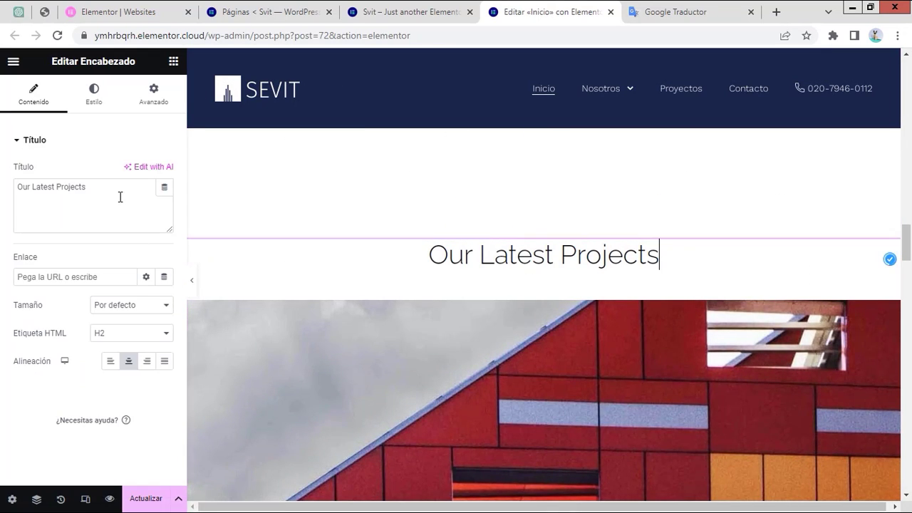
{"action": "left_click_drag", "start_coordinate": [120, 197], "coordinate": [2, 200]}
{"action": "type", "text": "Ult"}
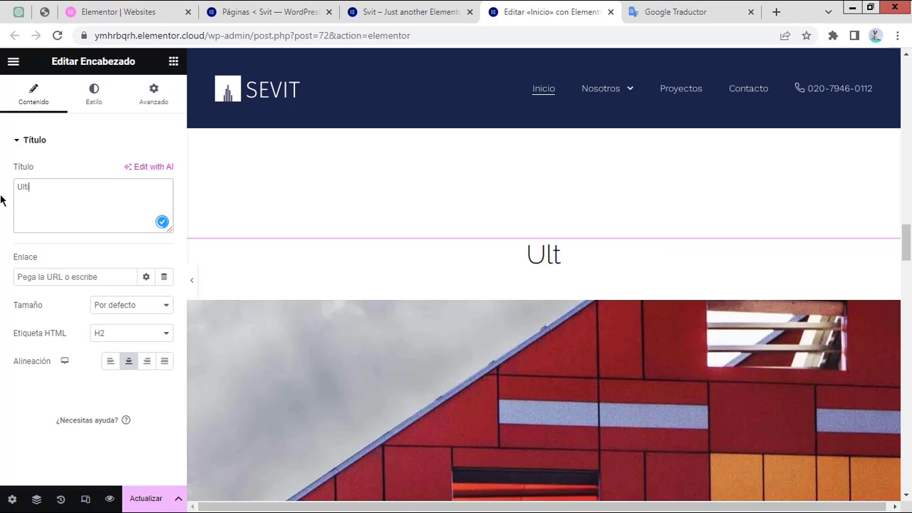
{"action": "type", "text": "imos "}
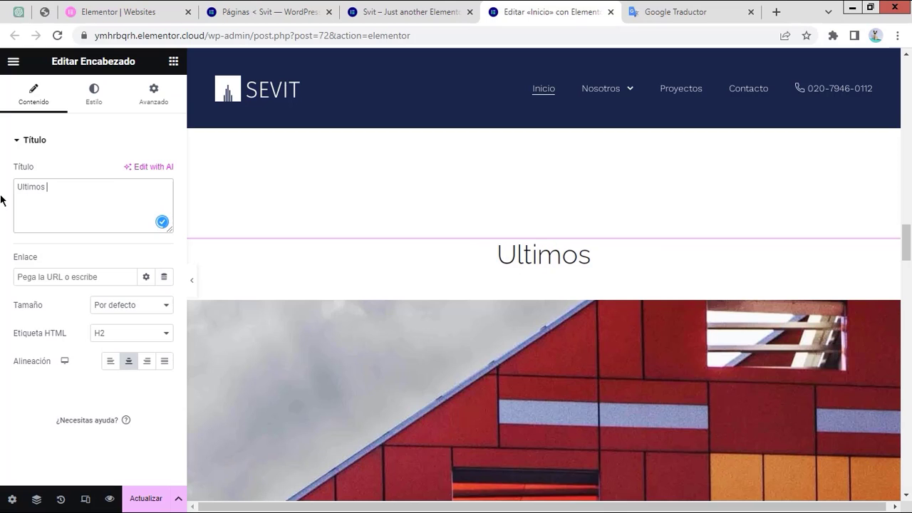
{"action": "type", "text": "proyecto"}
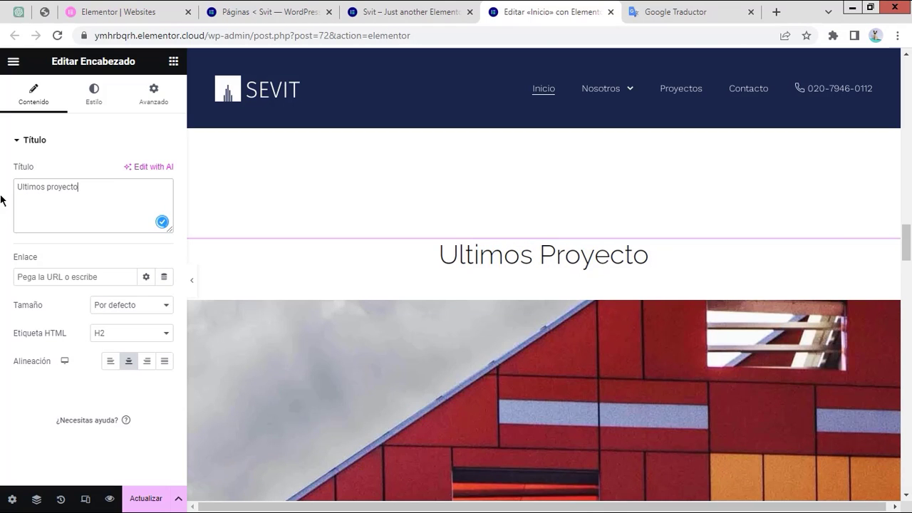
{"action": "type", "text": "s"}
{"action": "left_click", "coordinate": [38, 185]}
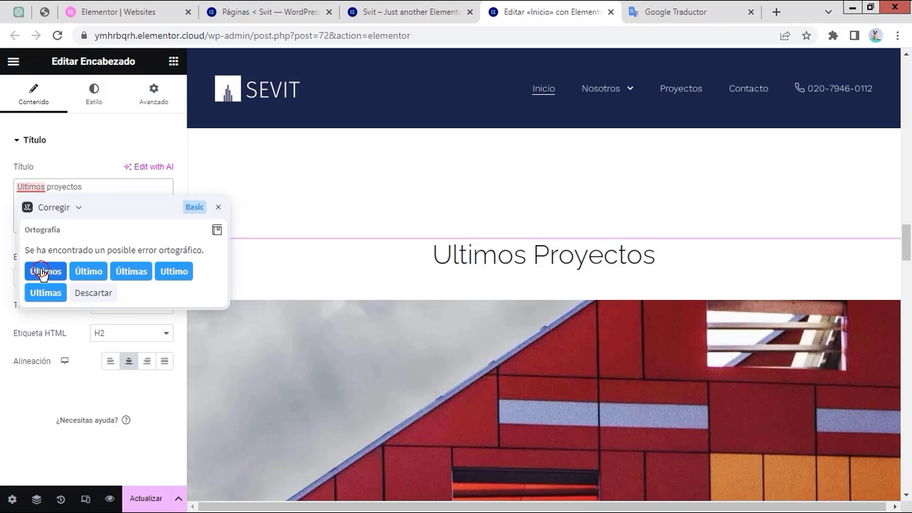
{"action": "left_click", "coordinate": [42, 271]}
{"action": "scroll", "coordinate": [512, 312], "scroll_direction": "down", "scroll_amount": 5}
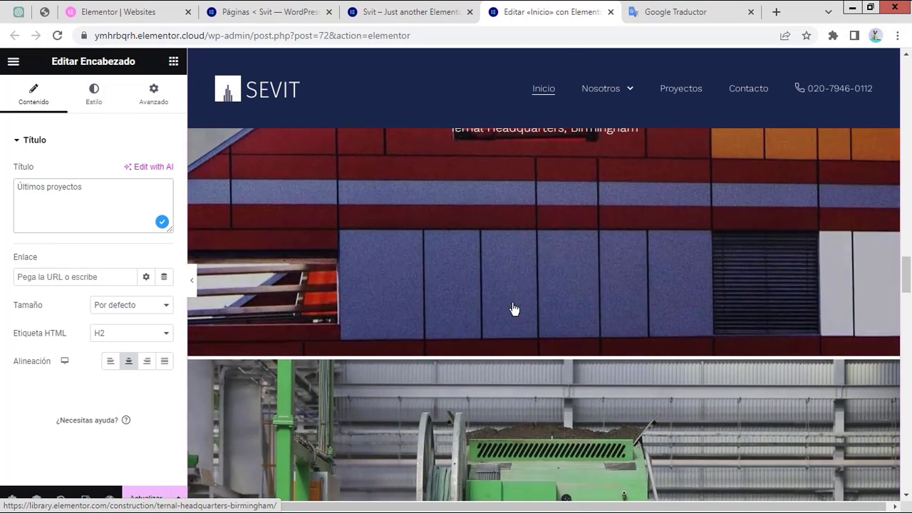
Select the Ternal Headquarters project card's title text in its content fields.
{"action": "left_click", "coordinate": [483, 228]}
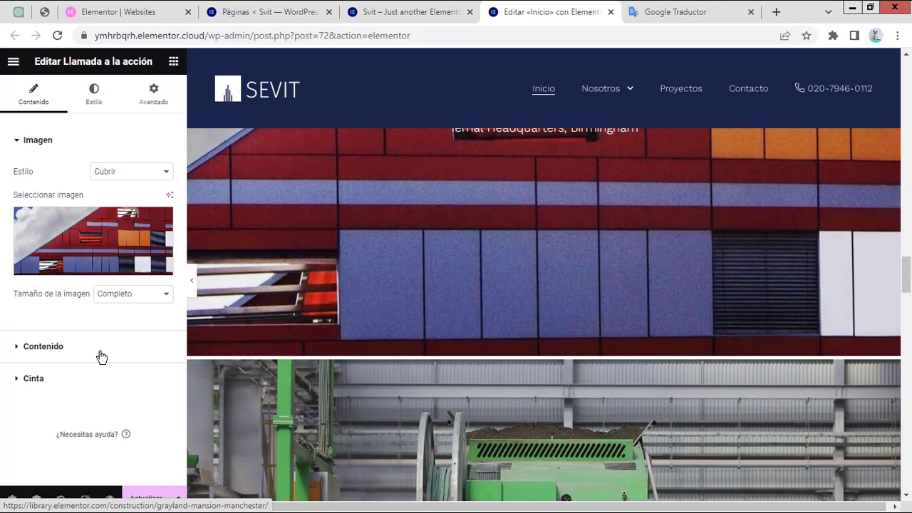
{"action": "left_click", "coordinate": [100, 347]}
{"action": "left_click_drag", "start_coordinate": [140, 258], "coordinate": [2, 261]}
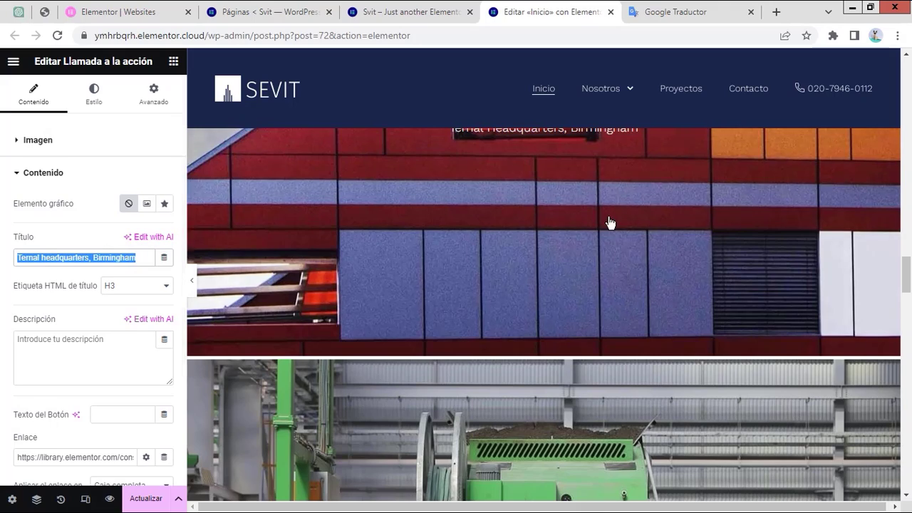
{"action": "scroll", "coordinate": [562, 383], "scroll_direction": "down", "scroll_amount": 3}
{"action": "scroll", "coordinate": [562, 384], "scroll_direction": "down", "scroll_amount": 10}
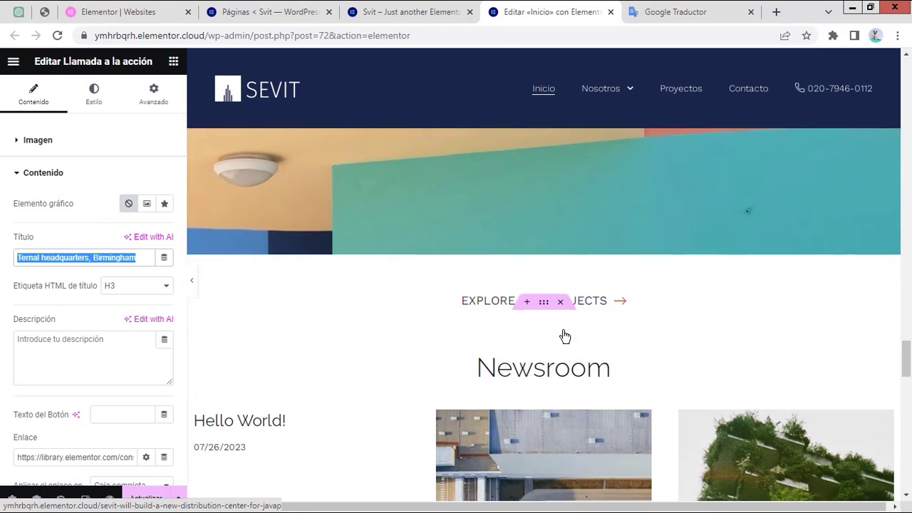
Replace the Newsroom heading text with the Spanish 'Noticia'.
{"action": "scroll", "coordinate": [564, 336], "scroll_direction": "down", "scroll_amount": 4}
{"action": "scroll", "coordinate": [563, 336], "scroll_direction": "up", "scroll_amount": 3}
{"action": "left_click", "coordinate": [542, 321]}
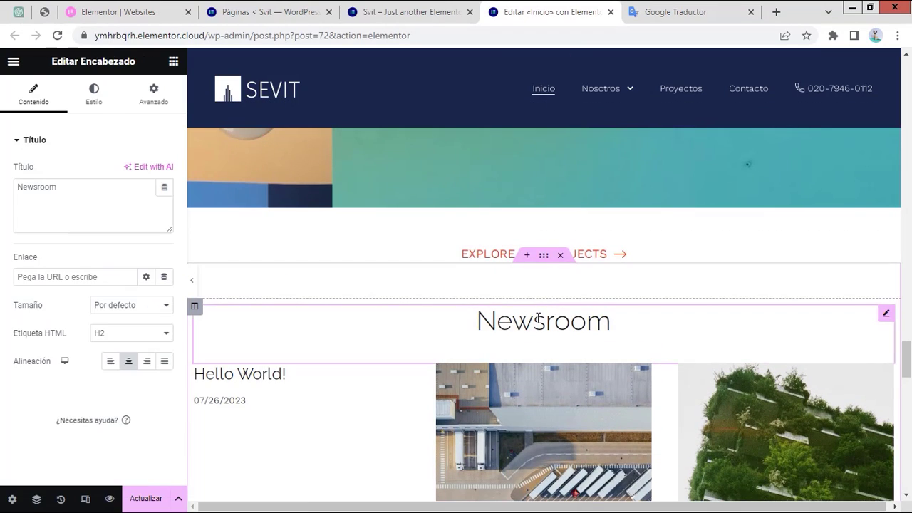
{"action": "scroll", "coordinate": [539, 324], "scroll_direction": "down", "scroll_amount": 3}
{"action": "left_click_drag", "start_coordinate": [129, 185], "coordinate": [2, 196]}
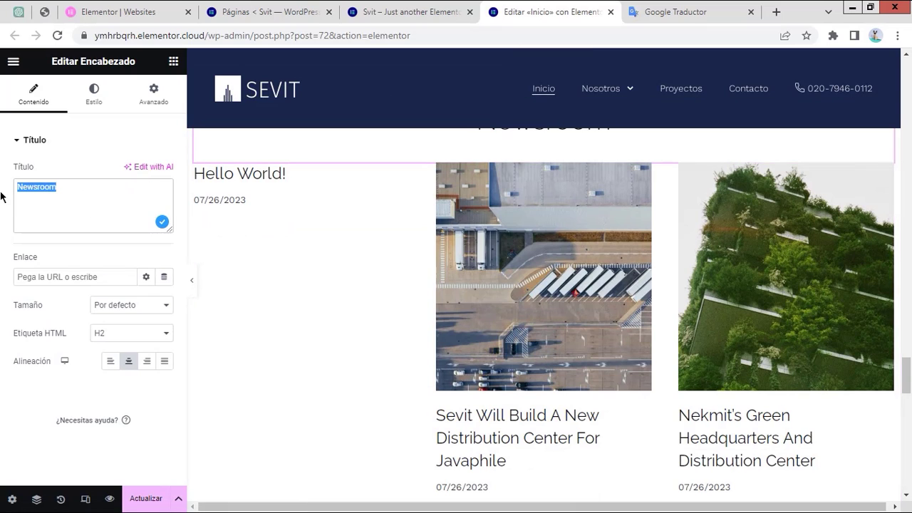
{"action": "type", "text": "Noticia"}
Select the READ ALL POSTS button and clear its existing label text.
{"action": "scroll", "coordinate": [641, 302], "scroll_direction": "down", "scroll_amount": 4}
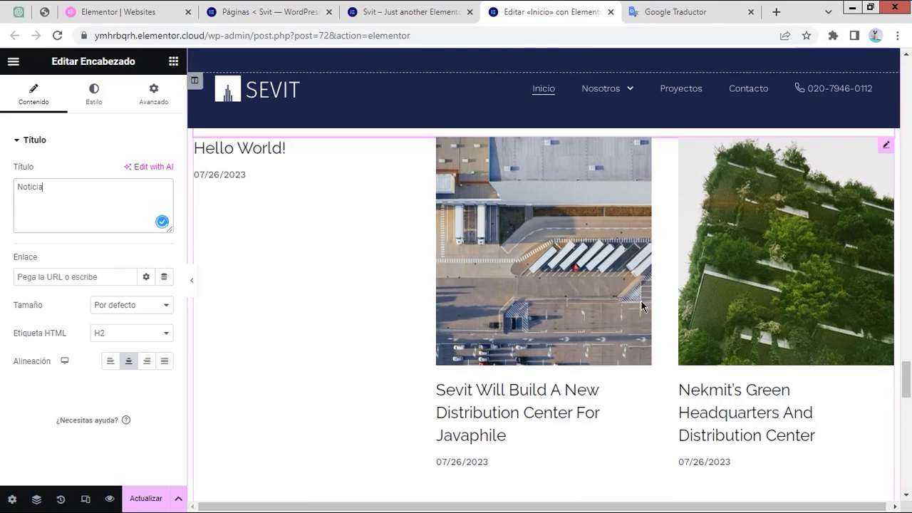
{"action": "left_click", "coordinate": [553, 283]}
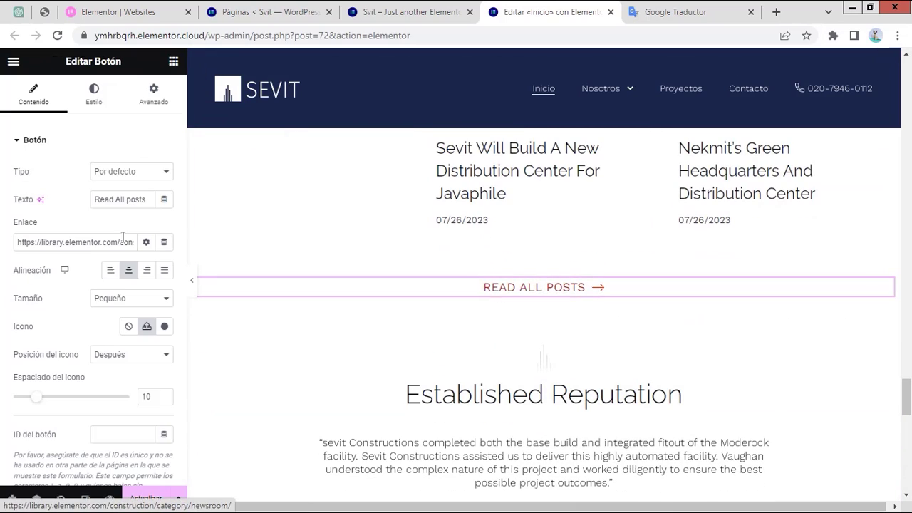
{"action": "left_click_drag", "start_coordinate": [161, 199], "coordinate": [9, 198]}
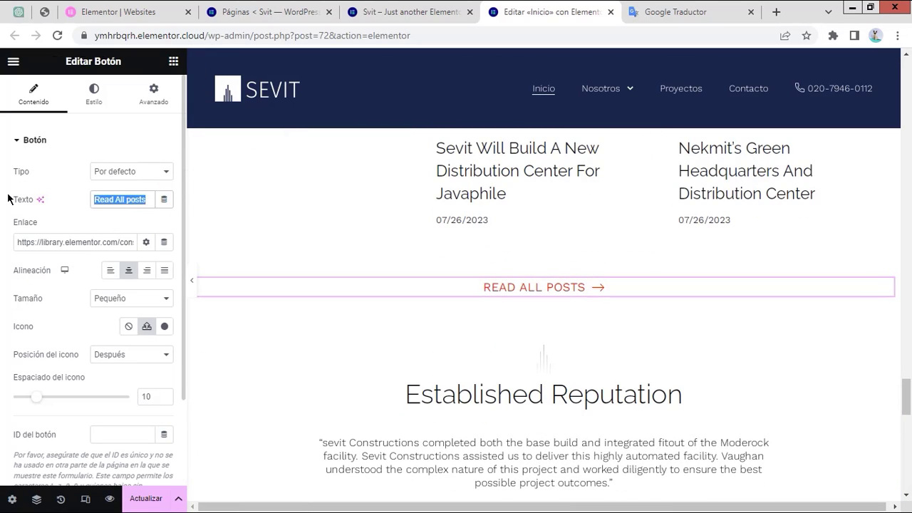
{"action": "type", "text": "Ver"}
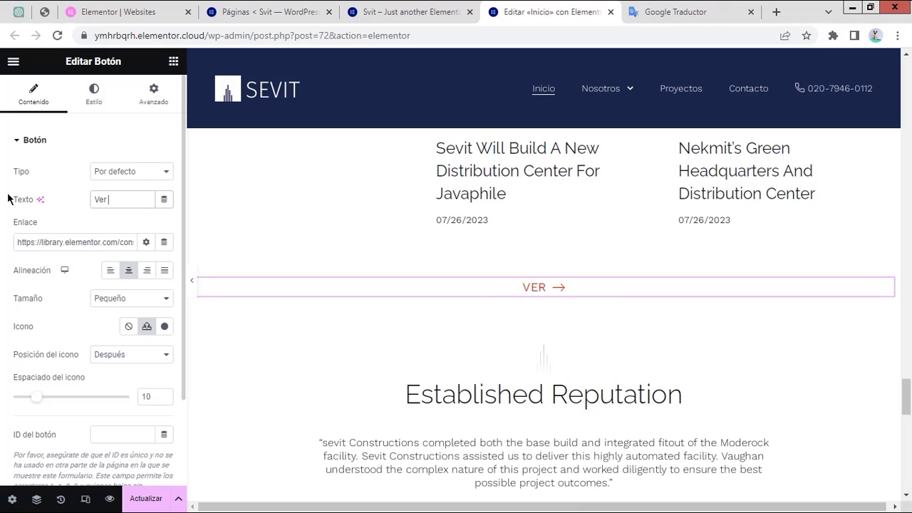
{"action": "key", "text": "BackSpace"}
{"action": "key", "text": "BackSpace"}
Label the button 'Blog' and retitle the Established Reputation heading 'Tetimonios'.
{"action": "type", "text": "Blog"}
{"action": "scroll", "coordinate": [544, 375], "scroll_direction": "down", "scroll_amount": 3}
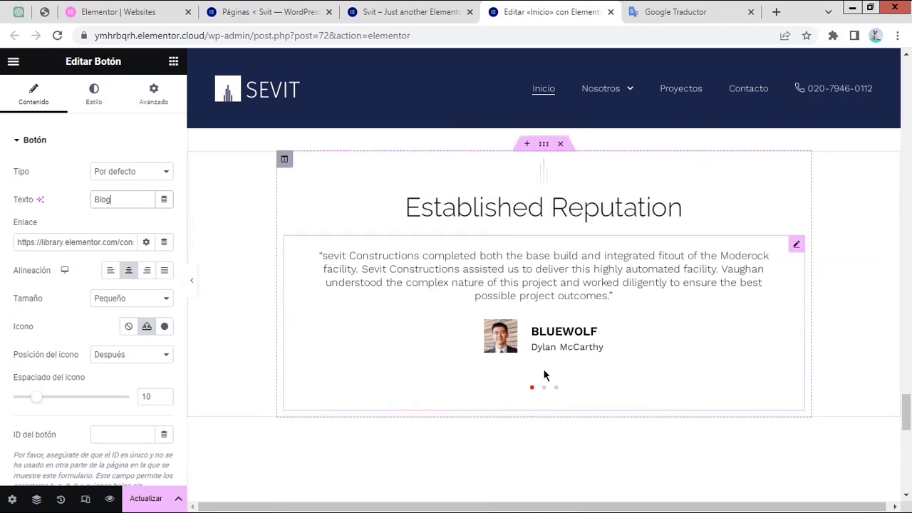
{"action": "left_click", "coordinate": [521, 194]}
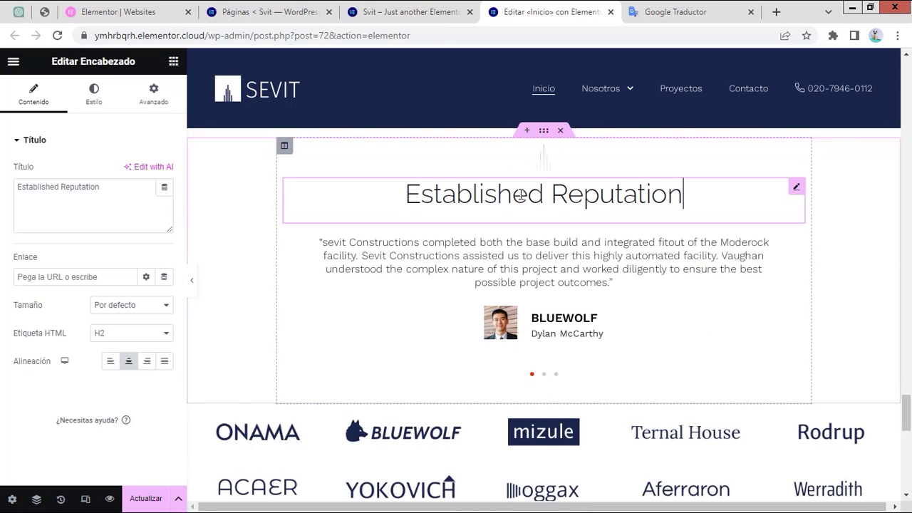
{"action": "left_click_drag", "start_coordinate": [138, 197], "coordinate": [2, 198]}
{"action": "type", "text": "Tetimonios"}
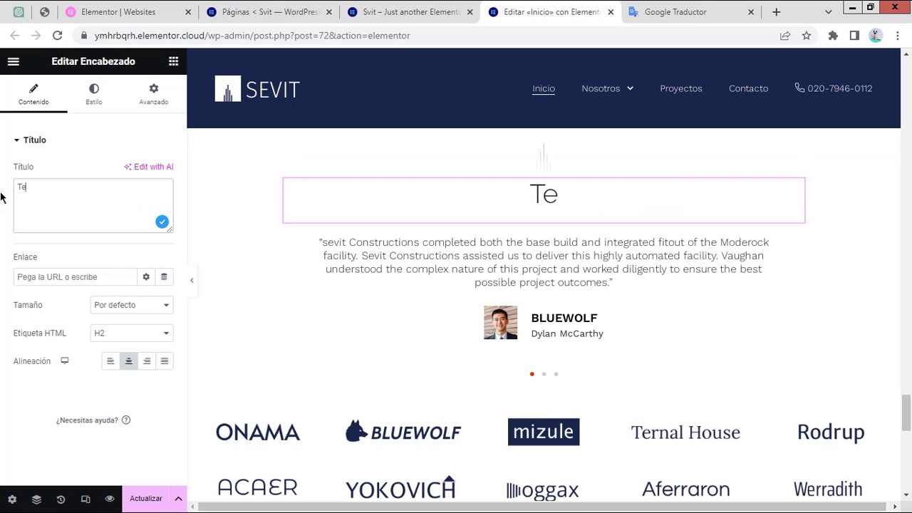
Inspect the first testimonial's text in the testimonial carousel settings.
{"action": "left_click", "coordinate": [525, 258]}
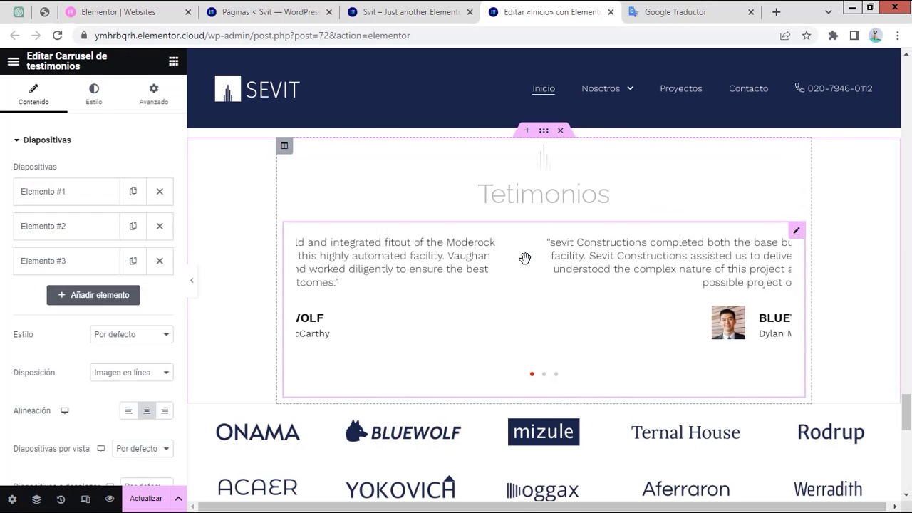
{"action": "left_click", "coordinate": [60, 190]}
{"action": "mouse_move", "coordinate": [88, 347]}
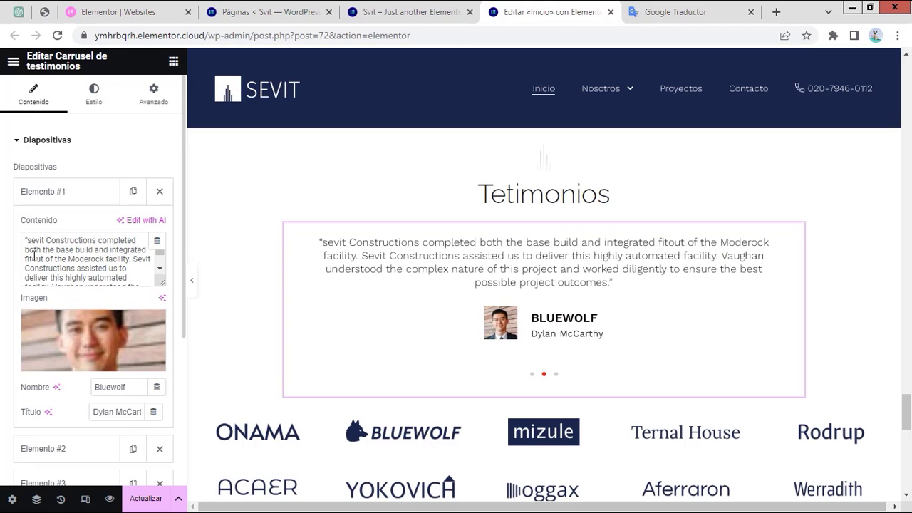
{"action": "left_click_drag", "start_coordinate": [25, 249], "coordinate": [143, 278]}
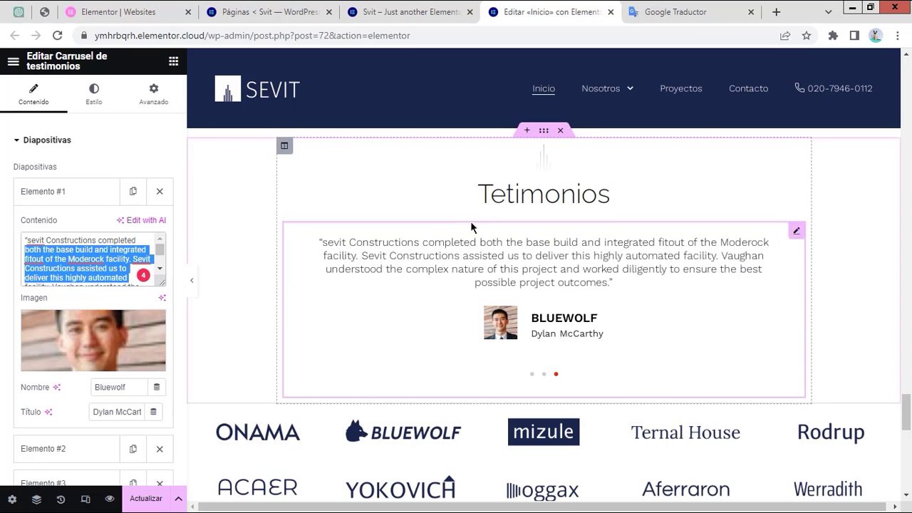
{"action": "scroll", "coordinate": [509, 351], "scroll_direction": "down", "scroll_amount": 1}
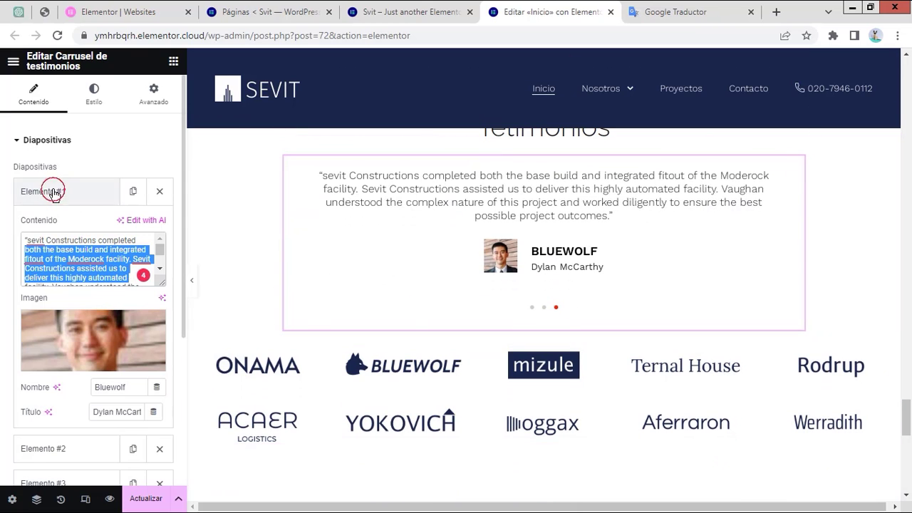
{"action": "left_click", "coordinate": [54, 191]}
{"action": "scroll", "coordinate": [487, 324], "scroll_direction": "down", "scroll_amount": 3}
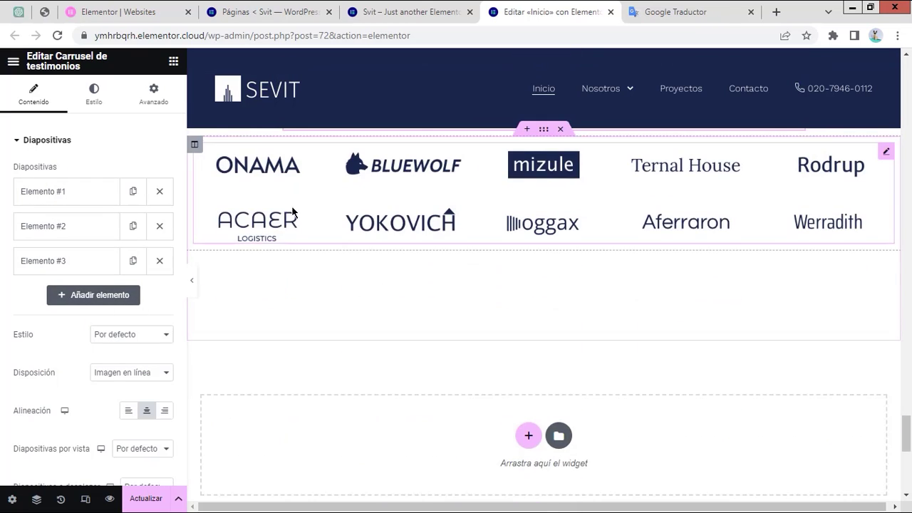
Save the updated home page with Actualizar.
{"action": "left_click", "coordinate": [646, 174]}
{"action": "scroll", "coordinate": [627, 300], "scroll_direction": "down", "scroll_amount": 3}
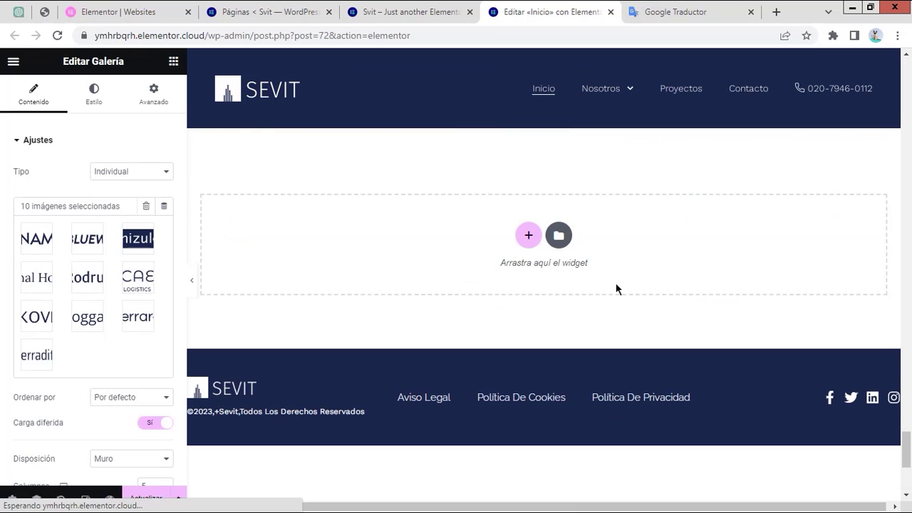
{"action": "left_click", "coordinate": [146, 499]}
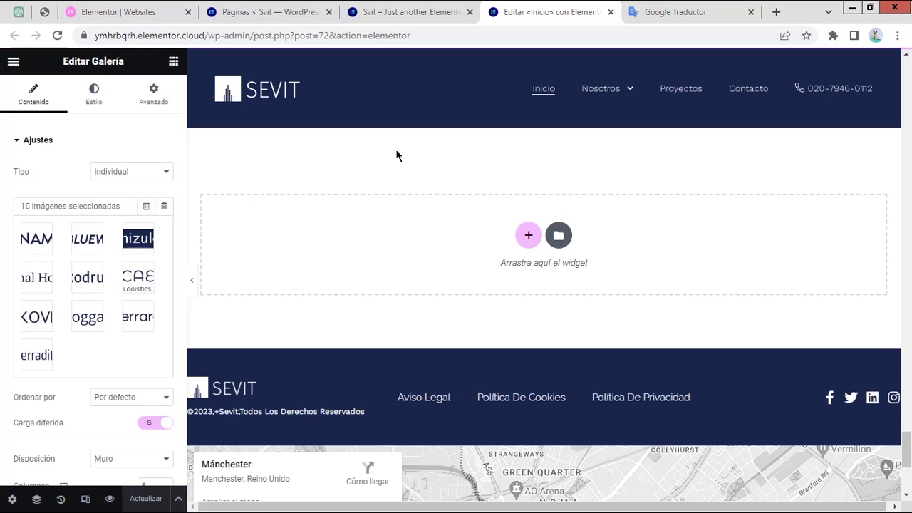
{"action": "left_click", "coordinate": [13, 63]}
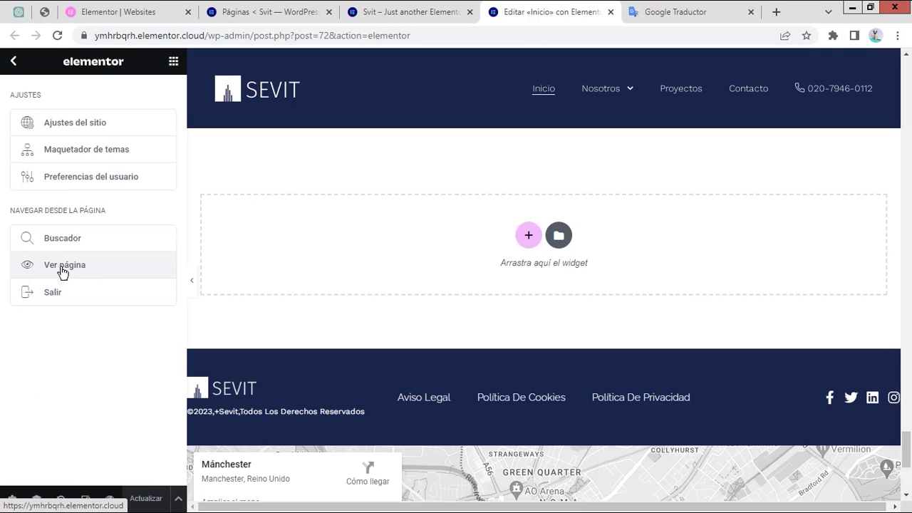
Open the live Quienes somos page in the Elementor editor.
{"action": "left_click", "coordinate": [62, 271]}
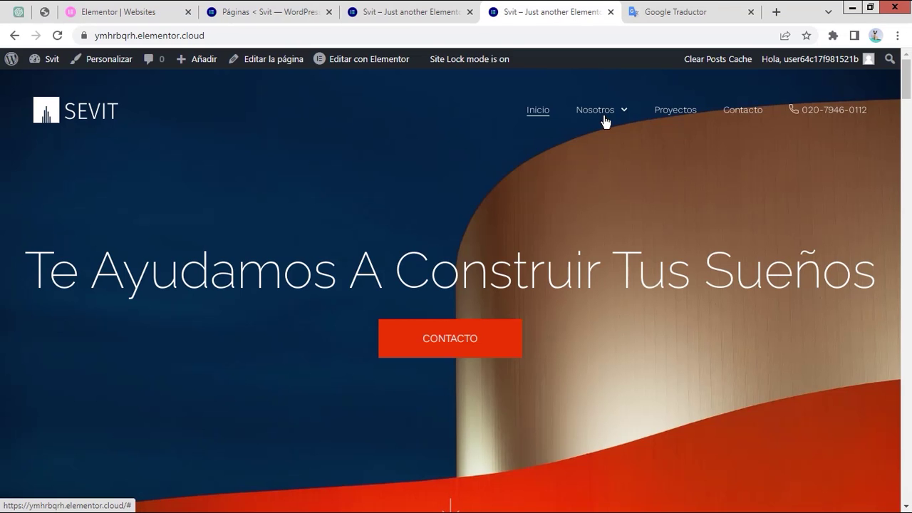
{"action": "left_click", "coordinate": [605, 133]}
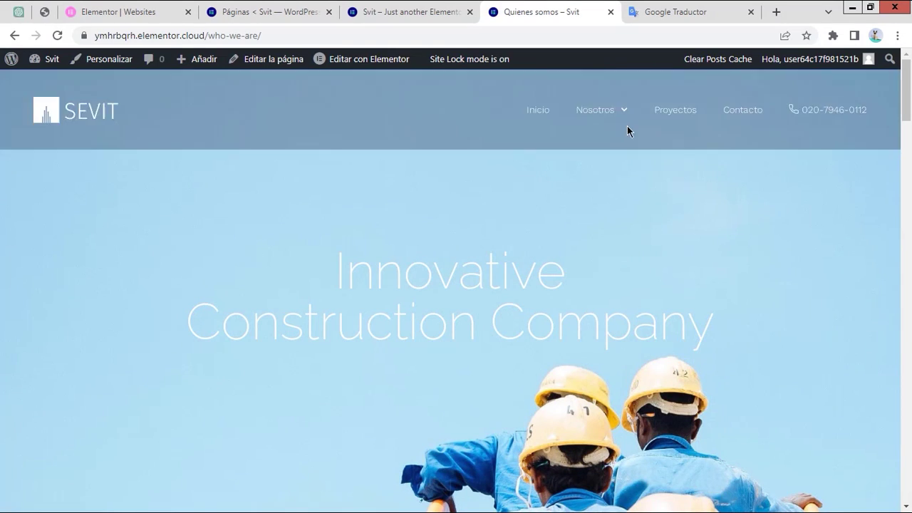
{"action": "left_click", "coordinate": [368, 61]}
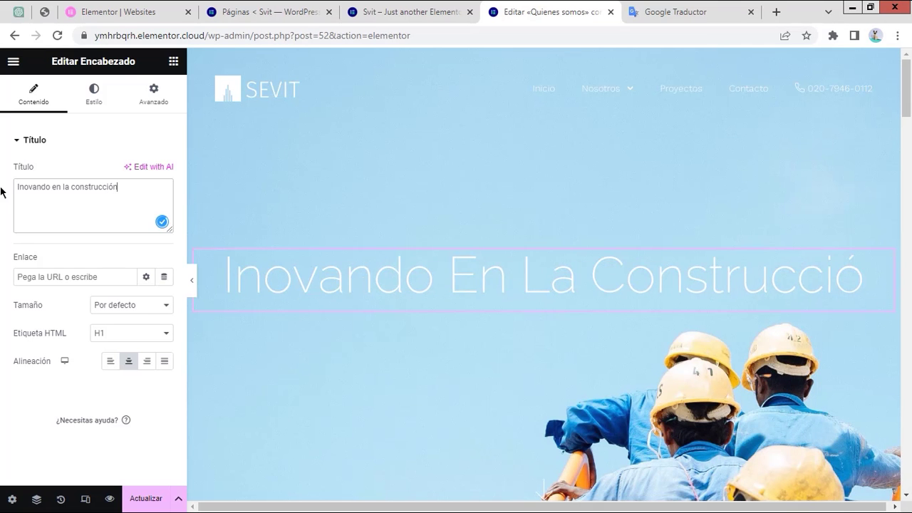
Select the Our History and company values headings for translation.
{"action": "scroll", "coordinate": [610, 275], "scroll_direction": "down", "scroll_amount": 5}
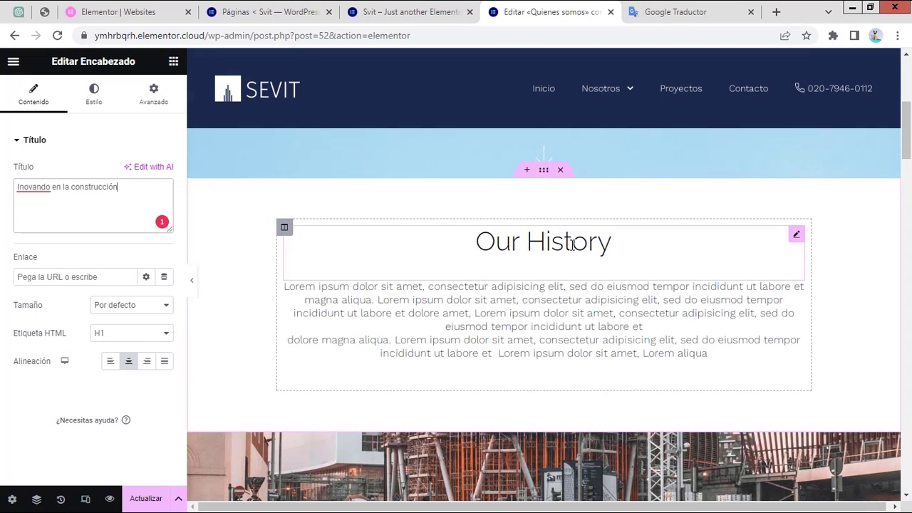
{"action": "left_click", "coordinate": [570, 242]}
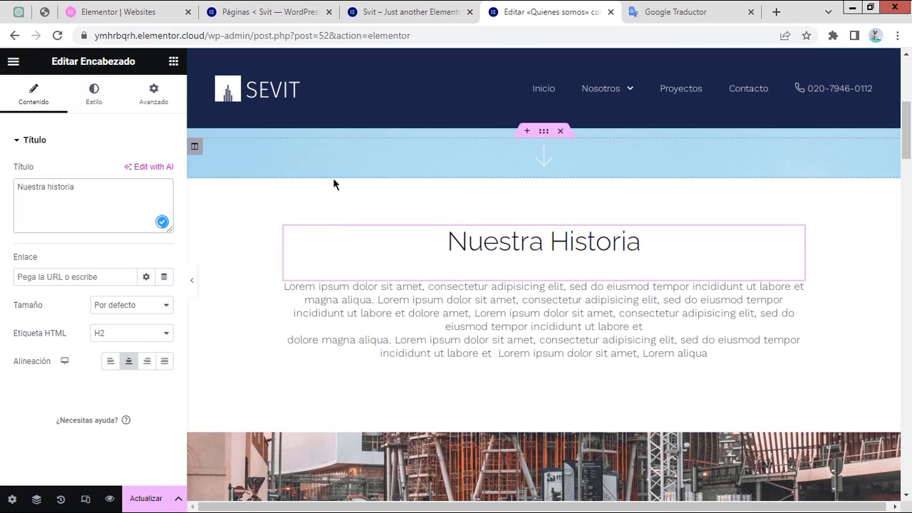
{"action": "scroll", "coordinate": [563, 331], "scroll_direction": "down", "scroll_amount": 3}
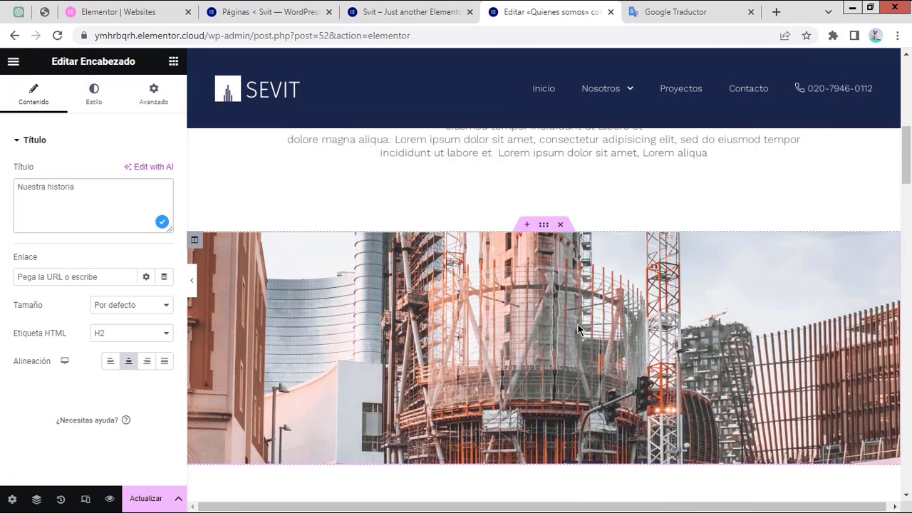
{"action": "scroll", "coordinate": [579, 324], "scroll_direction": "down", "scroll_amount": 4}
{"action": "left_click", "coordinate": [515, 254]}
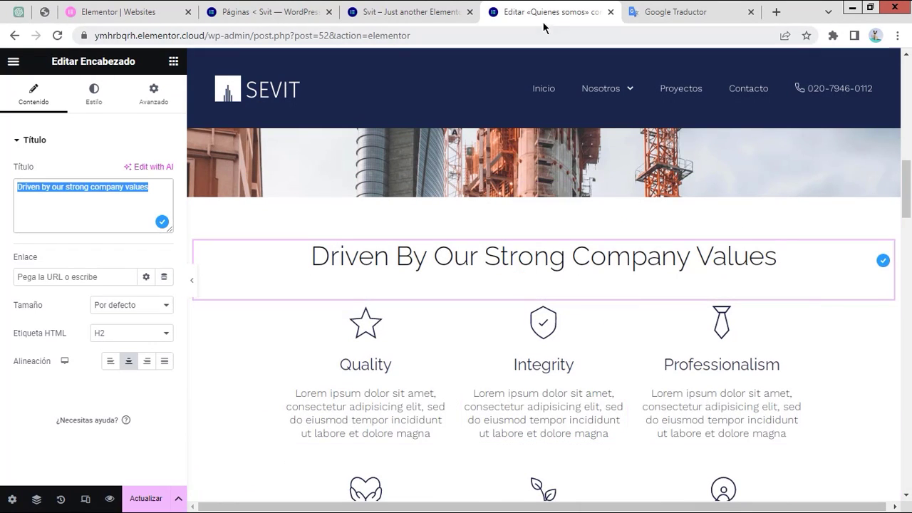
{"action": "left_click", "coordinate": [670, 12]}
Translate the company values title and rename the Quality card 'Calidad'.
{"action": "left_click", "coordinate": [430, 188]}
{"action": "type", "text": "Driven by our strong company values"}
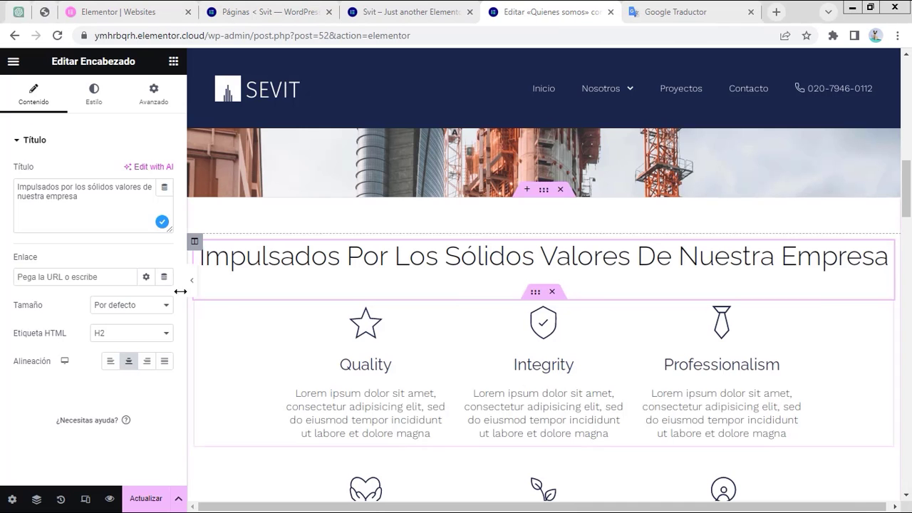
{"action": "left_click", "coordinate": [399, 362]}
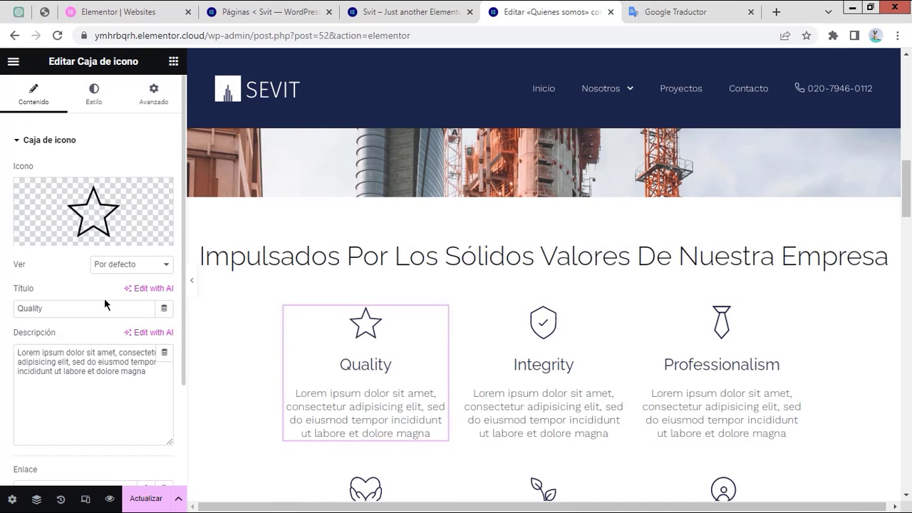
{"action": "left_click_drag", "start_coordinate": [53, 308], "coordinate": [1, 312]}
{"action": "type", "text": "CALIDAD"}
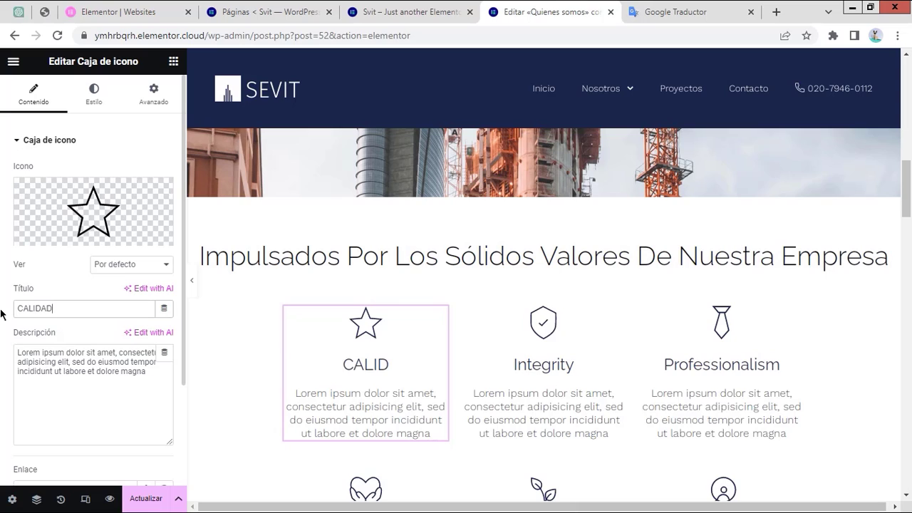
{"action": "key", "text": "BackSpace"}
{"action": "key", "text": "BackSpace"}
{"action": "key", "text": "BackSpace"}
{"action": "key", "text": "BackSpace"}
{"action": "key", "text": "BackSpace"}
{"action": "key", "text": "BackSpace"}
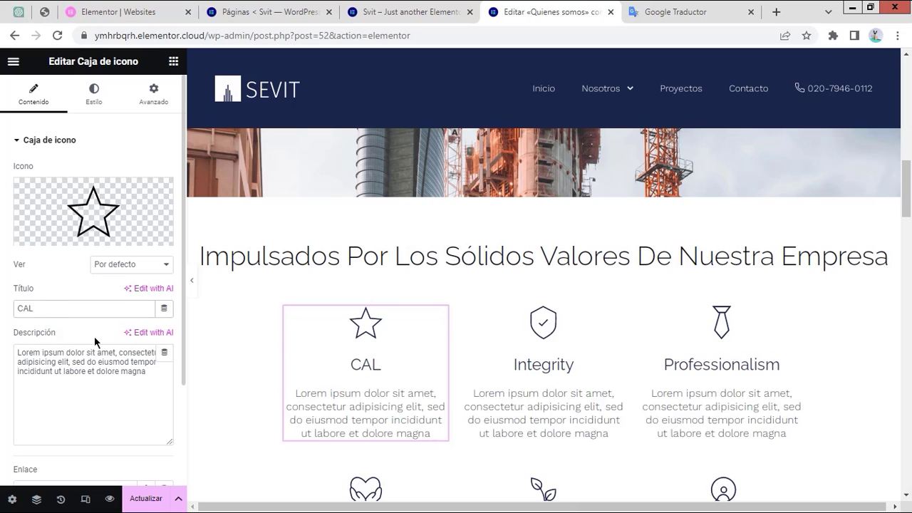
{"action": "type", "text": "alidad"}
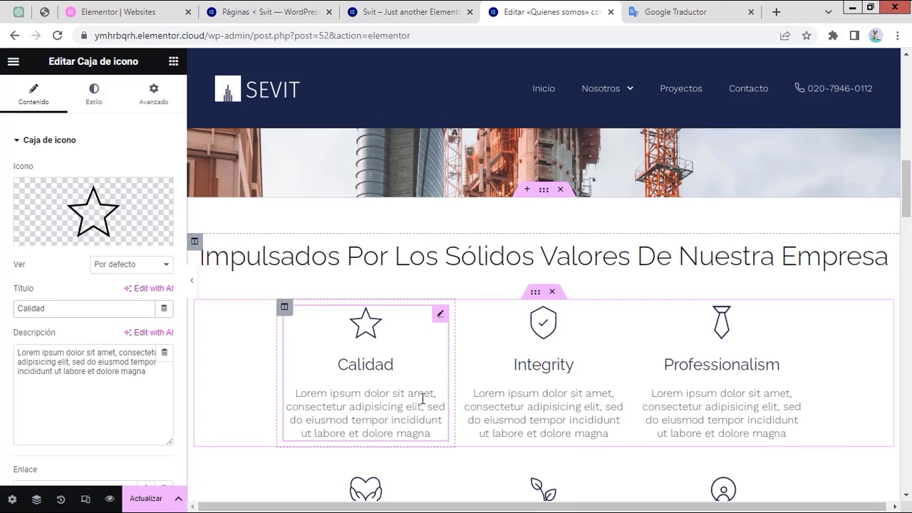
Rename the Integrity and Professionalism cards 'Integridad' and 'Profesionalismo'.
{"action": "left_click", "coordinate": [509, 361]}
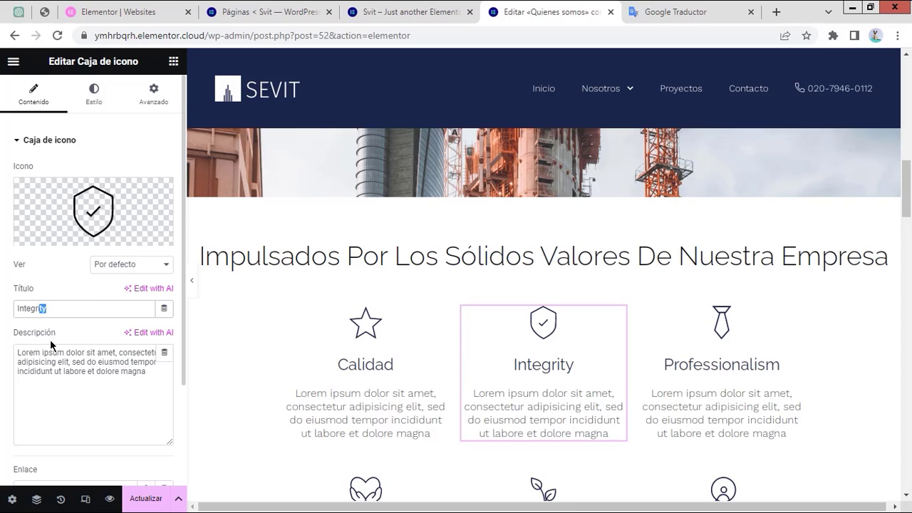
{"action": "type", "text": "i"}
{"action": "key", "text": "BackSpace"}
{"action": "type", "text": "dad"}
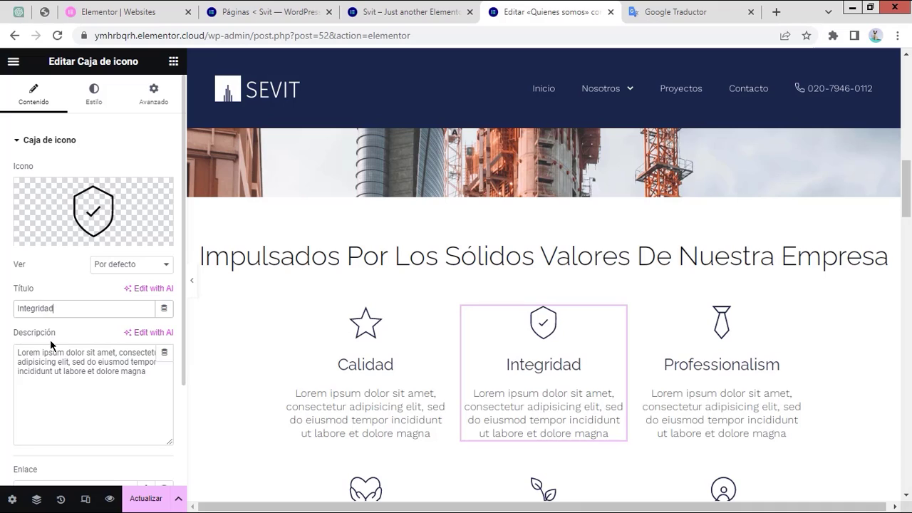
{"action": "left_click", "coordinate": [722, 364]}
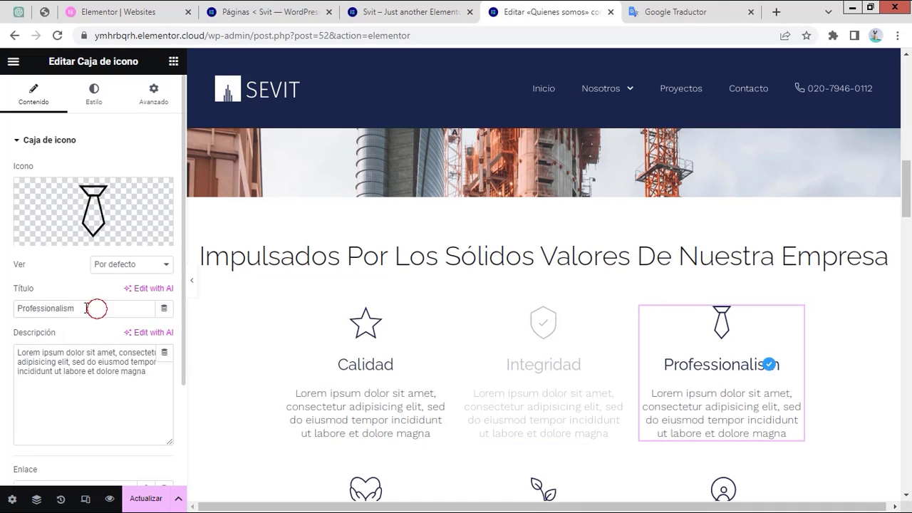
{"action": "left_click_drag", "start_coordinate": [86, 308], "coordinate": [42, 326]}
{"action": "type", "text": "ionalismo"}
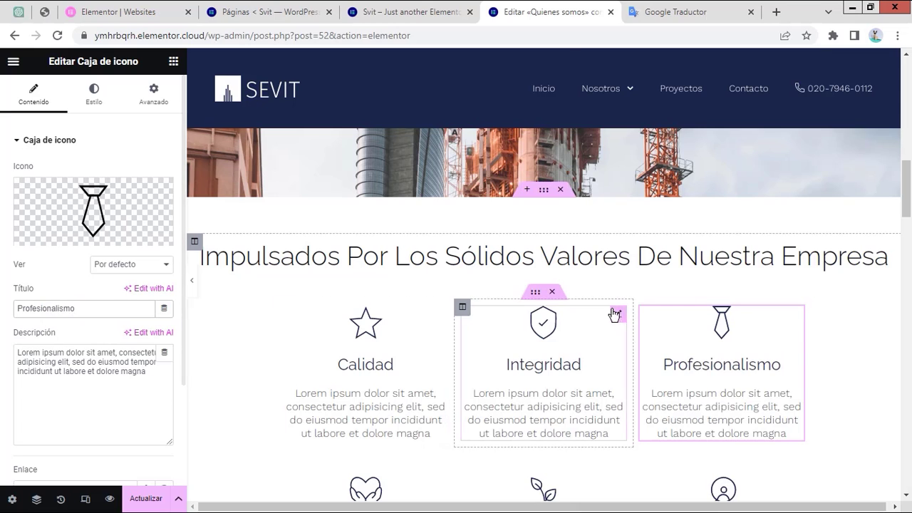
{"action": "scroll", "coordinate": [642, 371], "scroll_direction": "down", "scroll_amount": 2}
{"action": "left_click", "coordinate": [406, 401]}
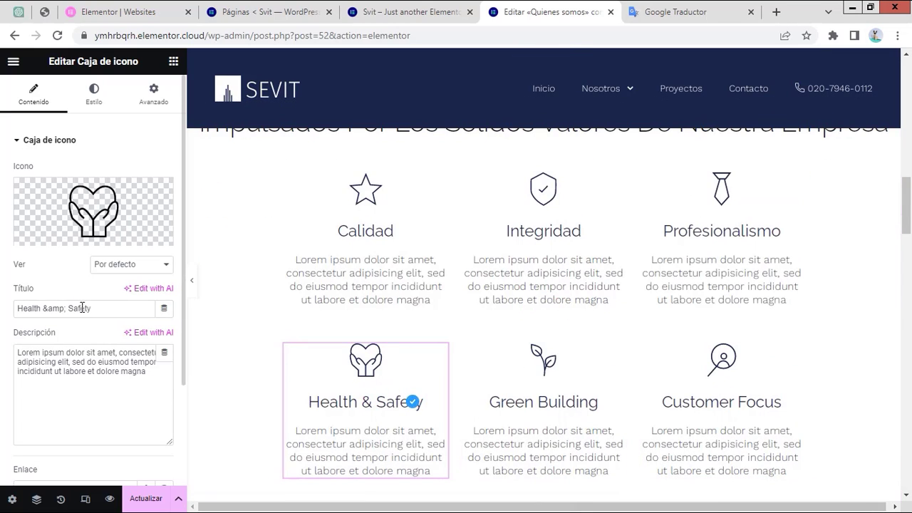
Rename the Health & Safety and Green Building cards 'Salud' and 'Ecologista'.
{"action": "left_click_drag", "start_coordinate": [114, 308], "coordinate": [1, 317]}
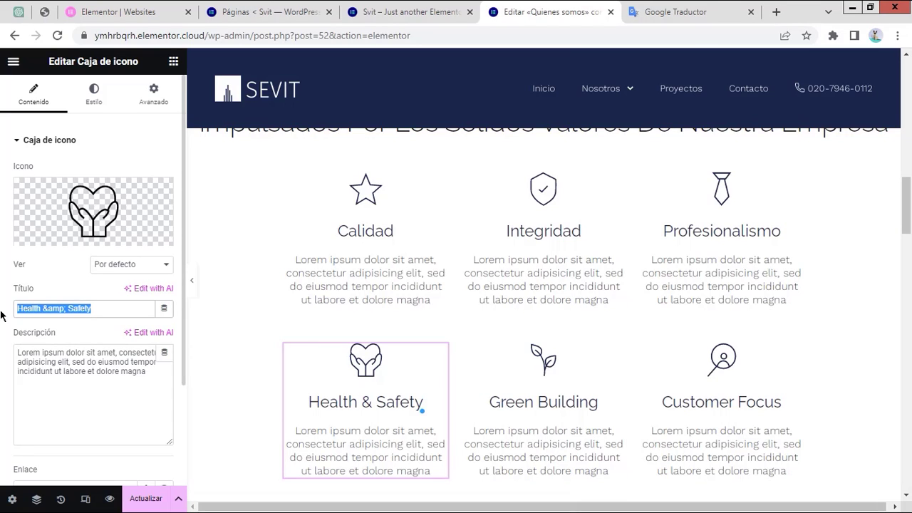
{"action": "type", "text": "Sa"}
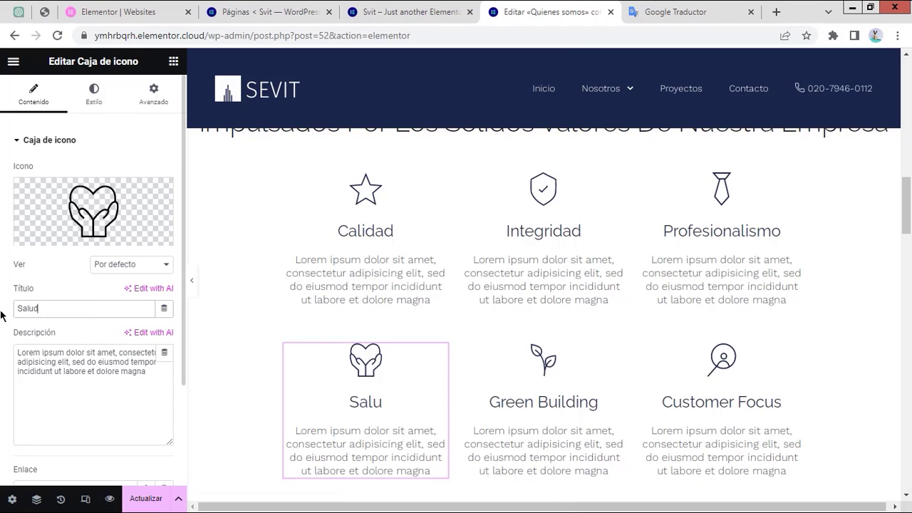
{"action": "type", "text": "lud"}
{"action": "left_click", "coordinate": [581, 401]}
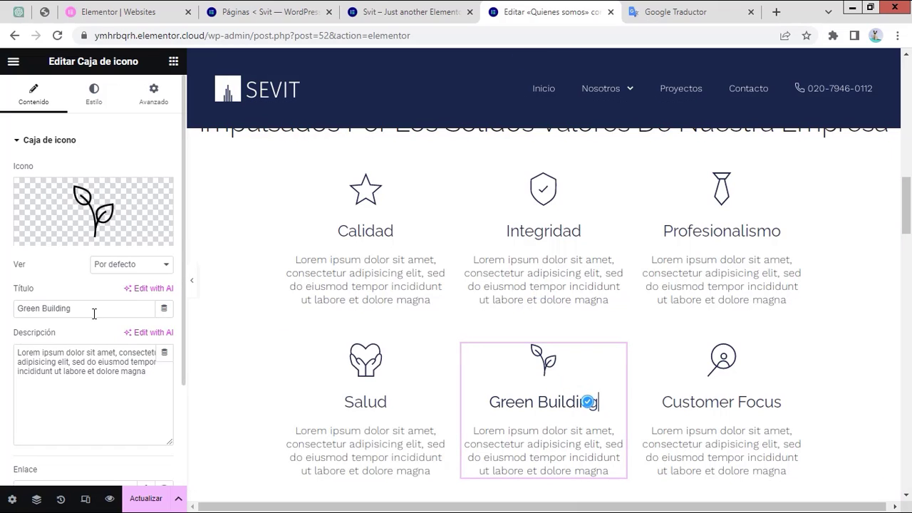
{"action": "left_click_drag", "start_coordinate": [94, 313], "coordinate": [1, 318]}
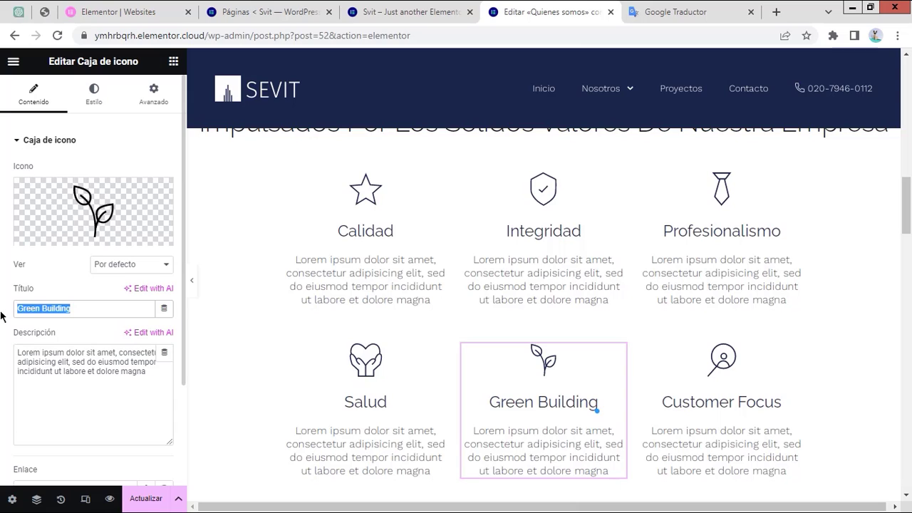
{"action": "type", "text": "Amiga"}
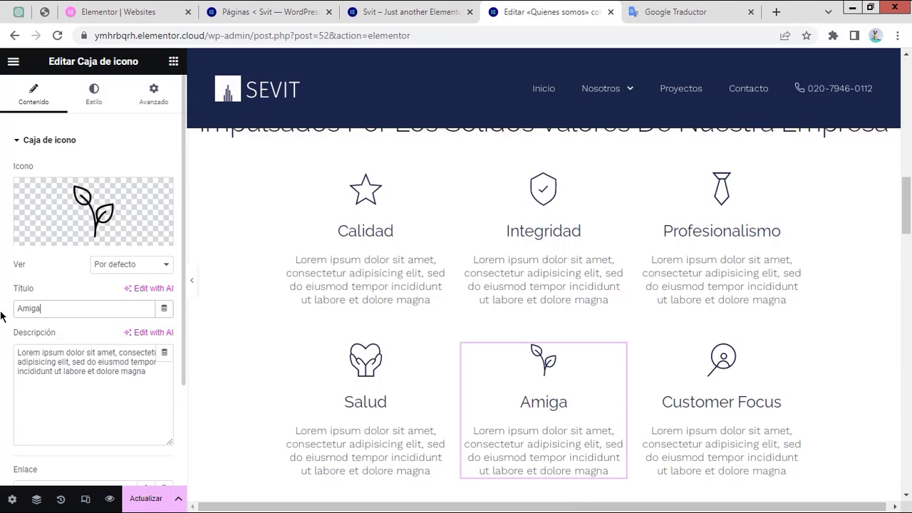
{"action": "key", "text": "BackSpace"}
{"action": "key", "text": "BackSpace"}
{"action": "key", "text": "BackSpace"}
{"action": "key", "text": "BackSpace"}
{"action": "key", "text": "BackSpace"}
{"action": "type", "text": "E"}
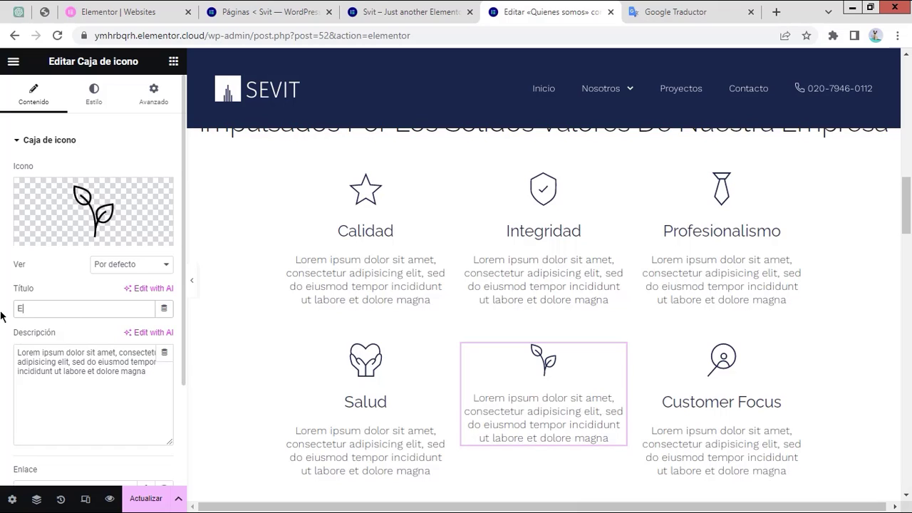
{"action": "type", "text": "cologista"}
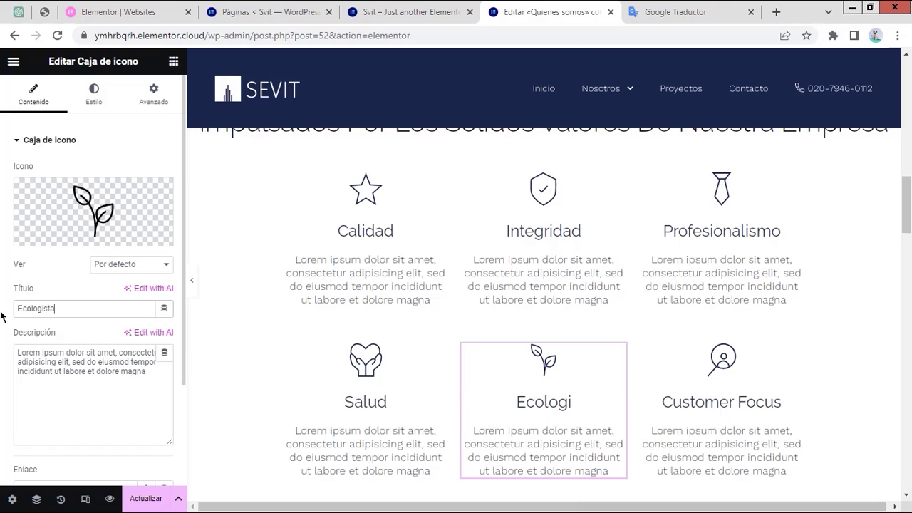
Rename the Customer Focus card 'Objetivos'.
{"action": "left_click", "coordinate": [777, 403]}
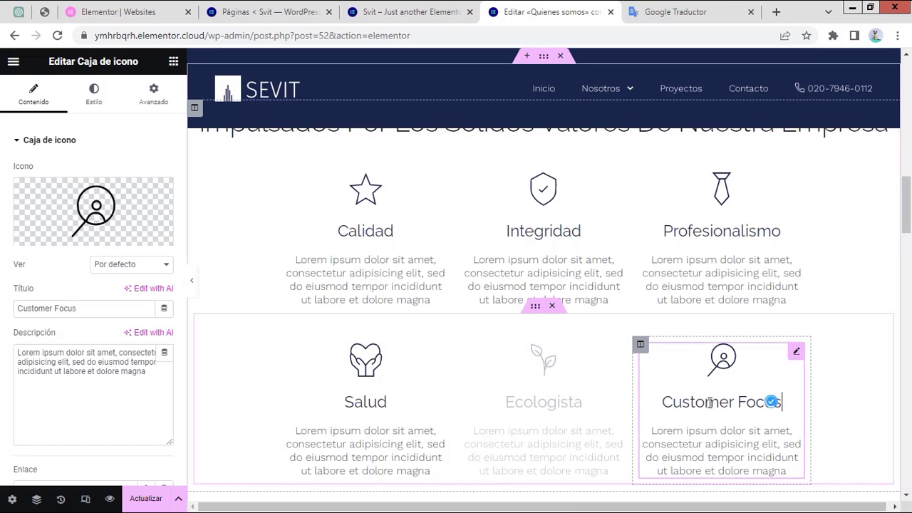
{"action": "left_click_drag", "start_coordinate": [99, 316], "coordinate": [28, 325]}
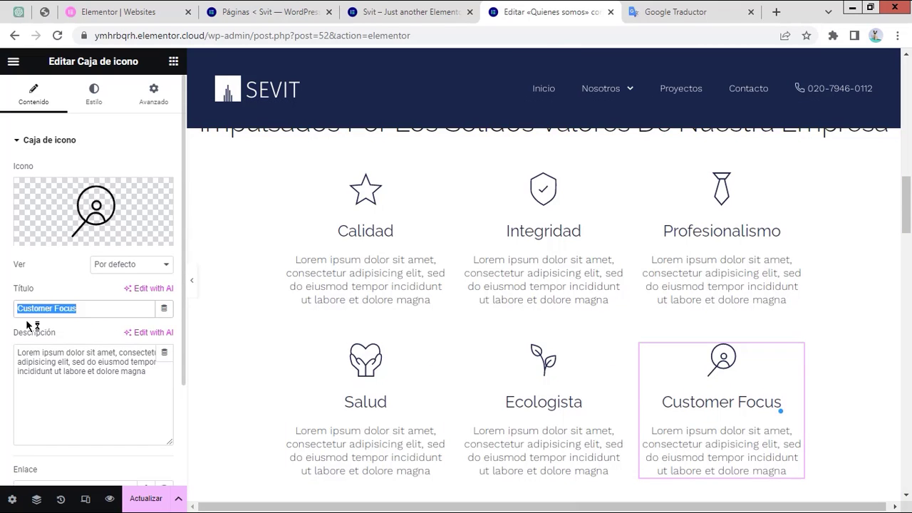
{"action": "scroll", "coordinate": [159, 456], "scroll_direction": "down", "scroll_amount": 2}
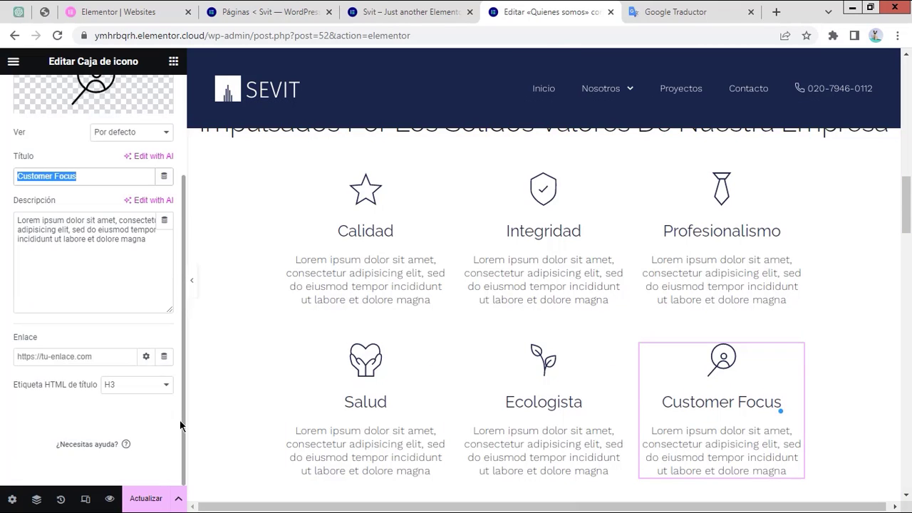
{"action": "scroll", "coordinate": [688, 392], "scroll_direction": "down", "scroll_amount": 1}
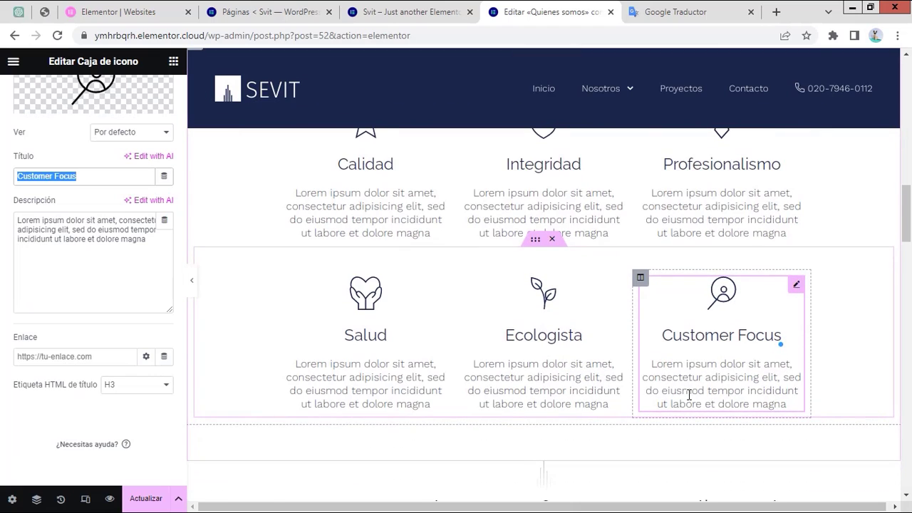
{"action": "type", "text": "Obeti"}
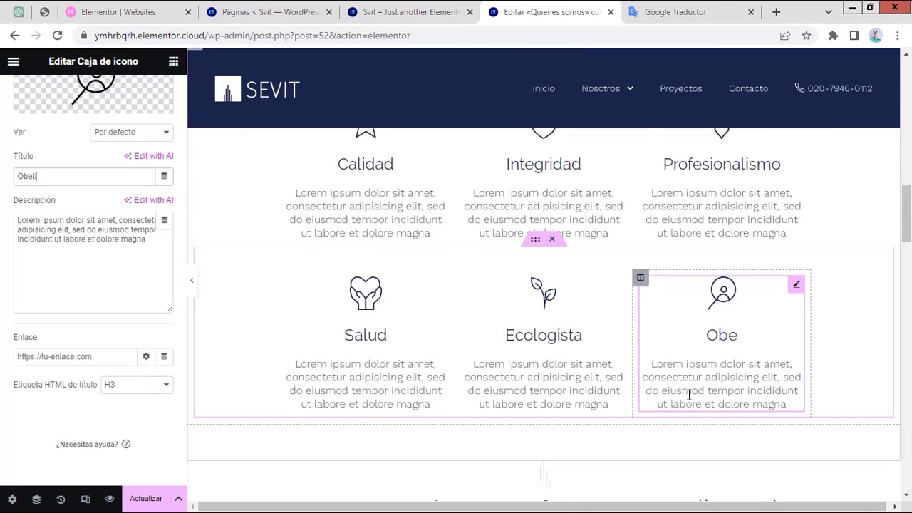
{"action": "key", "text": "BackSpace"}
{"action": "key", "text": "BackSpace"}
{"action": "key", "text": "BackSpace"}
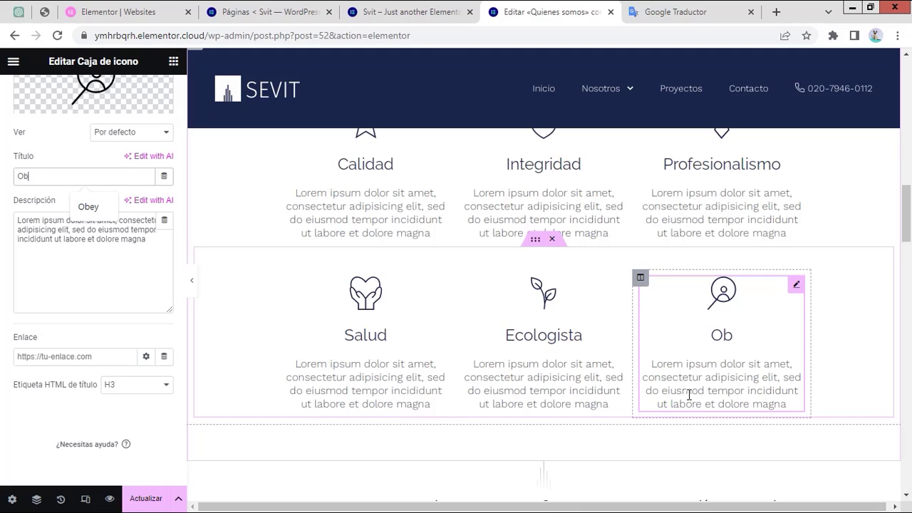
{"action": "type", "text": "jetivos"}
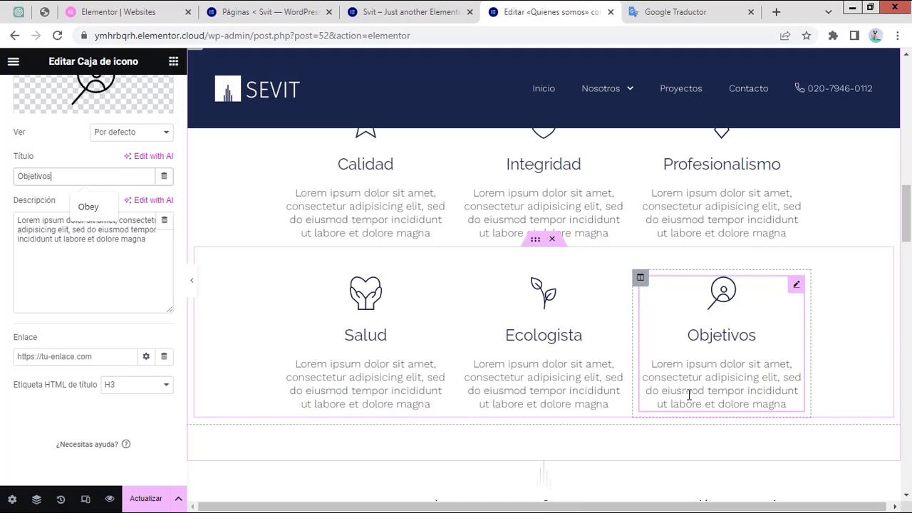
{"action": "scroll", "coordinate": [436, 350], "scroll_direction": "down", "scroll_amount": 4}
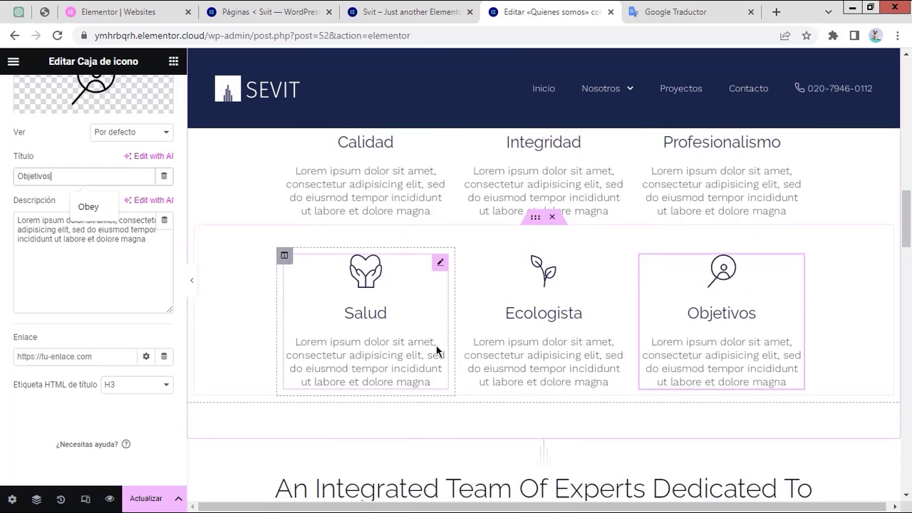
Copy the team-of-experts heading into Google Translate and remove its <br> tag.
{"action": "left_click", "coordinate": [452, 261]}
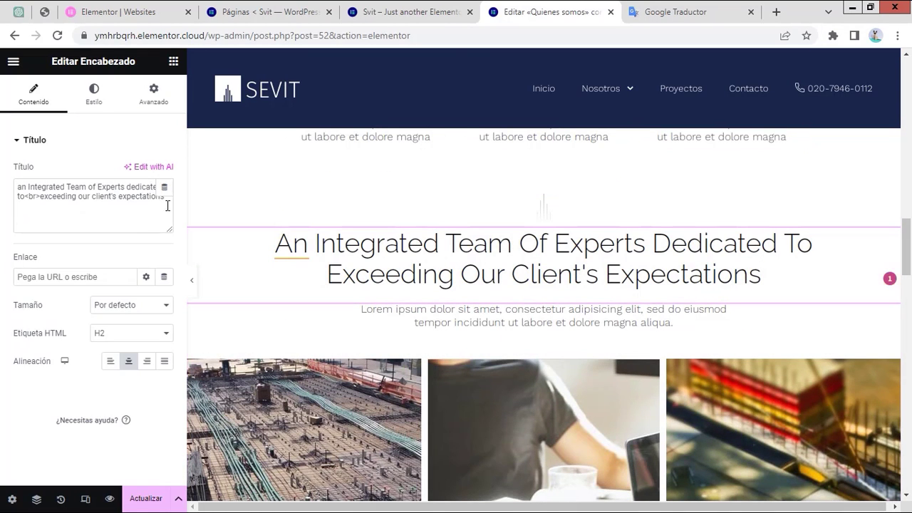
{"action": "left_click_drag", "start_coordinate": [167, 203], "coordinate": [0, 163]}
{"action": "key", "text": "ctrl+c"}
{"action": "left_click", "coordinate": [654, 14]}
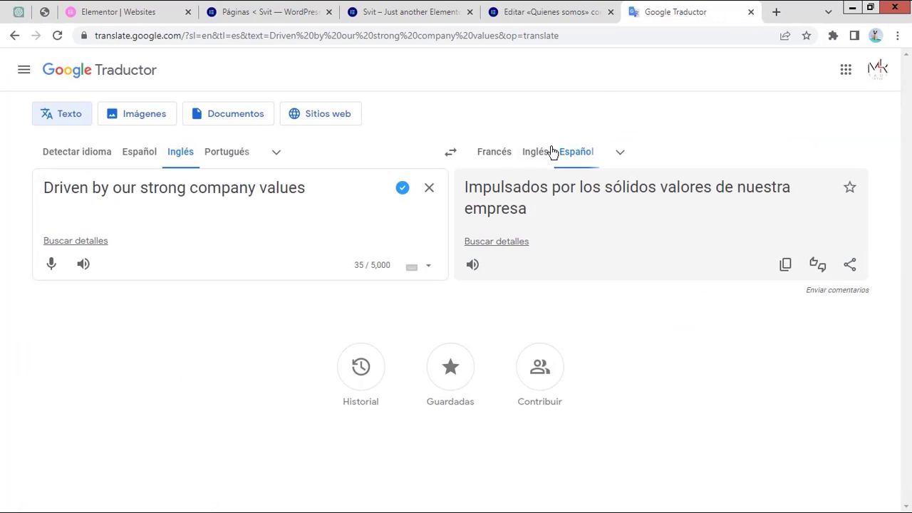
{"action": "left_click", "coordinate": [429, 187]}
{"action": "key", "text": "ctrl+v"}
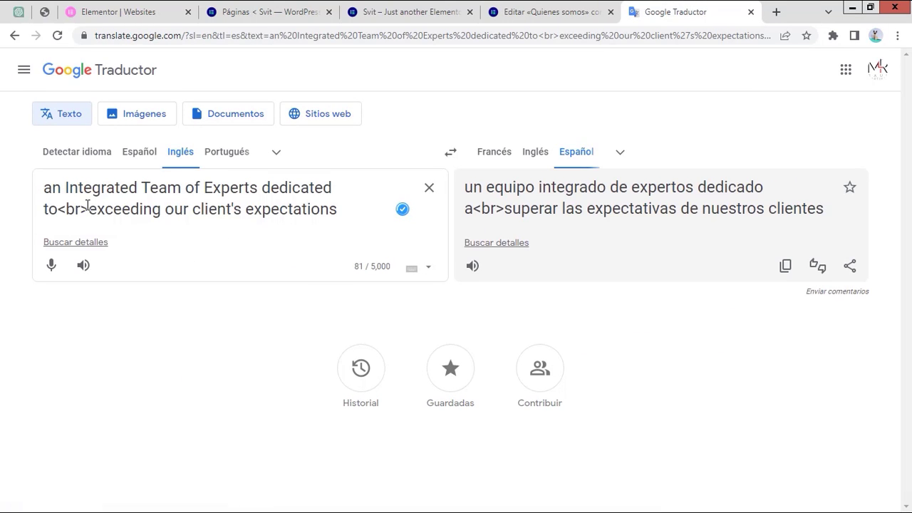
{"action": "left_click", "coordinate": [86, 205]}
{"action": "left_click_drag", "start_coordinate": [90, 208], "coordinate": [62, 208]}
{"action": "key", "text": "BackSpace"}
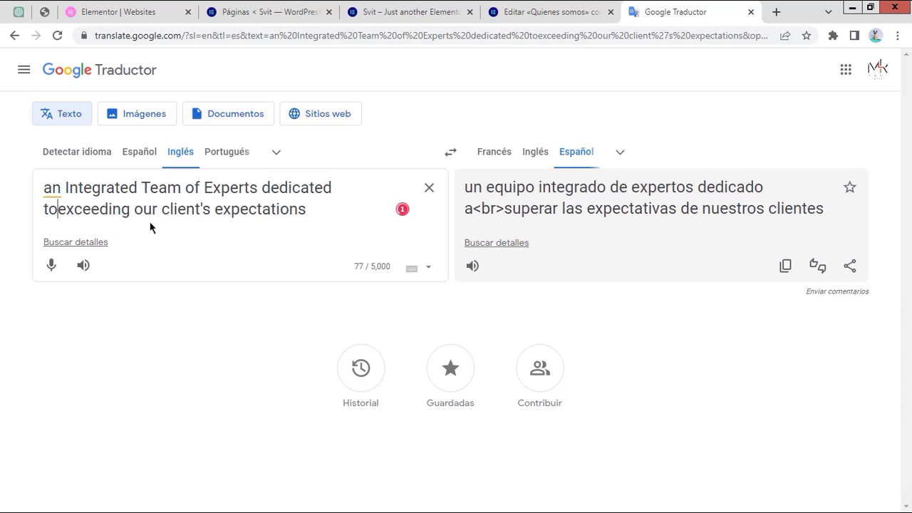
Paste the Spanish translation 'Un equipo integrado de expertos…' into the team heading.
{"action": "left_click", "coordinate": [785, 265]}
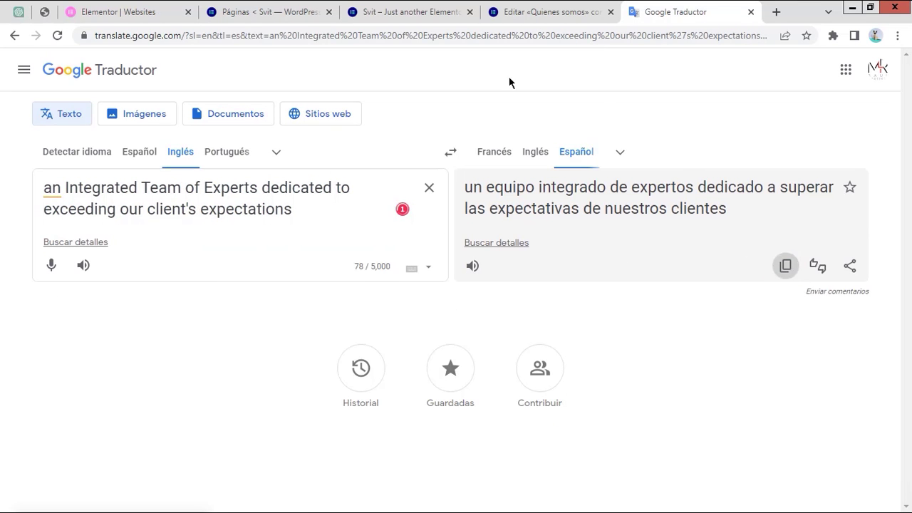
{"action": "left_click", "coordinate": [574, 7]}
{"action": "key", "text": "ctrl+v"}
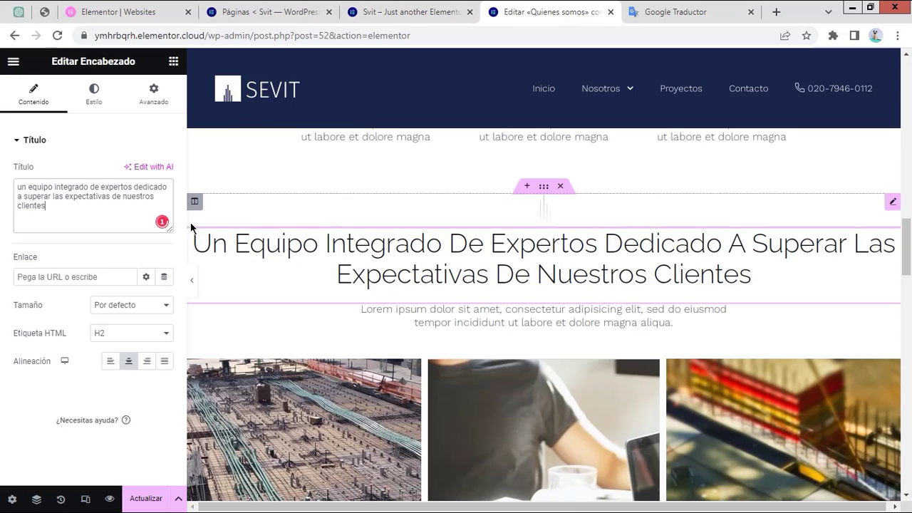
{"action": "scroll", "coordinate": [582, 359], "scroll_direction": "down", "scroll_amount": 2}
{"action": "scroll", "coordinate": [582, 360], "scroll_direction": "down", "scroll_amount": 2}
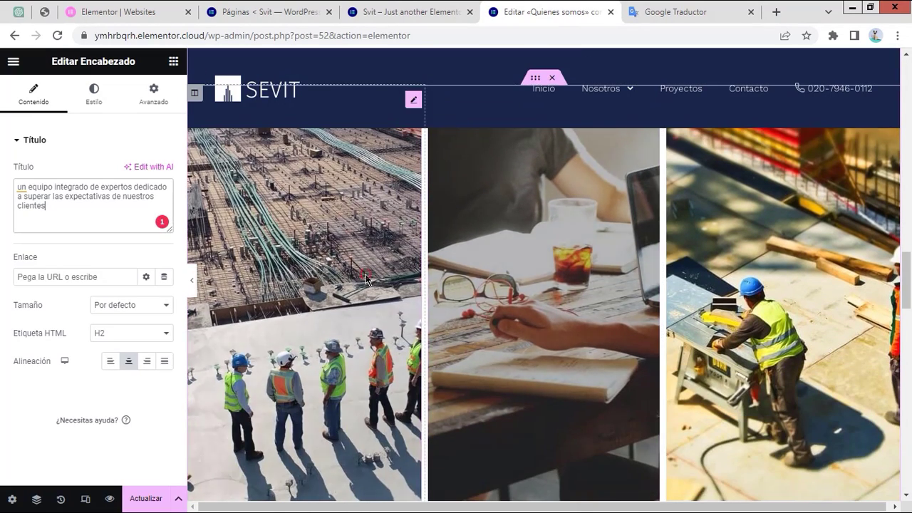
{"action": "left_click", "coordinate": [313, 271]}
{"action": "mouse_move", "coordinate": [65, 272]}
{"action": "scroll", "coordinate": [524, 318], "scroll_direction": "down", "scroll_amount": 8}
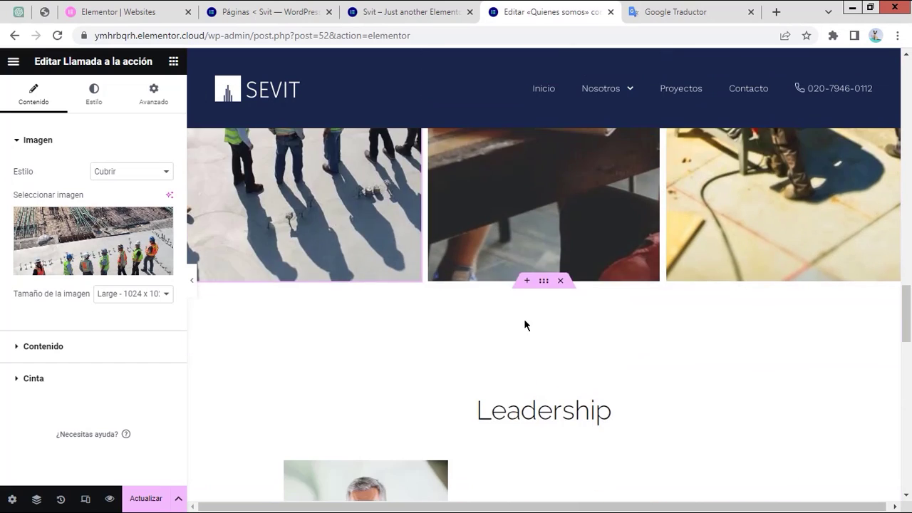
Retitle the Leadership heading 'Nuestro equipo'.
{"action": "left_click", "coordinate": [541, 146]}
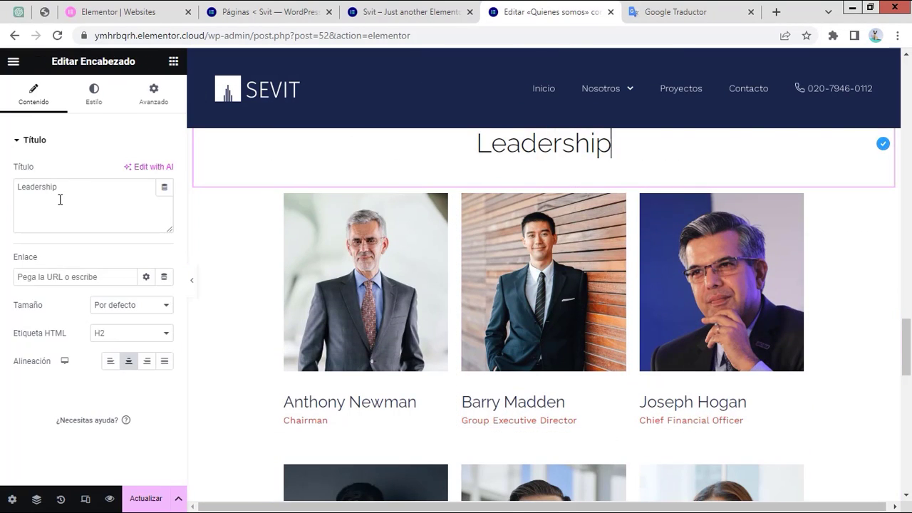
{"action": "left_click_drag", "start_coordinate": [79, 196], "coordinate": [2, 201]}
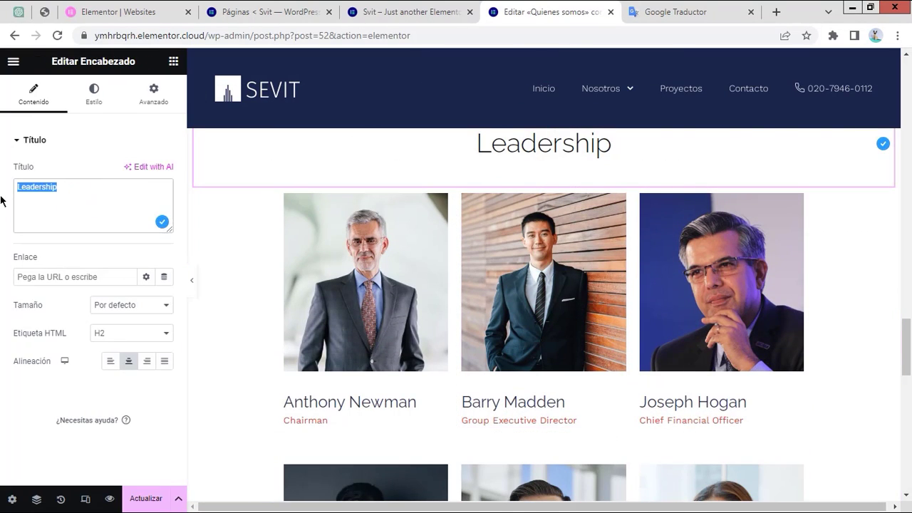
{"action": "type", "text": "Nuestro e"}
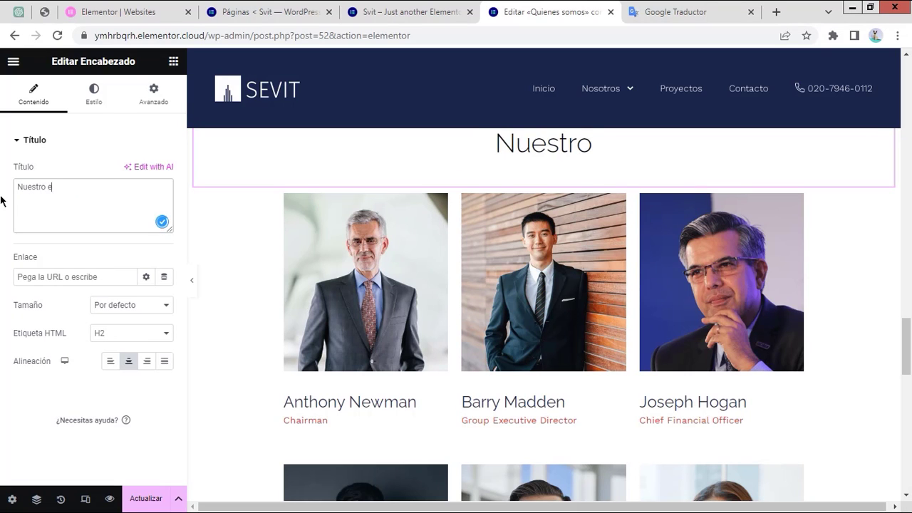
{"action": "type", "text": "quipo"}
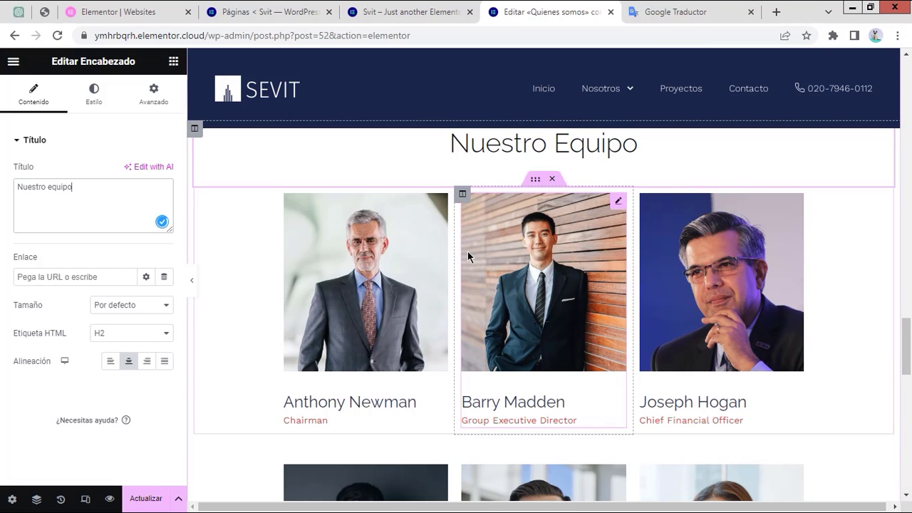
Change the first row's role captions to CEO, Director and Finanzas.
{"action": "left_click", "coordinate": [372, 300]}
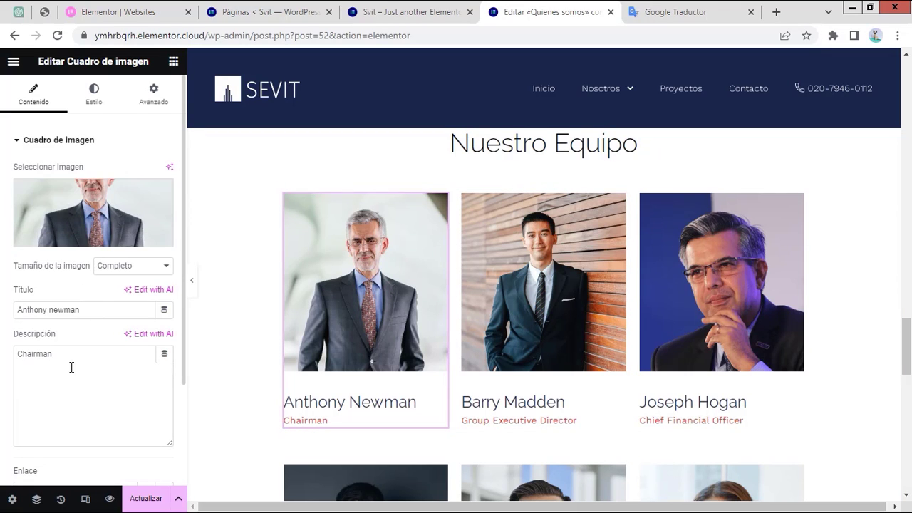
{"action": "double_click", "coordinate": [93, 362]}
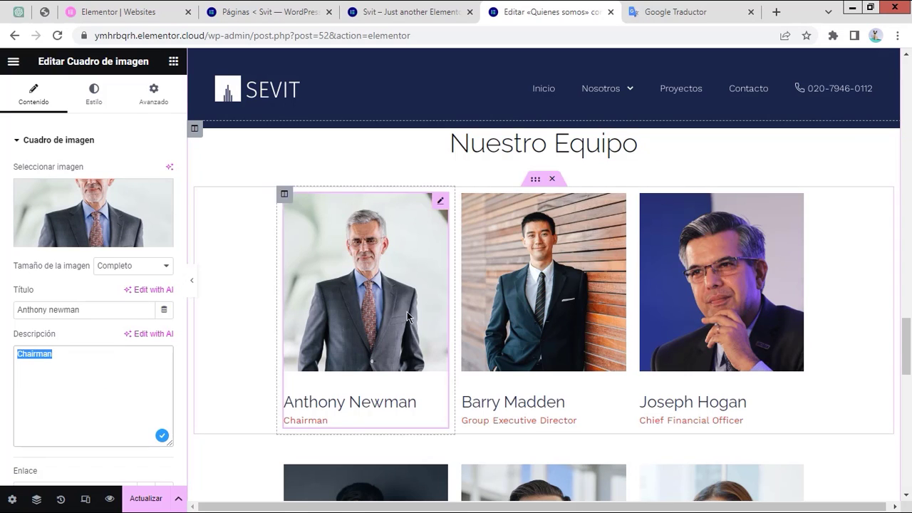
{"action": "scroll", "coordinate": [582, 378], "scroll_direction": "down", "scroll_amount": 3}
{"action": "scroll", "coordinate": [580, 371], "scroll_direction": "down", "scroll_amount": 3}
{"action": "scroll", "coordinate": [581, 372], "scroll_direction": "up", "scroll_amount": 4}
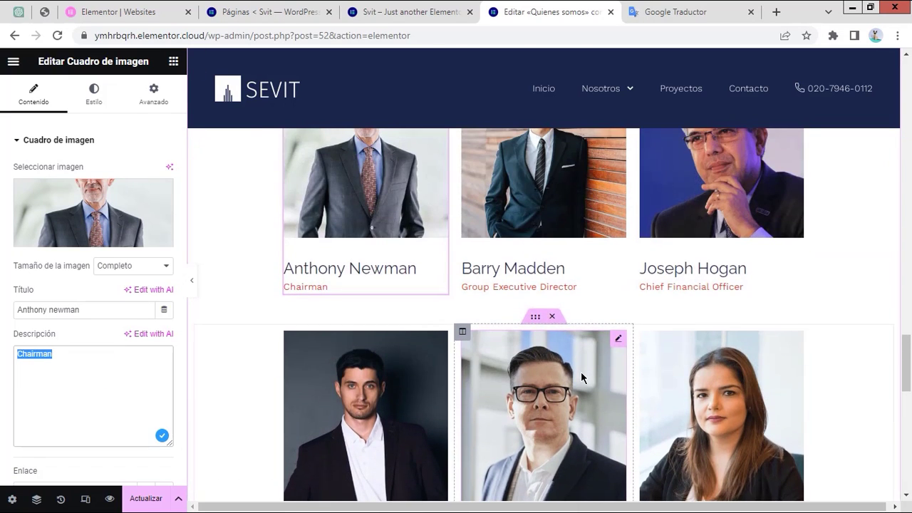
{"action": "type", "text": "CEO"}
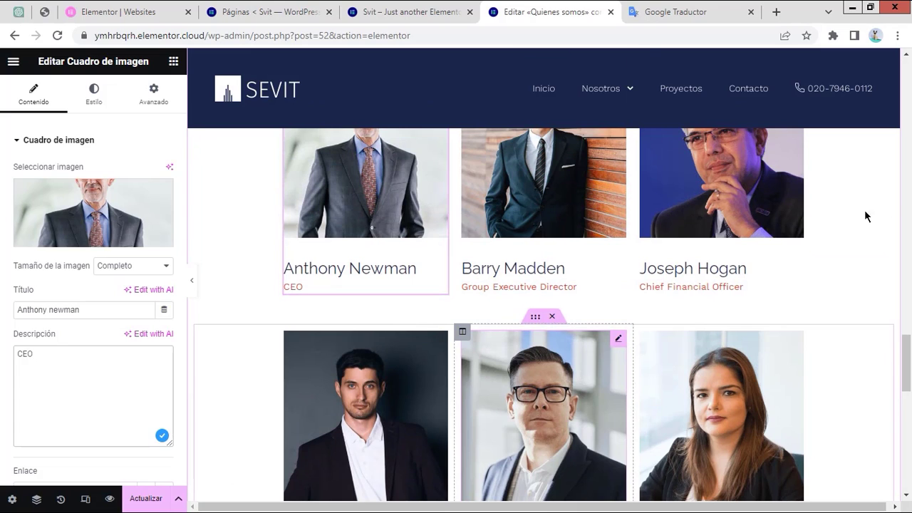
{"action": "left_click", "coordinate": [576, 237]}
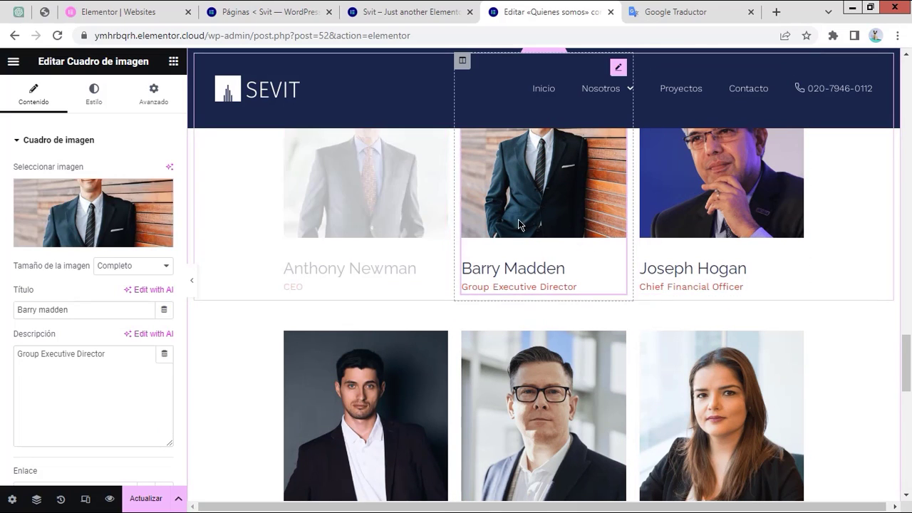
{"action": "left_click_drag", "start_coordinate": [135, 361], "coordinate": [3, 362]}
{"action": "type", "text": "D"}
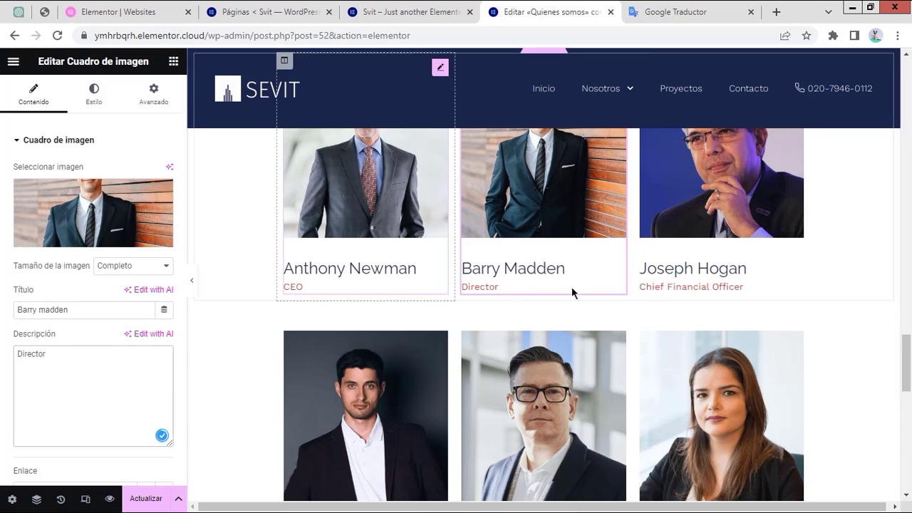
{"action": "left_click", "coordinate": [737, 223]}
{"action": "left_click_drag", "start_coordinate": [127, 356], "coordinate": [4, 362]}
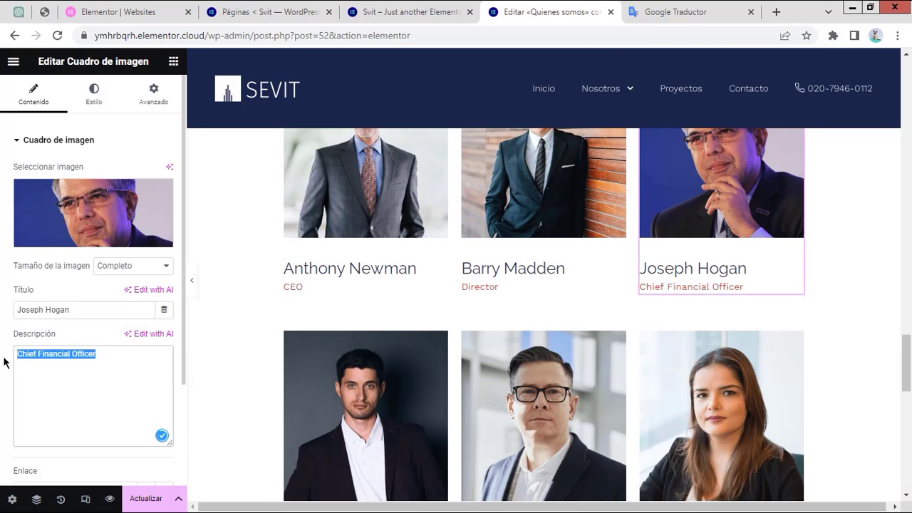
{"action": "type", "text": "Finan"}
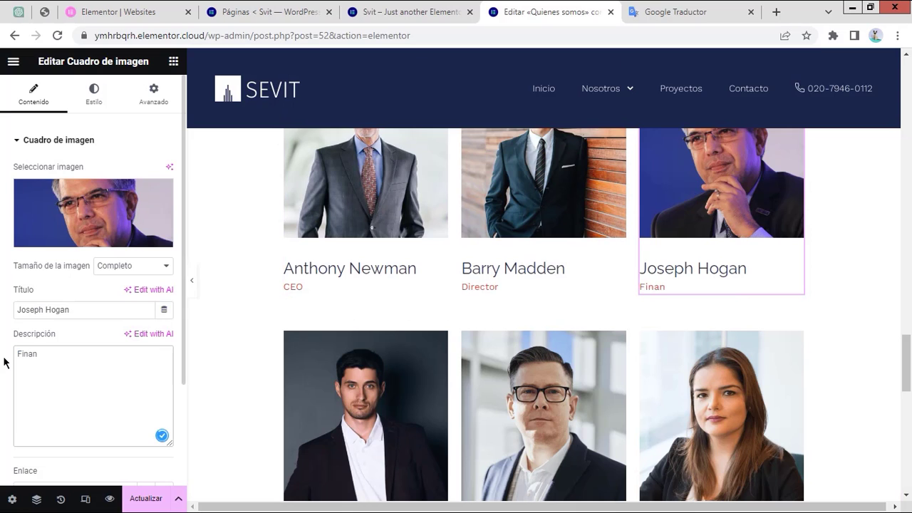
{"action": "type", "text": "zas"}
Change the second row's role captions to Marketing, Recursos Humanos and Ventas.
{"action": "scroll", "coordinate": [342, 321], "scroll_direction": "down", "scroll_amount": 2}
{"action": "left_click", "coordinate": [330, 337]}
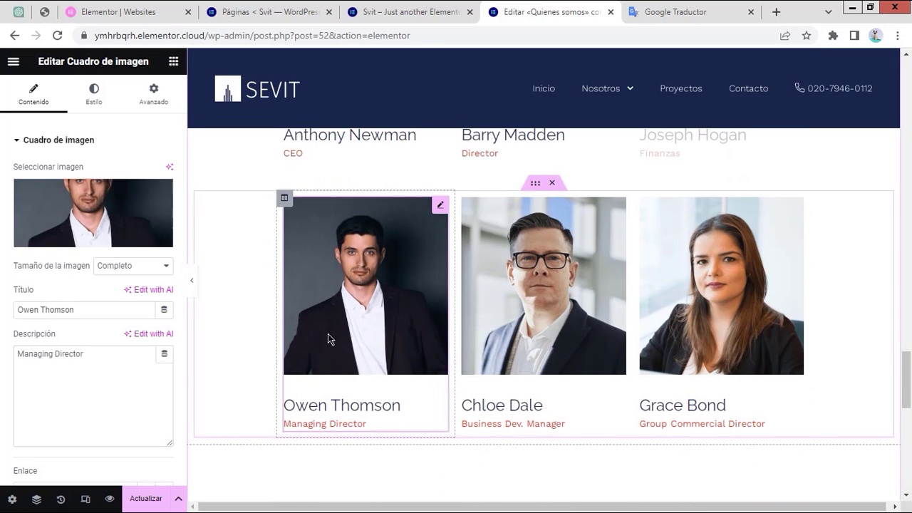
{"action": "left_click_drag", "start_coordinate": [116, 362], "coordinate": [2, 368]}
{"action": "type", "text": "Marketing"}
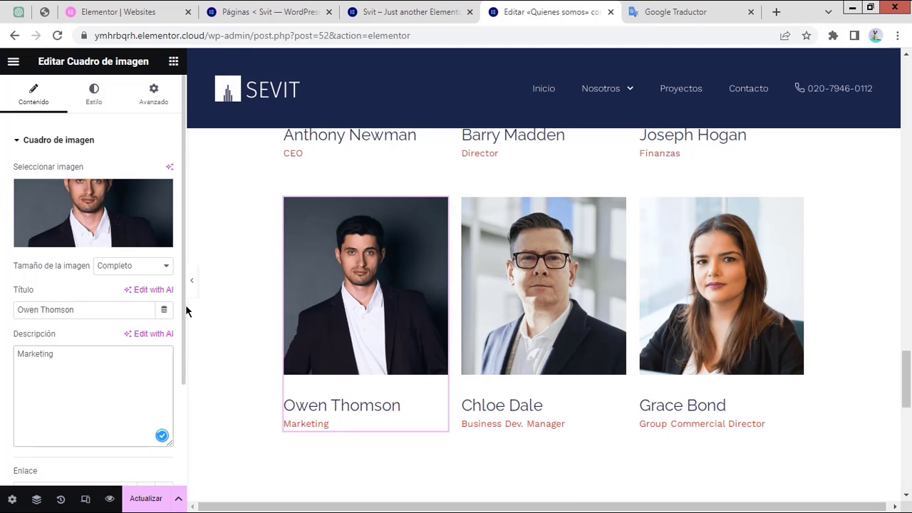
{"action": "left_click", "coordinate": [555, 348]}
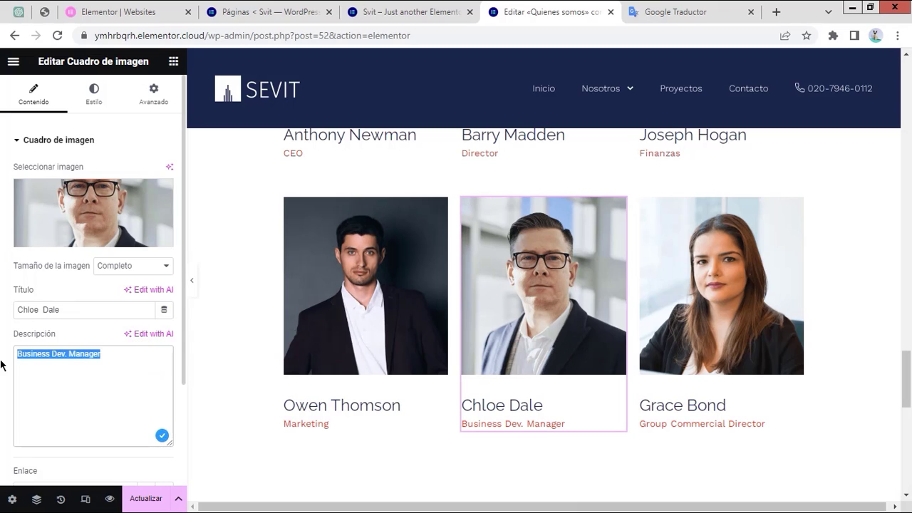
{"action": "type", "text": "Recursos humanos"}
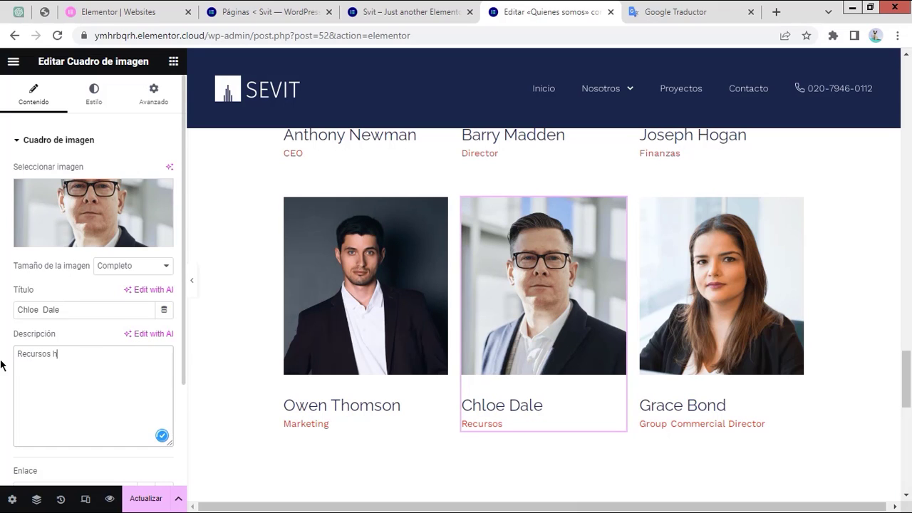
{"action": "left_click", "coordinate": [754, 385]}
{"action": "left_click_drag", "start_coordinate": [143, 357], "coordinate": [2, 365]}
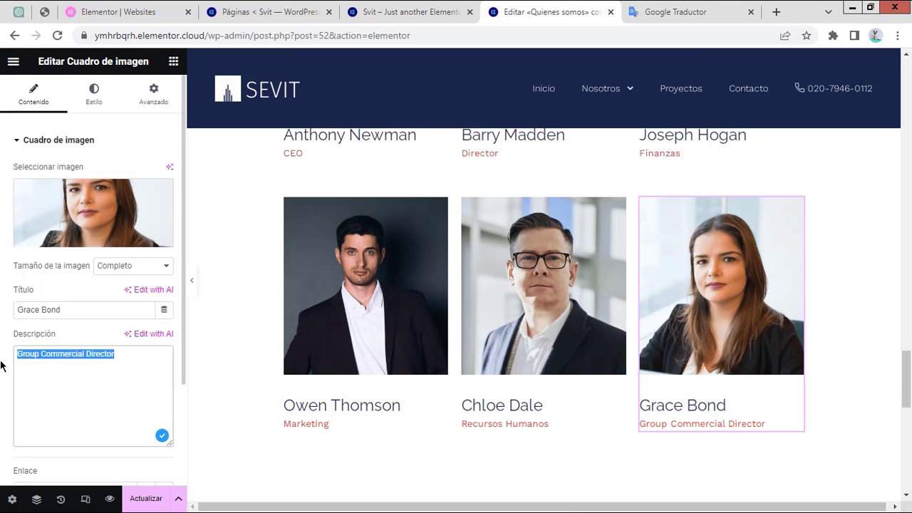
{"action": "type", "text": "Ventas"}
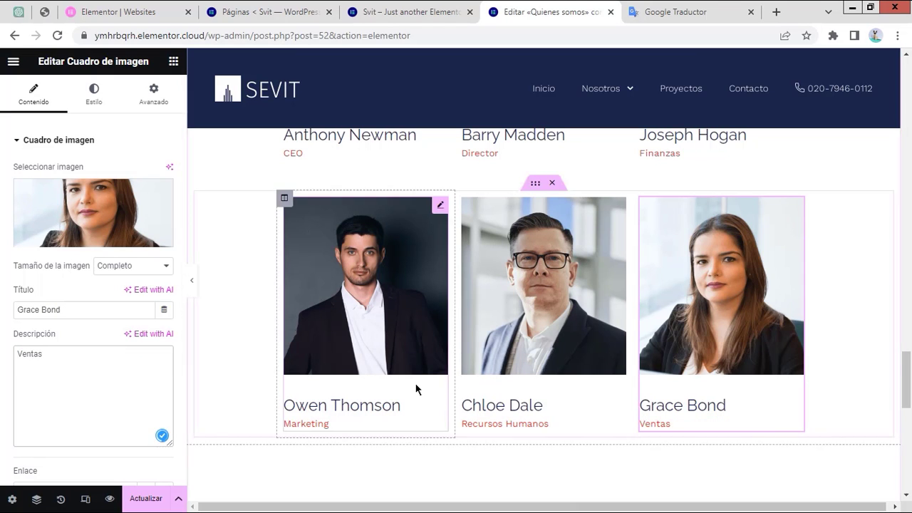
Save the page with Actualizar and open Ajustes de Página.
{"action": "scroll", "coordinate": [416, 387], "scroll_direction": "down", "scroll_amount": 5}
{"action": "left_click", "coordinate": [142, 497]}
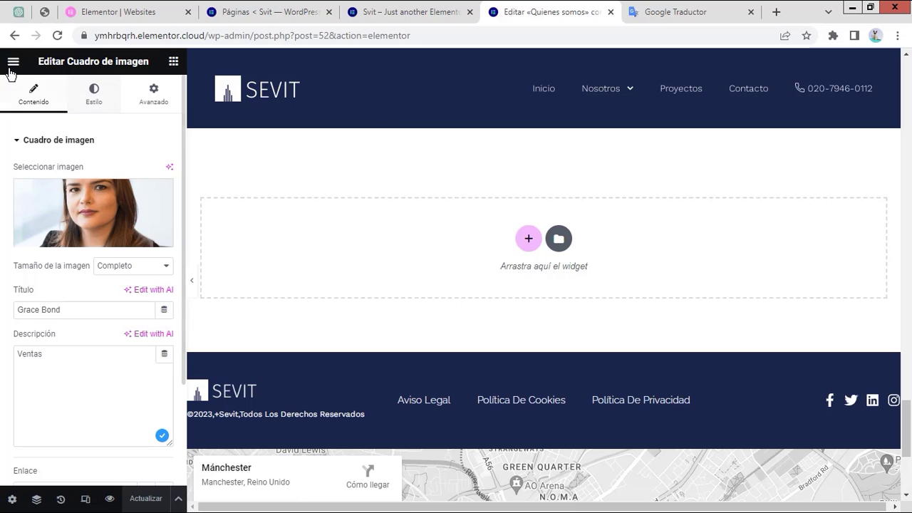
{"action": "left_click", "coordinate": [13, 499]}
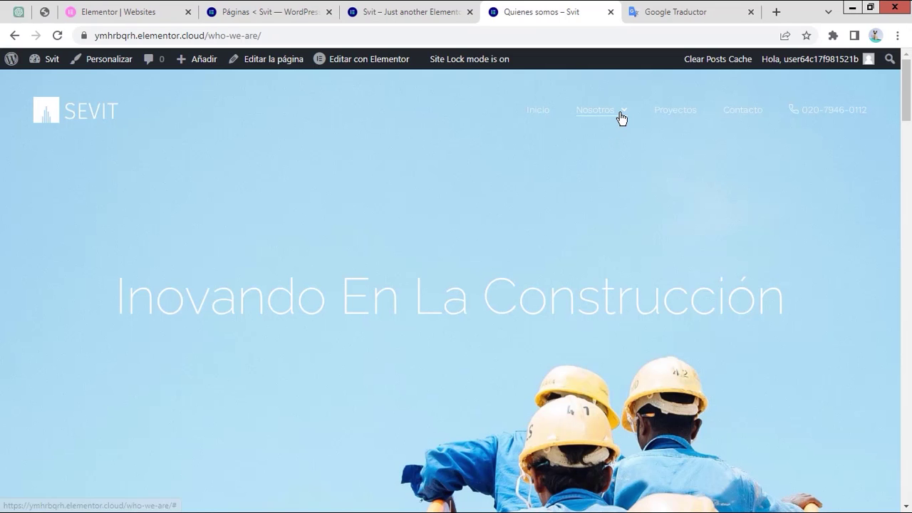
Visit Quienes somos and then Que hacemos through the Nosotros menu.
{"action": "mouse_move", "coordinate": [601, 110]}
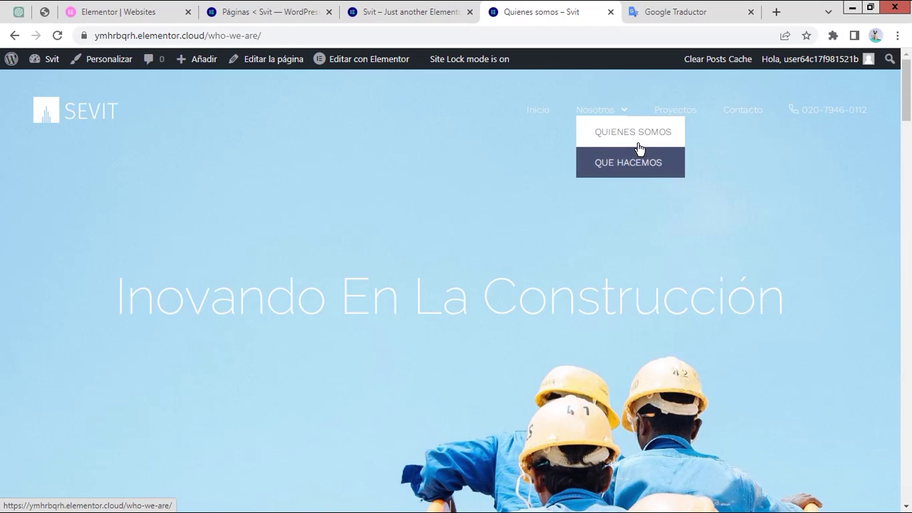
{"action": "left_click", "coordinate": [634, 134]}
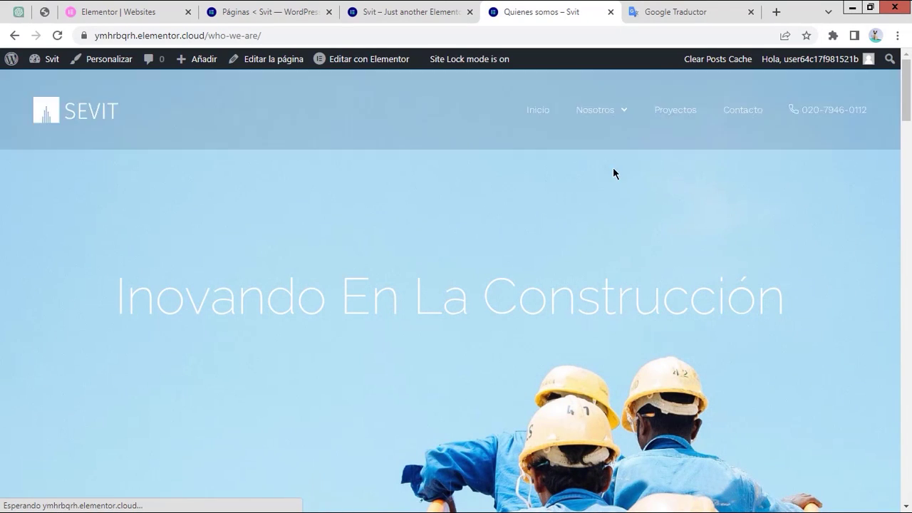
{"action": "mouse_move", "coordinate": [625, 119]}
{"action": "left_click", "coordinate": [621, 157]}
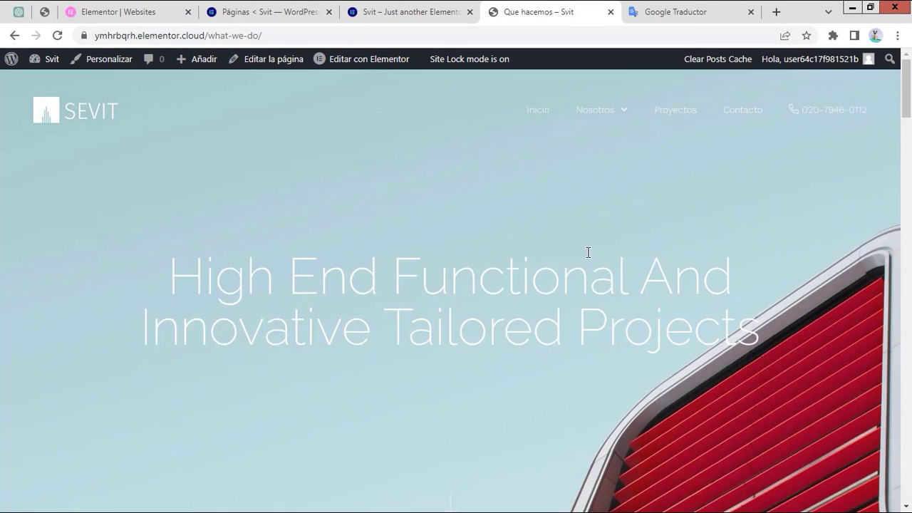
Scroll through Que hacemos, then open the Proyectos page in Elementor.
{"action": "scroll", "coordinate": [589, 253], "scroll_direction": "down", "scroll_amount": 10}
{"action": "scroll", "coordinate": [589, 253], "scroll_direction": "down", "scroll_amount": 10}
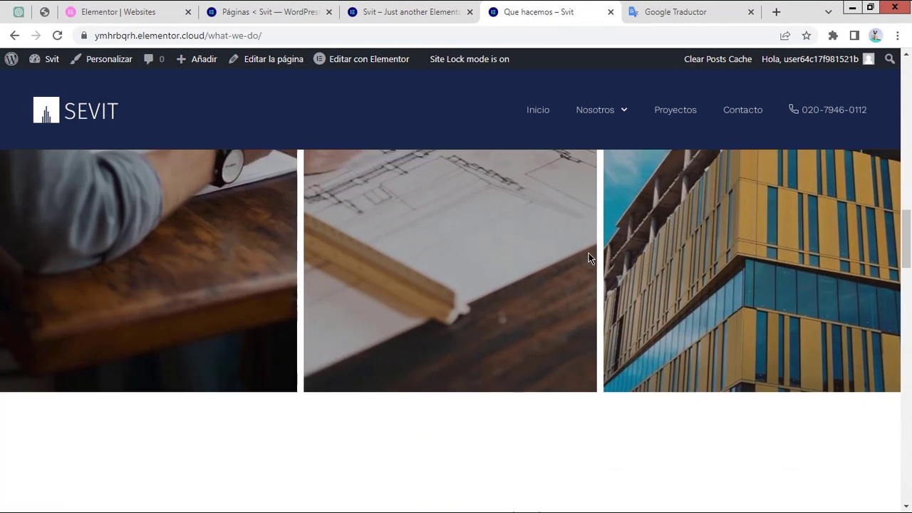
{"action": "scroll", "coordinate": [551, 321], "scroll_direction": "down", "scroll_amount": 10}
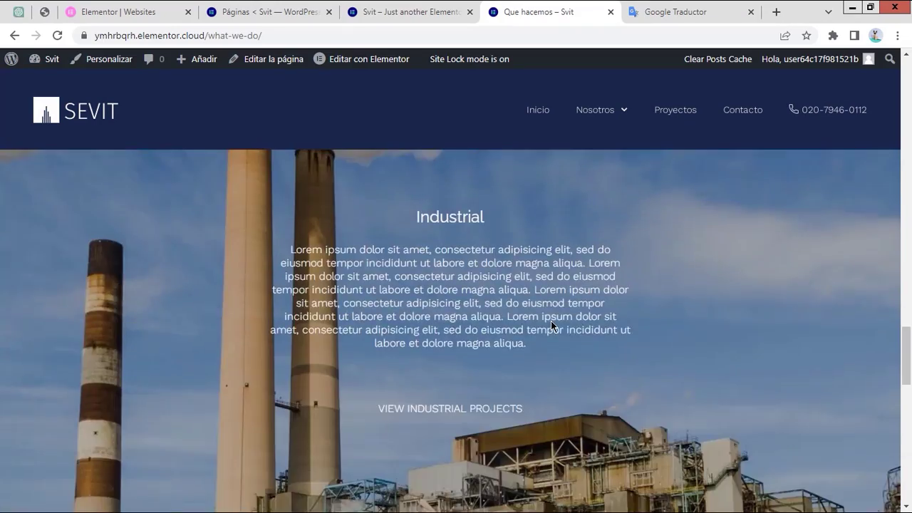
{"action": "scroll", "coordinate": [553, 323], "scroll_direction": "down", "scroll_amount": 3}
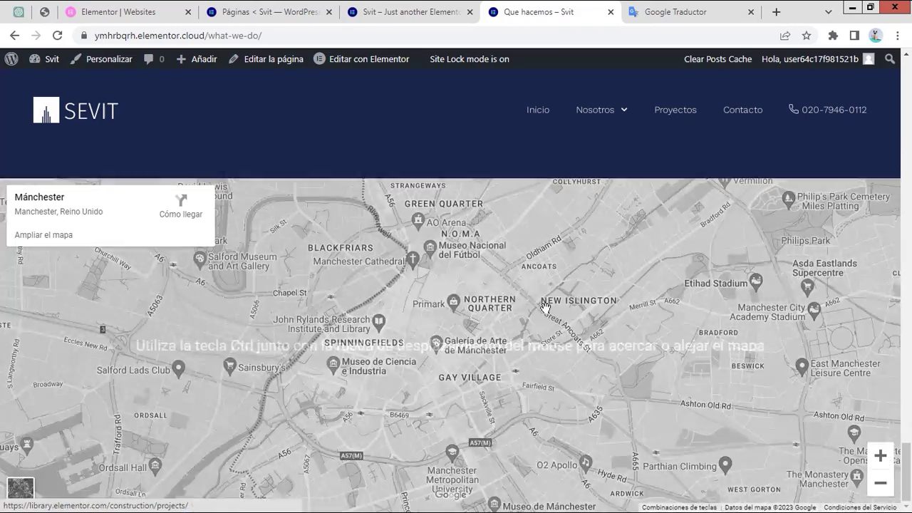
{"action": "left_click", "coordinate": [672, 112]}
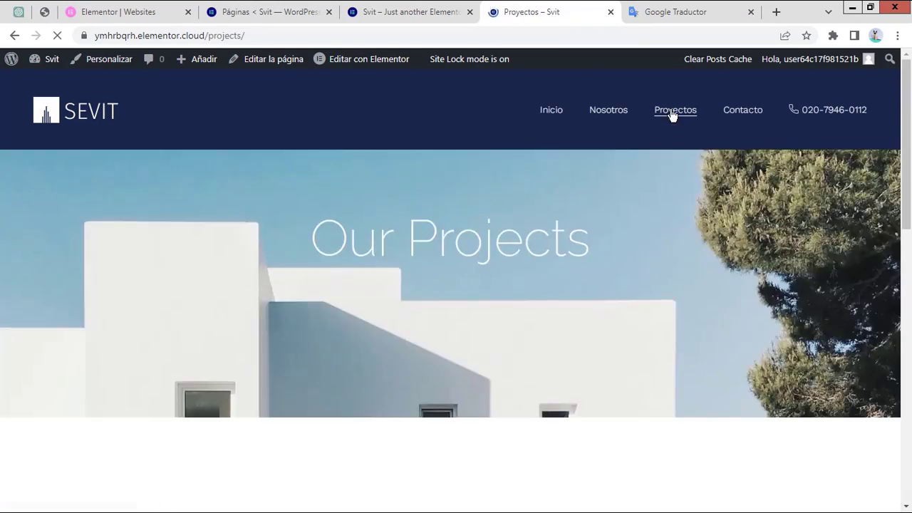
{"action": "left_click", "coordinate": [384, 62]}
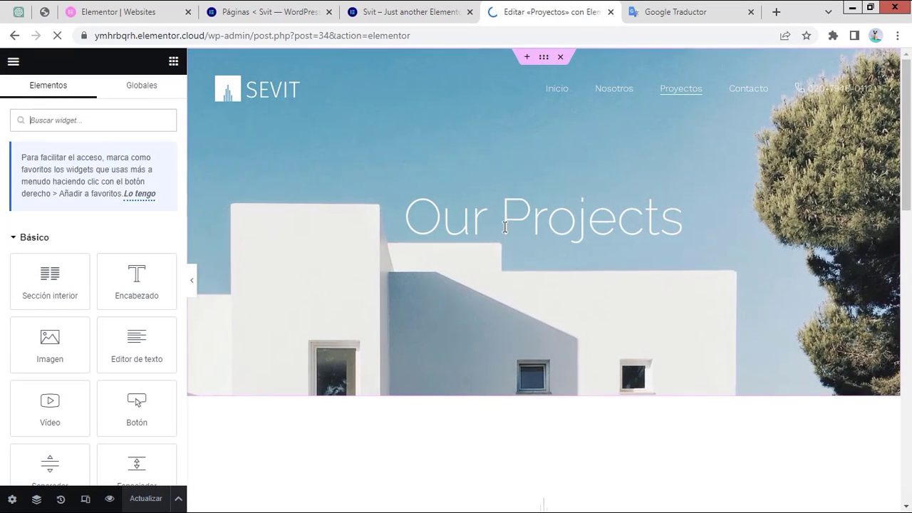
Retitle the hero heading 'Proyectos' and paste the Spanish latest-projects heading.
{"action": "left_click", "coordinate": [528, 207]}
{"action": "left_click_drag", "start_coordinate": [99, 187], "coordinate": [3, 180]}
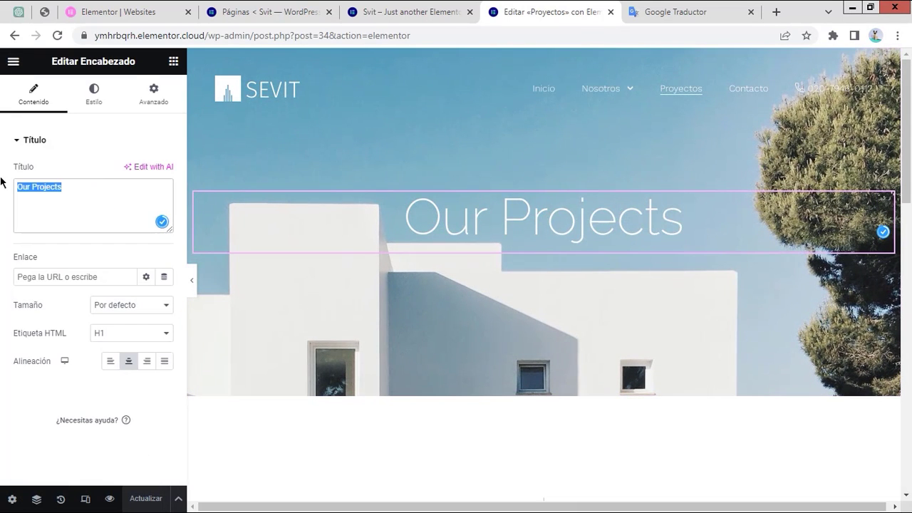
{"action": "type", "text": "Proyectos"}
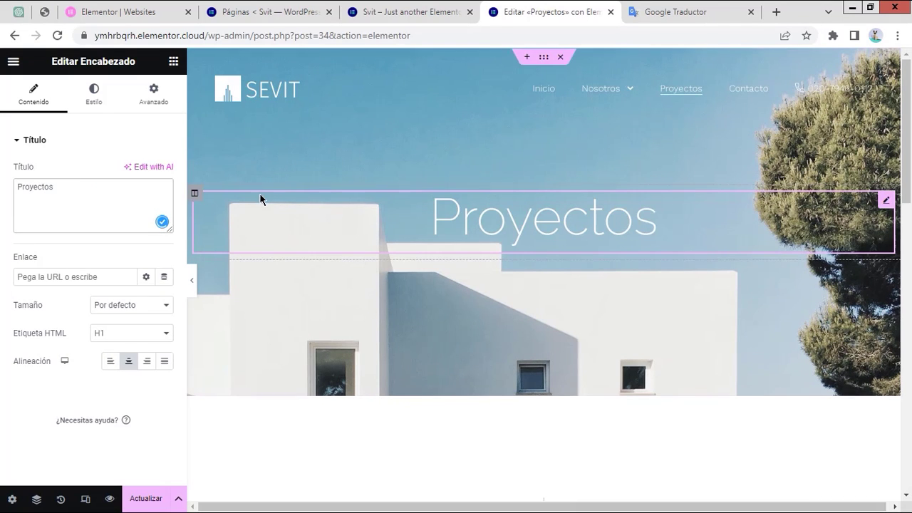
{"action": "scroll", "coordinate": [559, 306], "scroll_direction": "down", "scroll_amount": 4}
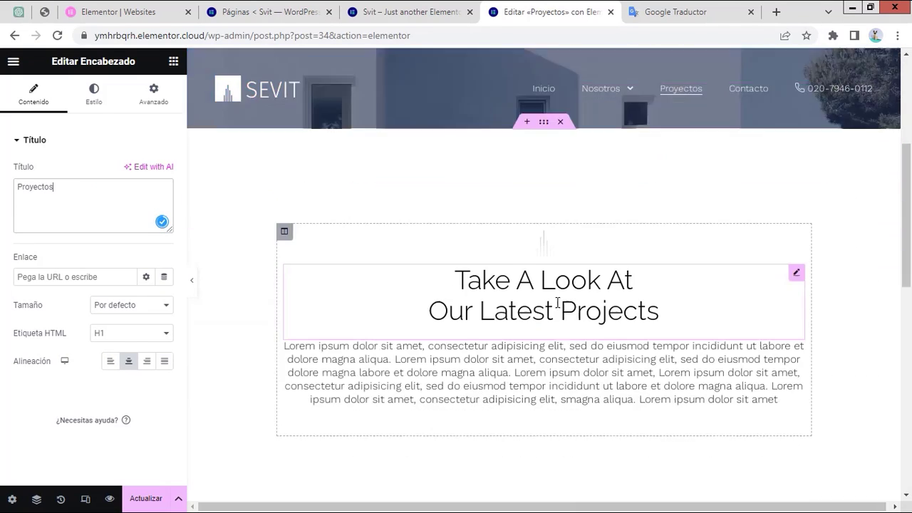
{"action": "left_click", "coordinate": [558, 306]}
{"action": "type", "text": "Eche un vistazo a<br>nuestros últimos proyectos"}
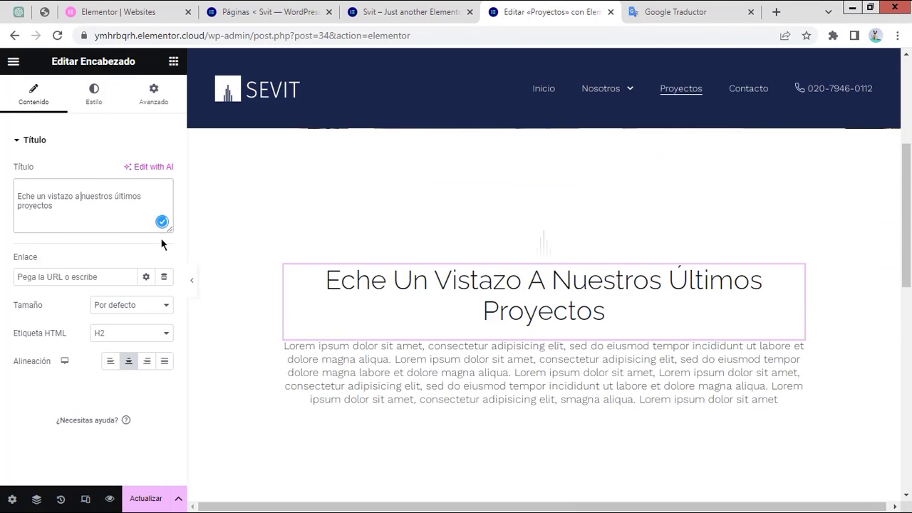
Open the projects portfolio block's Consulta query settings.
{"action": "scroll", "coordinate": [435, 380], "scroll_direction": "down", "scroll_amount": 1}
{"action": "scroll", "coordinate": [434, 380], "scroll_direction": "down", "scroll_amount": 5}
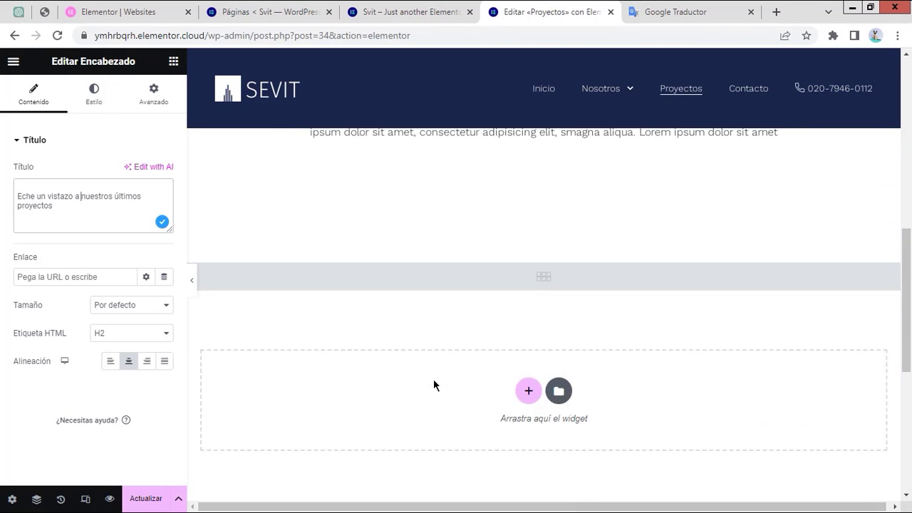
{"action": "scroll", "coordinate": [449, 349], "scroll_direction": "up", "scroll_amount": 1}
{"action": "left_click", "coordinate": [529, 217]}
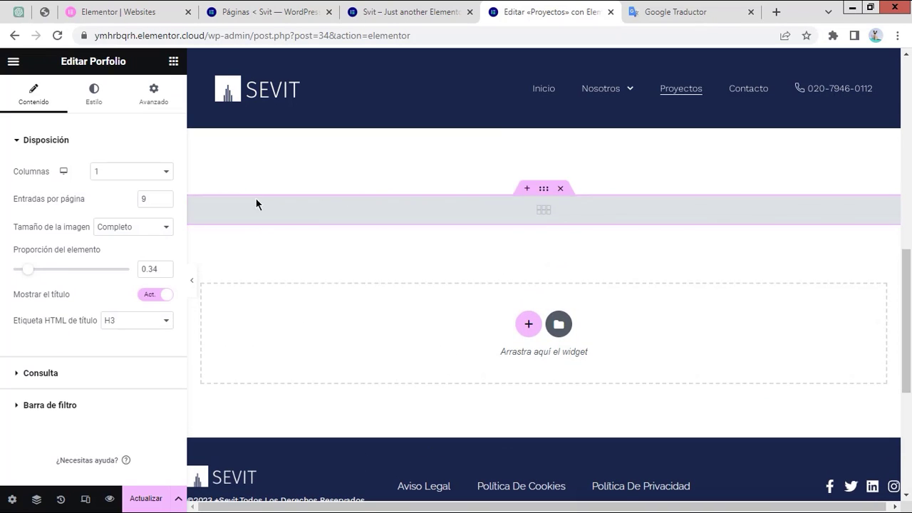
{"action": "left_click", "coordinate": [41, 373]}
{"action": "scroll", "coordinate": [140, 364], "scroll_direction": "down", "scroll_amount": 3}
Save the Proyectos page and view the published page.
{"action": "left_click", "coordinate": [145, 498]}
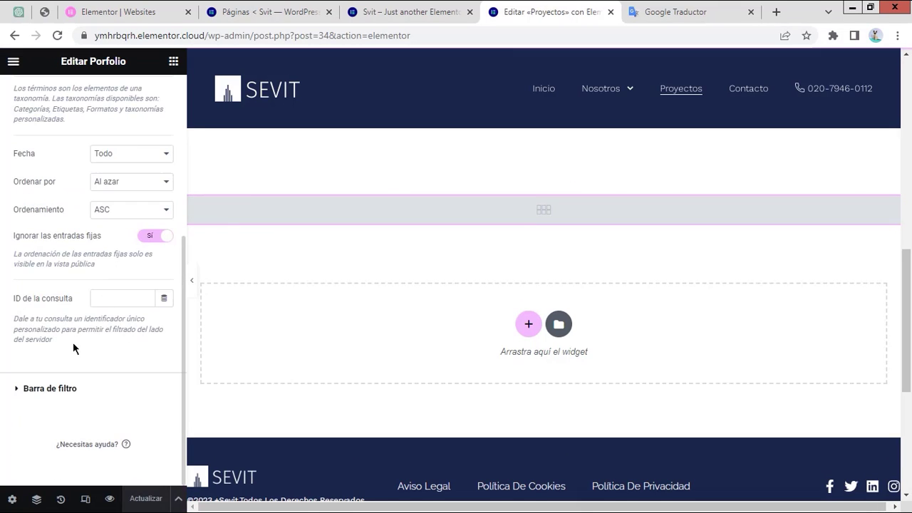
{"action": "left_click", "coordinate": [10, 497]}
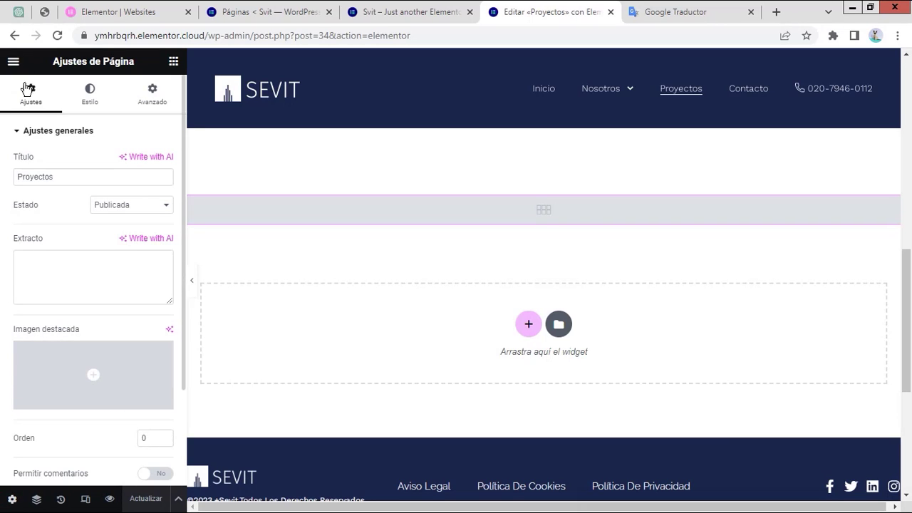
{"action": "left_click", "coordinate": [13, 61]}
{"action": "left_click", "coordinate": [72, 262]}
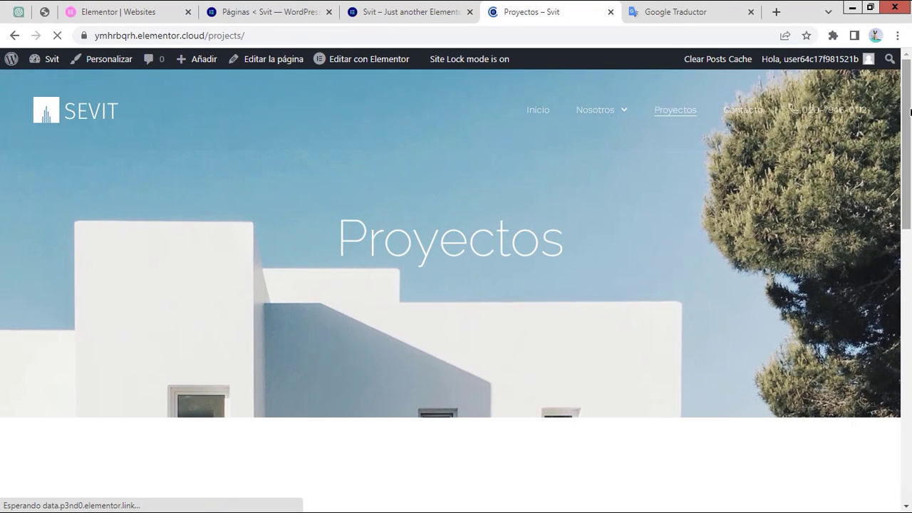
Open the Contacto page in Elementor and retitle the Contact Us heading 'Contacto'.
{"action": "left_click", "coordinate": [758, 107]}
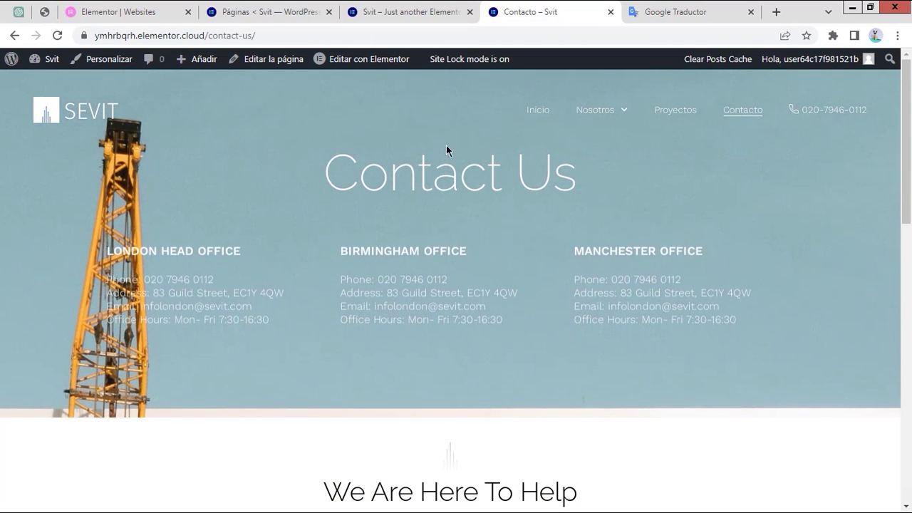
{"action": "left_click", "coordinate": [382, 63]}
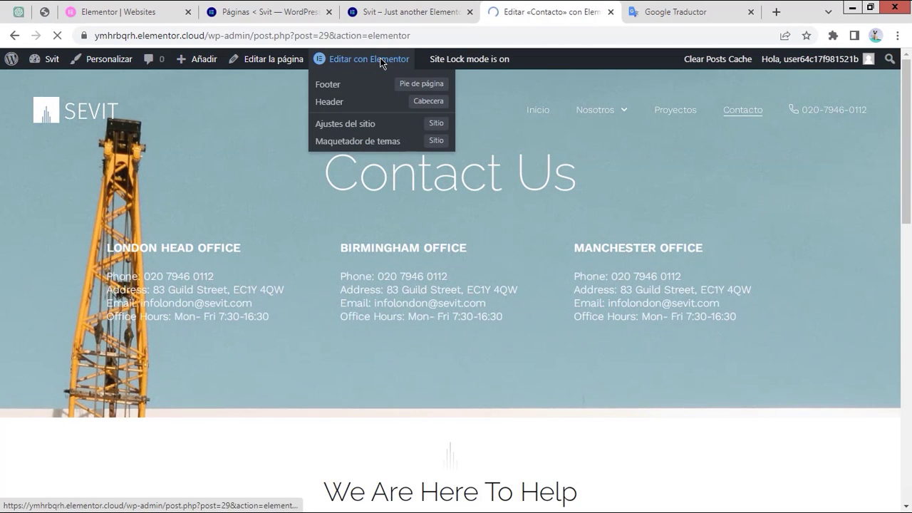
{"action": "left_click", "coordinate": [585, 146]}
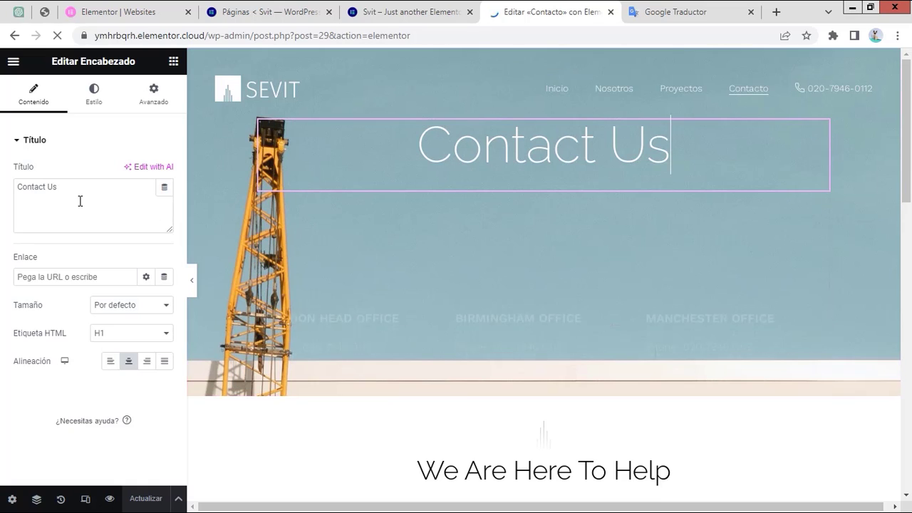
{"action": "left_click_drag", "start_coordinate": [95, 188], "coordinate": [47, 199]}
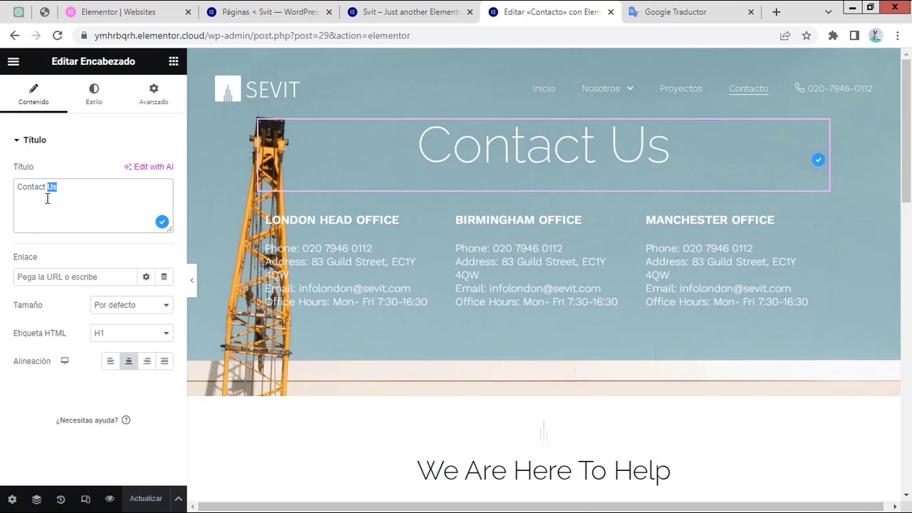
{"action": "key", "text": "BackSpace"}
{"action": "key", "text": "BackSpace"}
{"action": "type", "text": "o"}
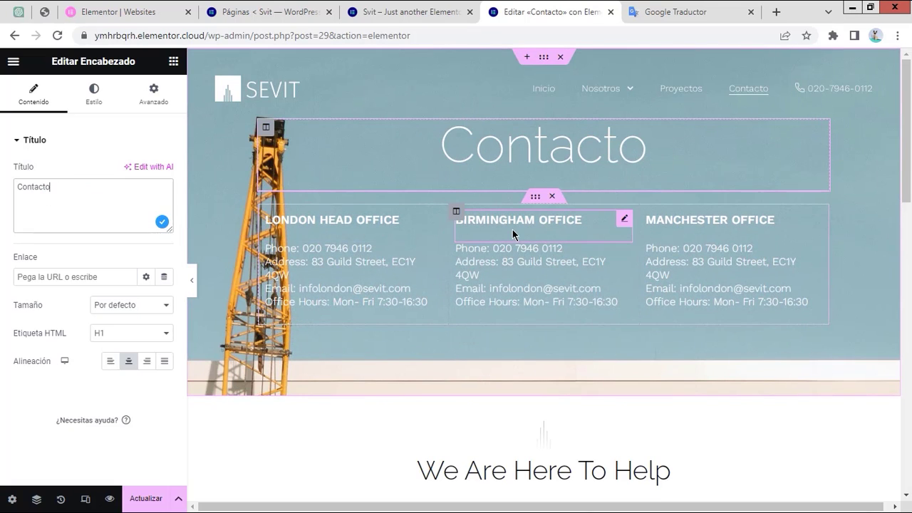
Retitle the office headings Oficina en Londres and Oficina en Paris, and the help heading 'Como podemos ayudarte'.
{"action": "left_click", "coordinate": [415, 227]}
{"action": "left_click_drag", "start_coordinate": [127, 188], "coordinate": [2, 193]}
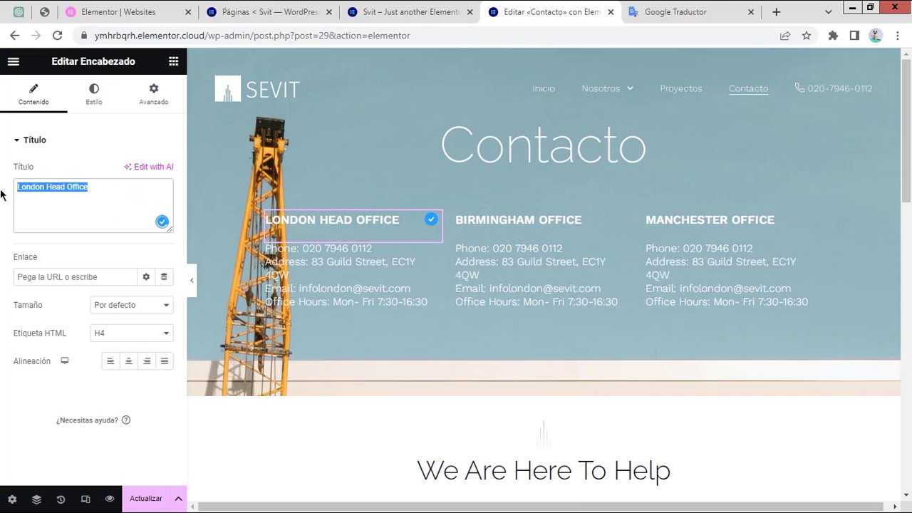
{"action": "type", "text": "Oficina en Paris"}
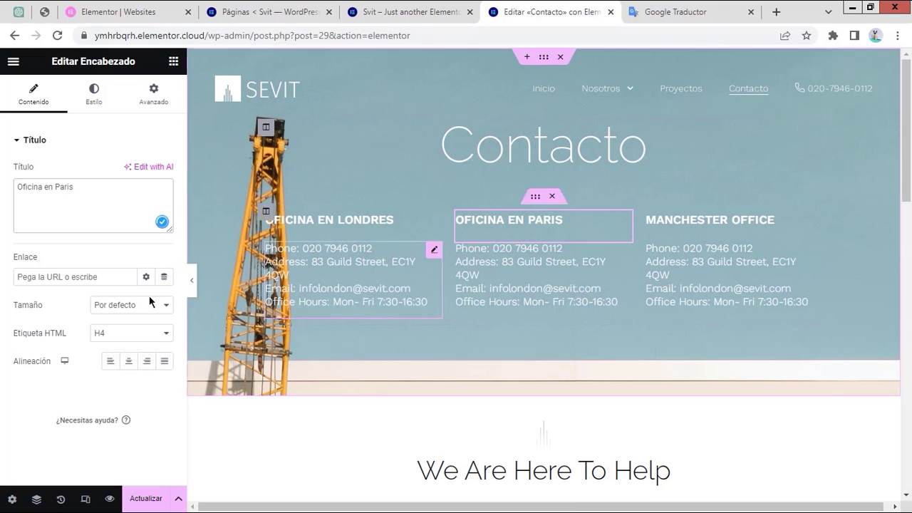
{"action": "left_click", "coordinate": [683, 238]}
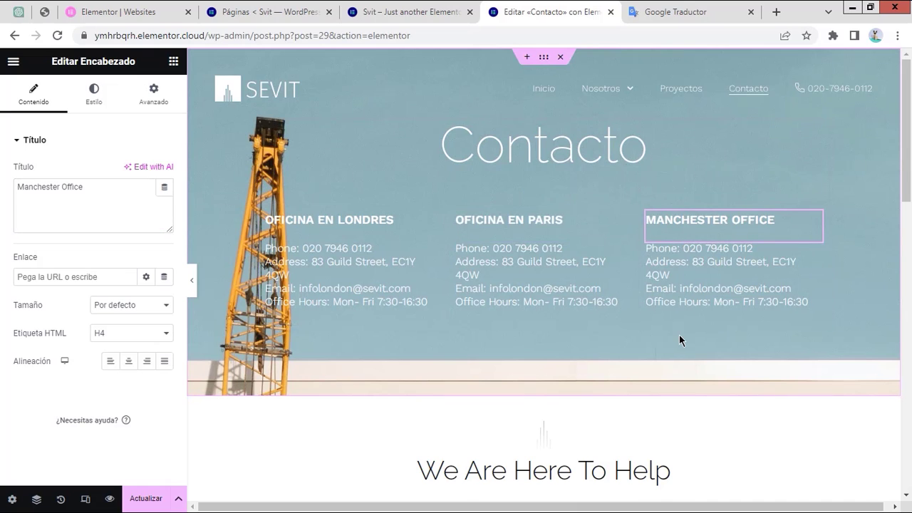
{"action": "scroll", "coordinate": [680, 335], "scroll_direction": "down", "scroll_amount": 4}
{"action": "left_click", "coordinate": [585, 214]}
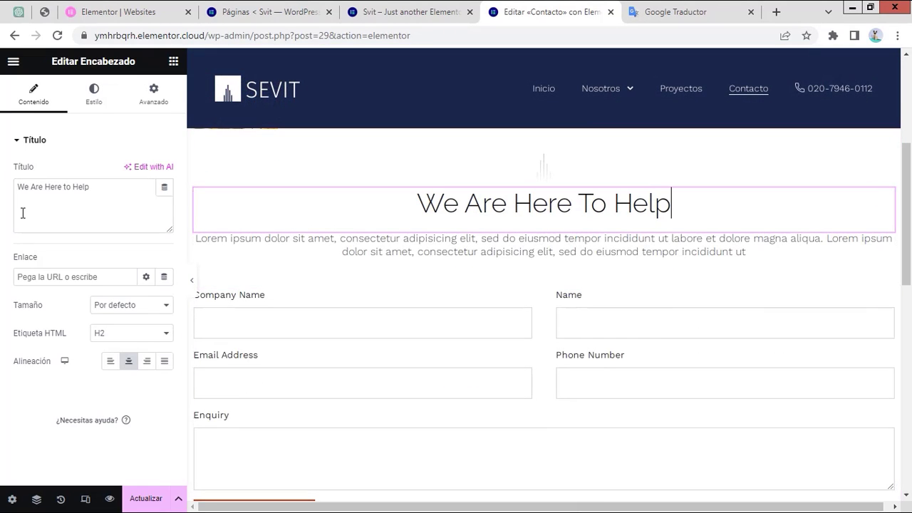
{"action": "triple_click", "coordinate": [107, 186]}
{"action": "type", "text": "Como po"}
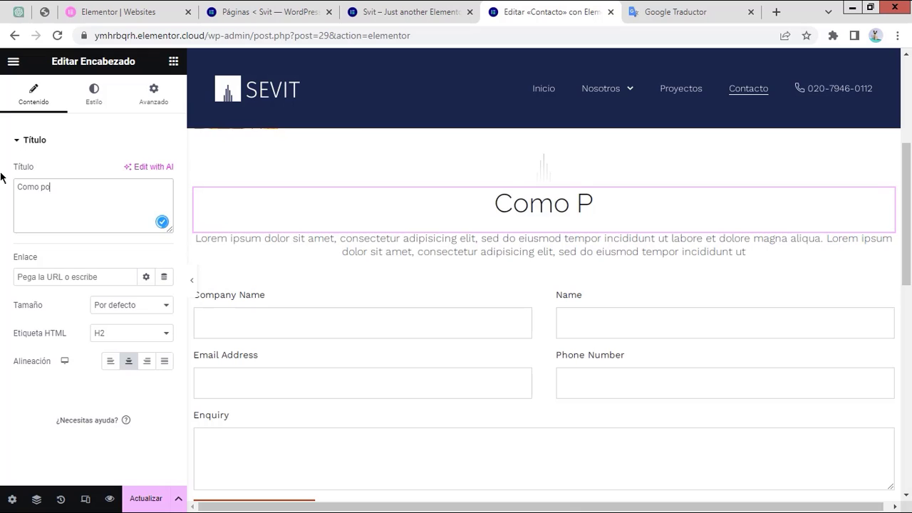
{"action": "type", "text": "demos ayudarte"}
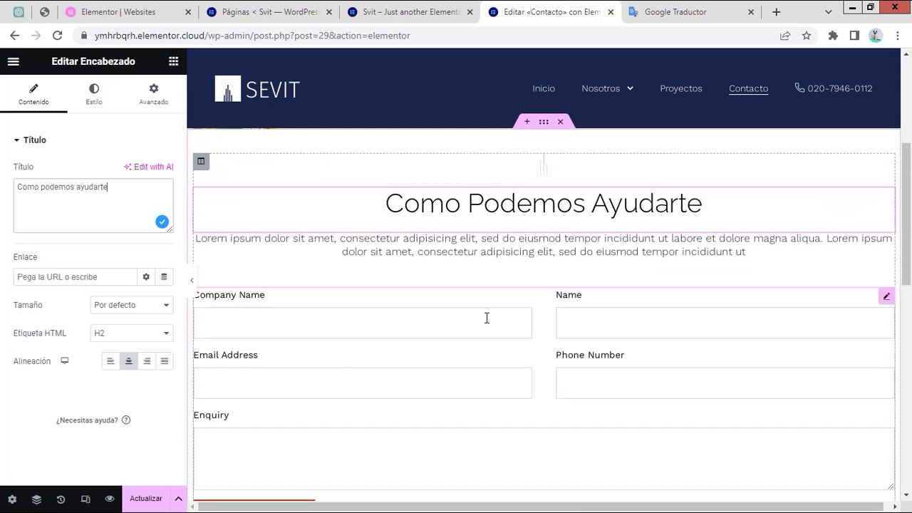
{"action": "left_click", "coordinate": [494, 315]}
Relabel the Company Name and Name form fields as Compañia and Nombre.
{"action": "left_click", "coordinate": [255, 292]}
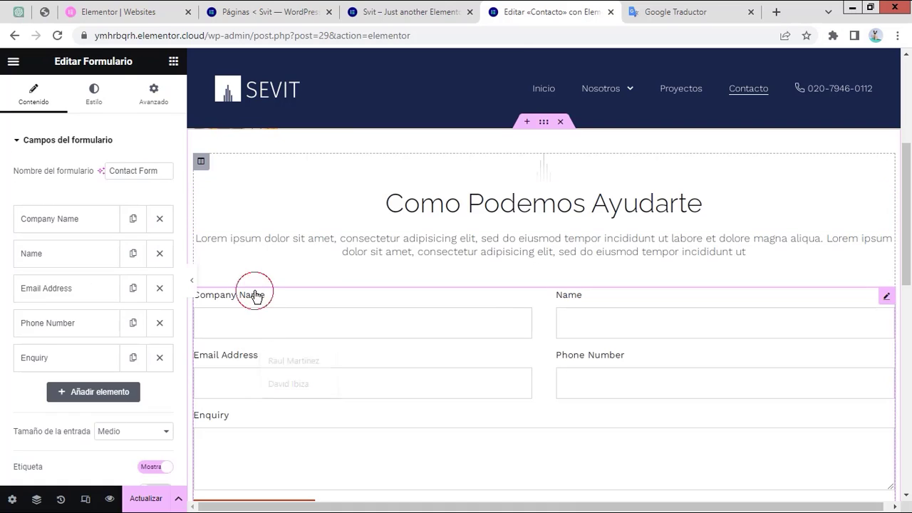
{"action": "left_click", "coordinate": [46, 213]}
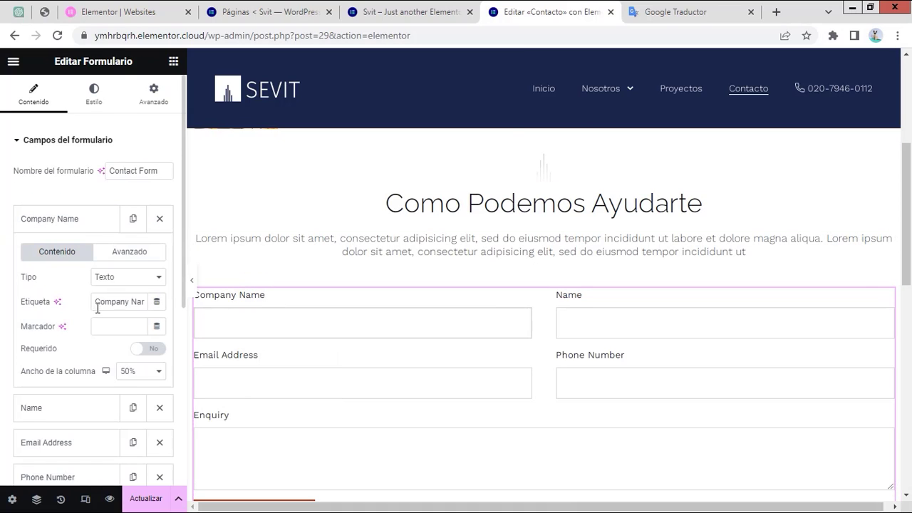
{"action": "left_click_drag", "start_coordinate": [93, 301], "coordinate": [271, 305]}
{"action": "type", "text": "C"}
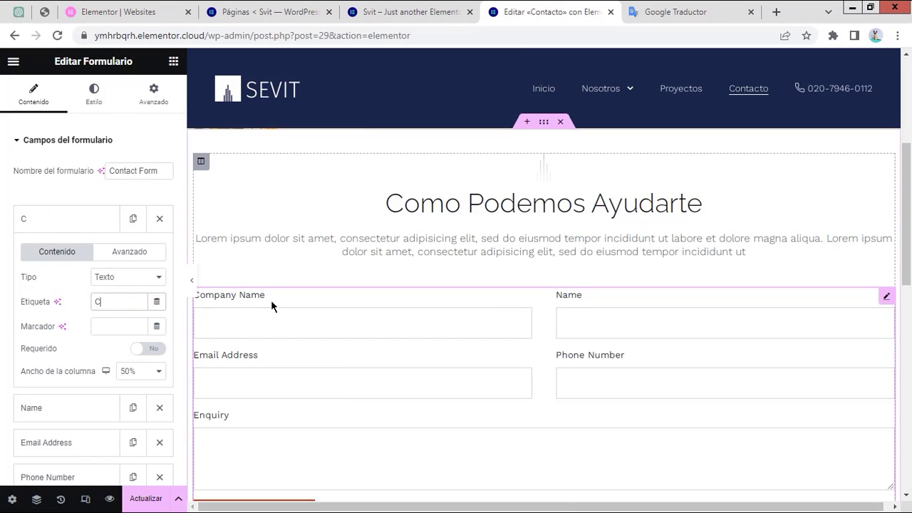
{"action": "type", "text": "ompañia"}
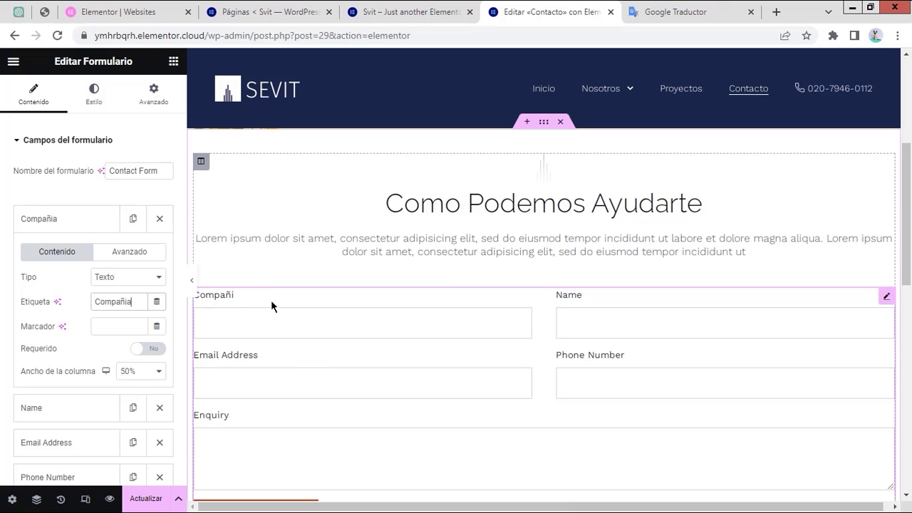
{"action": "left_click", "coordinate": [68, 226]}
{"action": "left_click", "coordinate": [57, 254]}
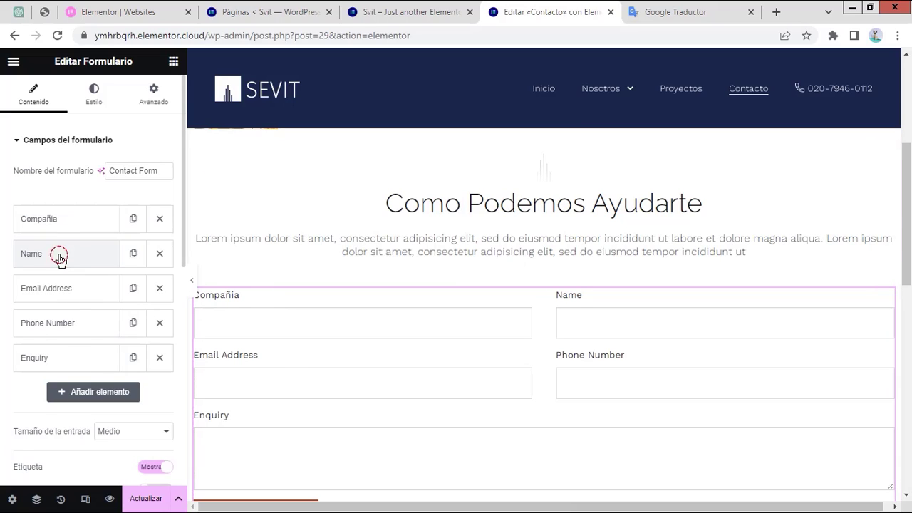
{"action": "left_click_drag", "start_coordinate": [123, 336], "coordinate": [2, 322]}
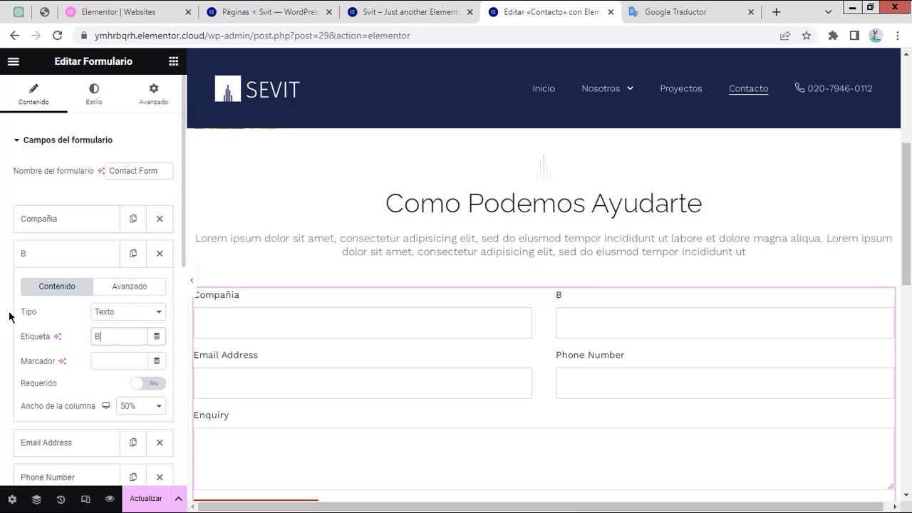
{"action": "type", "text": "B"}
{"action": "key", "text": "BackSpace"}
{"action": "type", "text": "Nombre"}
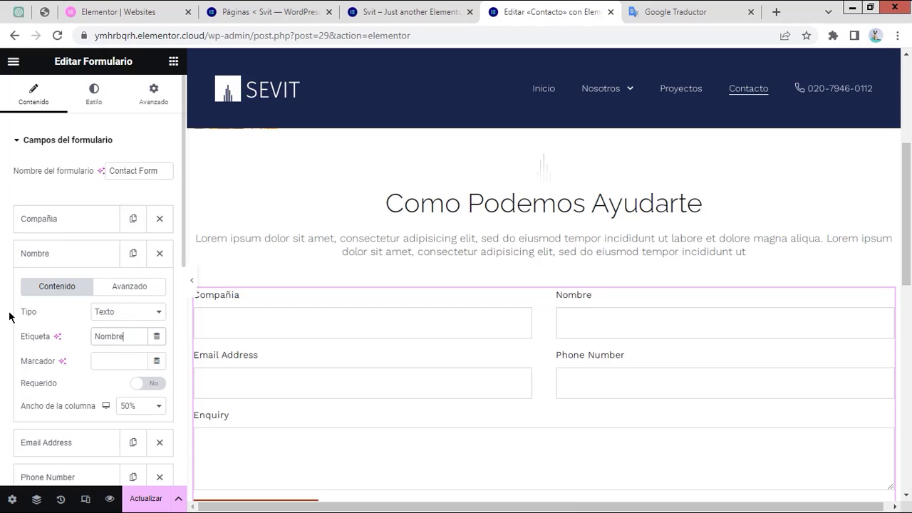
{"action": "left_click", "coordinate": [66, 259]}
Relabel the Email Address, Phone Number and Enquiry fields as Correo Electronico, Telefono and Consulta.
{"action": "left_click", "coordinate": [57, 289]}
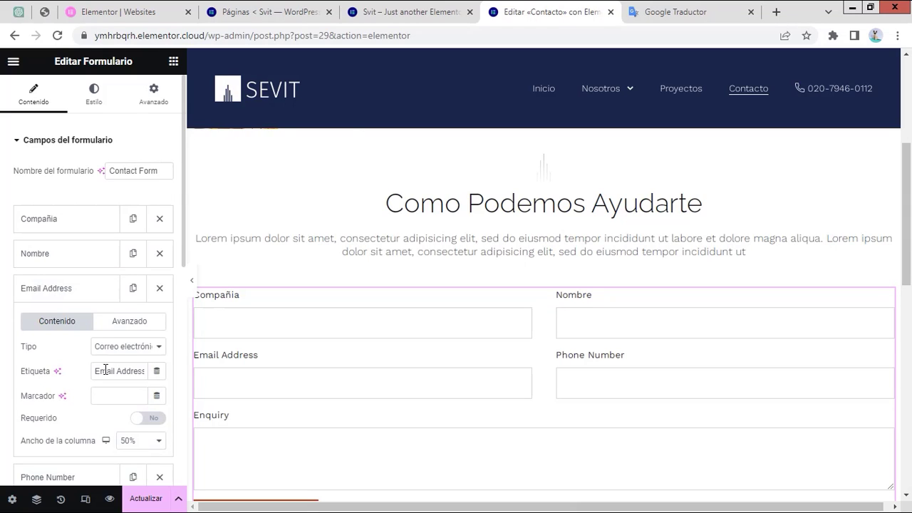
{"action": "left_click_drag", "start_coordinate": [93, 372], "coordinate": [393, 370]}
{"action": "type", "text": "Correo electronico"}
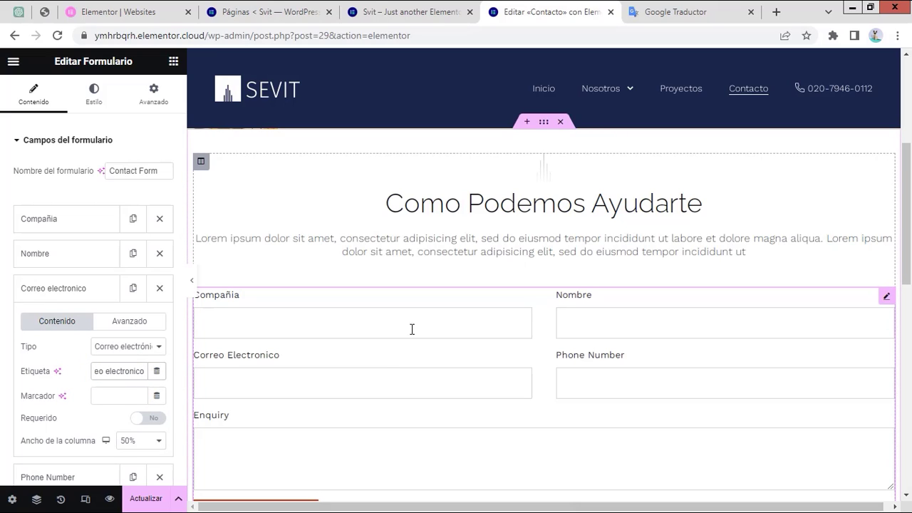
{"action": "left_click", "coordinate": [84, 292]}
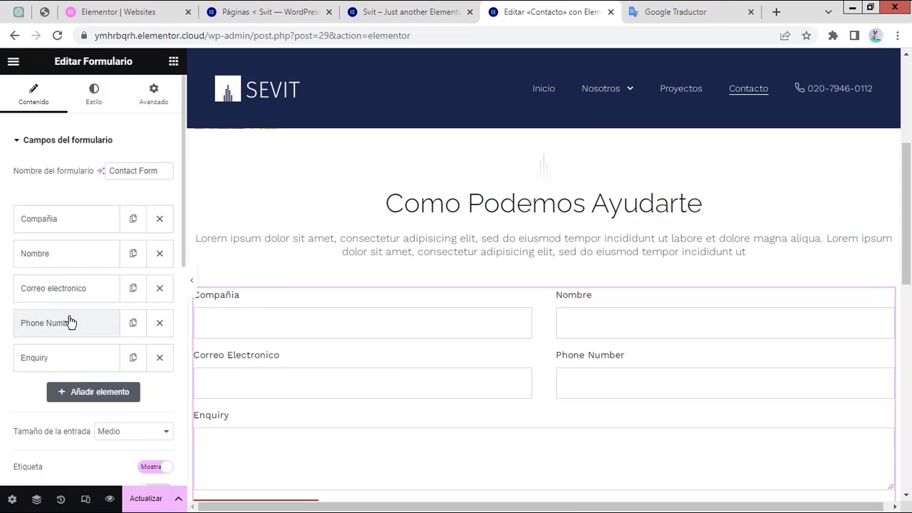
{"action": "left_click", "coordinate": [69, 323]}
{"action": "left_click_drag", "start_coordinate": [95, 405], "coordinate": [352, 409]}
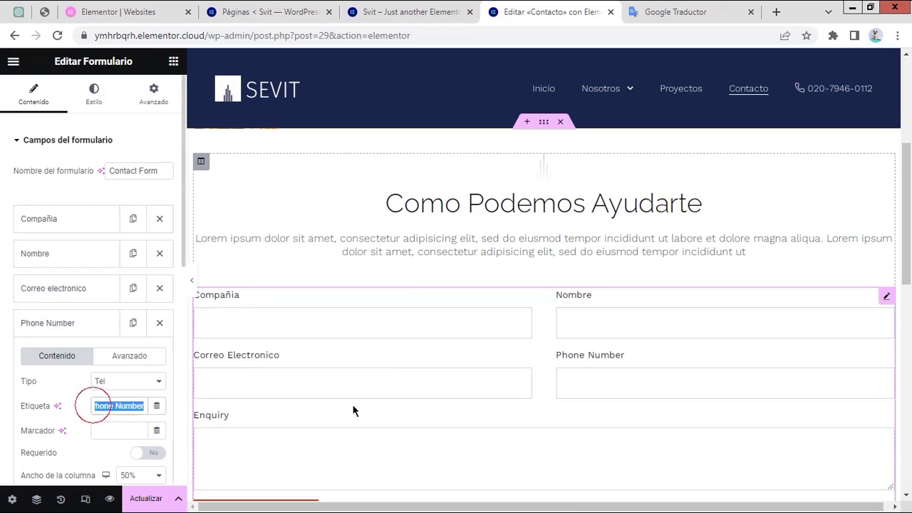
{"action": "type", "text": "Telefono"}
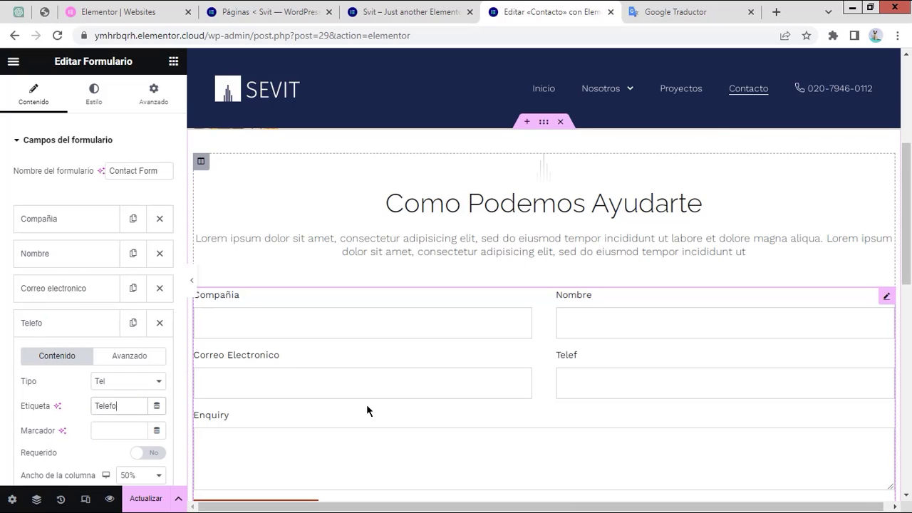
{"action": "left_click", "coordinate": [106, 406]}
{"action": "left_click", "coordinate": [91, 321]}
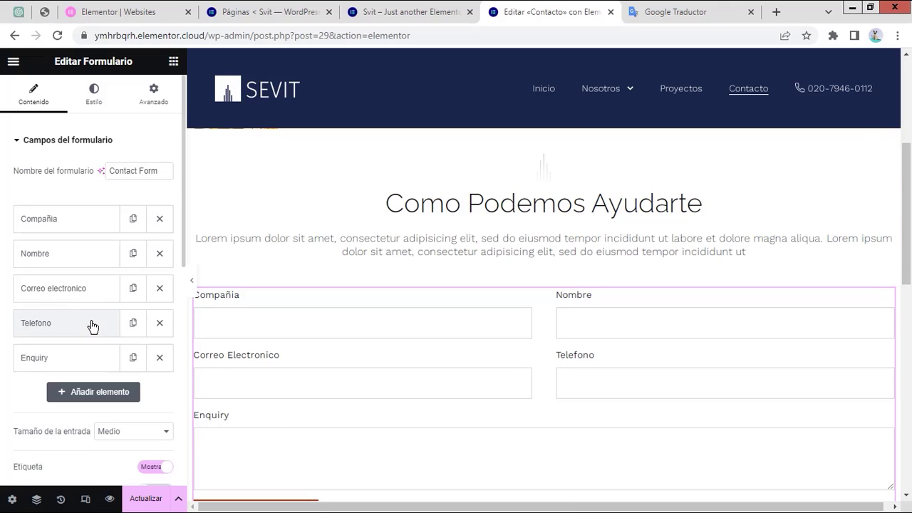
{"action": "left_click", "coordinate": [77, 362]}
{"action": "scroll", "coordinate": [114, 357], "scroll_direction": "down", "scroll_amount": 2}
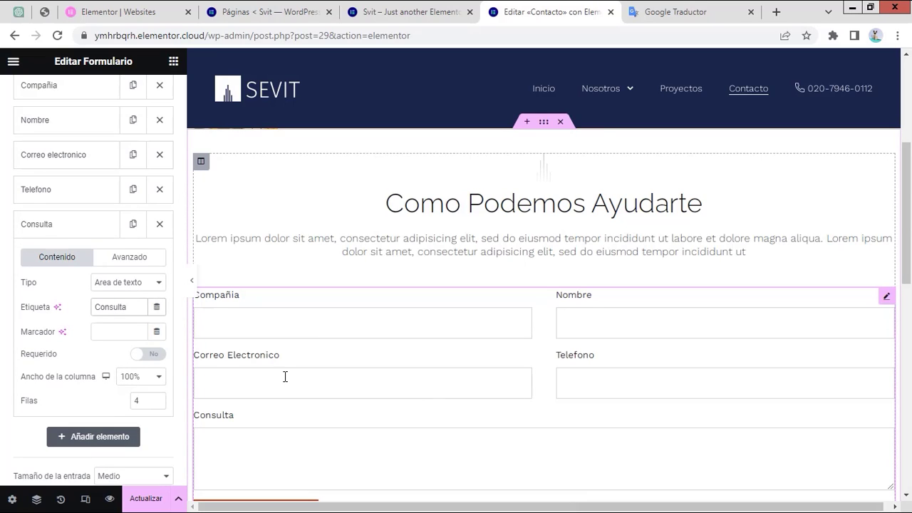
{"action": "left_click", "coordinate": [74, 228]}
{"action": "scroll", "coordinate": [631, 310], "scroll_direction": "down", "scroll_amount": 2}
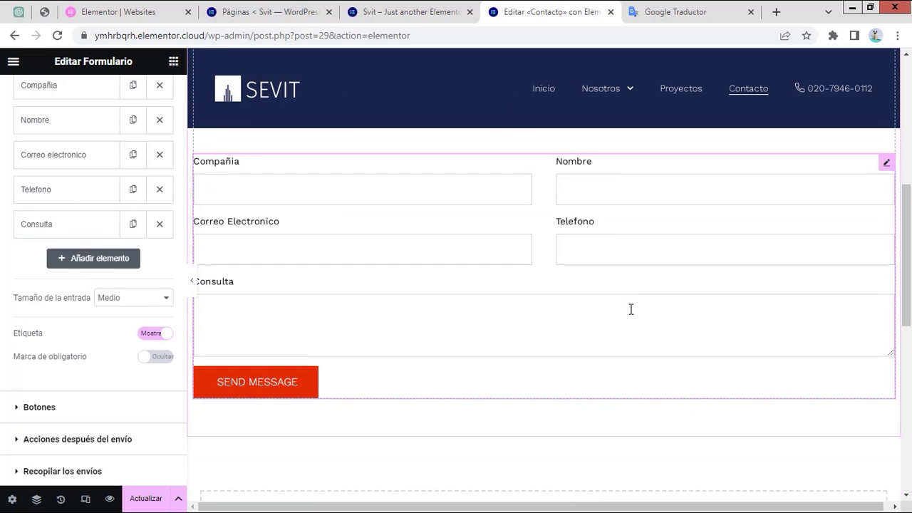
Change the form's submit button text to 'Enviar'.
{"action": "left_click", "coordinate": [65, 406]}
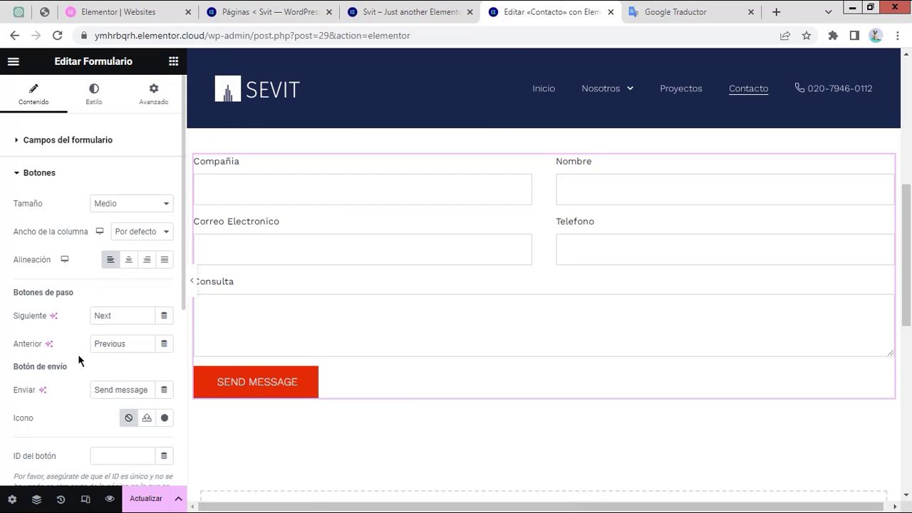
{"action": "triple_click", "coordinate": [151, 385]}
{"action": "type", "text": "Enviar"}
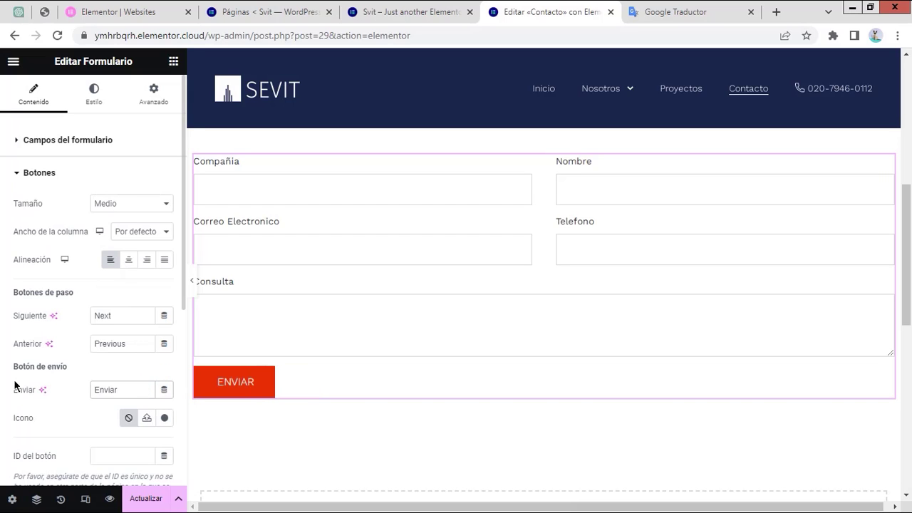
{"action": "scroll", "coordinate": [513, 279], "scroll_direction": "down", "scroll_amount": 3}
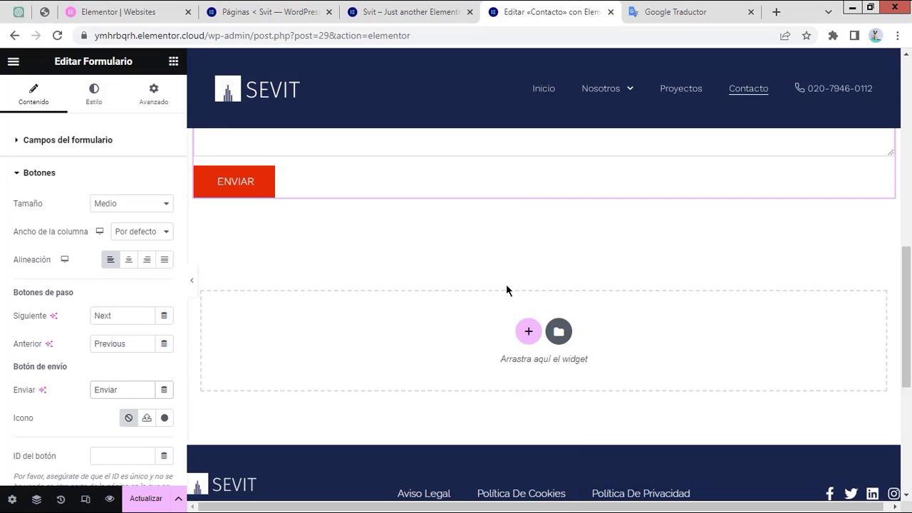
Save the Contacto page with Actualizar and view the live page.
{"action": "left_click", "coordinate": [147, 502]}
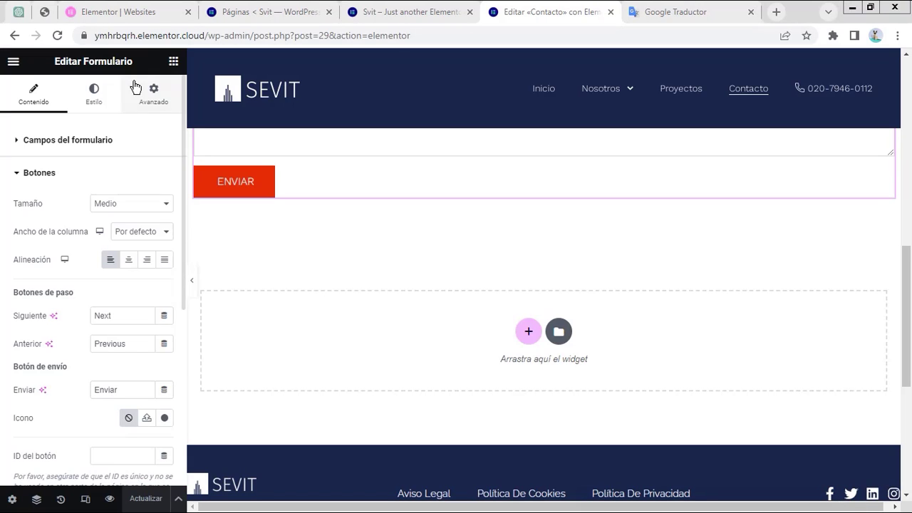
{"action": "left_click", "coordinate": [13, 62]}
{"action": "left_click", "coordinate": [64, 265]}
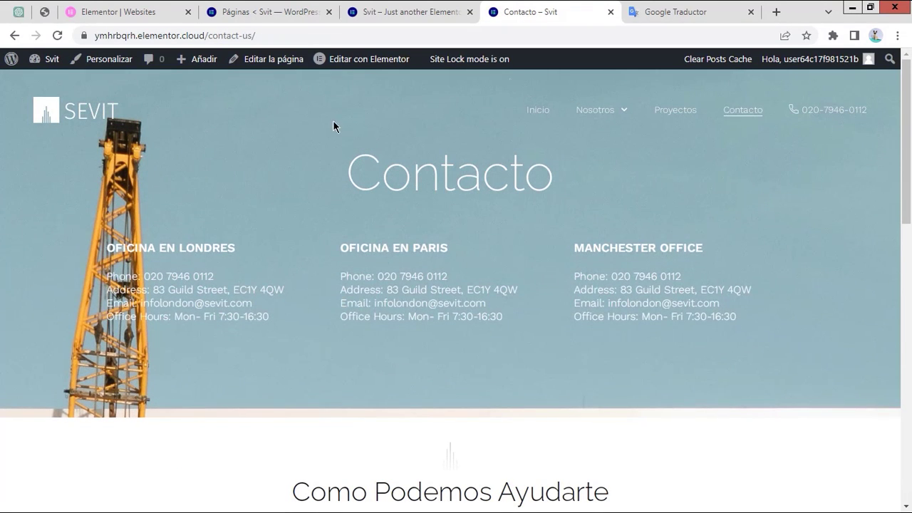
Close the home page tab and try opening Añadir nueva in new tabs, closing the error tabs.
{"action": "left_click", "coordinate": [367, 12]}
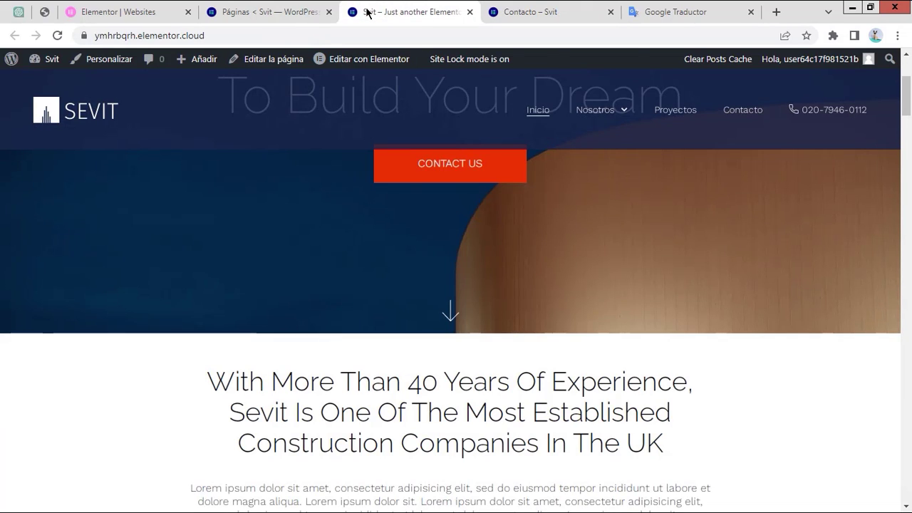
{"action": "left_click", "coordinate": [469, 12]}
{"action": "left_click", "coordinate": [252, 12]}
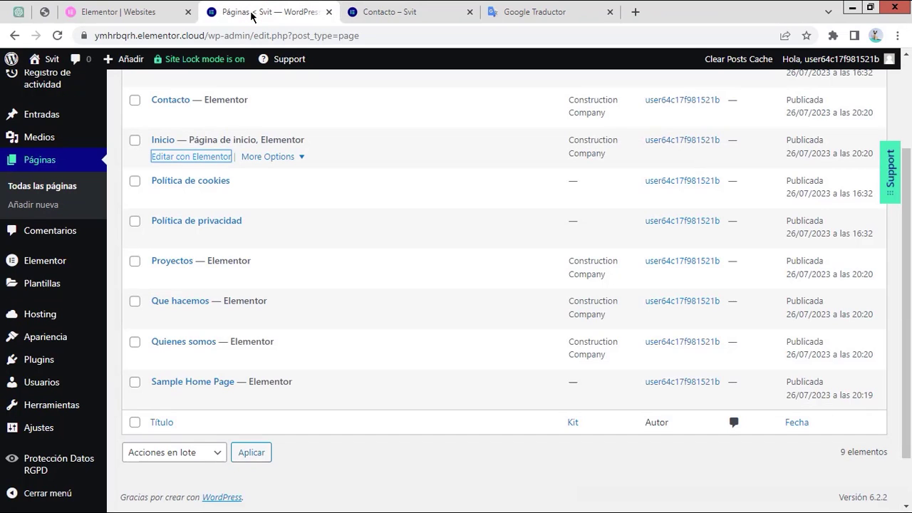
{"action": "scroll", "coordinate": [245, 216], "scroll_direction": "up", "scroll_amount": 3}
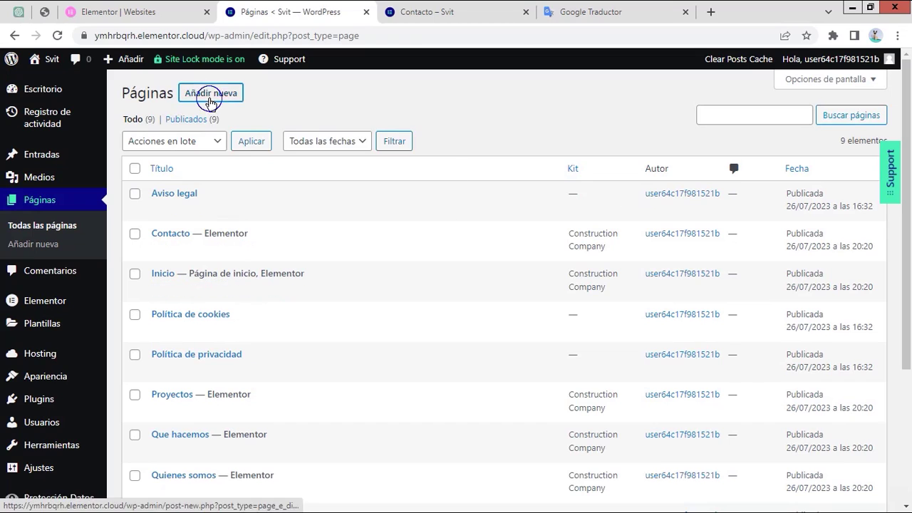
{"action": "right_click", "coordinate": [223, 99]}
{"action": "left_click", "coordinate": [243, 110]}
{"action": "left_click", "coordinate": [403, 13]}
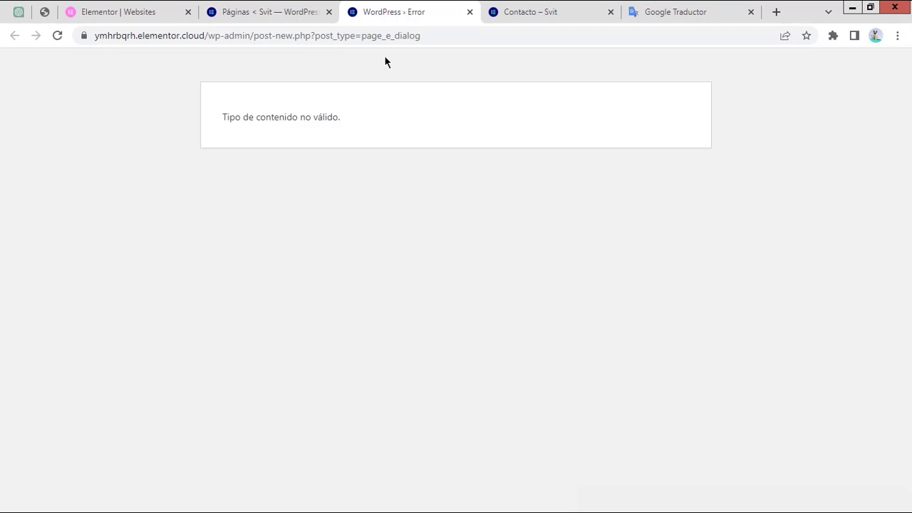
{"action": "left_click", "coordinate": [473, 12]}
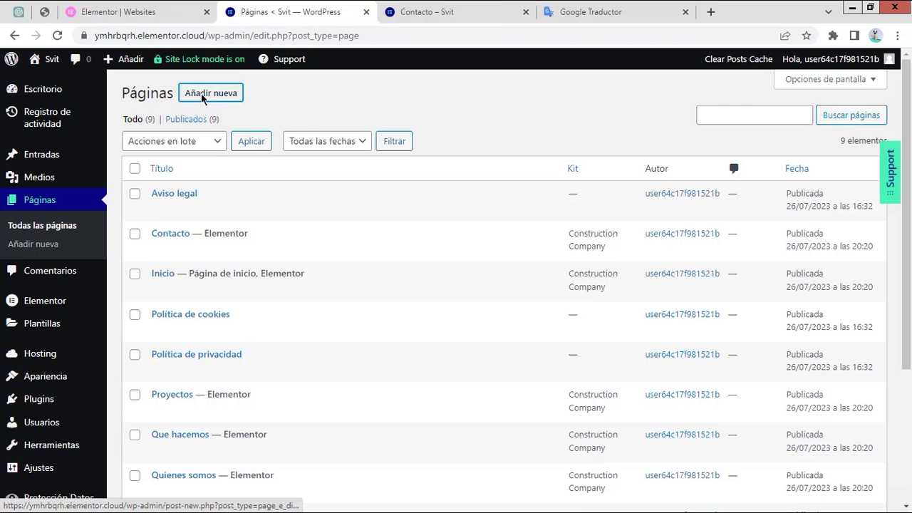
{"action": "right_click", "coordinate": [209, 95]}
{"action": "left_click", "coordinate": [221, 105]}
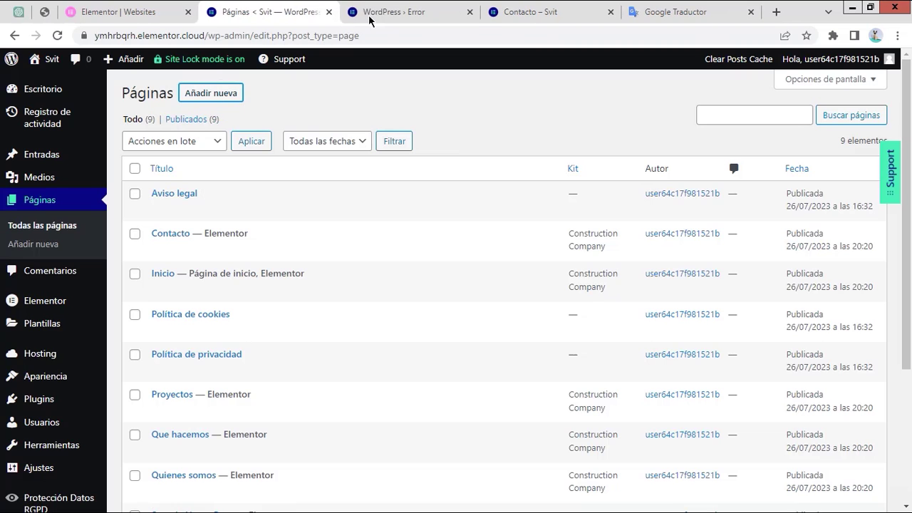
{"action": "left_click", "coordinate": [399, 12]}
{"action": "left_click", "coordinate": [470, 12]}
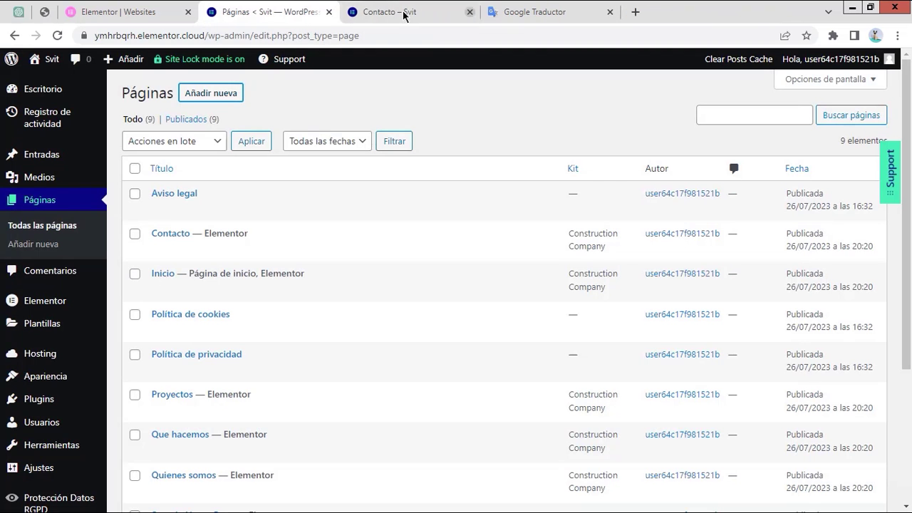
Add a new page named 'Blog' and save it.
{"action": "left_click", "coordinate": [225, 95]}
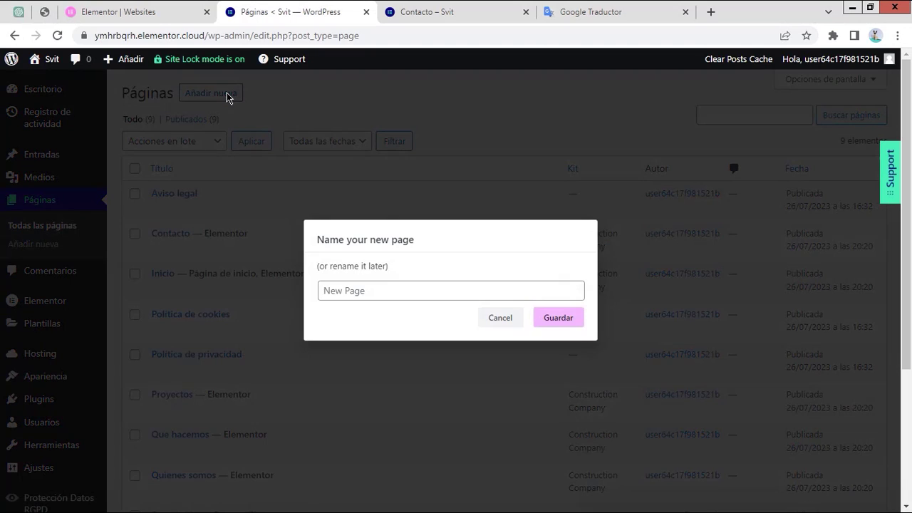
{"action": "left_click", "coordinate": [364, 291]}
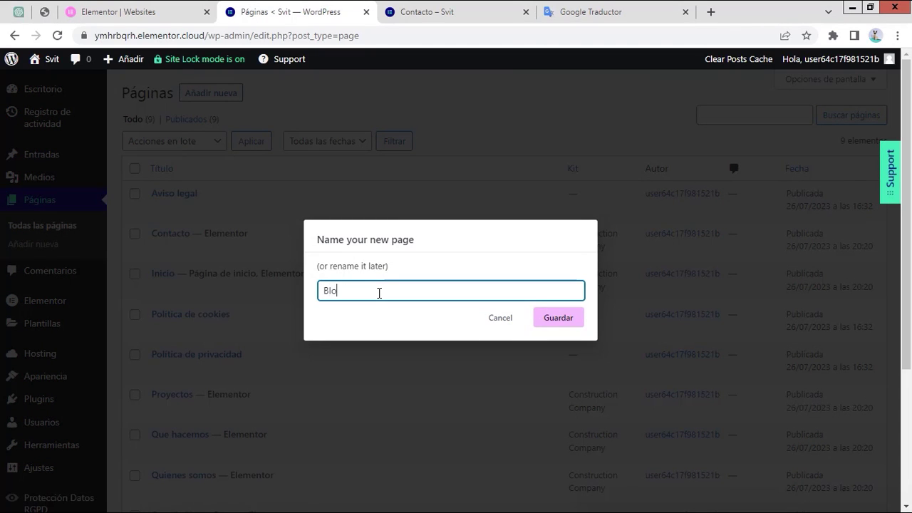
{"action": "left_click", "coordinate": [562, 321]}
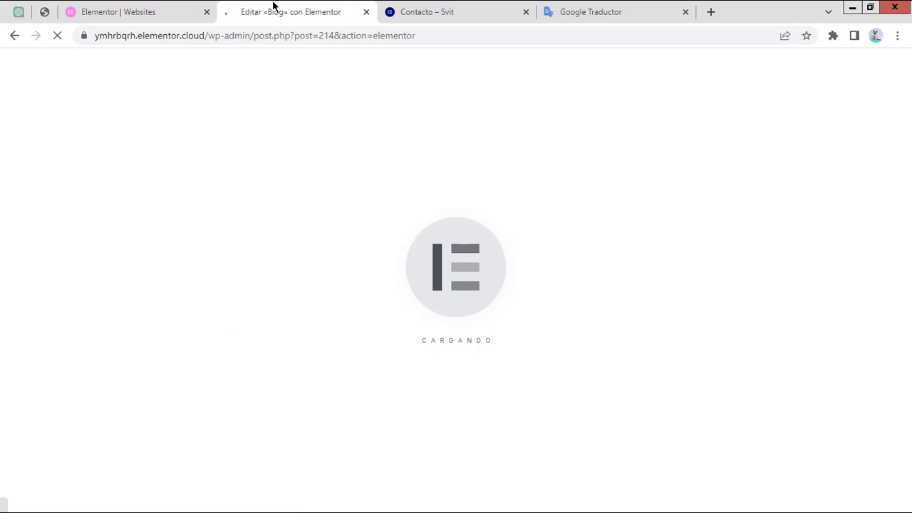
{"action": "left_click", "coordinate": [431, 11]}
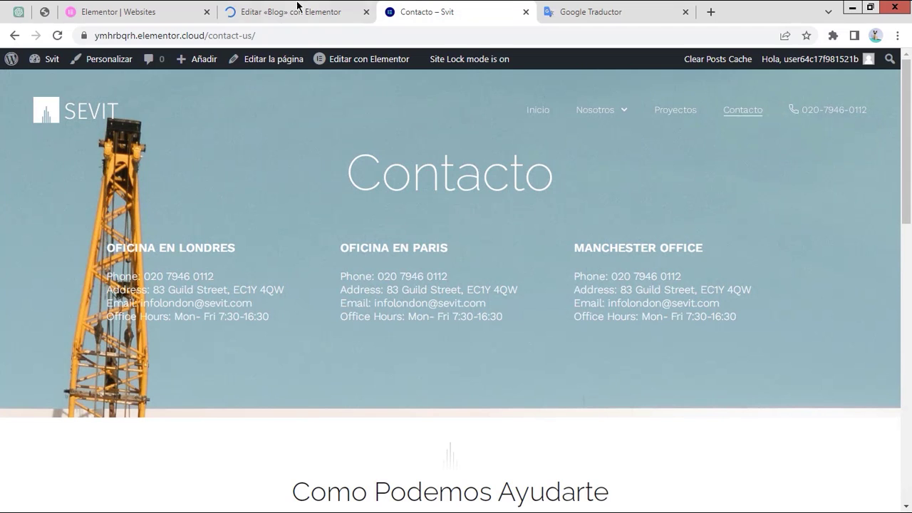
Open the Proyectos page in Elementor from the live site, then return to the Blog page's editor.
{"action": "left_click", "coordinate": [669, 110]}
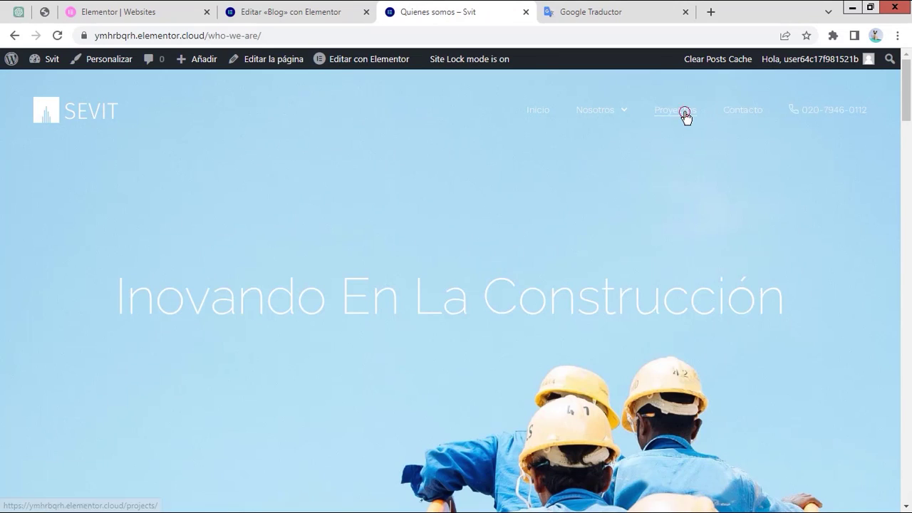
{"action": "left_click", "coordinate": [685, 113]}
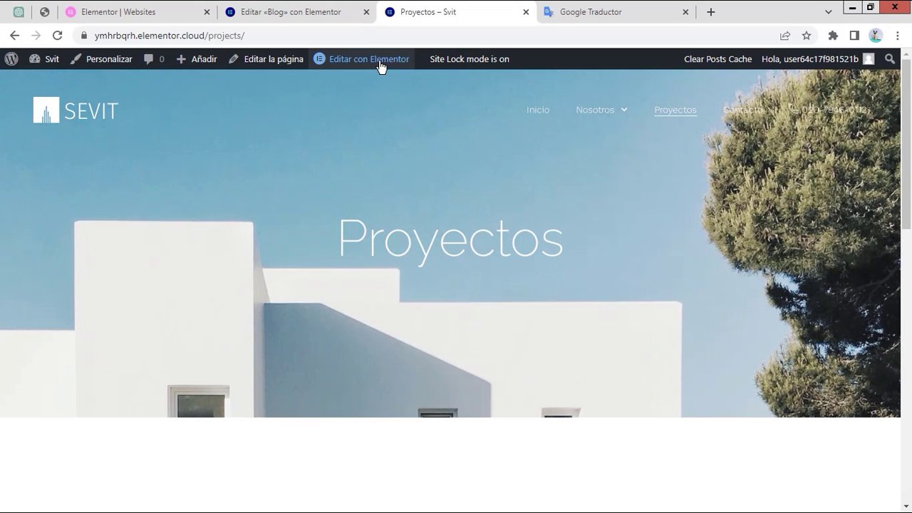
{"action": "left_click", "coordinate": [377, 57]}
{"action": "left_click", "coordinate": [312, 15]}
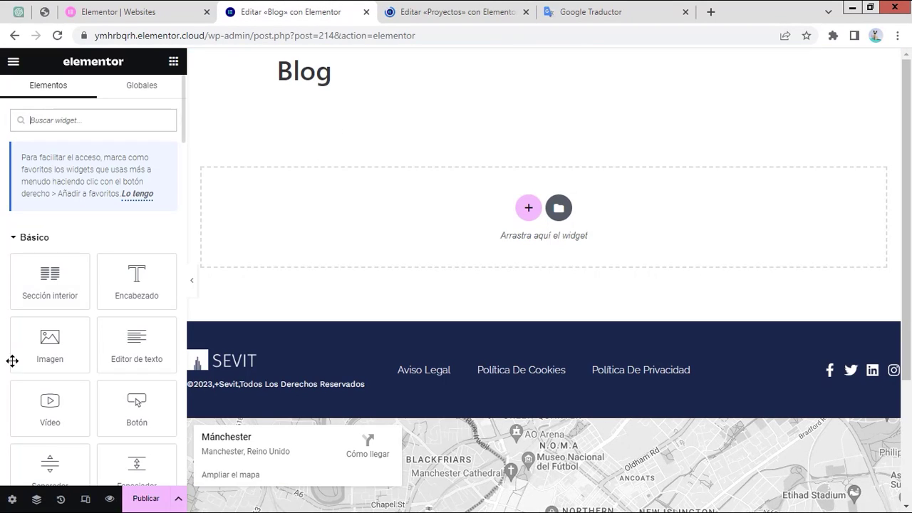
Set the Blog page's Estructura de página to Elementor ancho completo.
{"action": "left_click", "coordinate": [12, 499]}
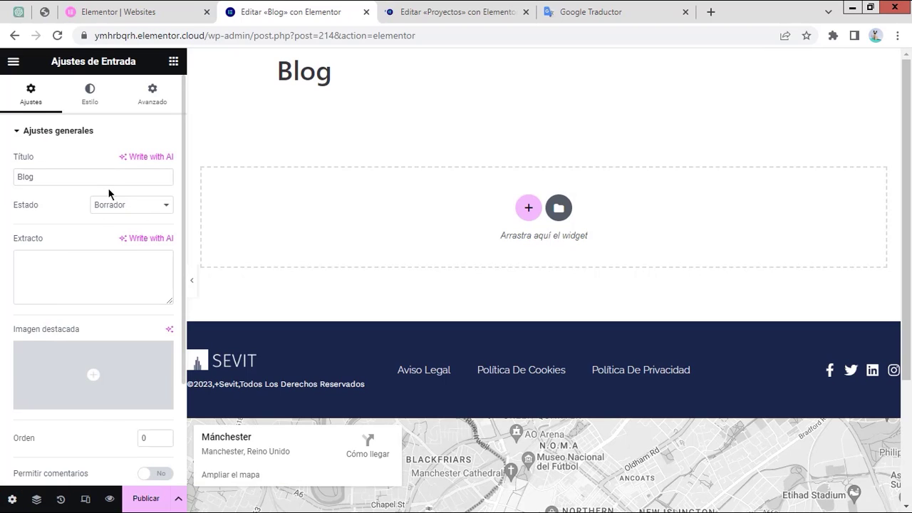
{"action": "scroll", "coordinate": [131, 317], "scroll_direction": "down", "scroll_amount": 2}
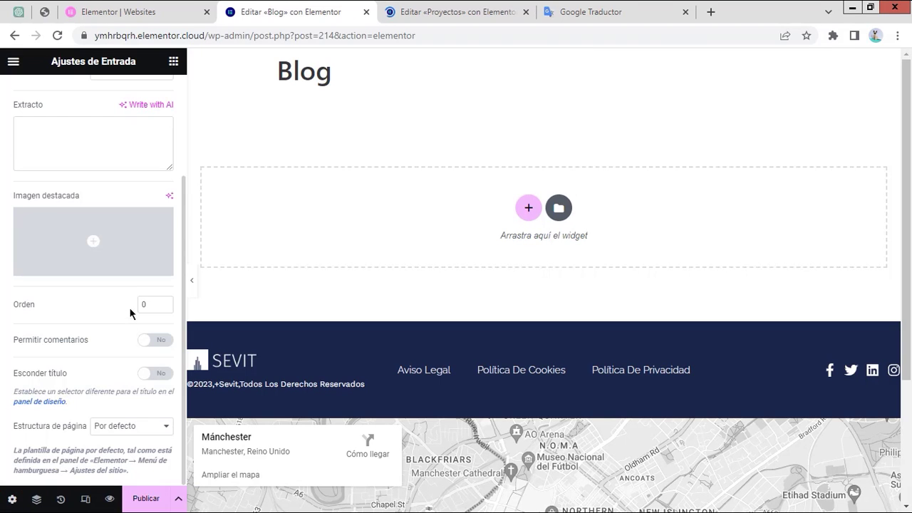
{"action": "left_click", "coordinate": [136, 428]}
{"action": "left_click", "coordinate": [149, 459]}
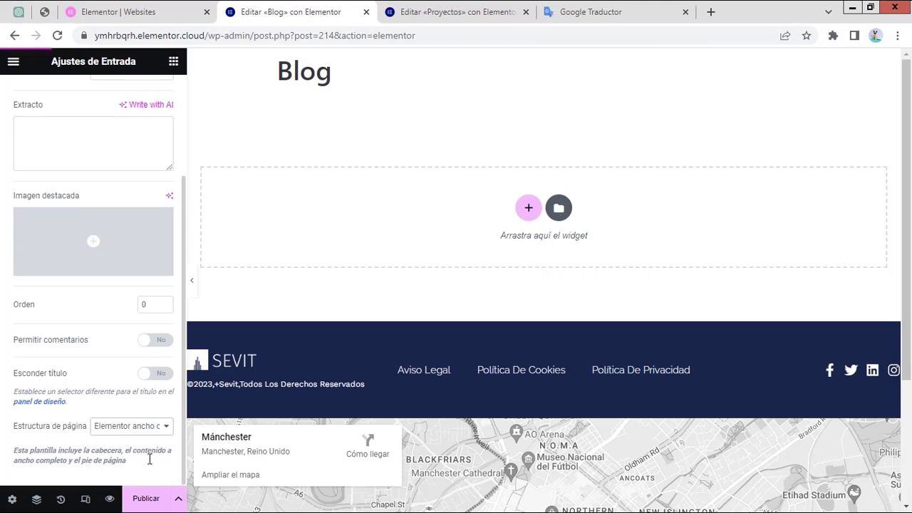
{"action": "mouse_move", "coordinate": [50, 281]}
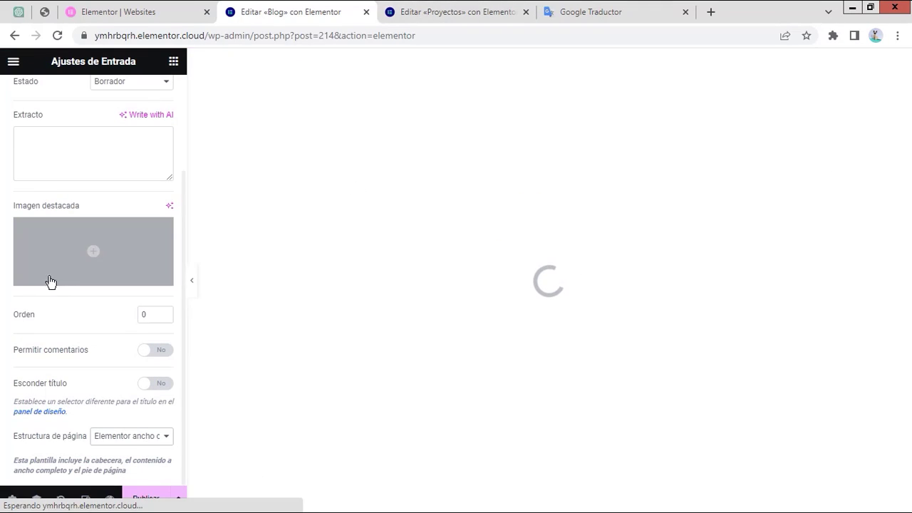
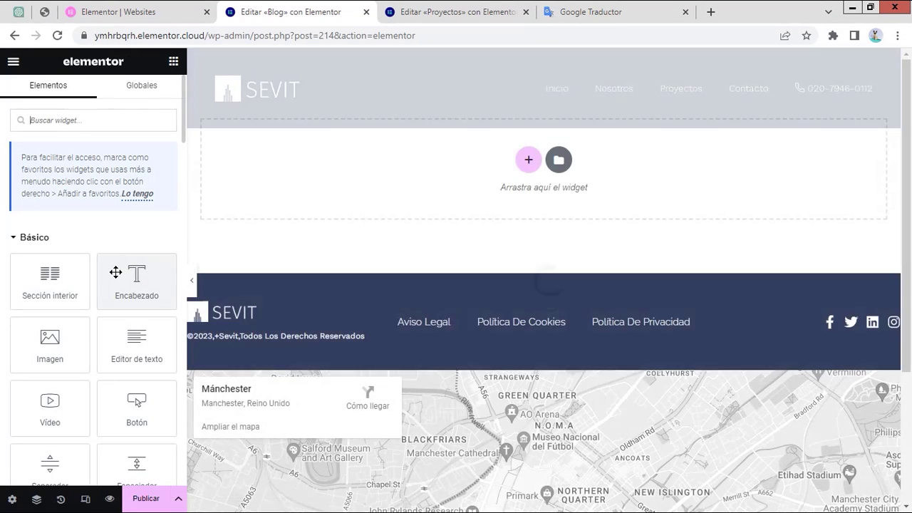
Copy the Proyectos Hero section via Navigator and paste it into the empty Blog page.
{"action": "left_click", "coordinate": [451, 11]}
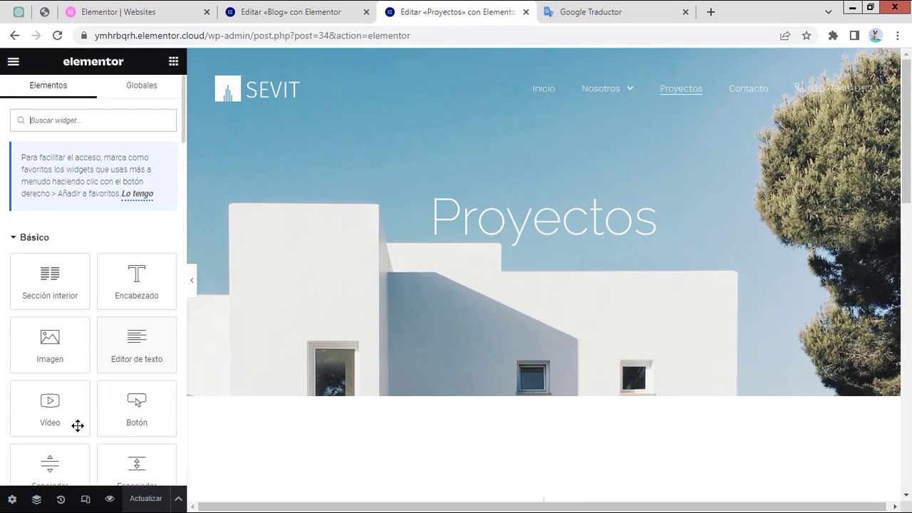
{"action": "left_click", "coordinate": [13, 498]}
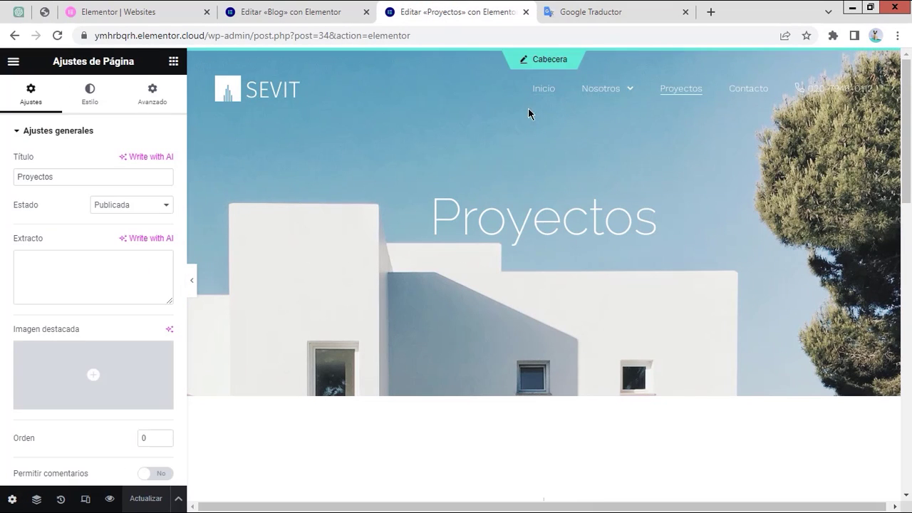
{"action": "left_click", "coordinate": [36, 498]}
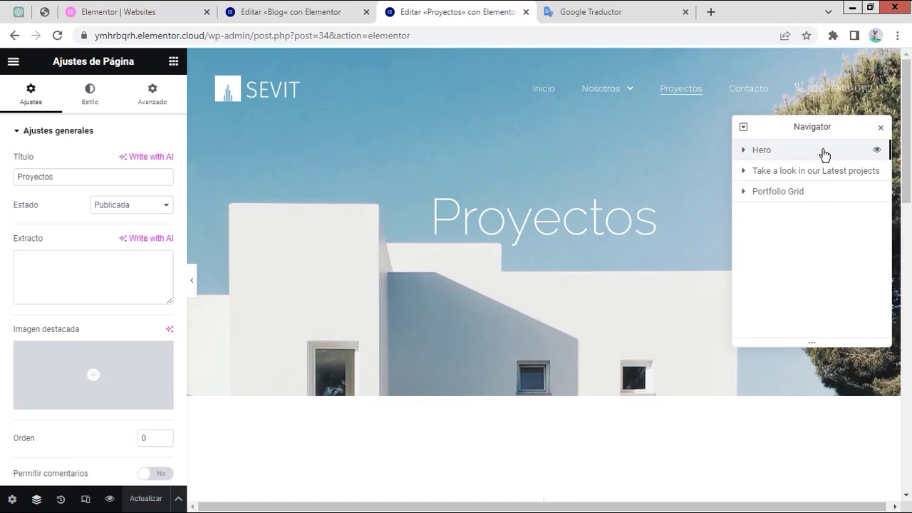
{"action": "right_click", "coordinate": [786, 151]}
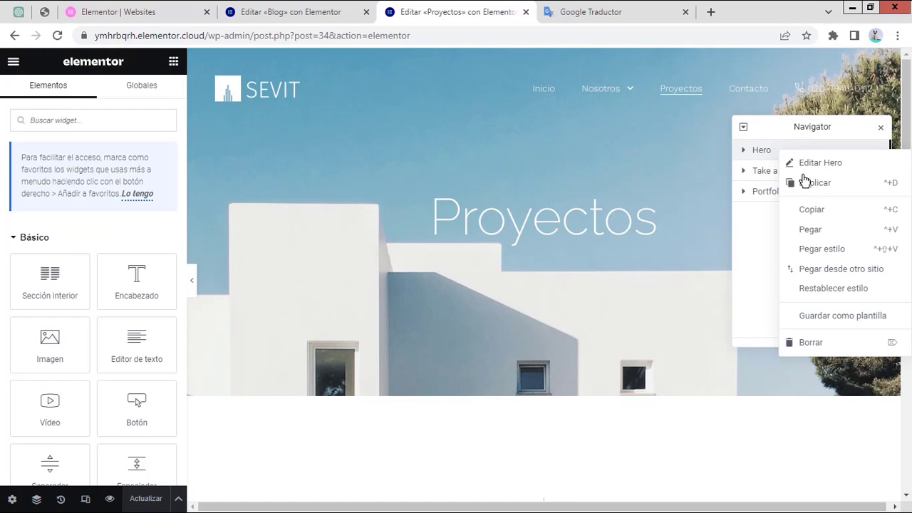
{"action": "left_click", "coordinate": [811, 210]}
{"action": "left_click", "coordinate": [321, 8]}
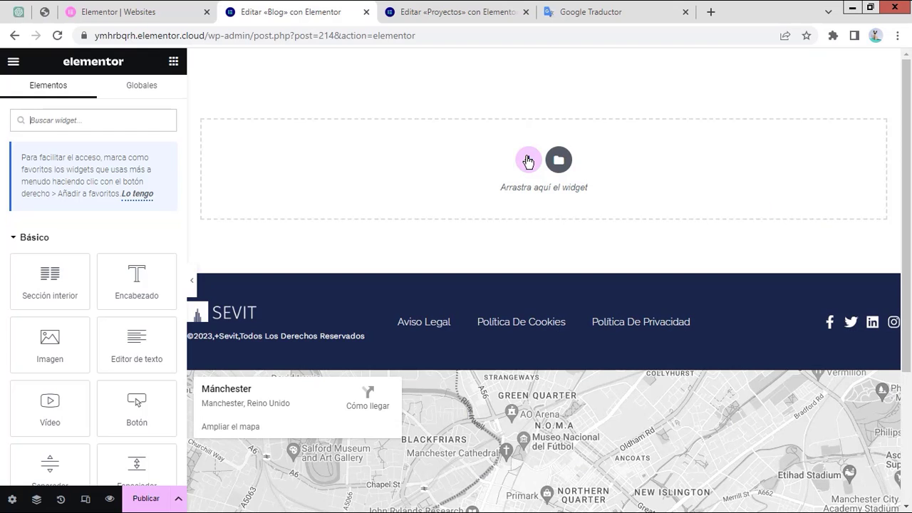
{"action": "right_click", "coordinate": [528, 160]}
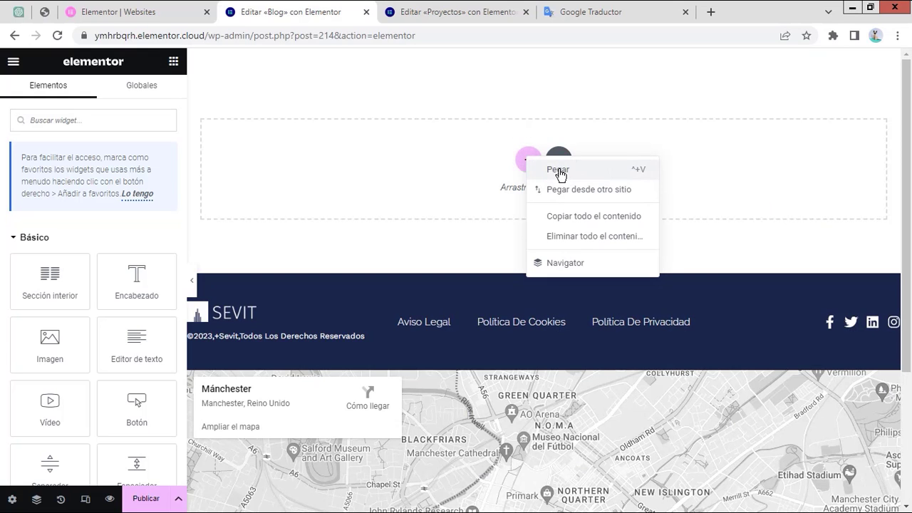
{"action": "left_click", "coordinate": [559, 171]}
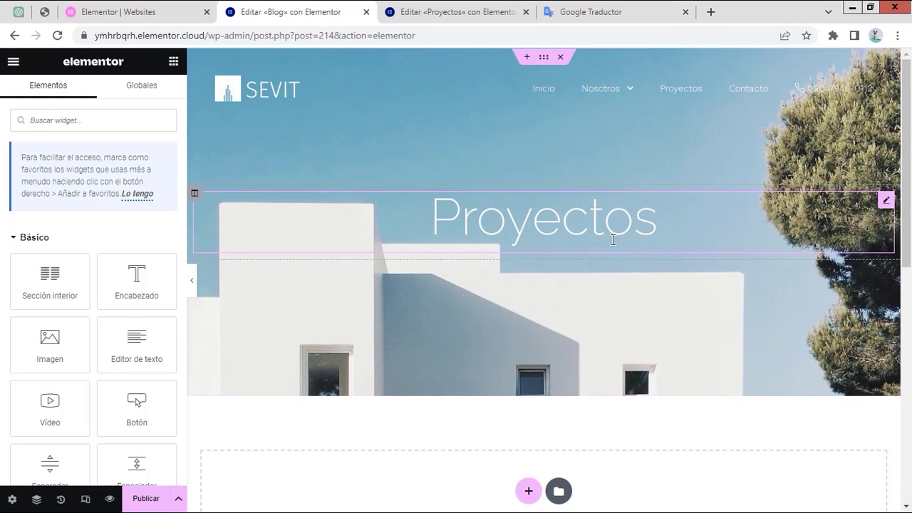
Change the pasted hero heading from Proyectos to Blog.
{"action": "left_click", "coordinate": [571, 217]}
{"action": "left_click_drag", "start_coordinate": [72, 196], "coordinate": [2, 186]}
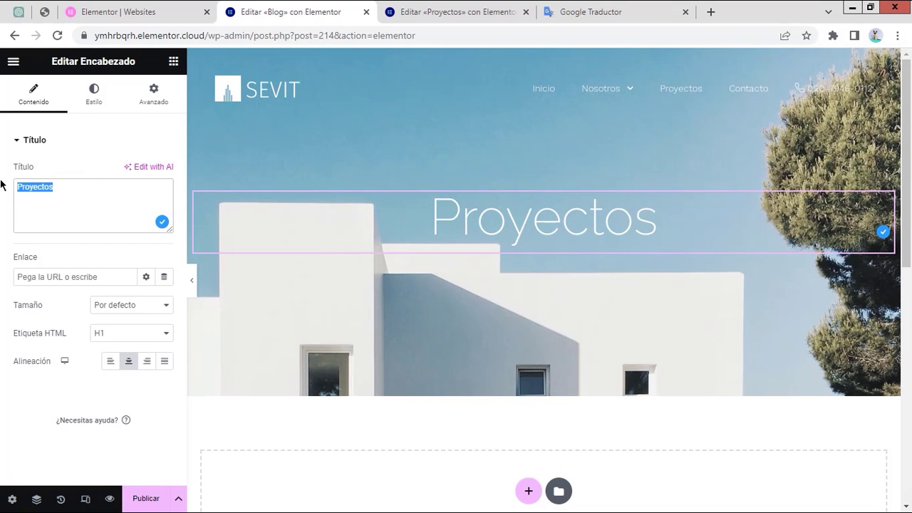
{"action": "type", "text": "Blog"}
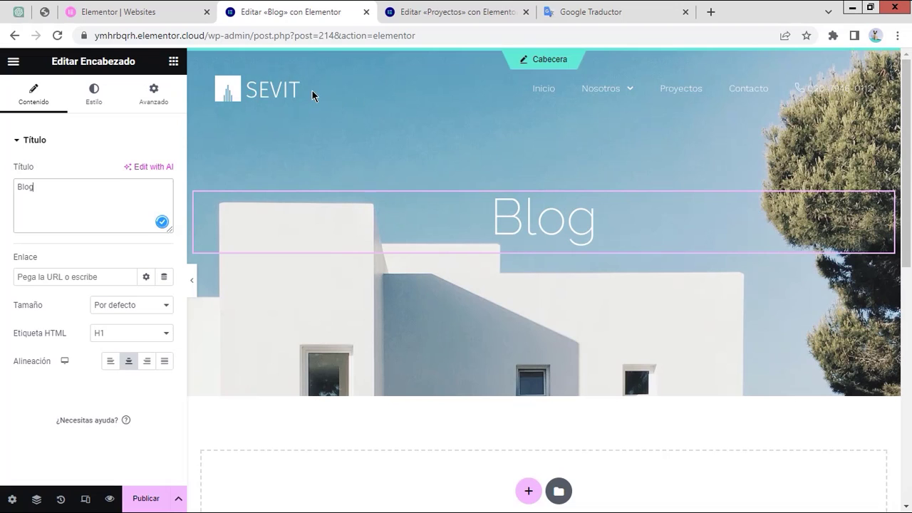
{"action": "left_click", "coordinate": [86, 102]}
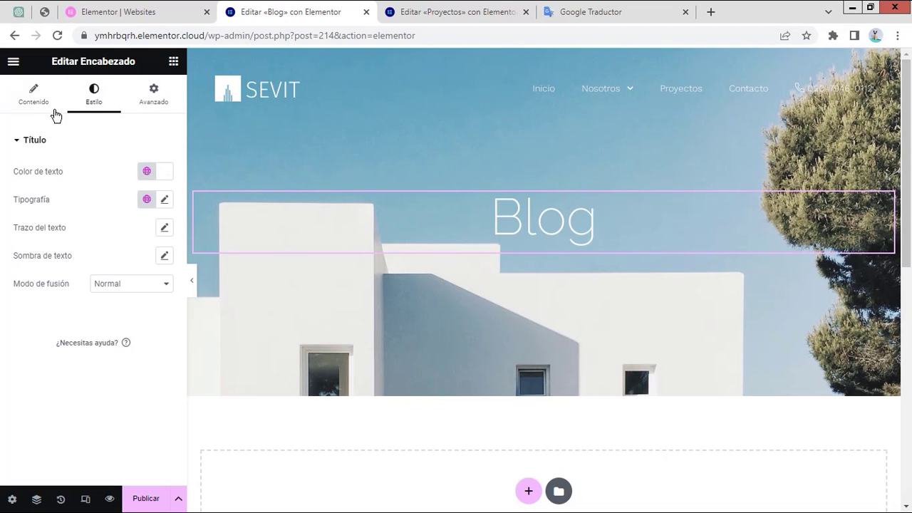
{"action": "left_click", "coordinate": [32, 88]}
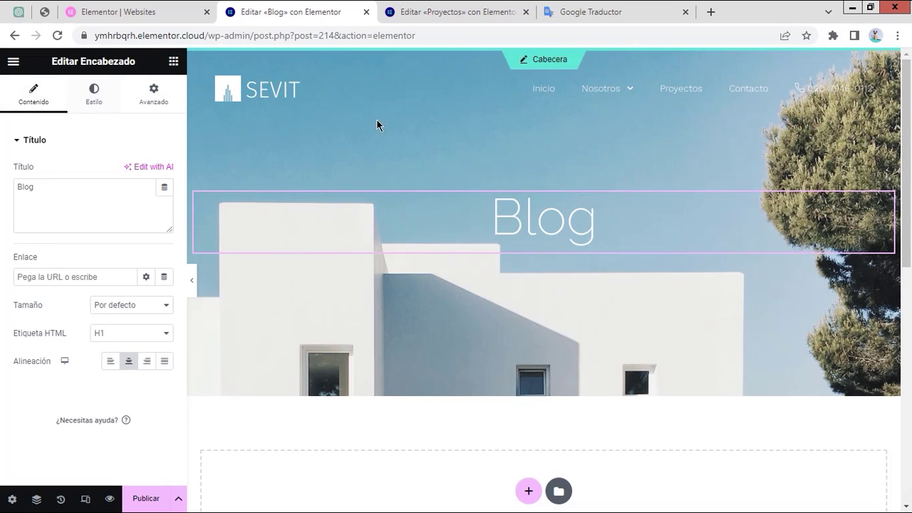
{"action": "left_click", "coordinate": [395, 127]}
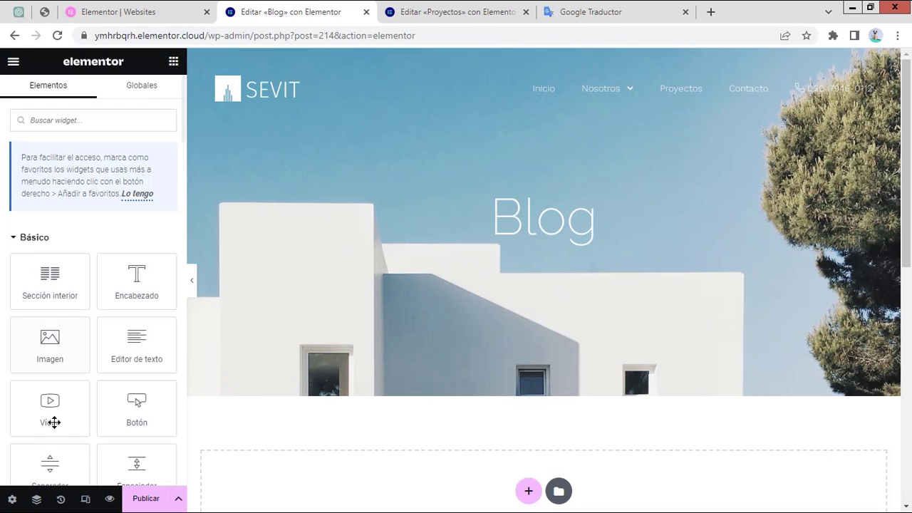
Set the hero section's background image to the team-of-experts-pic1.jpg construction-team photo.
{"action": "left_click", "coordinate": [36, 498]}
{"action": "left_click", "coordinate": [760, 150]}
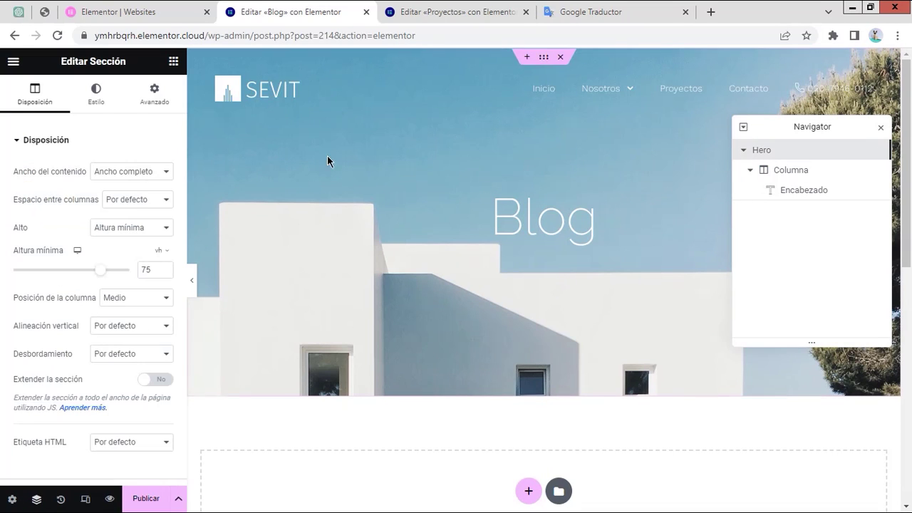
{"action": "left_click", "coordinate": [95, 98]}
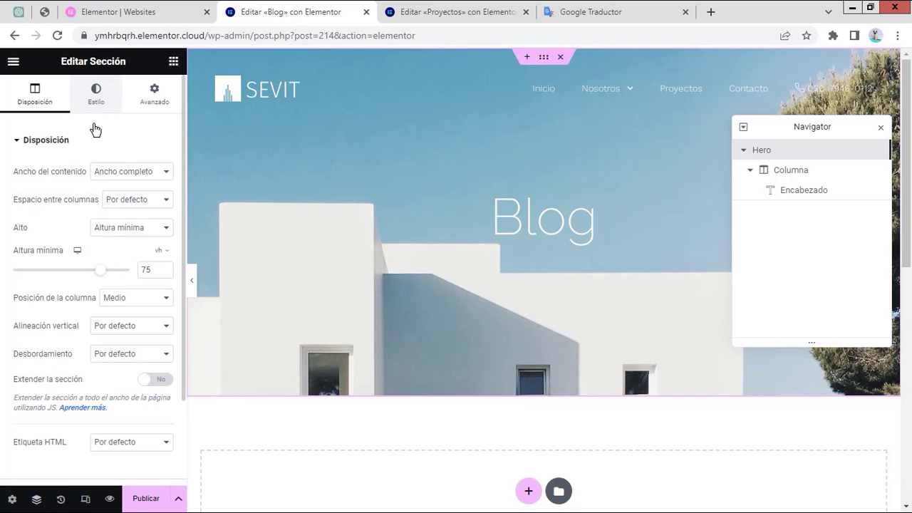
{"action": "left_click", "coordinate": [107, 296]}
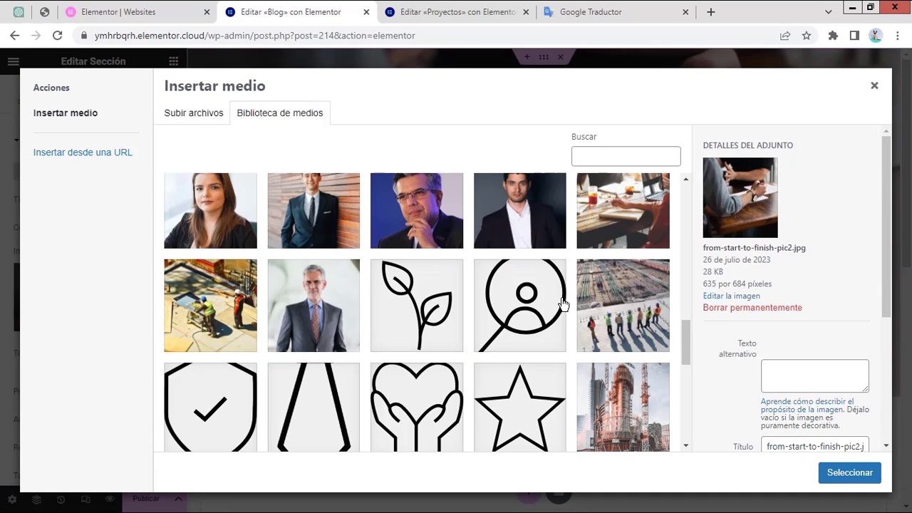
{"action": "left_click", "coordinate": [631, 300]}
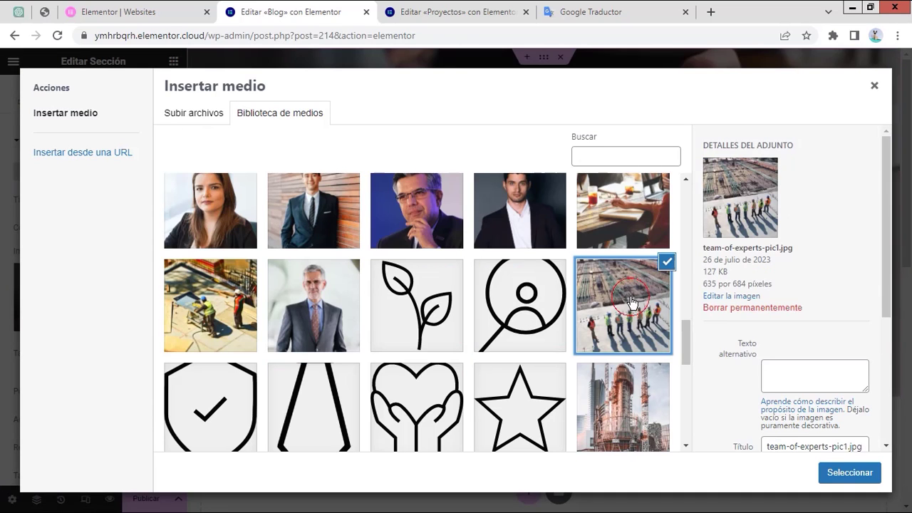
{"action": "left_click", "coordinate": [847, 473]}
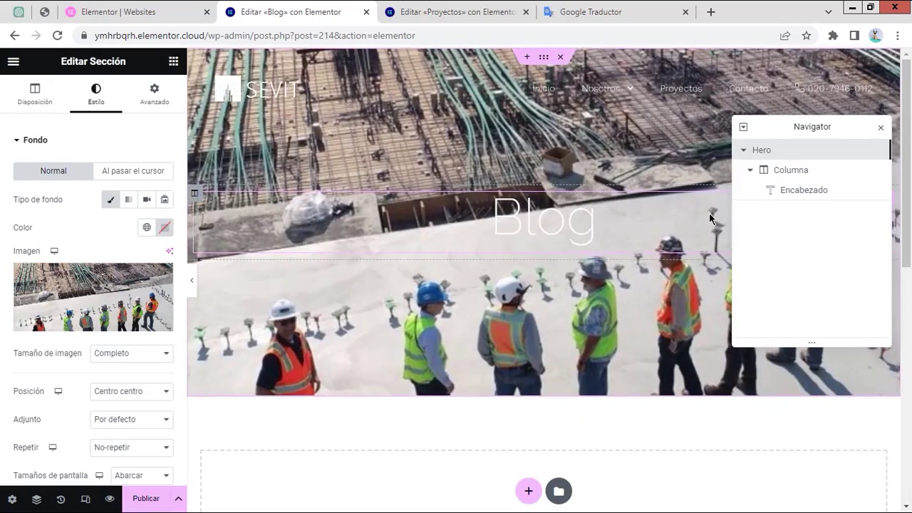
{"action": "scroll", "coordinate": [769, 364], "scroll_direction": "down", "scroll_amount": 3}
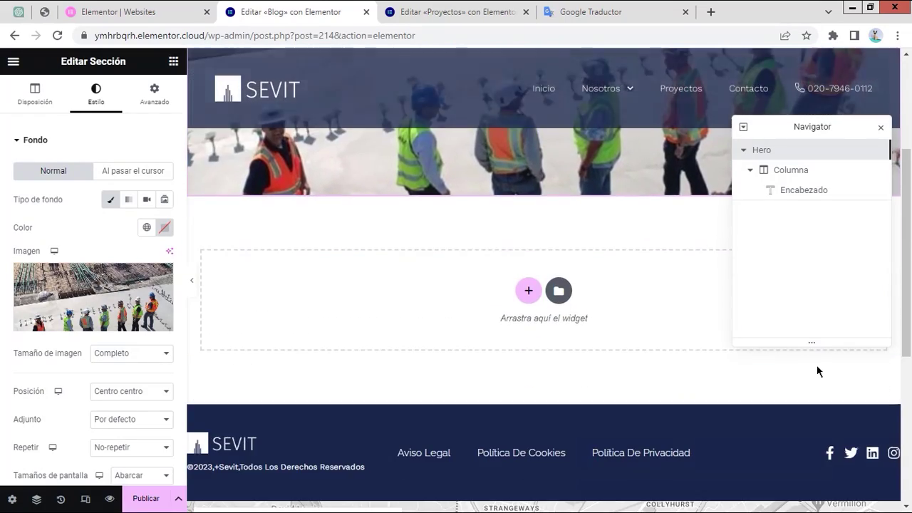
{"action": "scroll", "coordinate": [817, 371], "scroll_direction": "up", "scroll_amount": 2}
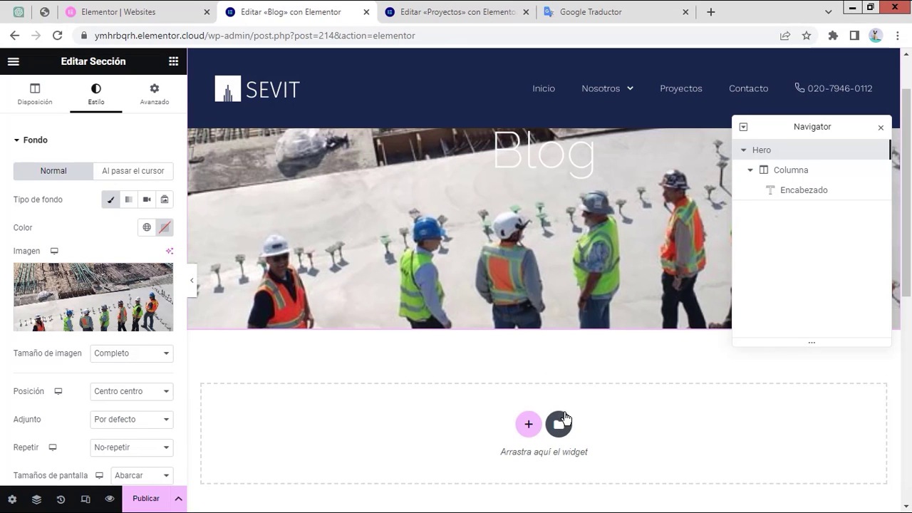
Add a one-column section below the hero and place an Entradas posts widget in it.
{"action": "left_click", "coordinate": [528, 424]}
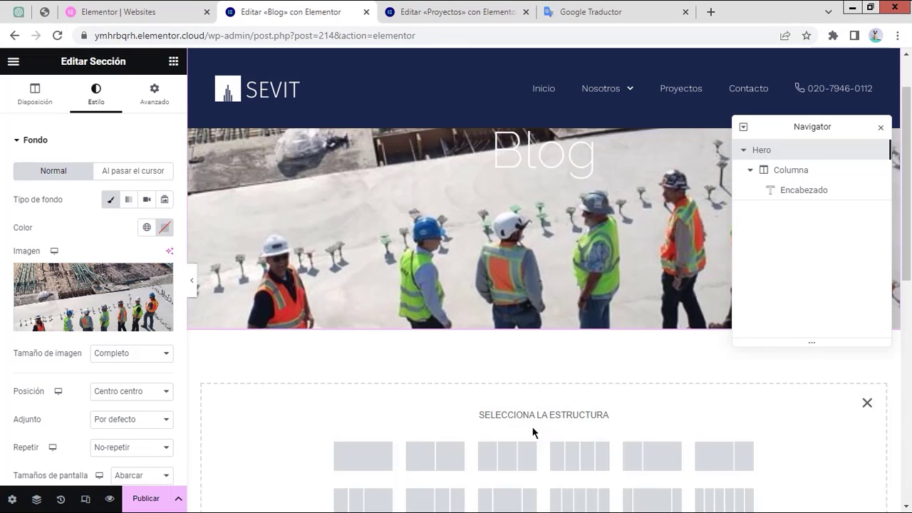
{"action": "left_click", "coordinate": [362, 456]}
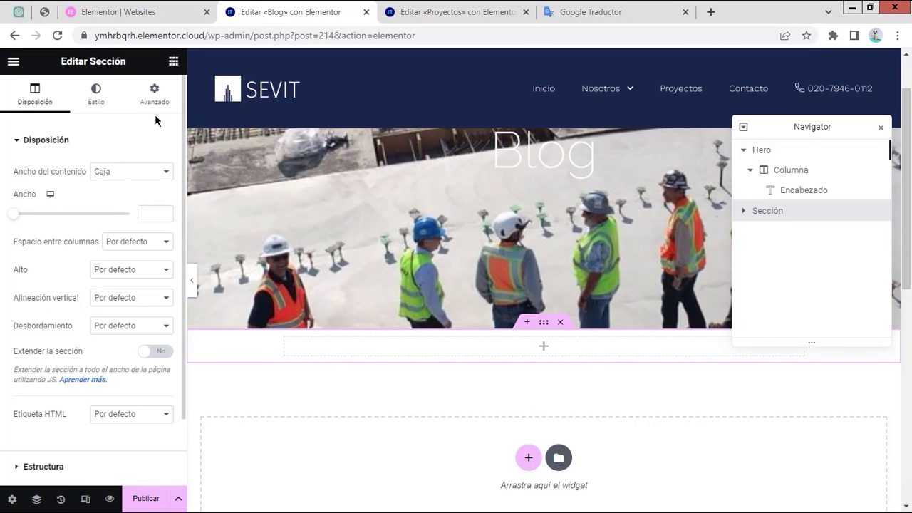
{"action": "left_click", "coordinate": [175, 63]}
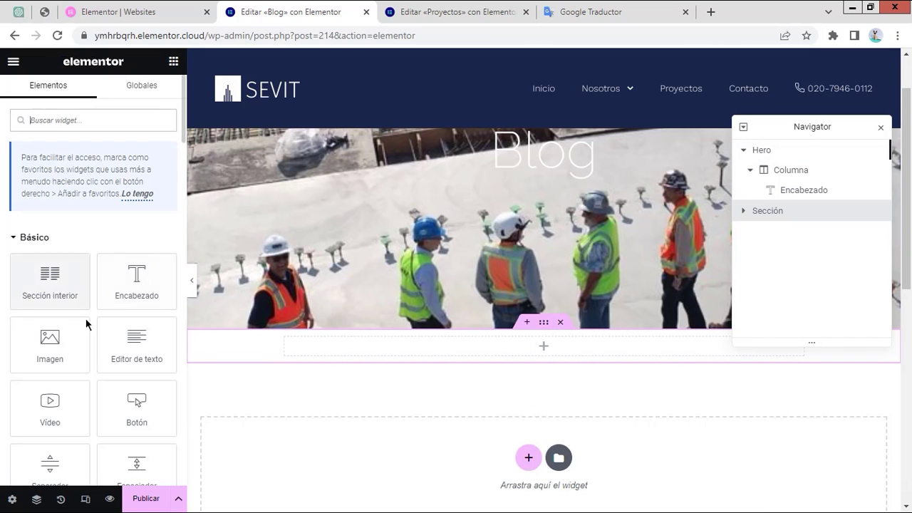
{"action": "type", "text": "pos"}
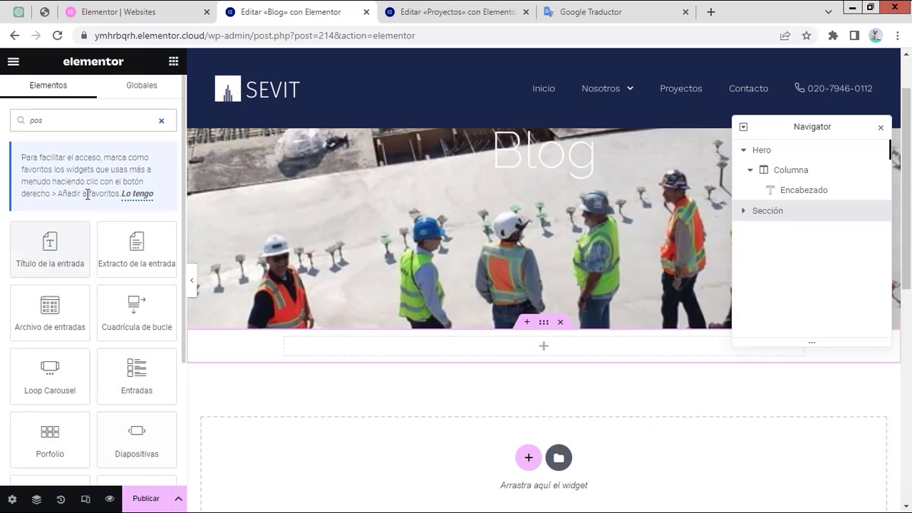
{"action": "left_click_drag", "start_coordinate": [71, 120], "coordinate": [2, 125]}
{"action": "type", "text": "enti"}
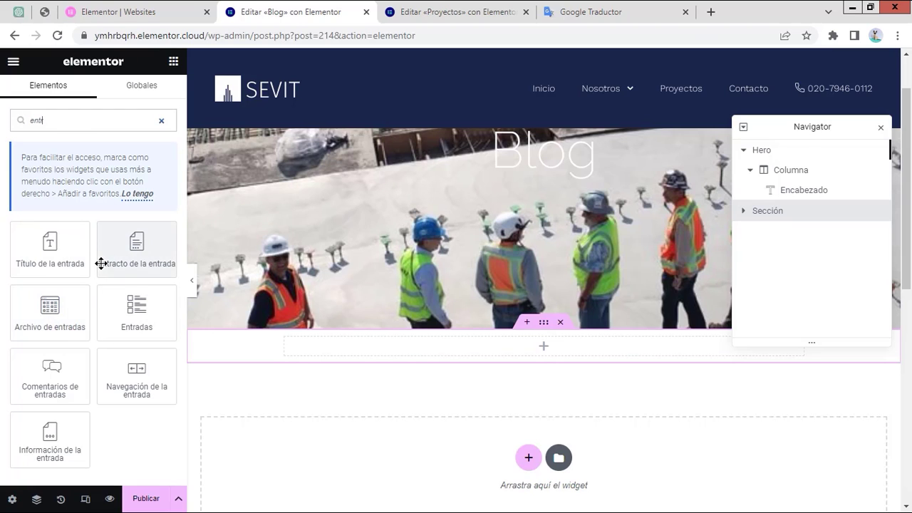
{"action": "left_click_drag", "start_coordinate": [149, 320], "coordinate": [552, 350]}
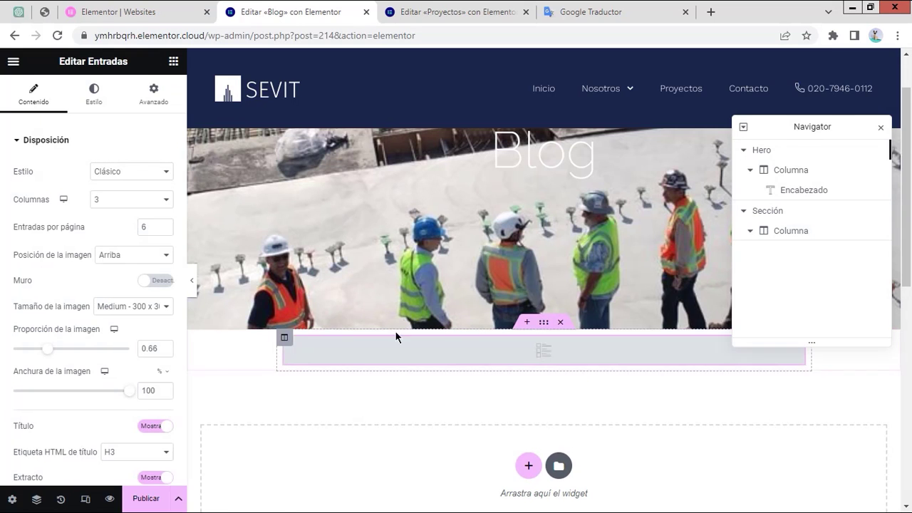
Keep the Clásico layout and change Entradas por página from 6 to 9.
{"action": "scroll", "coordinate": [530, 397], "scroll_direction": "down", "scroll_amount": 2}
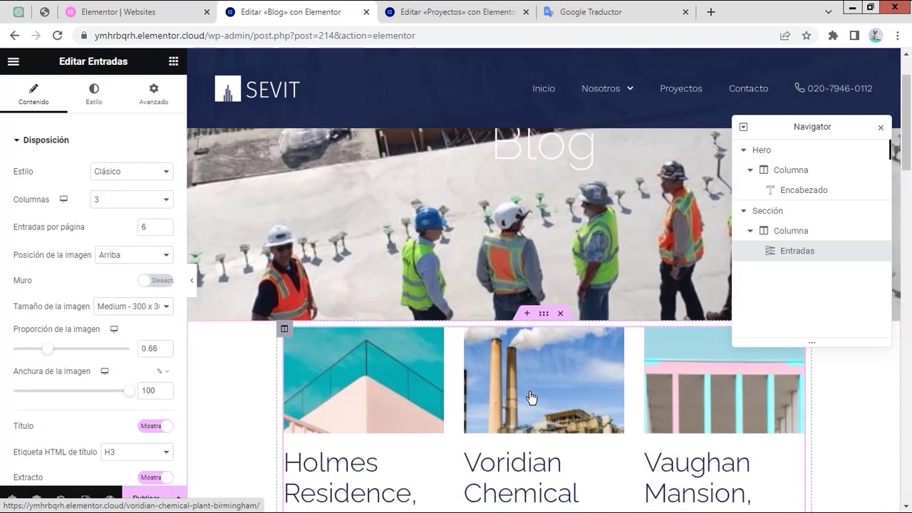
{"action": "left_click", "coordinate": [104, 178]}
{"action": "left_click", "coordinate": [121, 196]}
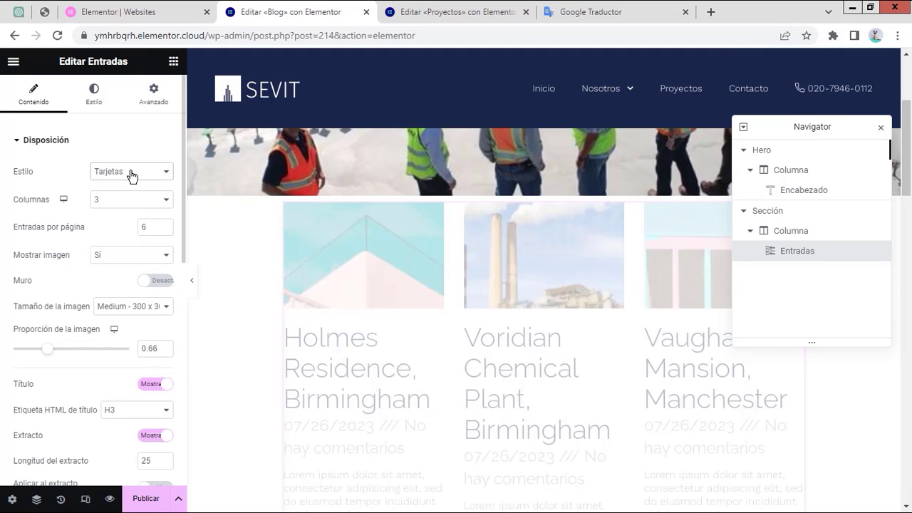
{"action": "left_click", "coordinate": [132, 176]}
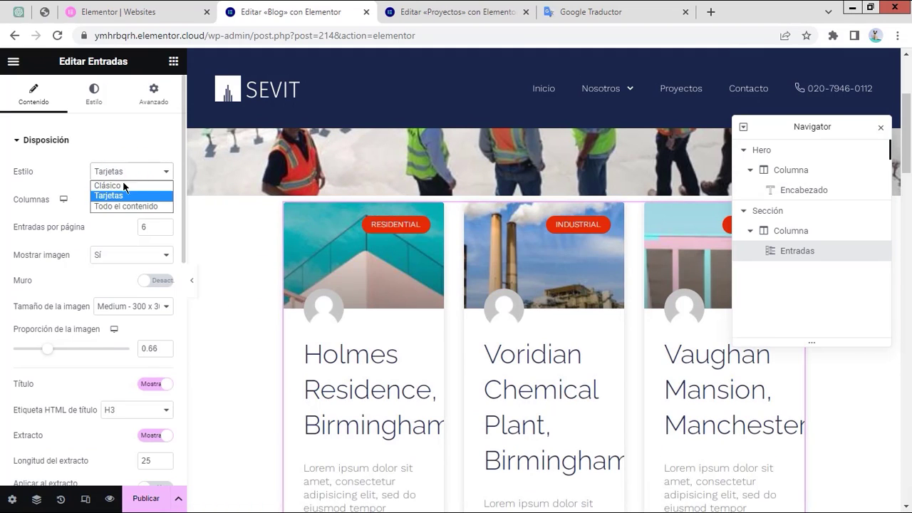
{"action": "left_click", "coordinate": [119, 185]}
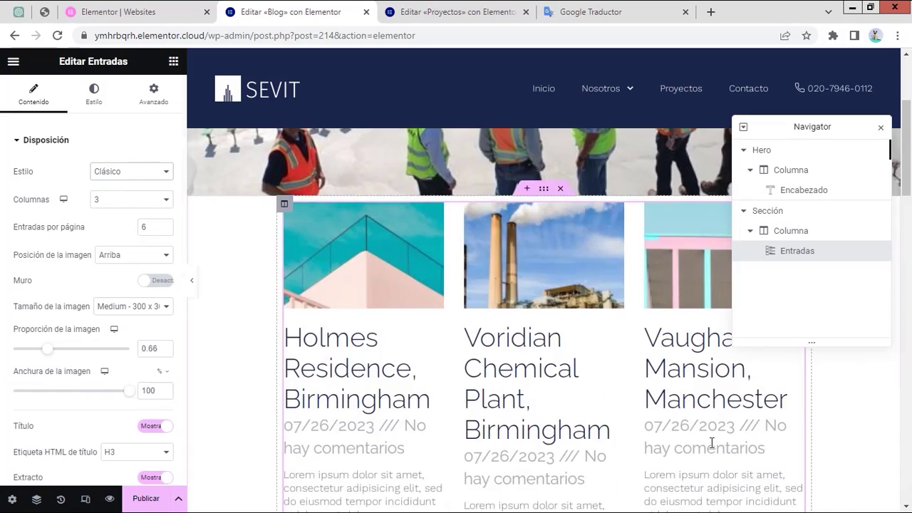
{"action": "scroll", "coordinate": [624, 410], "scroll_direction": "down", "scroll_amount": 4}
{"action": "scroll", "coordinate": [486, 349], "scroll_direction": "down", "scroll_amount": 8}
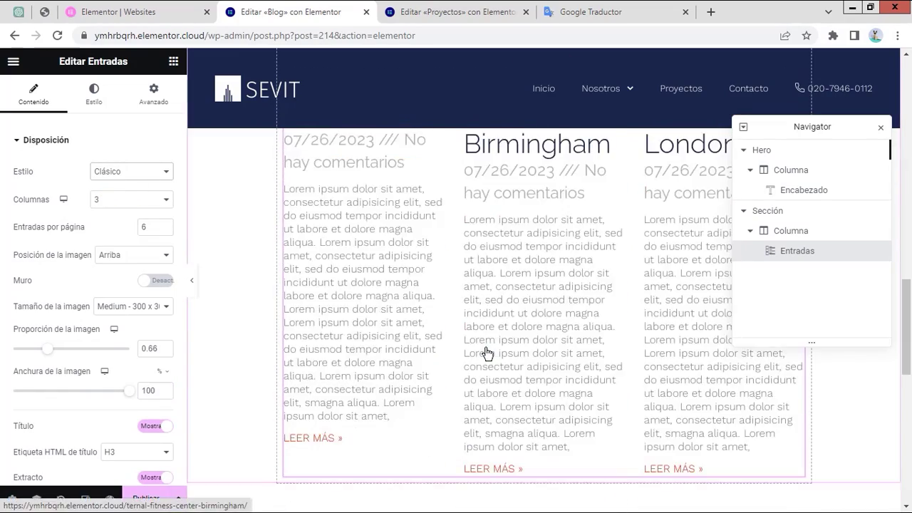
{"action": "scroll", "coordinate": [497, 385], "scroll_direction": "down", "scroll_amount": 10}
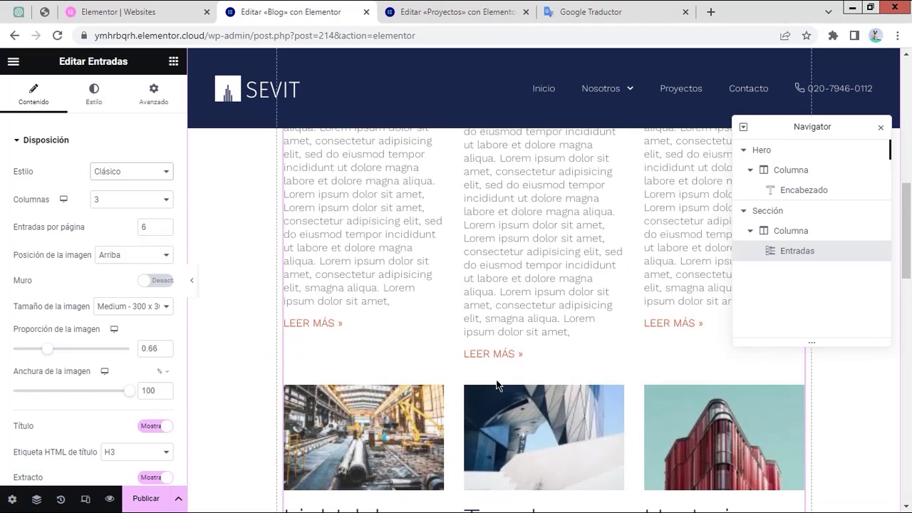
{"action": "left_click", "coordinate": [157, 228]}
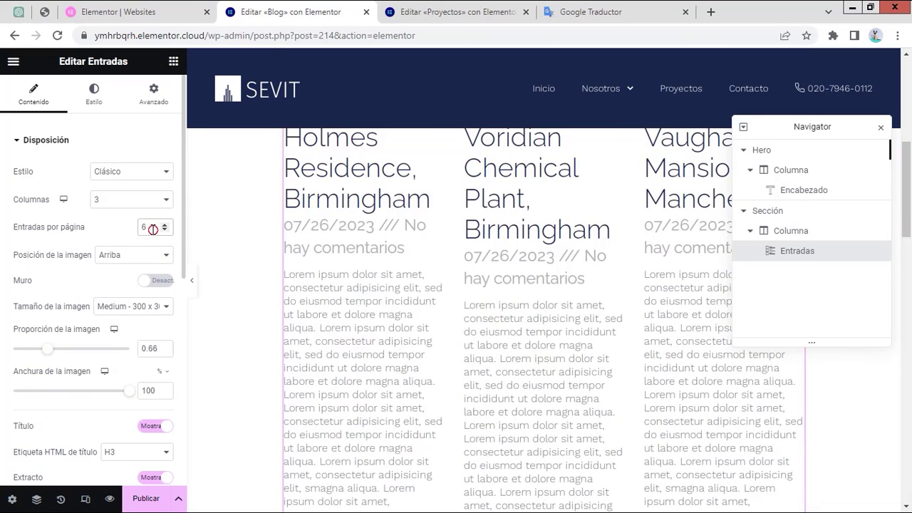
{"action": "left_click_drag", "start_coordinate": [153, 228], "coordinate": [137, 235]}
{"action": "type", "text": "9"}
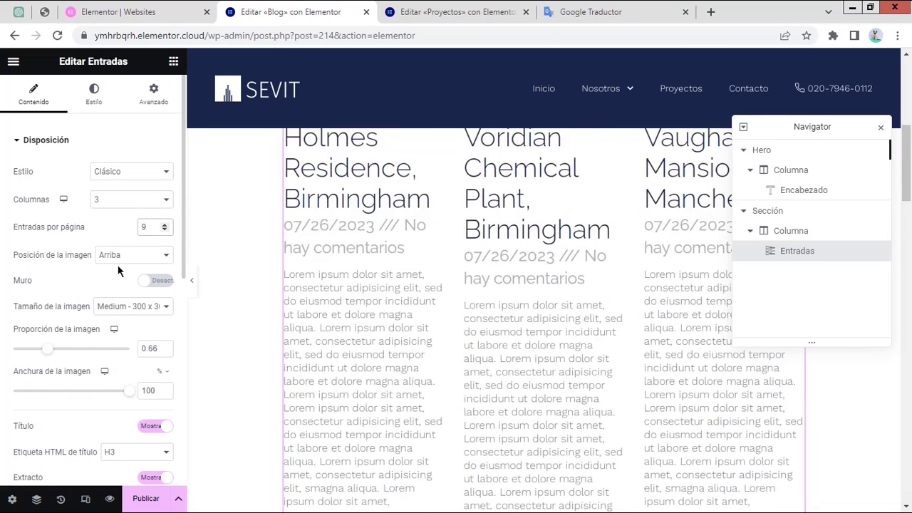
{"action": "scroll", "coordinate": [494, 285], "scroll_direction": "up", "scroll_amount": 5}
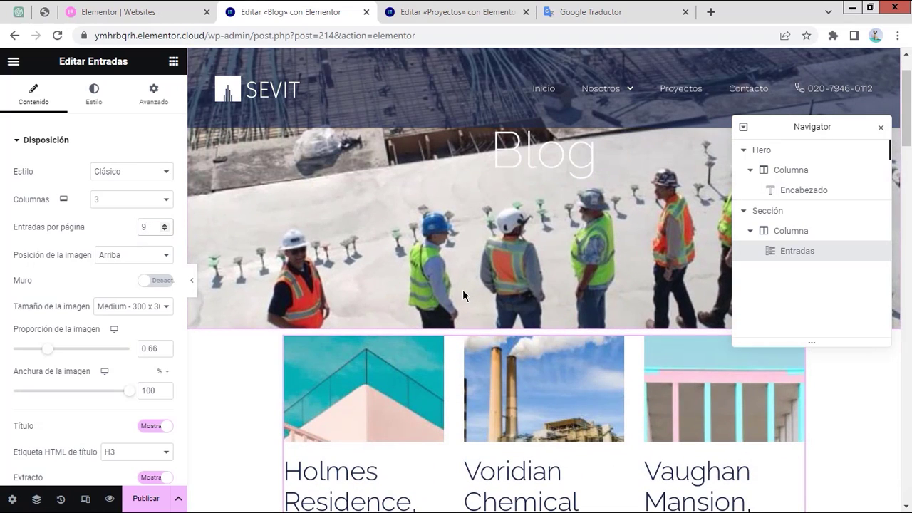
Insert an Espaciador widget above the posts grid and reduce its height.
{"action": "left_click", "coordinate": [173, 62]}
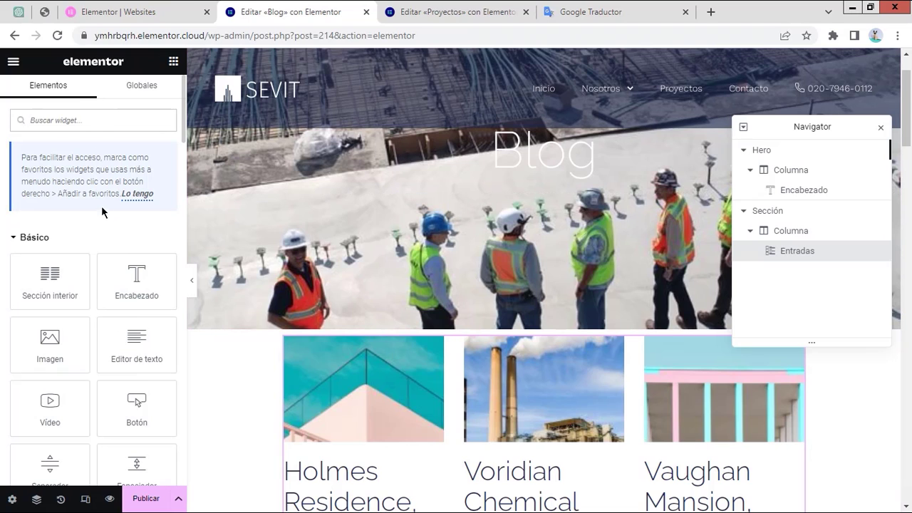
{"action": "type", "text": "i"}
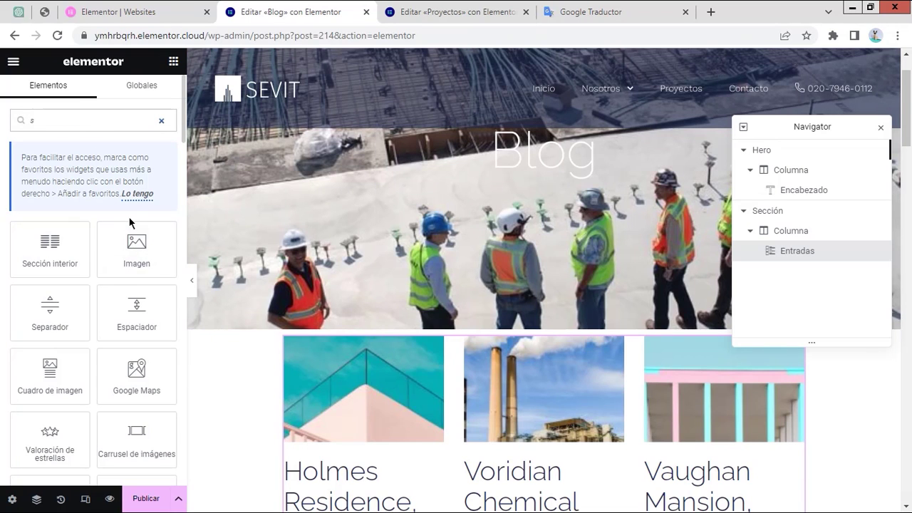
{"action": "key", "text": "BackSpace"}
{"action": "type", "text": "s"}
{"action": "left_click_drag", "start_coordinate": [135, 306], "coordinate": [369, 341]}
{"action": "left_click_drag", "start_coordinate": [21, 186], "coordinate": [16, 192]}
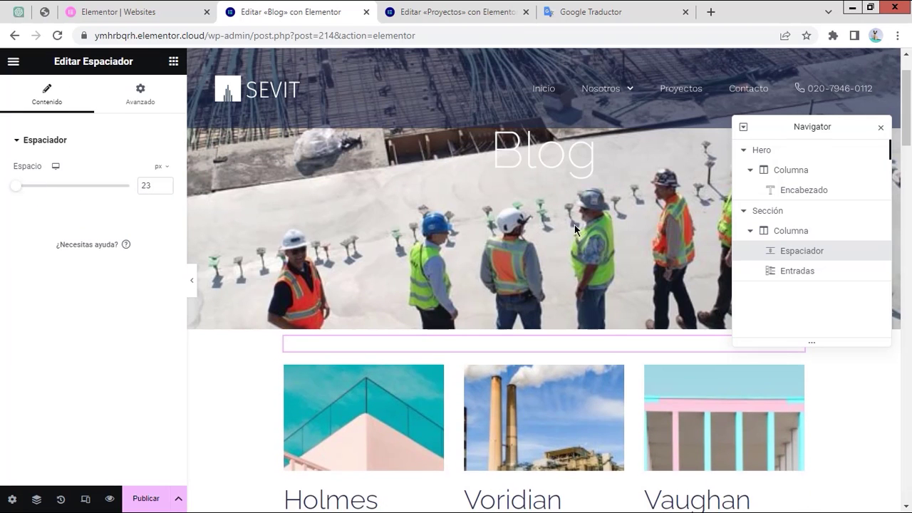
{"action": "scroll", "coordinate": [574, 225], "scroll_direction": "down", "scroll_amount": 3}
Set the posts widget's Extracto option to Ocultar to hide the excerpts.
{"action": "left_click", "coordinate": [567, 246]}
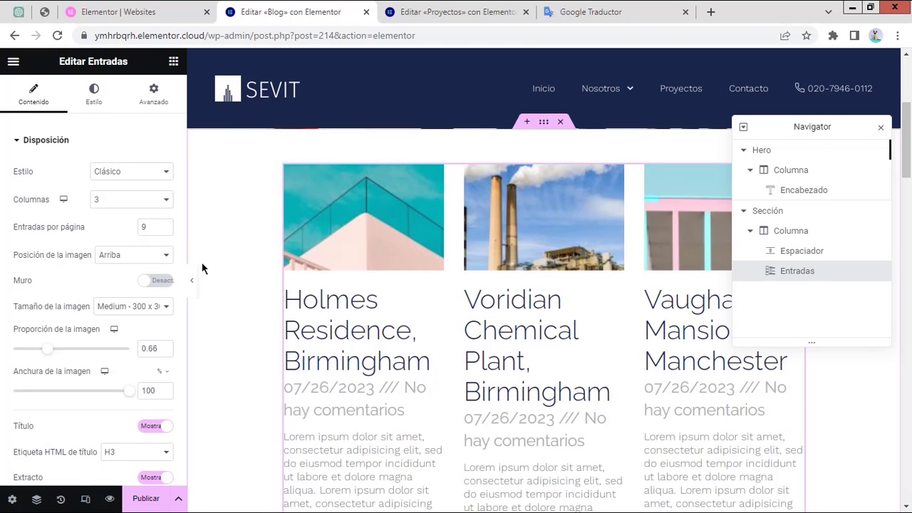
{"action": "scroll", "coordinate": [79, 304], "scroll_direction": "down", "scroll_amount": 2}
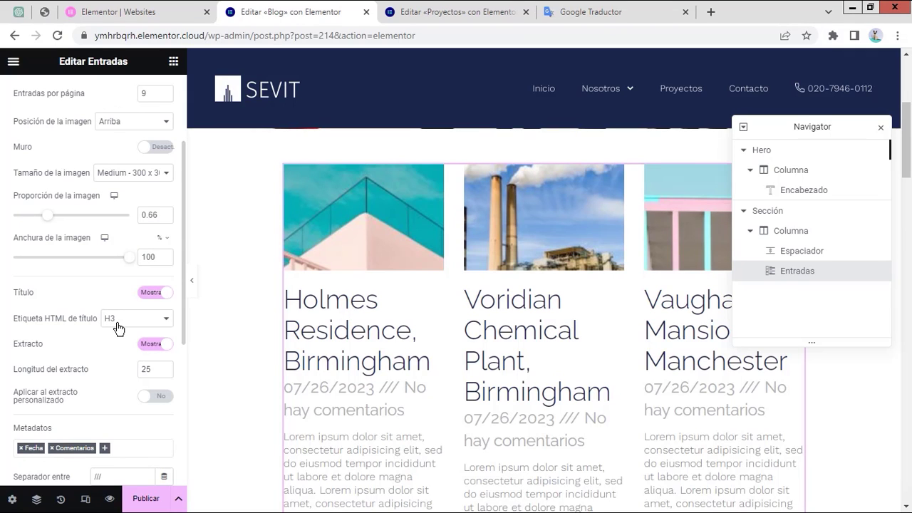
{"action": "scroll", "coordinate": [119, 327], "scroll_direction": "down", "scroll_amount": 3}
{"action": "scroll", "coordinate": [114, 330], "scroll_direction": "down", "scroll_amount": 1}
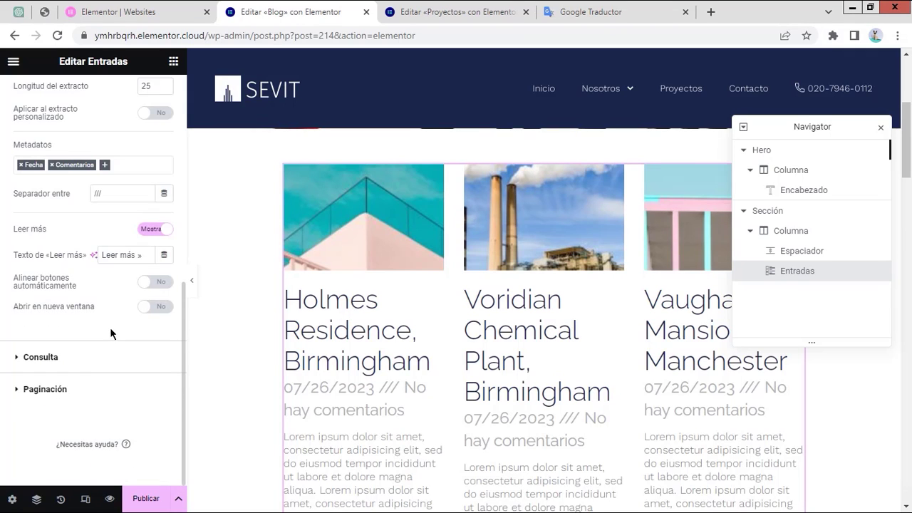
{"action": "left_click", "coordinate": [84, 356]}
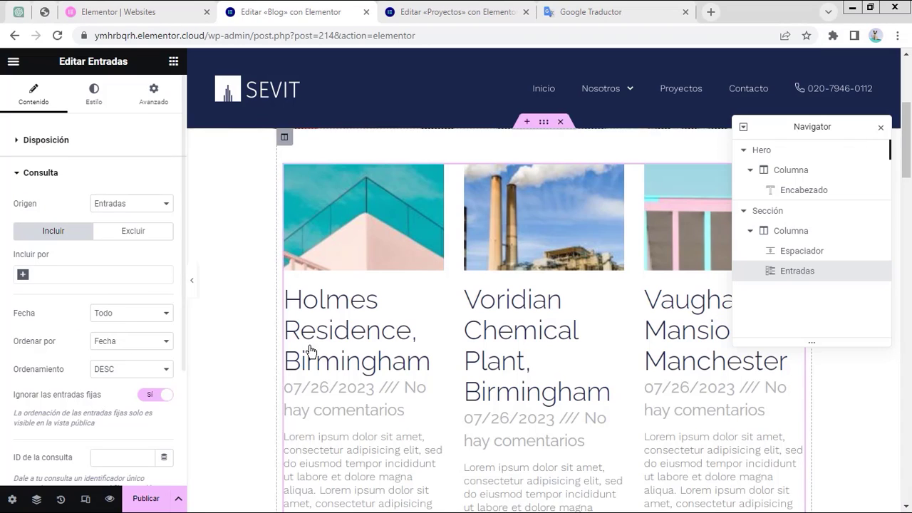
{"action": "left_click", "coordinate": [60, 145]}
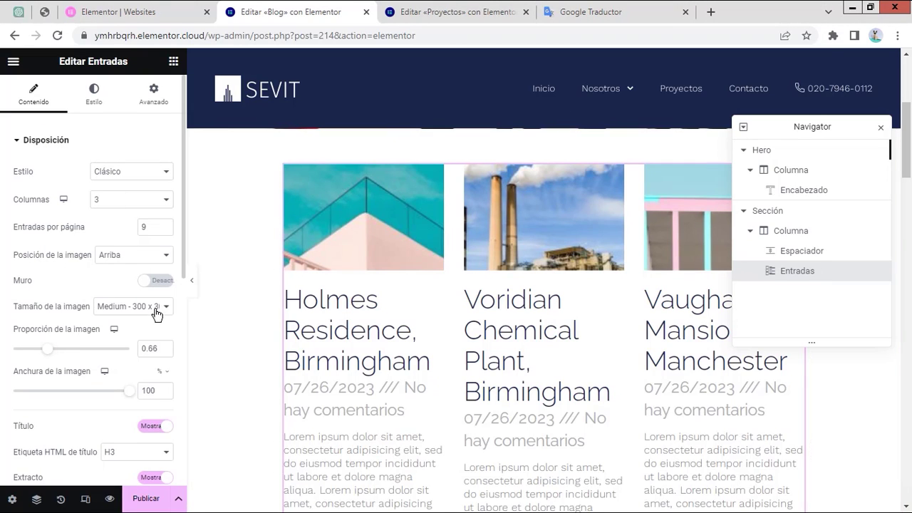
{"action": "scroll", "coordinate": [154, 330], "scroll_direction": "down", "scroll_amount": 1}
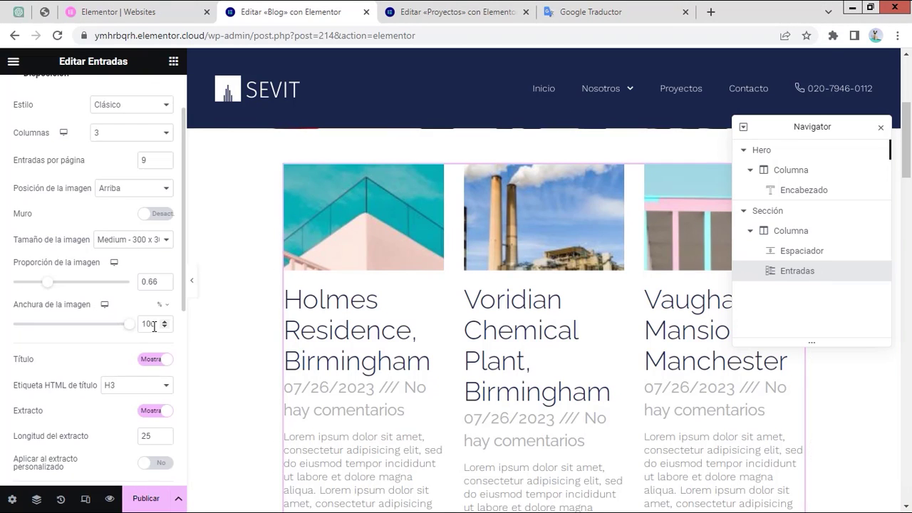
{"action": "left_click", "coordinate": [151, 411]}
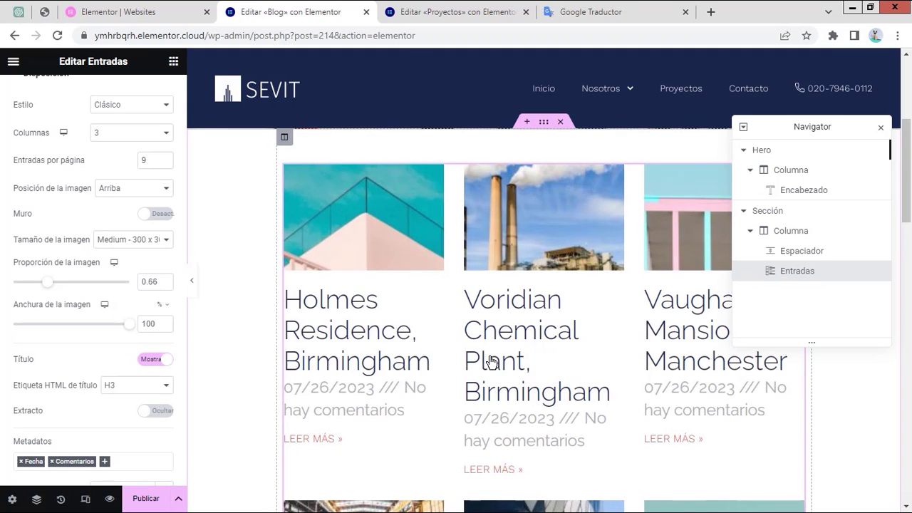
{"action": "scroll", "coordinate": [70, 323], "scroll_direction": "up", "scroll_amount": 1}
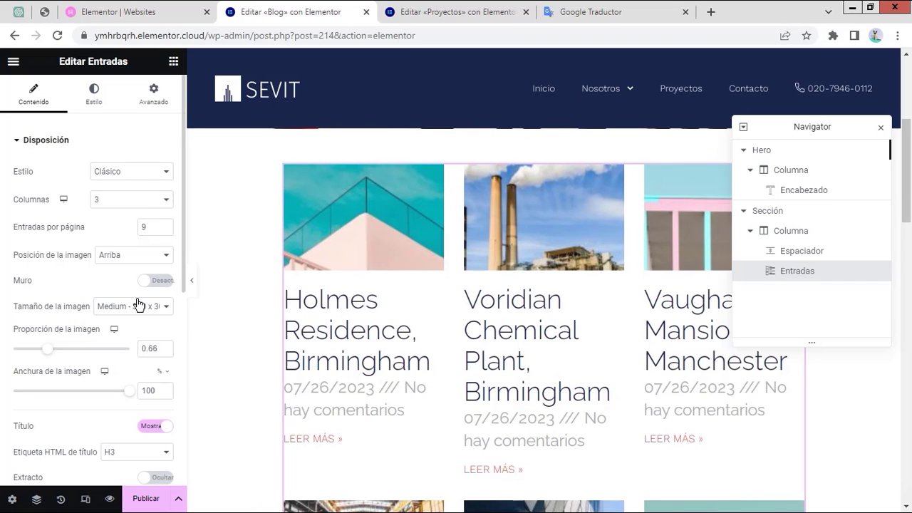
Turn on automatic alignment of the Leer más links and set pagination to Ninguno.
{"action": "scroll", "coordinate": [139, 306], "scroll_direction": "down", "scroll_amount": 3}
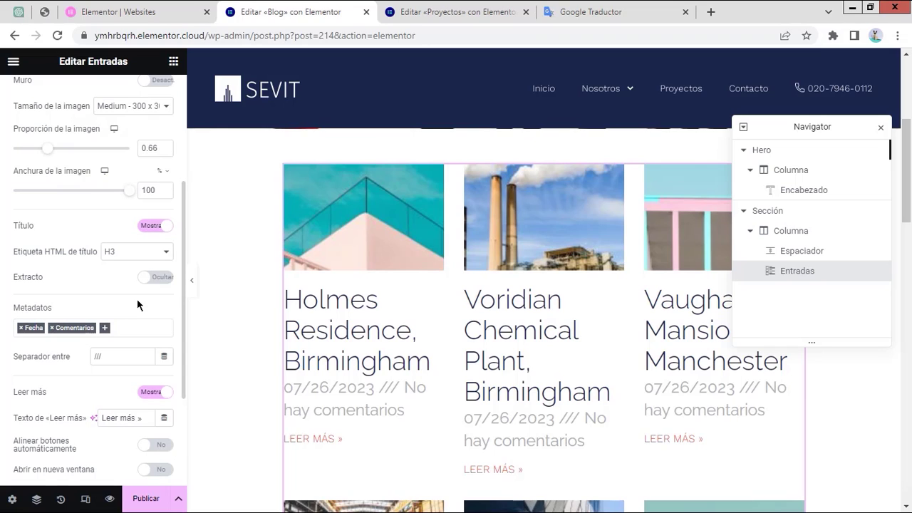
{"action": "scroll", "coordinate": [138, 305], "scroll_direction": "down", "scroll_amount": 3}
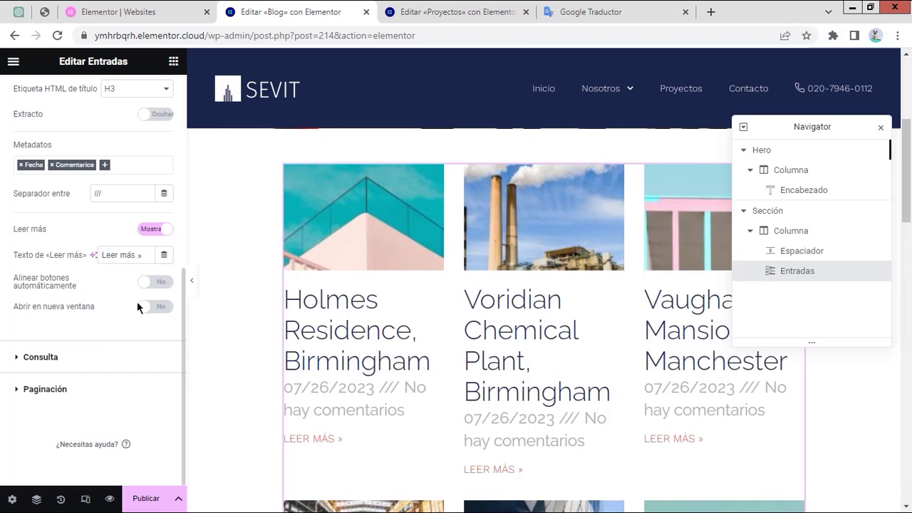
{"action": "left_click", "coordinate": [154, 283]}
{"action": "left_click", "coordinate": [138, 360]}
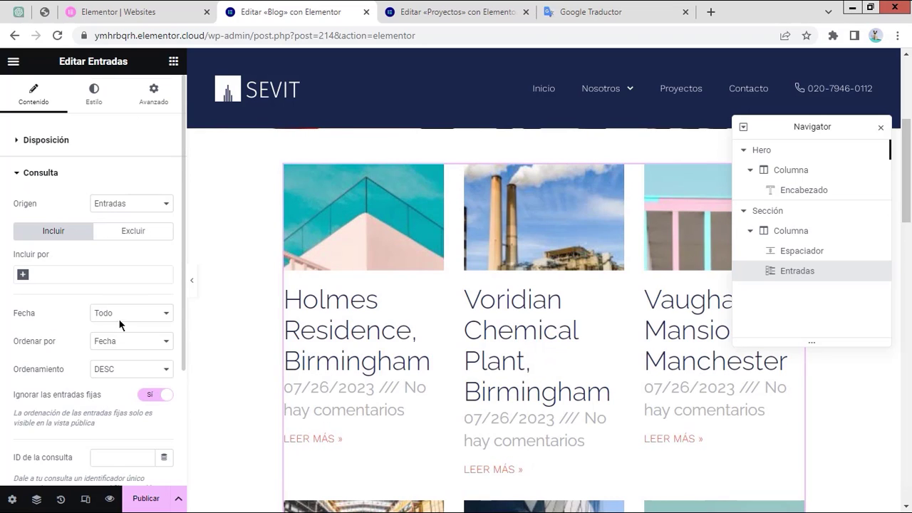
{"action": "scroll", "coordinate": [121, 325], "scroll_direction": "down", "scroll_amount": 2}
{"action": "left_click", "coordinate": [68, 418]}
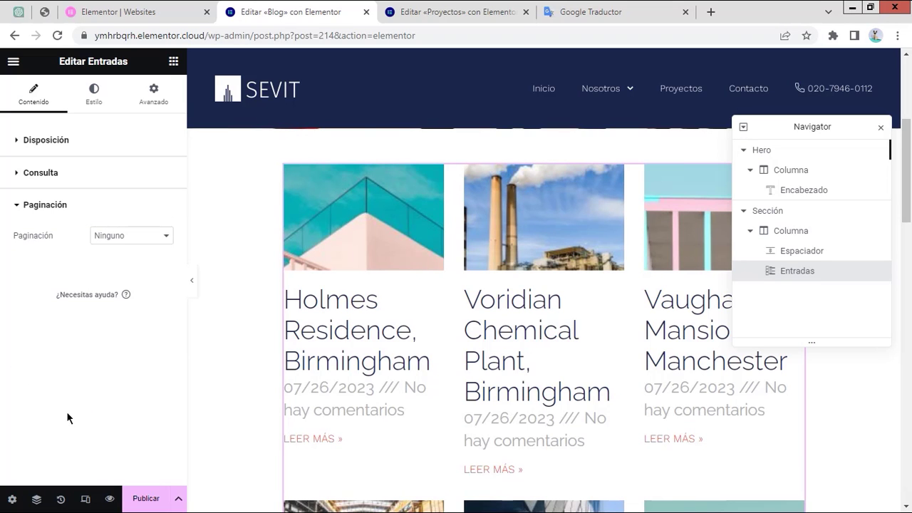
{"action": "scroll", "coordinate": [547, 370], "scroll_direction": "down", "scroll_amount": 5}
{"action": "scroll", "coordinate": [548, 371], "scroll_direction": "down", "scroll_amount": 3}
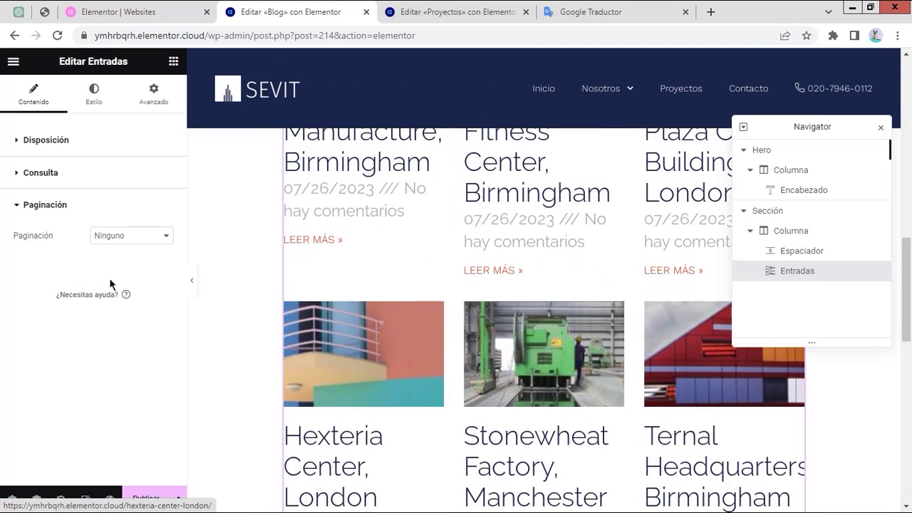
{"action": "scroll", "coordinate": [428, 304], "scroll_direction": "up", "scroll_amount": 7}
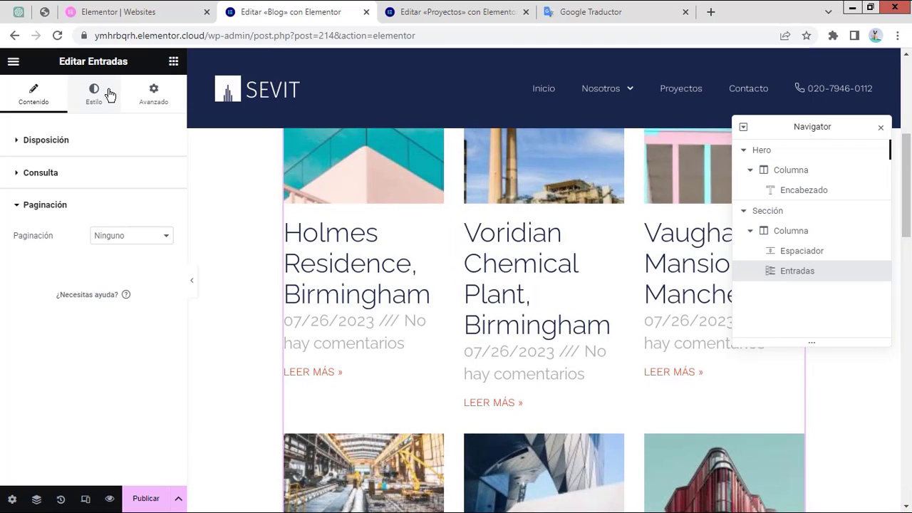
Set the post title typography to 20 px size with 25 px line height.
{"action": "left_click", "coordinate": [94, 94]}
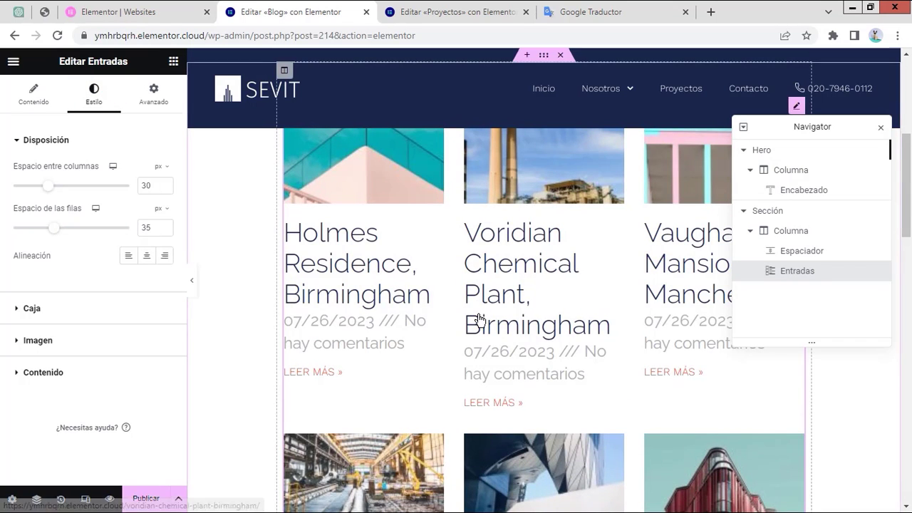
{"action": "scroll", "coordinate": [351, 338], "scroll_direction": "up", "scroll_amount": 1}
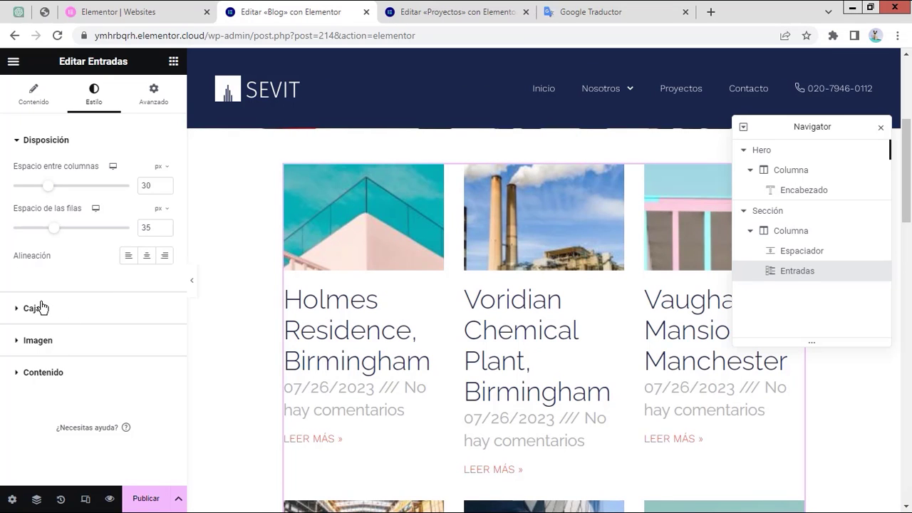
{"action": "scroll", "coordinate": [413, 303], "scroll_direction": "up", "scroll_amount": 2}
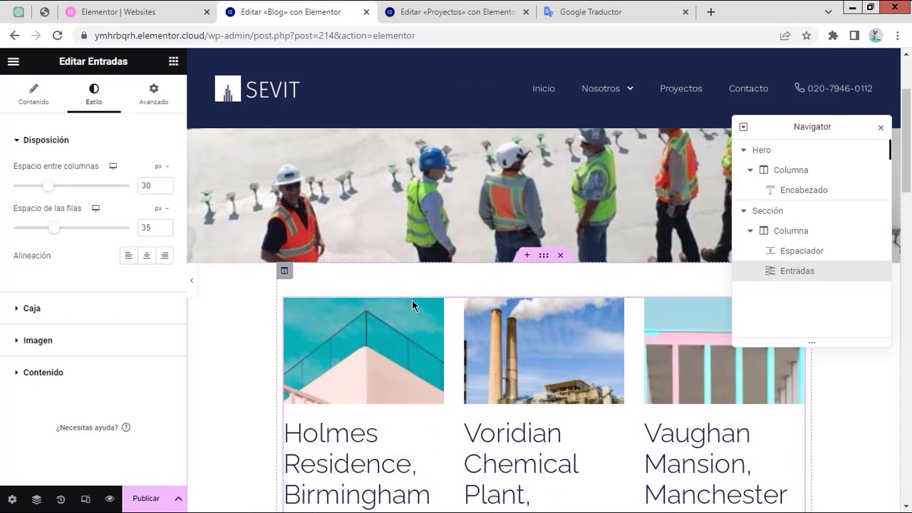
{"action": "scroll", "coordinate": [412, 303], "scroll_direction": "down", "scroll_amount": 4}
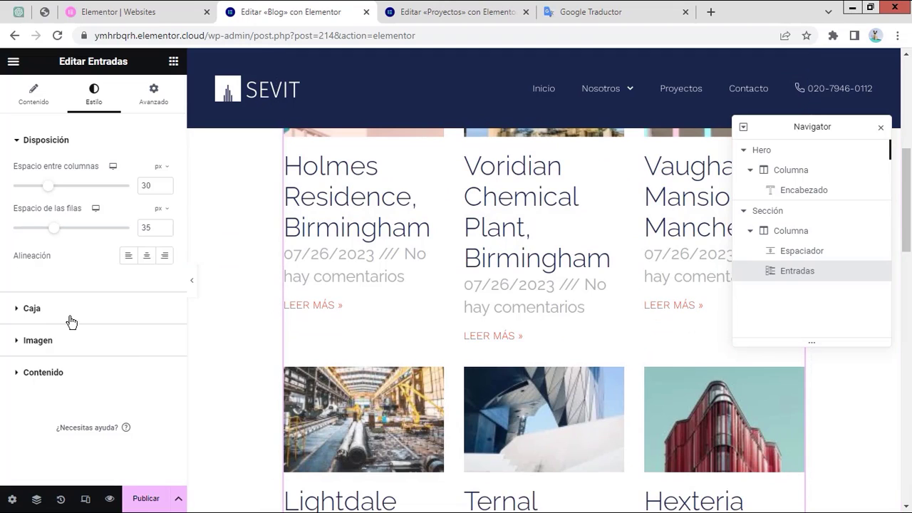
{"action": "left_click", "coordinate": [41, 373]}
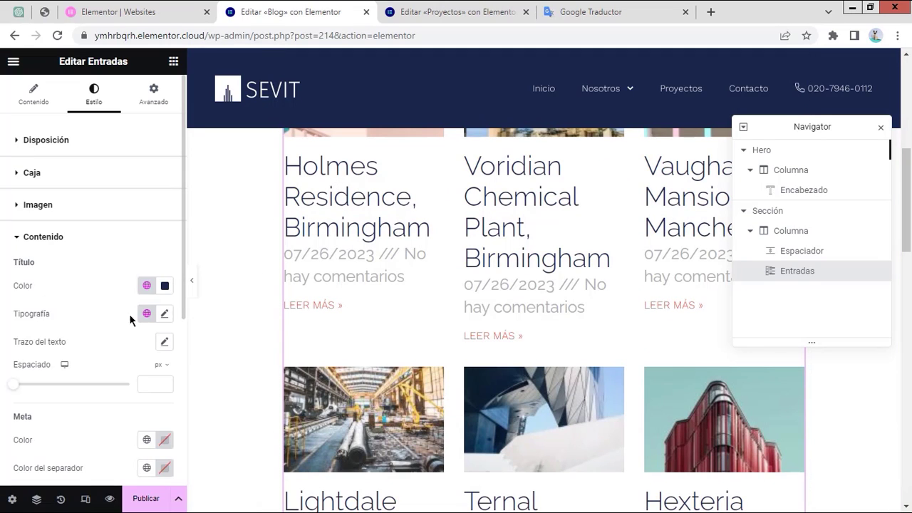
{"action": "left_click", "coordinate": [164, 344]}
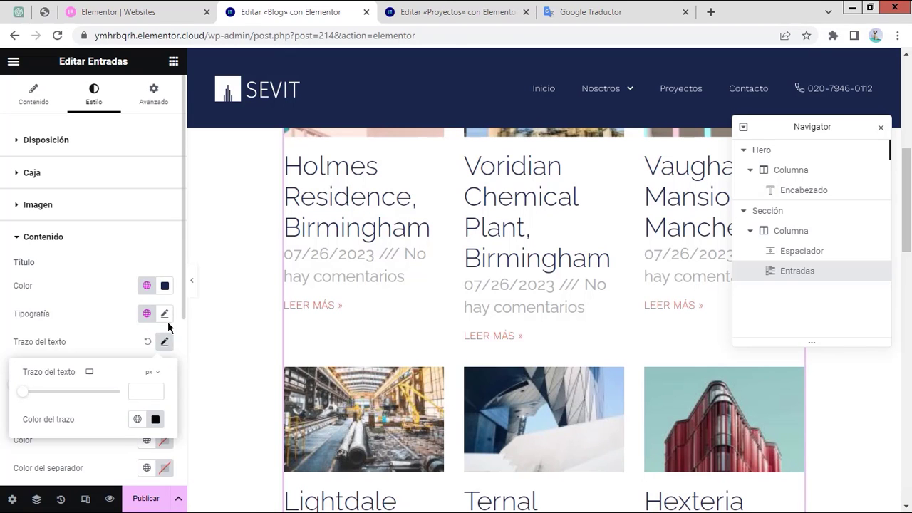
{"action": "left_click", "coordinate": [166, 318]}
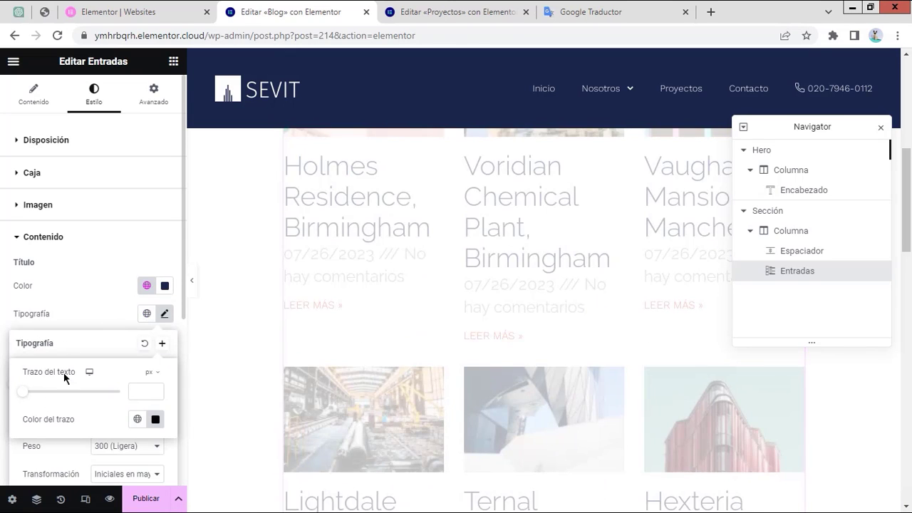
{"action": "left_click", "coordinate": [70, 314]}
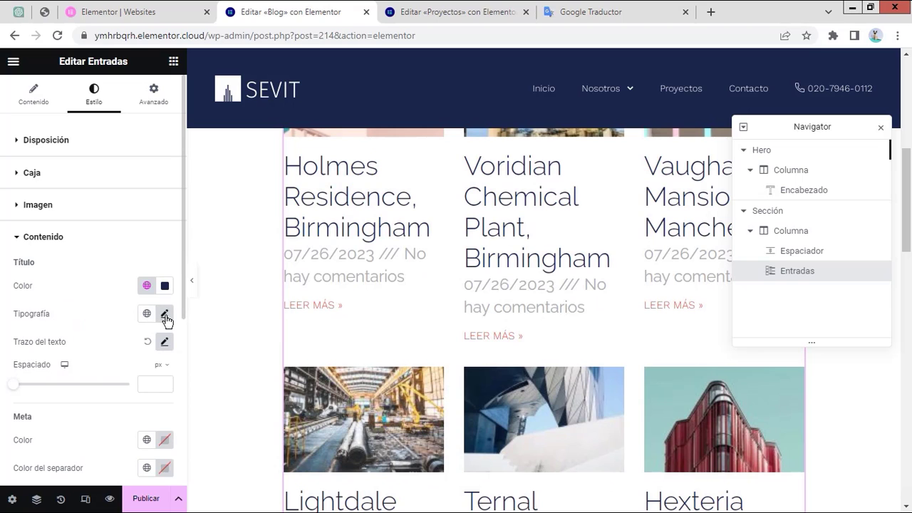
{"action": "left_click", "coordinate": [165, 316]}
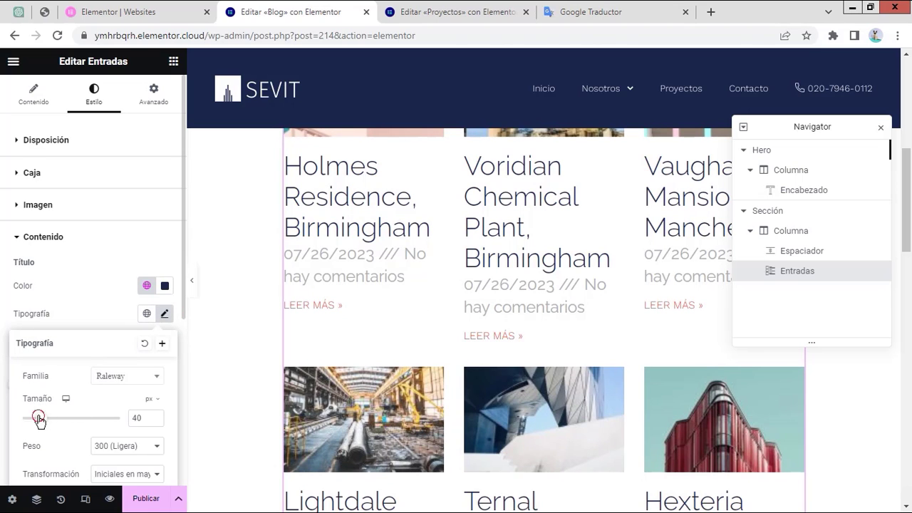
{"action": "left_click_drag", "start_coordinate": [38, 421], "coordinate": [31, 421]}
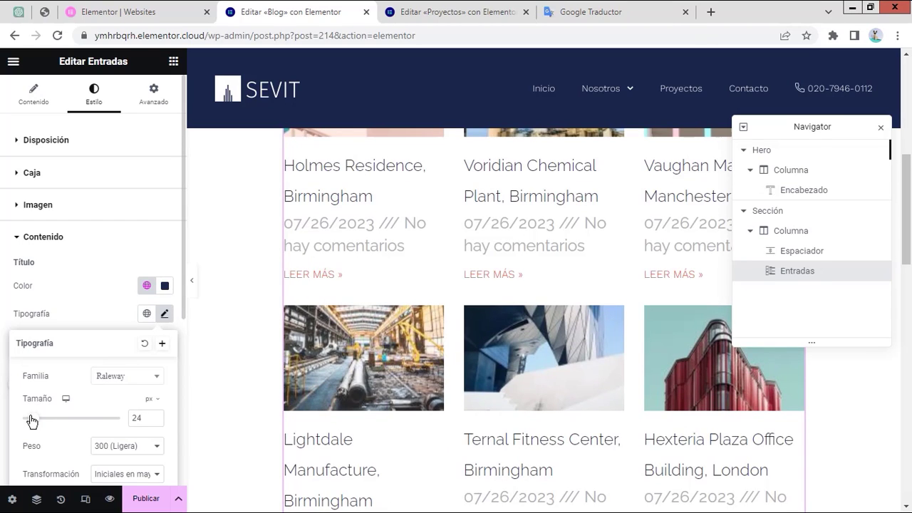
{"action": "left_click", "coordinate": [156, 422]}
{"action": "left_click", "coordinate": [156, 422]}
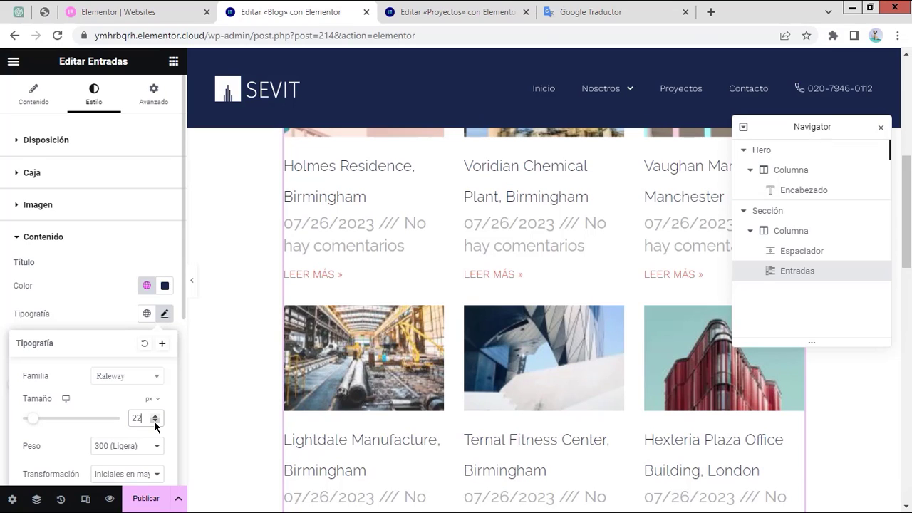
{"action": "left_click", "coordinate": [155, 422]}
{"action": "left_click", "coordinate": [155, 422]}
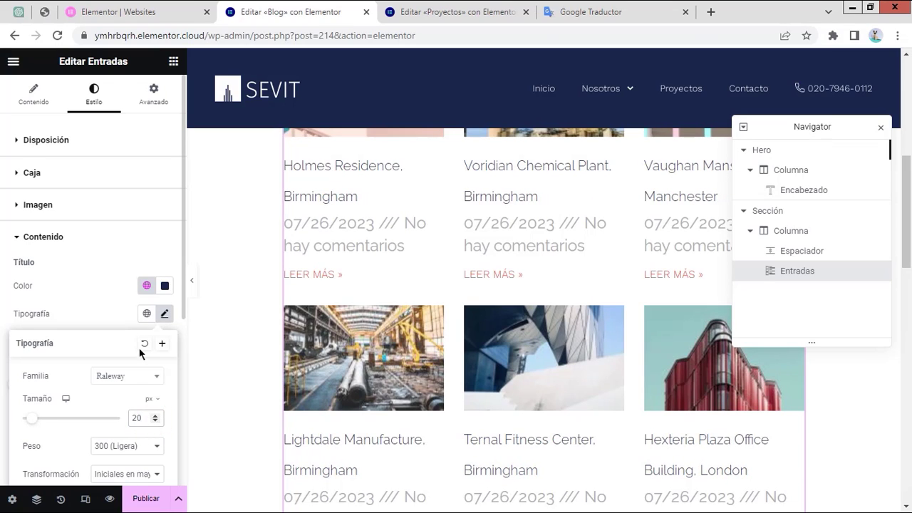
{"action": "scroll", "coordinate": [75, 419], "scroll_direction": "down", "scroll_amount": 2}
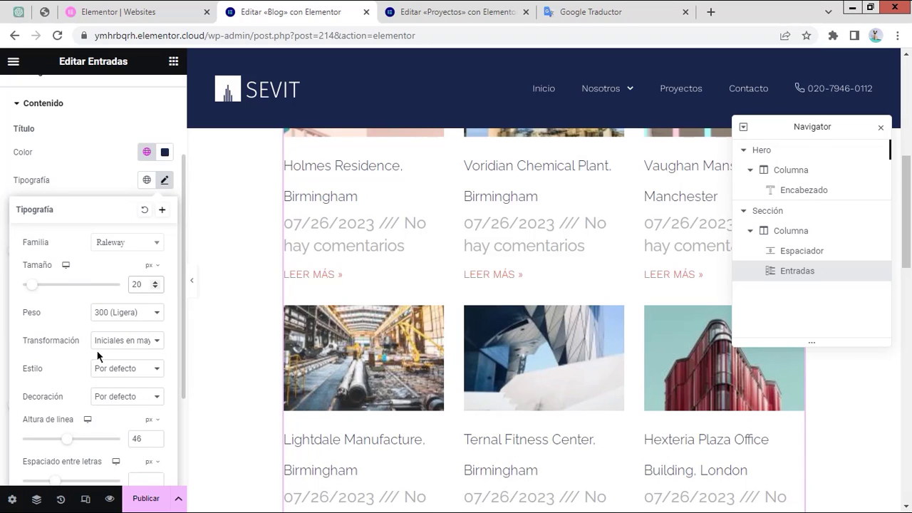
{"action": "scroll", "coordinate": [104, 376], "scroll_direction": "down", "scroll_amount": 1}
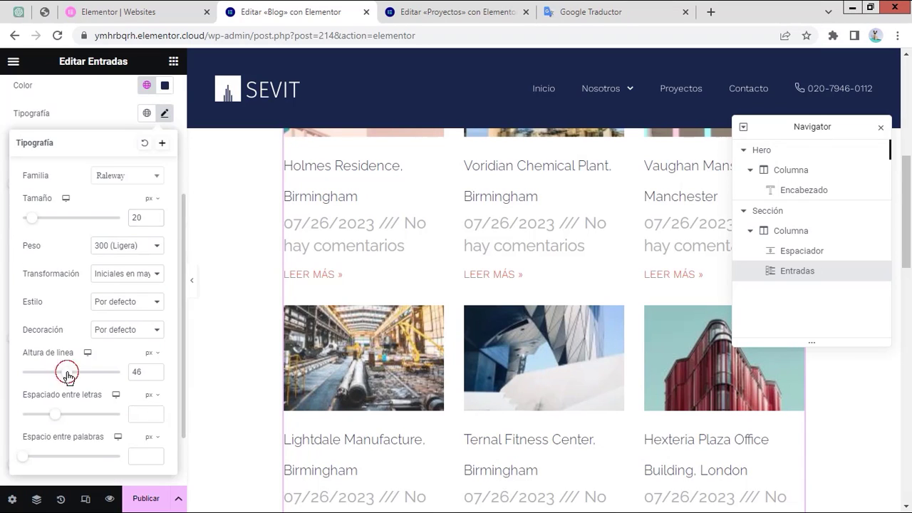
{"action": "left_click_drag", "start_coordinate": [67, 376], "coordinate": [47, 382]}
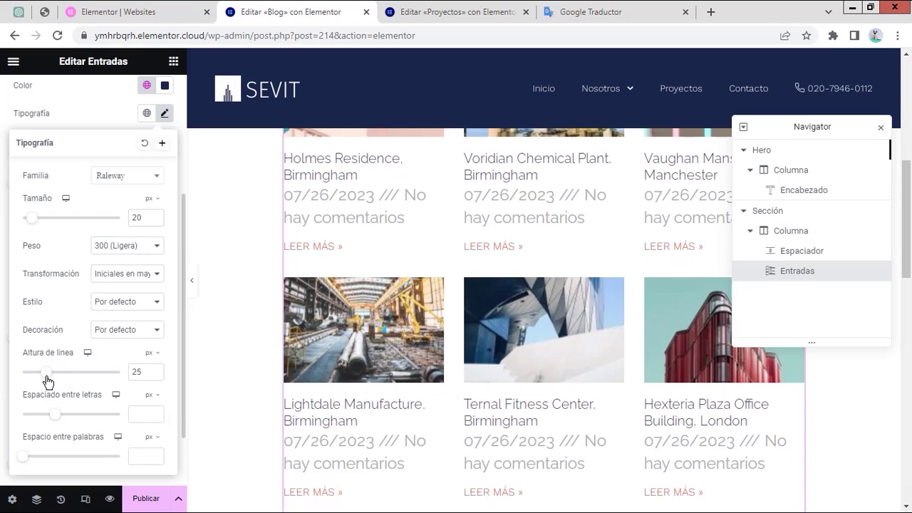
{"action": "left_click", "coordinate": [95, 108]}
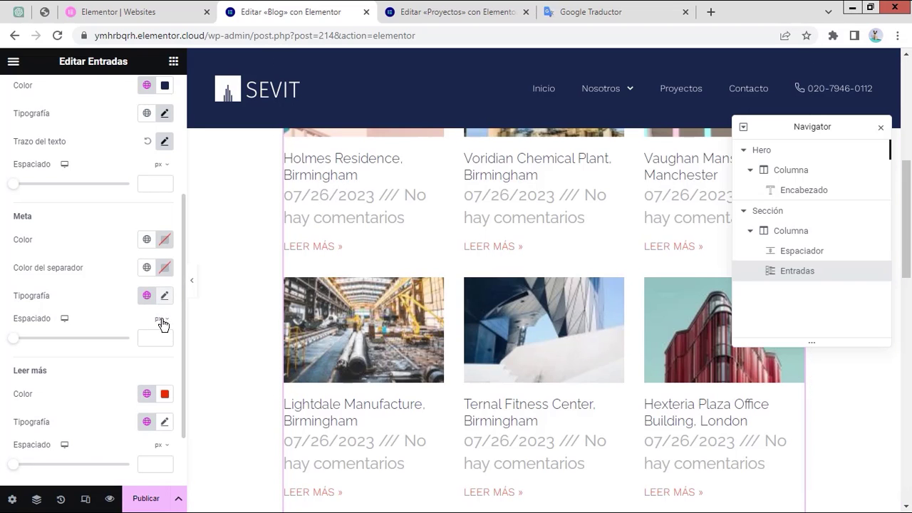
Set the meta text size to 14 px and publish the Blog page.
{"action": "left_click", "coordinate": [165, 295]}
{"action": "left_click", "coordinate": [33, 404]}
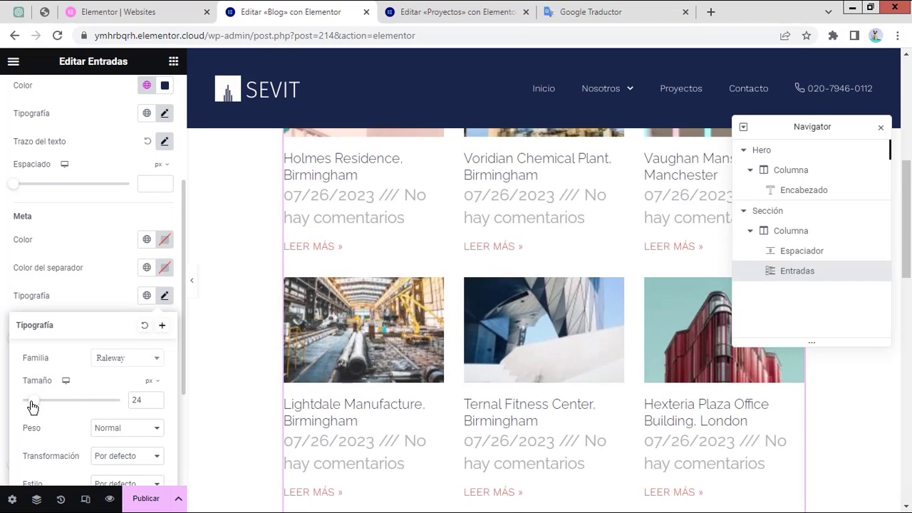
{"action": "left_click_drag", "start_coordinate": [34, 403], "coordinate": [28, 404]}
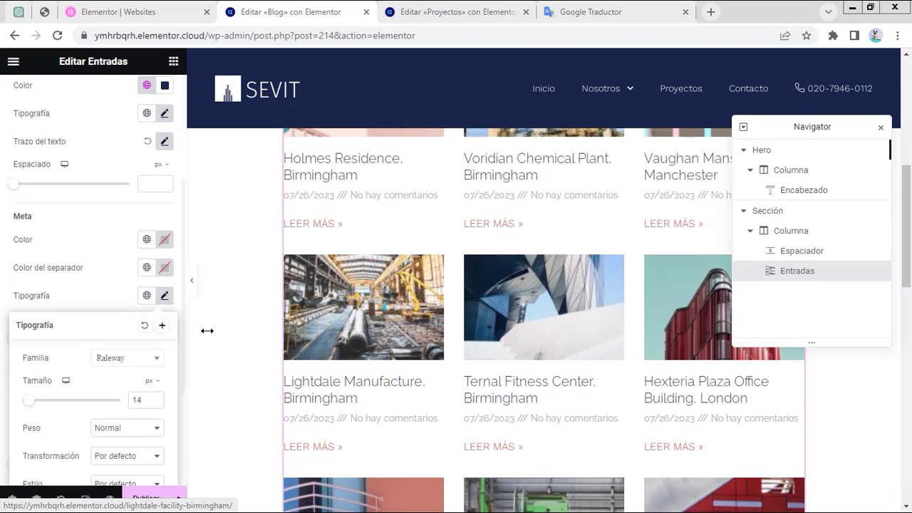
{"action": "left_click", "coordinate": [88, 304]}
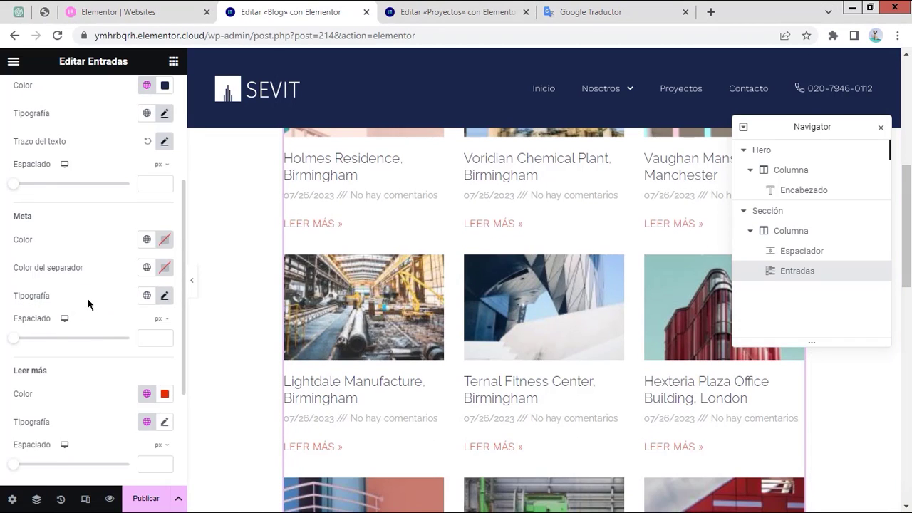
{"action": "scroll", "coordinate": [84, 324], "scroll_direction": "down", "scroll_amount": 2}
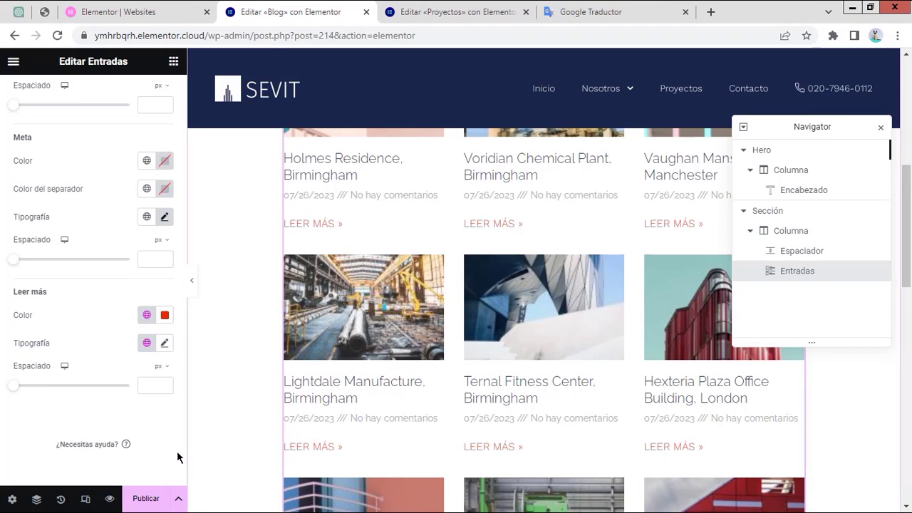
{"action": "left_click", "coordinate": [142, 503]}
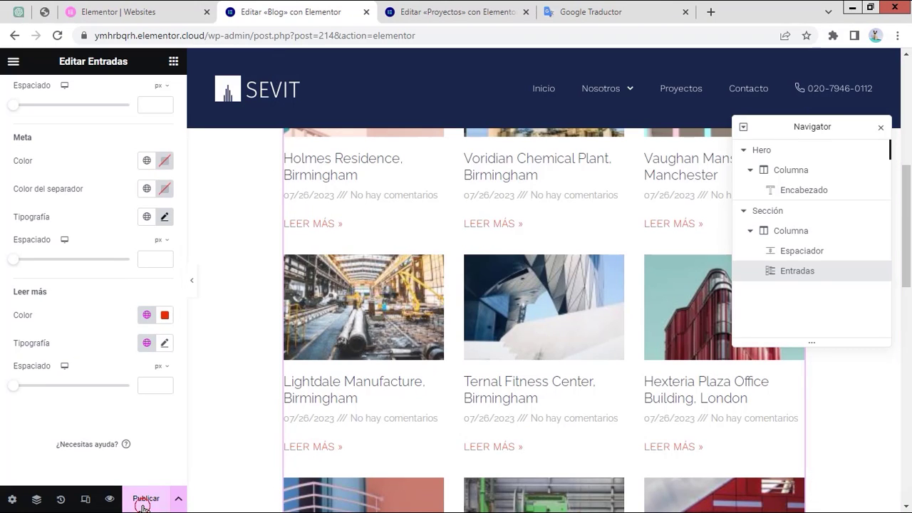
View the published Blog page live and scroll through its post grid.
{"action": "left_click", "coordinate": [12, 61]}
{"action": "left_click", "coordinate": [61, 265]}
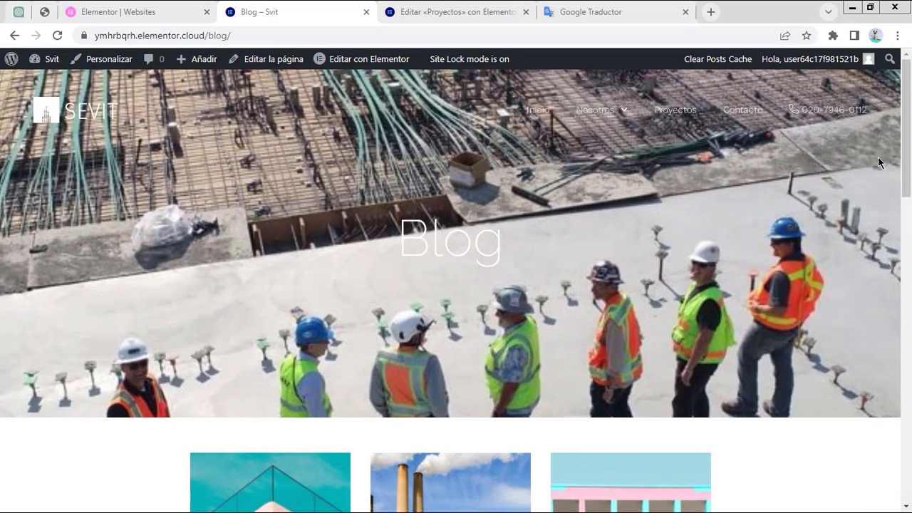
{"action": "scroll", "coordinate": [898, 145], "scroll_direction": "down", "scroll_amount": 5}
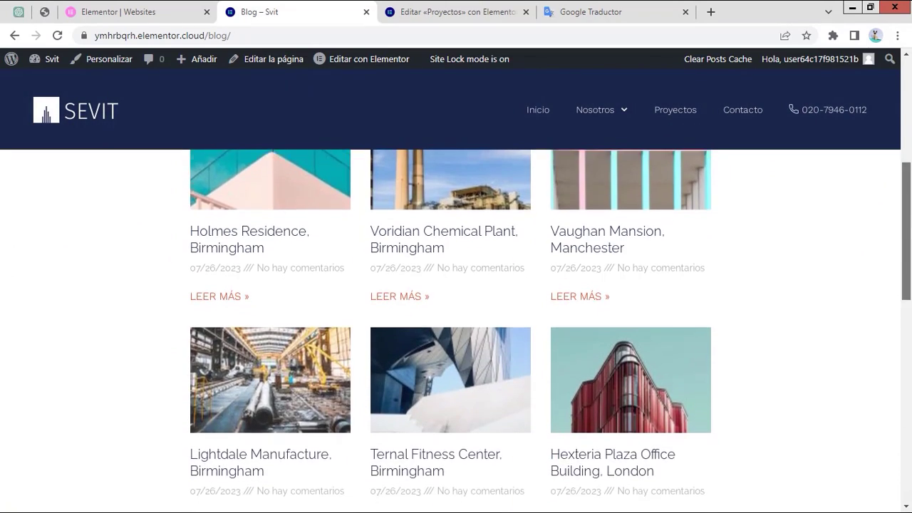
{"action": "scroll", "coordinate": [456, 328], "scroll_direction": "down", "scroll_amount": 6}
{"action": "scroll", "coordinate": [456, 328], "scroll_direction": "up", "scroll_amount": 4}
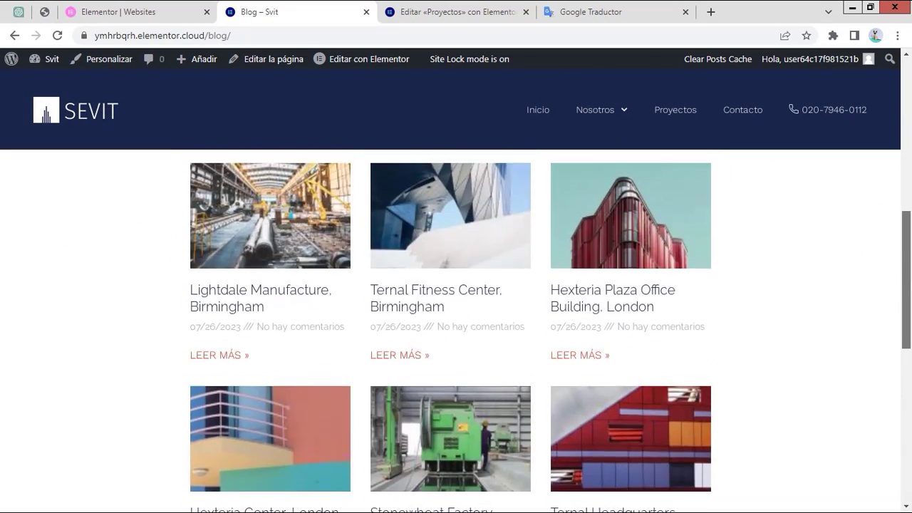
{"action": "scroll", "coordinate": [301, 314], "scroll_direction": "down", "scroll_amount": 5}
{"action": "scroll", "coordinate": [301, 314], "scroll_direction": "up", "scroll_amount": 5}
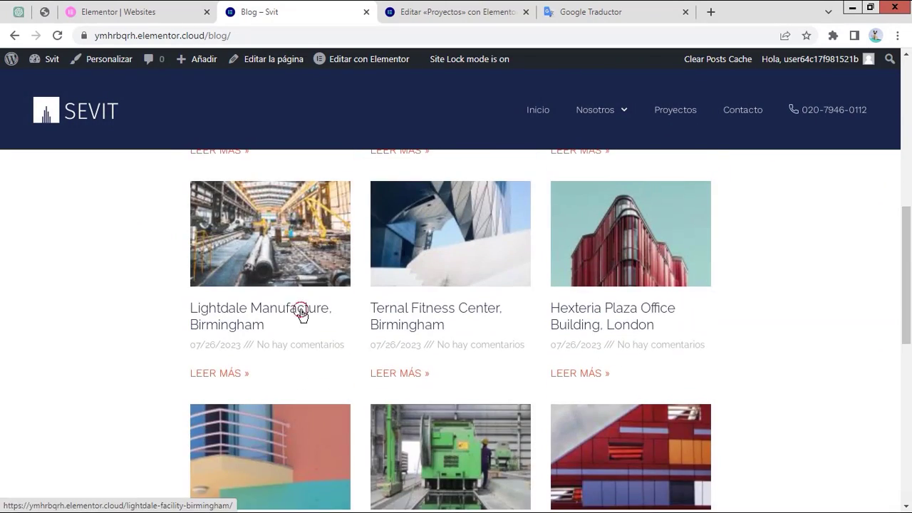
Open the Lightdale Manufacture, Birmingham post, go back to Blog, and check the Proyectos editor tab.
{"action": "left_click", "coordinate": [301, 314]}
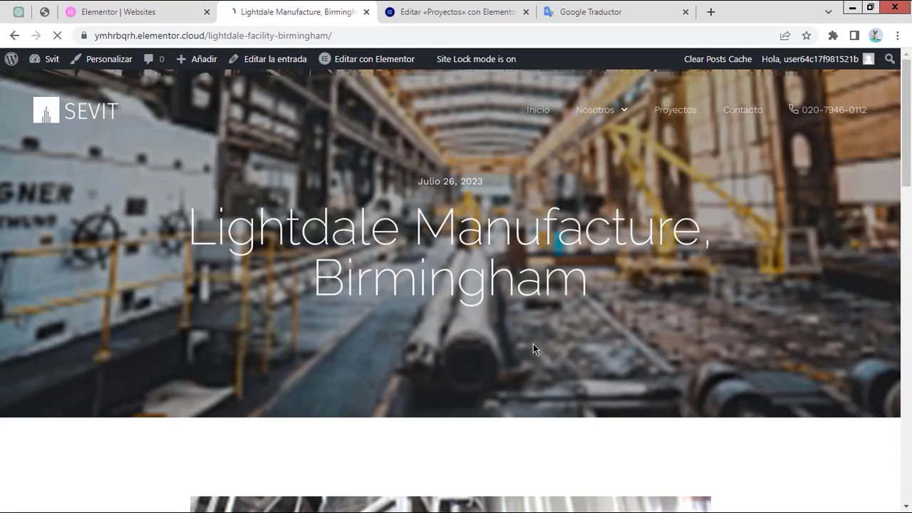
{"action": "scroll", "coordinate": [533, 343], "scroll_direction": "down", "scroll_amount": 9}
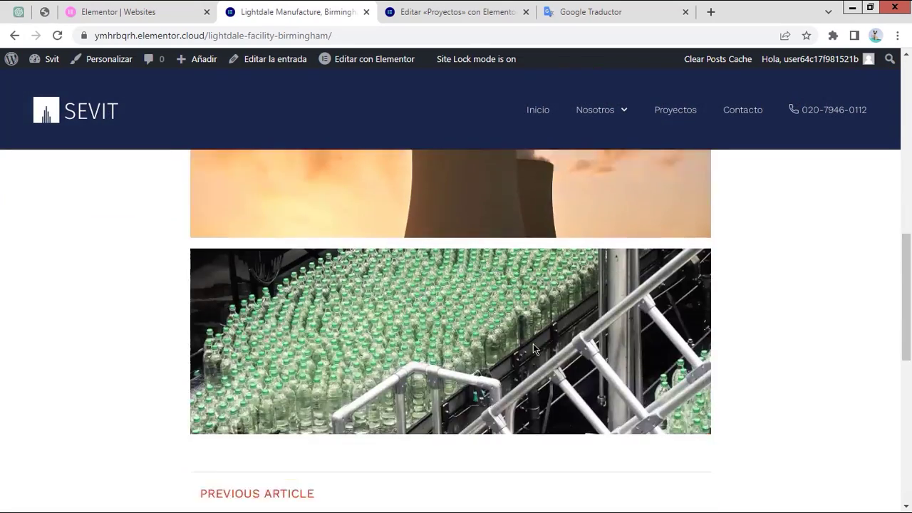
{"action": "scroll", "coordinate": [533, 343], "scroll_direction": "down", "scroll_amount": 10}
{"action": "left_click", "coordinate": [15, 35]}
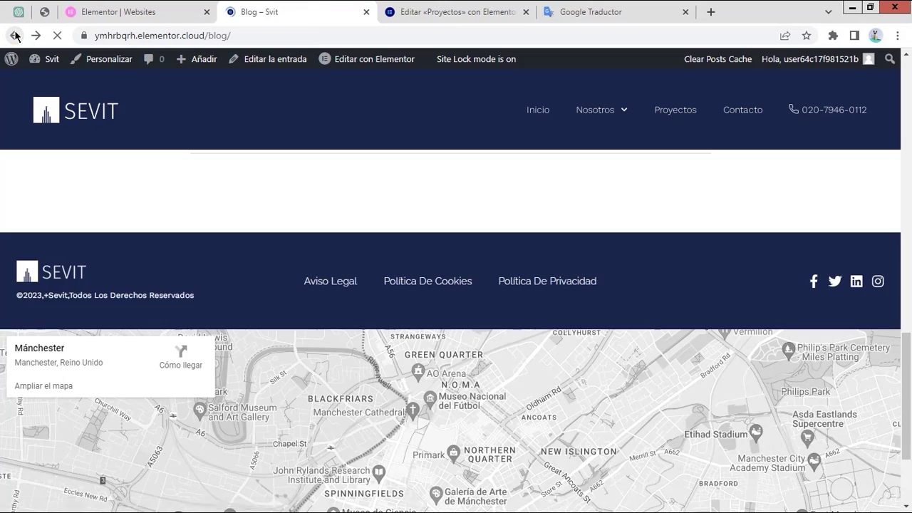
{"action": "scroll", "coordinate": [655, 261], "scroll_direction": "up", "scroll_amount": 8}
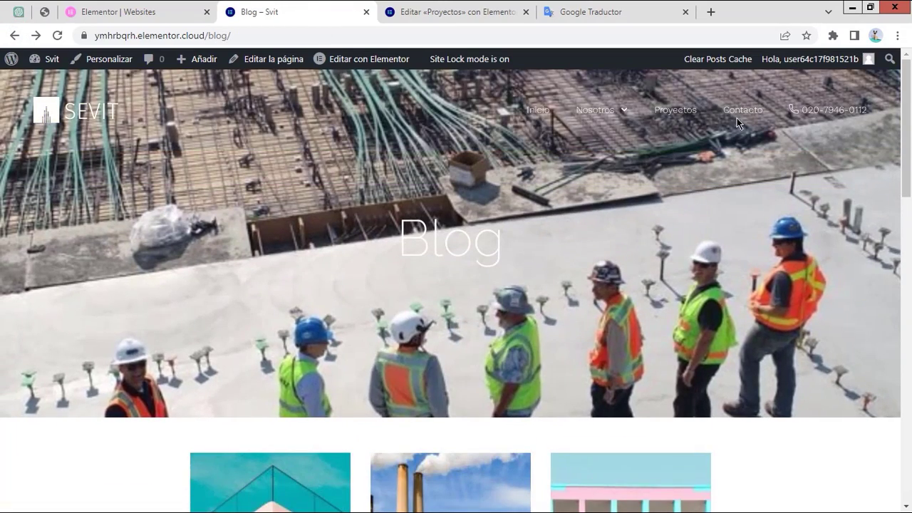
{"action": "left_click", "coordinate": [440, 8]}
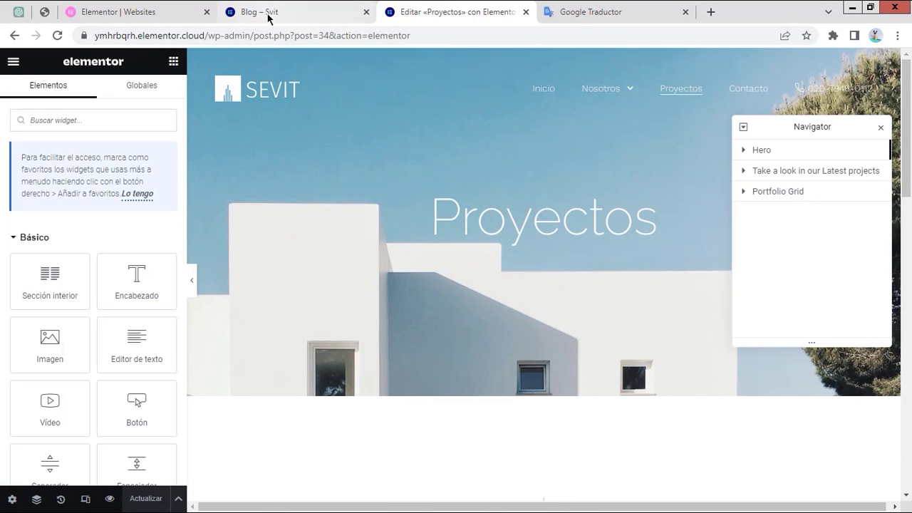
{"action": "left_click", "coordinate": [263, 13]}
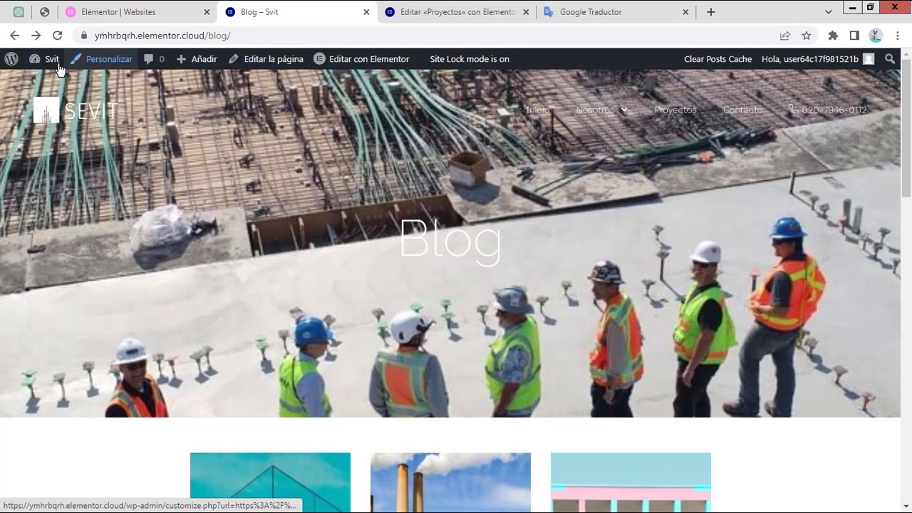
Go from the WordPress dashboard to the menus admin page.
{"action": "left_click", "coordinate": [59, 84]}
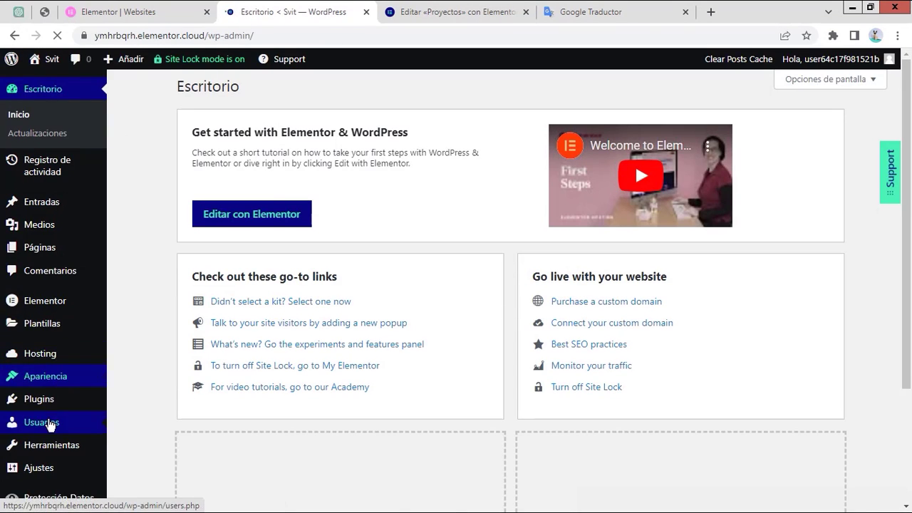
{"action": "scroll", "coordinate": [22, 420], "scroll_direction": "down", "scroll_amount": 2}
{"action": "mouse_move", "coordinate": [43, 336]}
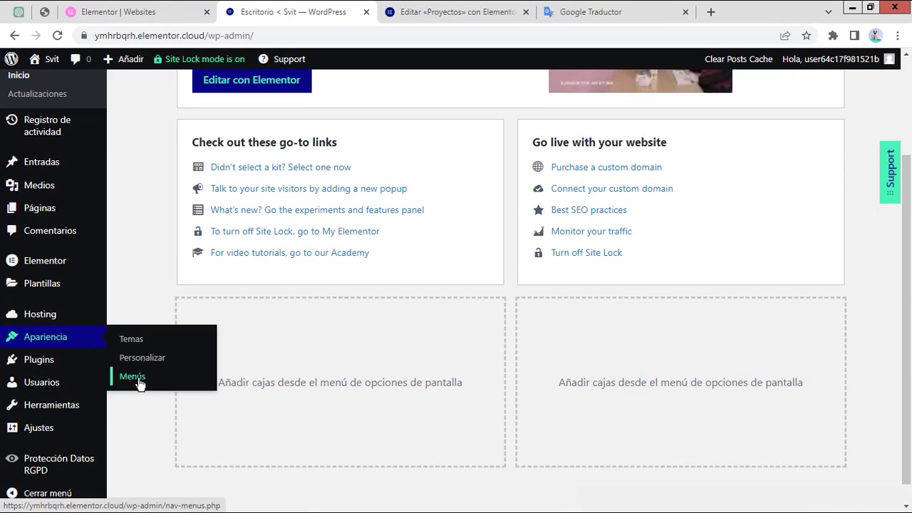
{"action": "left_click", "coordinate": [139, 378]}
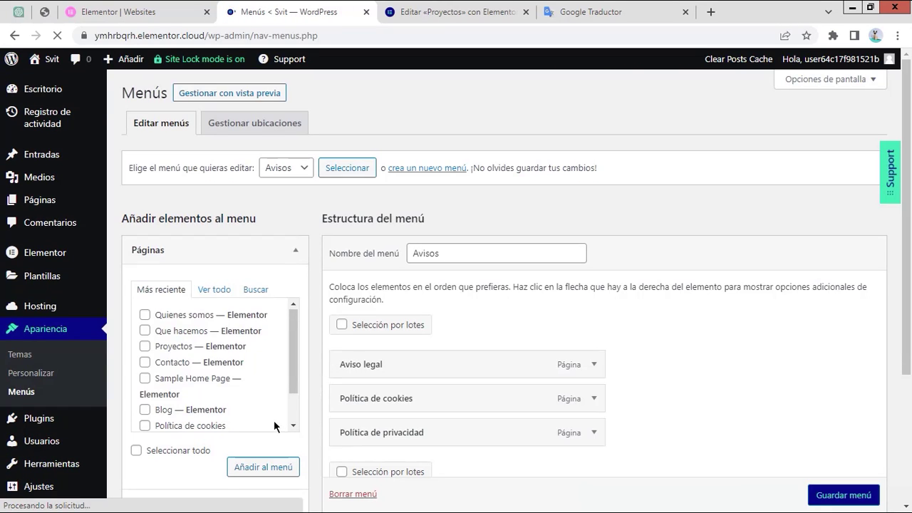
{"action": "scroll", "coordinate": [271, 421], "scroll_direction": "down", "scroll_amount": 2}
Load Menu 1, add the Blog page, and place it between Proyectos and Contacto.
{"action": "left_click", "coordinate": [144, 367]}
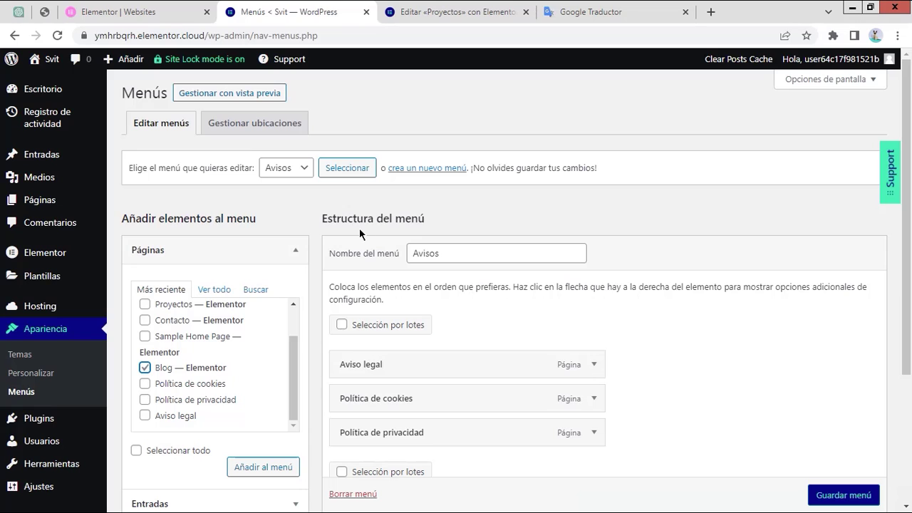
{"action": "left_click", "coordinate": [294, 174]}
{"action": "left_click", "coordinate": [286, 193]}
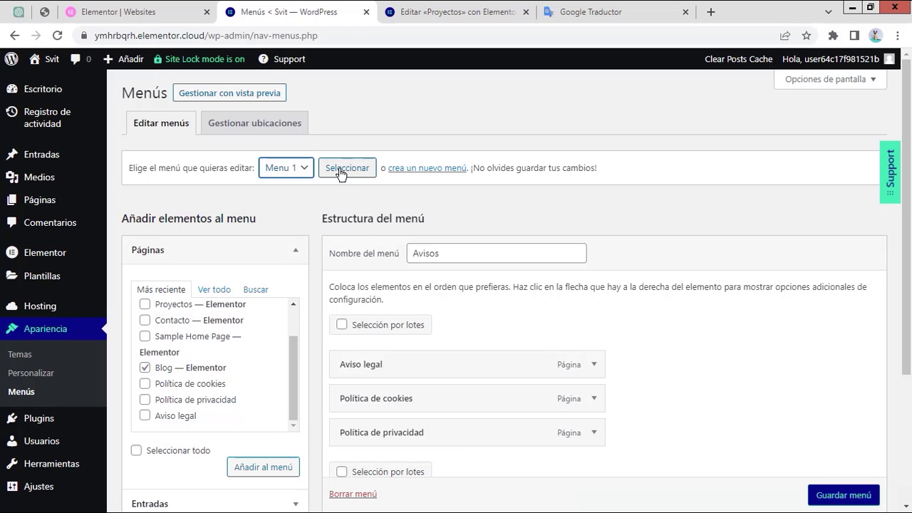
{"action": "left_click", "coordinate": [341, 173]}
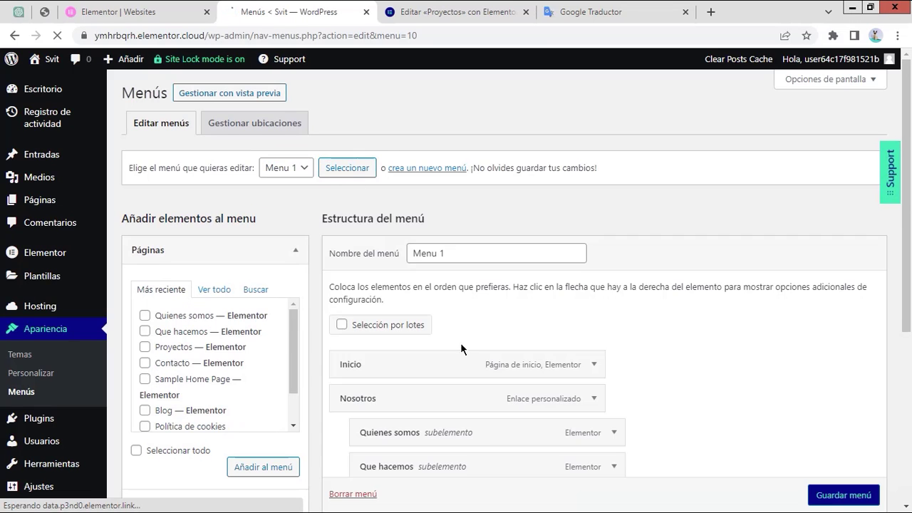
{"action": "scroll", "coordinate": [459, 343], "scroll_direction": "down", "scroll_amount": 3}
{"action": "left_click", "coordinate": [145, 209]}
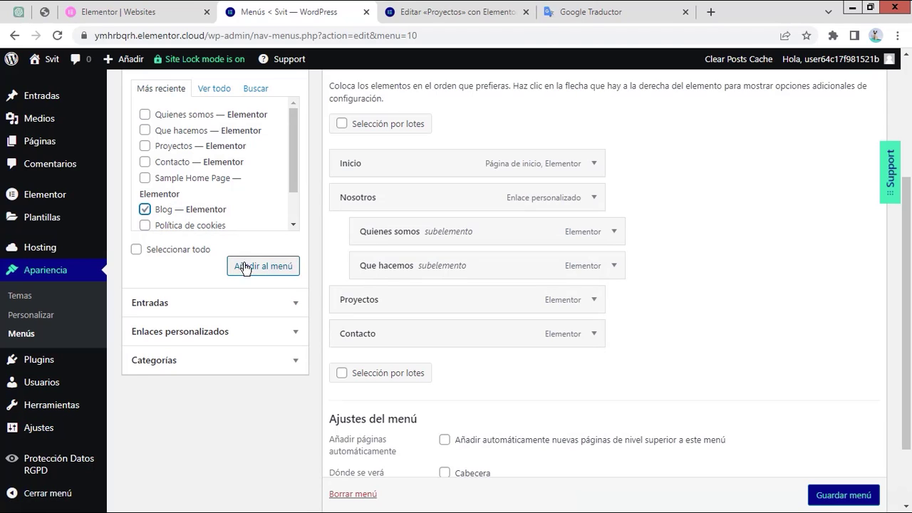
{"action": "left_click", "coordinate": [255, 270]}
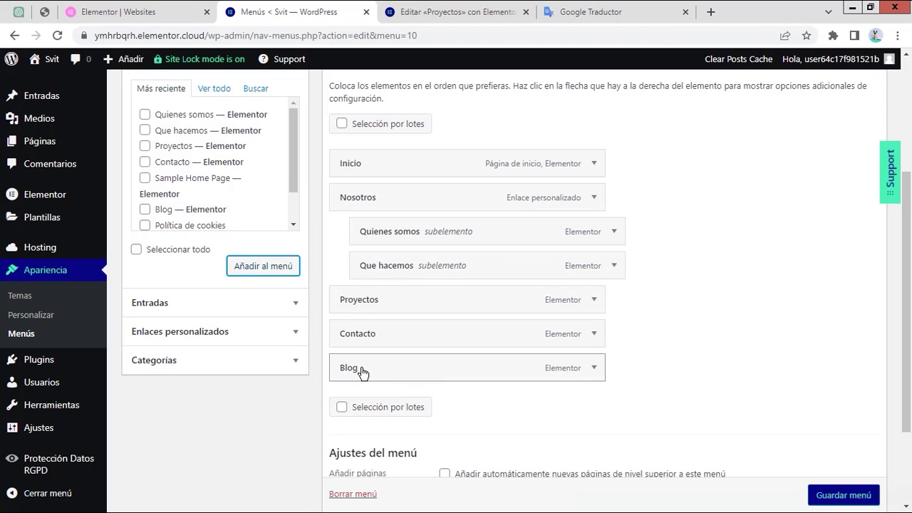
{"action": "left_click_drag", "start_coordinate": [364, 372], "coordinate": [363, 335]}
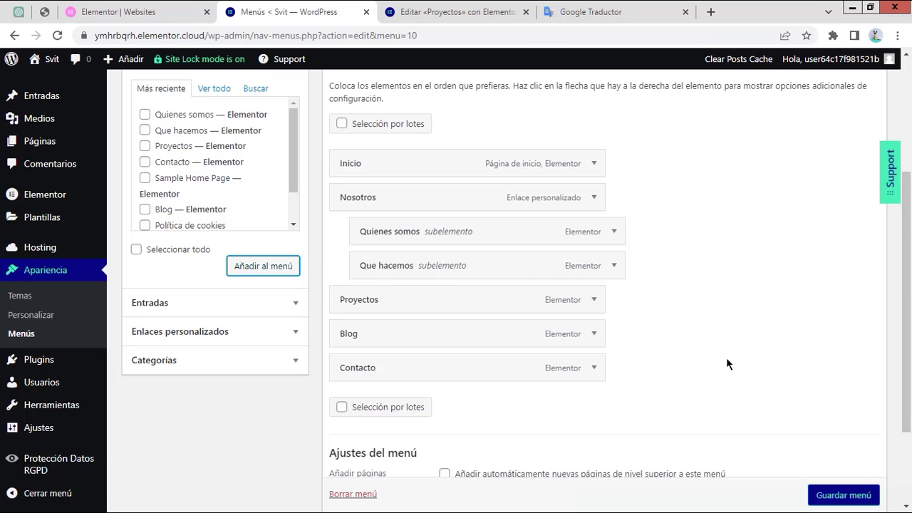
Save Menu 1 and close the Proyectos Elementor editor.
{"action": "scroll", "coordinate": [727, 362], "scroll_direction": "down", "scroll_amount": 3}
{"action": "left_click", "coordinate": [844, 436]}
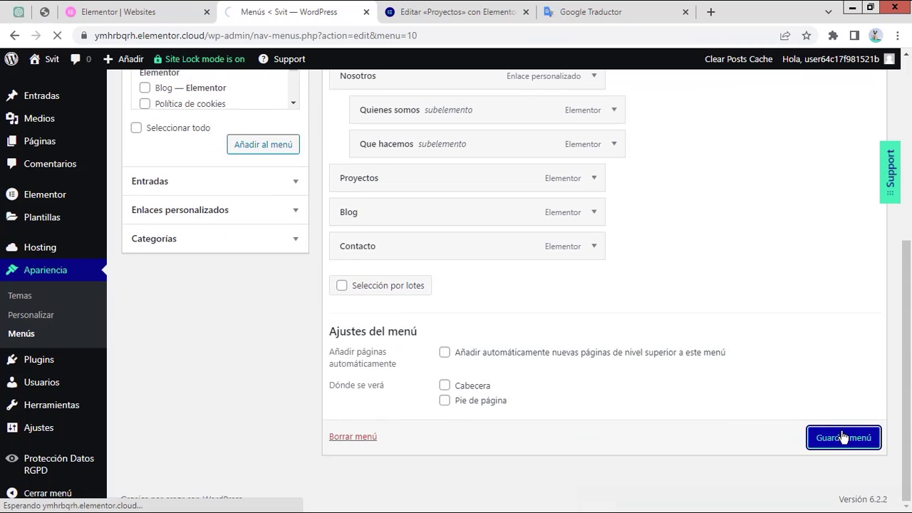
{"action": "left_click", "coordinate": [464, 13]}
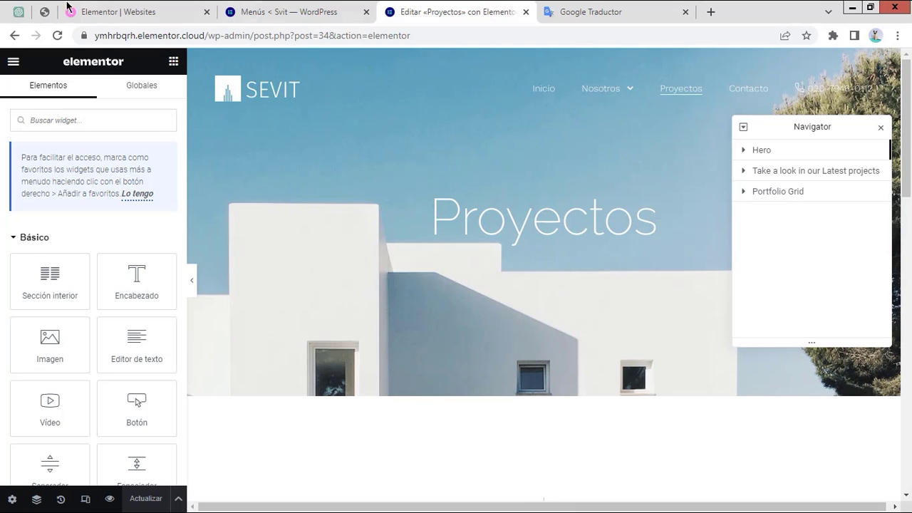
{"action": "left_click", "coordinate": [526, 12]}
{"action": "left_click", "coordinate": [301, 12]}
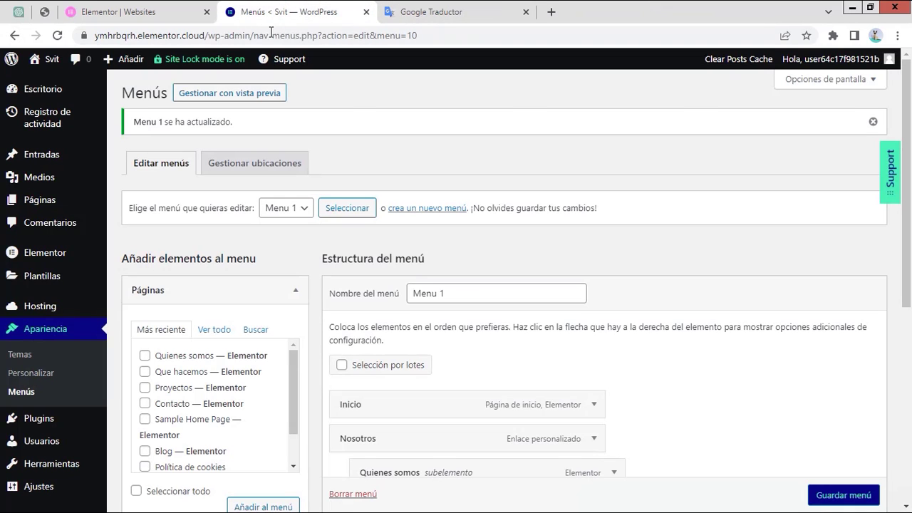
{"action": "mouse_move", "coordinate": [47, 59]}
{"action": "right_click", "coordinate": [45, 82]}
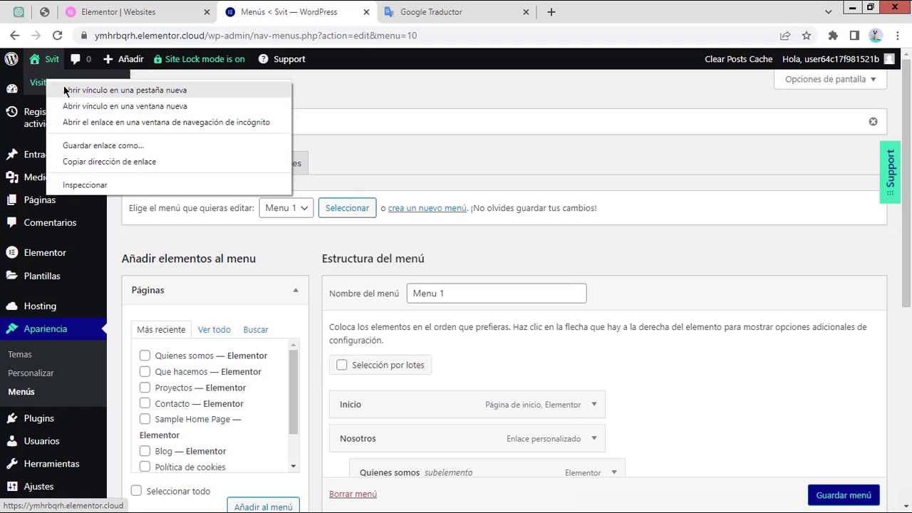
Open the live site in a new tab, follow the header's Blog link, and scroll the posts.
{"action": "left_click", "coordinate": [64, 90]}
{"action": "left_click", "coordinate": [430, 10]}
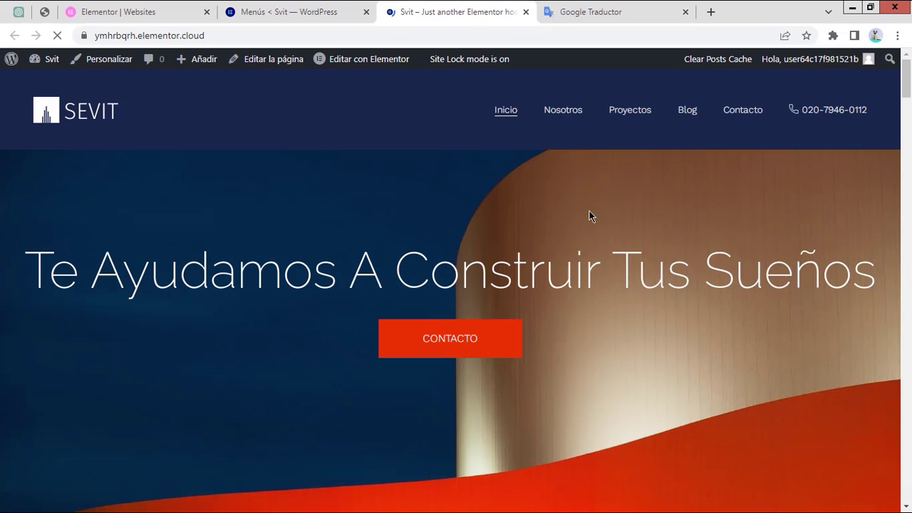
{"action": "left_click", "coordinate": [692, 110]}
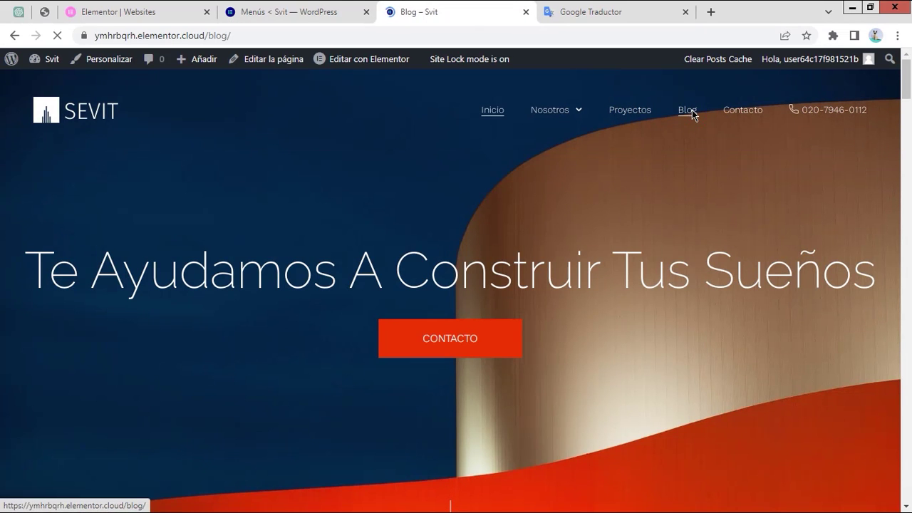
{"action": "scroll", "coordinate": [478, 292], "scroll_direction": "down", "scroll_amount": 6}
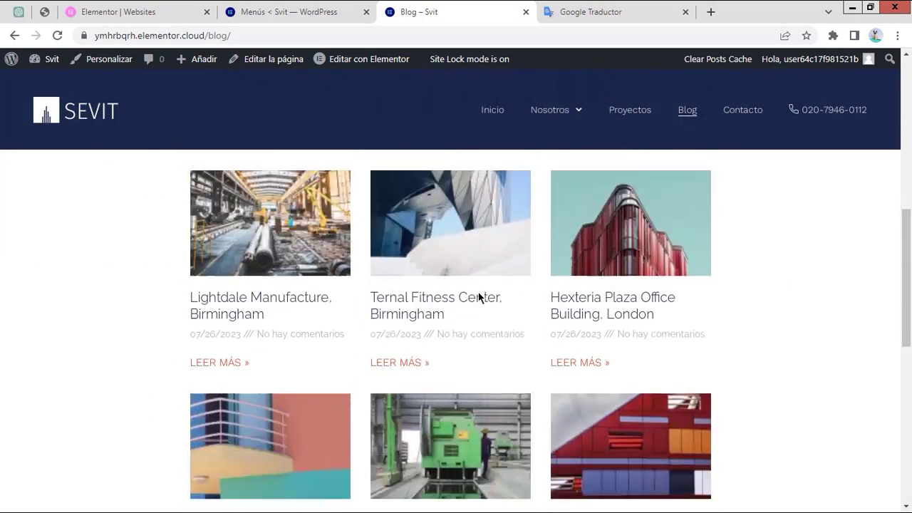
{"action": "scroll", "coordinate": [474, 285], "scroll_direction": "down", "scroll_amount": 1}
{"action": "scroll", "coordinate": [469, 265], "scroll_direction": "up", "scroll_amount": 5}
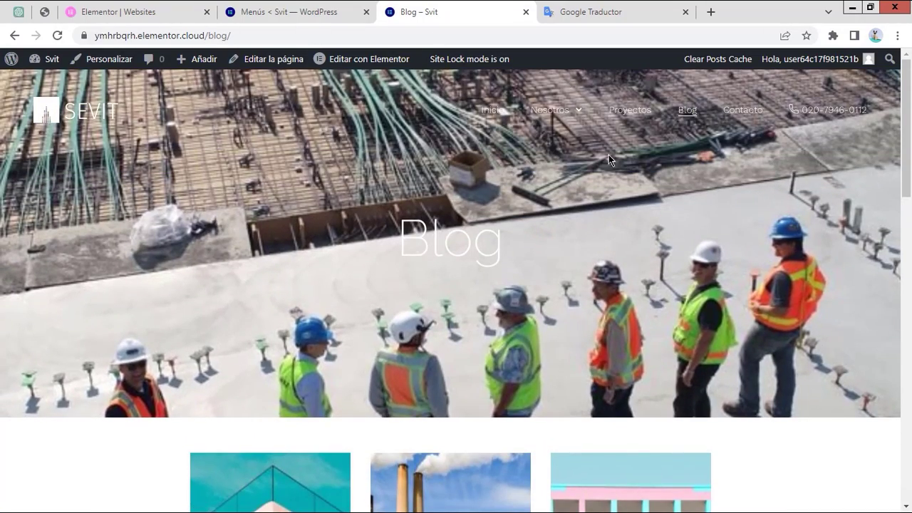
{"action": "scroll", "coordinate": [544, 250], "scroll_direction": "down", "scroll_amount": 6}
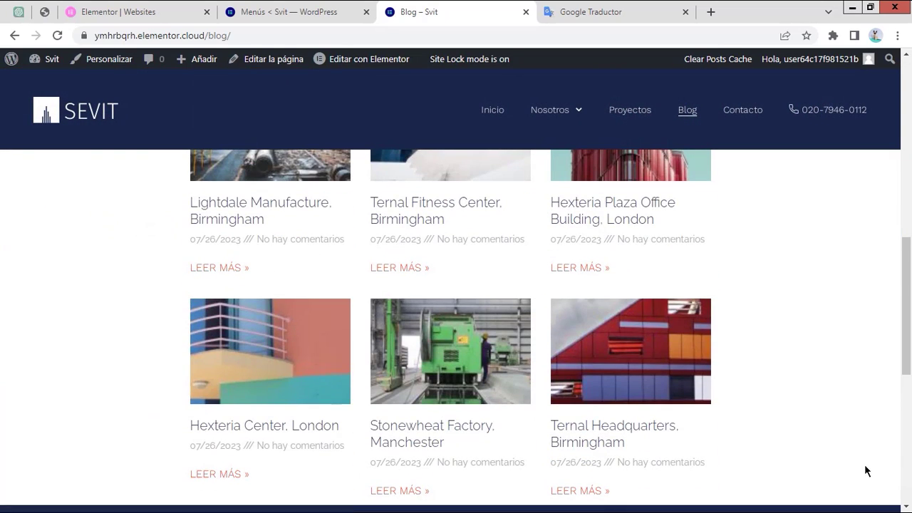
{"action": "scroll", "coordinate": [865, 466], "scroll_direction": "up", "scroll_amount": 3}
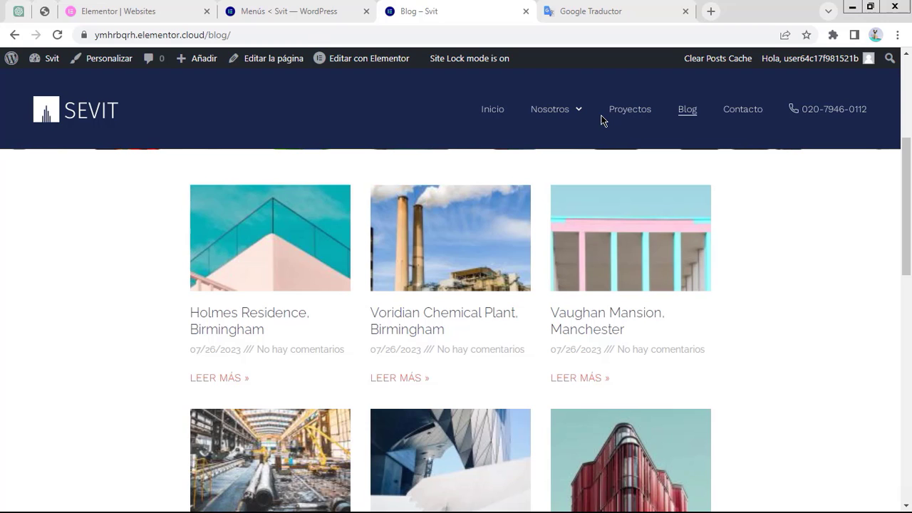
Go to Plantillas > Maquetador de temas and open the Footer template for editing.
{"action": "left_click", "coordinate": [318, 8]}
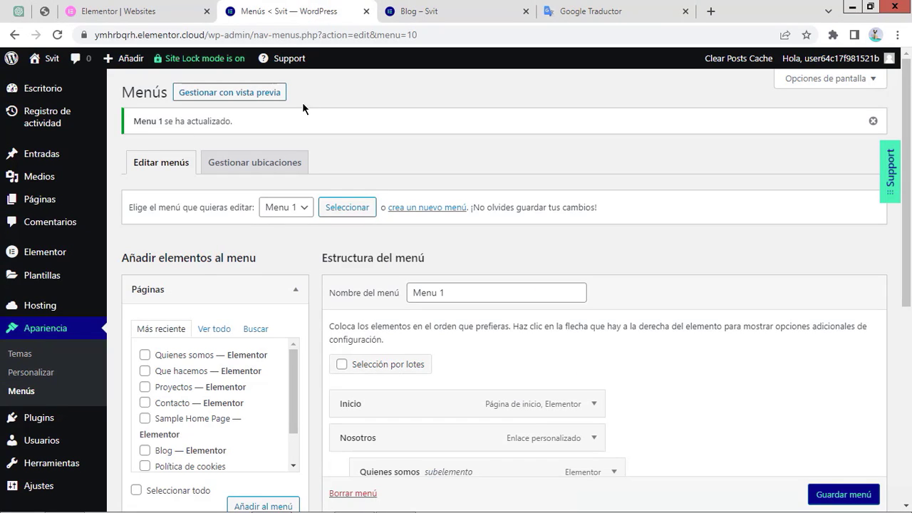
{"action": "scroll", "coordinate": [67, 378], "scroll_direction": "down", "scroll_amount": 2}
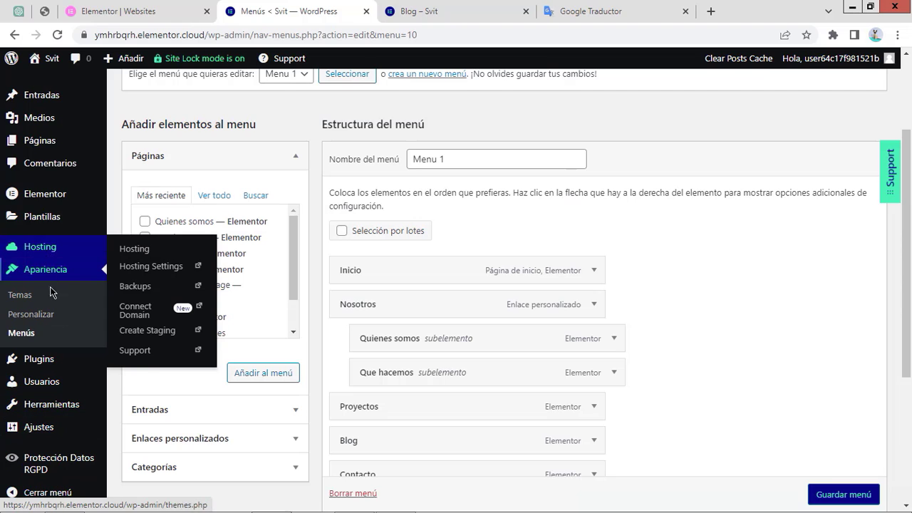
{"action": "mouse_move", "coordinate": [57, 413]}
{"action": "scroll", "coordinate": [57, 413], "scroll_direction": "up", "scroll_amount": 2}
{"action": "scroll", "coordinate": [42, 189], "scroll_direction": "down", "scroll_amount": 3}
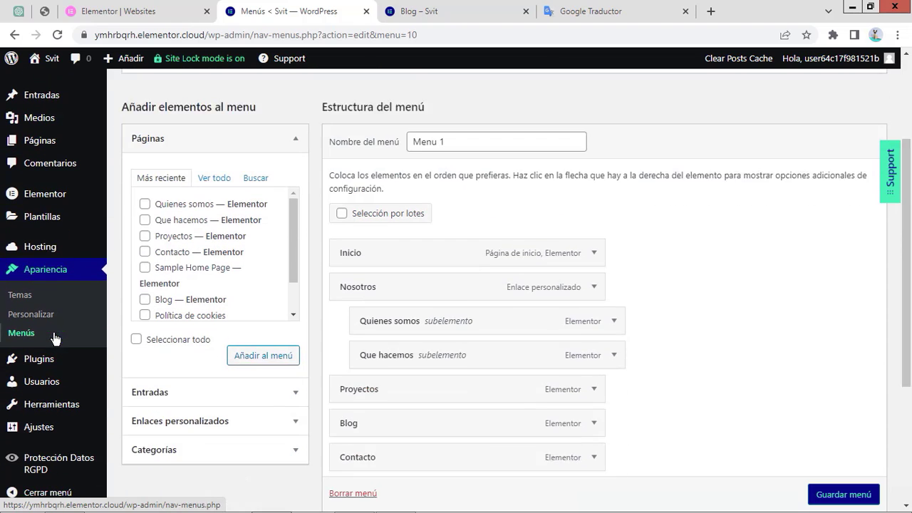
{"action": "mouse_move", "coordinate": [63, 216]}
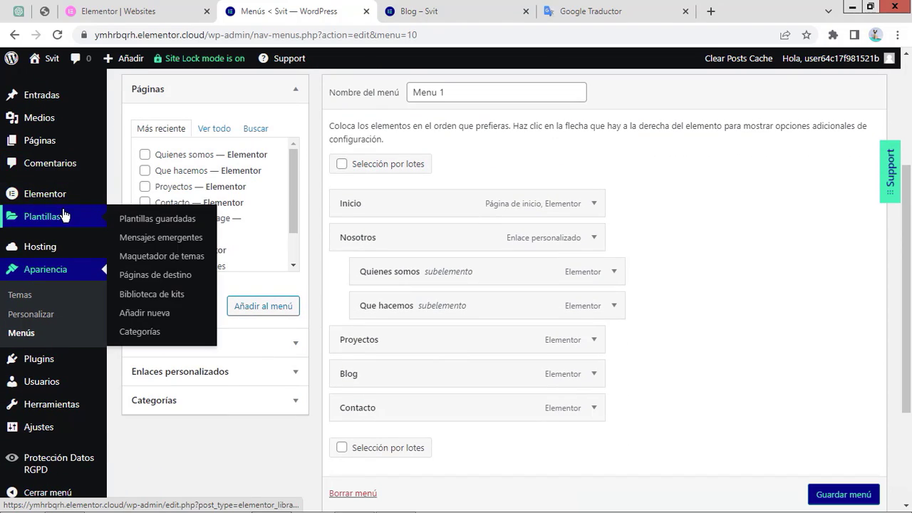
{"action": "left_click", "coordinate": [142, 261]}
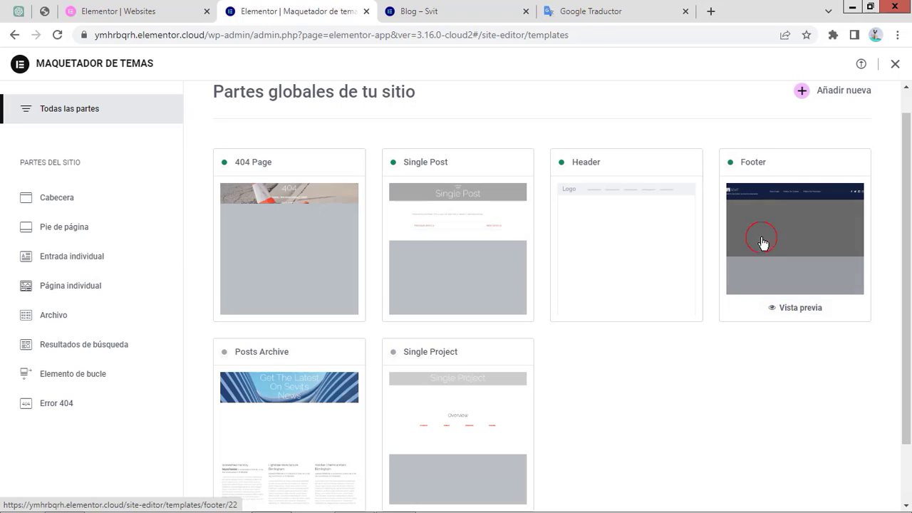
{"action": "left_click", "coordinate": [763, 243]}
{"action": "left_click", "coordinate": [839, 193]}
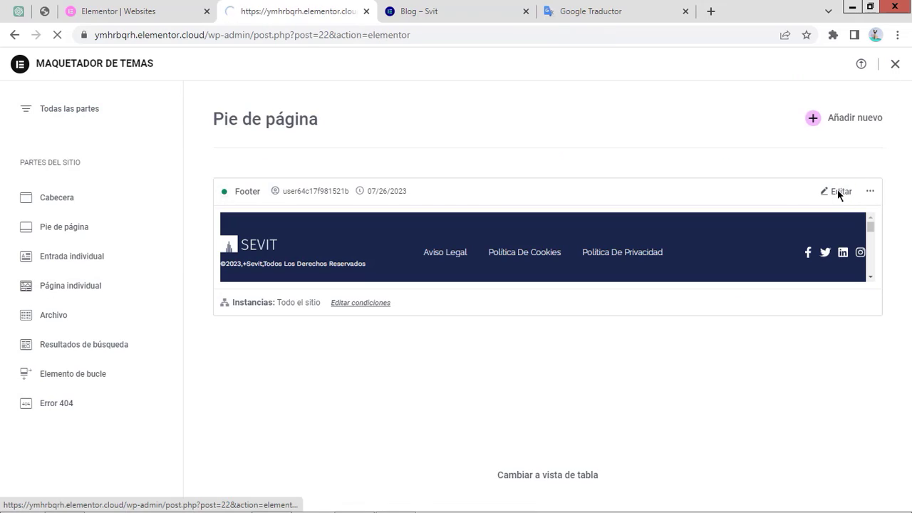
Open the settings of the footer's link menu widget.
{"action": "scroll", "coordinate": [490, 295], "scroll_direction": "down", "scroll_amount": 3}
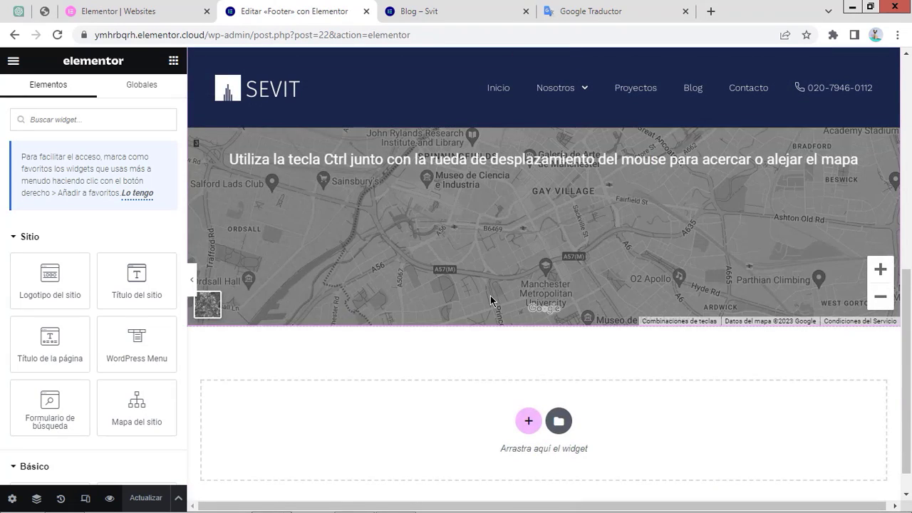
{"action": "scroll", "coordinate": [490, 295], "scroll_direction": "up", "scroll_amount": 6}
{"action": "scroll", "coordinate": [528, 289], "scroll_direction": "down", "scroll_amount": 2}
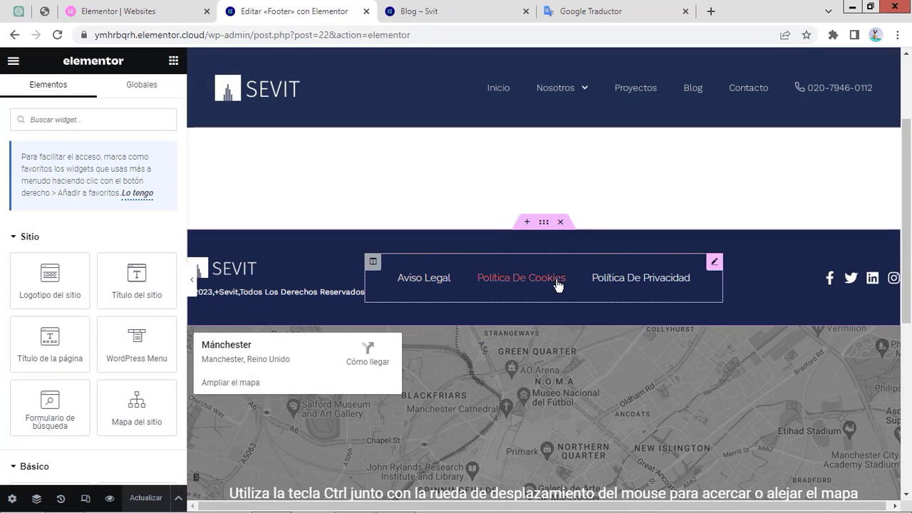
{"action": "left_click", "coordinate": [712, 262]}
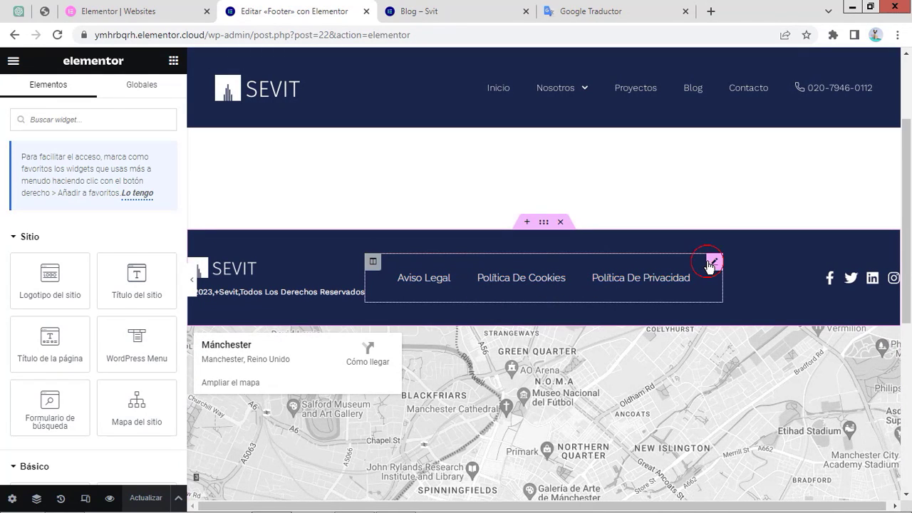
Preview the footer at tablet width and show the menu widget's Estilo settings.
{"action": "left_click", "coordinate": [85, 498]}
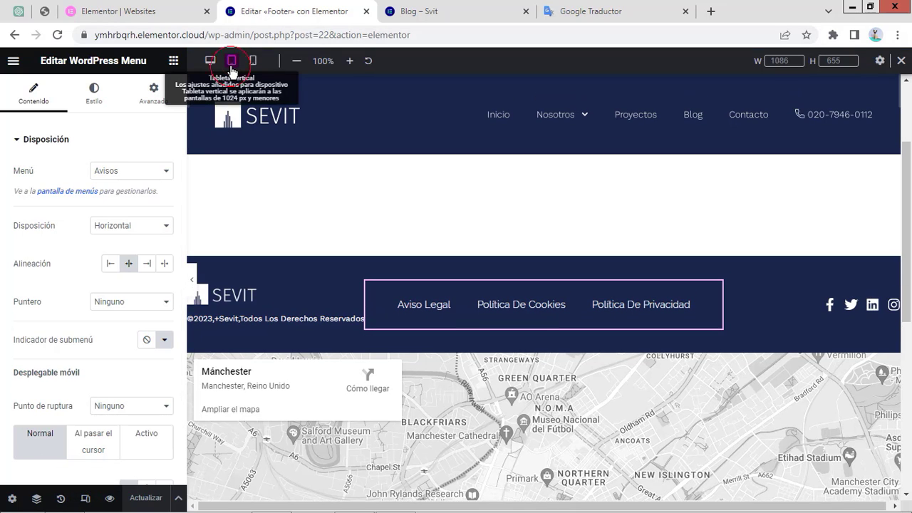
{"action": "left_click", "coordinate": [231, 62]}
{"action": "scroll", "coordinate": [700, 318], "scroll_direction": "down", "scroll_amount": 3}
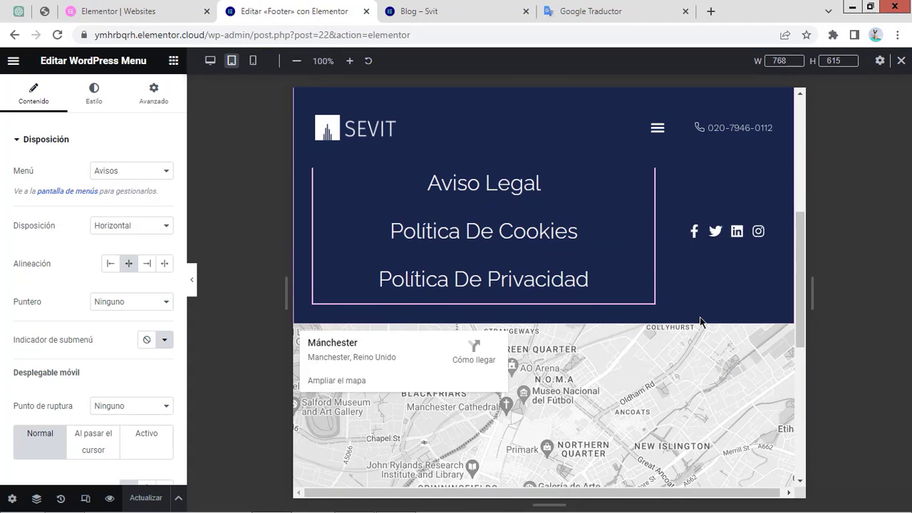
{"action": "scroll", "coordinate": [700, 321], "scroll_direction": "up", "scroll_amount": 2}
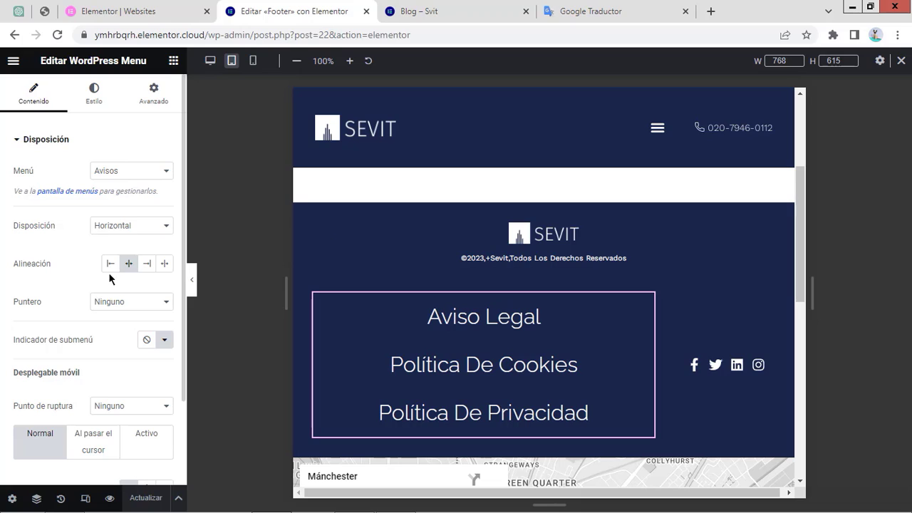
{"action": "left_click", "coordinate": [93, 100]}
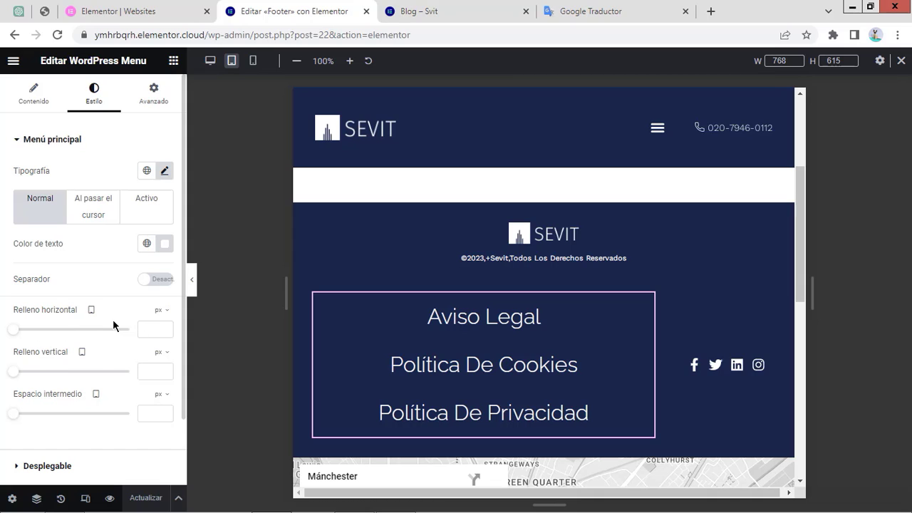
Shrink the footer menu link text to 17 px on tablet and 15 px on mobile.
{"action": "left_click", "coordinate": [163, 171]}
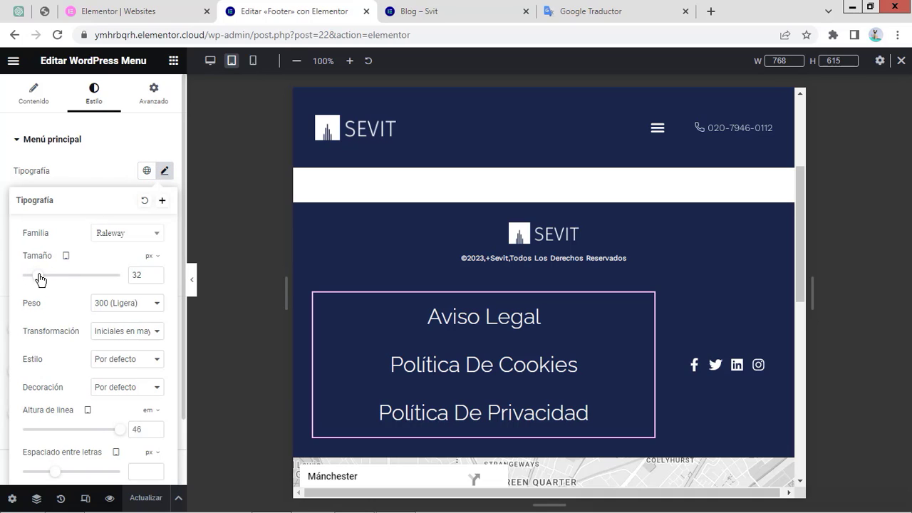
{"action": "left_click_drag", "start_coordinate": [41, 280], "coordinate": [29, 282]}
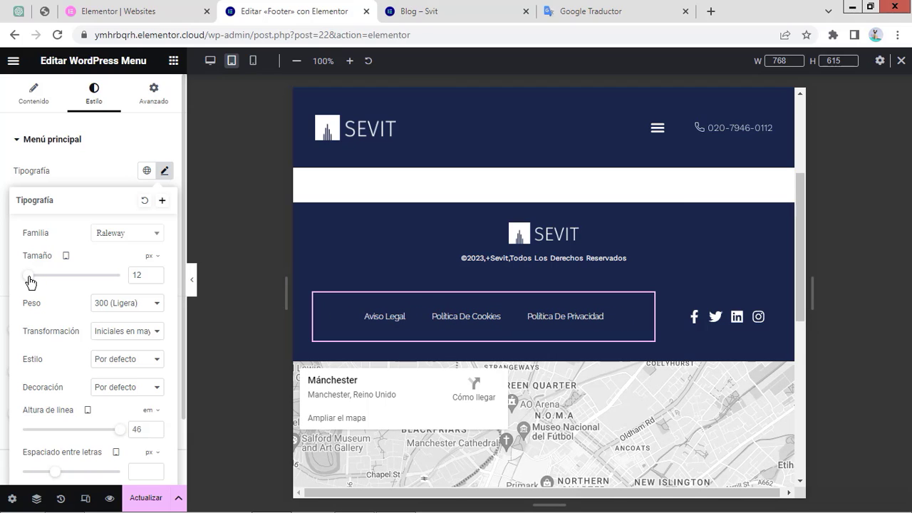
{"action": "left_click", "coordinate": [253, 61]}
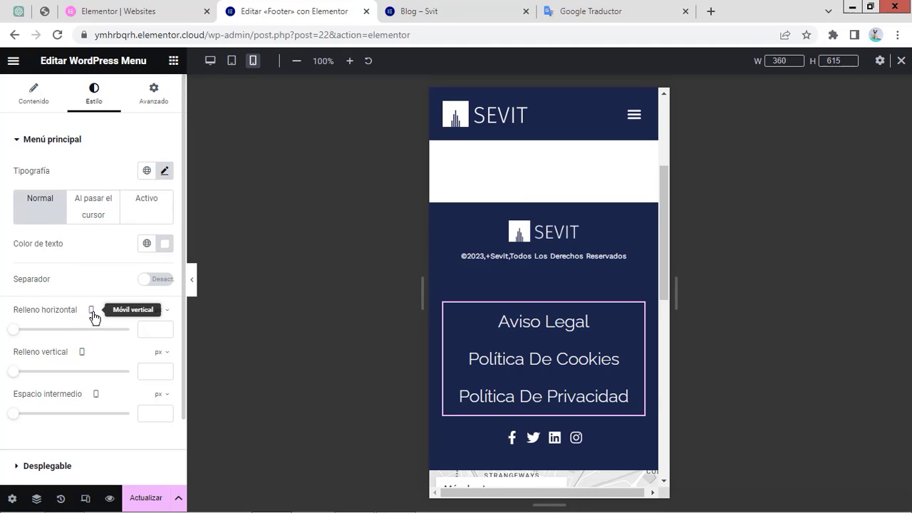
{"action": "left_click", "coordinate": [170, 176]}
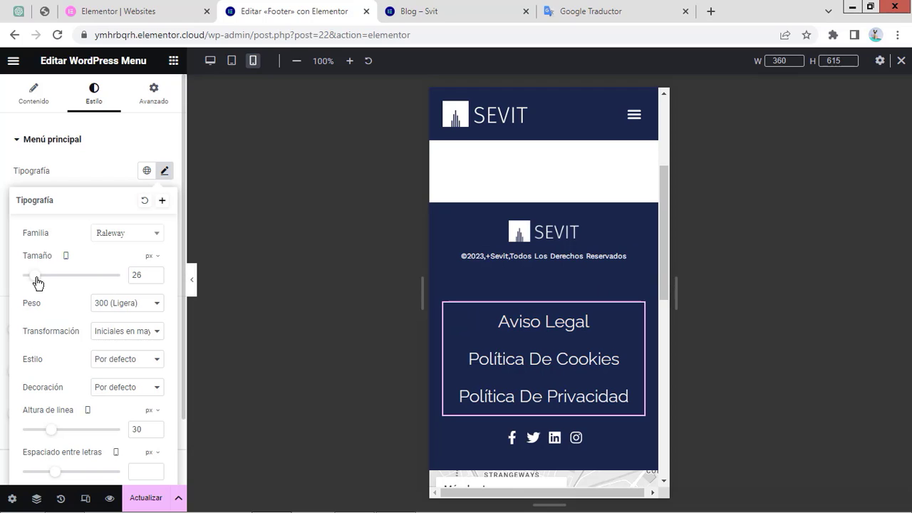
{"action": "mouse_move", "coordinate": [37, 284]}
{"action": "left_mouse_down"}
{"action": "mouse_move", "coordinate": [22, 282]}
{"action": "mouse_move", "coordinate": [30, 287]}
{"action": "left_mouse_up"}
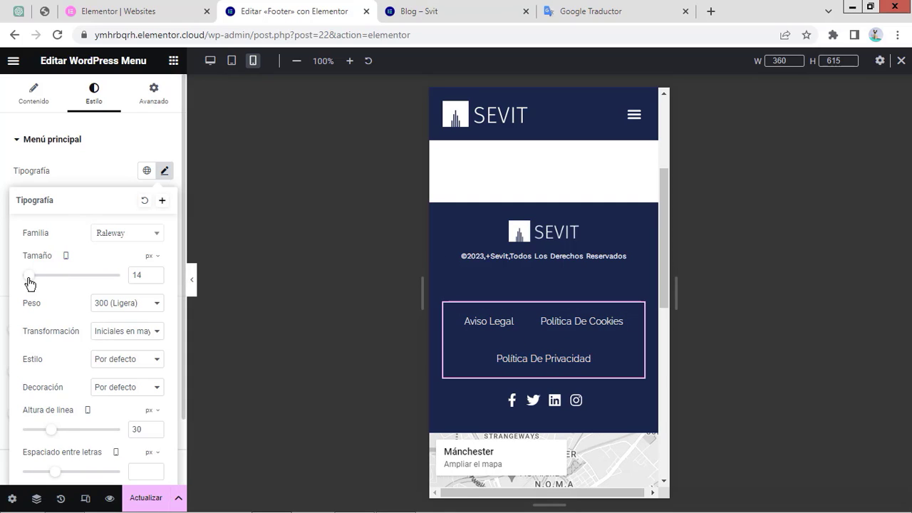
{"action": "left_click_drag", "start_coordinate": [30, 283], "coordinate": [27, 283]}
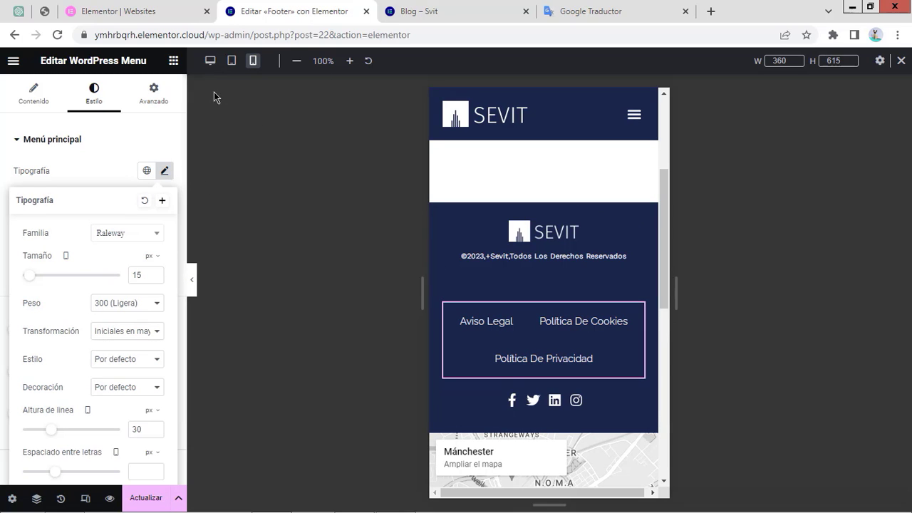
Compare tablet and mobile previews, save the Footer template, and go to the Blog tab.
{"action": "left_click", "coordinate": [232, 60]}
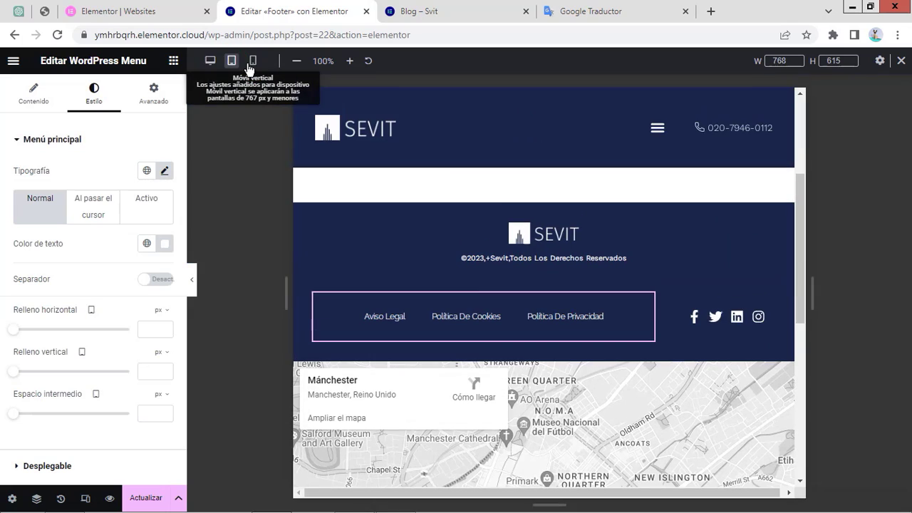
{"action": "left_click", "coordinate": [252, 61]}
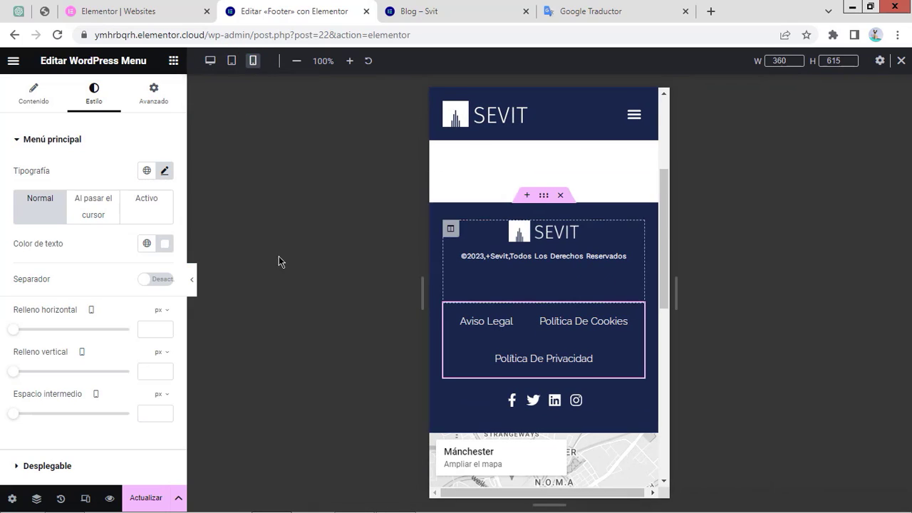
{"action": "left_click", "coordinate": [149, 500]}
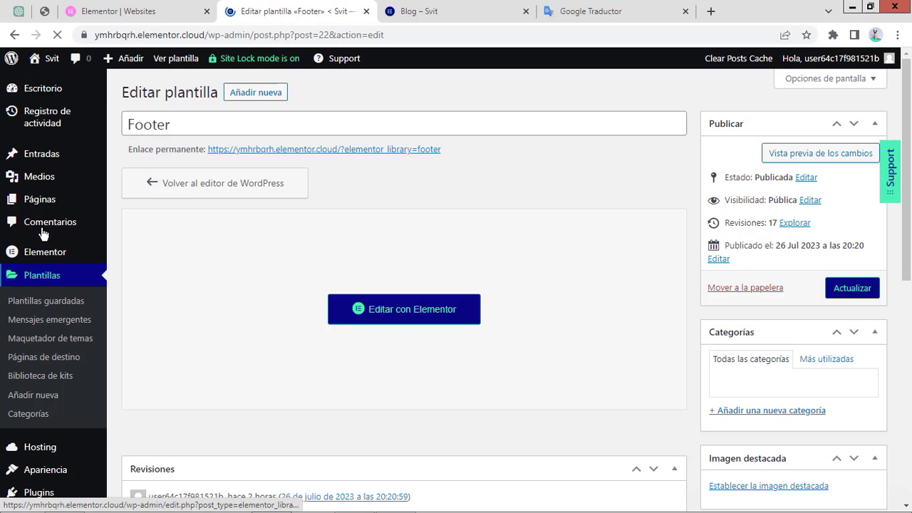
{"action": "left_click", "coordinate": [448, 11]}
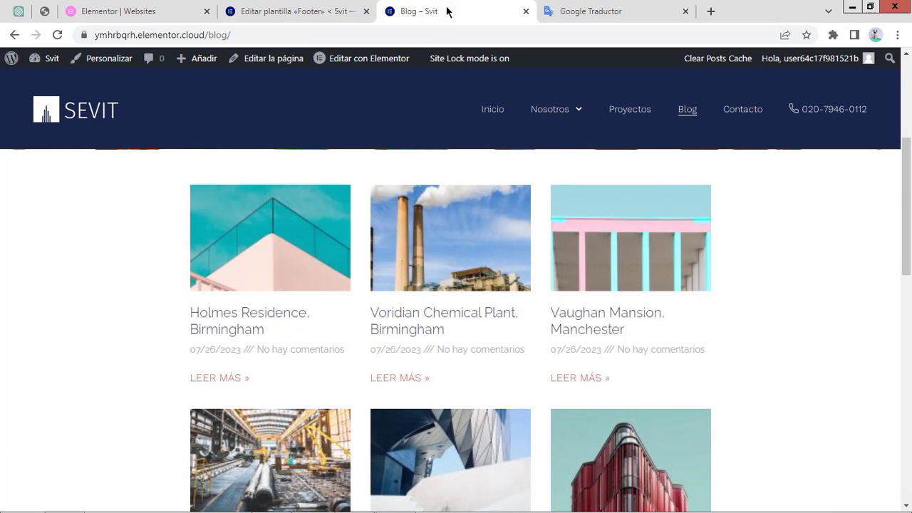
Open the Blog page in Elementor at tablet width and check its navigation menu.
{"action": "left_click", "coordinate": [370, 60]}
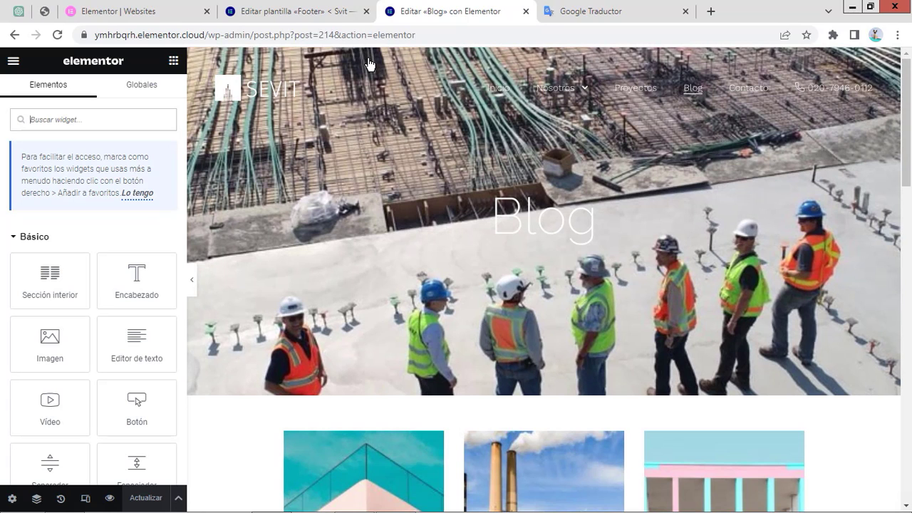
{"action": "scroll", "coordinate": [666, 256], "scroll_direction": "down", "scroll_amount": 3}
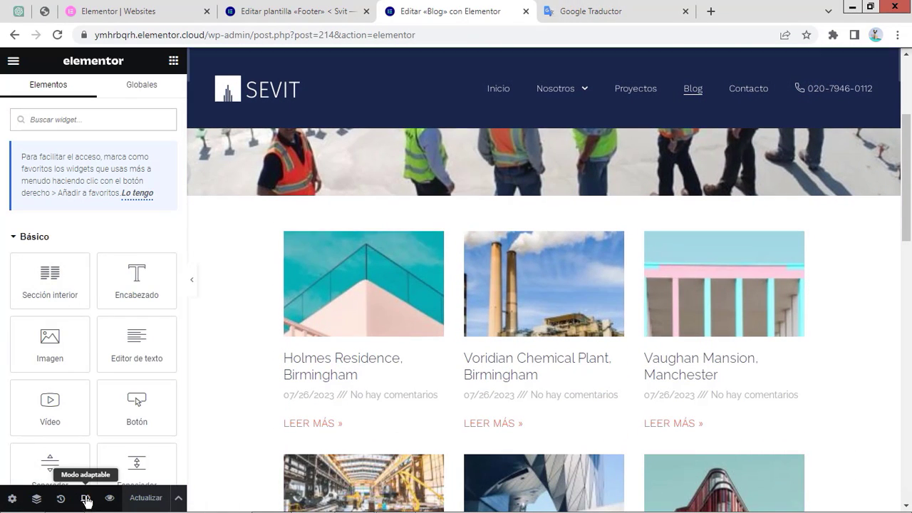
{"action": "left_click", "coordinate": [86, 499]}
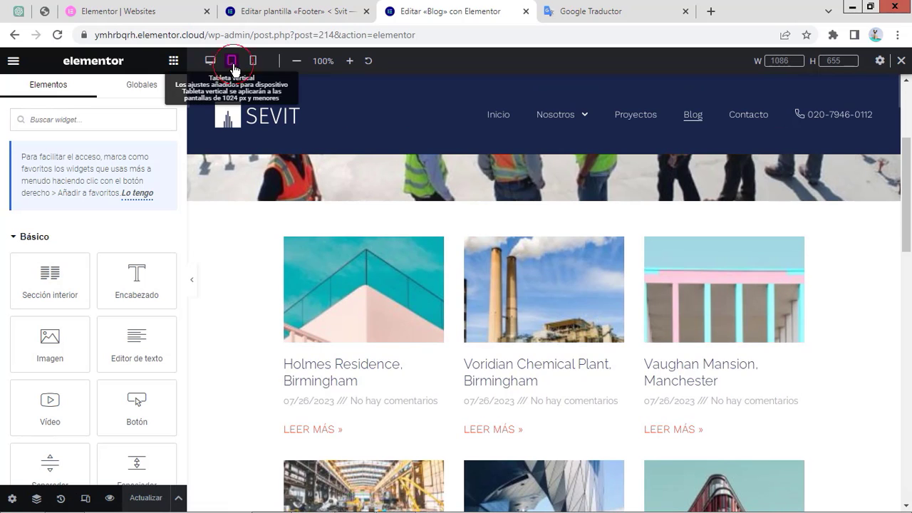
{"action": "left_click", "coordinate": [232, 61]}
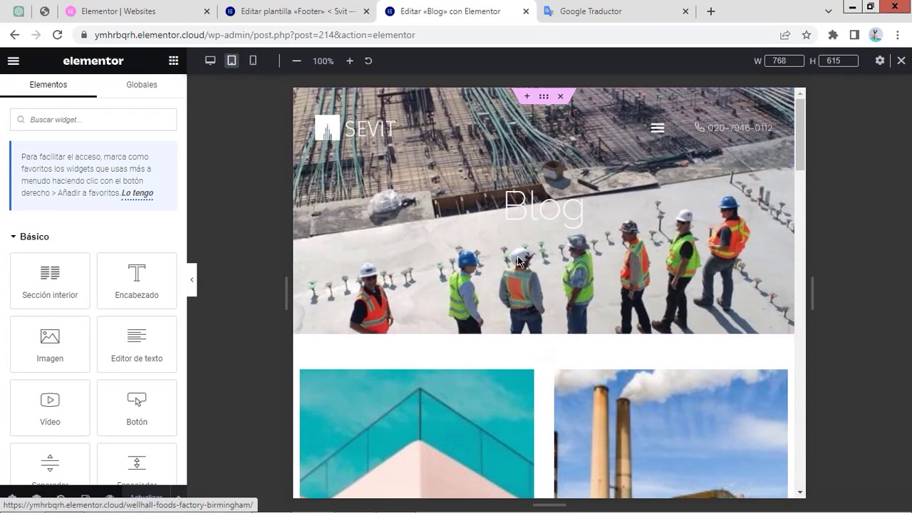
{"action": "scroll", "coordinate": [518, 253], "scroll_direction": "down", "scroll_amount": 2}
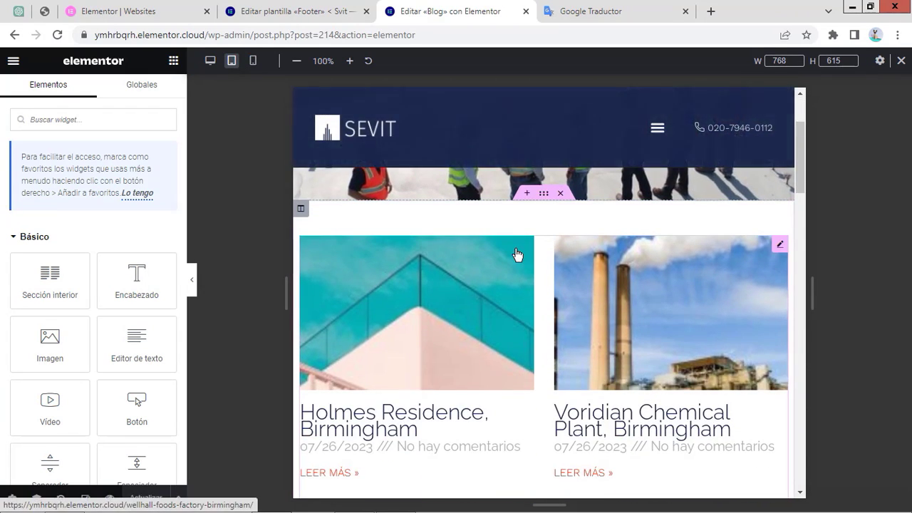
{"action": "left_click", "coordinate": [656, 129]}
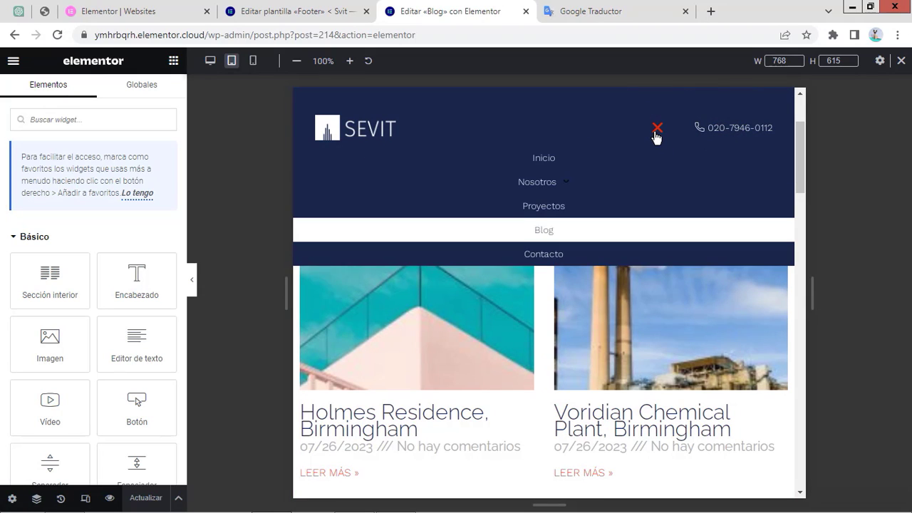
{"action": "left_click", "coordinate": [656, 130]}
{"action": "scroll", "coordinate": [698, 246], "scroll_direction": "down", "scroll_amount": 3}
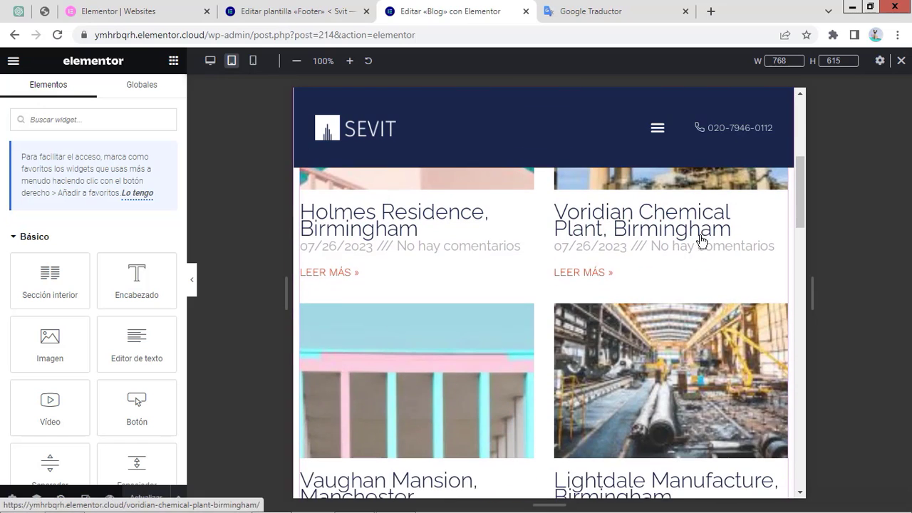
{"action": "scroll", "coordinate": [432, 359], "scroll_direction": "up", "scroll_amount": 2}
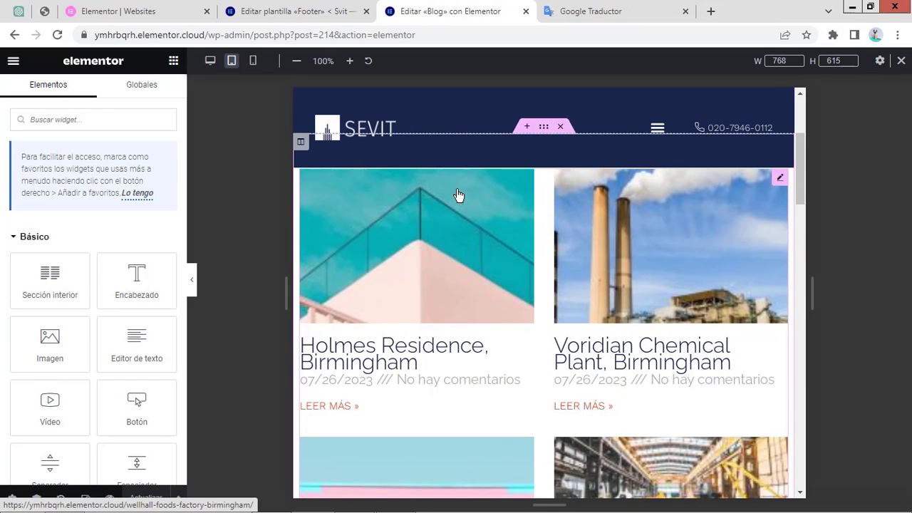
{"action": "scroll", "coordinate": [641, 285], "scroll_direction": "up", "scroll_amount": 1}
Try the posts grid at one column, then restore it to two columns.
{"action": "left_click", "coordinate": [780, 248]}
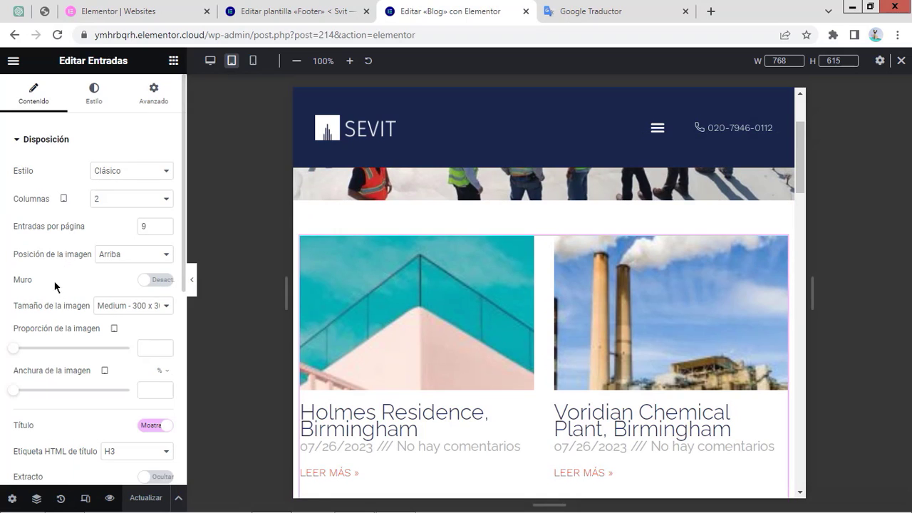
{"action": "scroll", "coordinate": [368, 364], "scroll_direction": "down", "scroll_amount": 2}
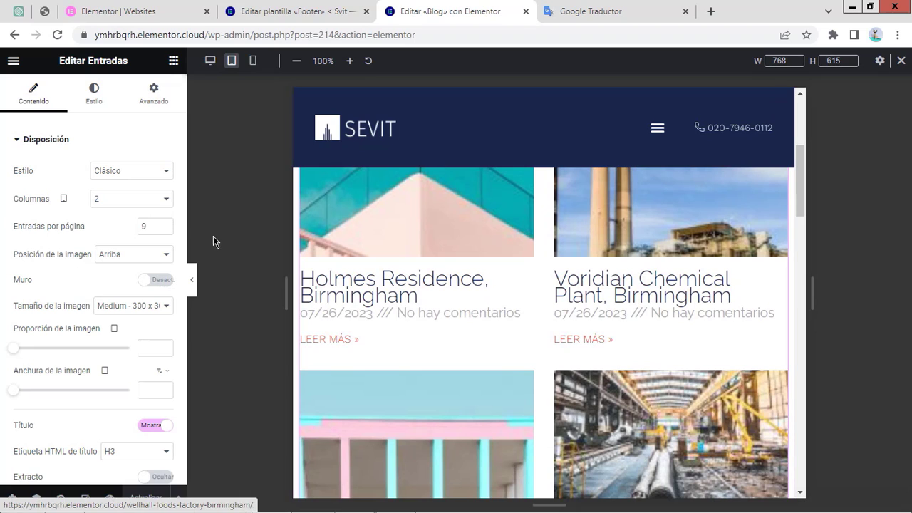
{"action": "left_click", "coordinate": [167, 200]}
{"action": "left_click", "coordinate": [128, 212]}
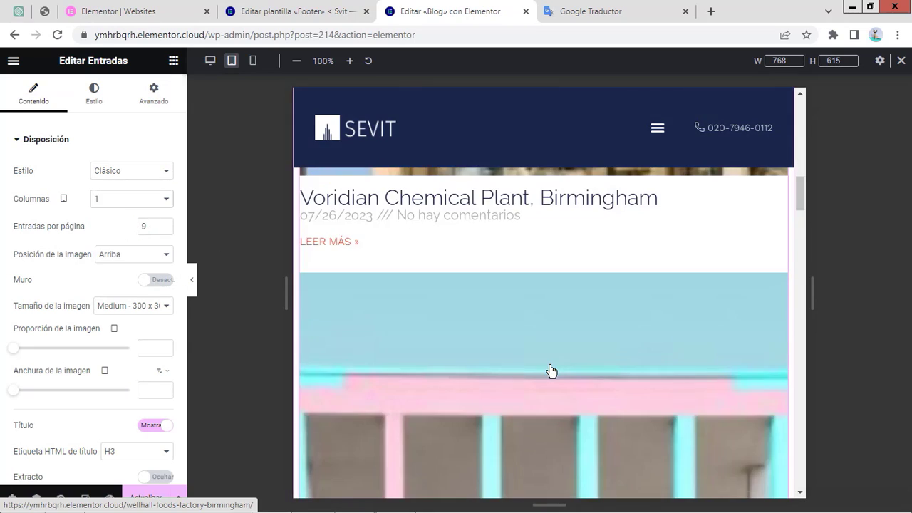
{"action": "scroll", "coordinate": [552, 371], "scroll_direction": "down", "scroll_amount": 3}
{"action": "left_click", "coordinate": [167, 201]}
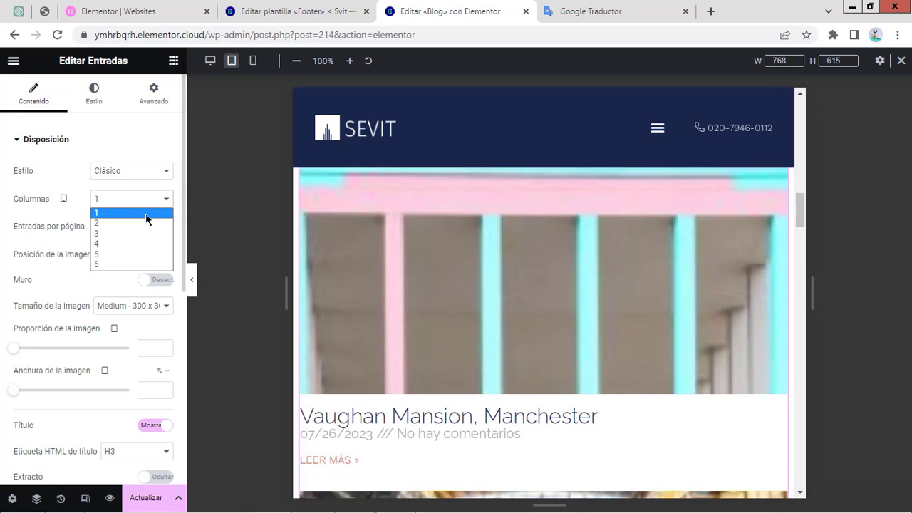
{"action": "left_click", "coordinate": [139, 223]}
{"action": "scroll", "coordinate": [450, 286], "scroll_direction": "up", "scroll_amount": 3}
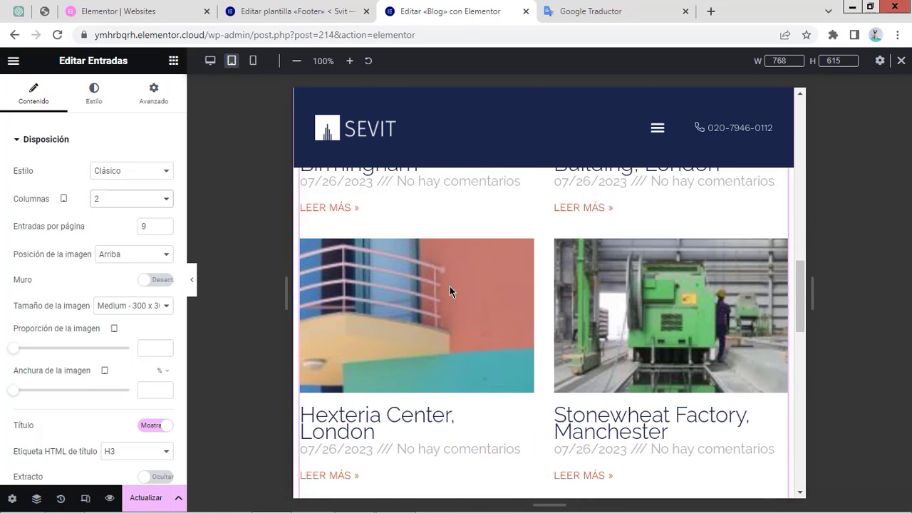
{"action": "scroll", "coordinate": [450, 286], "scroll_direction": "up", "scroll_amount": 10}
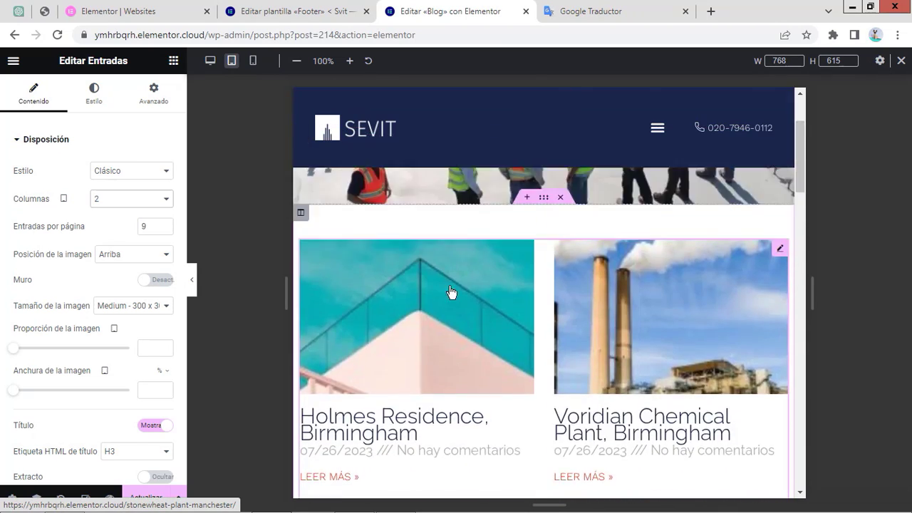
Shrink the blog post titles from 32 to 21 px so each fits one line.
{"action": "scroll", "coordinate": [450, 287], "scroll_direction": "down", "scroll_amount": 2}
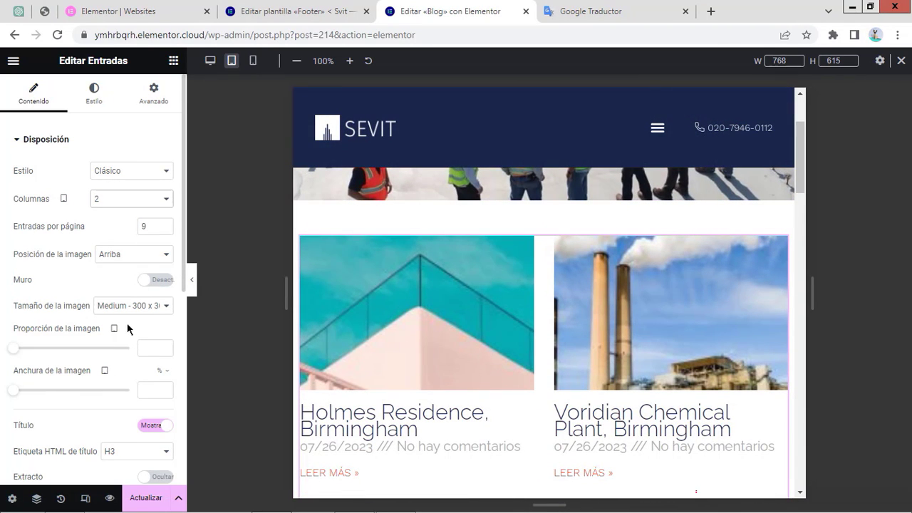
{"action": "left_click", "coordinate": [96, 94]}
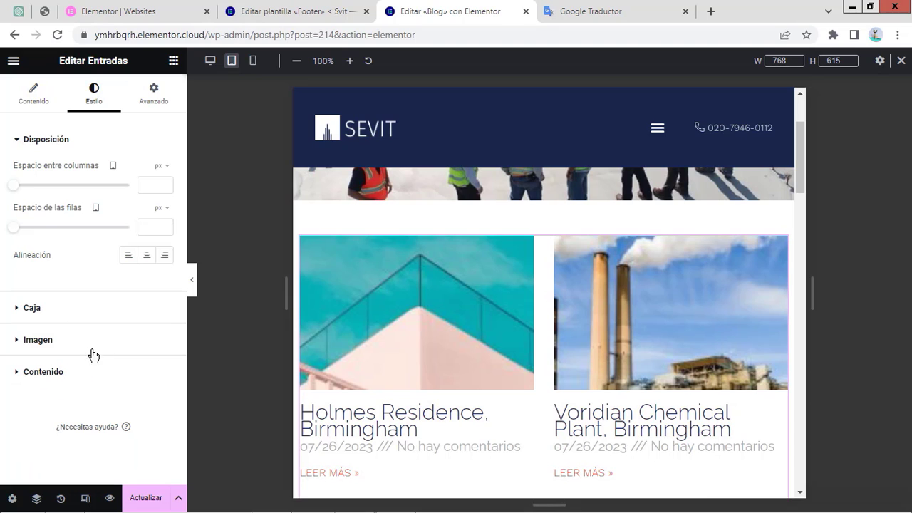
{"action": "left_click", "coordinate": [178, 368]}
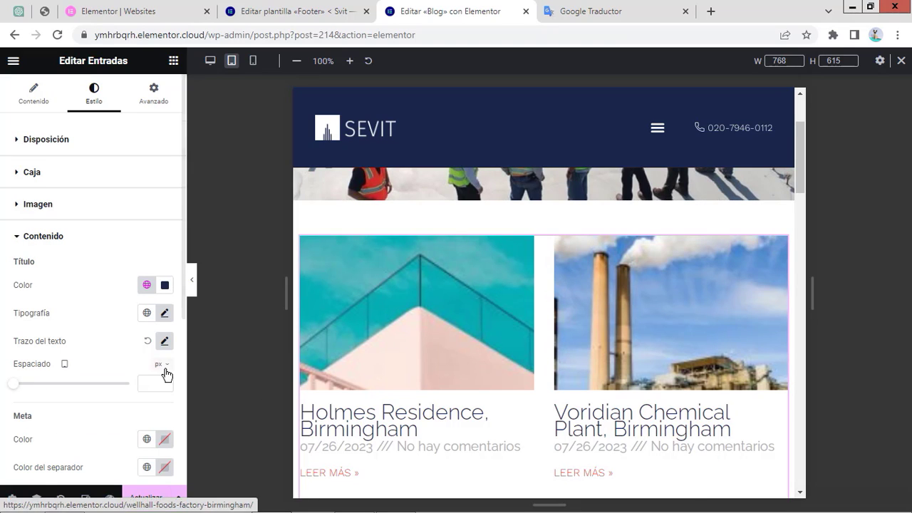
{"action": "scroll", "coordinate": [133, 212], "scroll_direction": "down", "scroll_amount": 2}
{"action": "left_click", "coordinate": [164, 181]}
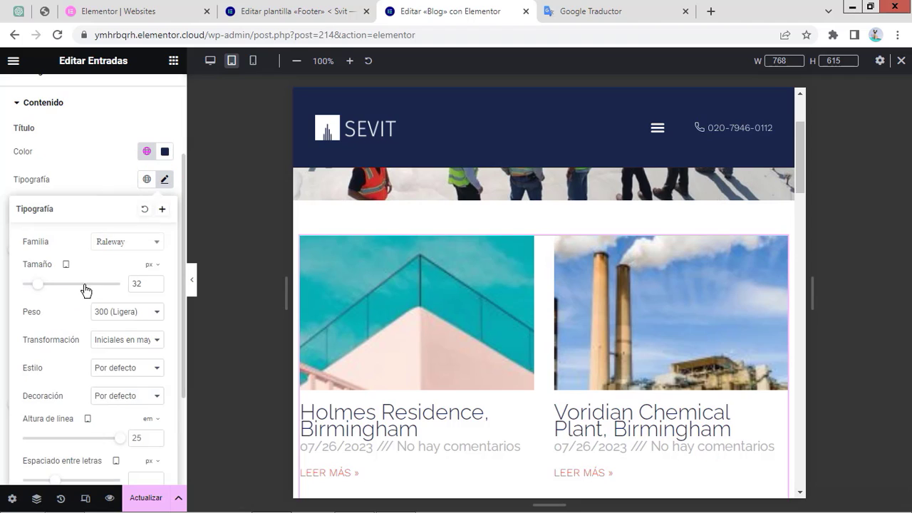
{"action": "left_click", "coordinate": [38, 288]}
{"action": "left_click_drag", "start_coordinate": [37, 288], "coordinate": [33, 288]}
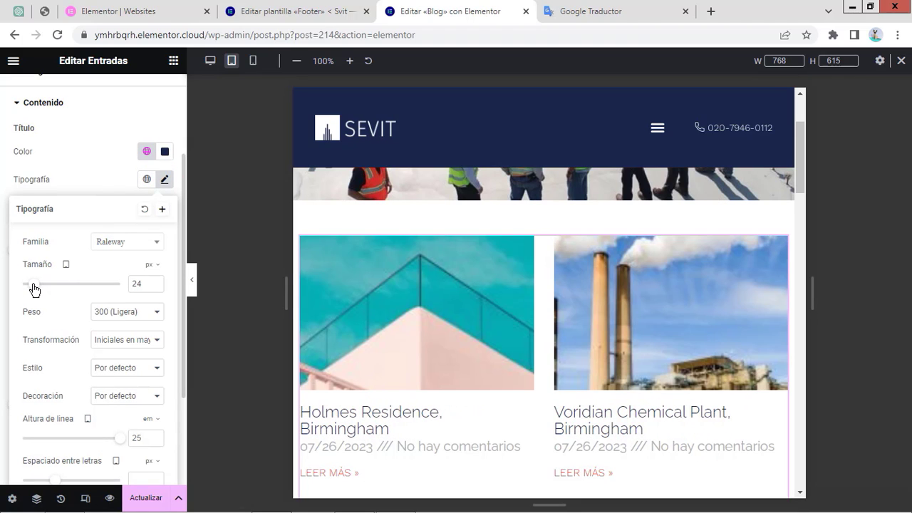
{"action": "left_click_drag", "start_coordinate": [35, 290], "coordinate": [33, 289]}
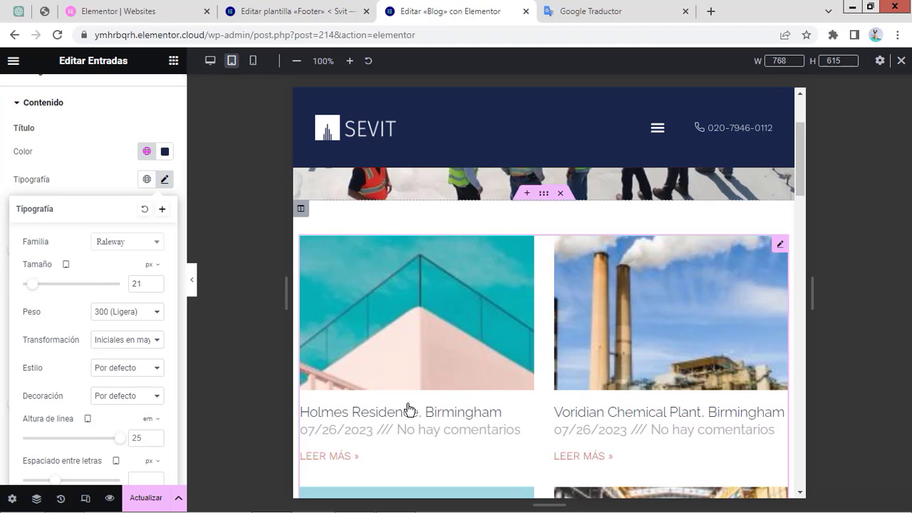
{"action": "scroll", "coordinate": [554, 397], "scroll_direction": "down", "scroll_amount": 3}
{"action": "scroll", "coordinate": [535, 399], "scroll_direction": "up", "scroll_amount": 2}
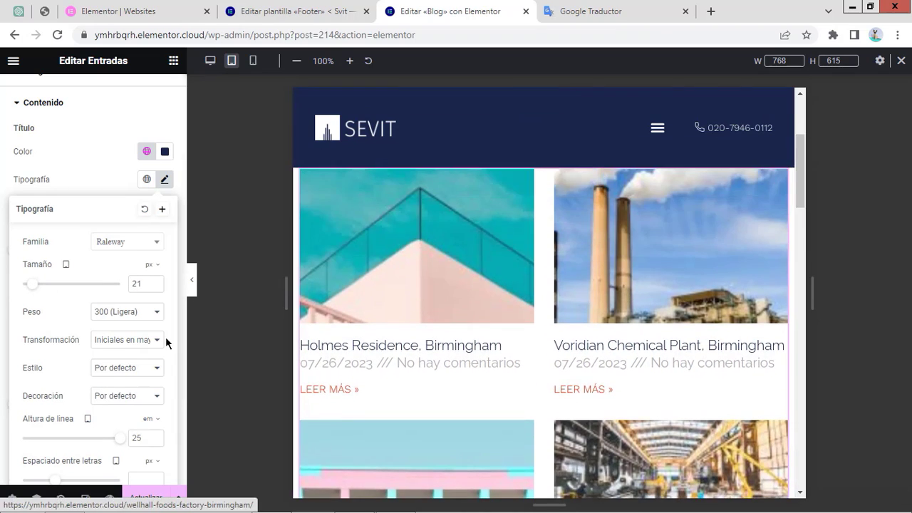
{"action": "left_click", "coordinate": [90, 179]}
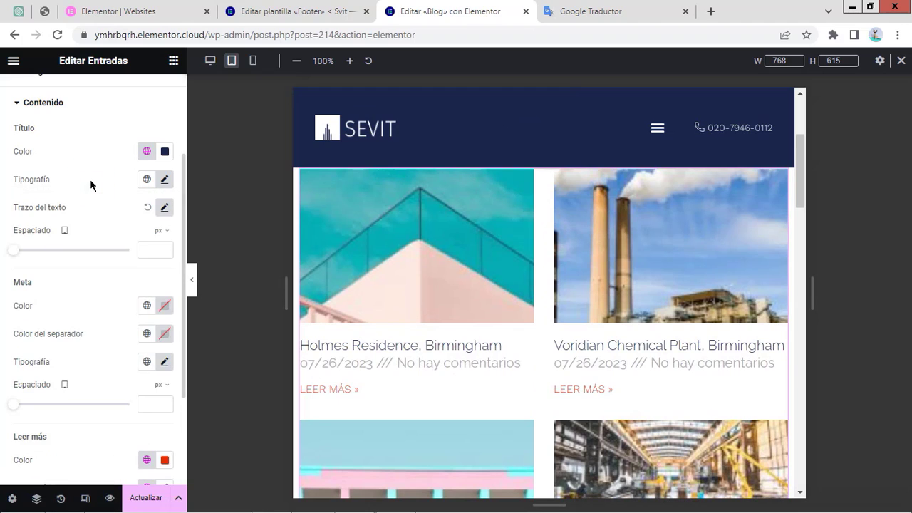
Reduce the post meta text size from 20 to 13 px.
{"action": "left_click", "coordinate": [164, 361]}
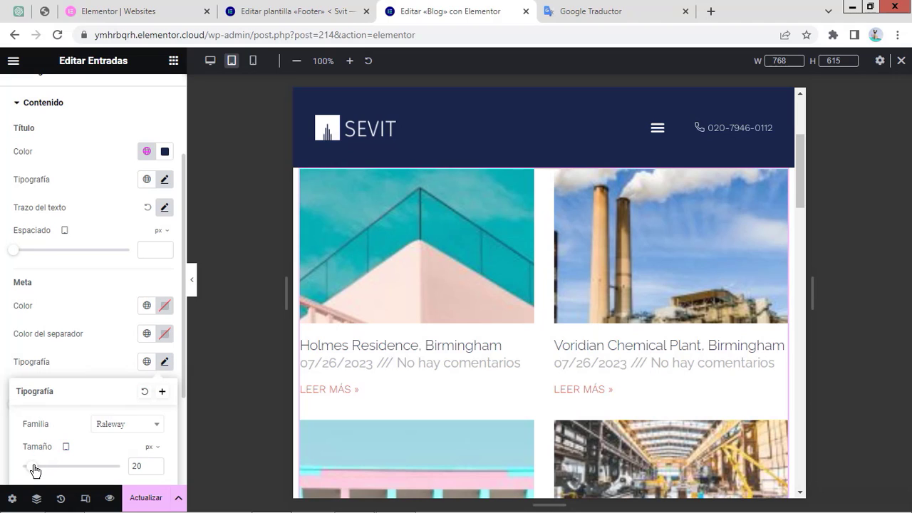
{"action": "left_click_drag", "start_coordinate": [35, 470], "coordinate": [32, 470]}
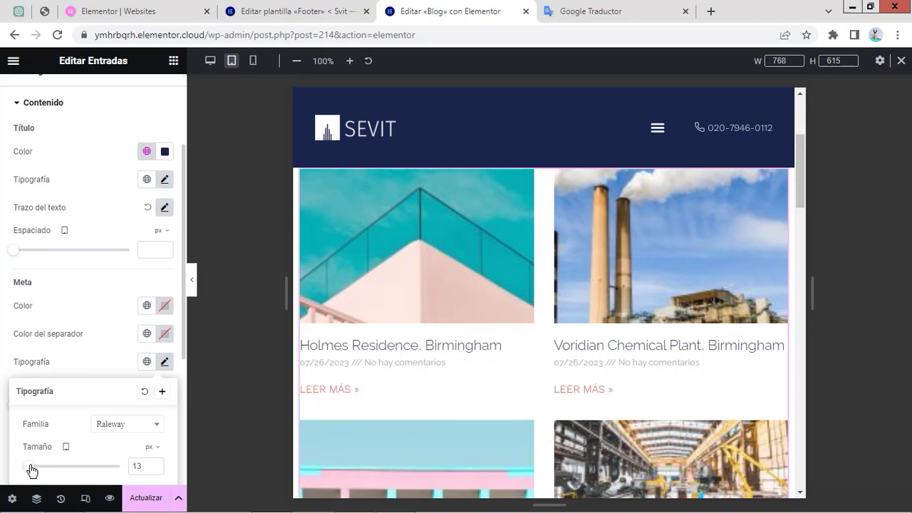
{"action": "left_click", "coordinate": [88, 358]}
{"action": "scroll", "coordinate": [111, 332], "scroll_direction": "down", "scroll_amount": 4}
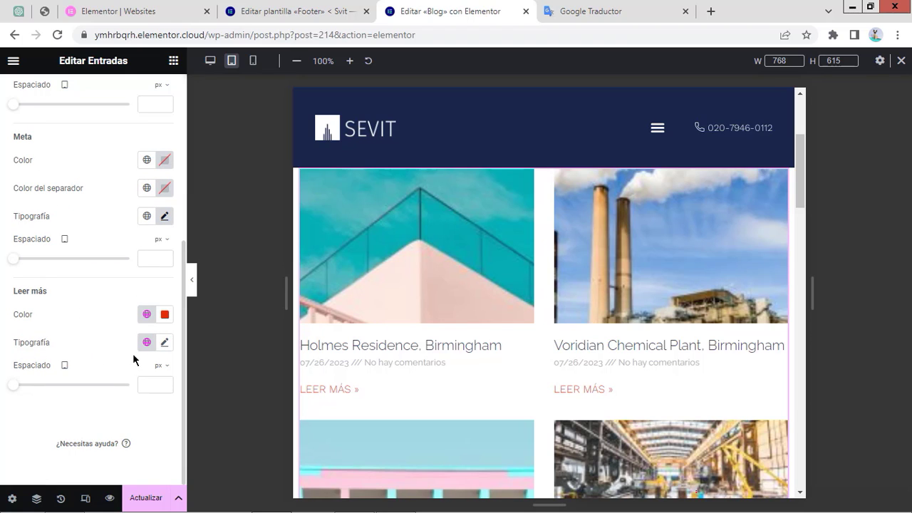
Set the LEER MÁS link text size to 15 px.
{"action": "left_click", "coordinate": [164, 343]}
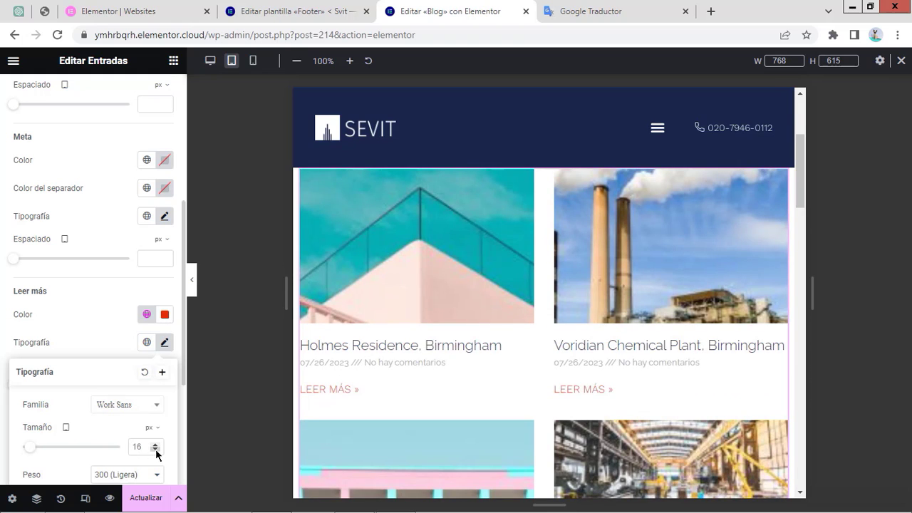
{"action": "key", "text": "BackSpace"}
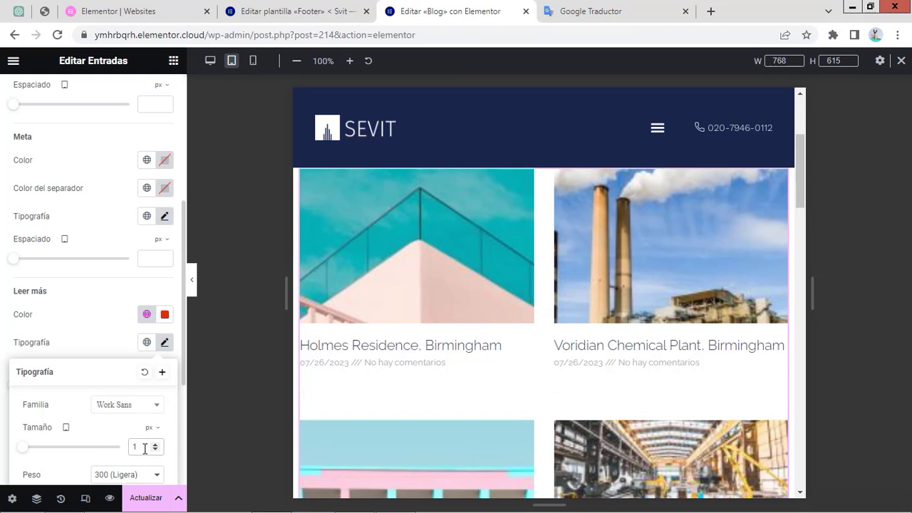
{"action": "type", "text": "5"}
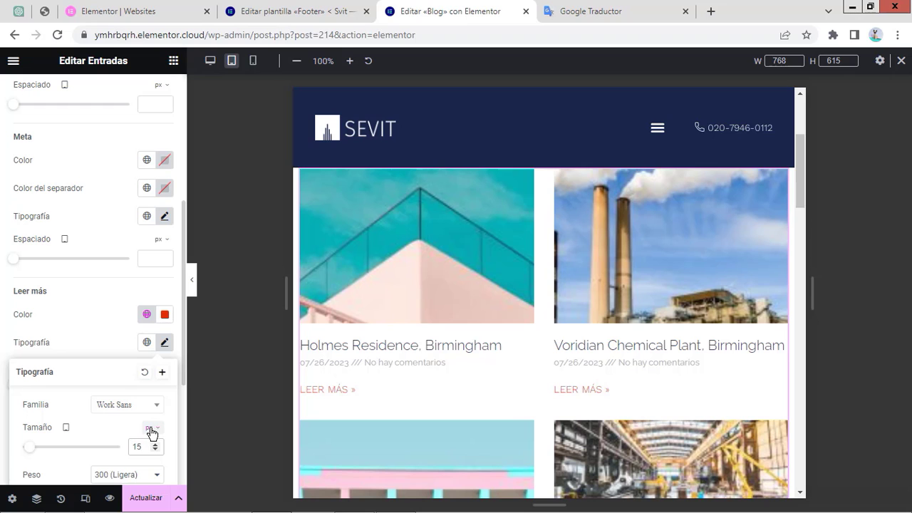
{"action": "left_click", "coordinate": [119, 430]}
{"action": "scroll", "coordinate": [438, 299], "scroll_direction": "up", "scroll_amount": 3}
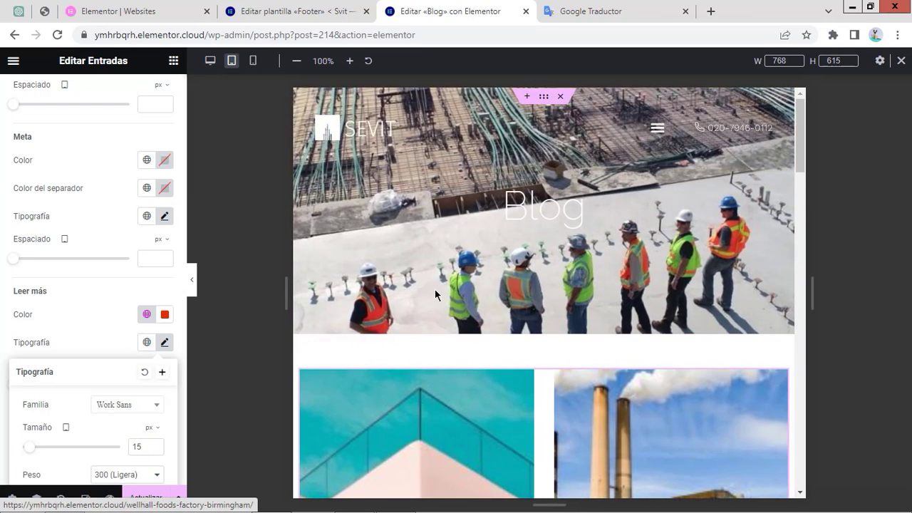
{"action": "scroll", "coordinate": [435, 292], "scroll_direction": "down", "scroll_amount": 10}
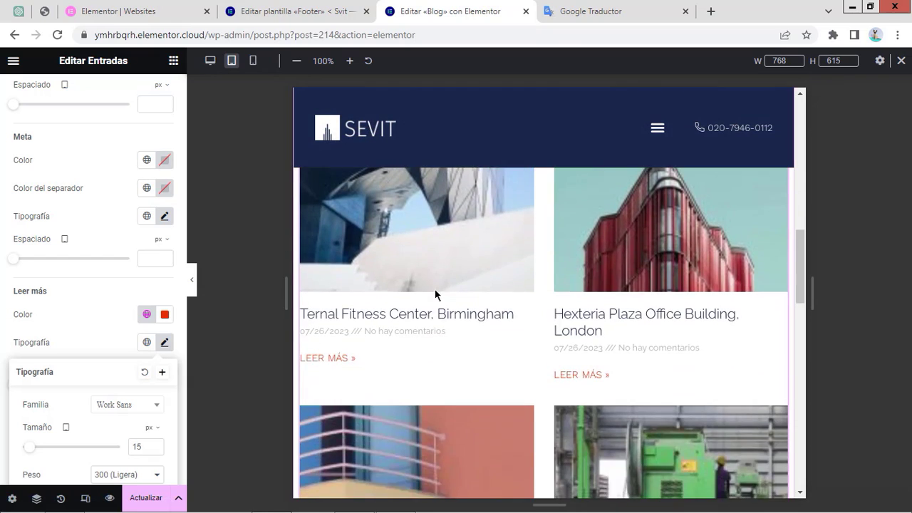
{"action": "scroll", "coordinate": [434, 293], "scroll_direction": "down", "scroll_amount": 8}
{"action": "scroll", "coordinate": [437, 294], "scroll_direction": "up", "scroll_amount": 3}
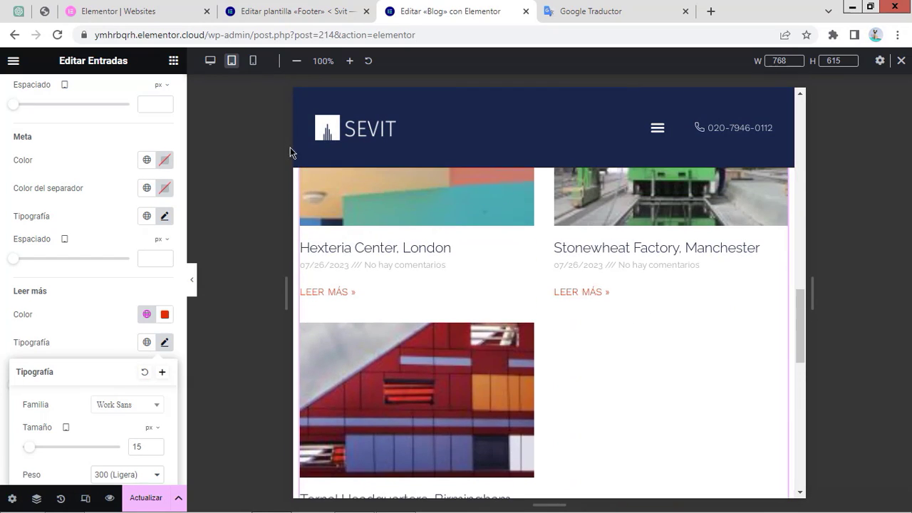
Switch to mobile portrait preview and select the Hero section's style settings via Navigator.
{"action": "left_click", "coordinate": [253, 60]}
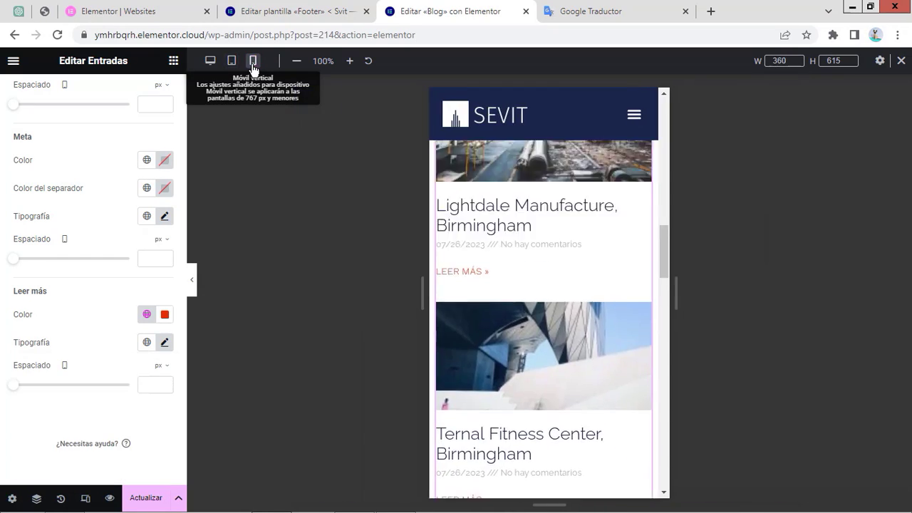
{"action": "scroll", "coordinate": [587, 302], "scroll_direction": "up", "scroll_amount": 15}
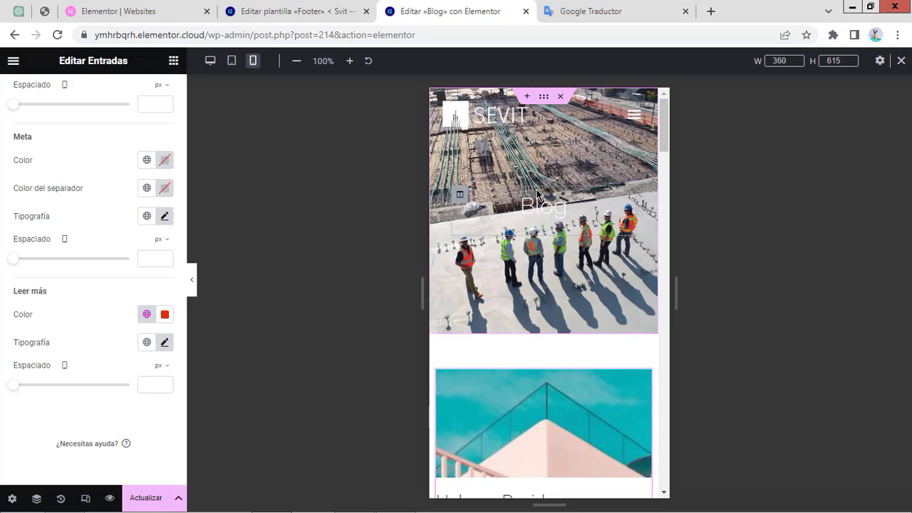
{"action": "left_click", "coordinate": [36, 498]}
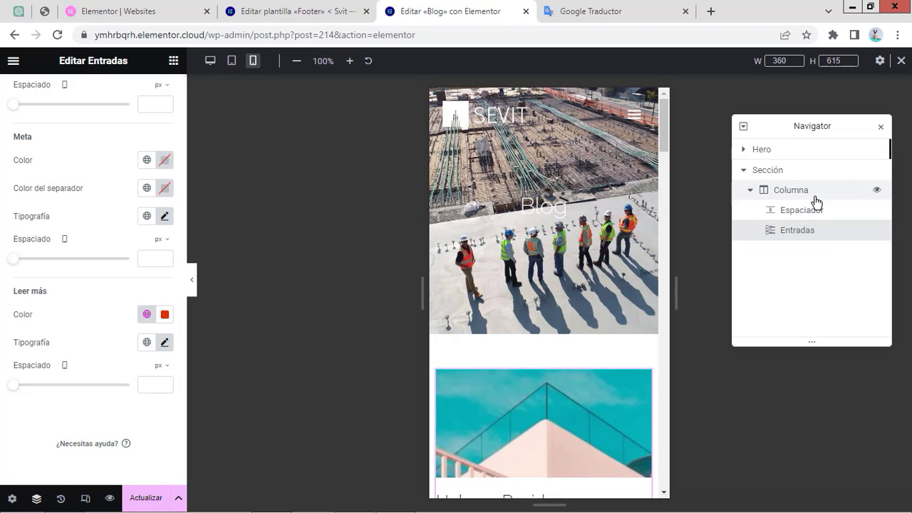
{"action": "left_click", "coordinate": [761, 152]}
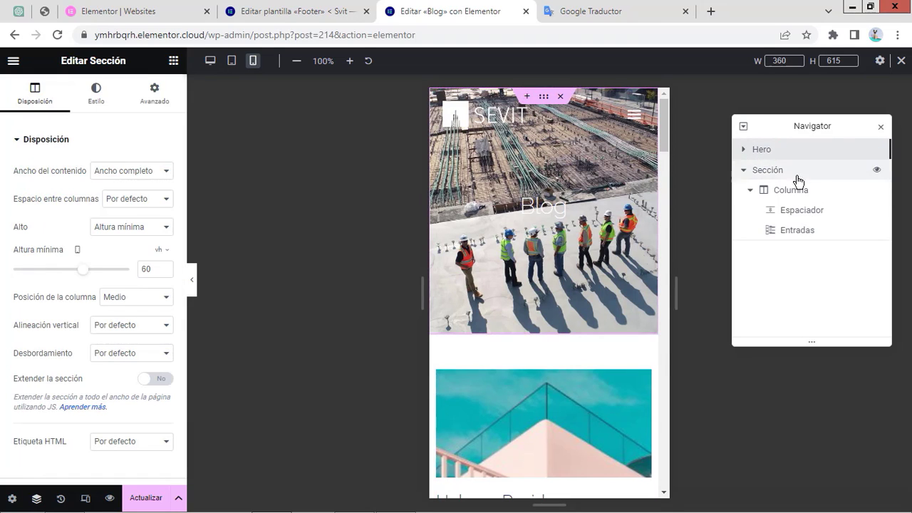
{"action": "left_click", "coordinate": [96, 93]}
Add a classic dark background overlay to the Hero section to dim its photo.
{"action": "scroll", "coordinate": [95, 378], "scroll_direction": "down", "scroll_amount": 2}
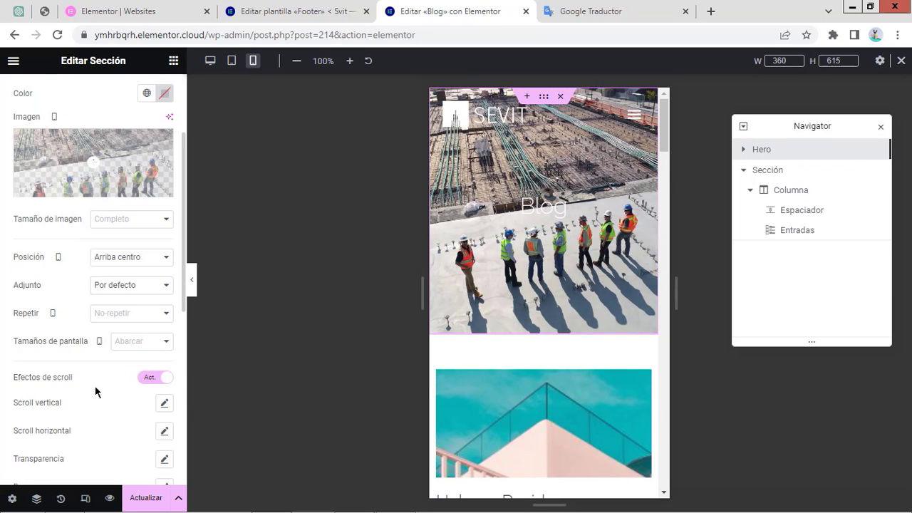
{"action": "scroll", "coordinate": [92, 382], "scroll_direction": "down", "scroll_amount": 4}
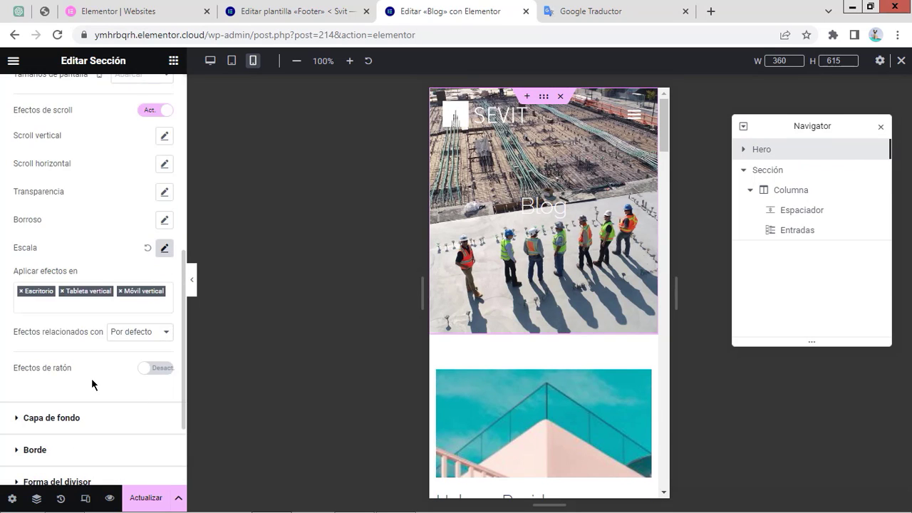
{"action": "left_click", "coordinate": [74, 420]}
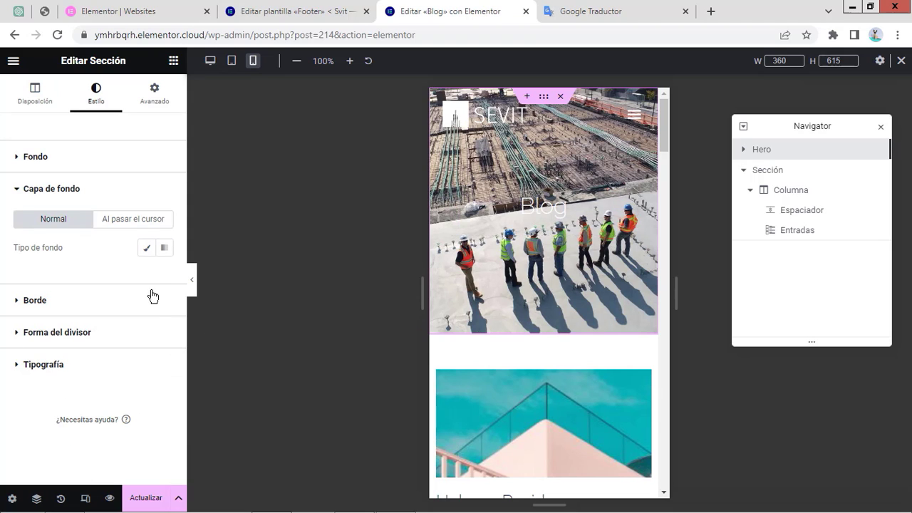
{"action": "left_click", "coordinate": [146, 247]}
{"action": "left_click", "coordinate": [165, 275]}
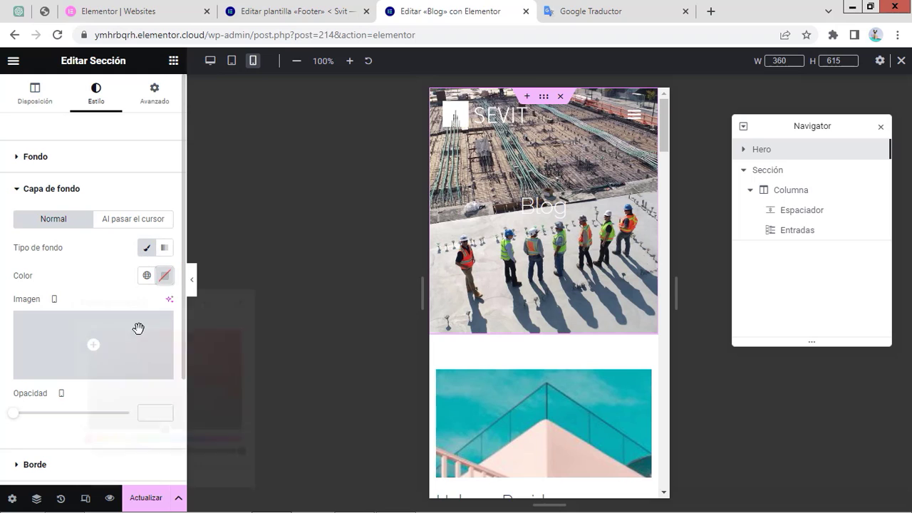
{"action": "left_click_drag", "start_coordinate": [112, 352], "coordinate": [109, 398]}
{"action": "left_click", "coordinate": [124, 188]}
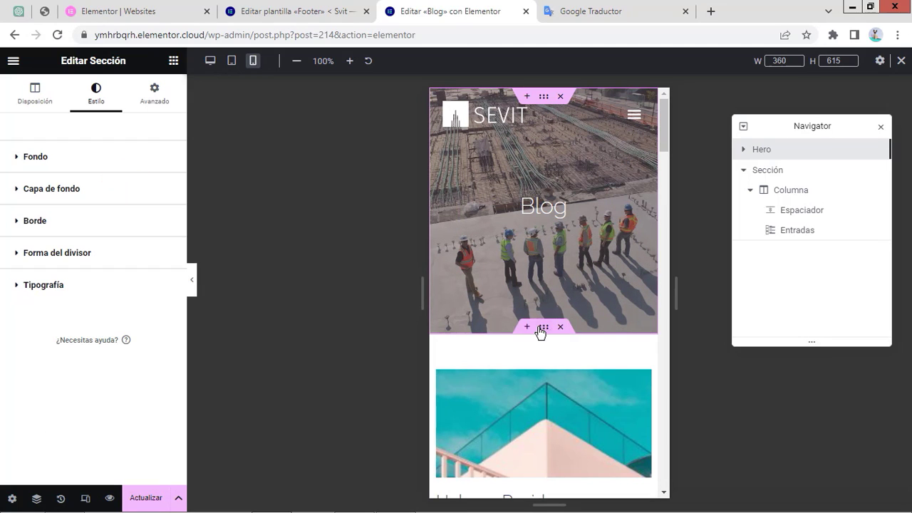
Scroll through the mobile preview to review the Blog page with its darkened hero.
{"action": "scroll", "coordinate": [562, 403], "scroll_direction": "down", "scroll_amount": 4}
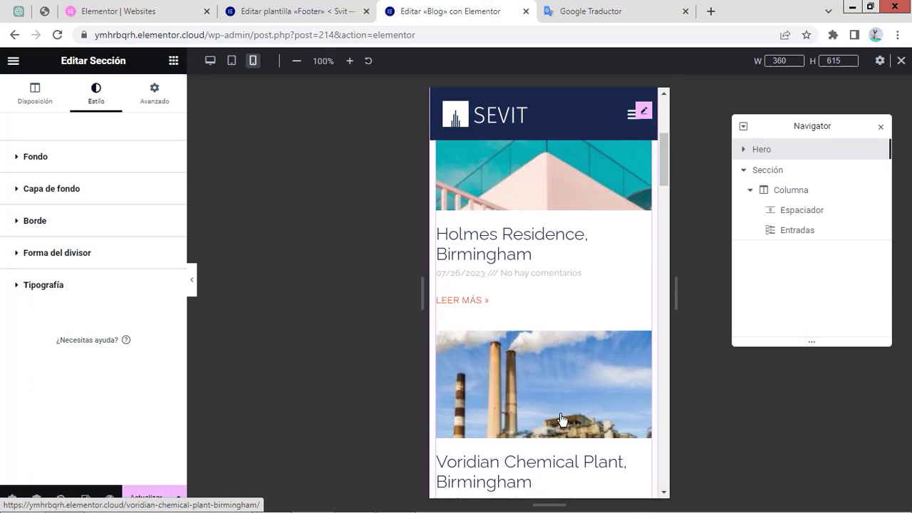
{"action": "scroll", "coordinate": [562, 419], "scroll_direction": "down", "scroll_amount": 20}
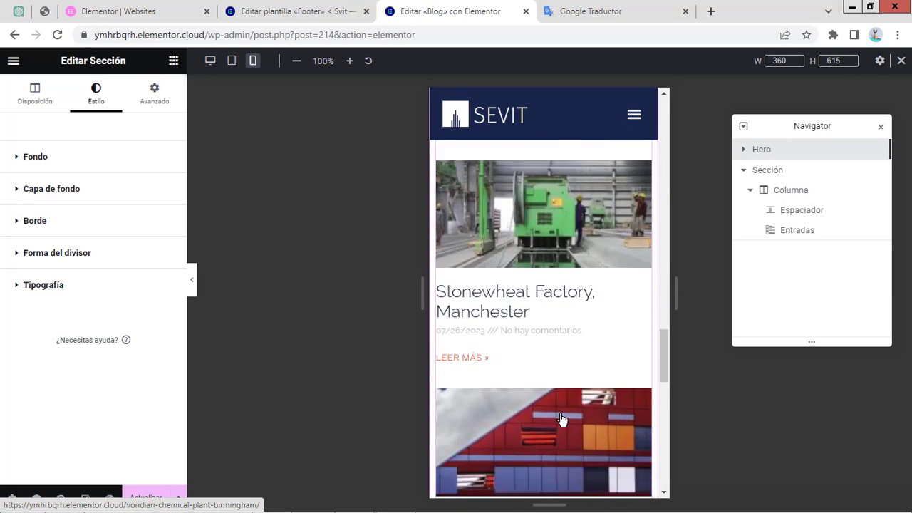
{"action": "scroll", "coordinate": [562, 419], "scroll_direction": "down", "scroll_amount": 8}
{"action": "scroll", "coordinate": [561, 419], "scroll_direction": "up", "scroll_amount": 4}
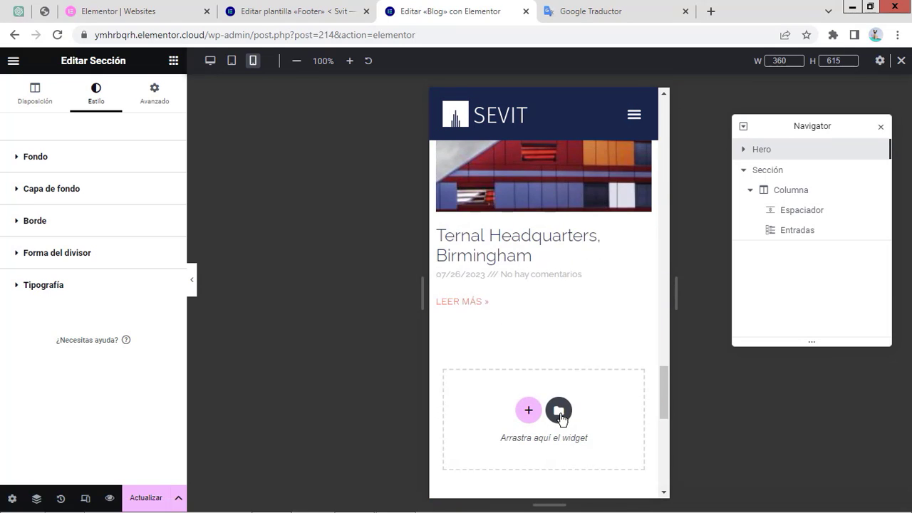
{"action": "scroll", "coordinate": [561, 415], "scroll_direction": "down", "scroll_amount": 4}
{"action": "scroll", "coordinate": [541, 271], "scroll_direction": "up", "scroll_amount": 1}
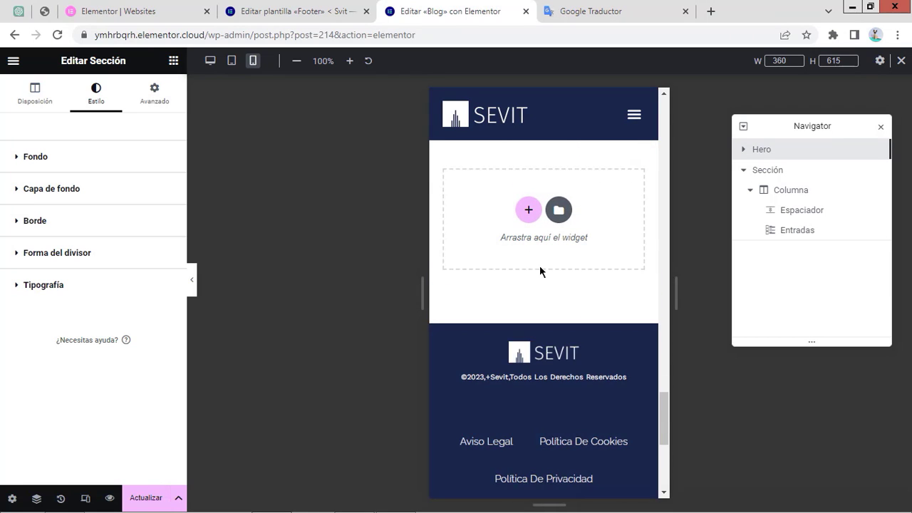
{"action": "scroll", "coordinate": [510, 225], "scroll_direction": "up", "scroll_amount": 5}
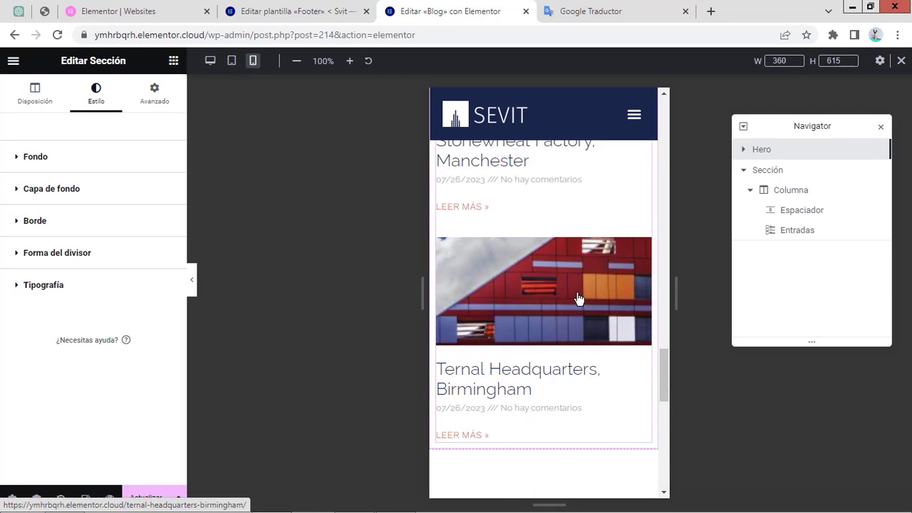
{"action": "scroll", "coordinate": [527, 397], "scroll_direction": "up", "scroll_amount": 4}
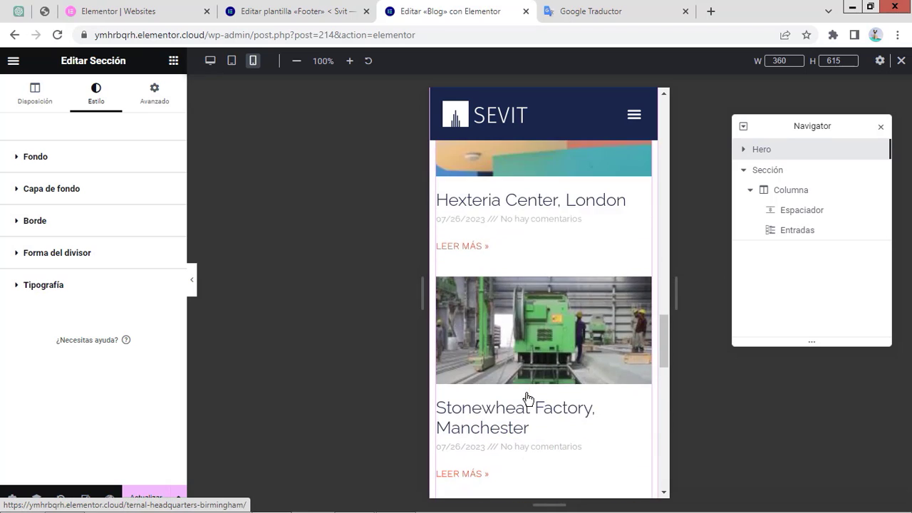
{"action": "scroll", "coordinate": [526, 398], "scroll_direction": "up", "scroll_amount": 10}
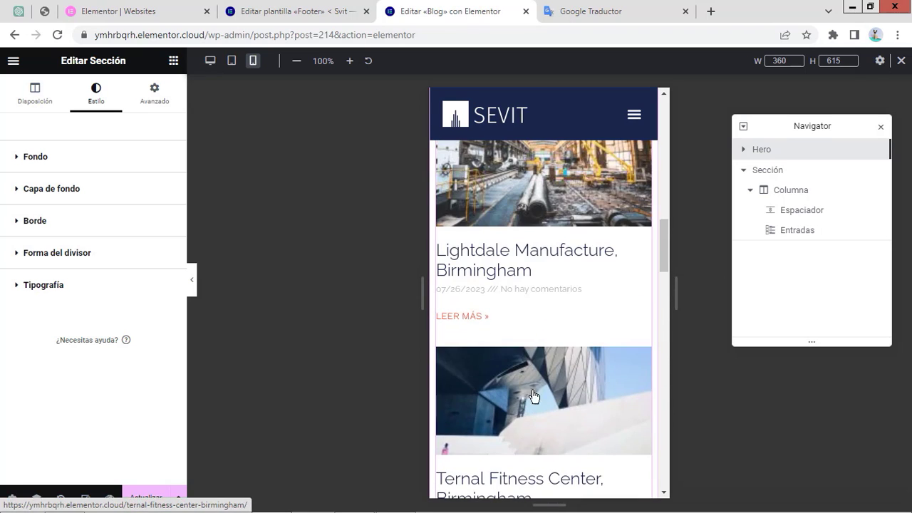
Check the hero's background settings, then save the Blog page and close its editor tab.
{"action": "left_click", "coordinate": [16, 163]}
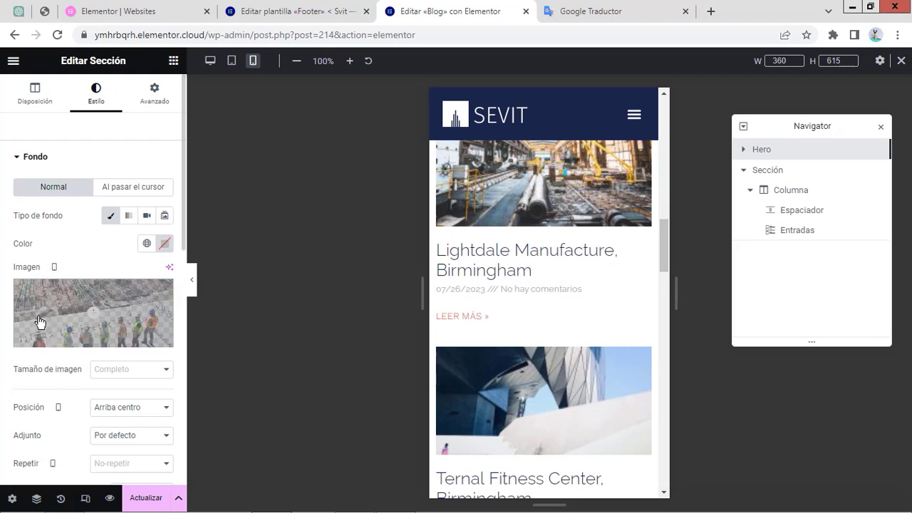
{"action": "mouse_move", "coordinate": [77, 294]}
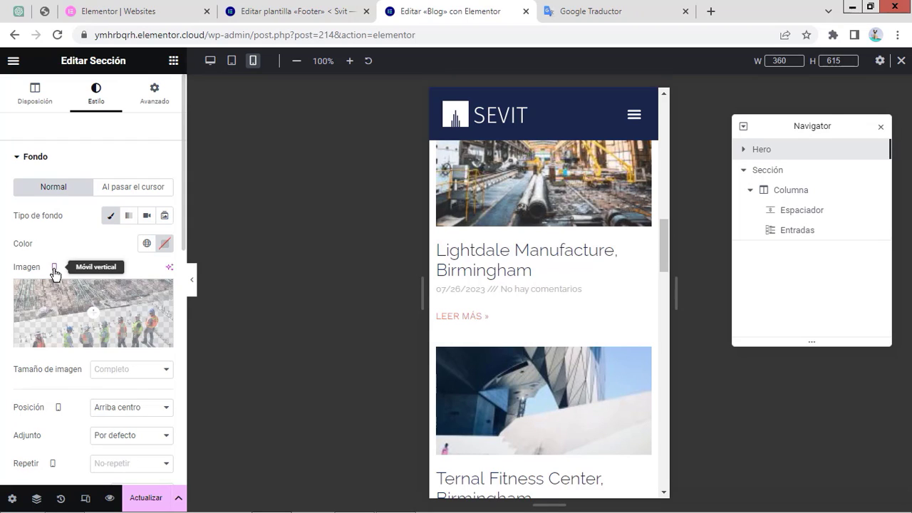
{"action": "scroll", "coordinate": [57, 417], "scroll_direction": "down", "scroll_amount": 2}
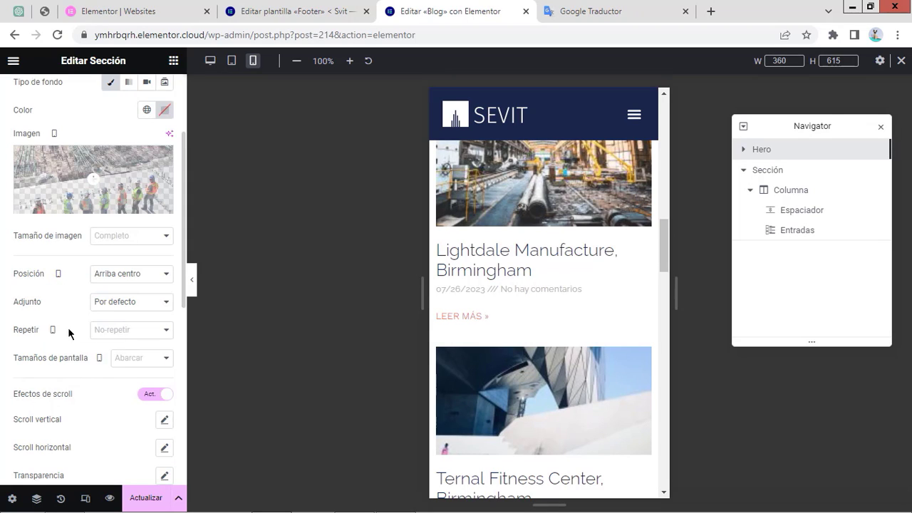
{"action": "scroll", "coordinate": [508, 363], "scroll_direction": "up", "scroll_amount": 3}
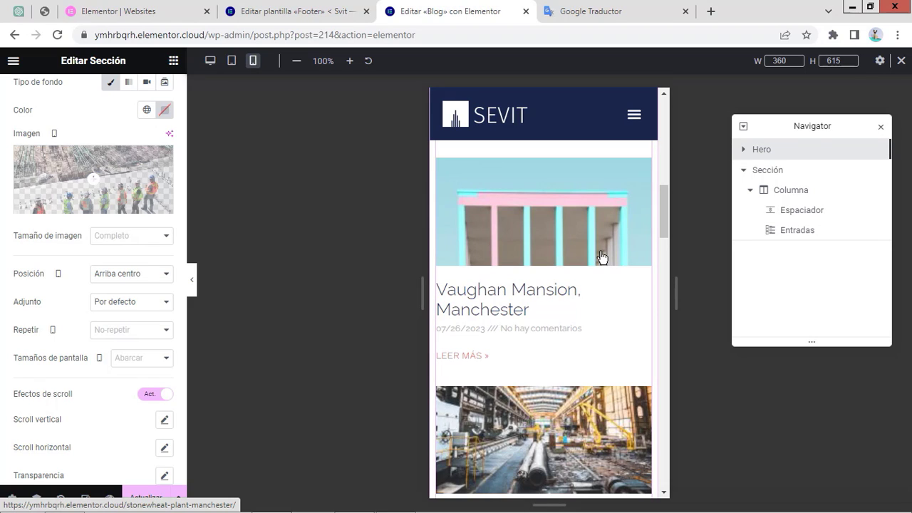
{"action": "scroll", "coordinate": [508, 381], "scroll_direction": "down", "scroll_amount": 8}
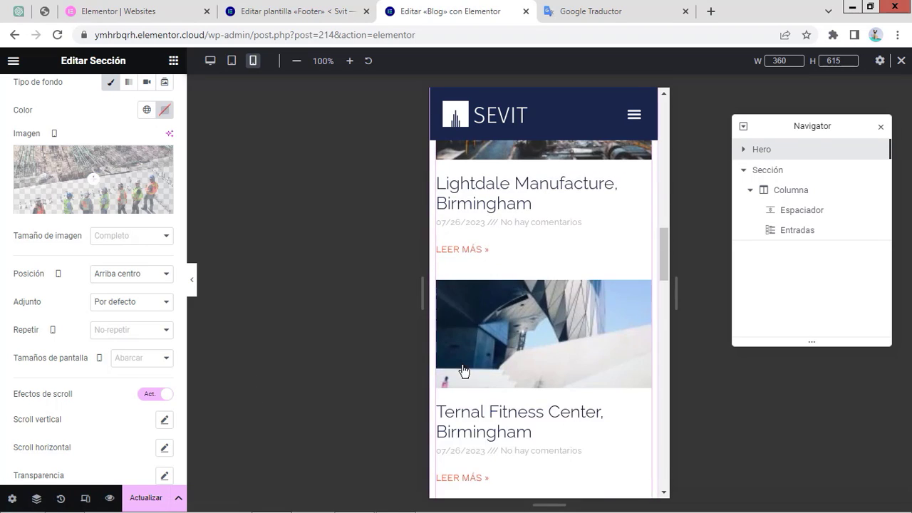
{"action": "left_click", "coordinate": [151, 498]}
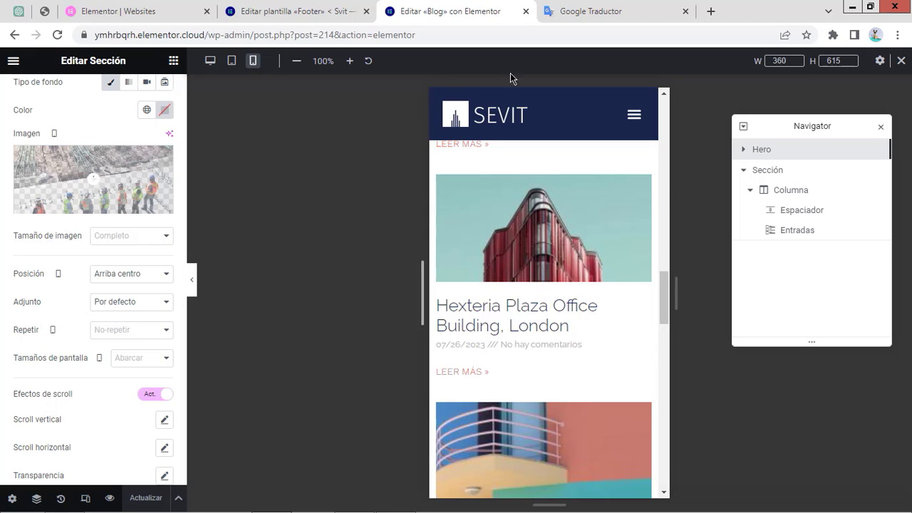
{"action": "left_click", "coordinate": [526, 11]}
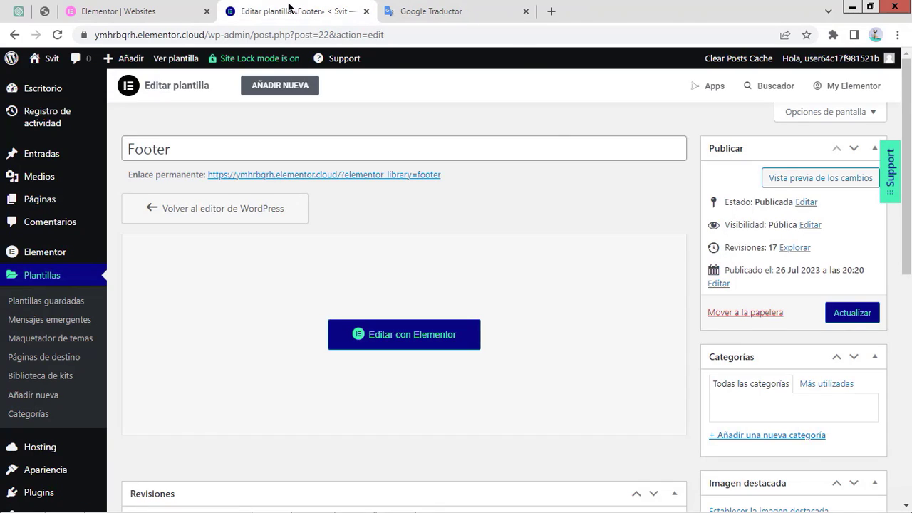
Open the live Svit site in a new tab and launch Editar con Elementor on Inicio.
{"action": "right_click", "coordinate": [47, 80]}
{"action": "left_click", "coordinate": [286, 94]}
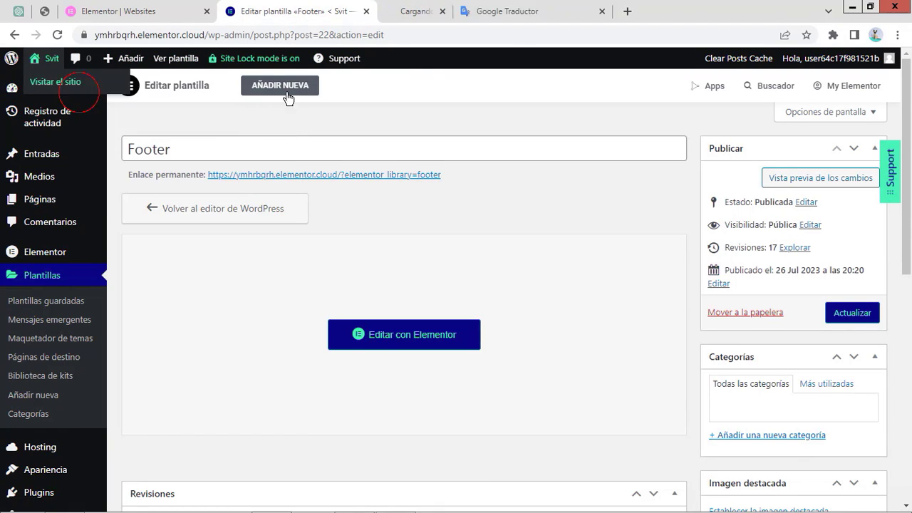
{"action": "left_click", "coordinate": [426, 9]}
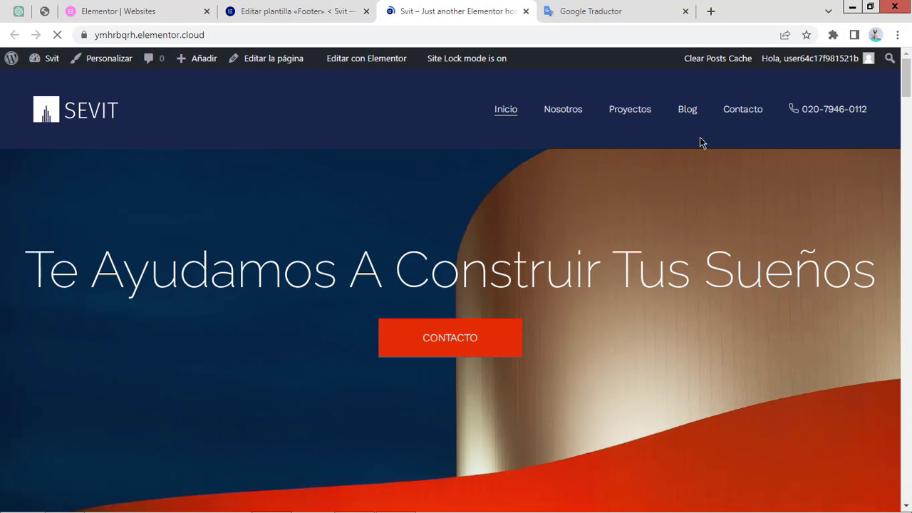
{"action": "left_click", "coordinate": [370, 67]}
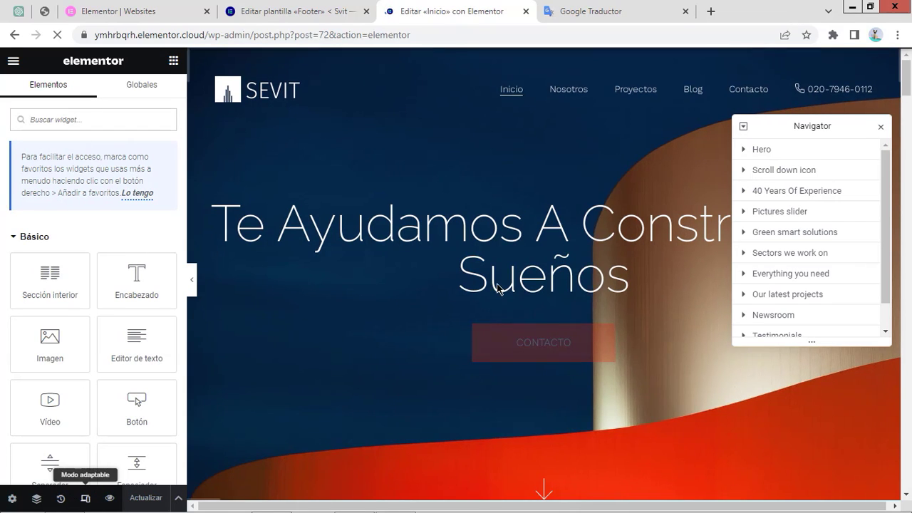
At tablet width, reduce the Inicio hero heading's font size from 60 to 46 px.
{"action": "left_click", "coordinate": [85, 498]}
{"action": "left_click", "coordinate": [229, 63]}
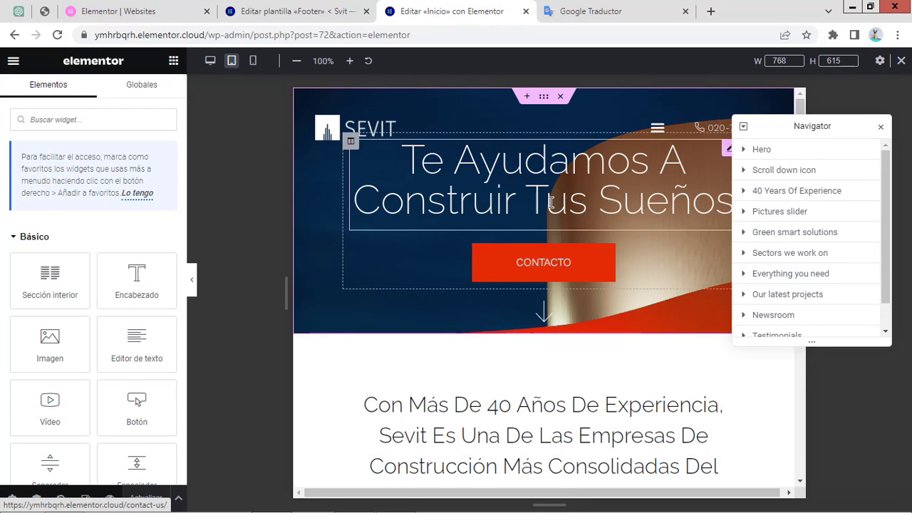
{"action": "left_click", "coordinate": [516, 191]}
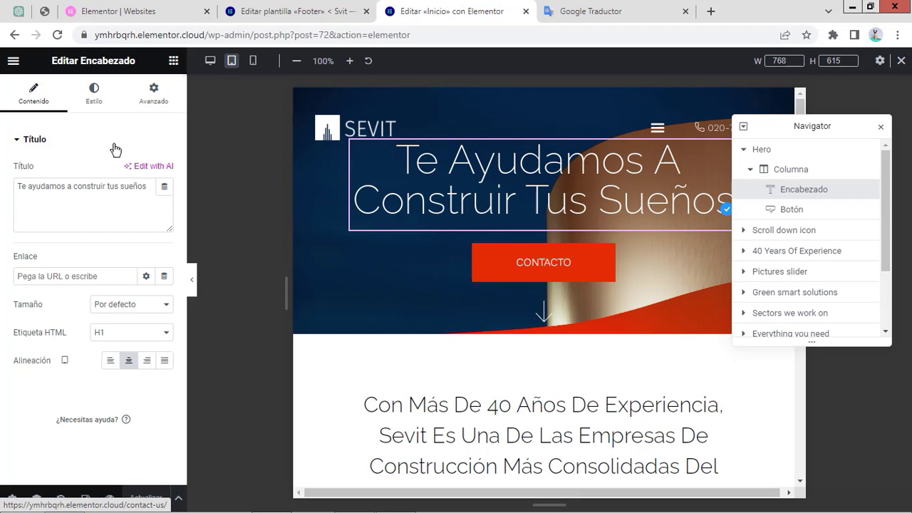
{"action": "left_click", "coordinate": [95, 100]}
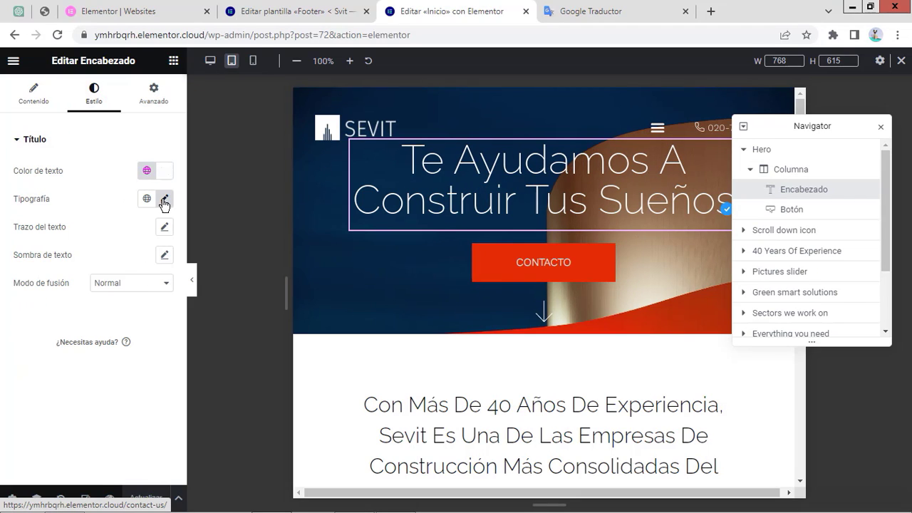
{"action": "left_click", "coordinate": [164, 200]}
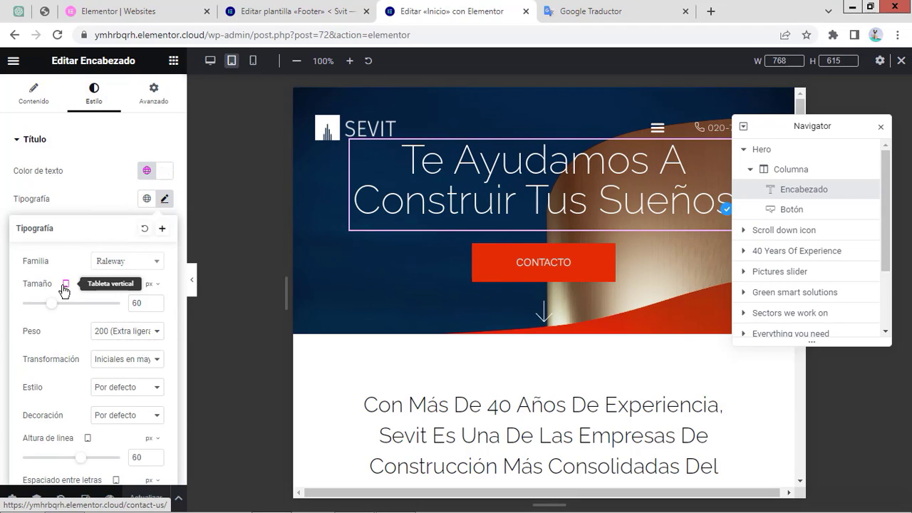
{"action": "left_click_drag", "start_coordinate": [53, 309], "coordinate": [49, 312]}
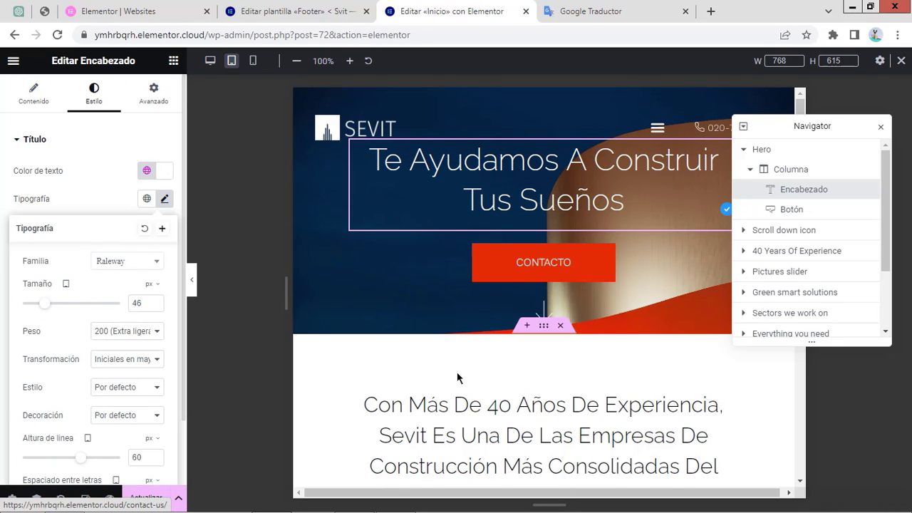
{"action": "scroll", "coordinate": [550, 372], "scroll_direction": "down", "scroll_amount": 2}
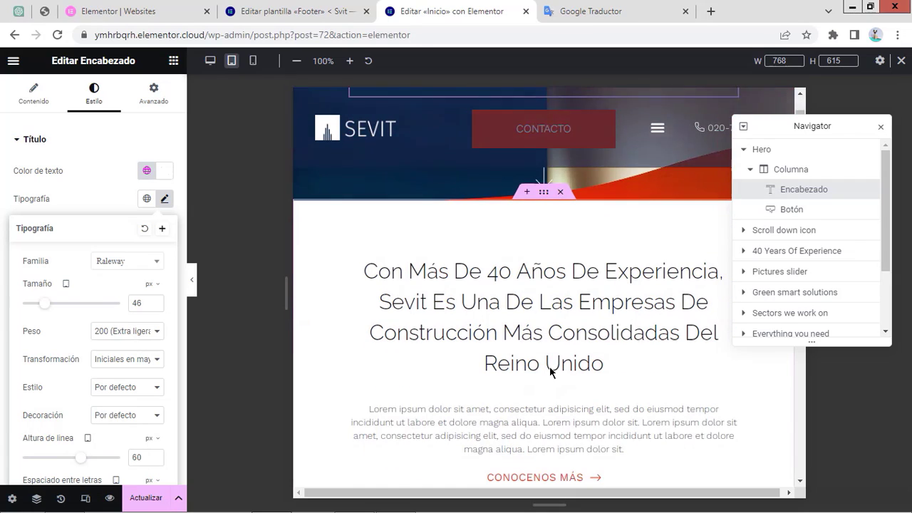
{"action": "scroll", "coordinate": [540, 327], "scroll_direction": "up", "scroll_amount": 2}
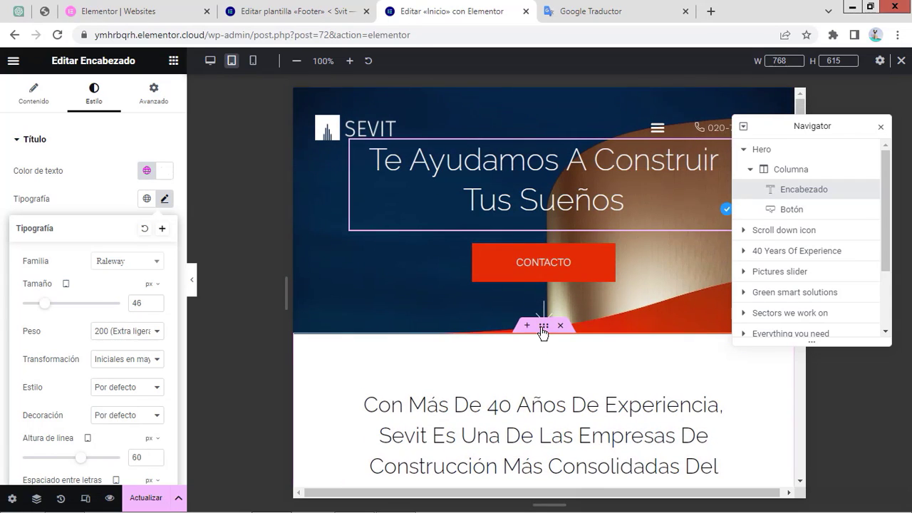
{"action": "scroll", "coordinate": [540, 332], "scroll_direction": "down", "scroll_amount": 2}
{"action": "left_click", "coordinate": [534, 292]}
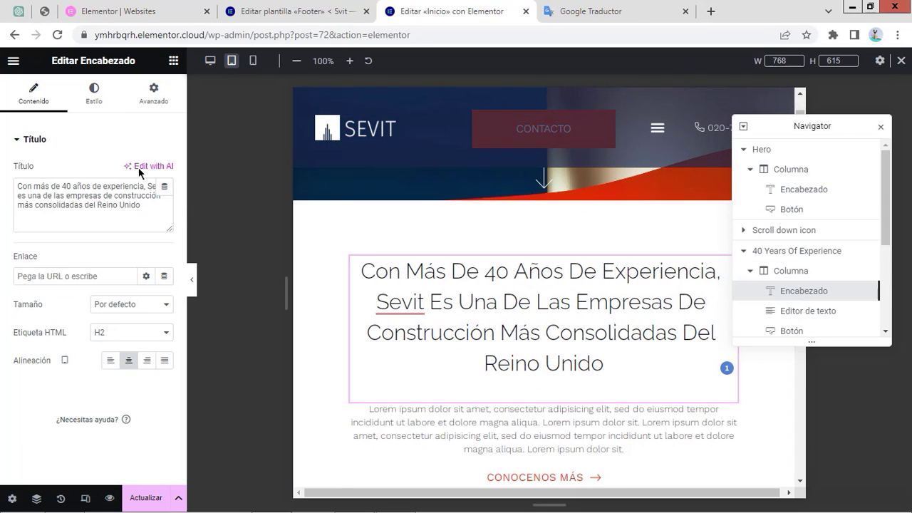
Reduce the 40 years of experience heading's tablet size from 32 to 30.
{"action": "left_click", "coordinate": [93, 96]}
{"action": "left_click", "coordinate": [165, 199]}
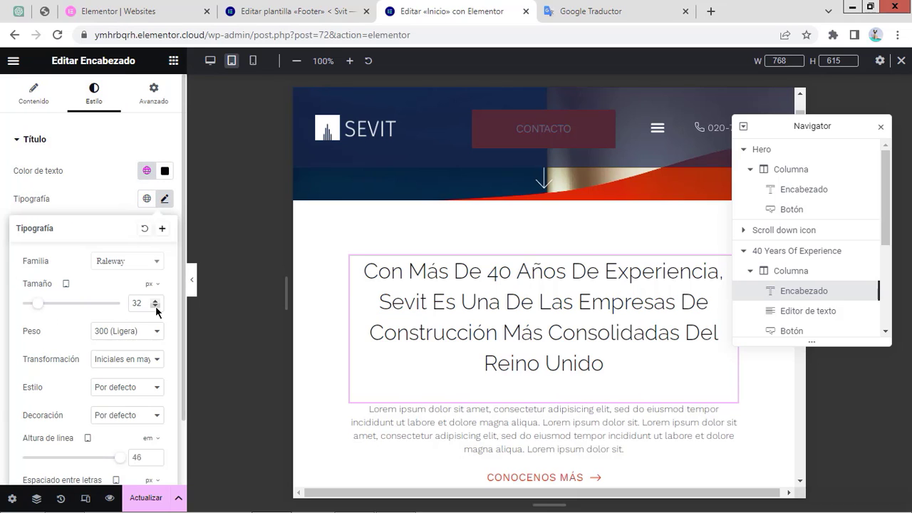
{"action": "left_click", "coordinate": [155, 307]}
{"action": "left_click", "coordinate": [156, 307]}
{"action": "scroll", "coordinate": [570, 353], "scroll_direction": "down", "scroll_amount": 2}
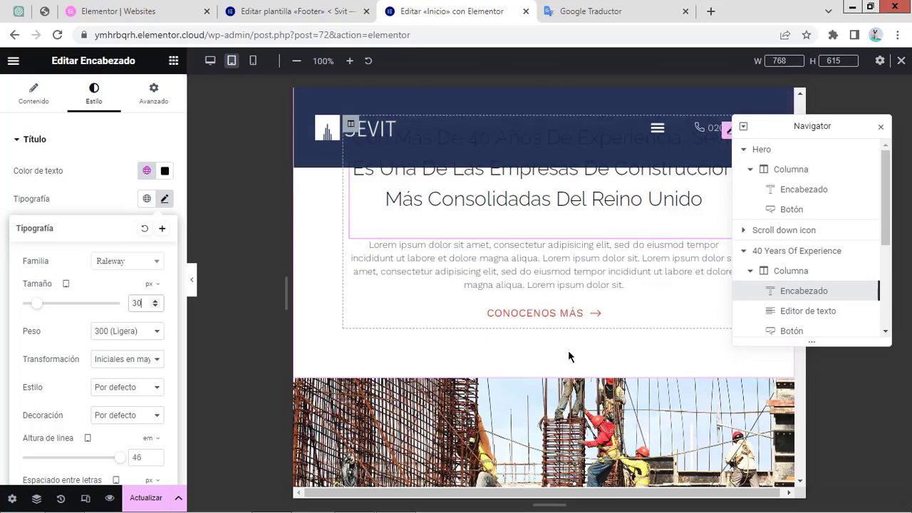
{"action": "scroll", "coordinate": [570, 357], "scroll_direction": "down", "scroll_amount": 5}
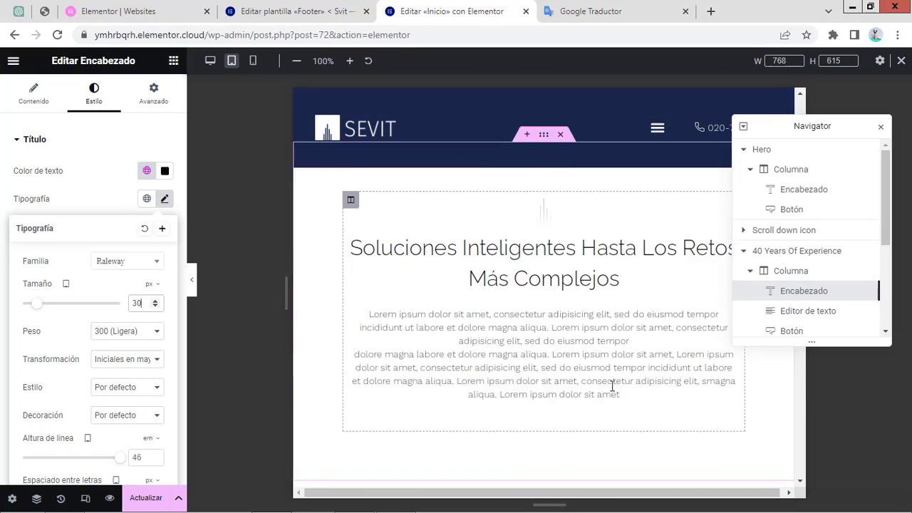
{"action": "scroll", "coordinate": [596, 371], "scroll_direction": "down", "scroll_amount": 3}
{"action": "scroll", "coordinate": [607, 382], "scroll_direction": "up", "scroll_amount": 2}
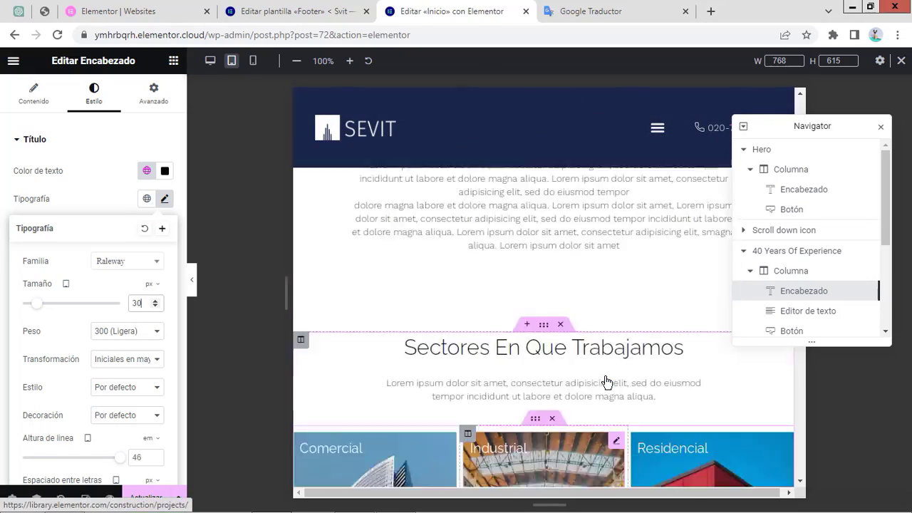
{"action": "scroll", "coordinate": [607, 382], "scroll_direction": "up", "scroll_amount": 8}
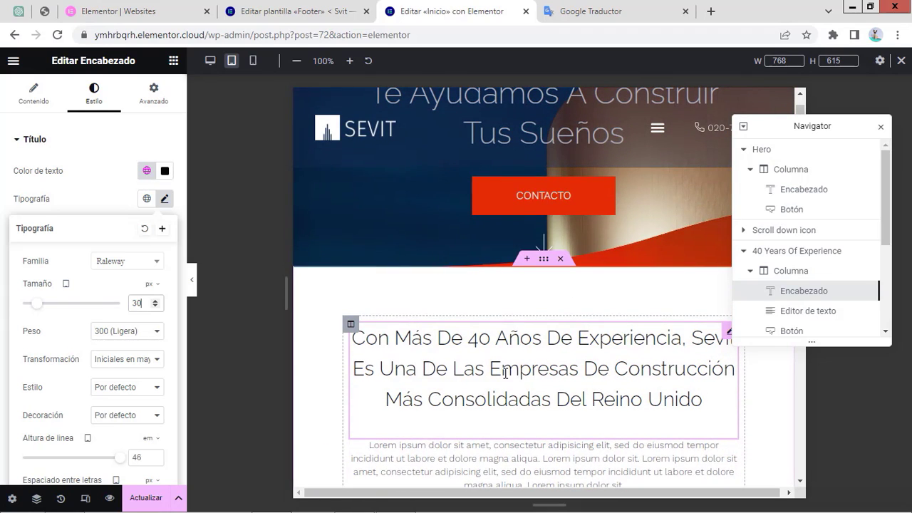
Copy the experience heading's style and paste it onto the Soluciones and Sectores headings.
{"action": "right_click", "coordinate": [471, 358]}
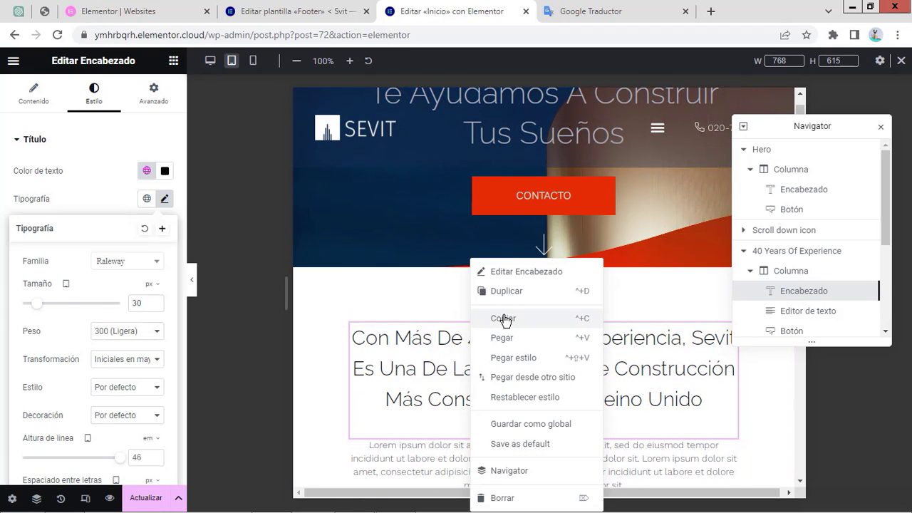
{"action": "left_click", "coordinate": [503, 319]}
{"action": "scroll", "coordinate": [513, 339], "scroll_direction": "down", "scroll_amount": 5}
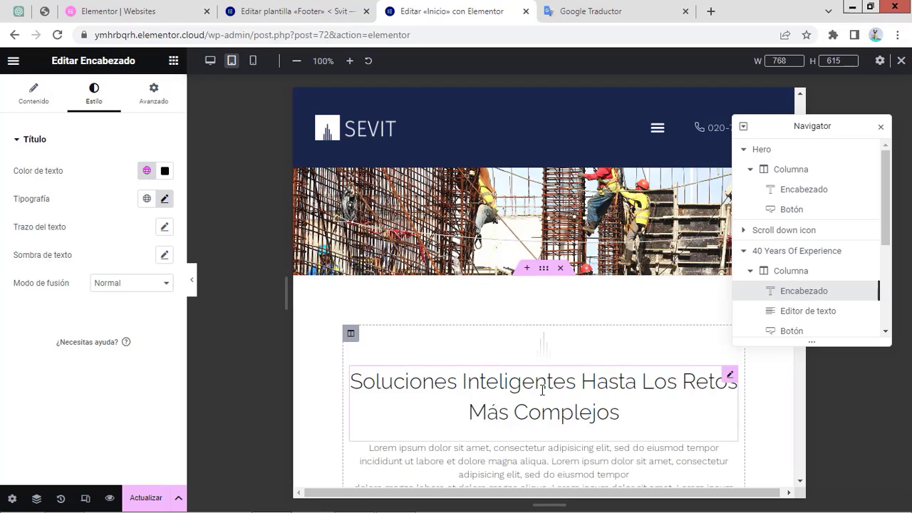
{"action": "right_click", "coordinate": [544, 390]}
{"action": "left_click", "coordinate": [587, 362]}
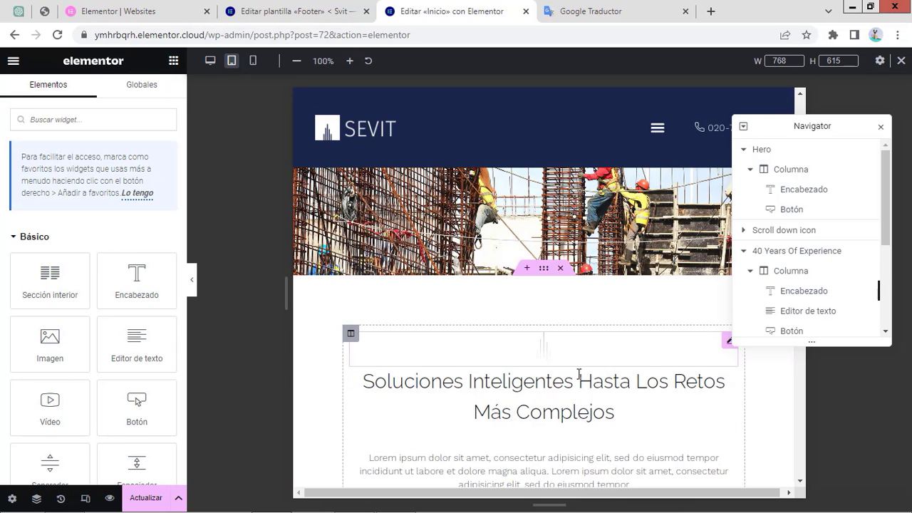
{"action": "scroll", "coordinate": [584, 402], "scroll_direction": "down", "scroll_amount": 2}
{"action": "scroll", "coordinate": [584, 403], "scroll_direction": "down", "scroll_amount": 3}
{"action": "right_click", "coordinate": [543, 309]}
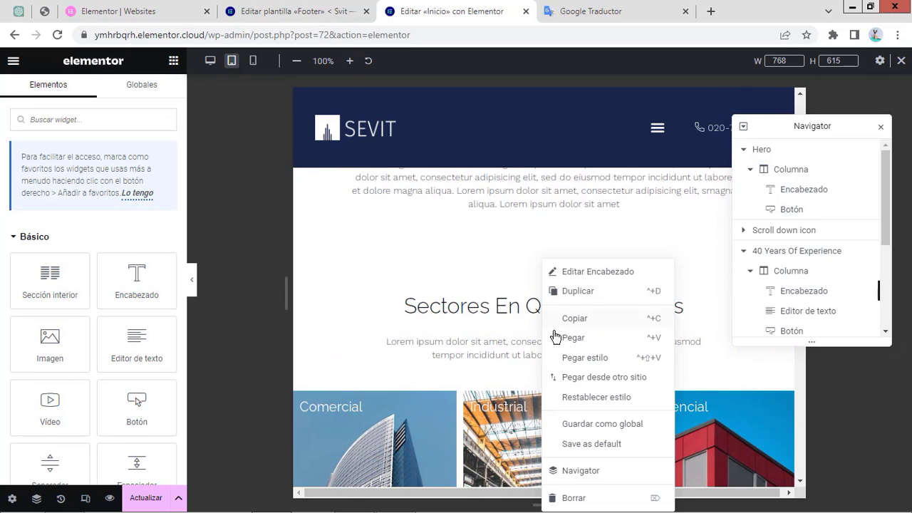
{"action": "left_click", "coordinate": [586, 358]}
{"action": "scroll", "coordinate": [585, 352], "scroll_direction": "down", "scroll_amount": 5}
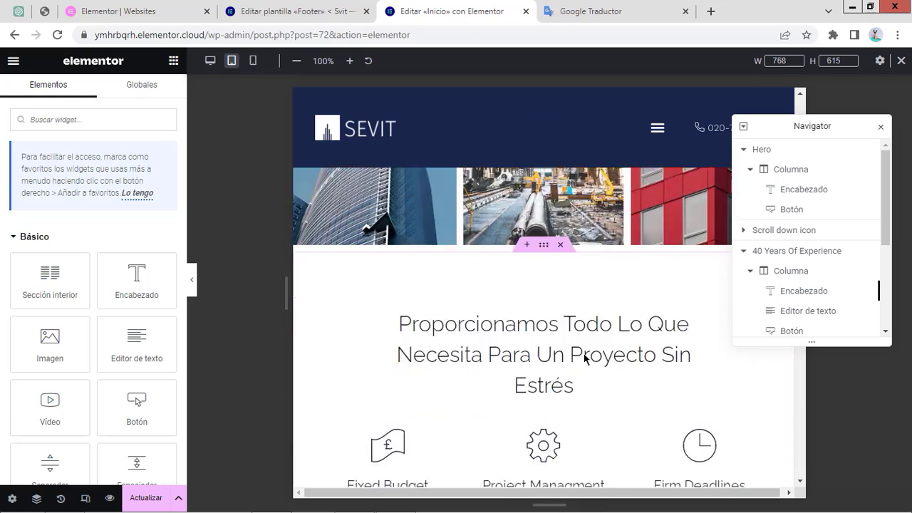
{"action": "scroll", "coordinate": [534, 370], "scroll_direction": "down", "scroll_amount": 10}
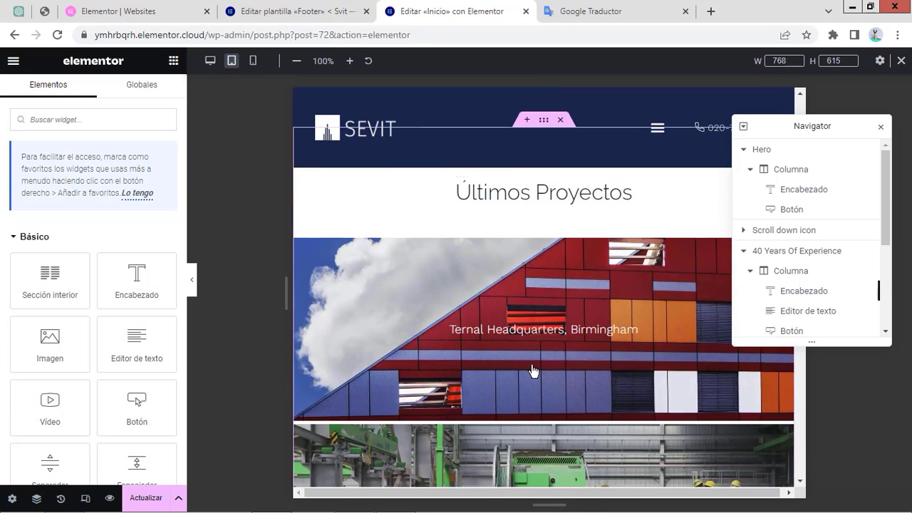
{"action": "scroll", "coordinate": [534, 370], "scroll_direction": "down", "scroll_amount": 7}
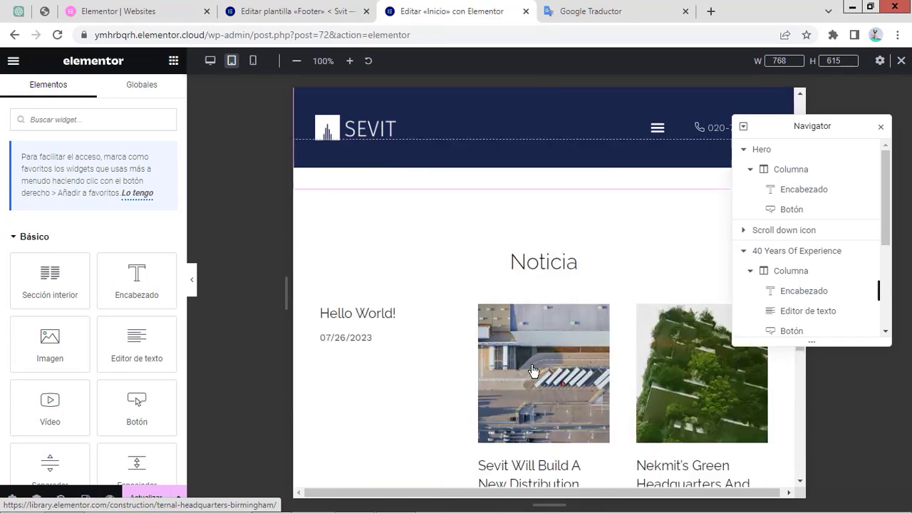
{"action": "scroll", "coordinate": [542, 371], "scroll_direction": "up", "scroll_amount": 1}
Paste the style onto the news heading and change its text from Noticia to Noticias.
{"action": "right_click", "coordinate": [542, 370]}
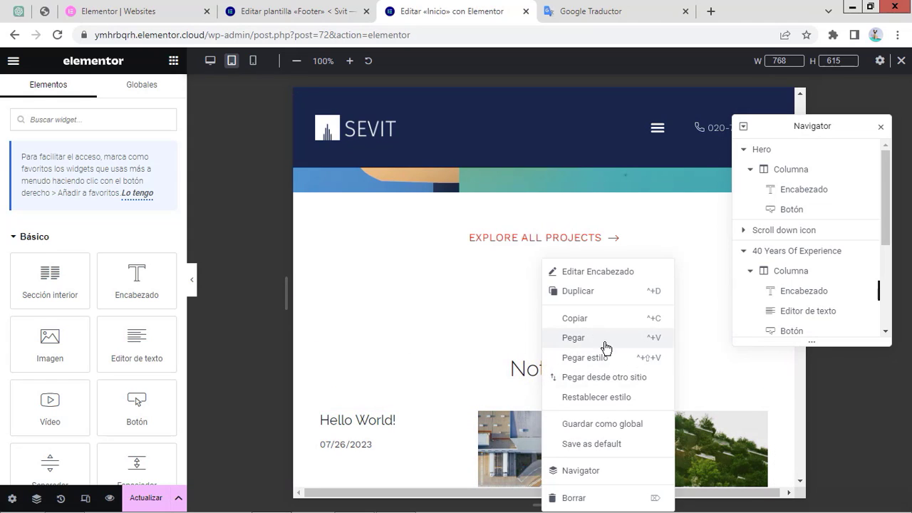
{"action": "left_click", "coordinate": [611, 362]}
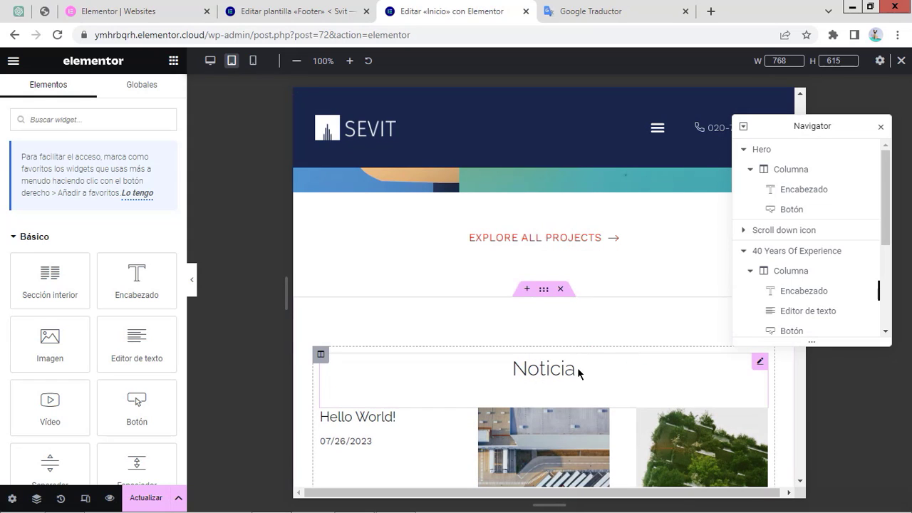
{"action": "left_click", "coordinate": [574, 369]}
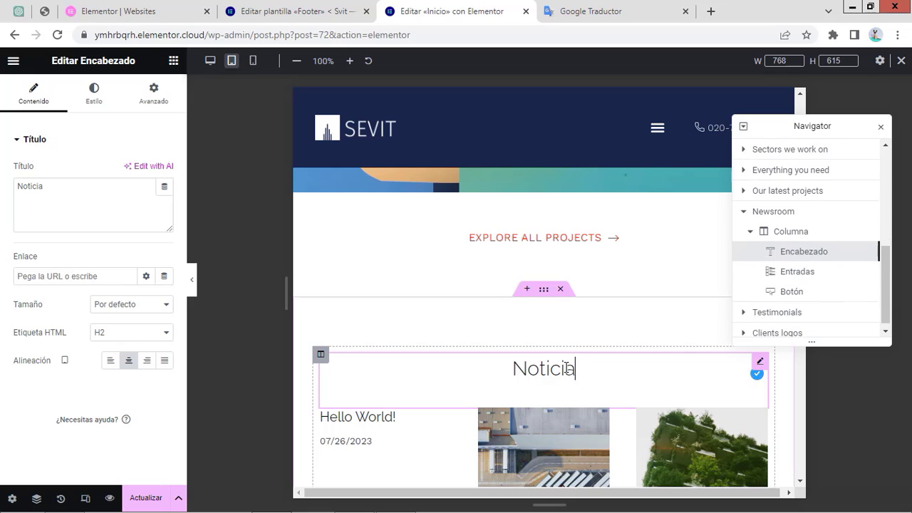
{"action": "type", "text": "s"}
{"action": "scroll", "coordinate": [606, 370], "scroll_direction": "down", "scroll_amount": 6}
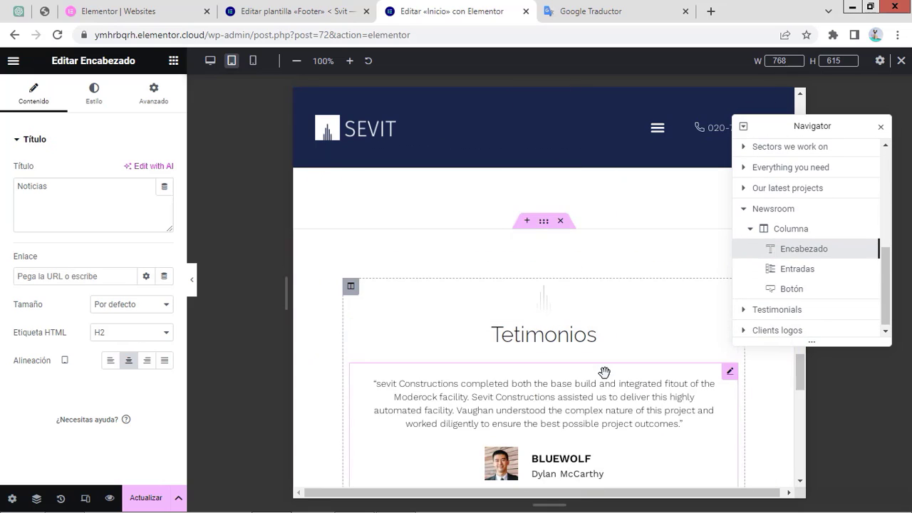
{"action": "scroll", "coordinate": [605, 372], "scroll_direction": "down", "scroll_amount": 10}
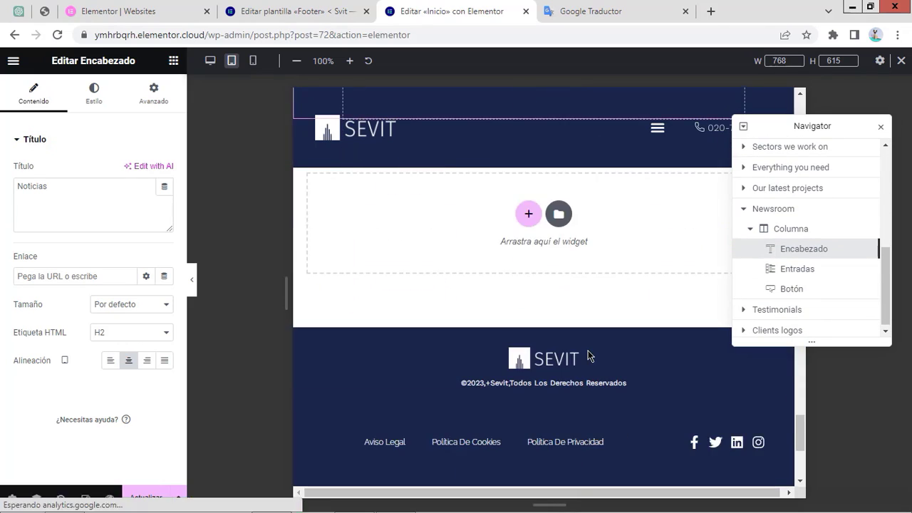
{"action": "scroll", "coordinate": [589, 357], "scroll_direction": "up", "scroll_amount": 5}
{"action": "left_click", "coordinate": [253, 60]}
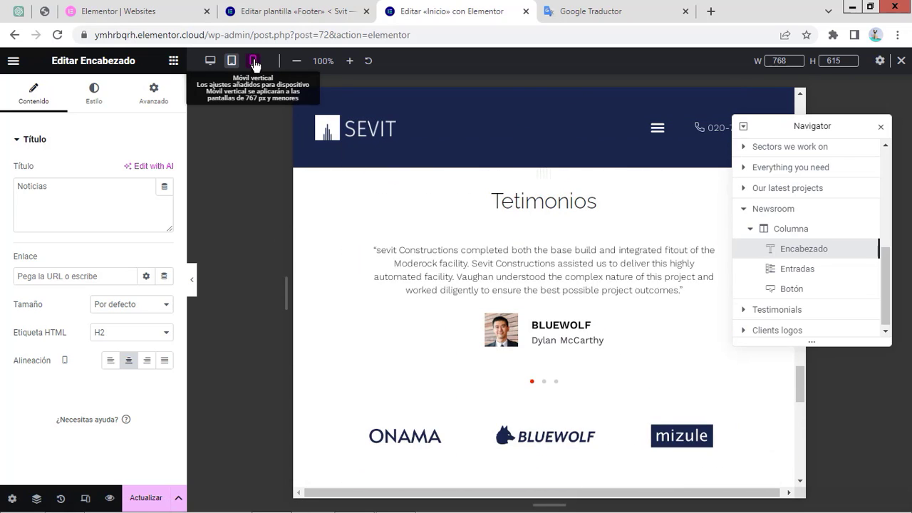
Scroll the 360 px mobile preview of Inicio from the hero downward.
{"action": "scroll", "coordinate": [503, 265], "scroll_direction": "up", "scroll_amount": 6}
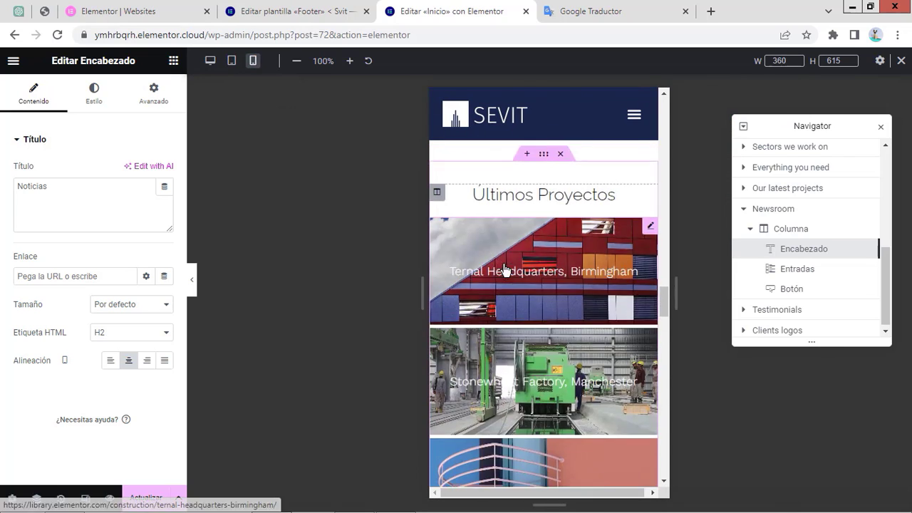
{"action": "left_click_drag", "start_coordinate": [667, 272], "coordinate": [668, 90]}
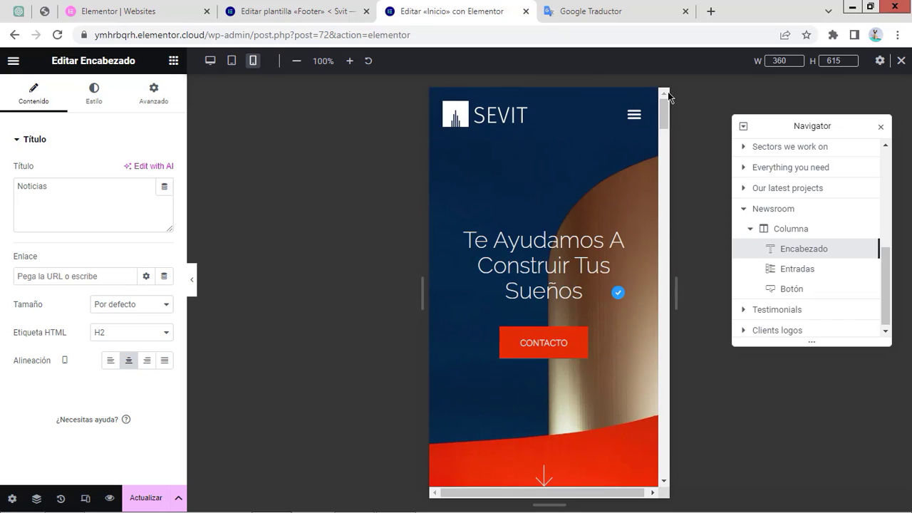
{"action": "scroll", "coordinate": [572, 381], "scroll_direction": "down", "scroll_amount": 4}
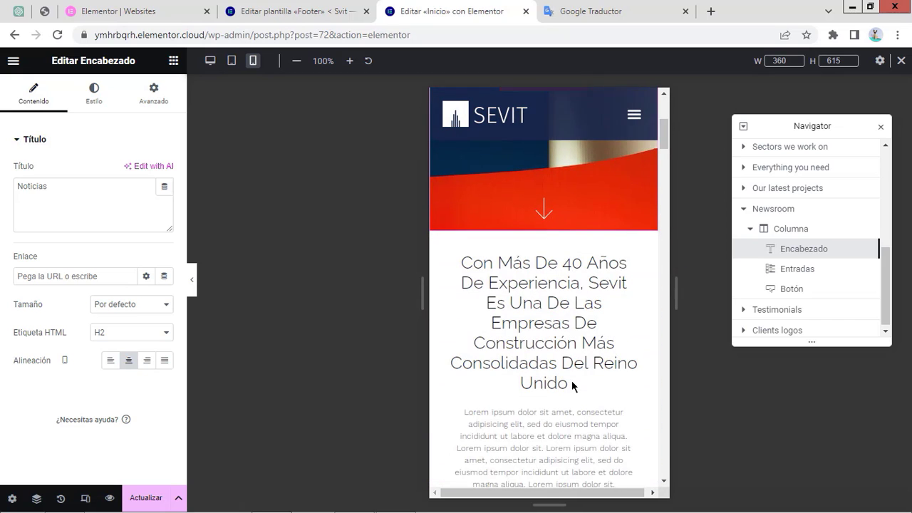
{"action": "scroll", "coordinate": [557, 340], "scroll_direction": "down", "scroll_amount": 12}
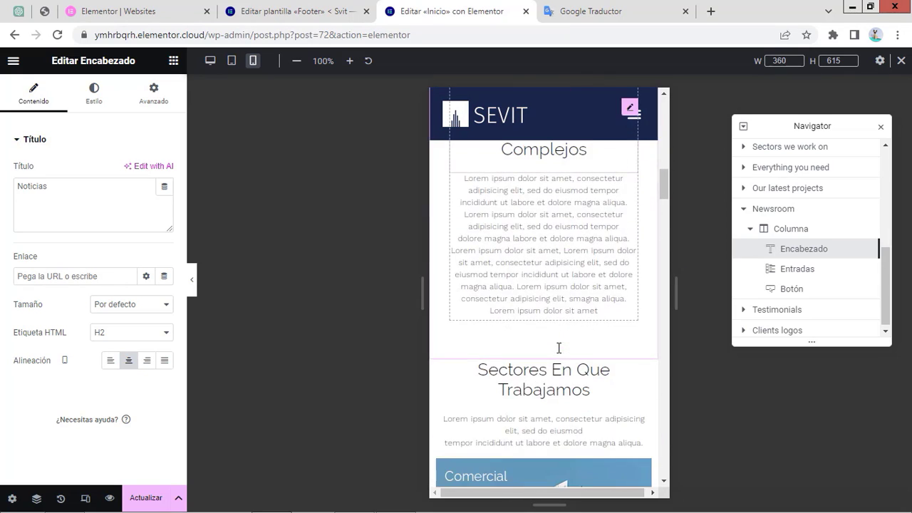
{"action": "scroll", "coordinate": [560, 353], "scroll_direction": "down", "scroll_amount": 10}
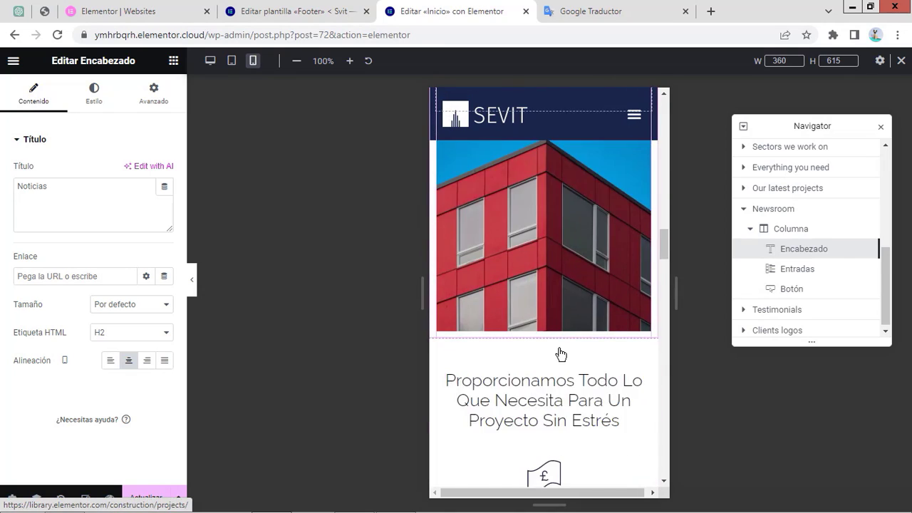
{"action": "scroll", "coordinate": [561, 354], "scroll_direction": "down", "scroll_amount": 8}
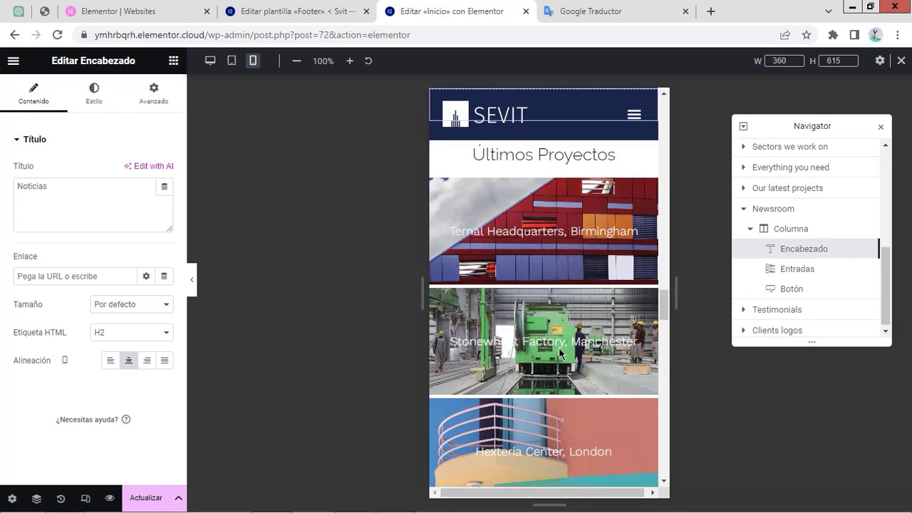
{"action": "scroll", "coordinate": [560, 353], "scroll_direction": "down", "scroll_amount": 9}
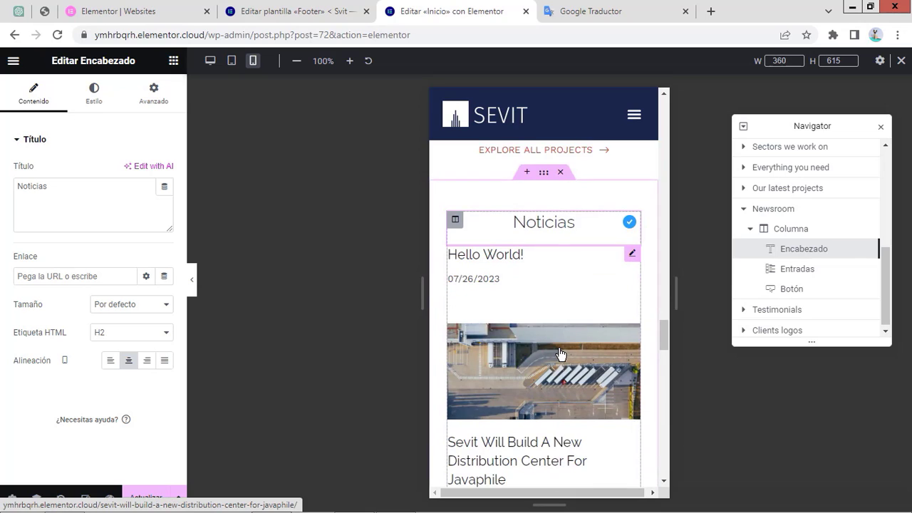
{"action": "scroll", "coordinate": [560, 354], "scroll_direction": "down", "scroll_amount": 8}
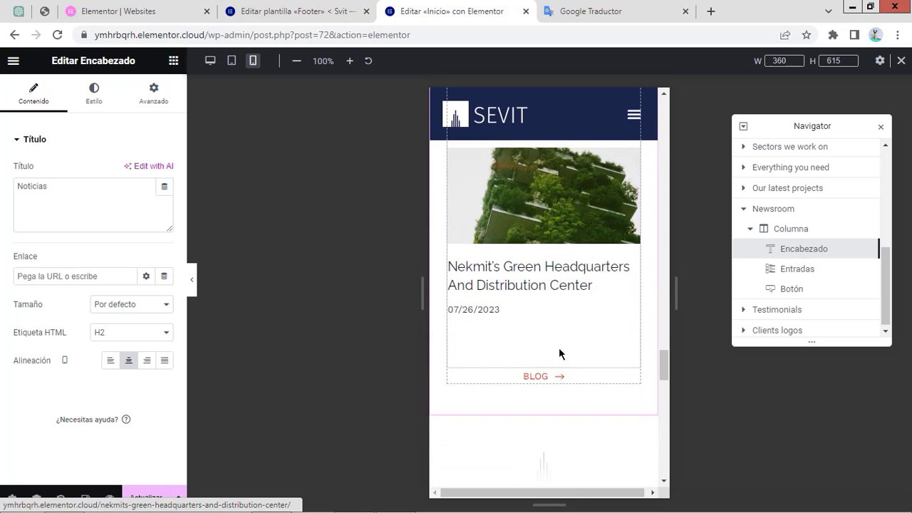
Reach the footer, save the page with Actualizar, and open the breakpoint settings.
{"action": "scroll", "coordinate": [559, 354], "scroll_direction": "down", "scroll_amount": 10}
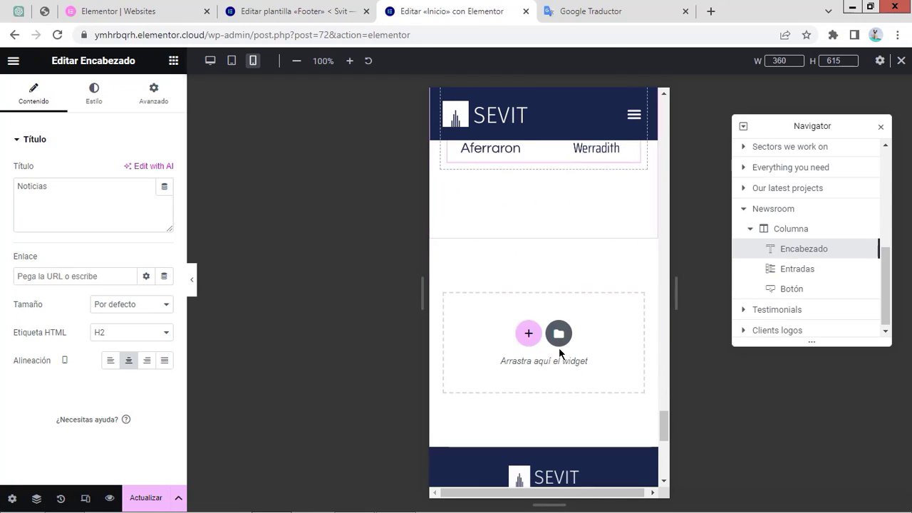
{"action": "left_click", "coordinate": [132, 498]}
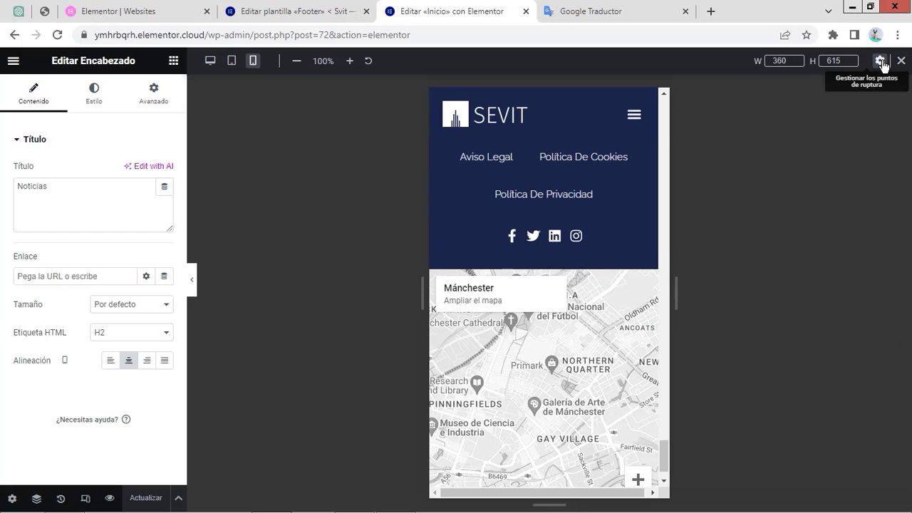
{"action": "left_click", "coordinate": [882, 61]}
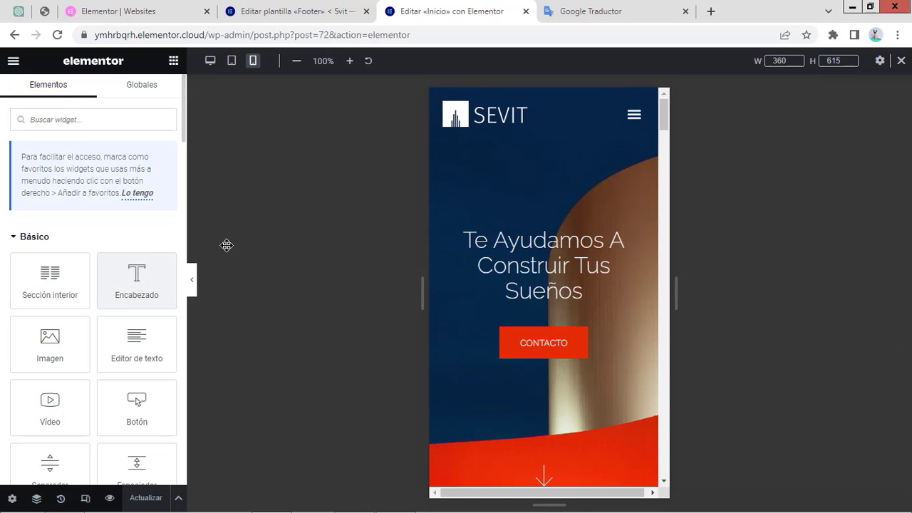
Show Puntos de ruptura with mobile at 767 px and tablet at 1024 px, back at desktop preview.
{"action": "left_click", "coordinate": [881, 60]}
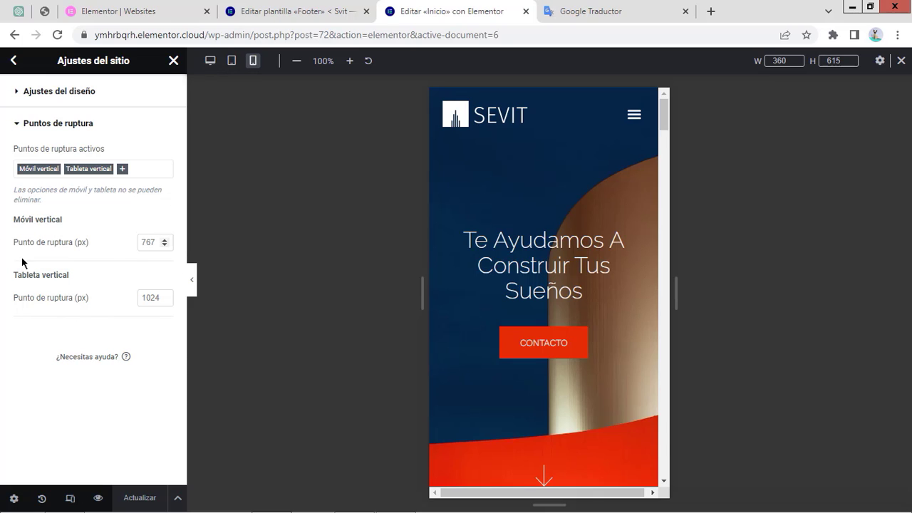
{"action": "left_click", "coordinate": [902, 61]}
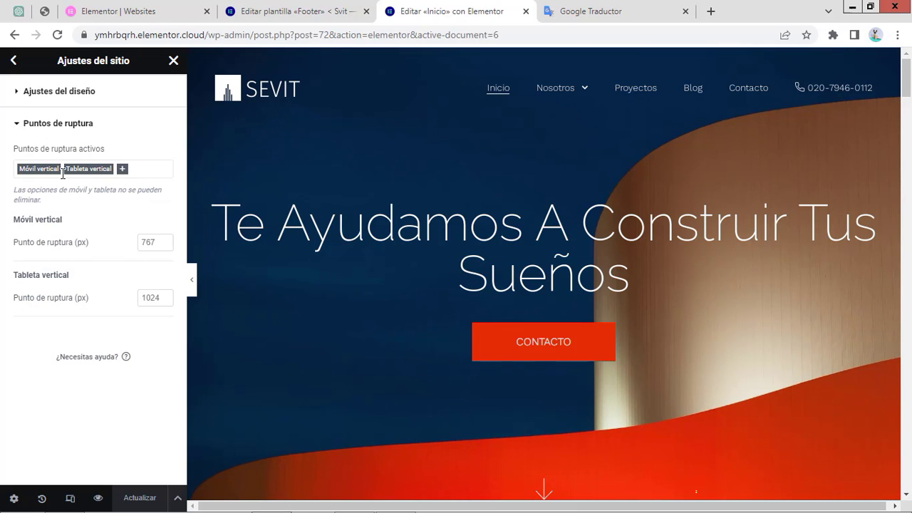
Add the Móvil horizontal breakpoint at 880 px and save the site settings.
{"action": "left_click", "coordinate": [124, 171]}
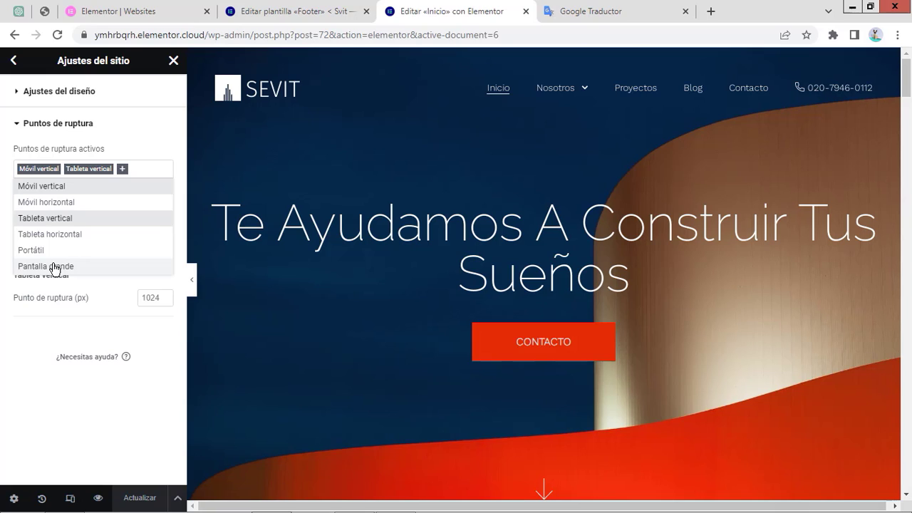
{"action": "left_click", "coordinate": [71, 201]}
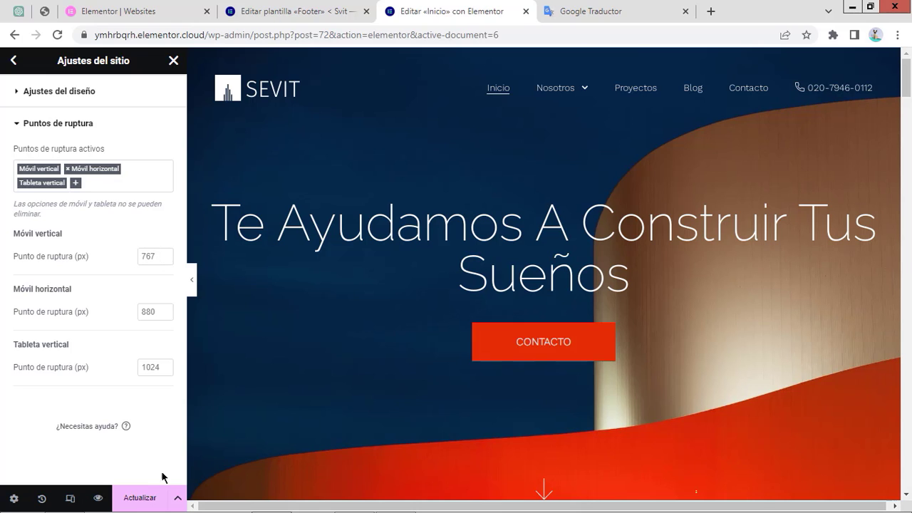
{"action": "left_click", "coordinate": [137, 500]}
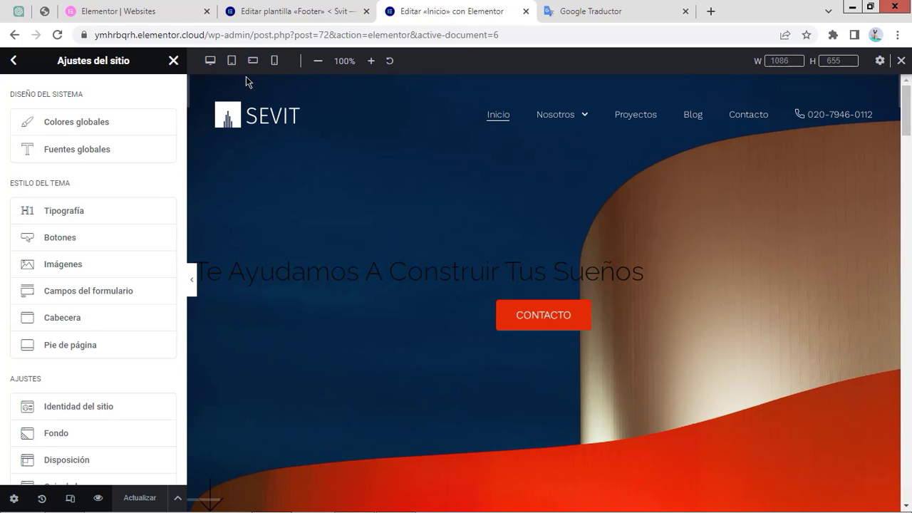
Preview Inicio at mobile portrait, then mobile landscape 768 px, and return to the widgets panel.
{"action": "scroll", "coordinate": [640, 275], "scroll_direction": "down", "scroll_amount": 1}
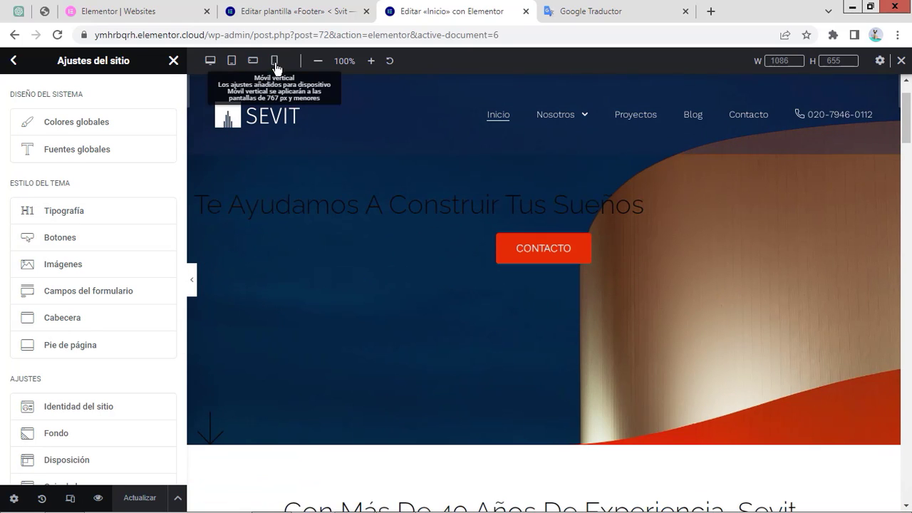
{"action": "left_click", "coordinate": [275, 60]}
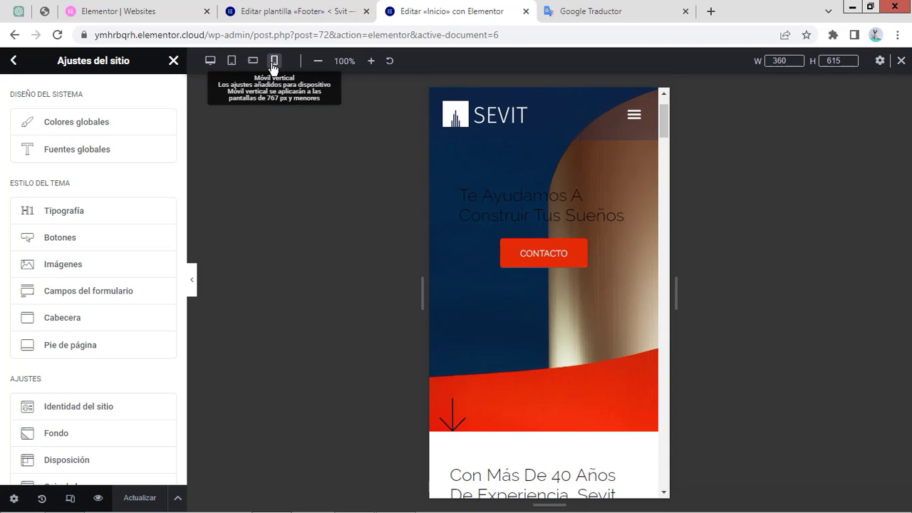
{"action": "left_click", "coordinate": [253, 62]}
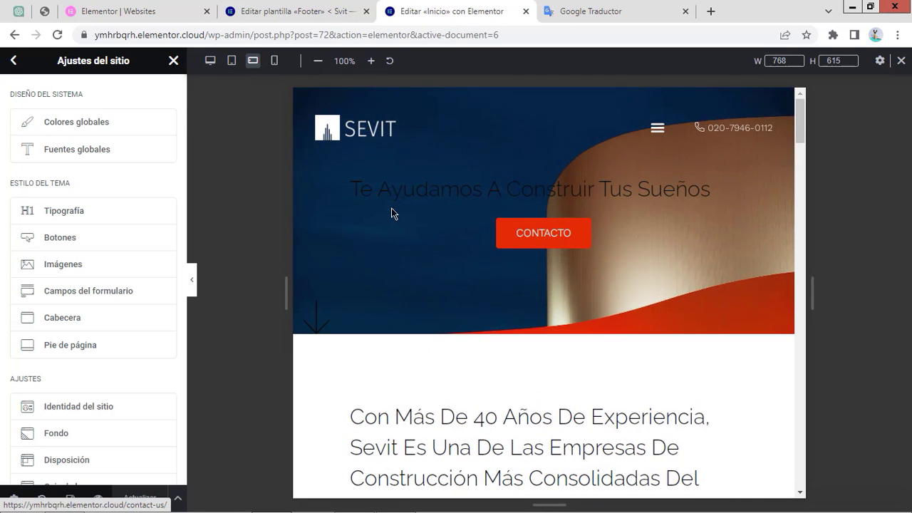
{"action": "left_click", "coordinate": [14, 62]}
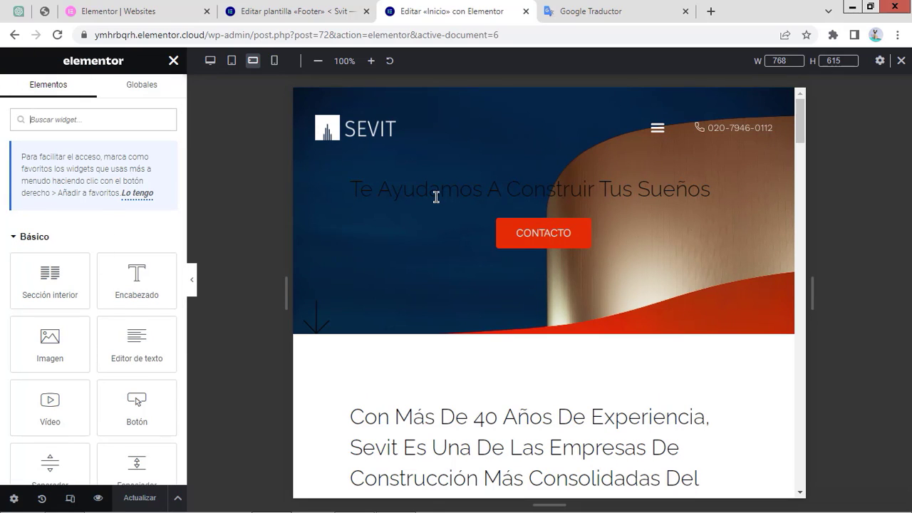
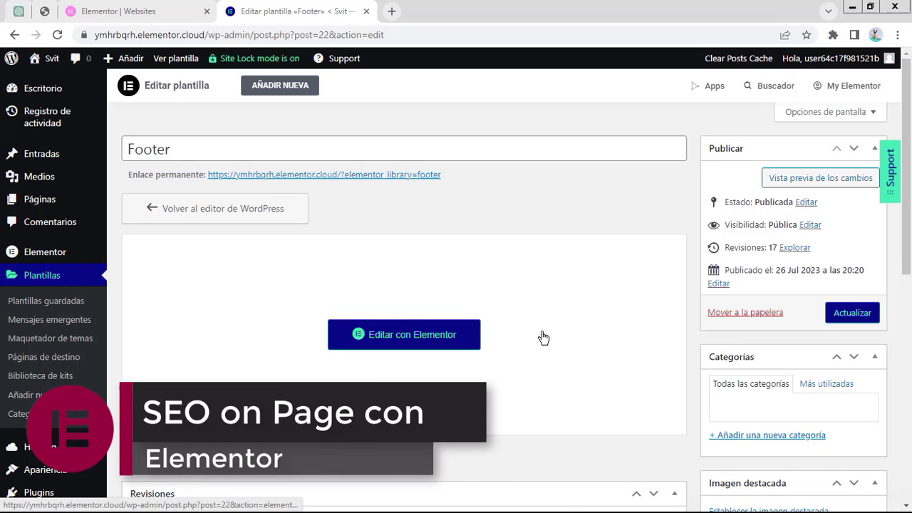
Install and activate the Rank Math SEO plugin found by searching 'rankmath' under Plugins > Añadir nuevo.
{"action": "mouse_move", "coordinate": [68, 206]}
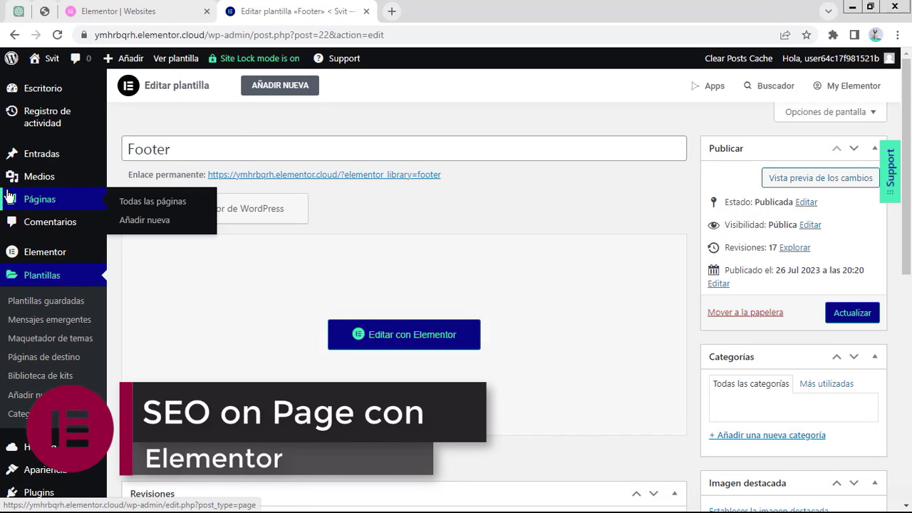
{"action": "left_click", "coordinate": [119, 204]}
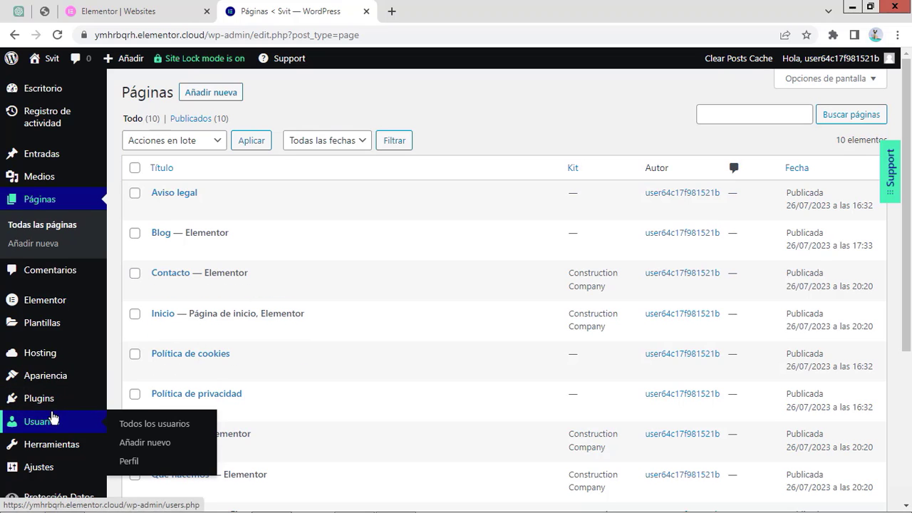
{"action": "mouse_move", "coordinate": [42, 409]}
{"action": "left_click", "coordinate": [136, 422]}
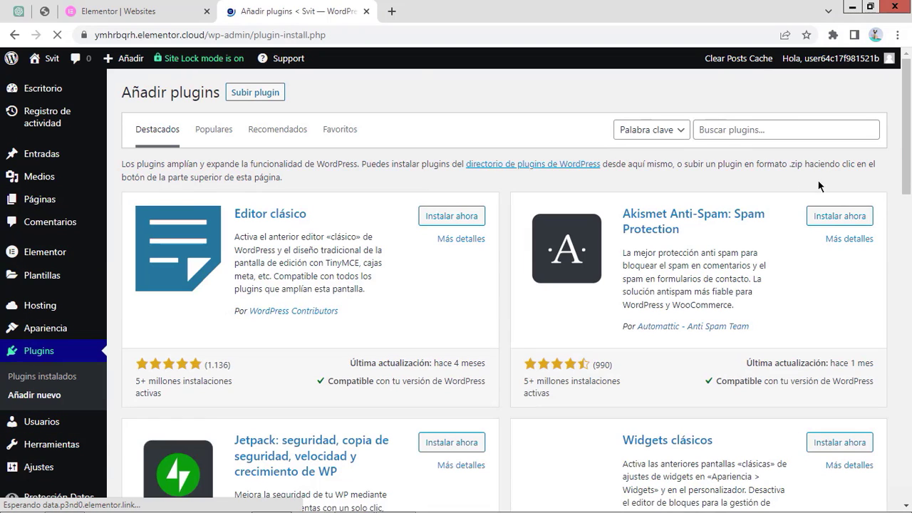
{"action": "left_click", "coordinate": [784, 132]}
{"action": "type", "text": "r"}
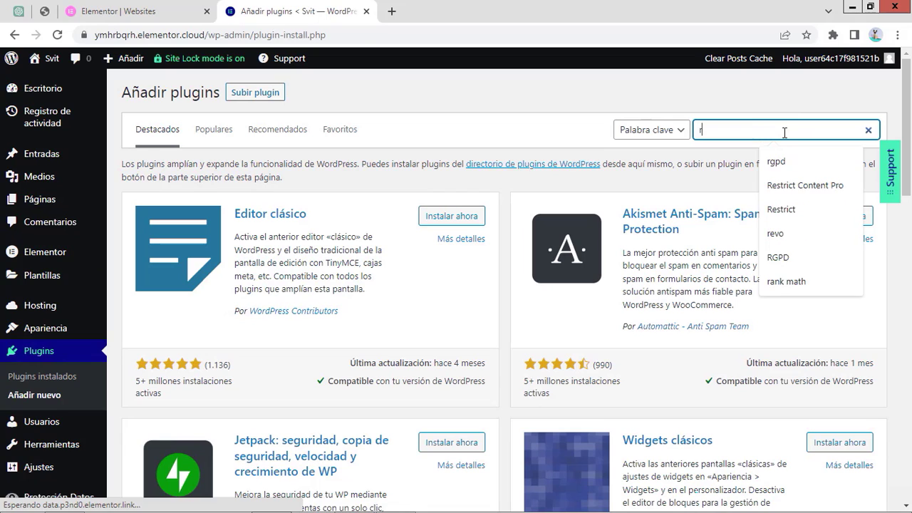
{"action": "type", "text": "ankma"}
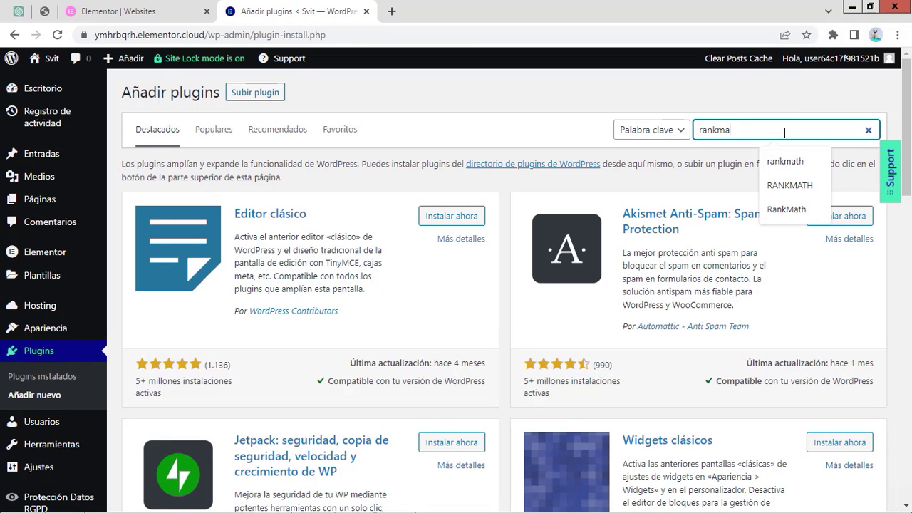
{"action": "type", "text": "th"}
{"action": "key", "text": "Return"}
{"action": "left_click", "coordinate": [452, 205]}
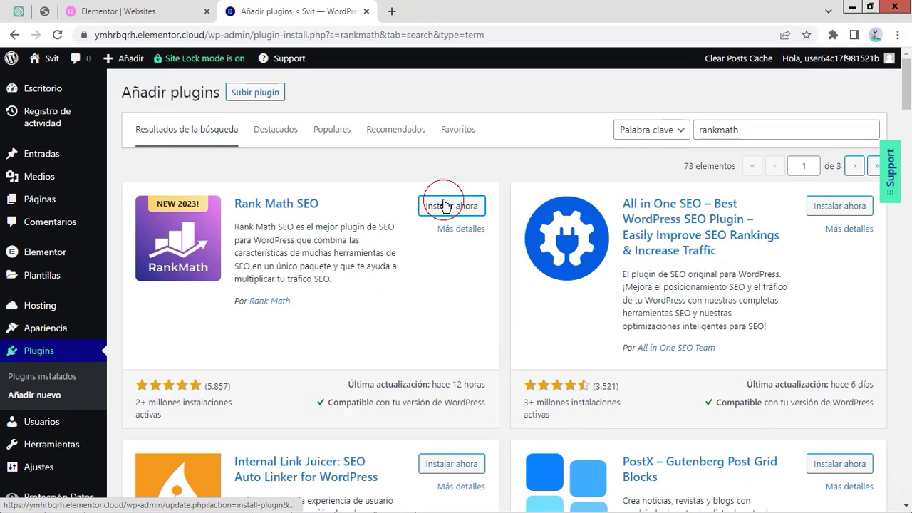
{"action": "left_click", "coordinate": [464, 206]}
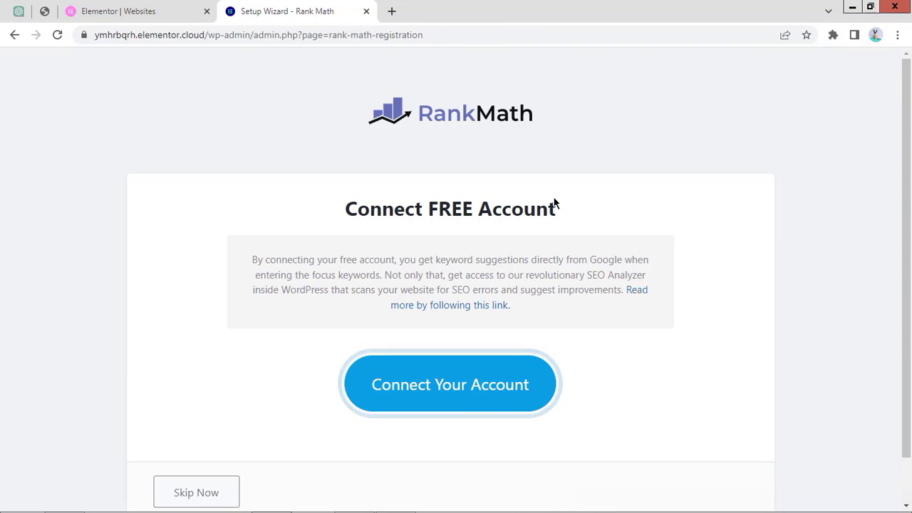
Connect a free Rank Math account through Google sign-in and activate the Free Plan.
{"action": "left_click", "coordinate": [482, 385]}
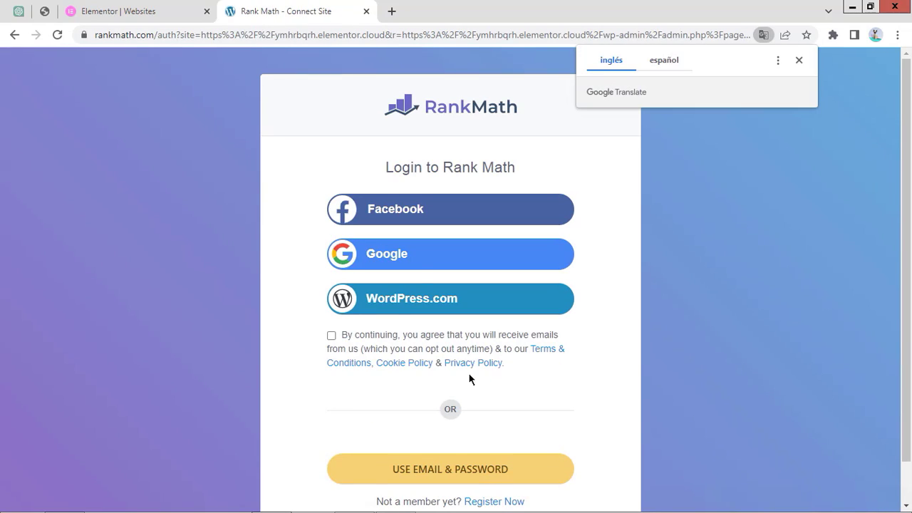
{"action": "left_click", "coordinate": [409, 266]}
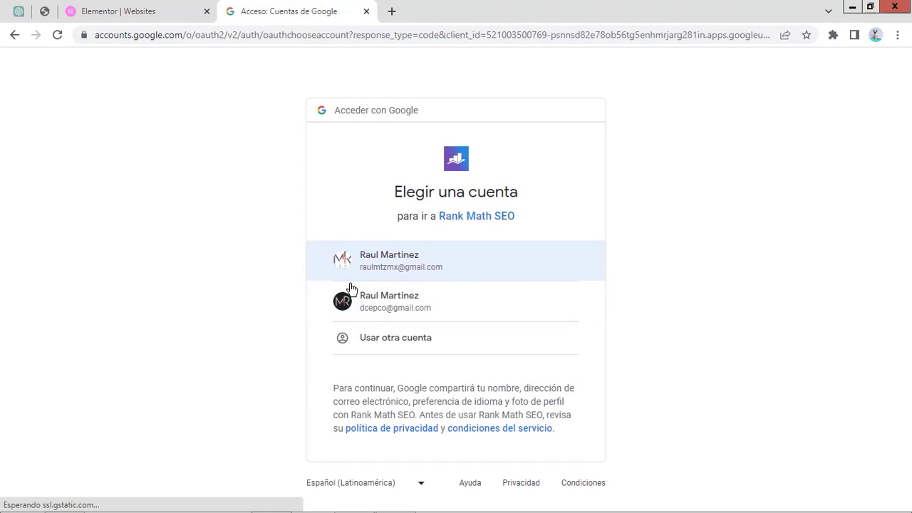
{"action": "left_click", "coordinate": [382, 263]}
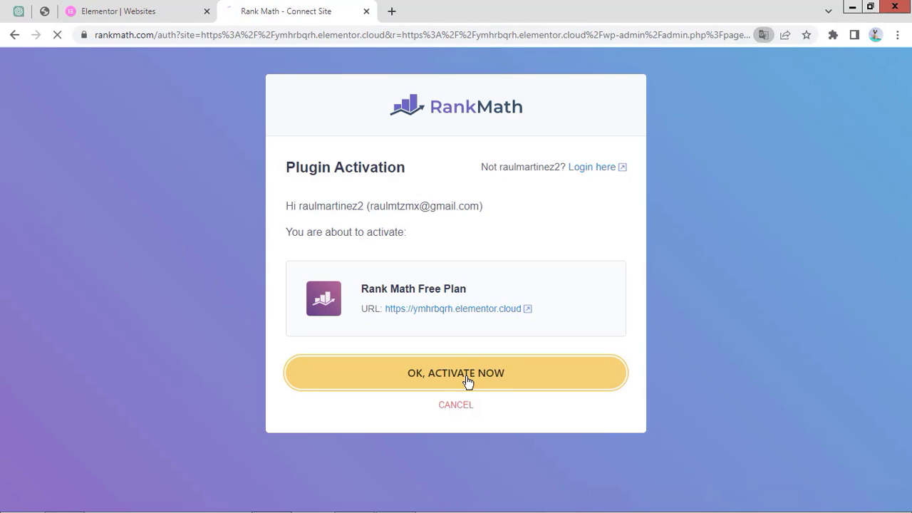
{"action": "left_click", "coordinate": [466, 377]}
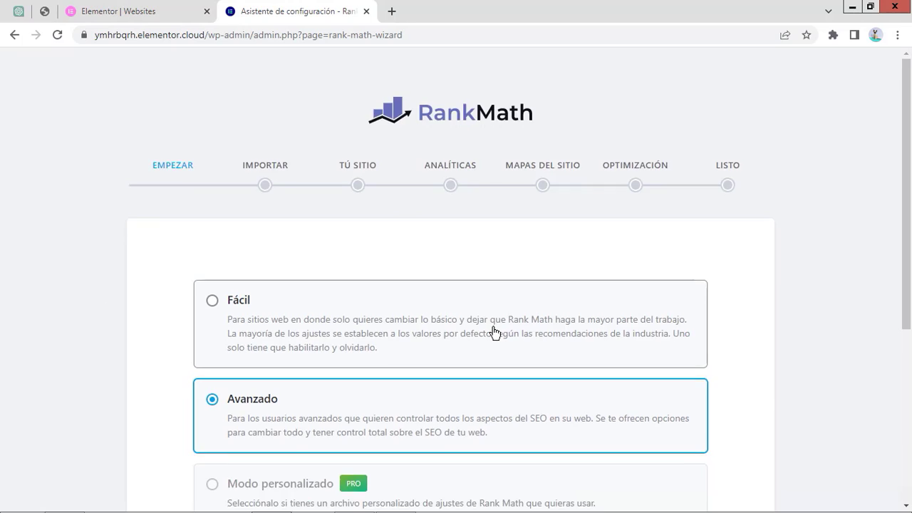
Start the setup wizard in Avanzado mode and skip importing settings from Yoast SEO.
{"action": "scroll", "coordinate": [493, 332], "scroll_direction": "down", "scroll_amount": 3}
{"action": "scroll", "coordinate": [492, 331], "scroll_direction": "up", "scroll_amount": 1}
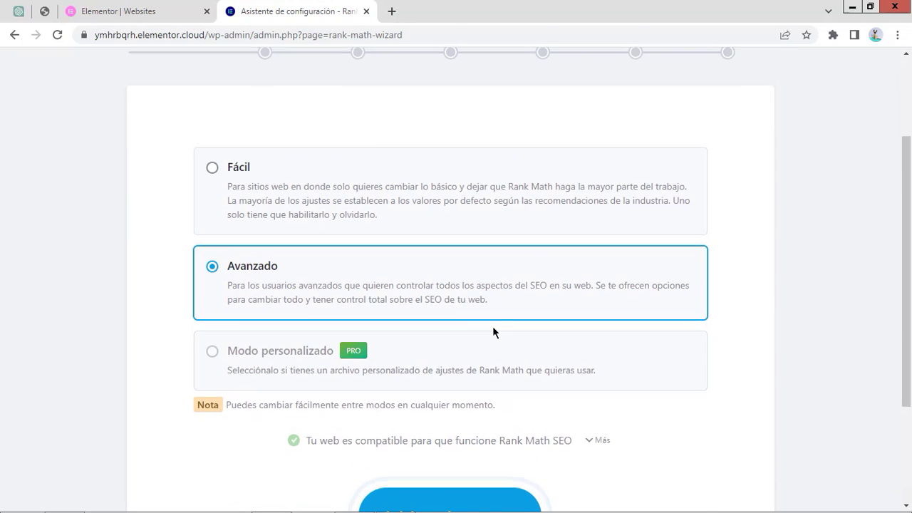
{"action": "scroll", "coordinate": [359, 322], "scroll_direction": "down", "scroll_amount": 2}
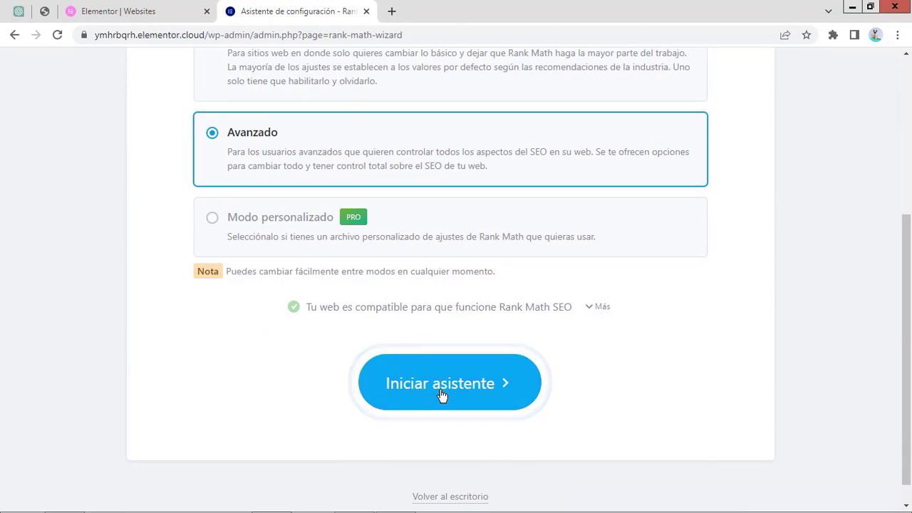
{"action": "left_click", "coordinate": [441, 391]}
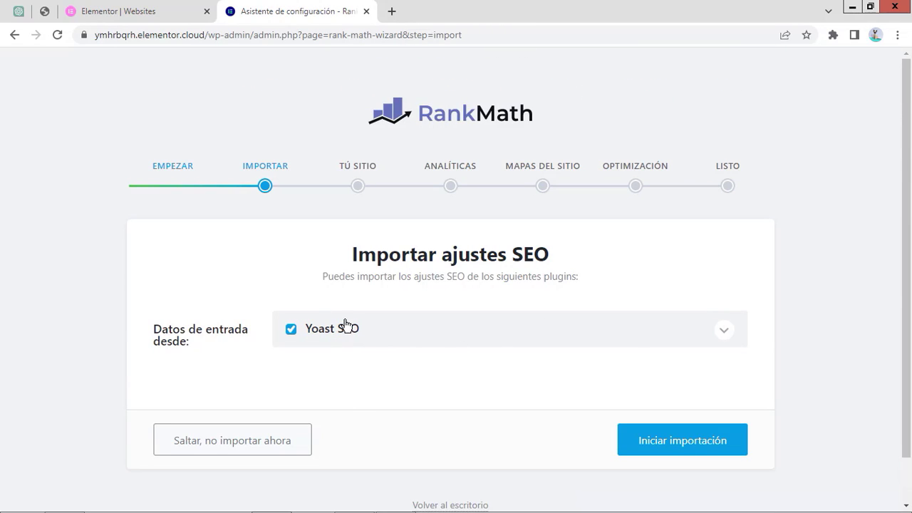
{"action": "scroll", "coordinate": [579, 388], "scroll_direction": "down", "scroll_amount": 1}
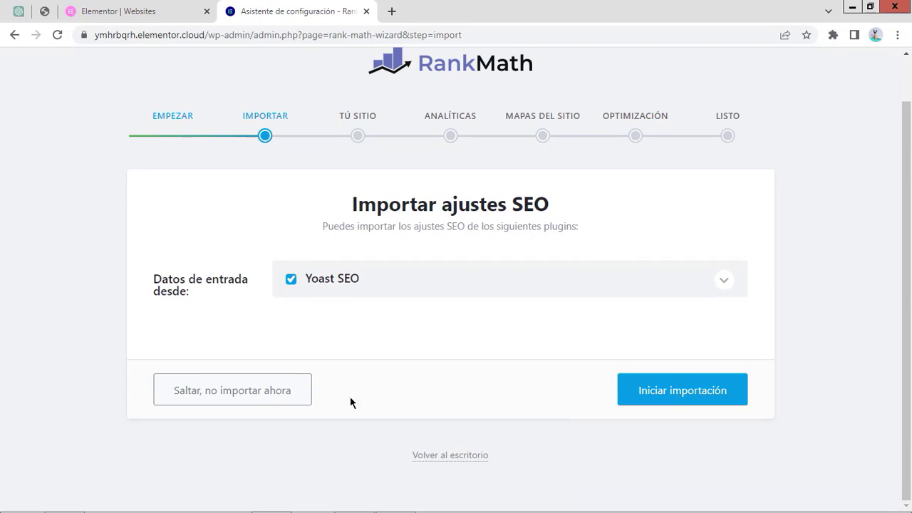
{"action": "left_click", "coordinate": [286, 395]}
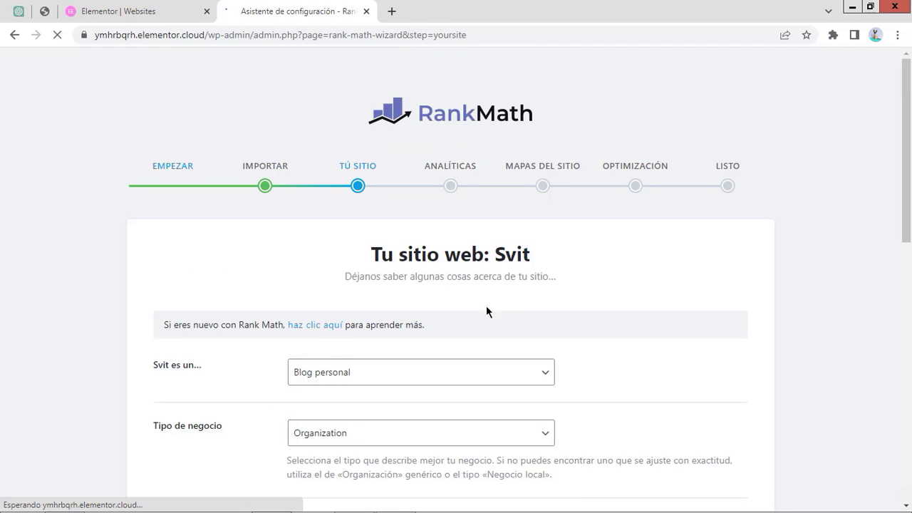
Mark Svit as a Sitio de pequeña empresa of type Home And Construction Business.
{"action": "scroll", "coordinate": [503, 321], "scroll_direction": "down", "scroll_amount": 2}
{"action": "left_click", "coordinate": [467, 172]}
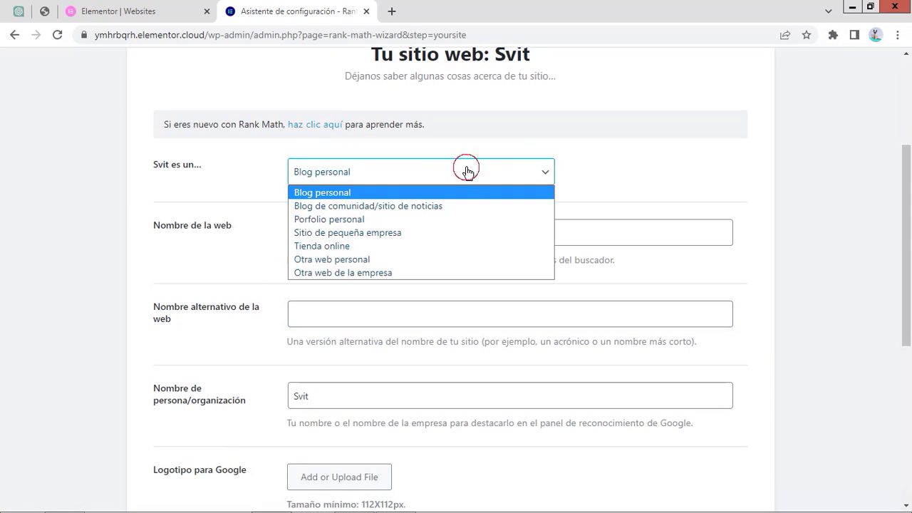
{"action": "left_click", "coordinate": [420, 233]}
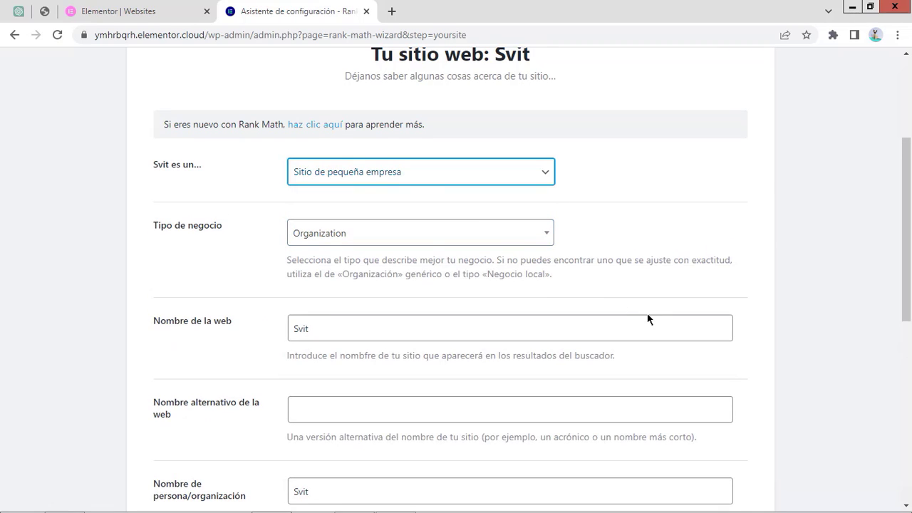
{"action": "left_click", "coordinate": [421, 236]}
{"action": "scroll", "coordinate": [511, 338], "scroll_direction": "down", "scroll_amount": 3}
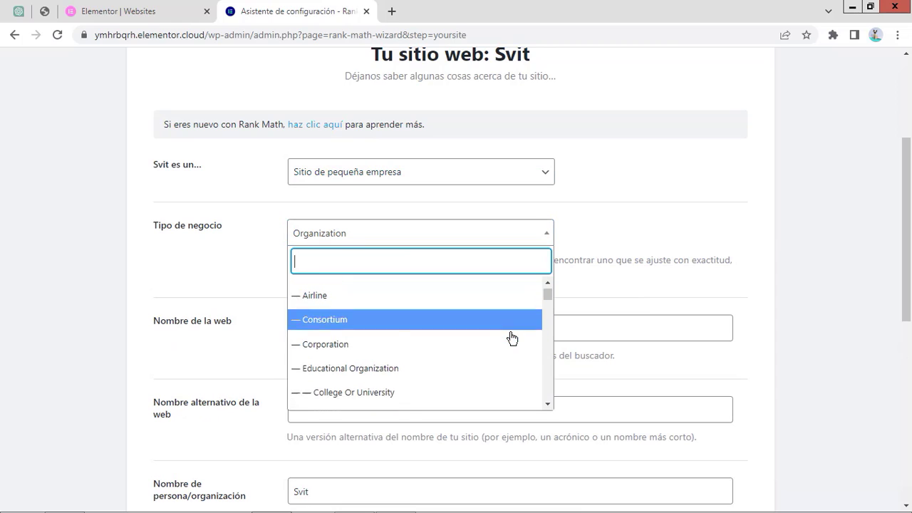
{"action": "scroll", "coordinate": [511, 338], "scroll_direction": "down", "scroll_amount": 10}
{"action": "left_click", "coordinate": [390, 313]}
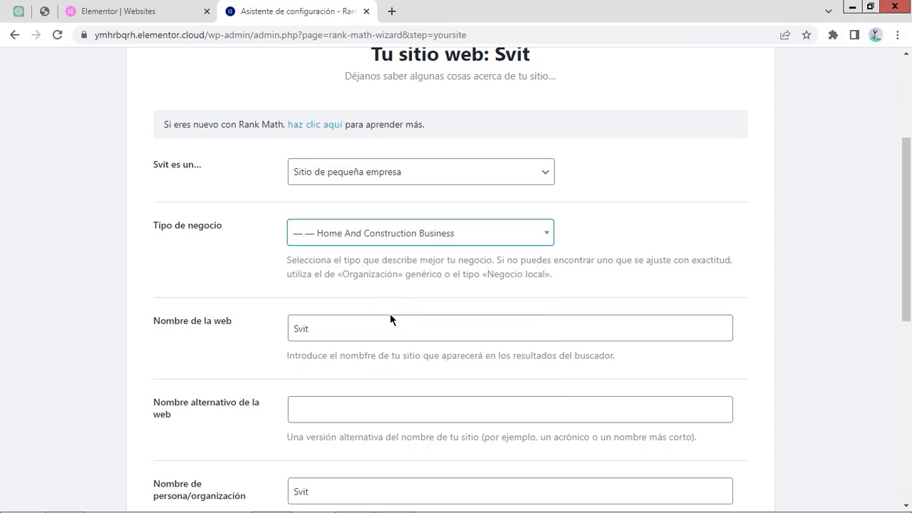
Rename the site to 'Sivit', with 'Constructora Sivit' as the alternative name.
{"action": "left_click", "coordinate": [314, 333]}
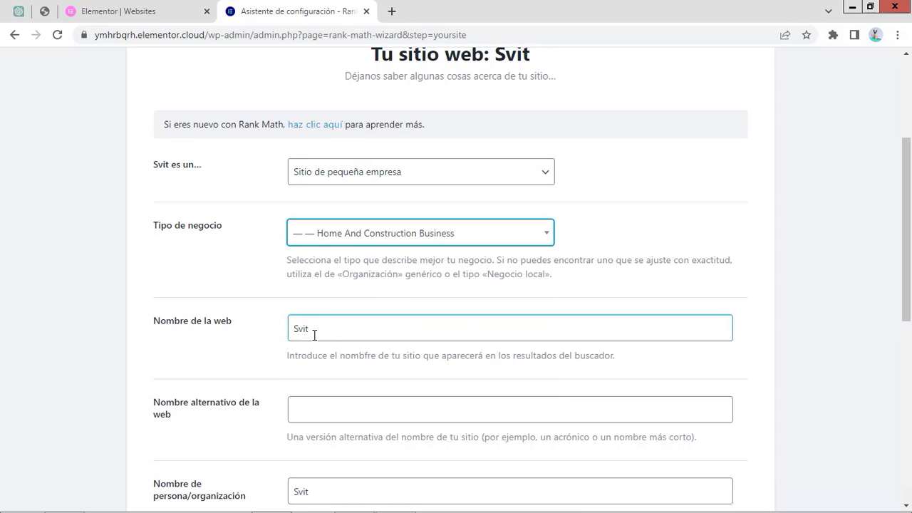
{"action": "left_click", "coordinate": [299, 329]}
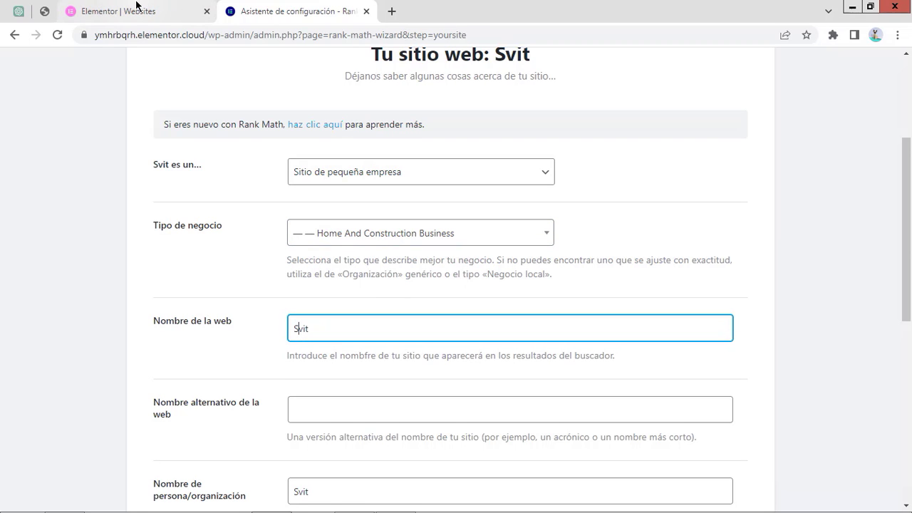
{"action": "scroll", "coordinate": [371, 388], "scroll_direction": "down", "scroll_amount": 3}
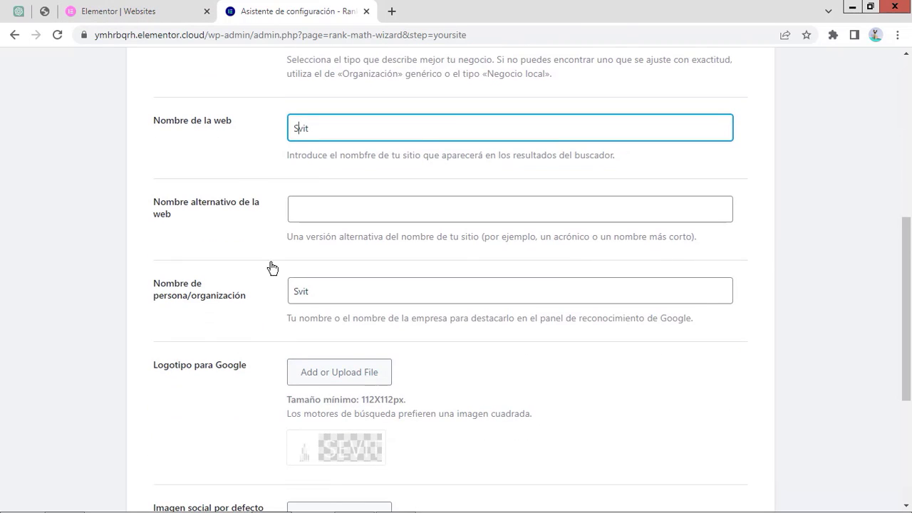
{"action": "left_click", "coordinate": [321, 198]}
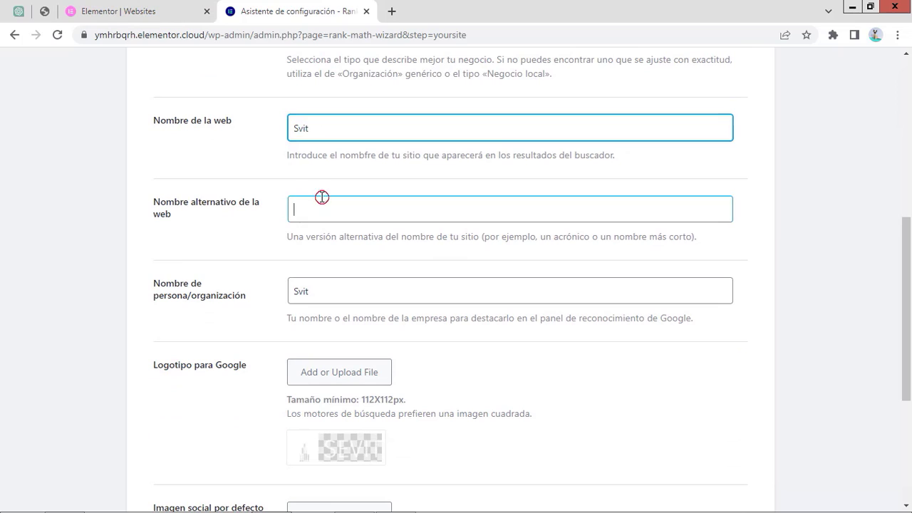
{"action": "left_click", "coordinate": [299, 131]}
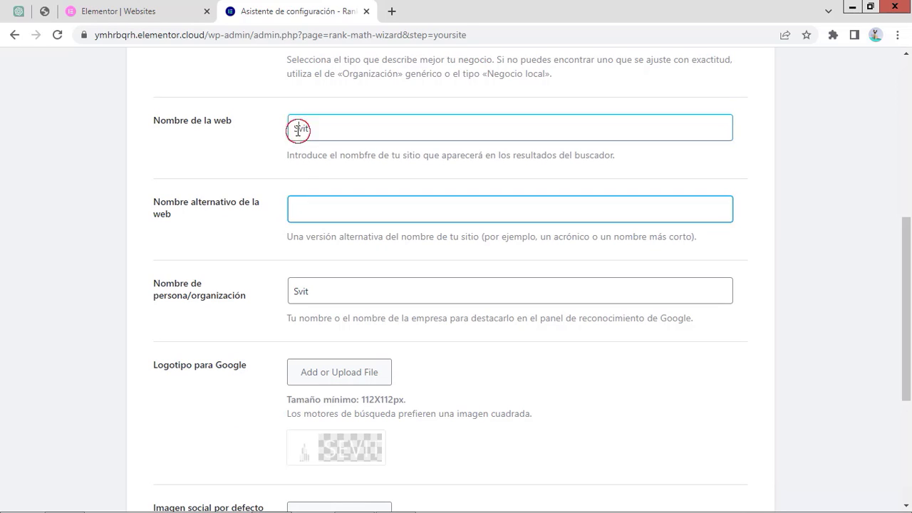
{"action": "type", "text": "i"}
{"action": "left_click", "coordinate": [311, 212]}
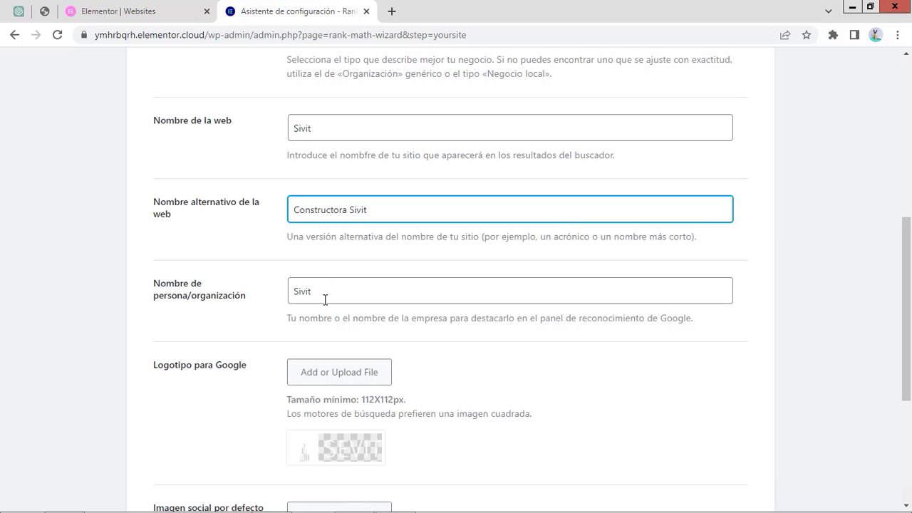
{"action": "scroll", "coordinate": [377, 294], "scroll_direction": "down", "scroll_amount": 3}
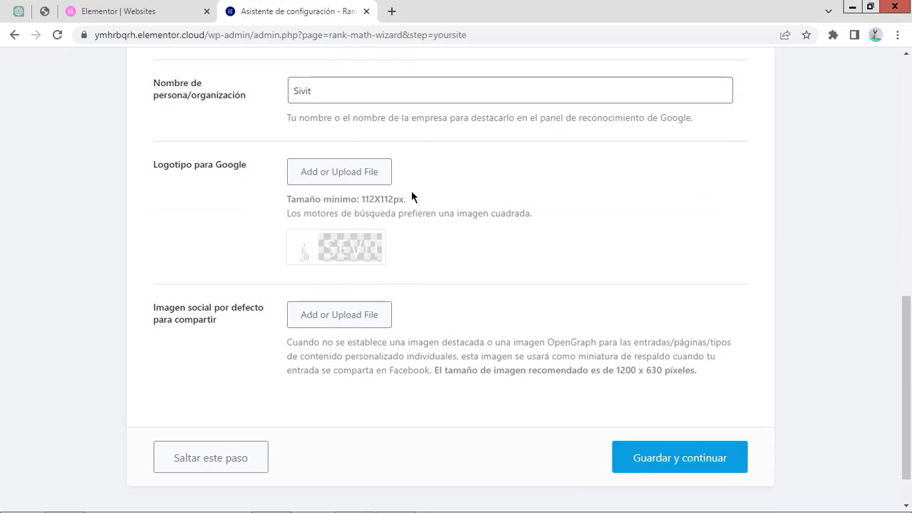
{"action": "mouse_move", "coordinate": [370, 246]}
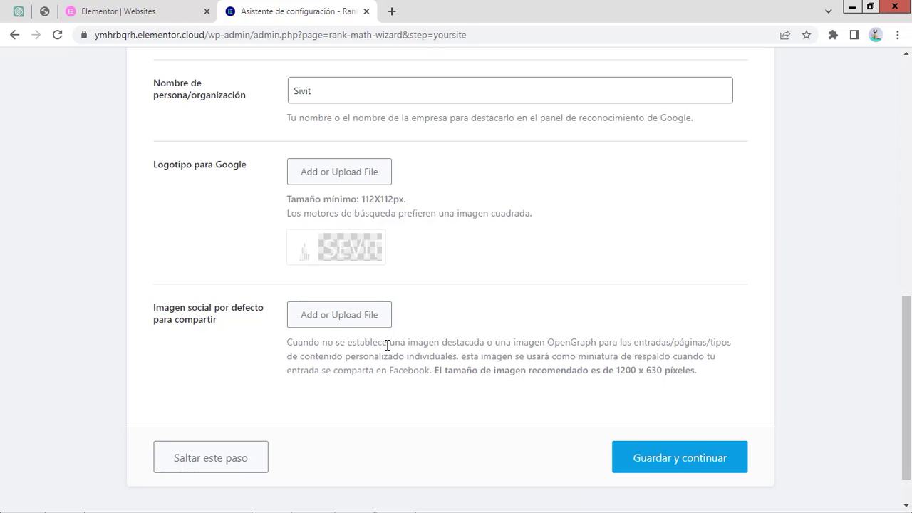
Save the site details, skip connecting Google services, and keep sitemaps enabled.
{"action": "left_click", "coordinate": [672, 457]}
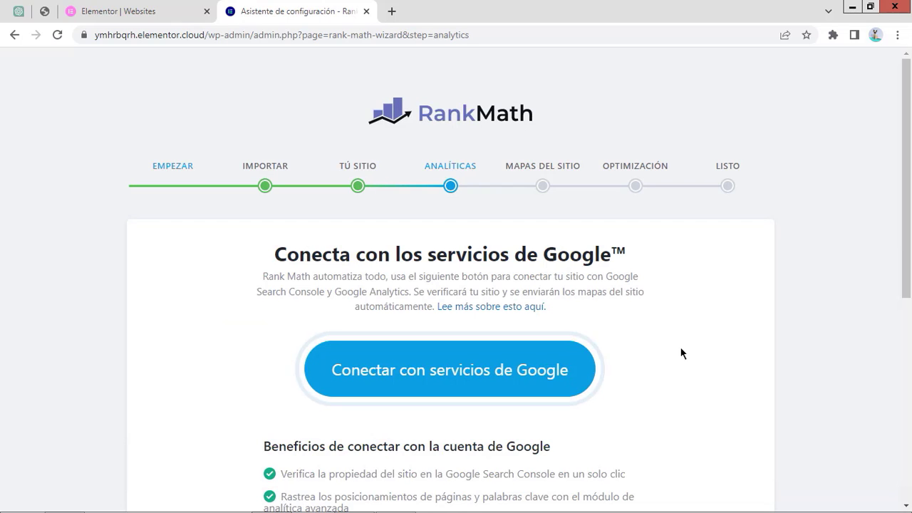
{"action": "scroll", "coordinate": [411, 195], "scroll_direction": "down", "scroll_amount": 3}
{"action": "scroll", "coordinate": [456, 365], "scroll_direction": "down", "scroll_amount": 3}
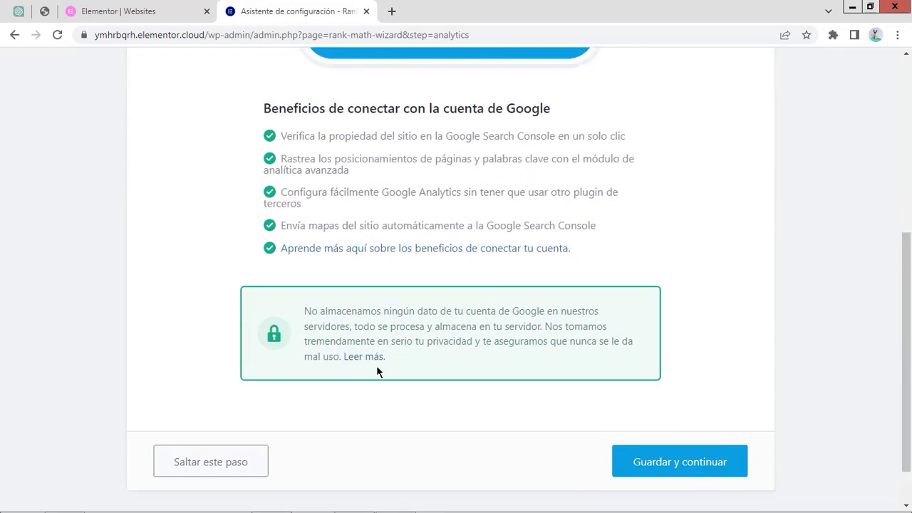
{"action": "left_click", "coordinate": [187, 419]}
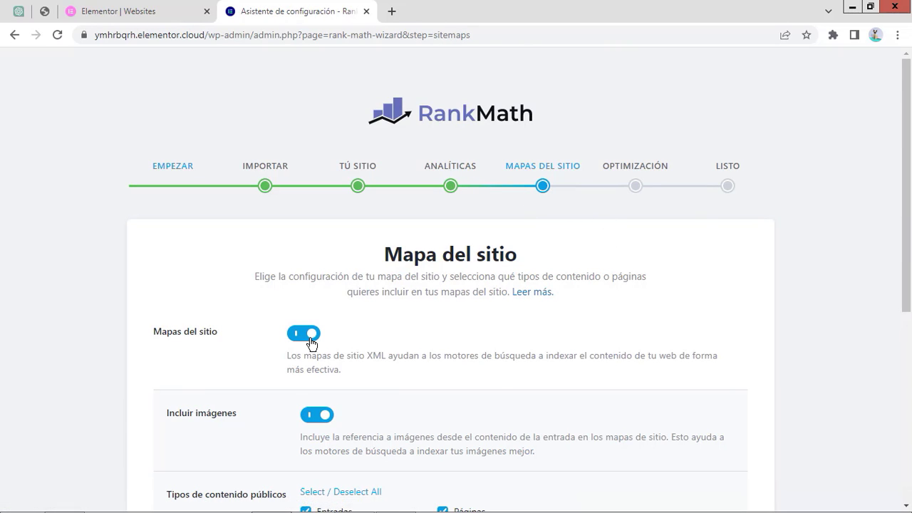
{"action": "scroll", "coordinate": [310, 344], "scroll_direction": "down", "scroll_amount": 4}
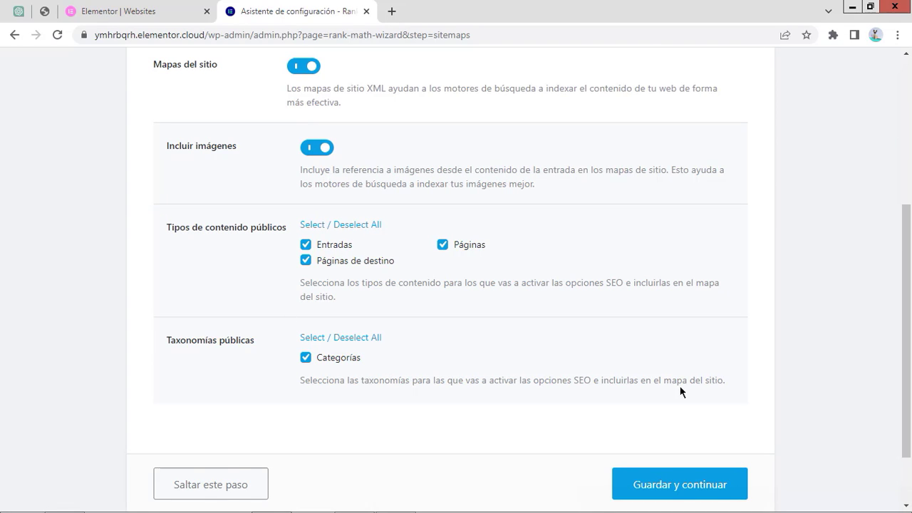
{"action": "scroll", "coordinate": [680, 391], "scroll_direction": "down", "scroll_amount": 1}
{"action": "left_click", "coordinate": [666, 412]}
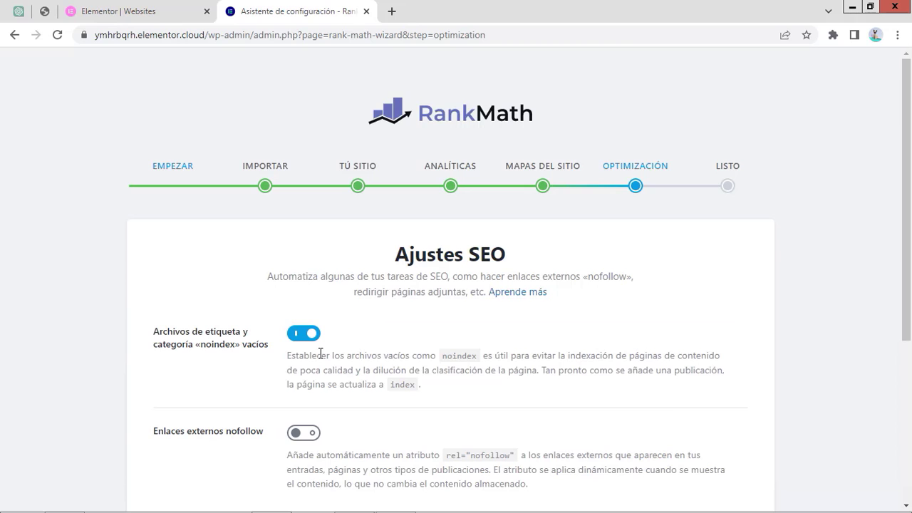
Turn on nofollow for external links and finish the wizard at the Listo step.
{"action": "scroll", "coordinate": [428, 361], "scroll_direction": "down", "scroll_amount": 3}
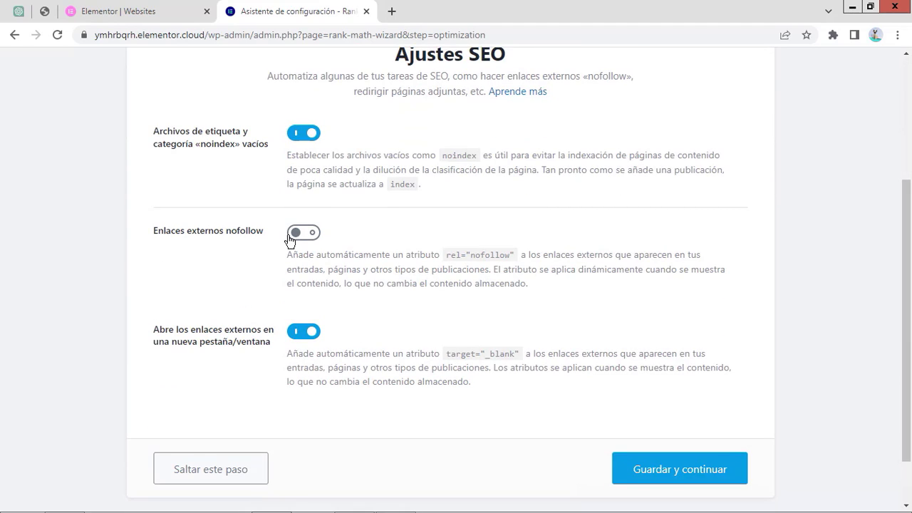
{"action": "left_click", "coordinate": [297, 233]}
{"action": "left_click", "coordinate": [674, 465]}
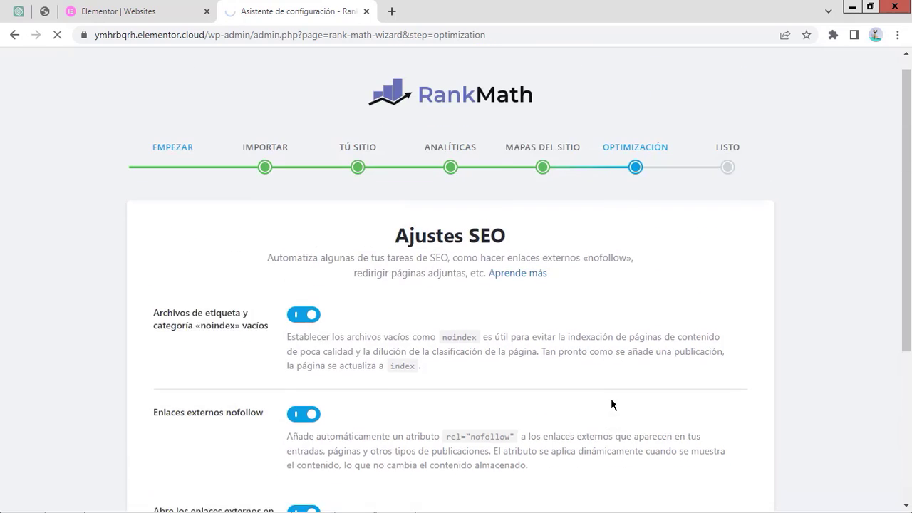
{"action": "scroll", "coordinate": [611, 404], "scroll_direction": "down", "scroll_amount": 2}
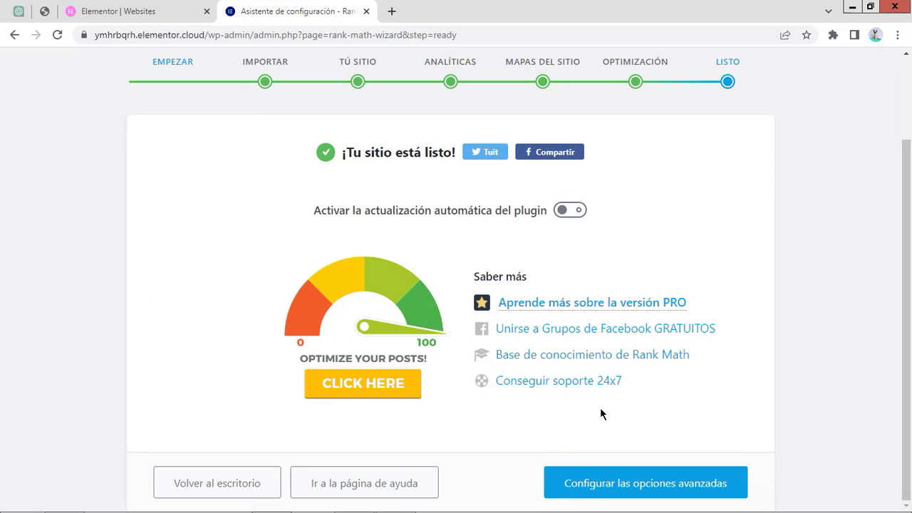
Return to the dashboard and browse Títulos y meta: Meta social, Página de inicio, Autores, Otras páginas.
{"action": "left_click", "coordinate": [242, 482]}
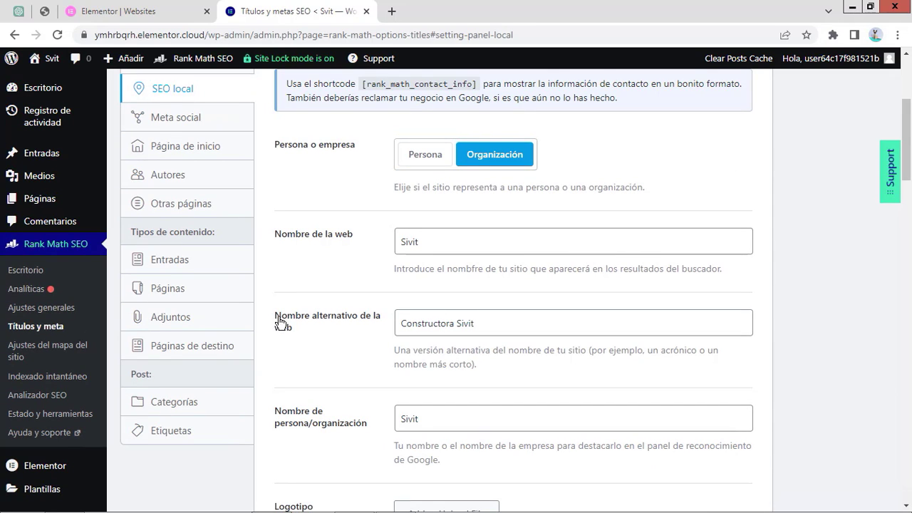
{"action": "scroll", "coordinate": [279, 328], "scroll_direction": "up", "scroll_amount": 3}
{"action": "scroll", "coordinate": [243, 300], "scroll_direction": "down", "scroll_amount": 1}
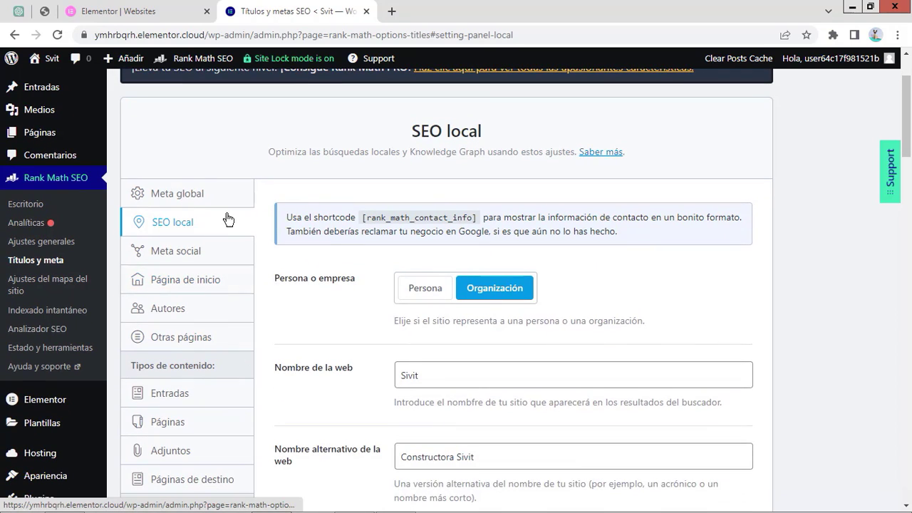
{"action": "left_click", "coordinate": [209, 253]}
{"action": "left_click", "coordinate": [214, 282]}
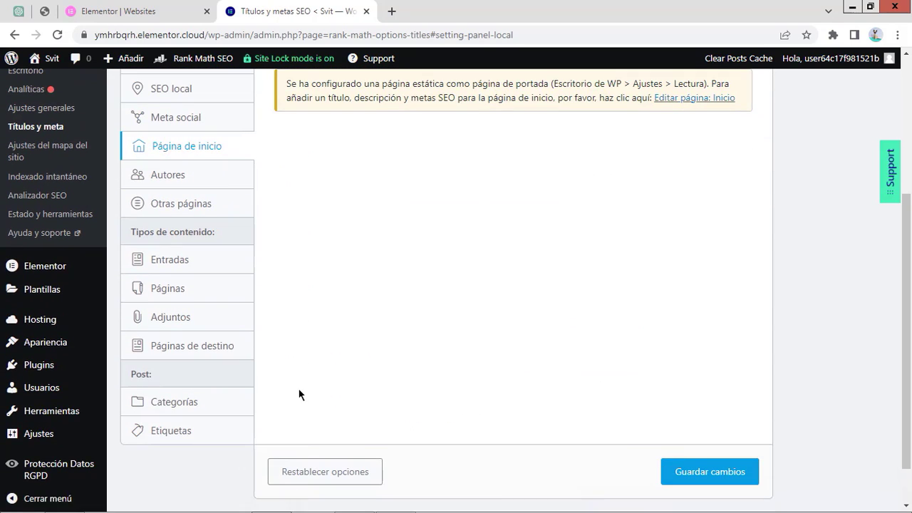
{"action": "scroll", "coordinate": [216, 348], "scroll_direction": "up", "scroll_amount": 2}
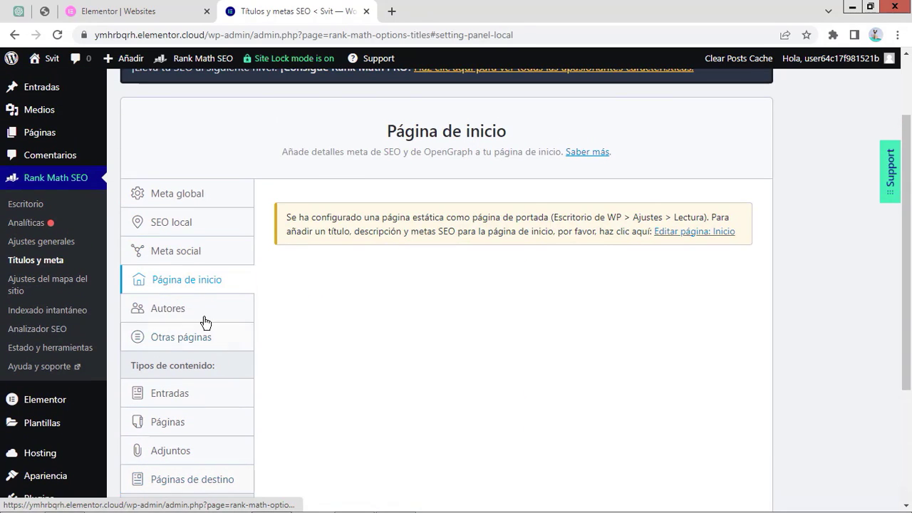
{"action": "left_click", "coordinate": [199, 311]}
{"action": "left_click", "coordinate": [198, 336]}
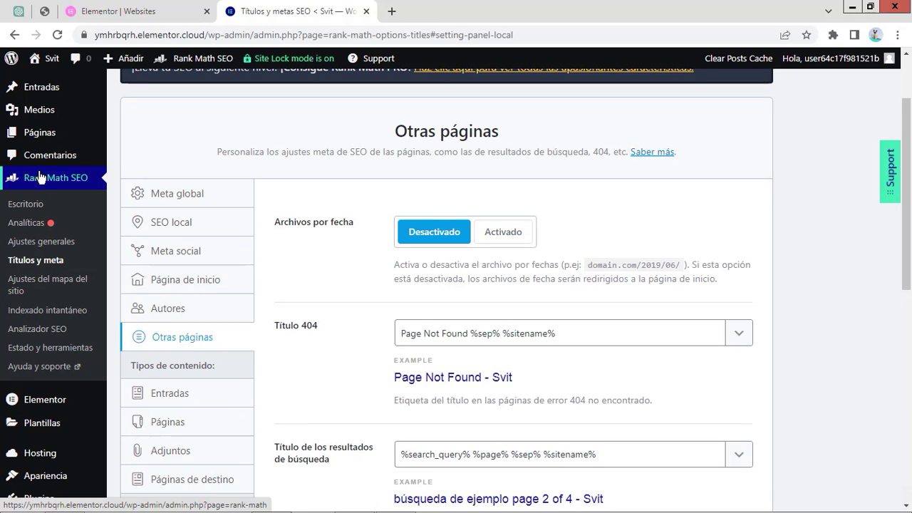
From Todas las páginas, open the Inicio page's Elementor editor in a new browser tab.
{"action": "mouse_move", "coordinate": [37, 137]}
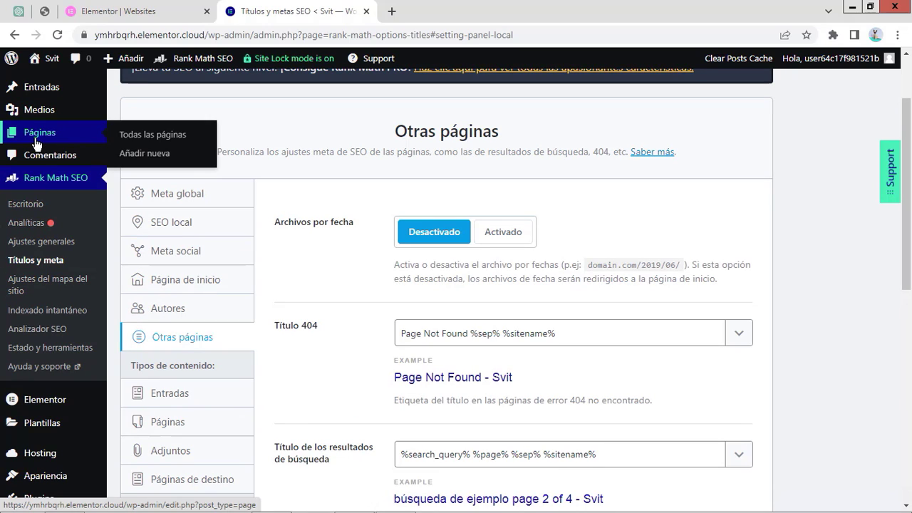
{"action": "left_click", "coordinate": [158, 140]}
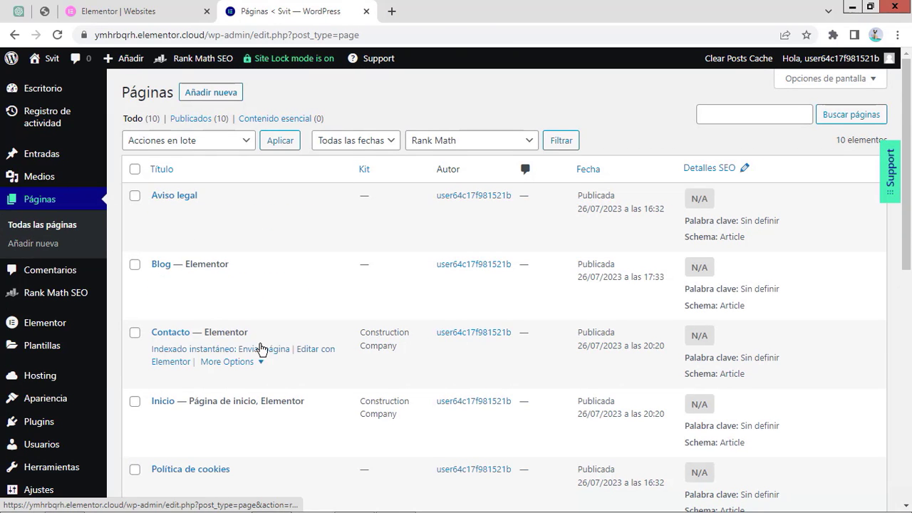
{"action": "scroll", "coordinate": [257, 345], "scroll_direction": "down", "scroll_amount": 2}
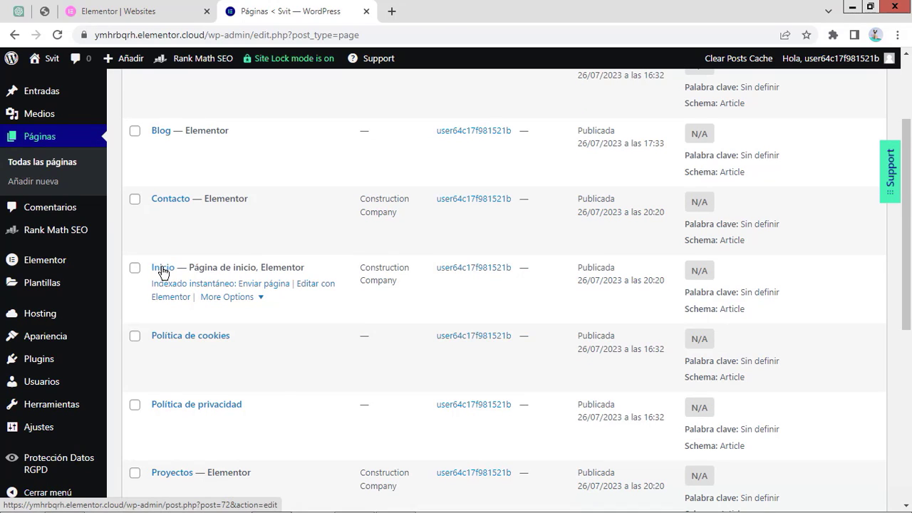
{"action": "right_click", "coordinate": [335, 289]}
{"action": "left_click", "coordinate": [379, 302]}
{"action": "left_click", "coordinate": [449, 9]}
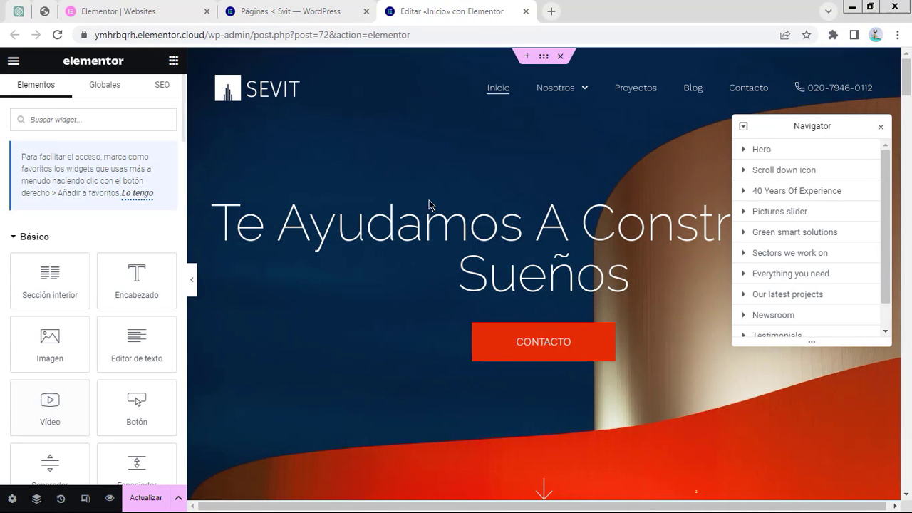
Set 'constructora en mexico' as the Inicio page's focus keyword in the SEO tab.
{"action": "left_click", "coordinate": [881, 127]}
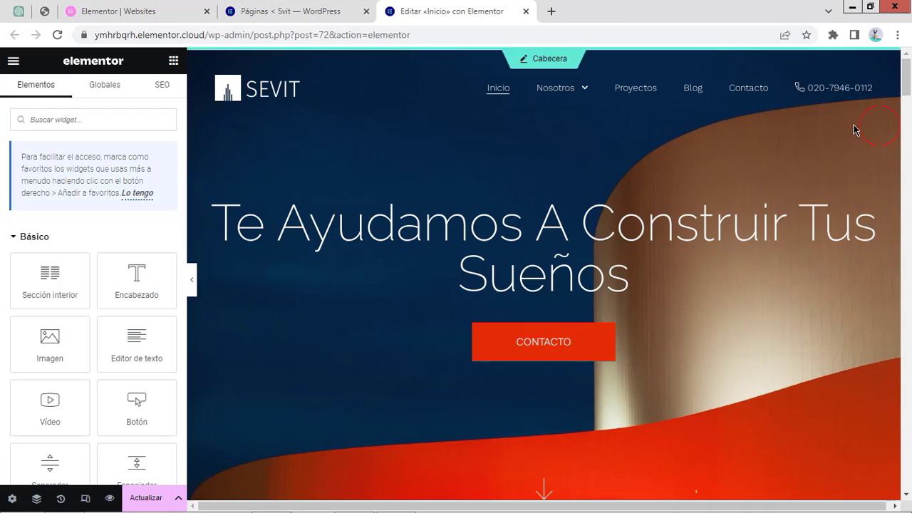
{"action": "left_click", "coordinate": [163, 86]}
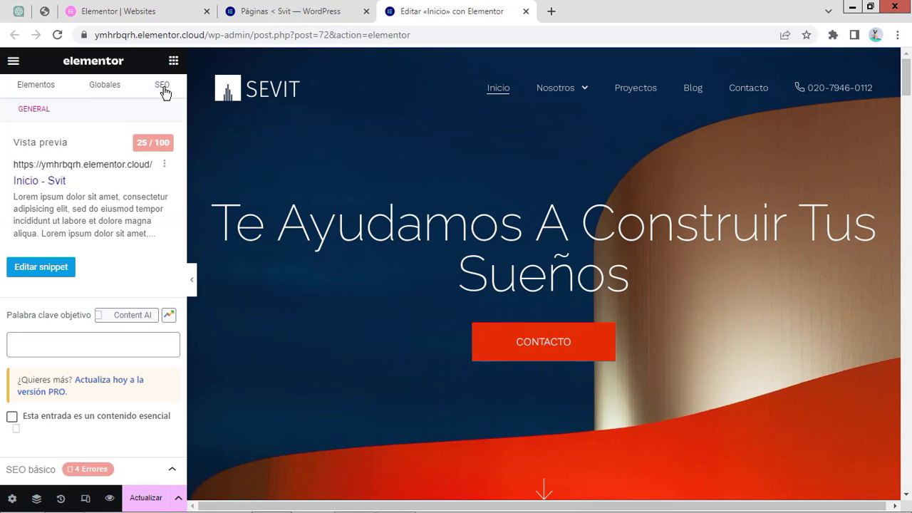
{"action": "left_click", "coordinate": [61, 340]}
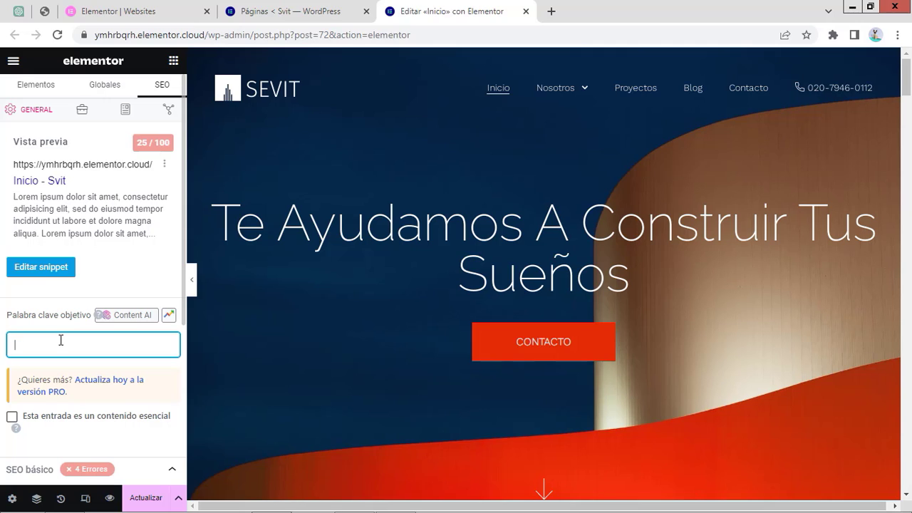
{"action": "type", "text": "Constructora en Mexico"}
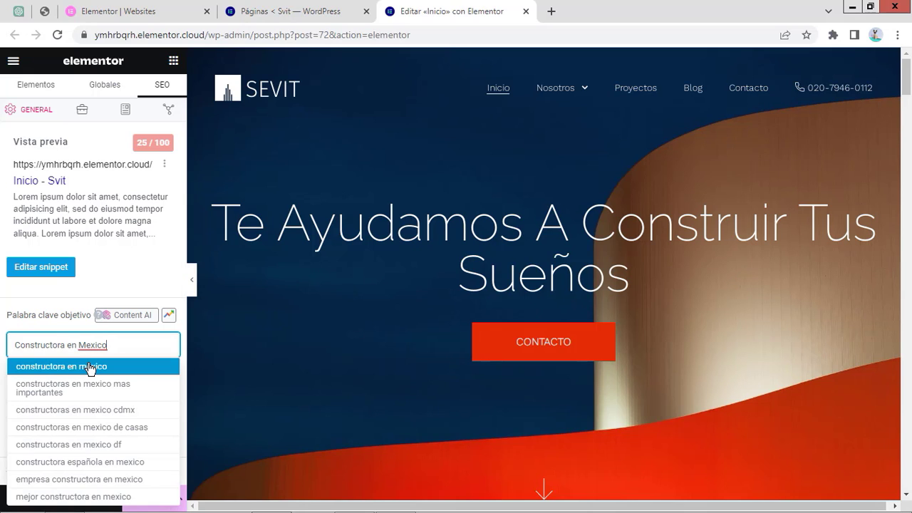
{"action": "left_click", "coordinate": [60, 365]}
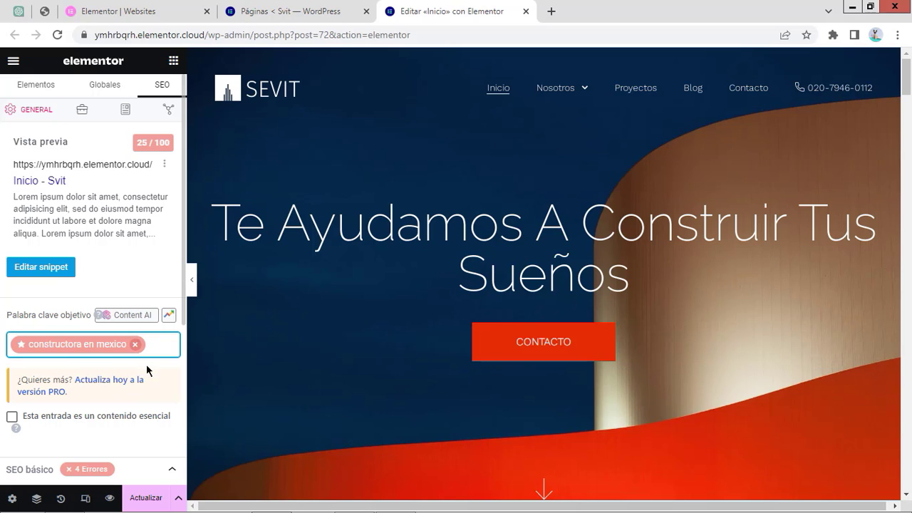
Scroll through the SEO básico results and expand the Adicional checks to see failing tests.
{"action": "scroll", "coordinate": [145, 392], "scroll_direction": "down", "scroll_amount": 2}
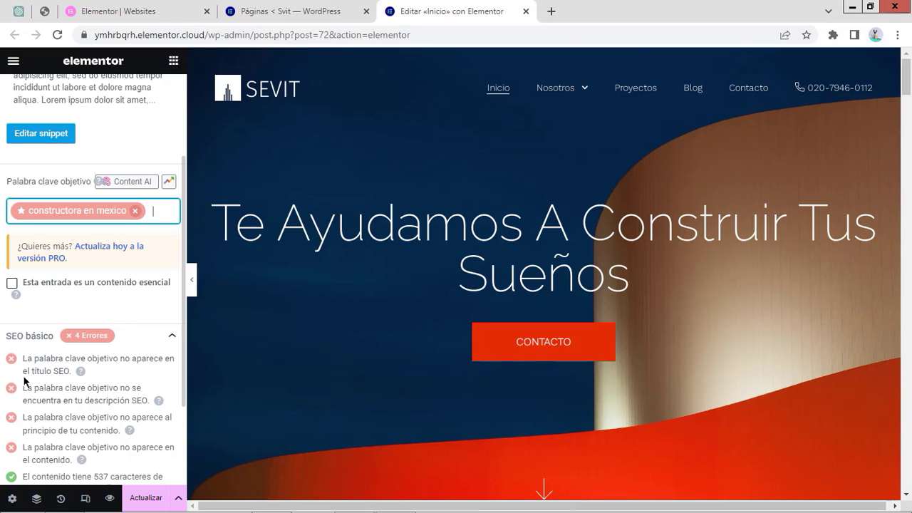
{"action": "scroll", "coordinate": [89, 418], "scroll_direction": "down", "scroll_amount": 2}
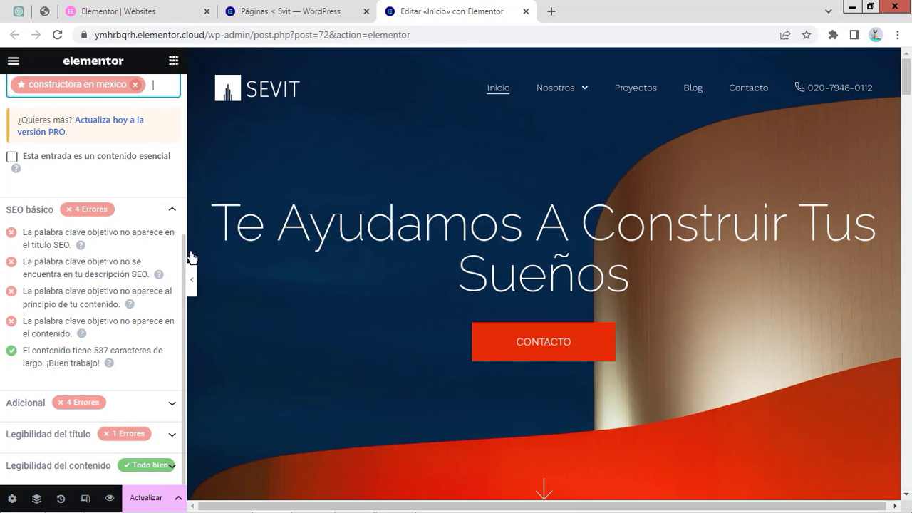
{"action": "scroll", "coordinate": [42, 271], "scroll_direction": "up", "scroll_amount": 1}
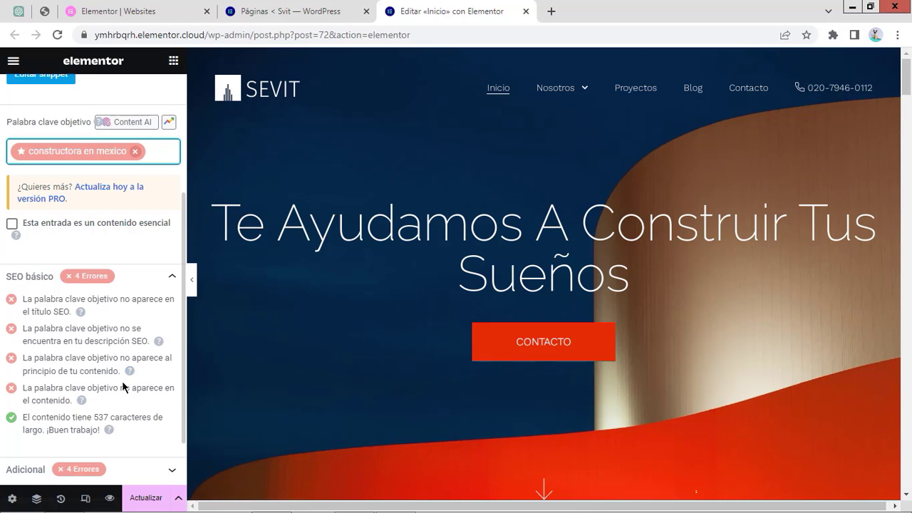
{"action": "scroll", "coordinate": [130, 374], "scroll_direction": "down", "scroll_amount": 1}
{"action": "left_click", "coordinate": [116, 410]}
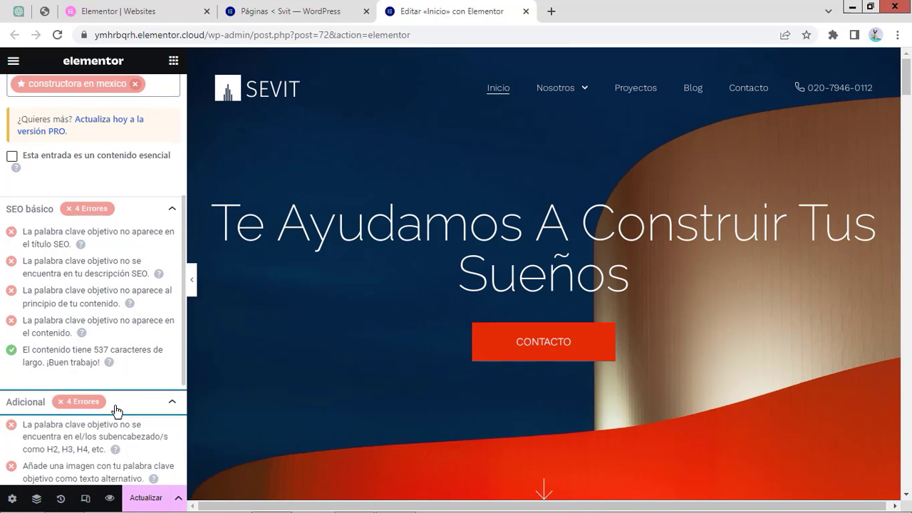
{"action": "scroll", "coordinate": [118, 403], "scroll_direction": "down", "scroll_amount": 3}
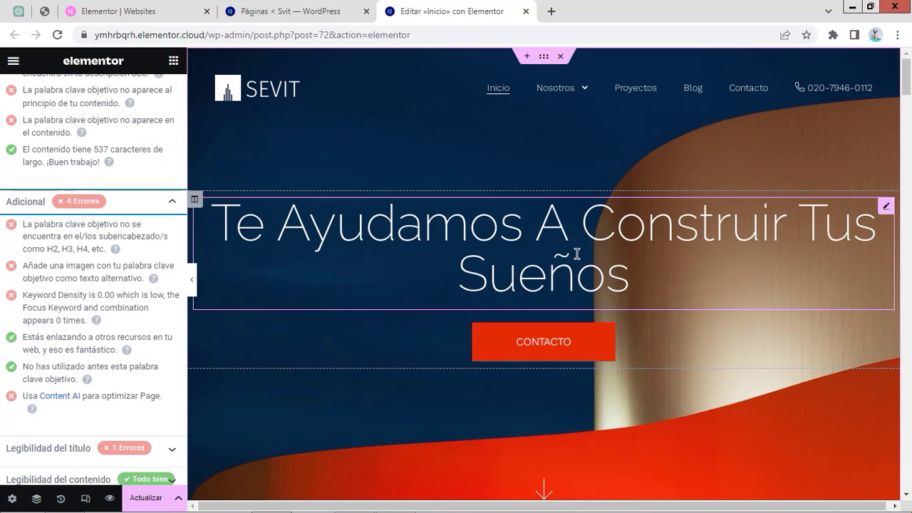
{"action": "scroll", "coordinate": [576, 320], "scroll_direction": "down", "scroll_amount": 5}
{"action": "scroll", "coordinate": [571, 322], "scroll_direction": "up", "scroll_amount": 4}
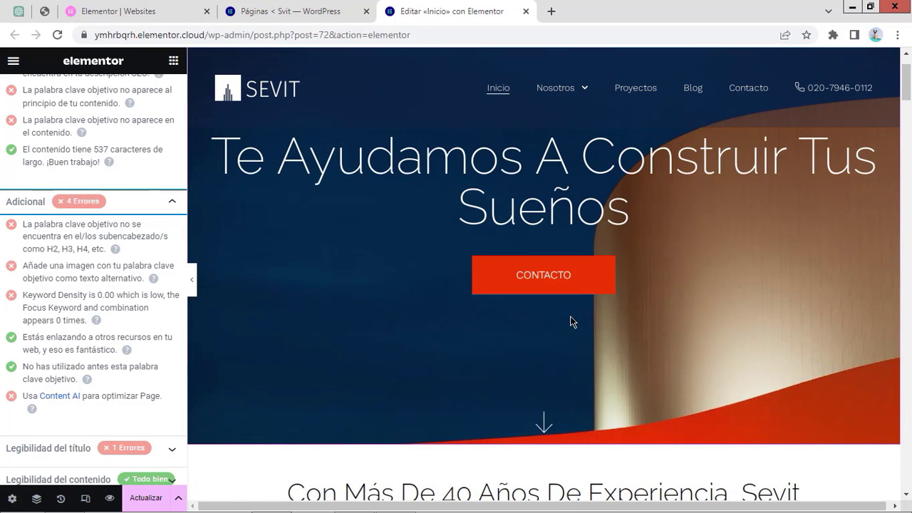
{"action": "scroll", "coordinate": [570, 322], "scroll_direction": "up", "scroll_amount": 1}
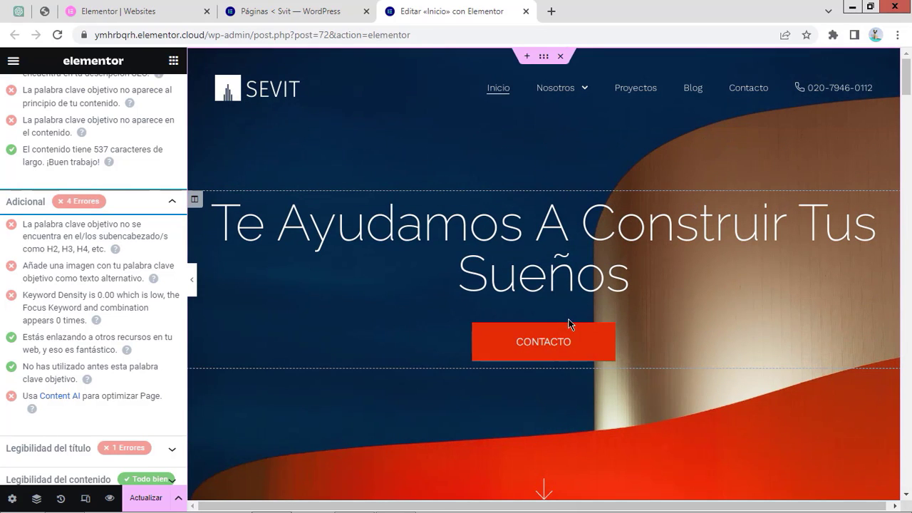
{"action": "scroll", "coordinate": [91, 248], "scroll_direction": "up", "scroll_amount": 5}
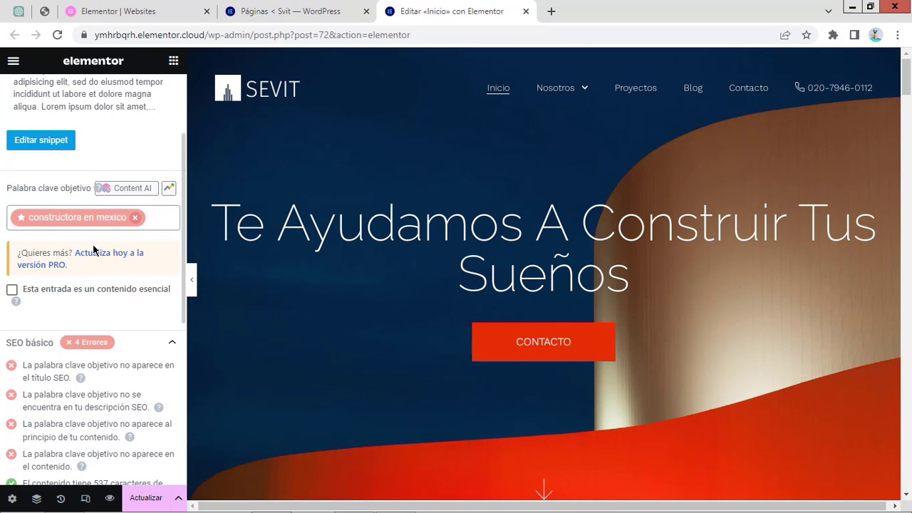
Replace the hero heading text with 'Somos la mejor constructora en Mexico'.
{"action": "left_click", "coordinate": [599, 246]}
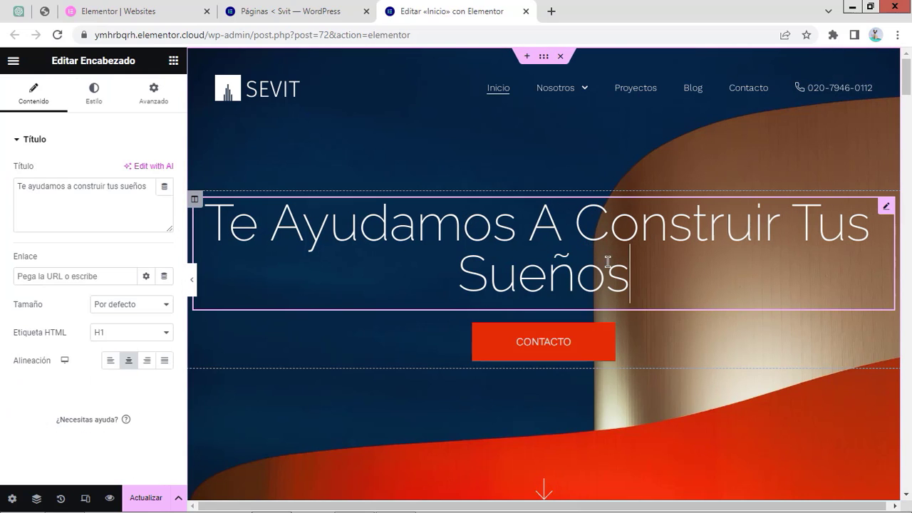
{"action": "left_click_drag", "start_coordinate": [163, 187], "coordinate": [3, 178]}
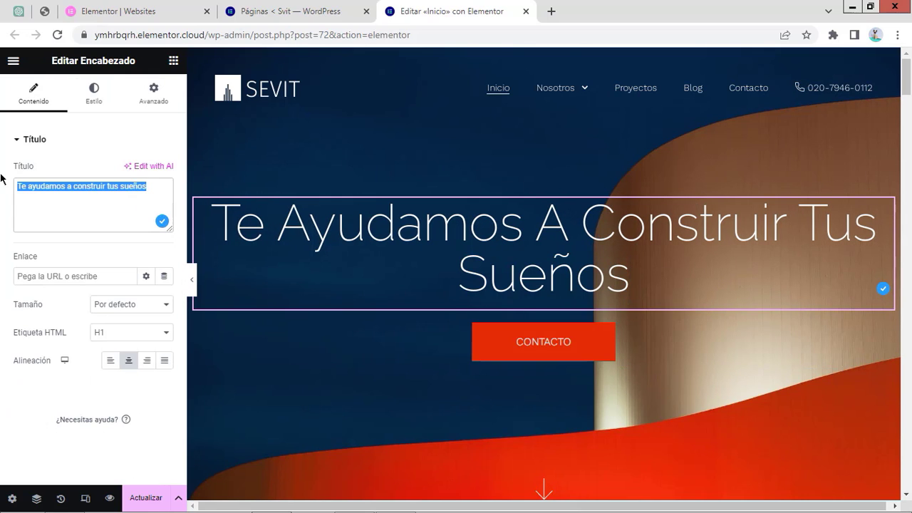
{"action": "type", "text": "Somos la m"}
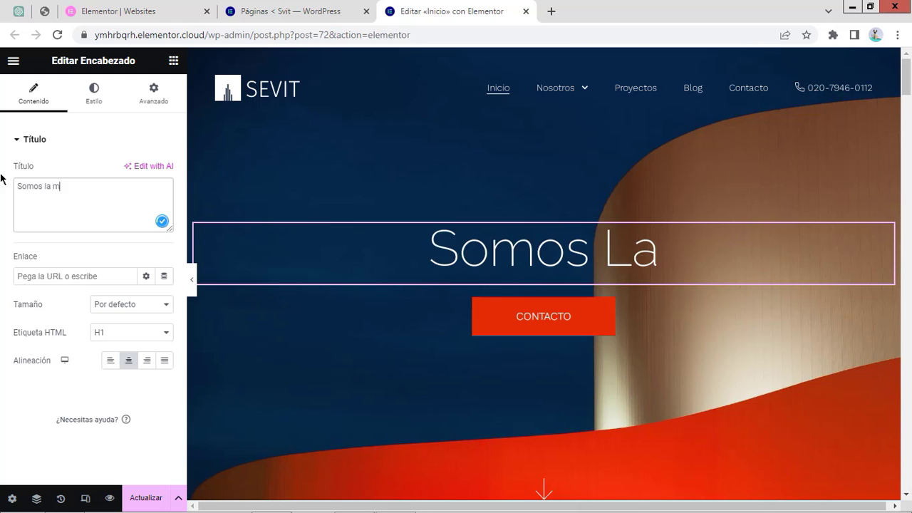
{"action": "type", "text": "ejor constructio"}
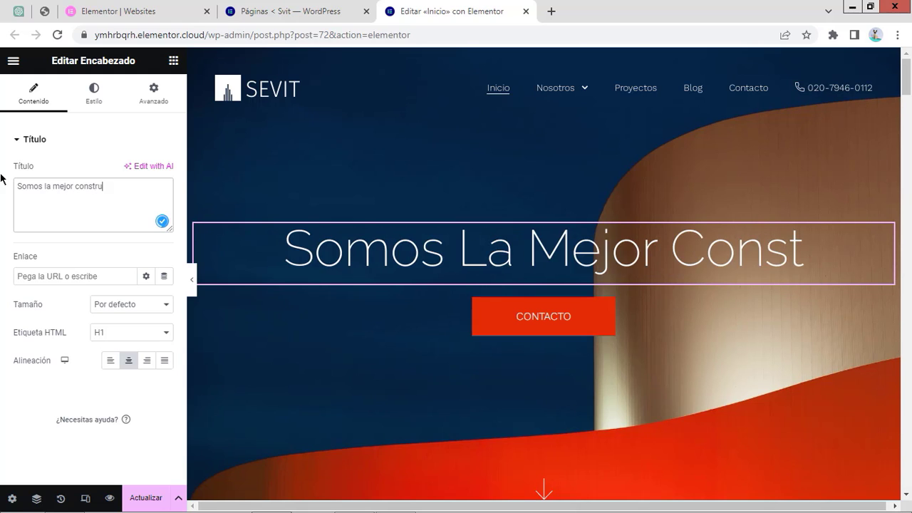
{"action": "key", "text": "BackSpace"}
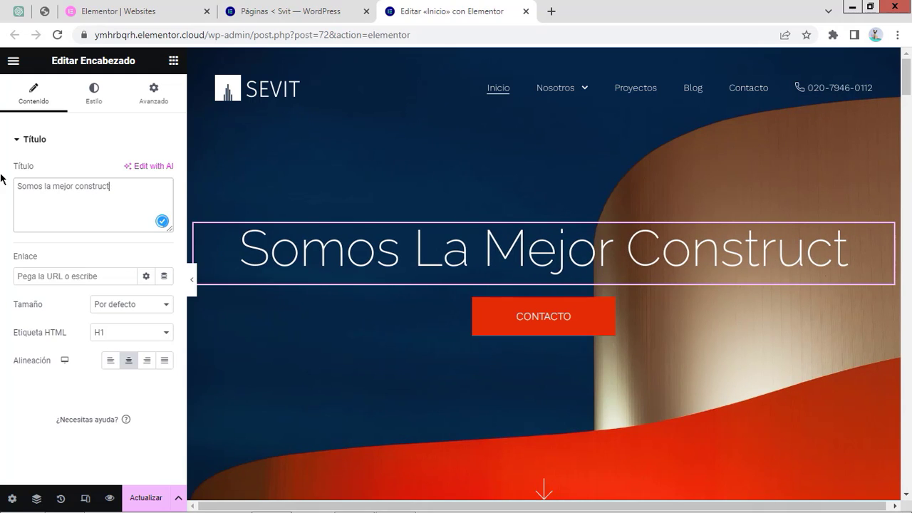
{"action": "type", "text": "ora en Mexico"}
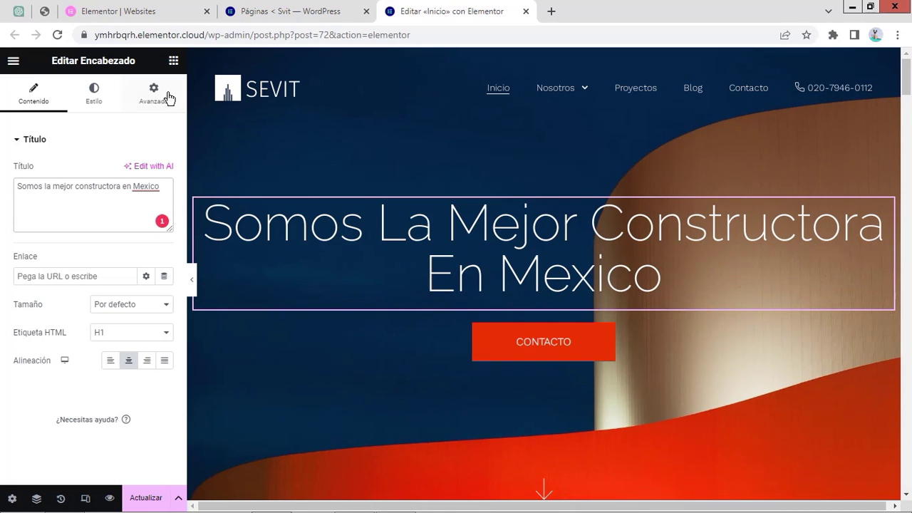
{"action": "left_click", "coordinate": [173, 62]}
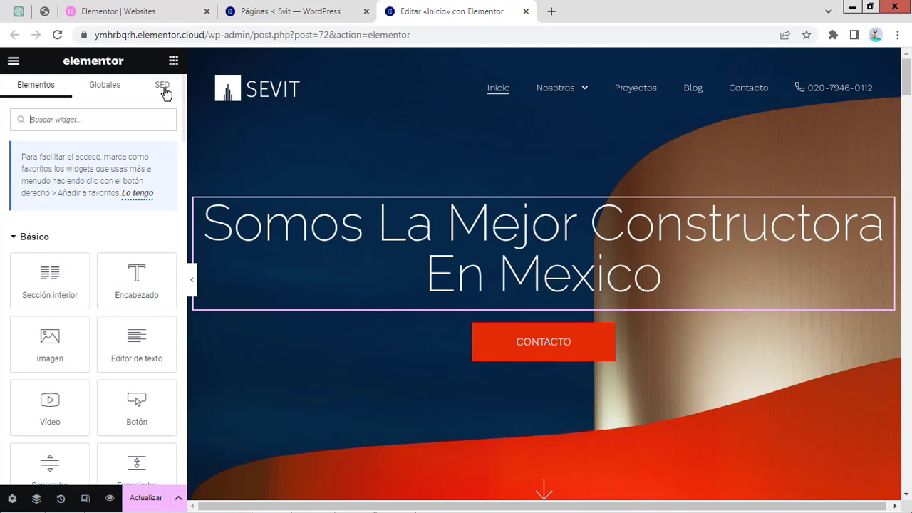
Review the SEO básico and title readability checks, then open the Editar snippet editor.
{"action": "left_click", "coordinate": [164, 85]}
{"action": "scroll", "coordinate": [123, 394], "scroll_direction": "down", "scroll_amount": 3}
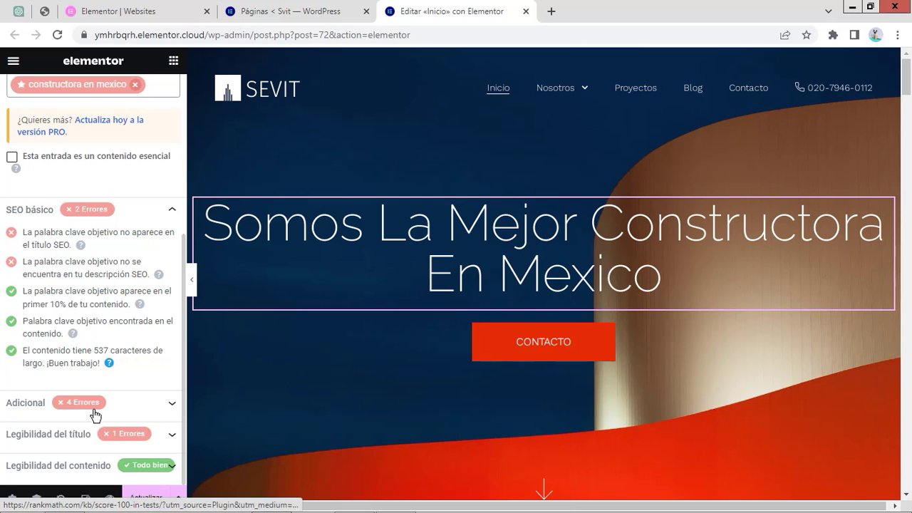
{"action": "left_click", "coordinate": [60, 430]}
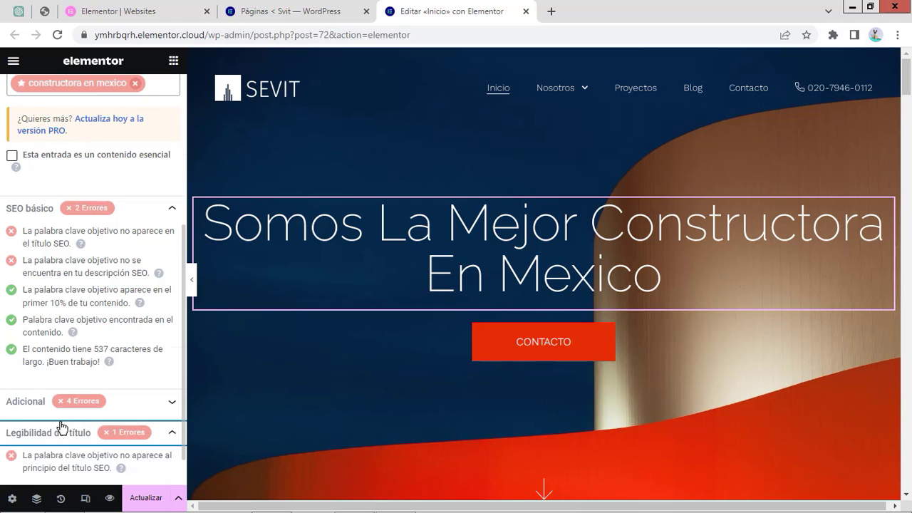
{"action": "scroll", "coordinate": [60, 425], "scroll_direction": "down", "scroll_amount": 1}
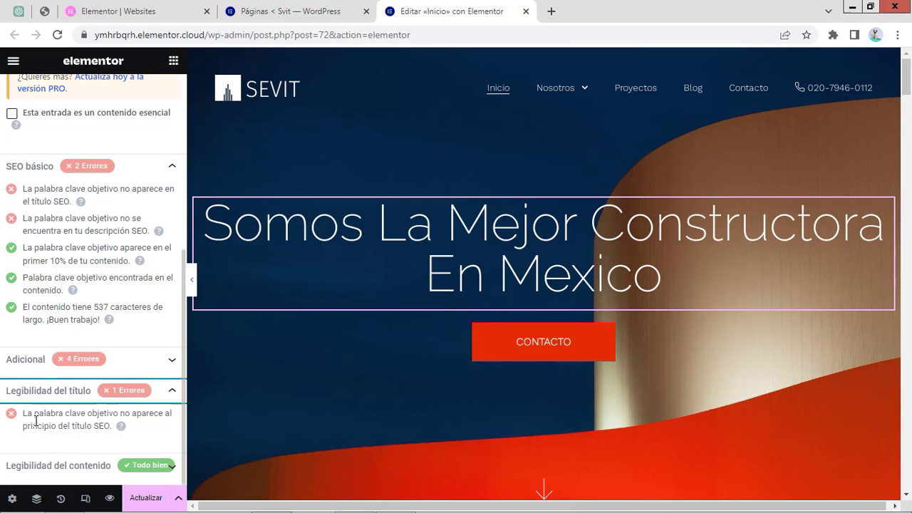
{"action": "scroll", "coordinate": [86, 329], "scroll_direction": "up", "scroll_amount": 5}
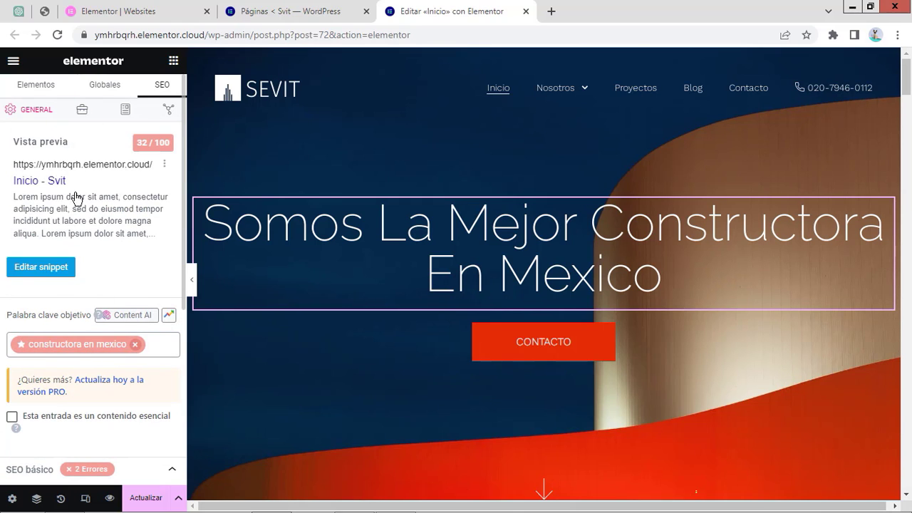
{"action": "left_click", "coordinate": [34, 267]}
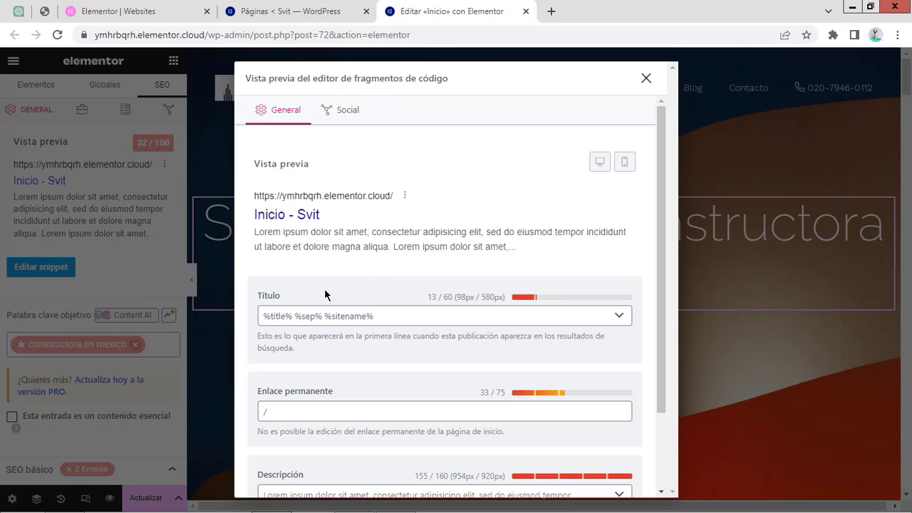
Append a copied %sep% separator and 'La mejor constructora en mexico' to the SEO title after %sitename%.
{"action": "left_click", "coordinate": [297, 323]}
{"action": "left_click", "coordinate": [391, 316]}
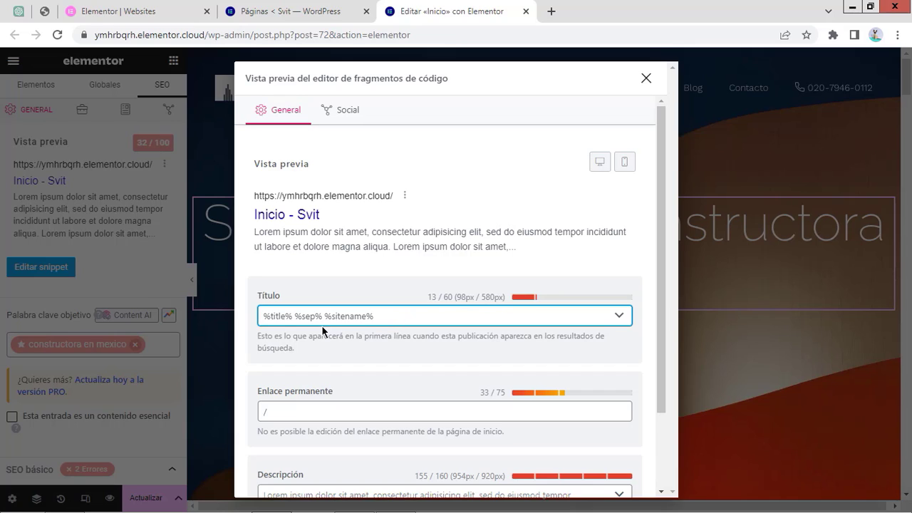
{"action": "left_click_drag", "start_coordinate": [325, 315], "coordinate": [296, 317]}
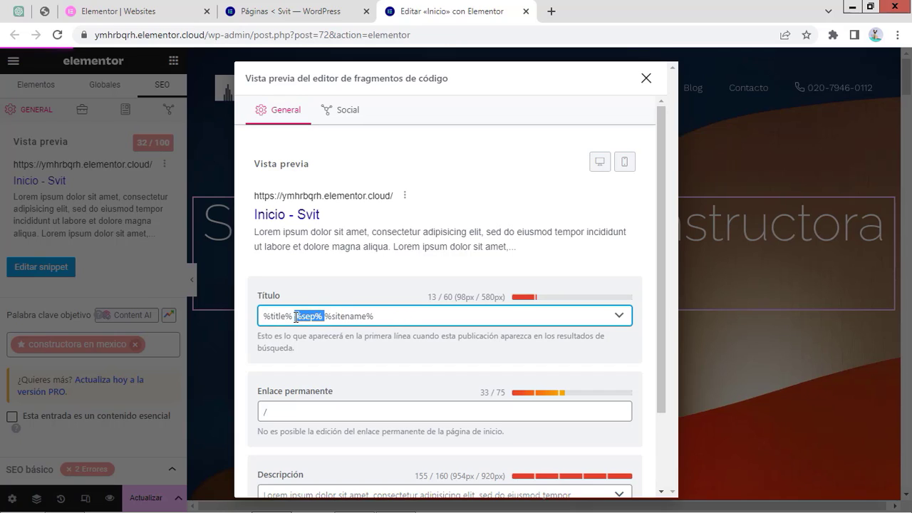
{"action": "key", "text": "ctrl+c"}
{"action": "left_click", "coordinate": [468, 316]}
{"action": "key", "text": "ctrl+v"}
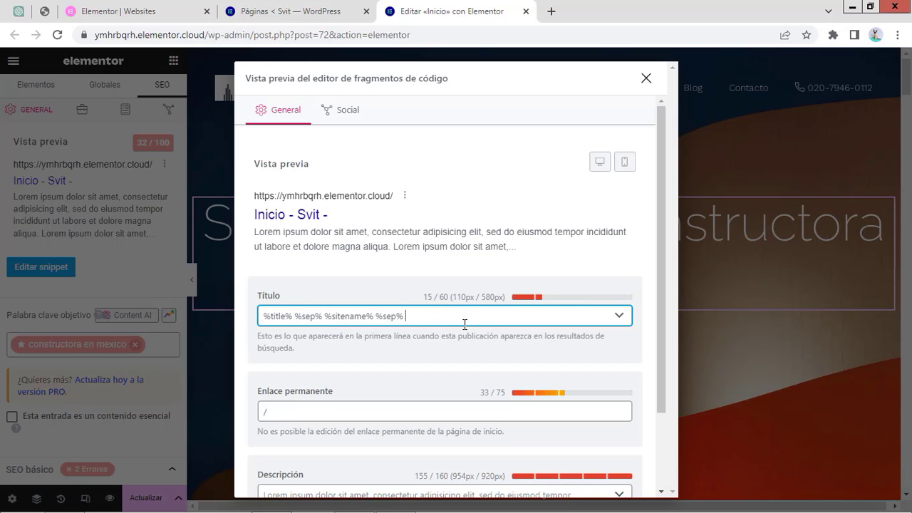
{"action": "type", "text": "La m"}
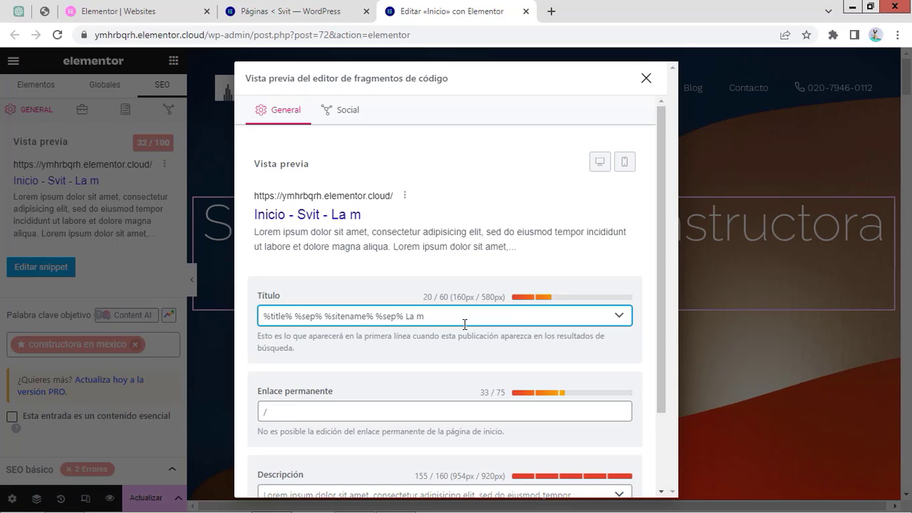
{"action": "type", "text": "ejor const"}
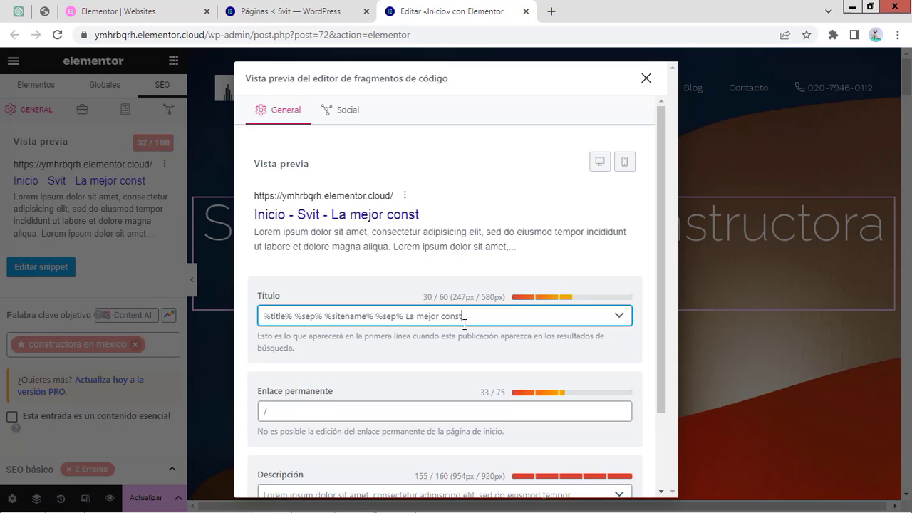
{"action": "type", "text": "ructora de "}
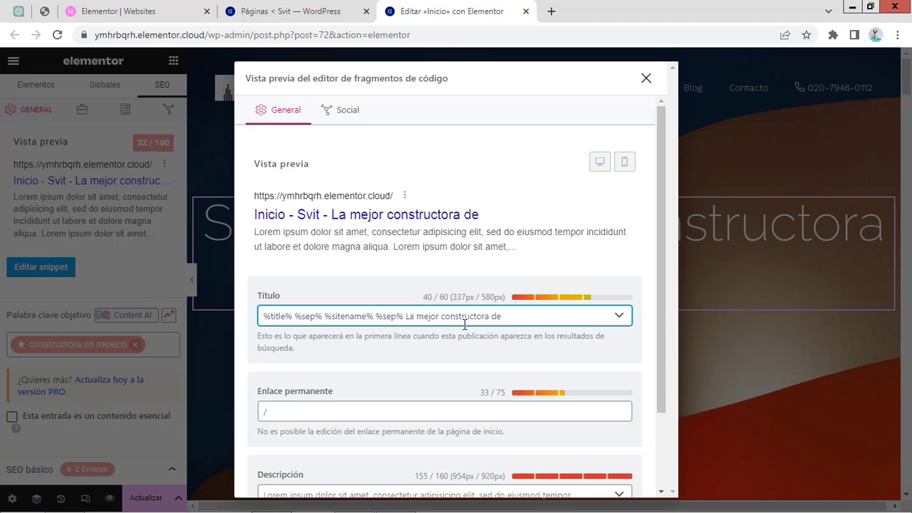
{"action": "type", "text": " m"}
{"action": "key", "text": "BackSpace"}
{"action": "key", "text": "BackSpace"}
{"action": "key", "text": "BackSpace"}
{"action": "key", "text": "BackSpace"}
{"action": "type", "text": "en mexico"}
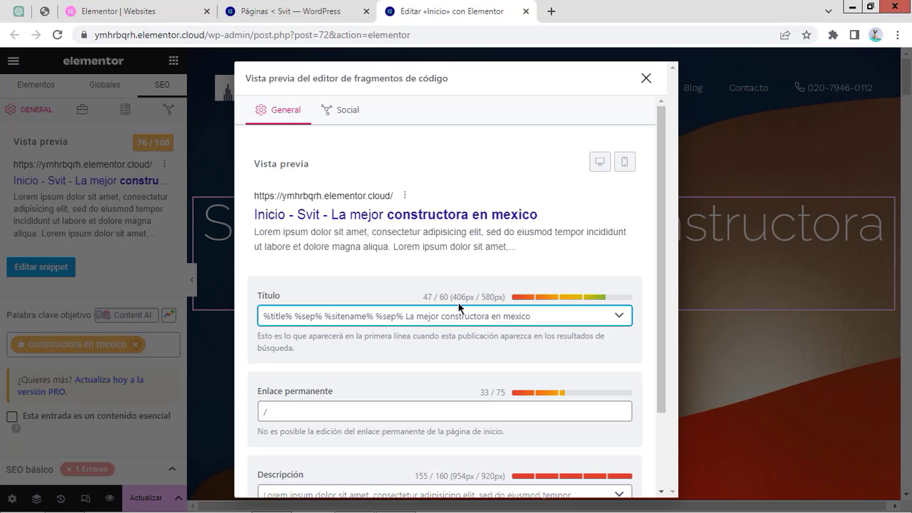
{"action": "scroll", "coordinate": [464, 306], "scroll_direction": "down", "scroll_amount": 2}
{"action": "scroll", "coordinate": [414, 371], "scroll_direction": "down", "scroll_amount": 1}
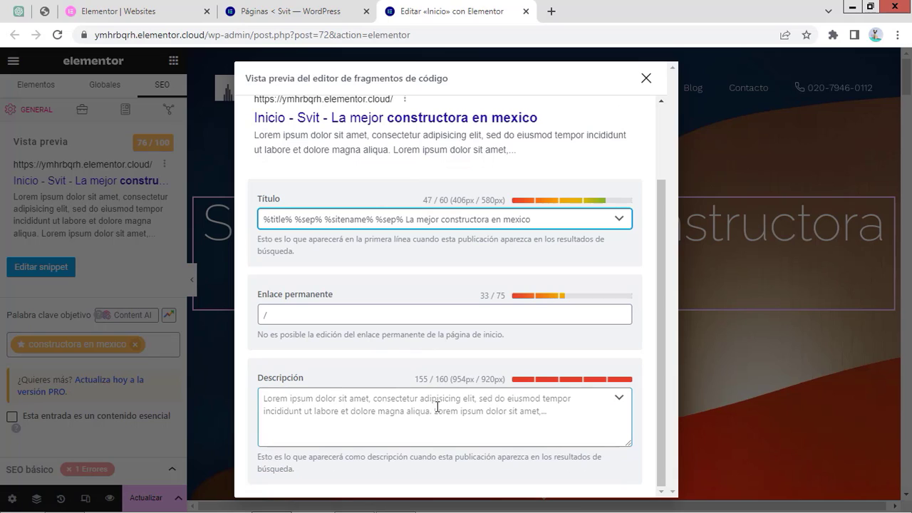
Replace the placeholder meta description with the Sevit pitch, accepting the comma and 'cuál' fixes.
{"action": "left_click", "coordinate": [318, 411]}
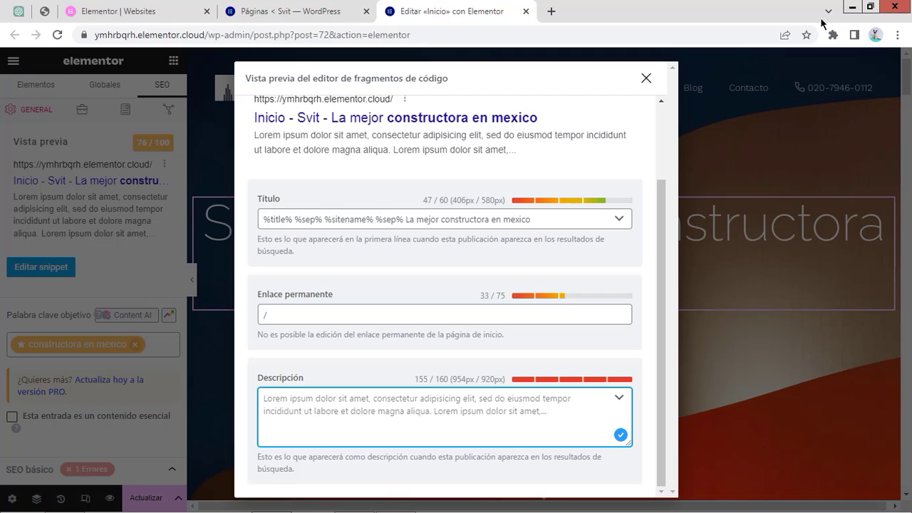
{"action": "left_click_drag", "start_coordinate": [428, 77], "coordinate": [469, 71]}
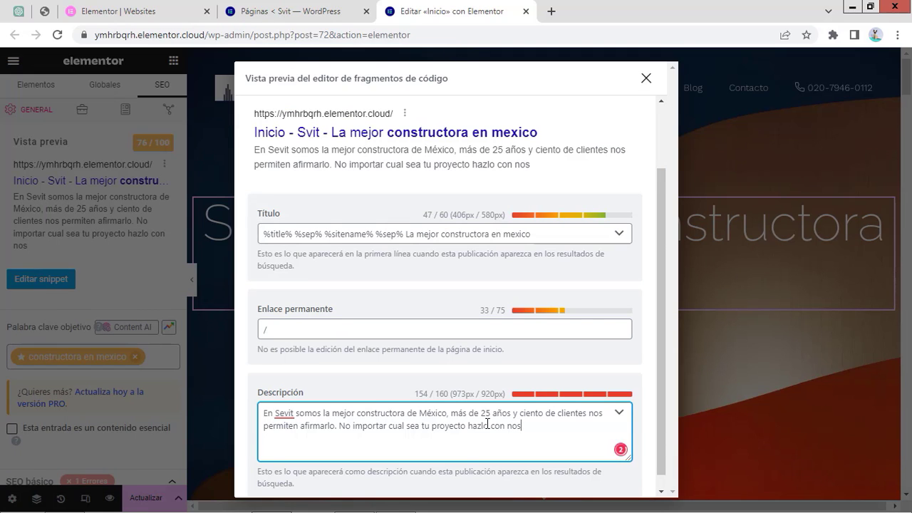
{"action": "type", "text": "otros."}
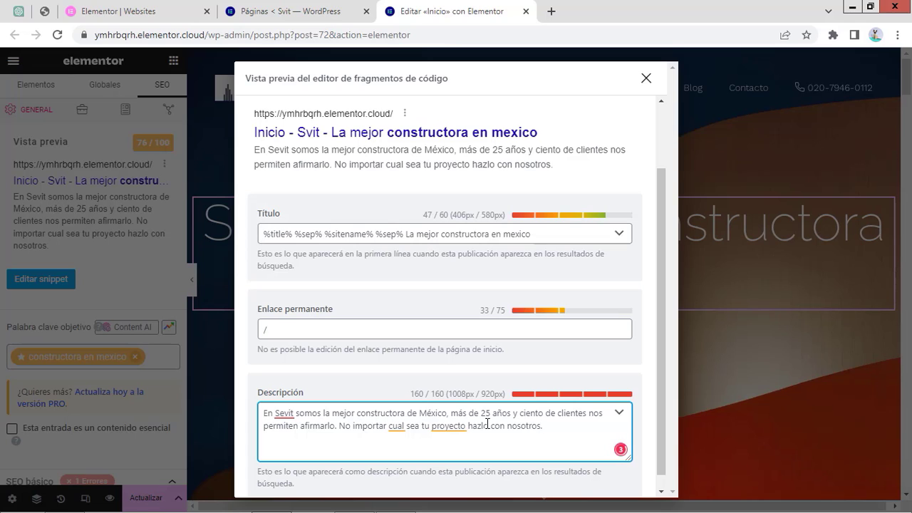
{"action": "left_click", "coordinate": [462, 425]}
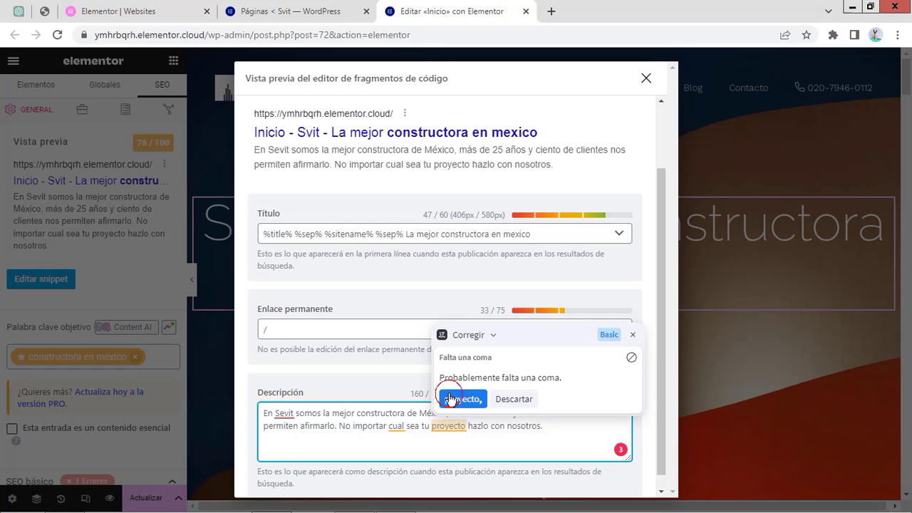
{"action": "left_click", "coordinate": [457, 398]}
{"action": "left_click", "coordinate": [397, 426]}
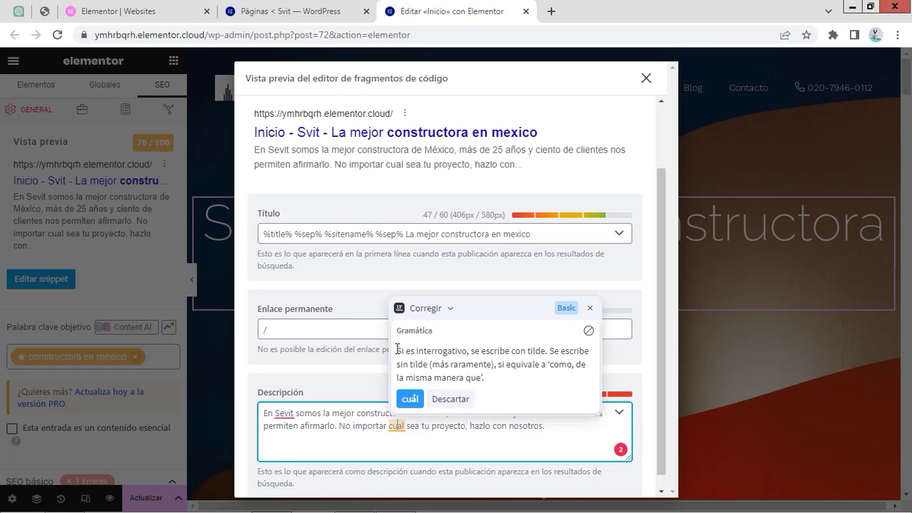
{"action": "left_click", "coordinate": [406, 398]}
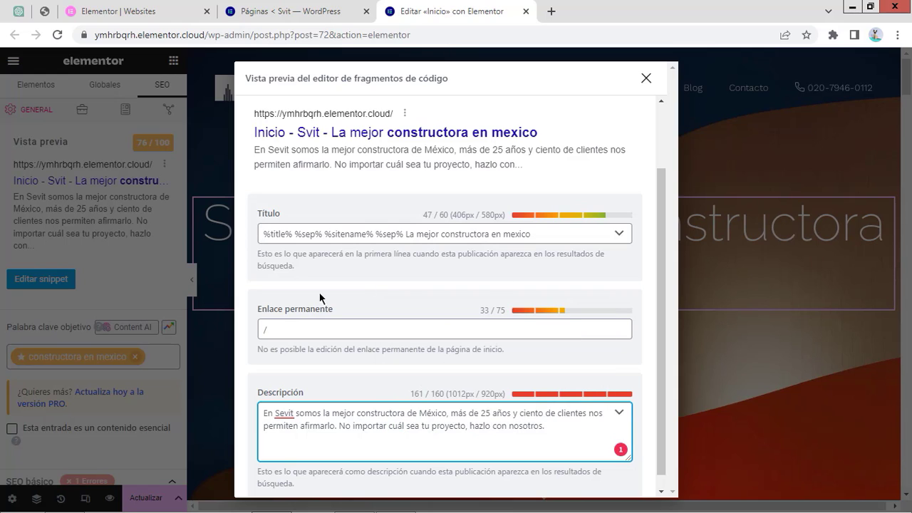
Check the snippet in the mobile search preview, then close the snippet editor.
{"action": "scroll", "coordinate": [554, 353], "scroll_direction": "down", "scroll_amount": 1}
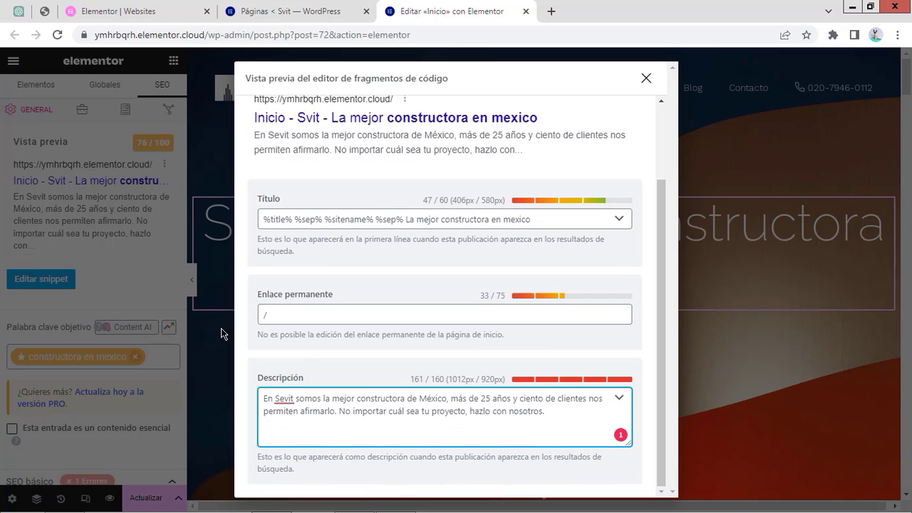
{"action": "scroll", "coordinate": [448, 270], "scroll_direction": "up", "scroll_amount": 3}
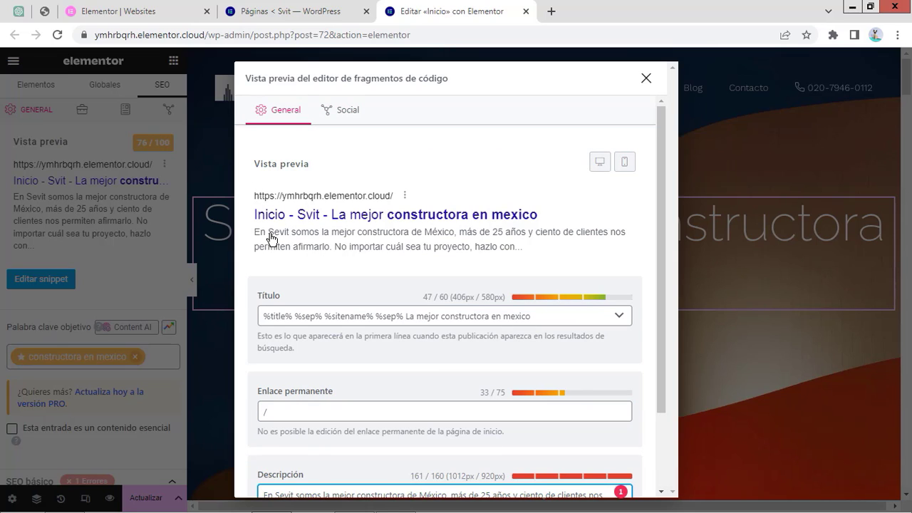
{"action": "scroll", "coordinate": [493, 321], "scroll_direction": "down", "scroll_amount": 2}
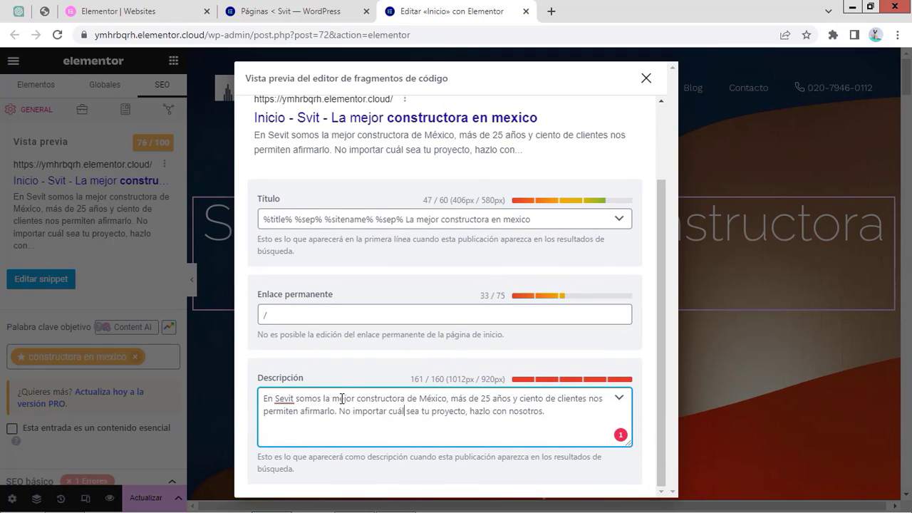
{"action": "left_click_drag", "start_coordinate": [418, 77], "coordinate": [398, 76]}
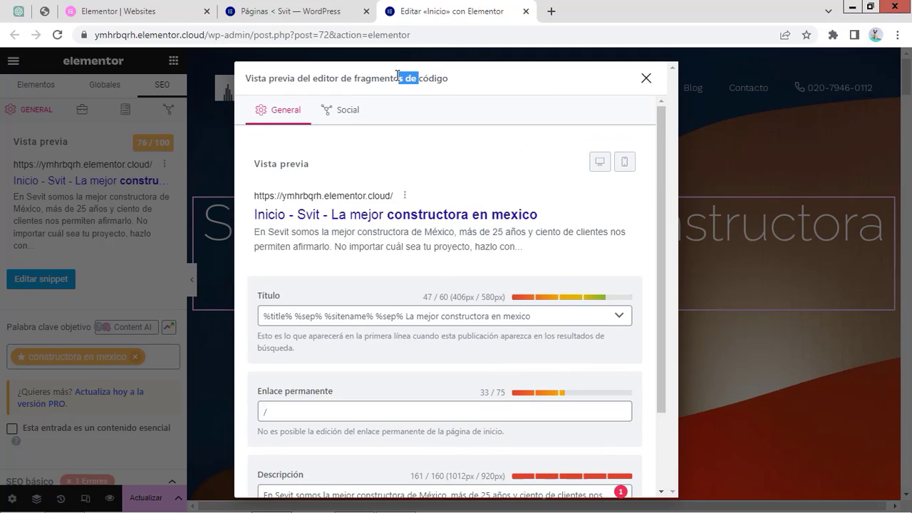
{"action": "left_click_drag", "start_coordinate": [661, 249], "coordinate": [659, 400]}
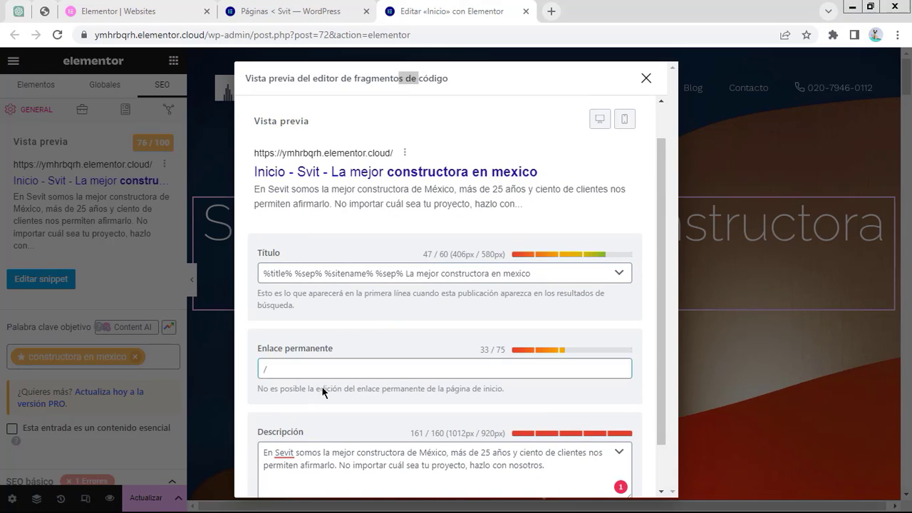
{"action": "left_click", "coordinate": [626, 118]}
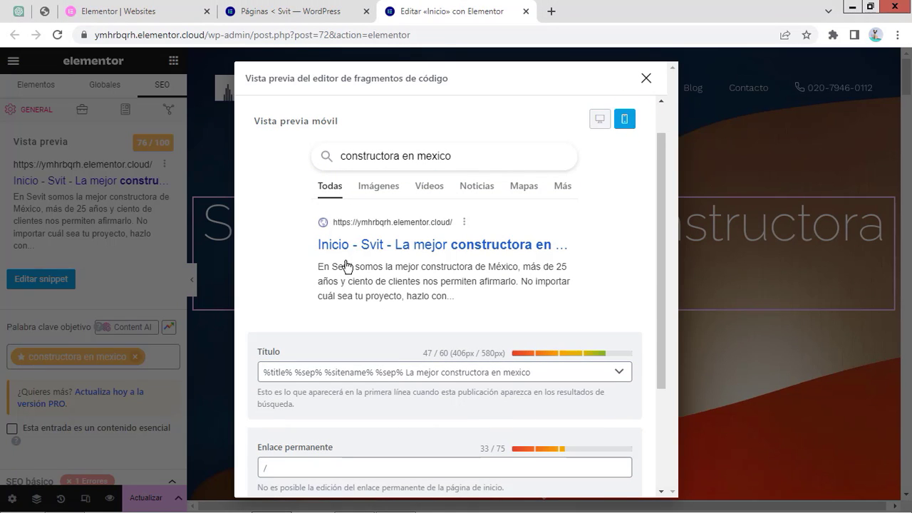
{"action": "scroll", "coordinate": [562, 306], "scroll_direction": "down", "scroll_amount": 2}
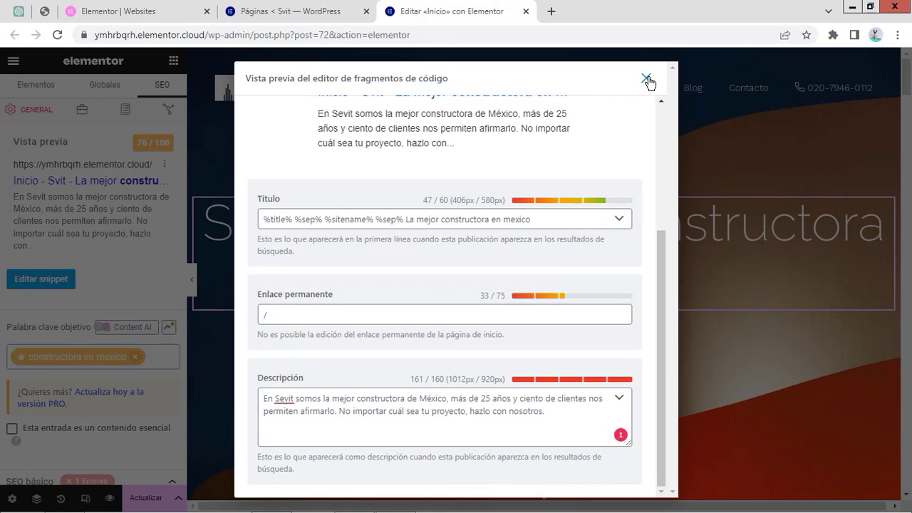
{"action": "left_click", "coordinate": [646, 78]}
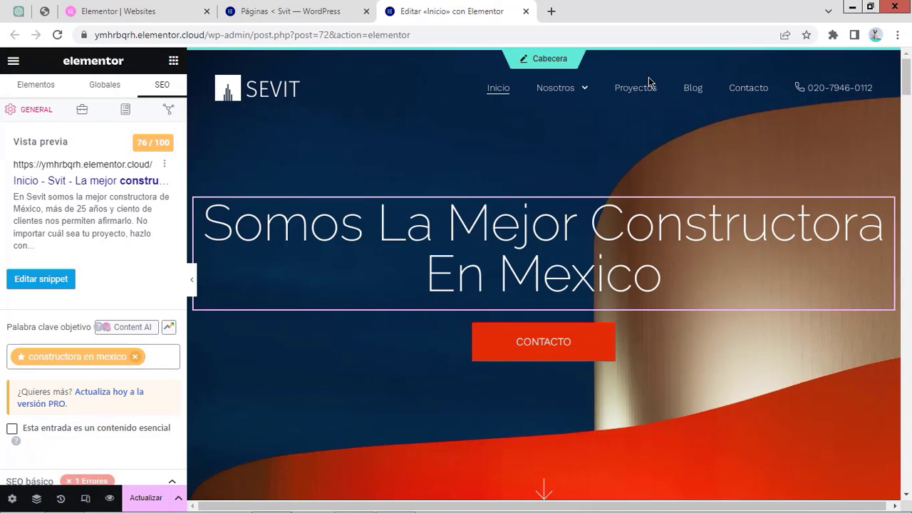
{"action": "left_click", "coordinate": [83, 116]}
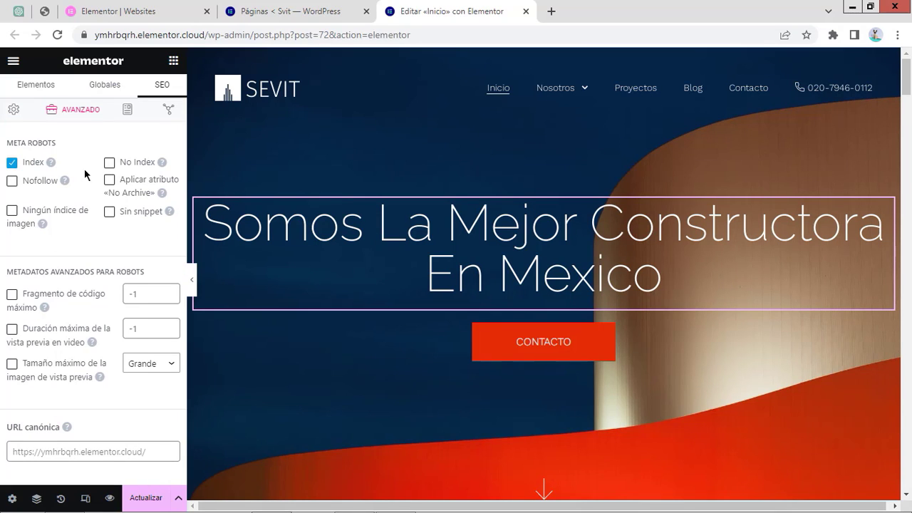
{"action": "left_click", "coordinate": [125, 111]}
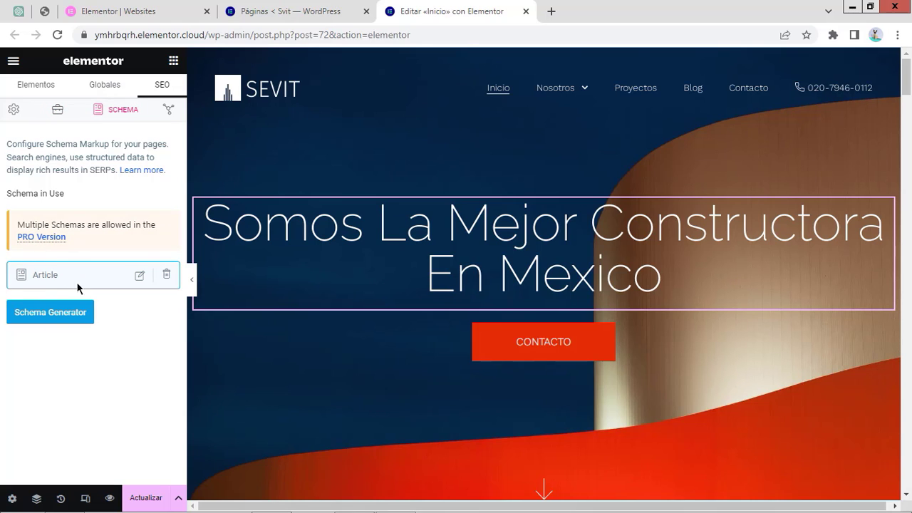
{"action": "left_click", "coordinate": [141, 277]}
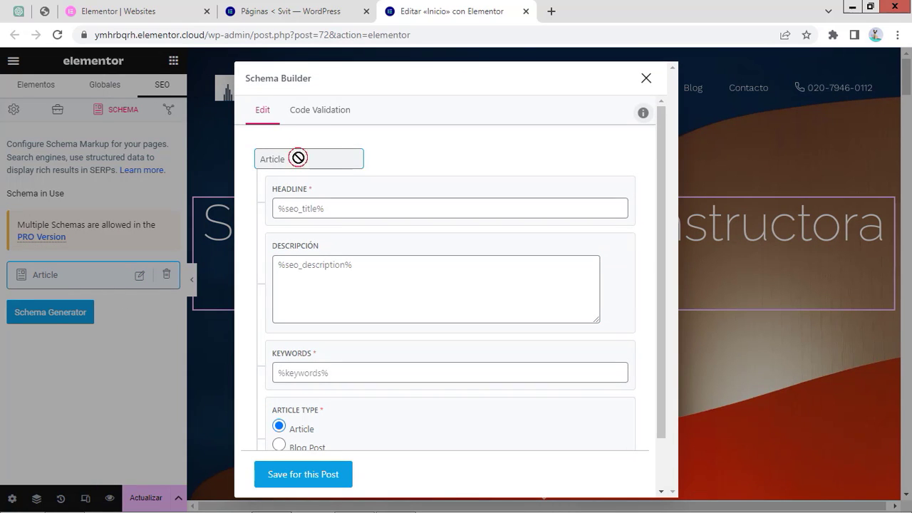
{"action": "scroll", "coordinate": [289, 364], "scroll_direction": "down", "scroll_amount": 1}
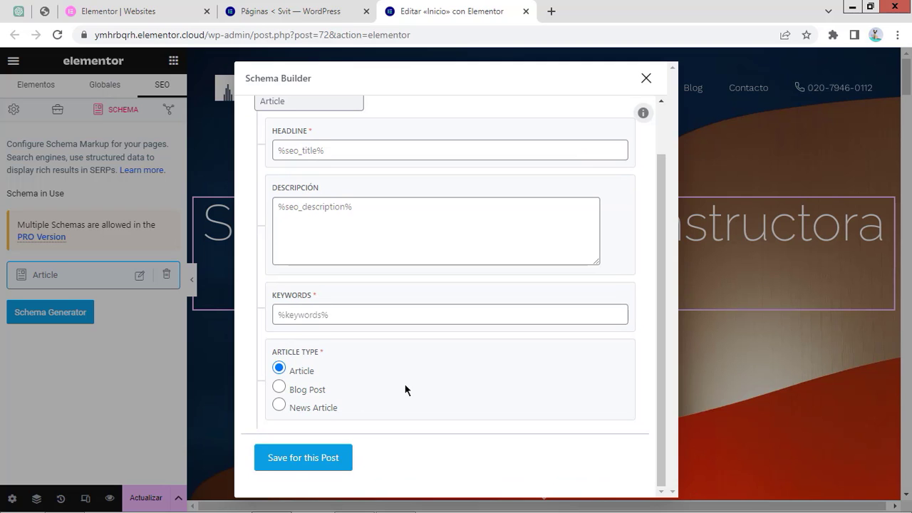
{"action": "left_click", "coordinate": [646, 78]}
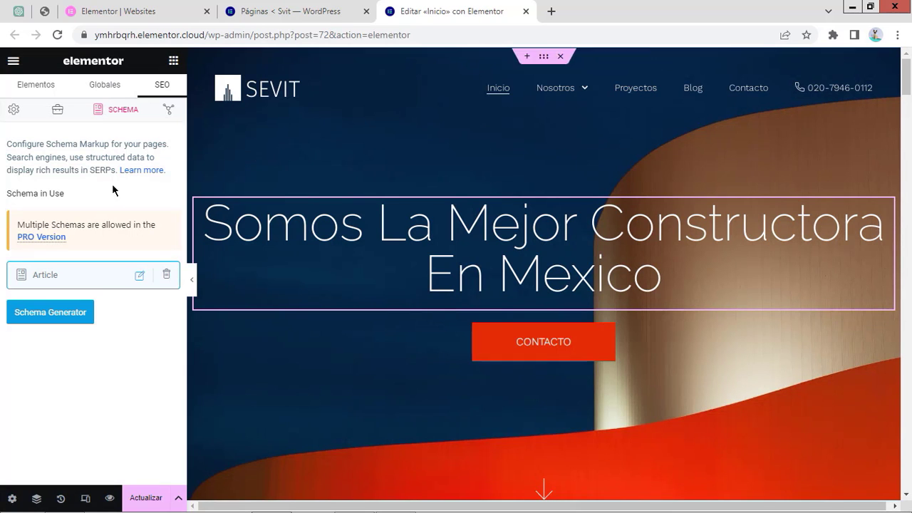
{"action": "left_click", "coordinate": [169, 109]}
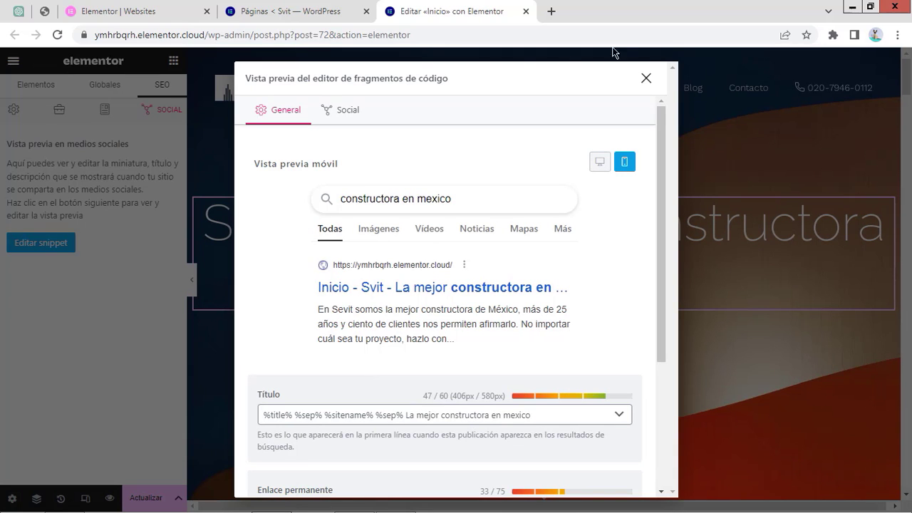
{"action": "left_click", "coordinate": [645, 78]}
{"action": "left_click", "coordinate": [52, 112]}
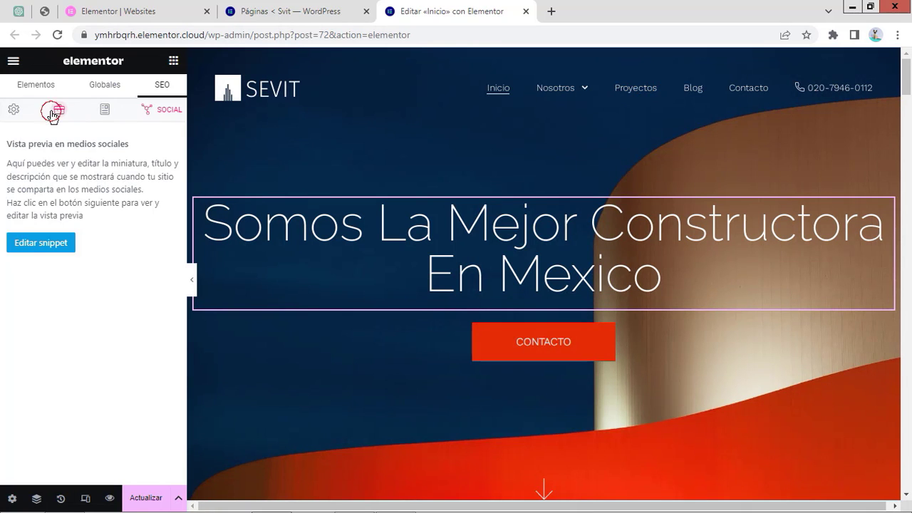
{"action": "left_click", "coordinate": [129, 110]}
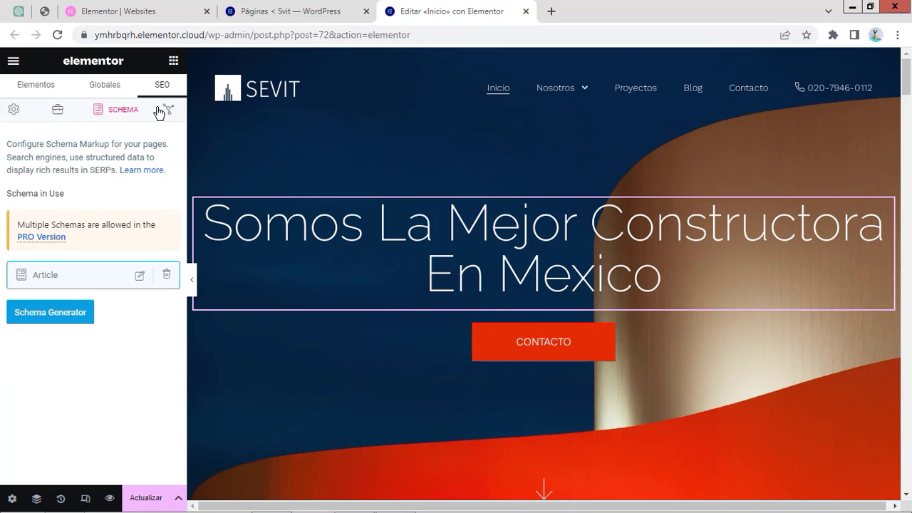
{"action": "left_click", "coordinate": [164, 111]}
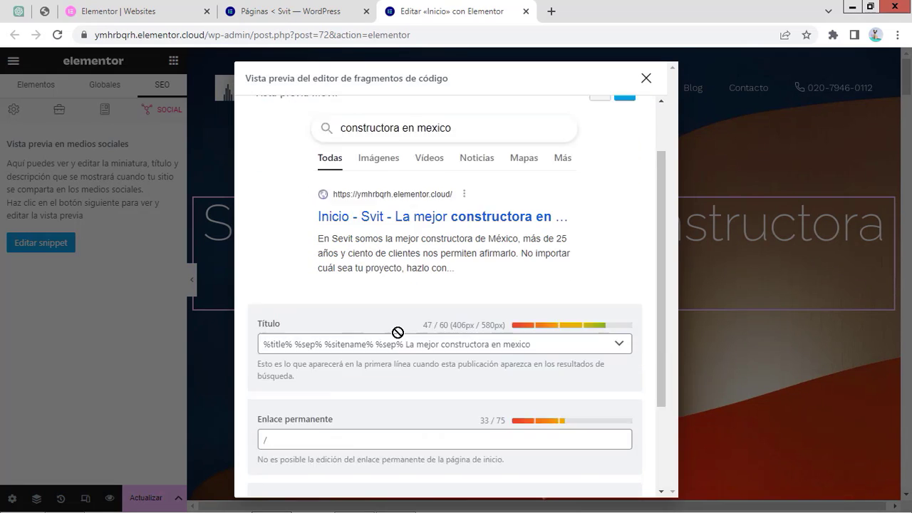
{"action": "scroll", "coordinate": [398, 333], "scroll_direction": "down", "scroll_amount": 2}
{"action": "scroll", "coordinate": [600, 100], "scroll_direction": "up", "scroll_amount": 5}
{"action": "left_click", "coordinate": [646, 77]}
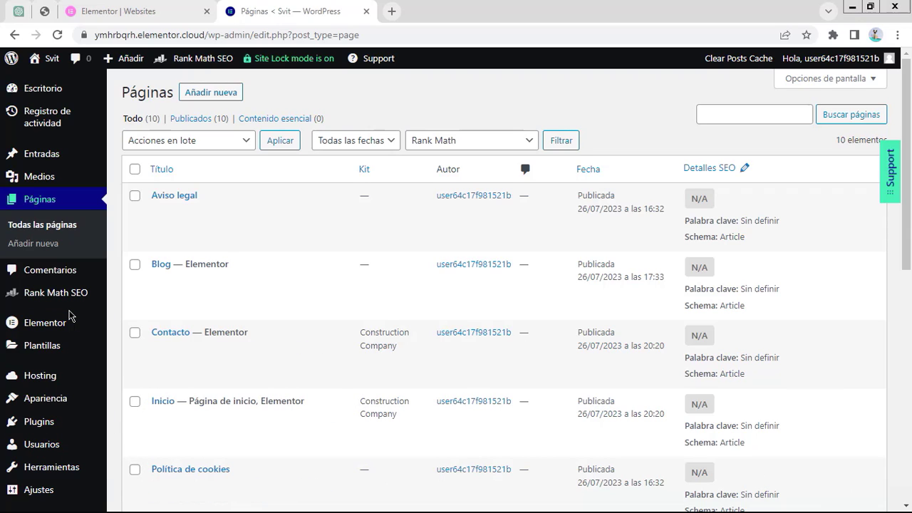
Search the plugin directory for 'SG SECUR', then install and activate SiteGround's SG Security plugin.
{"action": "mouse_move", "coordinate": [67, 321]}
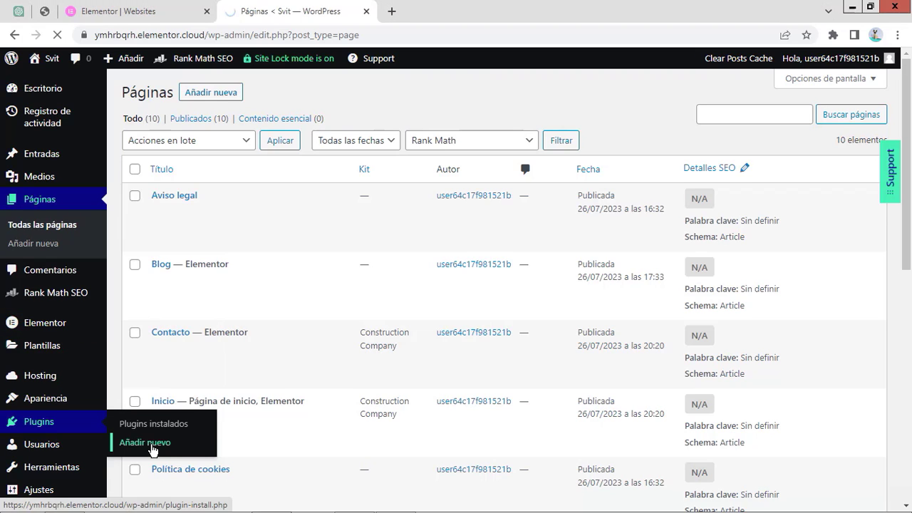
{"action": "left_click", "coordinate": [129, 498]}
{"action": "left_click", "coordinate": [765, 135]}
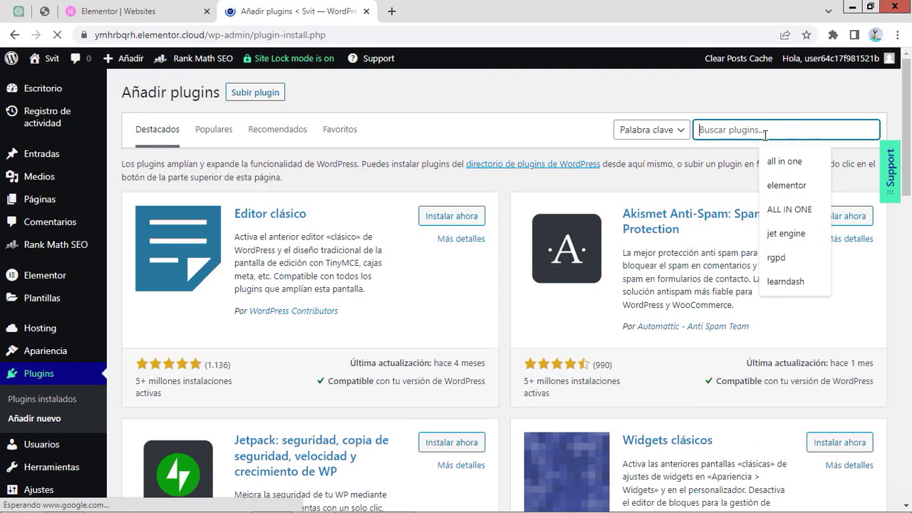
{"action": "type", "text": "SG"}
{"action": "key", "text": "Return"}
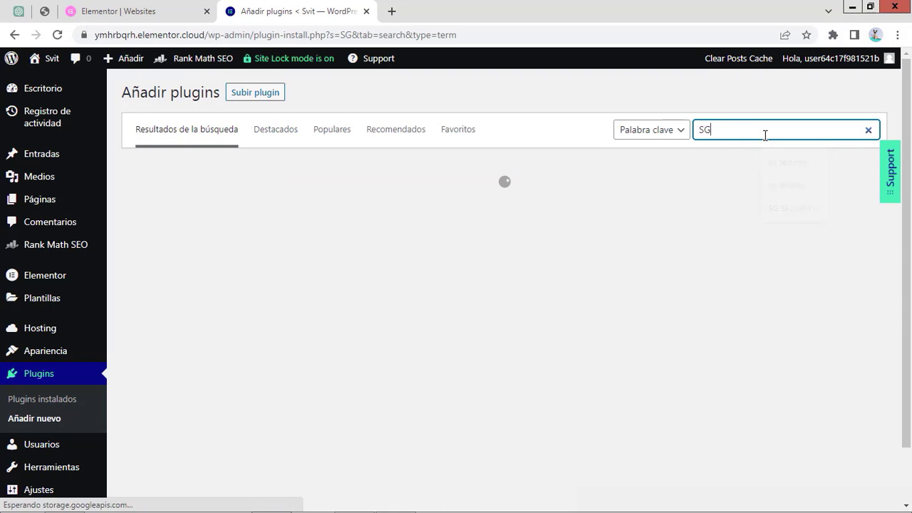
{"action": "type", "text": "SECURITY"}
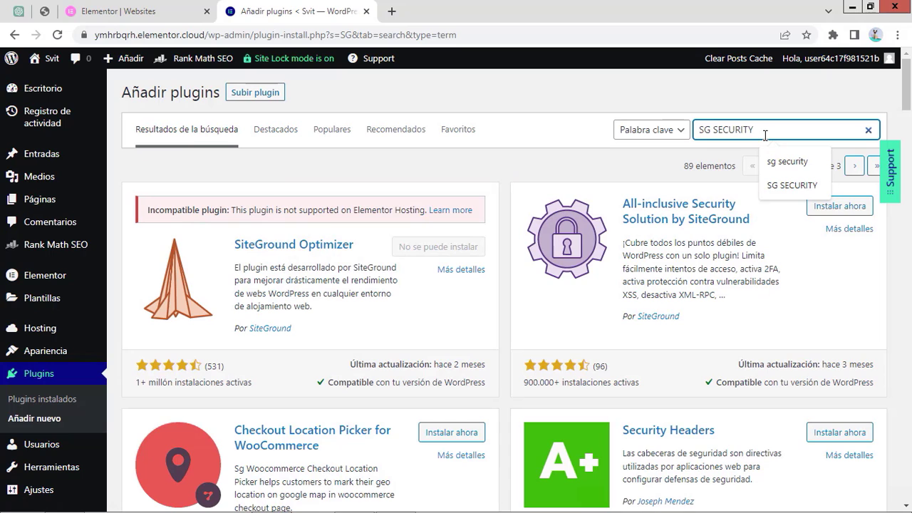
{"action": "key", "text": "Return"}
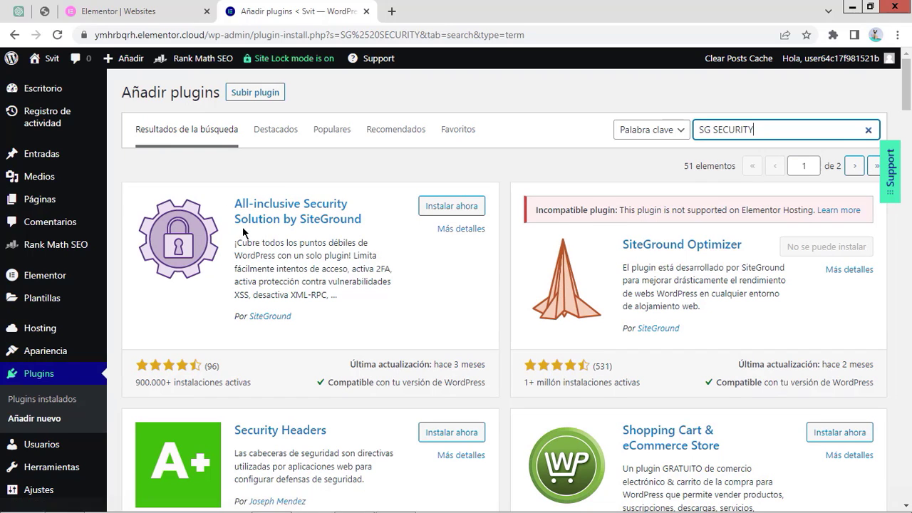
{"action": "left_click", "coordinate": [451, 208]}
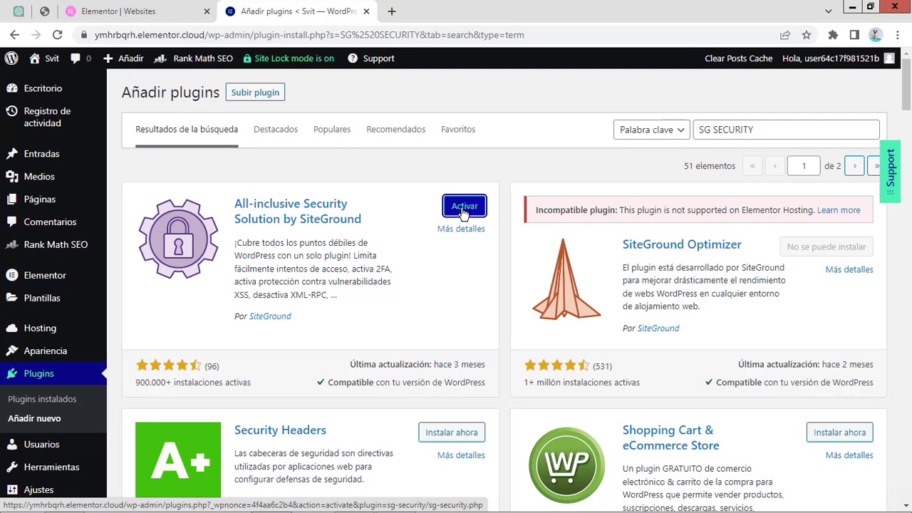
{"action": "left_click", "coordinate": [463, 210]}
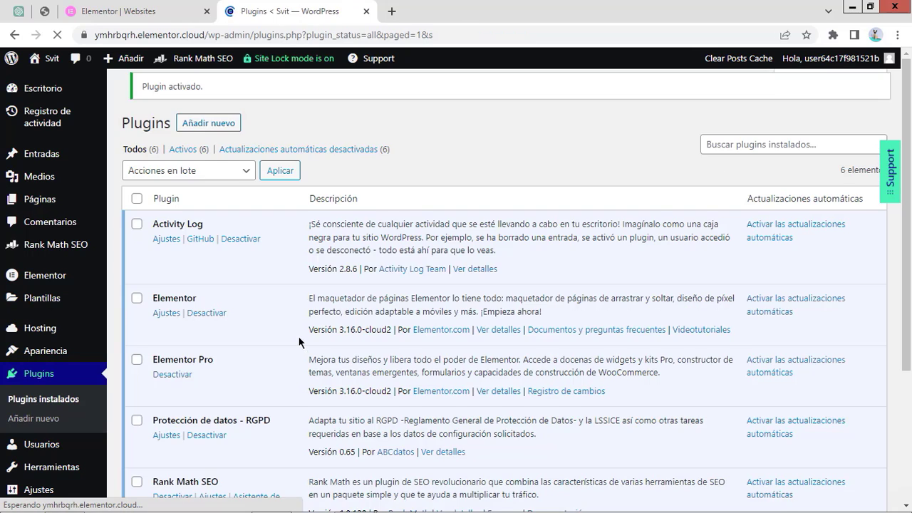
Glance at the activity log in a separate tab, then go to the SG Security dashboard.
{"action": "scroll", "coordinate": [316, 378], "scroll_direction": "down", "scroll_amount": 3}
{"action": "scroll", "coordinate": [316, 379], "scroll_direction": "up", "scroll_amount": 3}
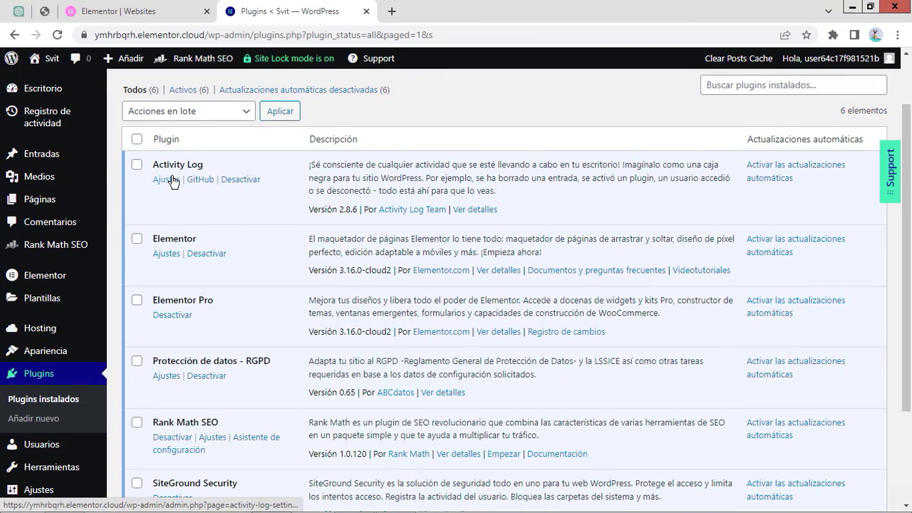
{"action": "mouse_move", "coordinate": [50, 122]}
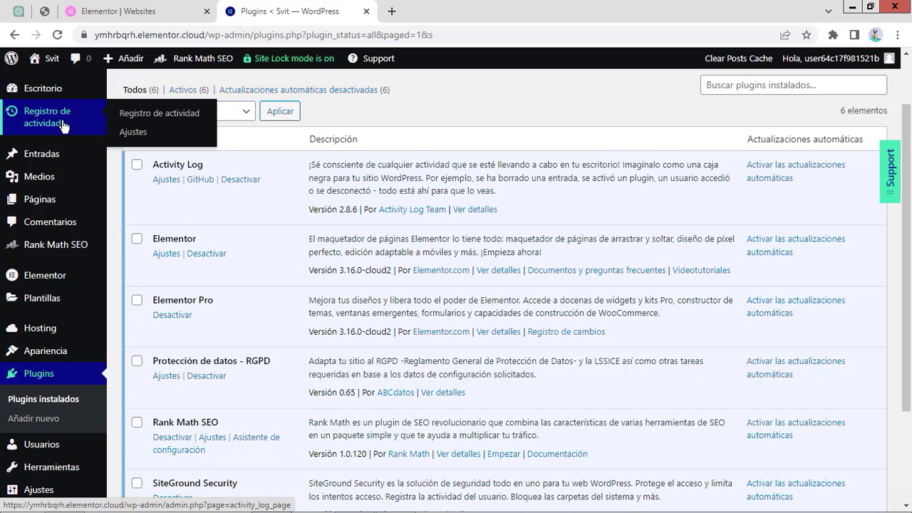
{"action": "right_click", "coordinate": [137, 115]}
{"action": "left_click", "coordinate": [171, 124]}
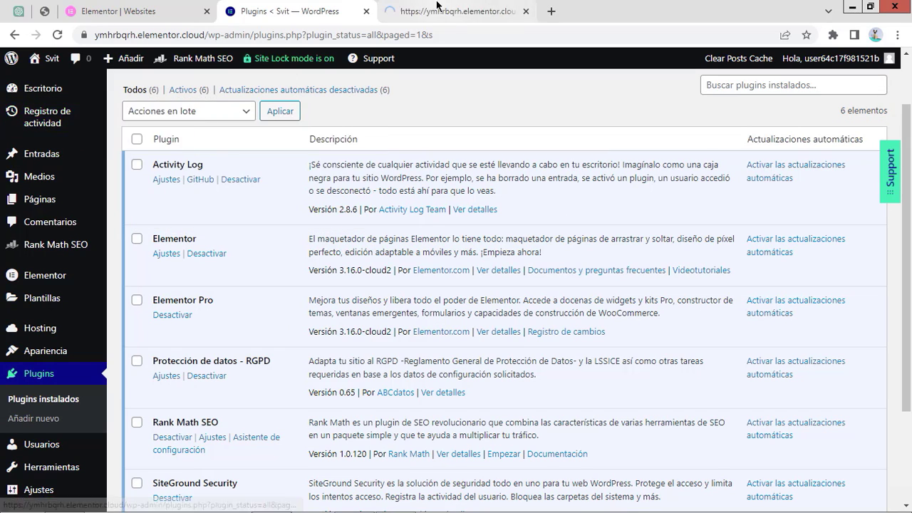
{"action": "left_click", "coordinate": [437, 8]}
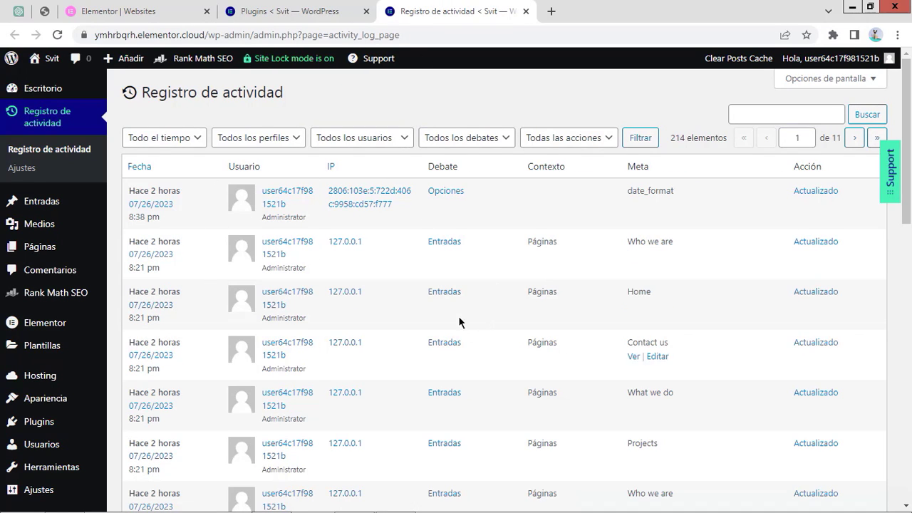
{"action": "left_click", "coordinate": [526, 11]}
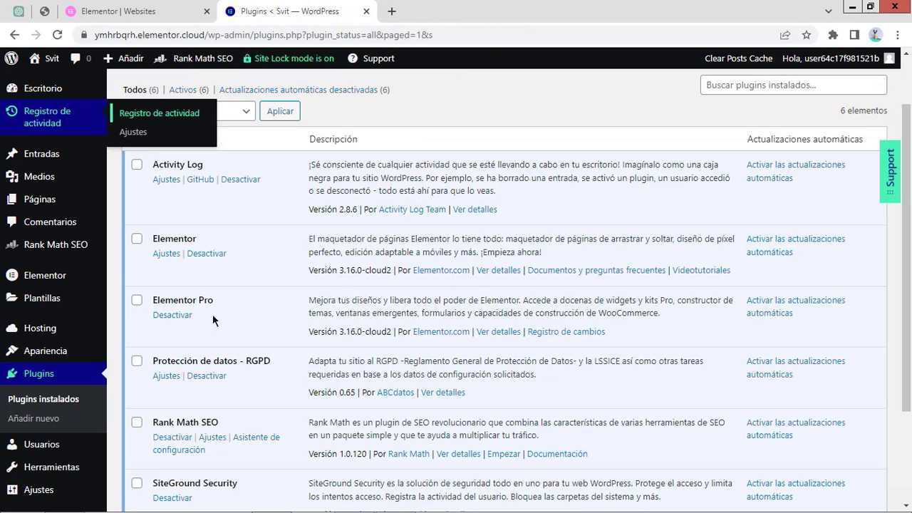
{"action": "scroll", "coordinate": [168, 331], "scroll_direction": "down", "scroll_amount": 3}
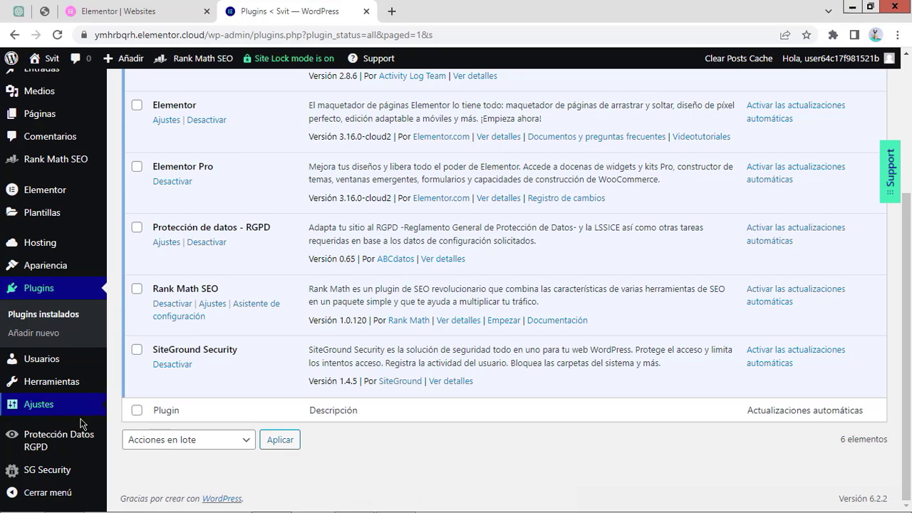
{"action": "left_click", "coordinate": [44, 472]}
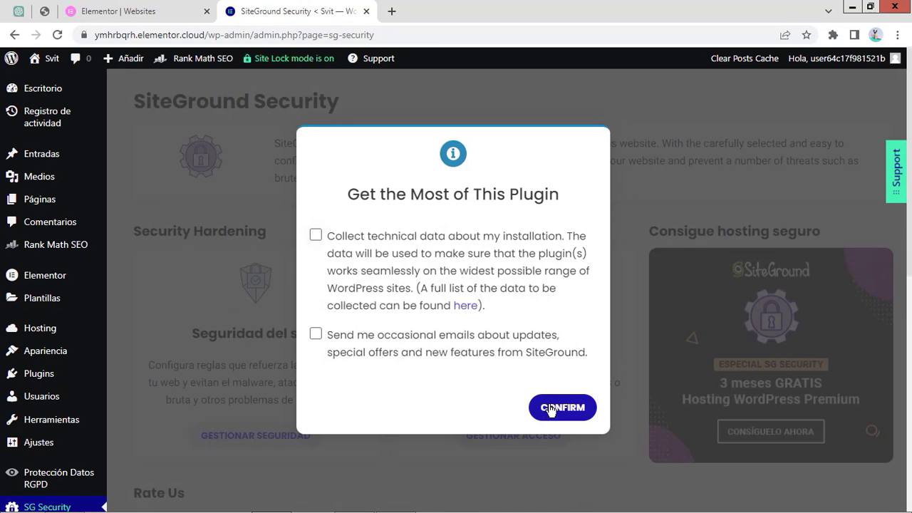
Decline the data-collection prompt and browse SG Security's site hardening settings.
{"action": "left_click", "coordinate": [545, 406]}
{"action": "scroll", "coordinate": [41, 456], "scroll_direction": "down", "scroll_amount": 4}
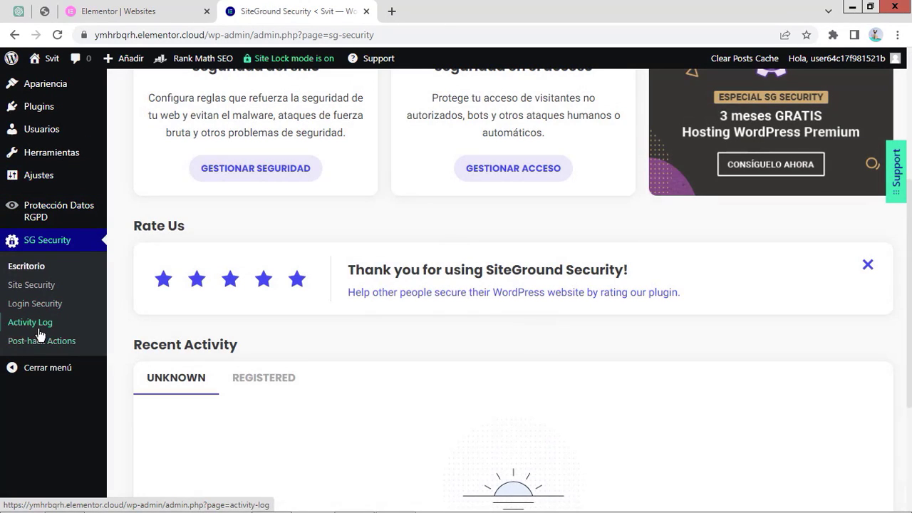
{"action": "left_click", "coordinate": [42, 285]}
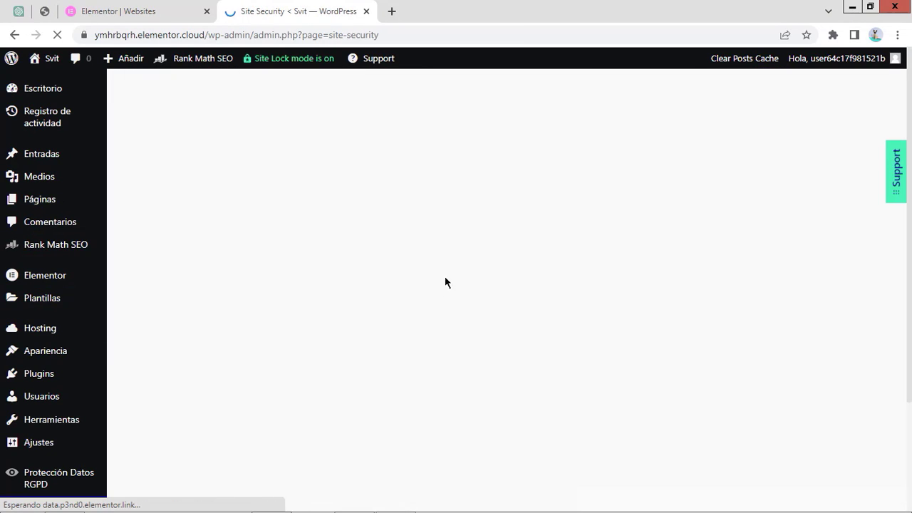
{"action": "scroll", "coordinate": [717, 351], "scroll_direction": "down", "scroll_amount": 2}
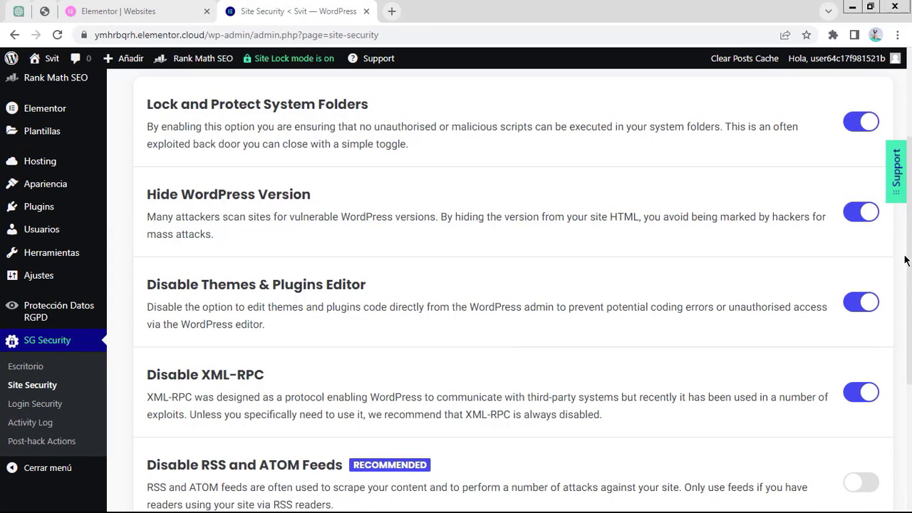
{"action": "scroll", "coordinate": [906, 260], "scroll_direction": "up", "scroll_amount": 2}
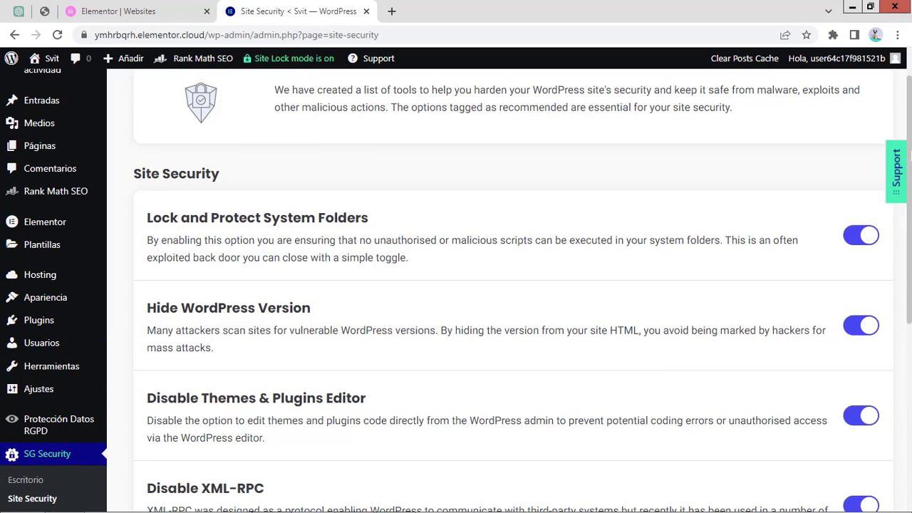
{"action": "scroll", "coordinate": [906, 286], "scroll_direction": "down", "scroll_amount": 4}
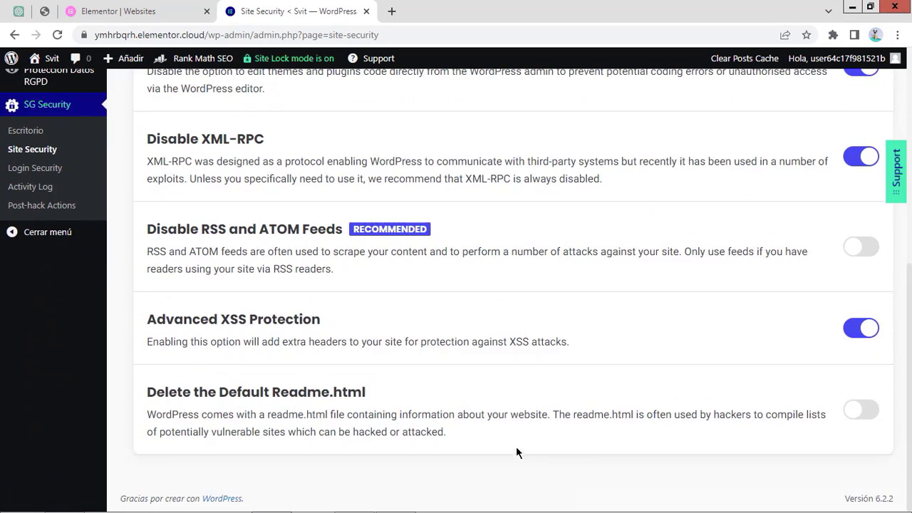
{"action": "scroll", "coordinate": [404, 428], "scroll_direction": "up", "scroll_amount": 2}
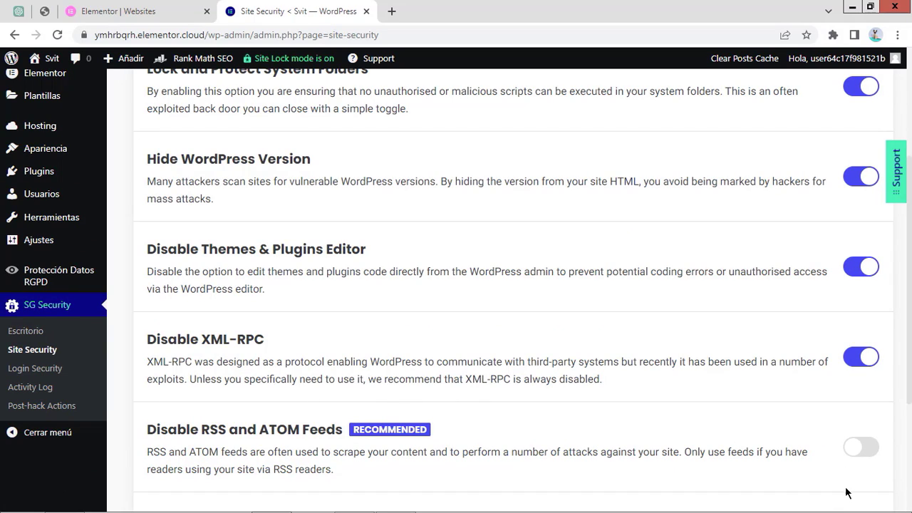
Go to Login Security and scroll from Custom Login URL down to Limit Login Attempts.
{"action": "left_click", "coordinate": [52, 373]}
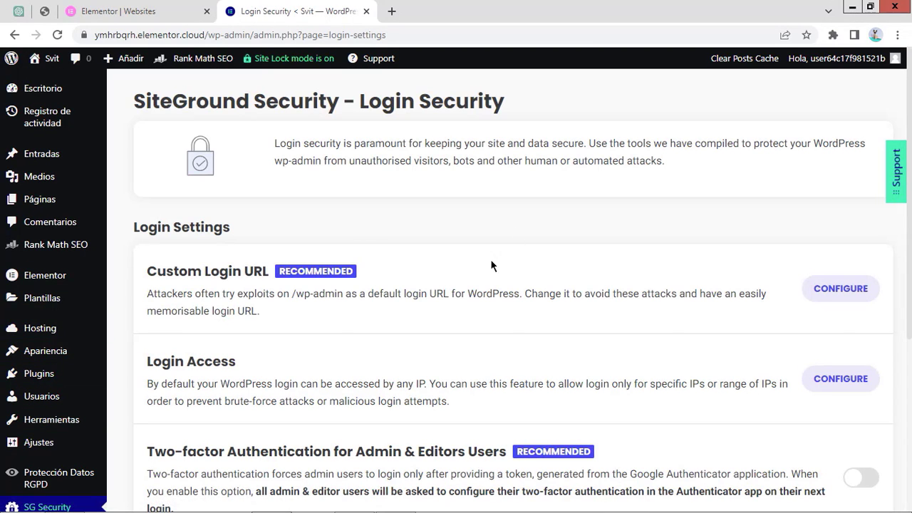
{"action": "scroll", "coordinate": [370, 330], "scroll_direction": "down", "scroll_amount": 2}
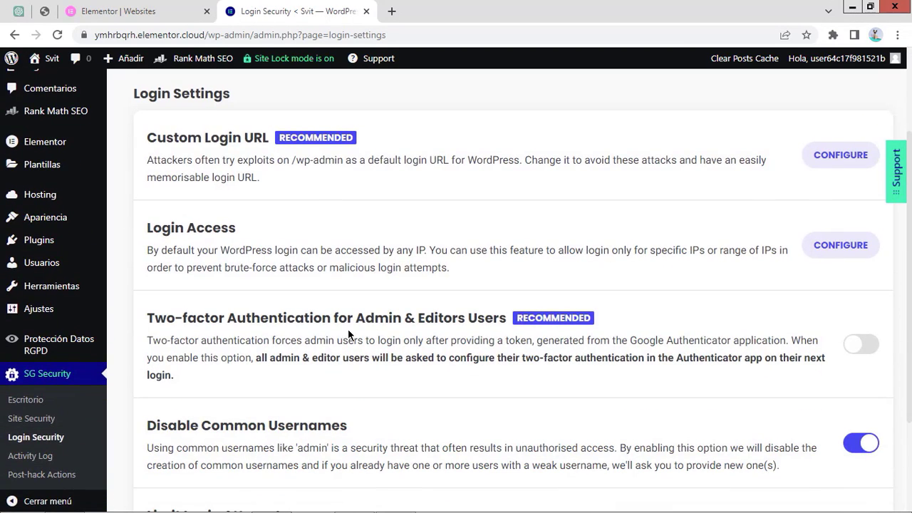
{"action": "scroll", "coordinate": [436, 338], "scroll_direction": "down", "scroll_amount": 2}
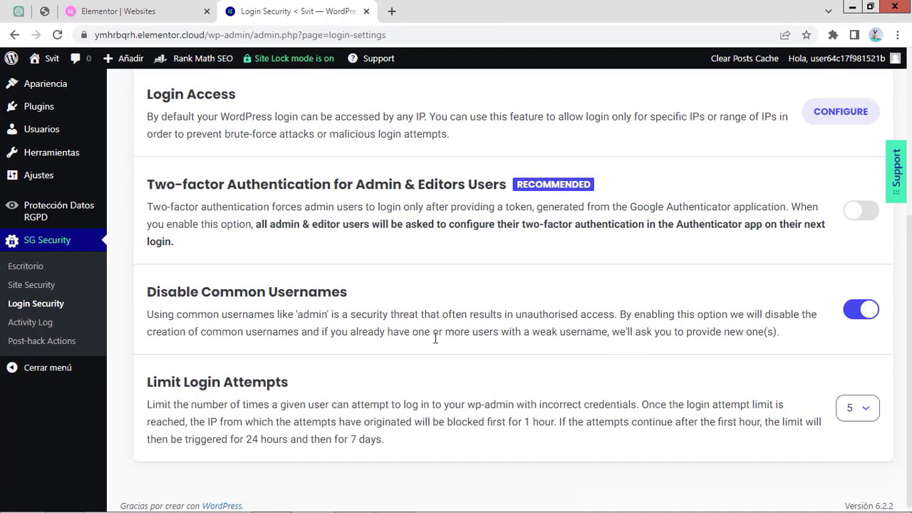
{"action": "scroll", "coordinate": [434, 336], "scroll_direction": "up", "scroll_amount": 2}
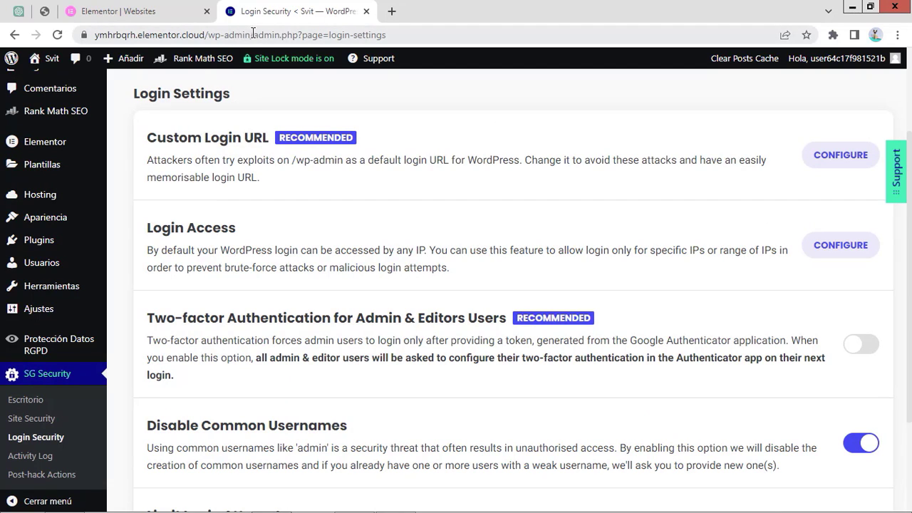
Change the Custom Login URL from the default wp-admin path to the custom address 'comenzar'.
{"action": "left_click_drag", "start_coordinate": [253, 34], "coordinate": [50, 34]}
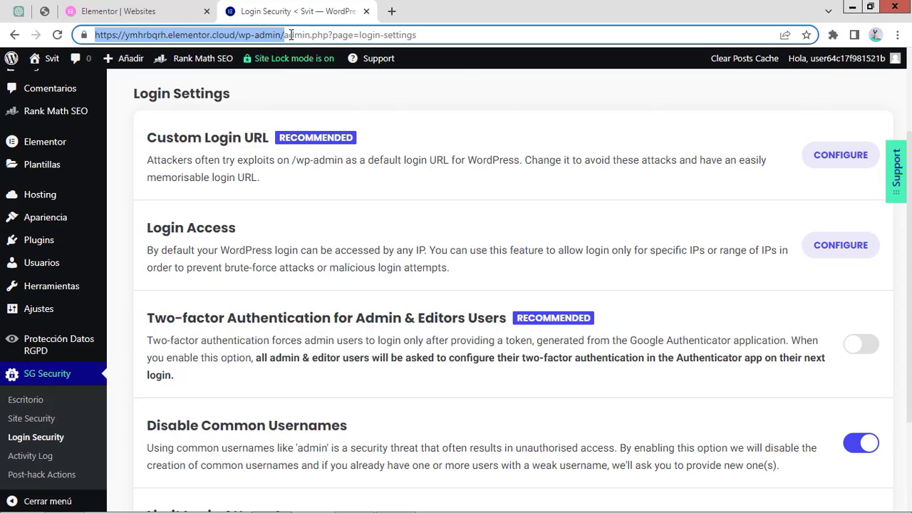
{"action": "left_click", "coordinate": [838, 157]}
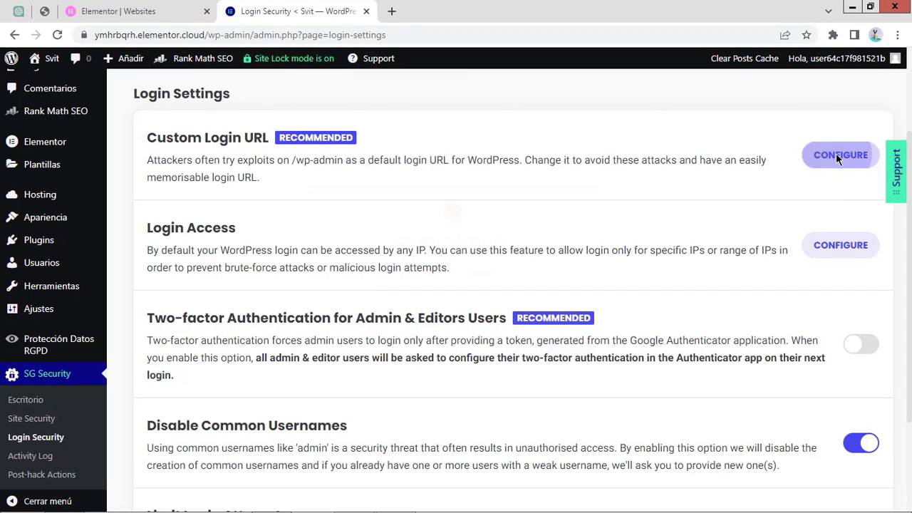
{"action": "left_click", "coordinate": [260, 266]}
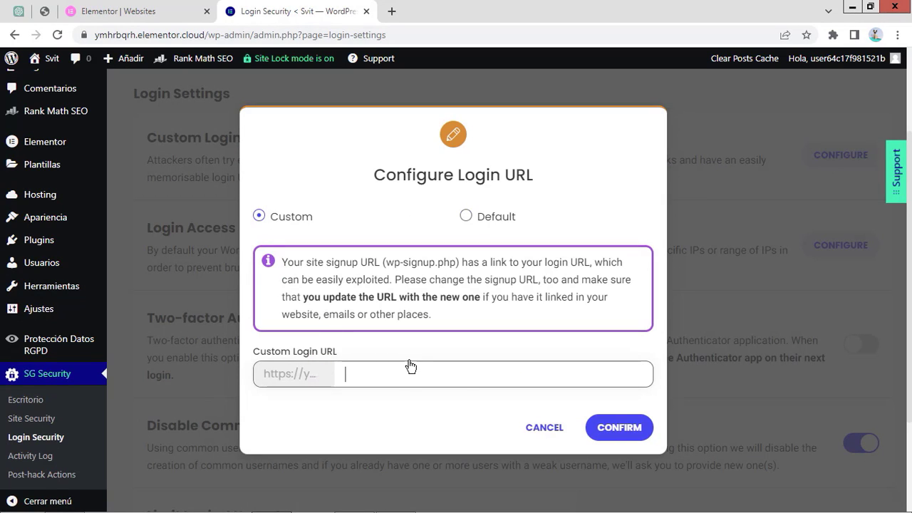
{"action": "type", "text": "COMENZ"}
{"action": "key", "text": "BackSpace"}
{"action": "key", "text": "BackSpace"}
{"action": "key", "text": "BackSpace"}
{"action": "key", "text": "BackSpace"}
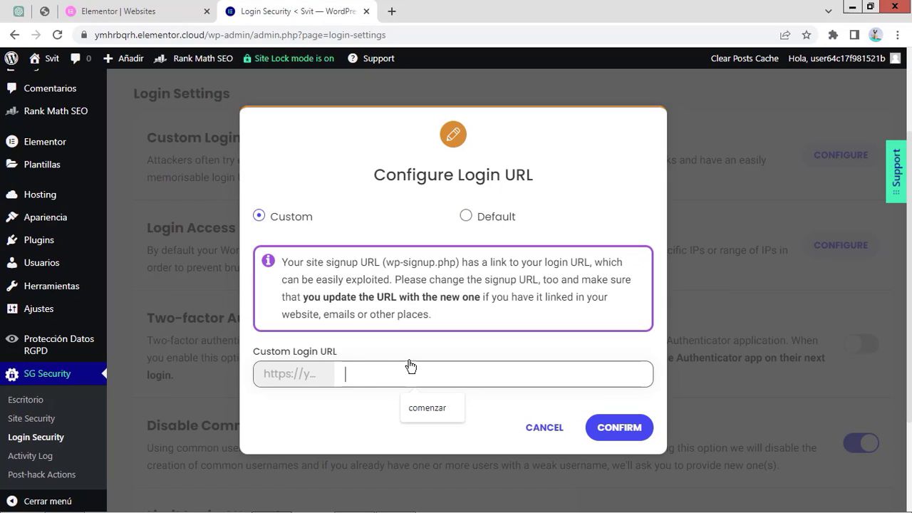
{"action": "type", "text": "comenzar"}
{"action": "left_click_drag", "start_coordinate": [404, 374], "coordinate": [376, 375]}
{"action": "left_click", "coordinate": [343, 376]}
{"action": "left_click", "coordinate": [610, 430]}
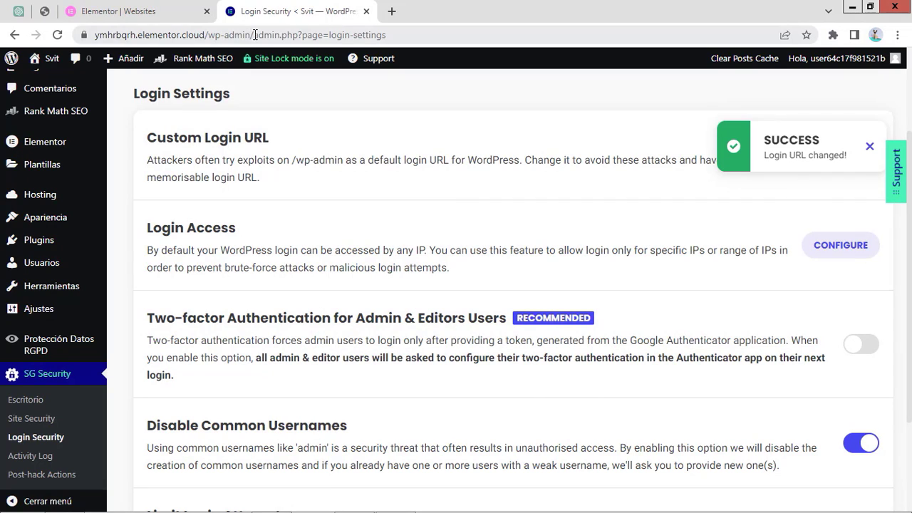
{"action": "left_click_drag", "start_coordinate": [256, 35], "coordinate": [9, 42]}
{"action": "left_click", "coordinate": [899, 36]}
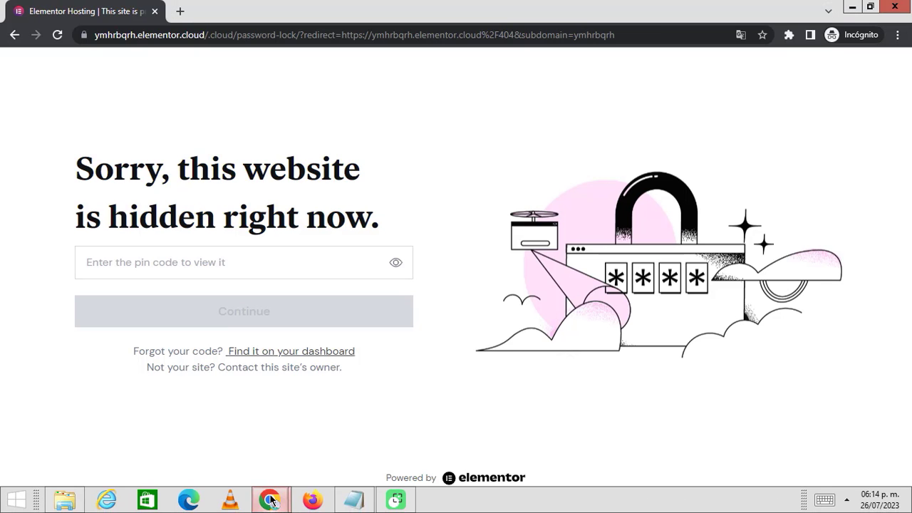
Reveal the Site Lock pin in the Elementor dashboard and enter it to unlock the site in incognito.
{"action": "mouse_move", "coordinate": [270, 500]}
{"action": "left_click", "coordinate": [236, 449]}
{"action": "left_click", "coordinate": [133, 13]}
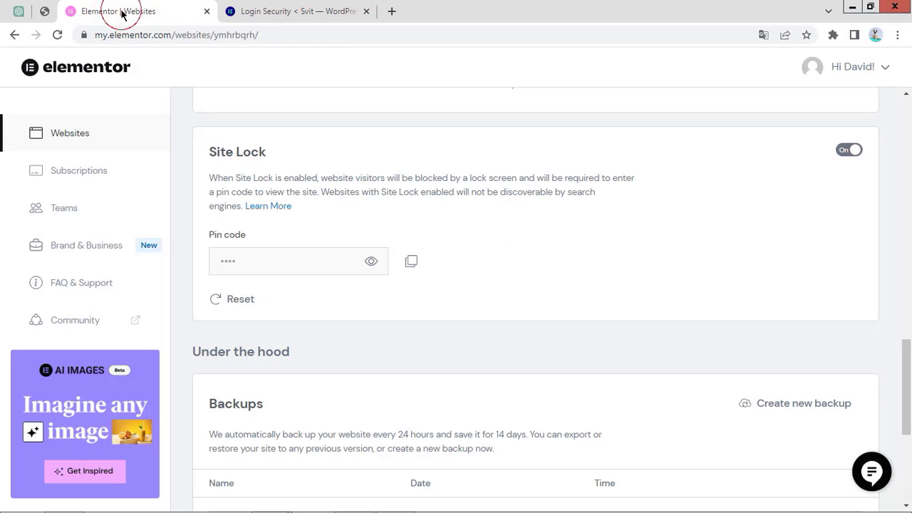
{"action": "left_click", "coordinate": [371, 263]}
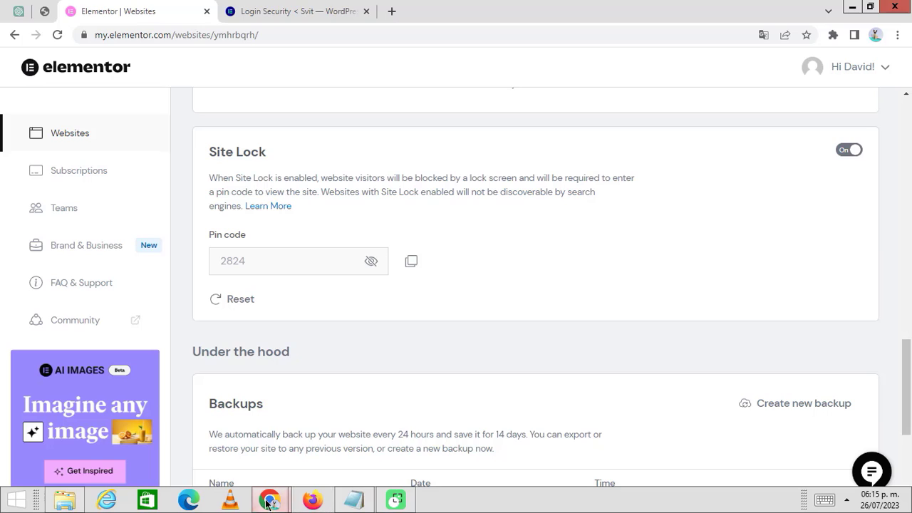
{"action": "mouse_move", "coordinate": [270, 500]}
{"action": "left_click", "coordinate": [352, 453]}
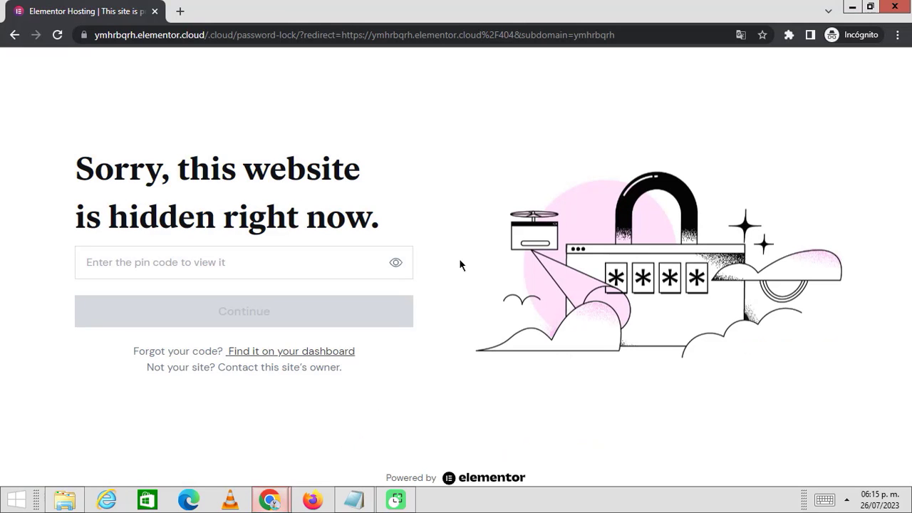
{"action": "left_click", "coordinate": [177, 258]}
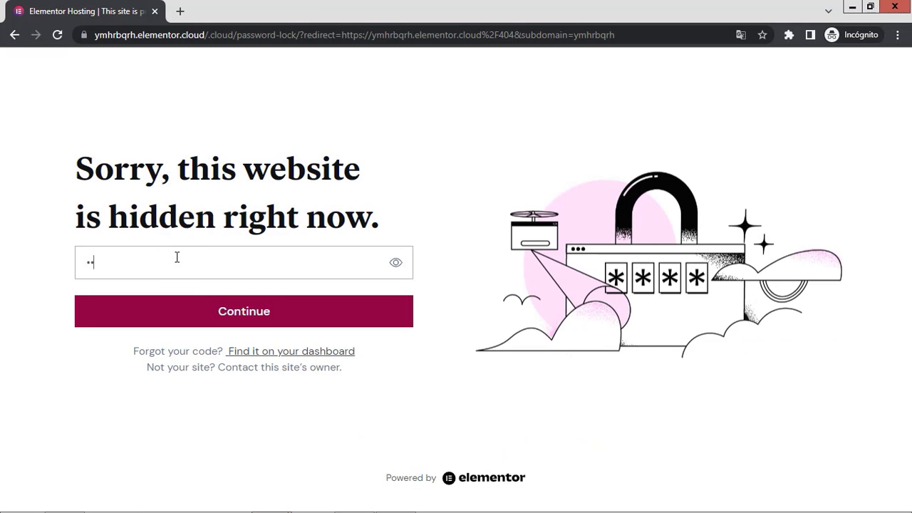
{"action": "left_click", "coordinate": [212, 317]}
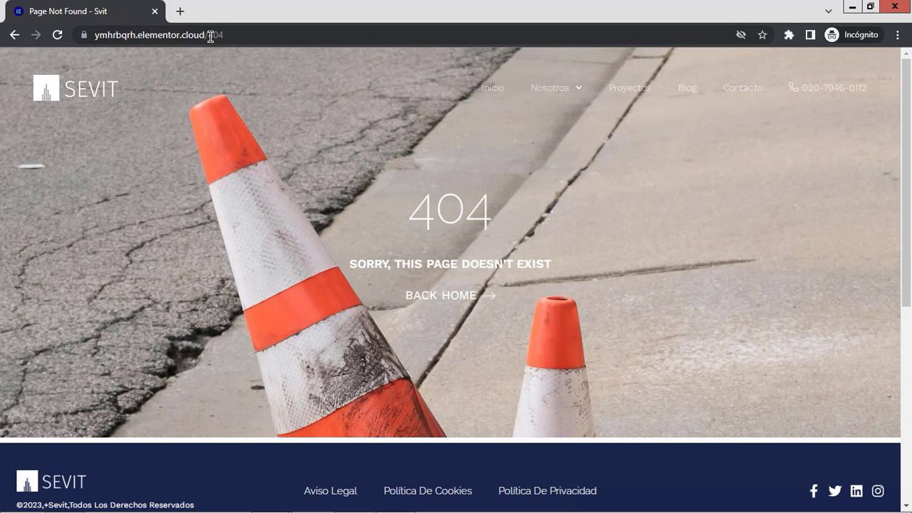
Load the site's /comenzar address to confirm the WordPress login page appears, then return to Login Security.
{"action": "left_click_drag", "start_coordinate": [210, 36], "coordinate": [263, 36]}
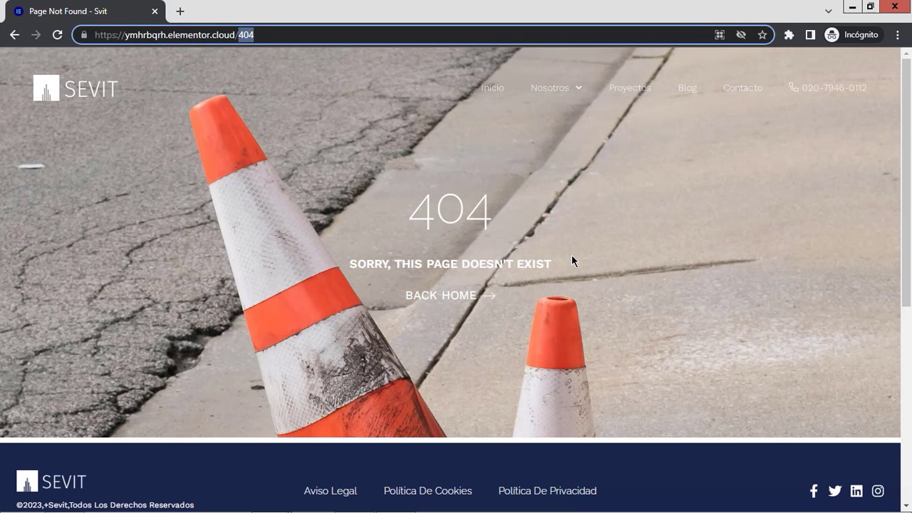
{"action": "type", "text": "comenzar"}
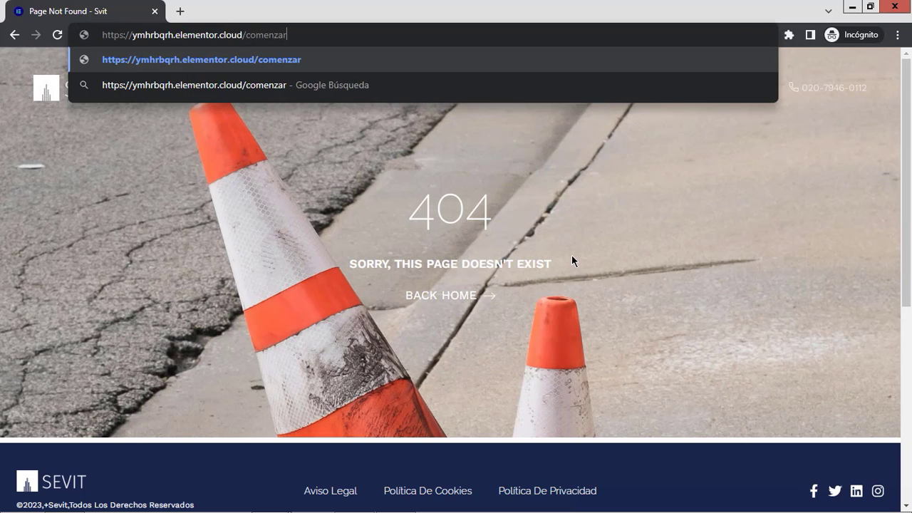
{"action": "key", "text": "Return"}
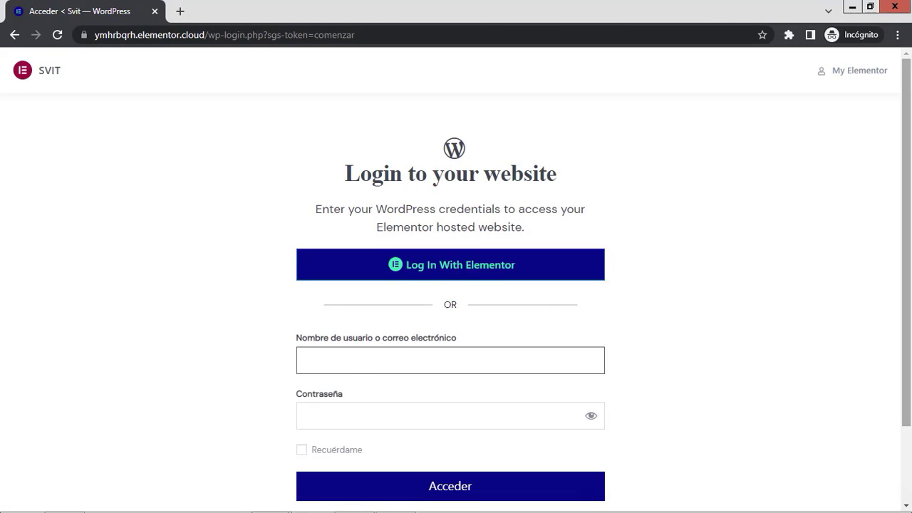
{"action": "left_click", "coordinate": [853, 8]}
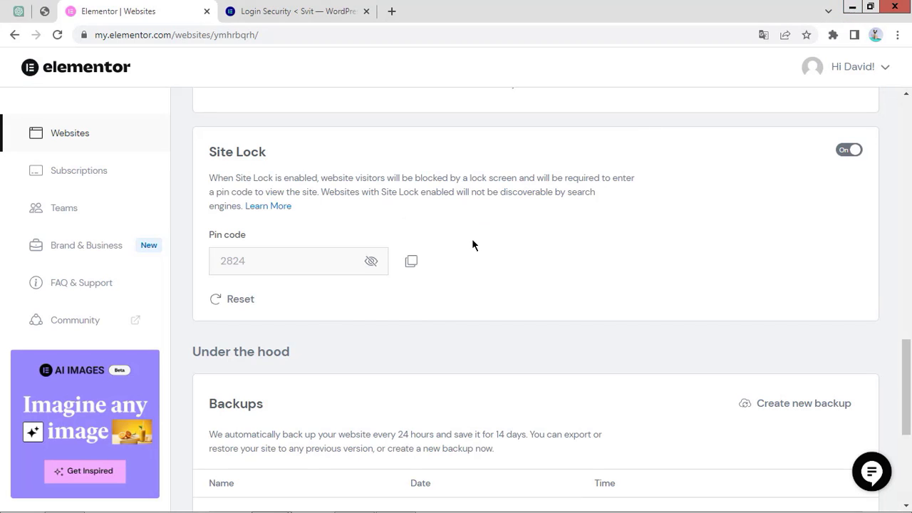
{"action": "scroll", "coordinate": [490, 230], "scroll_direction": "up", "scroll_amount": 3}
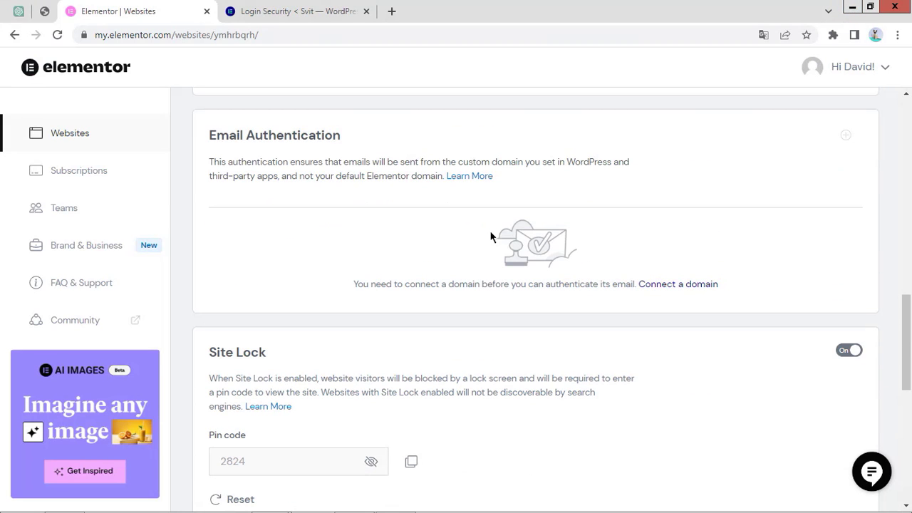
{"action": "scroll", "coordinate": [491, 264], "scroll_direction": "up", "scroll_amount": 10}
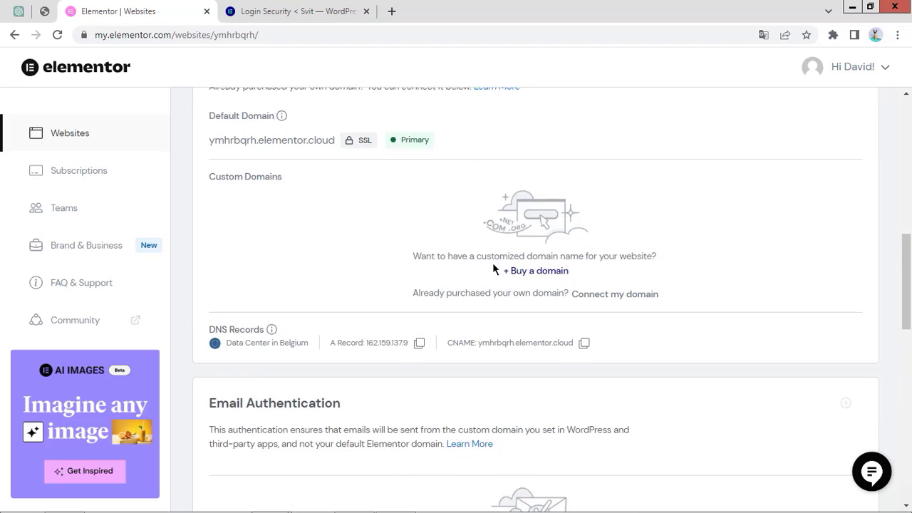
{"action": "left_click", "coordinate": [290, 10]}
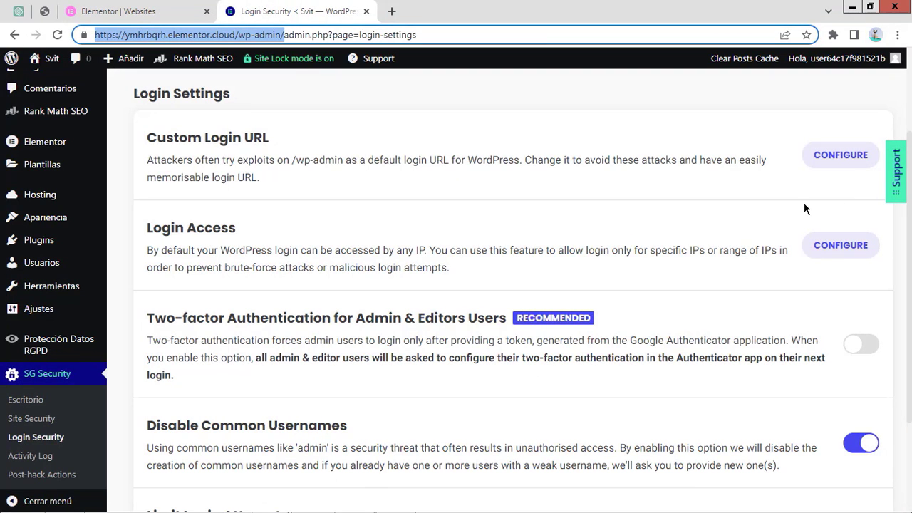
Set Limit Login Attempts to 3 and go to the Post-hack Actions page.
{"action": "scroll", "coordinate": [664, 347], "scroll_direction": "down", "scroll_amount": 2}
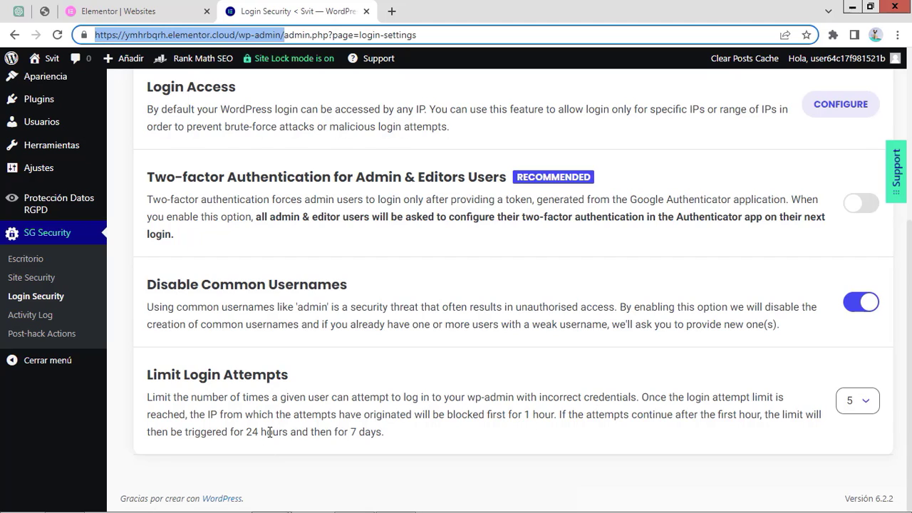
{"action": "left_click", "coordinate": [867, 401]}
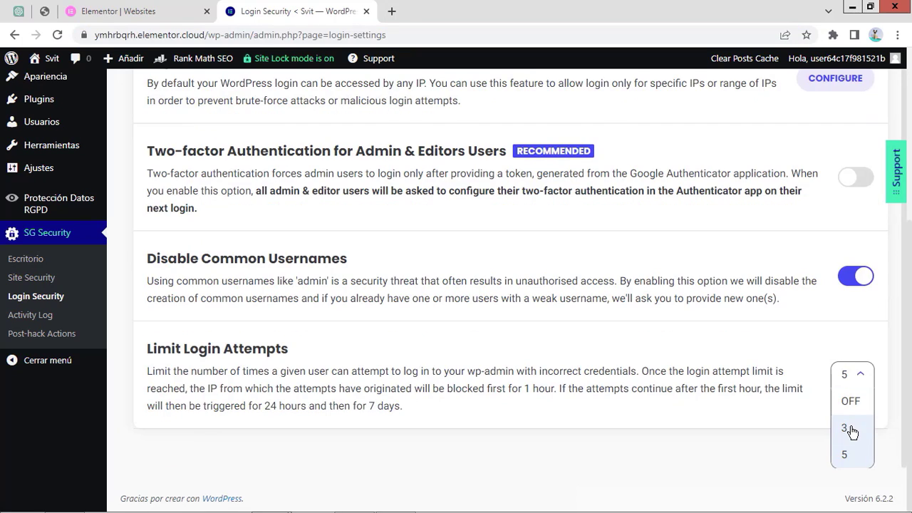
{"action": "left_click", "coordinate": [852, 430]}
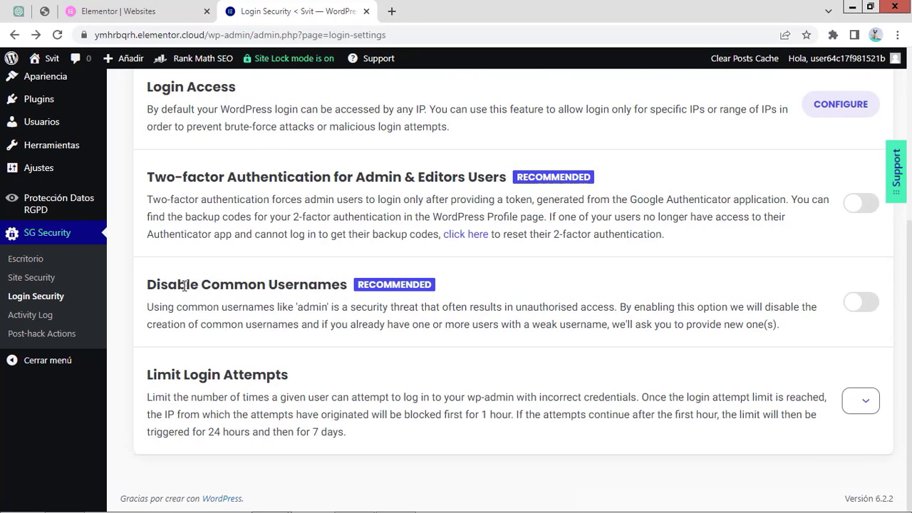
{"action": "left_click", "coordinate": [70, 335]}
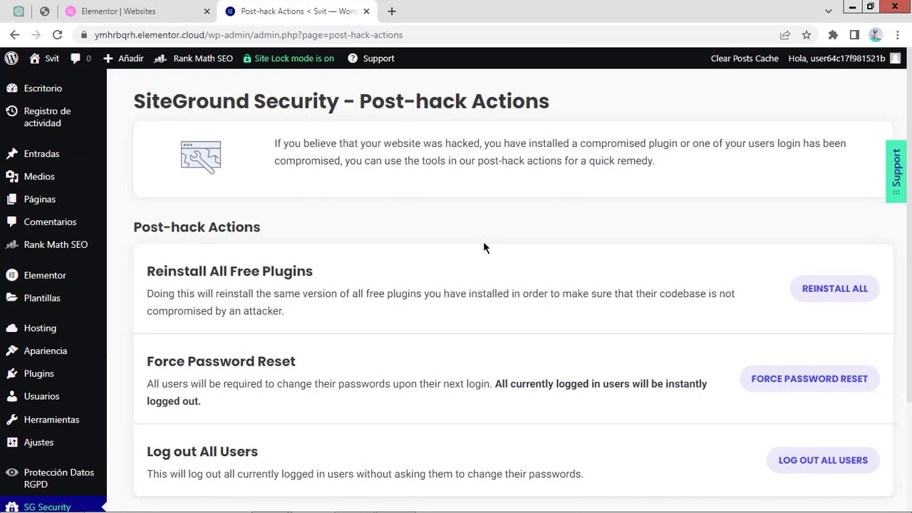
Scroll through the SG Security pages to review the settings, with login attempts limited to 3.
{"action": "scroll", "coordinate": [325, 346], "scroll_direction": "down", "scroll_amount": 2}
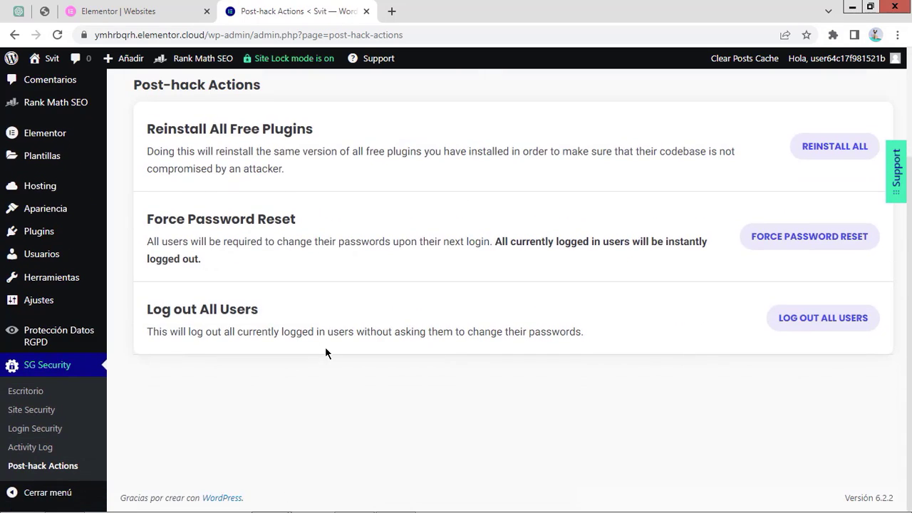
{"action": "scroll", "coordinate": [325, 353], "scroll_direction": "up", "scroll_amount": 1}
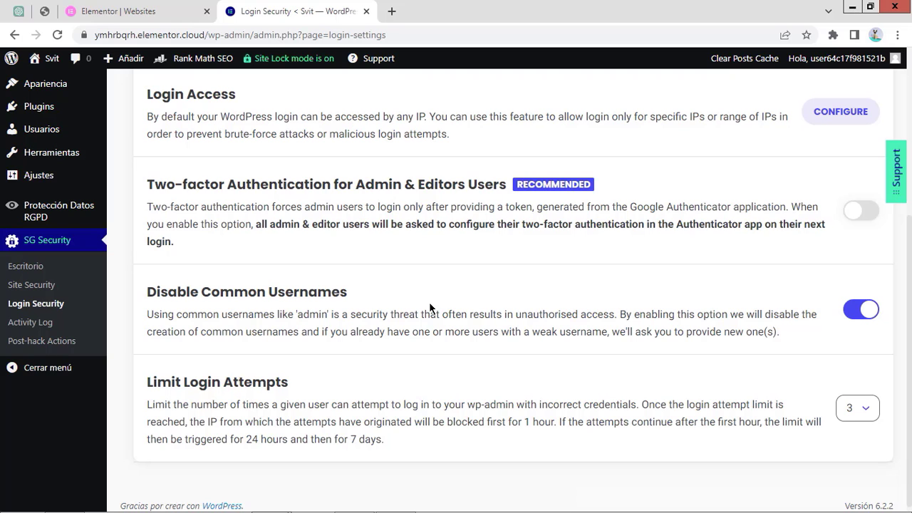
{"action": "scroll", "coordinate": [309, 214], "scroll_direction": "up", "scroll_amount": 3}
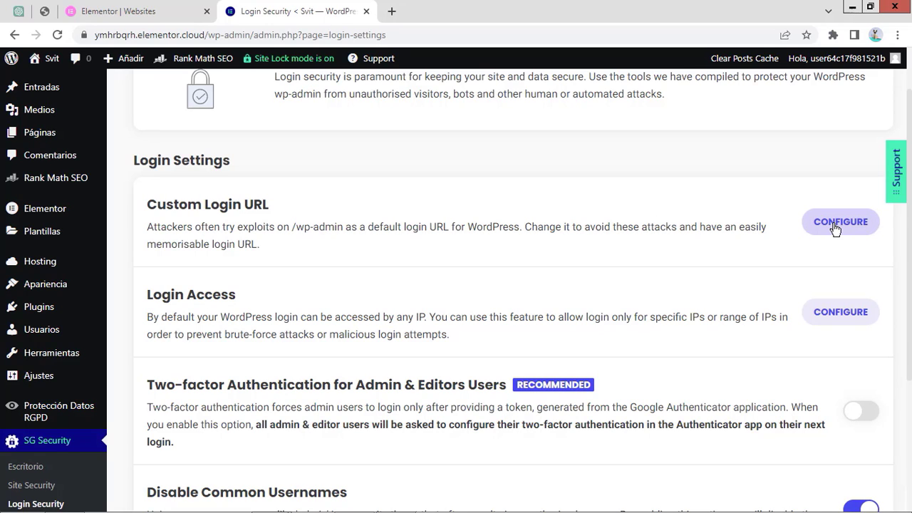
{"action": "scroll", "coordinate": [772, 288], "scroll_direction": "down", "scroll_amount": 3}
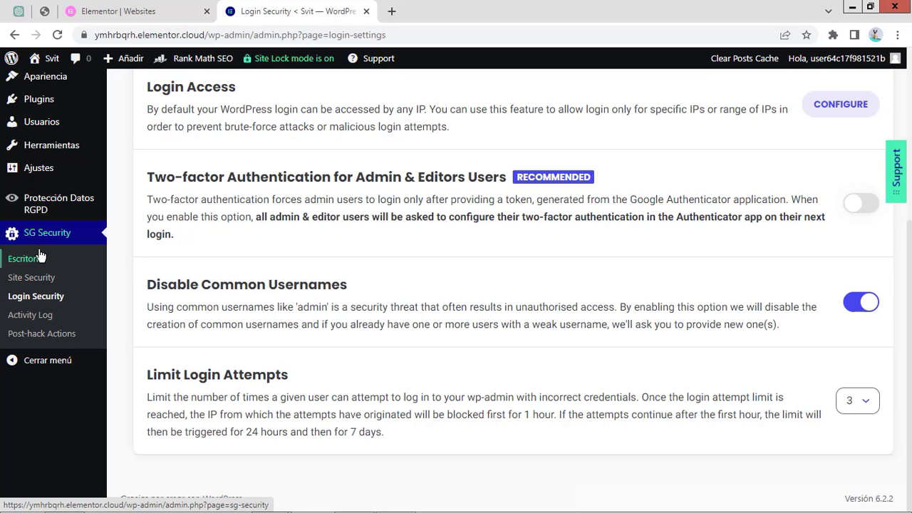
{"action": "scroll", "coordinate": [34, 203], "scroll_direction": "up", "scroll_amount": 3}
Search the plugin directory for 'join.chat', then install and activate Joinchat.
{"action": "mouse_move", "coordinate": [40, 311]}
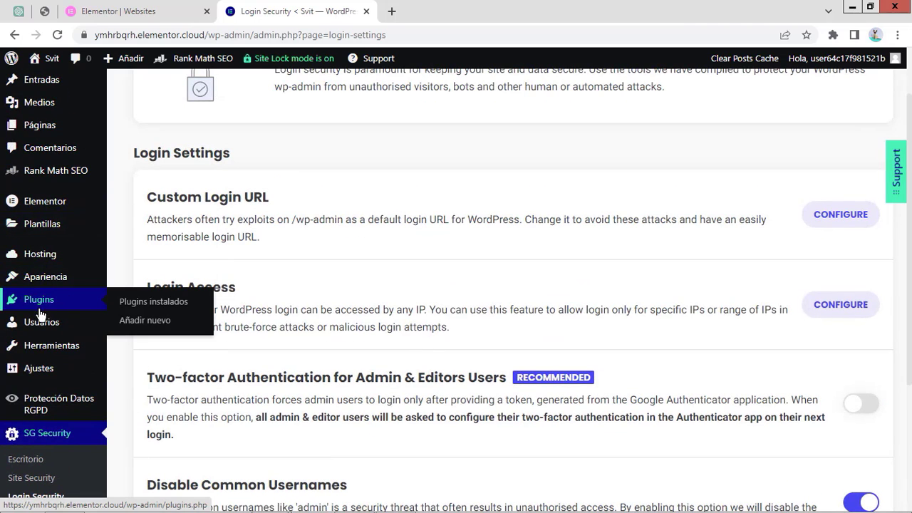
{"action": "left_click", "coordinate": [136, 322]}
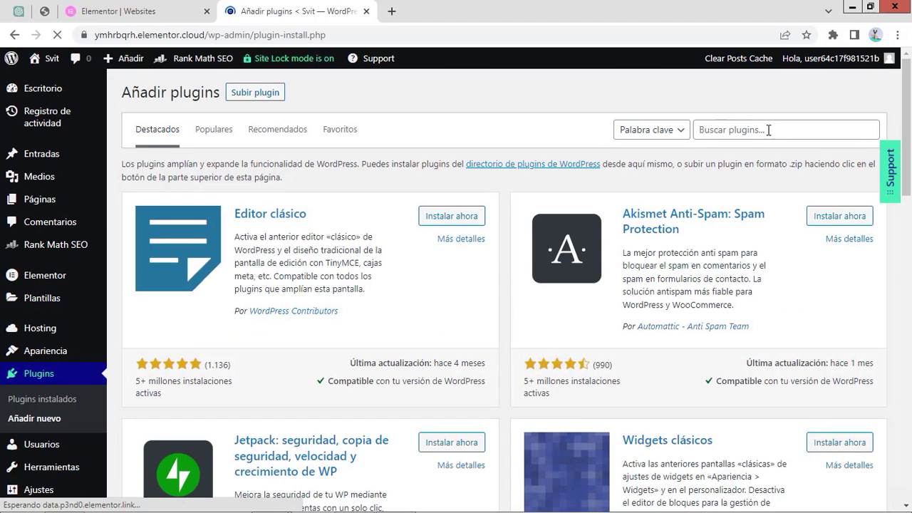
{"action": "left_click", "coordinate": [758, 130]}
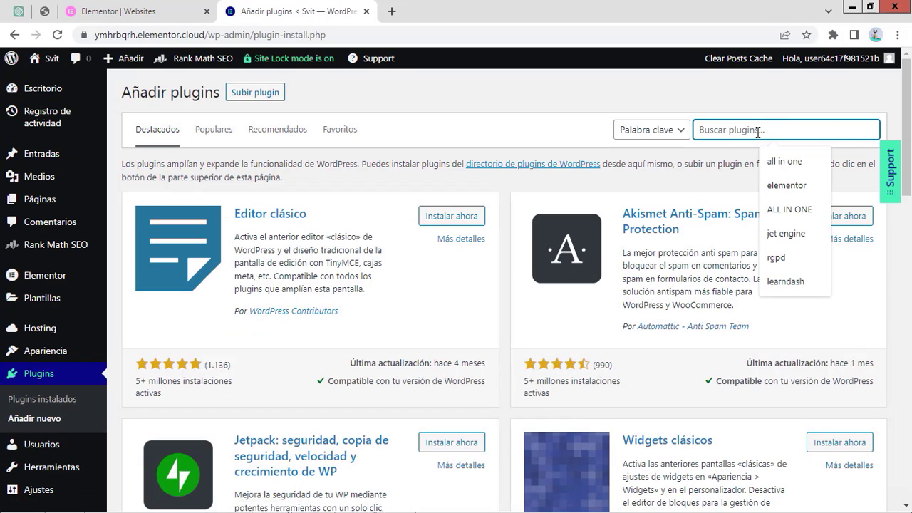
{"action": "type", "text": "join.chat"}
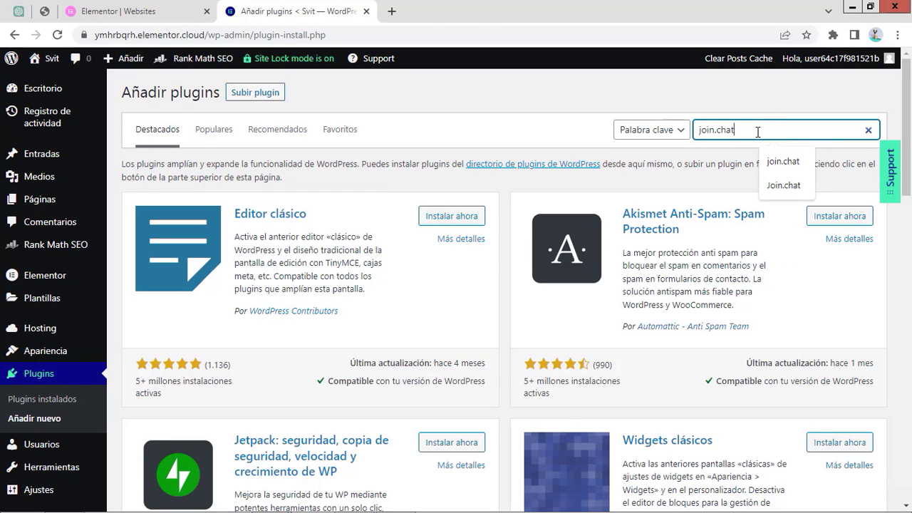
{"action": "key", "text": "Return"}
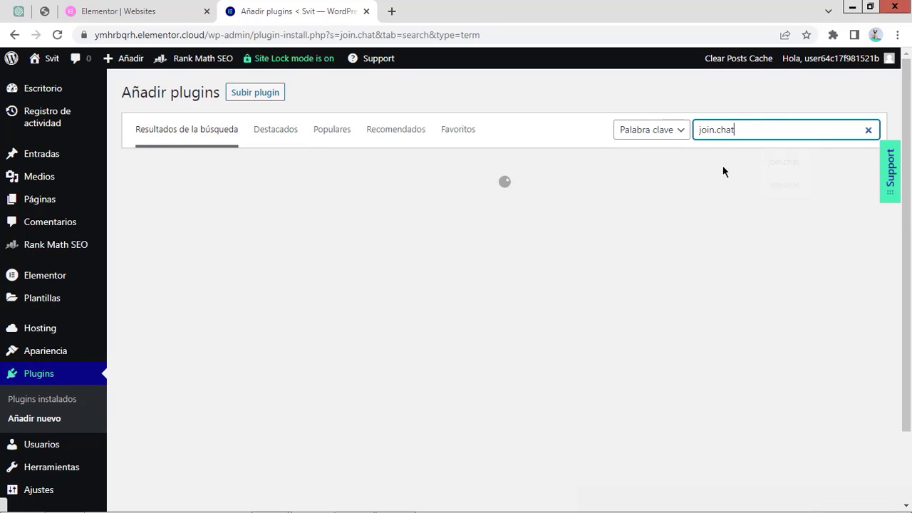
{"action": "left_click", "coordinate": [467, 204]}
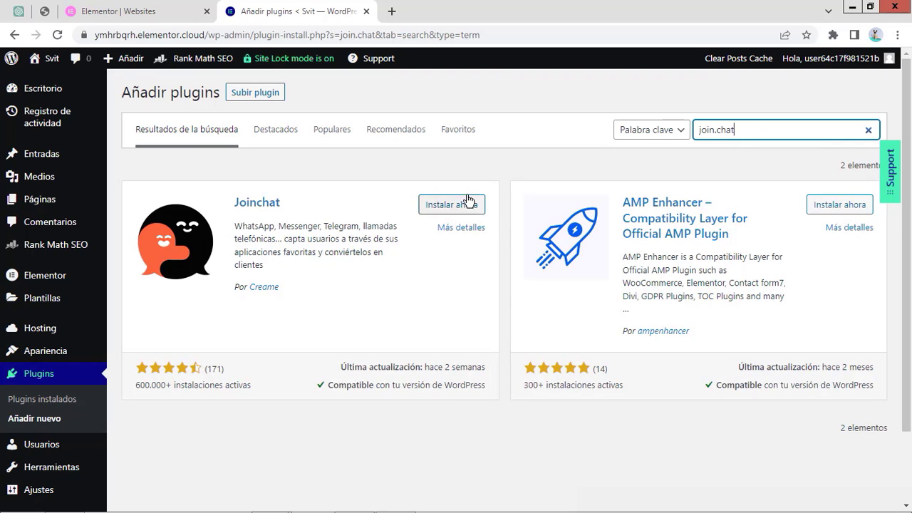
{"action": "left_click", "coordinate": [469, 206]}
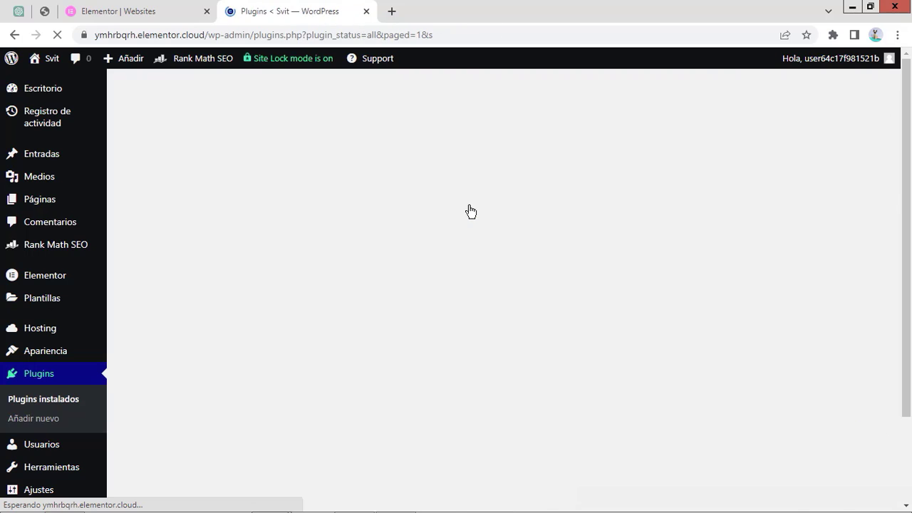
Start the Joinchat plugin's setup from the admin sidebar.
{"action": "scroll", "coordinate": [100, 373], "scroll_direction": "down", "scroll_amount": 3}
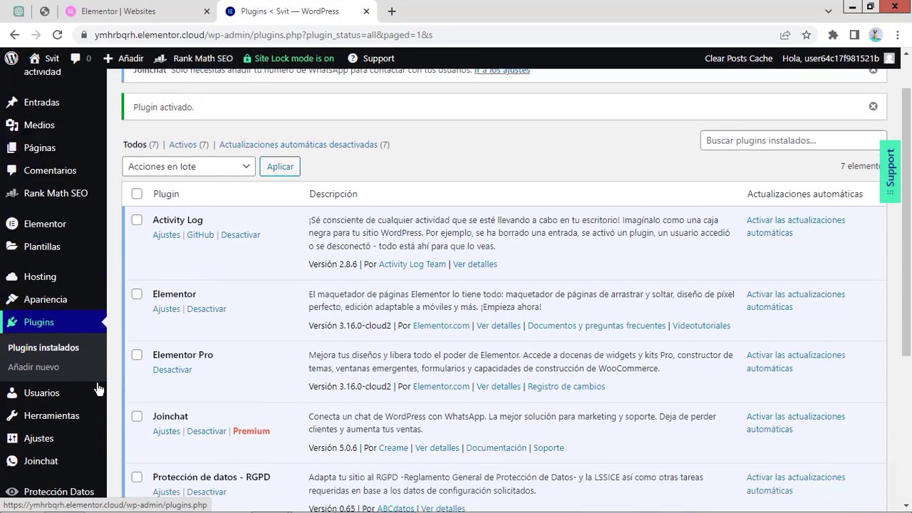
{"action": "mouse_move", "coordinate": [56, 391]}
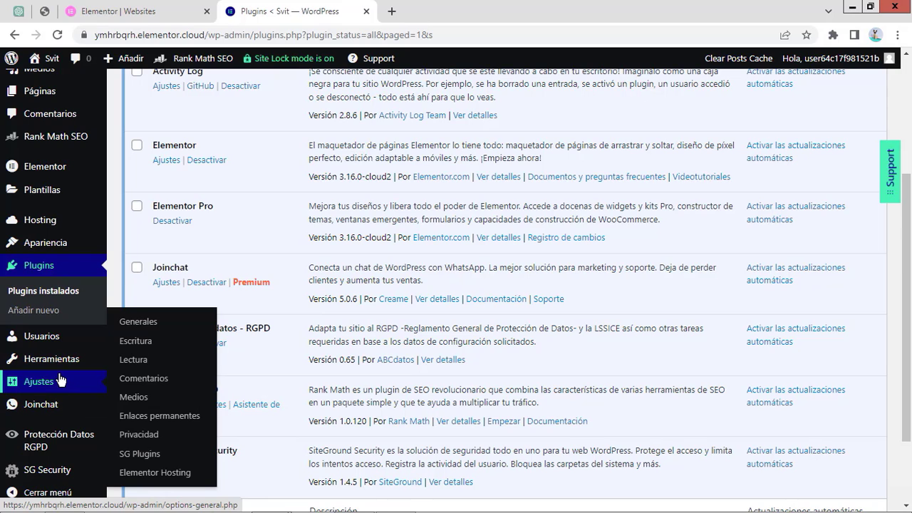
{"action": "mouse_move", "coordinate": [63, 367]}
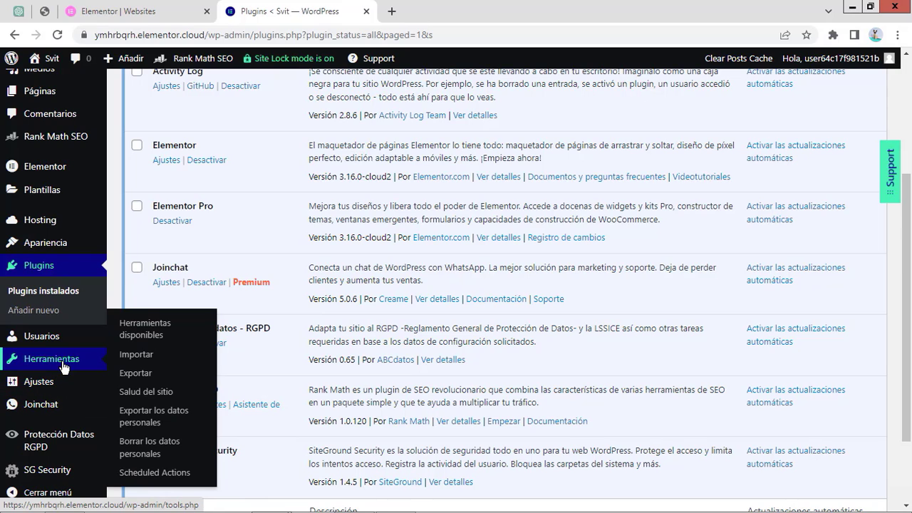
{"action": "left_click", "coordinate": [55, 412]}
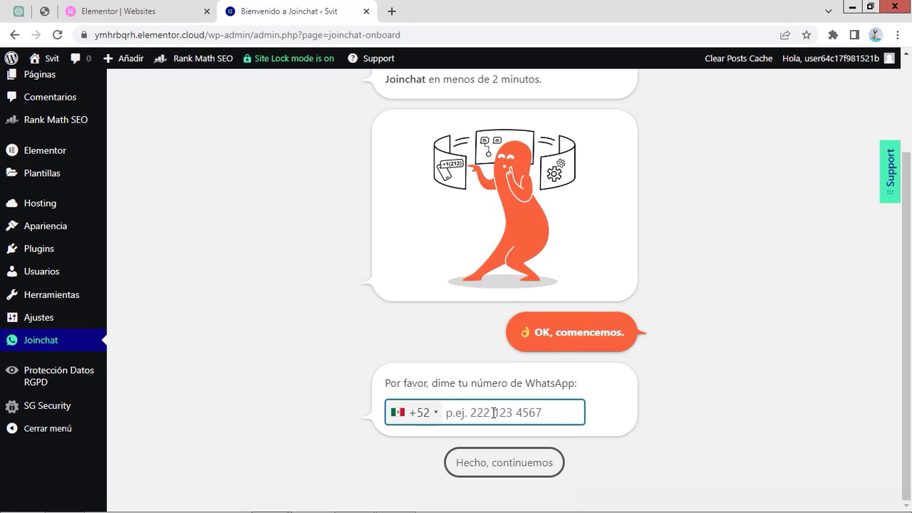
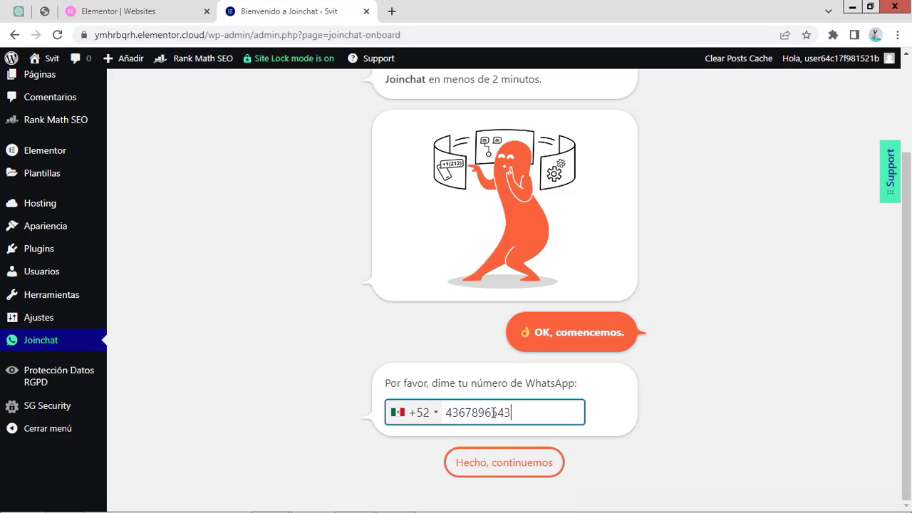
Enter the site's WhatsApp phone number, then review the greeting message and its {SITE} placeholder.
{"action": "left_click", "coordinate": [491, 462]}
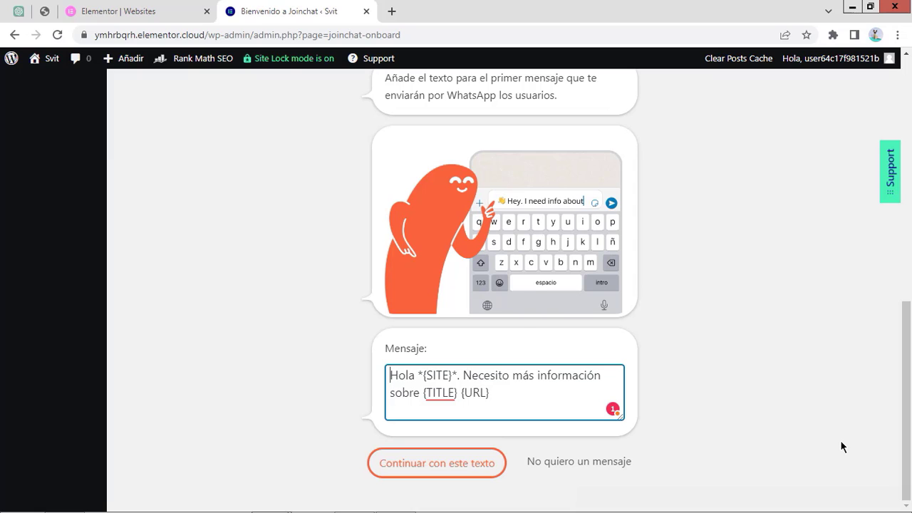
{"action": "left_click", "coordinate": [412, 377]}
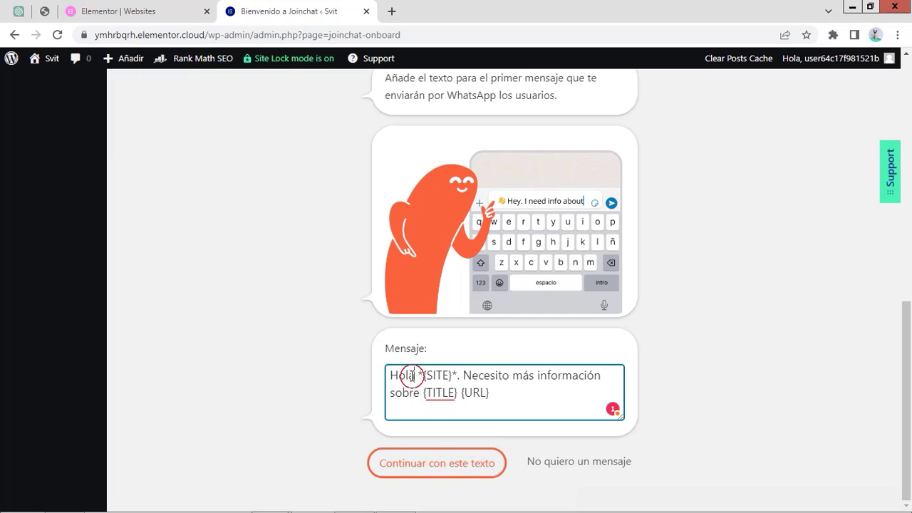
{"action": "left_click", "coordinate": [457, 372]}
{"action": "left_click_drag", "start_coordinate": [457, 372], "coordinate": [422, 375]}
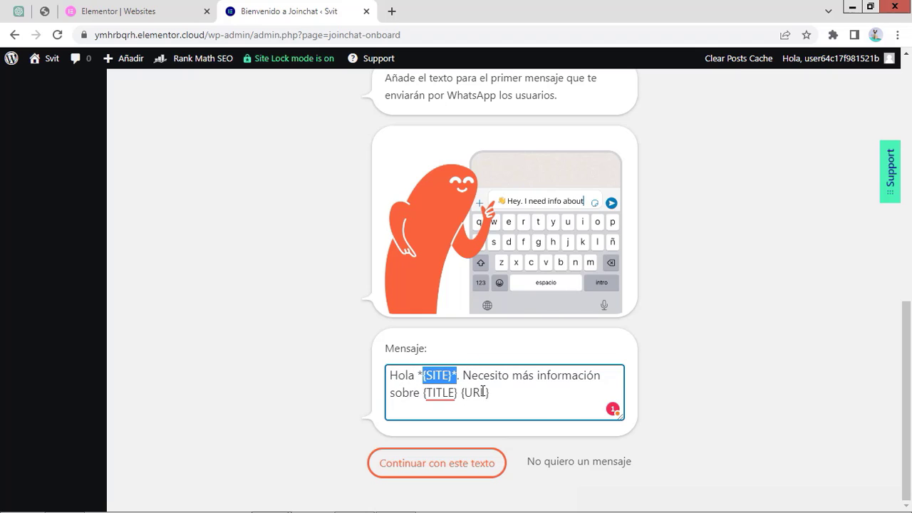
{"action": "left_click", "coordinate": [513, 398]}
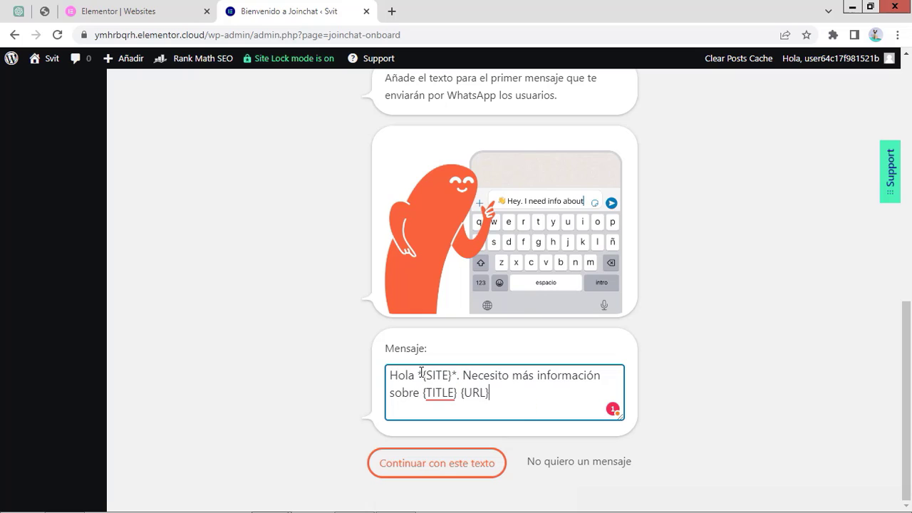
{"action": "left_click_drag", "start_coordinate": [414, 374], "coordinate": [386, 373]}
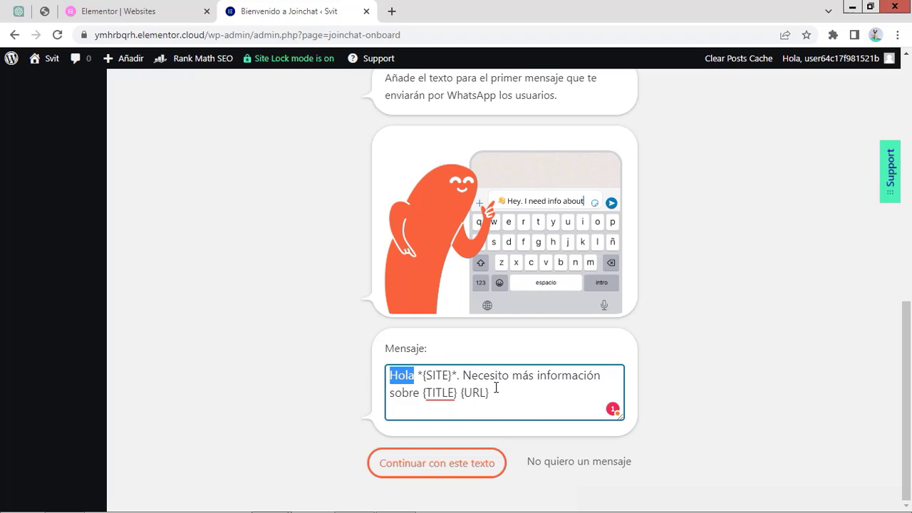
Accept the greeting message and call to action, and finish with 'OK, mantenme informado'.
{"action": "left_click", "coordinate": [459, 470]}
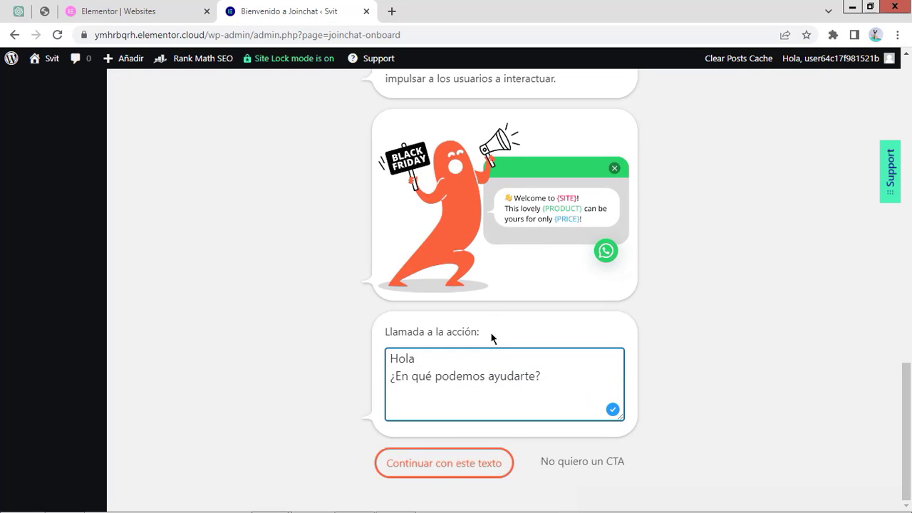
{"action": "scroll", "coordinate": [497, 345], "scroll_direction": "up", "scroll_amount": 2}
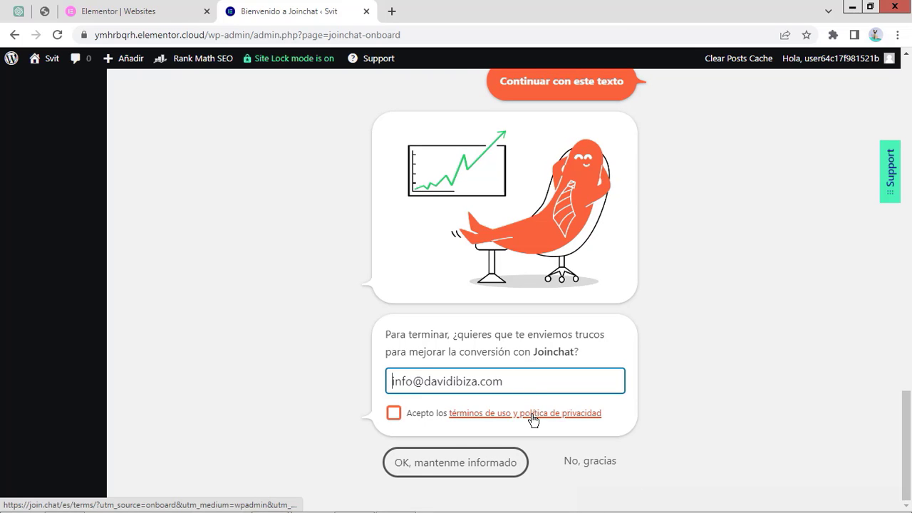
{"action": "left_click", "coordinate": [453, 464]}
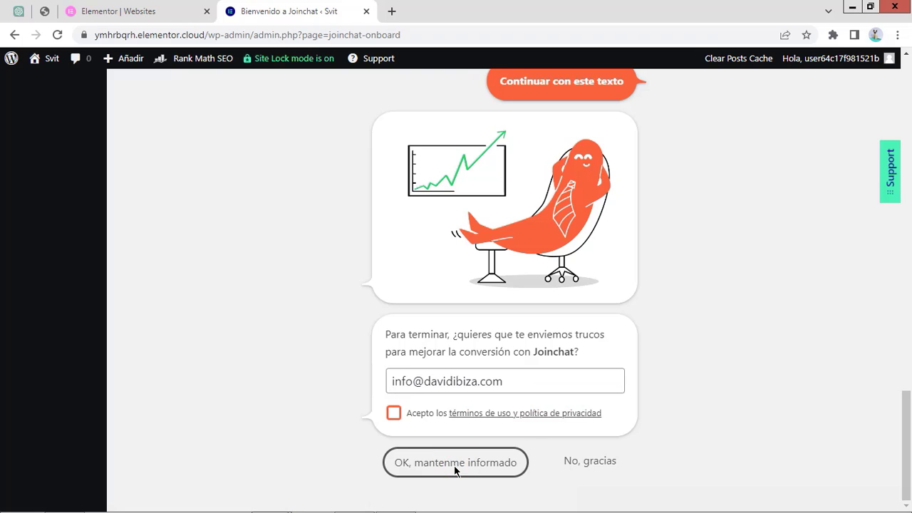
{"action": "left_click", "coordinate": [468, 464]}
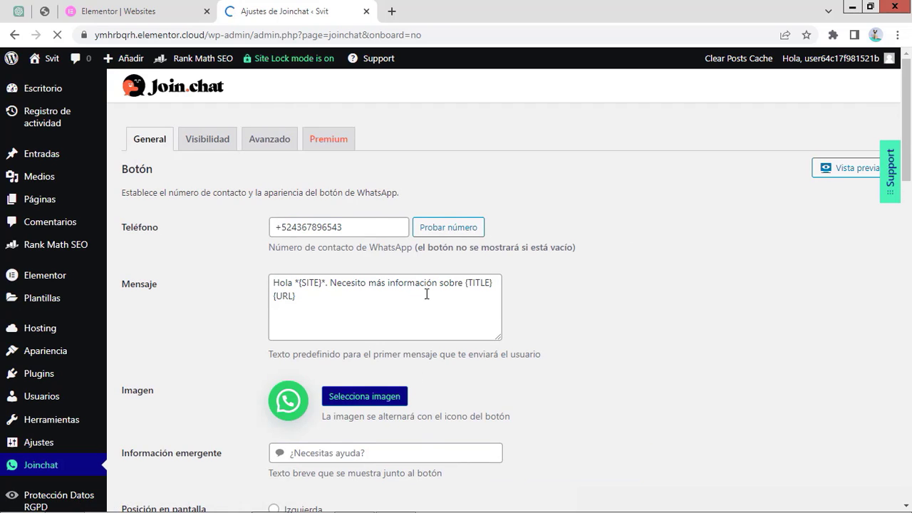
Set the Joinchat Cabecera option to 'WhatsApp logo' and save the changes.
{"action": "scroll", "coordinate": [556, 333], "scroll_direction": "down", "scroll_amount": 3}
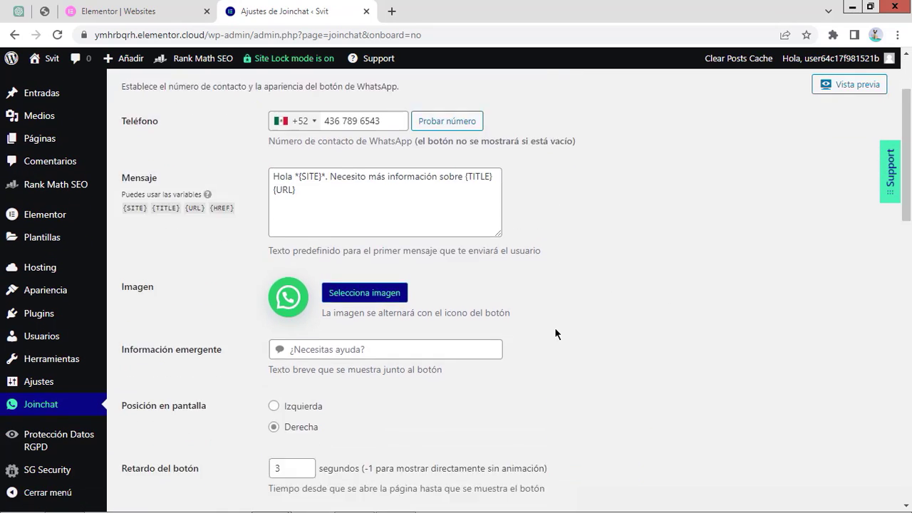
{"action": "scroll", "coordinate": [556, 334], "scroll_direction": "down", "scroll_amount": 2}
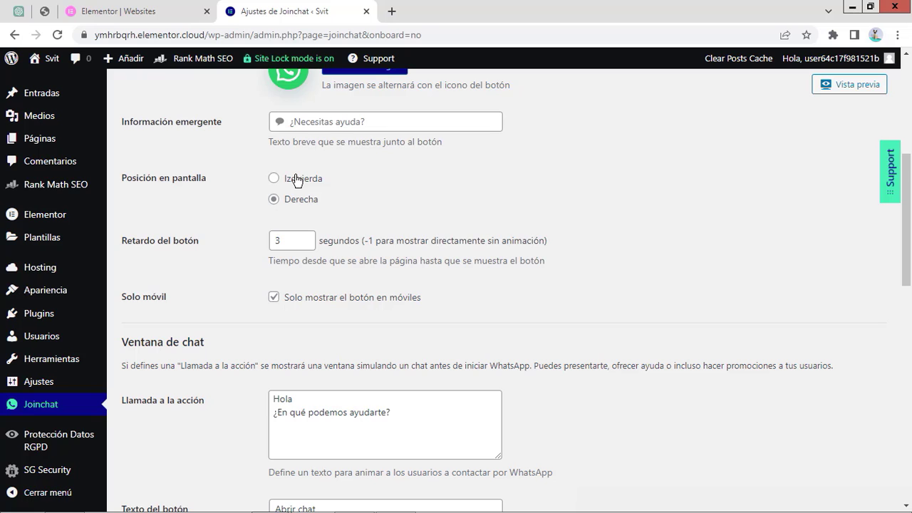
{"action": "scroll", "coordinate": [525, 323], "scroll_direction": "down", "scroll_amount": 3}
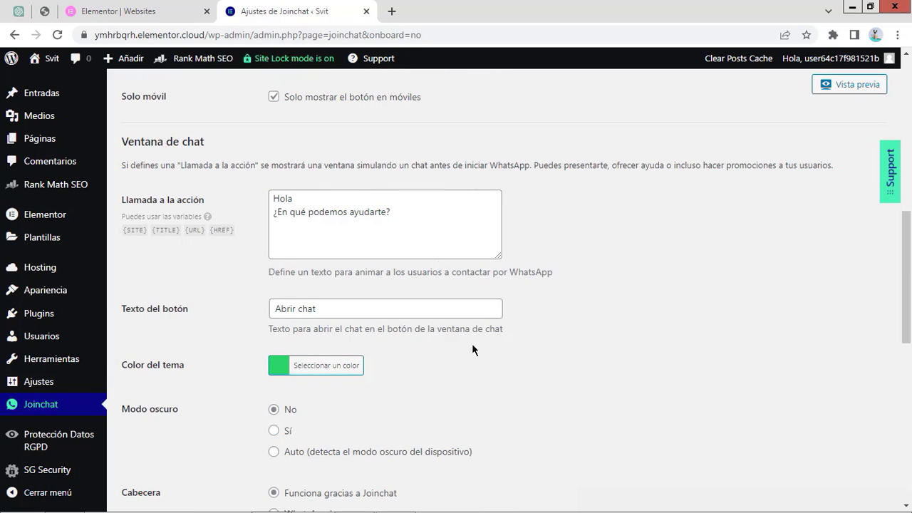
{"action": "scroll", "coordinate": [433, 336], "scroll_direction": "down", "scroll_amount": 5}
{"action": "scroll", "coordinate": [433, 336], "scroll_direction": "up", "scroll_amount": 5}
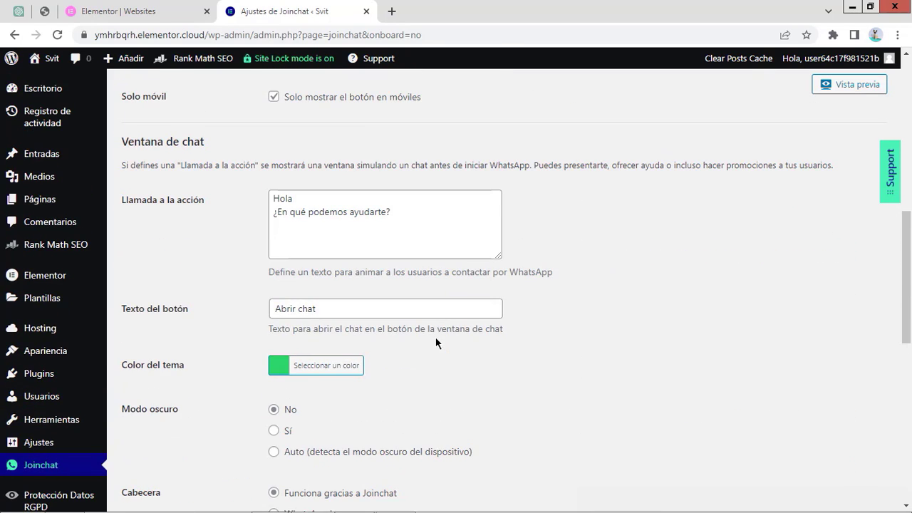
{"action": "scroll", "coordinate": [434, 336], "scroll_direction": "down", "scroll_amount": 2}
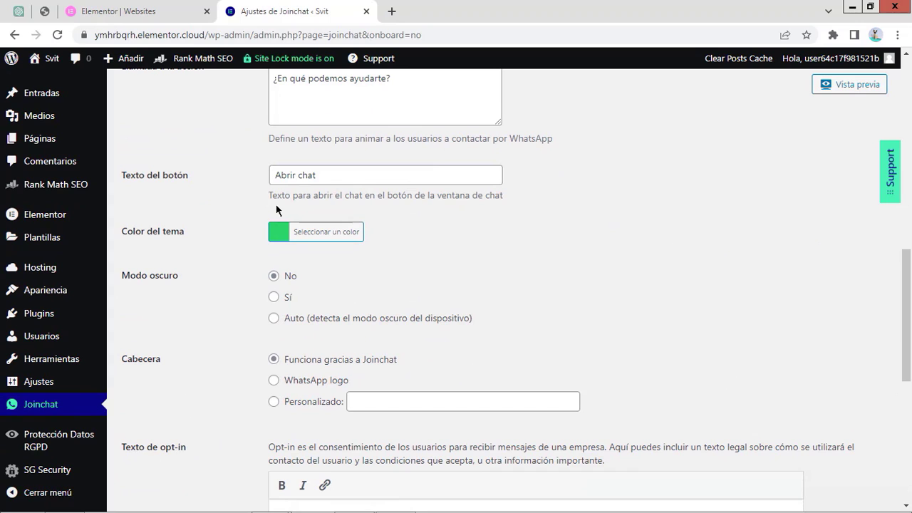
{"action": "left_click", "coordinate": [320, 177]}
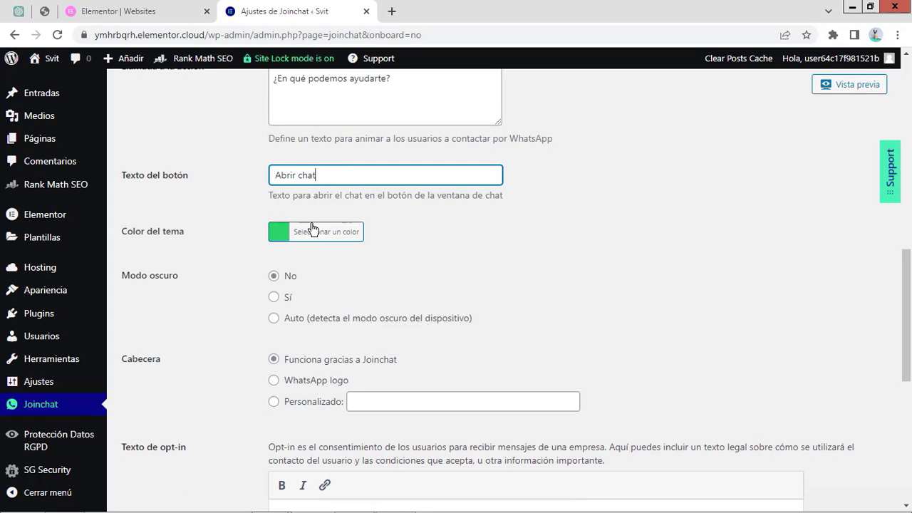
{"action": "scroll", "coordinate": [348, 350], "scroll_direction": "down", "scroll_amount": 2}
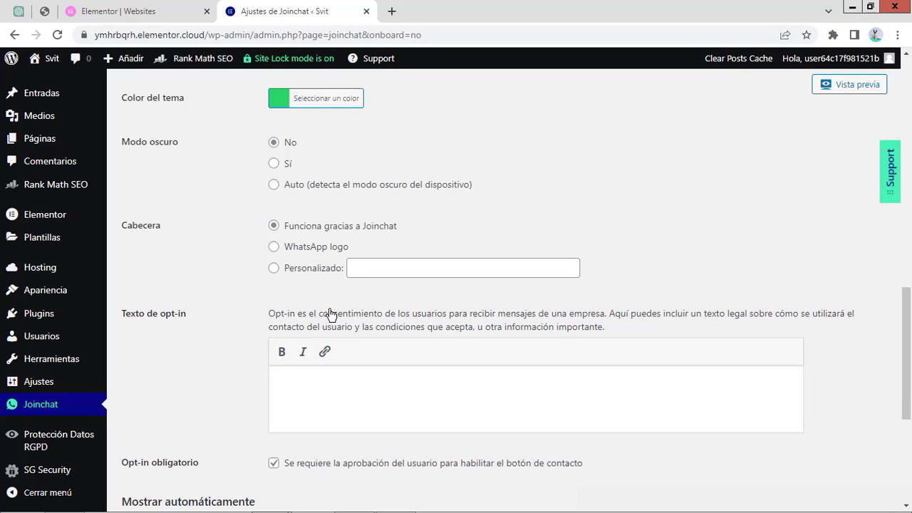
{"action": "left_click", "coordinate": [326, 248]}
{"action": "scroll", "coordinate": [645, 319], "scroll_direction": "down", "scroll_amount": 2}
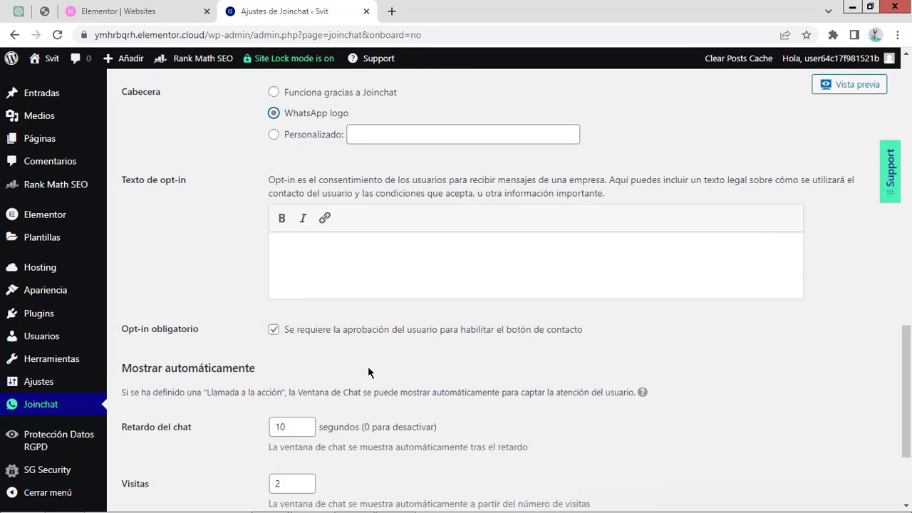
{"action": "scroll", "coordinate": [333, 412], "scroll_direction": "down", "scroll_amount": 2}
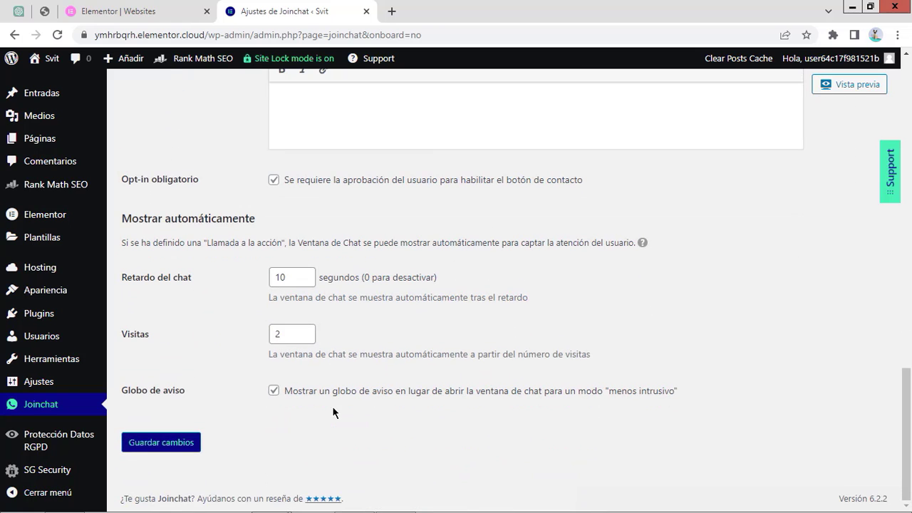
{"action": "left_click", "coordinate": [181, 445]}
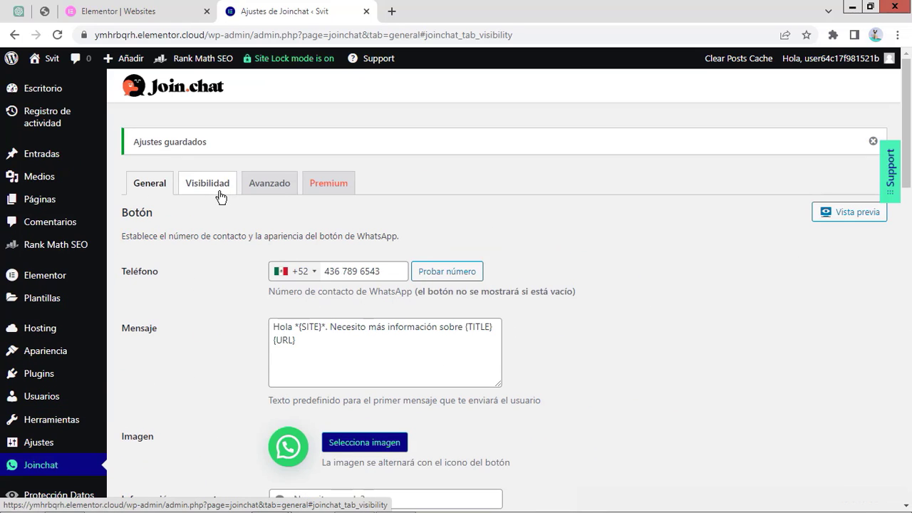
Look through Joinchat's Visibility and Advanced settings, then return to General.
{"action": "left_click", "coordinate": [220, 197]}
{"action": "left_click", "coordinate": [282, 198]}
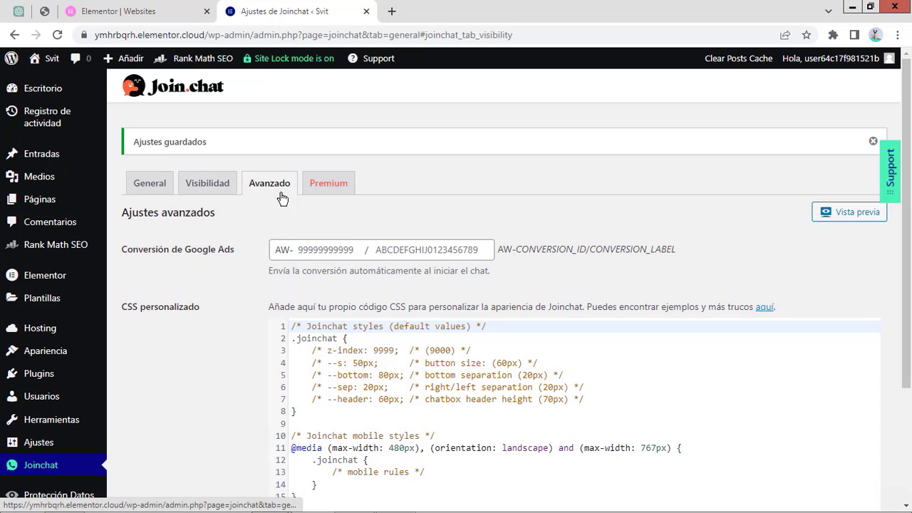
{"action": "scroll", "coordinate": [421, 375], "scroll_direction": "down", "scroll_amount": 3}
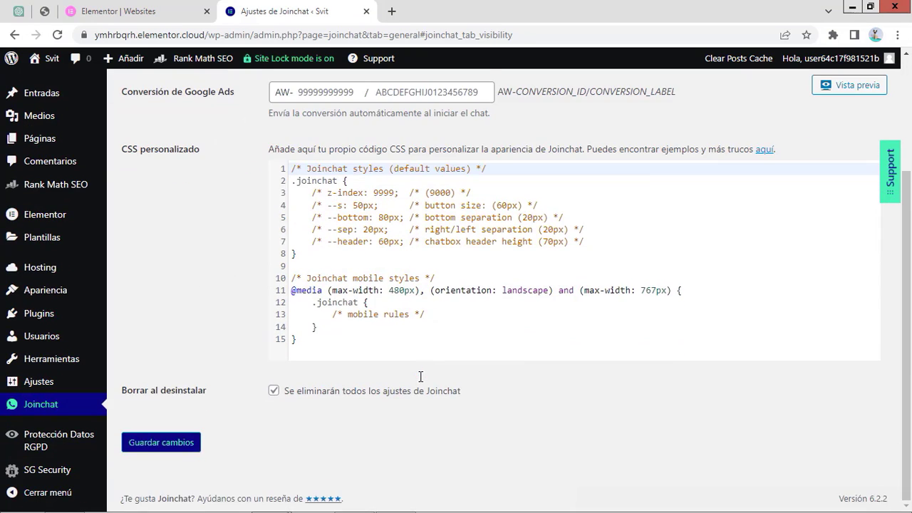
{"action": "scroll", "coordinate": [422, 375], "scroll_direction": "up", "scroll_amount": 3}
{"action": "left_click", "coordinate": [158, 179]}
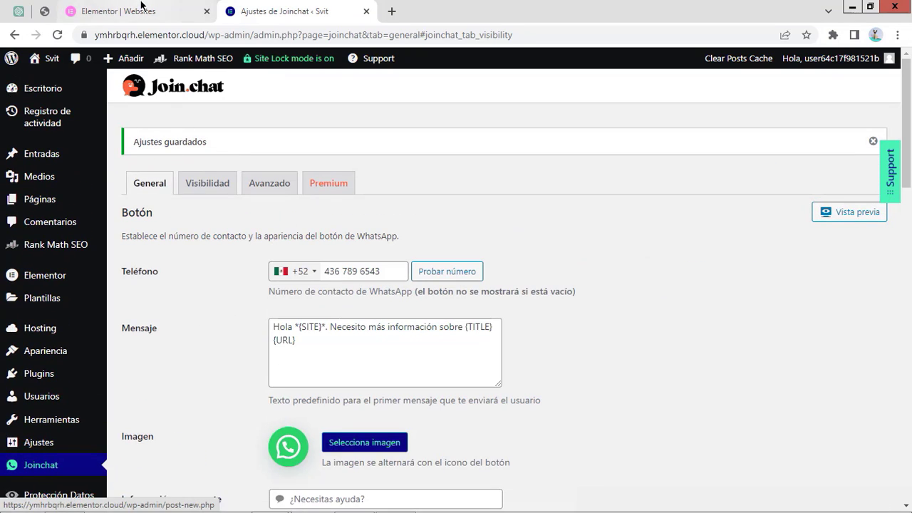
Open the Svit homepage from 'Visitar el sitio' in a new tab.
{"action": "mouse_move", "coordinate": [55, 57]}
{"action": "right_click", "coordinate": [52, 83]}
{"action": "left_click", "coordinate": [81, 96]}
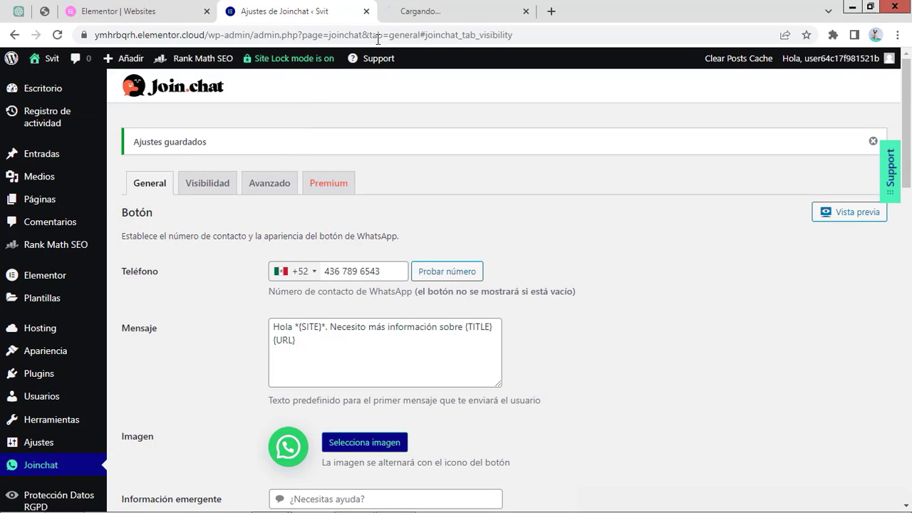
Switch to the new site tab and scroll down the homepage.
{"action": "left_click", "coordinate": [420, 13]}
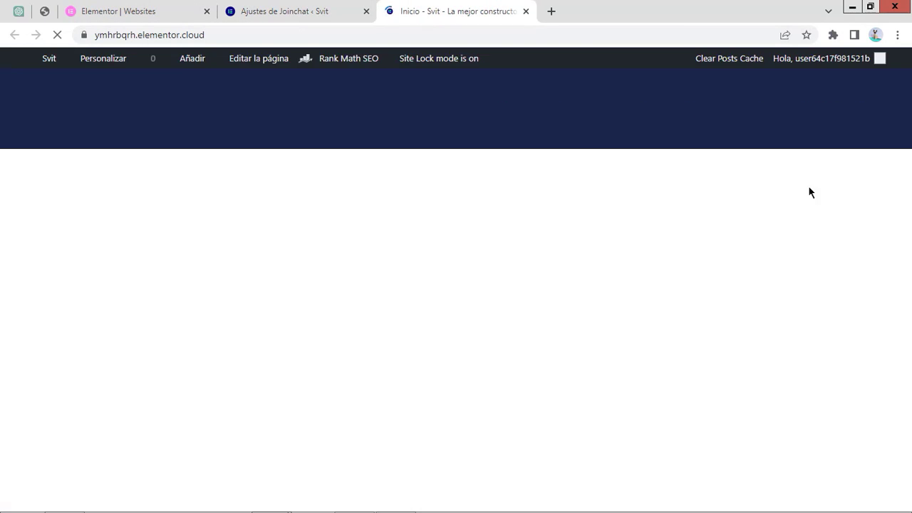
{"action": "scroll", "coordinate": [819, 337], "scroll_direction": "down", "scroll_amount": 15}
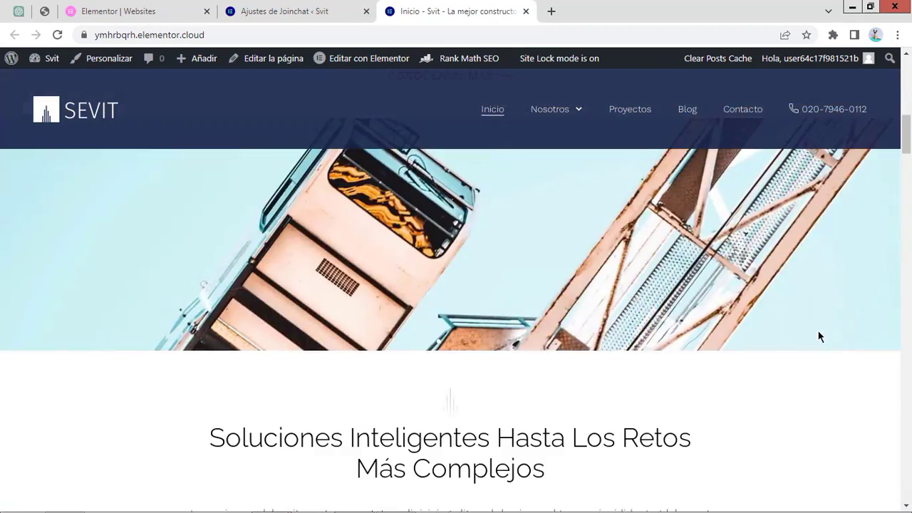
{"action": "scroll", "coordinate": [819, 334], "scroll_direction": "down", "scroll_amount": 15}
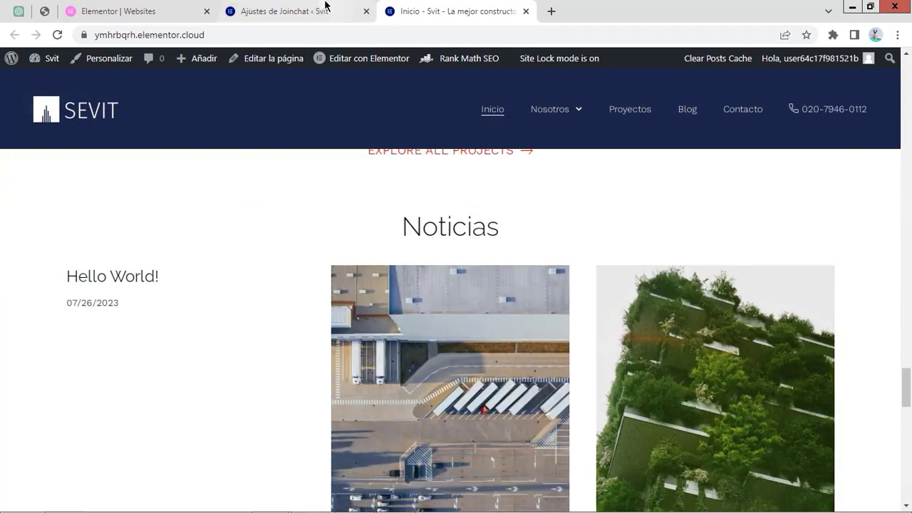
Turn off 'Solo mostrar el botón en móviles', save Joinchat, and reload the homepage.
{"action": "left_click", "coordinate": [325, 11]}
{"action": "scroll", "coordinate": [548, 399], "scroll_direction": "down", "scroll_amount": 4}
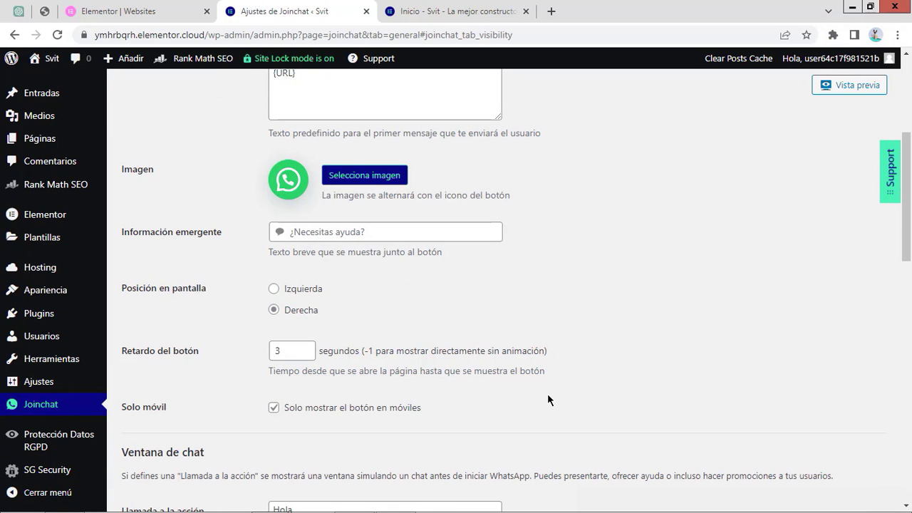
{"action": "left_click", "coordinate": [275, 409]}
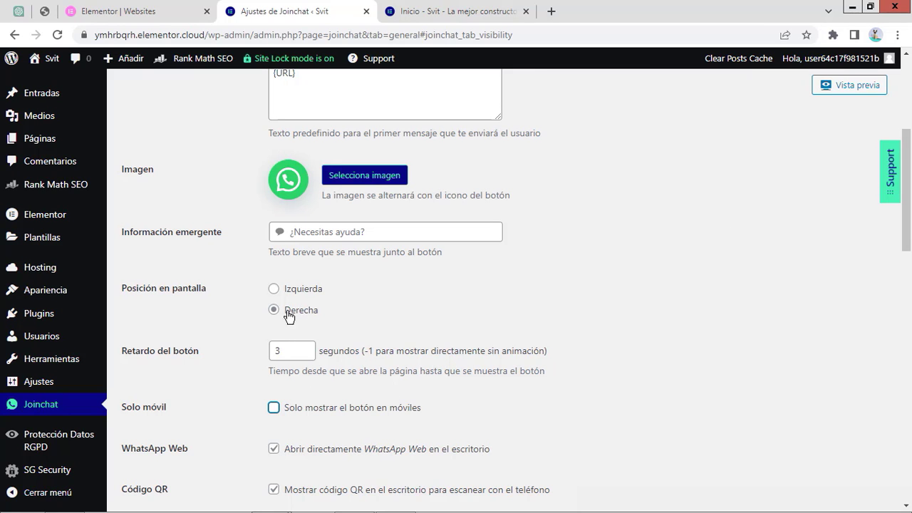
{"action": "scroll", "coordinate": [195, 457], "scroll_direction": "down", "scroll_amount": 15}
{"action": "left_click", "coordinate": [196, 460]}
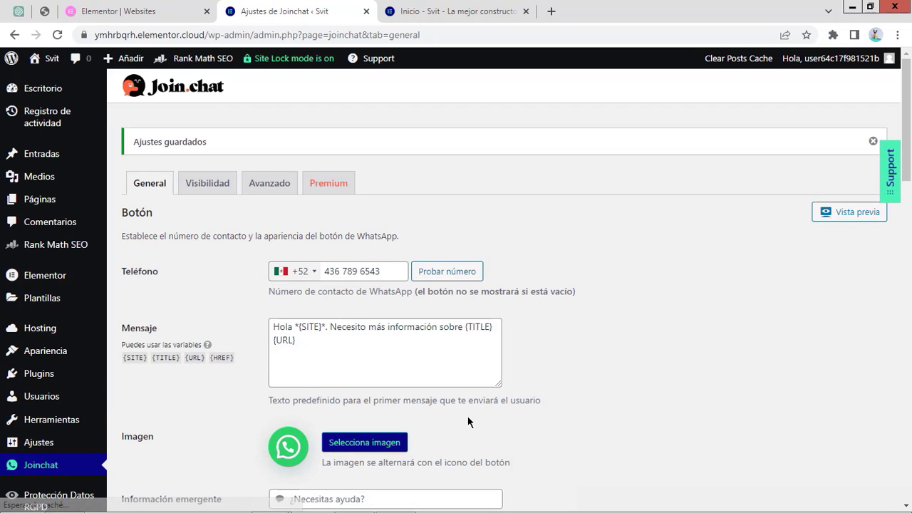
{"action": "left_click", "coordinate": [463, 11]}
{"action": "left_click", "coordinate": [57, 34]}
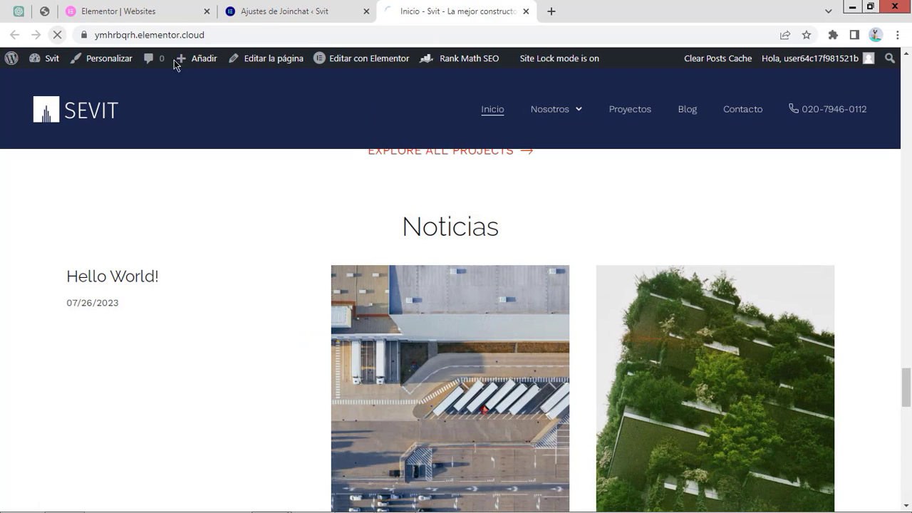
Open the WhatsApp chat box from the floating button on the homepage.
{"action": "scroll", "coordinate": [606, 253], "scroll_direction": "down", "scroll_amount": 6}
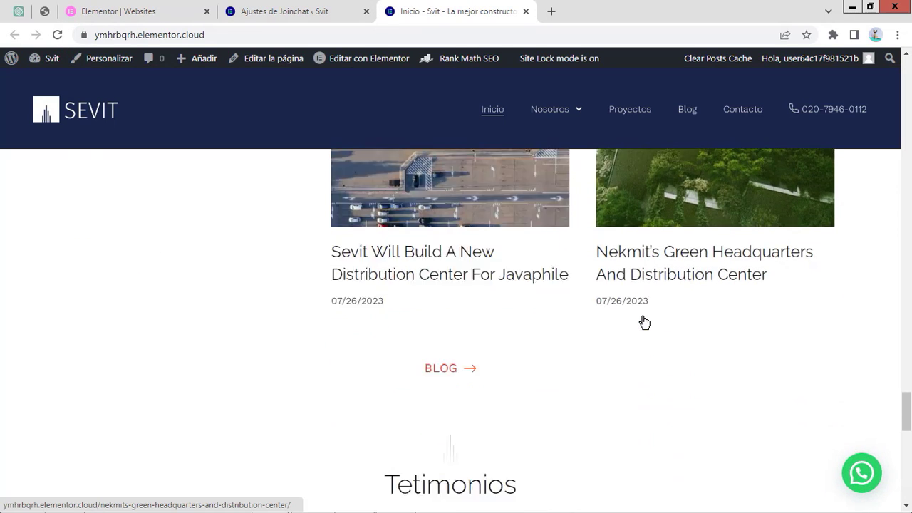
{"action": "left_click", "coordinate": [323, 14]}
{"action": "scroll", "coordinate": [429, 283], "scroll_direction": "down", "scroll_amount": 4}
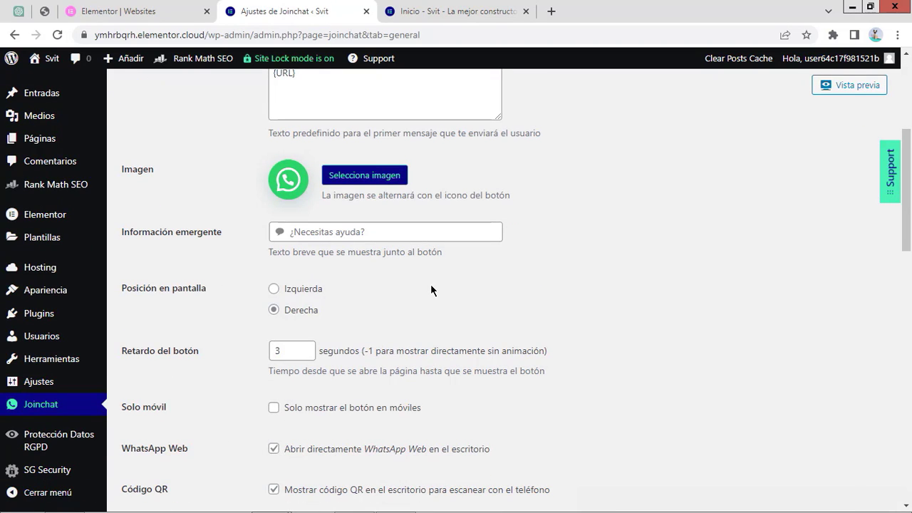
{"action": "left_click", "coordinate": [409, 7]}
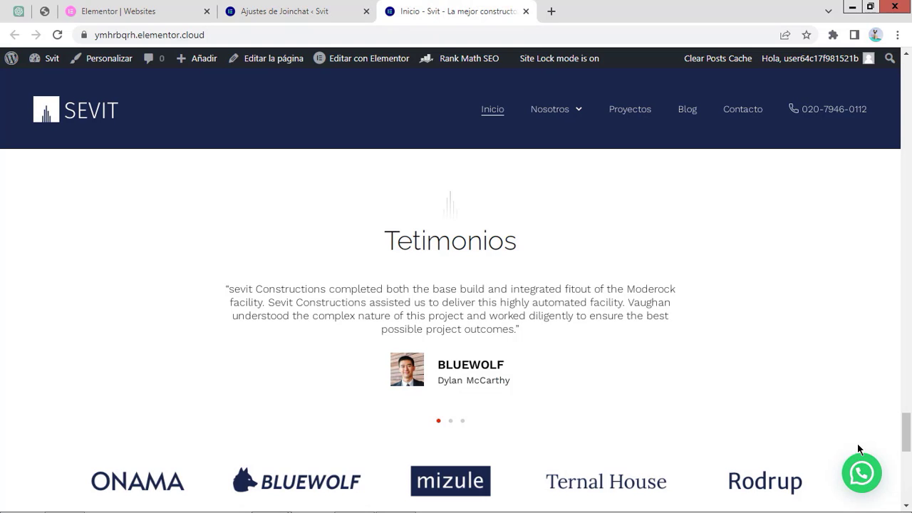
{"action": "left_click", "coordinate": [862, 473]}
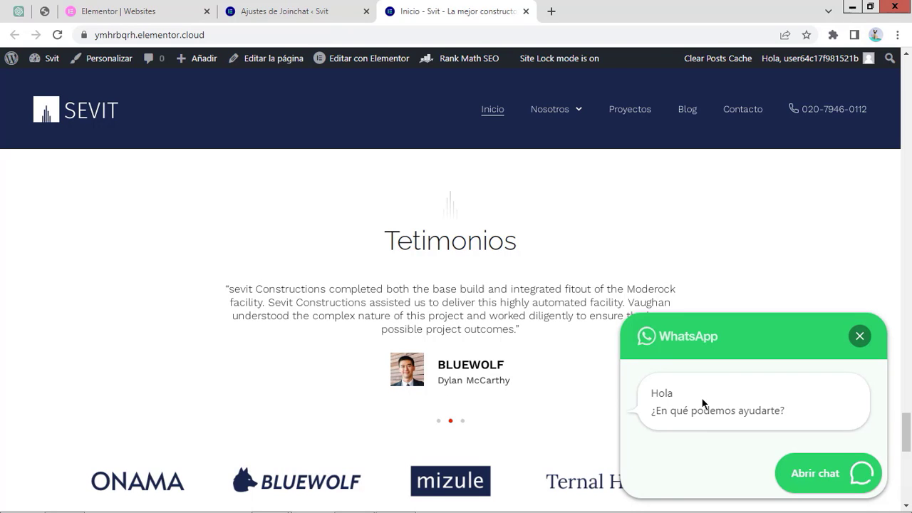
{"action": "mouse_move", "coordinate": [834, 476]}
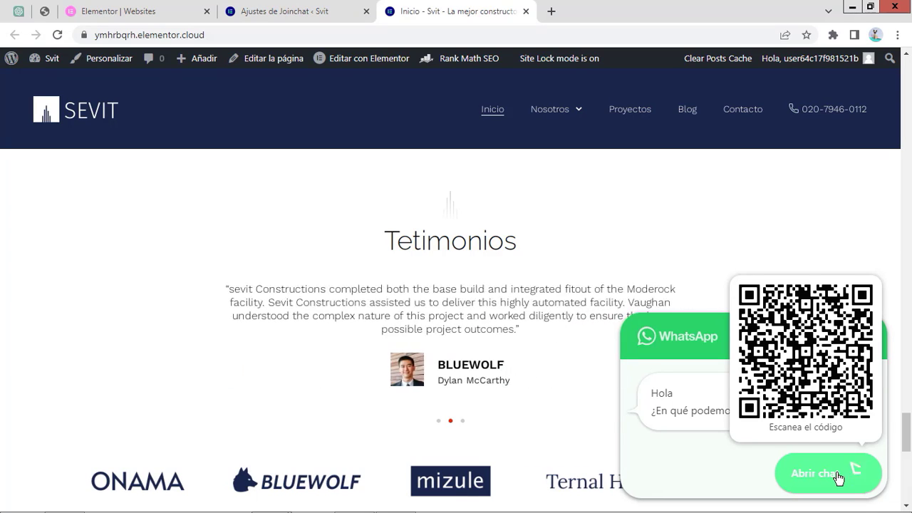
Close and reopen the chat box to confirm it works, then return to Ajustes de Joinchat.
{"action": "left_click", "coordinate": [282, 10]}
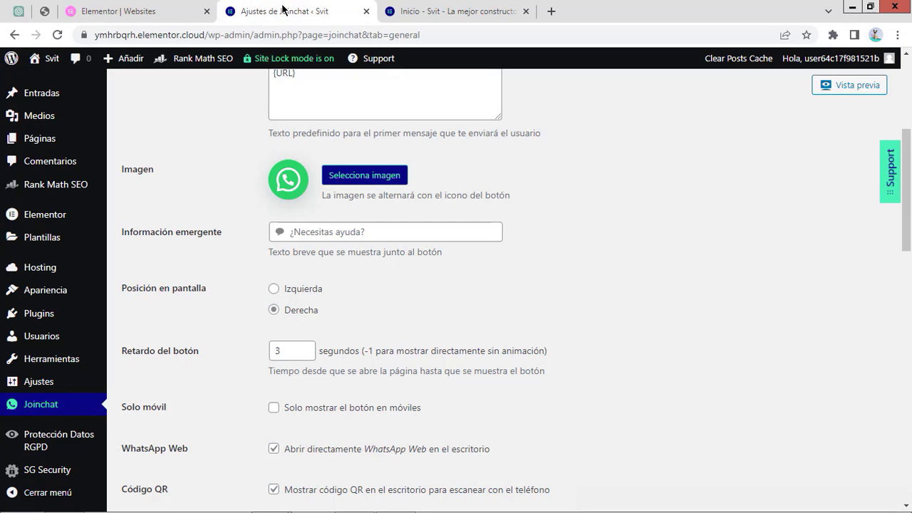
{"action": "left_click", "coordinate": [435, 11]}
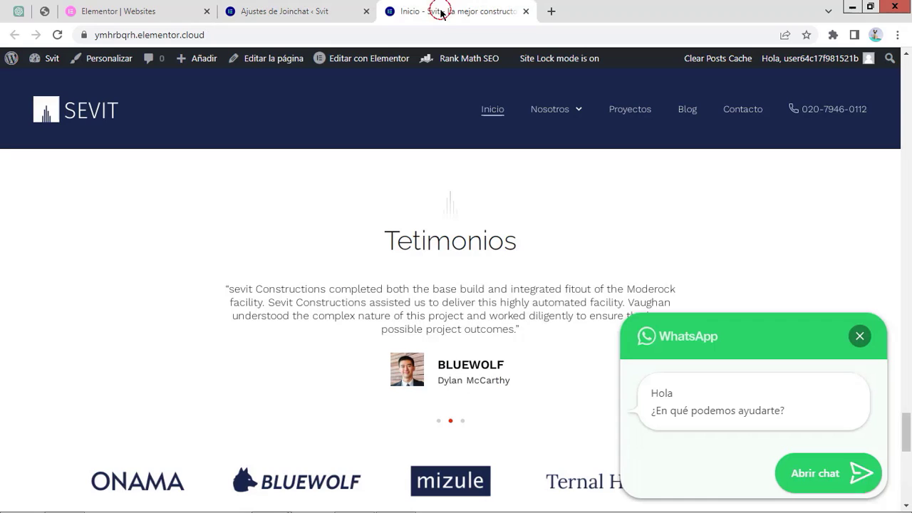
{"action": "left_click", "coordinate": [855, 341]}
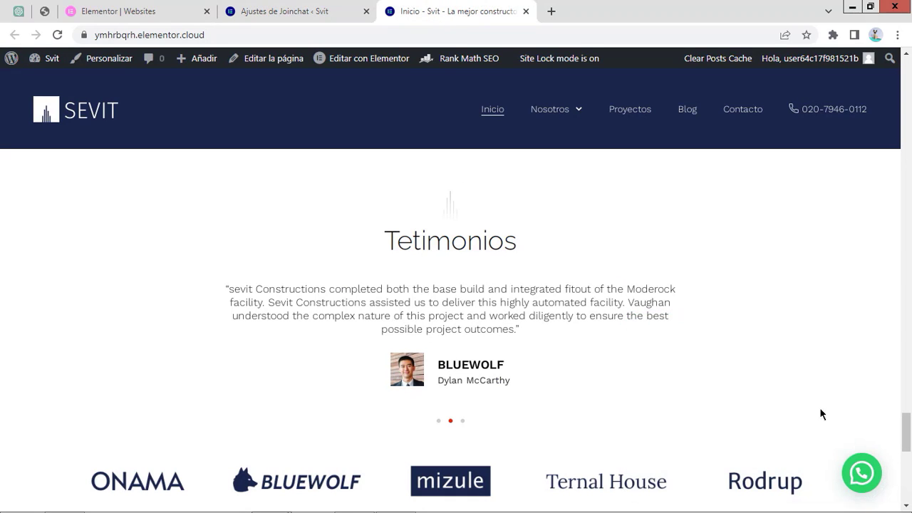
{"action": "left_click", "coordinate": [861, 473]}
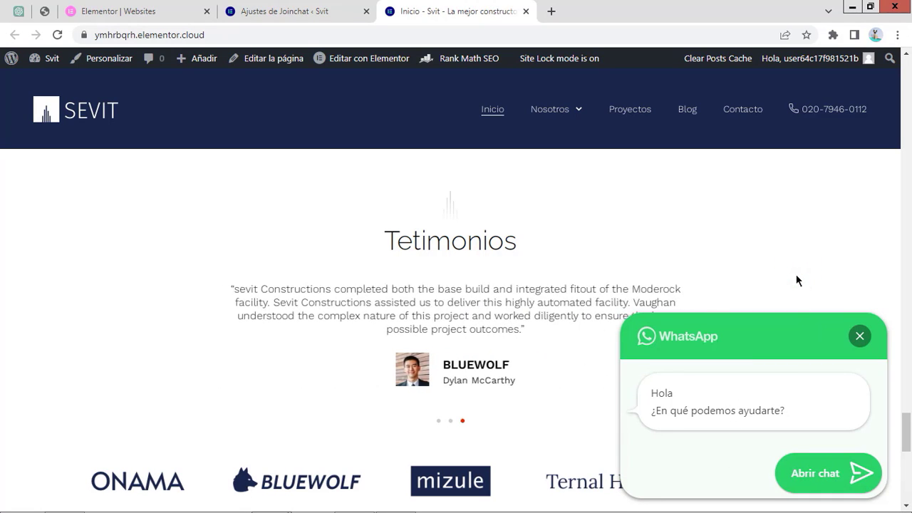
{"action": "left_click", "coordinate": [860, 337]}
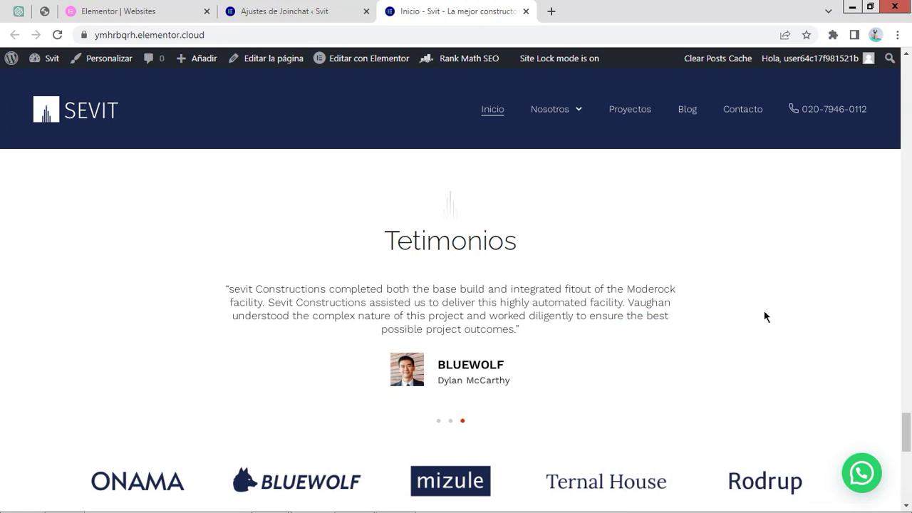
{"action": "scroll", "coordinate": [765, 317], "scroll_direction": "down", "scroll_amount": 5}
{"action": "left_click", "coordinate": [294, 9]}
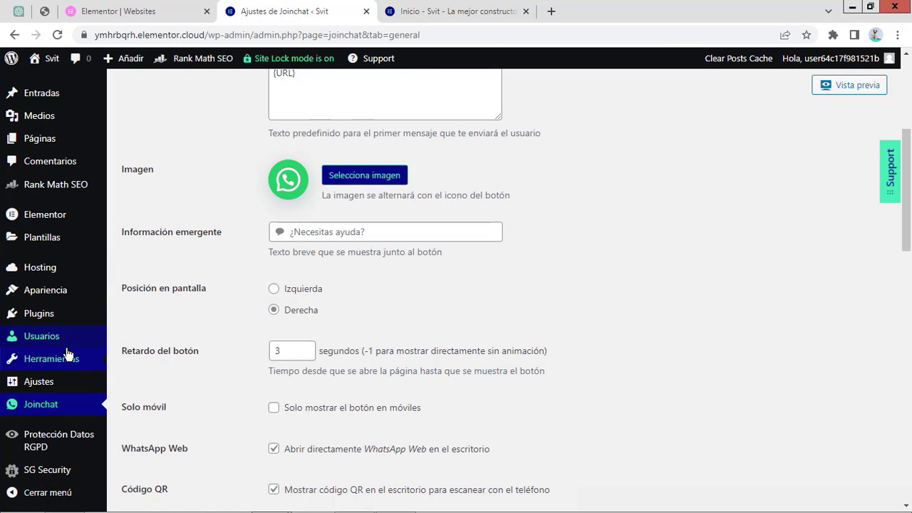
{"action": "scroll", "coordinate": [39, 431], "scroll_direction": "down", "scroll_amount": 4}
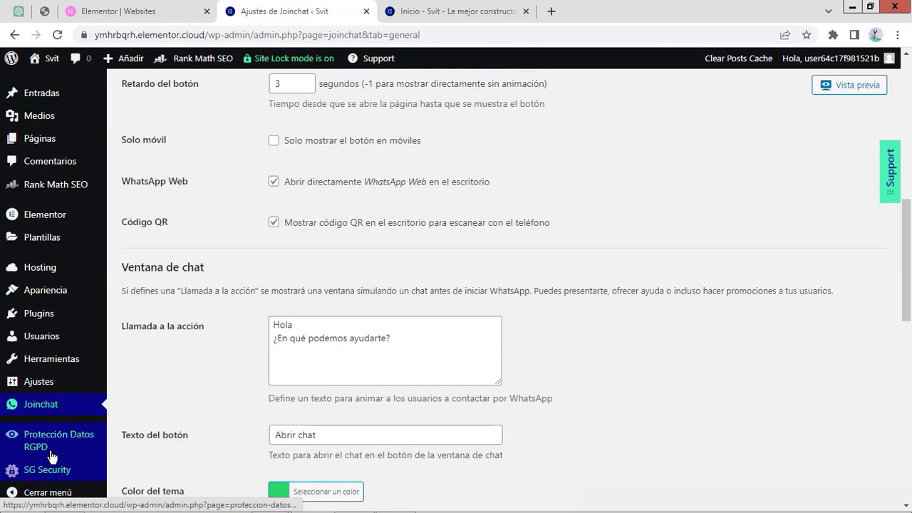
Review the Protección Datos RGPD settings page.
{"action": "left_click", "coordinate": [51, 447]}
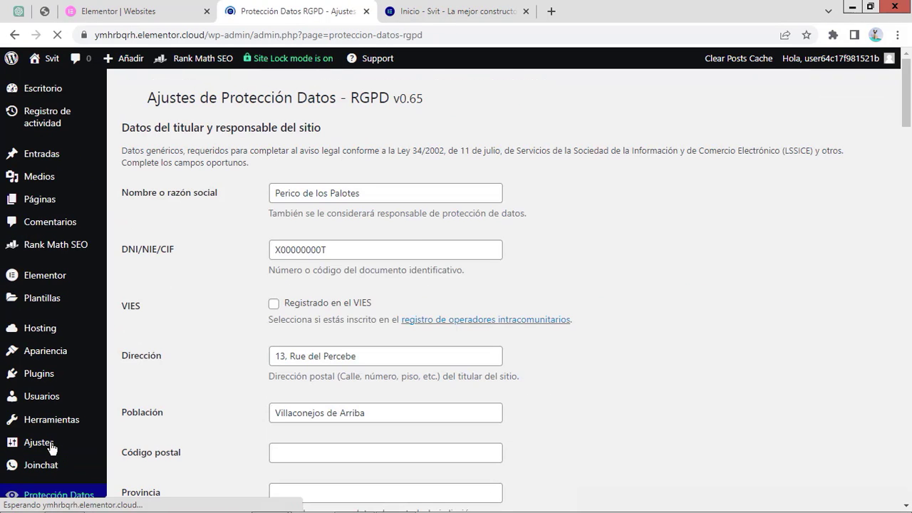
{"action": "scroll", "coordinate": [310, 281], "scroll_direction": "down", "scroll_amount": 3}
{"action": "scroll", "coordinate": [298, 383], "scroll_direction": "down", "scroll_amount": 14}
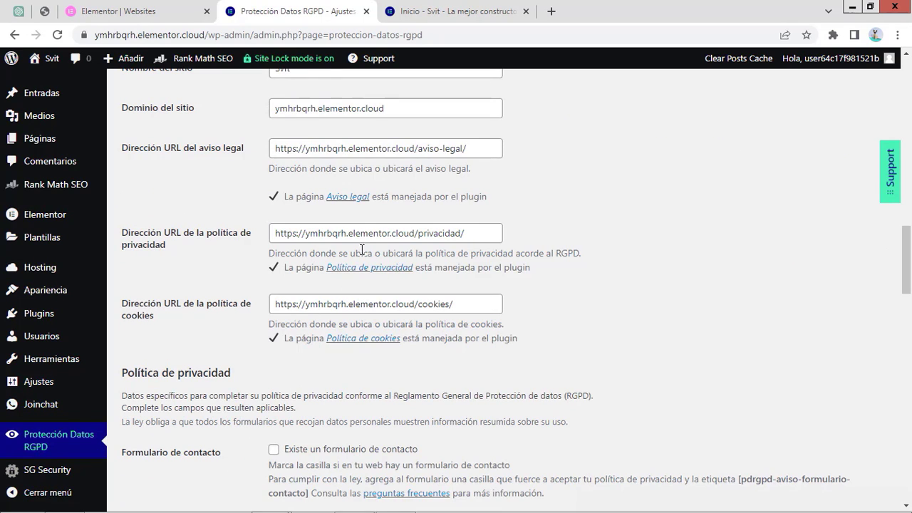
Open and scroll the live Aviso Legal page from the site footer.
{"action": "left_click", "coordinate": [434, 11]}
{"action": "left_click", "coordinate": [346, 436]}
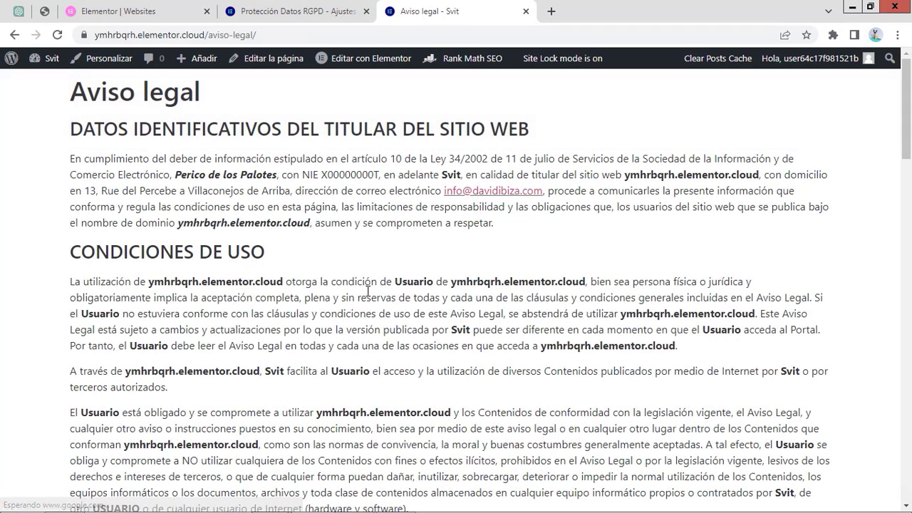
{"action": "scroll", "coordinate": [364, 292], "scroll_direction": "down", "scroll_amount": 9}
{"action": "scroll", "coordinate": [368, 296], "scroll_direction": "down", "scroll_amount": 10}
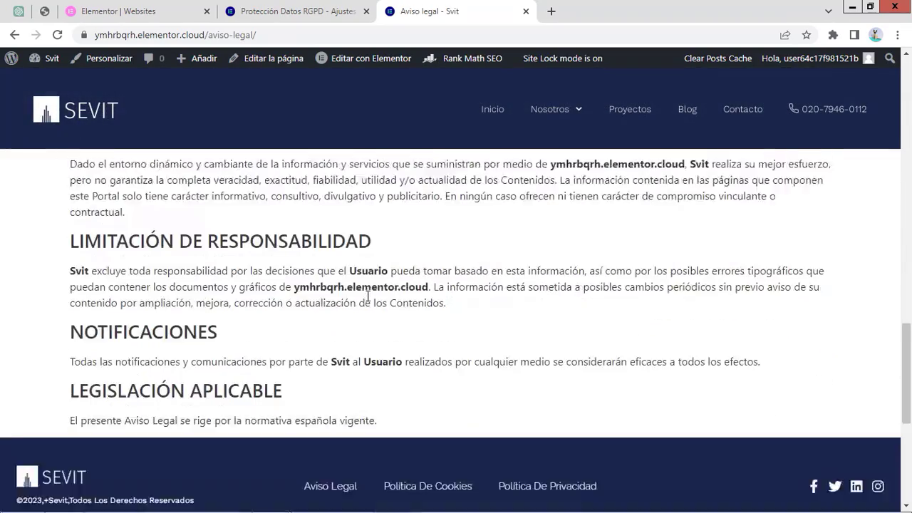
{"action": "scroll", "coordinate": [426, 285], "scroll_direction": "up", "scroll_amount": 5}
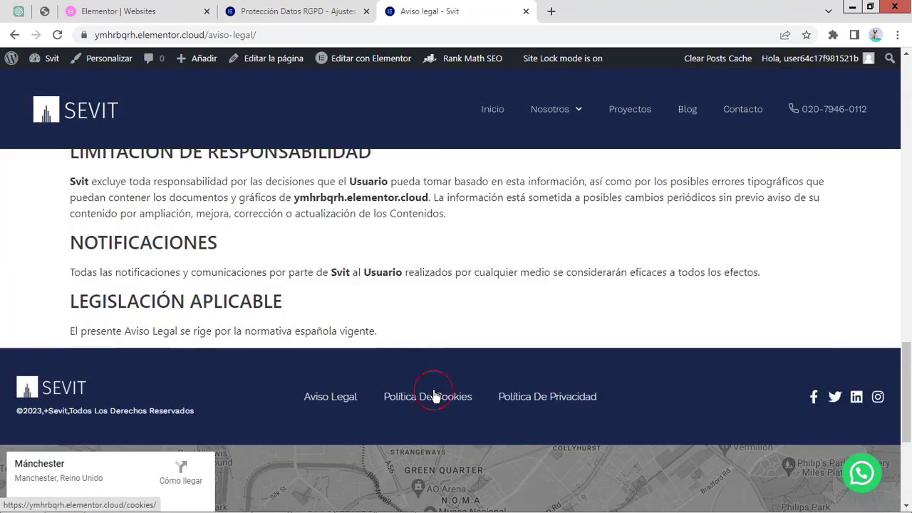
View the Política De Cookies page, then go to the Inicio home page.
{"action": "left_click", "coordinate": [434, 395]}
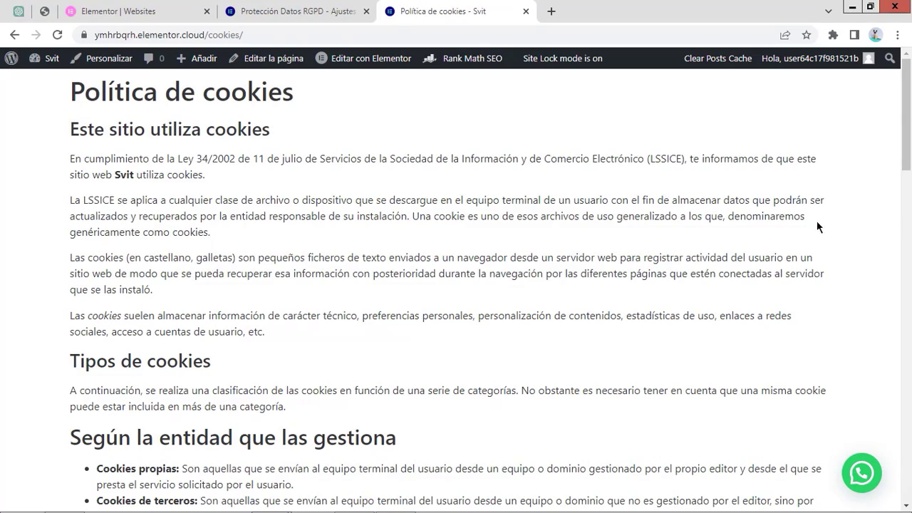
{"action": "mouse_move", "coordinate": [905, 116]}
{"action": "left_mouse_down"}
{"action": "mouse_move", "coordinate": [907, 392]}
{"action": "mouse_move", "coordinate": [907, 110]}
{"action": "left_mouse_up"}
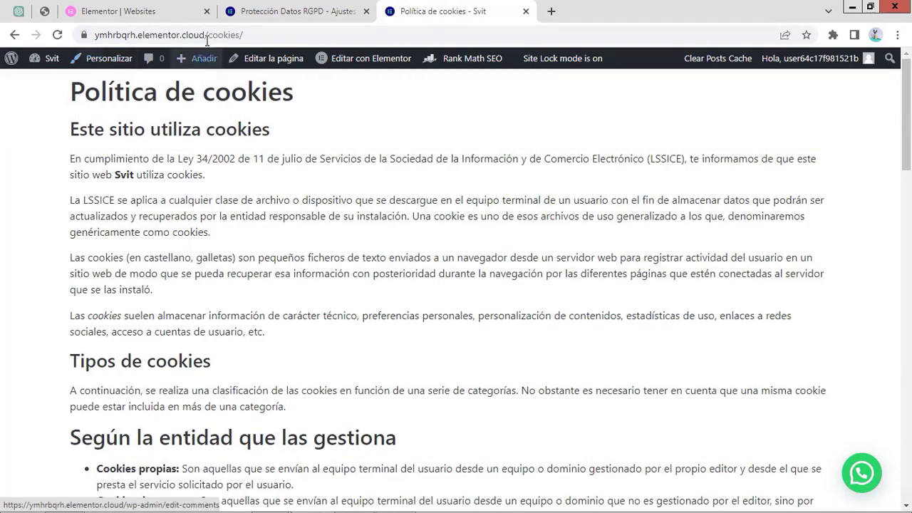
{"action": "left_click", "coordinate": [253, 6]}
{"action": "left_click", "coordinate": [439, 11]}
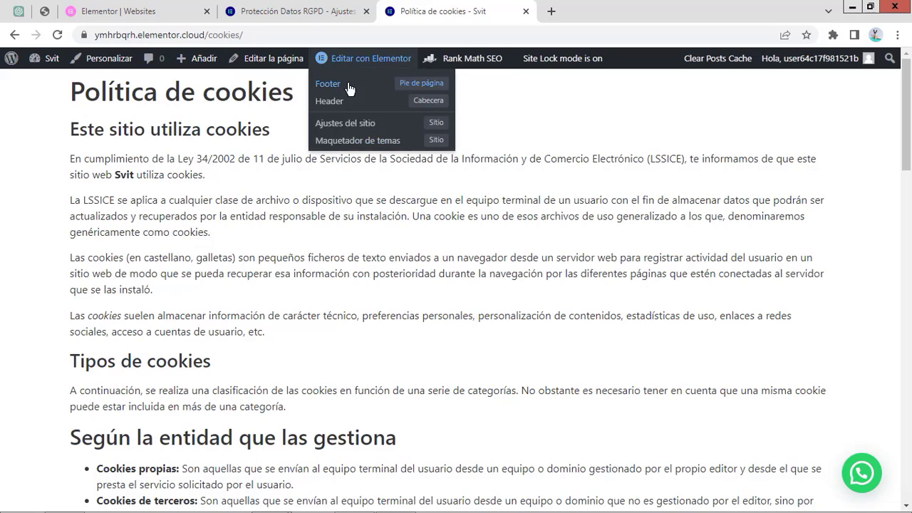
{"action": "scroll", "coordinate": [483, 99], "scroll_direction": "down", "scroll_amount": 6}
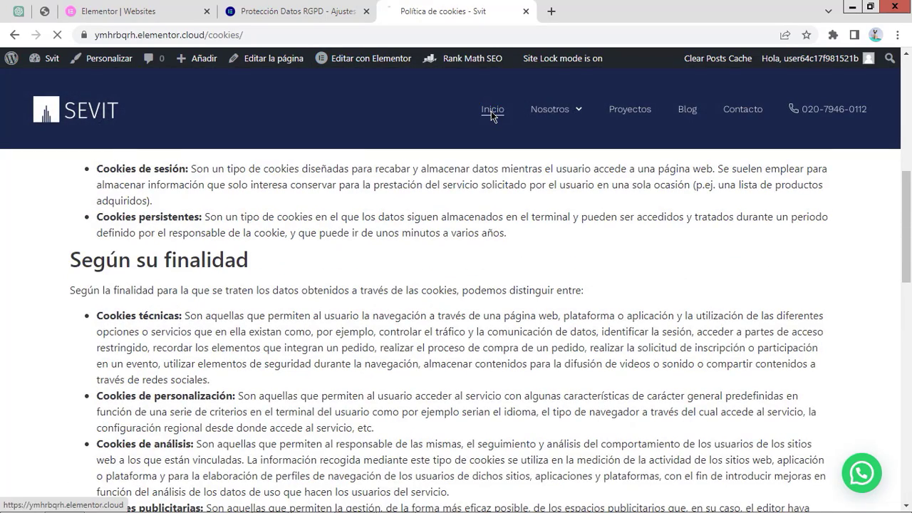
{"action": "left_click", "coordinate": [491, 111]}
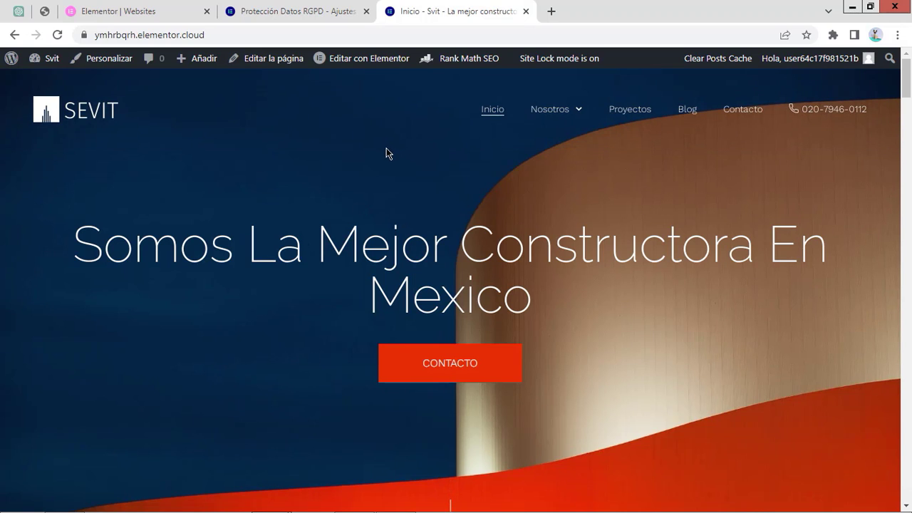
{"action": "mouse_move", "coordinate": [808, 67]}
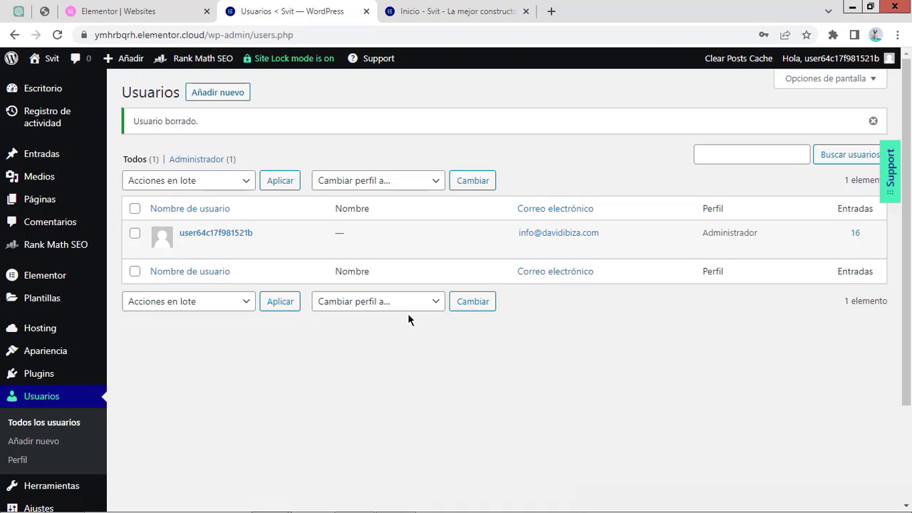
Run 'Clear Posts Cache' from the admin bar, then return to the 'Elementor | Websites' tab.
{"action": "scroll", "coordinate": [409, 319], "scroll_direction": "down", "scroll_amount": 2}
{"action": "scroll", "coordinate": [409, 319], "scroll_direction": "up", "scroll_amount": 2}
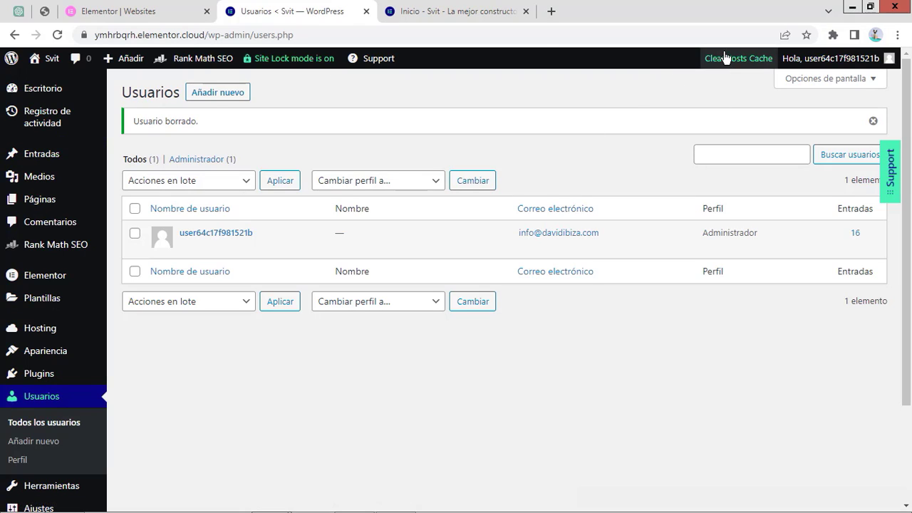
{"action": "left_click", "coordinate": [724, 57]}
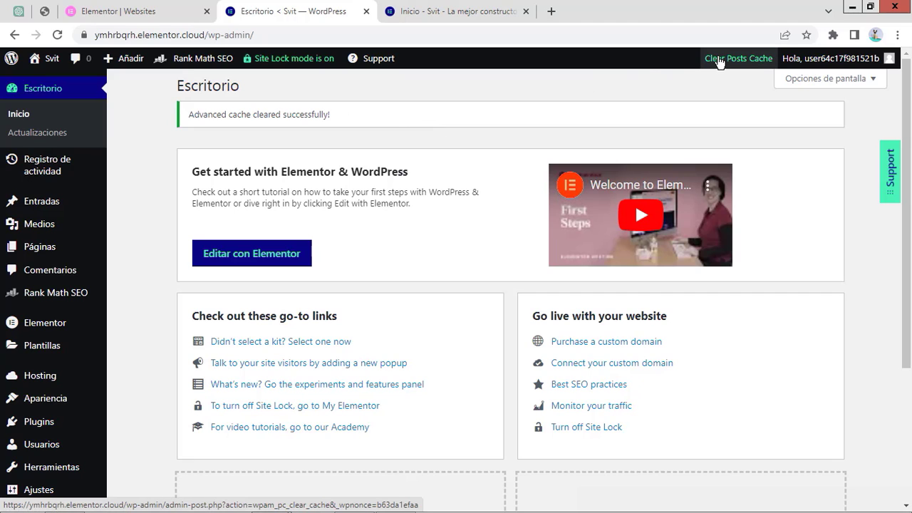
{"action": "left_click", "coordinate": [120, 9]}
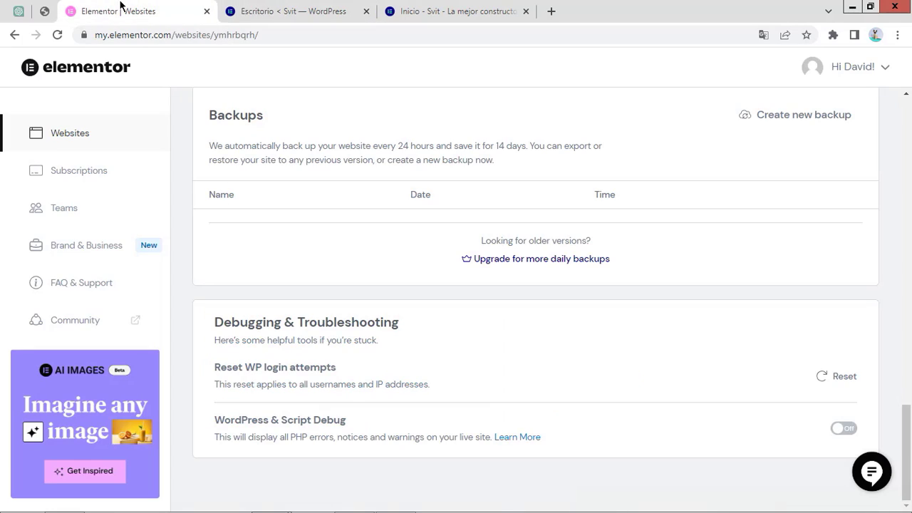
Switch Site Lock off for Svit under Manage this website and confirm Unlock Site.
{"action": "left_click", "coordinate": [15, 37]}
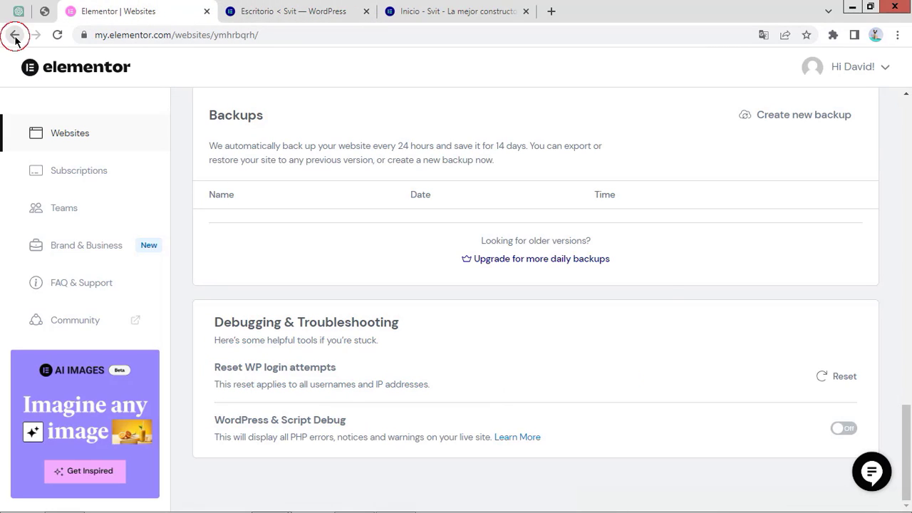
{"action": "mouse_move", "coordinate": [230, 297]}
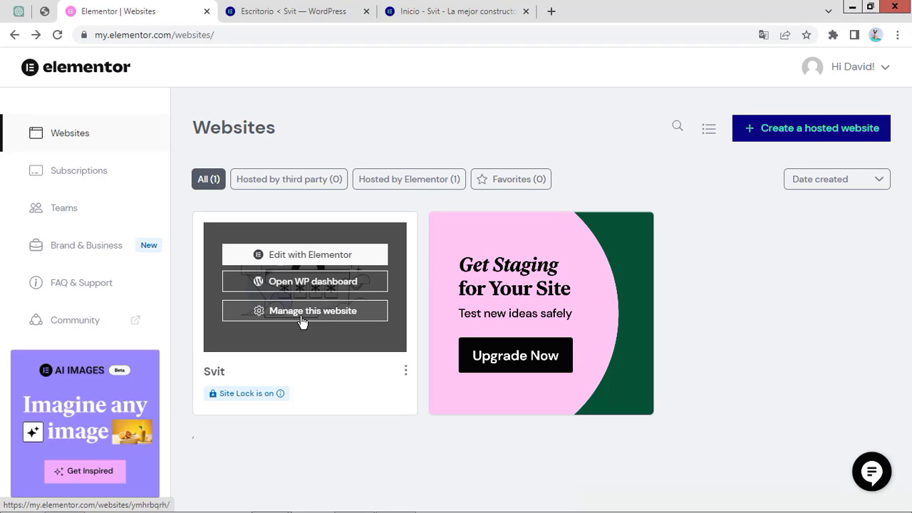
{"action": "left_click", "coordinate": [302, 322]}
{"action": "scroll", "coordinate": [452, 340], "scroll_direction": "down", "scroll_amount": 8}
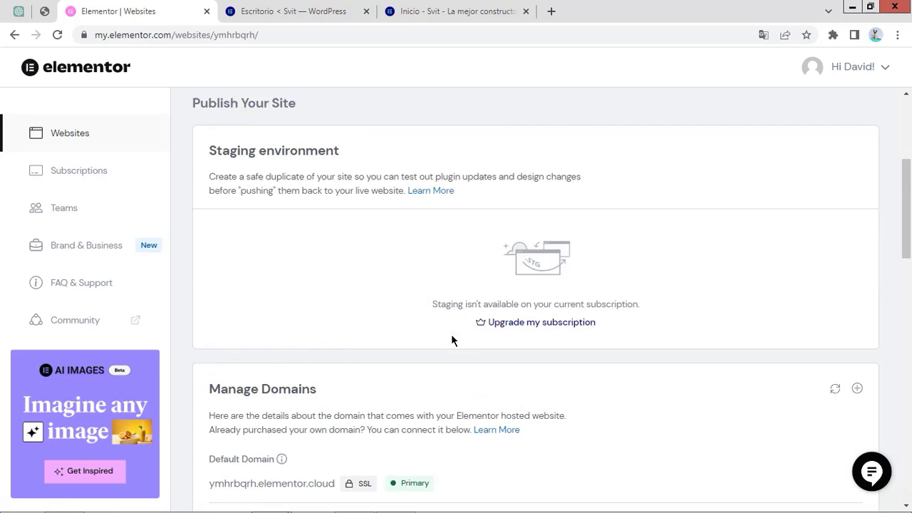
{"action": "scroll", "coordinate": [452, 340], "scroll_direction": "down", "scroll_amount": 5}
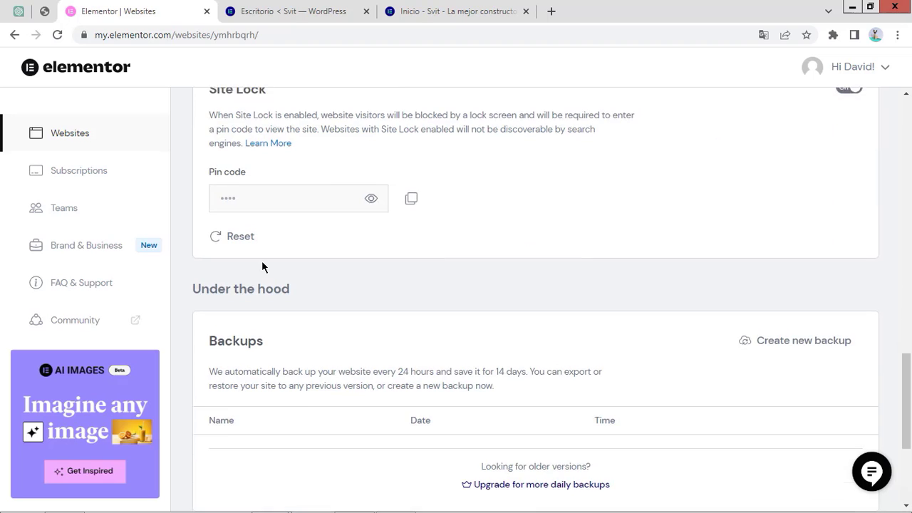
{"action": "scroll", "coordinate": [261, 271], "scroll_direction": "up", "scroll_amount": 2}
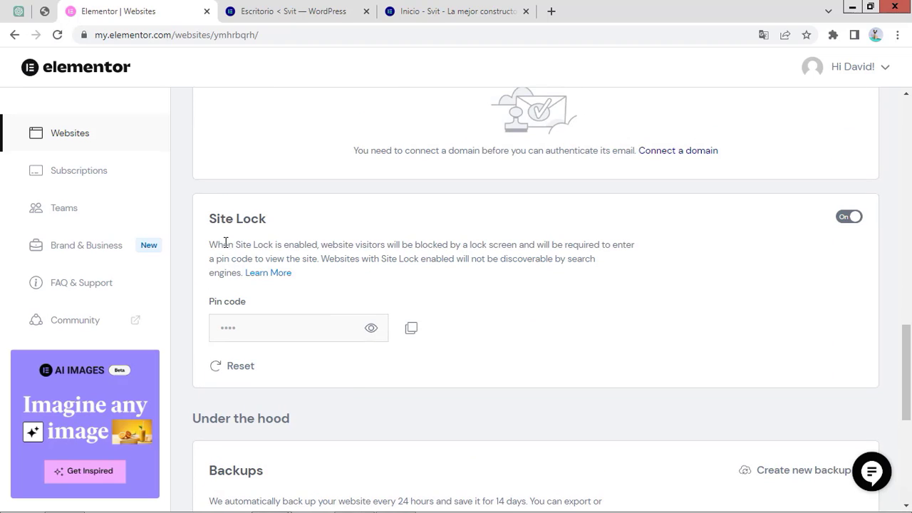
{"action": "left_click", "coordinate": [846, 217]}
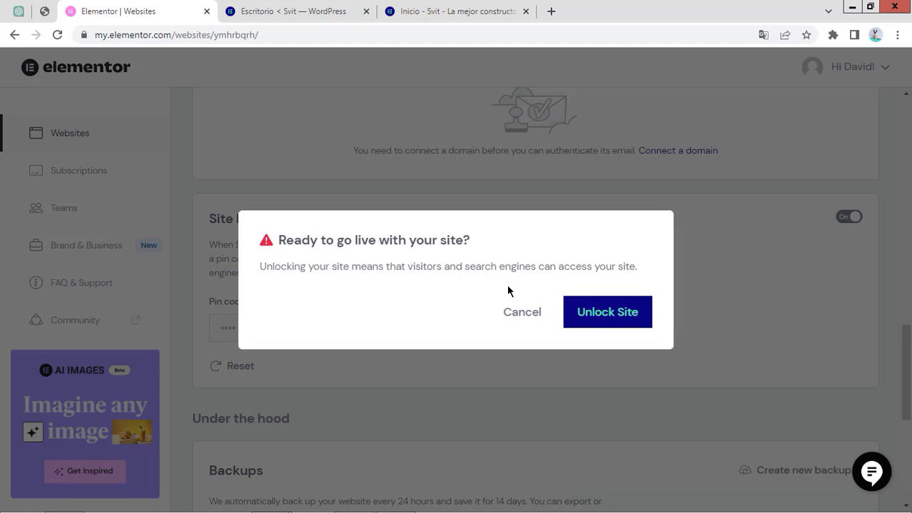
{"action": "left_click", "coordinate": [597, 318]}
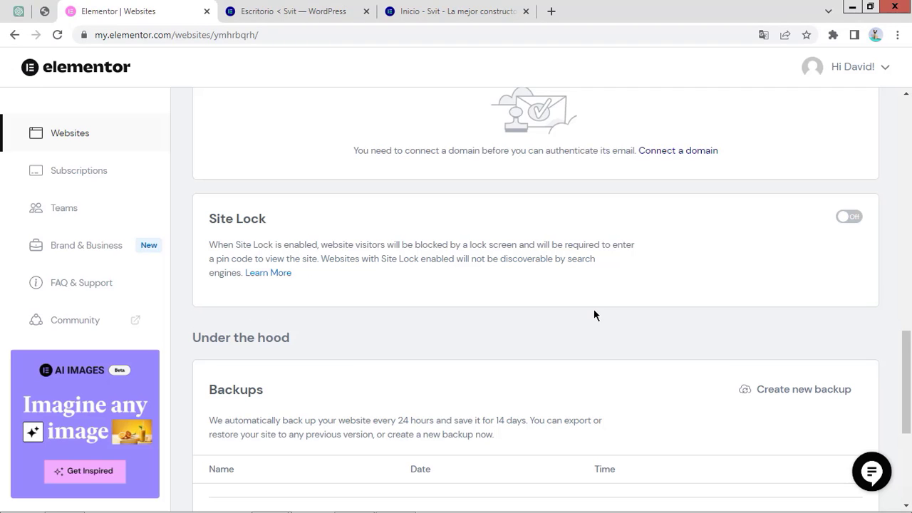
Reload the WordPress dashboard and close the extra Svit homepage tabs.
{"action": "left_click", "coordinate": [299, 9]}
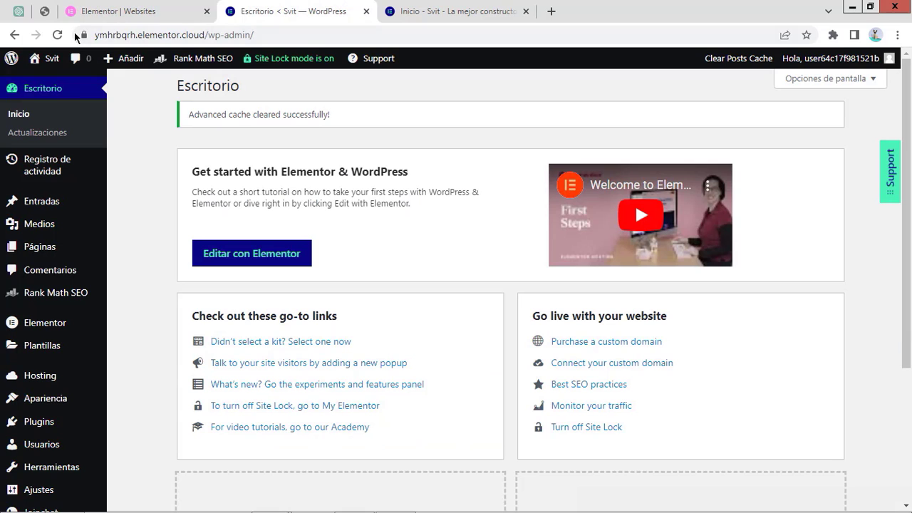
{"action": "left_click", "coordinate": [57, 34]}
{"action": "left_click", "coordinate": [469, 6]}
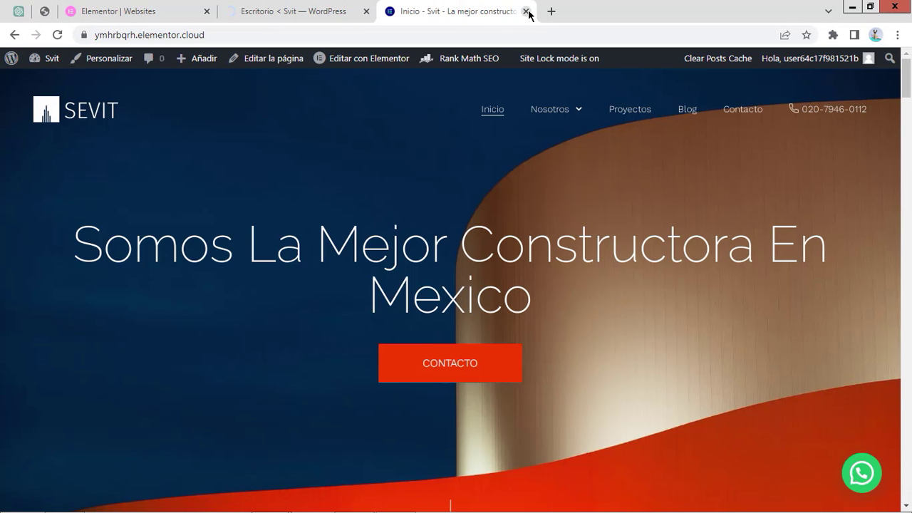
{"action": "left_click", "coordinate": [373, 5]}
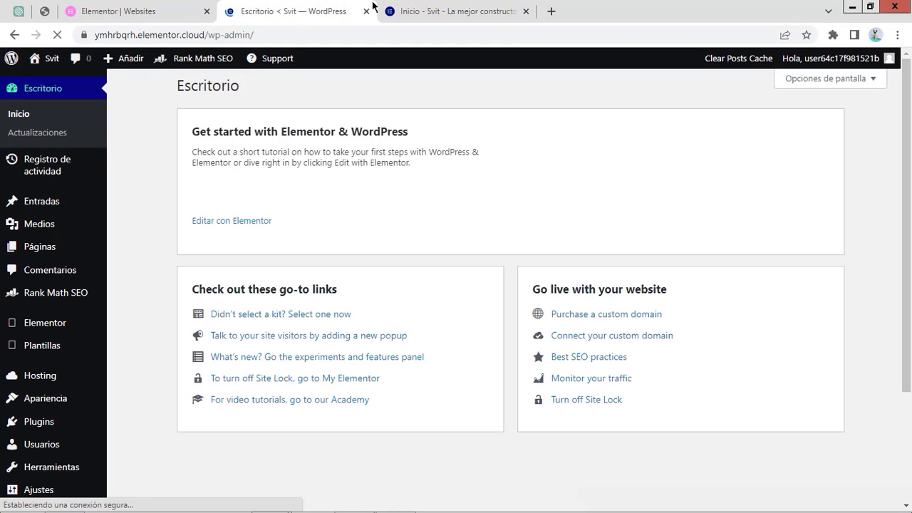
{"action": "left_click", "coordinate": [526, 11]}
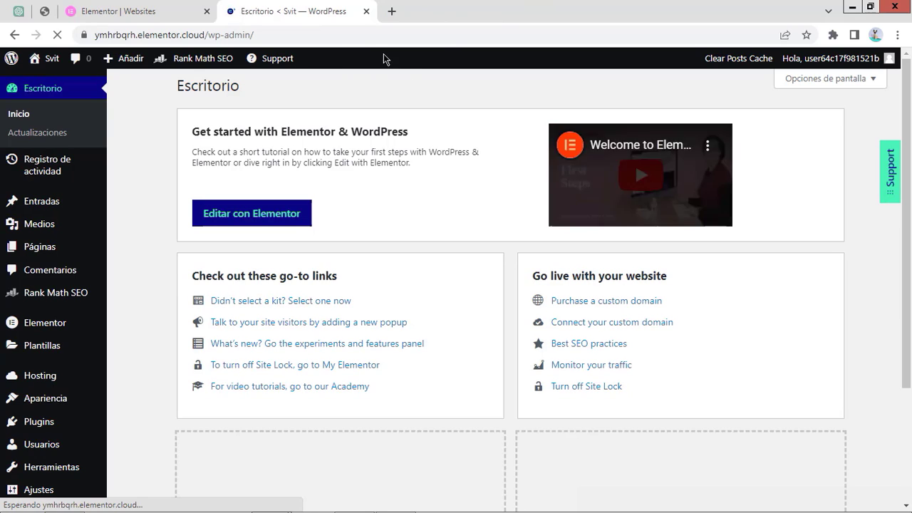
Copy the site's address and open a new incognito window.
{"action": "left_click", "coordinate": [206, 35]}
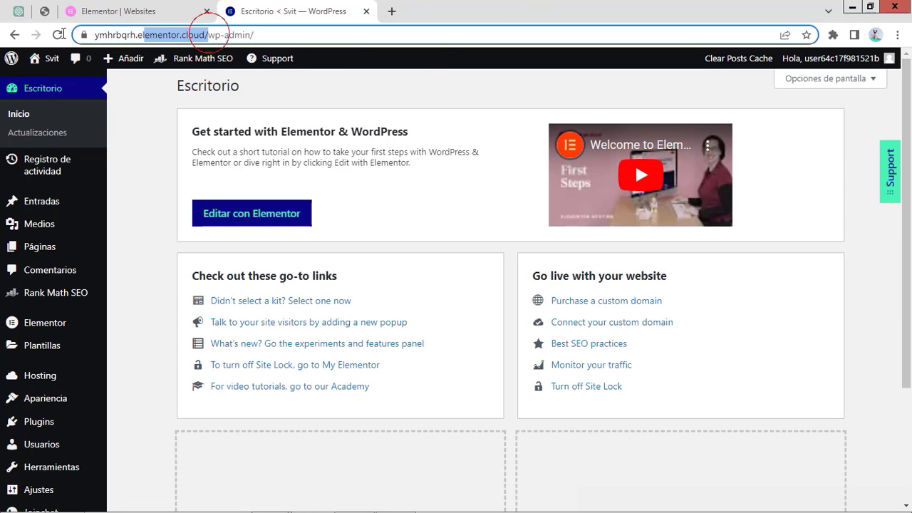
{"action": "right_click", "coordinate": [124, 35]}
{"action": "left_click", "coordinate": [167, 104]}
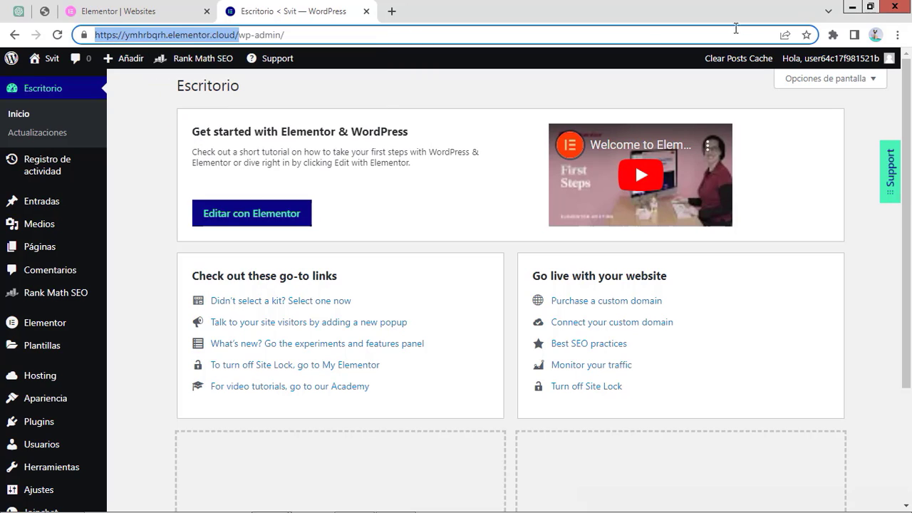
{"action": "left_click", "coordinate": [895, 39]}
{"action": "left_click", "coordinate": [791, 85]}
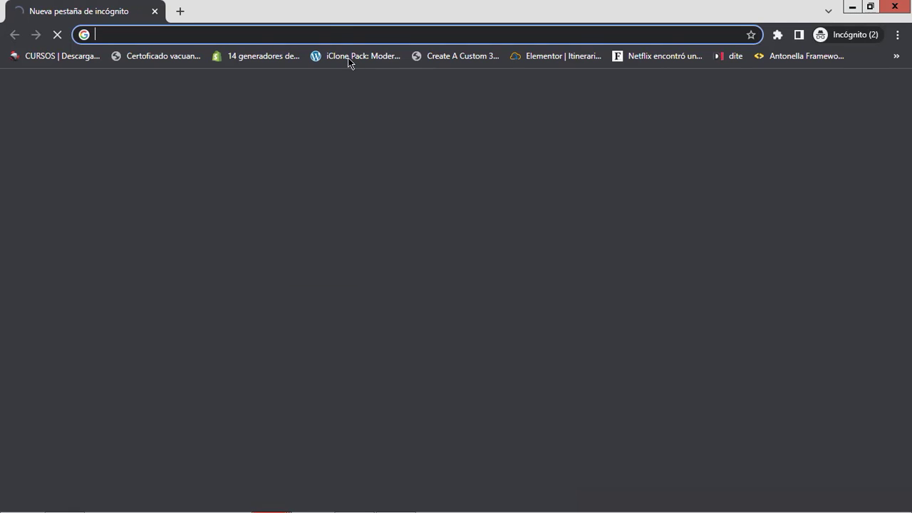
Load the copied Svit address in incognito, scroll the whole public site, then close the window.
{"action": "right_click", "coordinate": [325, 34]}
{"action": "left_click", "coordinate": [381, 119]}
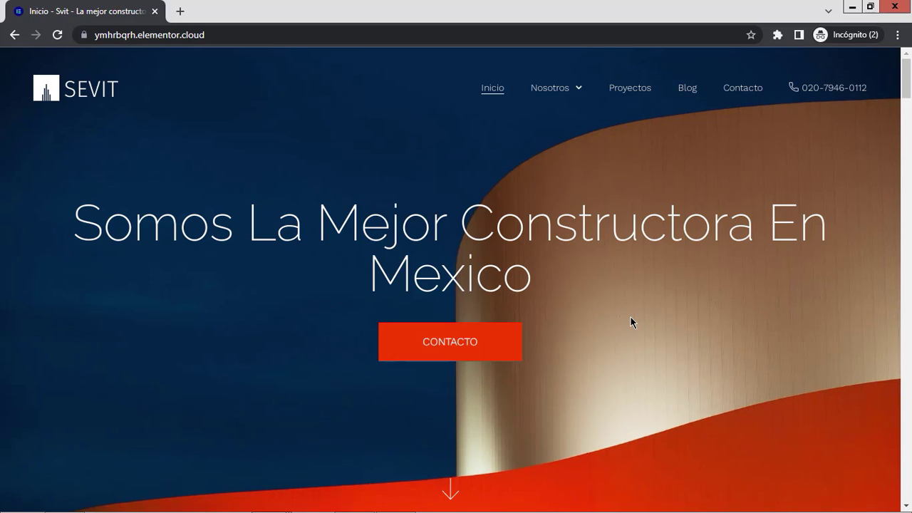
{"action": "scroll", "coordinate": [631, 321], "scroll_direction": "down", "scroll_amount": 10}
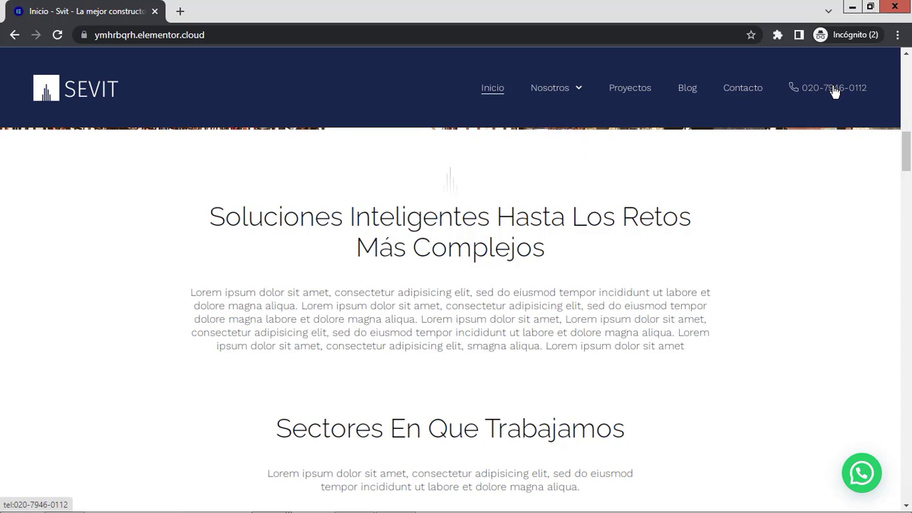
{"action": "scroll", "coordinate": [641, 317], "scroll_direction": "down", "scroll_amount": 15}
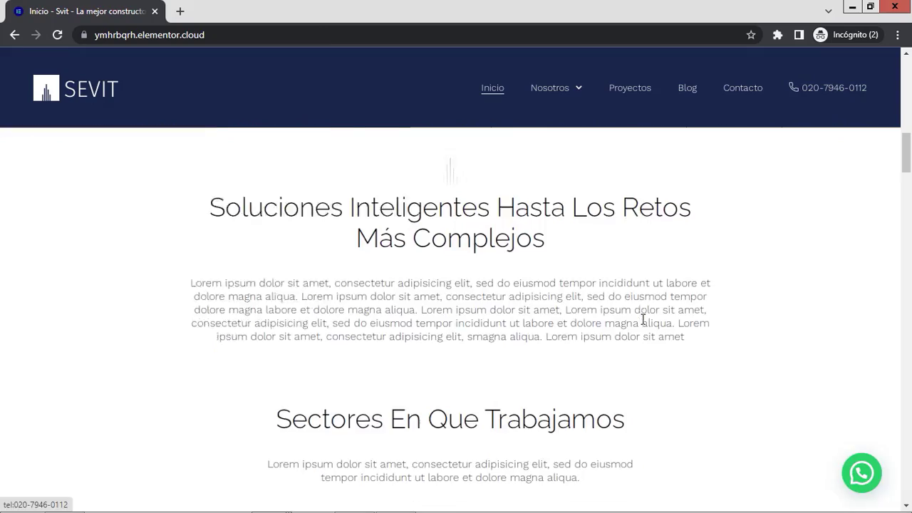
{"action": "scroll", "coordinate": [642, 314], "scroll_direction": "down", "scroll_amount": 20}
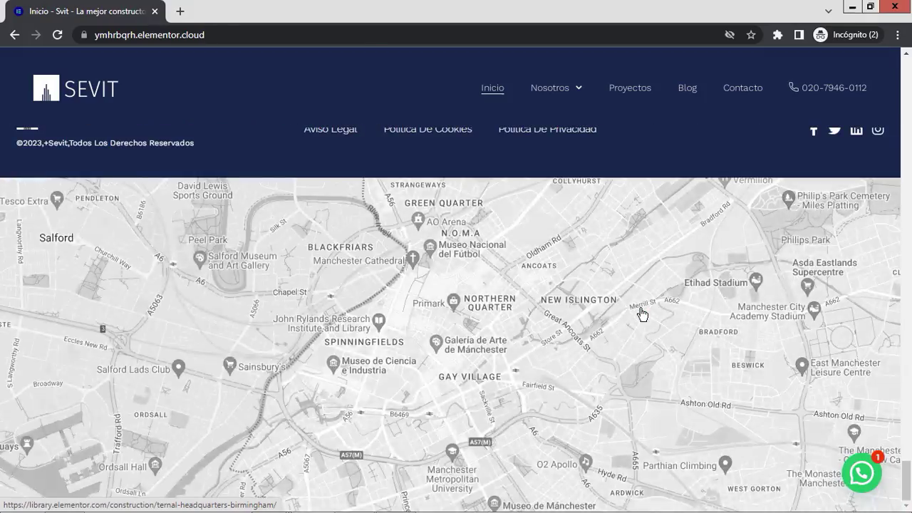
{"action": "scroll", "coordinate": [635, 307], "scroll_direction": "down", "scroll_amount": 3}
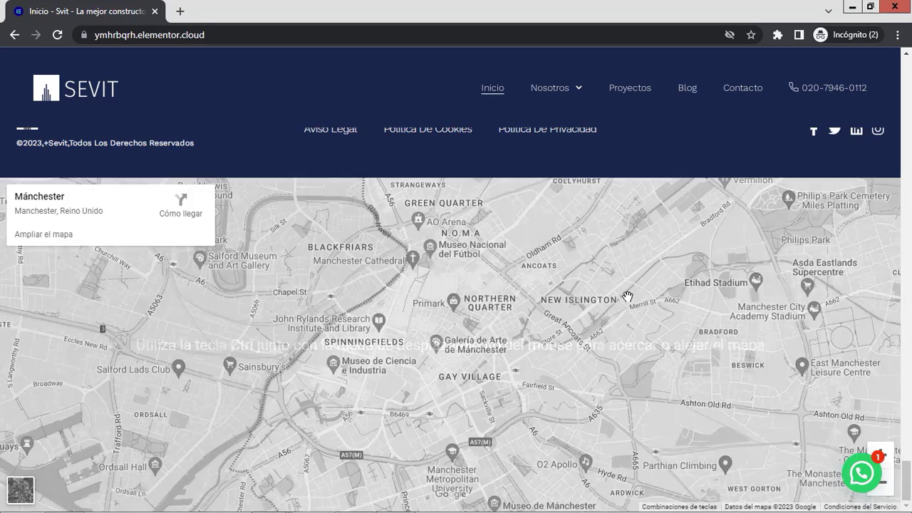
{"action": "scroll", "coordinate": [628, 296], "scroll_direction": "up", "scroll_amount": 10}
{"action": "scroll", "coordinate": [627, 296], "scroll_direction": "up", "scroll_amount": 10}
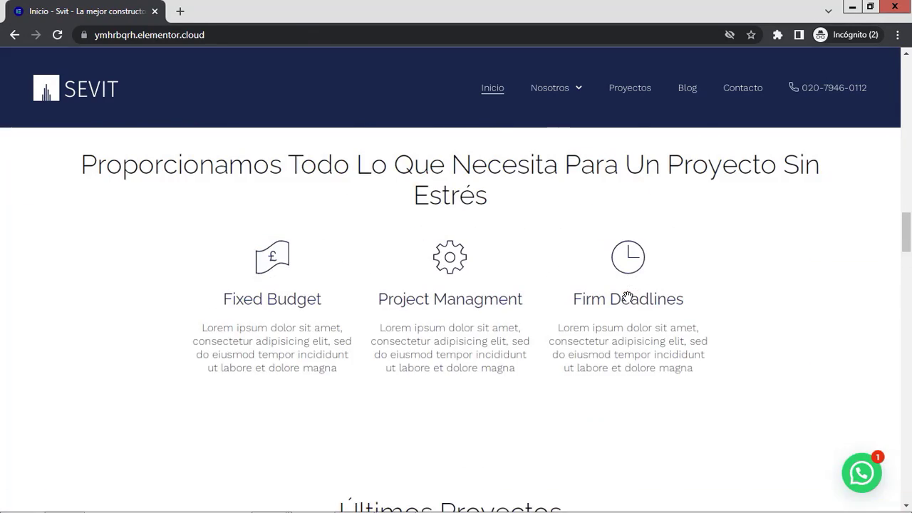
{"action": "scroll", "coordinate": [627, 297], "scroll_direction": "up", "scroll_amount": 10}
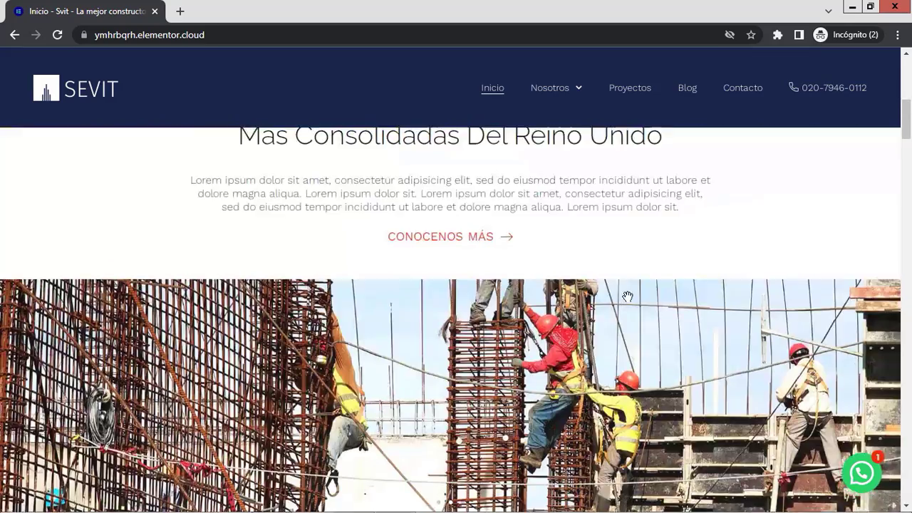
{"action": "scroll", "coordinate": [627, 297], "scroll_direction": "up", "scroll_amount": 5}
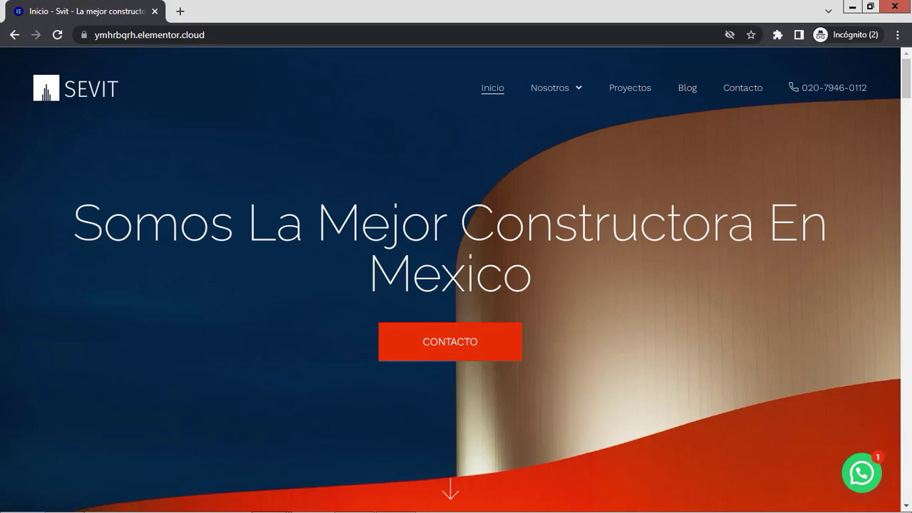
{"action": "mouse_move", "coordinate": [908, 72]}
{"action": "left_mouse_down"}
{"action": "mouse_move", "coordinate": [908, 478]}
{"action": "mouse_move", "coordinate": [908, 72]}
{"action": "left_mouse_up"}
{"action": "left_click", "coordinate": [894, 7]}
Confirm Site Lock shows Off on the Elementor Websites page, then return to the Escritorio tab.
{"action": "left_click", "coordinate": [135, 10]}
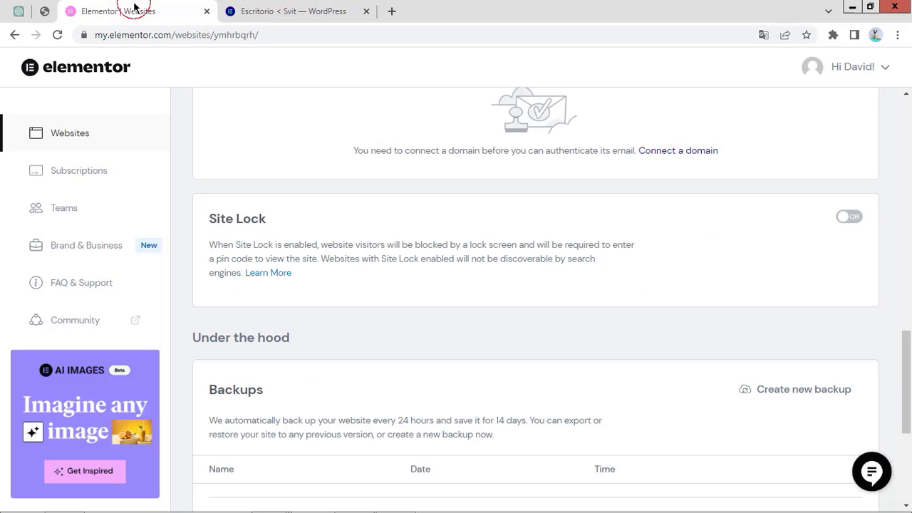
{"action": "scroll", "coordinate": [420, 333], "scroll_direction": "up", "scroll_amount": 1}
{"action": "scroll", "coordinate": [421, 333], "scroll_direction": "up", "scroll_amount": 10}
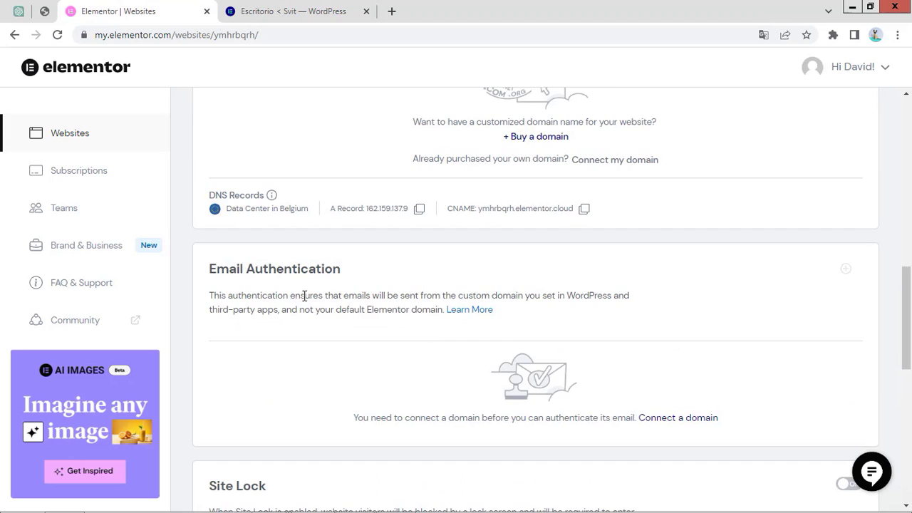
{"action": "key", "text": "ctrl+Tab"}
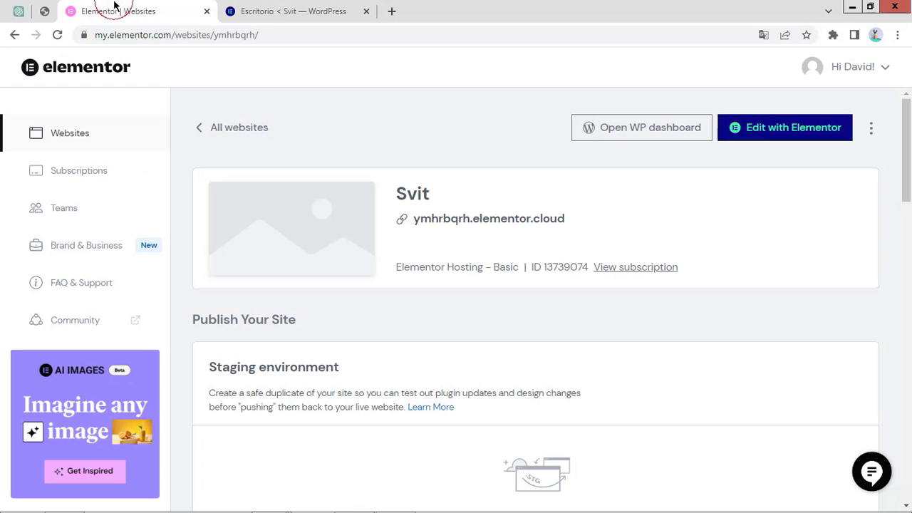
{"action": "left_click", "coordinate": [115, 11]}
{"action": "left_click", "coordinate": [285, 10]}
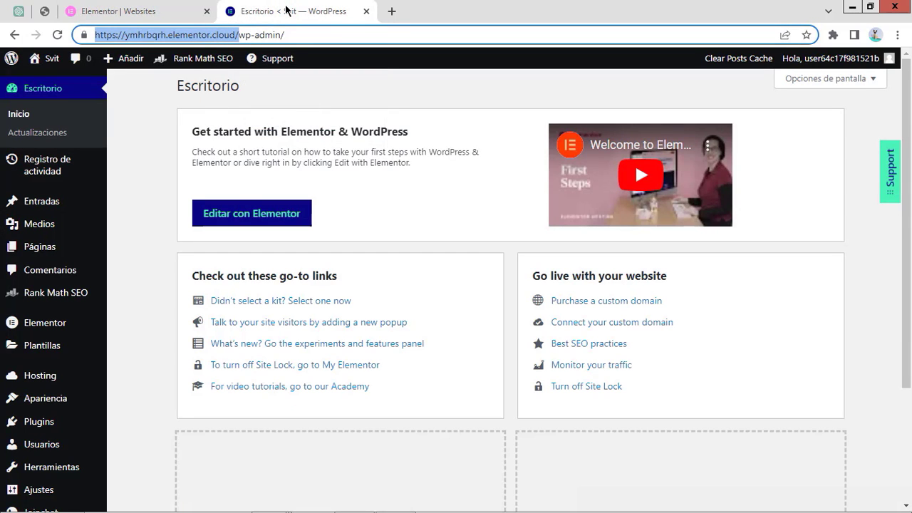
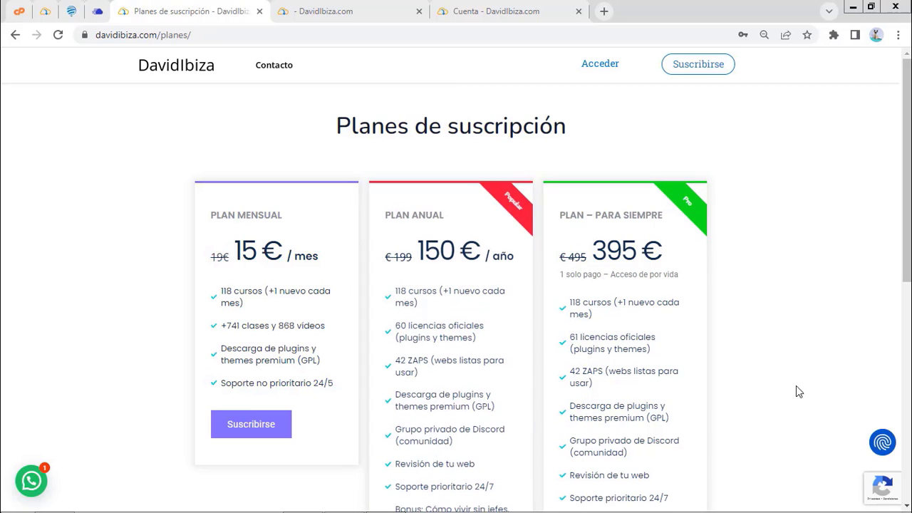
Scroll through the subscription plans page, then close it to return to the DavidIbiza.com home page.
{"action": "scroll", "coordinate": [788, 380], "scroll_direction": "down", "scroll_amount": 2}
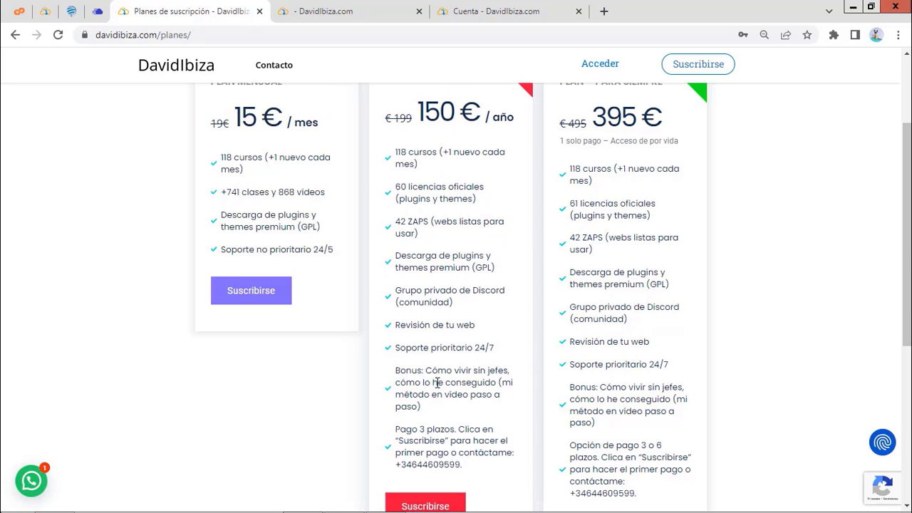
{"action": "scroll", "coordinate": [420, 428], "scroll_direction": "up", "scroll_amount": 1}
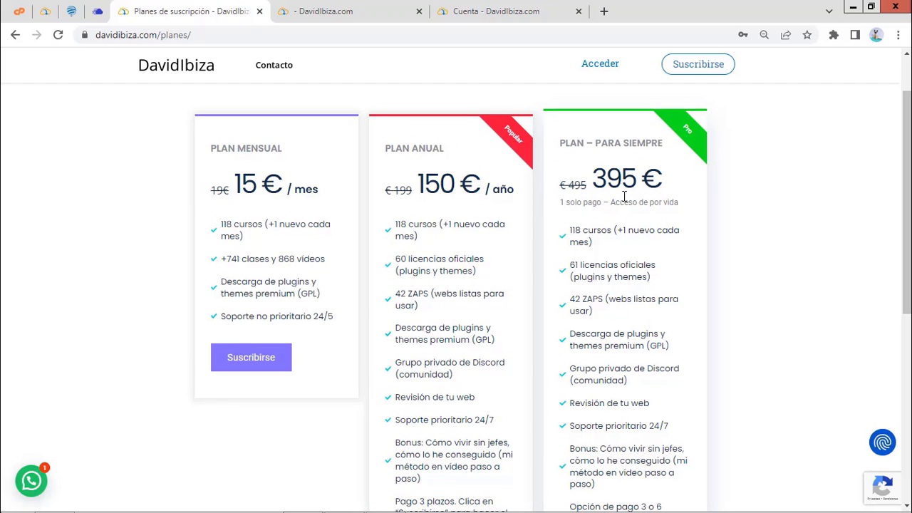
{"action": "scroll", "coordinate": [700, 309], "scroll_direction": "down", "scroll_amount": 1}
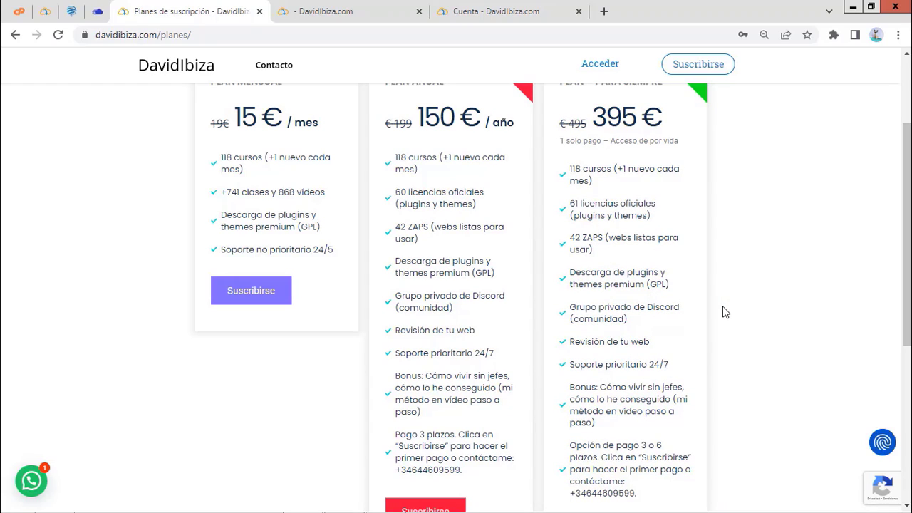
{"action": "scroll", "coordinate": [725, 312], "scroll_direction": "down", "scroll_amount": 3}
{"action": "scroll", "coordinate": [725, 312], "scroll_direction": "up", "scroll_amount": 2}
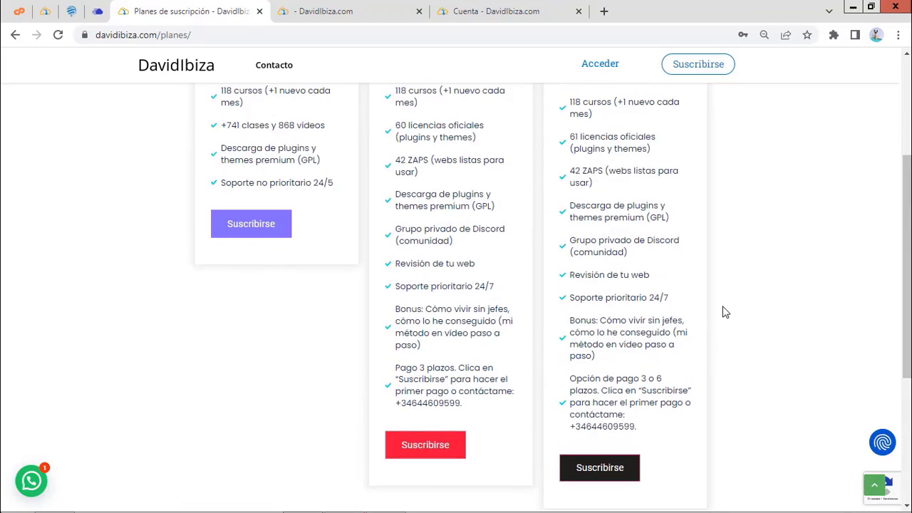
{"action": "scroll", "coordinate": [725, 312], "scroll_direction": "up", "scroll_amount": 3}
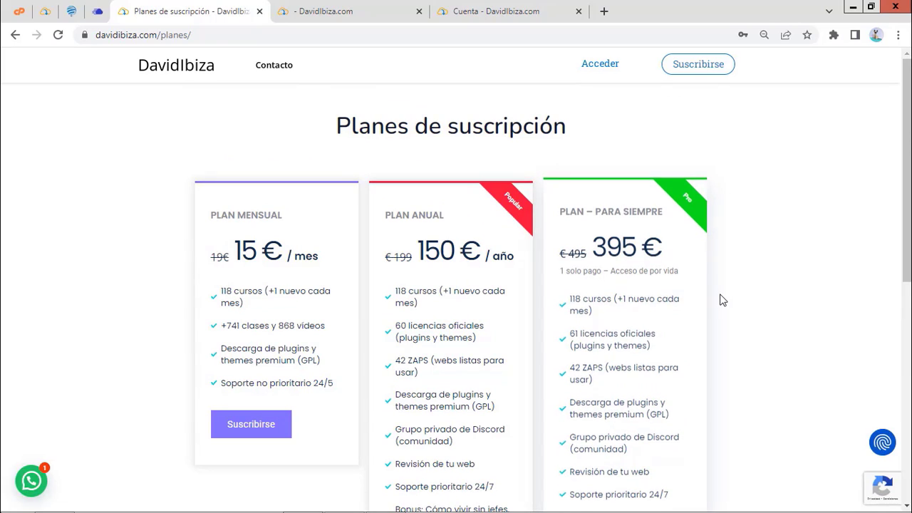
{"action": "scroll", "coordinate": [720, 300], "scroll_direction": "down", "scroll_amount": 3}
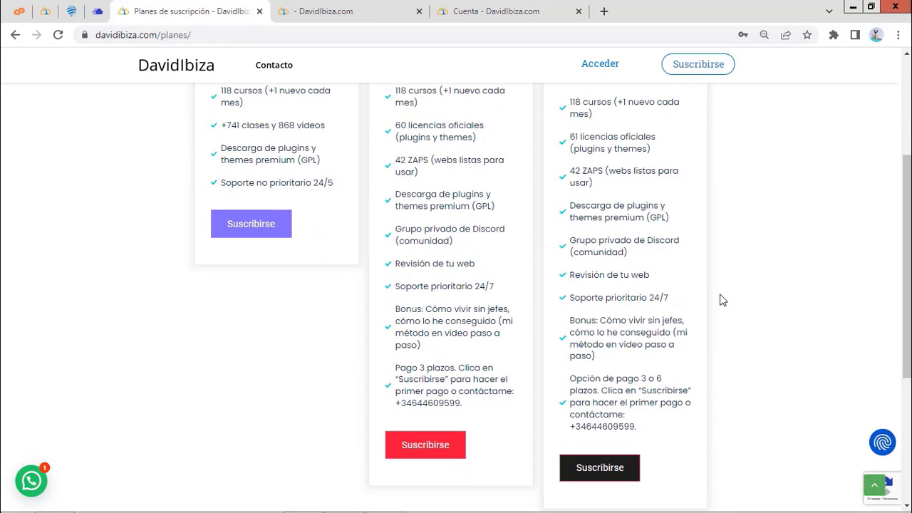
{"action": "scroll", "coordinate": [613, 378], "scroll_direction": "up", "scroll_amount": 3}
{"action": "scroll", "coordinate": [606, 382], "scroll_direction": "down", "scroll_amount": 3}
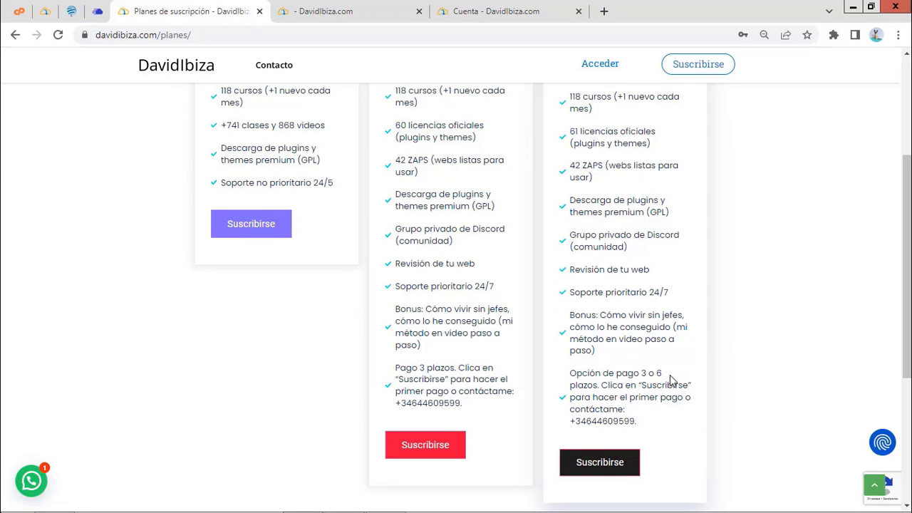
{"action": "scroll", "coordinate": [672, 379], "scroll_direction": "up", "scroll_amount": 3}
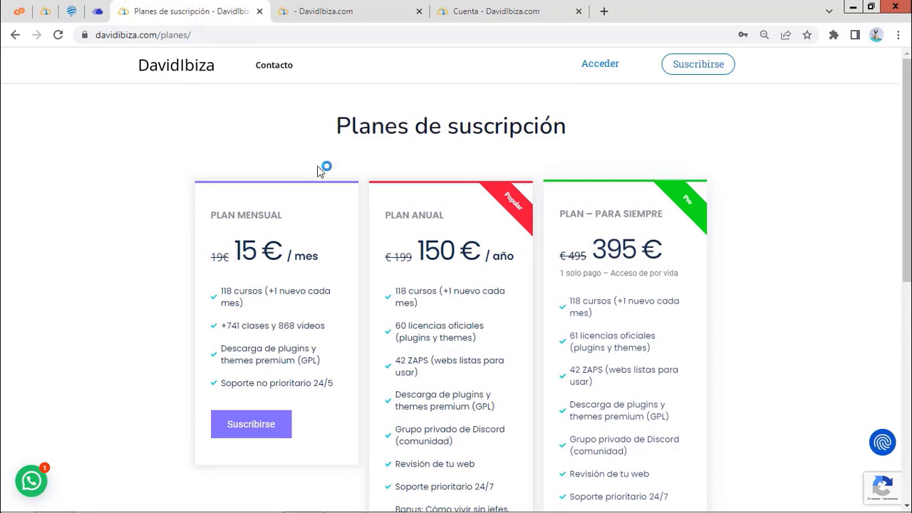
{"action": "scroll", "coordinate": [685, 318], "scroll_direction": "down", "scroll_amount": 1}
{"action": "scroll", "coordinate": [684, 318], "scroll_direction": "down", "scroll_amount": 2}
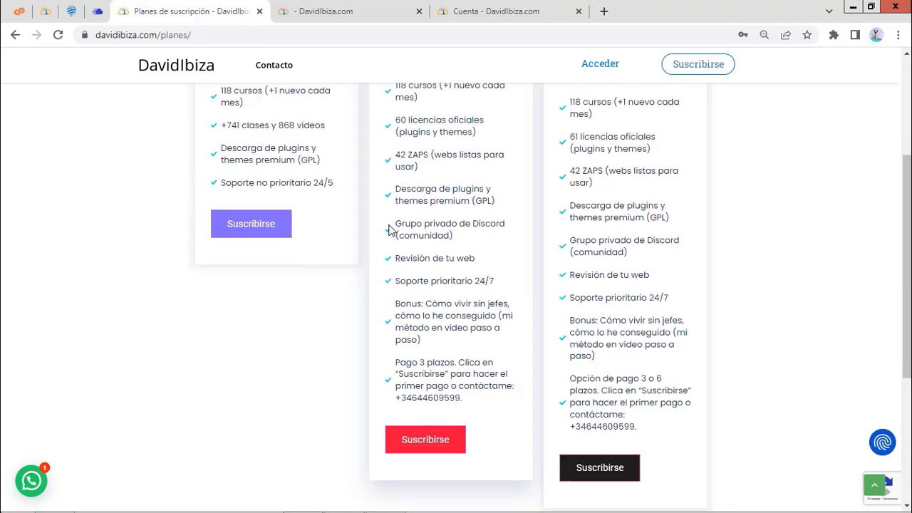
{"action": "left_click", "coordinate": [259, 11]}
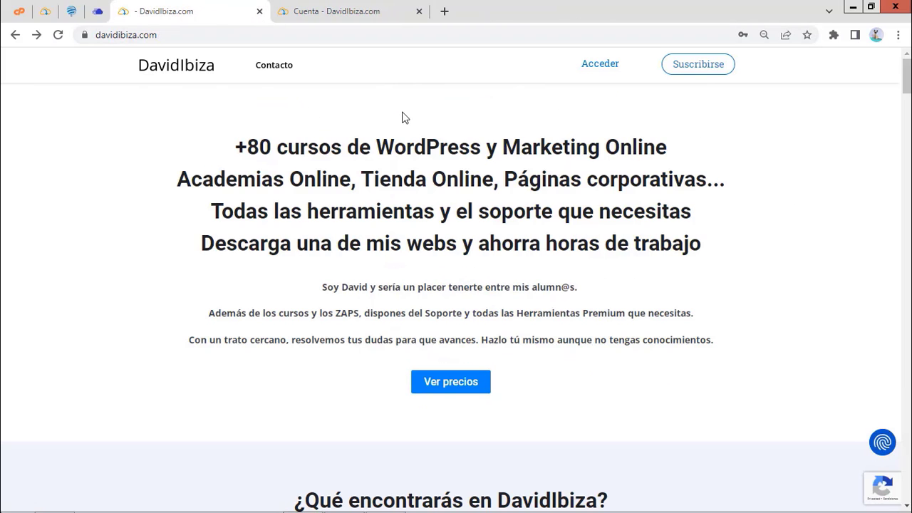
{"action": "left_click_drag", "start_coordinate": [907, 77], "coordinate": [907, 106]}
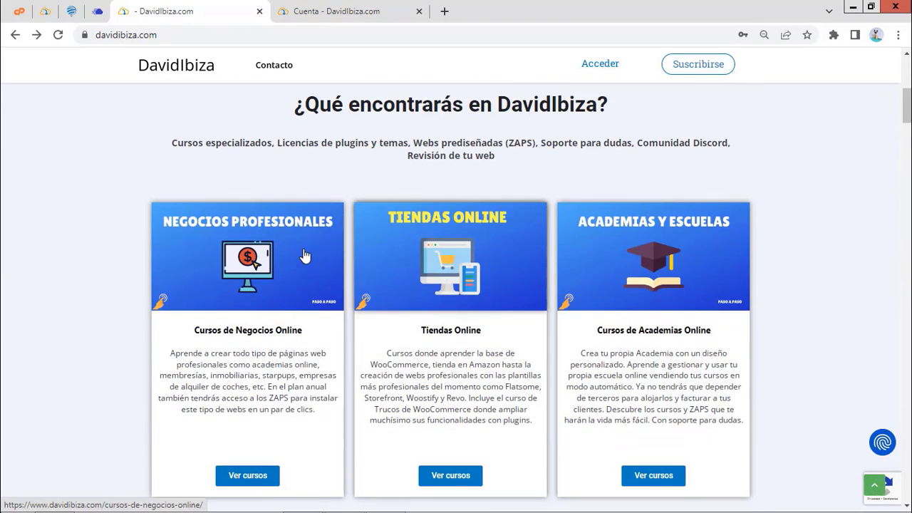
Preview the Negocios Profesionales and Tiendas Online course pages in new tabs, closing each.
{"action": "right_click", "coordinate": [242, 230]}
{"action": "left_click", "coordinate": [286, 234]}
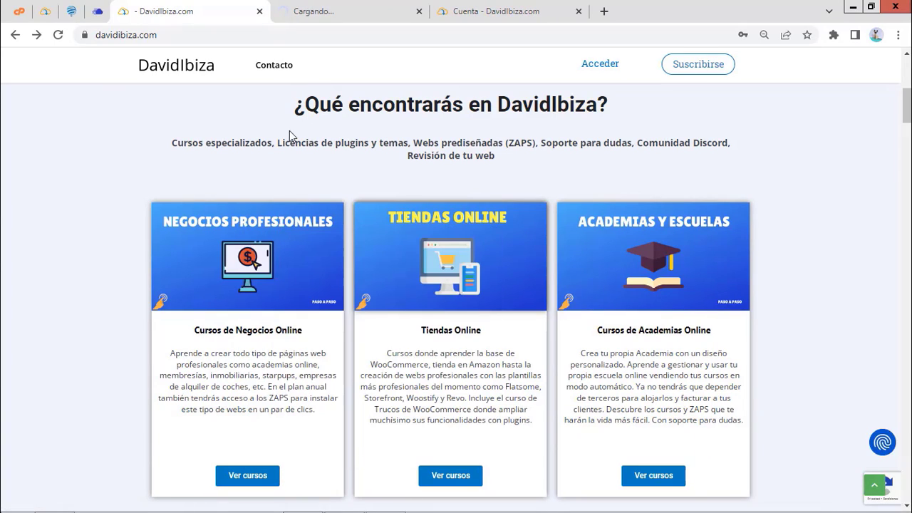
{"action": "left_click", "coordinate": [320, 4]}
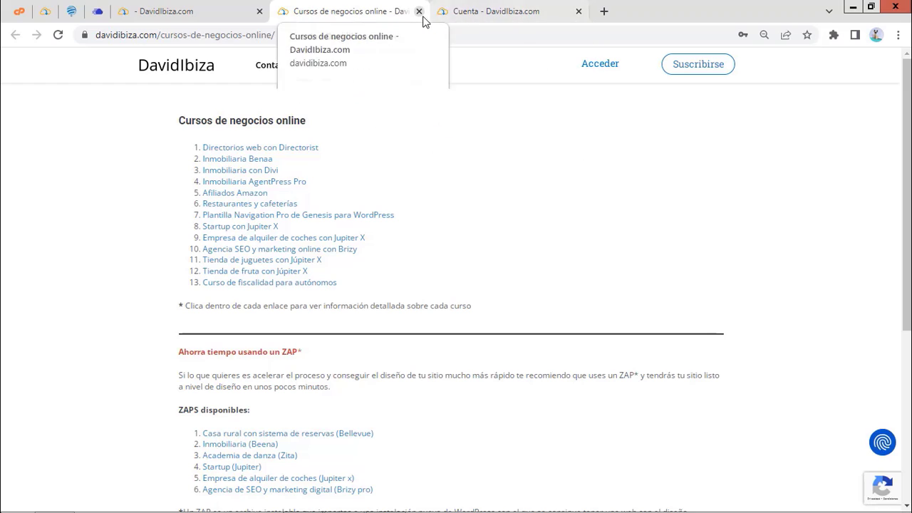
{"action": "left_click", "coordinate": [420, 12]}
{"action": "scroll", "coordinate": [609, 355], "scroll_direction": "down", "scroll_amount": 2}
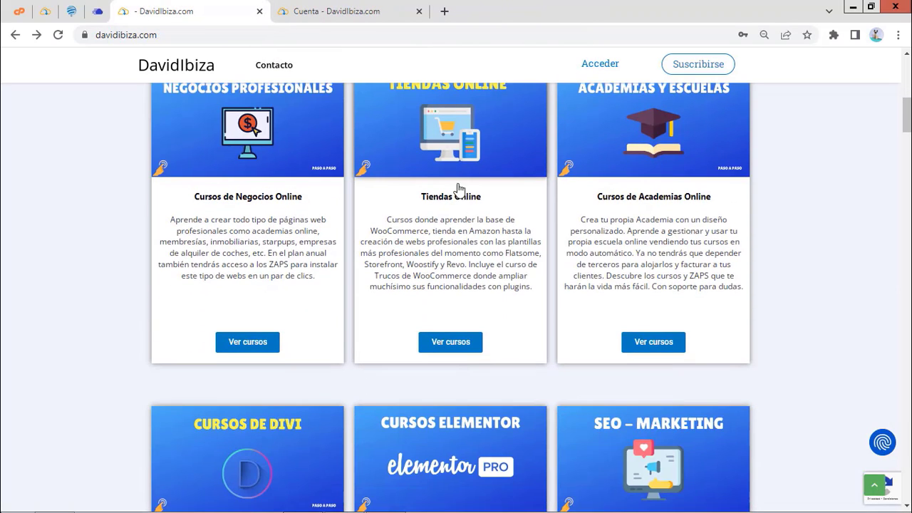
{"action": "right_click", "coordinate": [450, 134]}
{"action": "left_click", "coordinate": [470, 143]}
{"action": "left_click", "coordinate": [345, 7]}
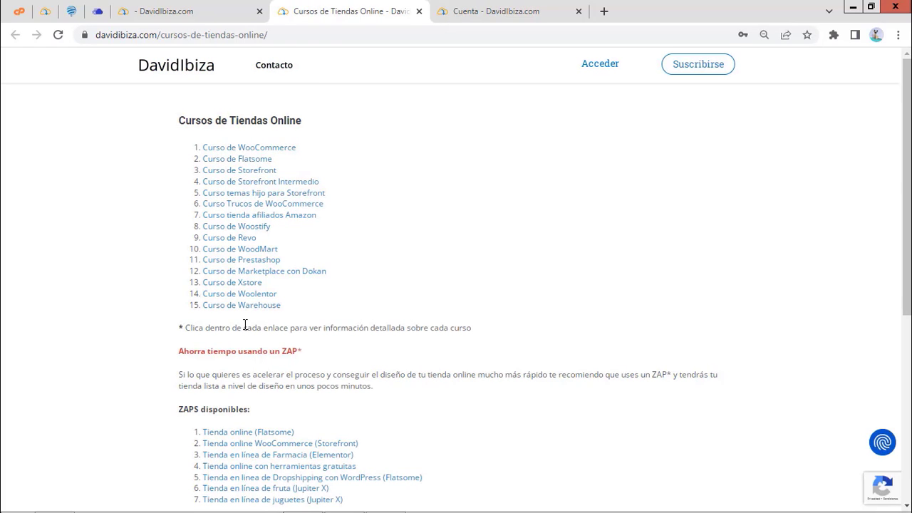
{"action": "scroll", "coordinate": [245, 321], "scroll_direction": "down", "scroll_amount": 2}
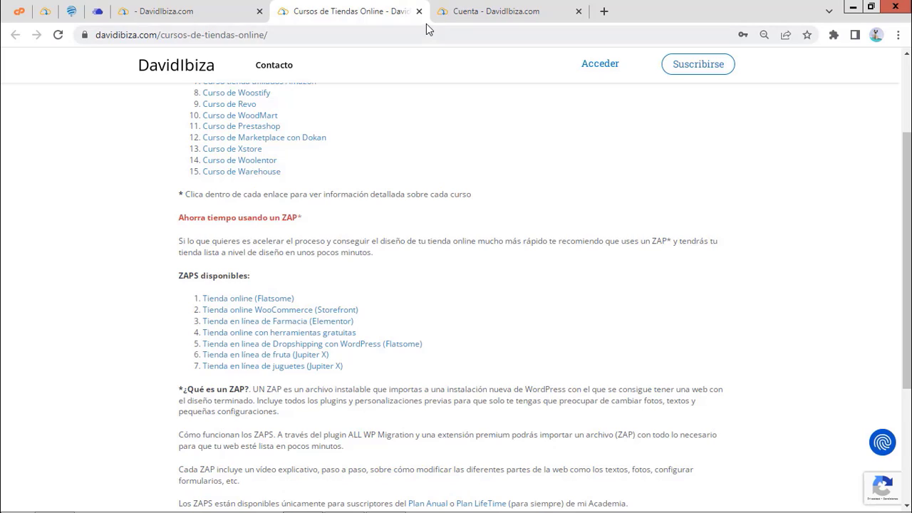
{"action": "left_click", "coordinate": [419, 12]}
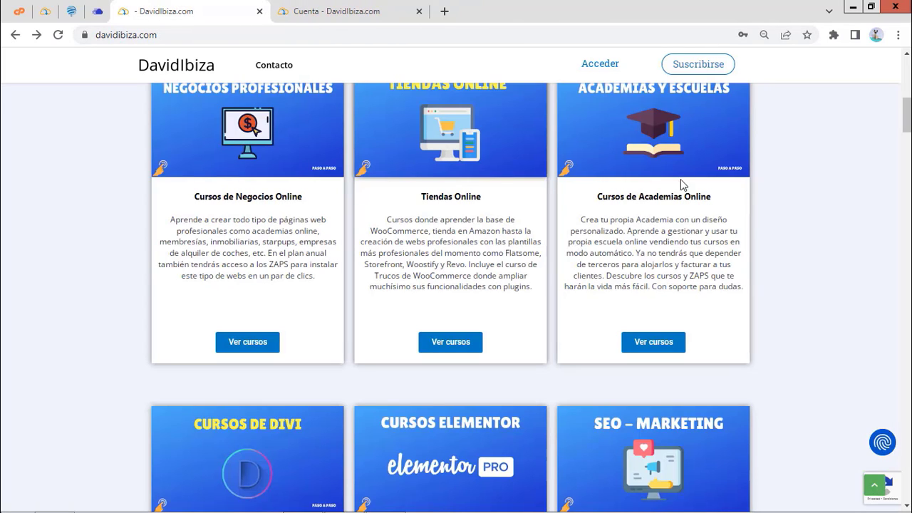
Preview the Academias y Escuelas and Divi course pages, then scroll to the ZAPS section.
{"action": "right_click", "coordinate": [648, 166]}
{"action": "left_click", "coordinate": [734, 174]}
{"action": "left_click", "coordinate": [332, 10]}
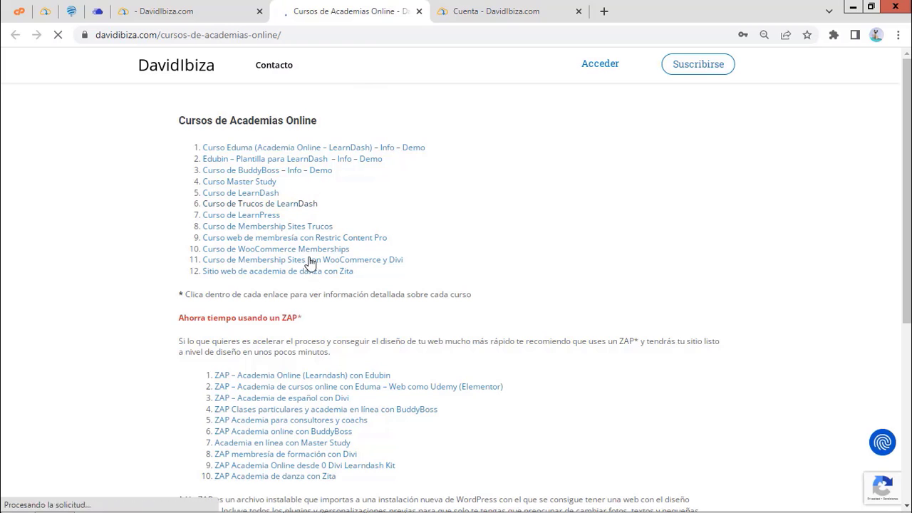
{"action": "left_click", "coordinate": [419, 11]}
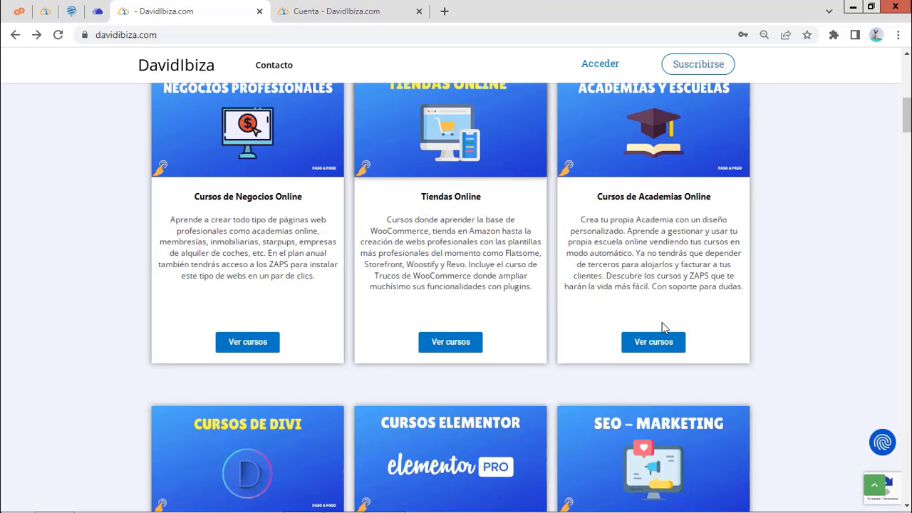
{"action": "scroll", "coordinate": [723, 341], "scroll_direction": "down", "scroll_amount": 5}
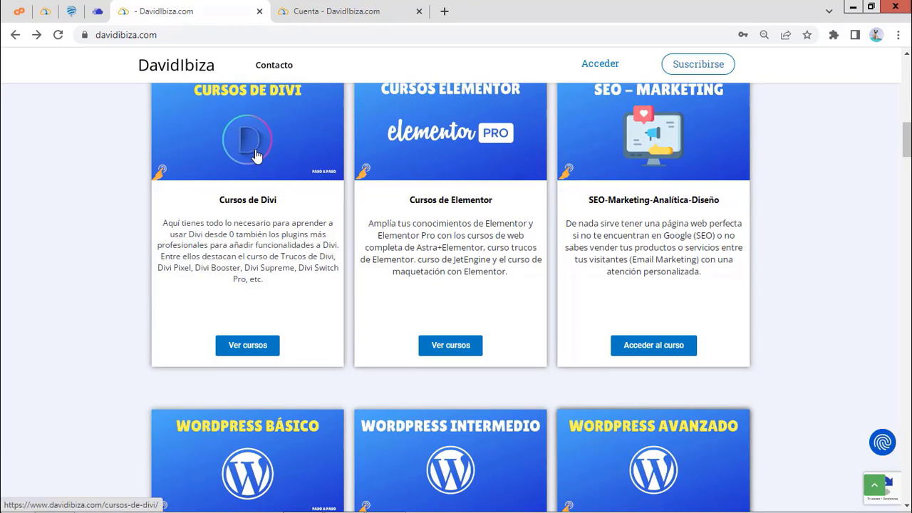
{"action": "right_click", "coordinate": [261, 144]}
{"action": "left_click", "coordinate": [291, 151]}
{"action": "left_click", "coordinate": [344, 12]}
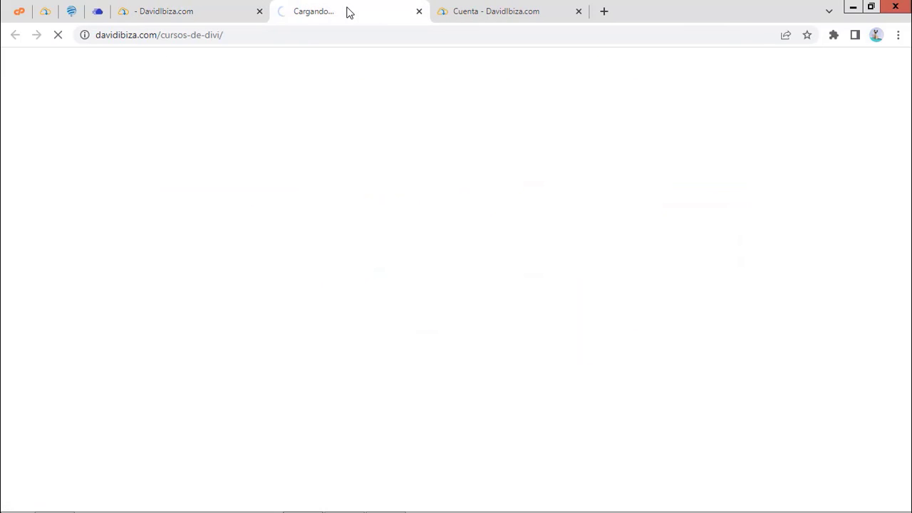
{"action": "left_click", "coordinate": [419, 11]}
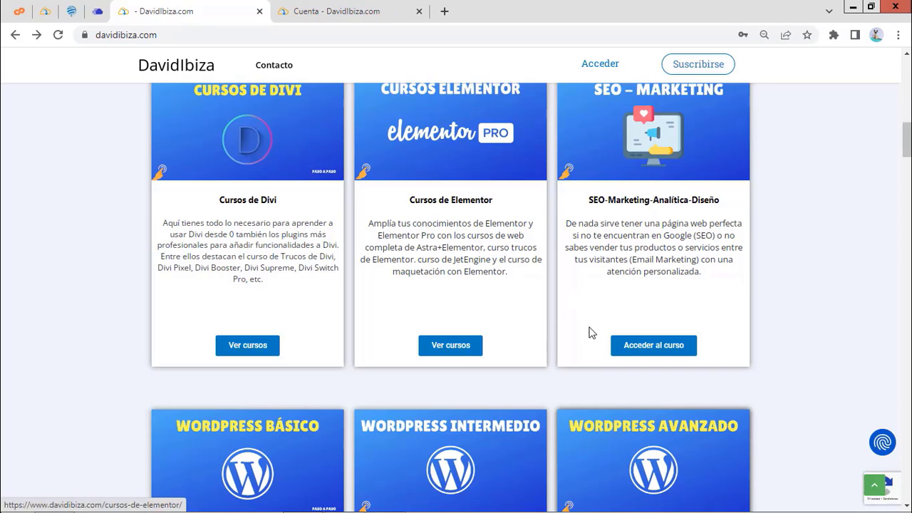
{"action": "scroll", "coordinate": [701, 253], "scroll_direction": "down", "scroll_amount": 4}
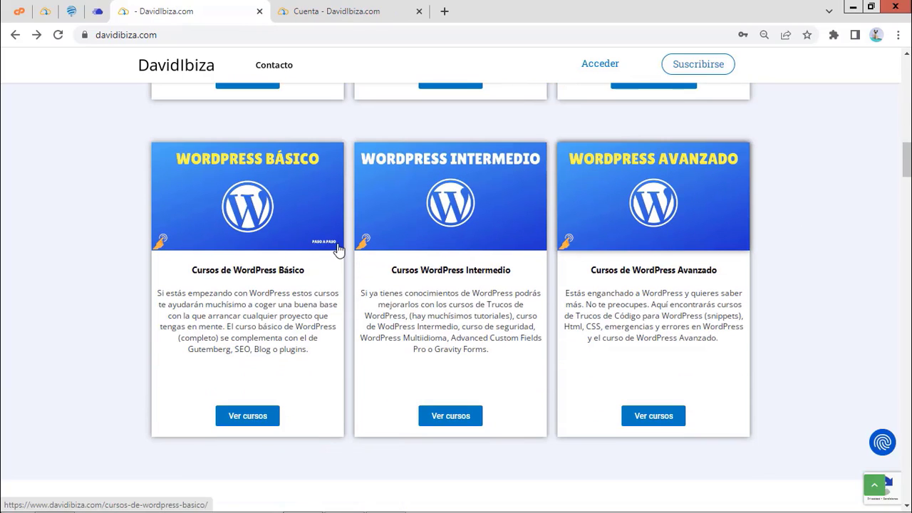
{"action": "scroll", "coordinate": [674, 283], "scroll_direction": "down", "scroll_amount": 1}
{"action": "scroll", "coordinate": [674, 283], "scroll_direction": "down", "scroll_amount": 3}
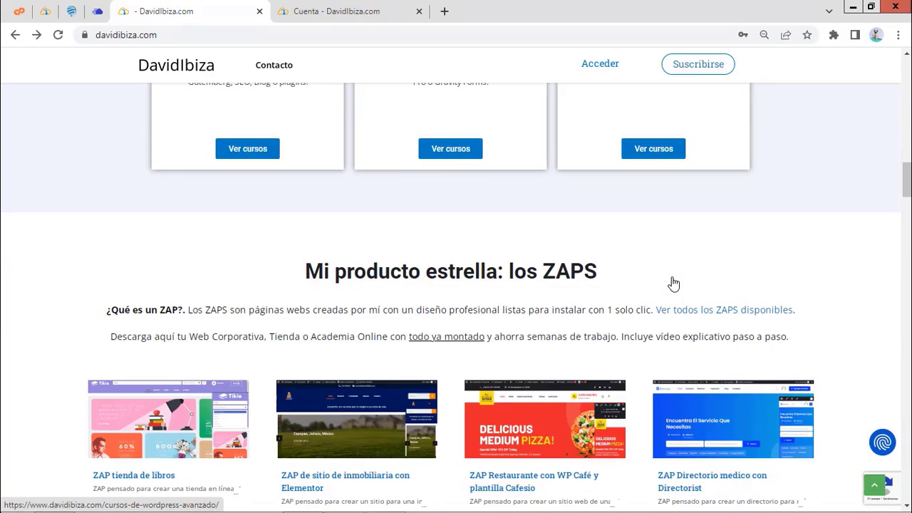
Close the DavidIbiza.com home page tab, leaving the account page.
{"action": "scroll", "coordinate": [674, 283], "scroll_direction": "down", "scroll_amount": 3}
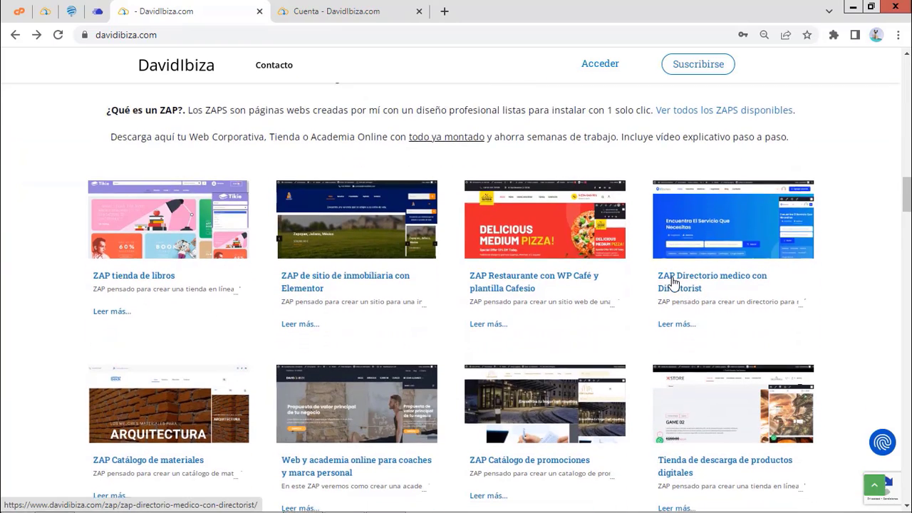
{"action": "scroll", "coordinate": [674, 283], "scroll_direction": "up", "scroll_amount": 2}
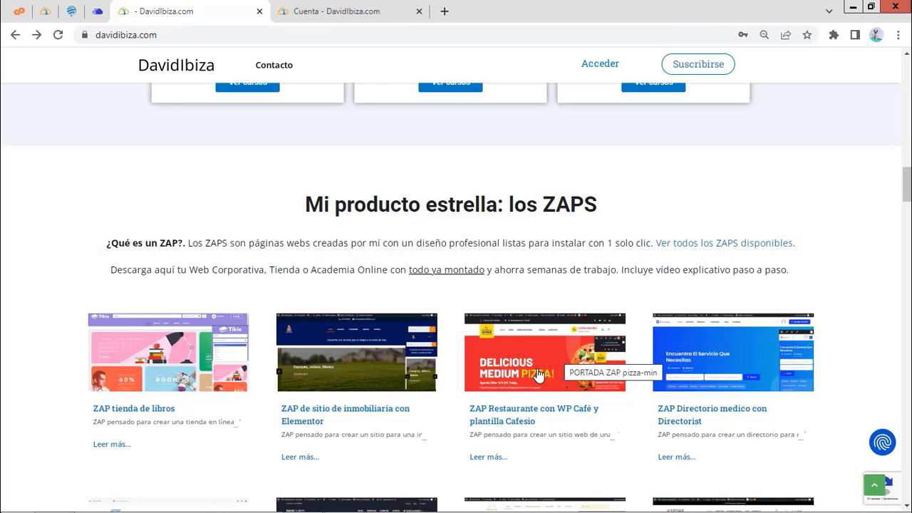
{"action": "scroll", "coordinate": [538, 376], "scroll_direction": "down", "scroll_amount": 13}
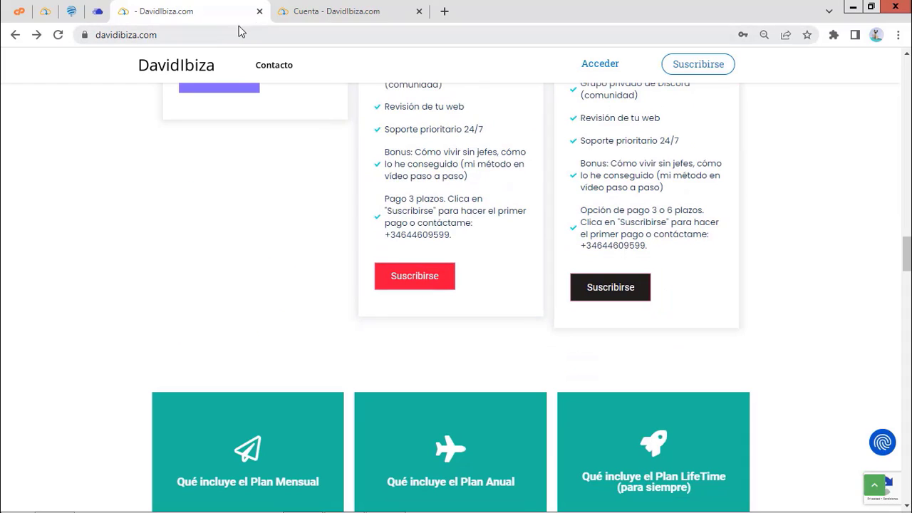
{"action": "left_click", "coordinate": [259, 12]}
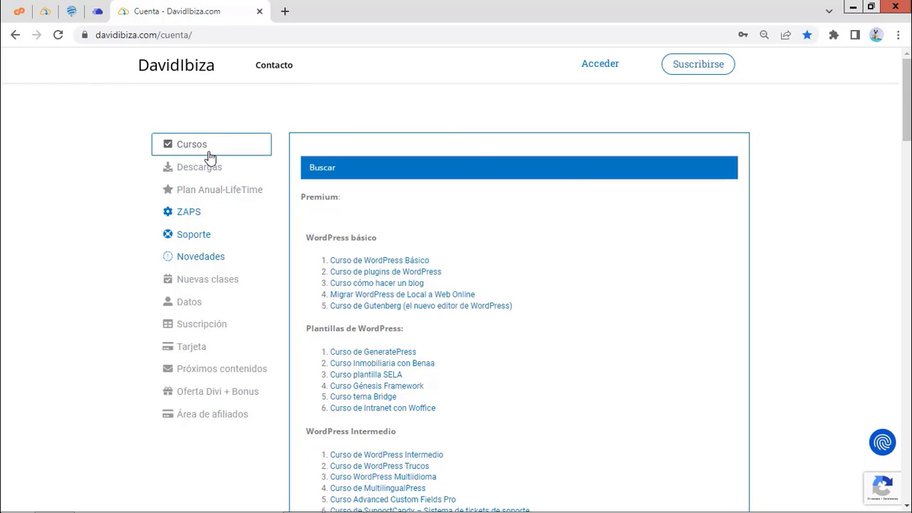
Show the account's Descargas section and scroll its list of downloadable plugins and themes.
{"action": "scroll", "coordinate": [376, 193], "scroll_direction": "down", "scroll_amount": 1}
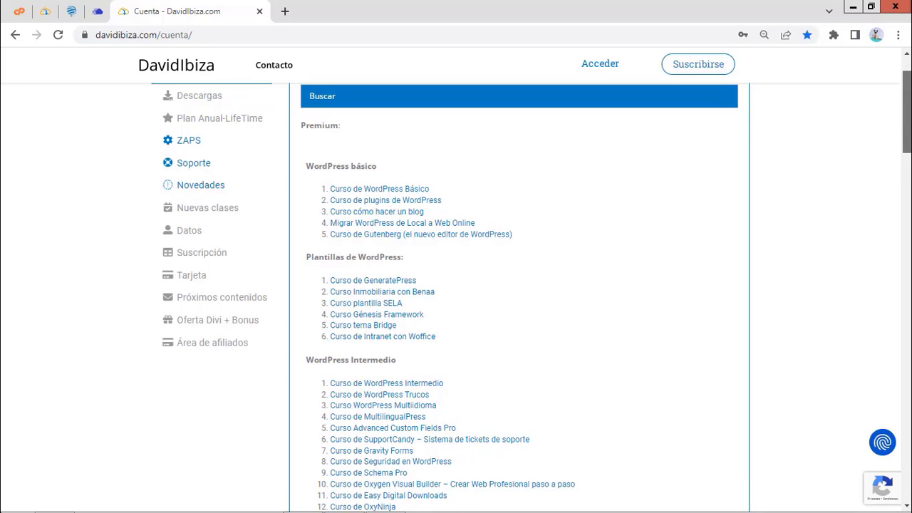
{"action": "scroll", "coordinate": [387, 370], "scroll_direction": "down", "scroll_amount": 9}
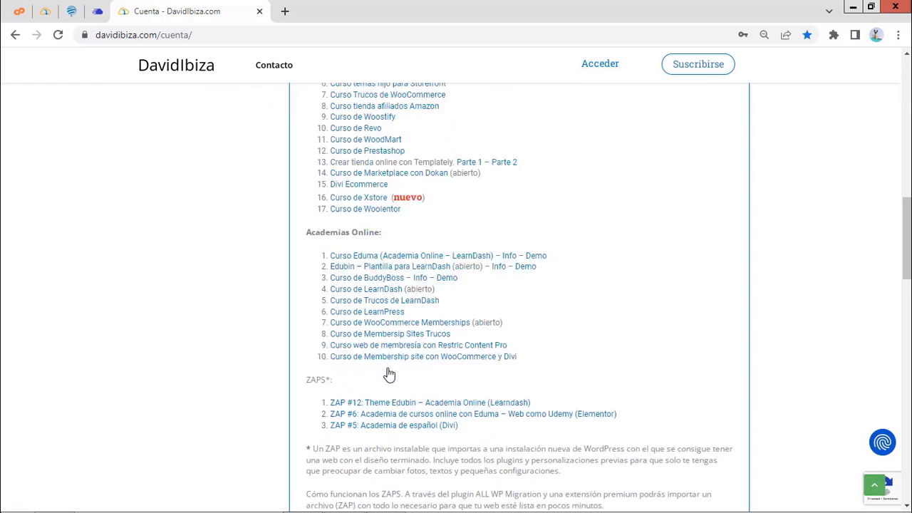
{"action": "scroll", "coordinate": [389, 376], "scroll_direction": "down", "scroll_amount": 1}
{"action": "scroll", "coordinate": [389, 372], "scroll_direction": "up", "scroll_amount": 12}
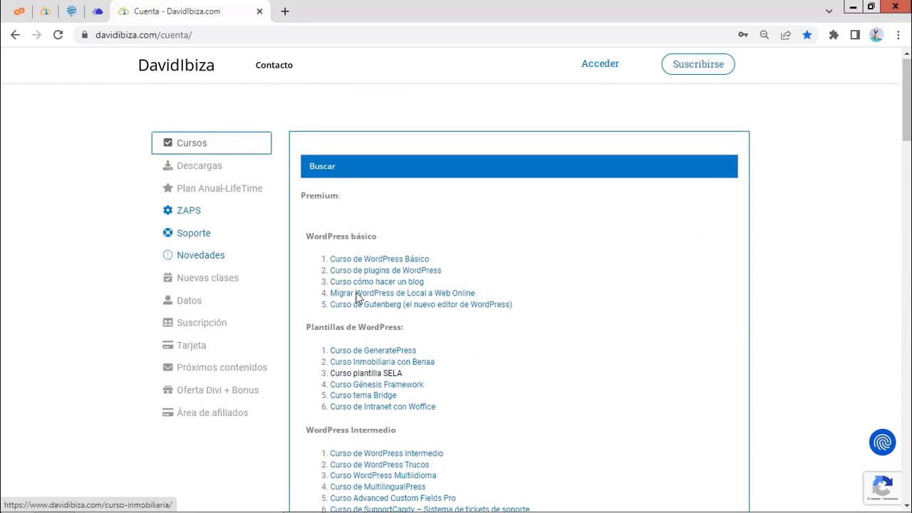
{"action": "left_click", "coordinate": [330, 167]}
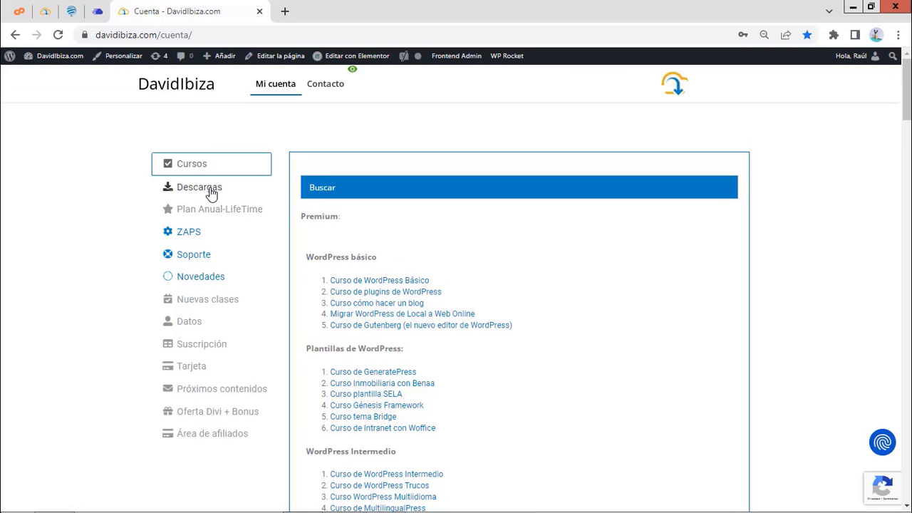
{"action": "left_click", "coordinate": [205, 189]}
{"action": "scroll", "coordinate": [445, 221], "scroll_direction": "down", "scroll_amount": 1}
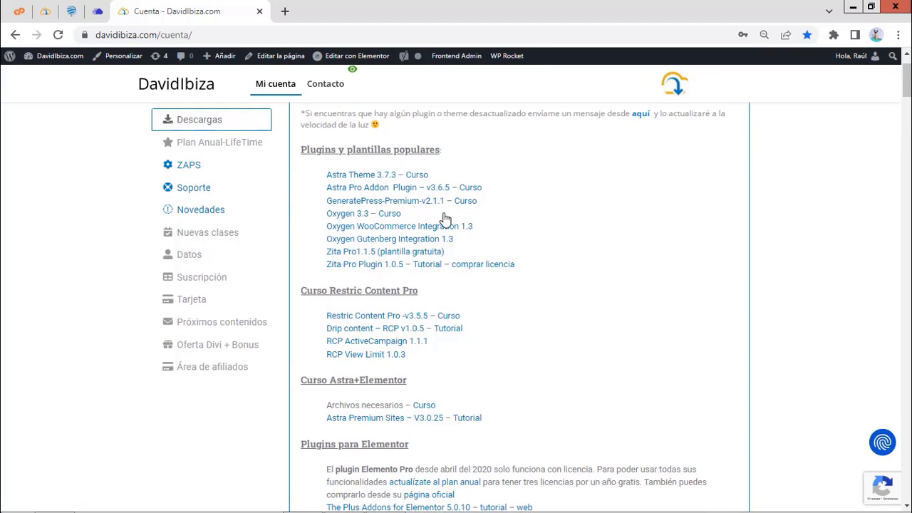
{"action": "scroll", "coordinate": [452, 352], "scroll_direction": "down", "scroll_amount": 9}
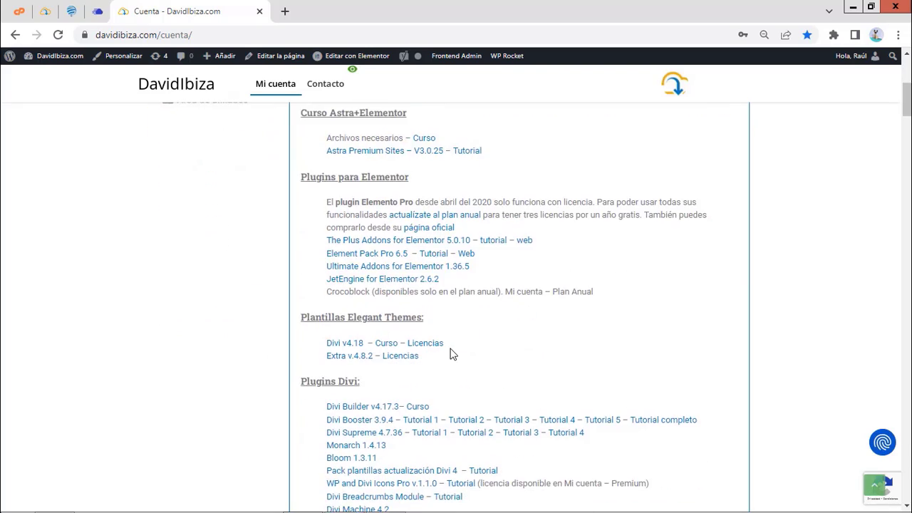
{"action": "scroll", "coordinate": [452, 354], "scroll_direction": "up", "scroll_amount": 10}
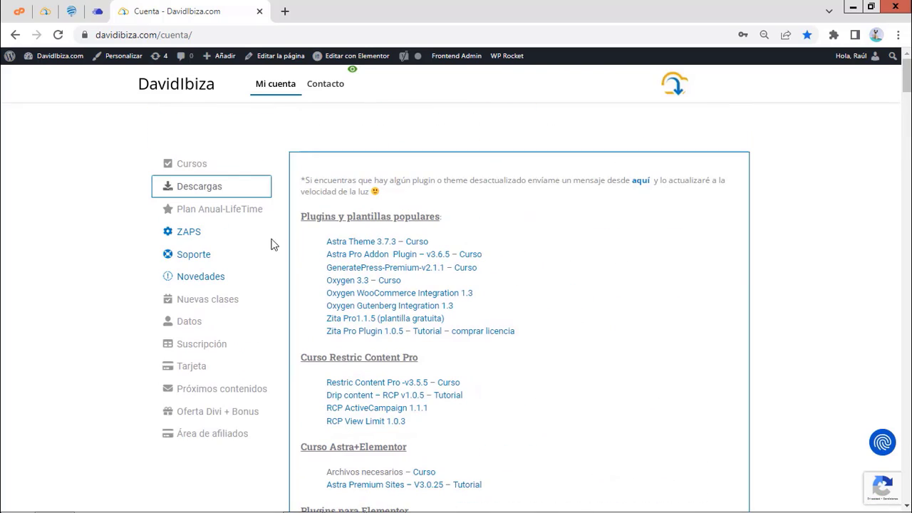
{"action": "left_click", "coordinate": [191, 233]}
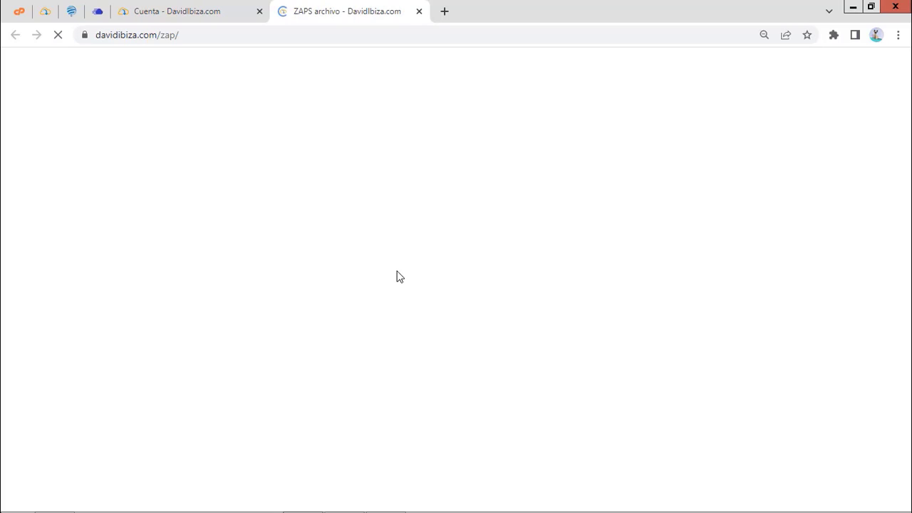
Browse the ZAPS catalogue with all categories shown and open the restaurant ZAP's live demo.
{"action": "scroll", "coordinate": [716, 333], "scroll_direction": "down", "scroll_amount": 7}
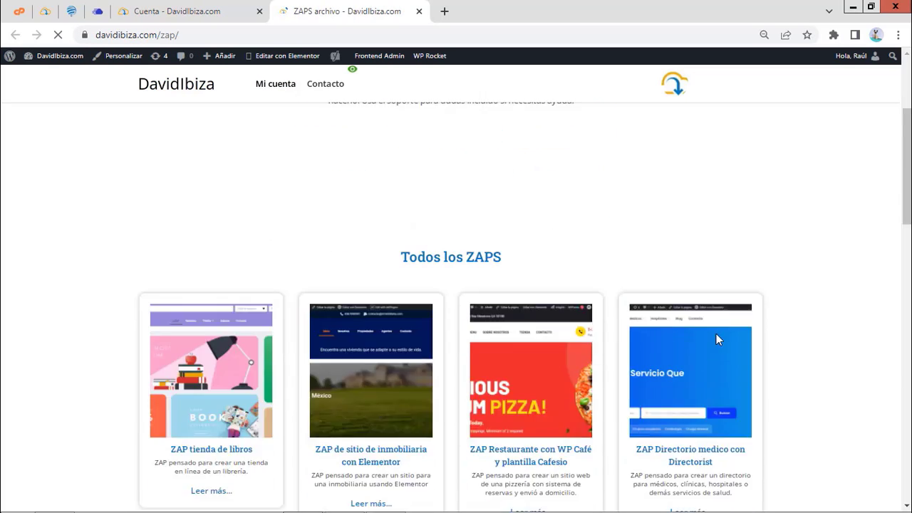
{"action": "scroll", "coordinate": [717, 339], "scroll_direction": "up", "scroll_amount": 12}
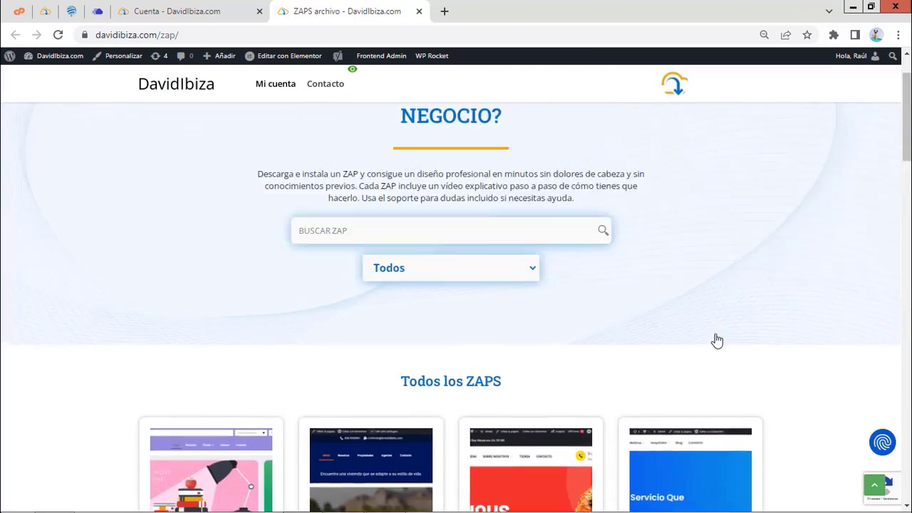
{"action": "left_click", "coordinate": [479, 350]}
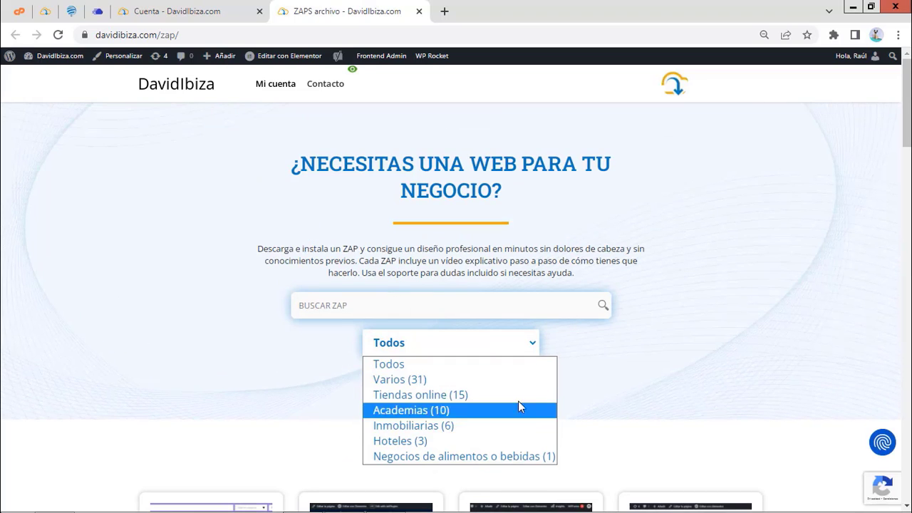
{"action": "left_click", "coordinate": [763, 382]}
{"action": "scroll", "coordinate": [763, 382], "scroll_direction": "down", "scroll_amount": 4}
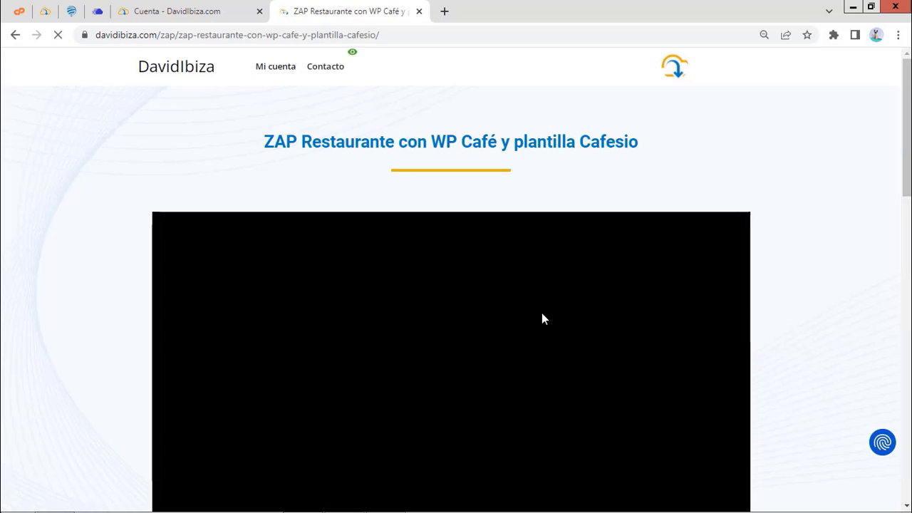
{"action": "scroll", "coordinate": [400, 169], "scroll_direction": "down", "scroll_amount": 3}
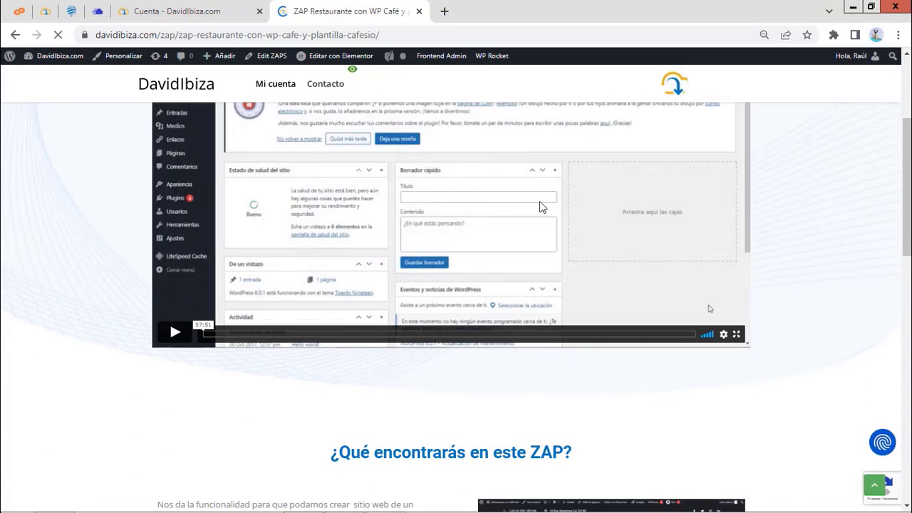
{"action": "scroll", "coordinate": [692, 285], "scroll_direction": "down", "scroll_amount": 5}
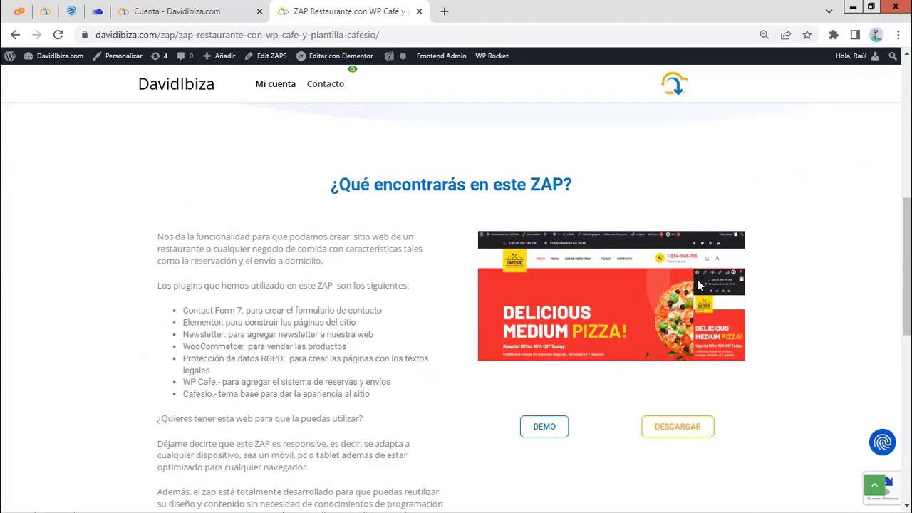
{"action": "left_click", "coordinate": [536, 301]}
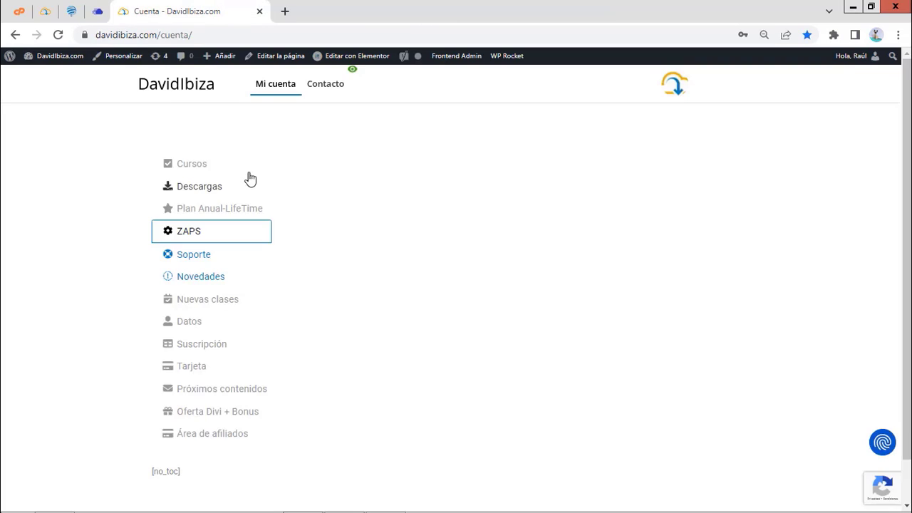
Show Plan Anual-LifeTime and scroll through its bonus video and licensed plugins and themes.
{"action": "left_click", "coordinate": [221, 213]}
{"action": "scroll", "coordinate": [539, 381], "scroll_direction": "down", "scroll_amount": 2}
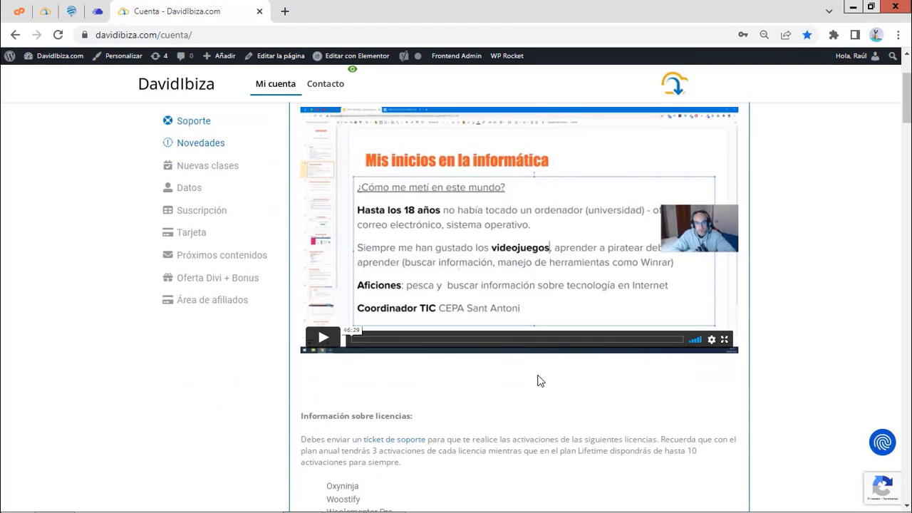
{"action": "scroll", "coordinate": [297, 336], "scroll_direction": "up", "scroll_amount": 2}
{"action": "scroll", "coordinate": [546, 342], "scroll_direction": "down", "scroll_amount": 8}
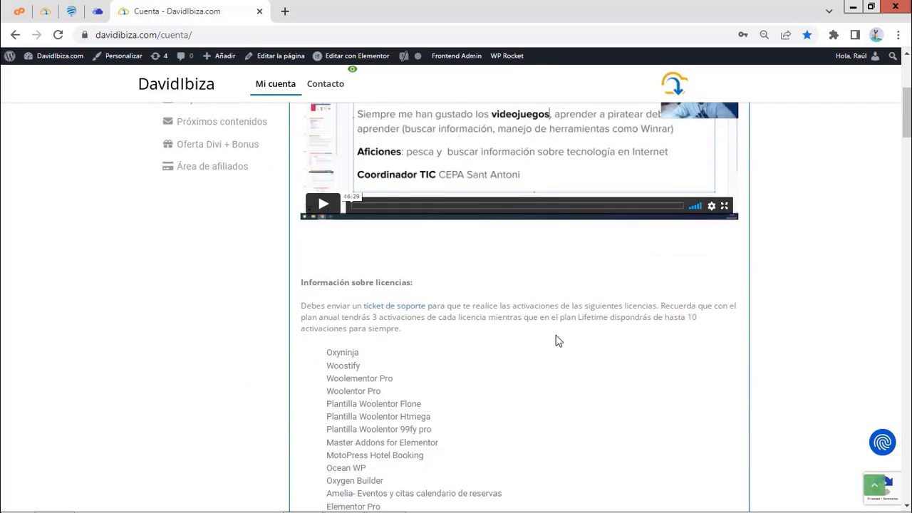
{"action": "scroll", "coordinate": [556, 340], "scroll_direction": "up", "scroll_amount": 2}
{"action": "scroll", "coordinate": [417, 271], "scroll_direction": "down", "scroll_amount": 4}
{"action": "scroll", "coordinate": [426, 297], "scroll_direction": "up", "scroll_amount": 10}
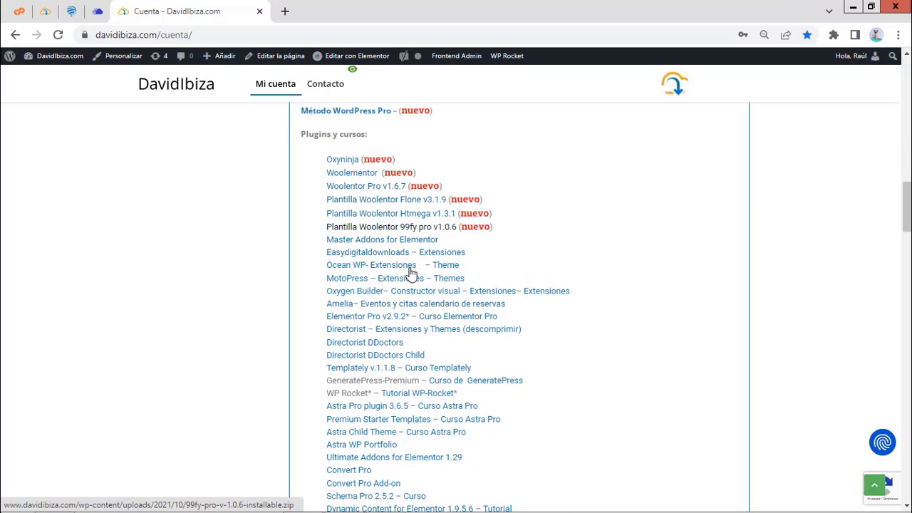
{"action": "scroll", "coordinate": [411, 218], "scroll_direction": "down", "scroll_amount": 1}
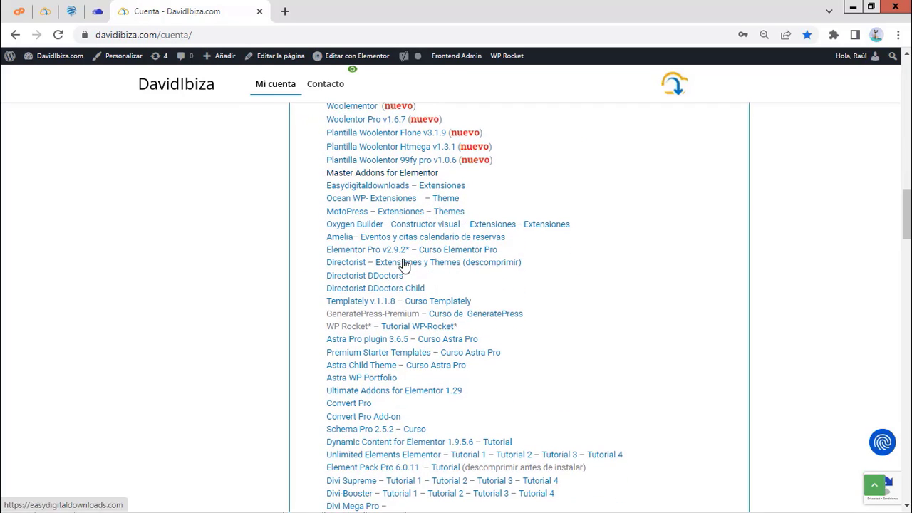
{"action": "scroll", "coordinate": [414, 316], "scroll_direction": "down", "scroll_amount": 15}
{"action": "scroll", "coordinate": [415, 316], "scroll_direction": "down", "scroll_amount": 2}
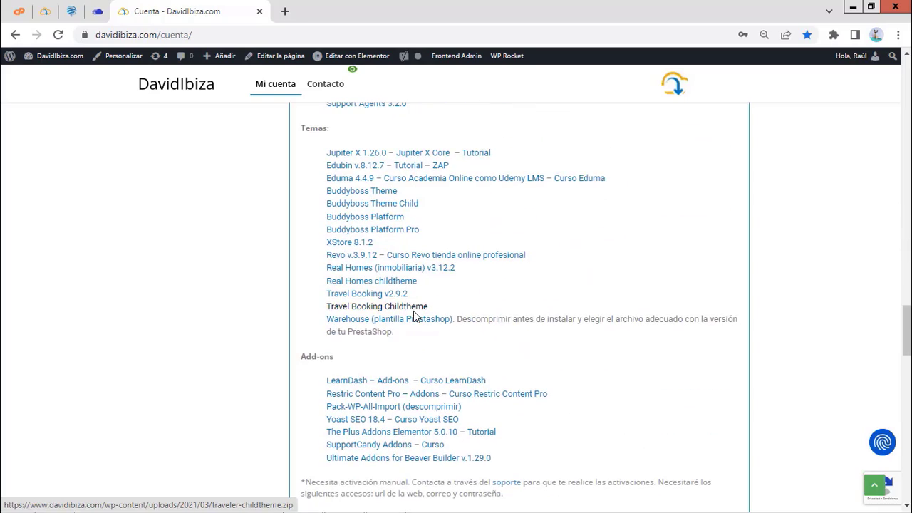
{"action": "scroll", "coordinate": [416, 316], "scroll_direction": "down", "scroll_amount": 10}
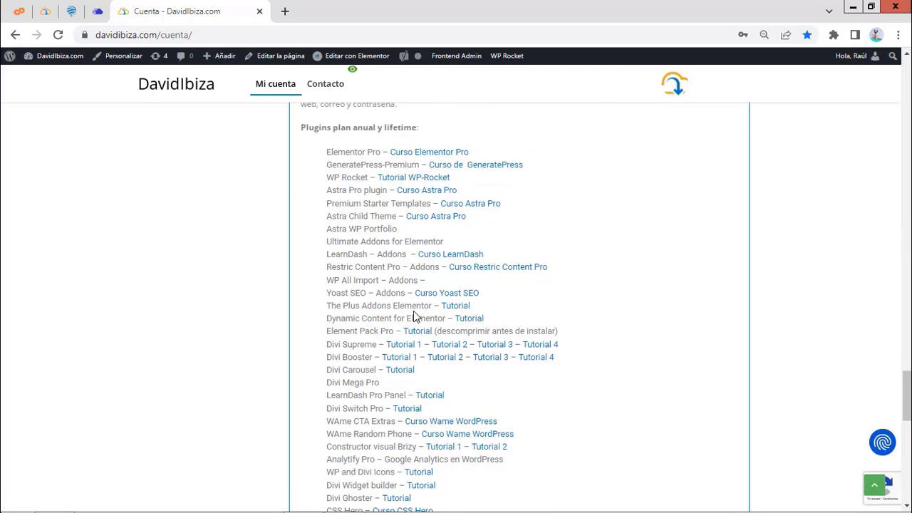
{"action": "scroll", "coordinate": [416, 315], "scroll_direction": "down", "scroll_amount": 2}
{"action": "scroll", "coordinate": [415, 316], "scroll_direction": "down", "scroll_amount": 15}
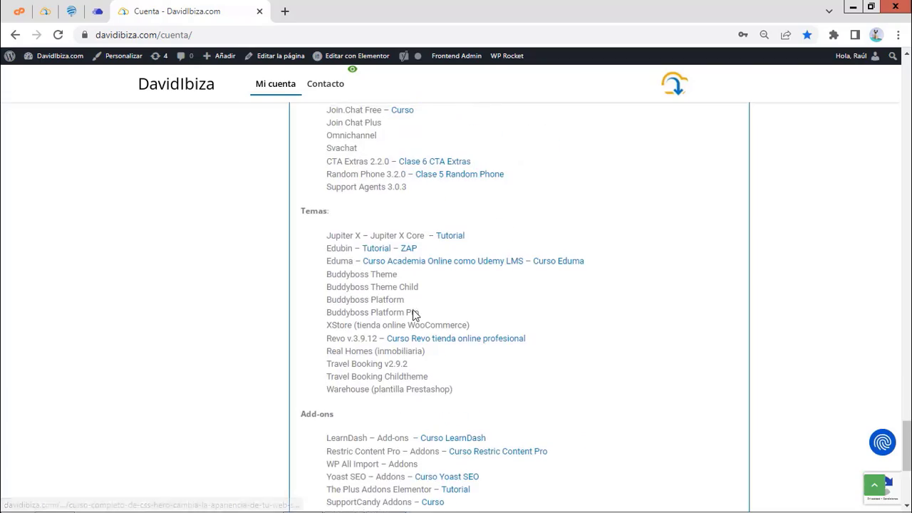
{"action": "scroll", "coordinate": [416, 316], "scroll_direction": "up", "scroll_amount": 20}
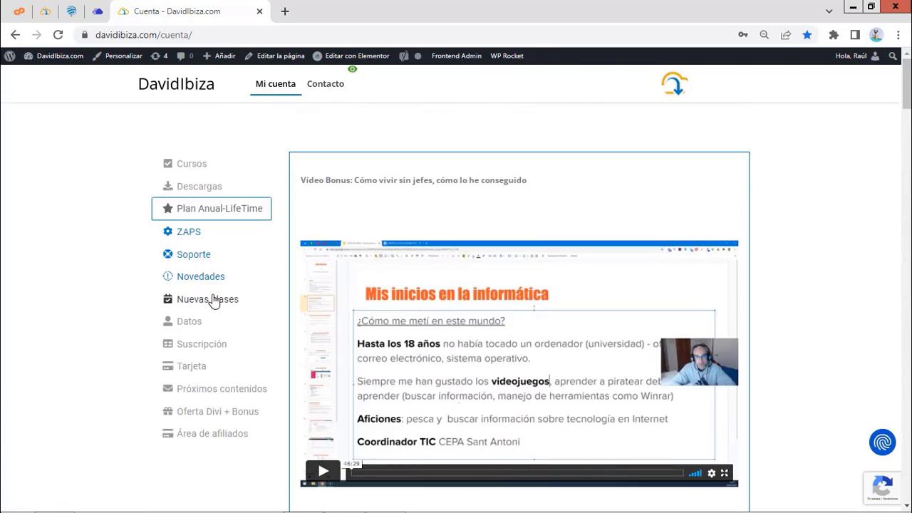
{"action": "left_click", "coordinate": [202, 256]}
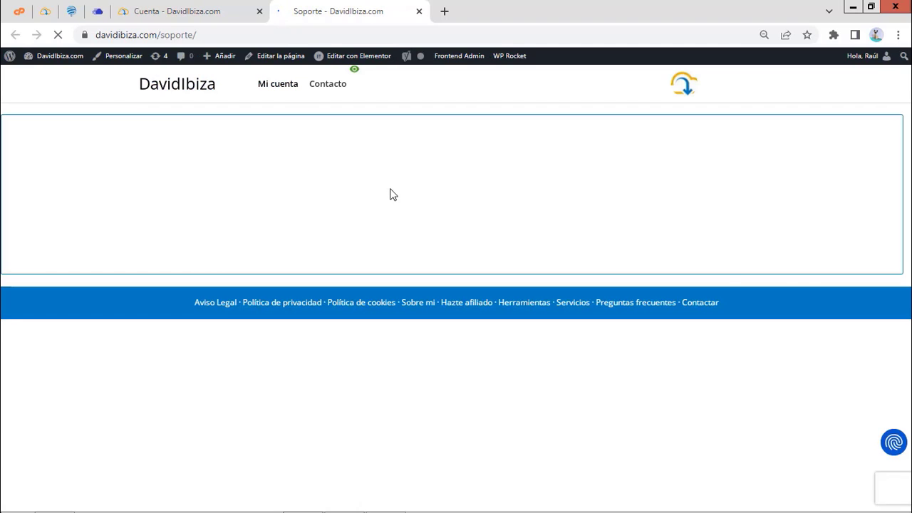
Close the Soporte tab, open Novedades, and scroll the reloaded Cursos course list.
{"action": "left_click", "coordinate": [420, 12]}
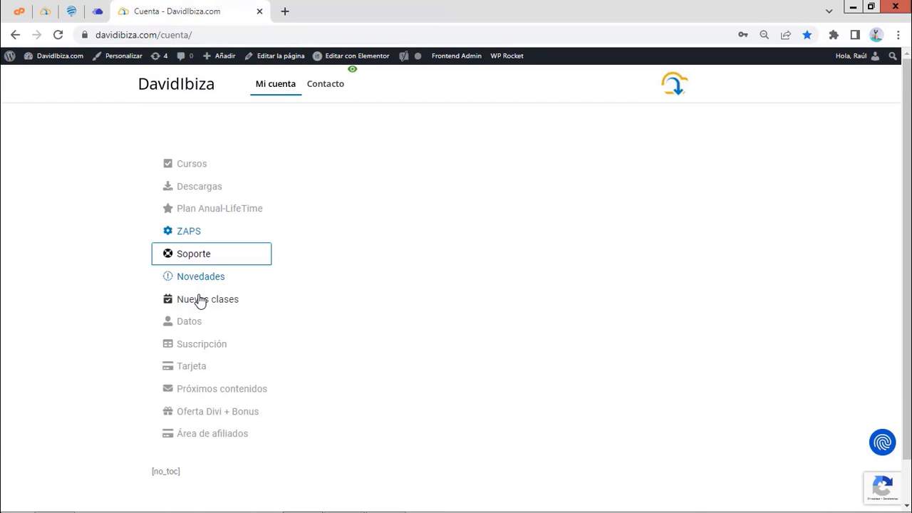
{"action": "left_click", "coordinate": [215, 283]}
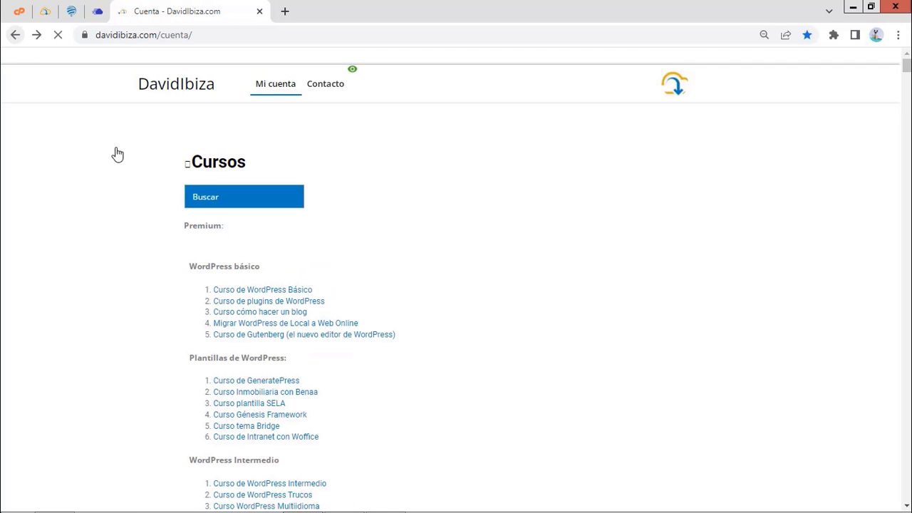
{"action": "scroll", "coordinate": [285, 336], "scroll_direction": "down", "scroll_amount": 4}
{"action": "scroll", "coordinate": [280, 336], "scroll_direction": "up", "scroll_amount": 4}
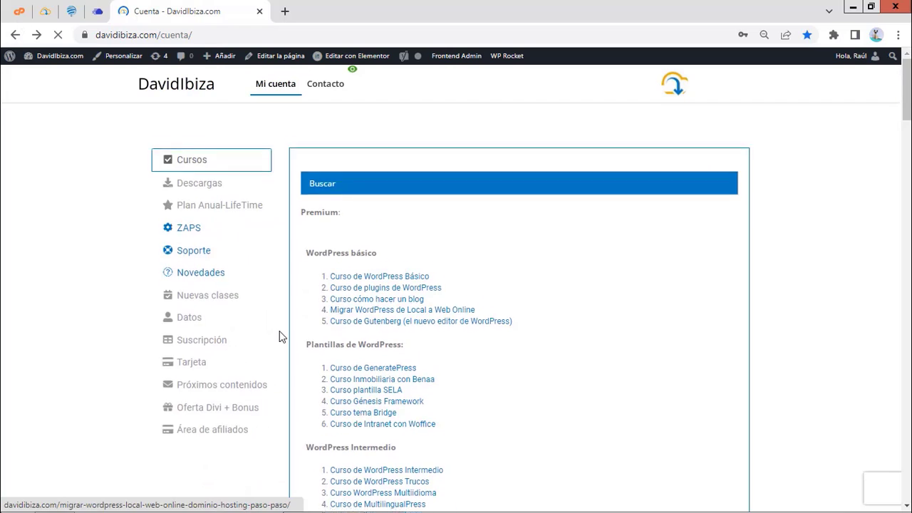
{"action": "scroll", "coordinate": [281, 334], "scroll_direction": "down", "scroll_amount": 2}
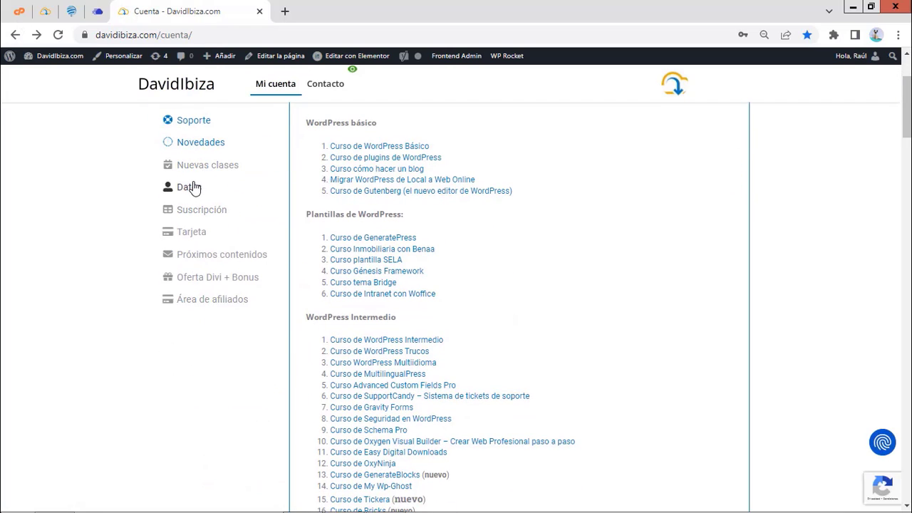